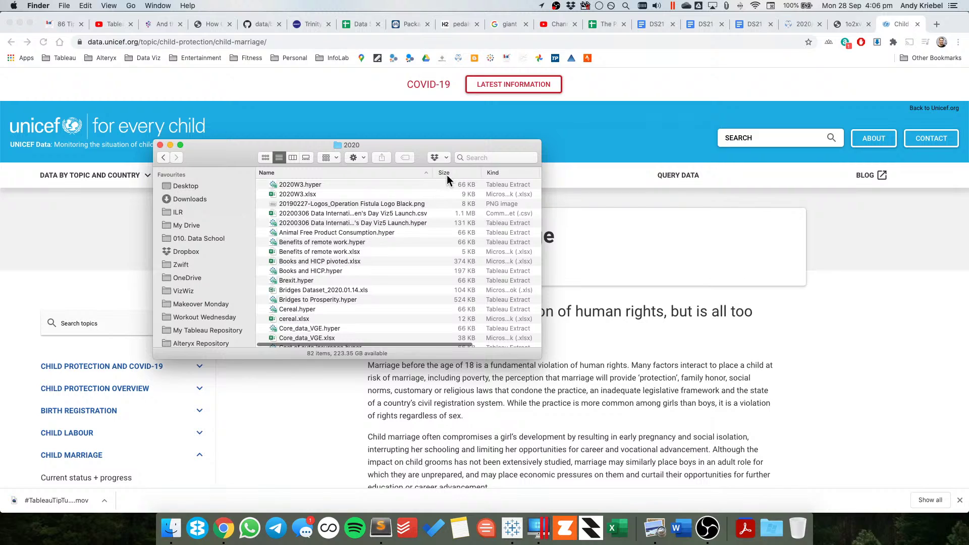
- Sort the 2020 folder's files by date modified, newest first, and place the Date Modified column directly after Name
scroll(448, 213, "right", 5)
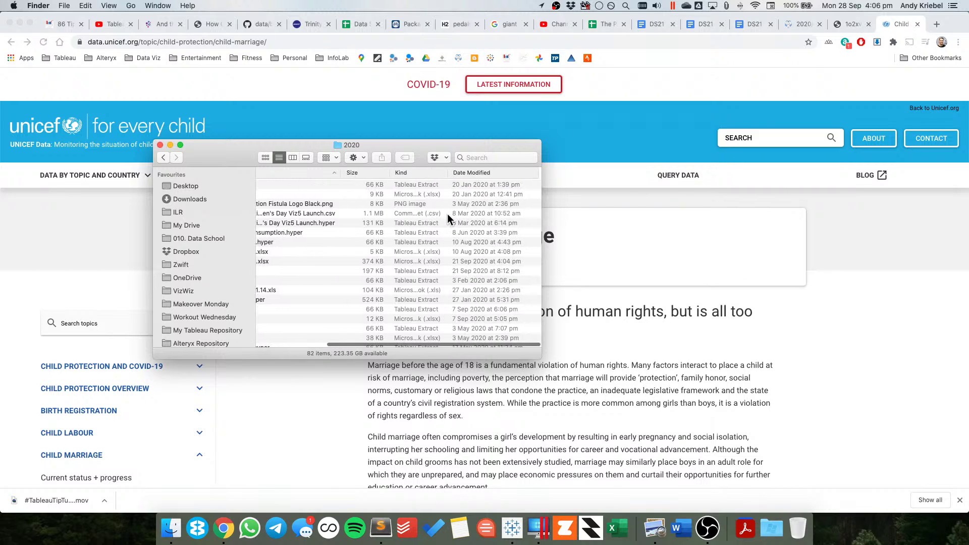
left_click(475, 171)
scroll(395, 191, "left", 4)
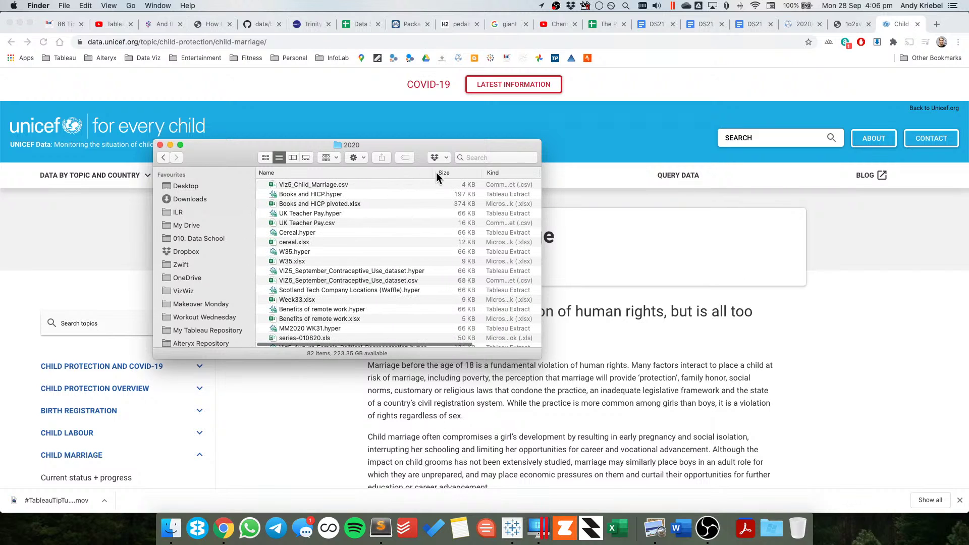
left_click_drag(481, 173, 471, 172)
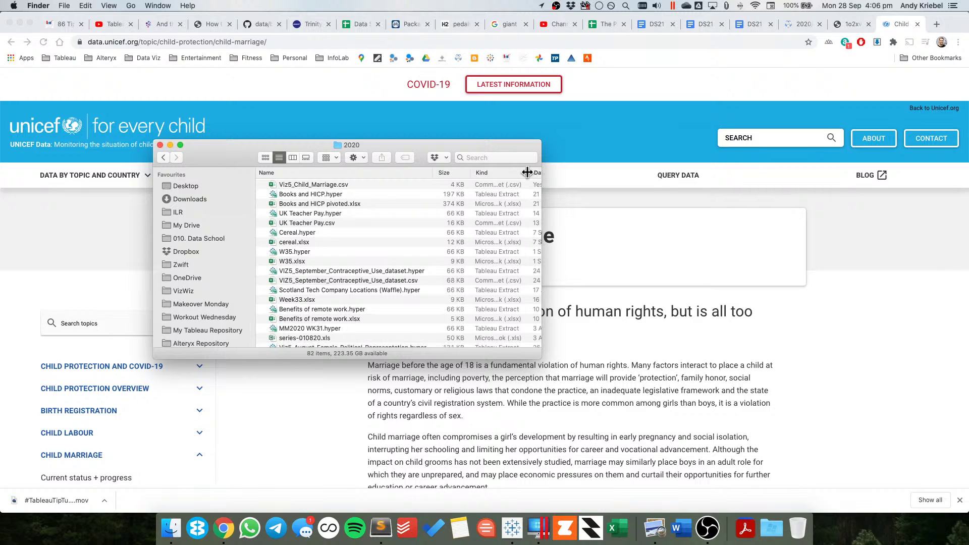
left_click_drag(530, 172, 383, 172)
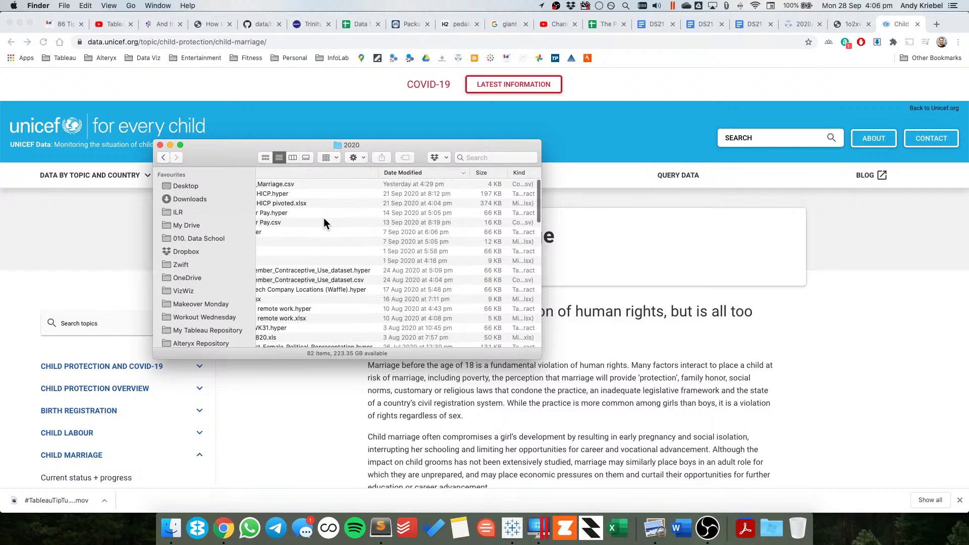
scroll(324, 223, "left", 3)
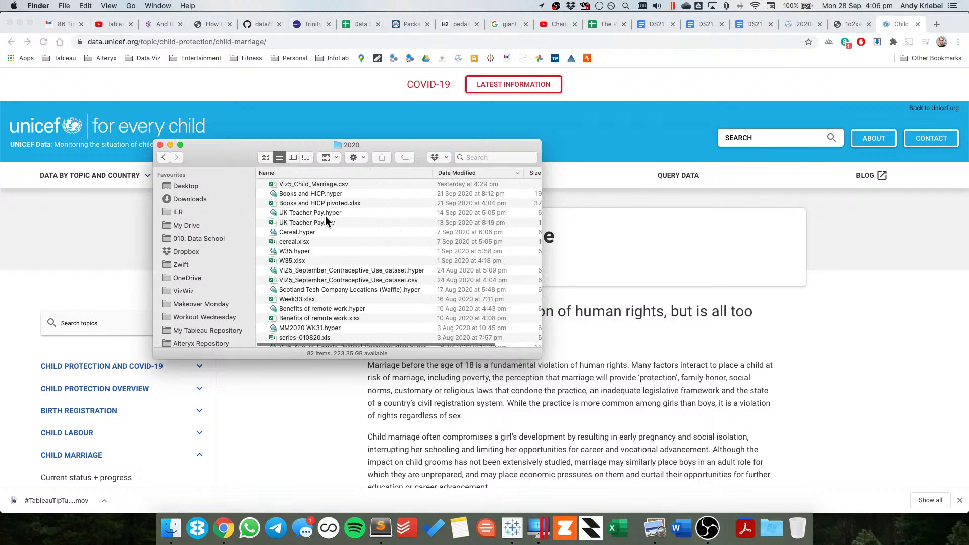
- Open Viz5_Child_Marriage.csv in Excel and autofit the width of all its columns
double_click(314, 183)
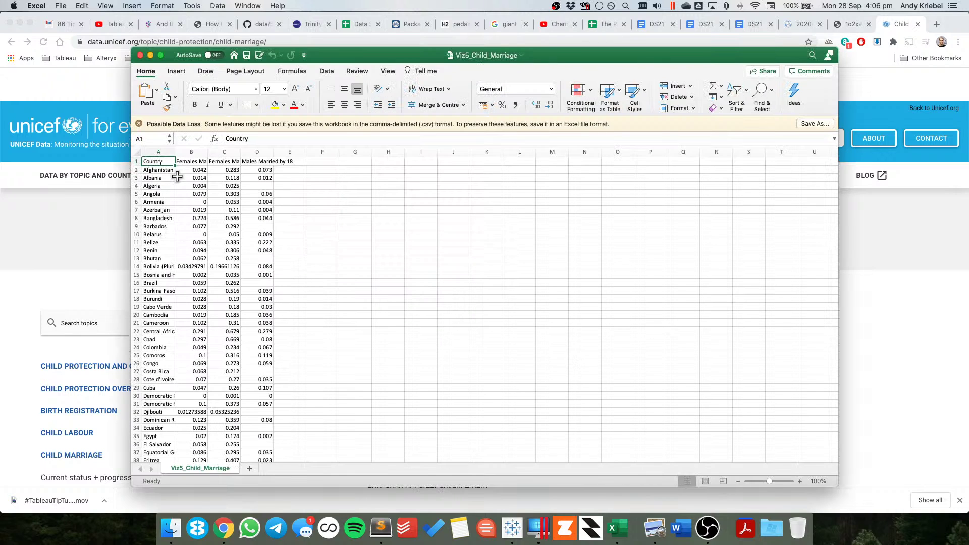
left_click(137, 152)
double_click(175, 152)
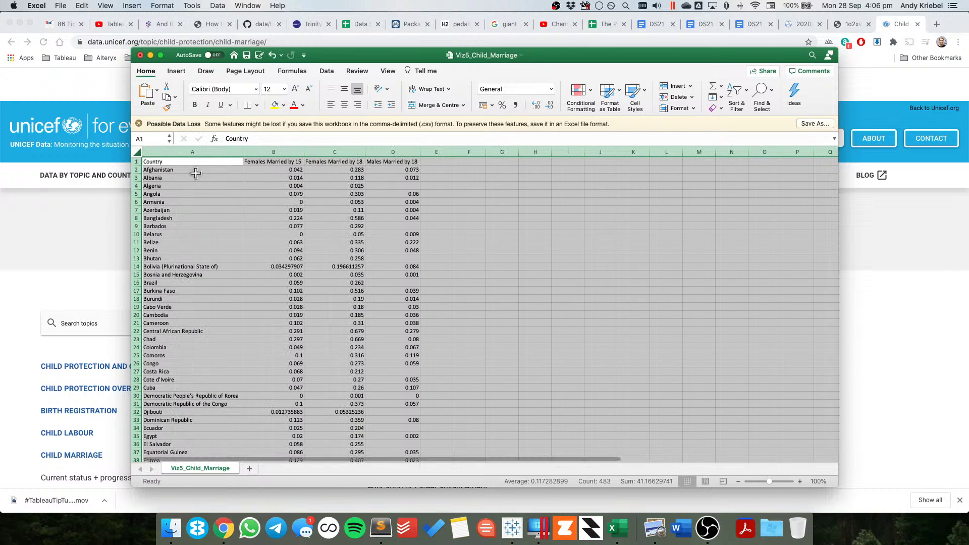
left_click(189, 162)
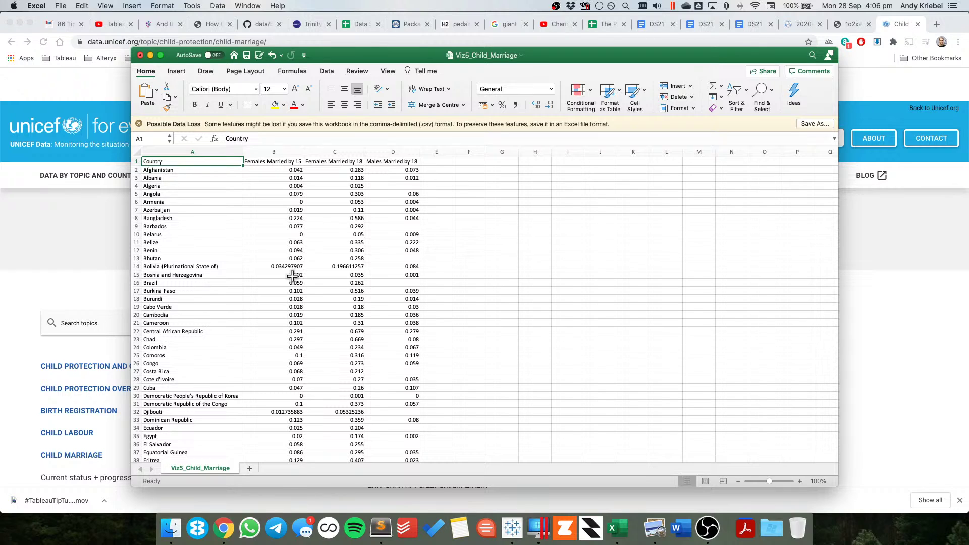
- Examine the female and male marriage columns and the country rows down to the end of the Viz5_Child_Marriage data
left_click(345, 163)
left_click(399, 162)
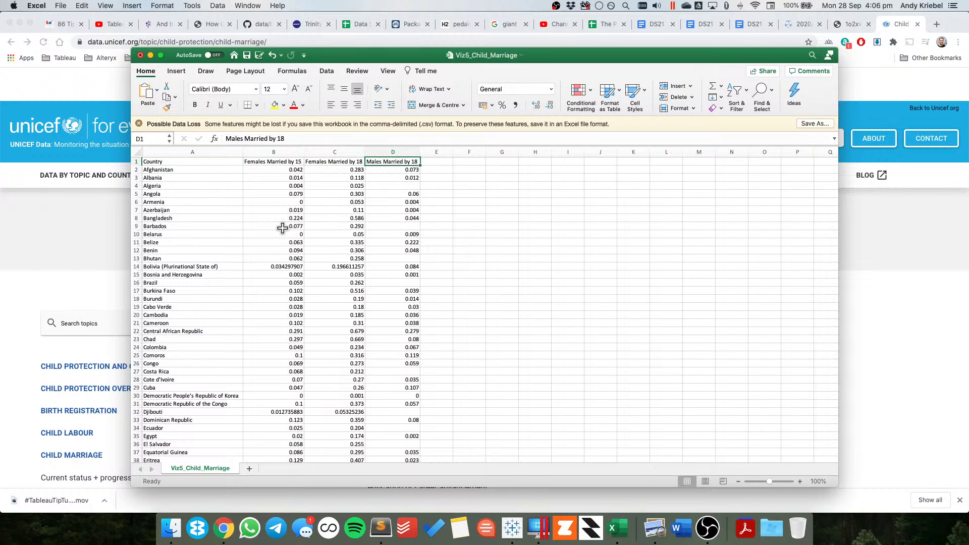
left_click_drag(334, 152, 379, 151)
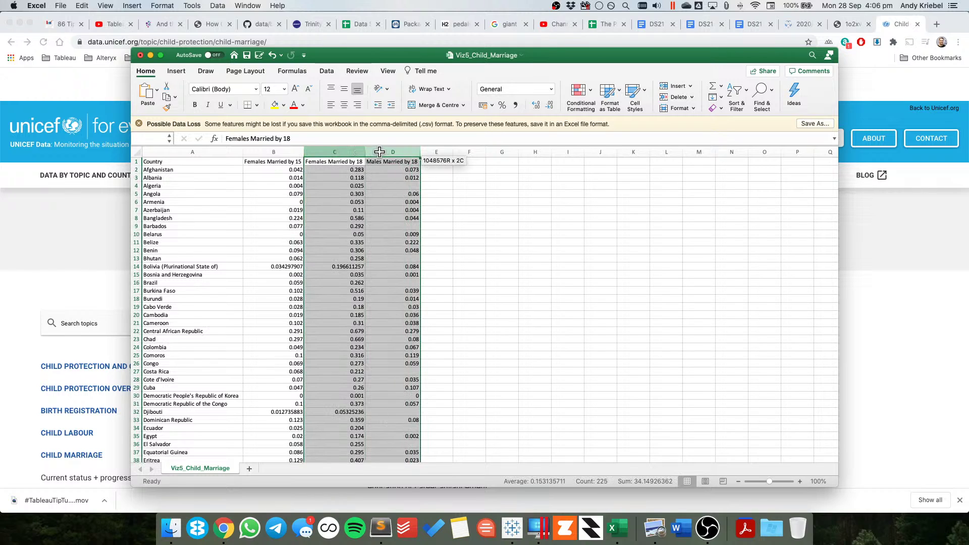
left_click(334, 162)
left_click(269, 163)
key("ctrl+shift+Down")
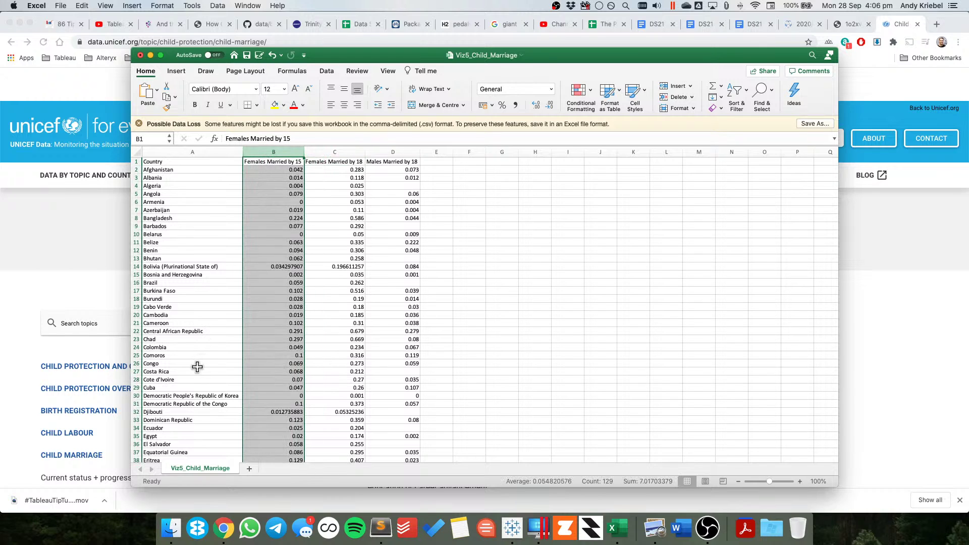
scroll(197, 367, "down", 6)
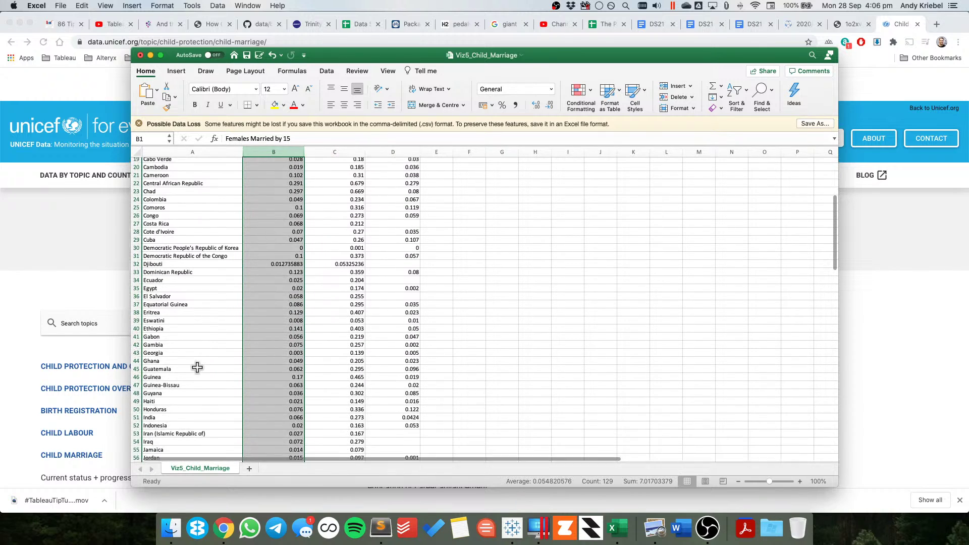
scroll(197, 367, "down", 10)
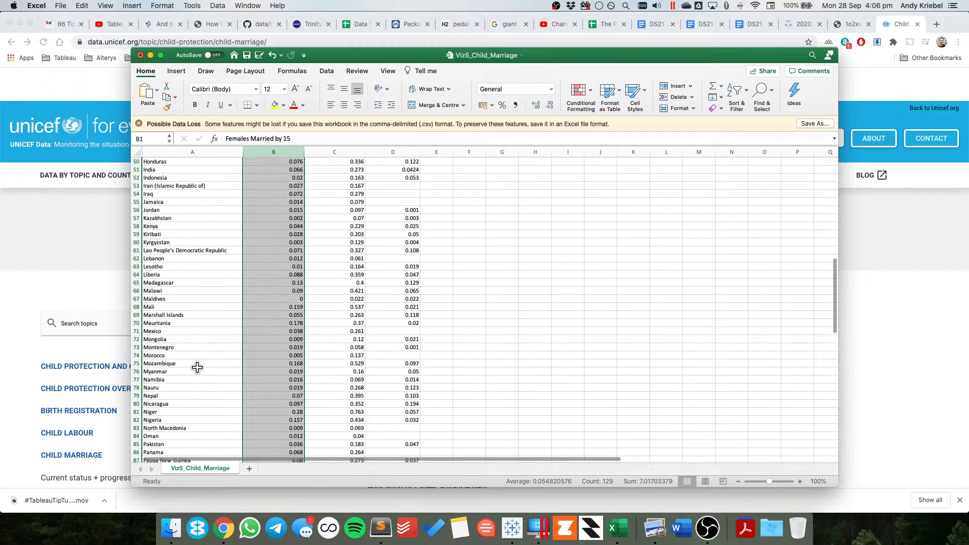
scroll(197, 367, "down", 15)
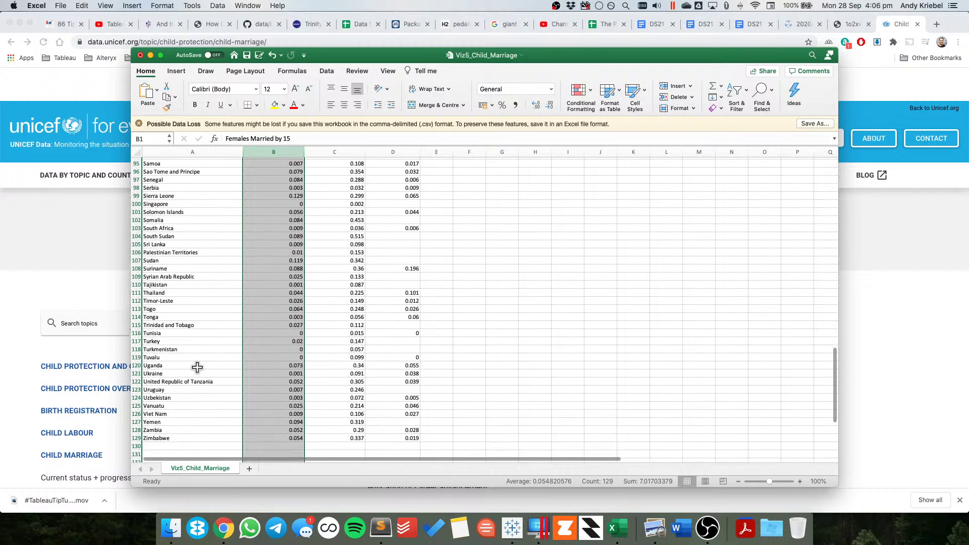
scroll(197, 367, "down", 2)
scroll(197, 367, "up", 20)
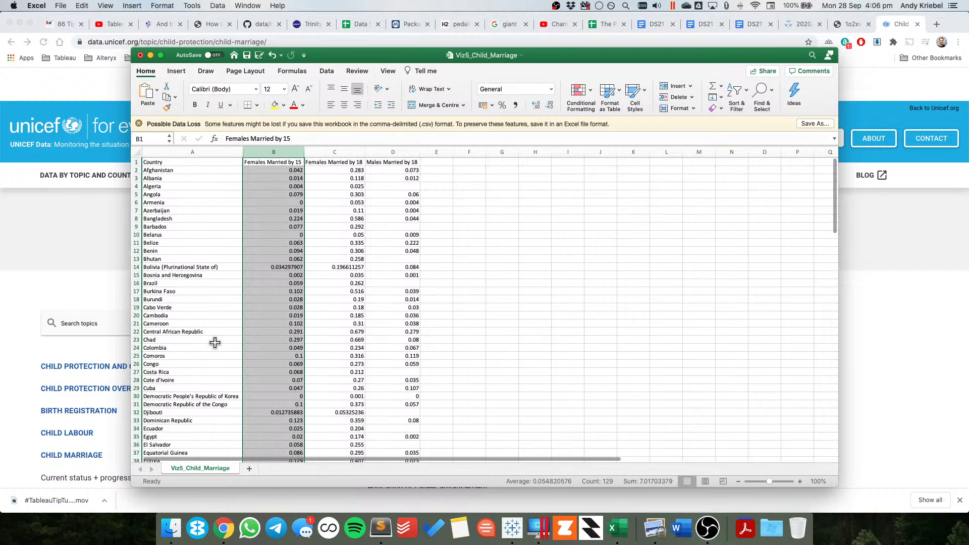
- Switch to Chrome and review the UNICEF child marriage page's chart of child marriage levels by region
left_click(893, 25)
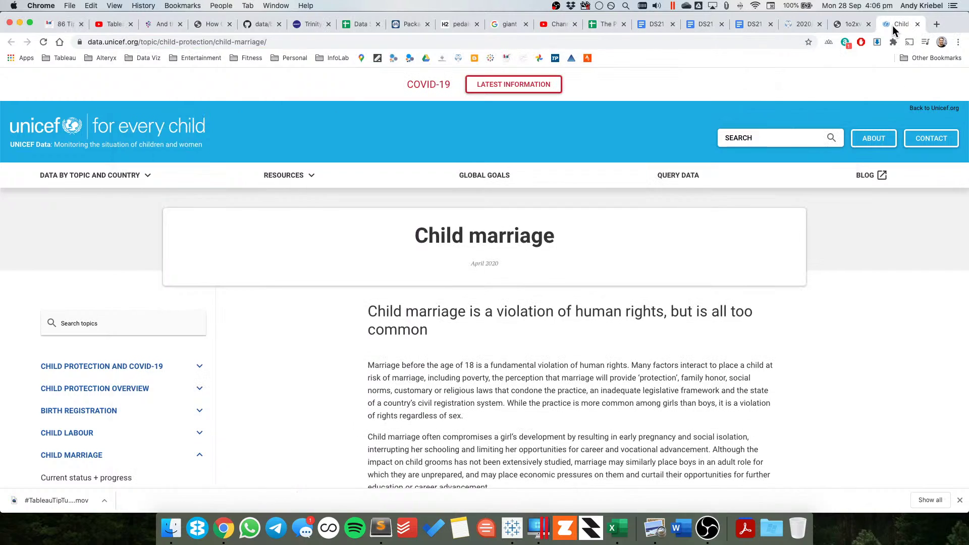
scroll(612, 376, "down", 15)
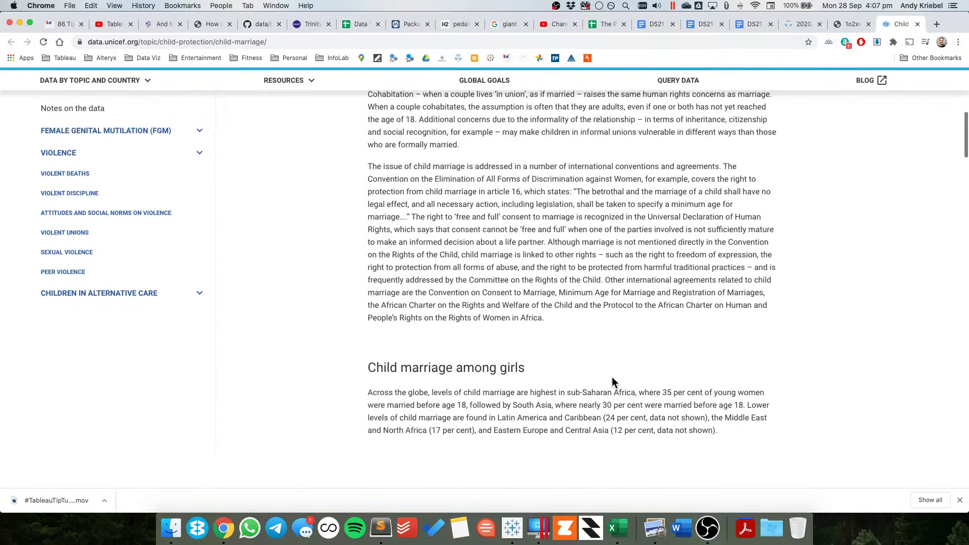
scroll(612, 377, "down", 2)
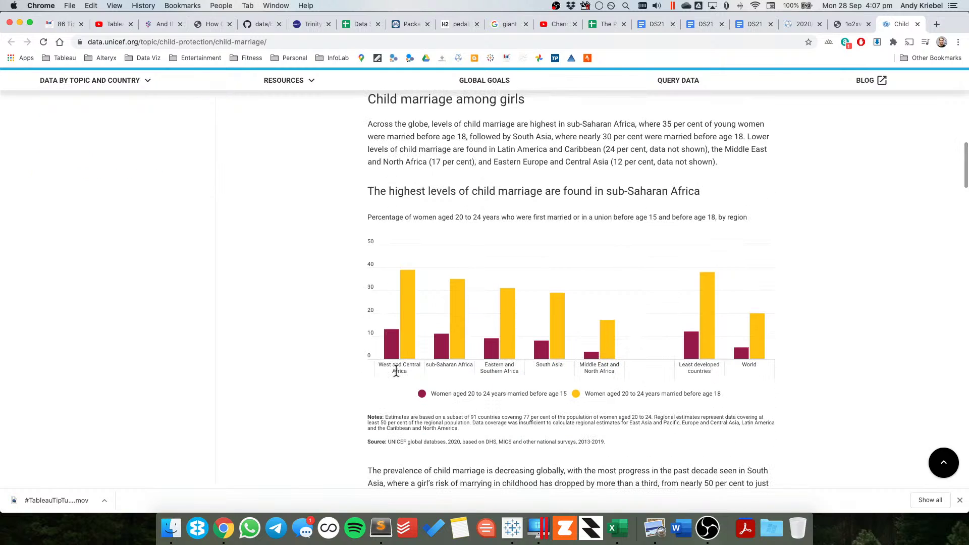
scroll(556, 374, "up", 15)
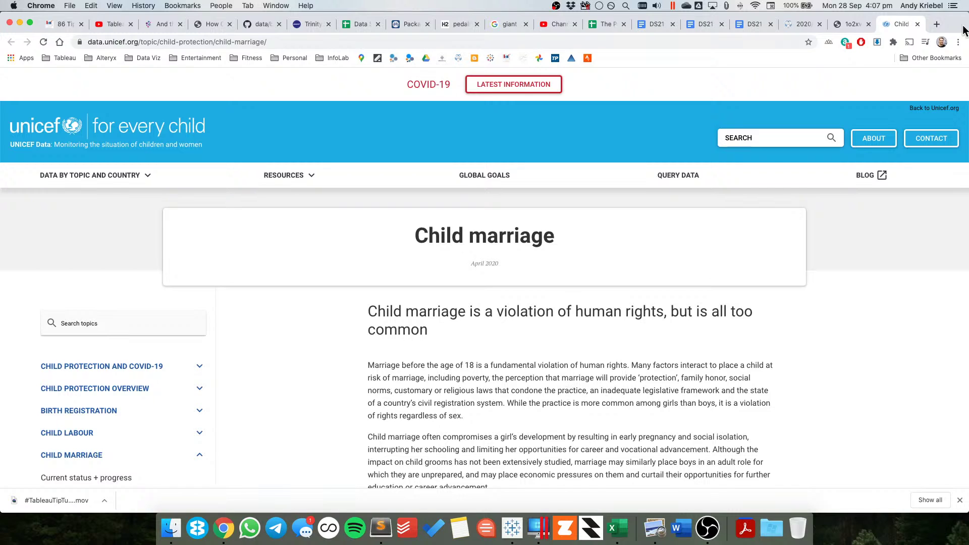
- Search Google for "unicef country to region" in a new browser tab and open UNICEF's Regional Classifications page
left_click(937, 26)
type("uni")
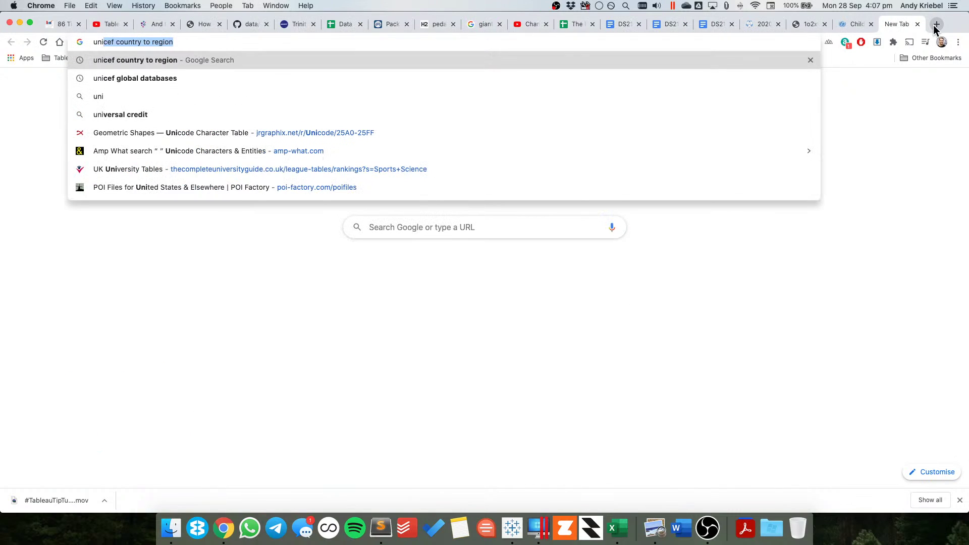
key("Return")
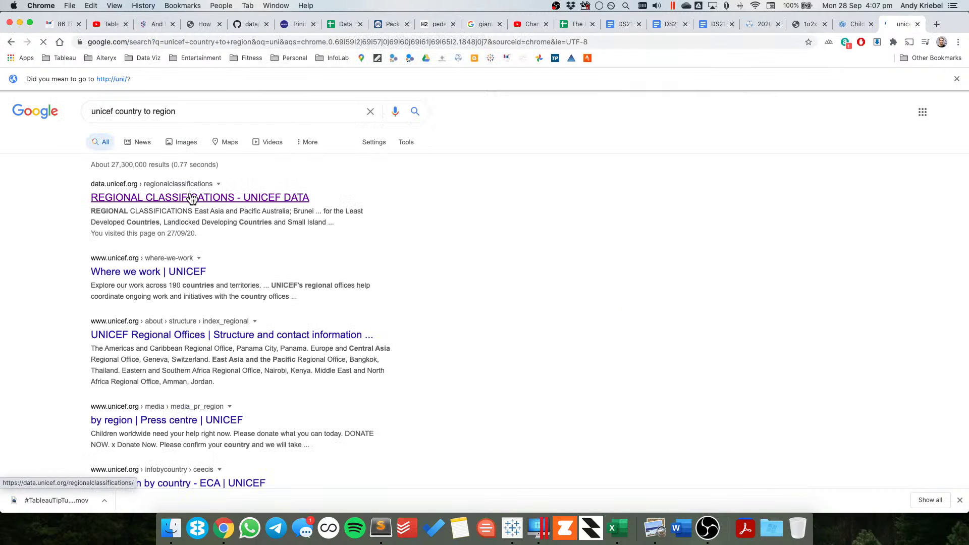
left_click(192, 199)
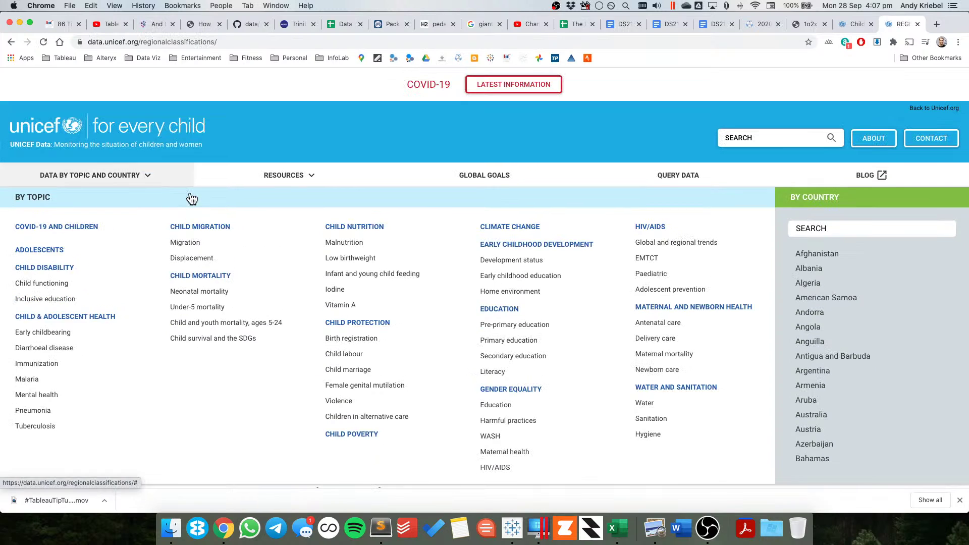
- Copy the full regional classification text, from East Asia and Pacific to the end of the Least developed countries/areas list
scroll(339, 297, "down", 5)
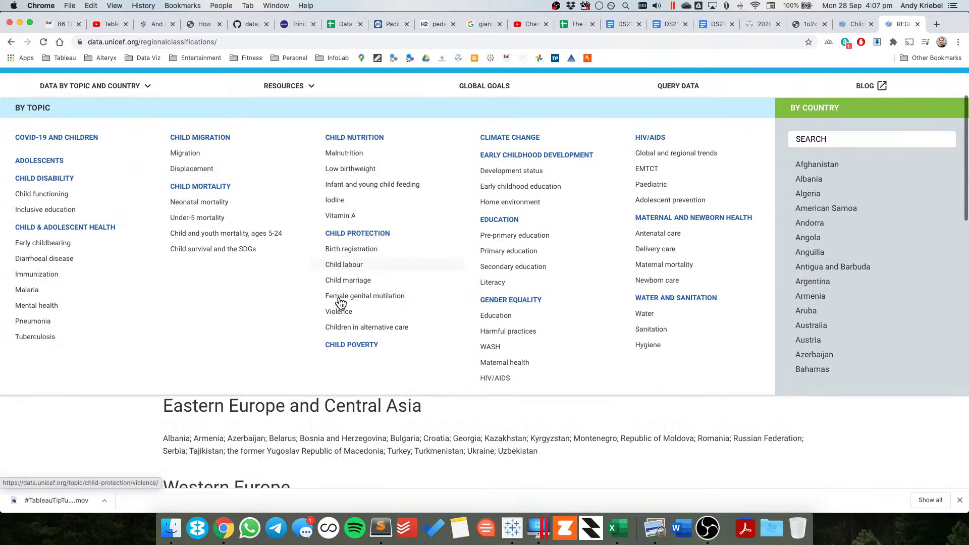
scroll(340, 302, "down", 3)
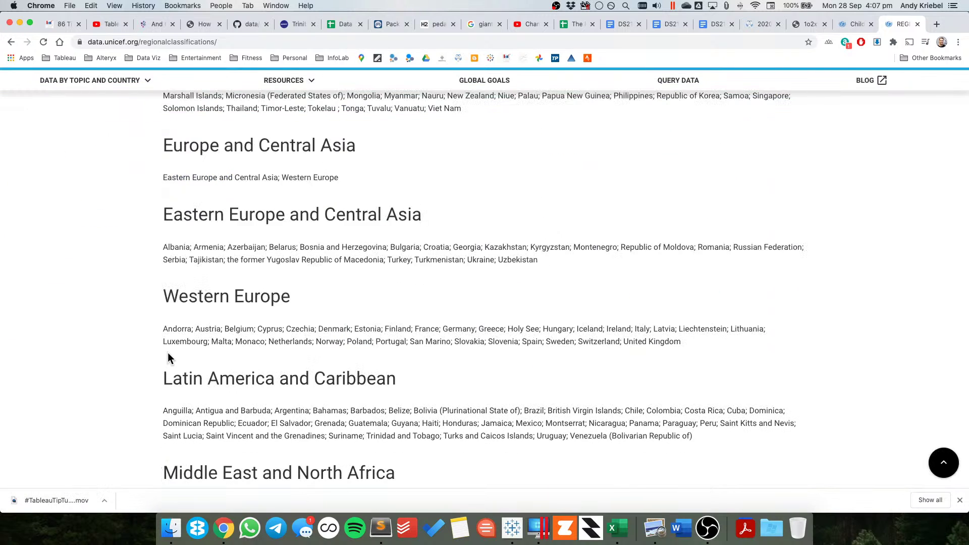
scroll(167, 352, "up", 3)
scroll(168, 352, "up", 2)
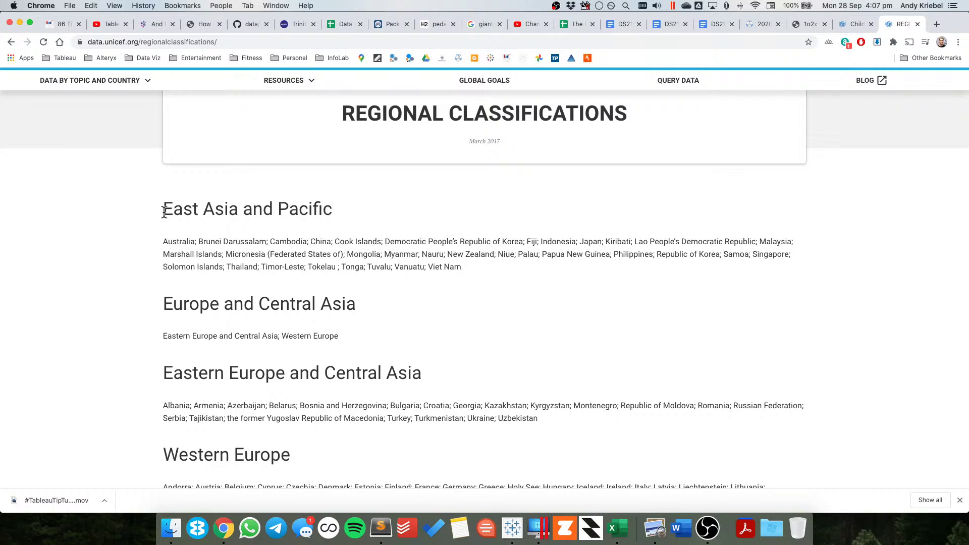
left_click_drag(181, 227, 359, 380)
scroll(369, 390, "down", 15)
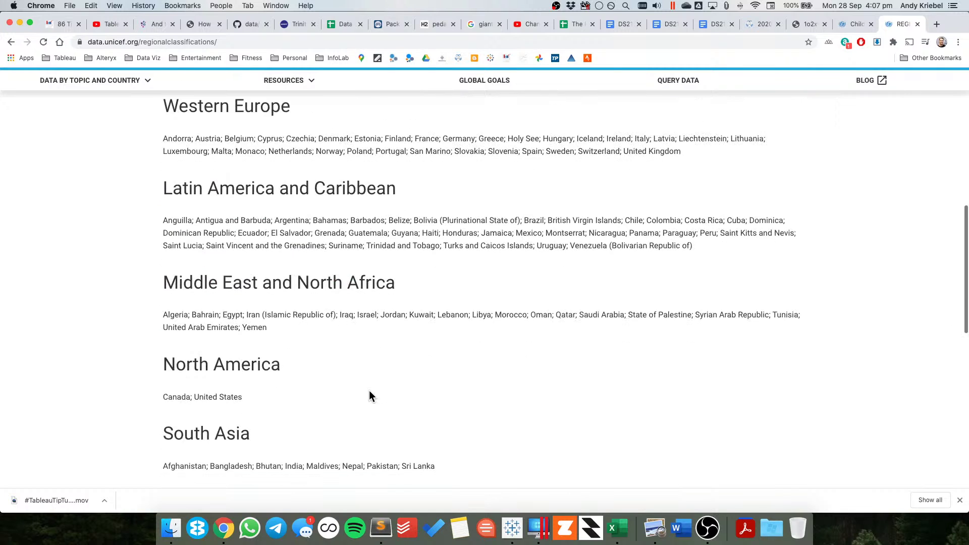
scroll(369, 391, "down", 2)
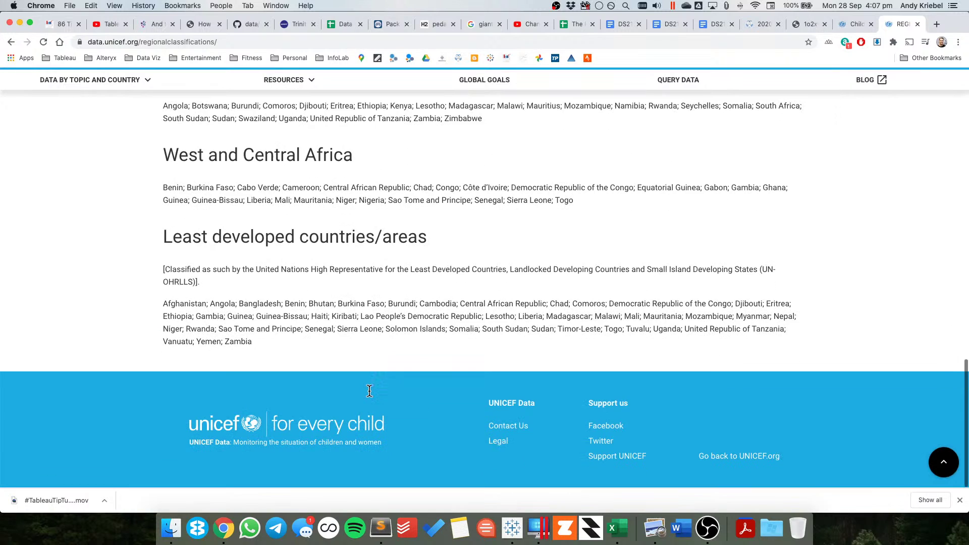
left_click(267, 345, "shift")
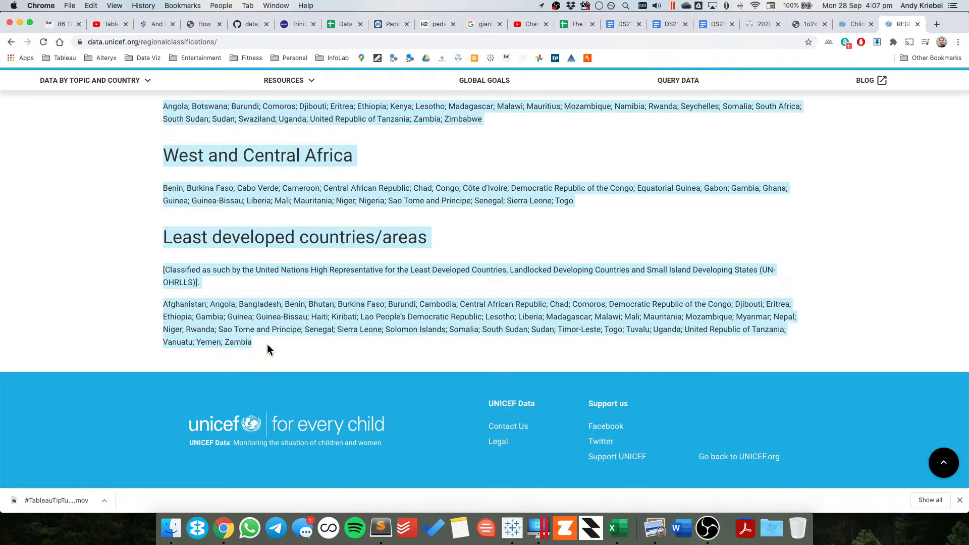
key("super+c")
- Switch to Excel, create a new blank workbook and paste the copied regional classifications starting at cell B1
left_click(617, 528)
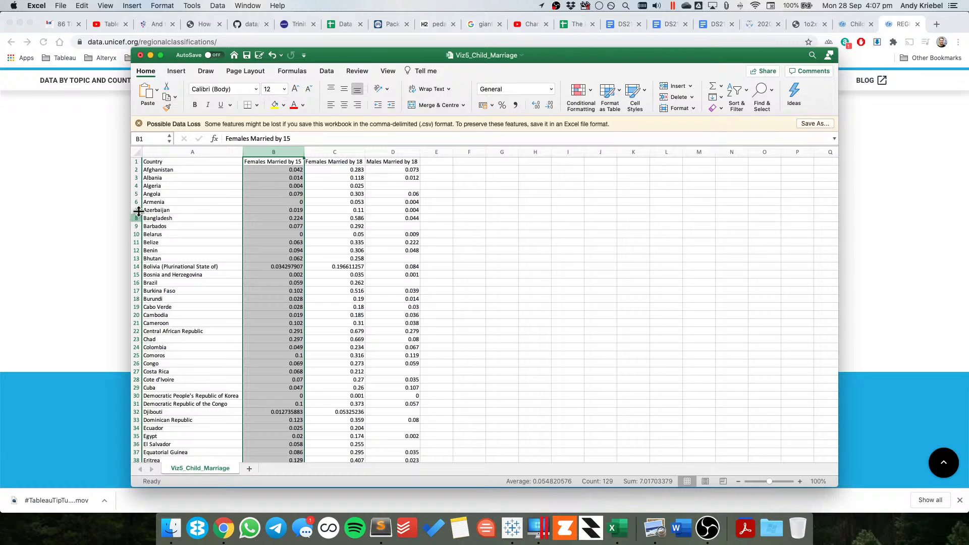
left_click(61, 6)
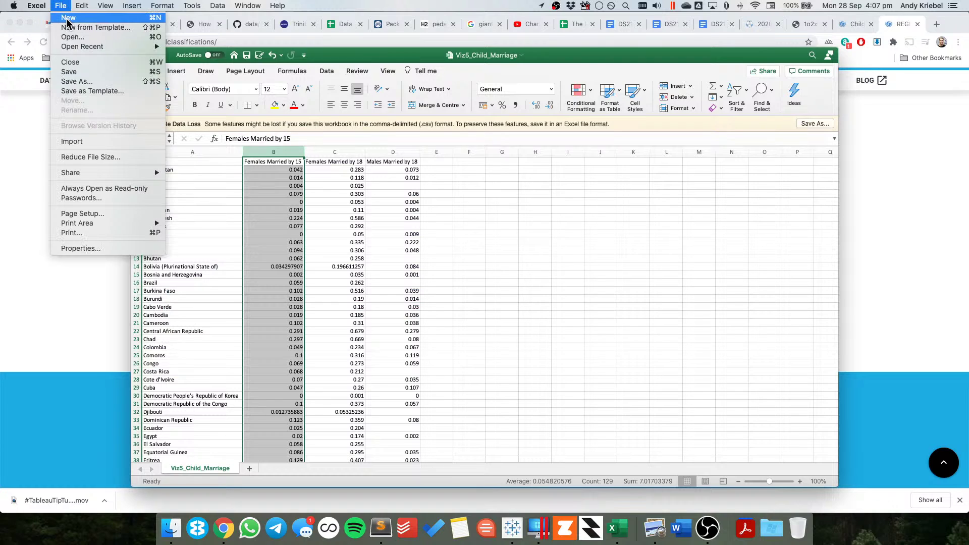
left_click(341, 251)
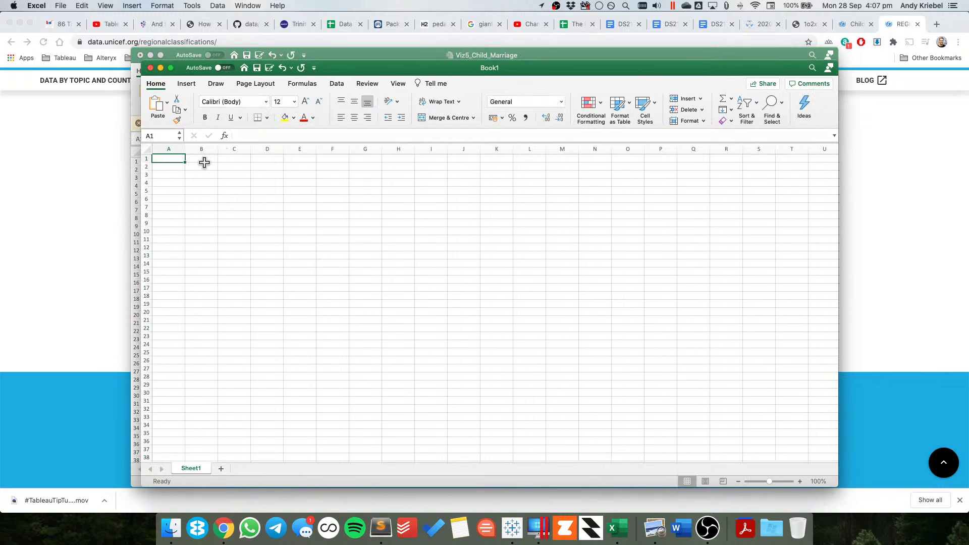
left_click_drag(202, 167, 204, 157)
left_click(204, 157)
key("super+v")
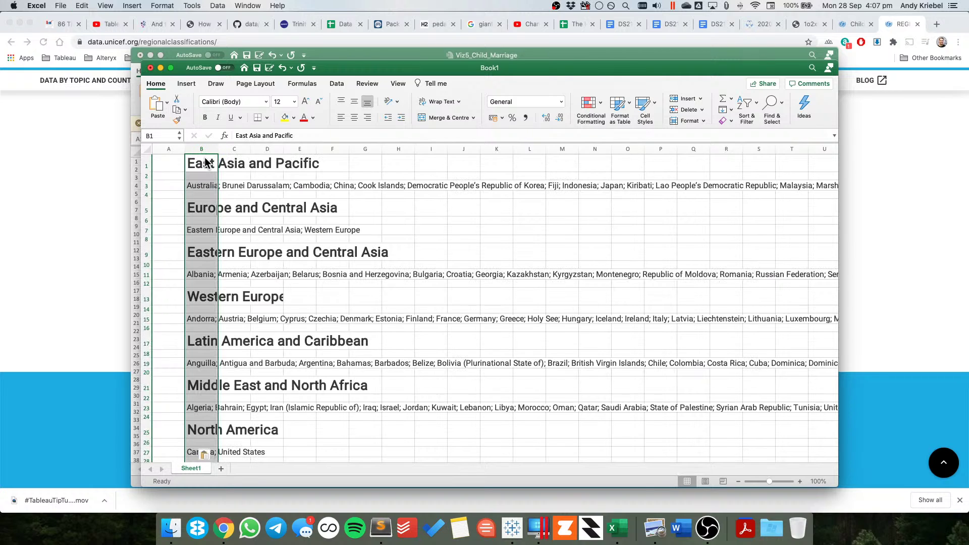
- Delete all the blank even-numbered rows from 2 to 48, together with row 47 holding the bracketed UN-OHRLLS classification note
left_click(198, 188)
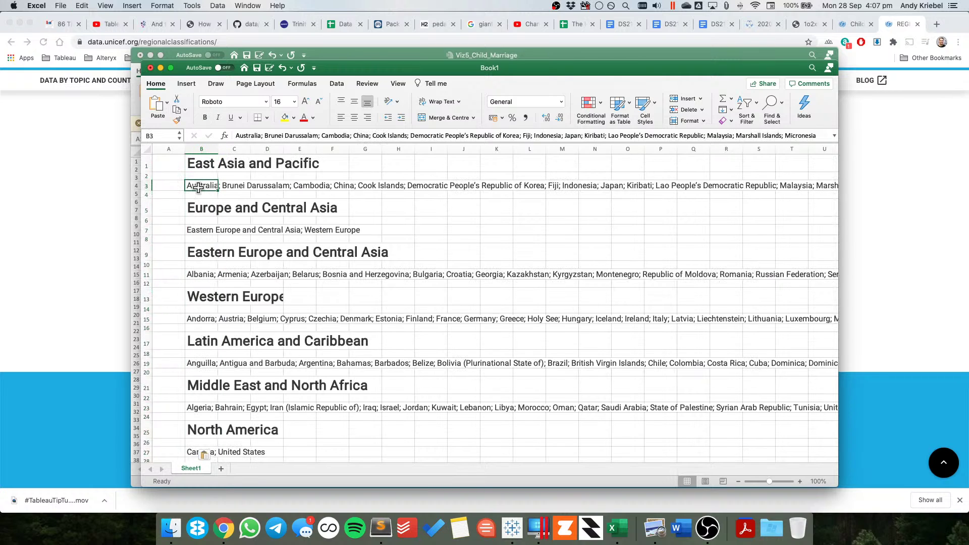
left_click(147, 176)
left_click(146, 194, "super")
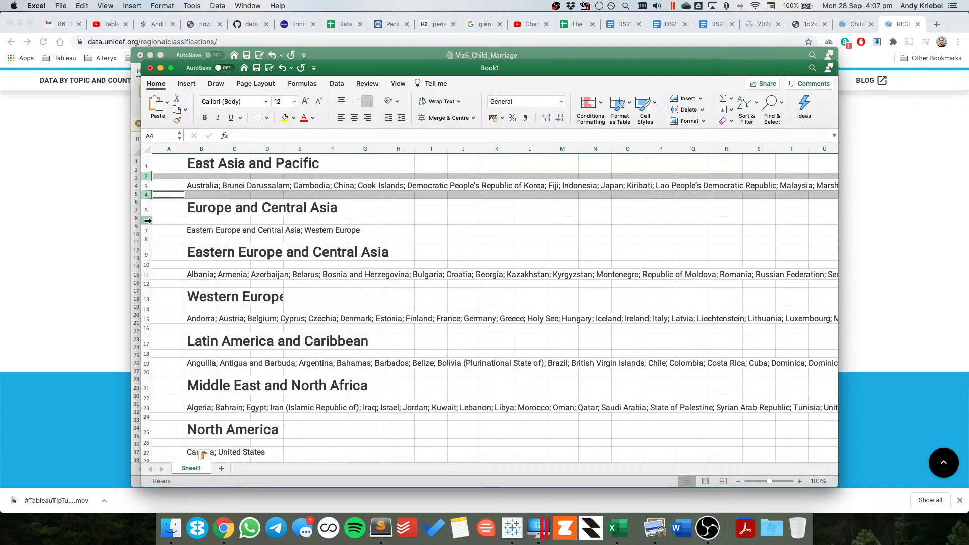
left_click(147, 220, "super")
left_click(146, 238, "super")
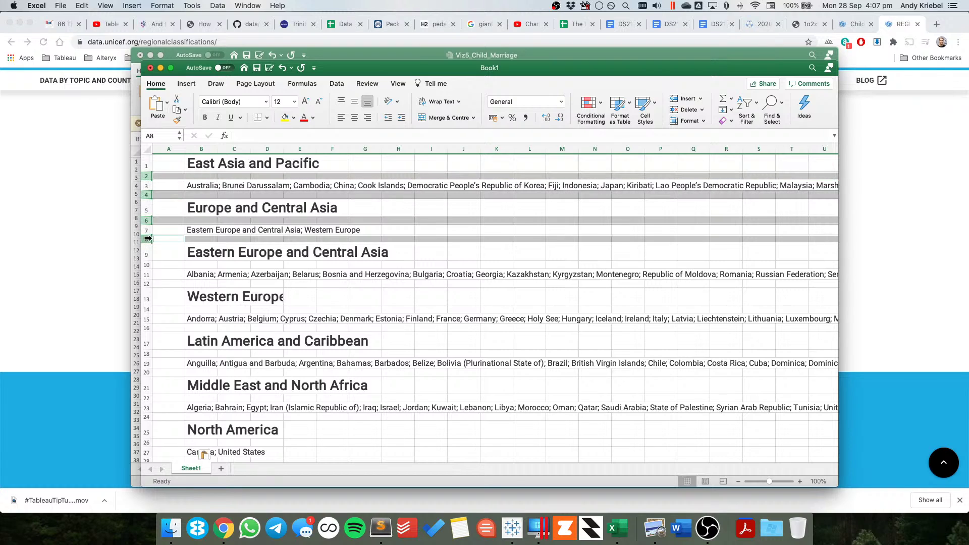
left_click(146, 265, "super")
left_click(147, 284, "super")
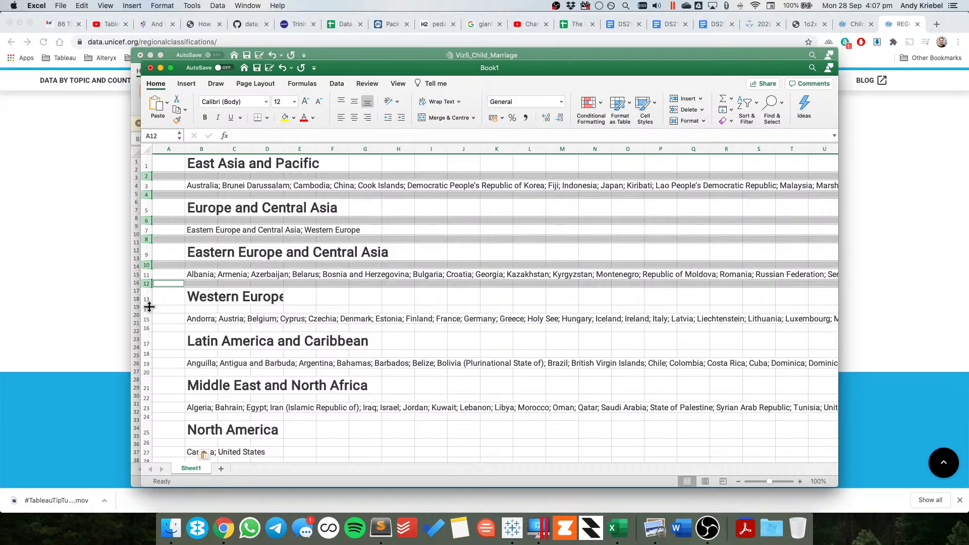
left_click(147, 309, "super")
left_click(146, 328, "super")
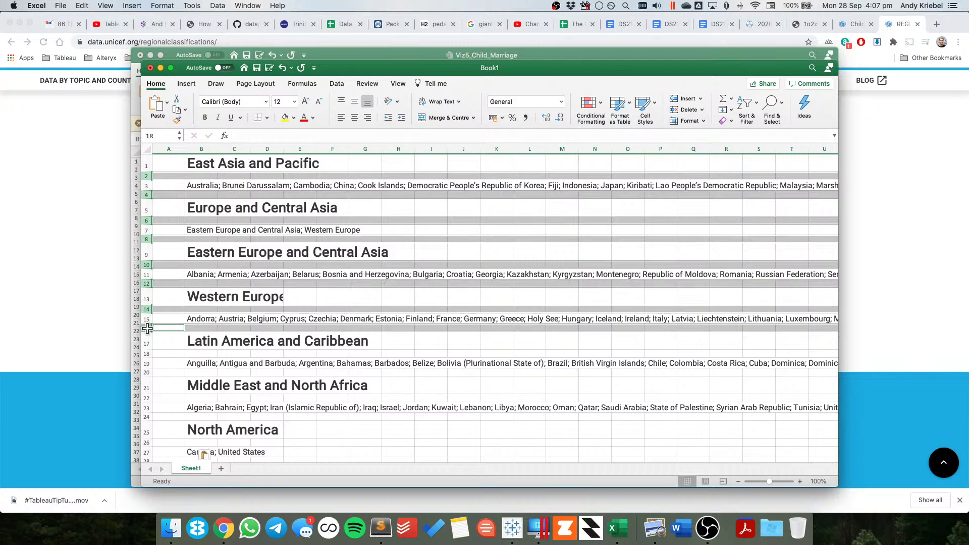
left_click(146, 354, "super")
left_click(146, 373, "super")
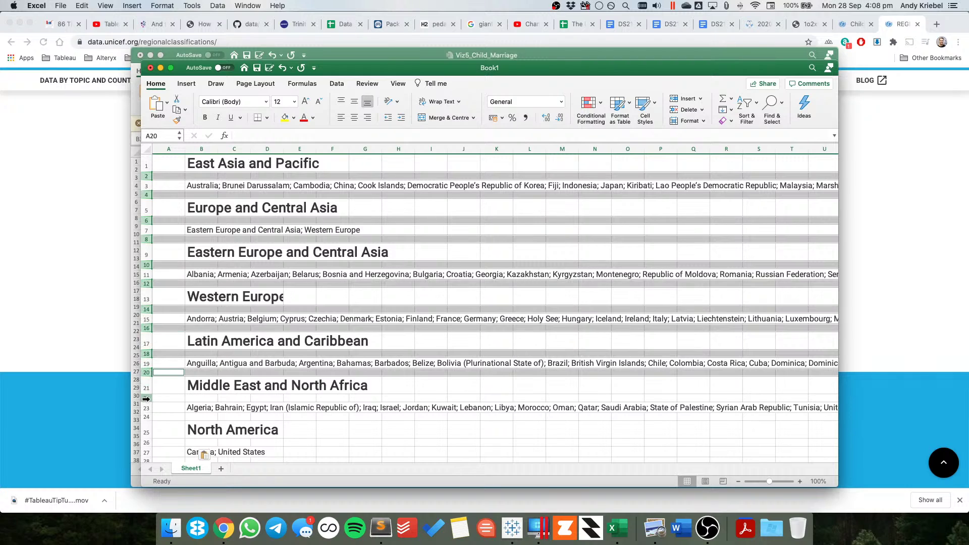
left_click(146, 398, "super")
left_click(146, 417, "super")
scroll(211, 388, "down", 5)
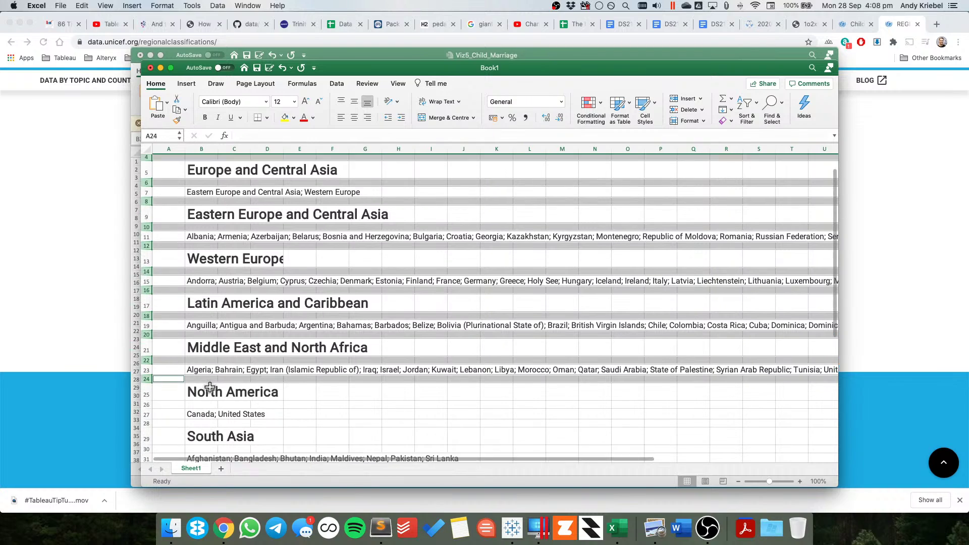
scroll(210, 387, "down", 1)
left_click(146, 305, "super")
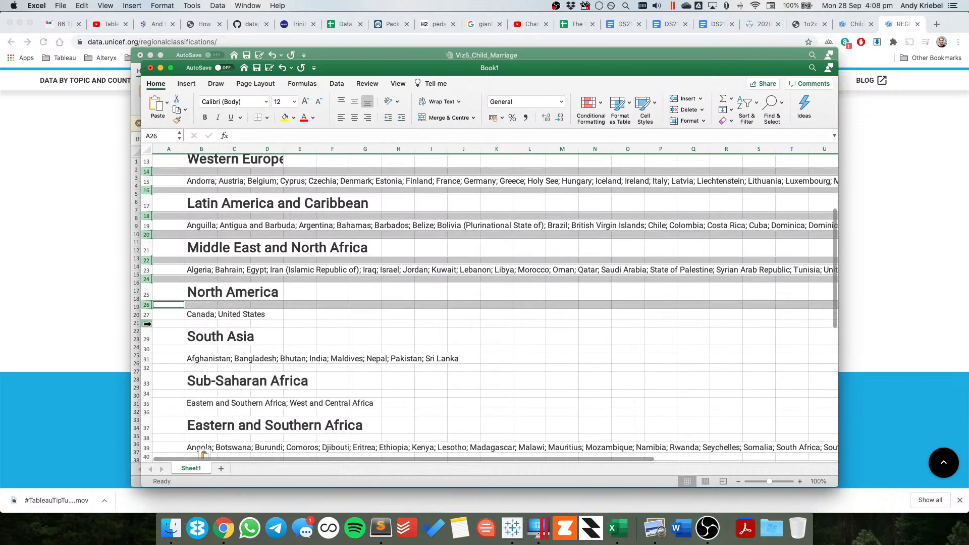
left_click(146, 323, "super")
left_click(146, 349, "super")
left_click(146, 368, "super")
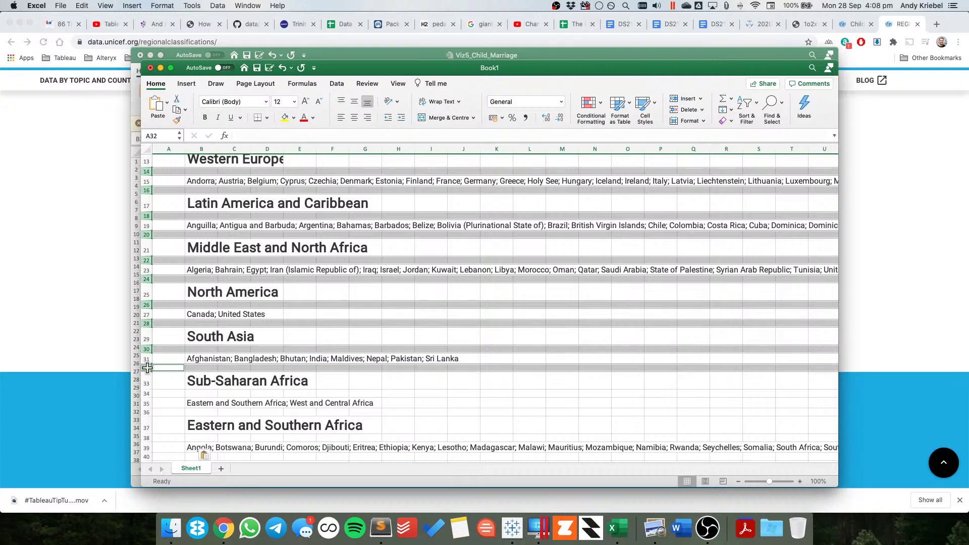
left_click(147, 394, "super")
left_click(146, 412, "super")
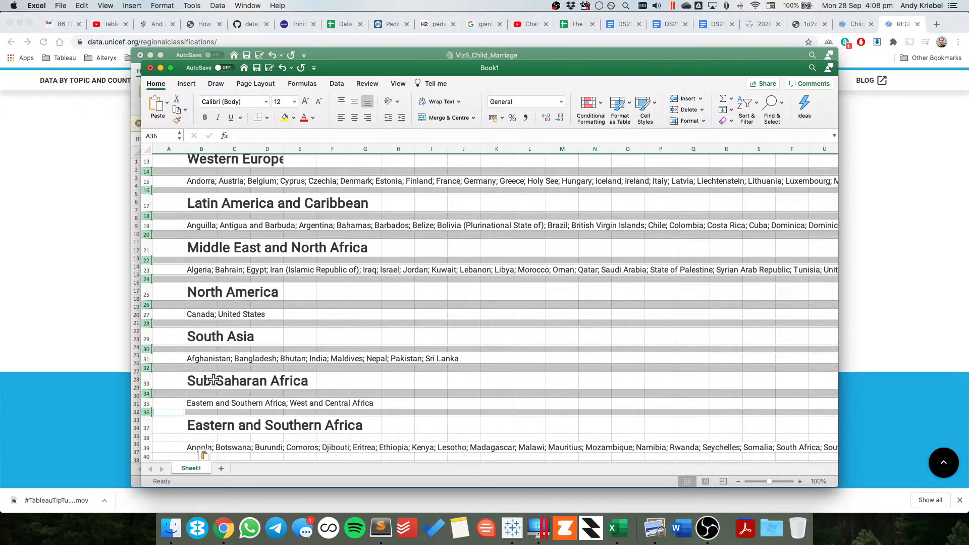
scroll(217, 370, "down", 10)
scroll(194, 284, "up", 1)
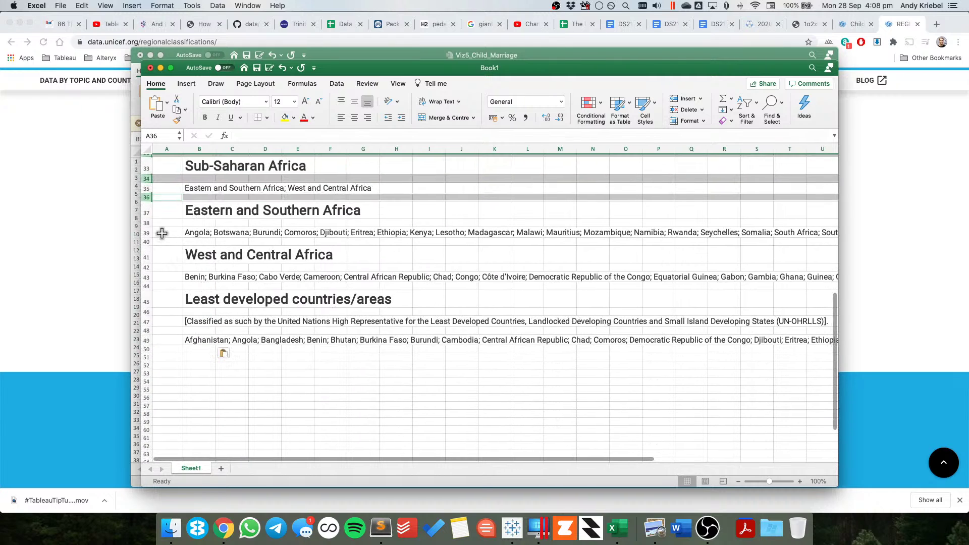
left_click(147, 223, "super")
left_click(147, 242, "super")
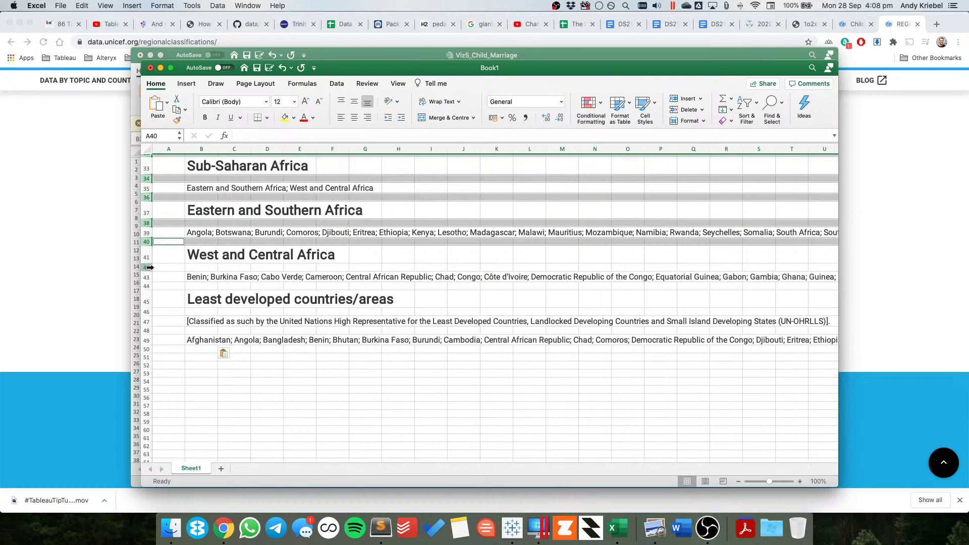
left_click(147, 268, "super")
left_click(147, 286, "super")
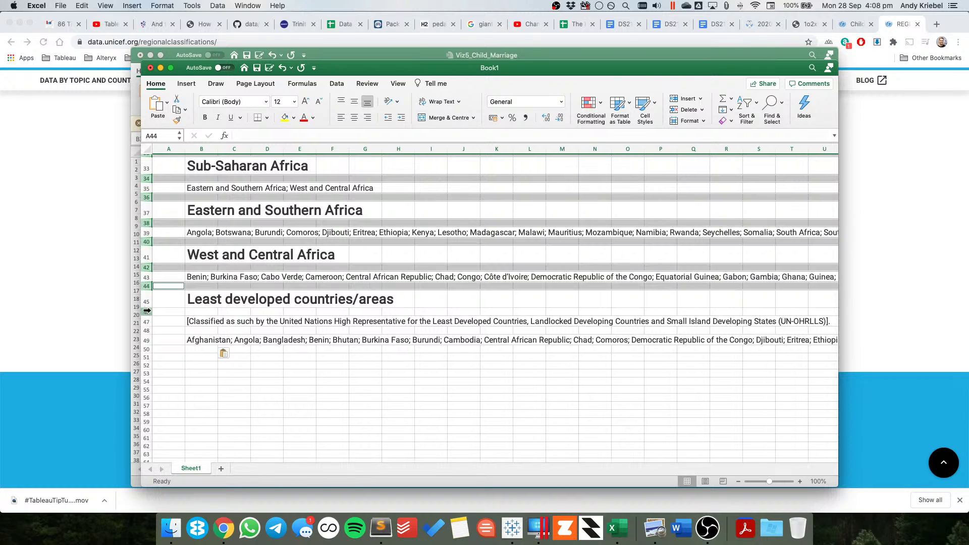
left_click(147, 312, "super")
left_click(146, 321, "super")
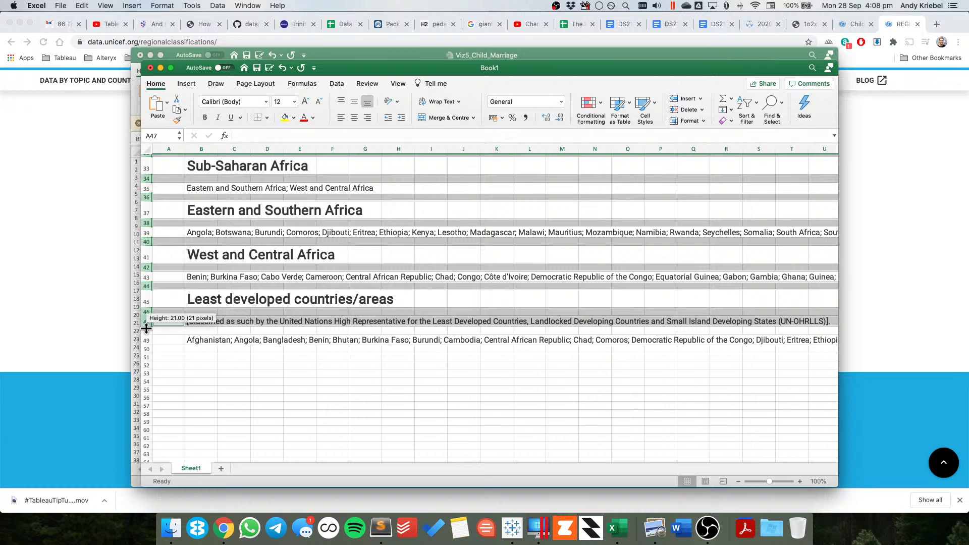
left_click(148, 330, "super")
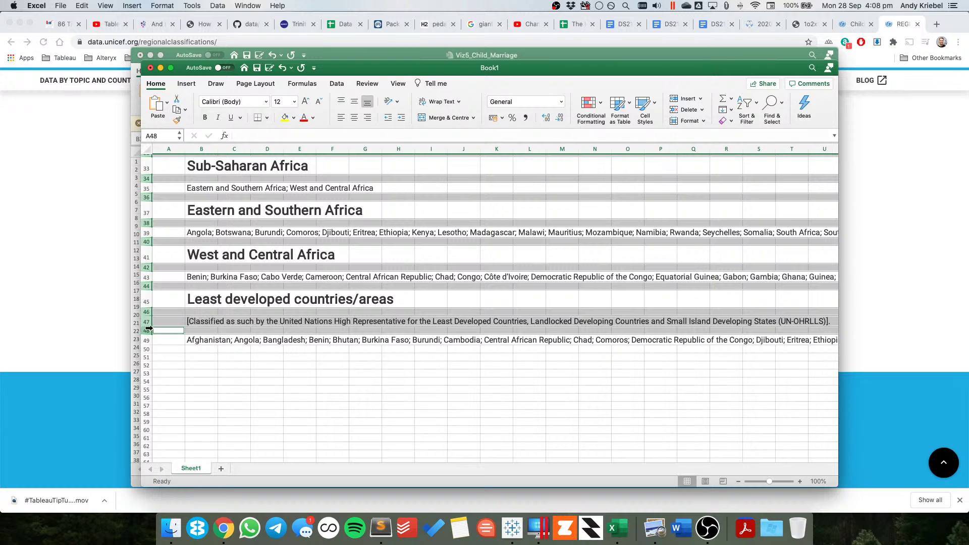
left_click(687, 110)
scroll(272, 207, "up", 10)
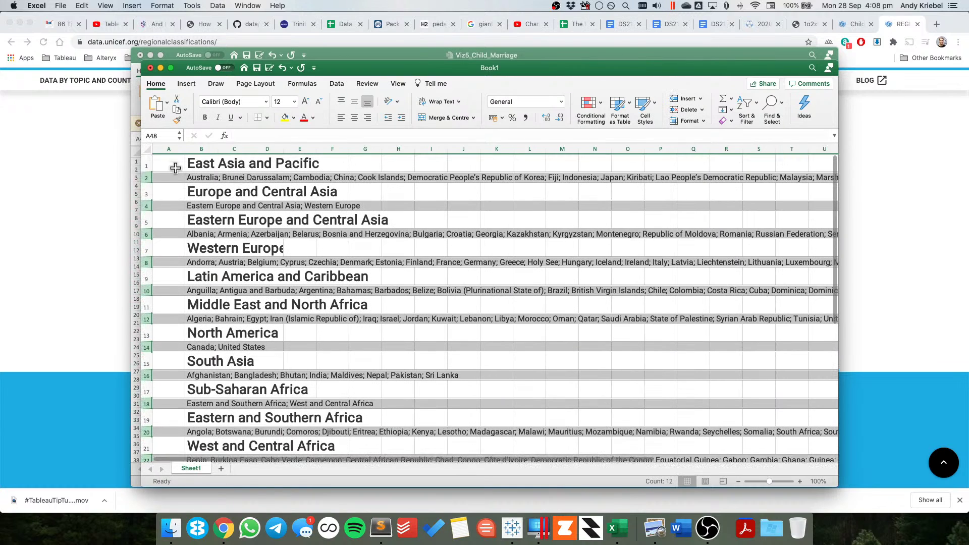
- Enter the header Region in A1 and a formula in A2 that references the region name in B1
left_click(169, 163)
left_click(171, 178)
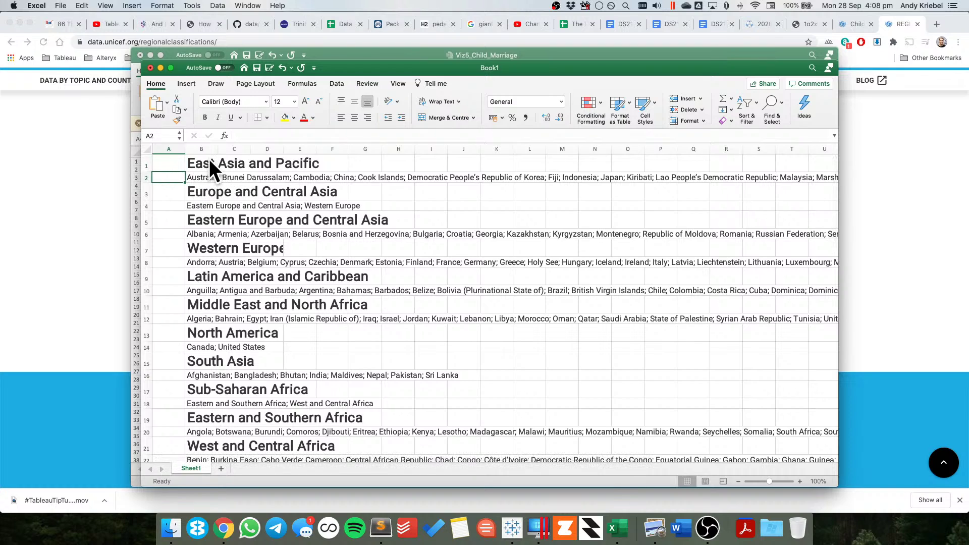
left_click(170, 161)
type("Region")
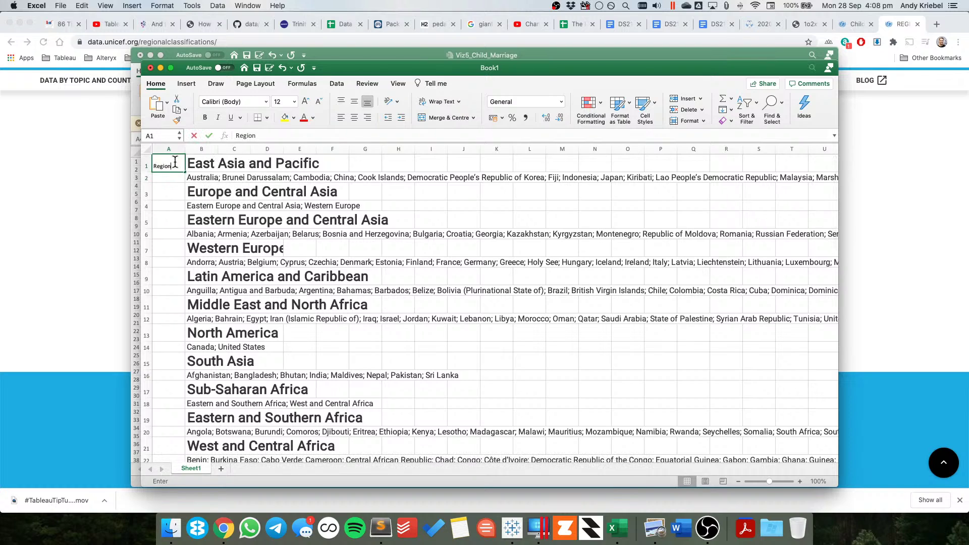
key("Return")
type("=")
key("Right")
key("Up")
key("Return")
- Copy the A2 formula into column A of every other country-list row, from A4 down to A24
key("Up")
key("super+c")
key("Down")
key("Down")
key("super+v")
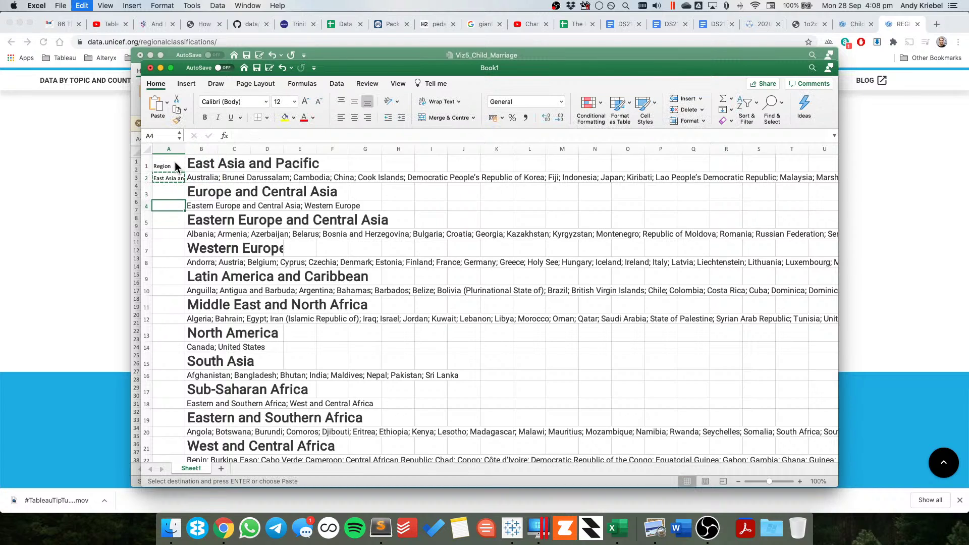
key("Down")
key("Down")
key("super+v")
key("Down")
key("Down")
key("super+v")
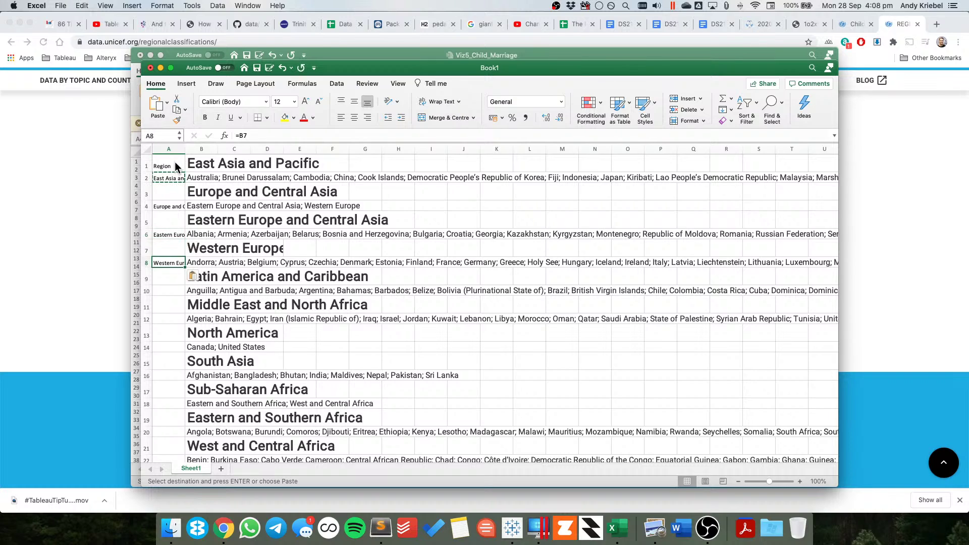
key("Down")
key("Down")
key("super+v")
key("Down")
key("Down")
key("super+v")
key("Down")
key("Down")
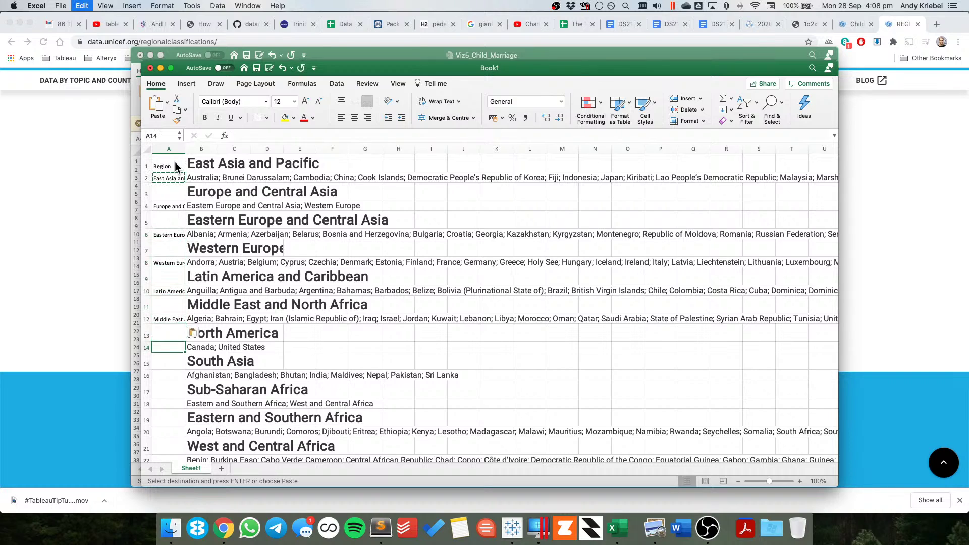
key("super+v")
key("Down")
key("Down")
key("super+v")
key("Down")
key("Down")
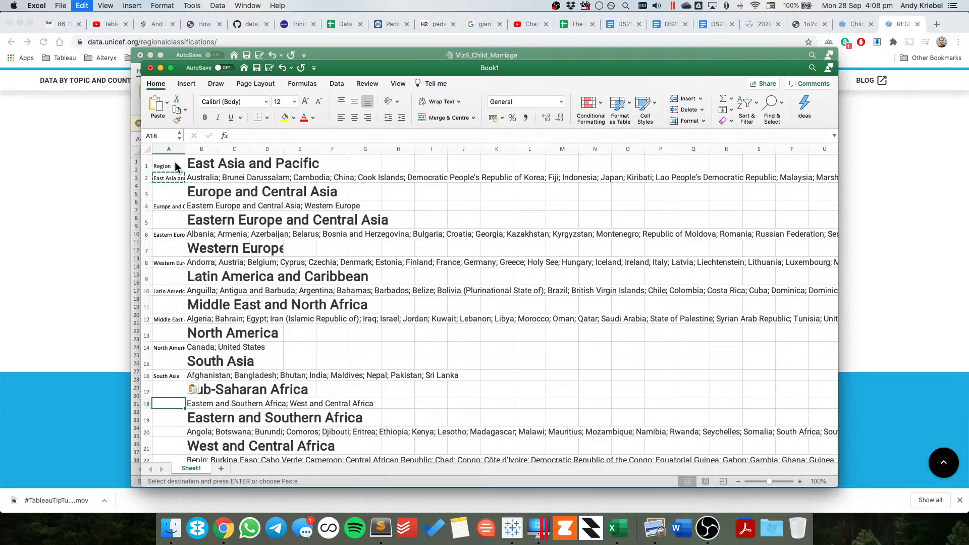
key("super+v")
key("Down")
key("Down")
key("super+v")
key("Down")
key("Down")
key("super+v")
key("Down")
key("Down")
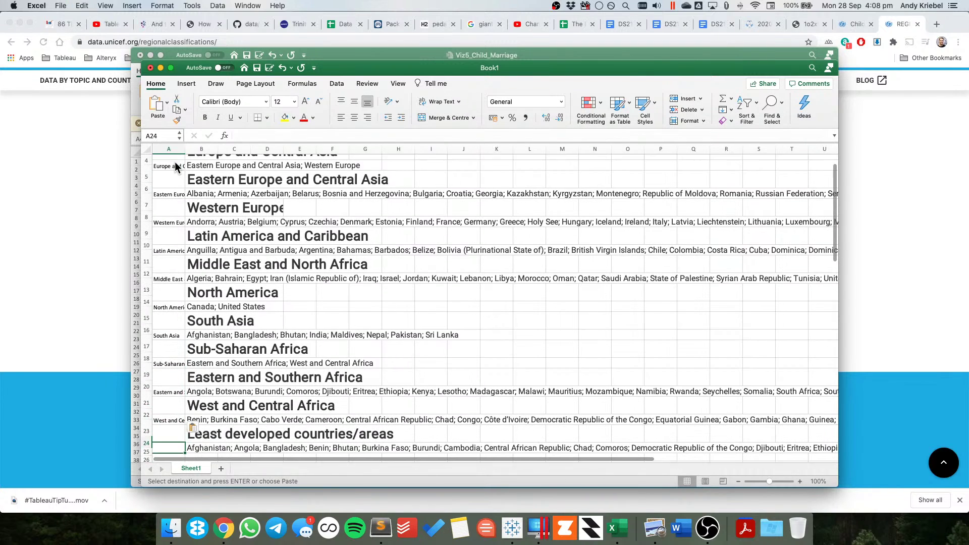
key("super+v")
key("Up")
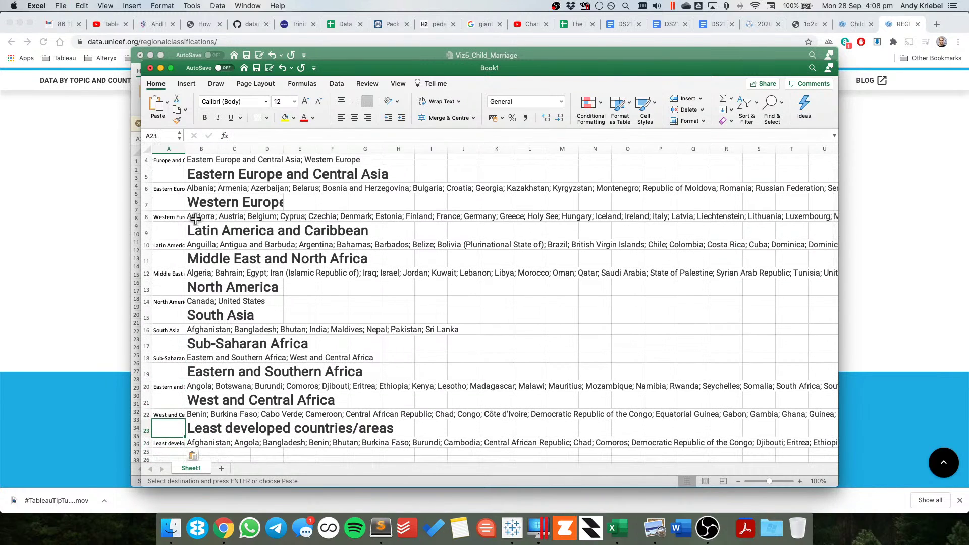
- Replace the formulas in column A with their values by copying the column and pasting it over itself as values
scroll(174, 162, "up", 3)
left_click(174, 150)
key("super+c")
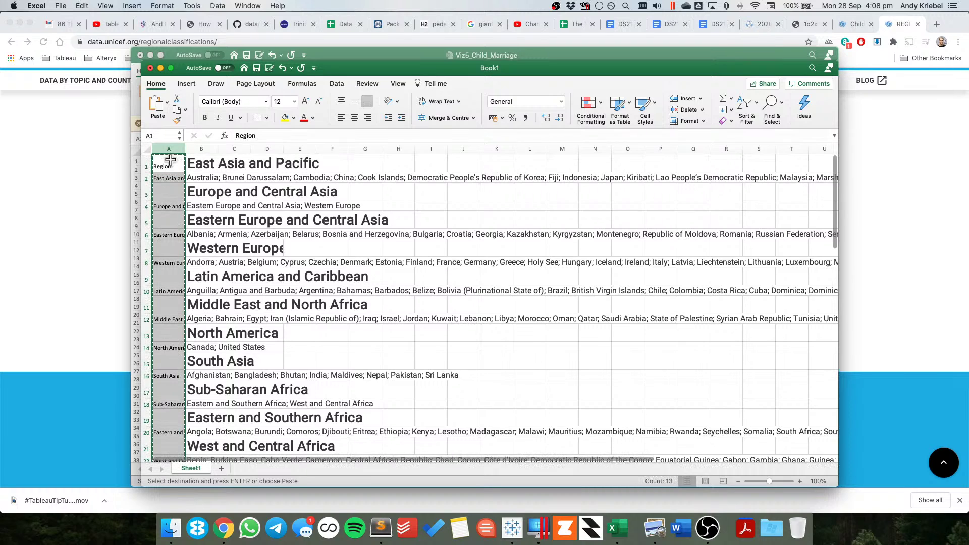
right_click(176, 166)
mouse_move(247, 193)
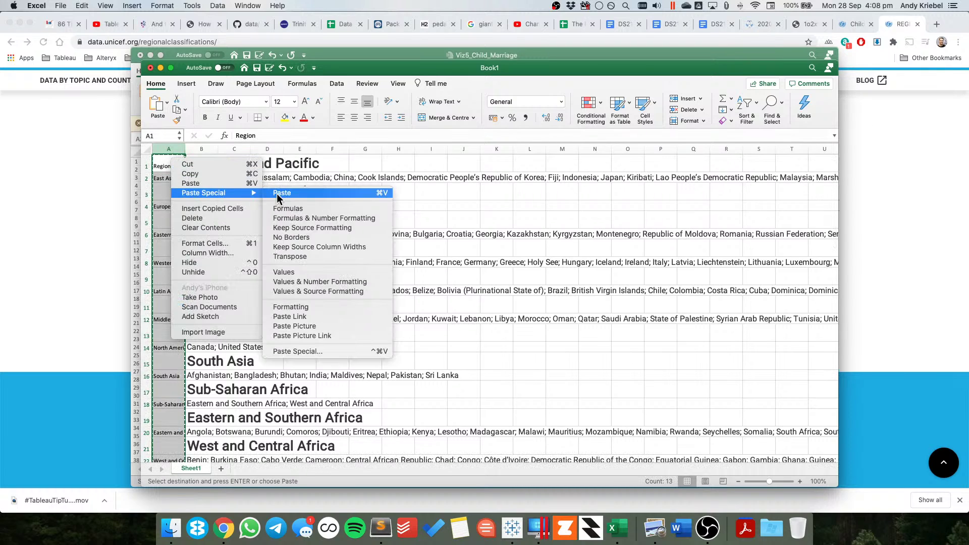
left_click(292, 273)
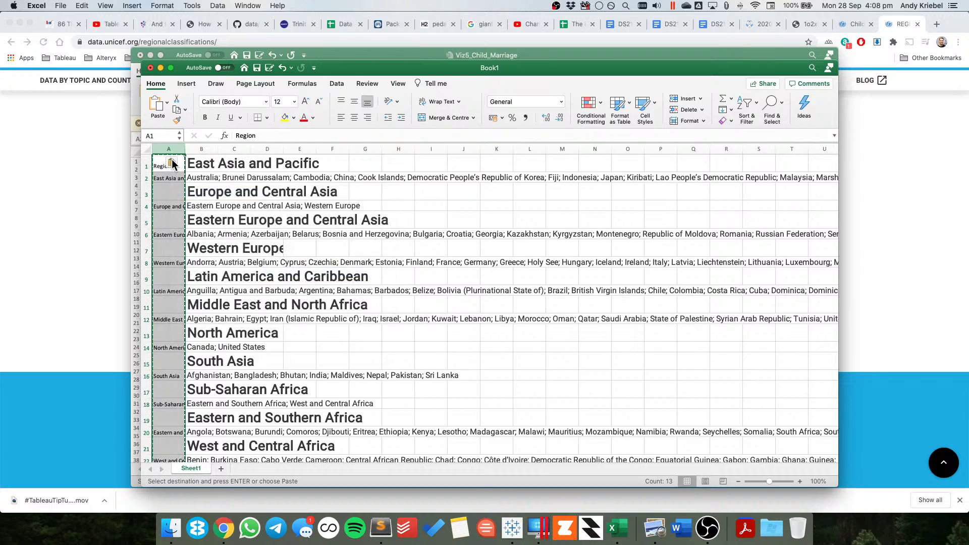
- Replace the East Asia and Pacific heading in B1 with the column header Country
left_click(156, 172)
left_click(210, 162)
type("Country")
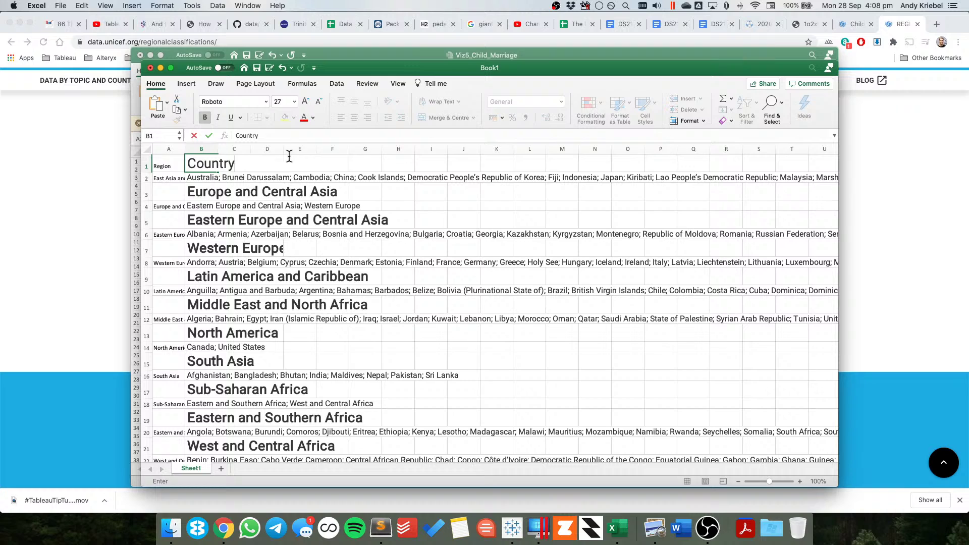
key("Return")
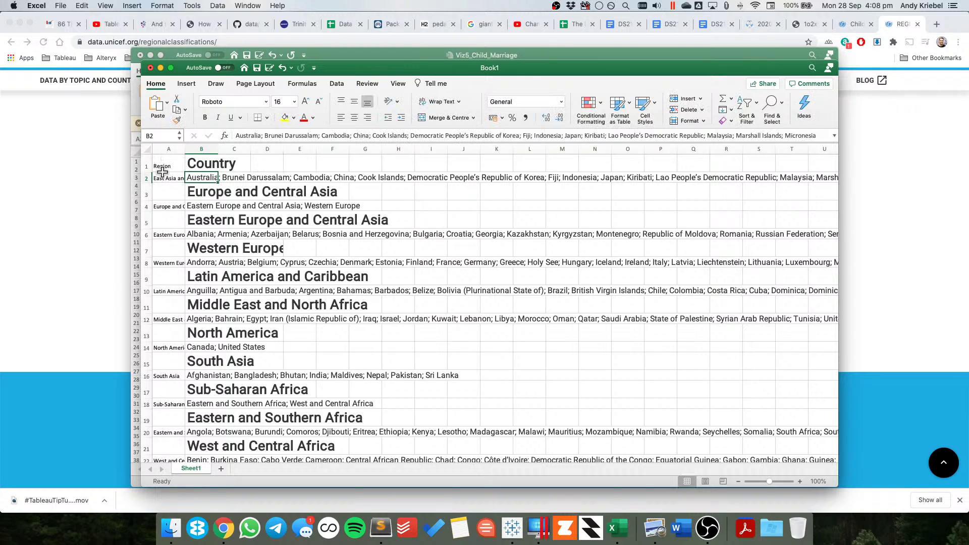
- Sort the table by the Region column from A to Z
left_click(147, 195)
left_click(161, 192)
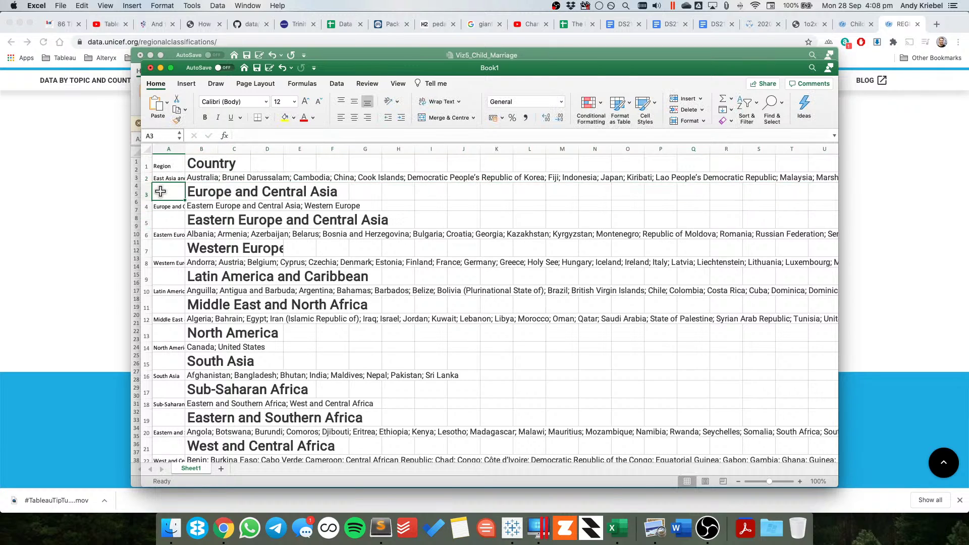
left_click(747, 103)
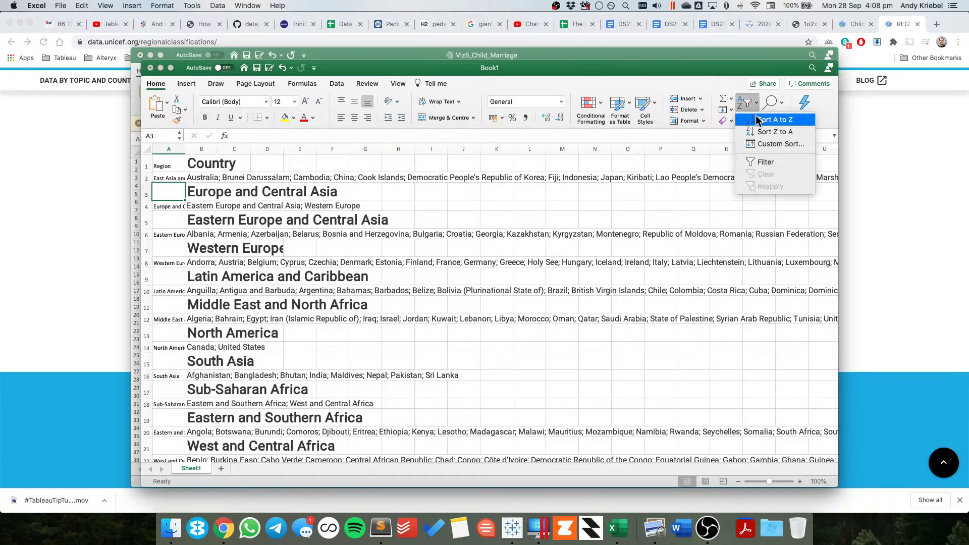
left_click(761, 123)
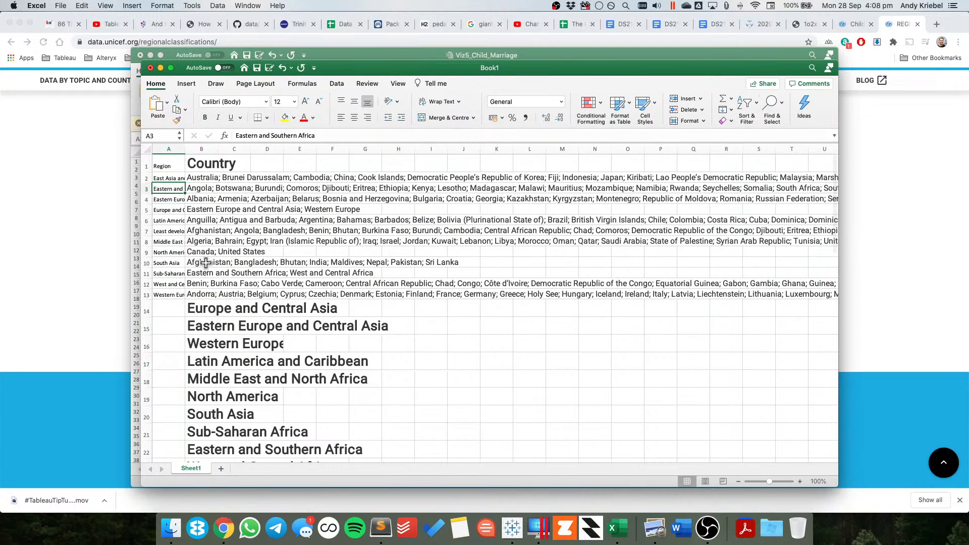
- Delete the leftover region heading rows without a Region value, from row 14 to just past Least developed countries/areas
scroll(168, 273, "down", 5)
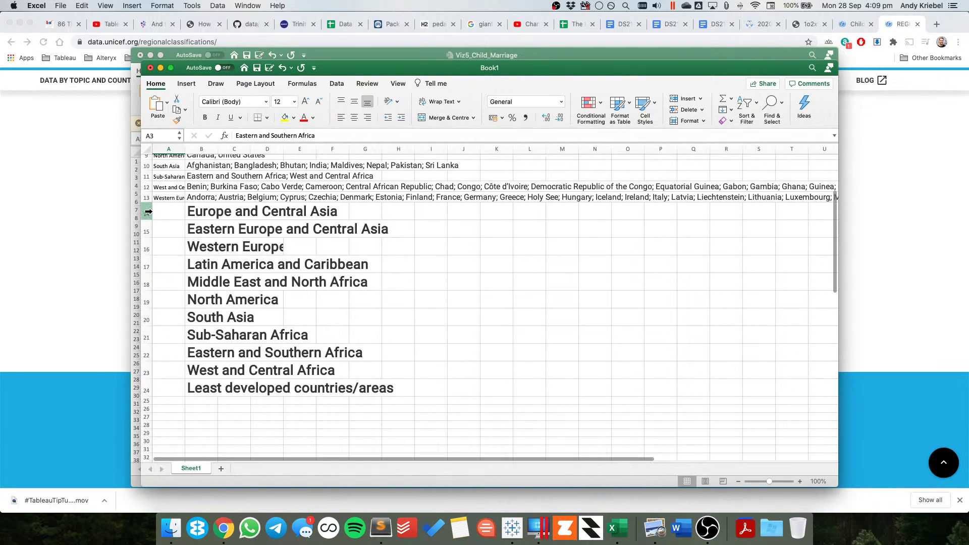
left_click_drag(150, 213, 181, 419)
left_click(185, 408)
left_click_drag(147, 212, 195, 410)
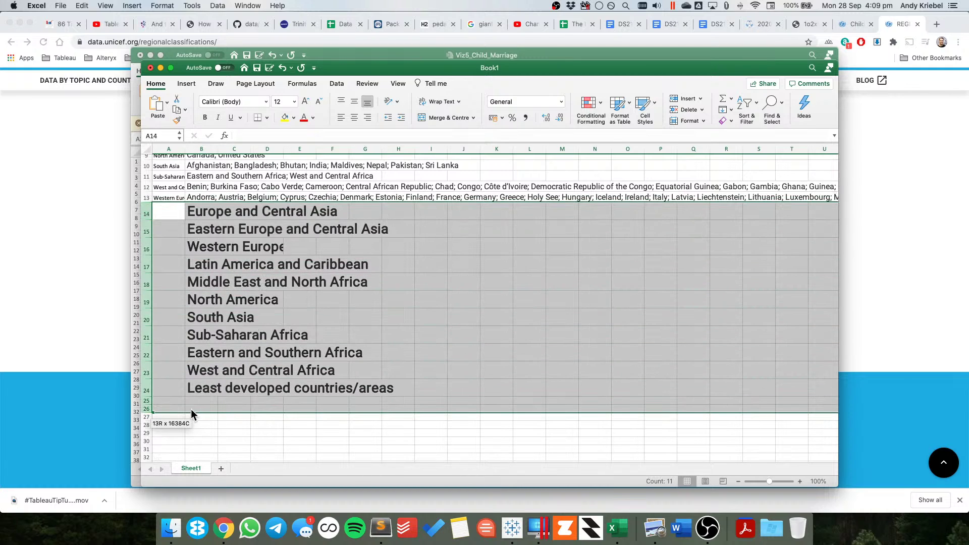
left_click(686, 109)
scroll(196, 235, "up", 5)
left_click(168, 166)
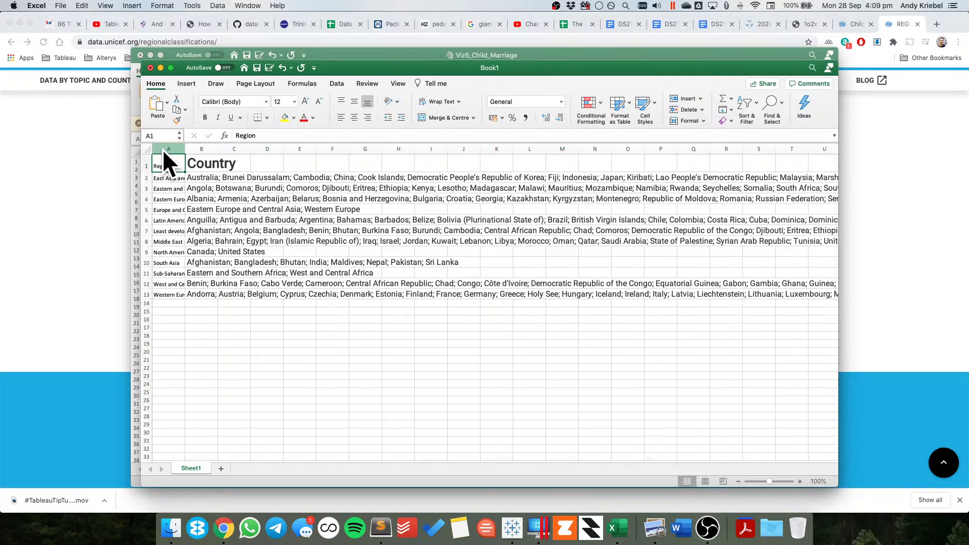
- Set the whole sheet's font to 12-point Calibri and fit column A's width to the region names
left_click(146, 150)
left_click(295, 102)
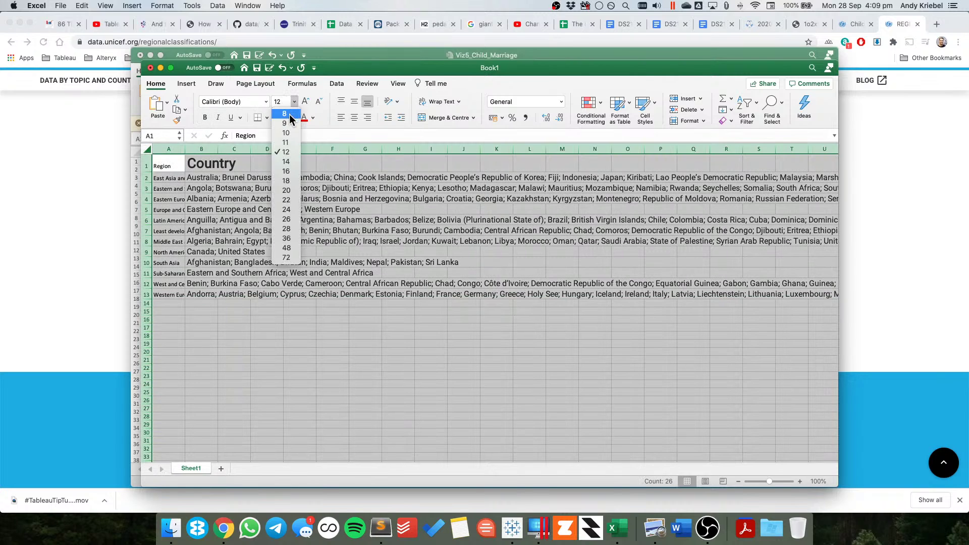
key("Escape")
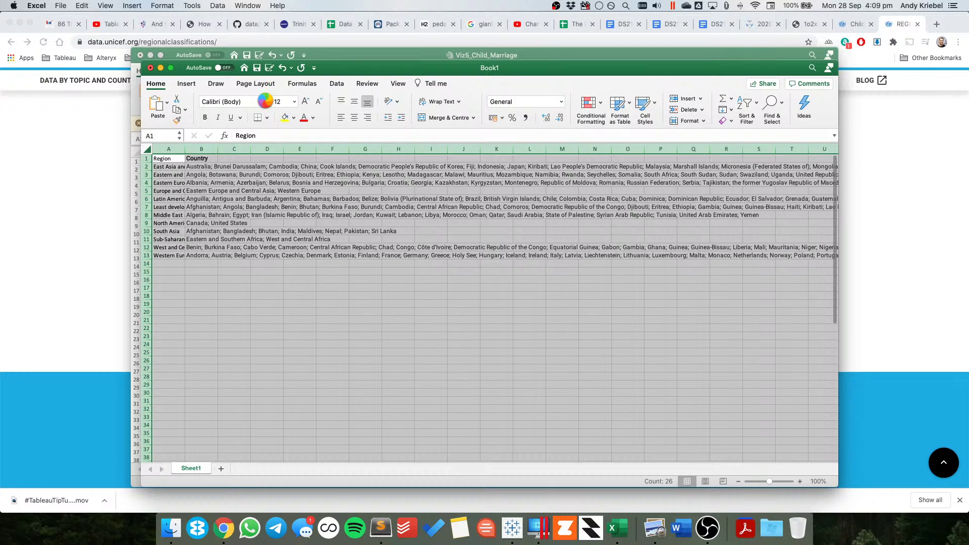
left_click(266, 101)
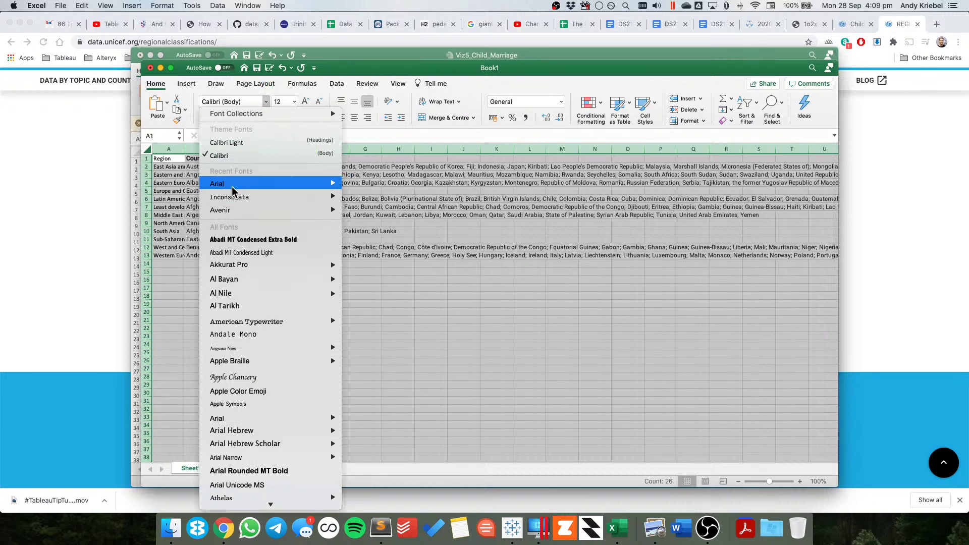
left_click(175, 167)
left_click(167, 166)
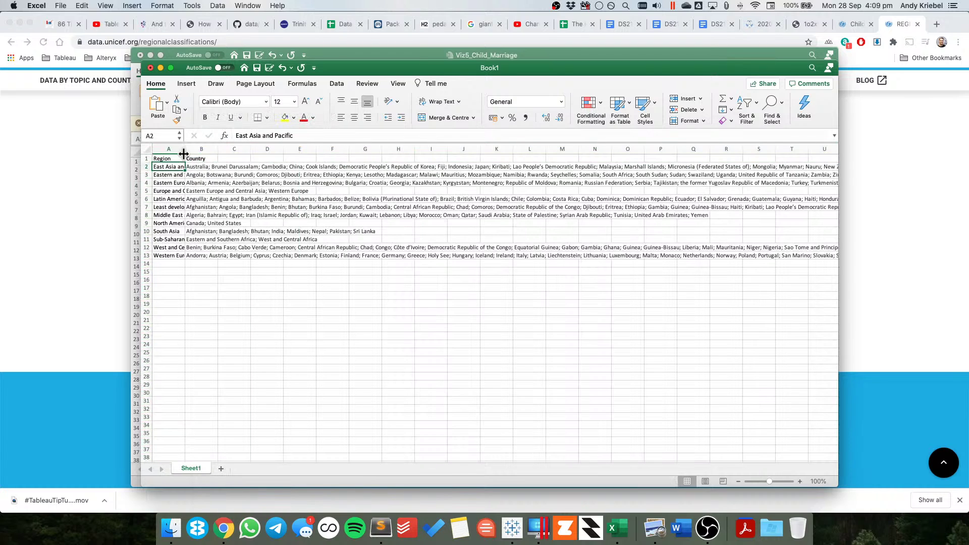
double_click(185, 149)
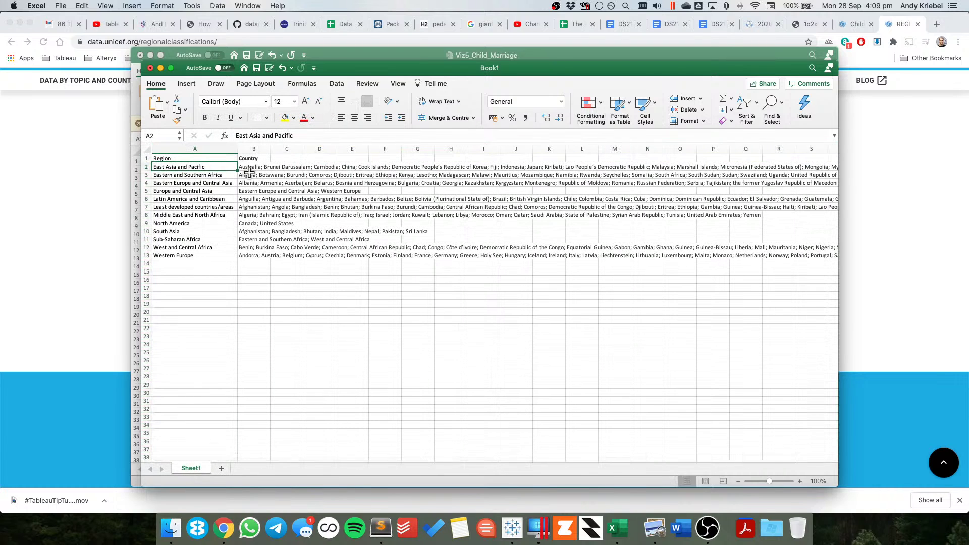
left_click(191, 159)
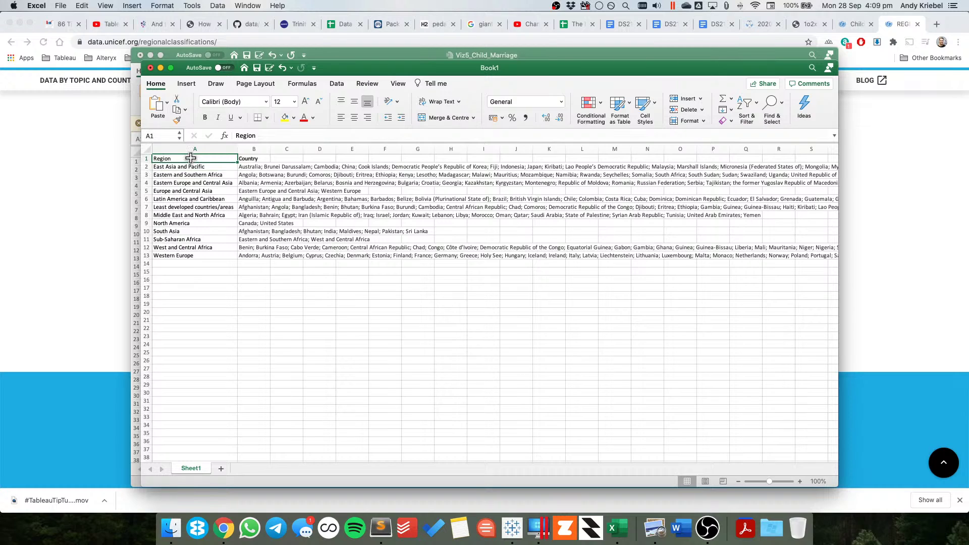
- Start saving the workbook and choose the 2020 folder under Makeover Monday's Data folder as its location
key("super+s")
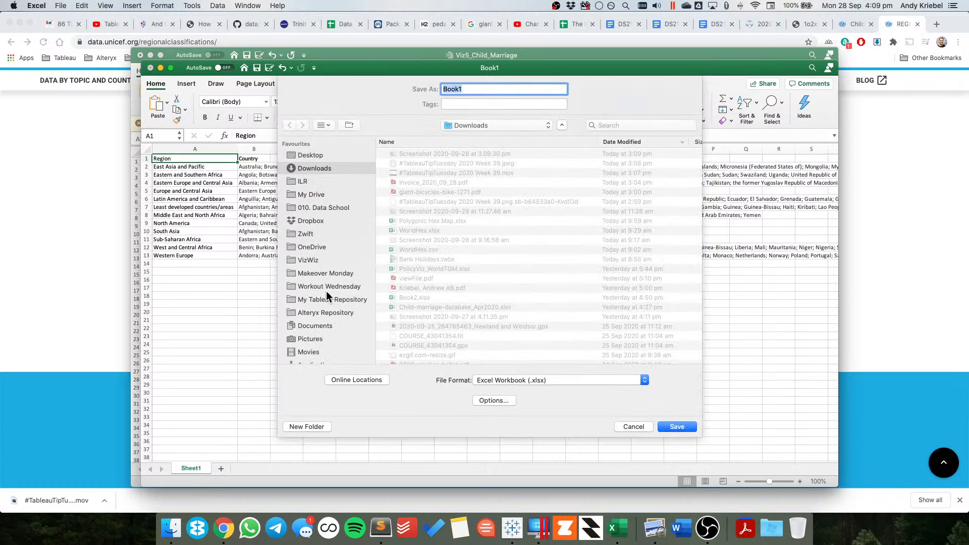
left_click(326, 273)
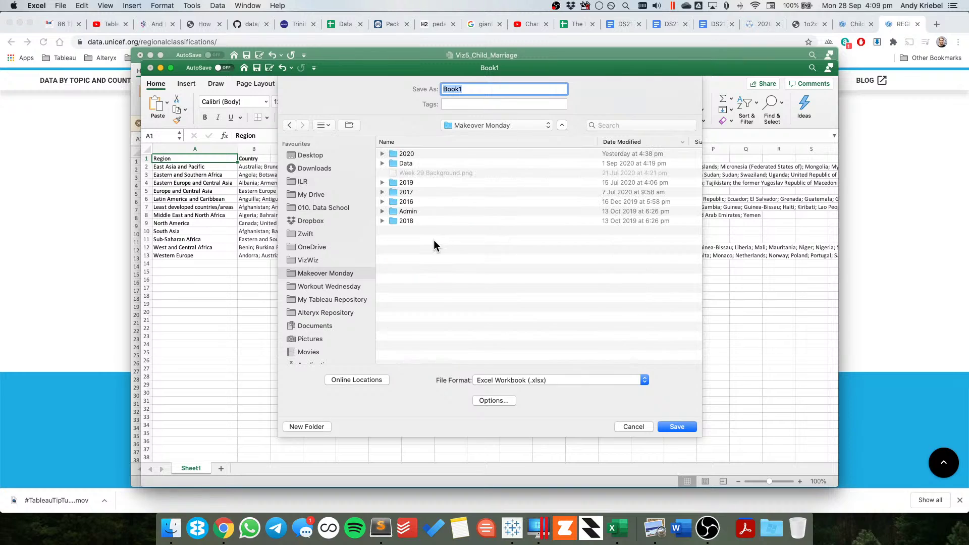
double_click(395, 164)
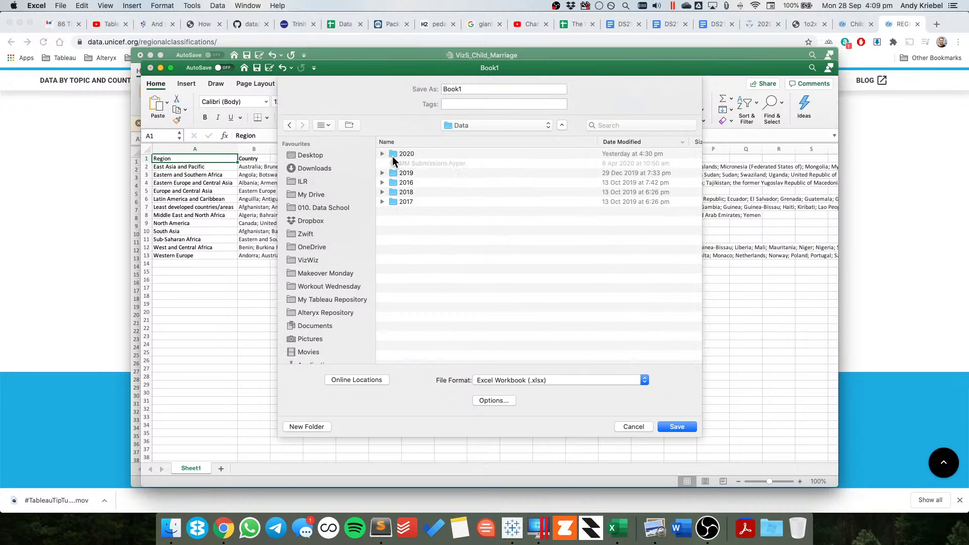
left_click(392, 153)
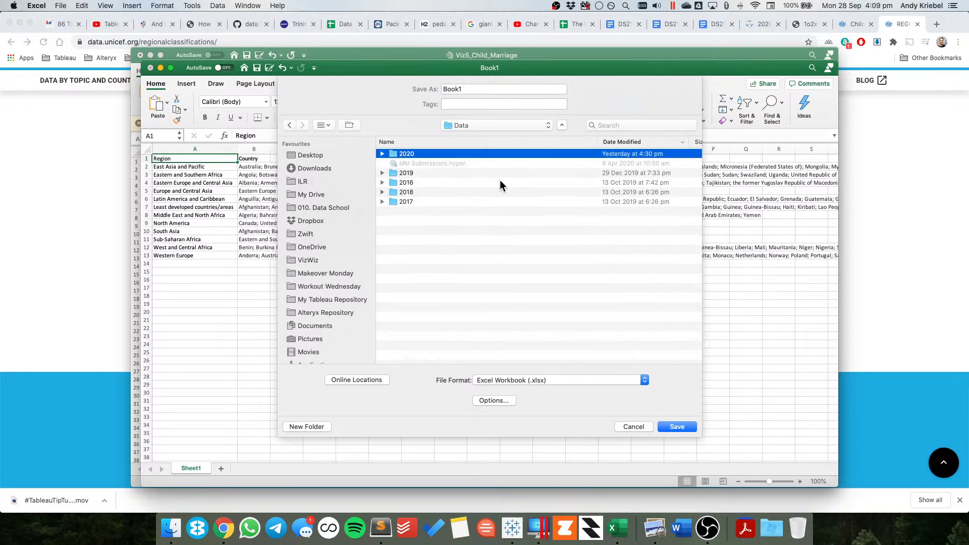
double_click(393, 153)
- Name the file Unicef Regional Classifications and save it as an Excel workbook
left_click_drag(469, 89, 445, 89)
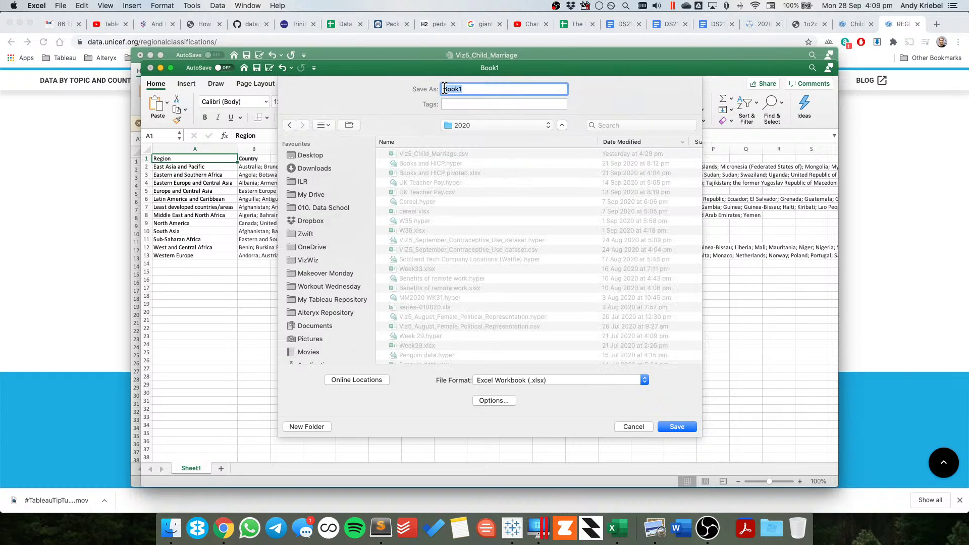
type("Unicef Reigon")
key("BackSpace")
key("BackSpace")
key("BackSpace")
type("gional Classiic")
key("BackSpace")
type("fications")
key("Return")
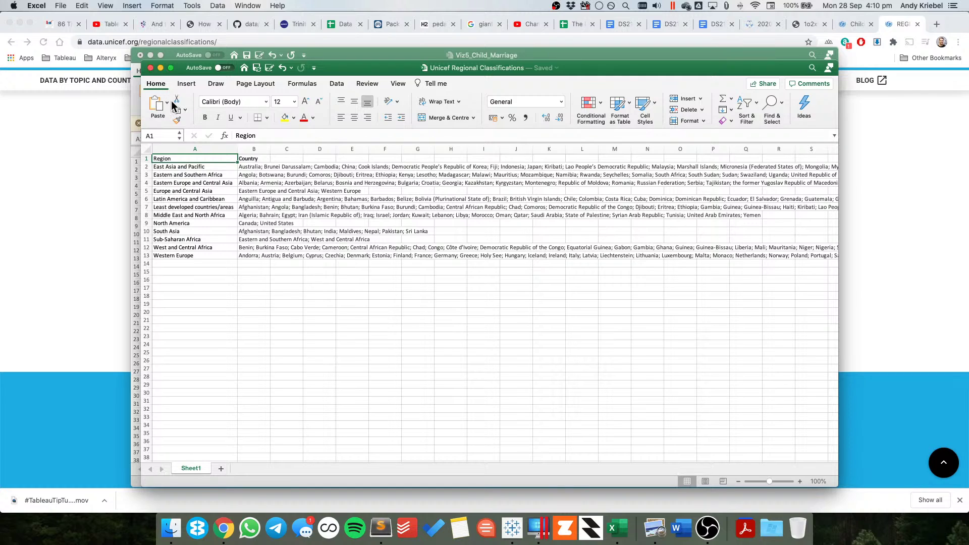
- Close the Unicef Regional Classifications workbook and reopen it from the recently used files
left_click(256, 167)
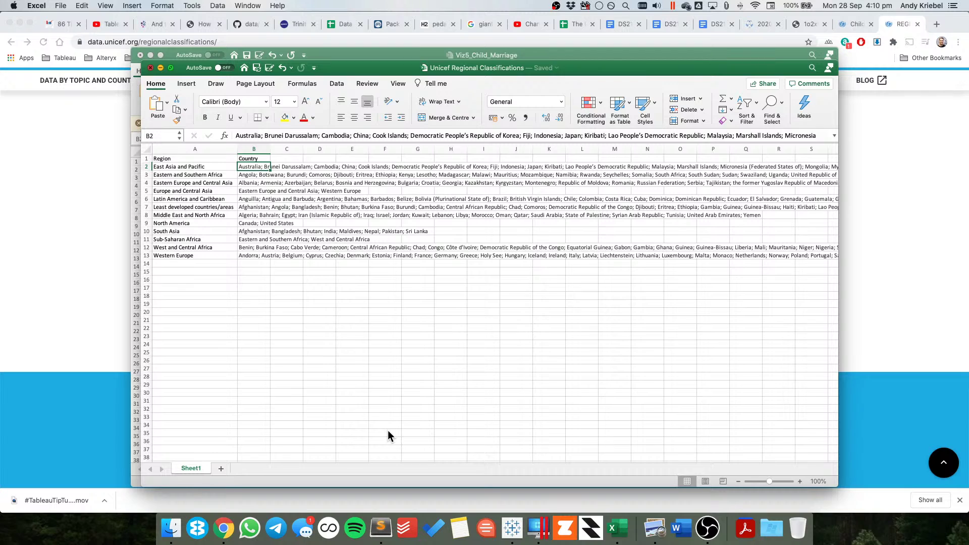
key("super+w")
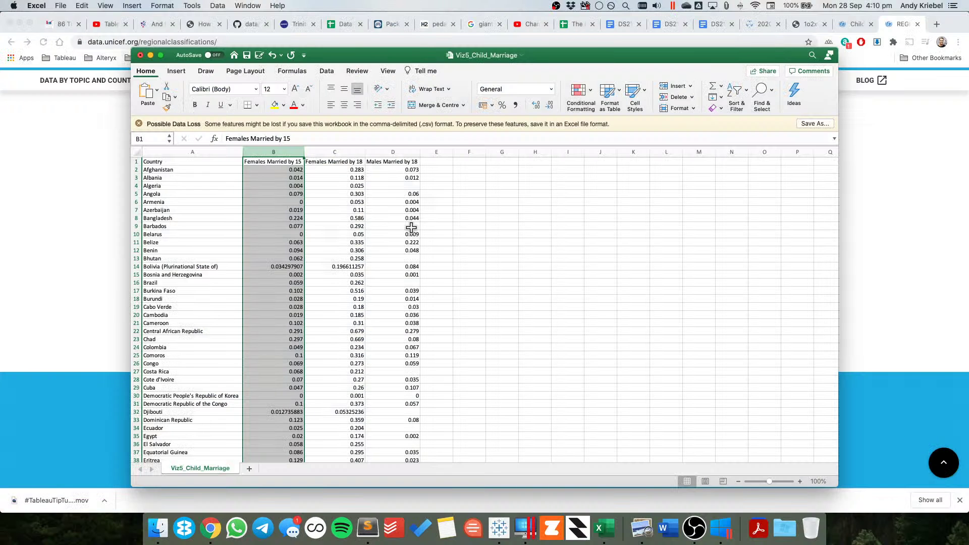
left_click(61, 6)
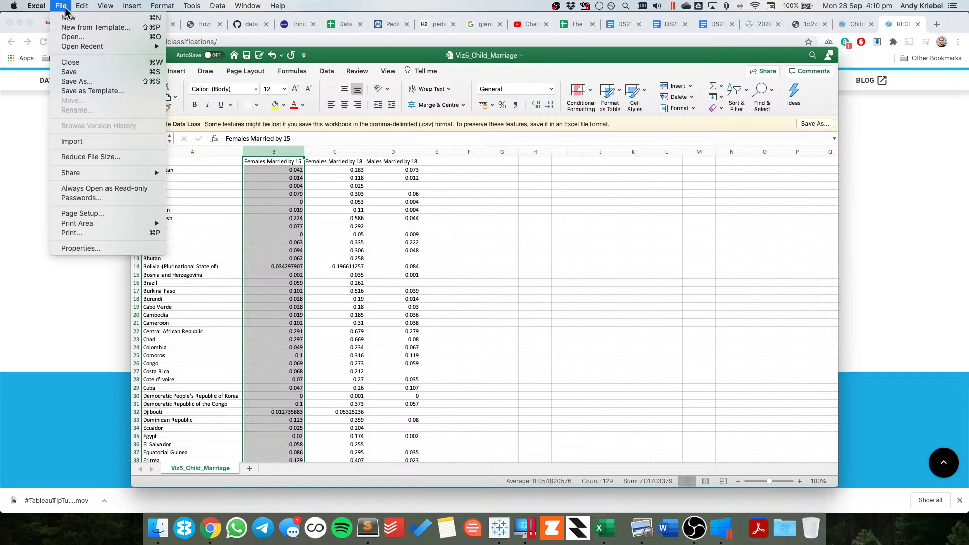
mouse_move(146, 47)
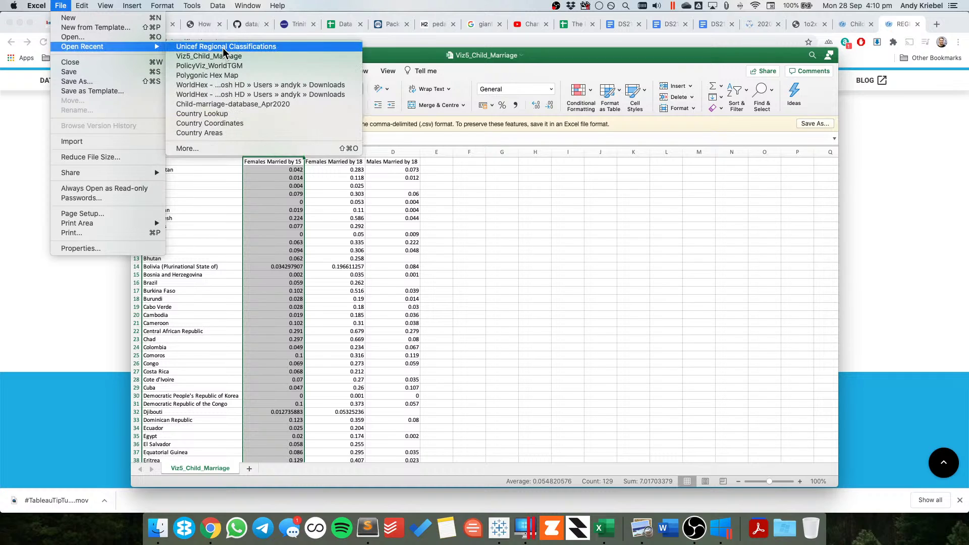
left_click(223, 47)
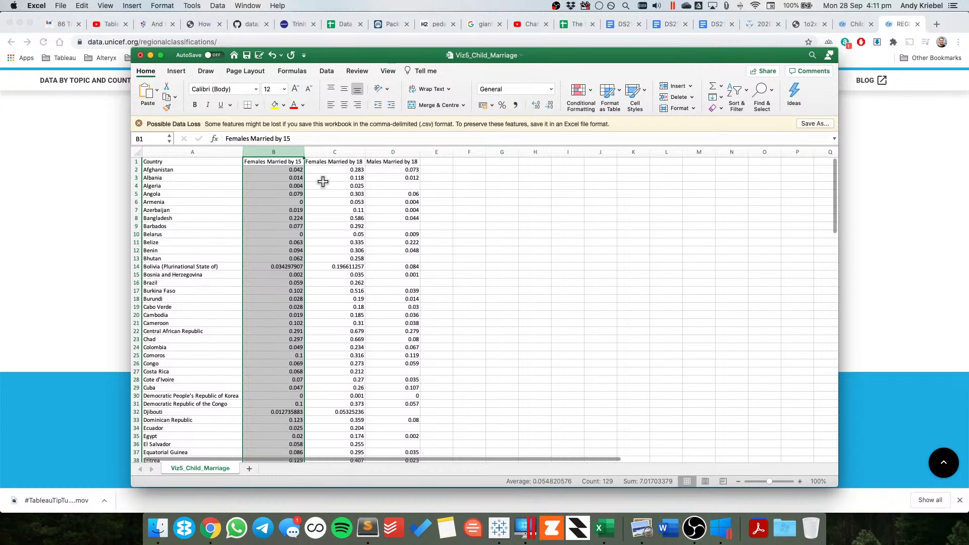
- Switch to the browser and highlight the country list under Least developed countries/areas on UNICEF's page
key("super+Tab")
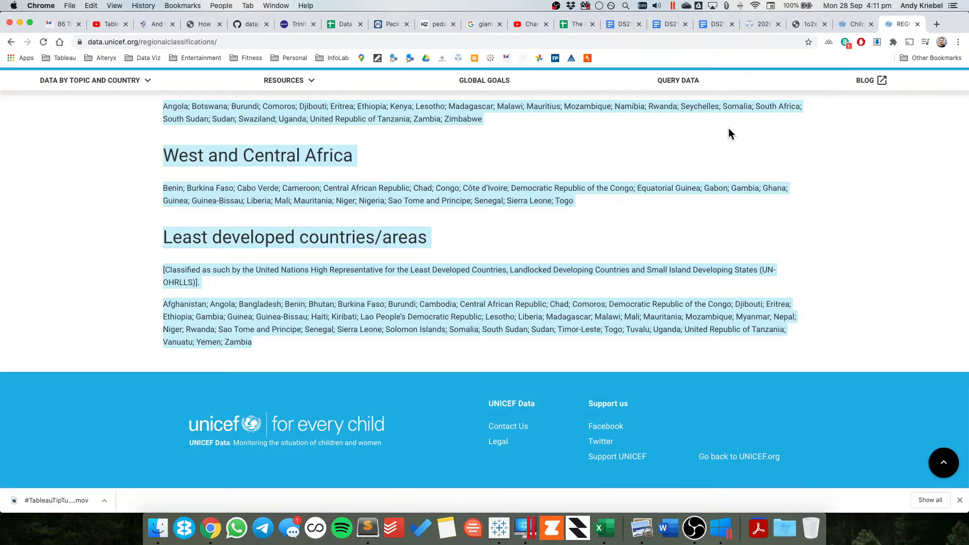
left_click(154, 317)
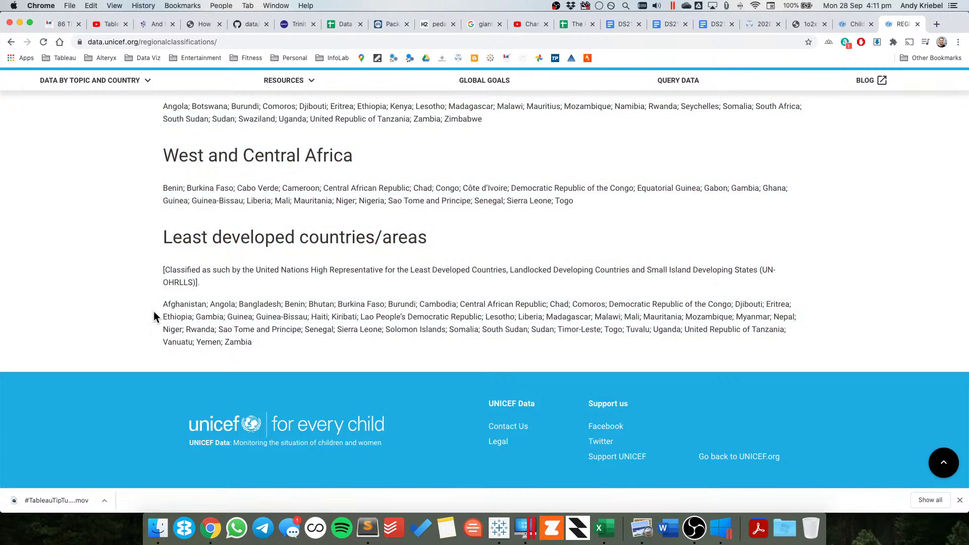
triple_click(154, 317)
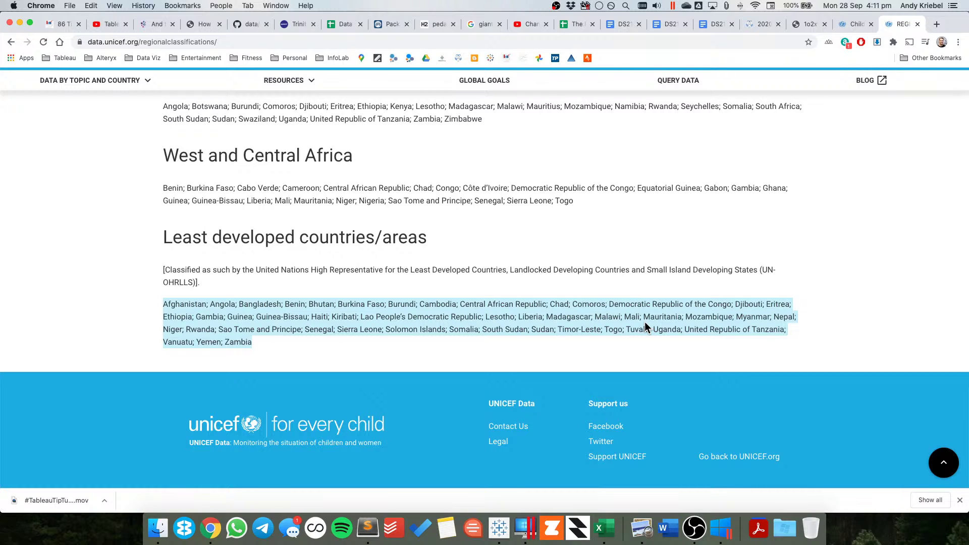
- Switch to Excel and look through the country names in the Viz5_Child_Marriage dataset, starting from Bolivia
key("super+Tab")
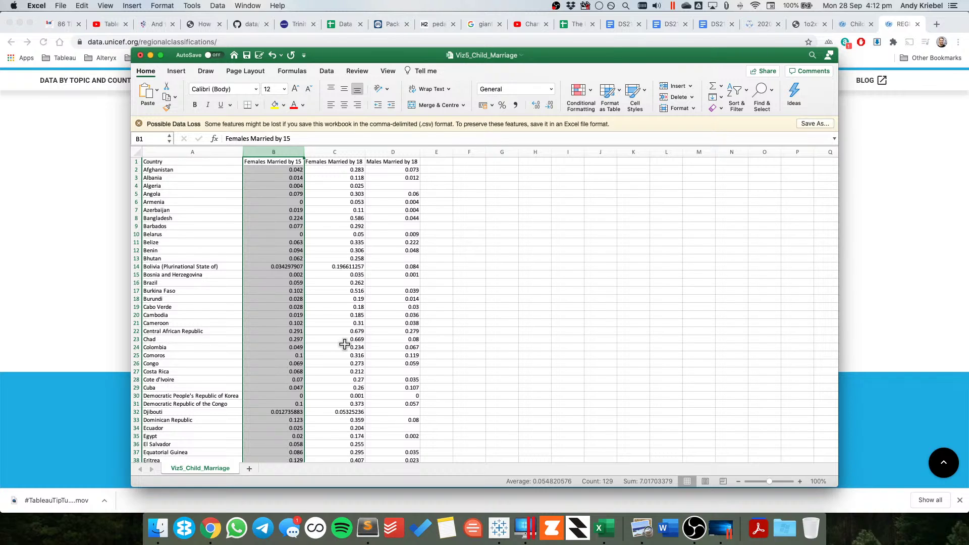
left_click(192, 267)
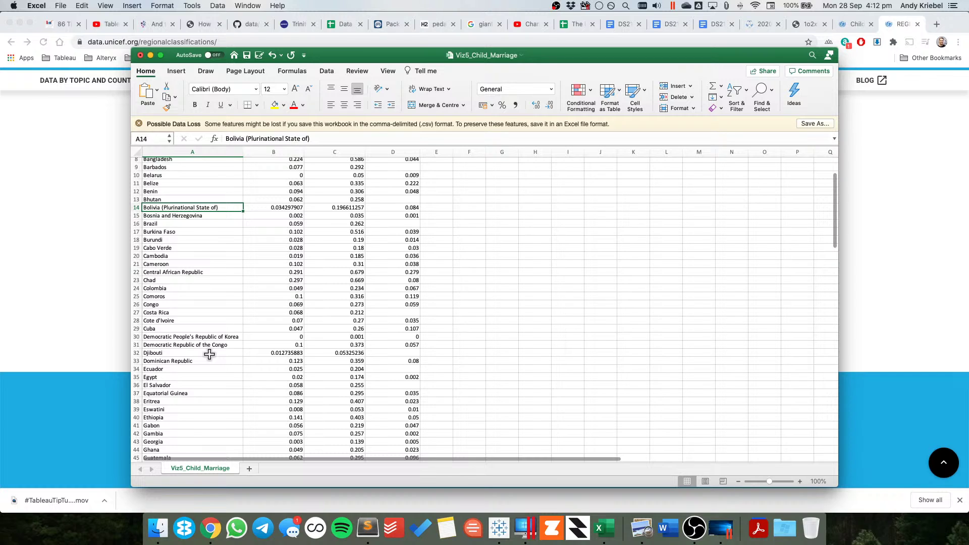
scroll(209, 355, "down", 10)
scroll(208, 369, "down", 2)
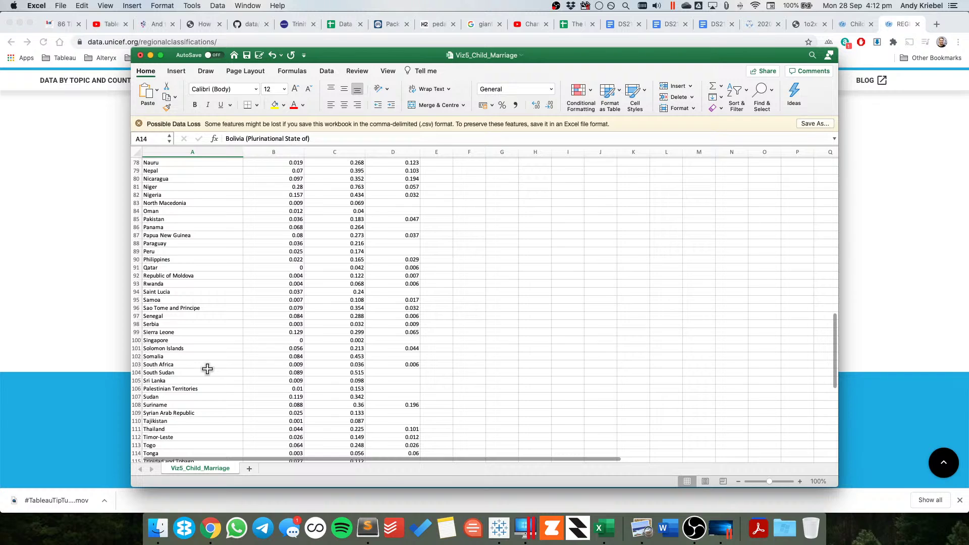
scroll(208, 370, "up", 15)
- Switch to the browser and open the Chart.Guide chart chooser in a new tab, going to its Comparing Categories group
key("super+Tab")
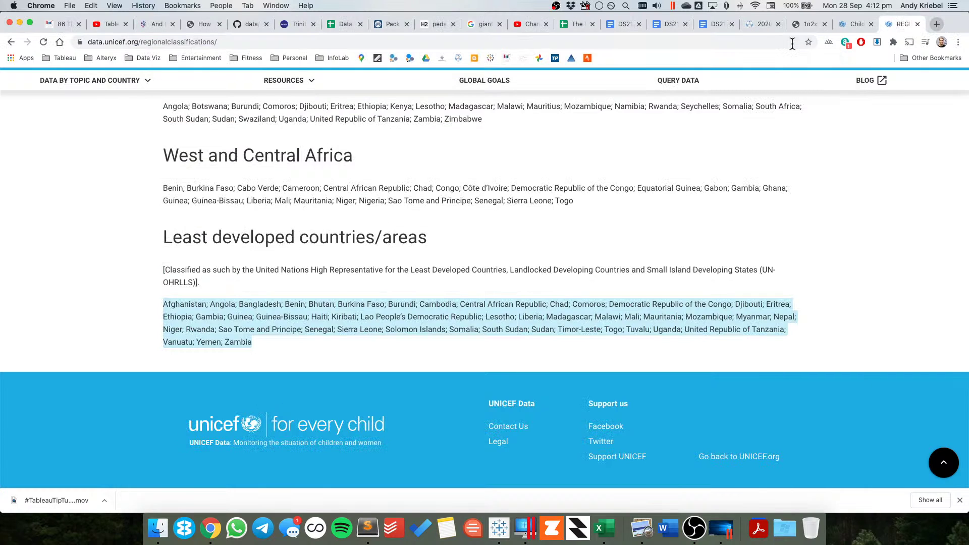
key("super+t")
left_click(147, 57)
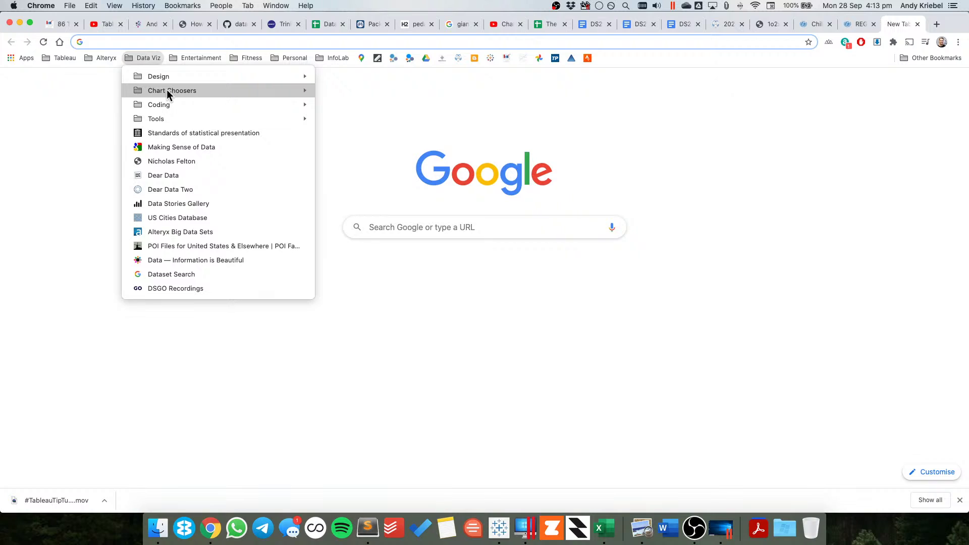
left_click(388, 96)
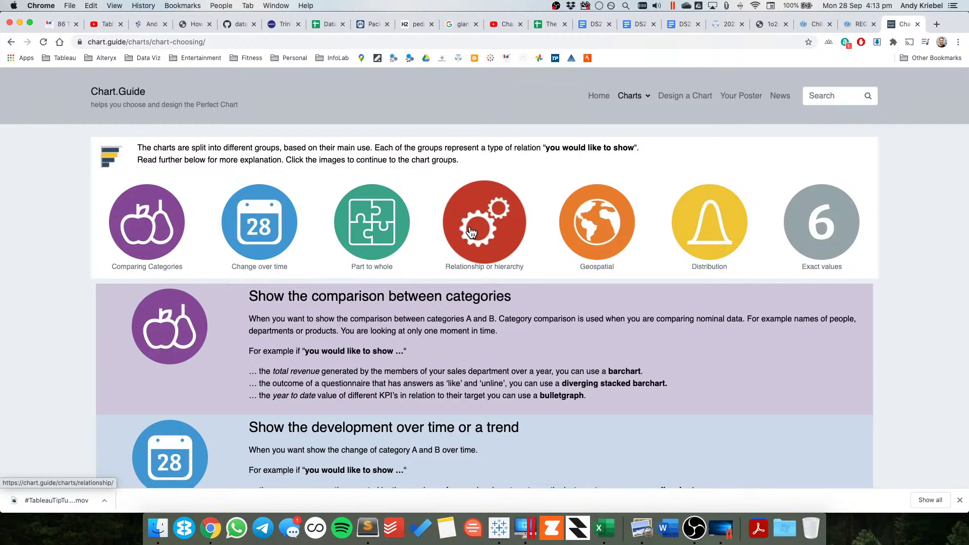
left_click(156, 234)
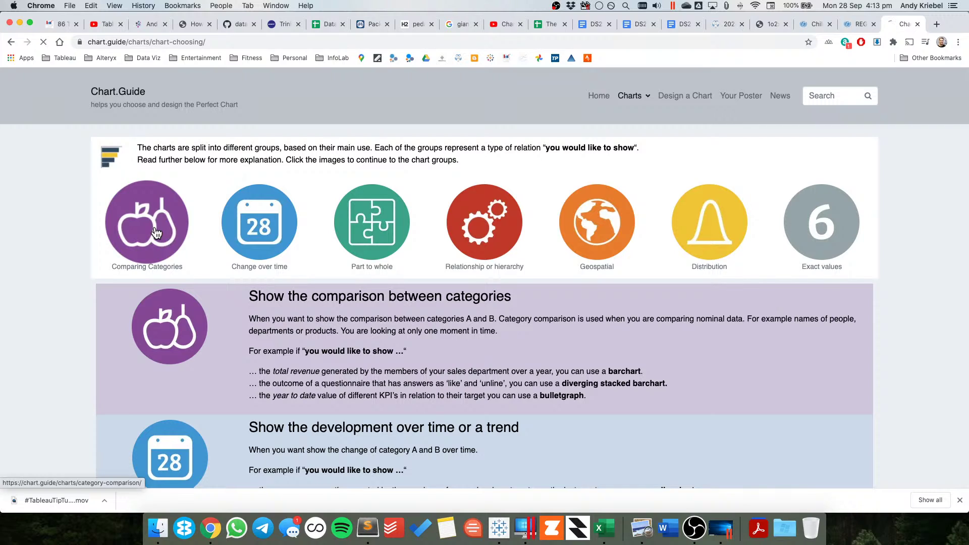
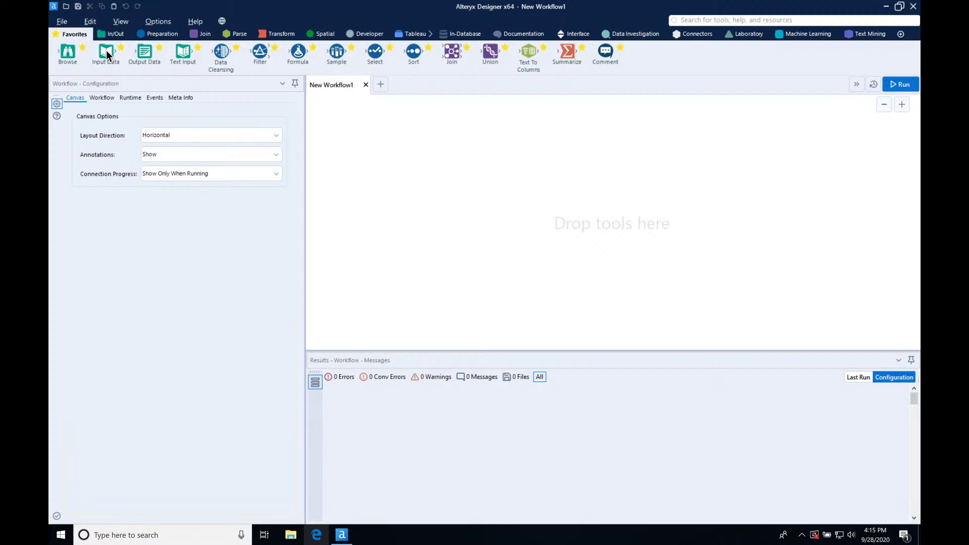
- Place an Input Data tool on the empty workflow canvas and open its data file browser
left_click_drag(106, 54, 368, 157)
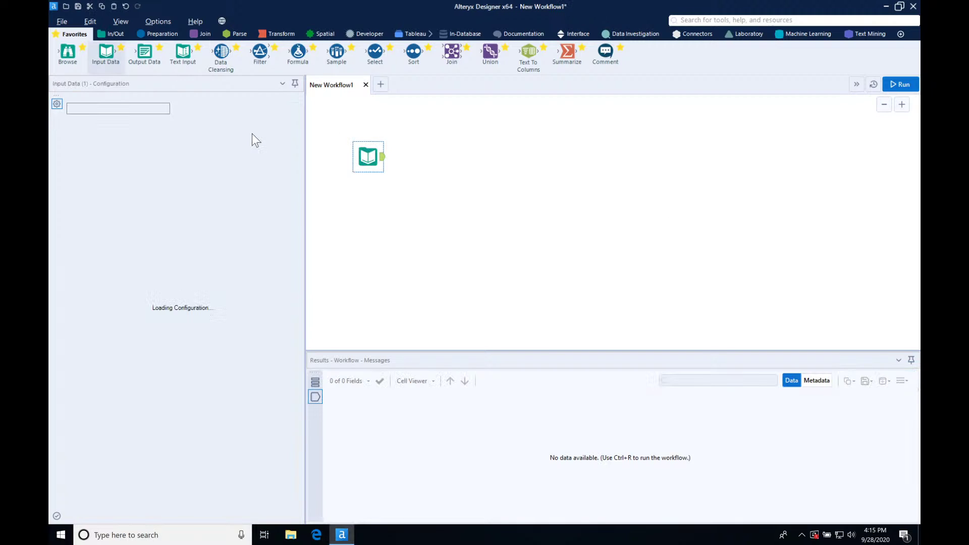
left_click(292, 106)
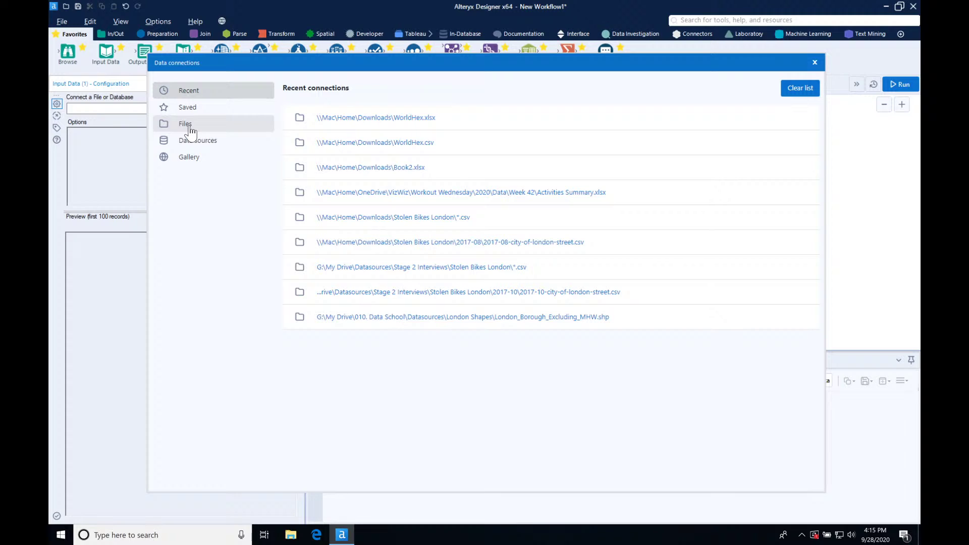
key("Escape")
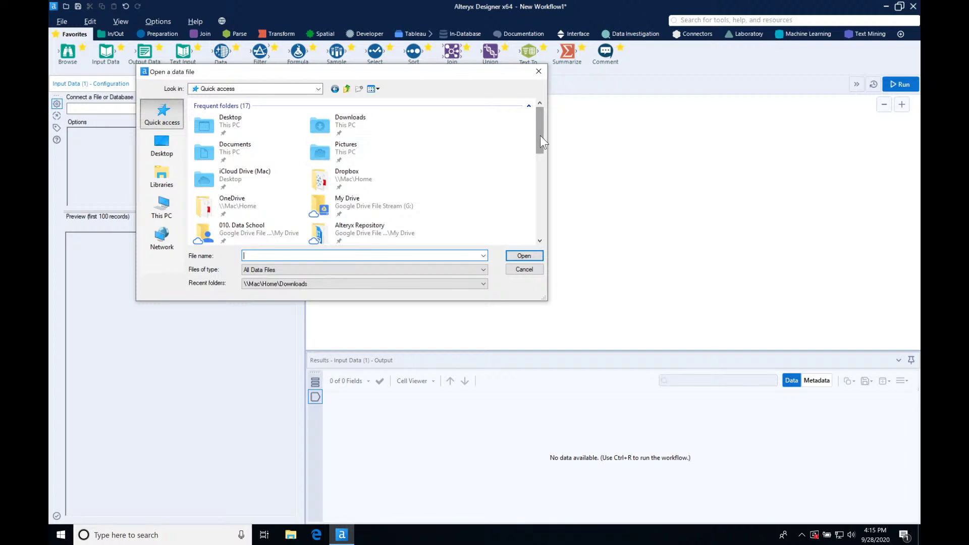
- Browse from Quick access to the OneDrive folder VizWiz, Makeover Monday, Data, 2020
left_click_drag(541, 135, 541, 138)
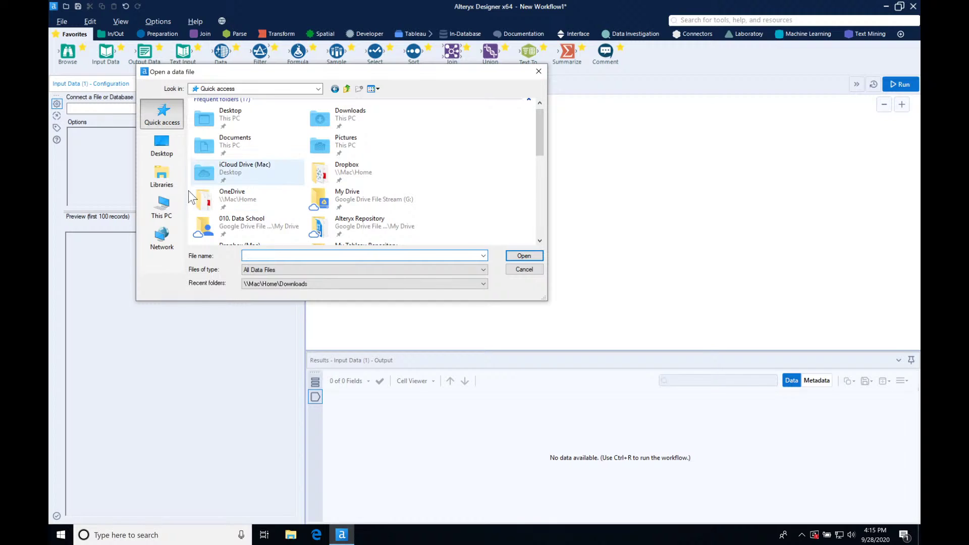
left_click(240, 198)
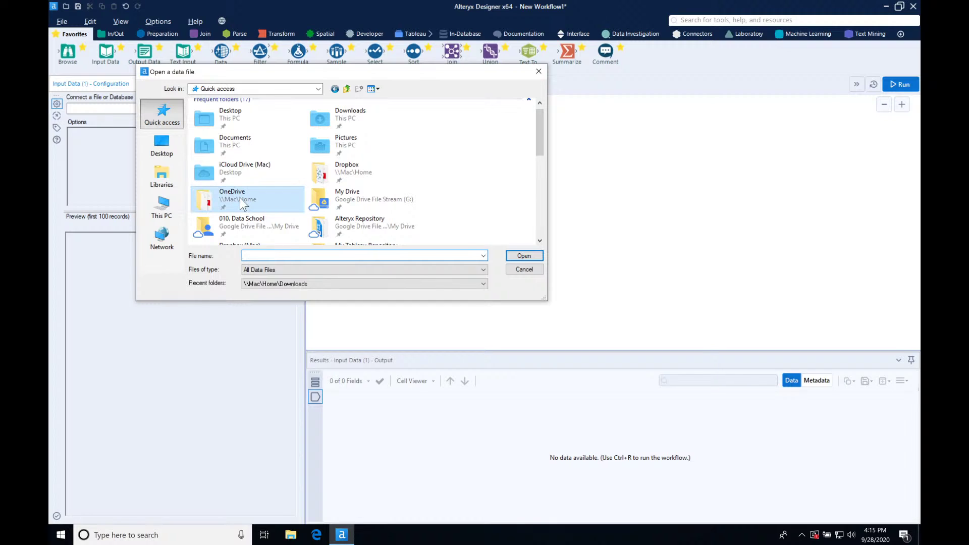
double_click(240, 198)
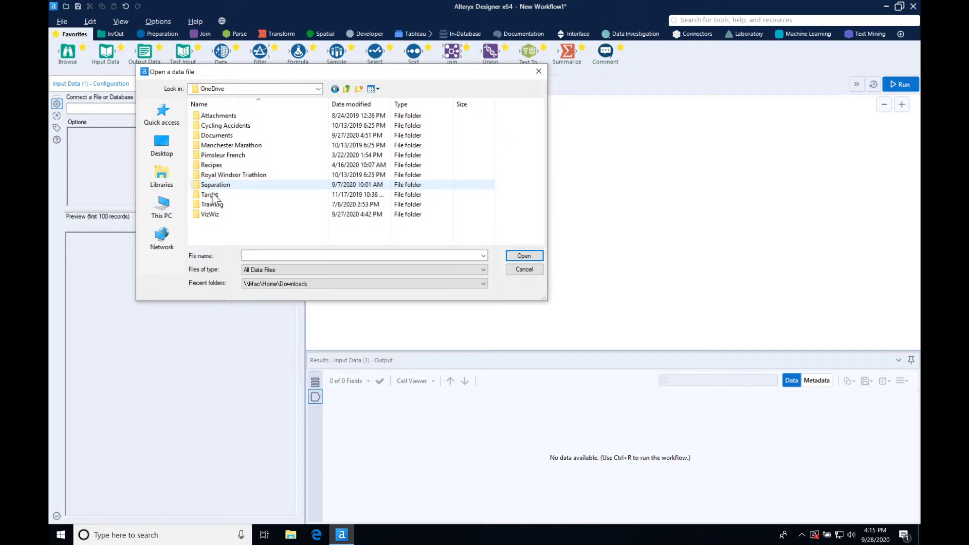
double_click(211, 214)
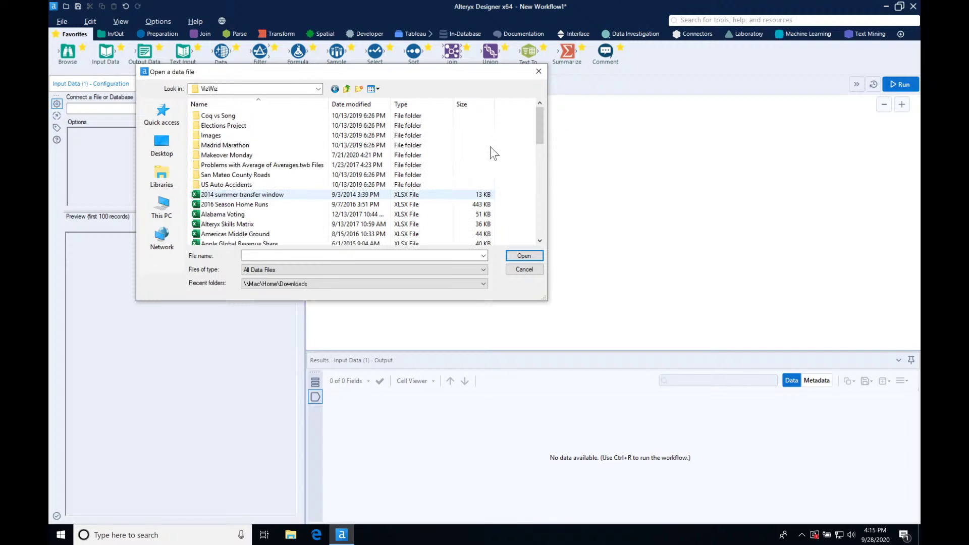
left_click(215, 165)
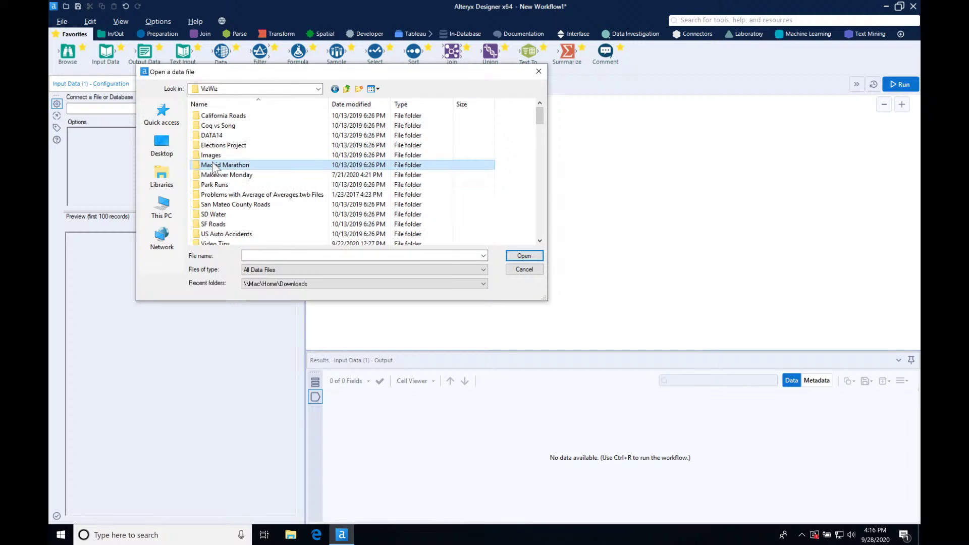
scroll(232, 197, "down", 1)
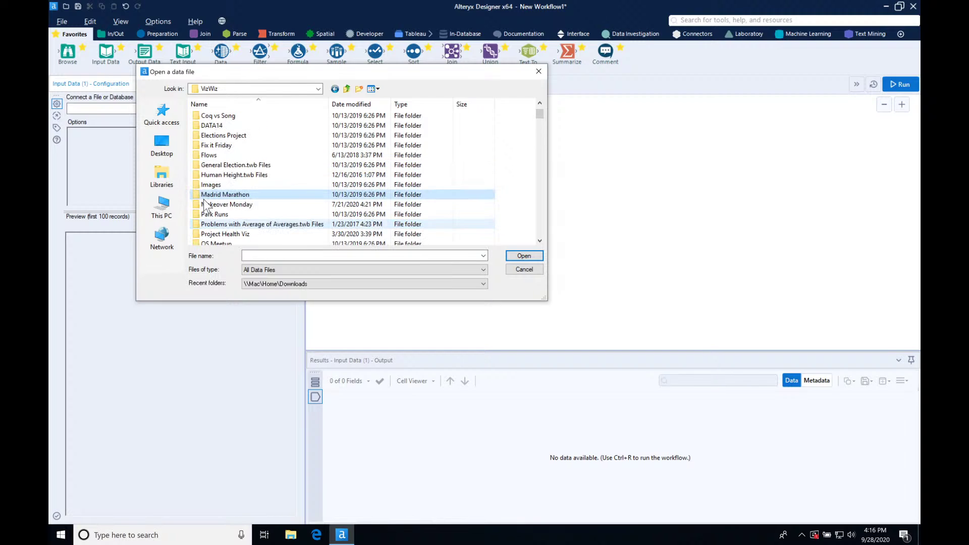
double_click(224, 204)
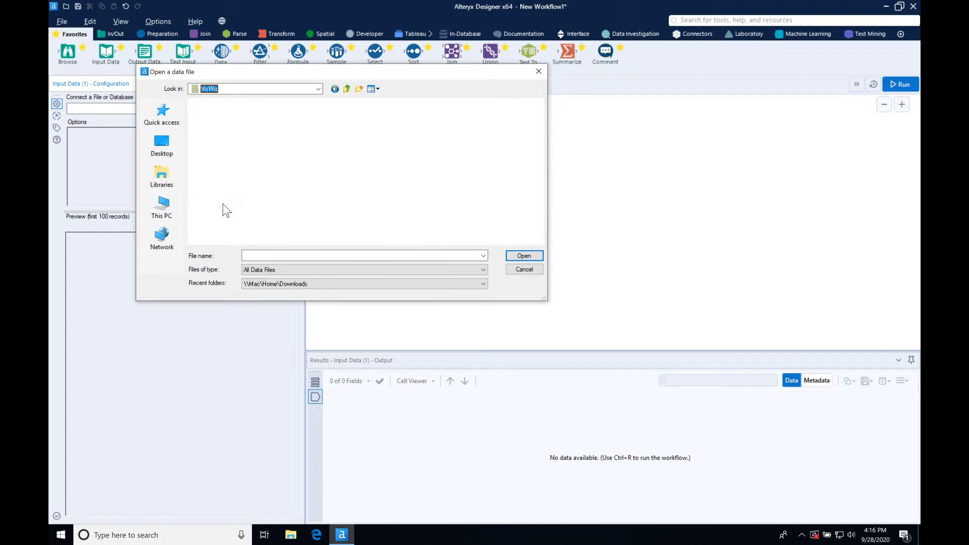
left_click(207, 175)
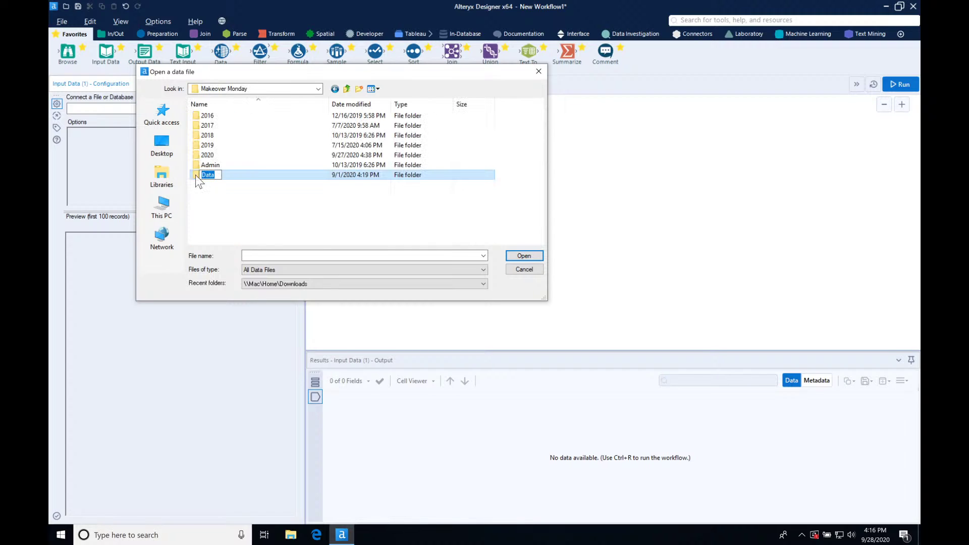
double_click(196, 175)
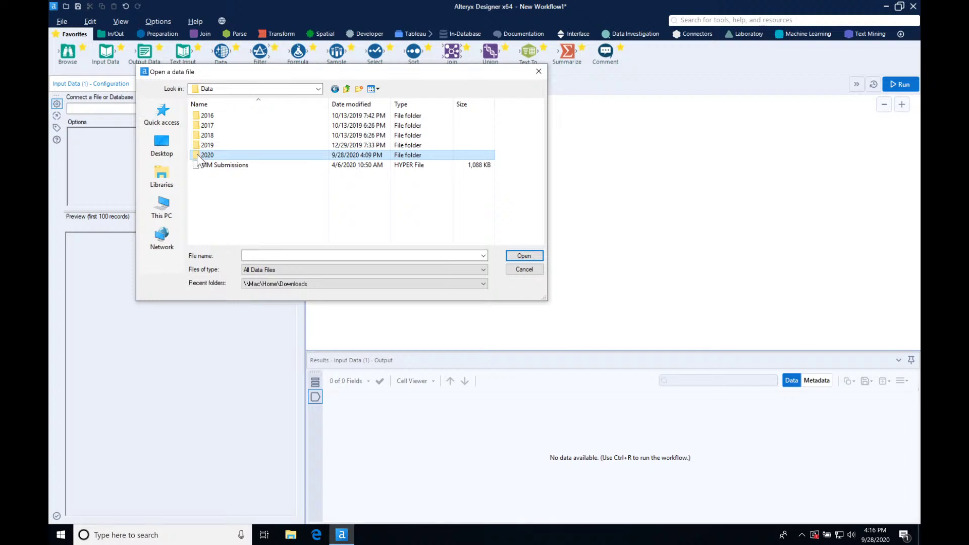
double_click(197, 155)
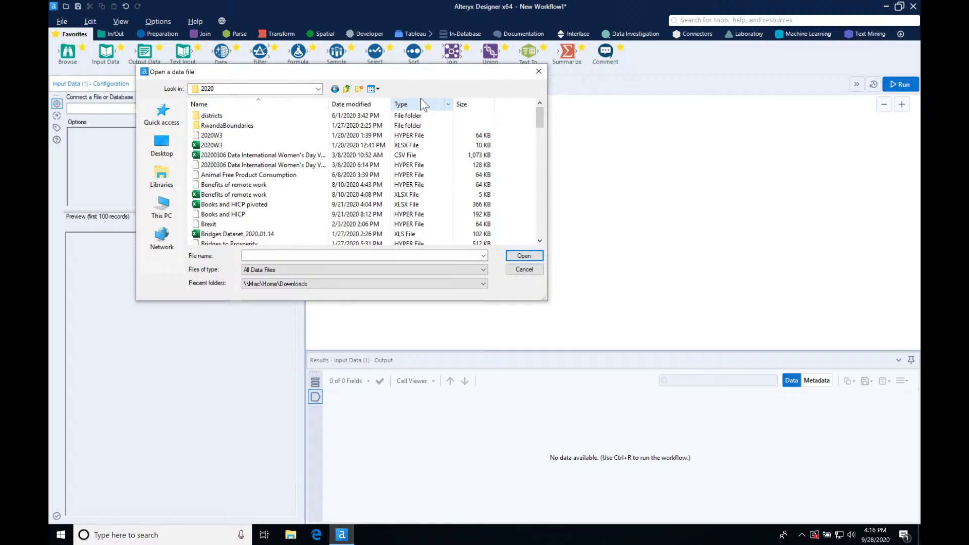
- Order the files by date modified and load Sheet1 of the Unicef Regional Classifications workbook into the Input Data tool
left_click(353, 104)
left_click(242, 116)
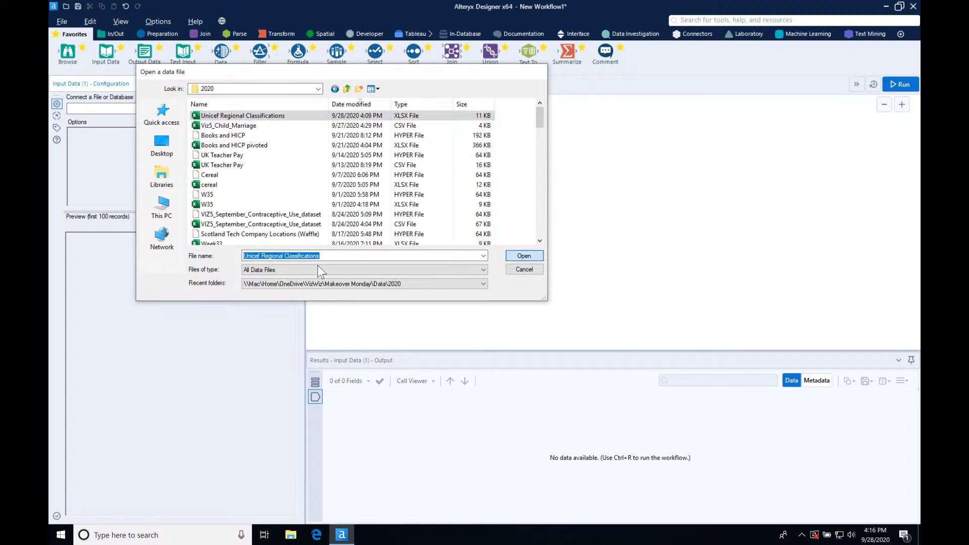
key("Return")
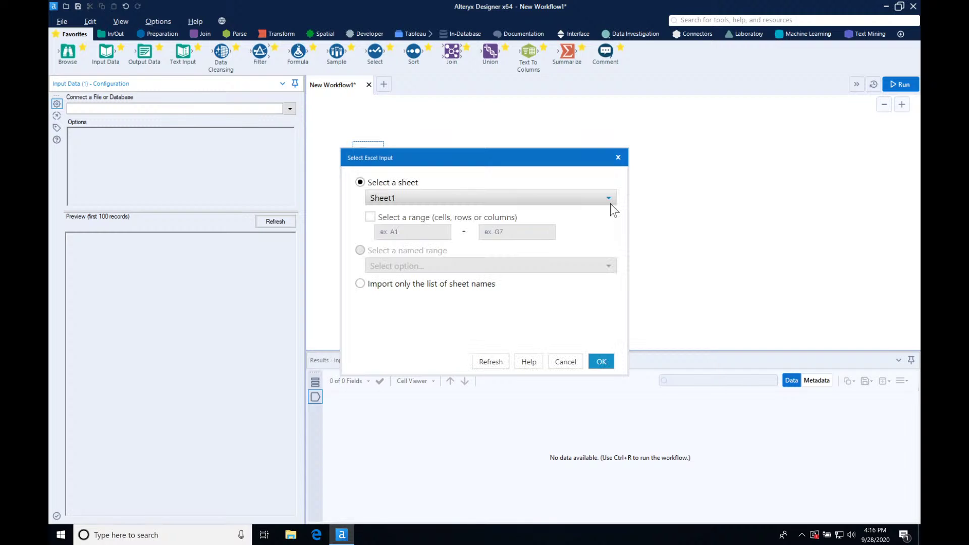
left_click(601, 362)
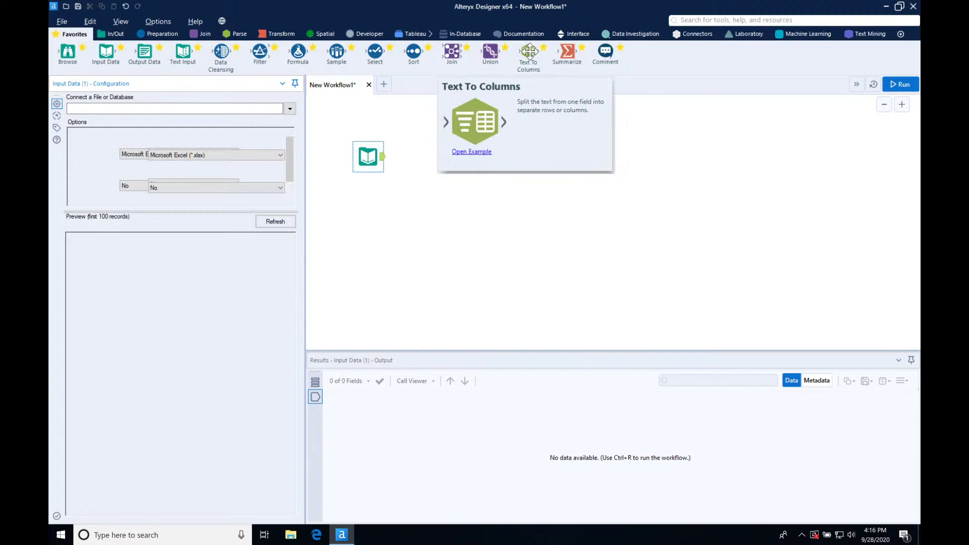
- Connect a Text To Columns tool that splits Country on semicolons into 100 columns, and run the workflow
left_click_drag(527, 56, 420, 158)
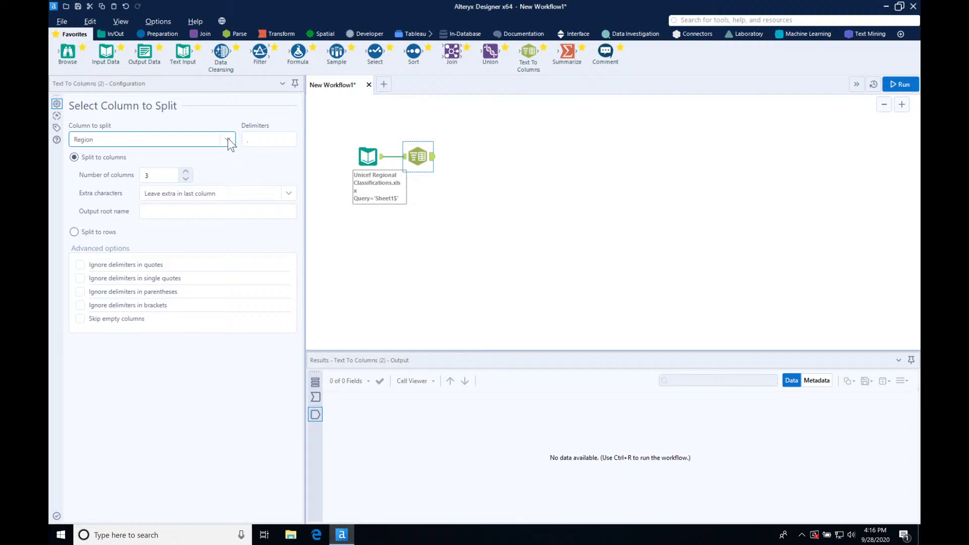
left_click(112, 143)
left_click(102, 165)
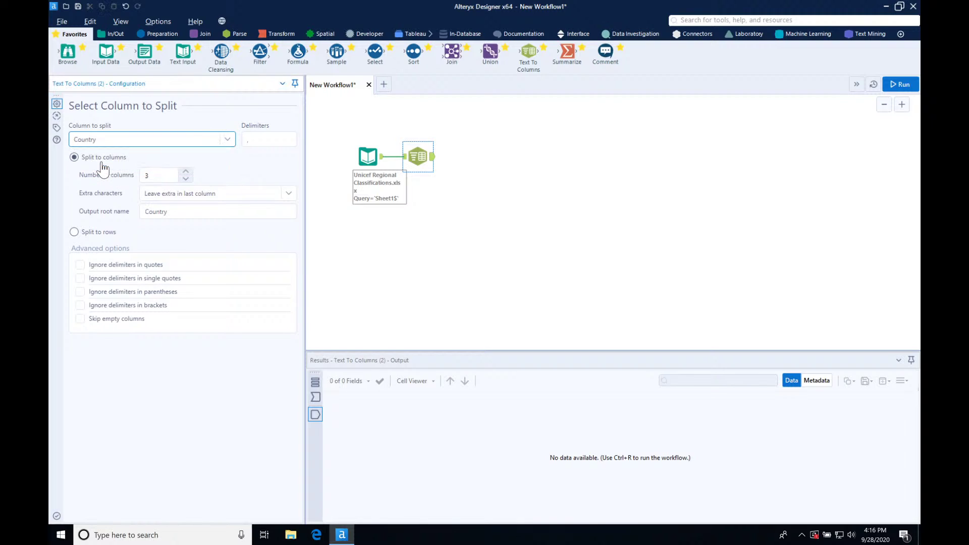
left_click(271, 141)
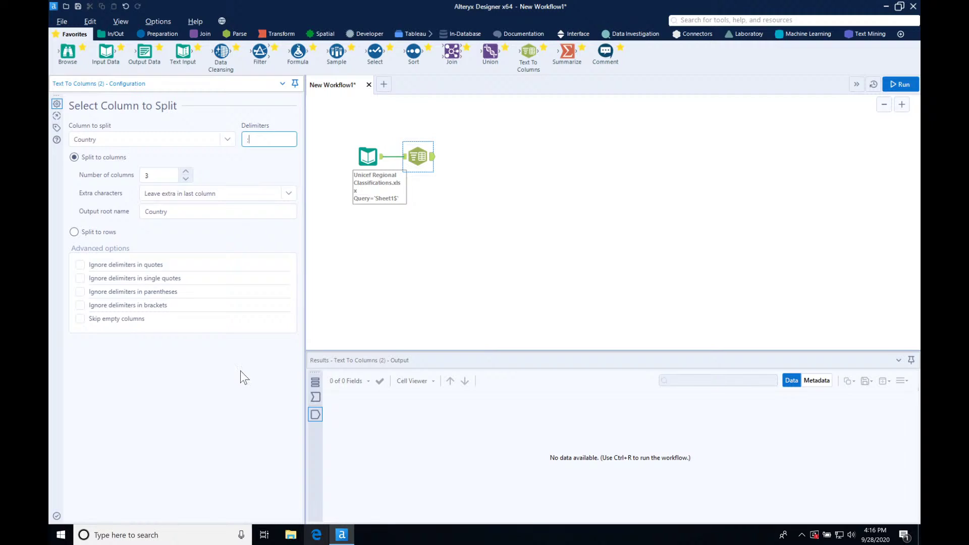
left_click(168, 175)
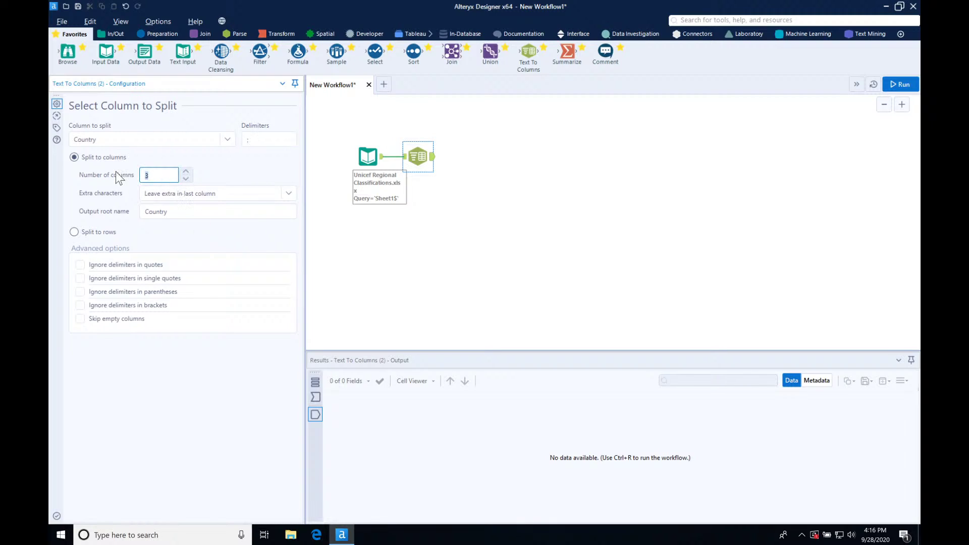
type("100")
key("Tab")
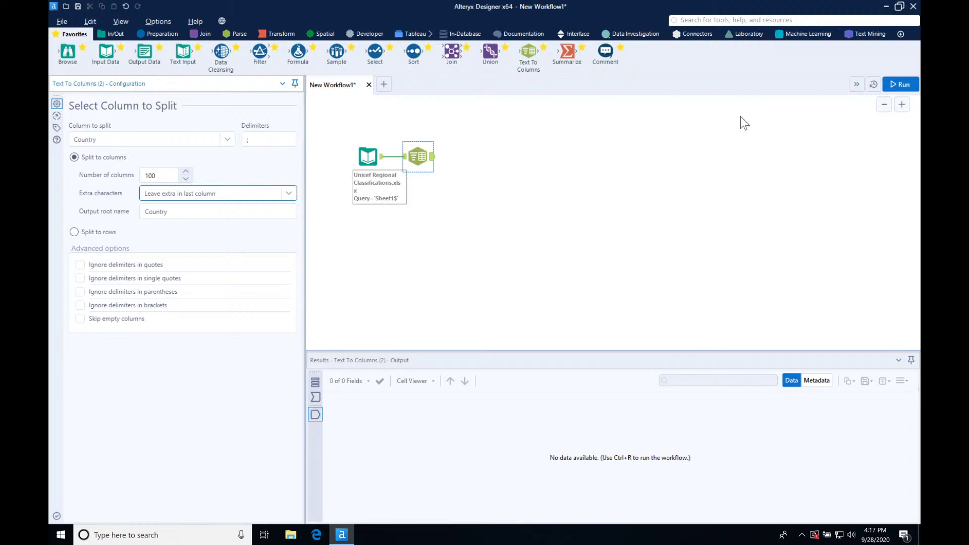
left_click(859, 116)
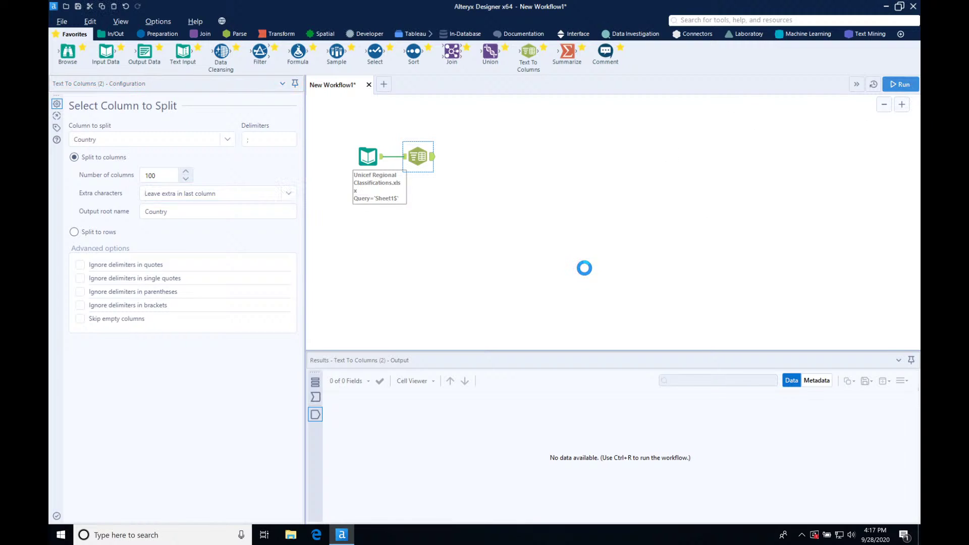
key("ctrl+r")
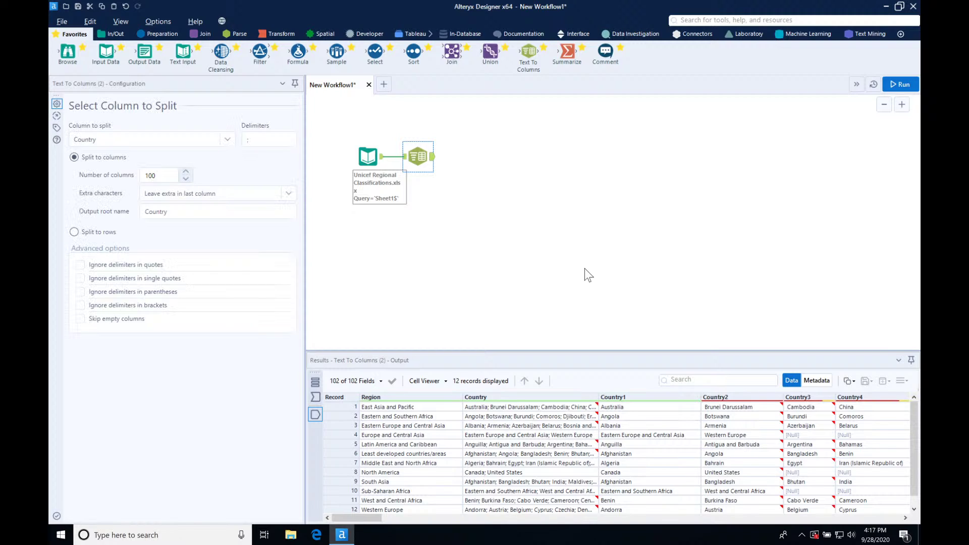
- Connect a Select tool after Text To Columns and exclude the original unsplit Country field
left_click_drag(360, 517, 333, 499)
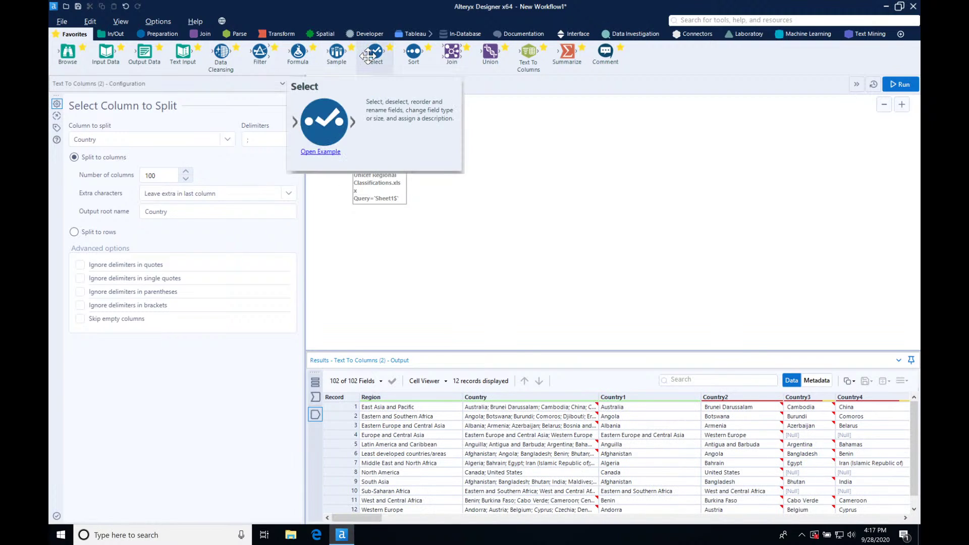
left_click_drag(374, 53, 480, 157)
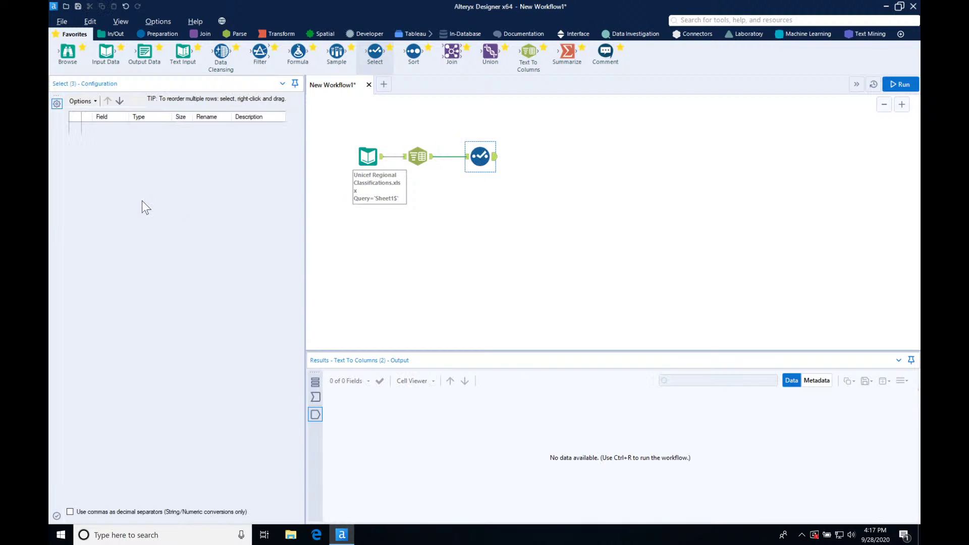
left_click(86, 139)
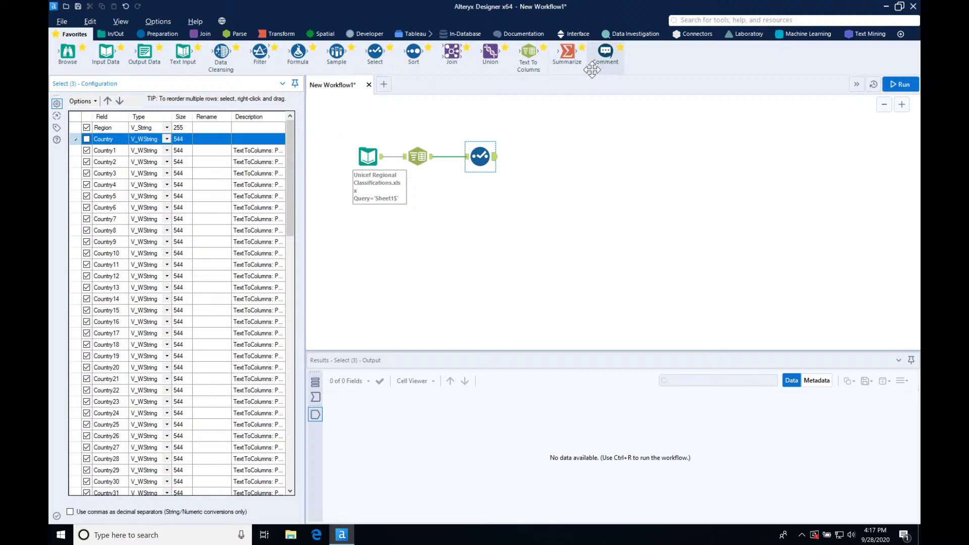
- Connect a Transpose tool after Select with Region as the key column, run the workflow and display the transposed output
left_click(265, 35)
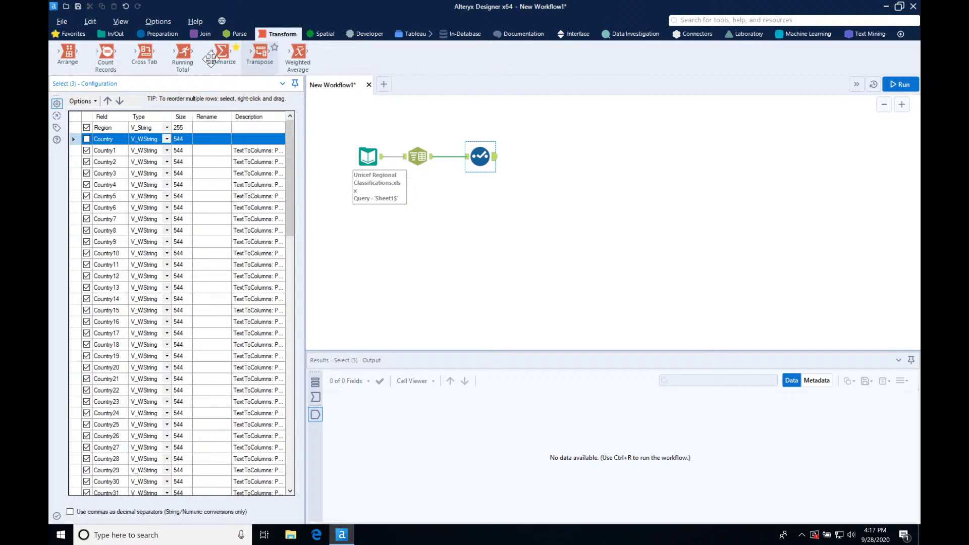
left_click_drag(259, 53, 549, 158)
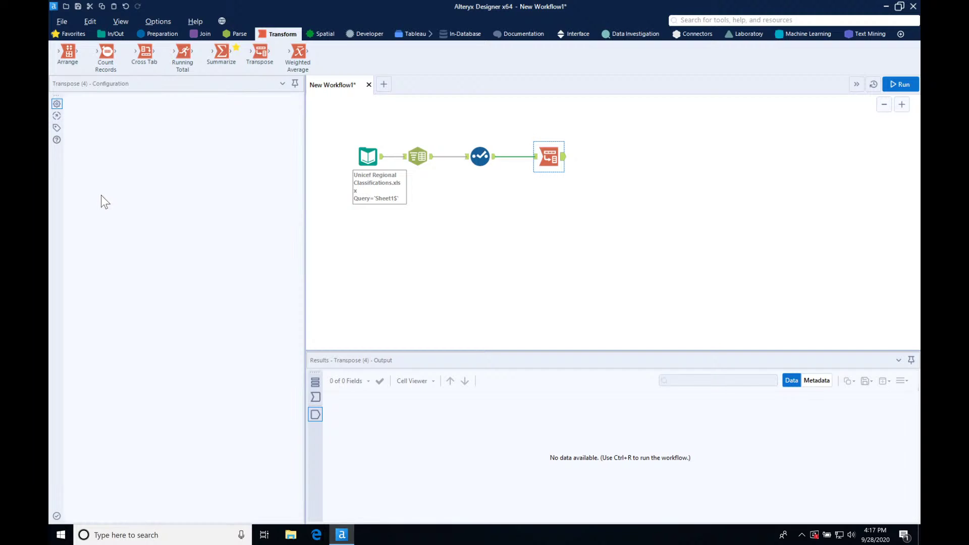
left_click(85, 192)
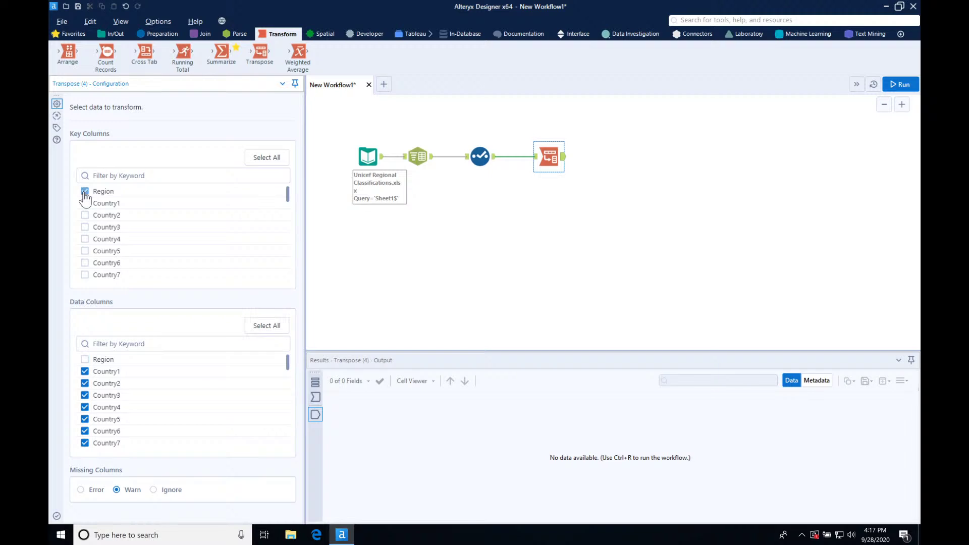
left_click(902, 85)
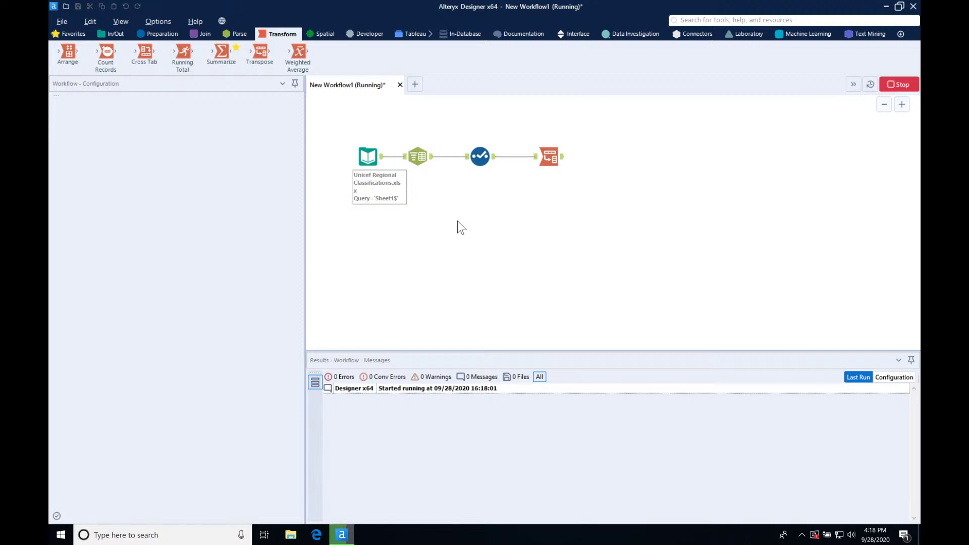
left_click(562, 158)
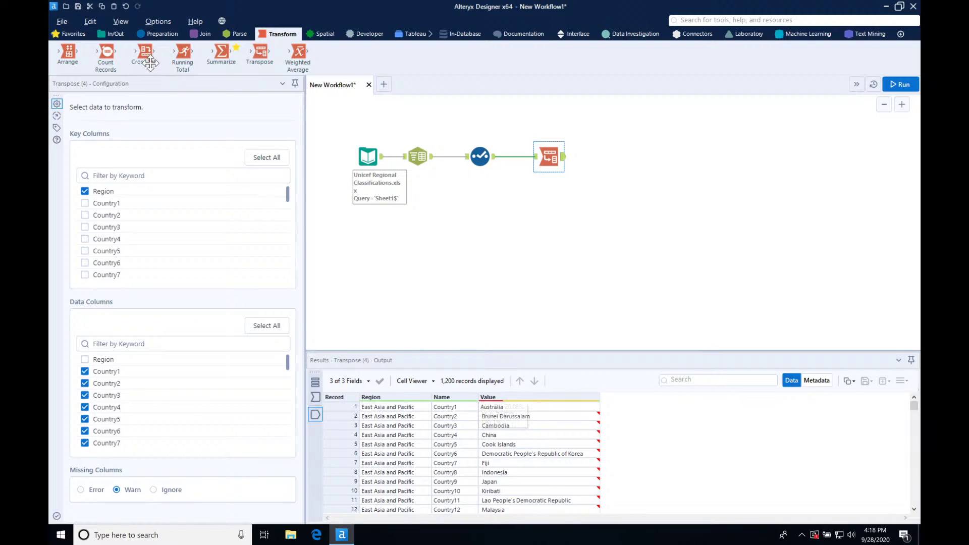
- Connect a second Select tool after Transpose and exclude the Name field
left_click(158, 34)
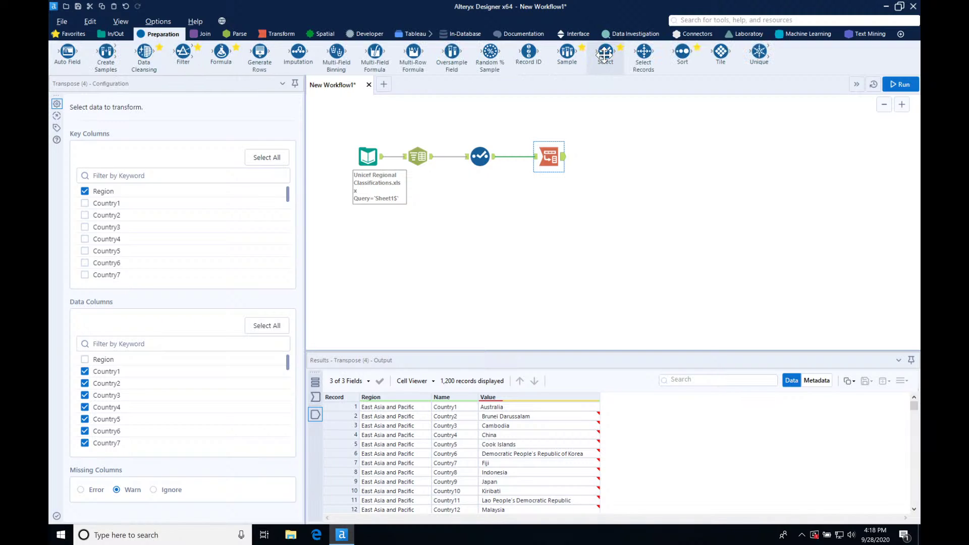
left_click_drag(605, 51, 617, 157)
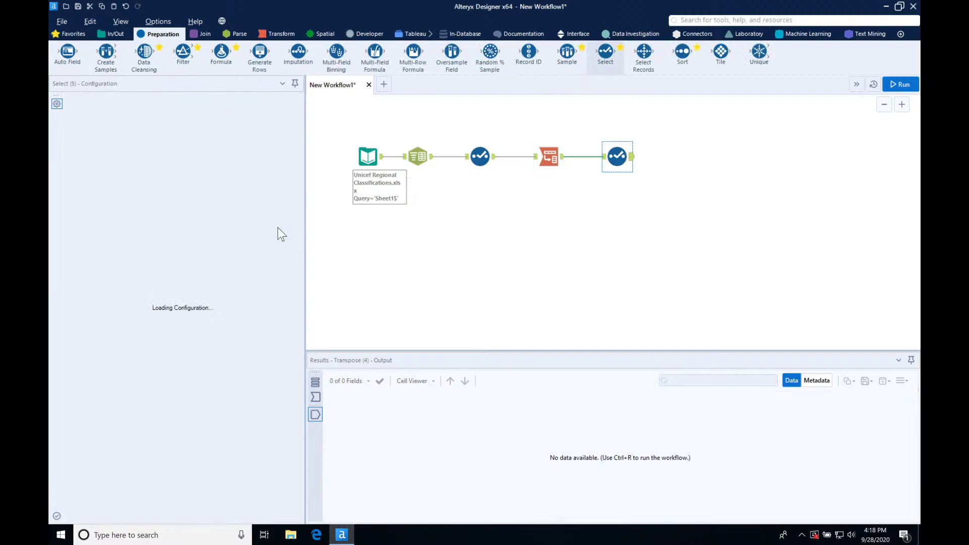
left_click(86, 139)
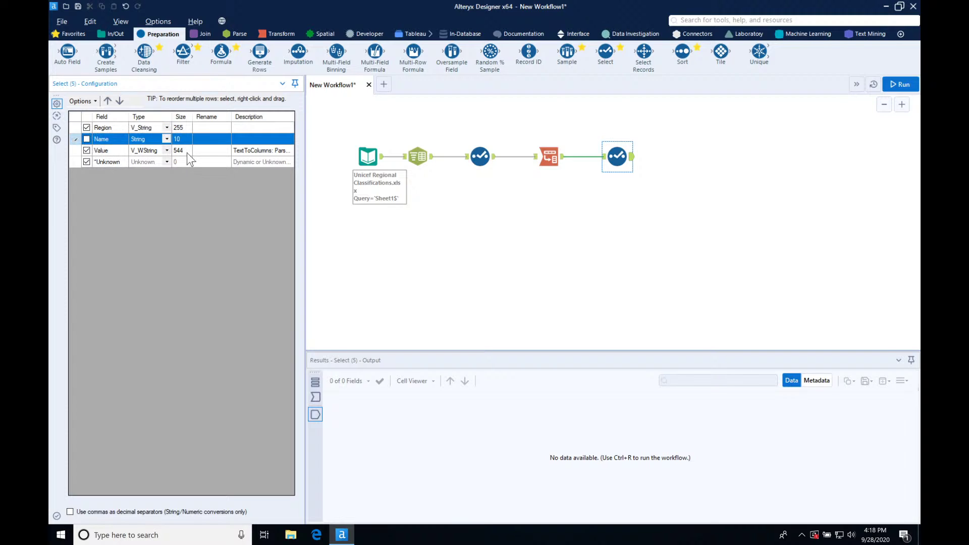
left_click(202, 151)
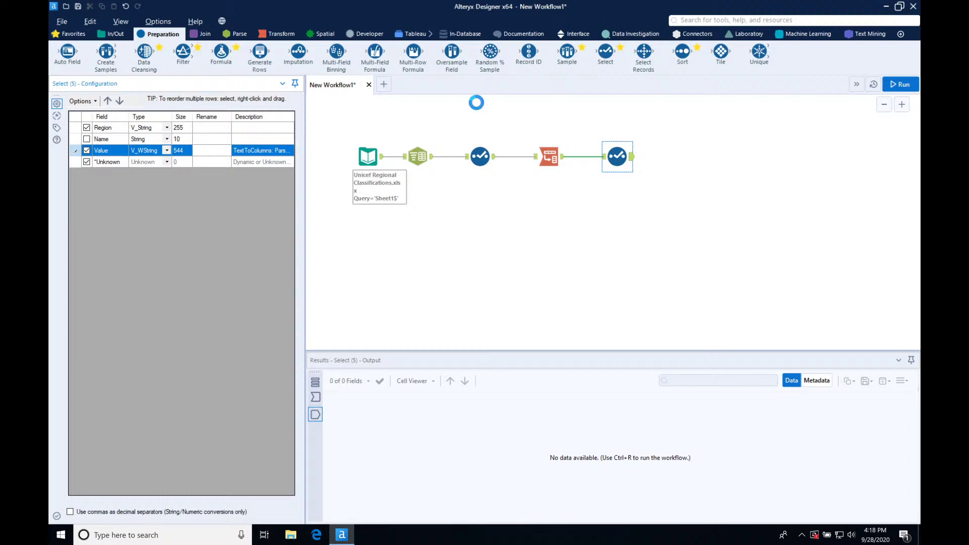
left_click(717, 76)
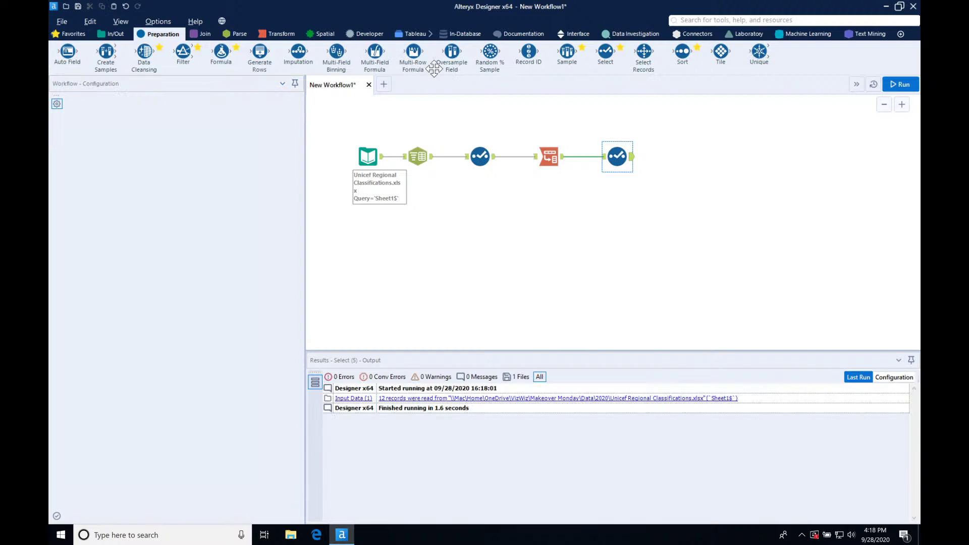
- Connect a Data Cleansing tool after the second Select for Country only, with null replacement disabled, then run the workflow and display its output
left_click(553, 158)
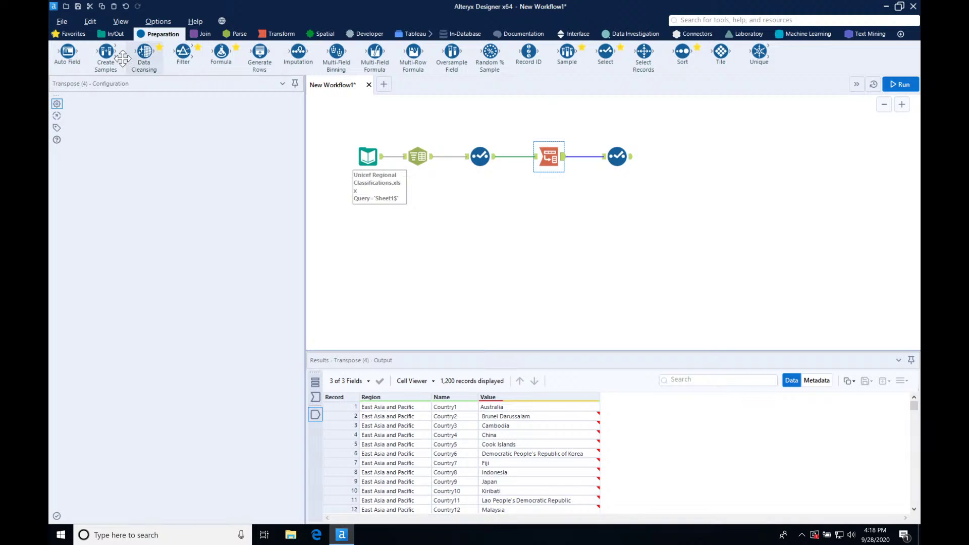
left_click_drag(143, 51, 677, 157)
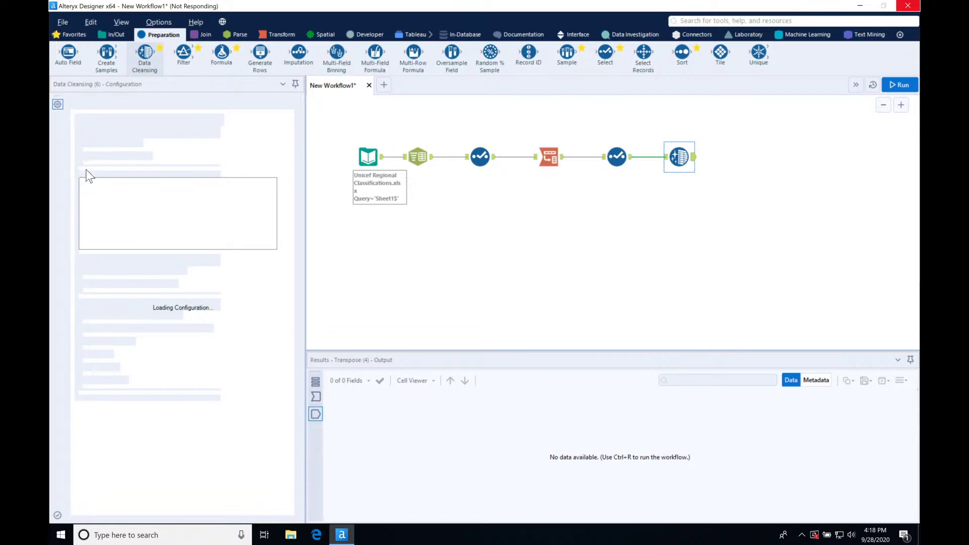
left_click(83, 183)
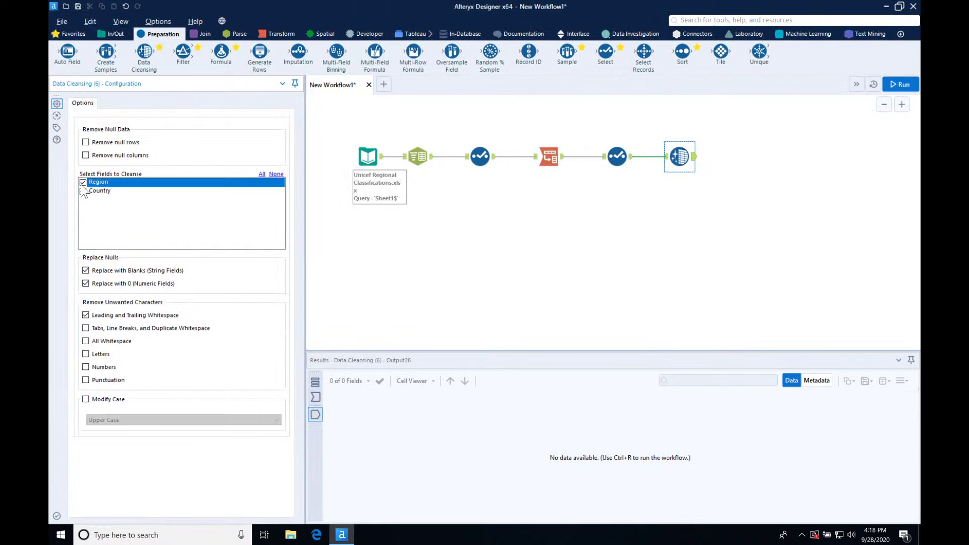
left_click(82, 182)
left_click(83, 191)
left_click(85, 272)
left_click(893, 85)
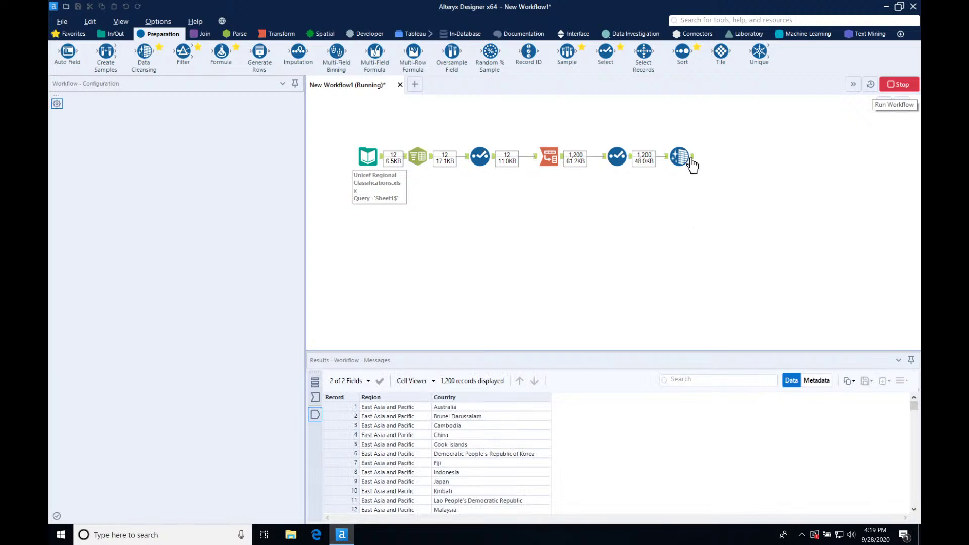
left_click(691, 162)
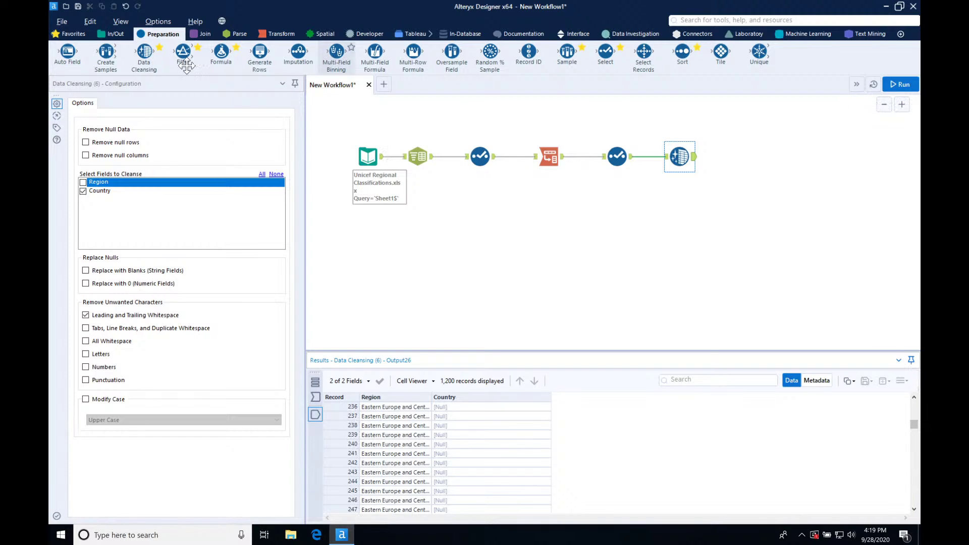
- Connect a Filter tool after Data Cleansing that keeps rows where Country is not null, run the workflow and display the True output
left_click_drag(183, 51, 735, 158)
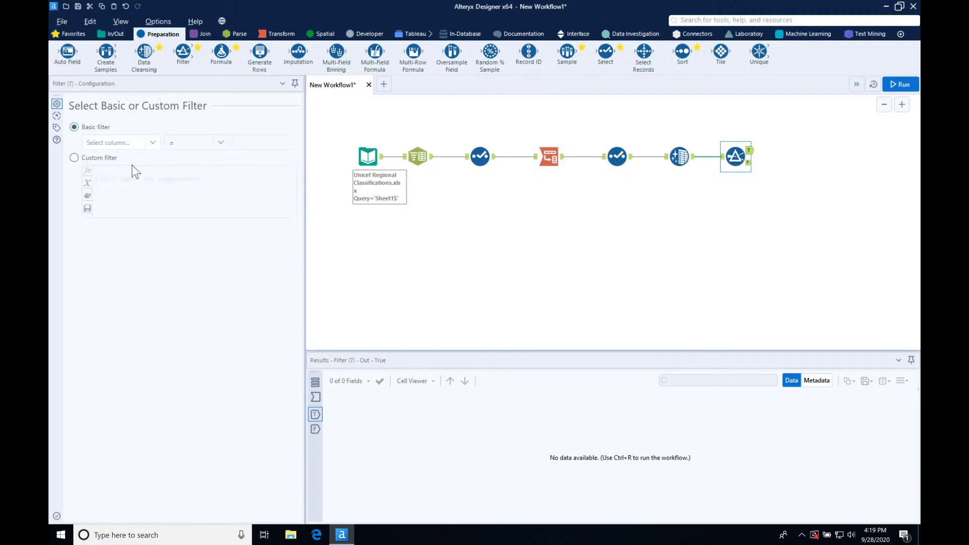
left_click(131, 142)
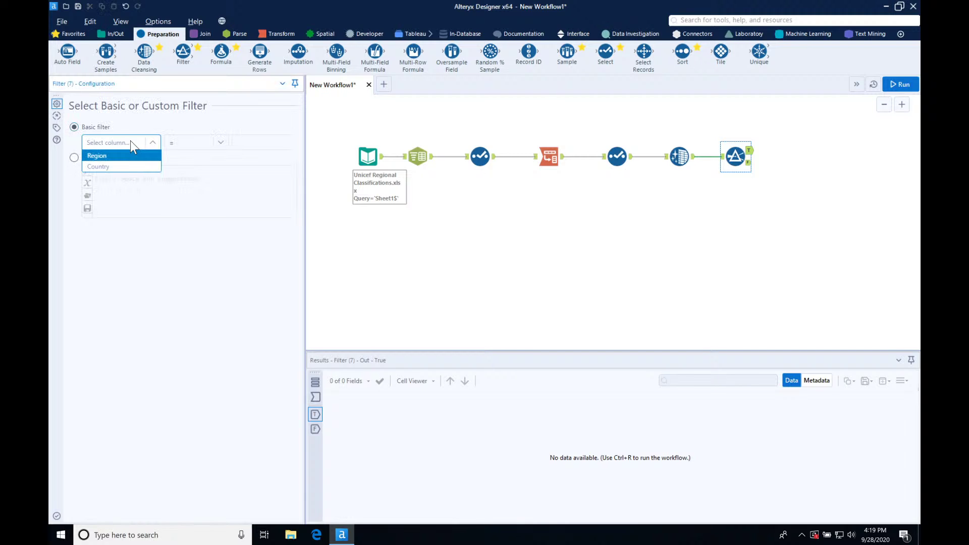
left_click(113, 168)
left_click(185, 145)
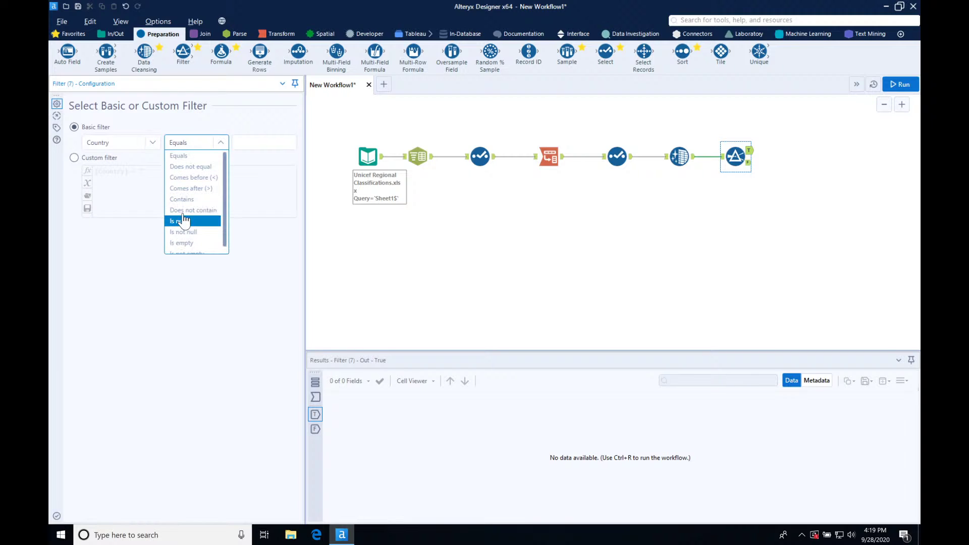
left_click(183, 233)
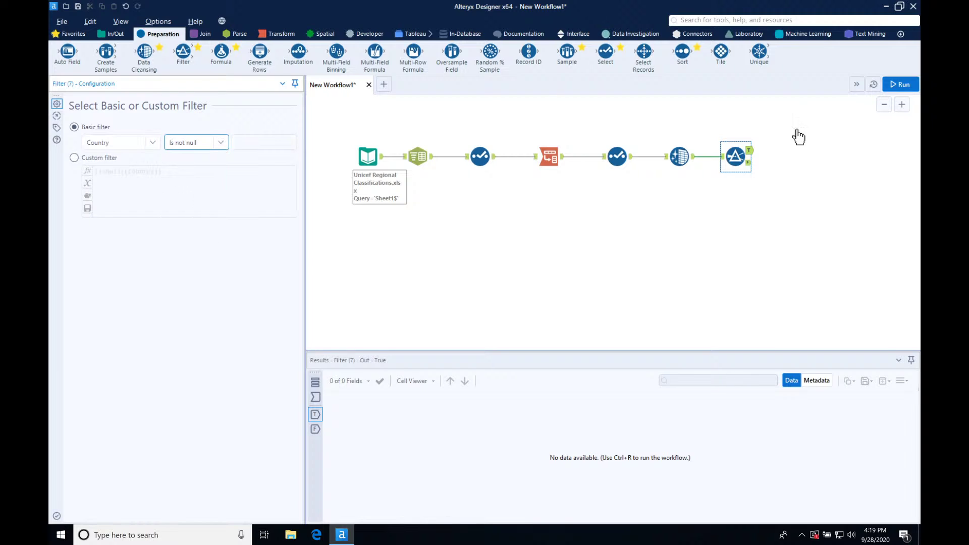
left_click(902, 85)
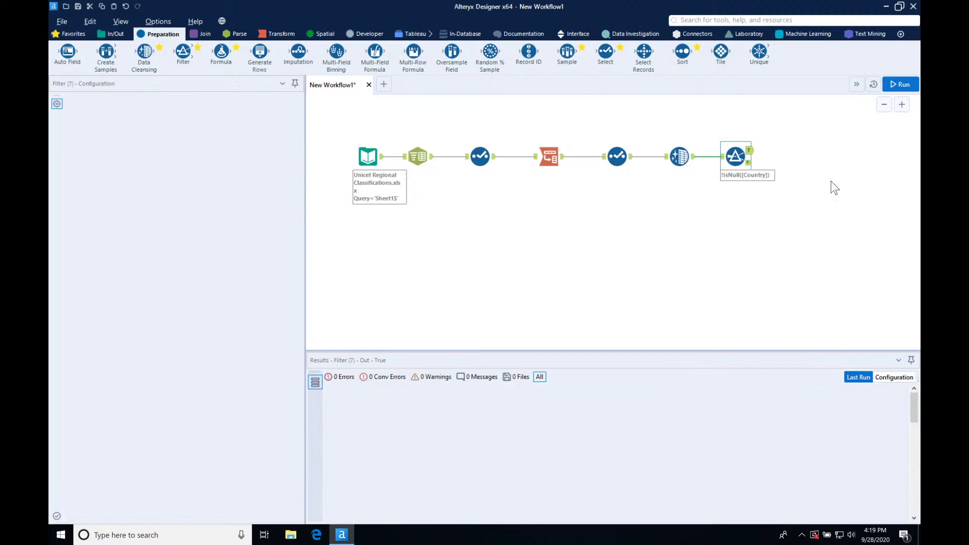
key("ctrl+r")
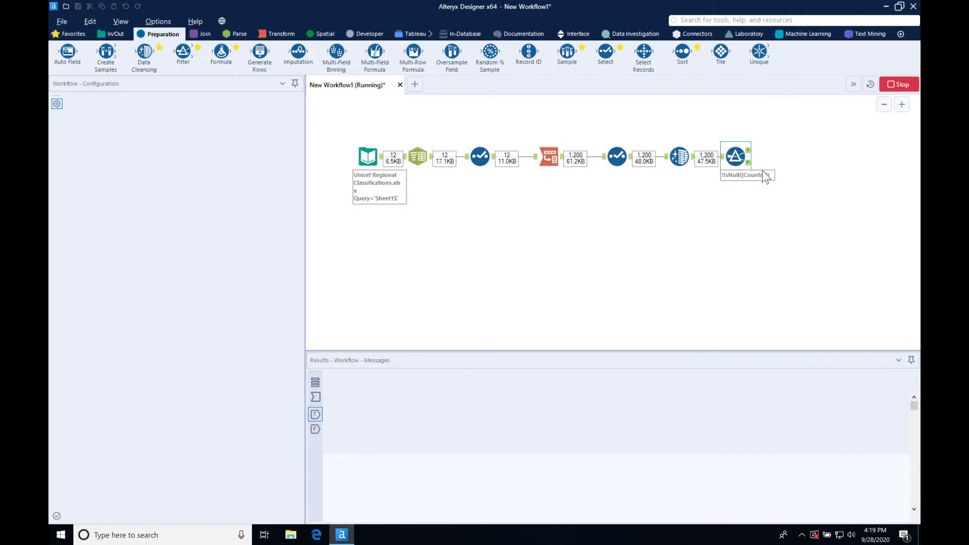
left_click(748, 158)
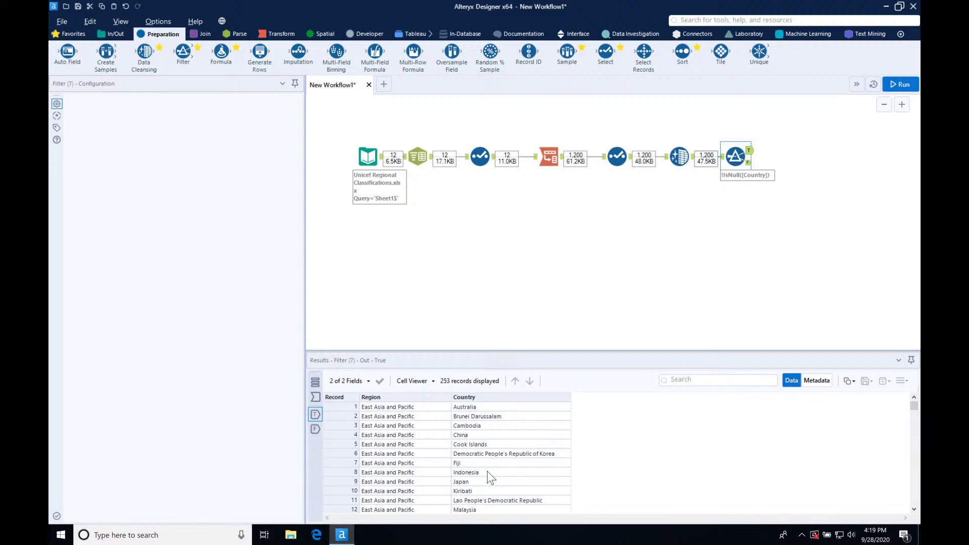
- Add a second Input Data tool below the workflow and connect it to the Viz5_Child_Marriage CSV file
left_click(116, 34)
left_click_drag(183, 51, 686, 220)
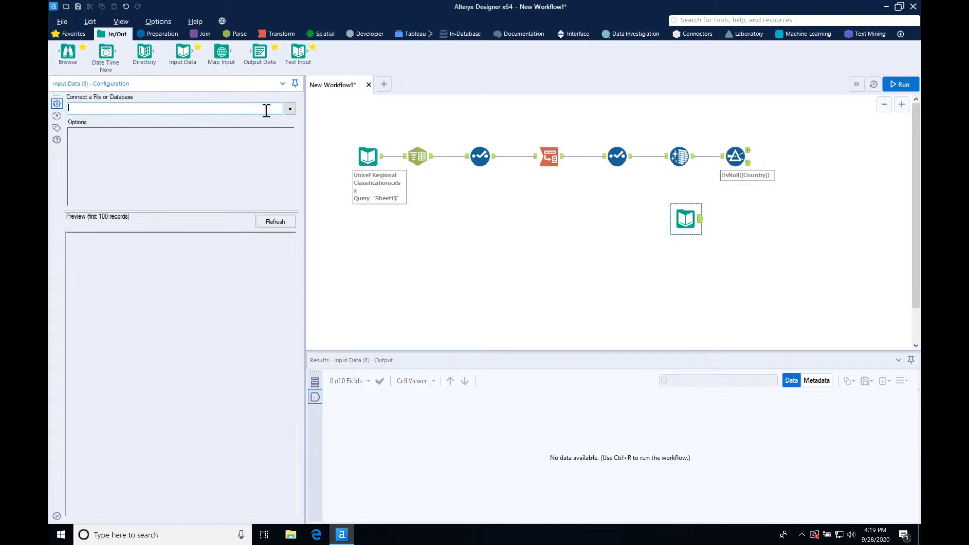
left_click(290, 109)
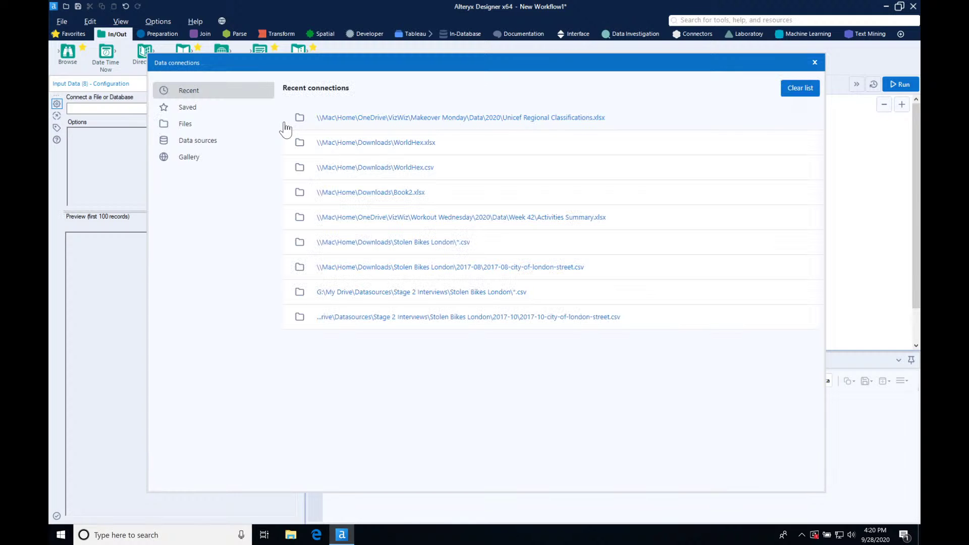
left_click(186, 124)
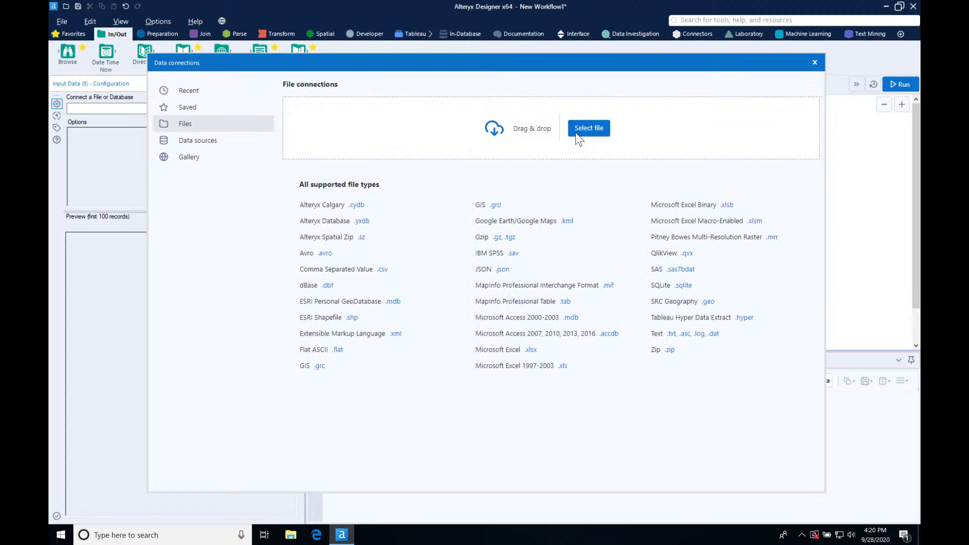
left_click(575, 133)
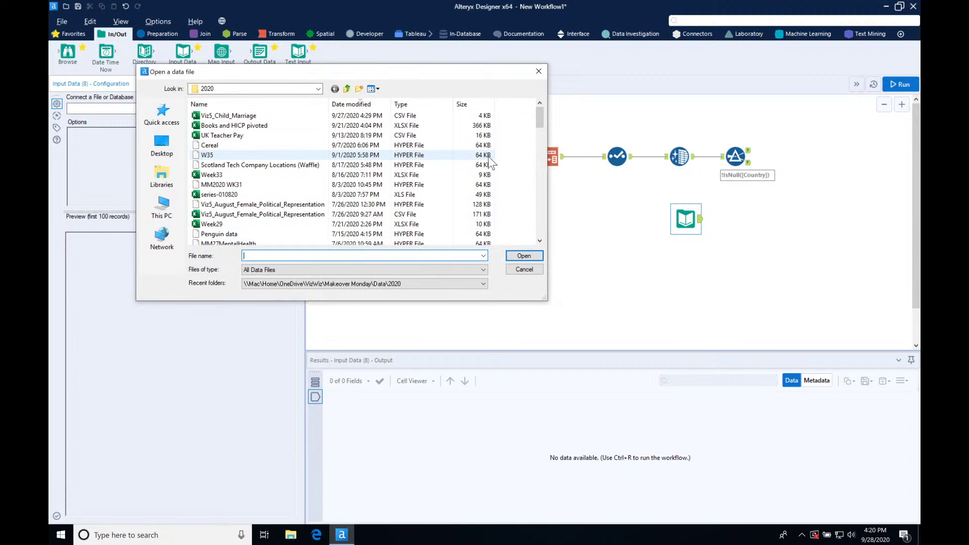
left_click(227, 125)
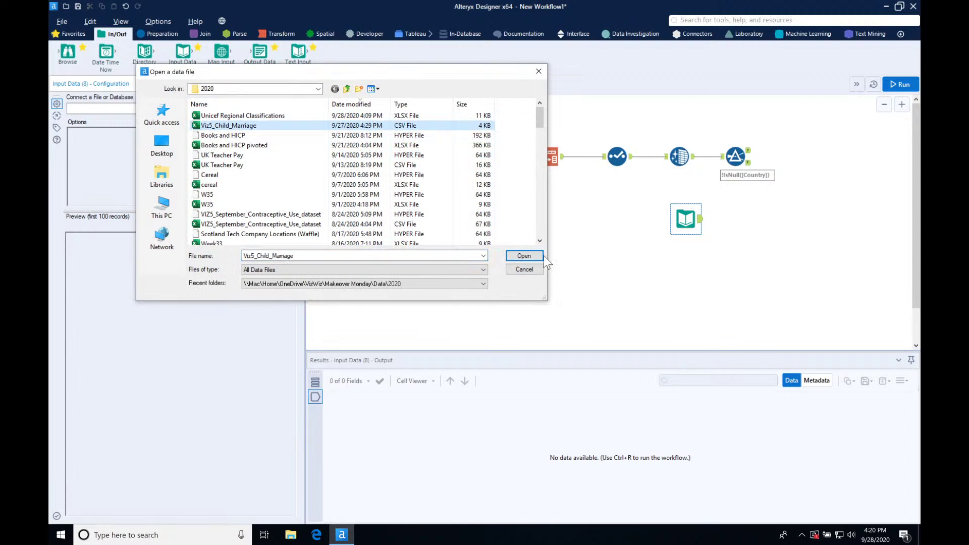
left_click(528, 254)
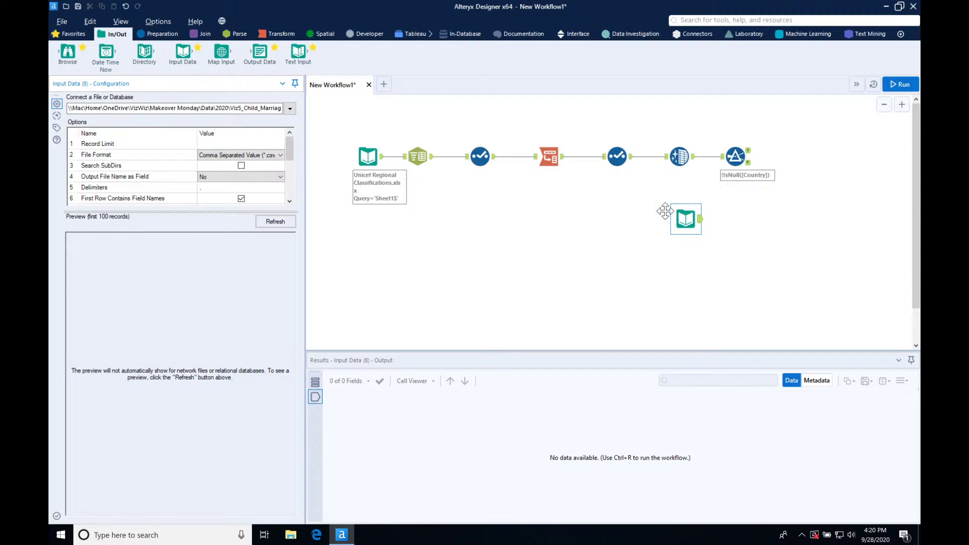
- Add a Join tool with the Filter's True output as its left input and the Viz5_Child_Marriage data as its right input
left_click(205, 34)
left_click_drag(183, 52, 811, 161)
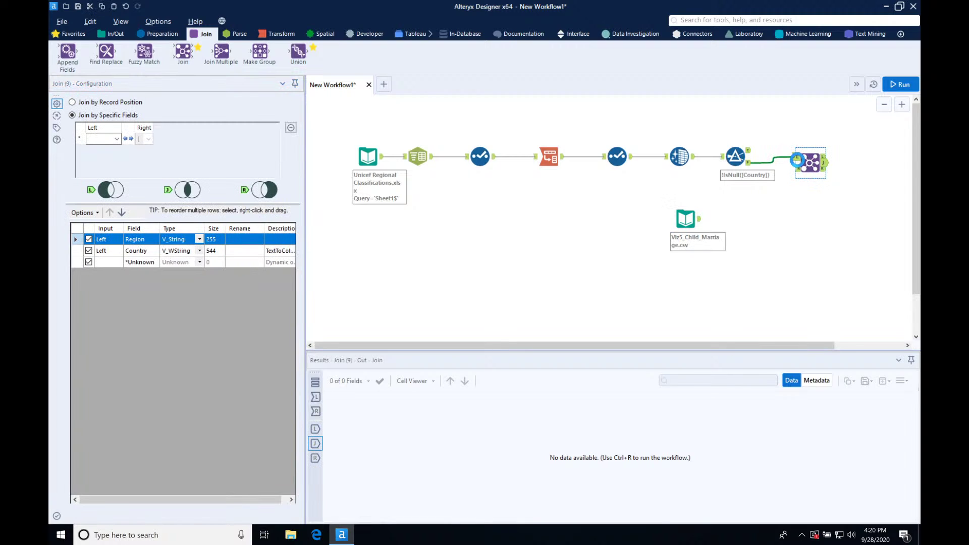
right_click(803, 166)
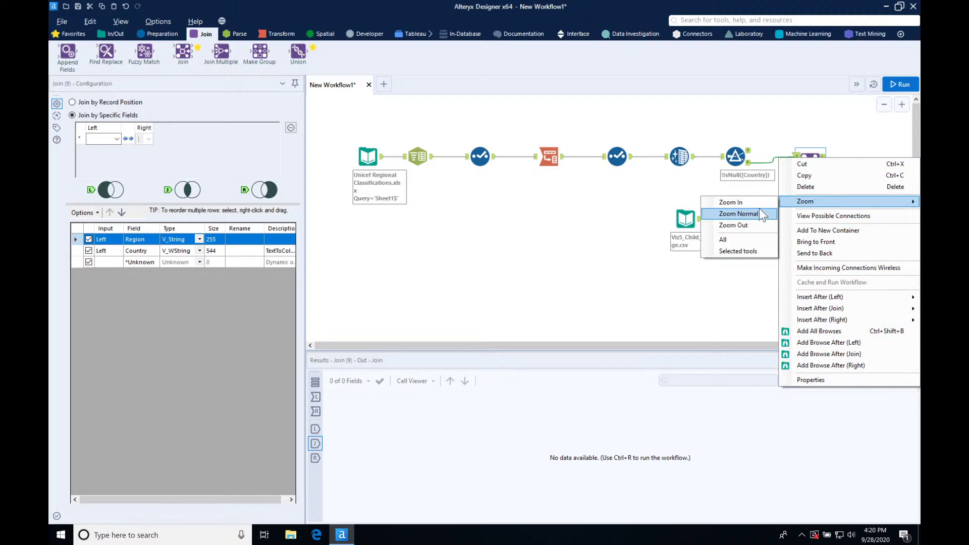
left_click(610, 288)
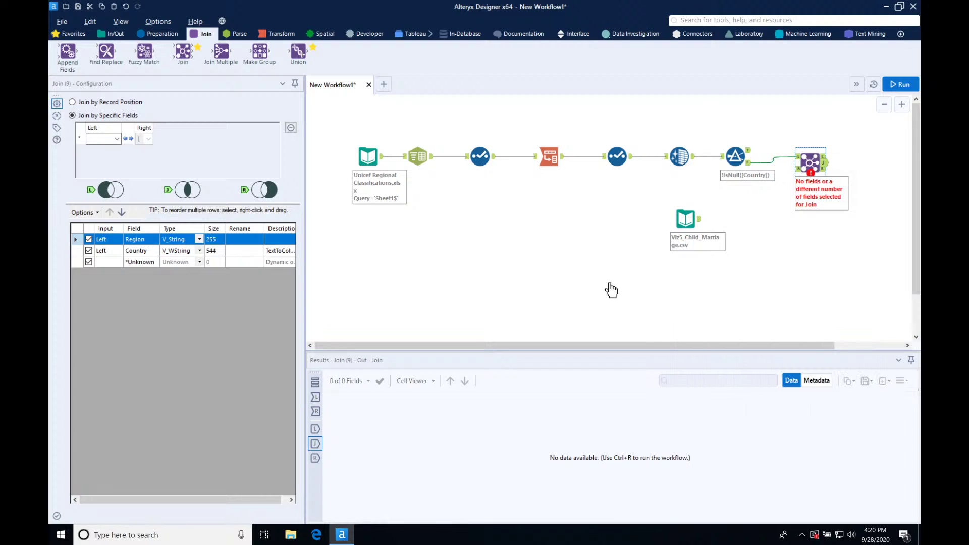
left_click(772, 167)
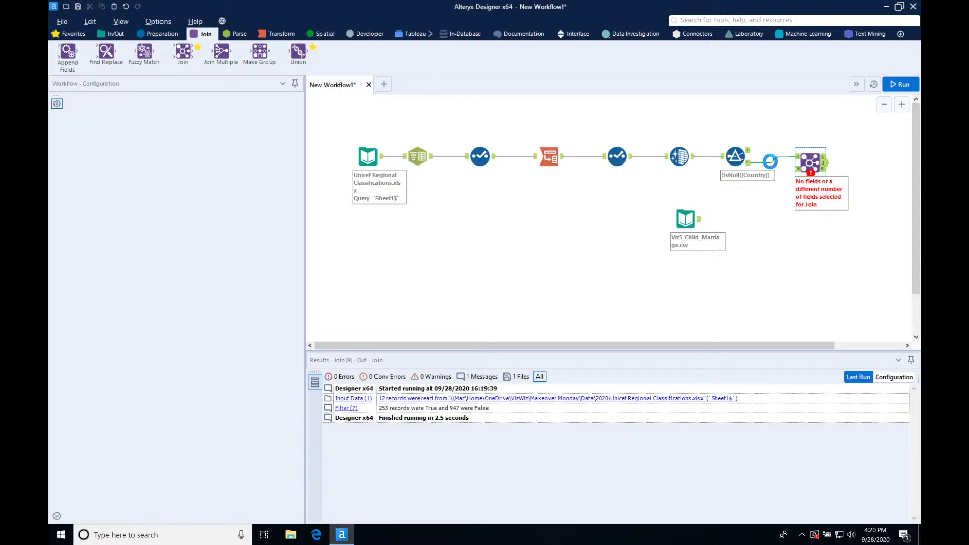
right_click(771, 161)
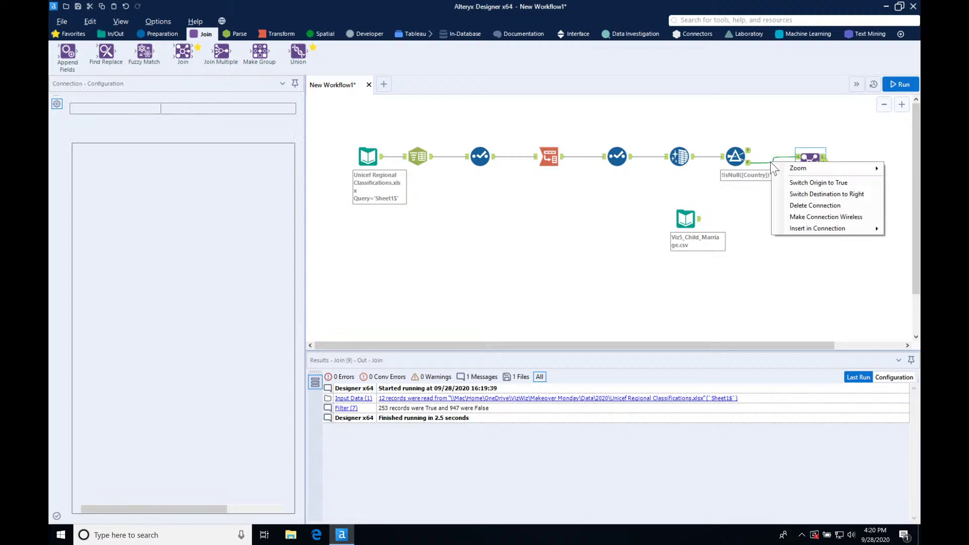
left_click(808, 183)
left_click_drag(700, 219, 797, 170)
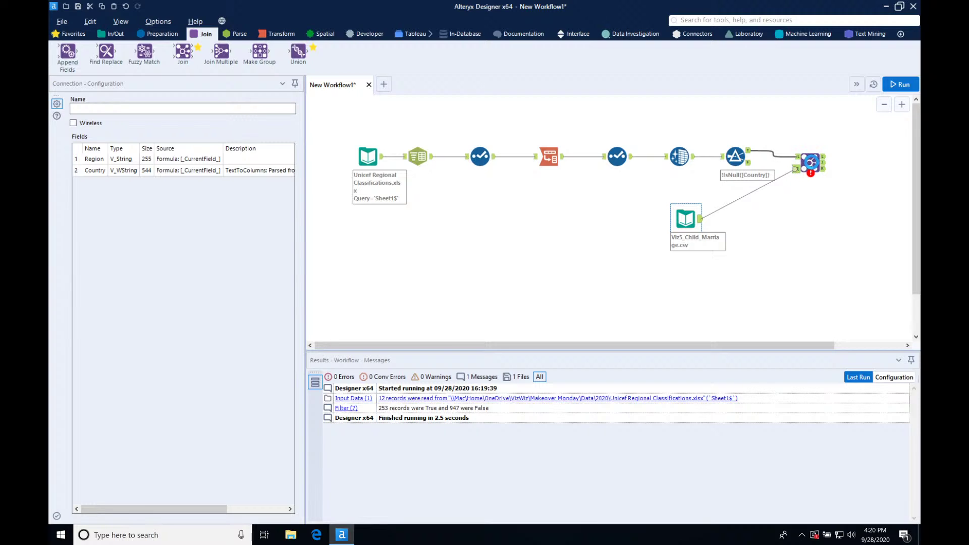
- Join both inputs on Country and exclude the right input's Country and Females Married by 15 fields
left_click(810, 162)
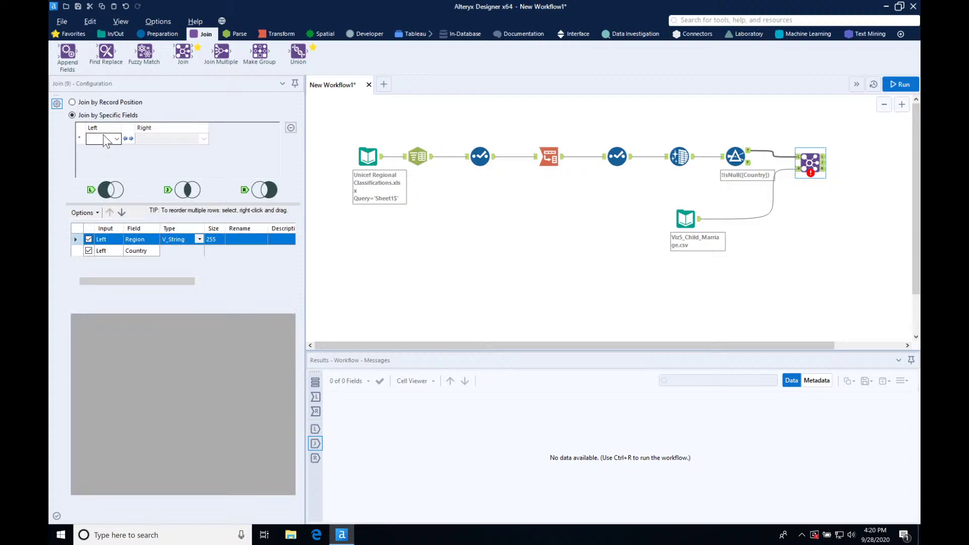
left_click(116, 138)
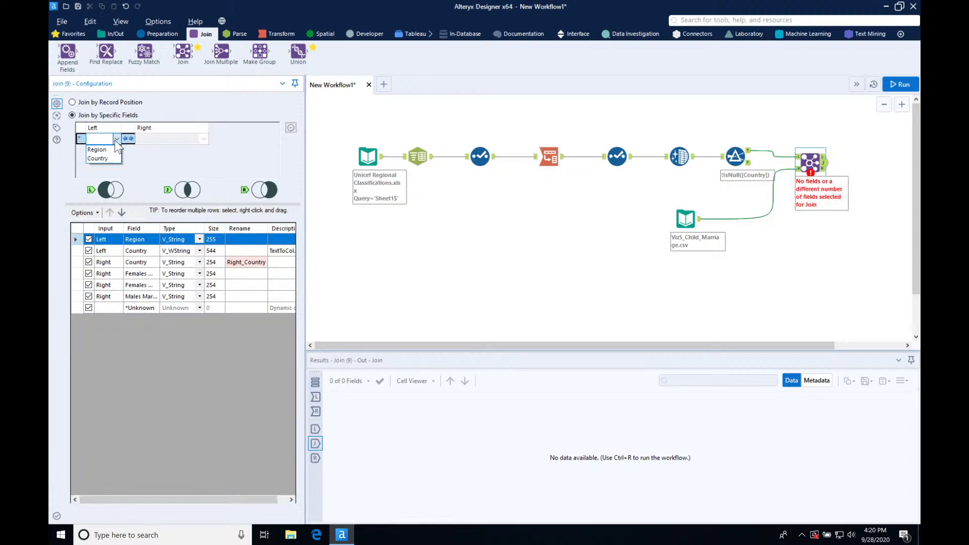
left_click(105, 158)
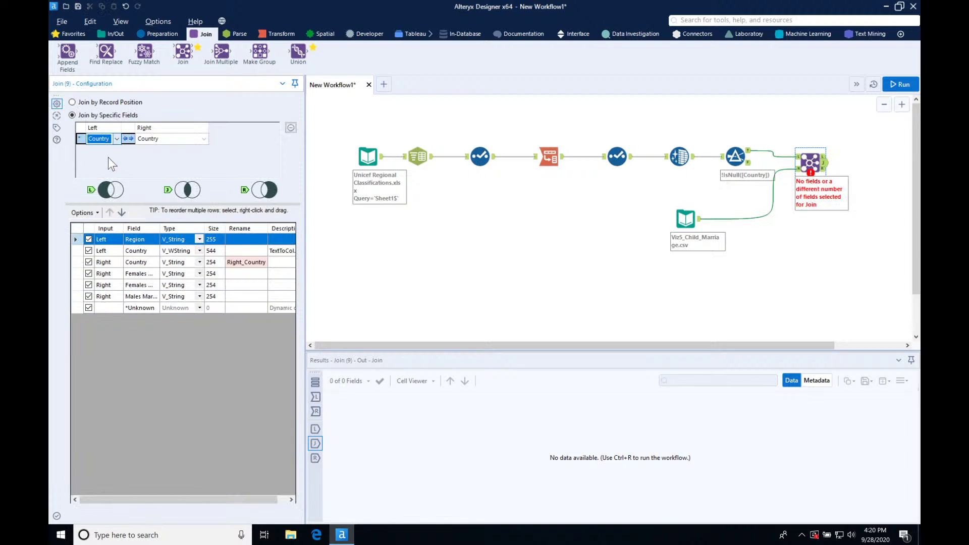
left_click(89, 262)
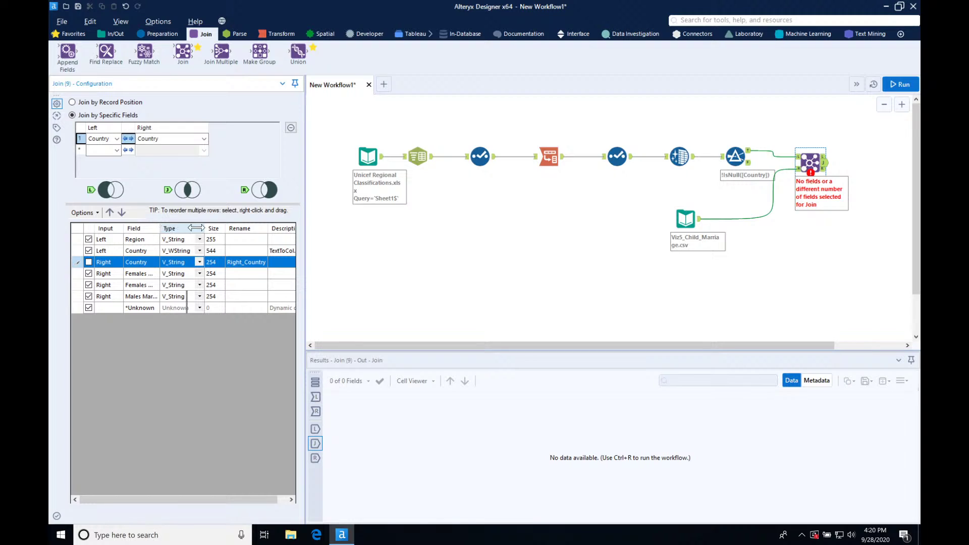
double_click(159, 228)
left_click(88, 273)
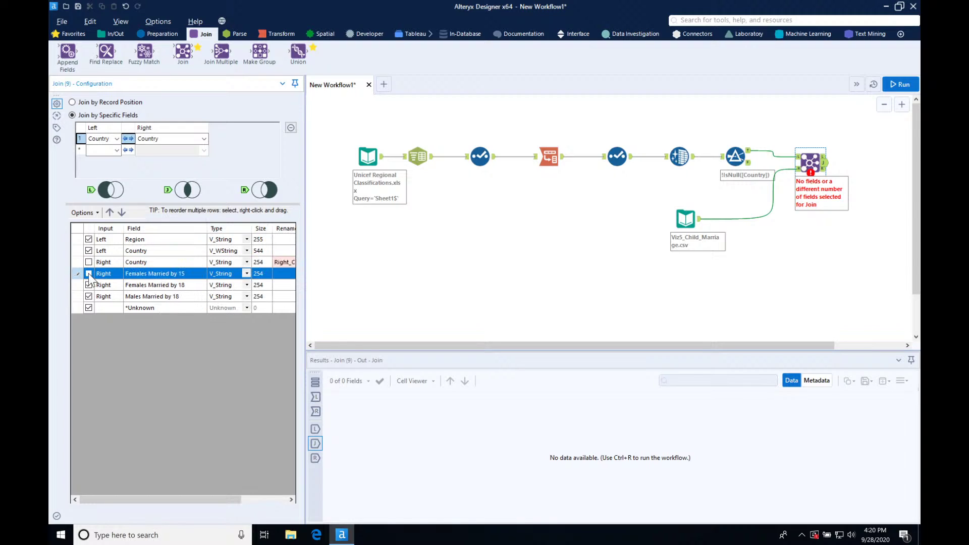
- Run the workflow and examine the Join tool's joined, left-only and right-only records
left_click_drag(534, 345, 702, 334)
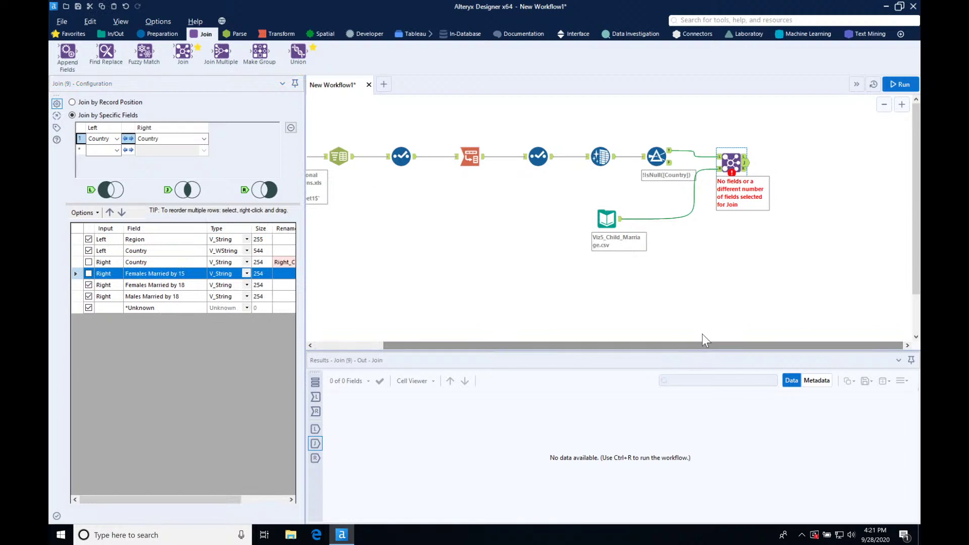
left_click(895, 85)
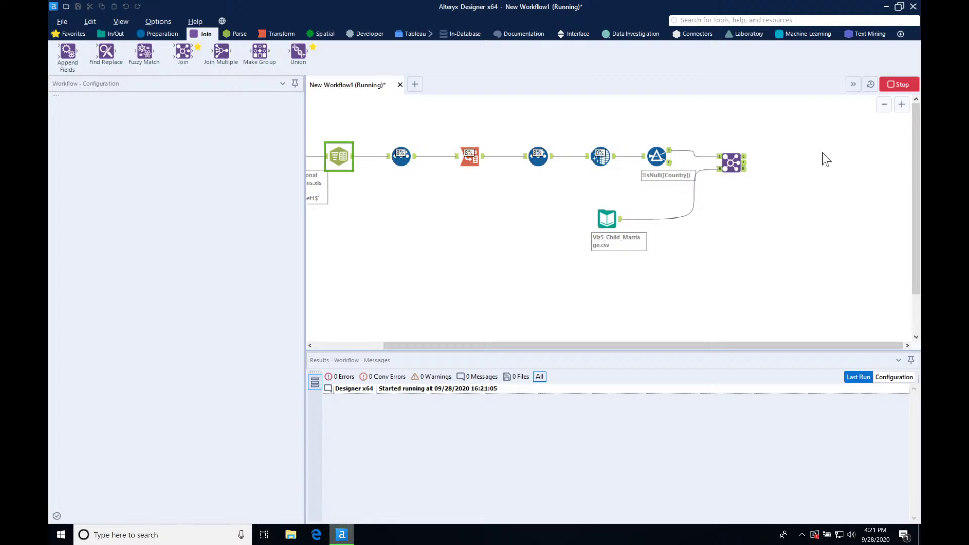
left_click(745, 164)
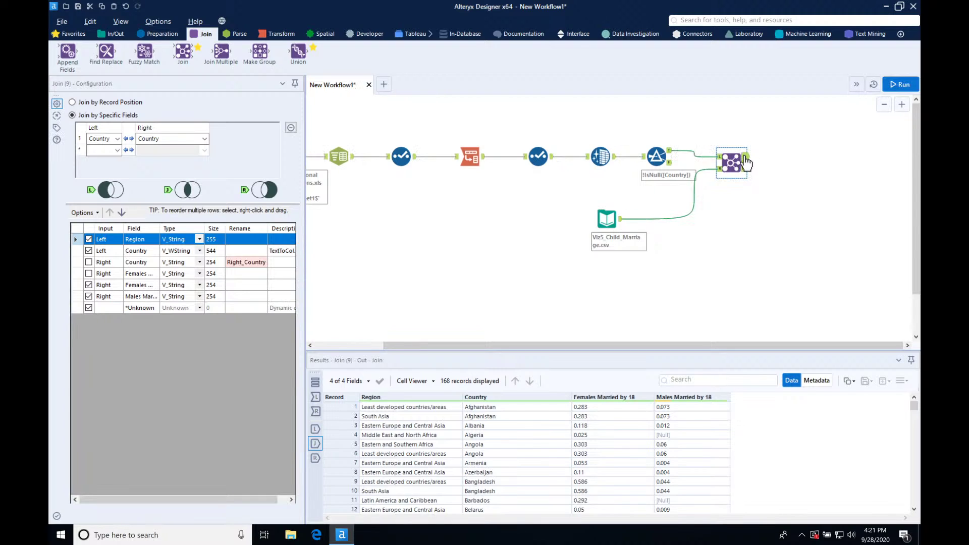
left_click(745, 157)
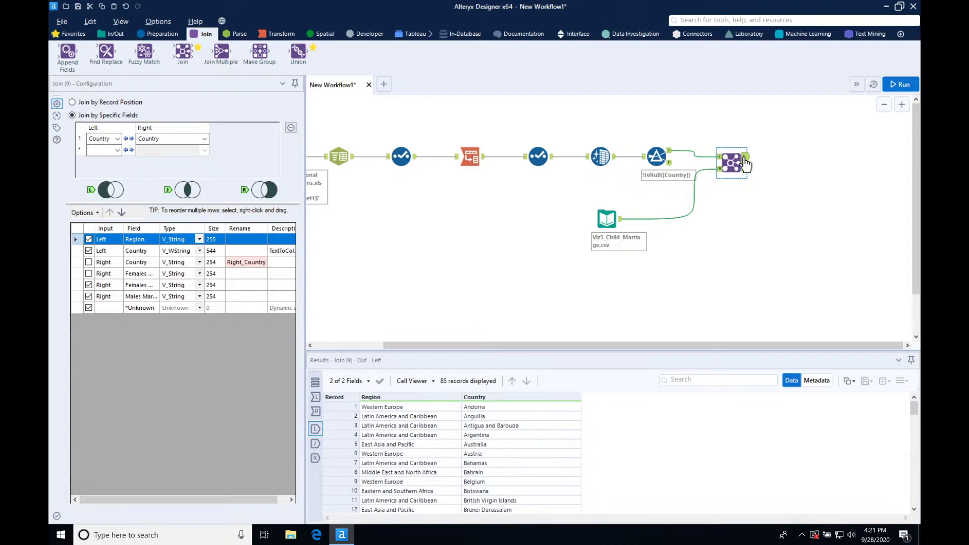
left_click(746, 170)
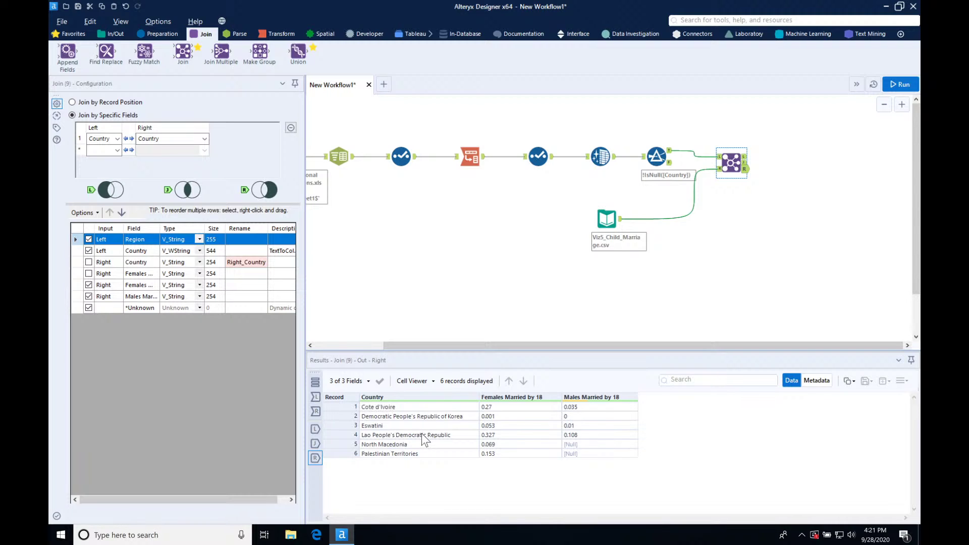
- Switch to the Viz5_Child_Marriage file in Excel
key("super+Tab")
key("super+Tab")
key("super+Tab")
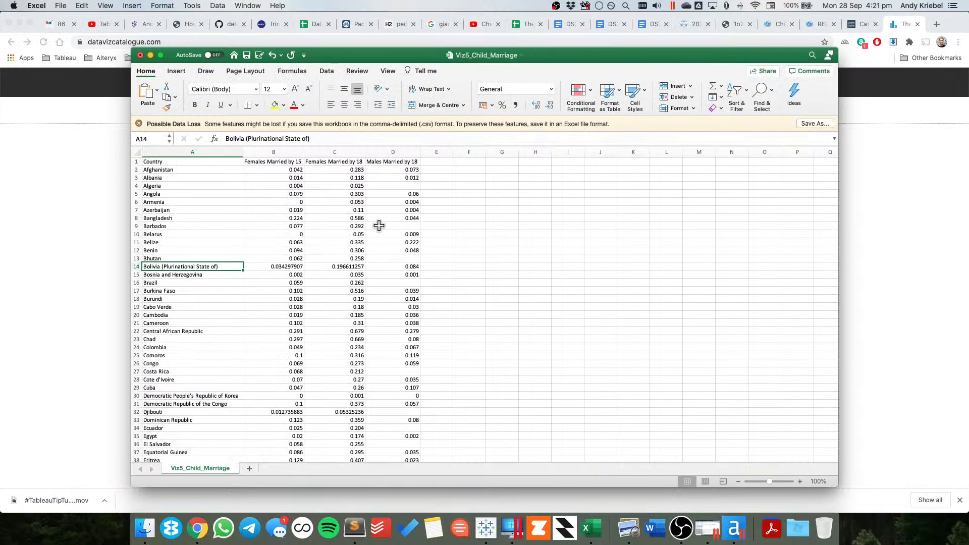
- Copy Democratic People's Republic of Korea from Alteryx's right-only join records into cell A30 of the Viz5_Child_Marriage file in Excel
scroll(226, 333, "down", 3)
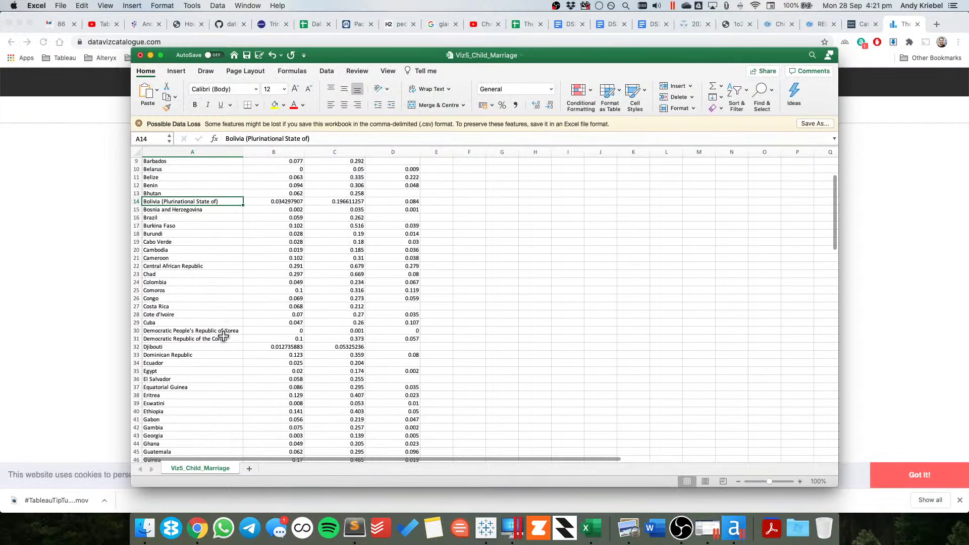
left_click(222, 331)
key("super+Tab")
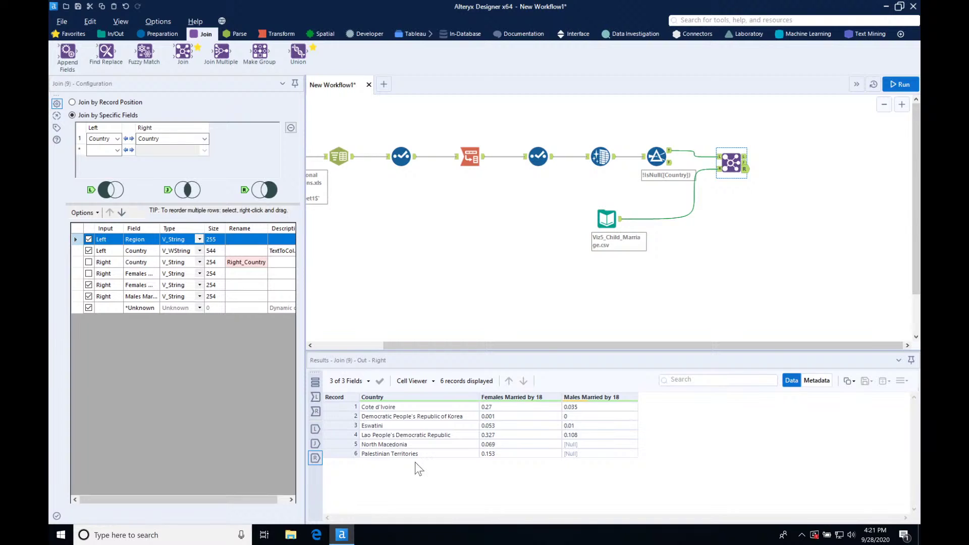
left_click(402, 417)
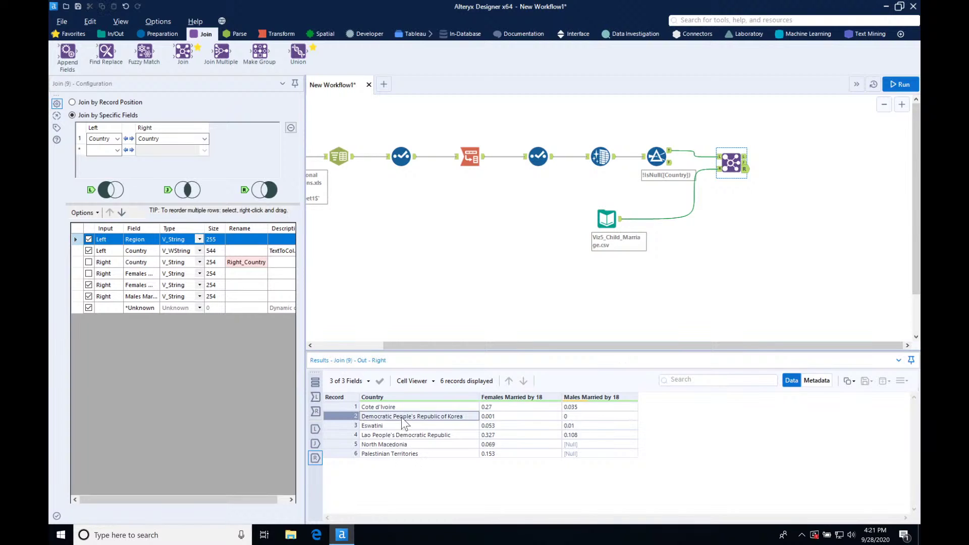
right_click(410, 416)
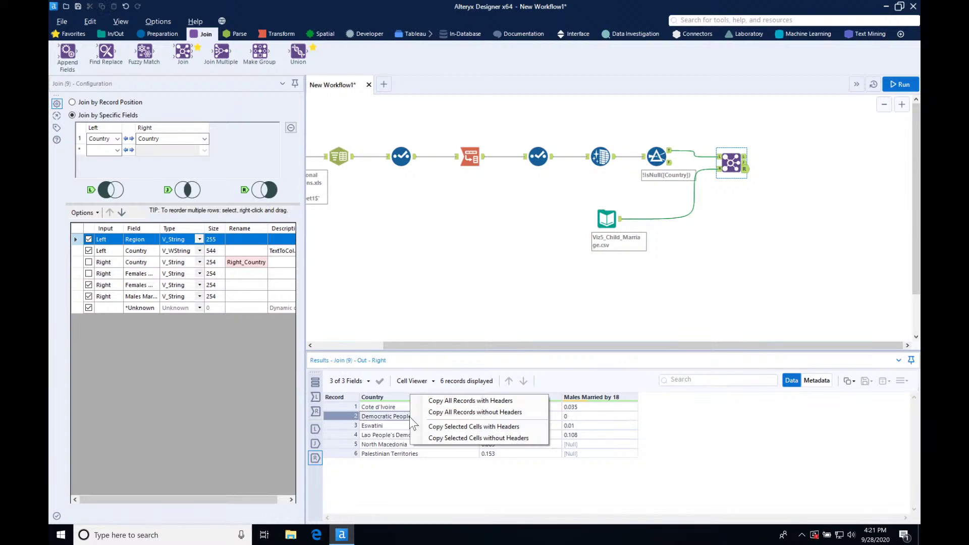
left_click(468, 436)
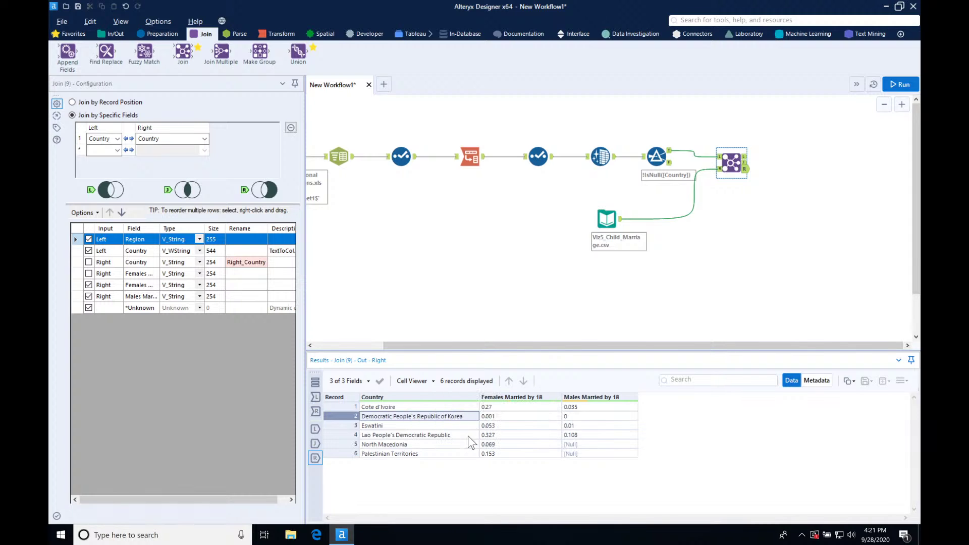
key("Return")
key("super+Tab")
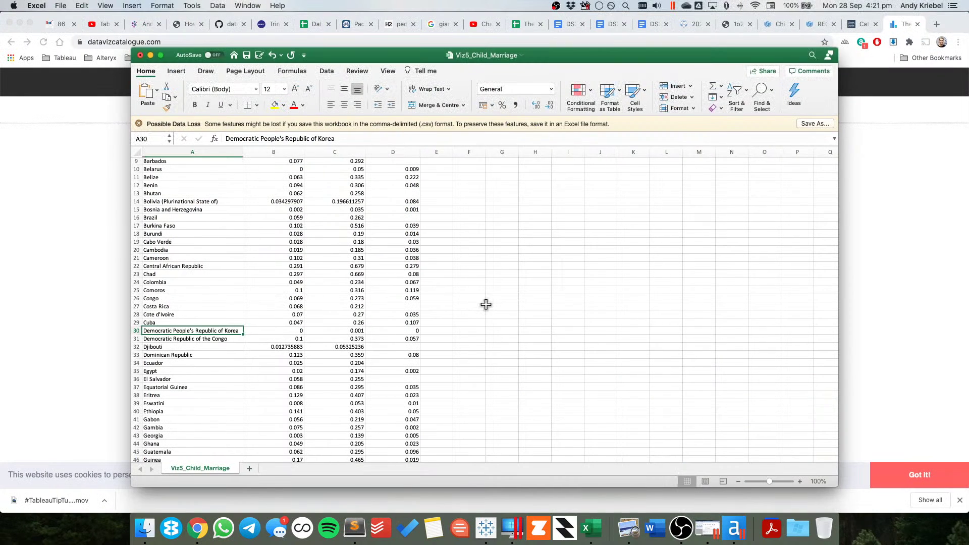
key("super+Tab")
left_click(500, 302)
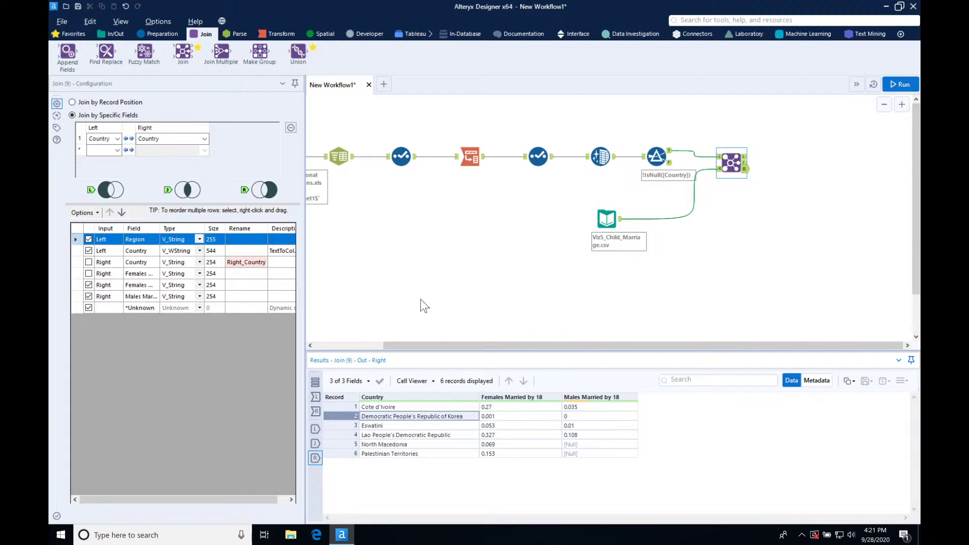
key("super+Tab")
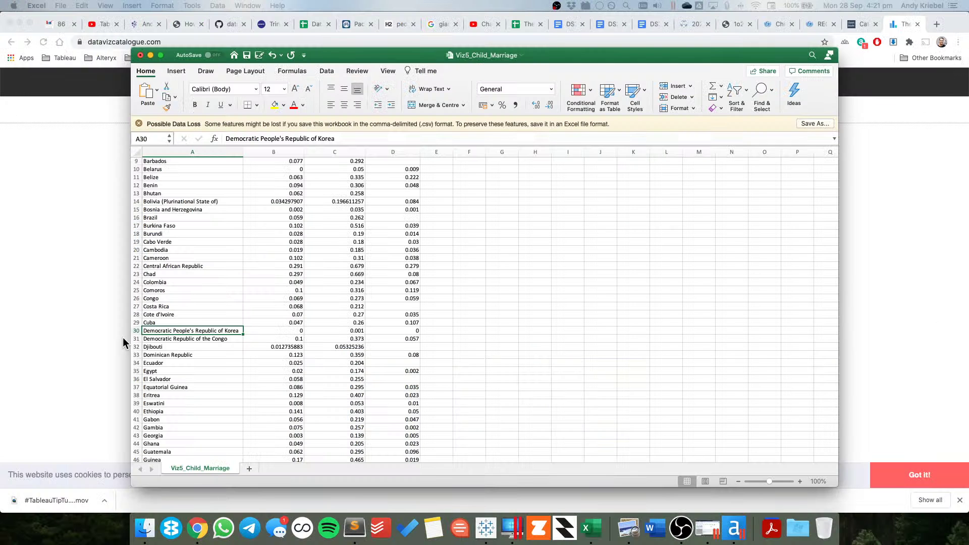
key("super+v")
left_click(186, 341)
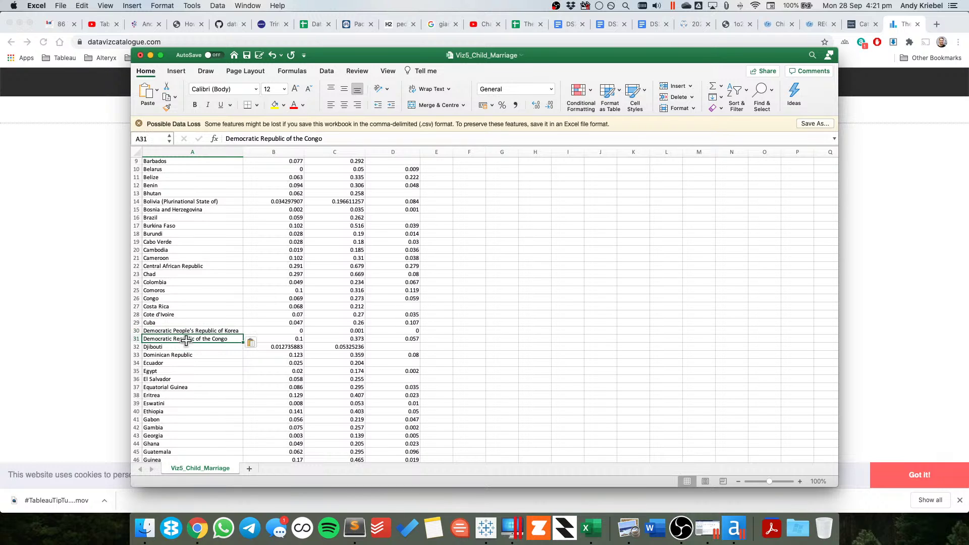
- Switch back to Alteryx and find Côte d'Ivoire and Democratic People's Republic of Korea in the Join tool's left-only records
key("super+Tab")
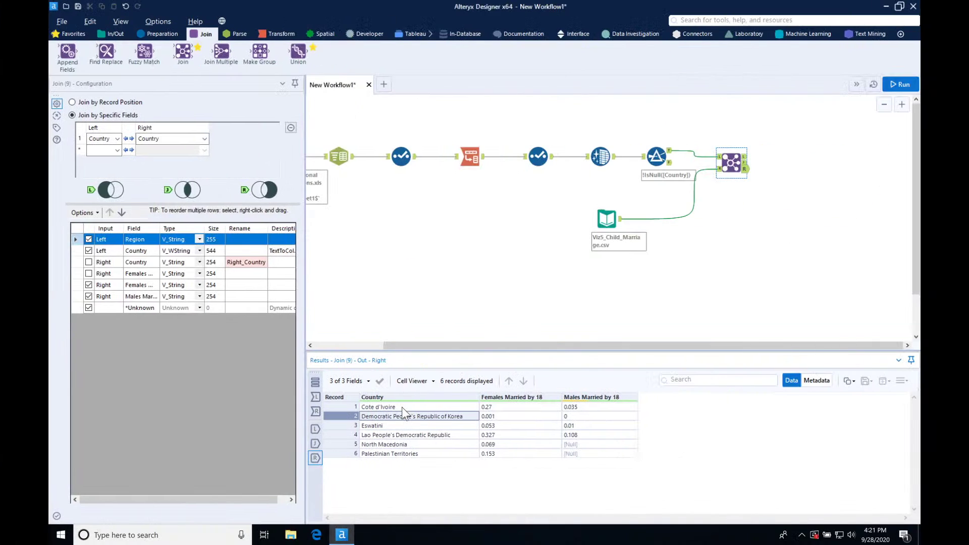
right_click(401, 407)
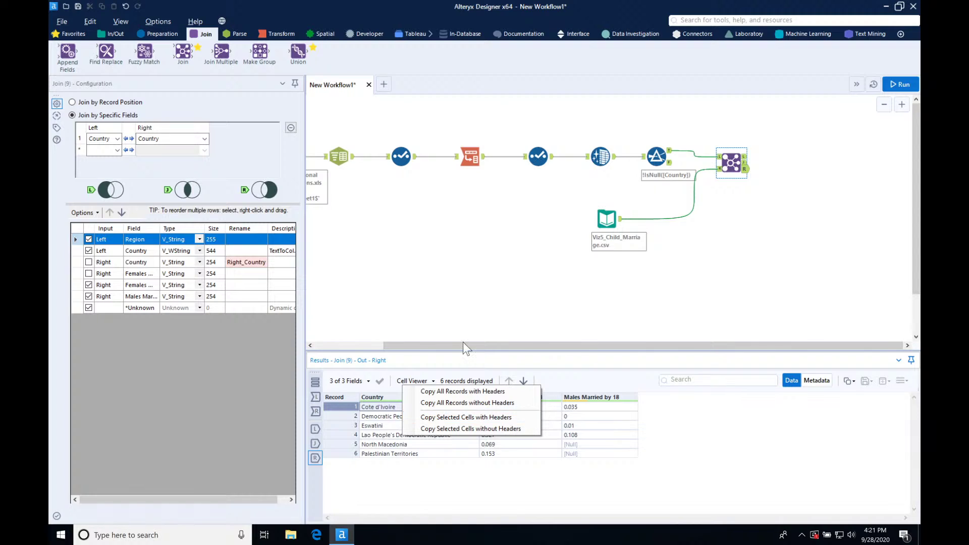
left_click(496, 244)
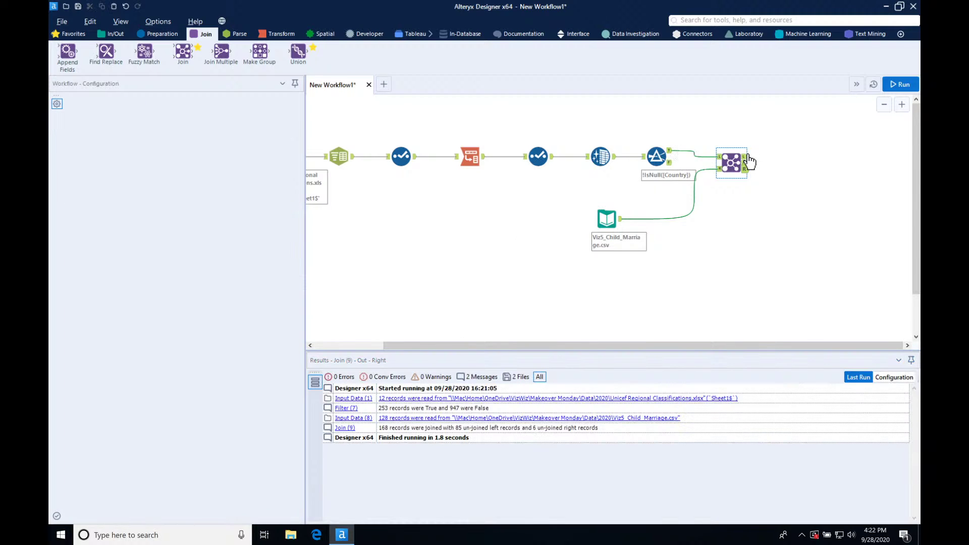
left_click(745, 156)
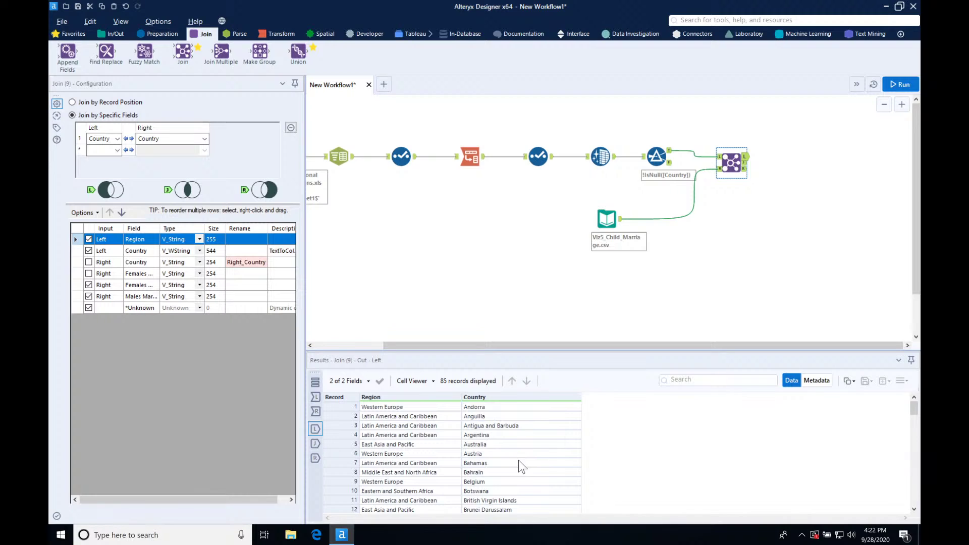
scroll(519, 460, "down", 9)
scroll(519, 460, "up", 8)
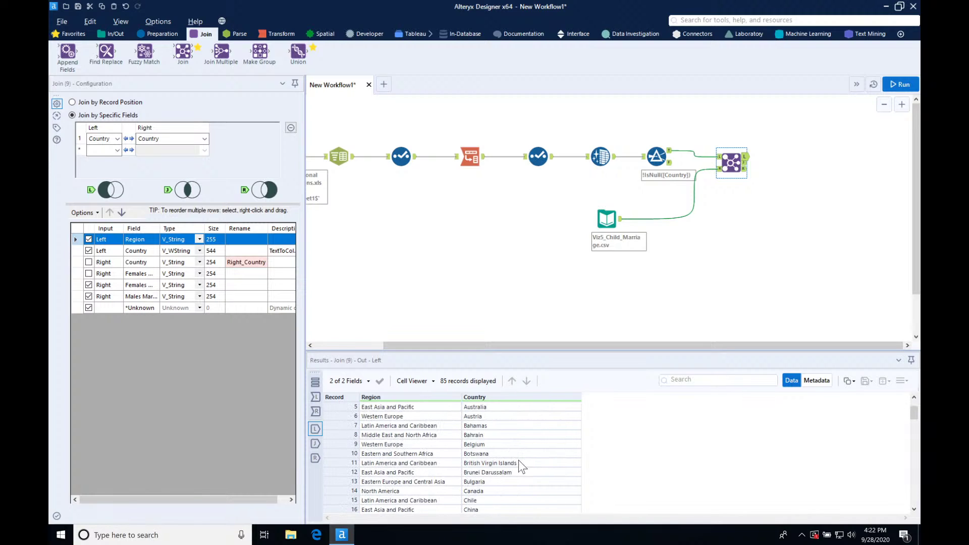
left_click(916, 500)
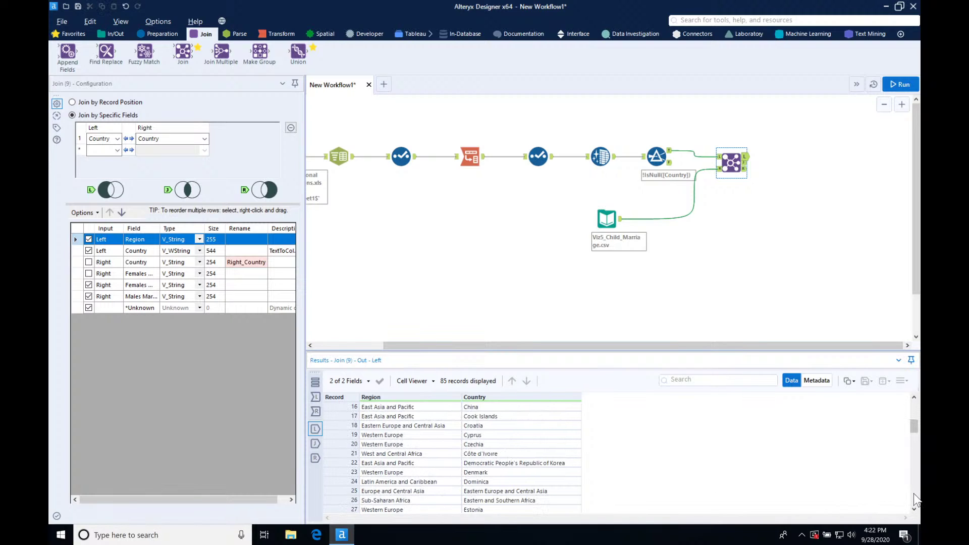
- Try to copy the Côte d'Ivoire and Democratic People's Republic of Korea cells together into cell I28 in Excel, then clear that cell
left_click(503, 455)
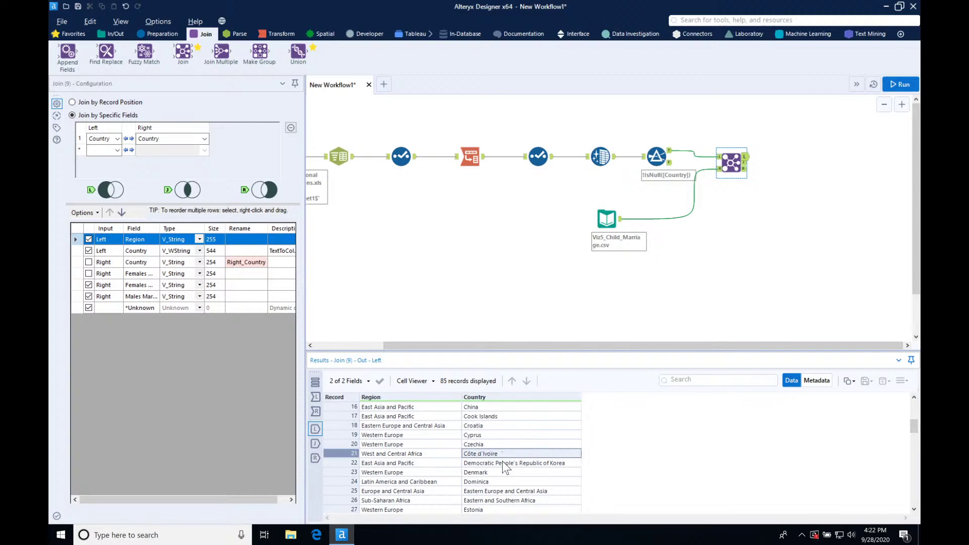
left_click(501, 462, "shift")
right_click(502, 461)
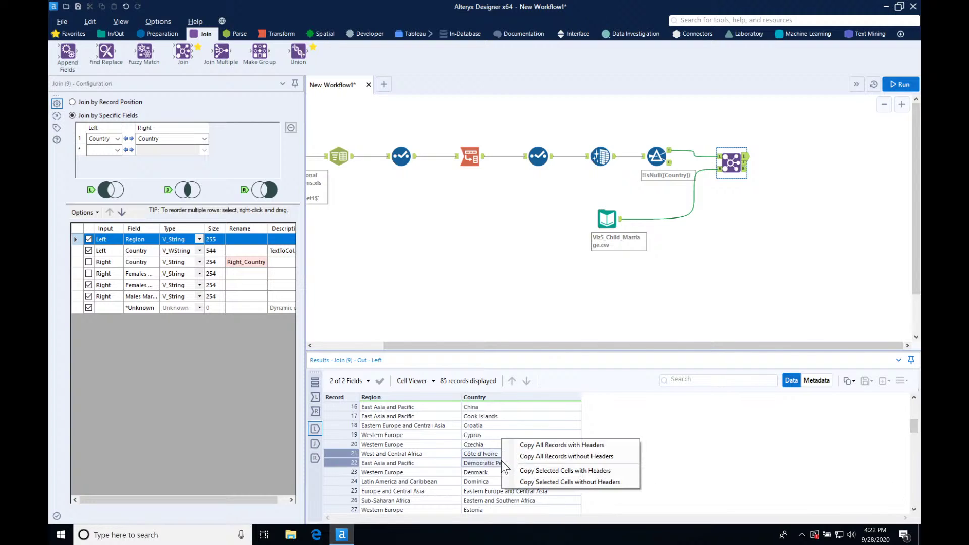
left_click(568, 481)
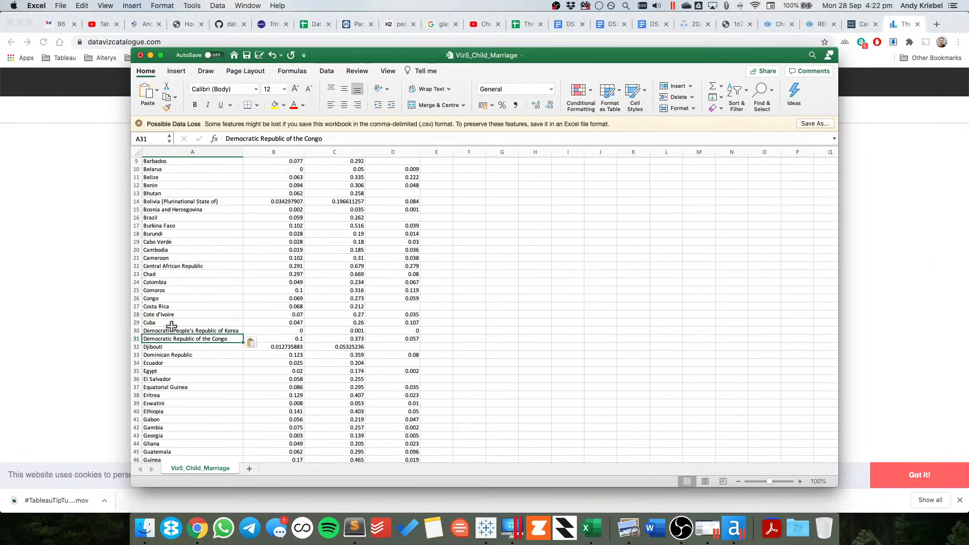
left_click(563, 317)
key("super+v")
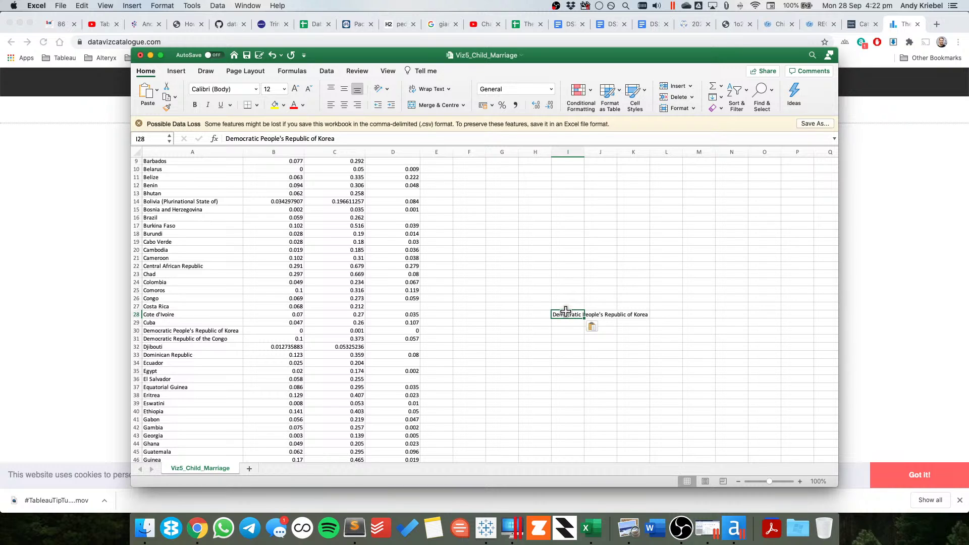
key("Delete")
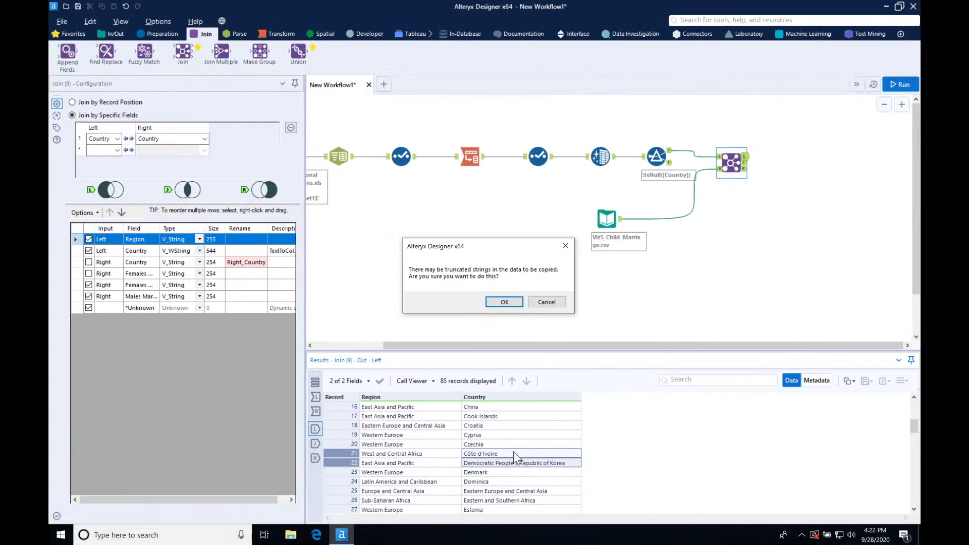
left_click(533, 301)
- Copy Côte d'Ivoire from the left-only records over the unaccented spelling in cell A28 of Viz5_Child_Marriage in Excel
left_click(492, 454)
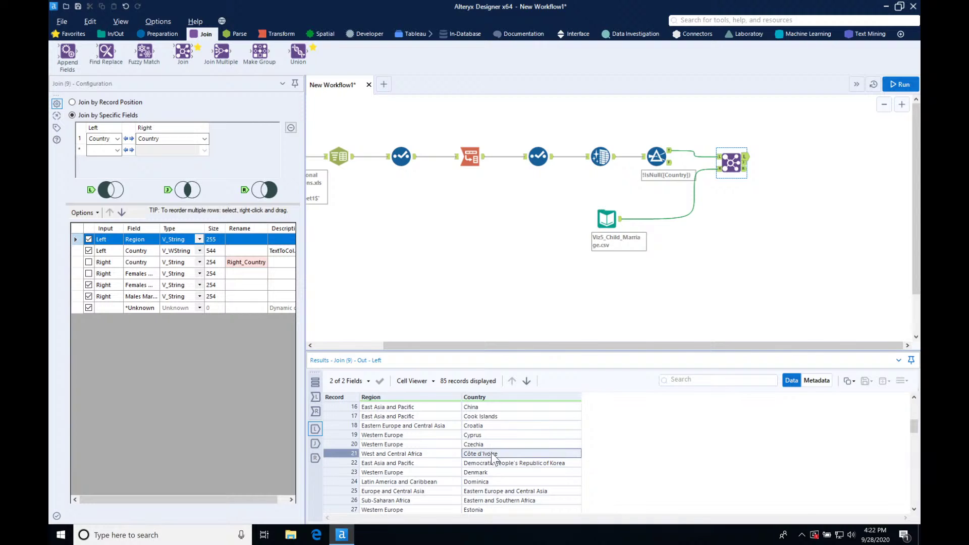
right_click(491, 454)
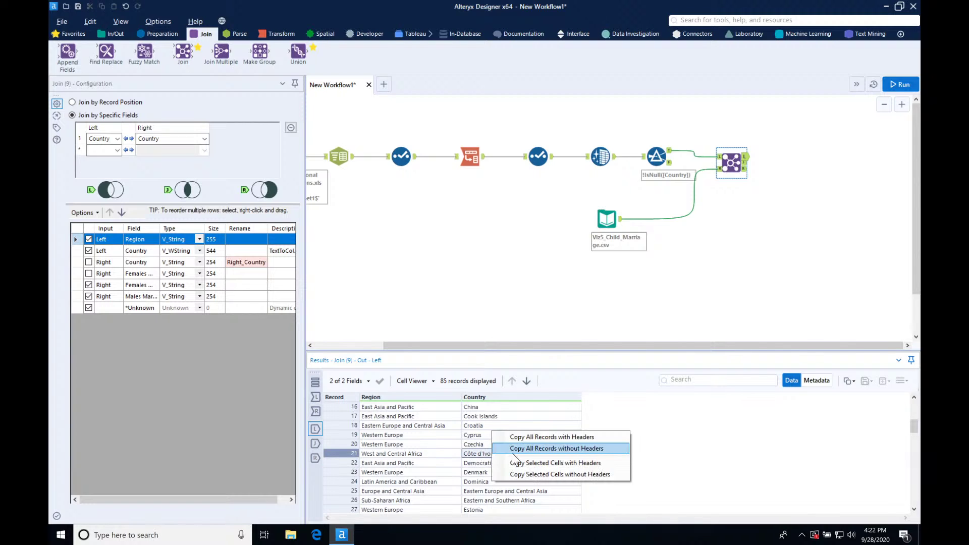
left_click(544, 473)
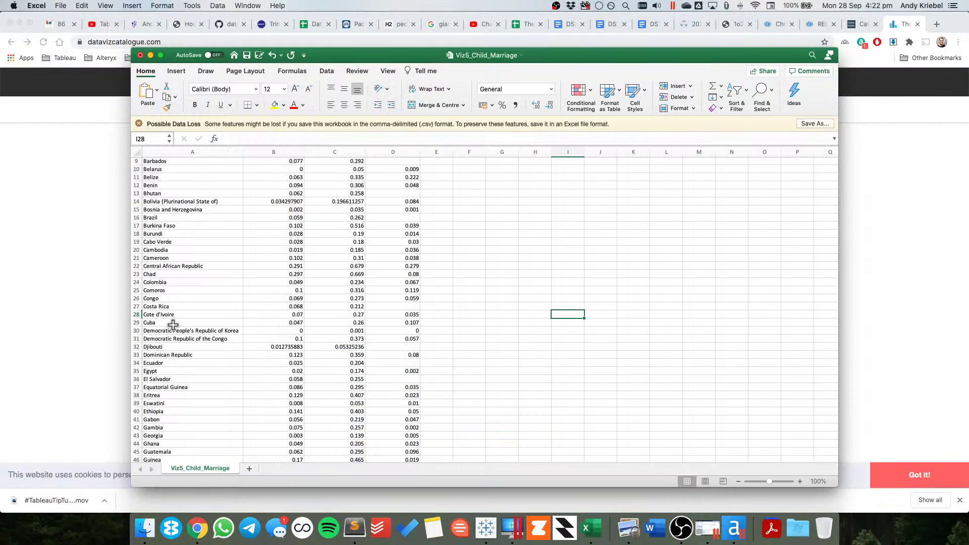
left_click(172, 314)
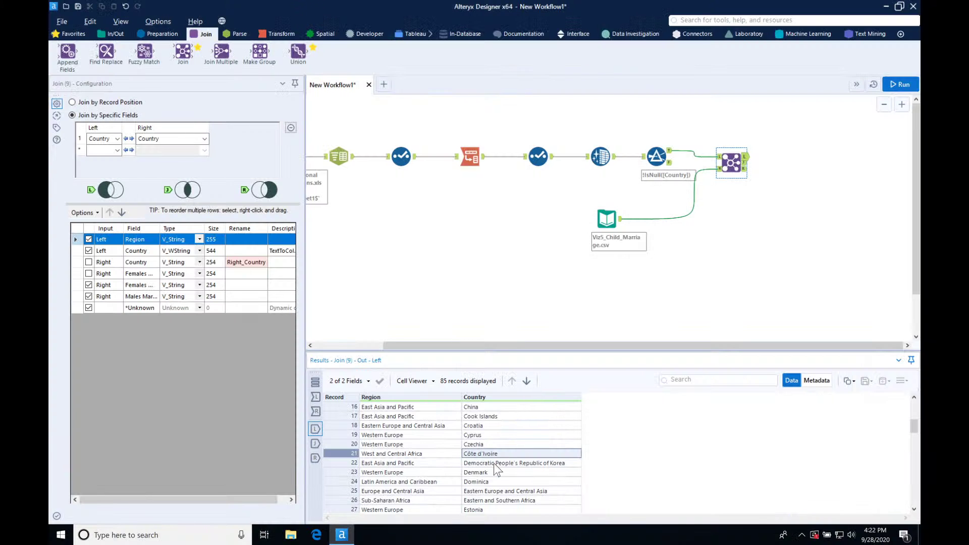
- Return to Alteryx and copy Democratic People's Republic of Korea from the left-only records into cell A30 in Excel
key("Down")
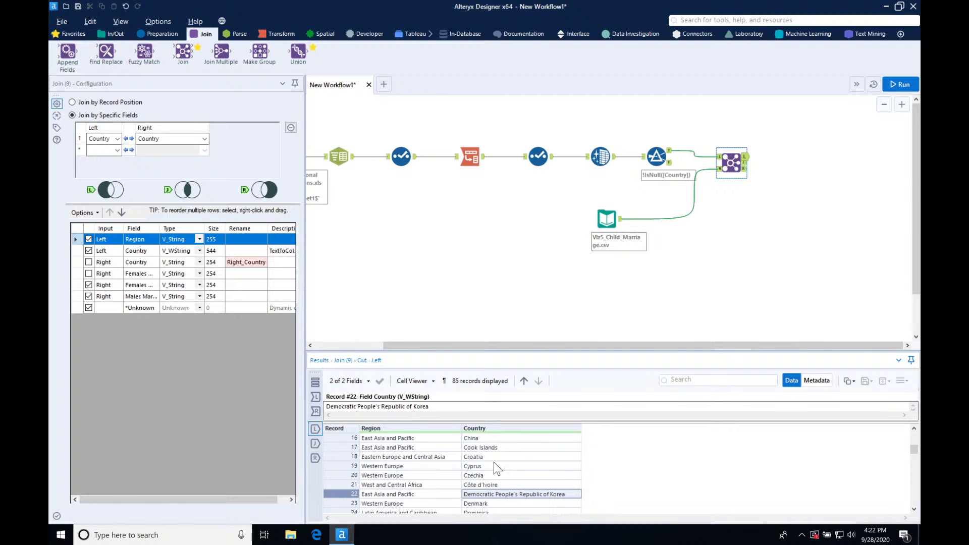
right_click(494, 462)
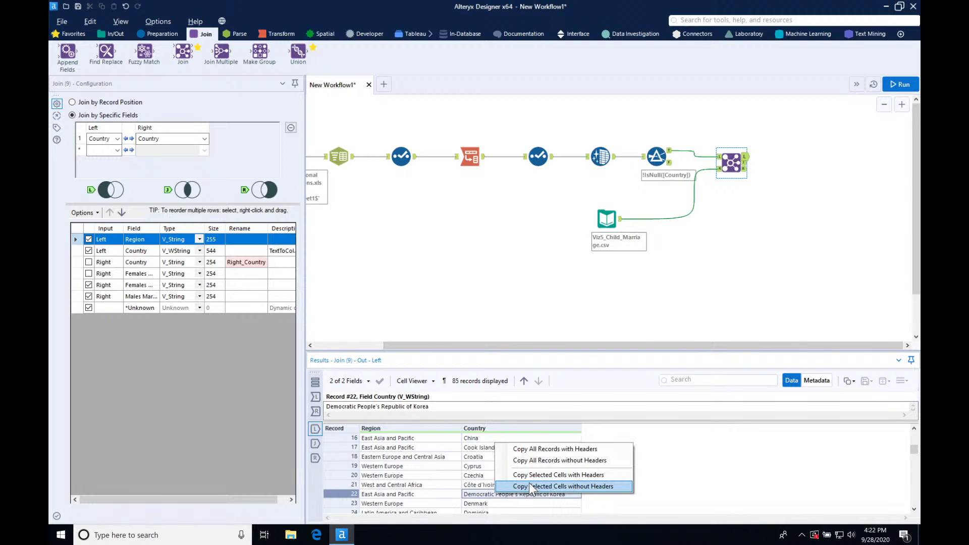
left_click(529, 486)
key("ctrl+Left")
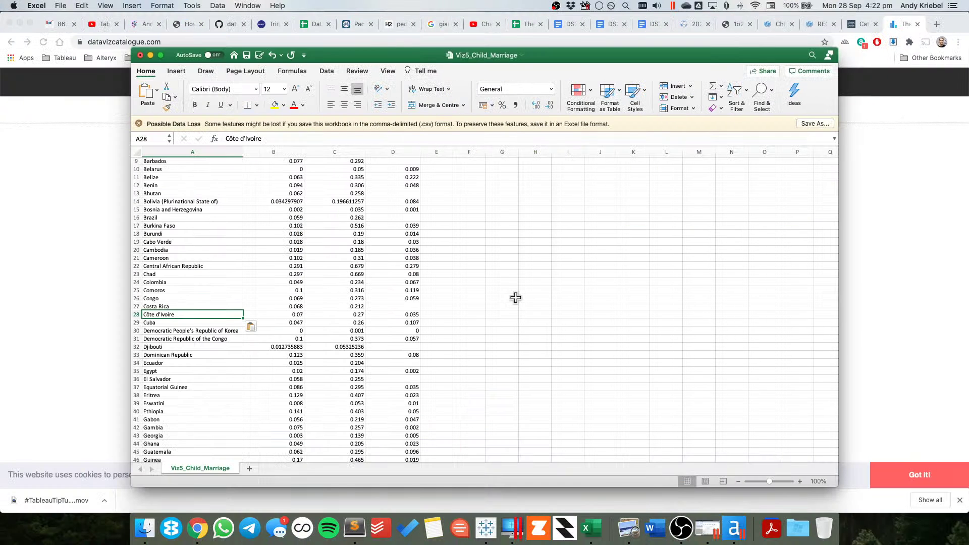
key("ctrl+Right")
left_click(504, 302)
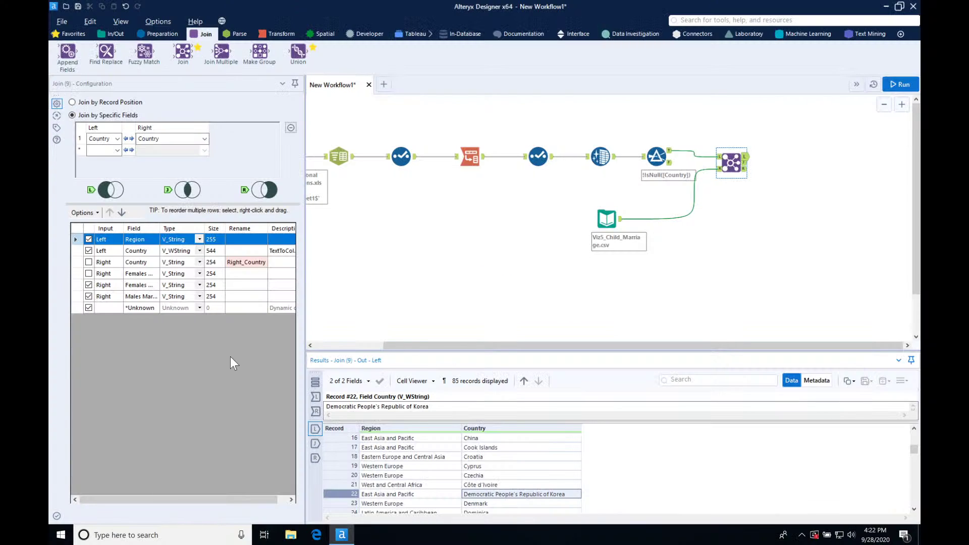
key("ctrl+Left")
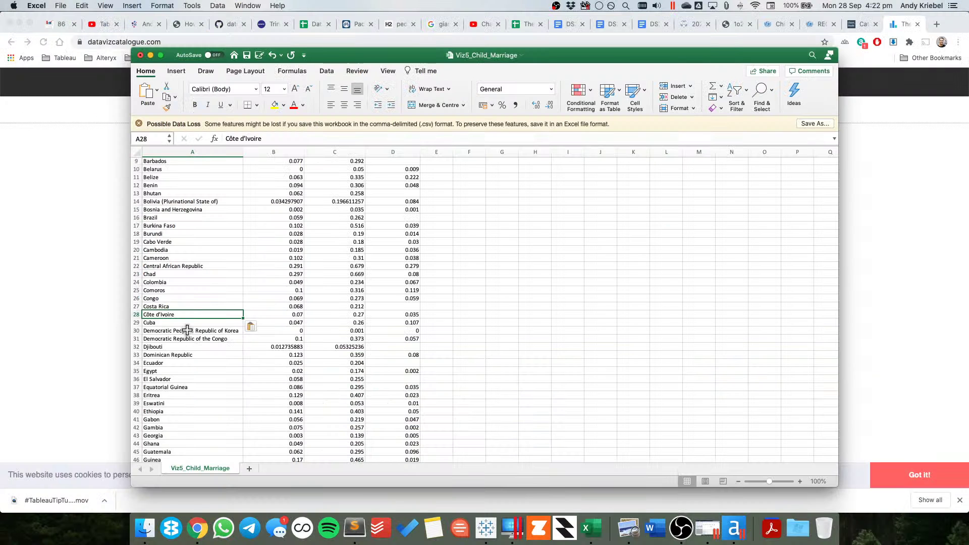
left_click(187, 330)
key("super+c")
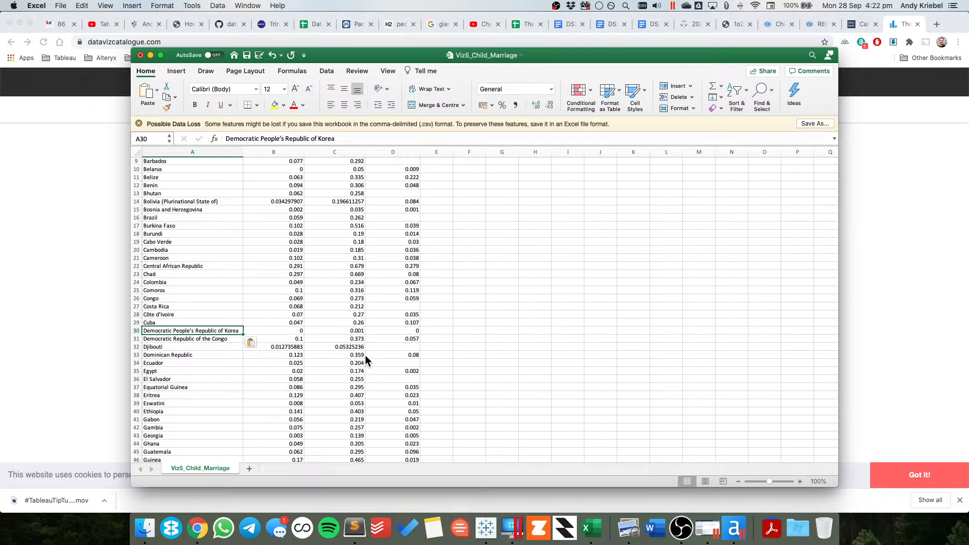
- Return to Alteryx, review the Join tool's right-only records, and look for Eswatini among the left-only records
key("ctrl+Right")
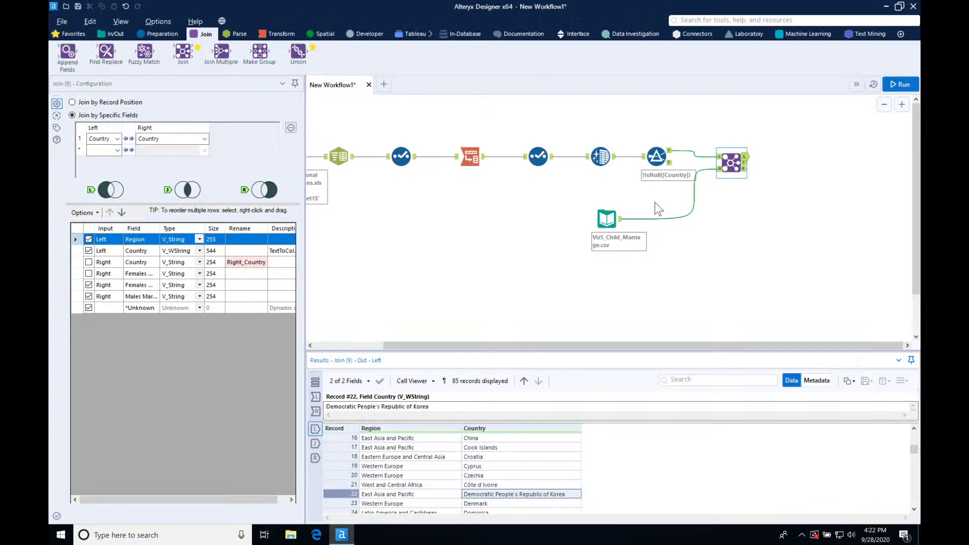
left_click(744, 168)
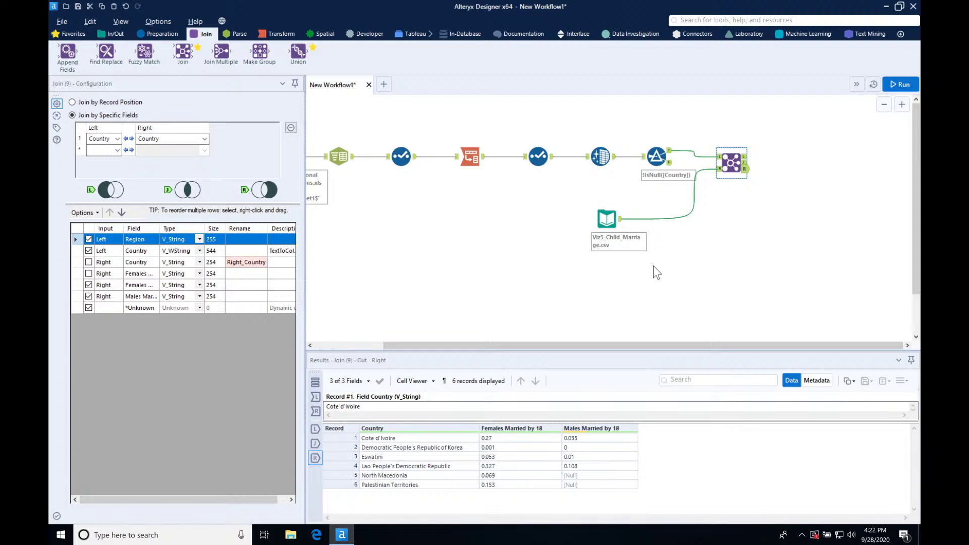
left_click(745, 157)
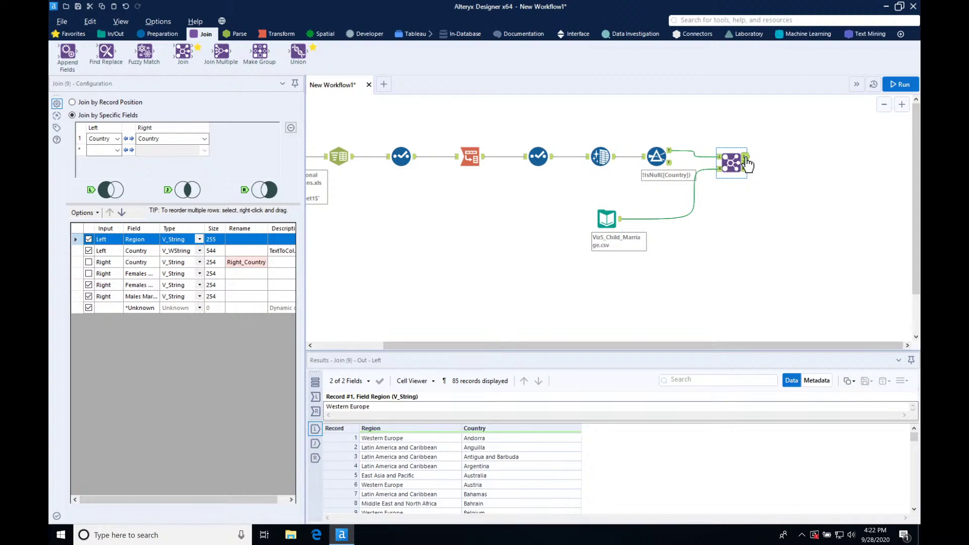
scroll(488, 492, "down", 20)
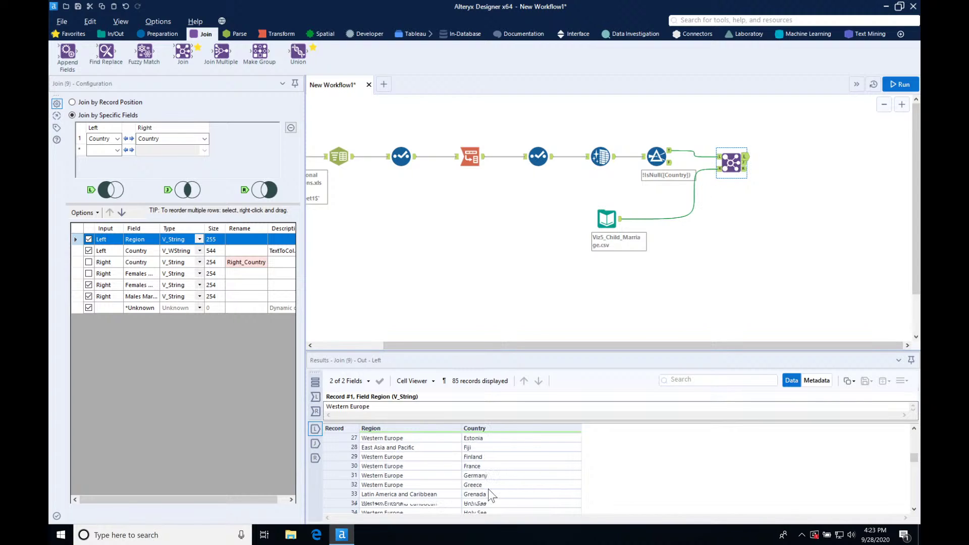
scroll(874, 450, "up", 11)
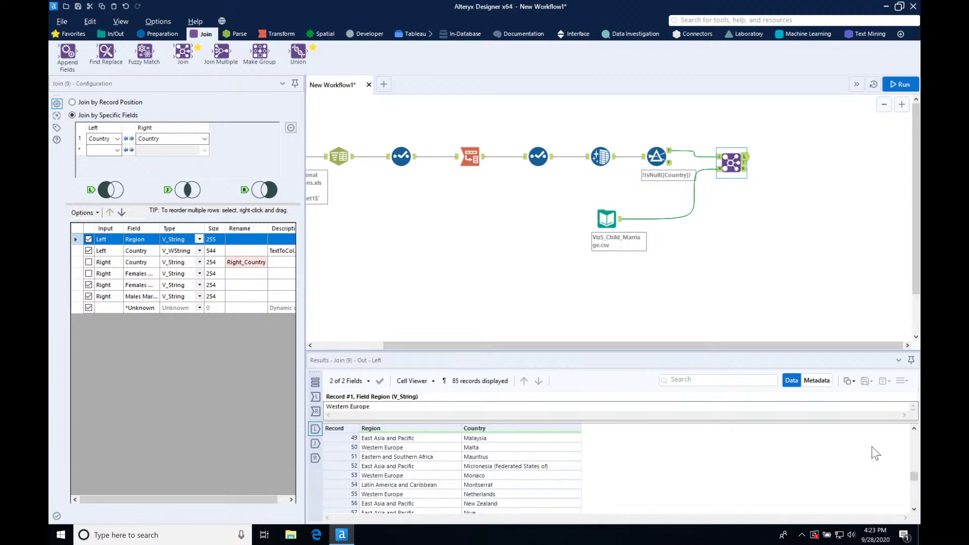
left_click(918, 451)
left_click(917, 451)
left_click(918, 451)
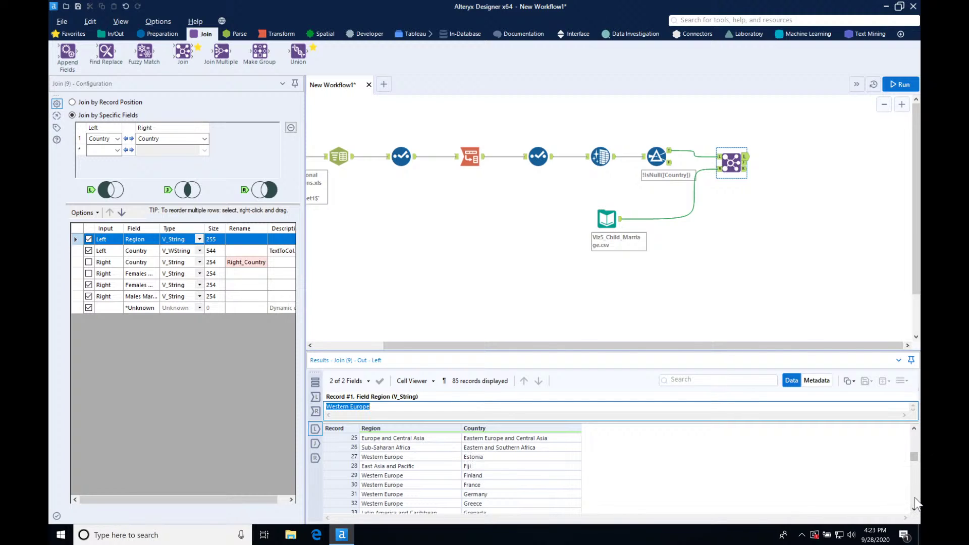
- Switch to UNICEF's regional classifications page in Chrome and search it for "esw"
key("super+Tab")
key("super+Tab")
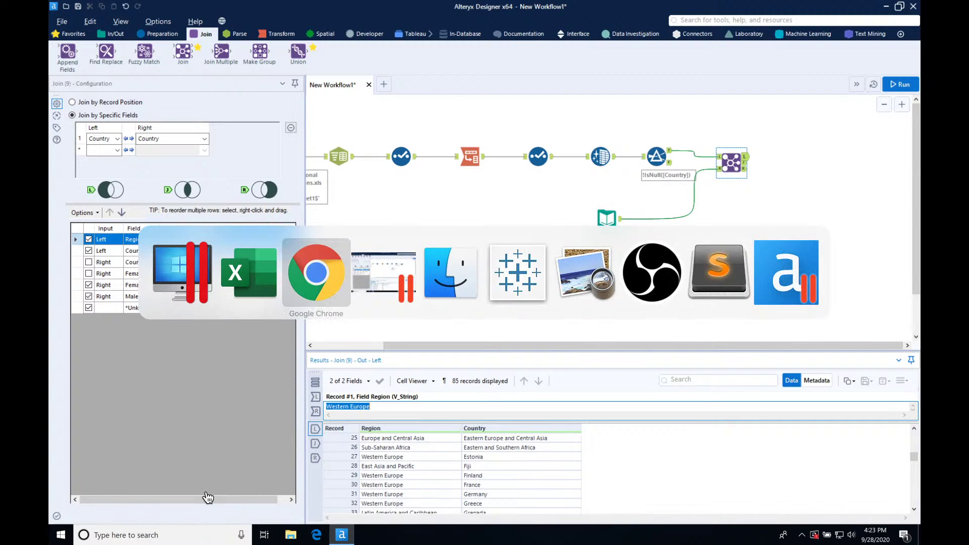
key("Escape")
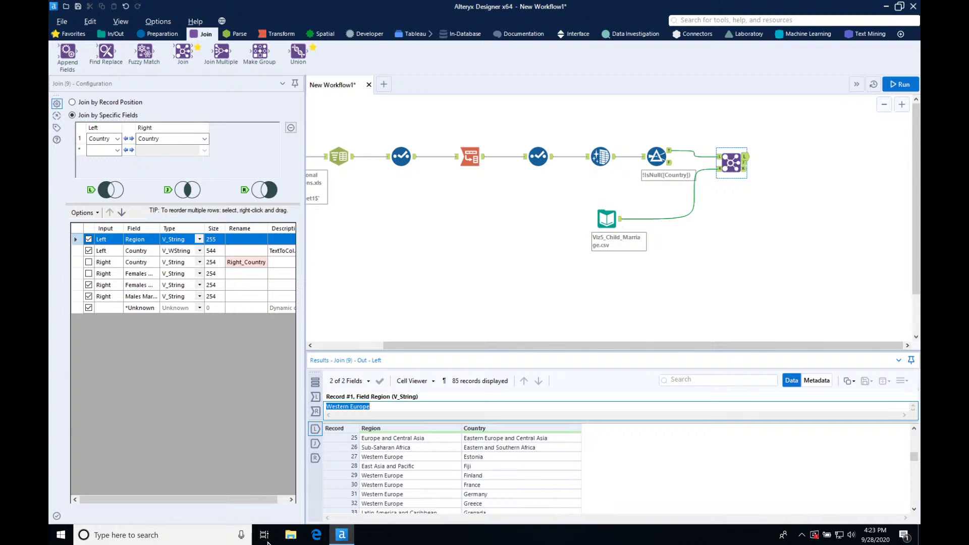
key("ctrl+Left")
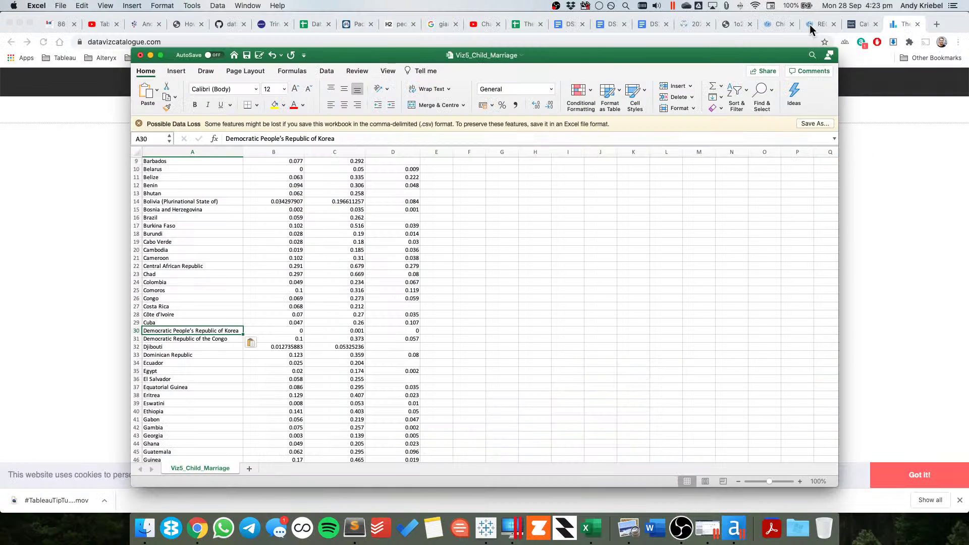
key("super+Tab")
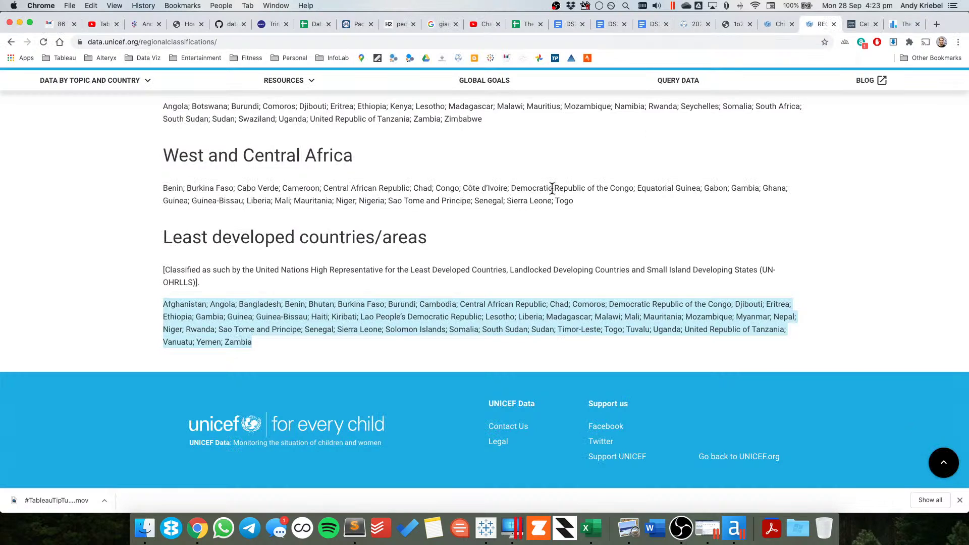
left_click(534, 261)
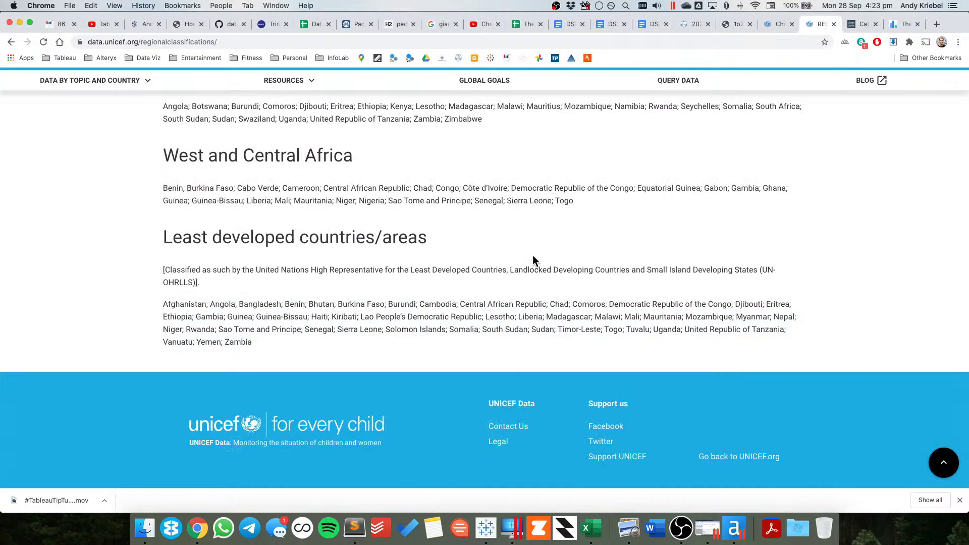
key("super+f")
type("esw")
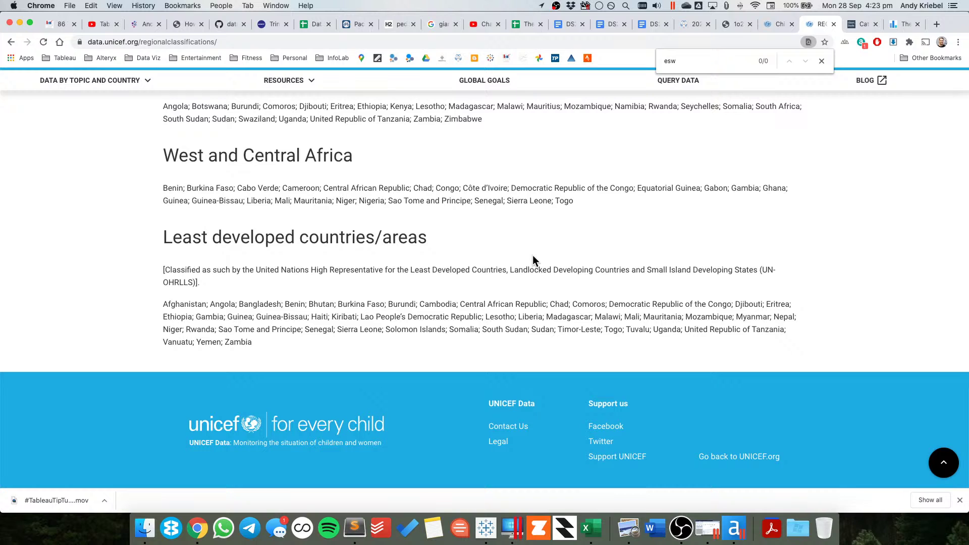
- Return to Alteryx and find the Lao People's Democratic Republic entries in the Join tool's left-only records
key("super+Tab")
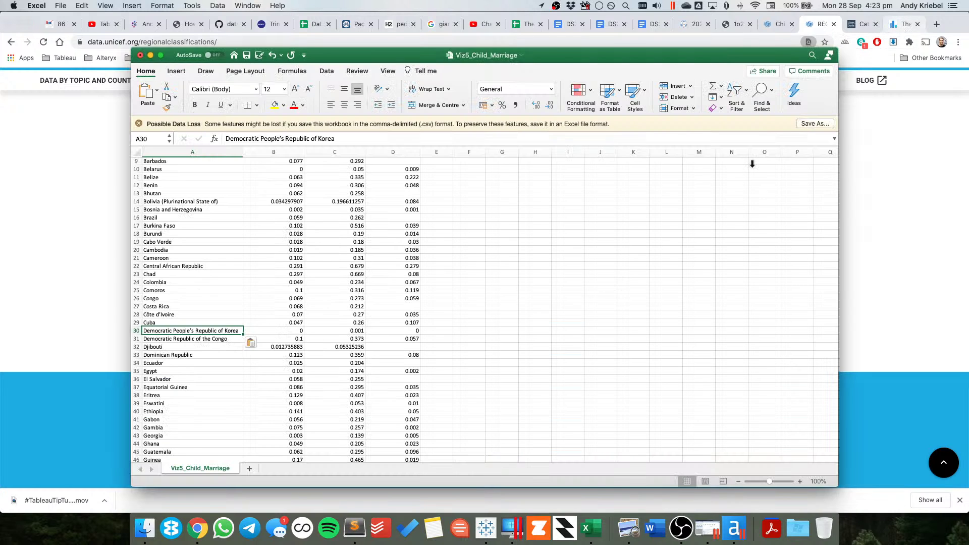
key("super+Tab")
key("super+Tab")
key("super+Tab")
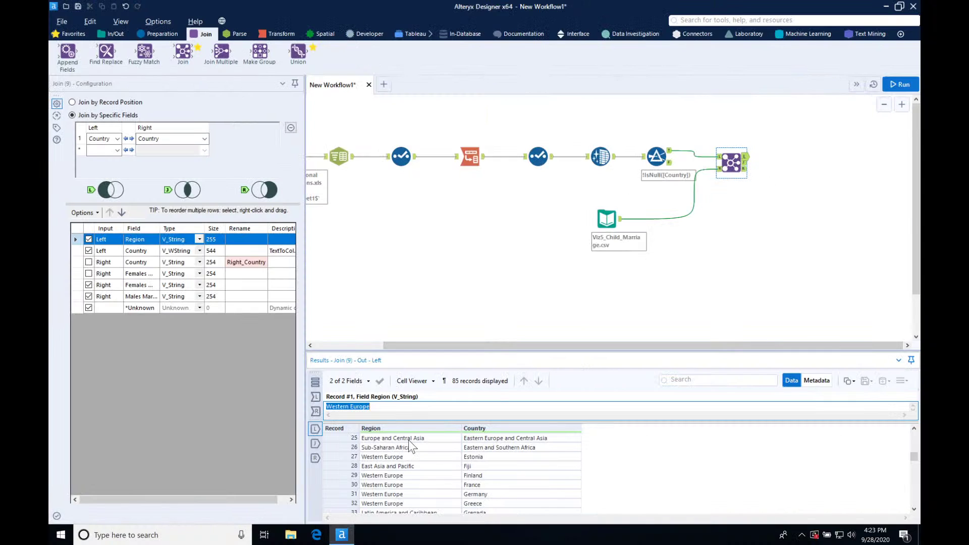
scroll(916, 500, "down", 5)
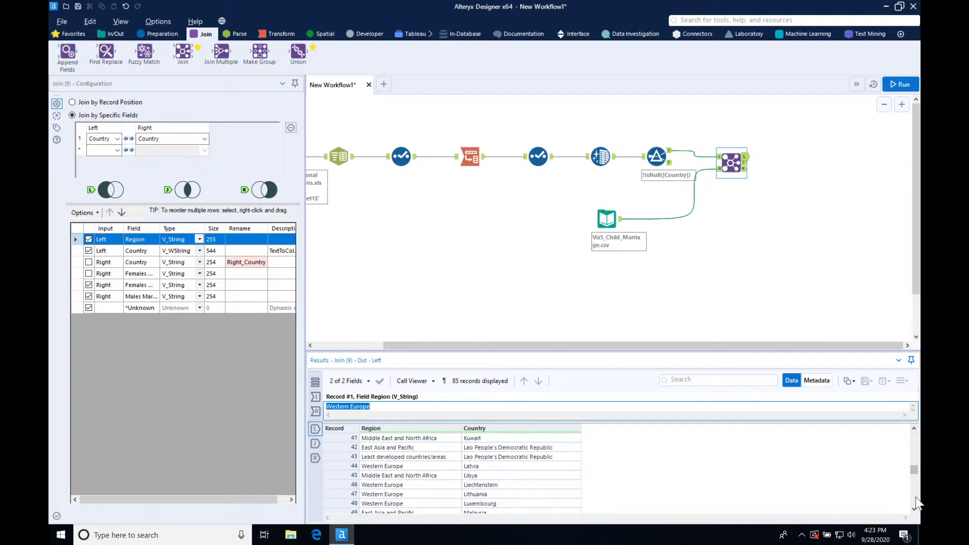
left_click(526, 456)
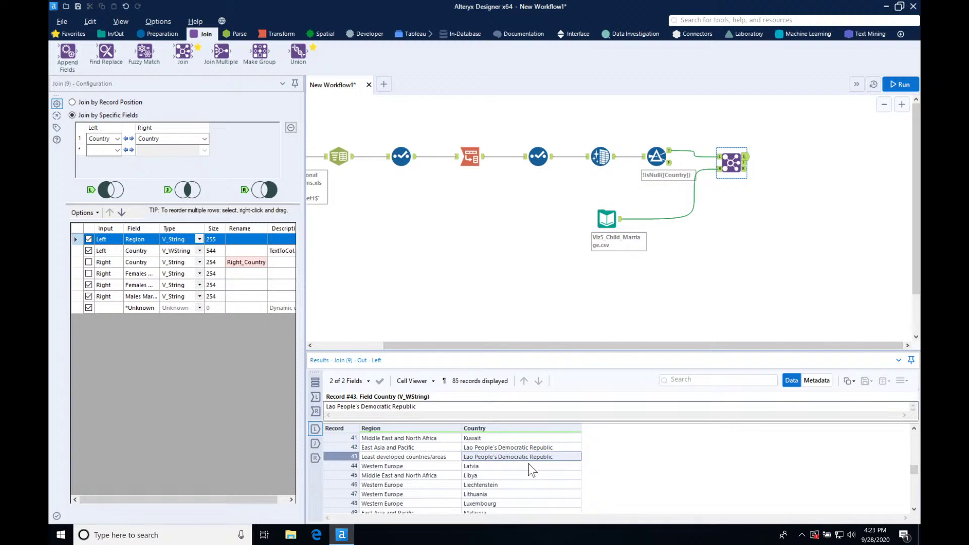
- Switch to the UNICEF regional classifications page and look up every region that lists Afghanistan
key("super+Tab")
key("super+Tab")
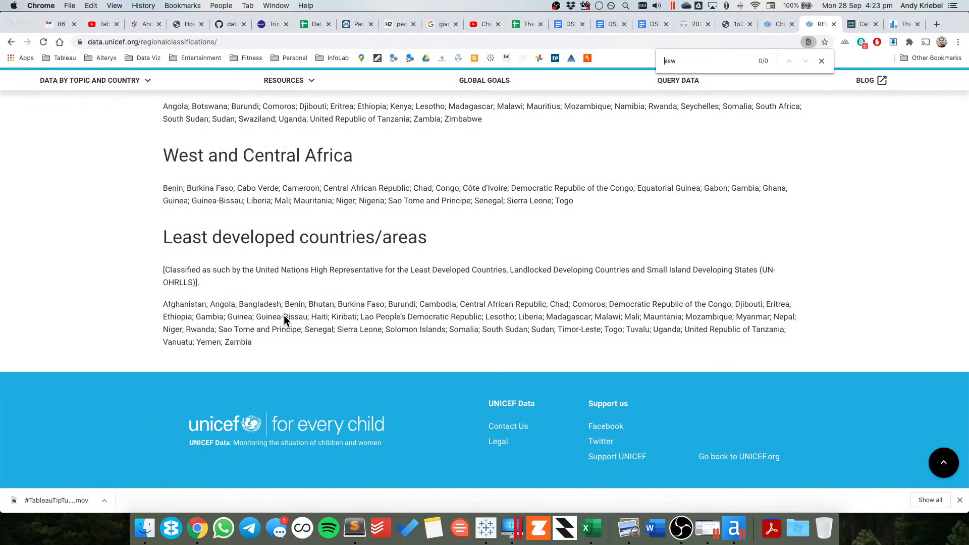
double_click(184, 303)
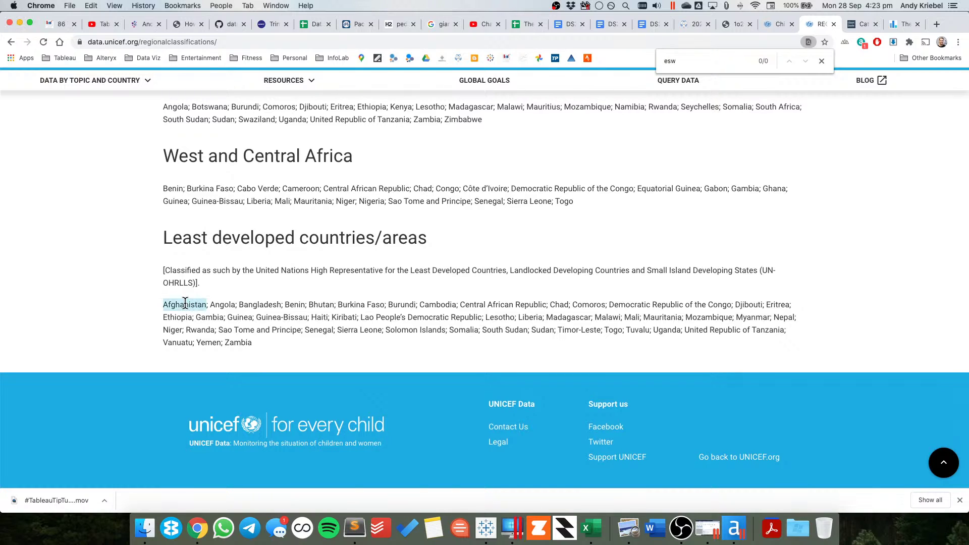
key("cmd+c")
key("cmd+f")
key("cmd+v")
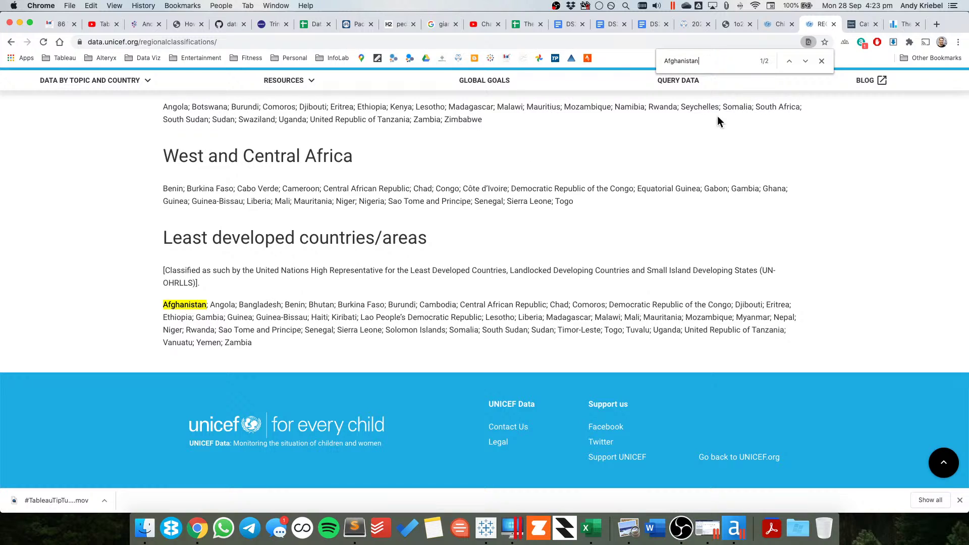
left_click(806, 61)
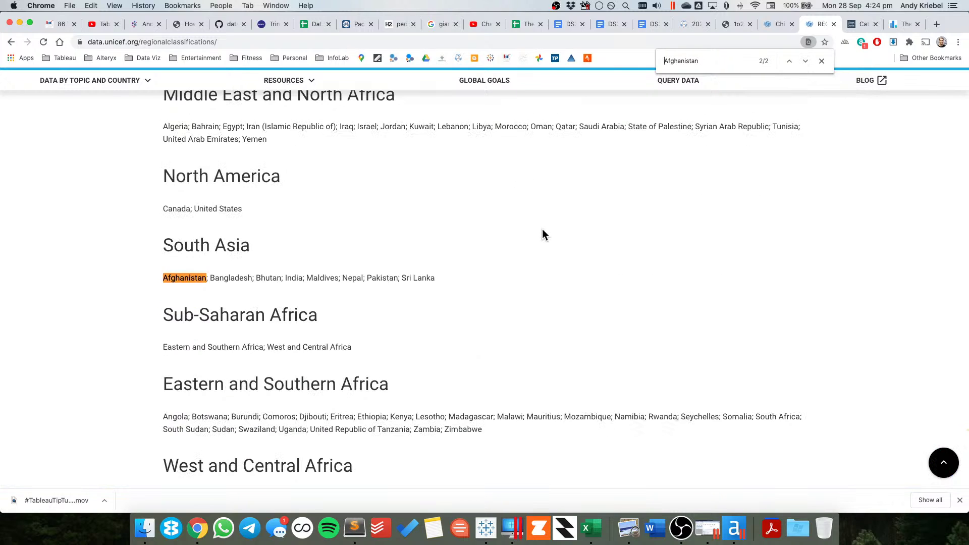
- Switch to Excel and open the recent workbook Unicef Regional Classifications
key("cmd+Tab")
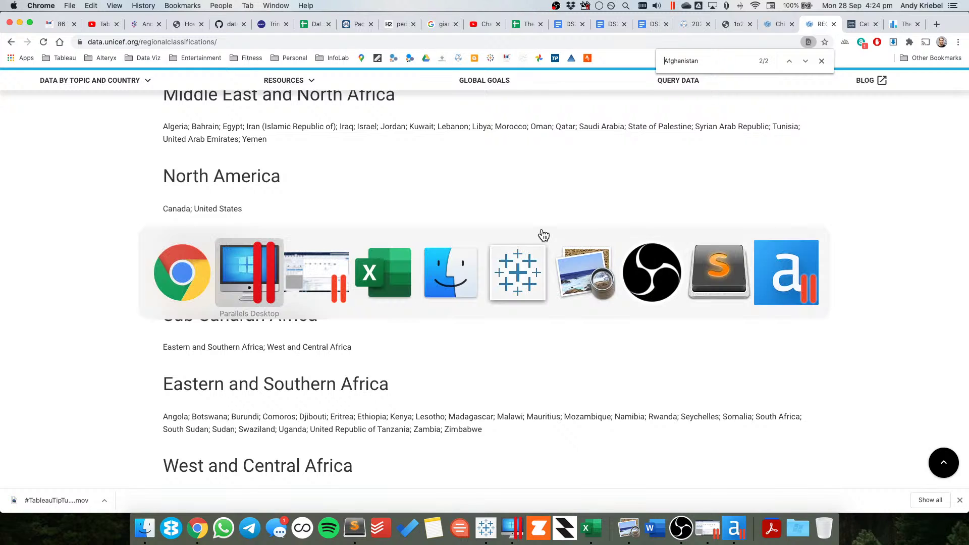
key("super+Tab")
key("super+Tab")
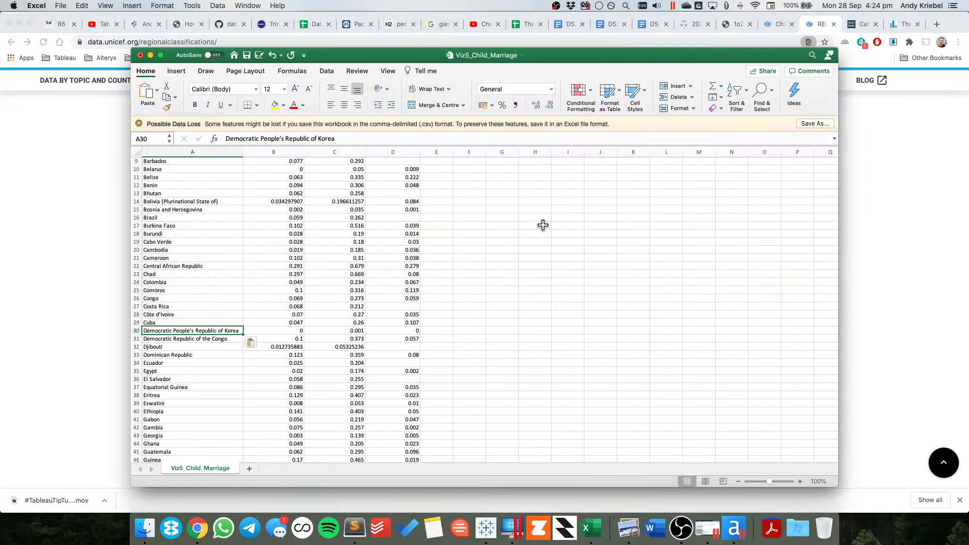
left_click(66, 7)
mouse_move(98, 46)
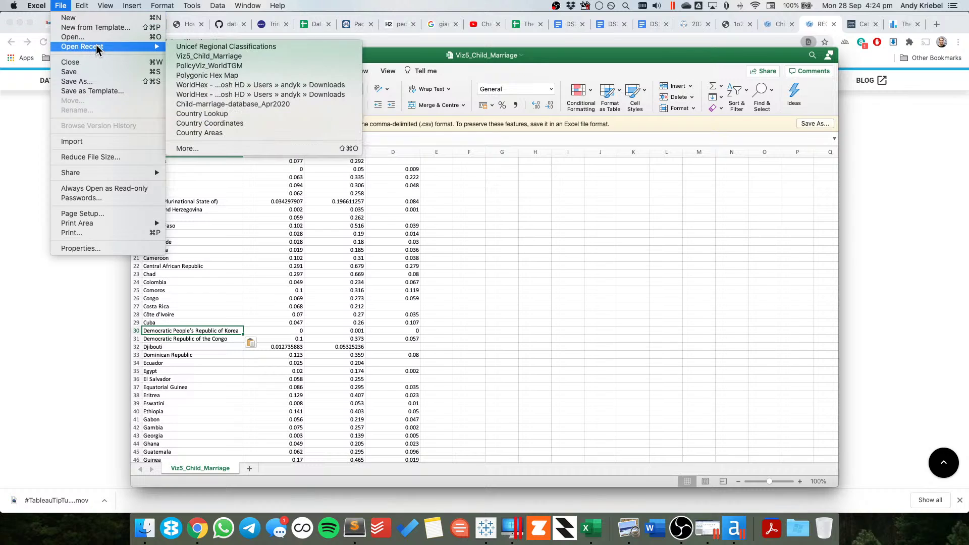
left_click(210, 47)
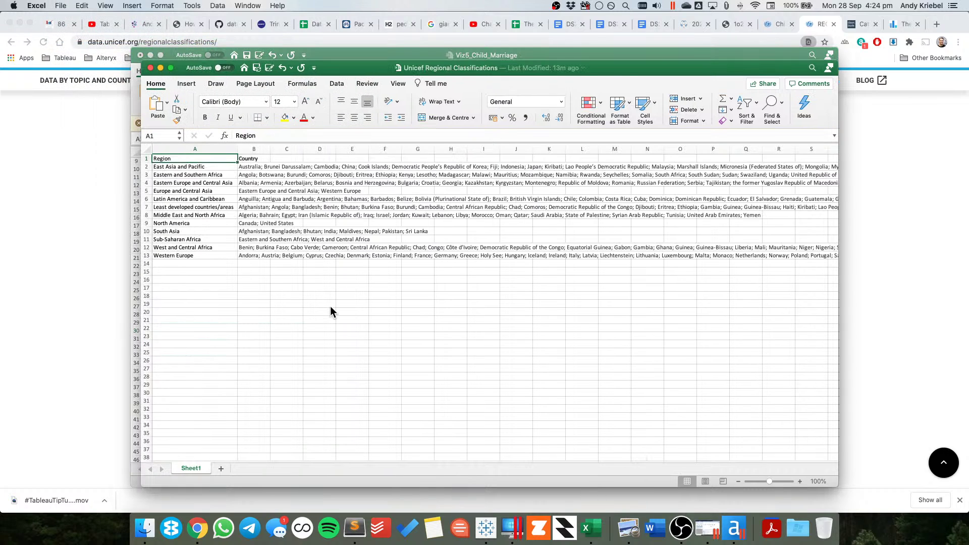
- Delete row 7, Least developed countries/areas, from the Unicef Regional Classifications sheet and save the workbook
left_click(147, 207)
right_click(147, 207)
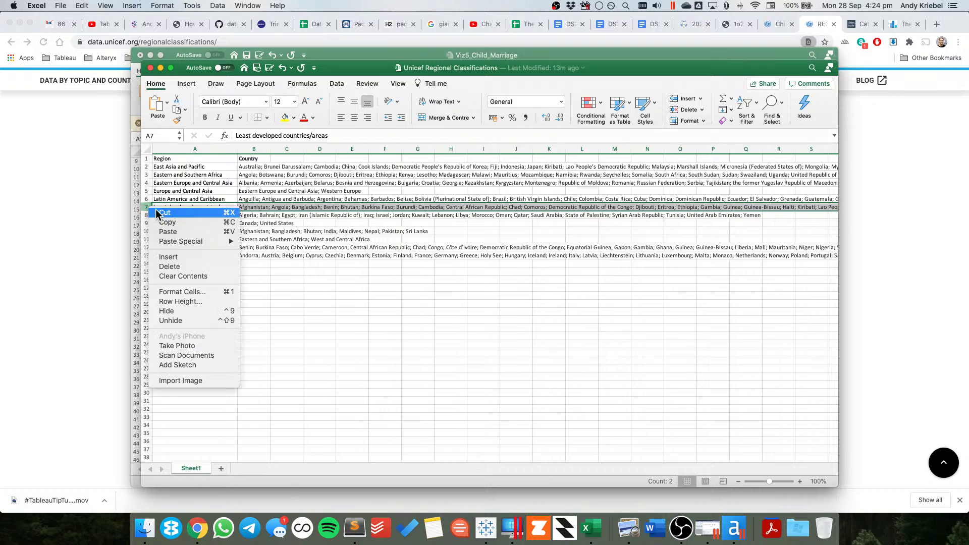
left_click(203, 263)
left_click(192, 160)
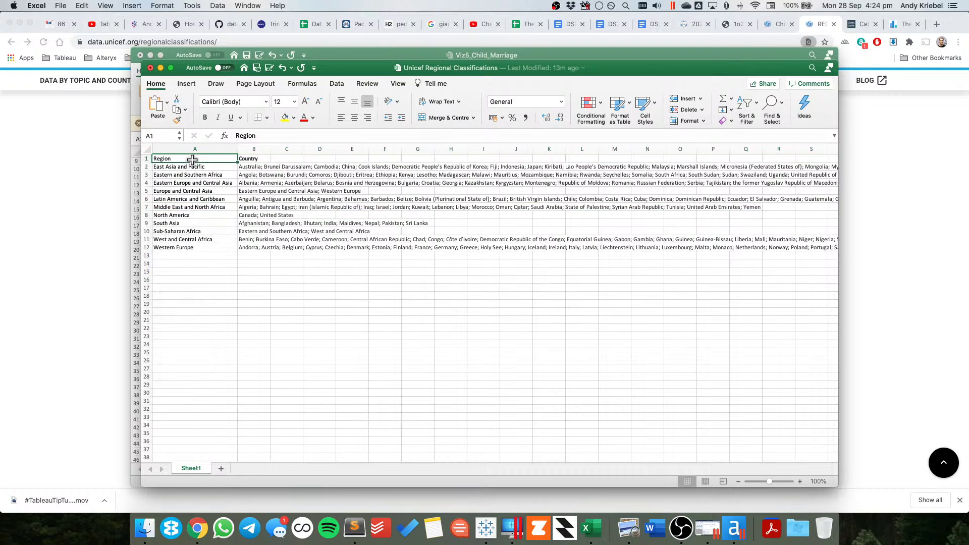
key("super+s")
- Switch back to Alteryx and rerun the workflow with the updated region lookup
key("super+Tab")
key("super+Tab")
key("super+Tab")
key("super+Tab")
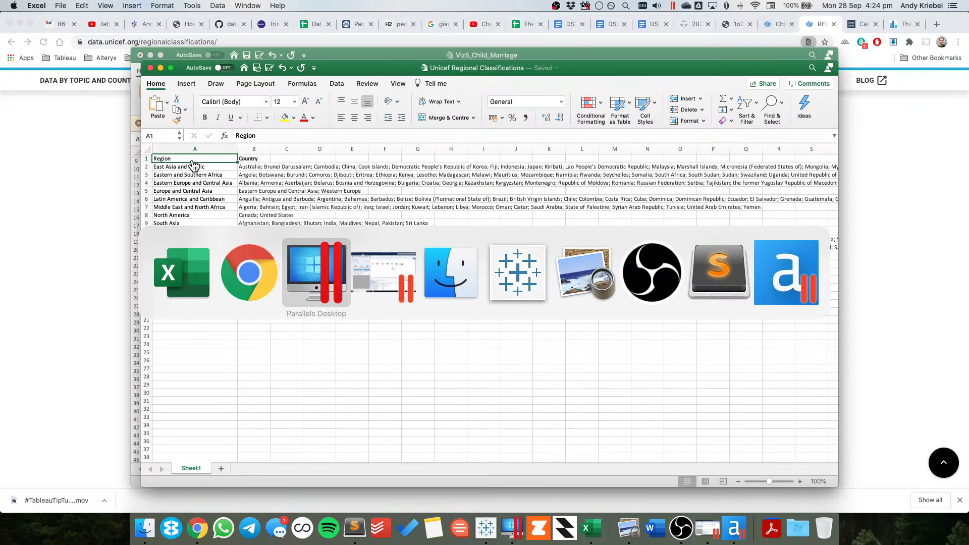
key("super+shift+Tab")
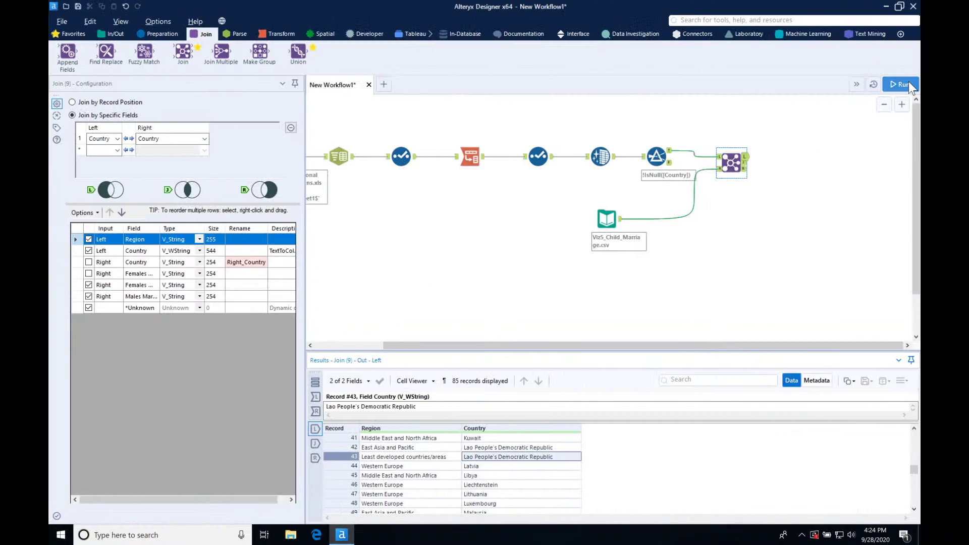
left_click(903, 85)
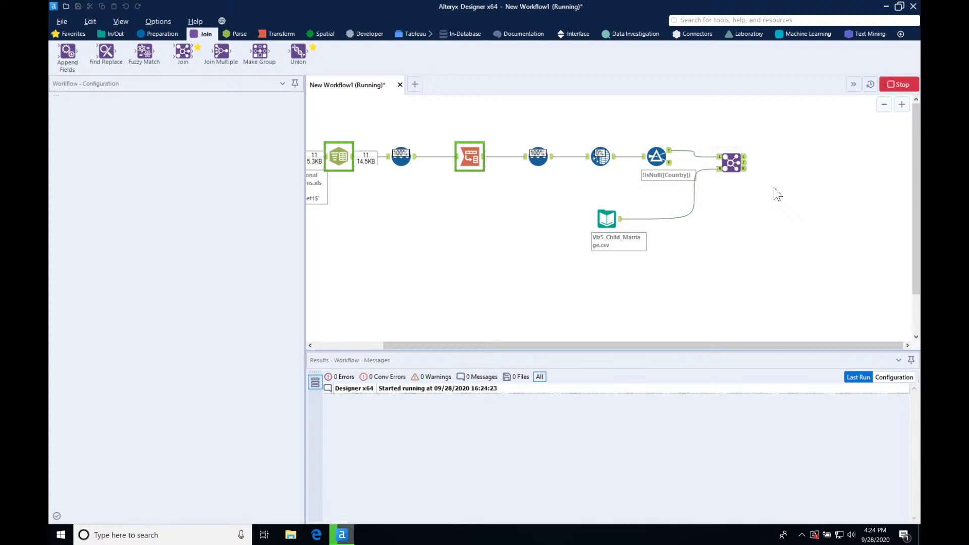
- Check the Join tool's left-only records, then its right-only records for countries that still lack a match
left_click(744, 157)
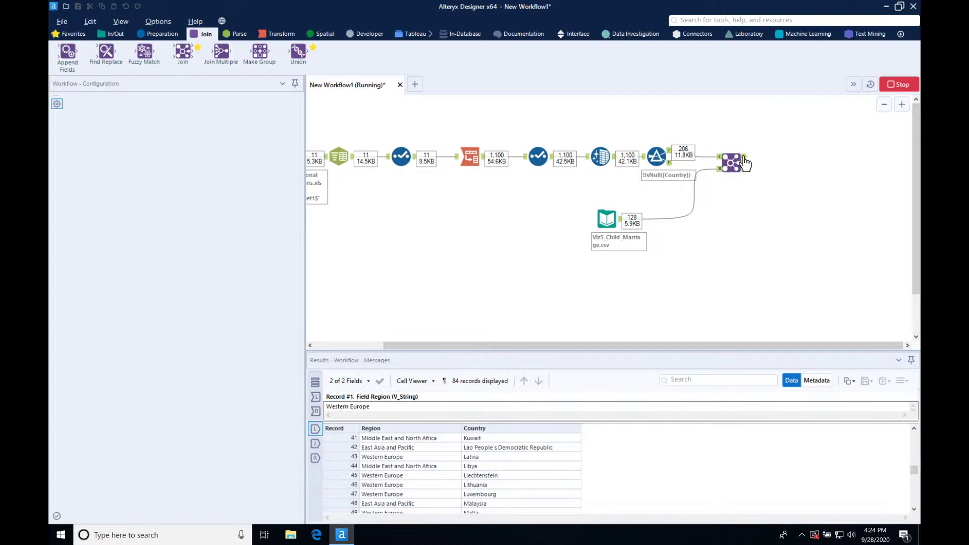
left_click(744, 157)
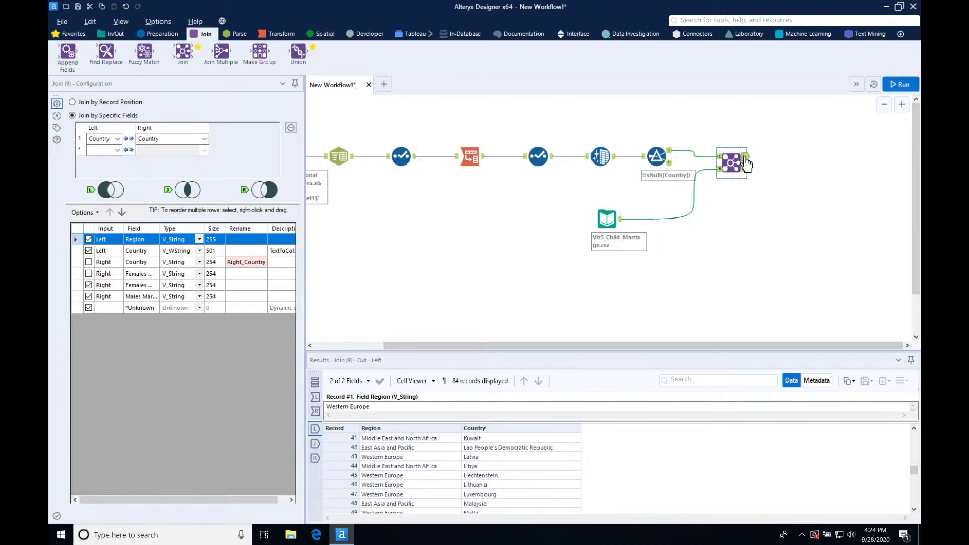
left_click(745, 170)
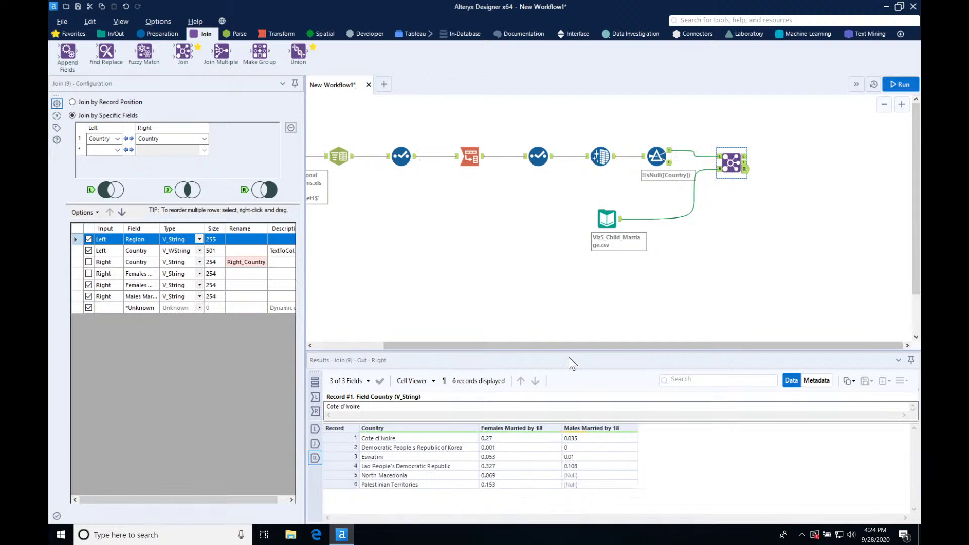
left_click(416, 439)
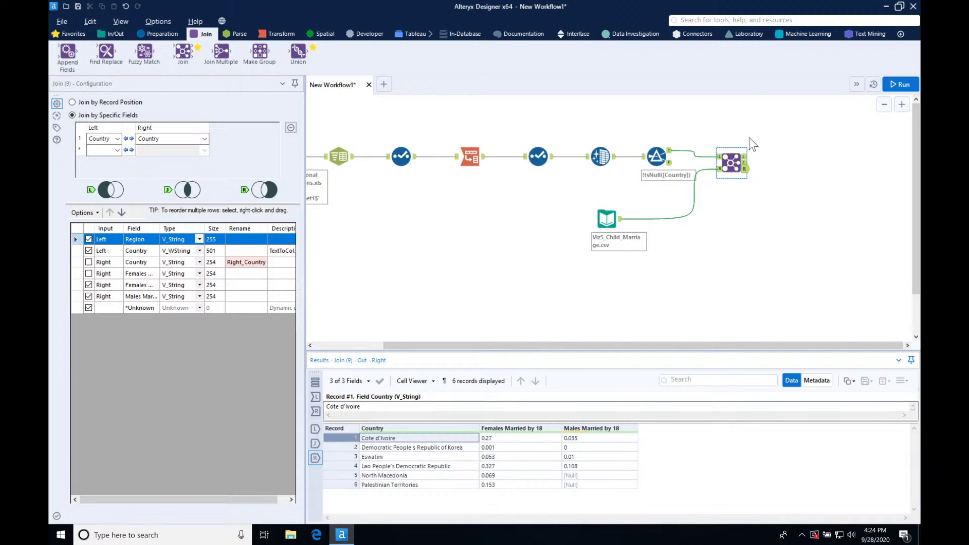
- Save the Viz5_Child_Marriage file in Excel, and rerun the workflow back in Alteryx
key("super+Tab")
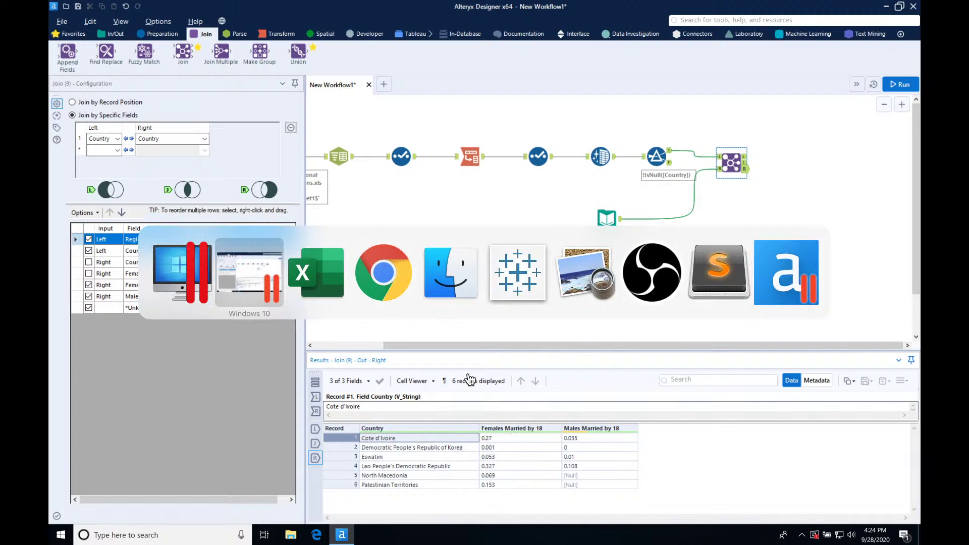
key("super+Tab")
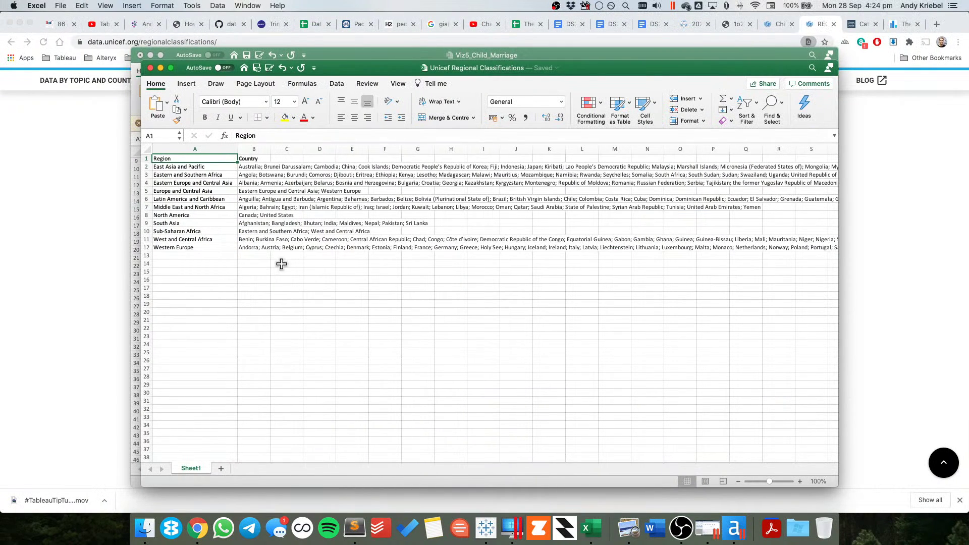
left_click(352, 55)
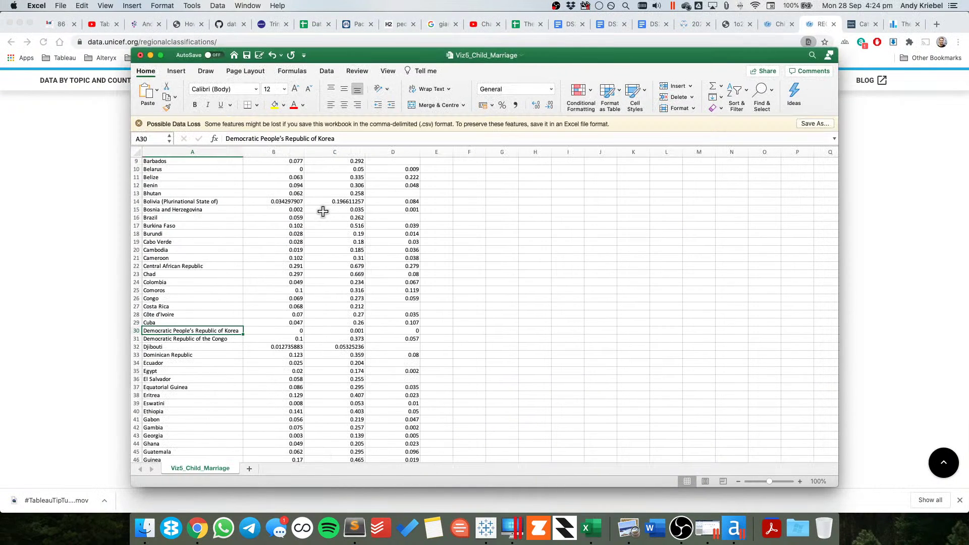
key("super+Tab")
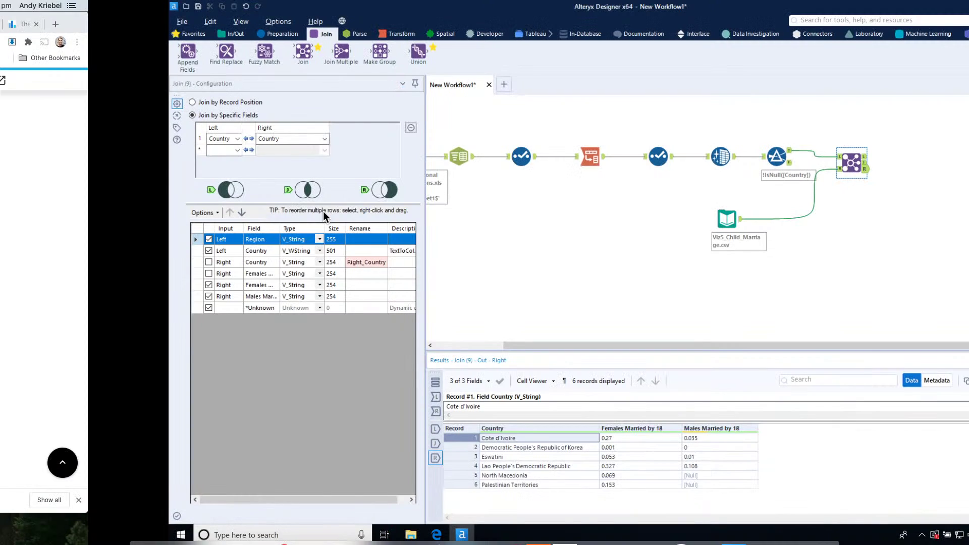
left_click(917, 85)
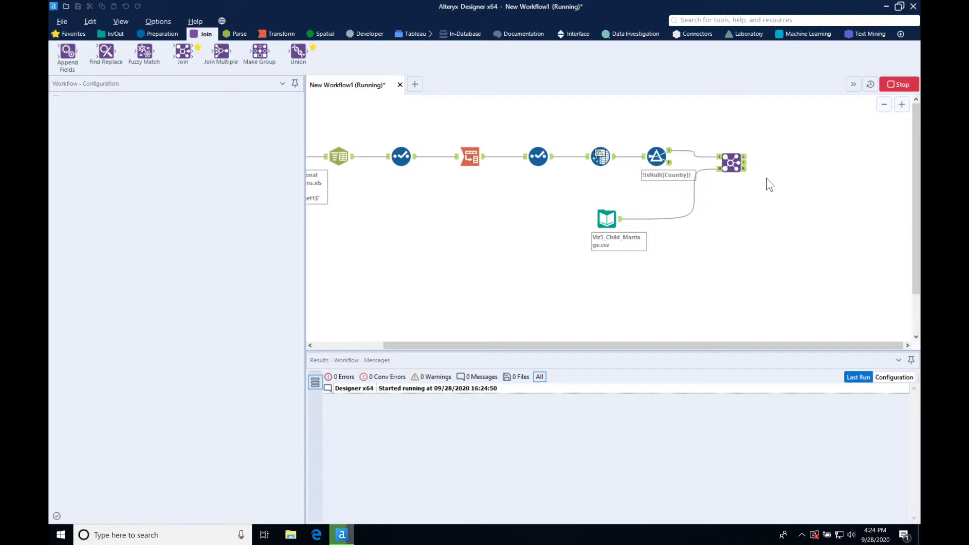
- Inspect the Join tool's right-only records for country names with wrongly encoded characters
left_click(744, 163)
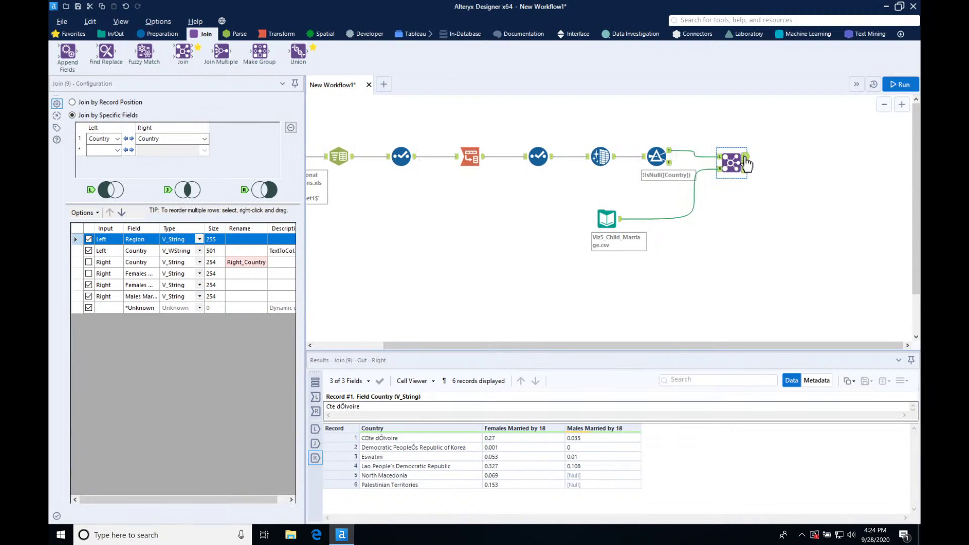
left_click(745, 157)
left_click(386, 438)
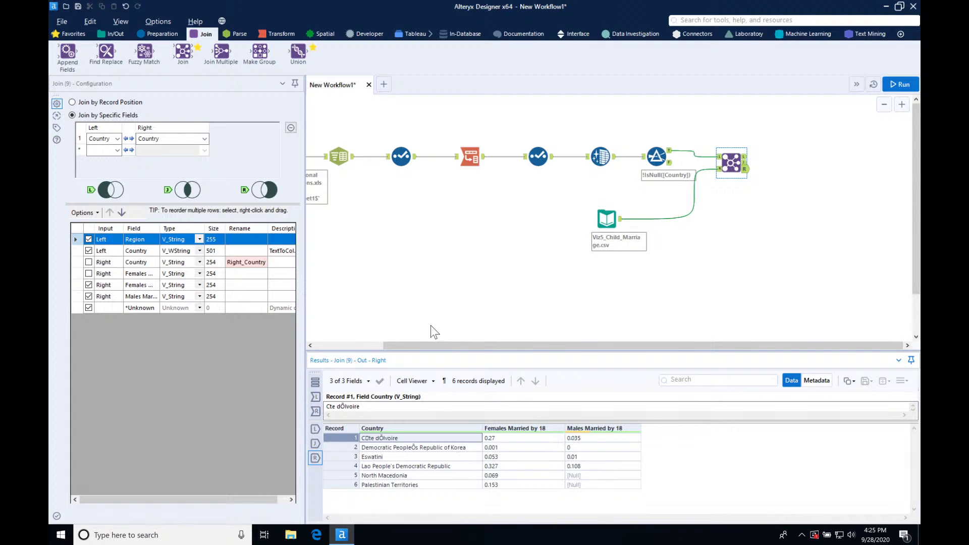
- Switch to Excel and change the country name in cell A28 of Viz5_Child_Marriage to Cote d'Ivoire with plain characters
key("super+Tab")
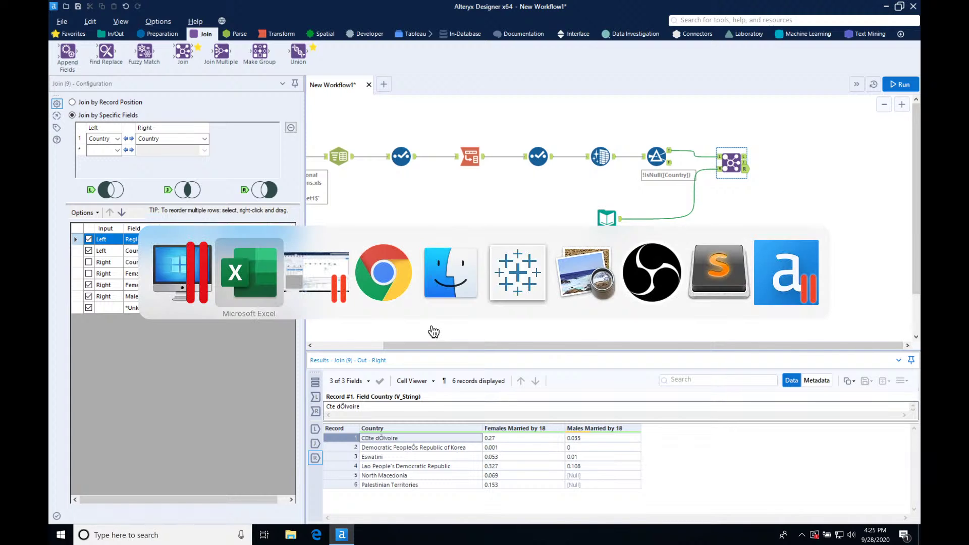
left_click(252, 292)
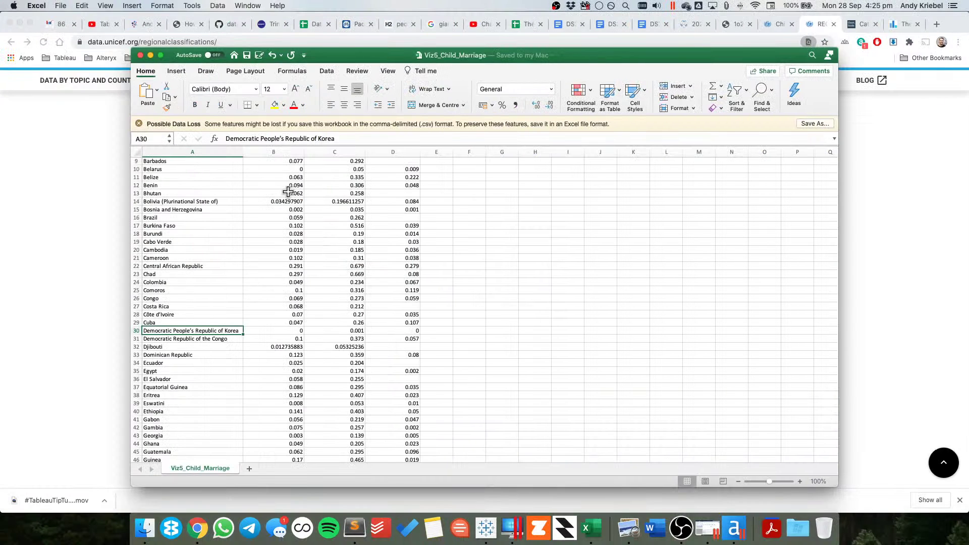
left_click(61, 6)
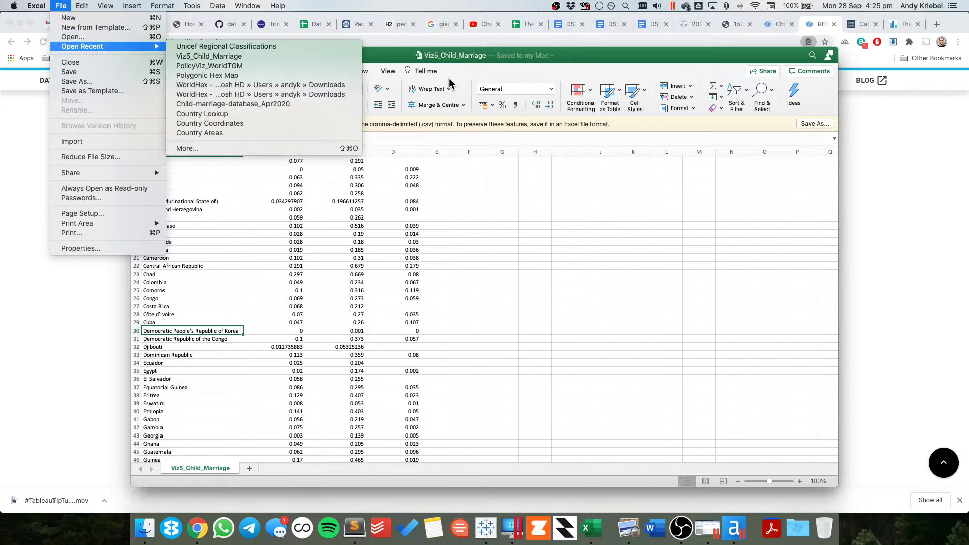
left_click(279, 247)
left_click(179, 315)
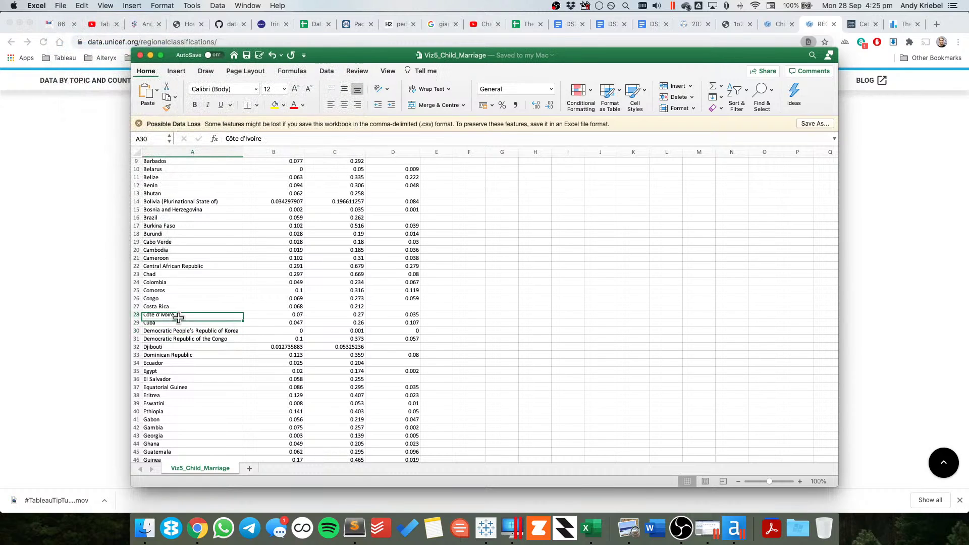
left_click_drag(237, 138, 231, 139)
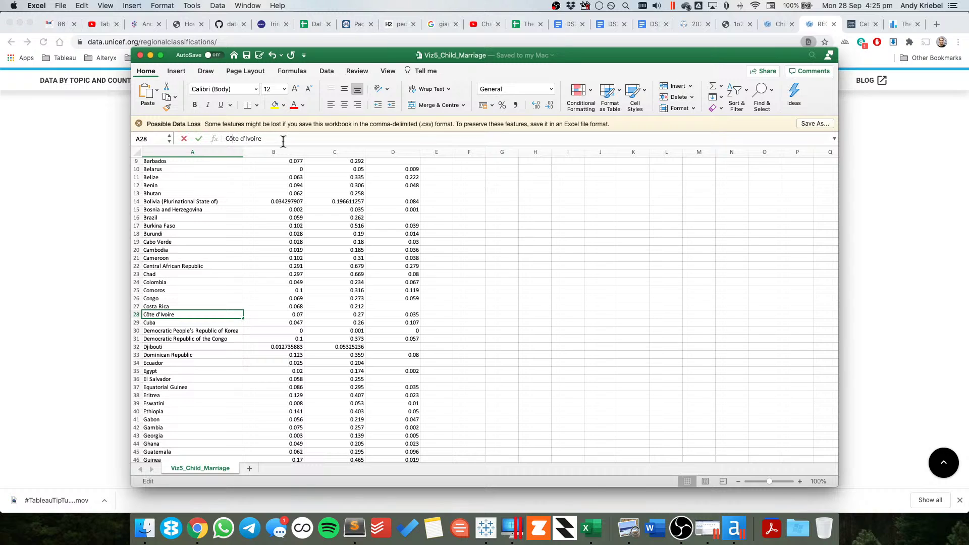
type("o")
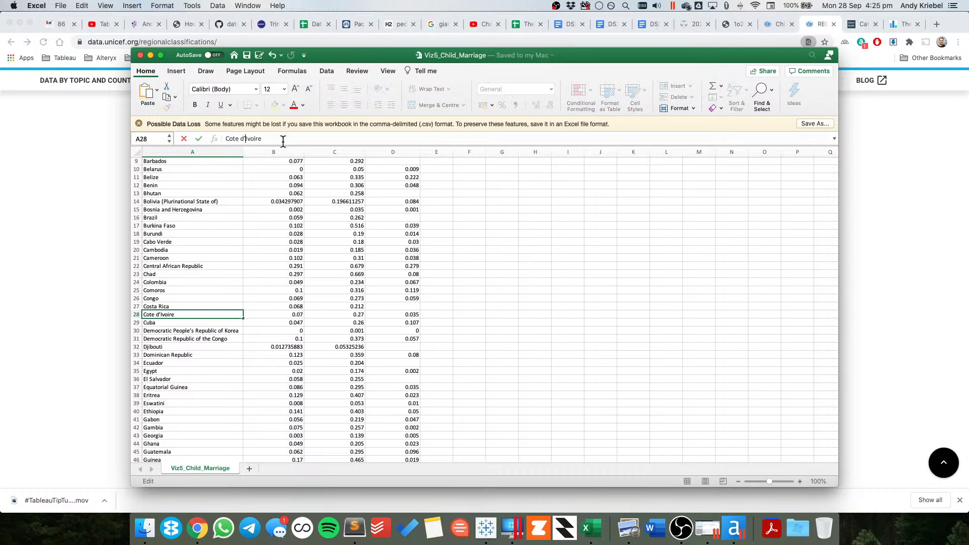
key("ctrl+Right")
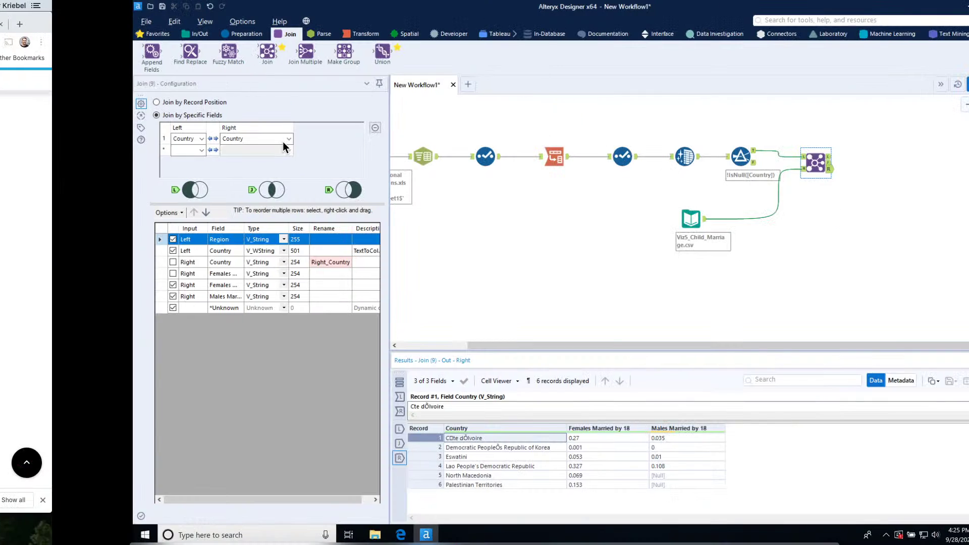
key("ctrl+Left")
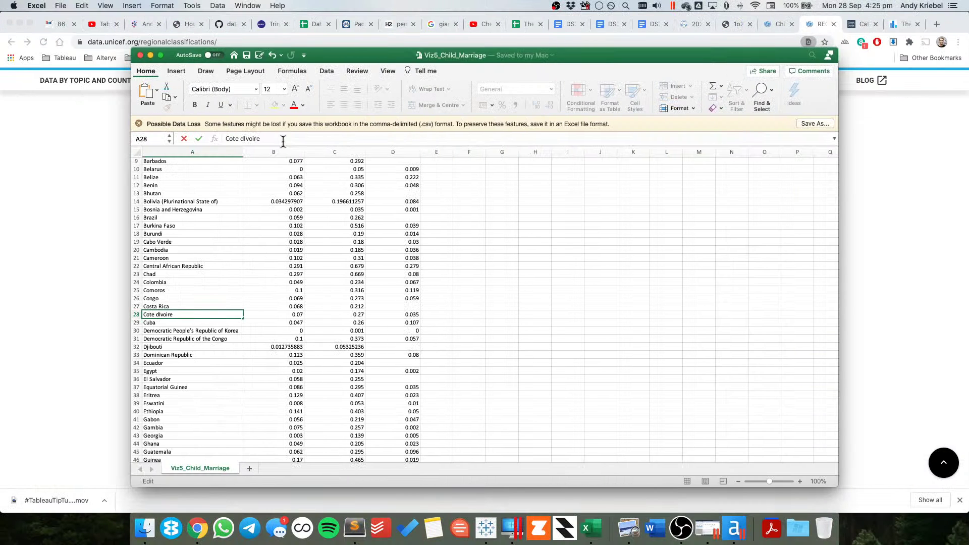
type("'")
key("Return")
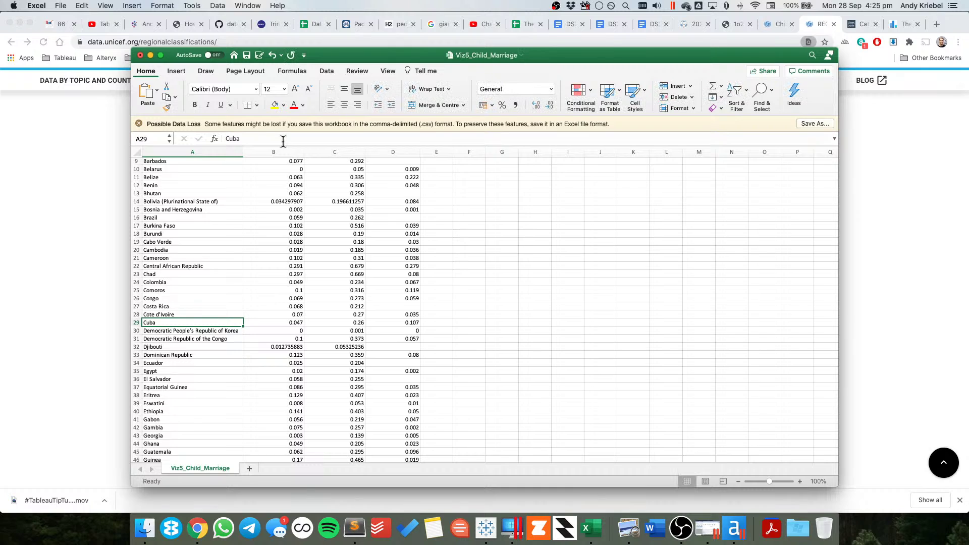
- Replace the apostrophe in cell A30, Democratic People's Republic of Korea, with a straight one
key("Down")
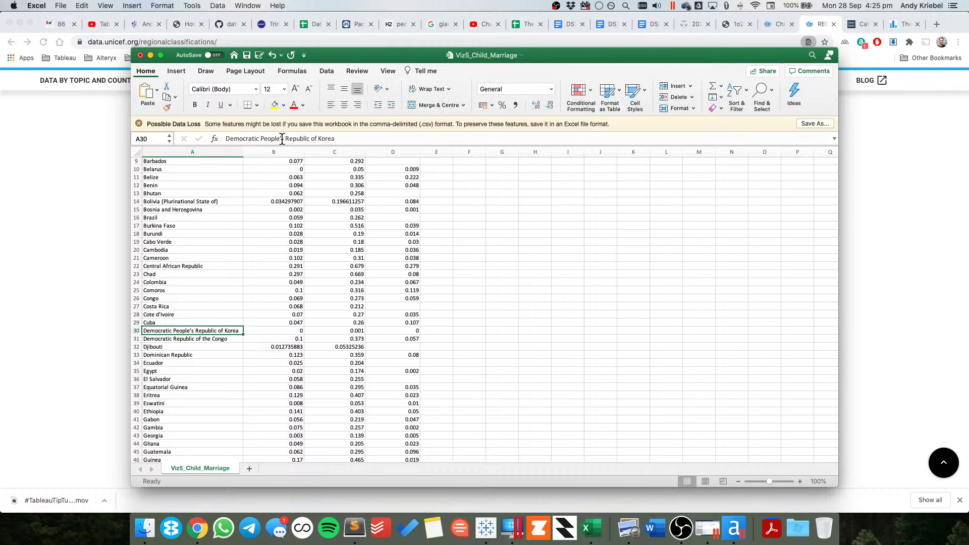
left_click(306, 138)
key("Return")
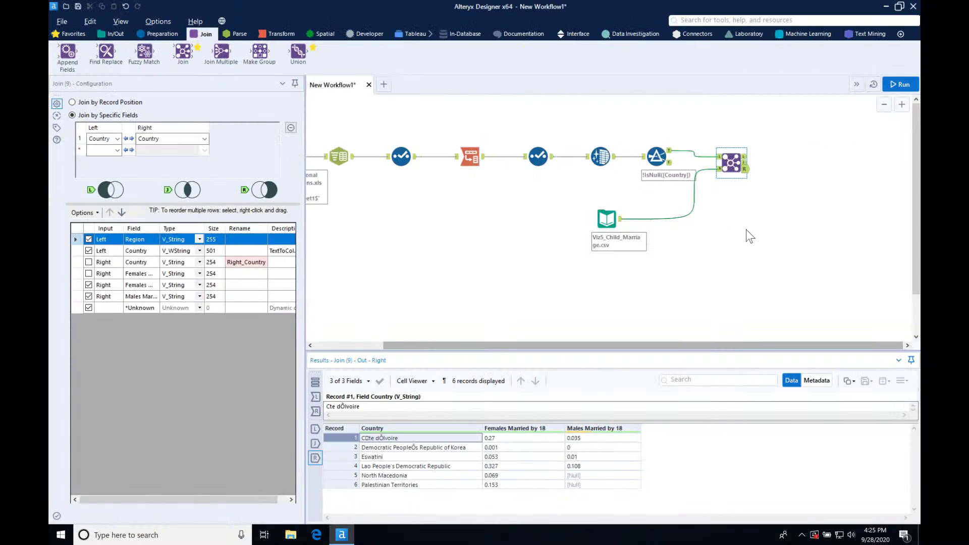
- Switch to Alteryx and check the Join tool's right-only records for the remaining country names to fix
left_click(745, 169)
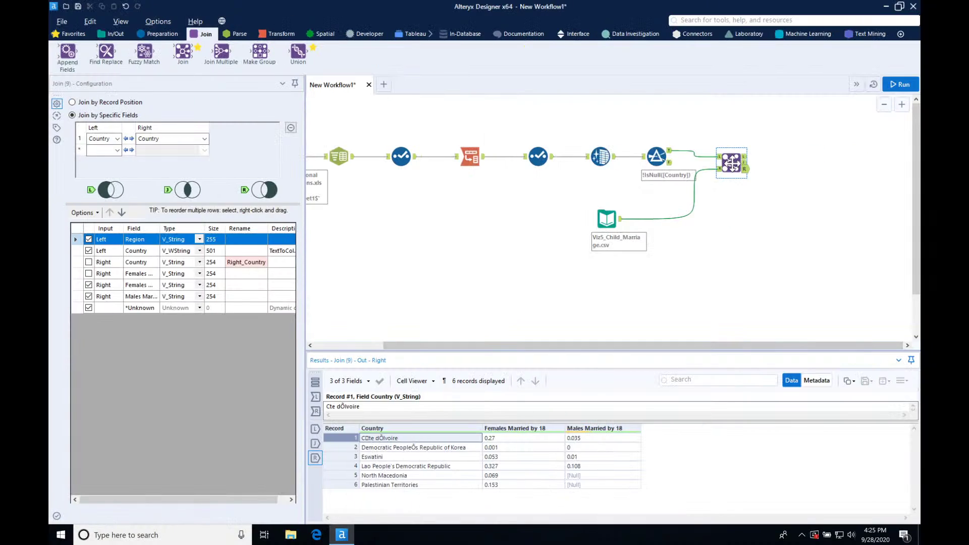
key("ctrl+r")
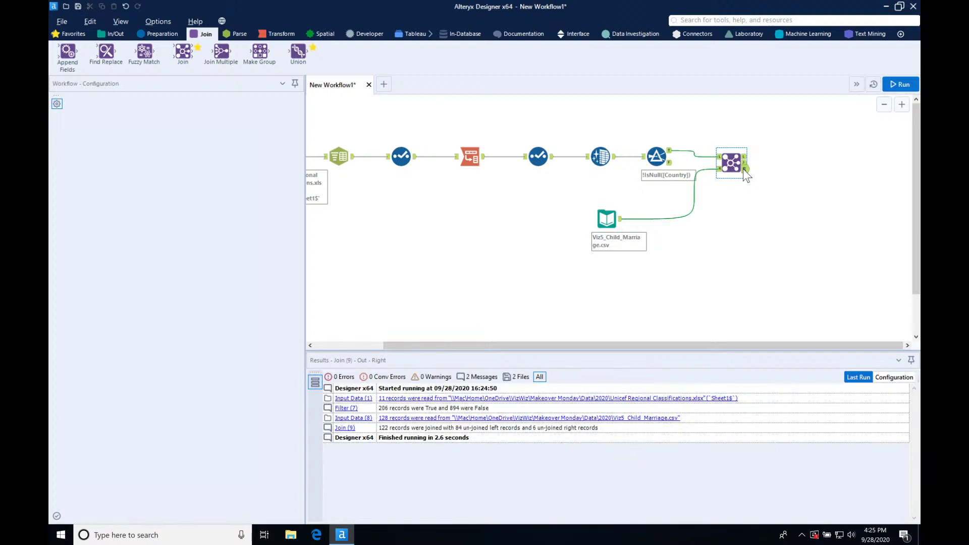
left_click(744, 169)
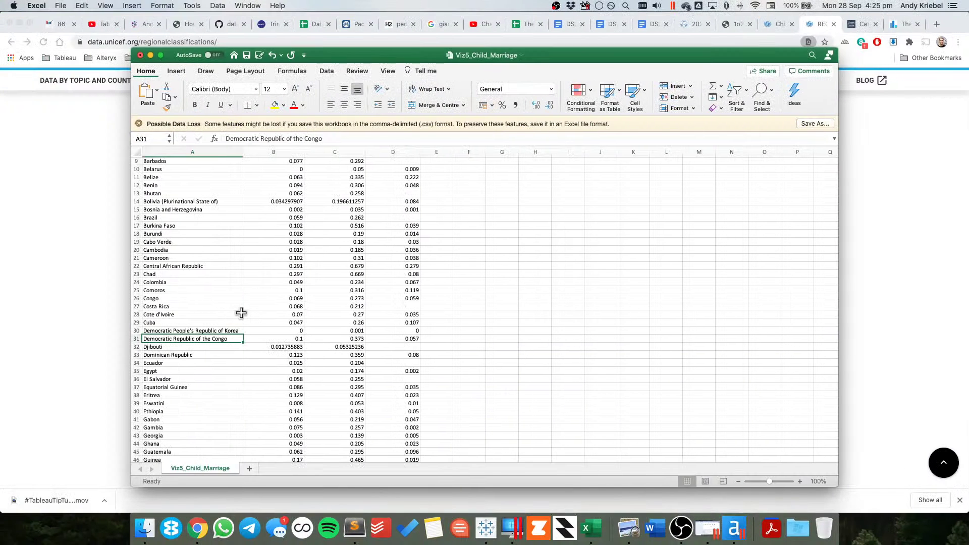
- Back in Excel, replace the apostrophe in cell A61, Lao People's Democratic Republic, with a straight one
scroll(257, 335, "down", 10)
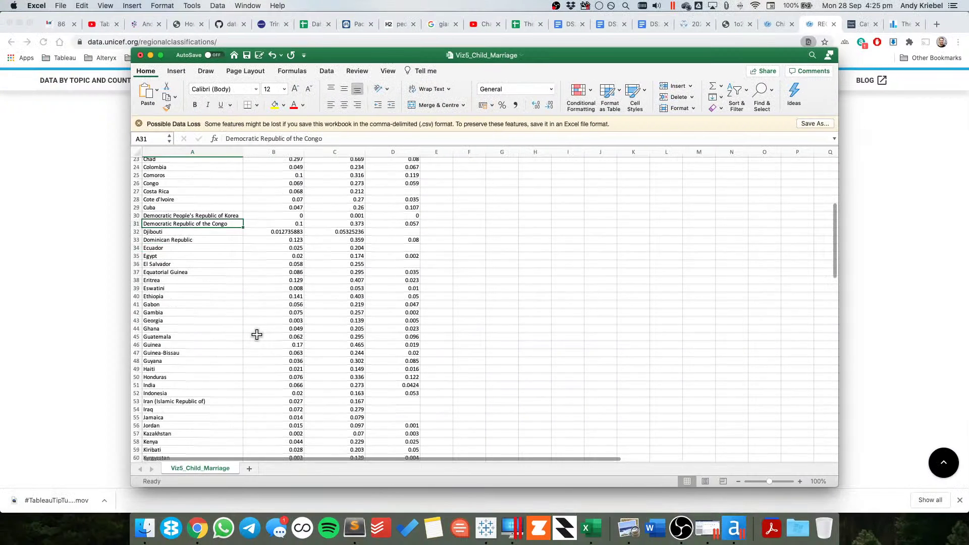
left_click(197, 252)
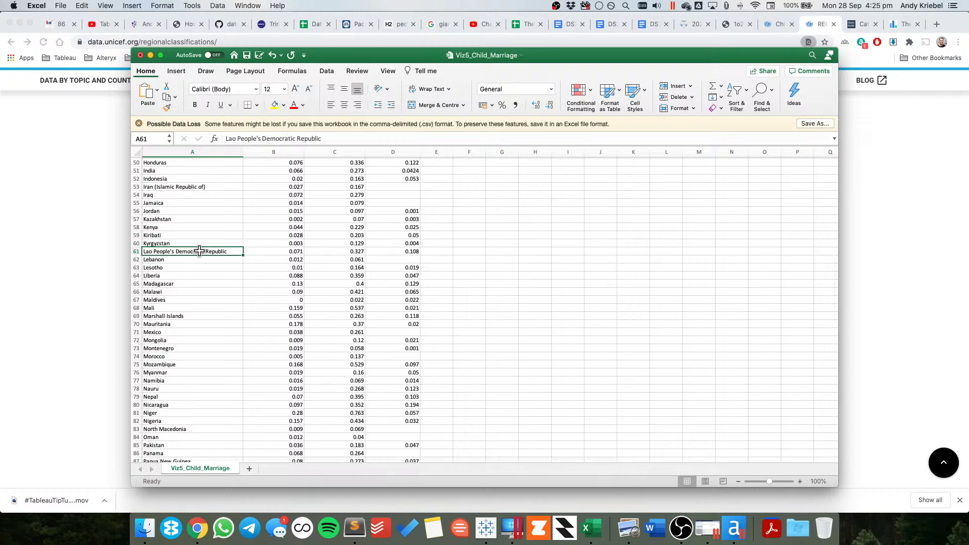
left_click(258, 139)
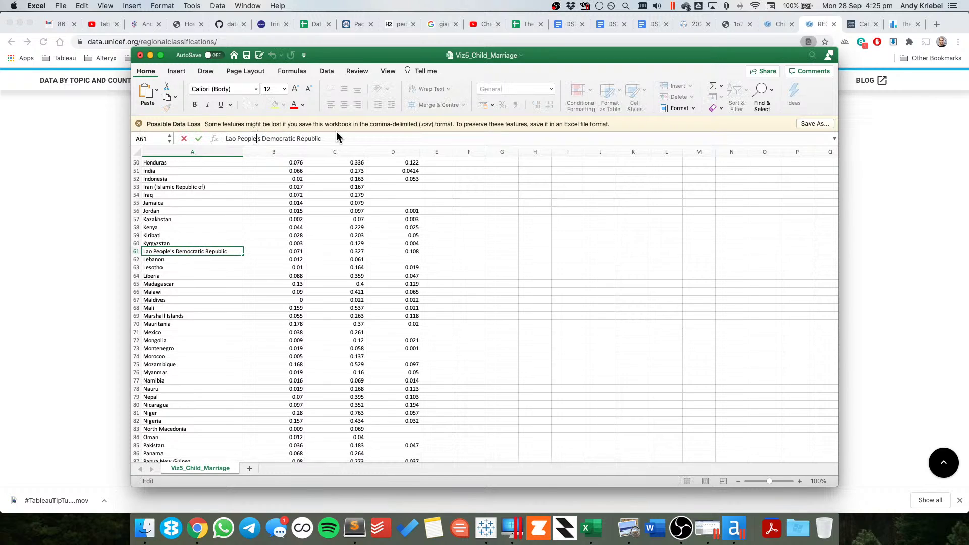
key("Return")
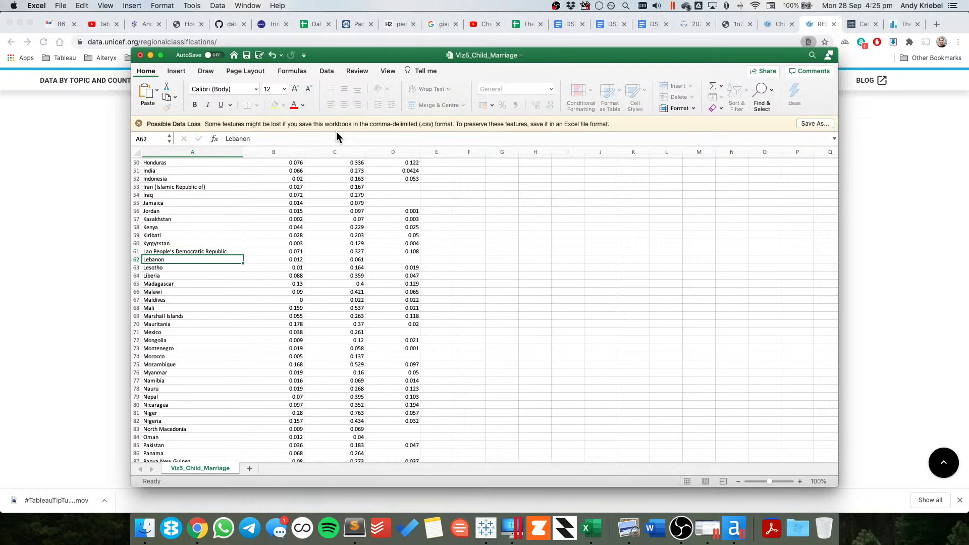
- Look up North Macedonia and Palestinian Territories in the Country column and review how both names are written
left_click(197, 398)
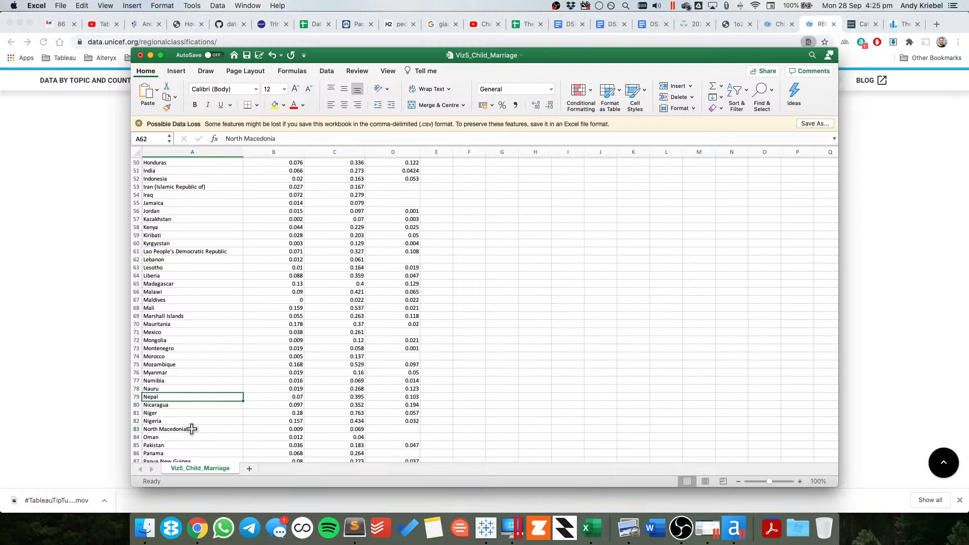
left_click(193, 429)
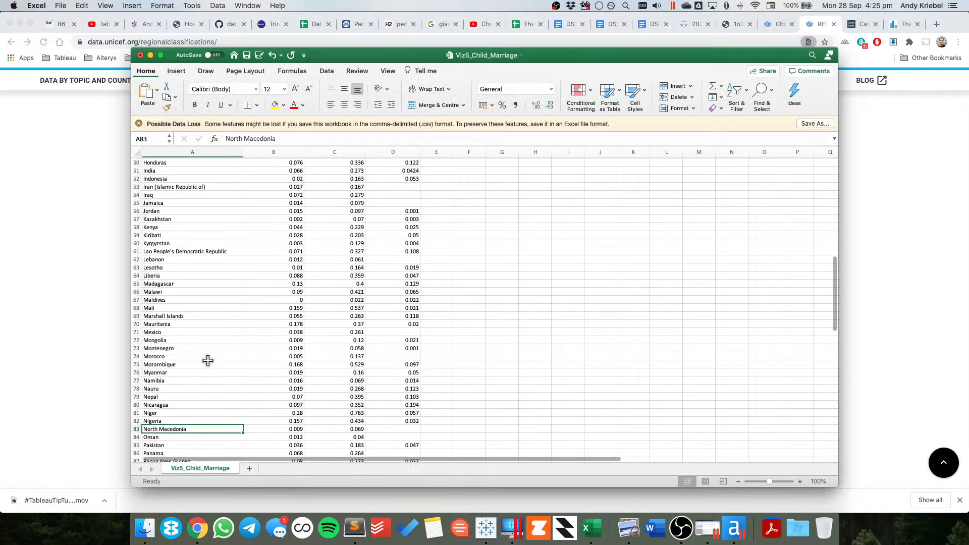
scroll(208, 360, "down", 5)
scroll(208, 360, "down", 1)
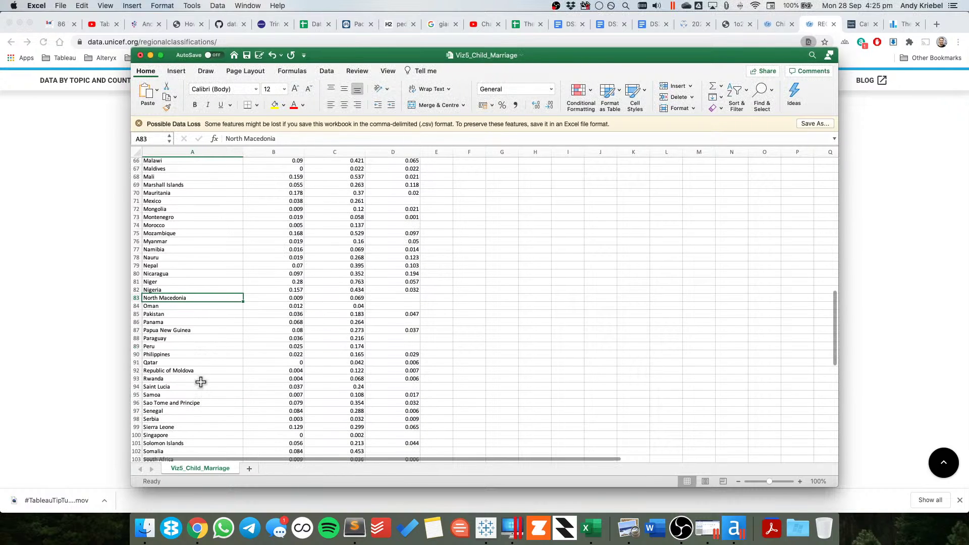
scroll(240, 413, "down", 8)
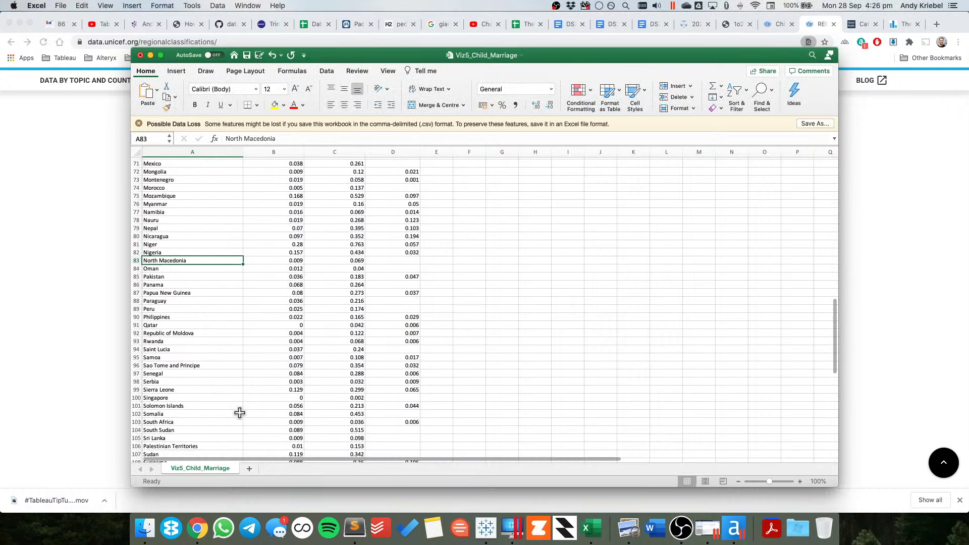
scroll(239, 413, "down", 1)
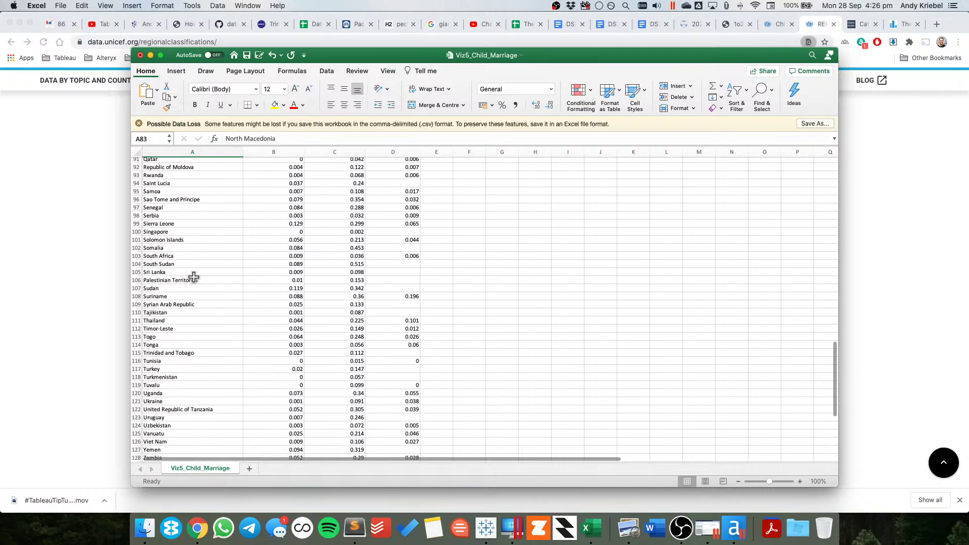
left_click(195, 279)
scroll(256, 393, "down", 2)
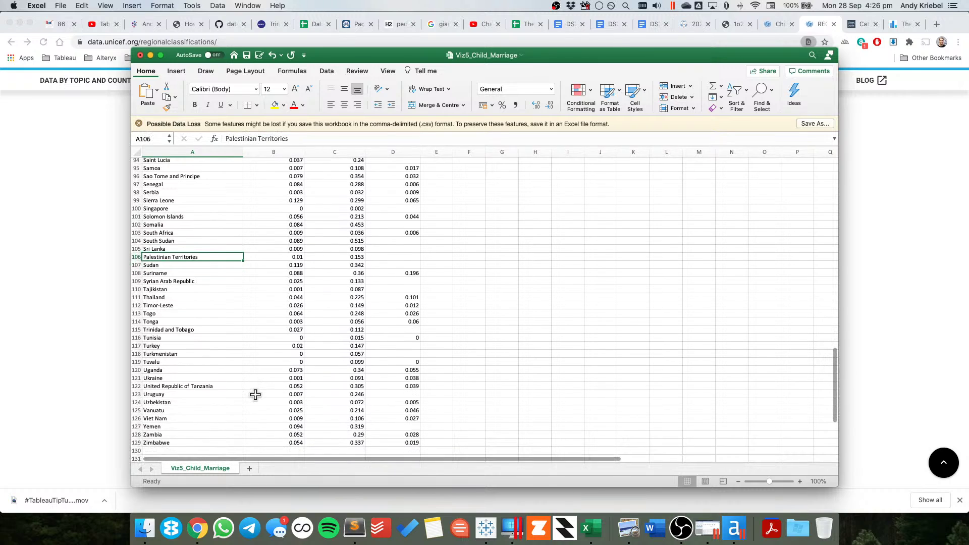
scroll(254, 390, "up", 9)
scroll(254, 389, "up", 20)
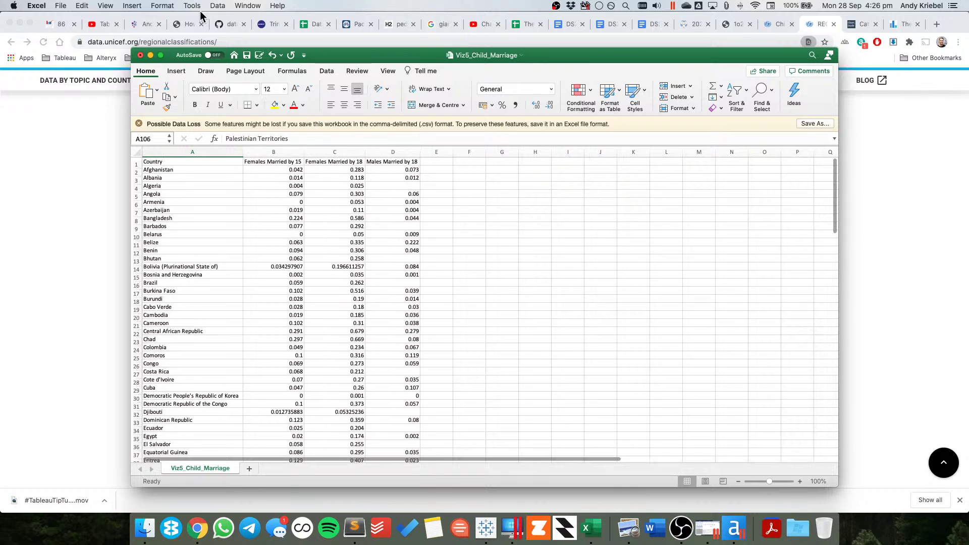
- Switch to the Unicef Regional Classifications workbook and straighten the apostrophe of Democratic People's Republic of Korea in cell B2
left_click(259, 6)
left_click(298, 182)
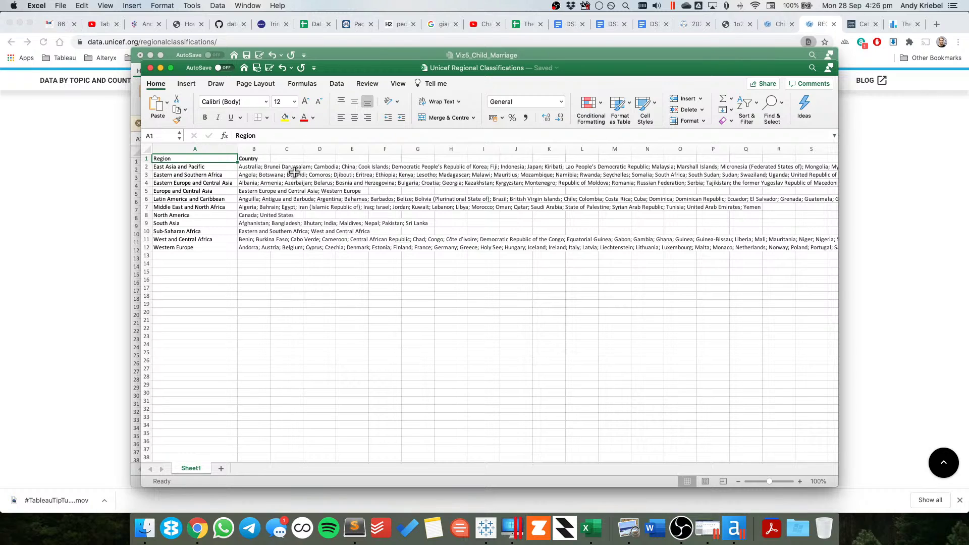
left_click(256, 166)
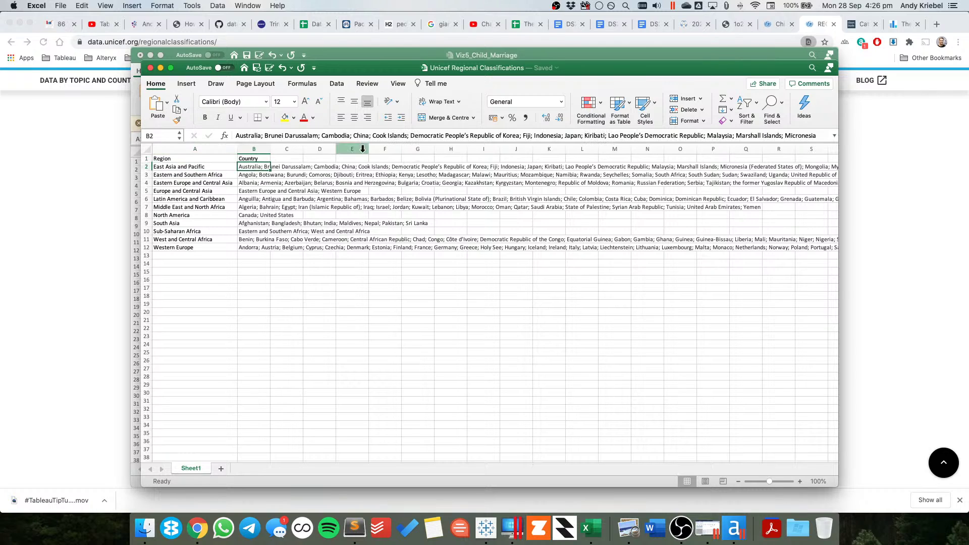
left_click(469, 135)
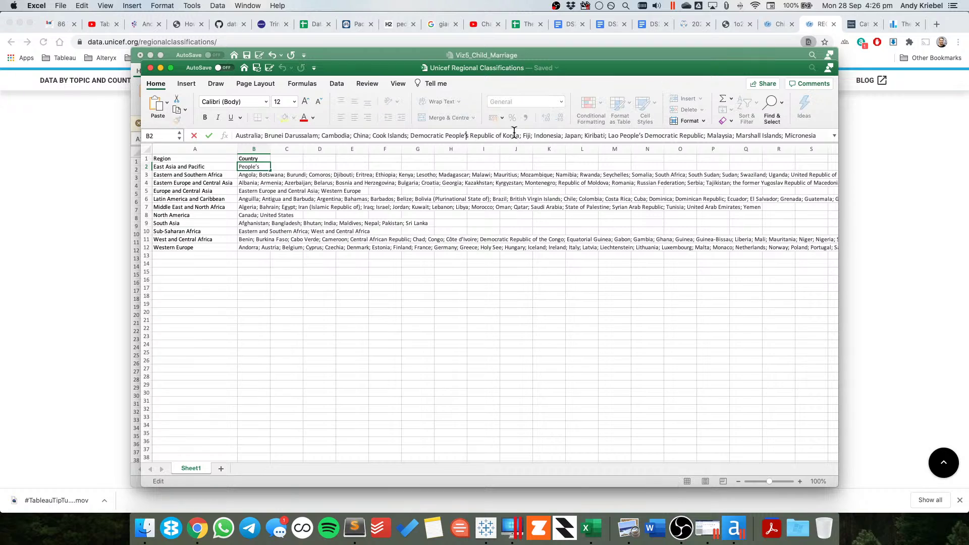
key("Return")
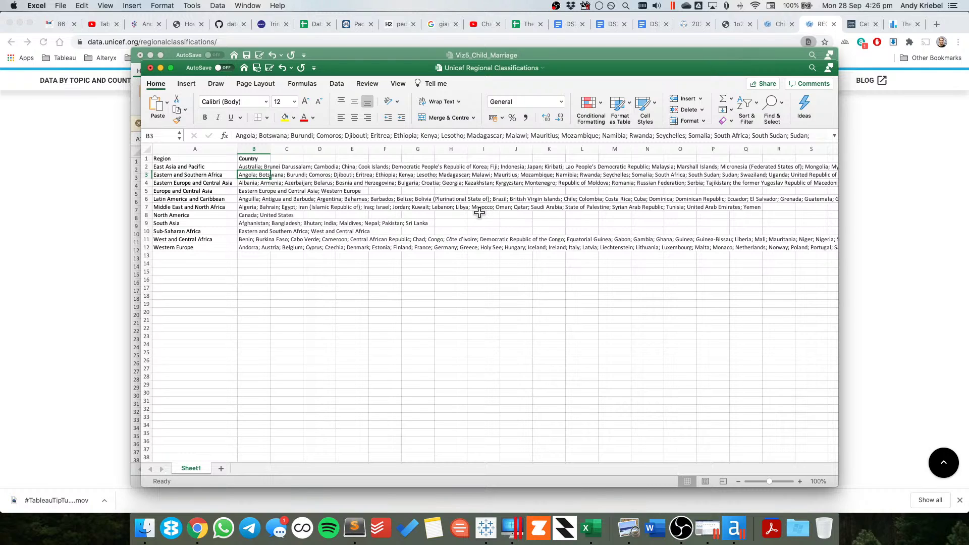
- Search the sheet for "iv" to locate the region row that contains Côte d'Ivoire
key("super+f")
type("iv")
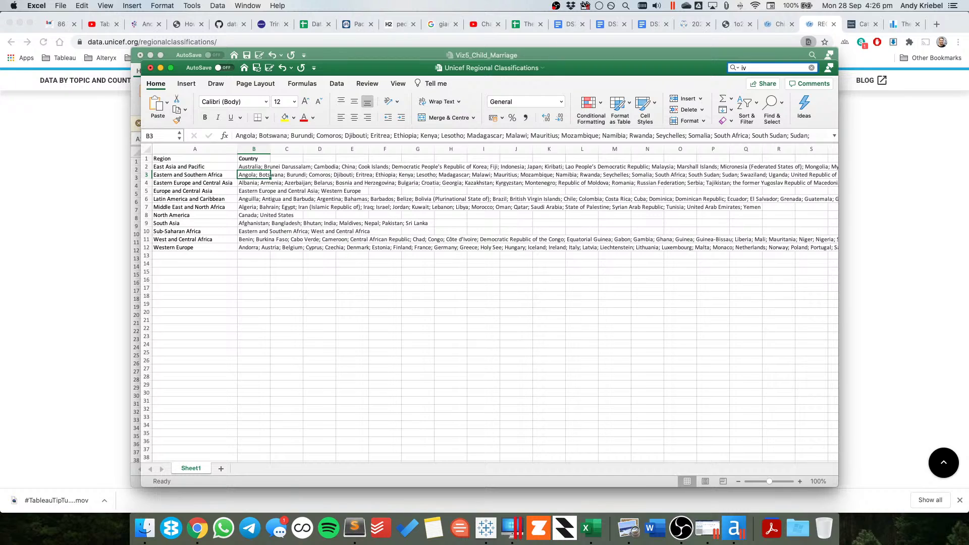
key("Return")
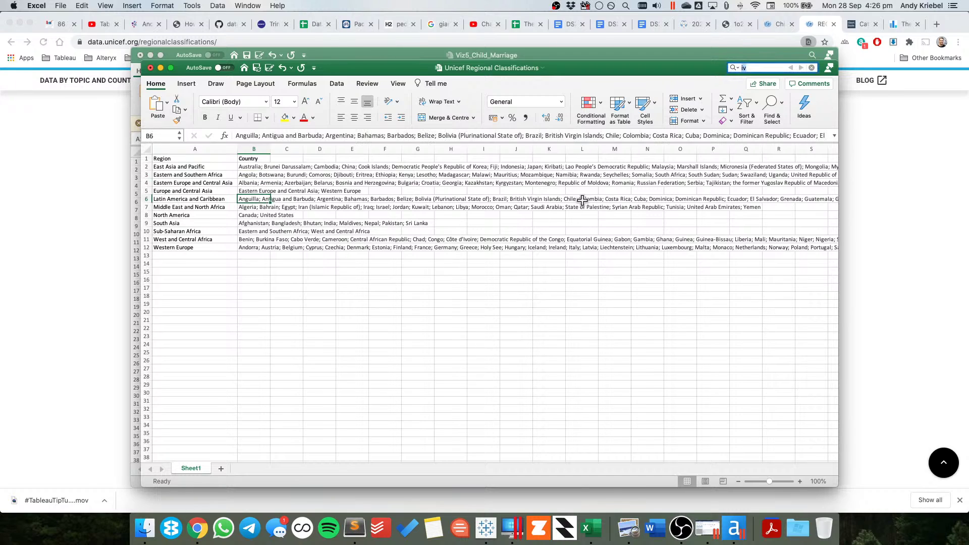
scroll(608, 216, "right", 2)
scroll(608, 216, "right", 5)
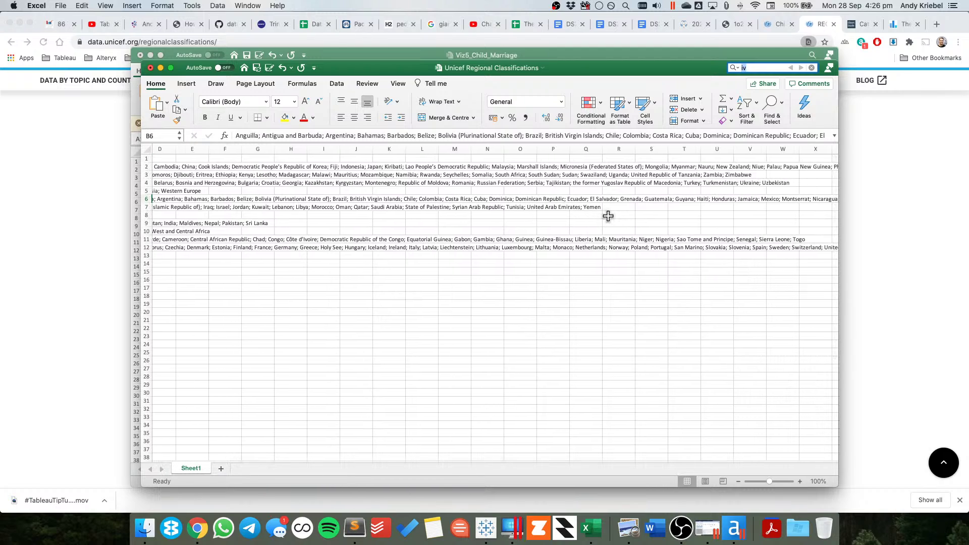
- Switch to Alteryx and look up the region assigned to Côte d'Ivoire in the Join tool's left-only records
key("super+Tab")
key("super+Tab")
key("super+Tab")
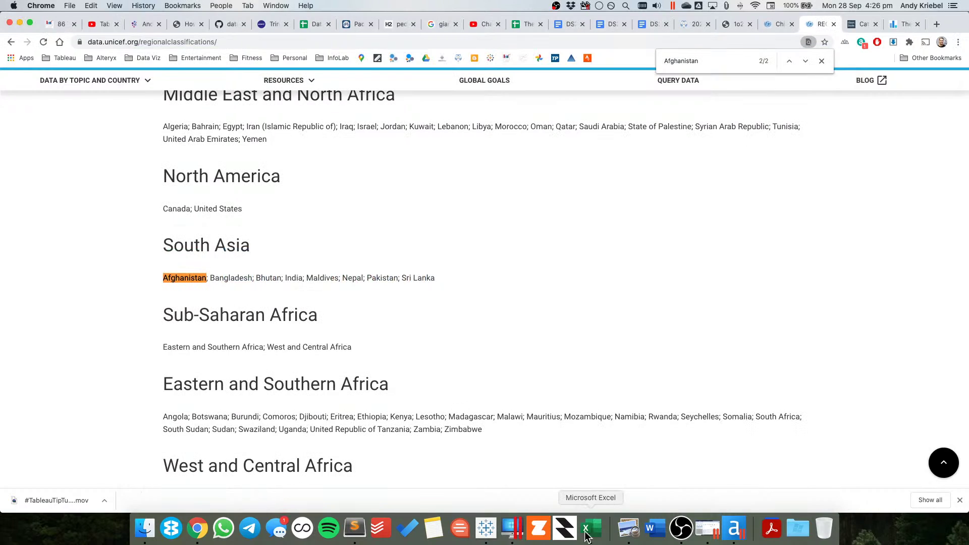
left_click(734, 528)
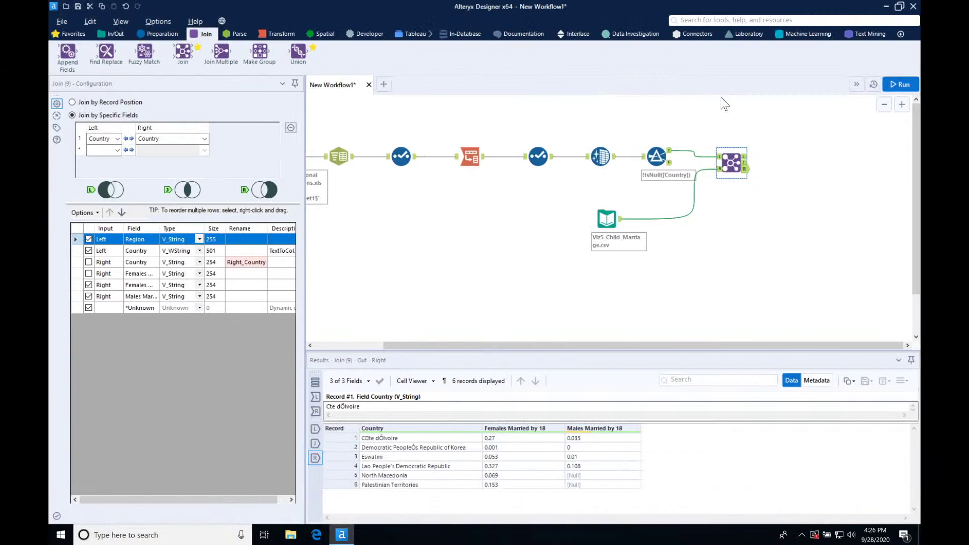
left_click(745, 157)
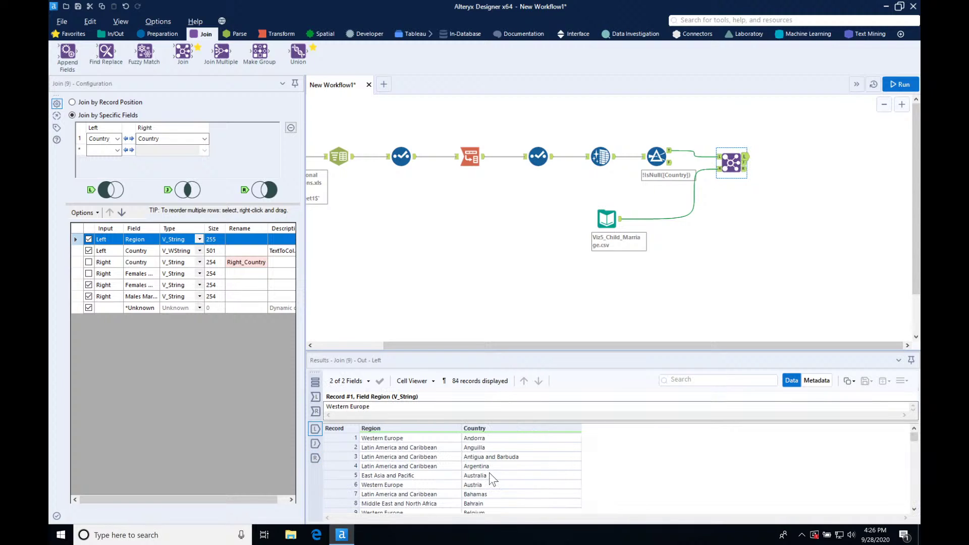
scroll(490, 471, "down", 6)
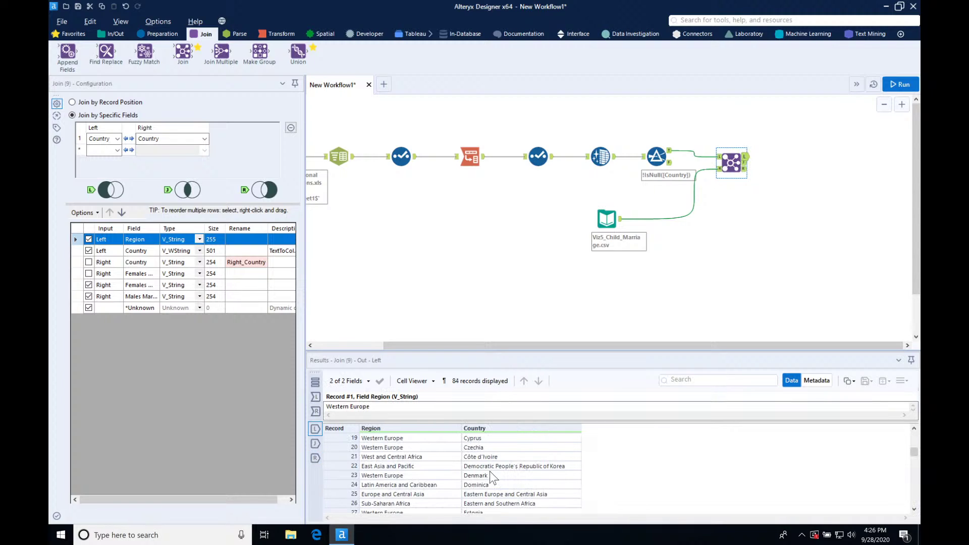
left_click(915, 445)
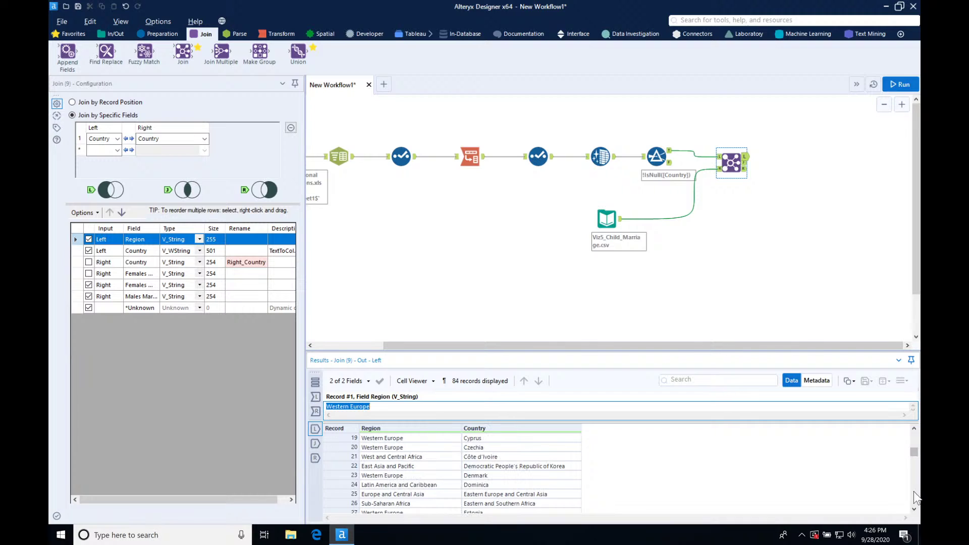
left_click(394, 457)
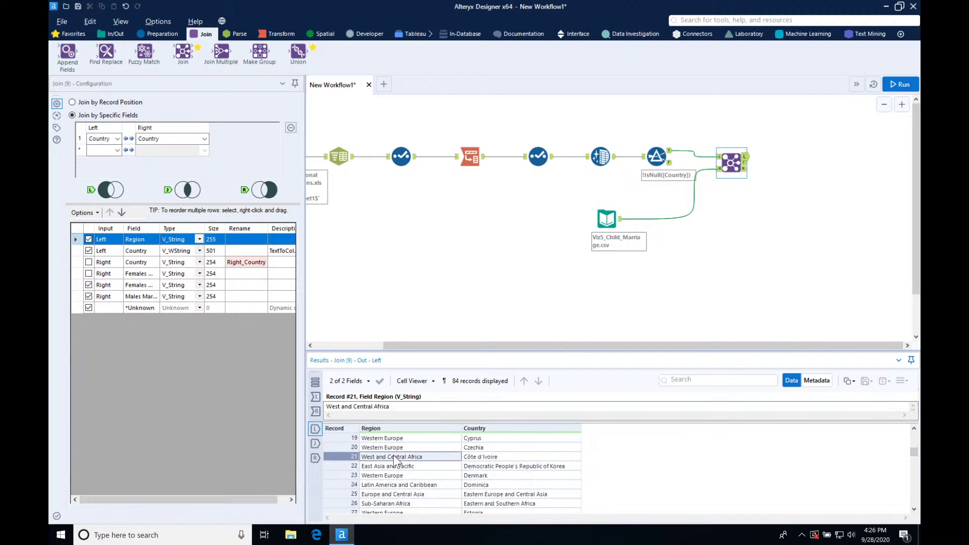
- Back in Excel, rewrite Côte d'Ivoire in cell B11, the West and Central Africa list, as Cote d'Ivoire with a straight apostrophe
key("super+Tab")
key("super+Tab")
key("super+Tab")
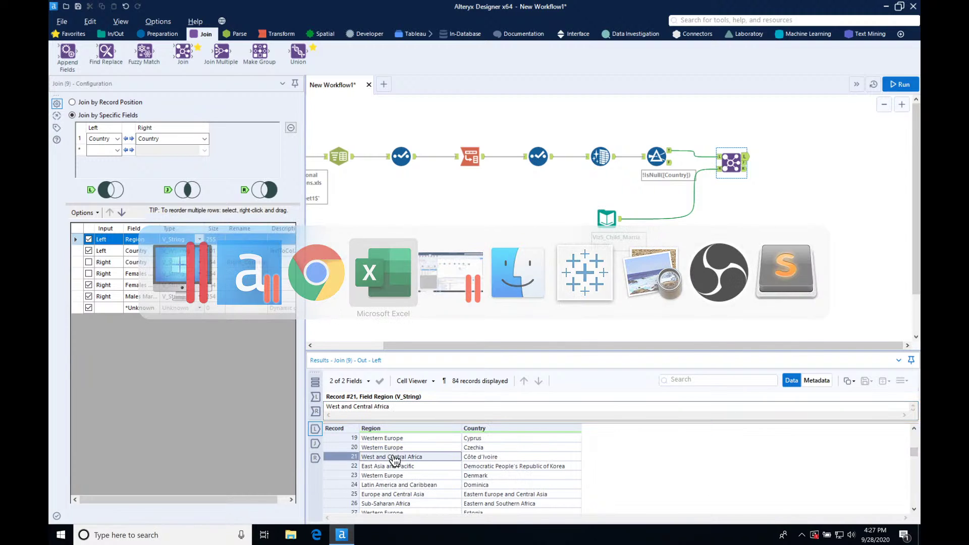
scroll(188, 232, "left", 5)
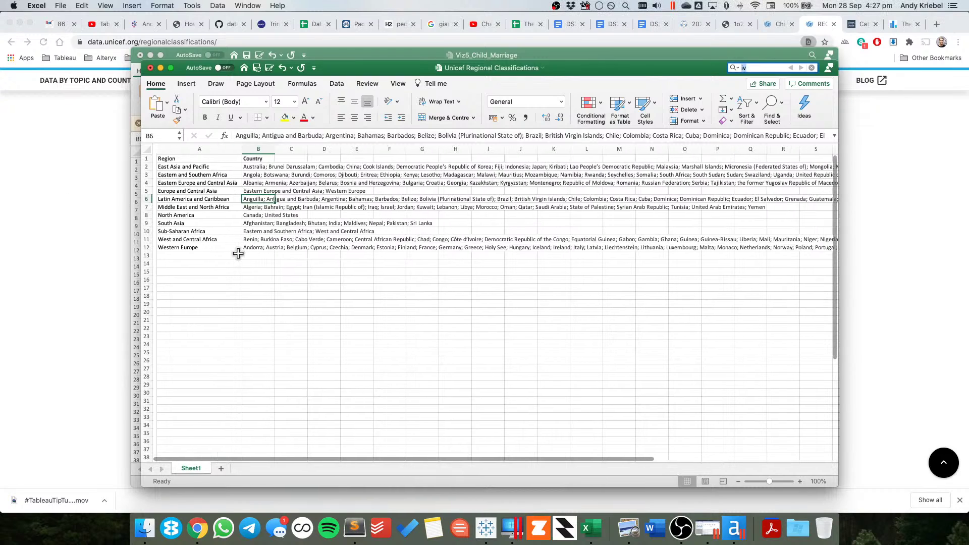
left_click(252, 239)
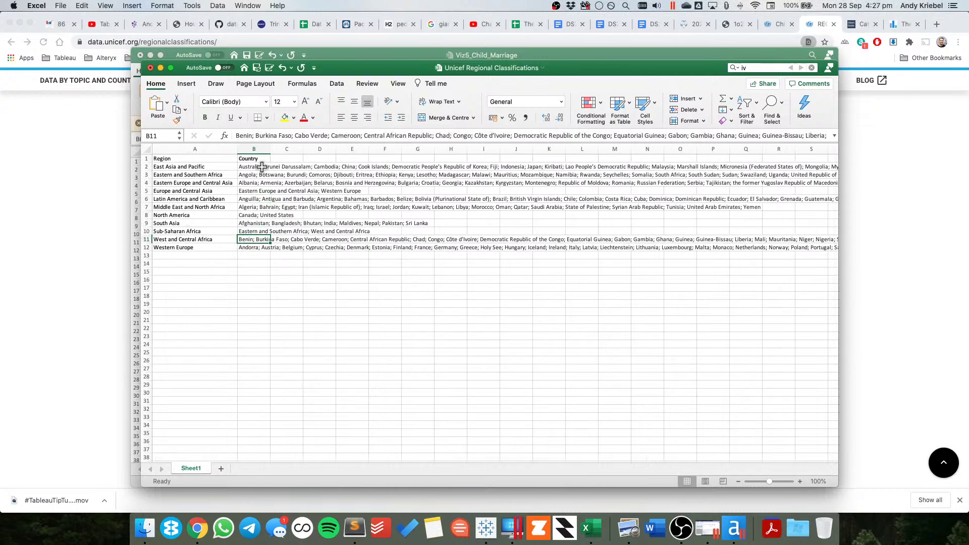
left_click(482, 137)
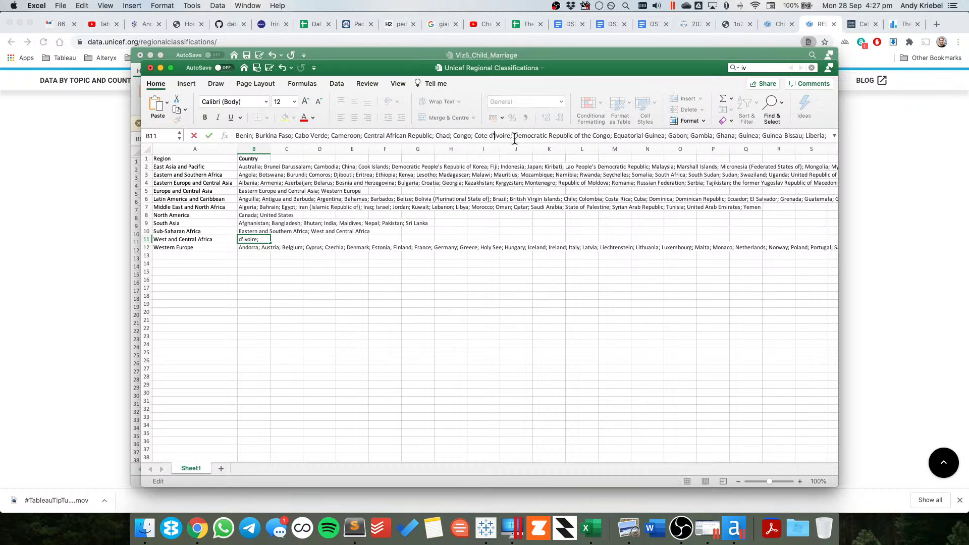
key("Return")
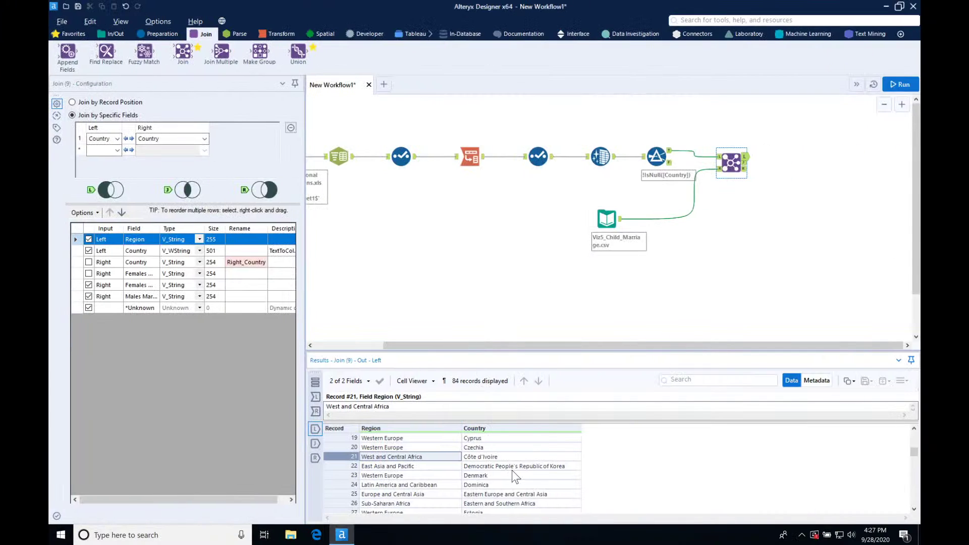
- In Alteryx, compare the Join tool's right-only and left-only records for Democratic People's Republic of Korea and Lao People's Democratic Republic
left_click(515, 468)
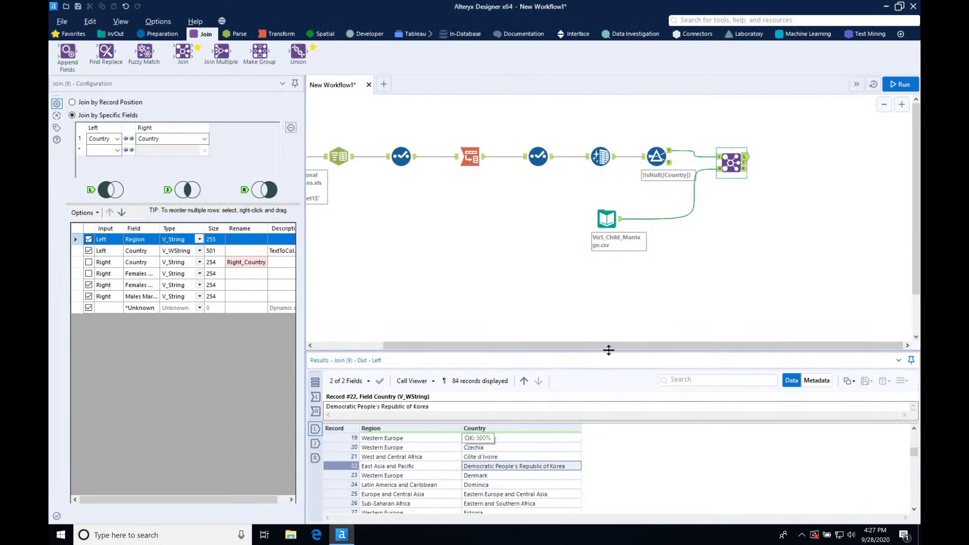
left_click(745, 169)
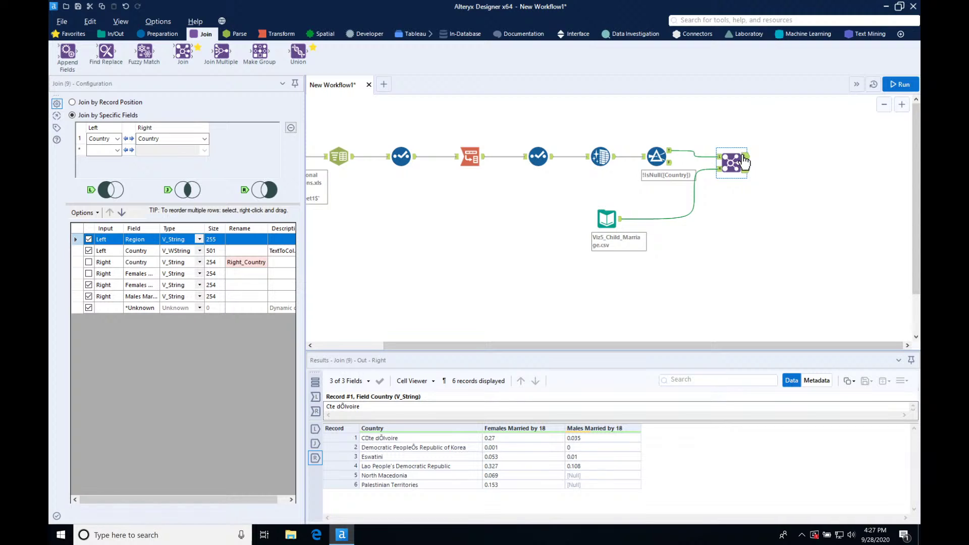
left_click(745, 157)
scroll(838, 501, "down", 8)
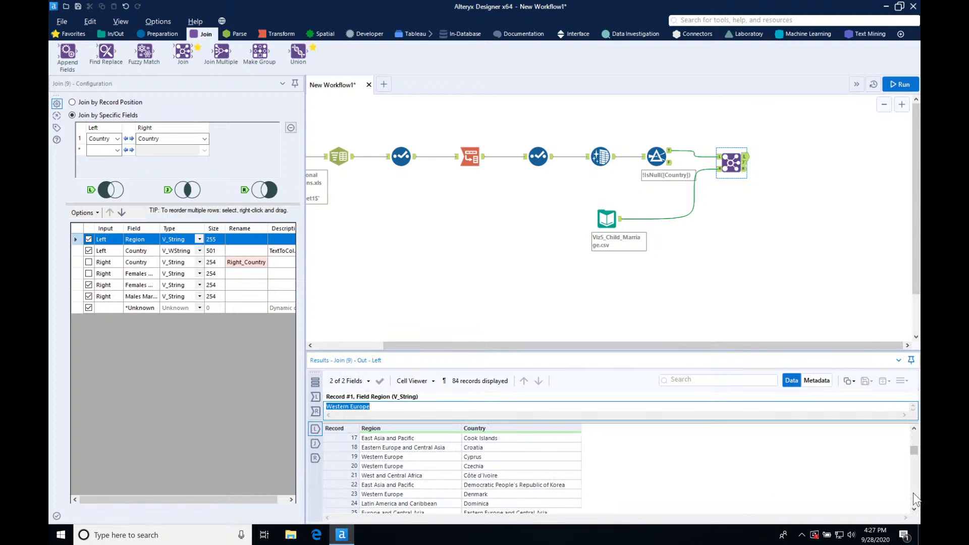
scroll(915, 495, "down", 5)
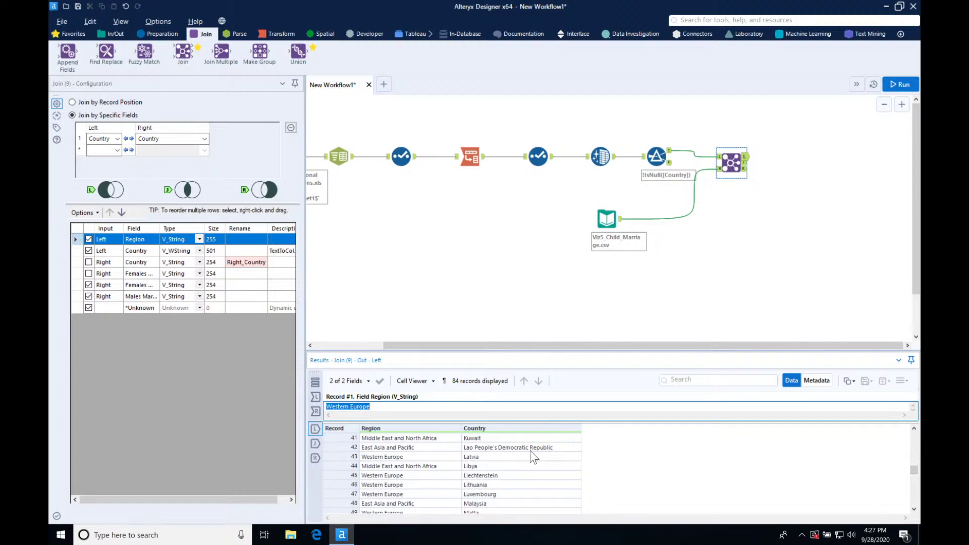
- Return to Excel and replace the apostrophe of Lao People's Democratic Republic in cell B2 with a straight one
key("super+Tab")
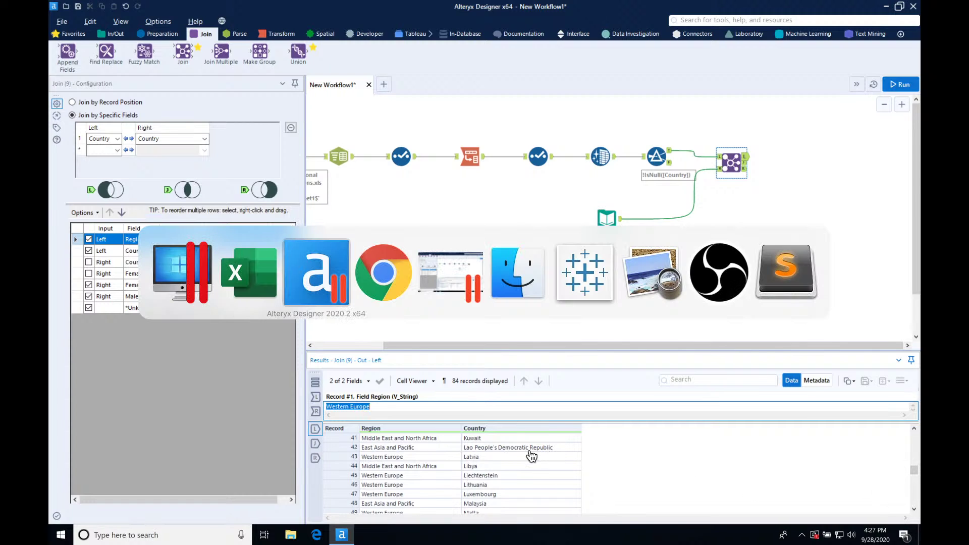
left_click(234, 283)
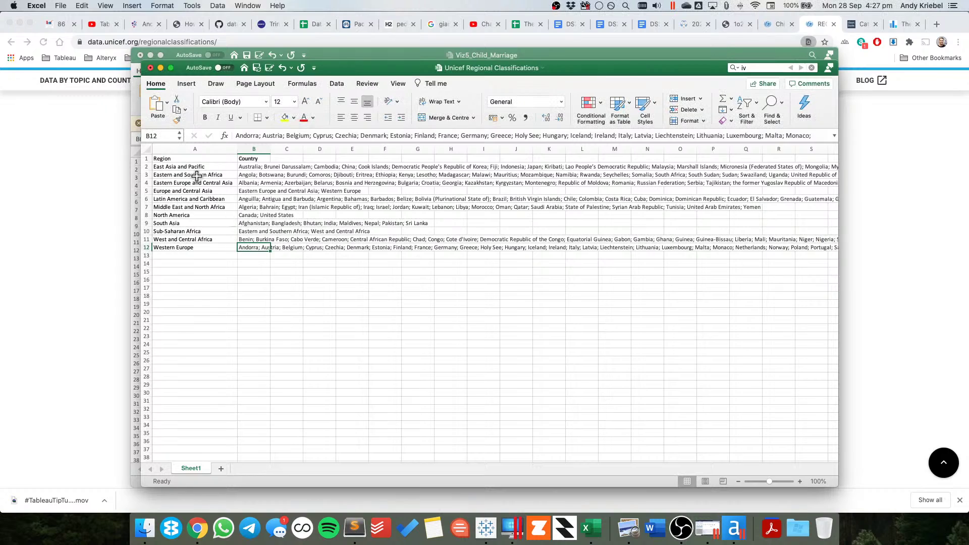
left_click(252, 167)
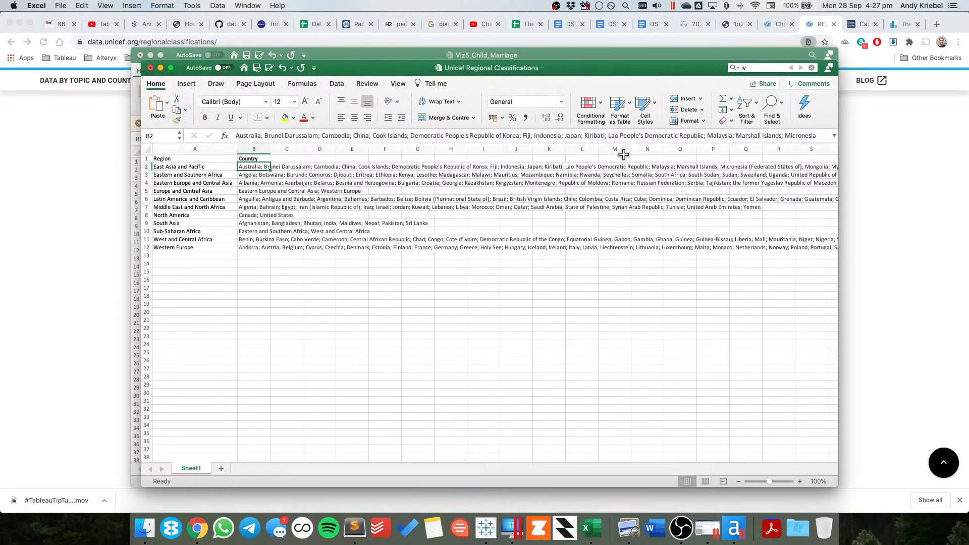
left_click(640, 135)
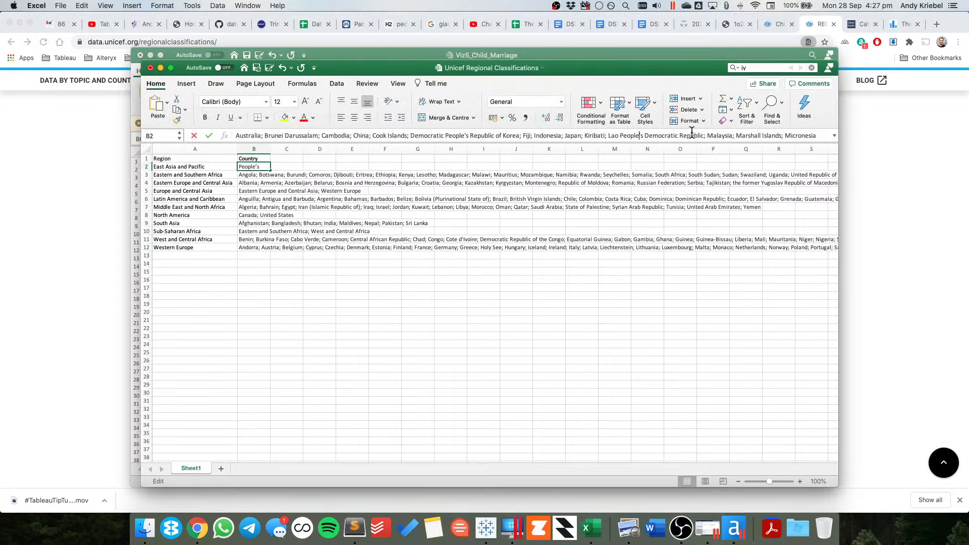
key("Return")
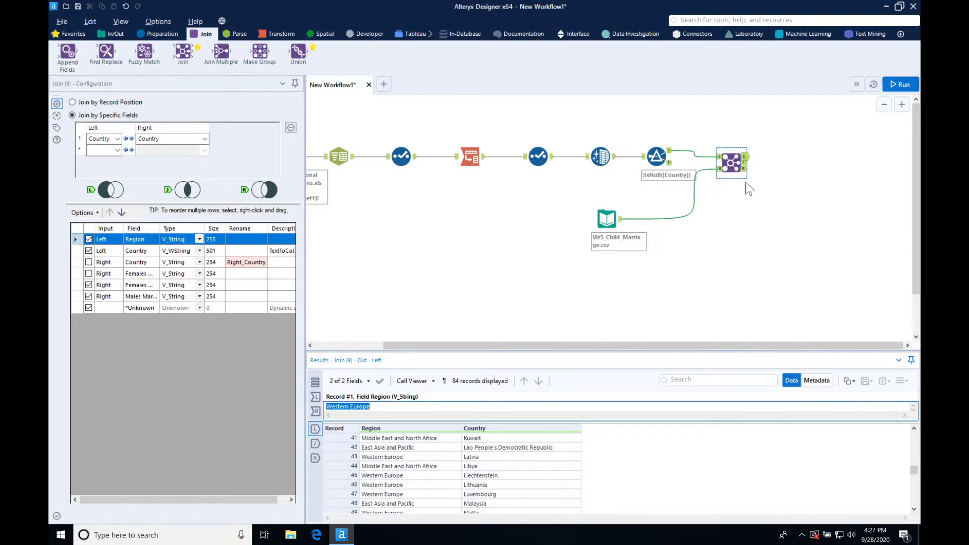
- Back in Alteryx, check the rest of the Join tool's left-only records for other mismatched country names
left_click(916, 502)
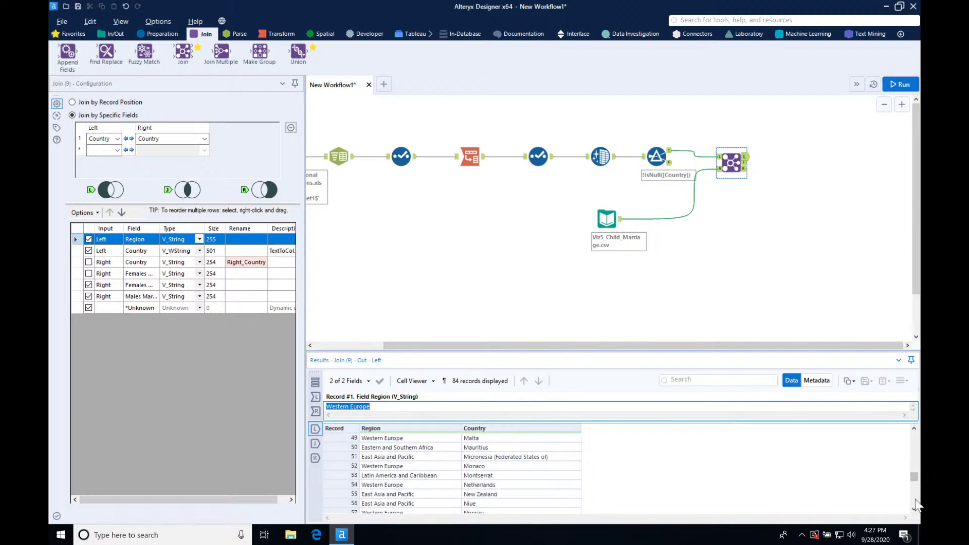
left_click(917, 505)
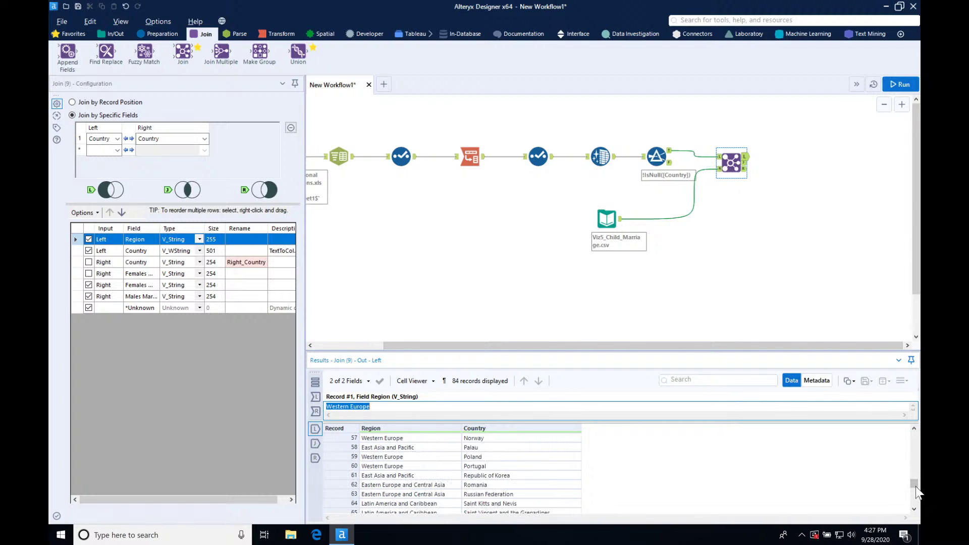
mouse_move(916, 483)
left_mouse_down()
mouse_move(916, 511)
mouse_move(916, 488)
left_mouse_up()
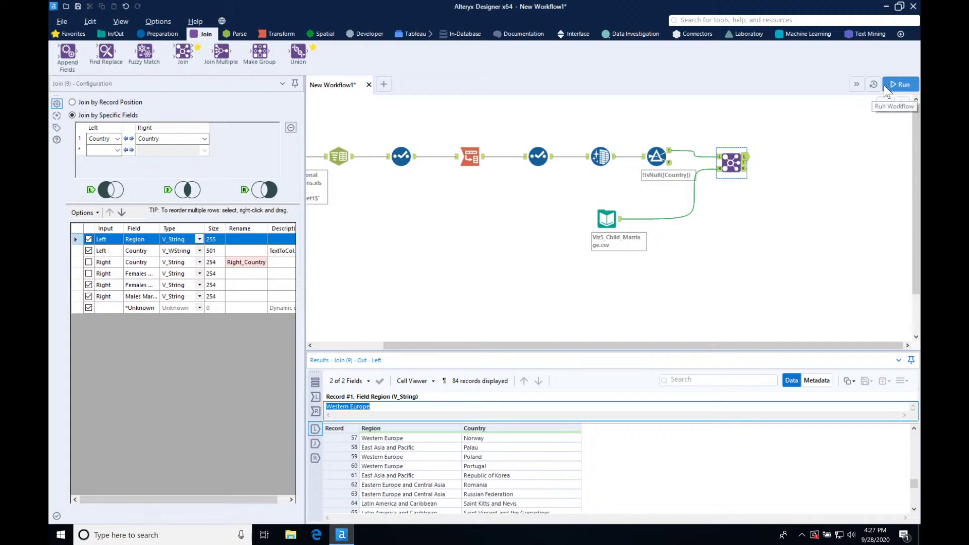
- Switch to the Viz5_Child_Marriage file in Excel and save it
key("super+Tab")
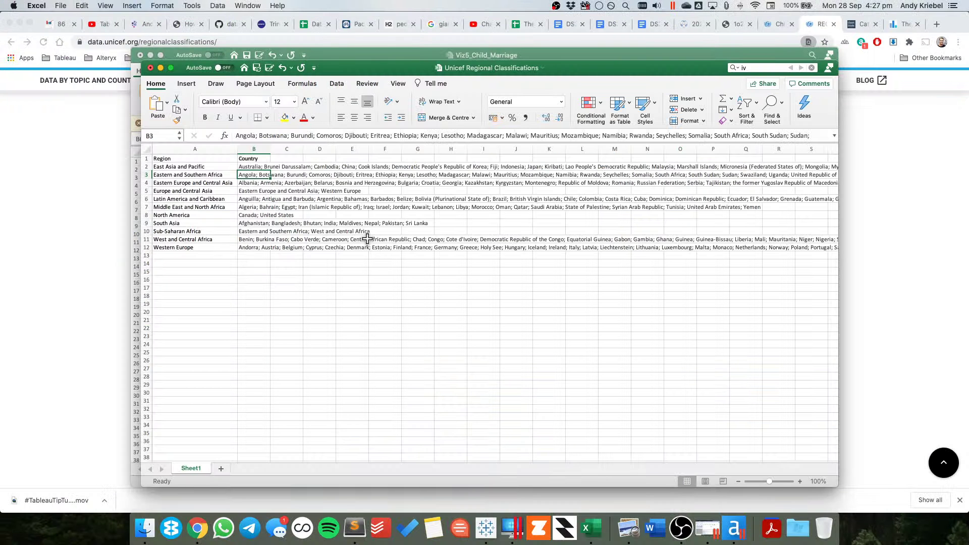
left_click(384, 54)
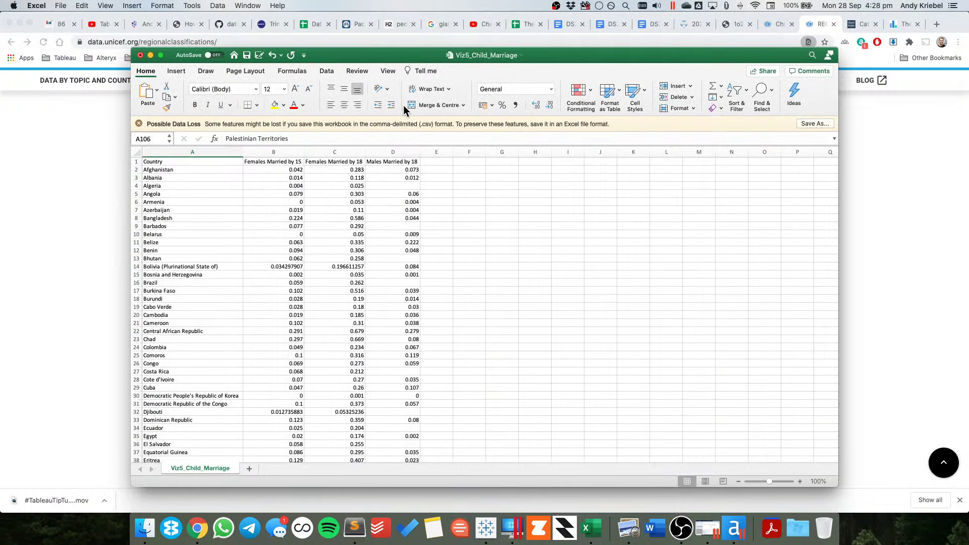
key("super+s")
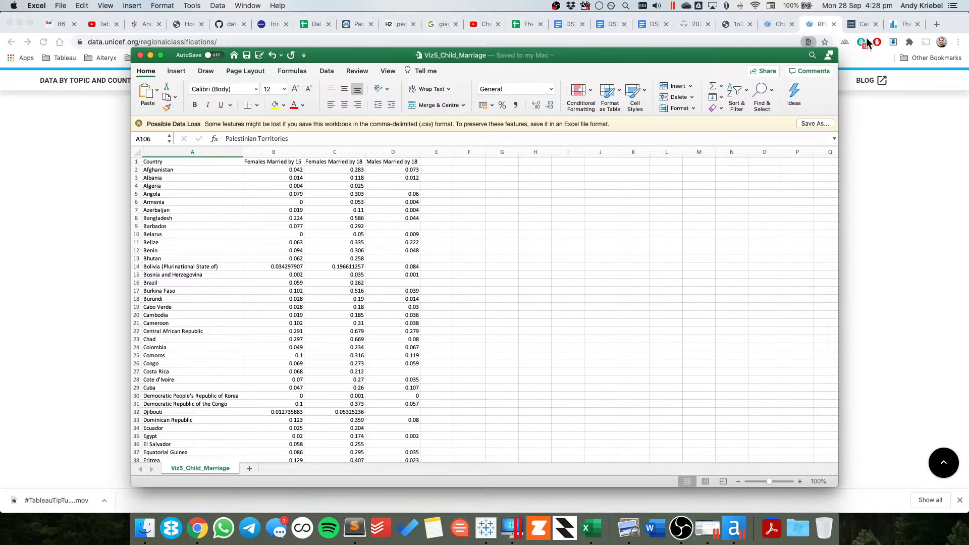
- Switch to Alteryx and rerun the workflow with the corrected country names
left_click(902, 263)
left_click(735, 528)
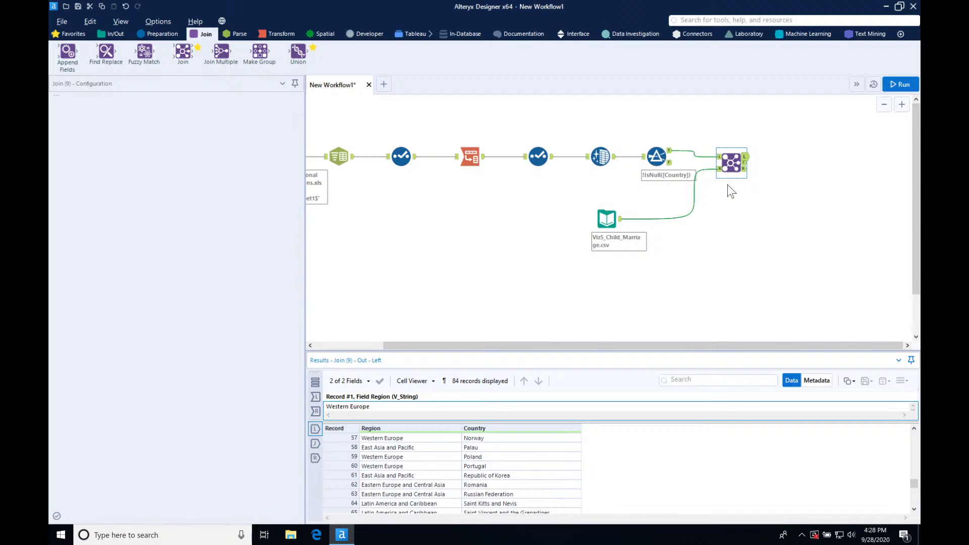
key("ctrl+r")
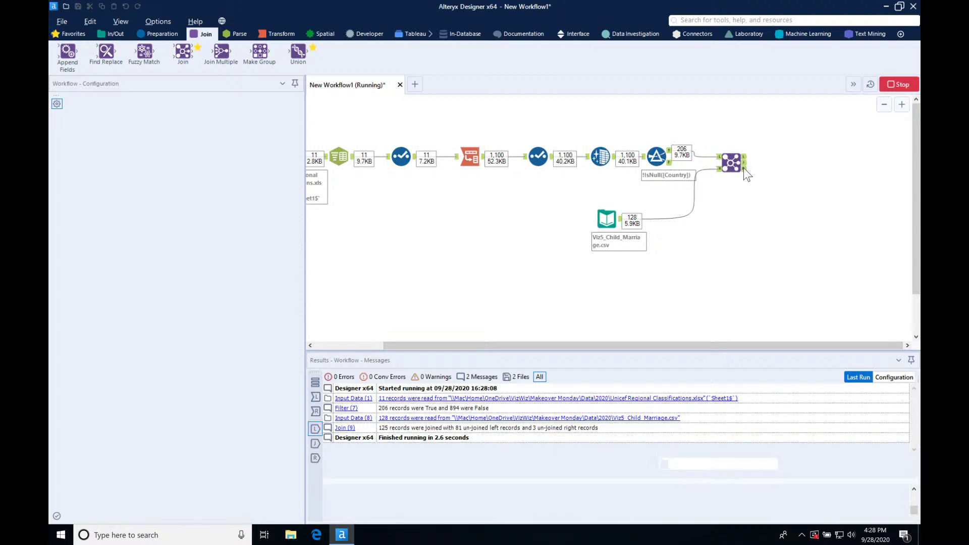
- Check the Join tool's right-only and left-only outputs for country records that still do not match
left_click(744, 167)
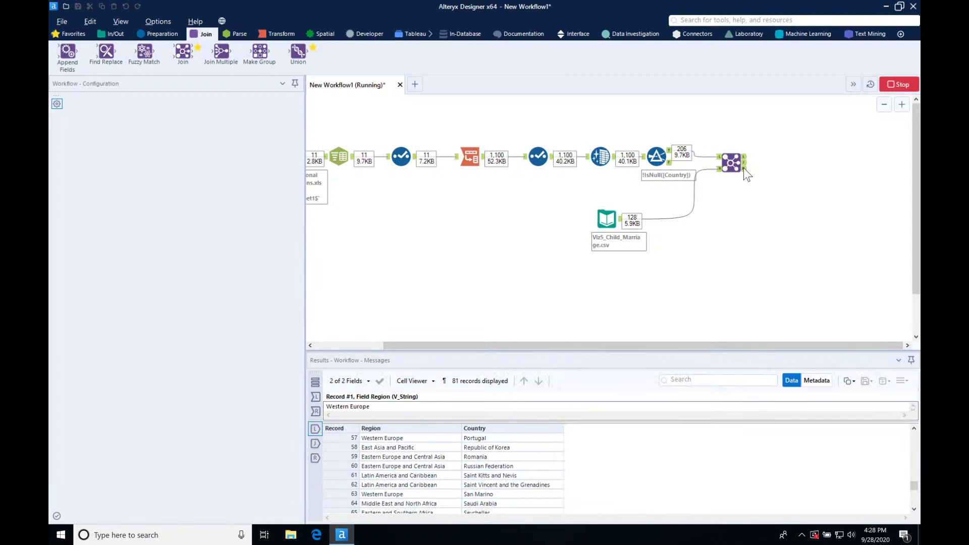
left_click(744, 169)
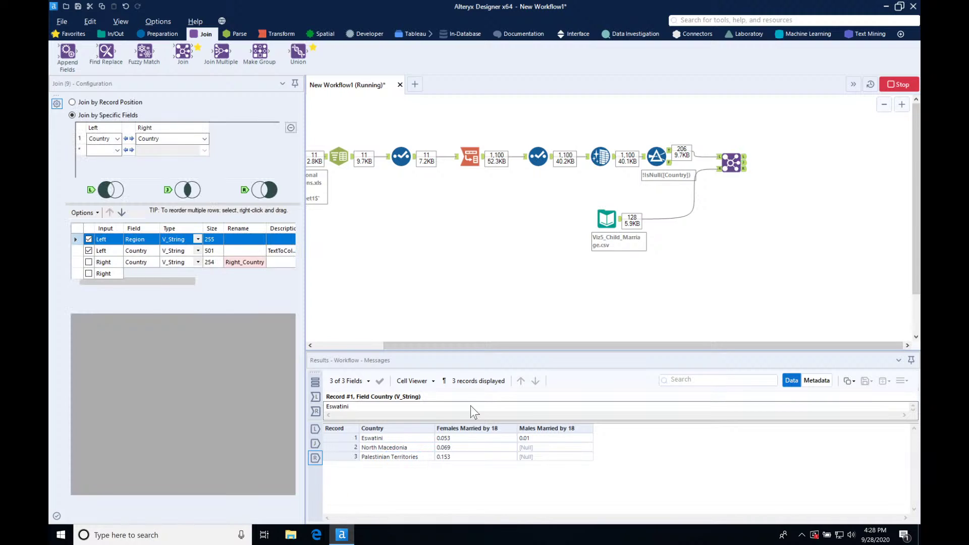
left_click(746, 158)
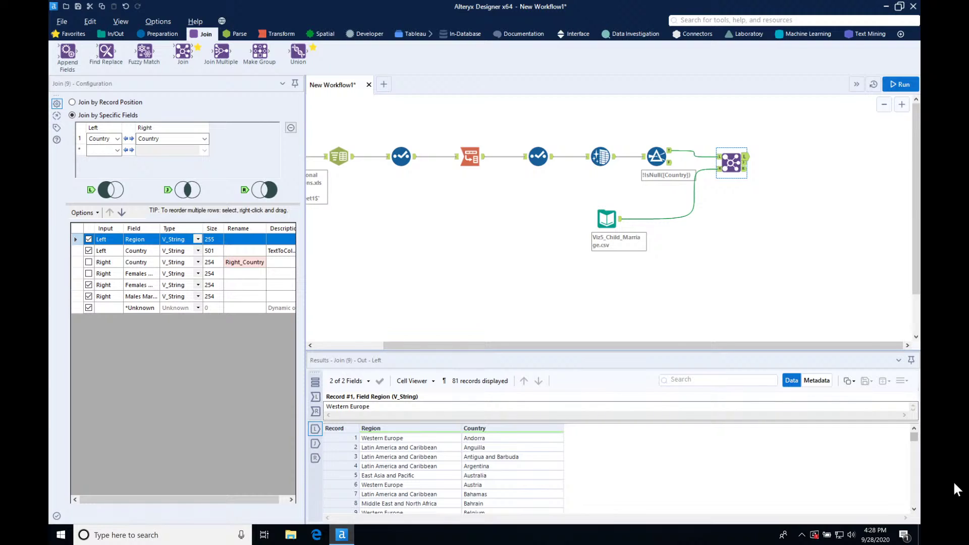
left_click(915, 490)
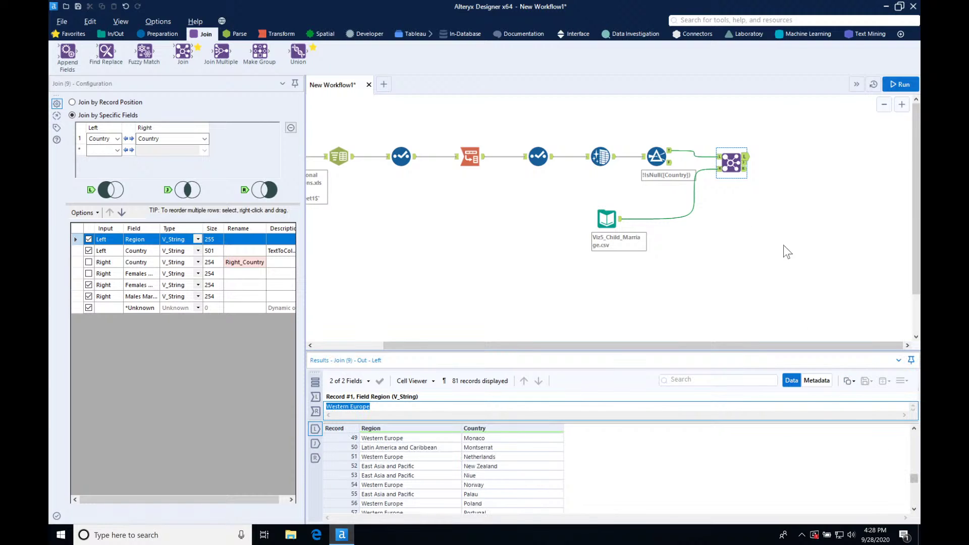
- Add an Output Data tool to the Join's joined output, writing to Sheet1 of a new Excel file named Child Marriage.xlsx in the 2020 folder
left_click(114, 34)
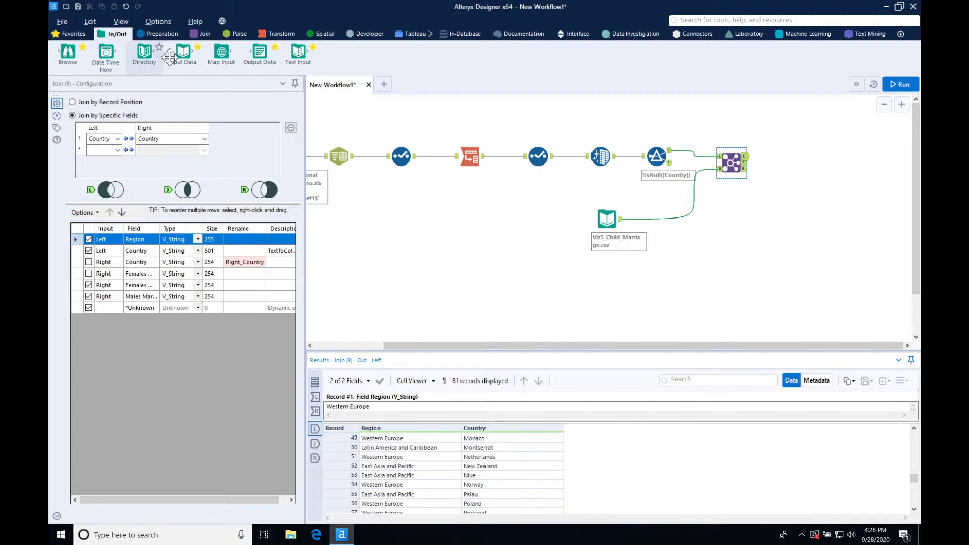
left_click_drag(260, 51, 795, 163)
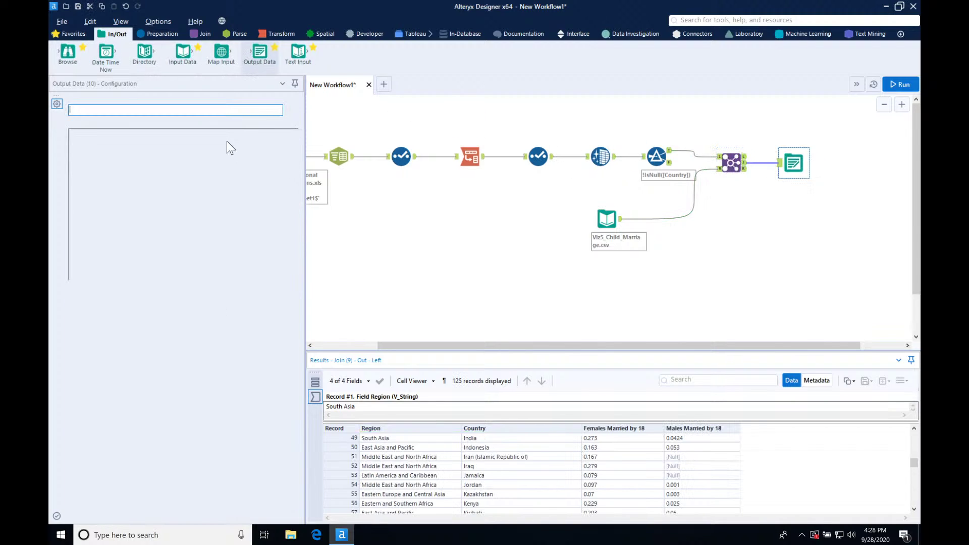
left_click(289, 110)
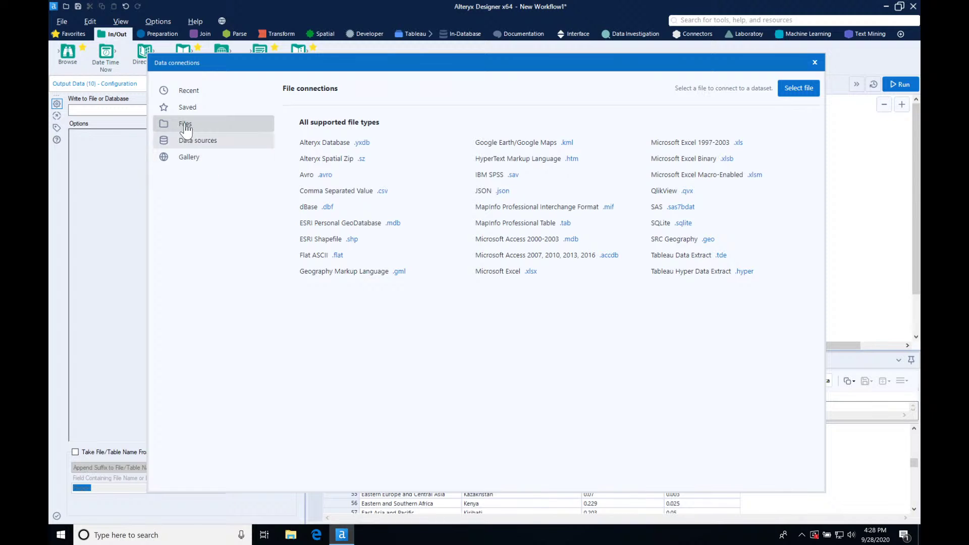
left_click(796, 99)
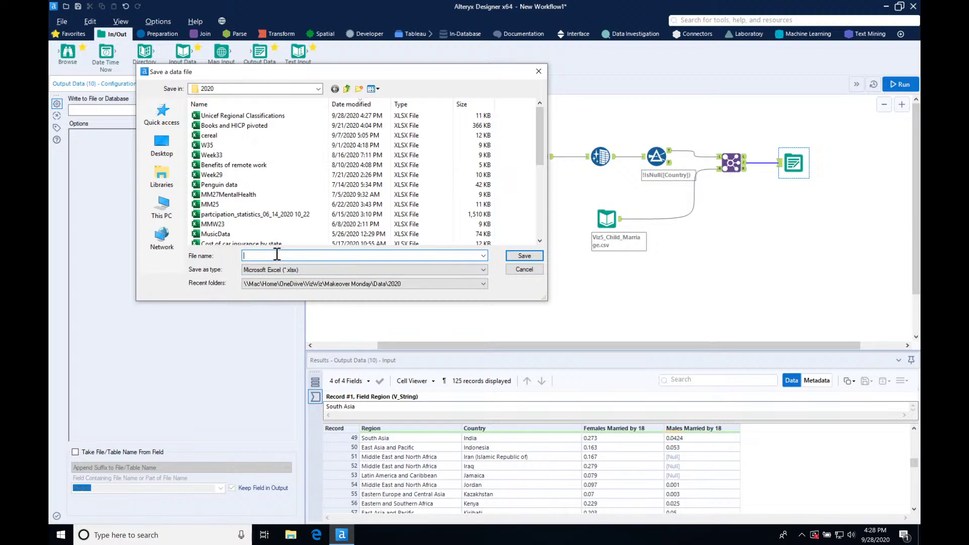
type("Child Marriage")
key("Return")
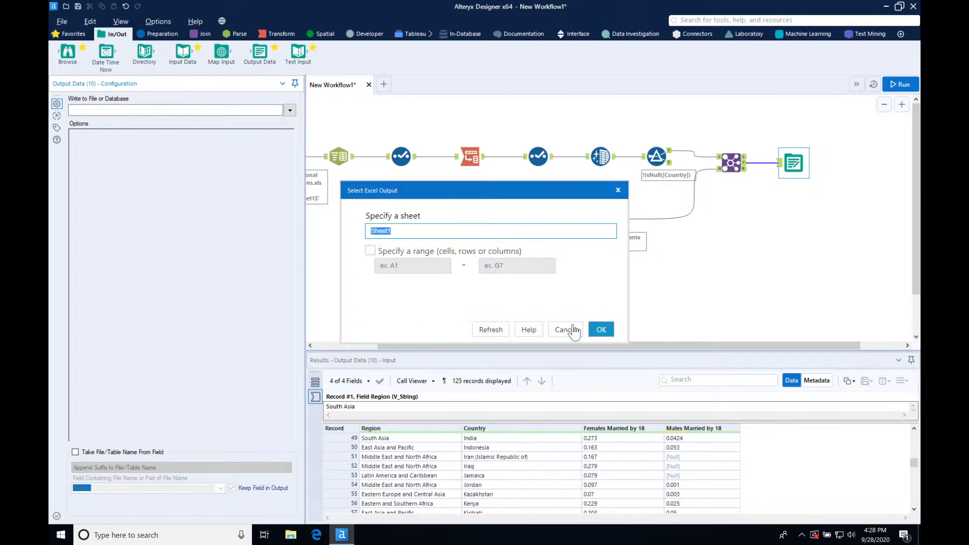
left_click(594, 327)
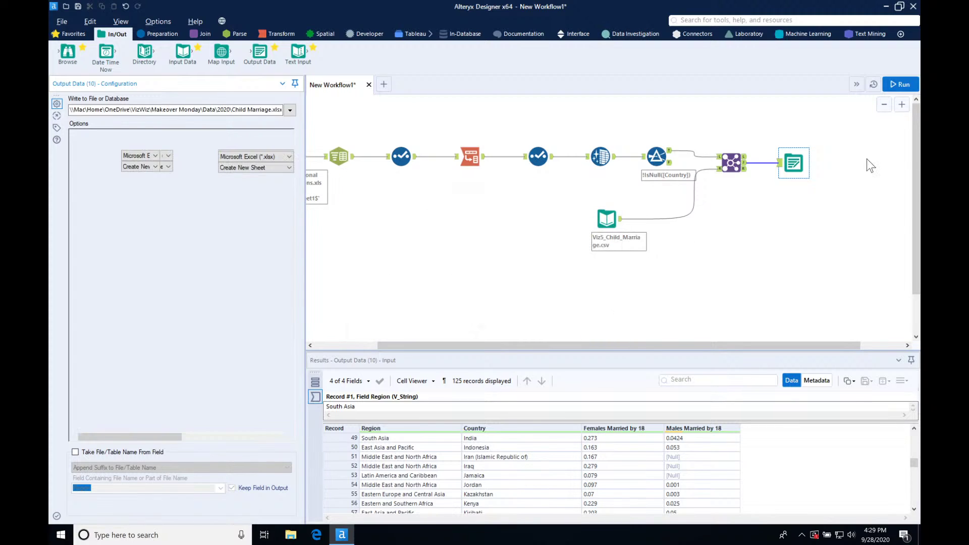
- Run the workflow to write the Excel output and locate Child Marriage.xlsx in the 2020 folder in Finder
left_click(898, 84)
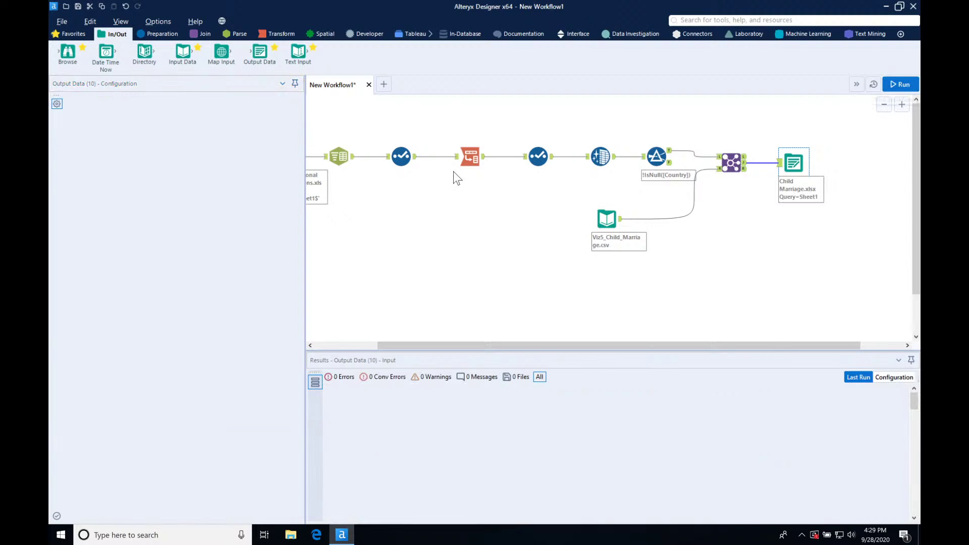
key("ctrl+r")
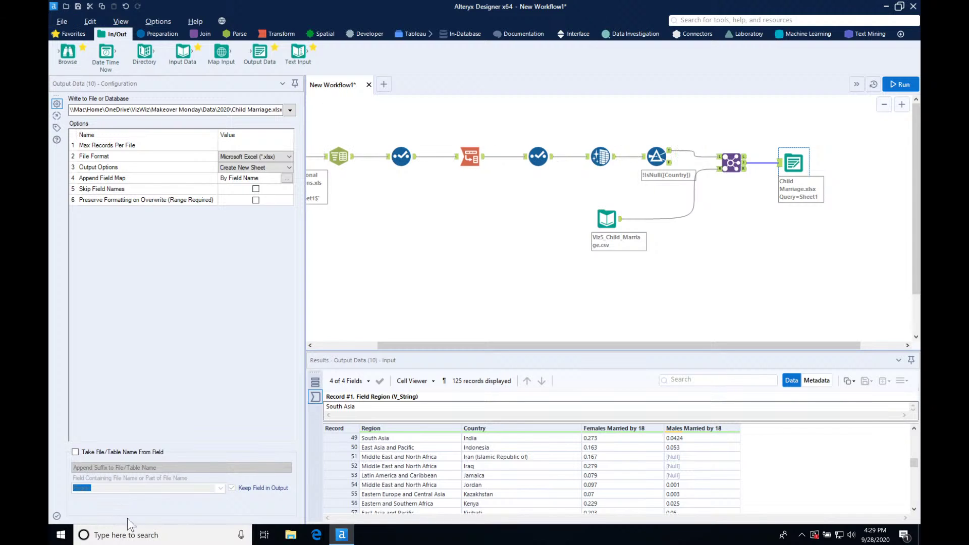
key("super+Tab")
key("super+Tab")
key("super+Tab")
key("super+Tab")
key("super+Tab")
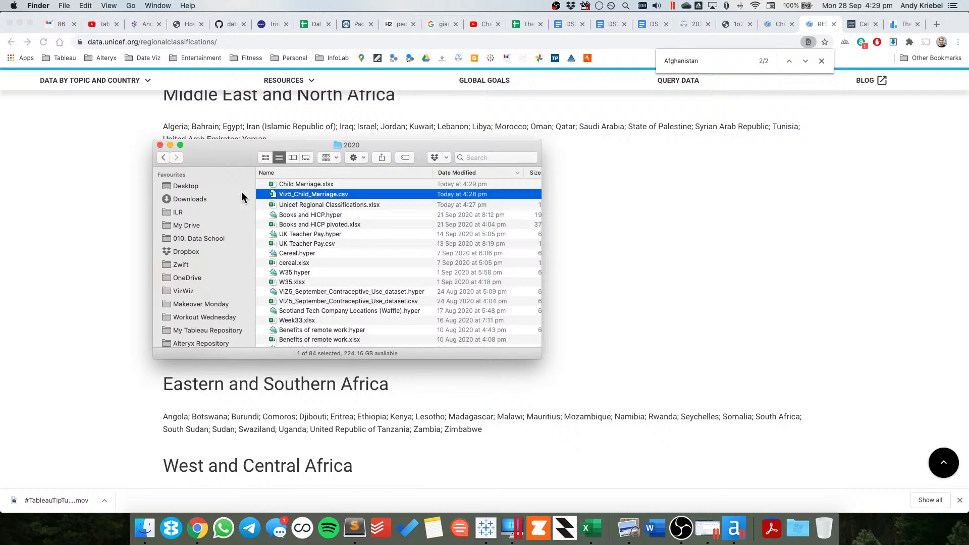
left_click(296, 185)
key("super+Tab")
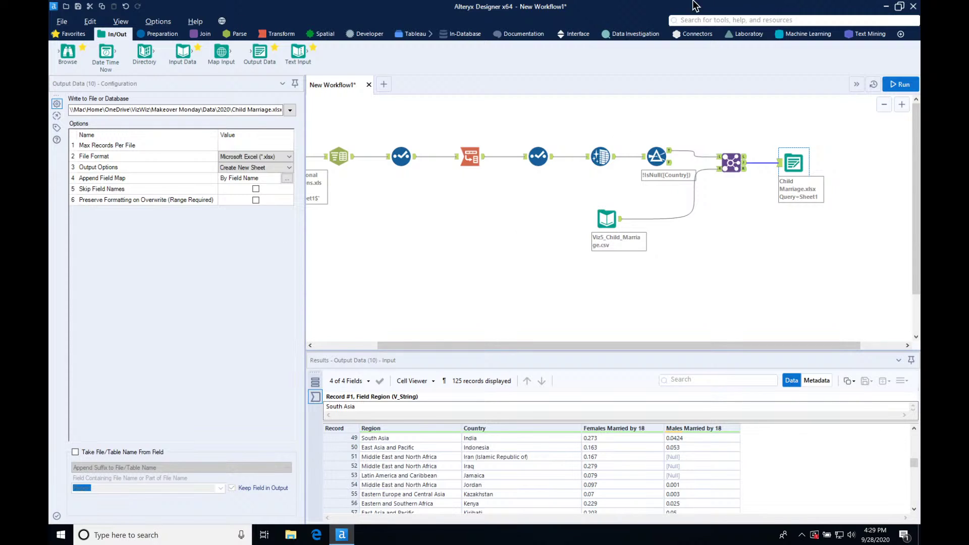
left_click(673, 5)
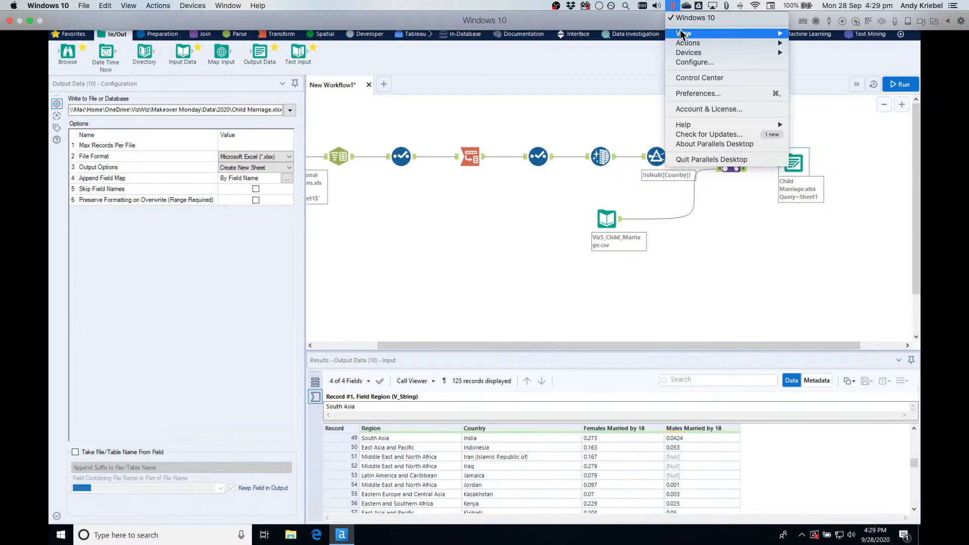
mouse_move(728, 43)
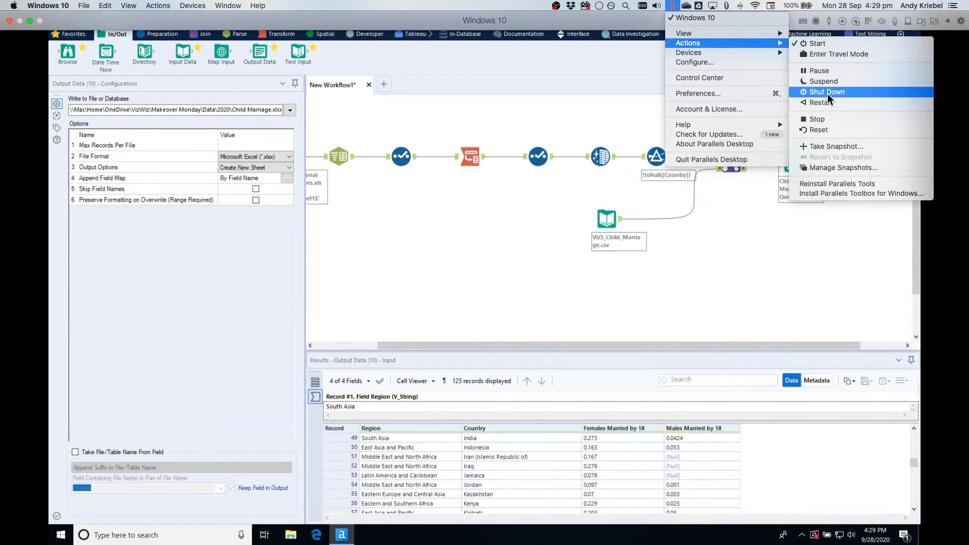
left_click(629, 422)
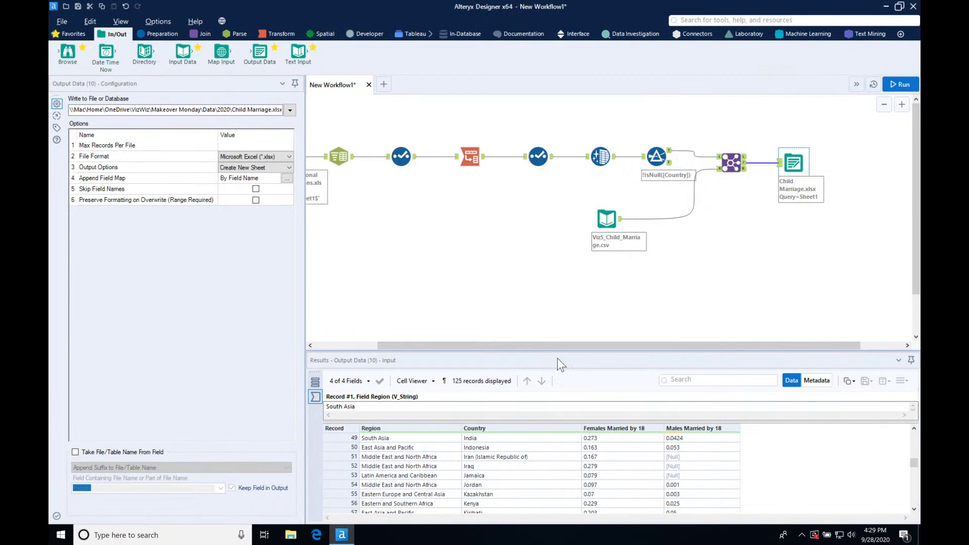
- Switch to Tableau and connect to the Child Marriage.xlsx file in the 2020 folder
key("ctrl+Left")
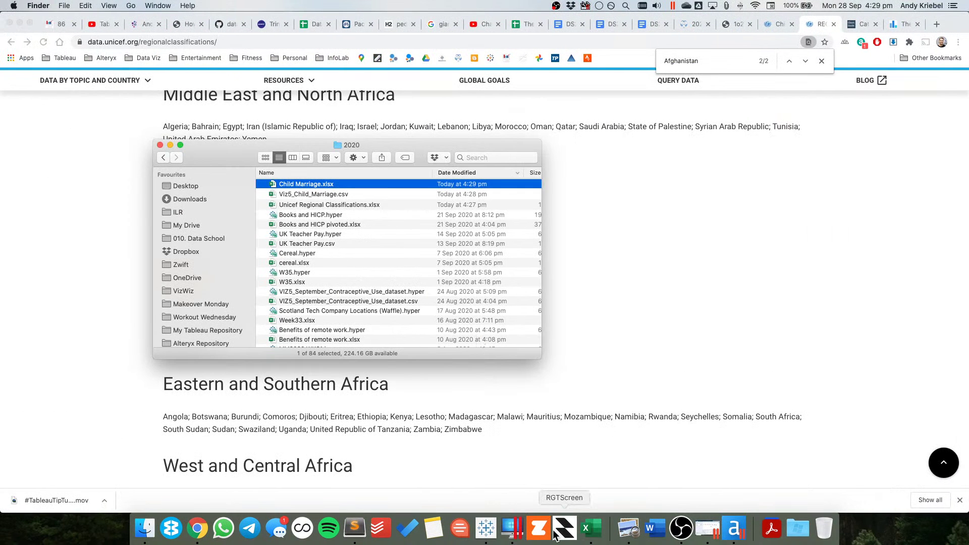
left_click(486, 528)
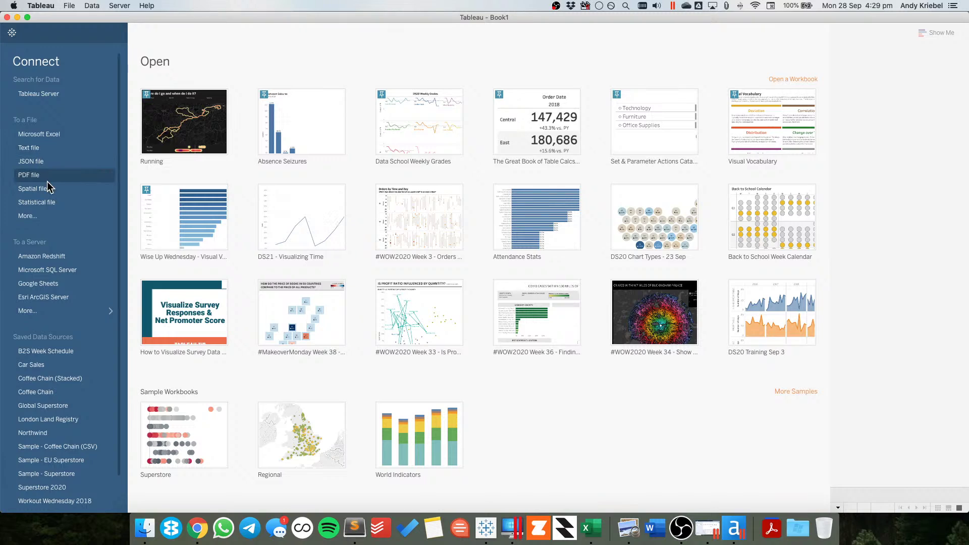
left_click(35, 216)
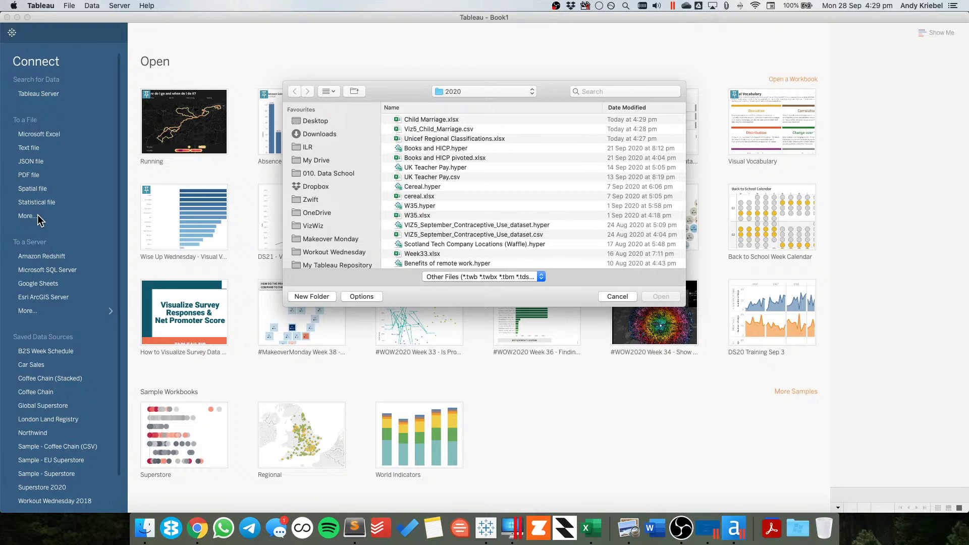
left_click(426, 121)
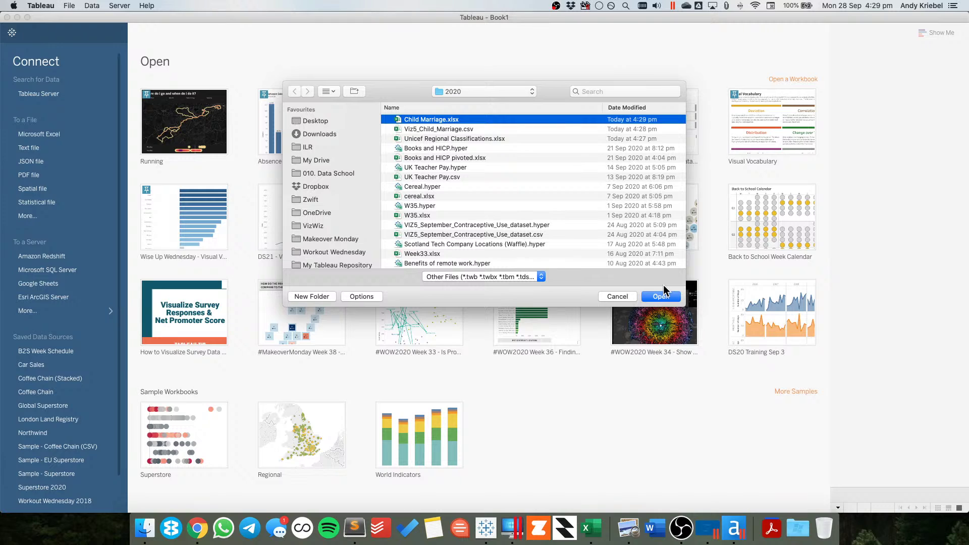
left_click(662, 296)
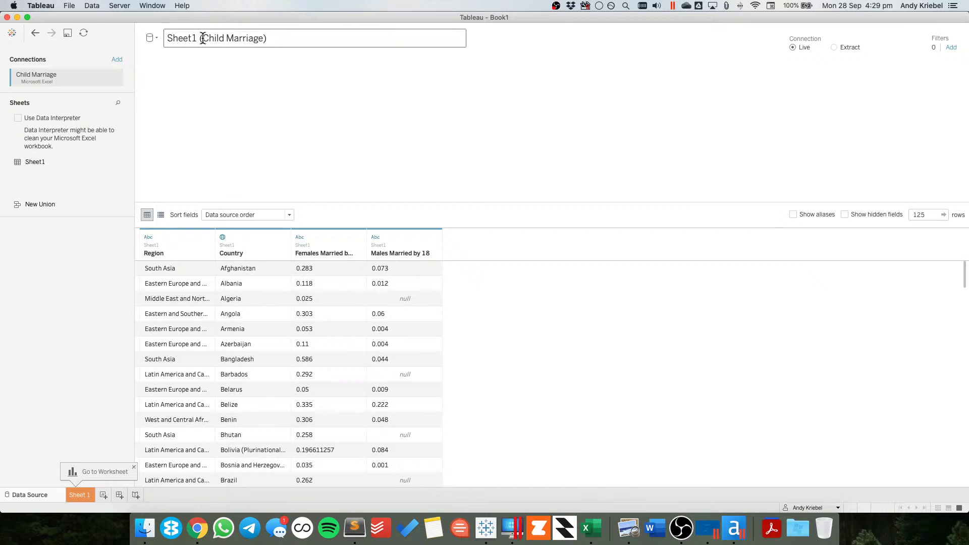
- Rename the data source as Child Marriage
left_click_drag(202, 39, 134, 32)
key("BackSpace")
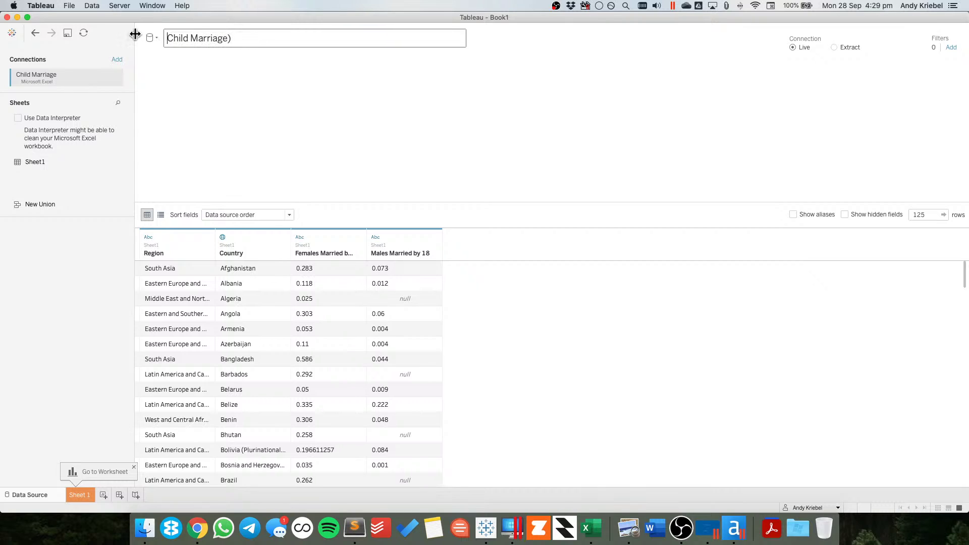
key("BackSpace")
left_click(285, 137)
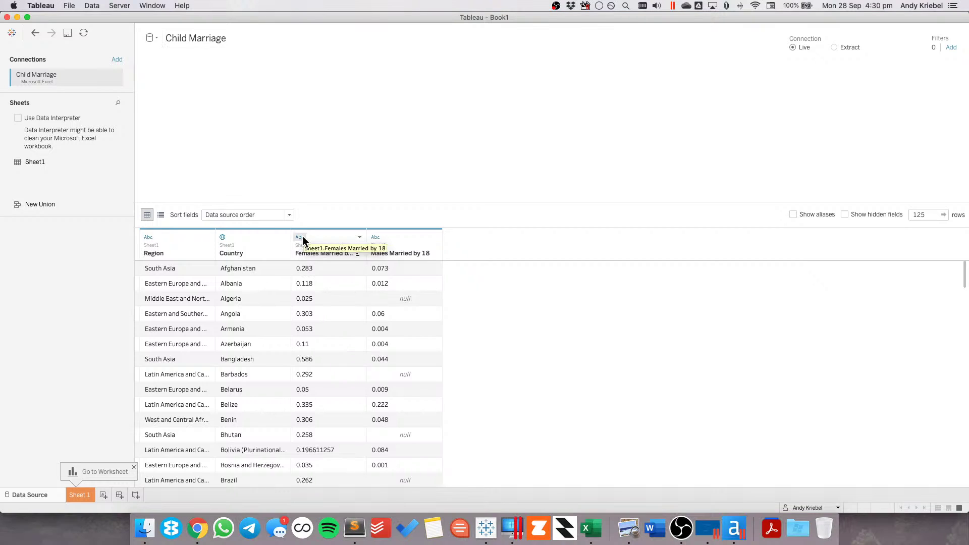
- Change the data type of the Females Married by 18 and Males Married by 18 fields to Number (decimal)
left_click(300, 237)
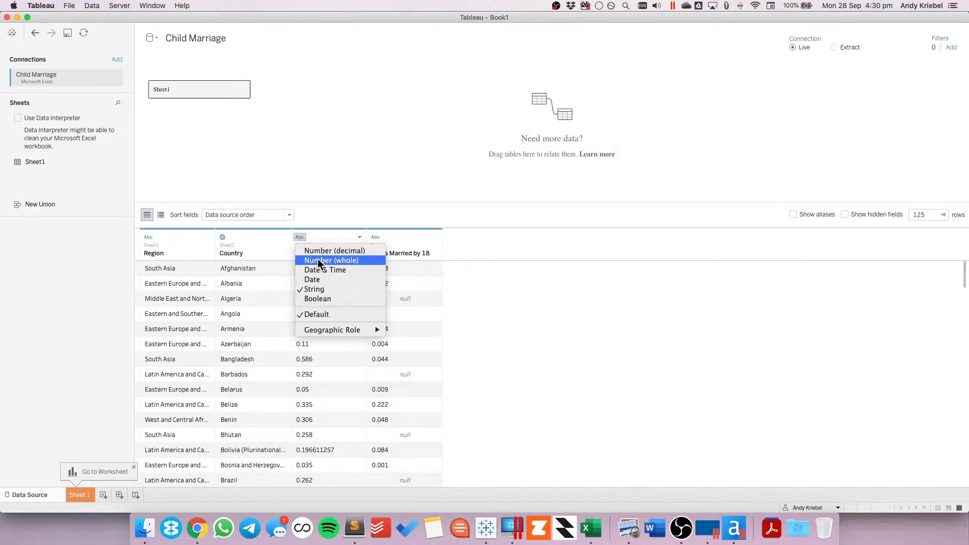
left_click(381, 250)
left_click(383, 240)
left_click(392, 249)
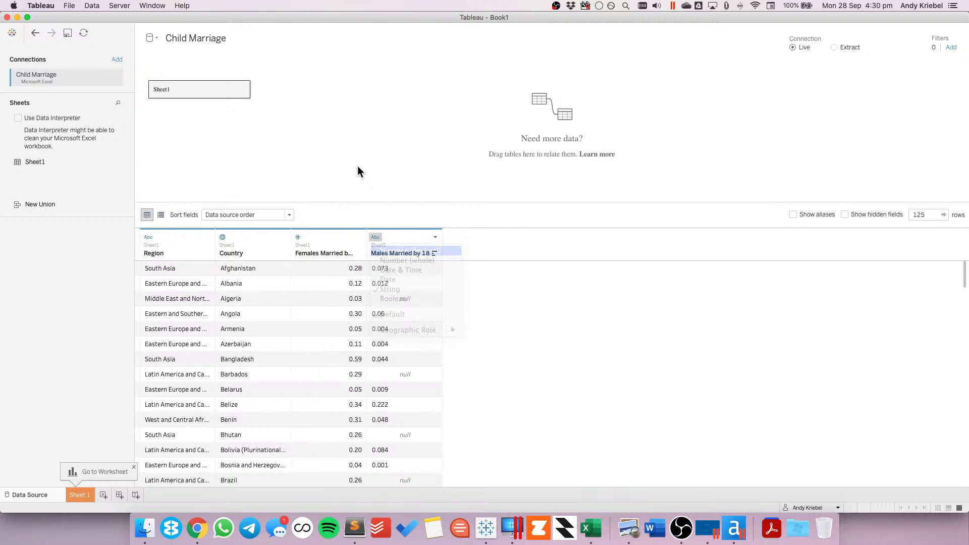
left_click(359, 237)
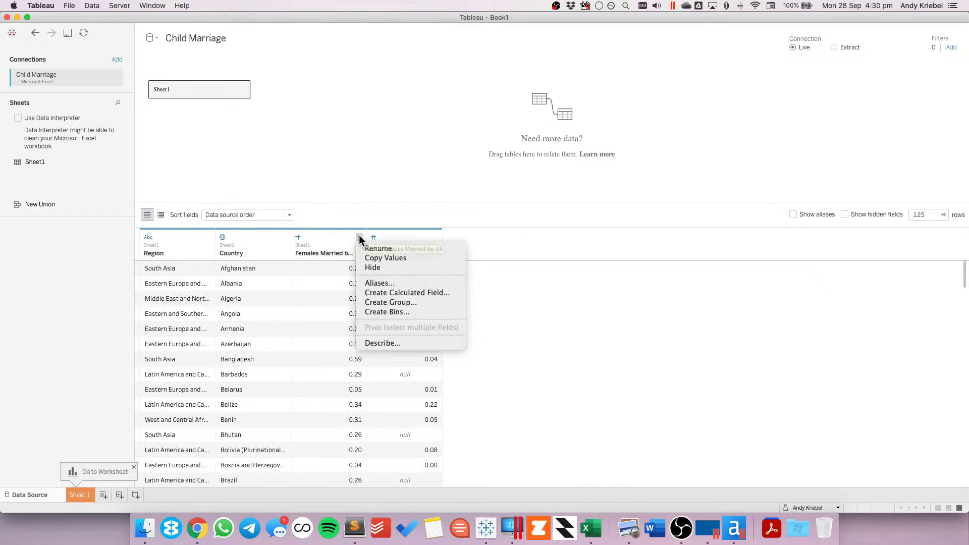
left_click(328, 163)
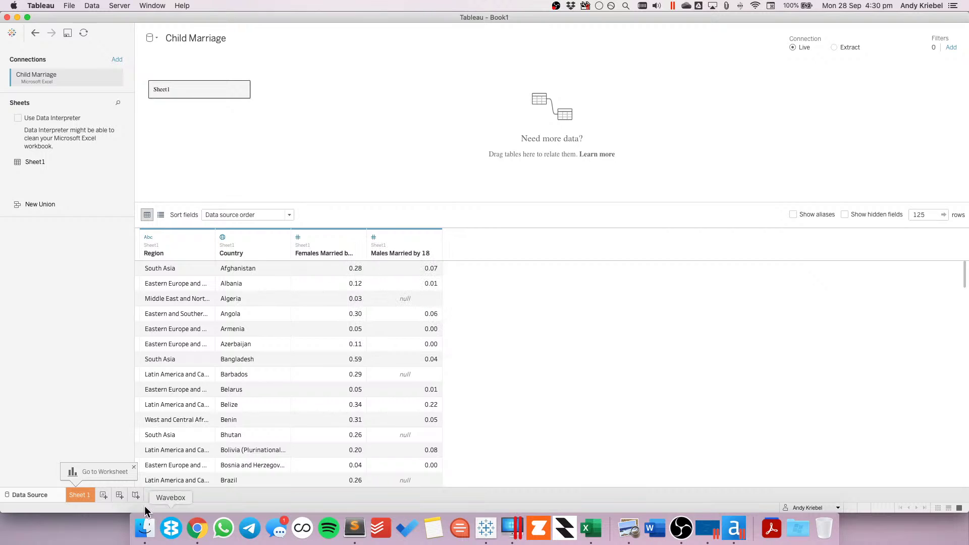
- On Sheet 1, move Females Married by 18 and Males Married by 18 from the dimensions to the measures
left_click(80, 494)
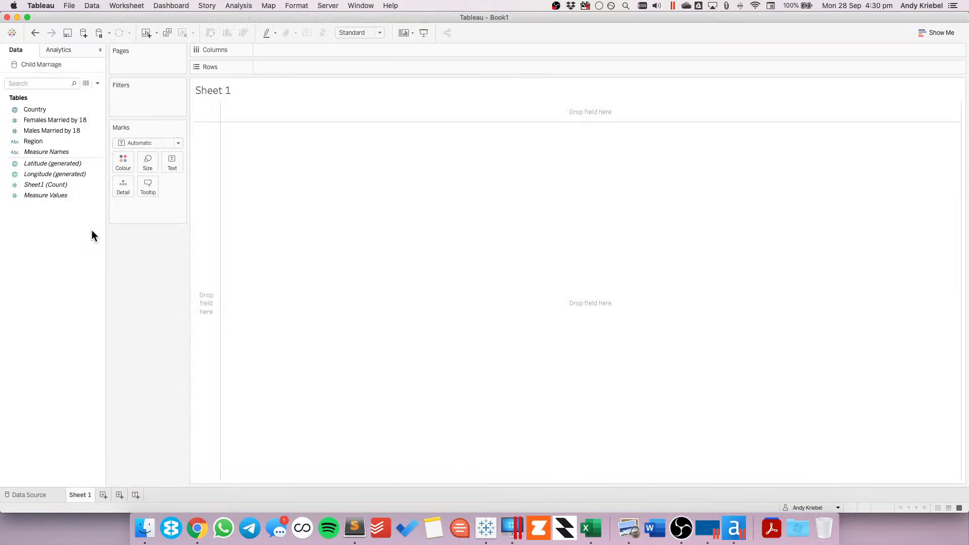
left_click(50, 119)
left_click(50, 129, "shift")
left_click_drag(50, 119, 48, 204)
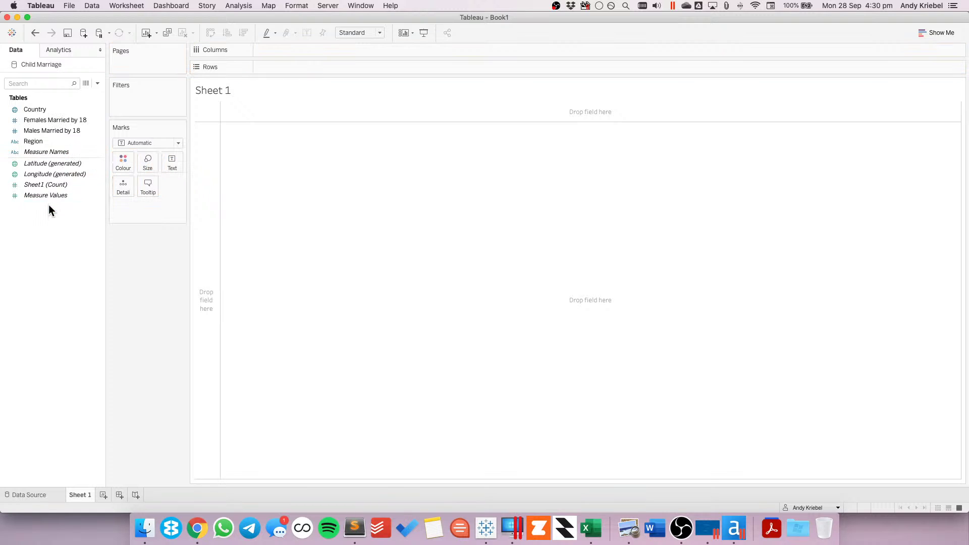
left_click_drag(60, 120, 53, 154)
left_click(50, 143, "shift")
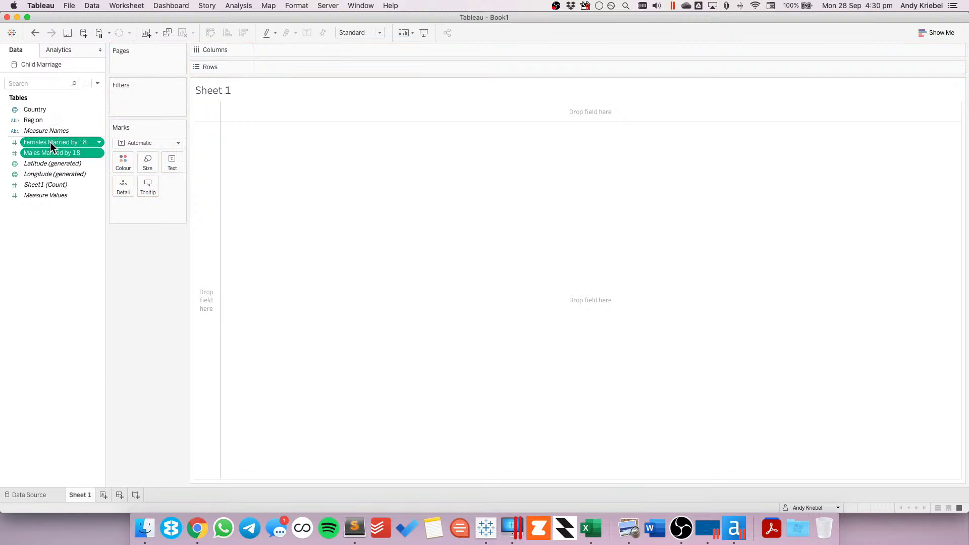
- Inspect the underlying data, and set the default number format of both married-by-18 measures to percentage with one decimal place
left_click(86, 83)
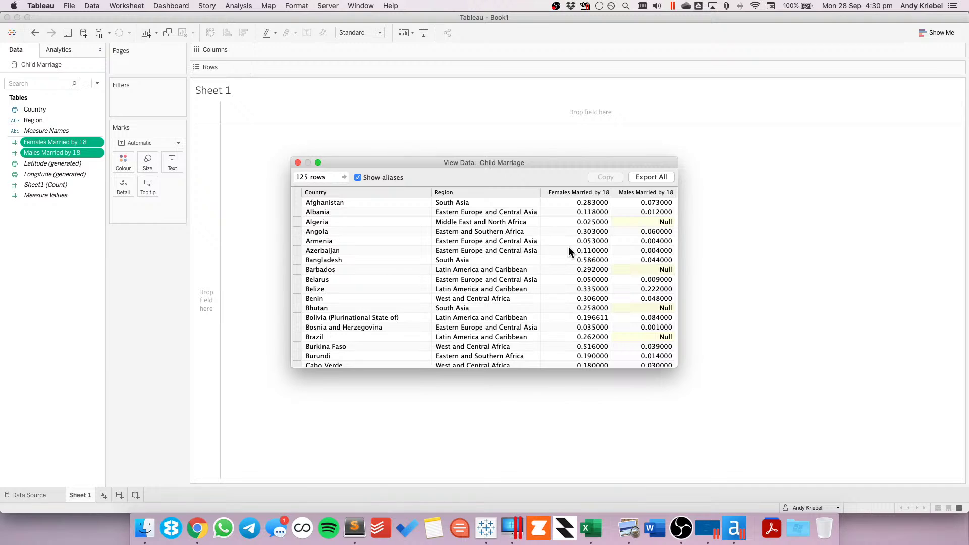
left_click(298, 163)
right_click(51, 146)
mouse_move(113, 239)
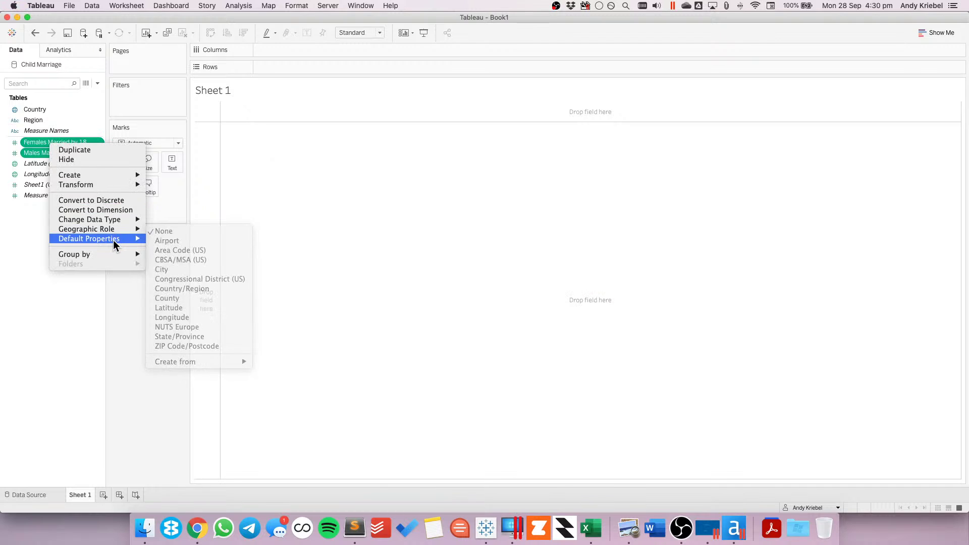
left_click(204, 241)
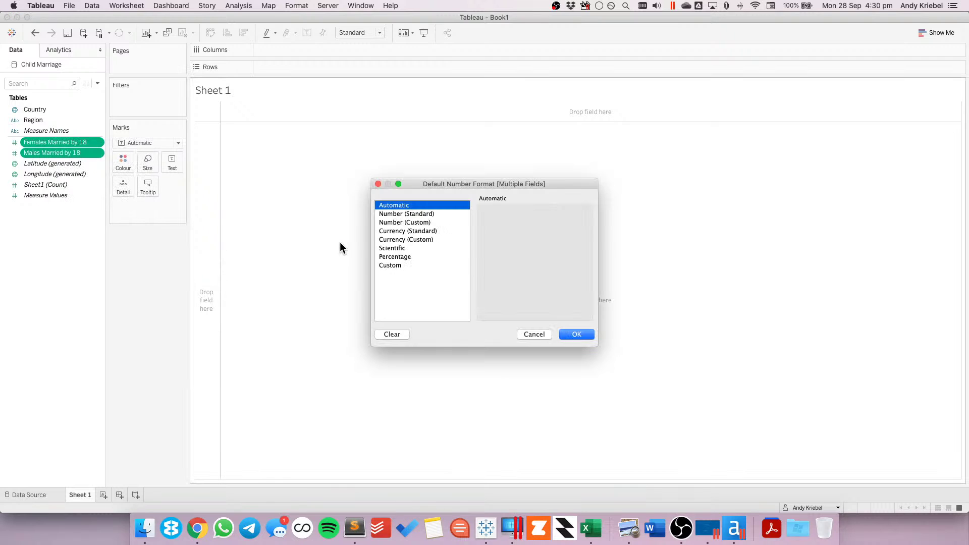
left_click(416, 258)
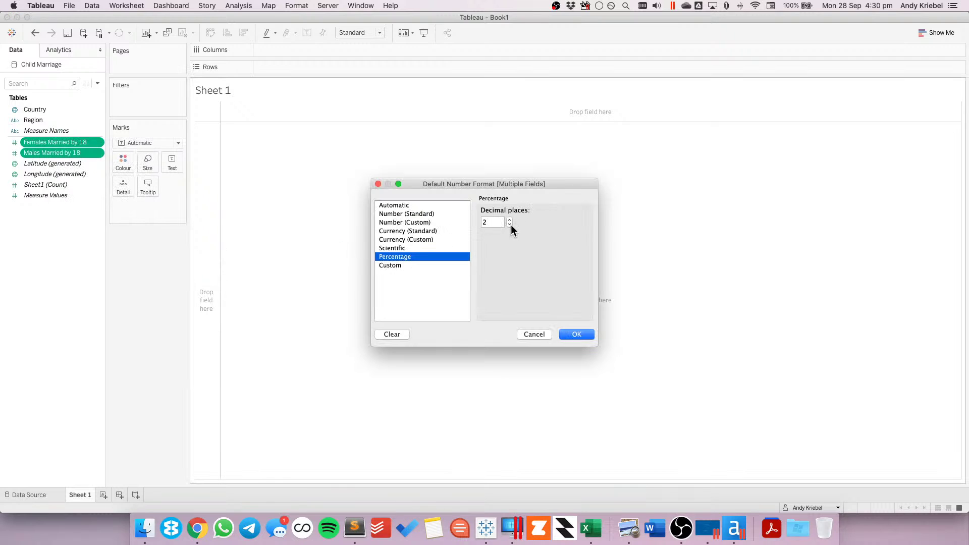
left_click(588, 335)
left_click(16, 232)
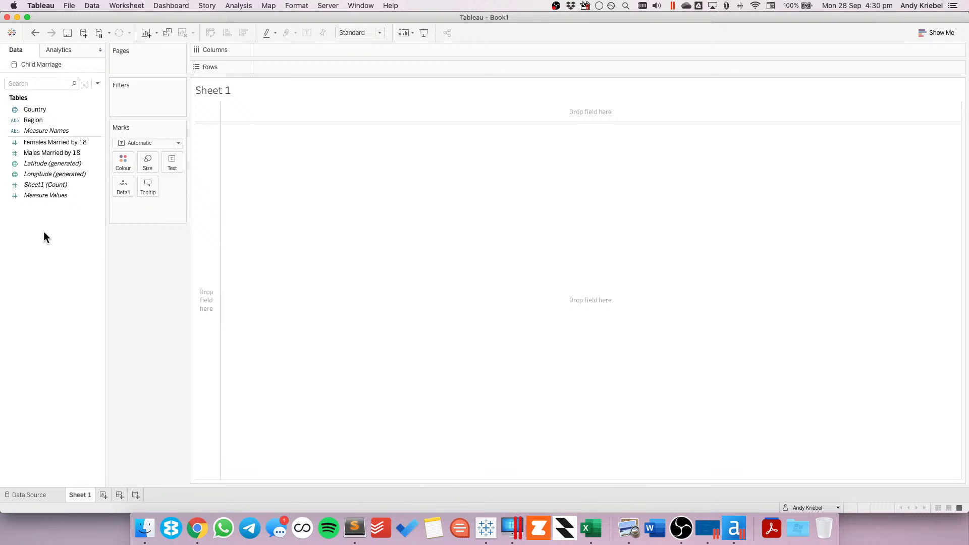
- Switch to Chrome and look over the category comparison chart types on the Chart.Guide page
key("super+Tab")
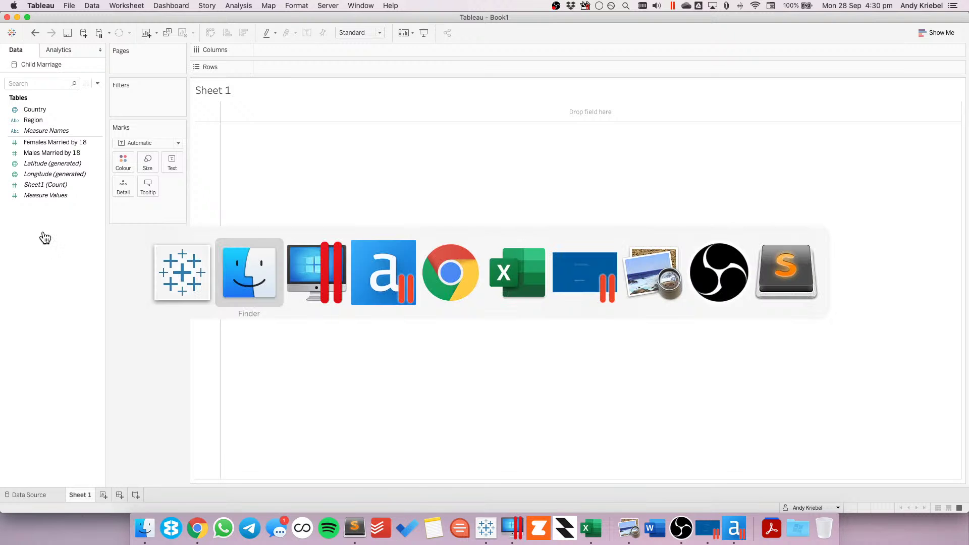
key("super+Tab")
key("super+Tab")
key("super+Tab")
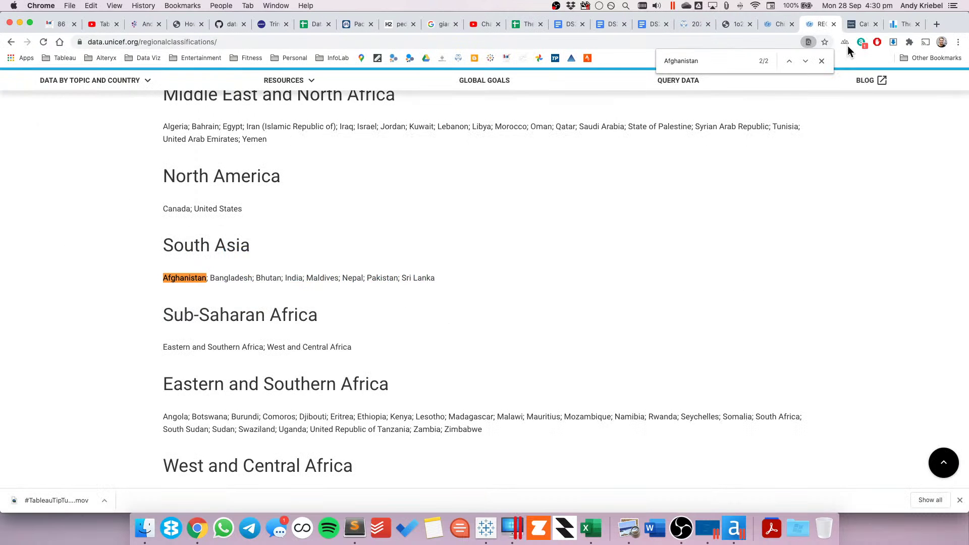
left_click(822, 61)
left_click(860, 25)
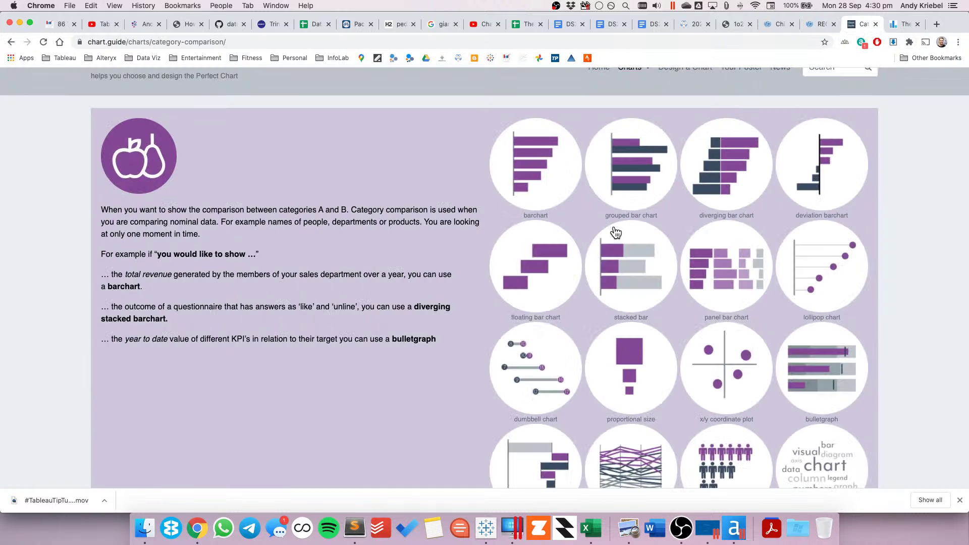
scroll(612, 225, "up", 1)
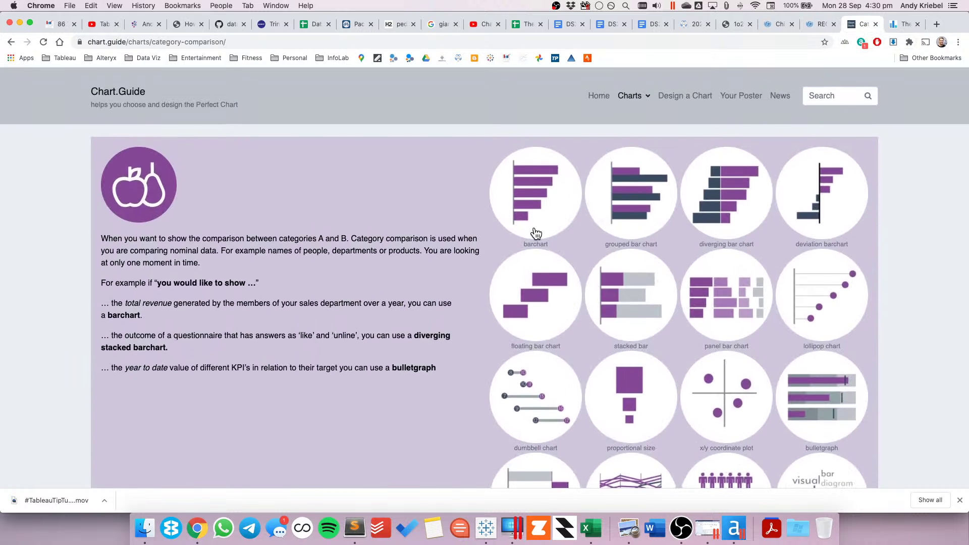
- Switch back to Tableau and build side-by-side bars of Females and Males Married by 18 per Country, coloured by Measure Names
key("super+Tab")
left_click_drag(45, 111, 202, 171)
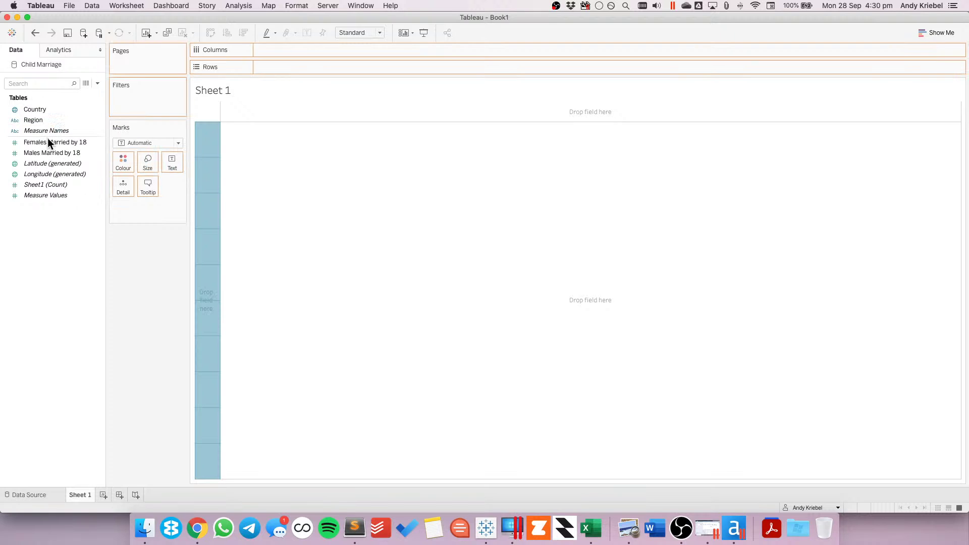
left_click(47, 154)
left_click_drag(47, 154, 349, 53)
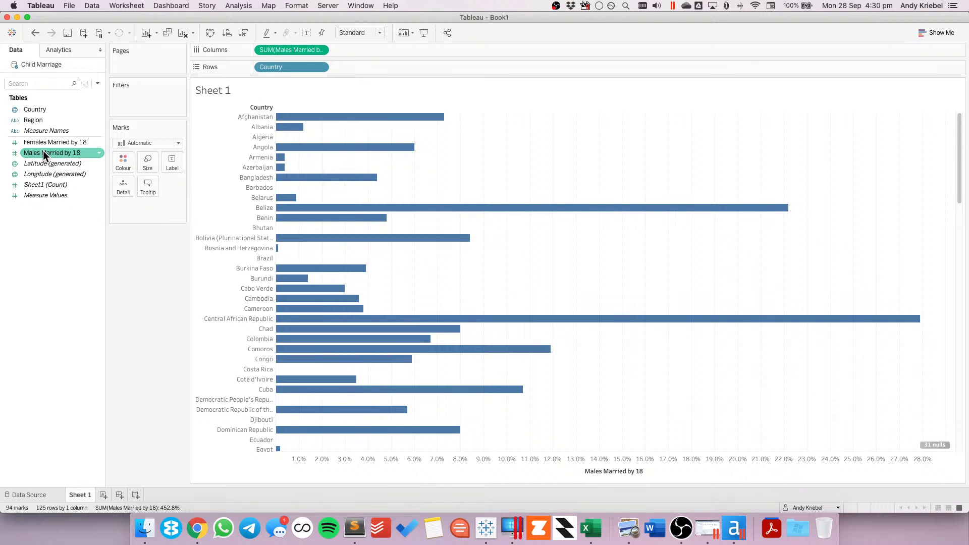
left_click_drag(44, 143, 411, 462)
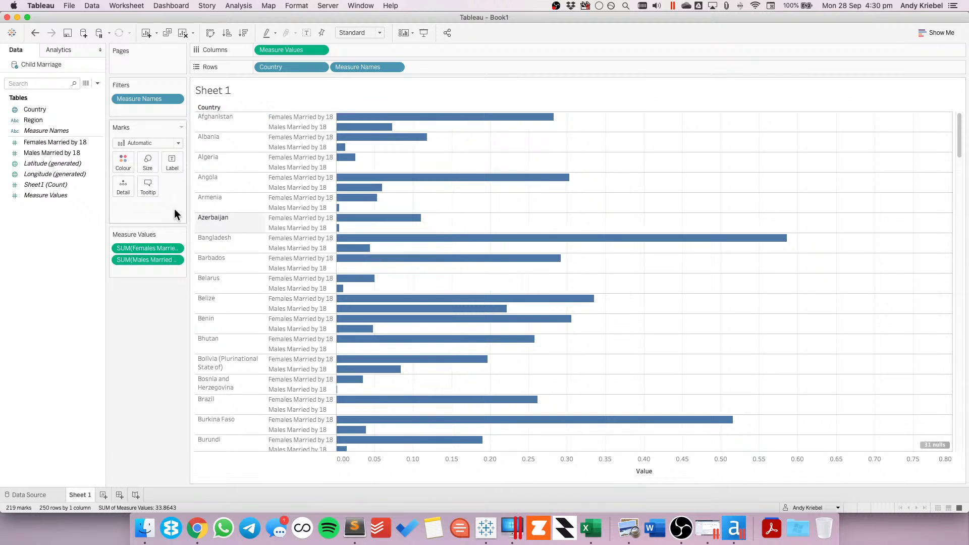
left_click_drag(353, 68, 119, 171)
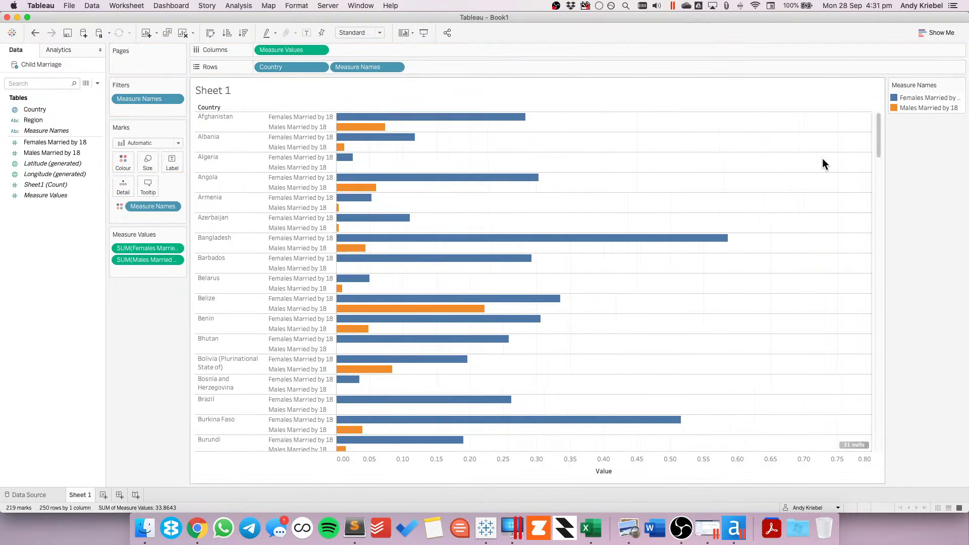
- Rename the Females Married by 18 measure as FEMALES and the Males Married by 18 measure as MALES
right_click(46, 143)
left_click(71, 187)
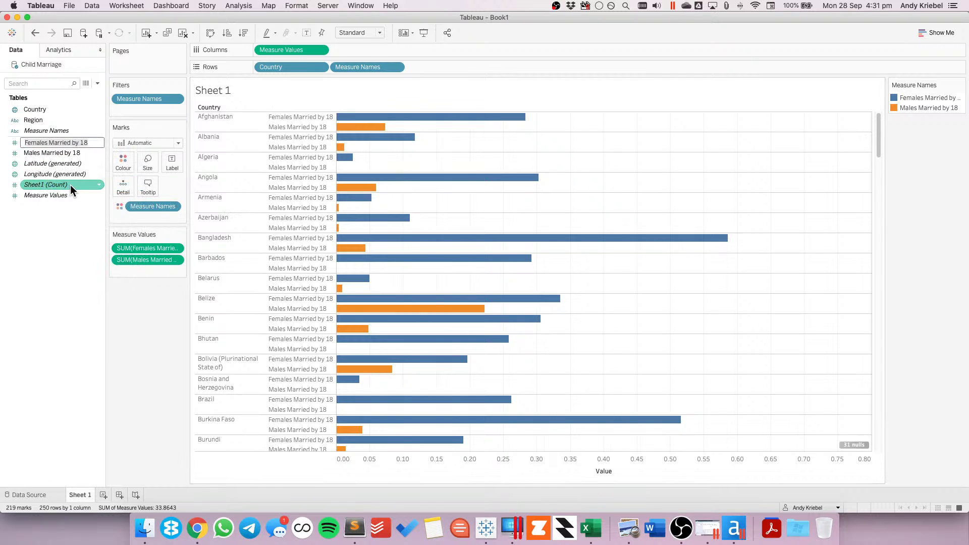
type("FEMALES")
key("Return")
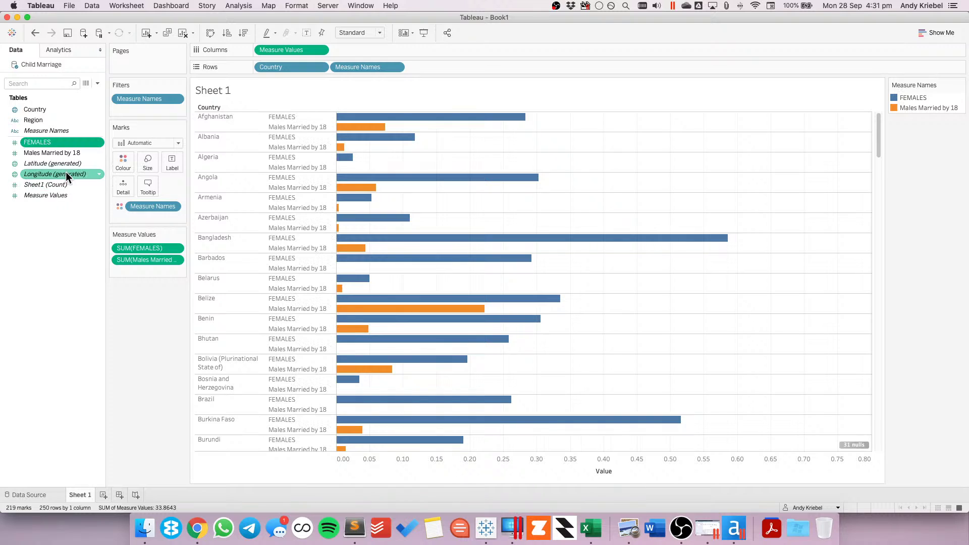
right_click(56, 153)
left_click(77, 193)
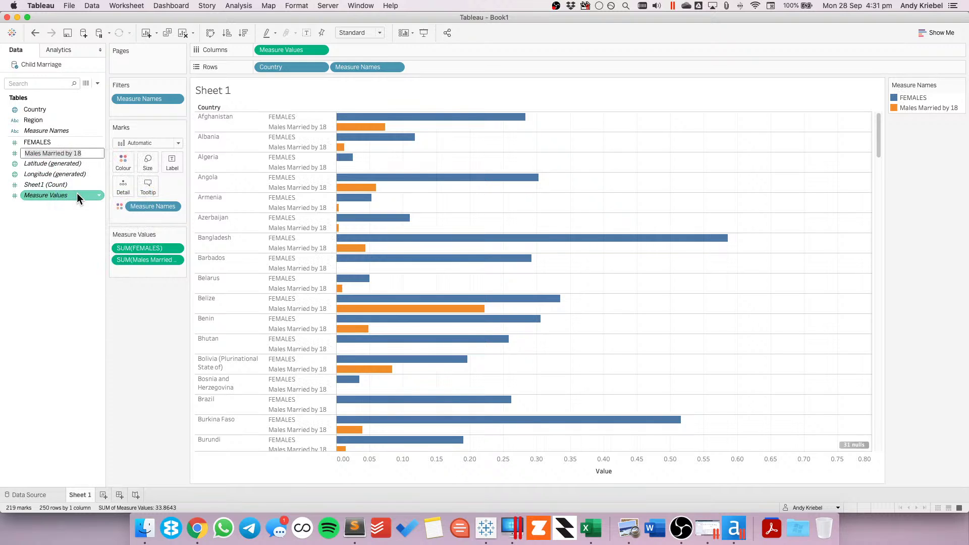
type("MALES")
key("Return")
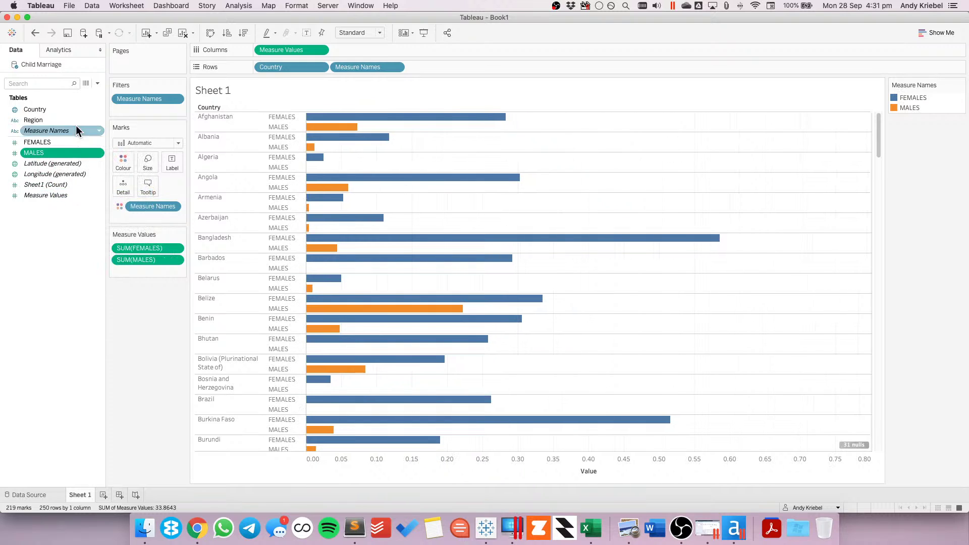
- Try renaming the Country and Region dimensions as COUNTRY and REGION, and undo both renames
right_click(45, 109)
left_click(62, 150)
type("COUNTRY")
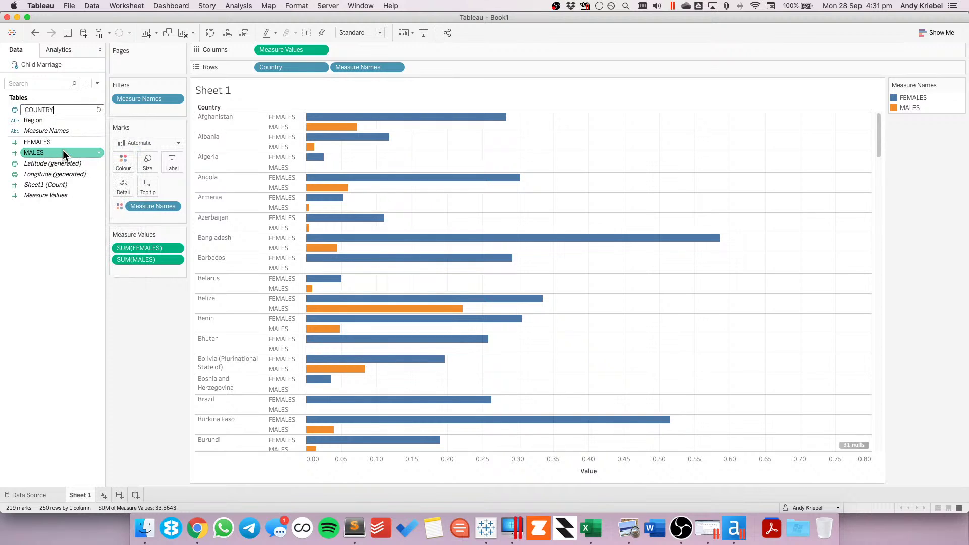
key("Return")
right_click(50, 119)
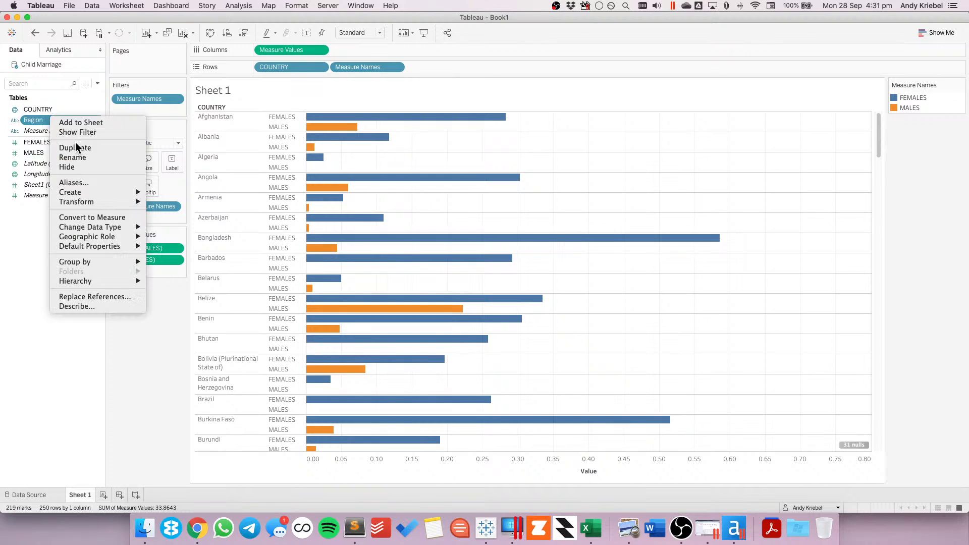
left_click(77, 158)
type("ION")
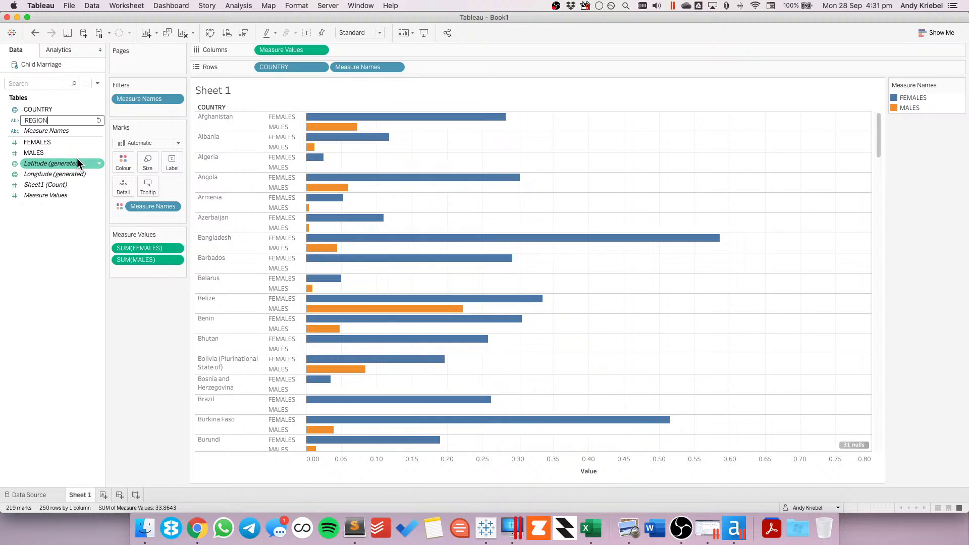
key("Return")
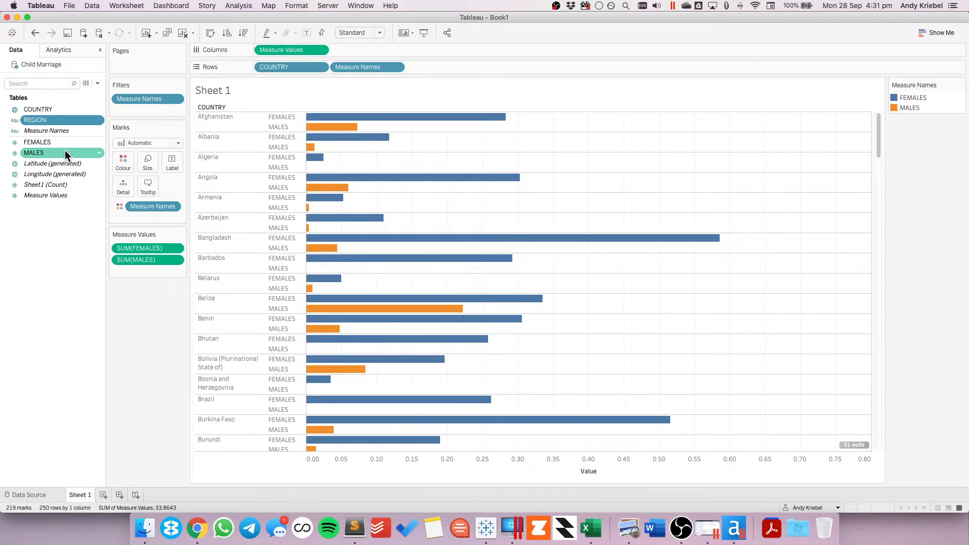
key("super+z")
key("super+z")
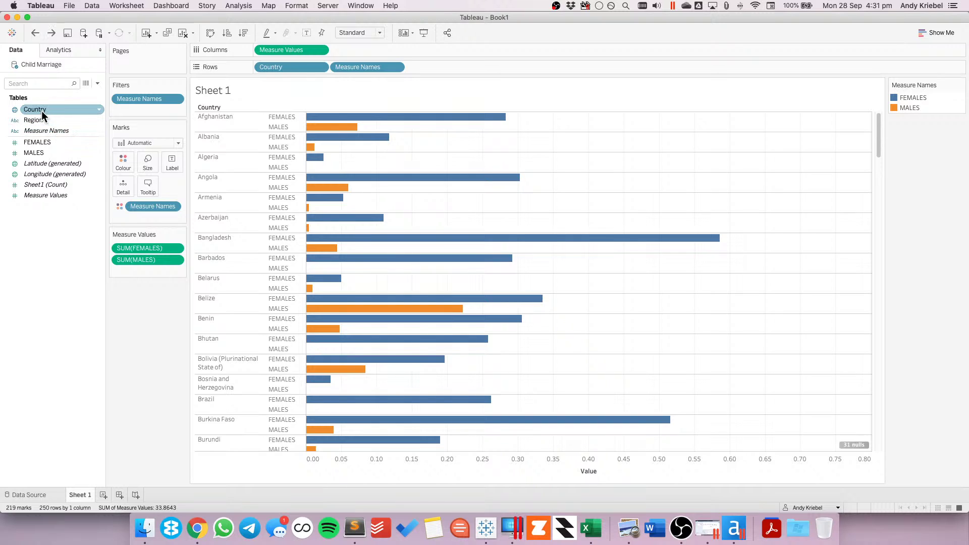
- Create a calculated field named COUNTRY from the Country field with the formula UPPER([Country])
right_click(57, 110)
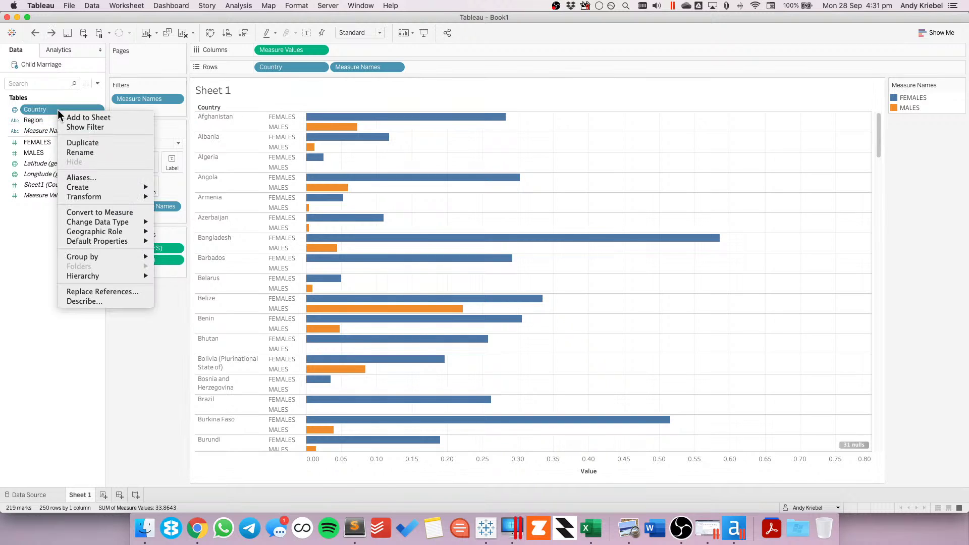
mouse_move(98, 188)
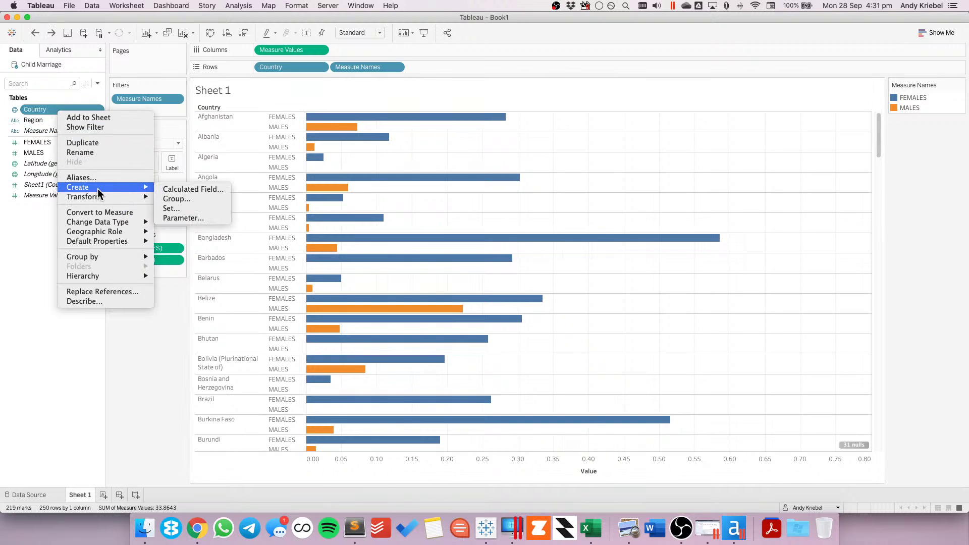
left_click(175, 189)
type("CONT")
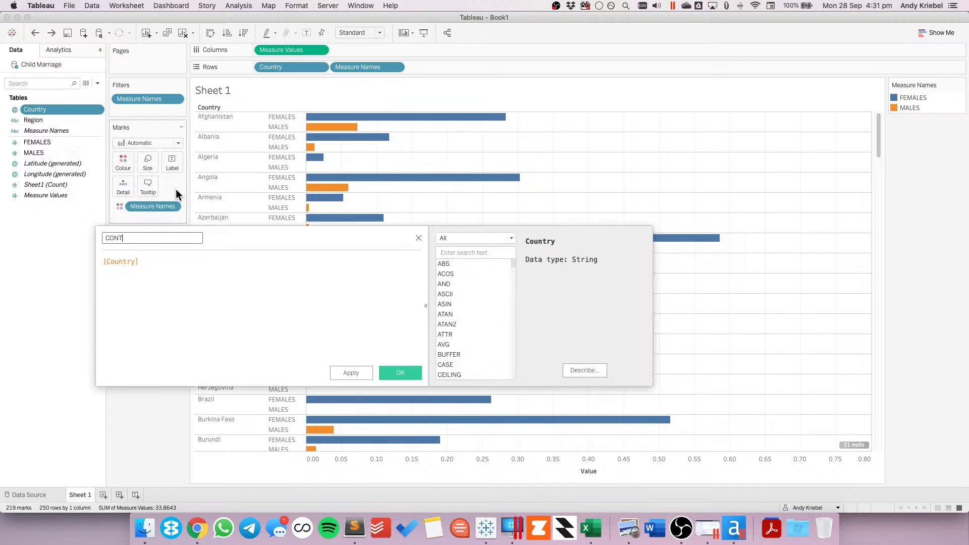
key("BackSpace")
key("BackSpace")
type("UNTRY")
key("Tab")
type("UPPER(")
key("End")
type(")")
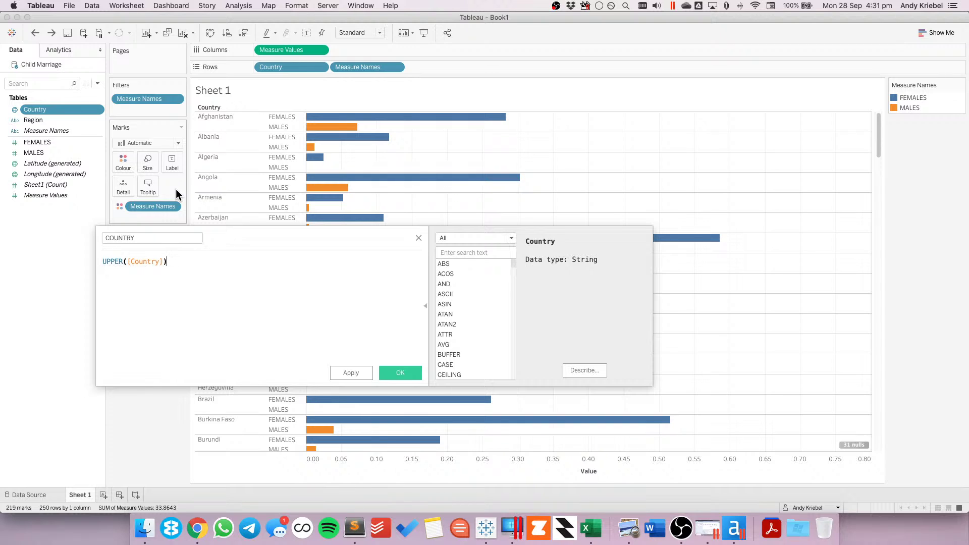
left_click(410, 374)
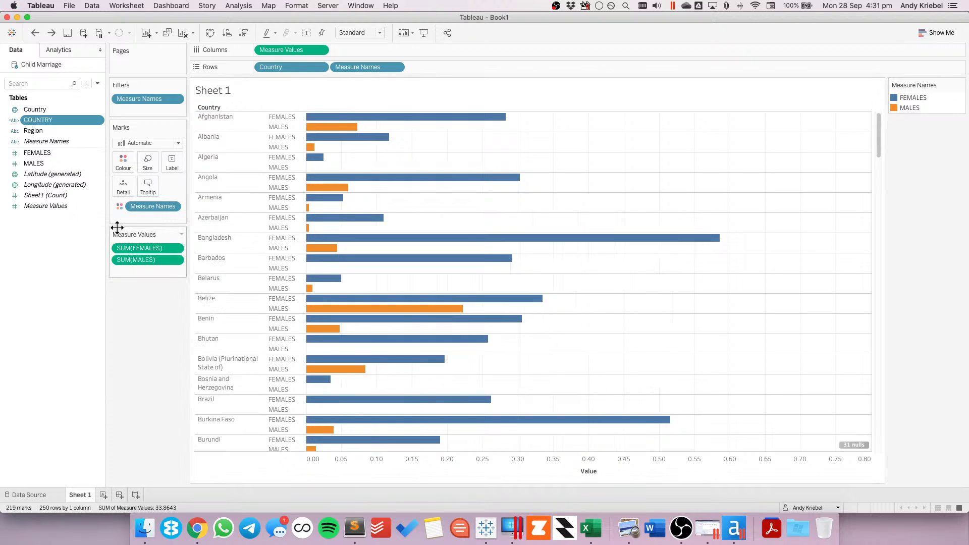
- Replace all references to the original Country field with the calculated COUNTRY field
left_click(32, 108)
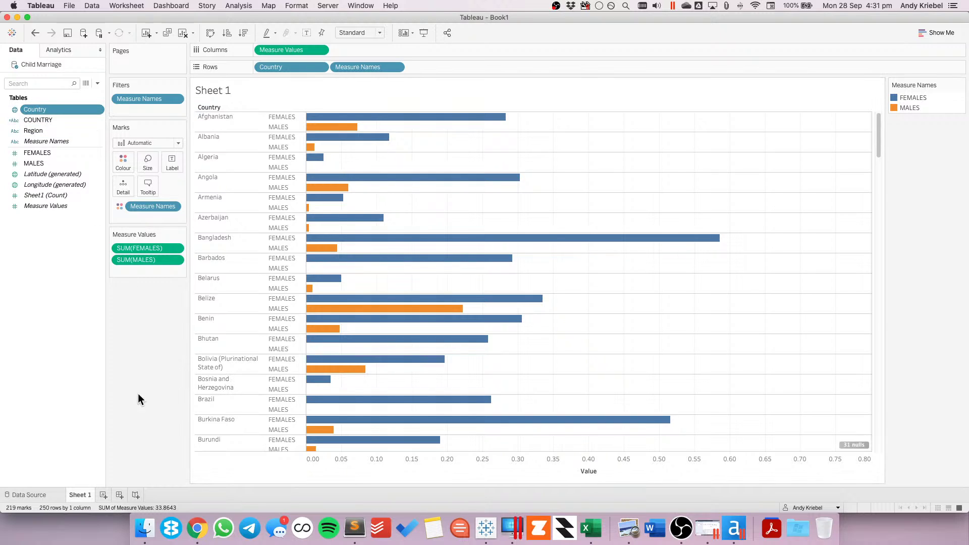
mouse_move(362, 299)
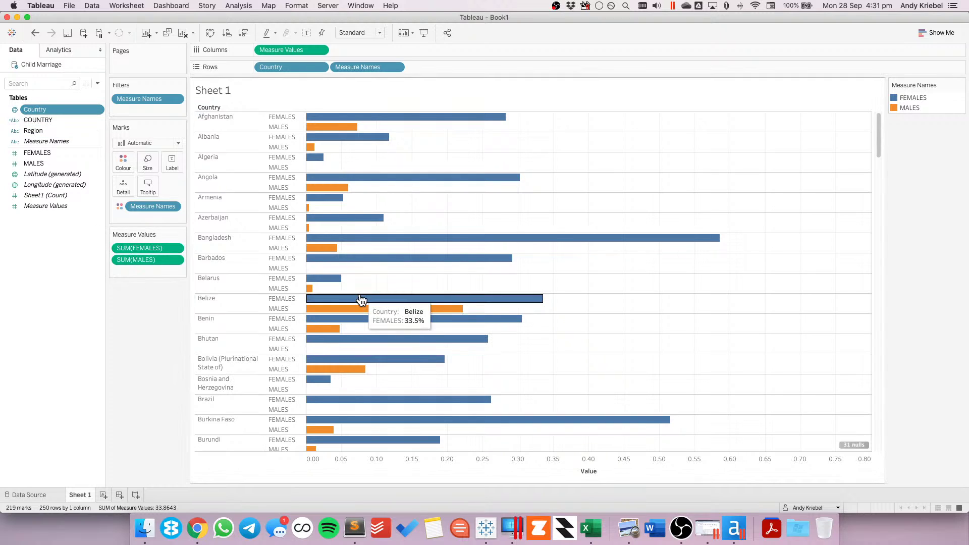
right_click(51, 112)
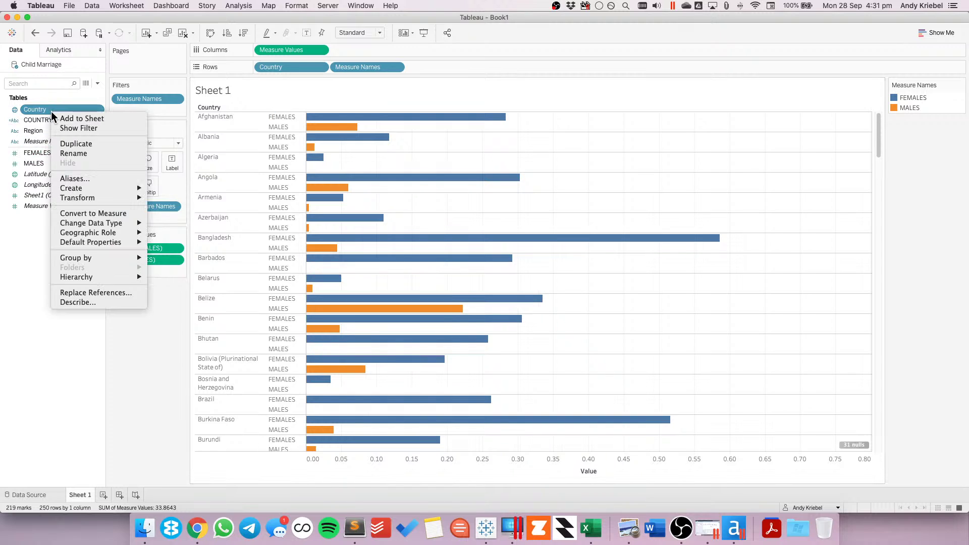
left_click(108, 293)
left_click(410, 204)
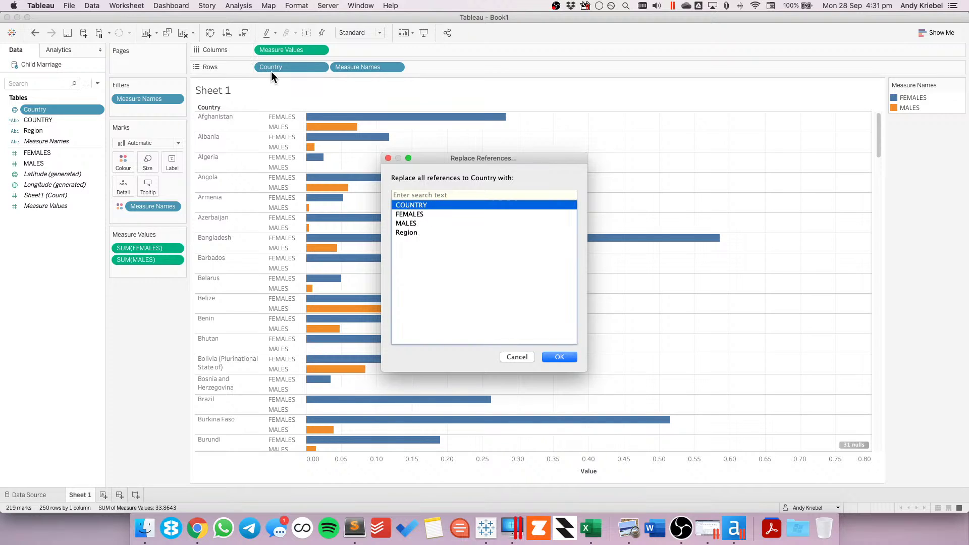
left_click(560, 357)
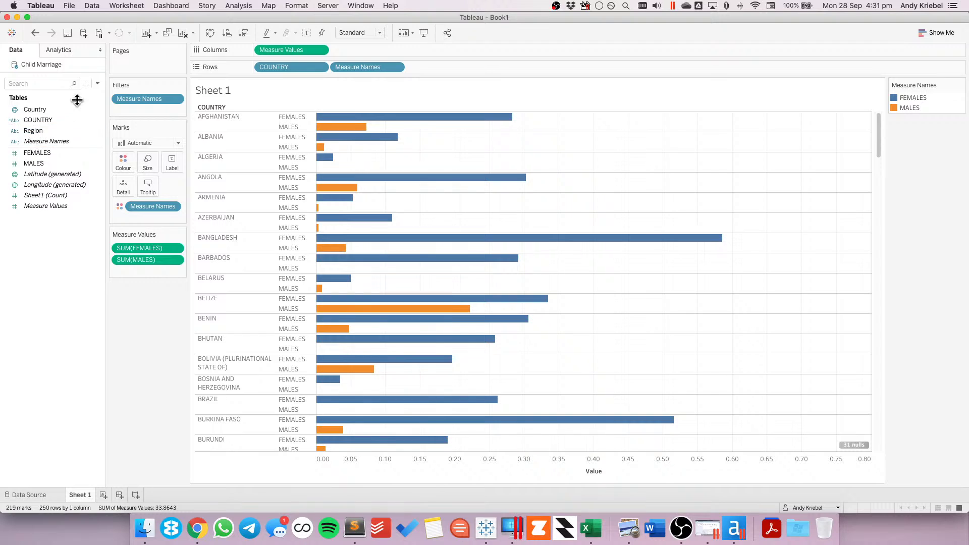
- Create a calculated field named REGION from the Region field with the formula UPPER([Region])
left_click(97, 84)
left_click(92, 95)
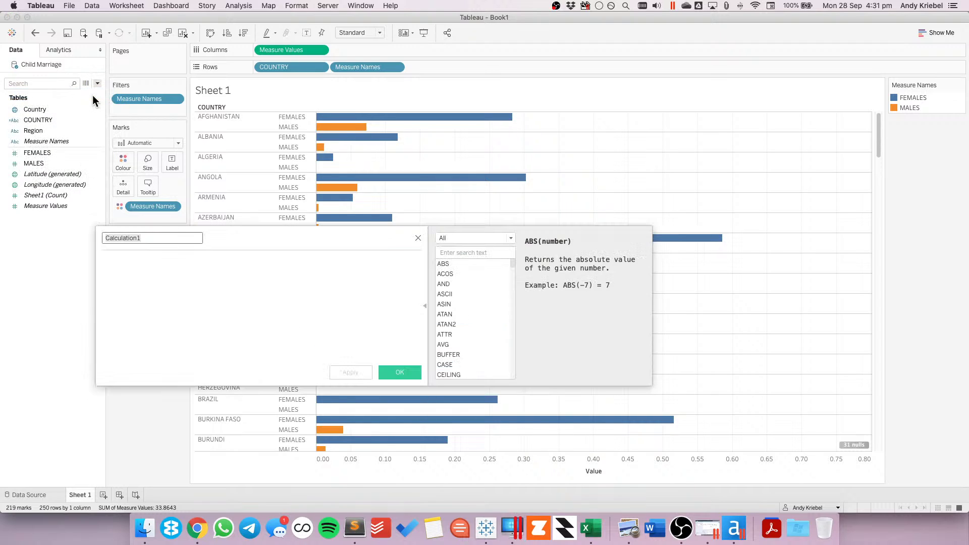
type("REGION")
key("BackSpace")
key("BackSpace")
key("BackSpace")
key("BackSpace")
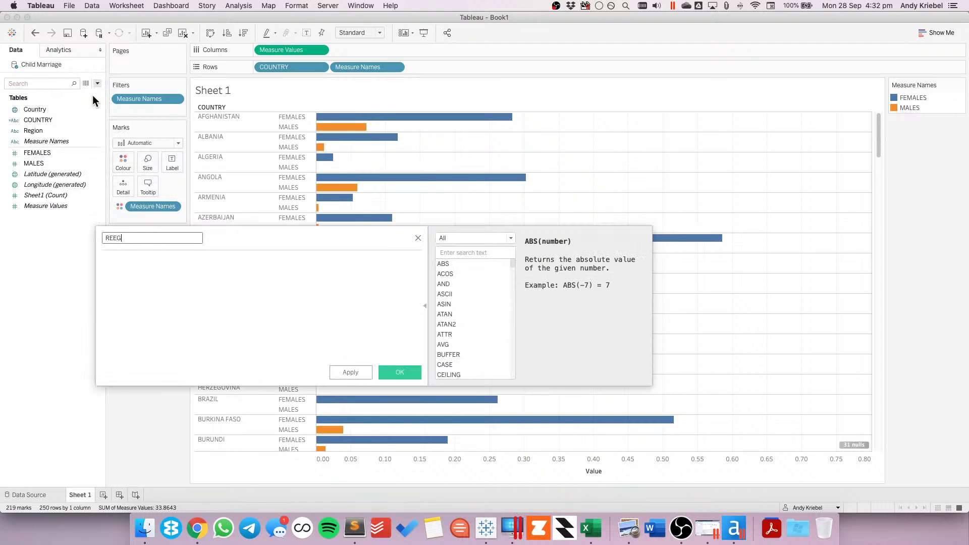
type("GION")
key("Tab")
type("upp")
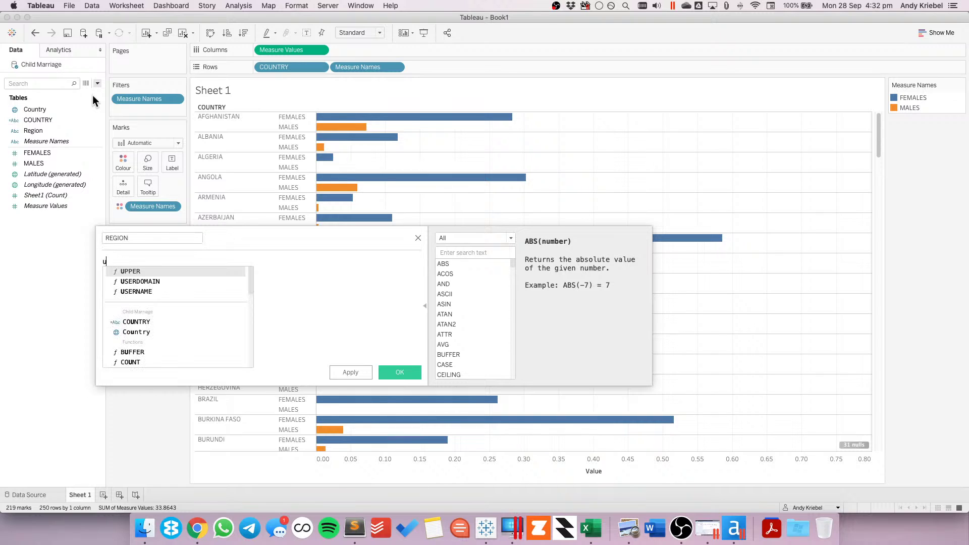
key("Return")
type("re")
key("Down")
key("Down")
key("Down")
key("Down")
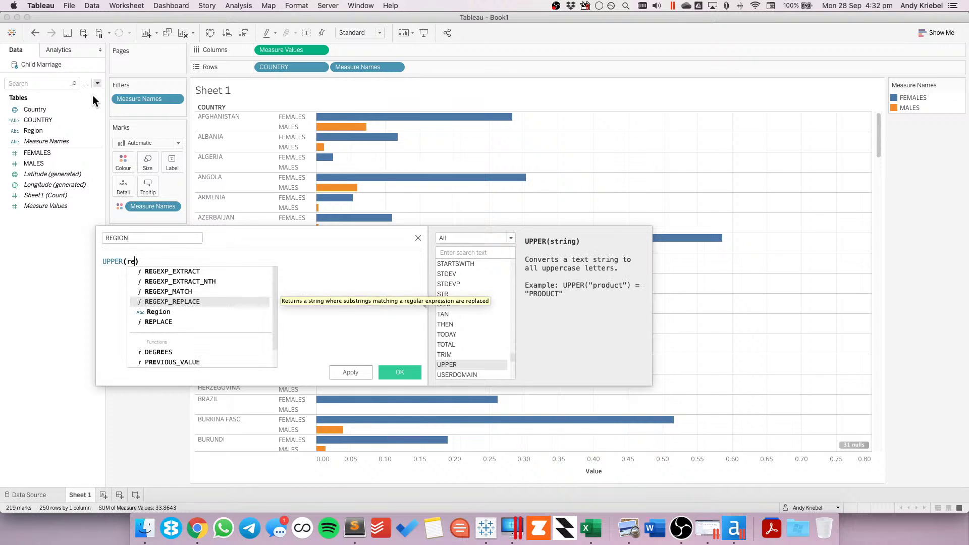
key("Return")
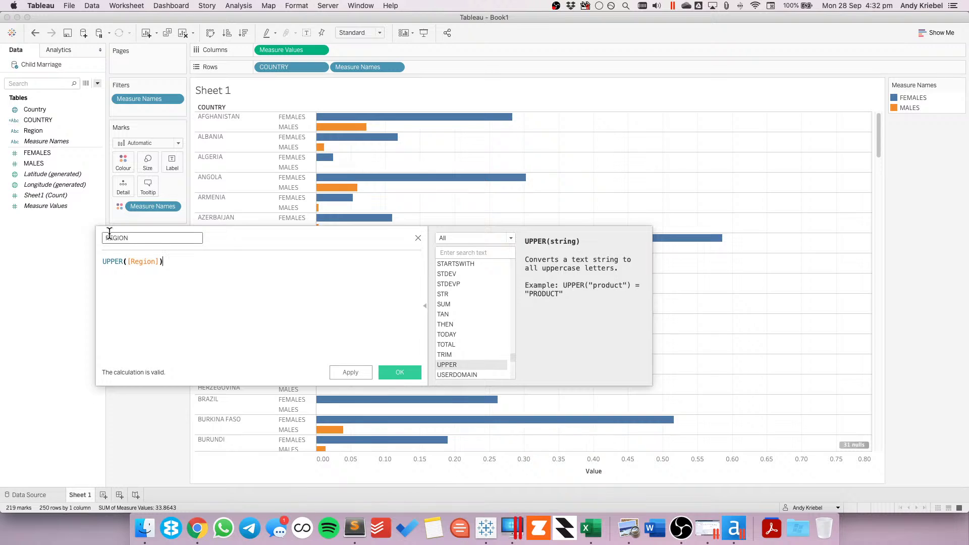
left_click(408, 372)
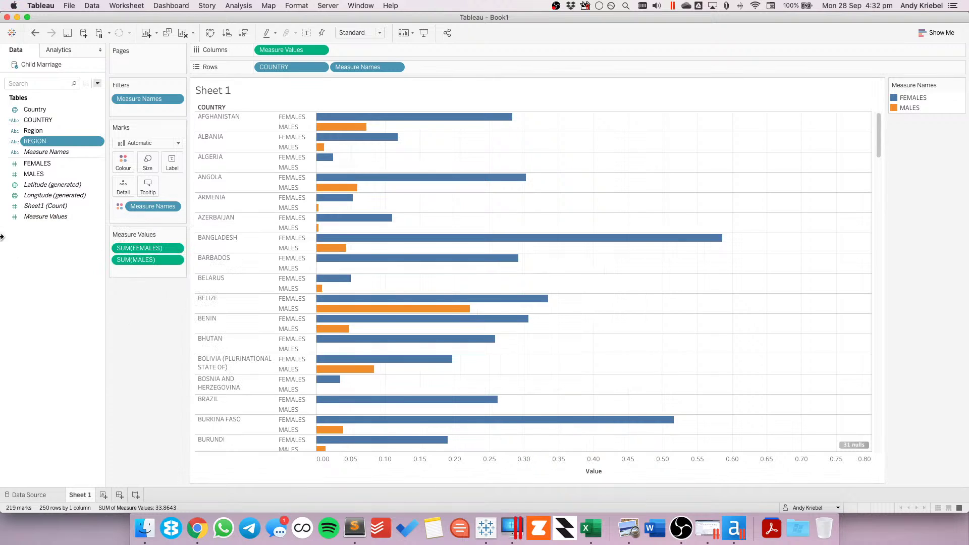
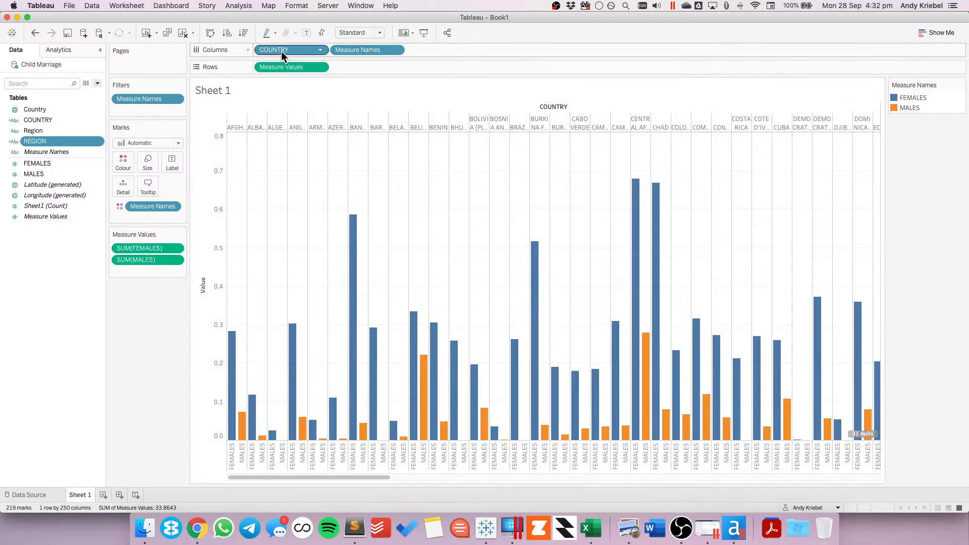
- Move COUNTRY from Columns to Detail and set the mark type to Line
left_click_drag(281, 50, 123, 190)
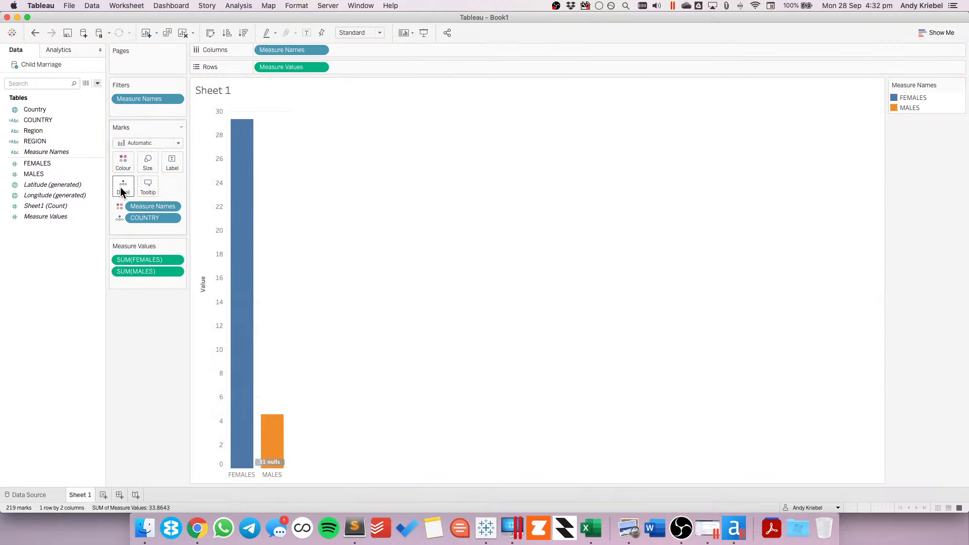
left_click(142, 143)
left_click(144, 175)
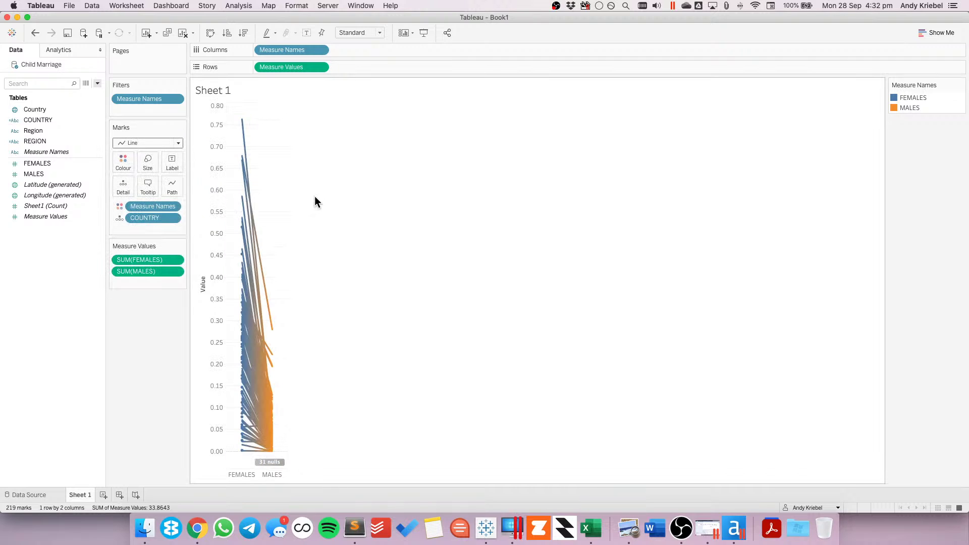
- Change the Measure Names mark property from Colour to Detail so the lines are not coloured by measure
left_click(117, 206)
left_click(140, 248)
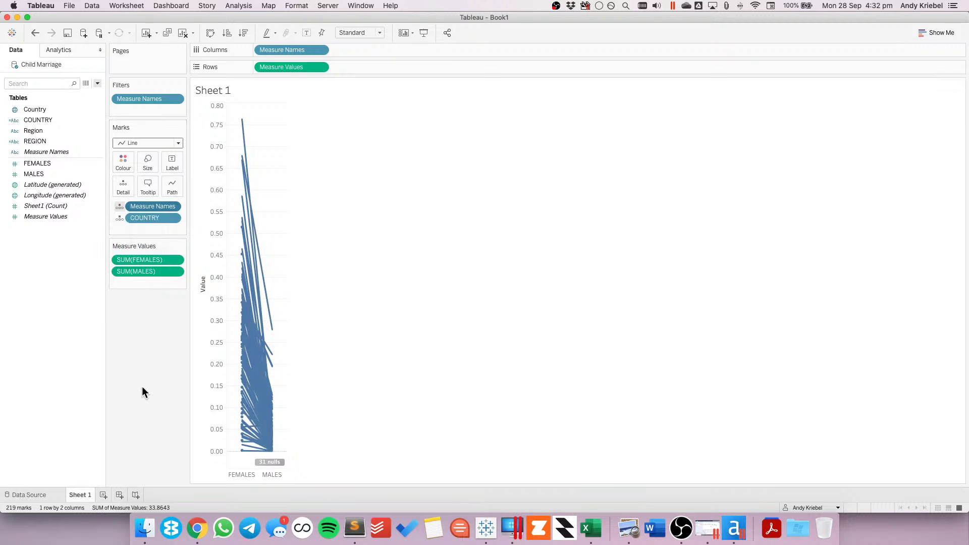
- Remove Measure Names from the line chart's marks and widen the FEMALES and MALES columns of the chart
left_click_drag(149, 206, 144, 334)
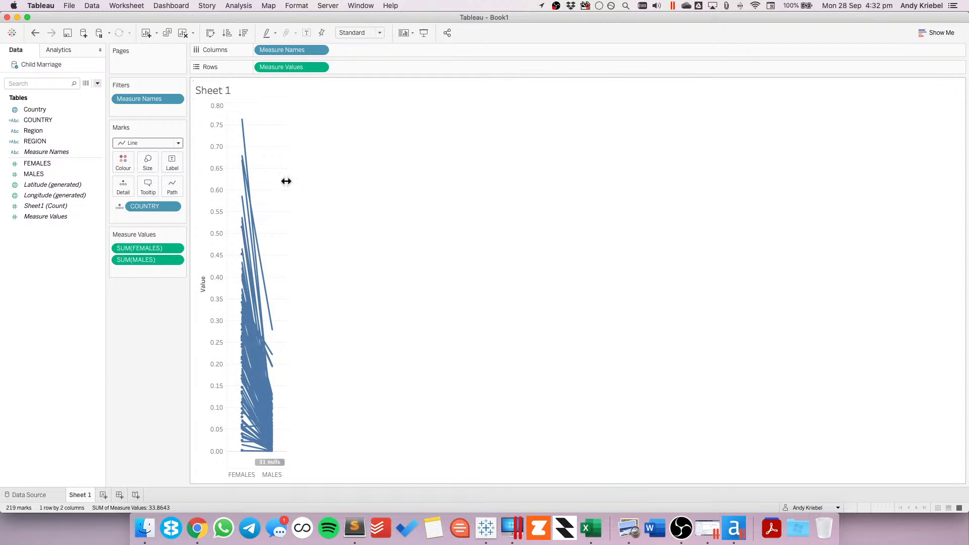
left_click_drag(287, 181, 409, 196)
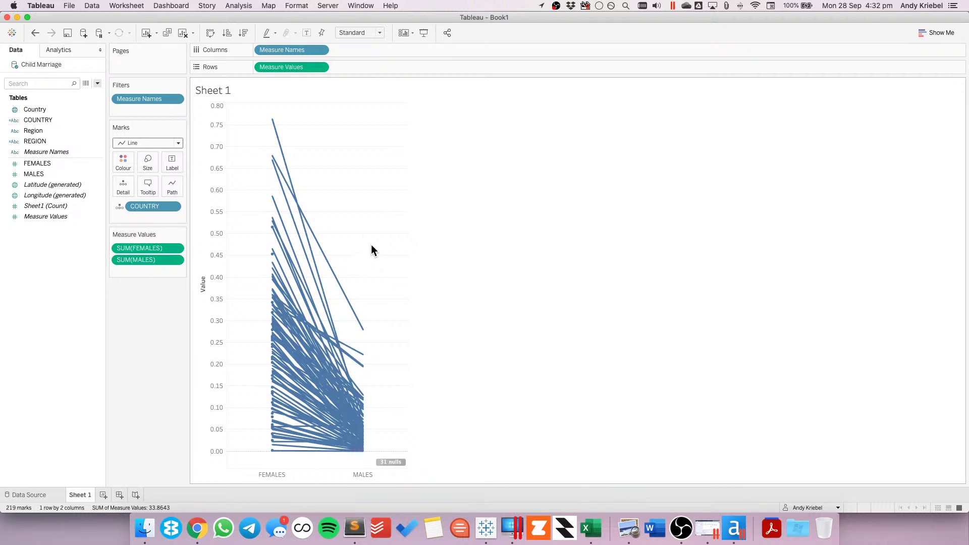
mouse_move(275, 274)
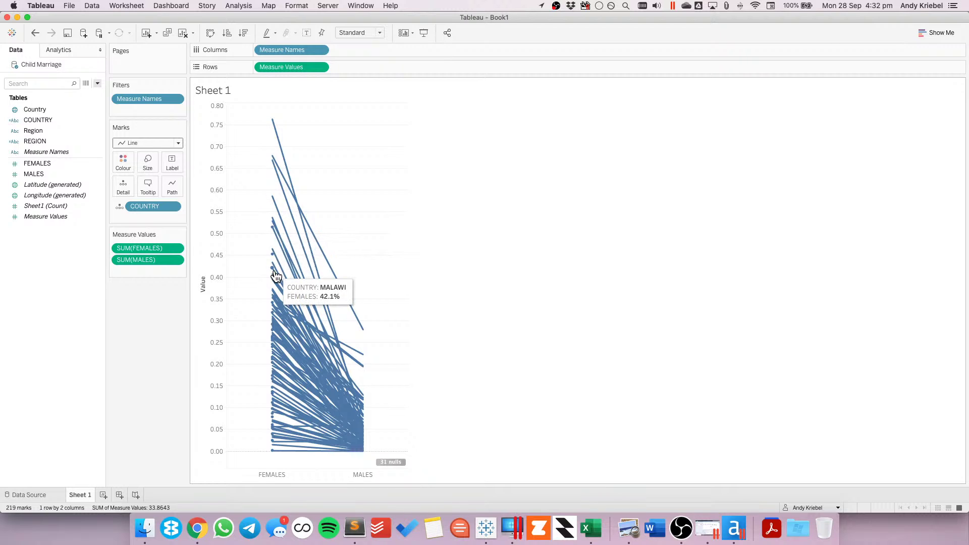
right_click(52, 251)
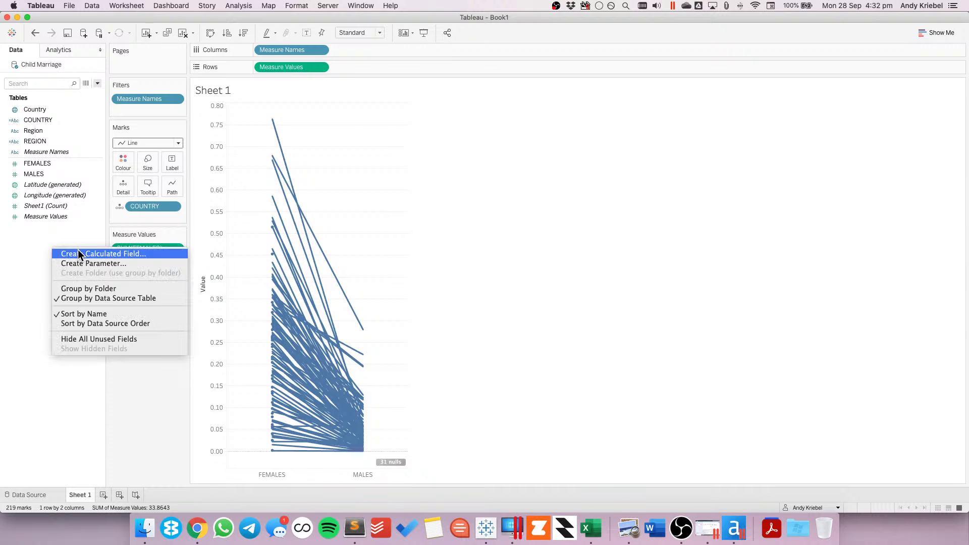
left_click(153, 430)
- Create a new worksheet with a text table listing each COUNTRY in rows with its FEMALES and MALES values
left_click(104, 495)
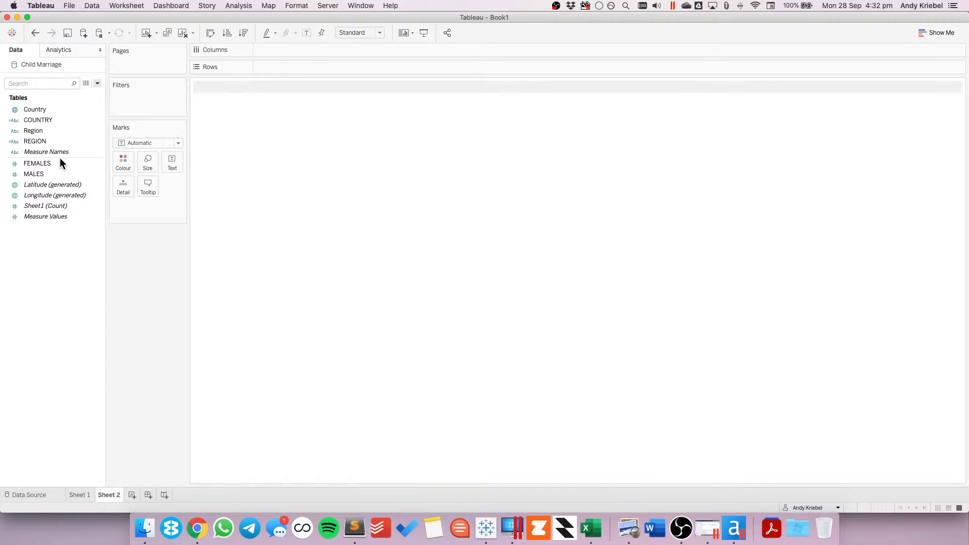
left_click(45, 120)
left_click_drag(43, 120, 202, 172)
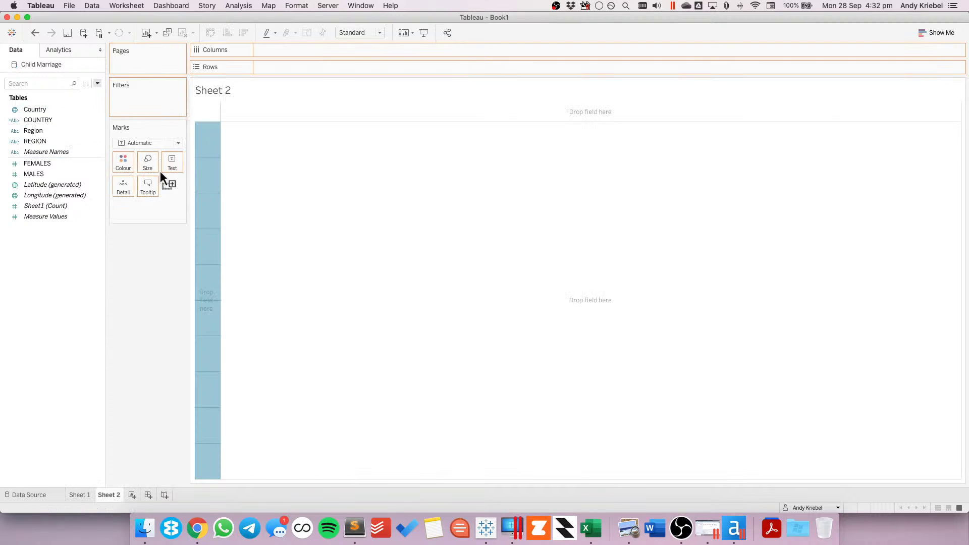
left_click_drag(37, 163, 286, 177)
left_click(71, 174)
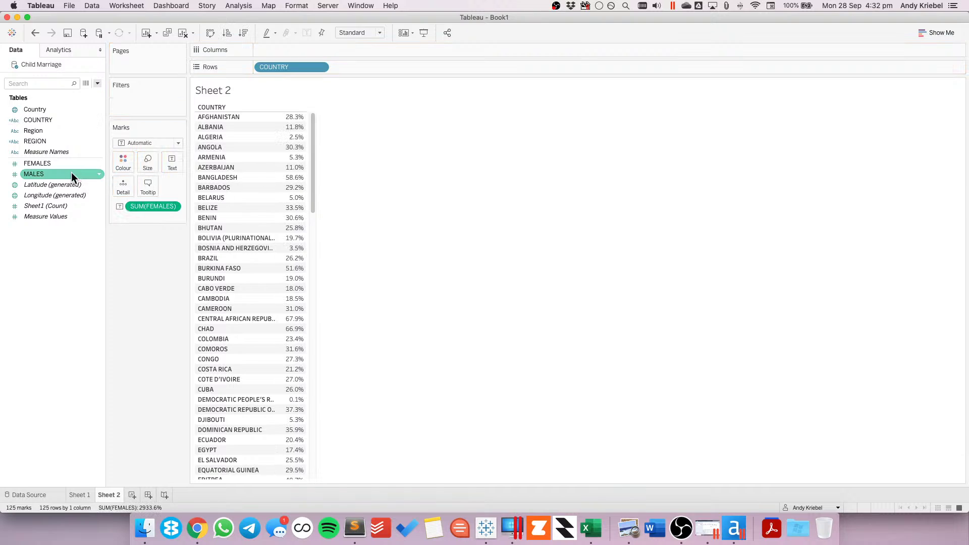
left_click_drag(58, 177, 290, 178)
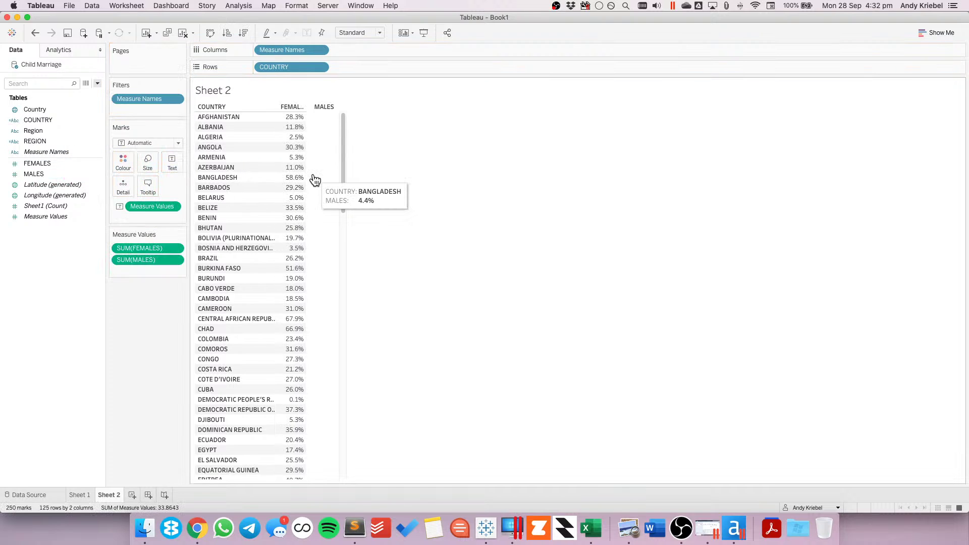
left_click(323, 137)
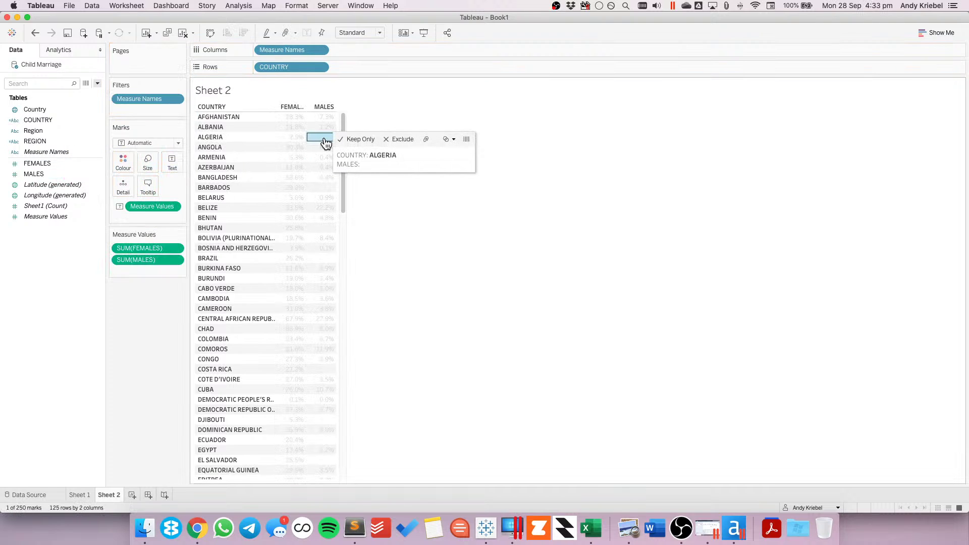
left_click(321, 137)
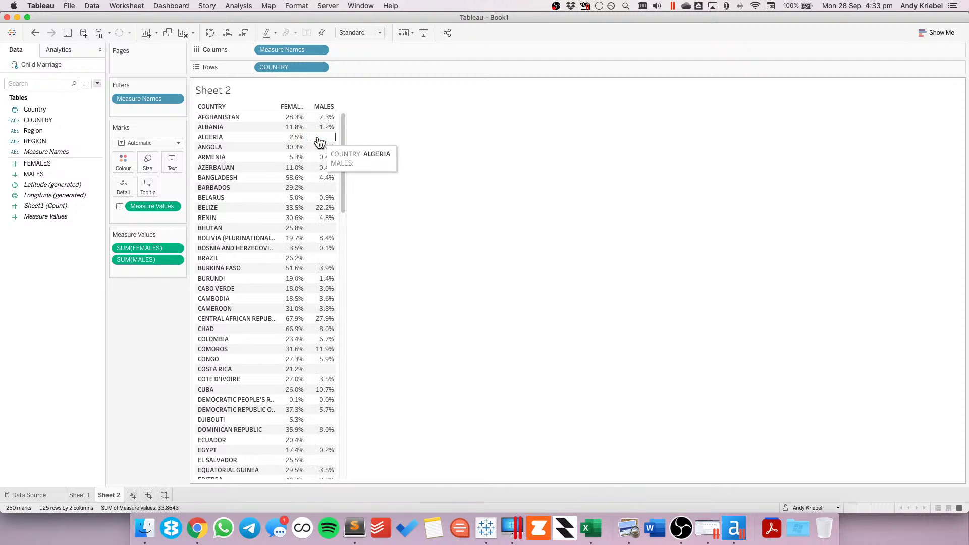
right_click(77, 298)
left_click(103, 305)
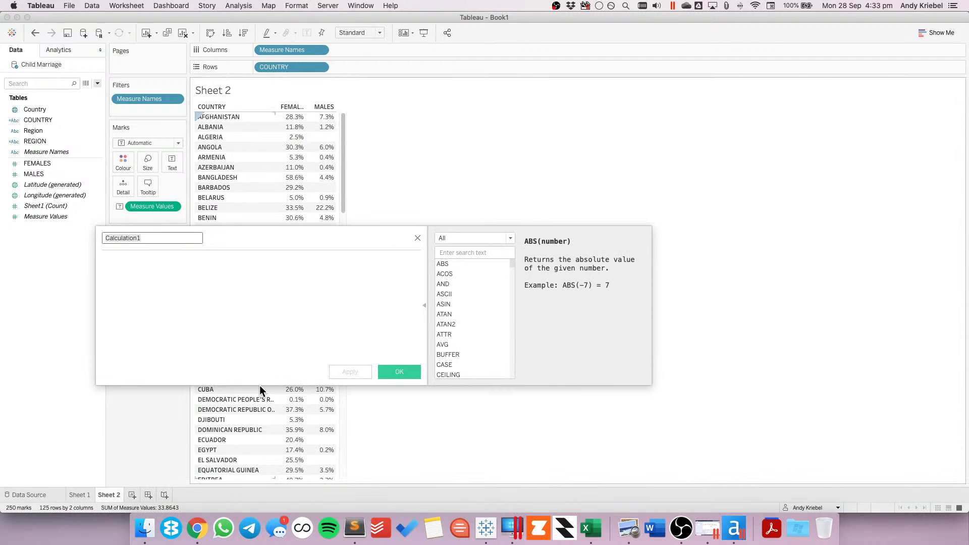
type("Country")
key("BackSpace")
key("BackSpace")
key("BackSpace")
key("BackSpace")
key("BackSpace")
key("BackSpace")
key("BackSpace")
left_click(417, 238)
- Start creating a set from the uppercase COUNTRY field and open its condition settings
left_click(41, 121)
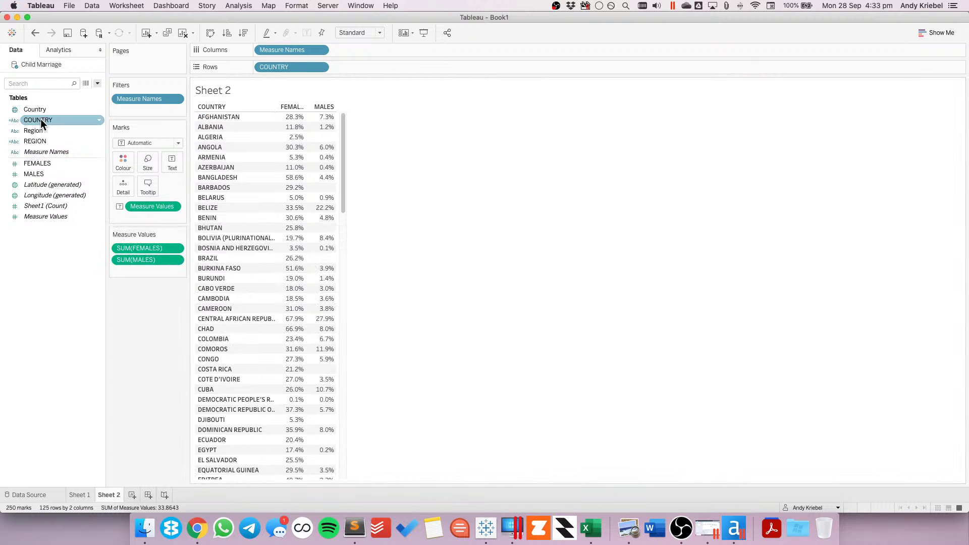
right_click(40, 119)
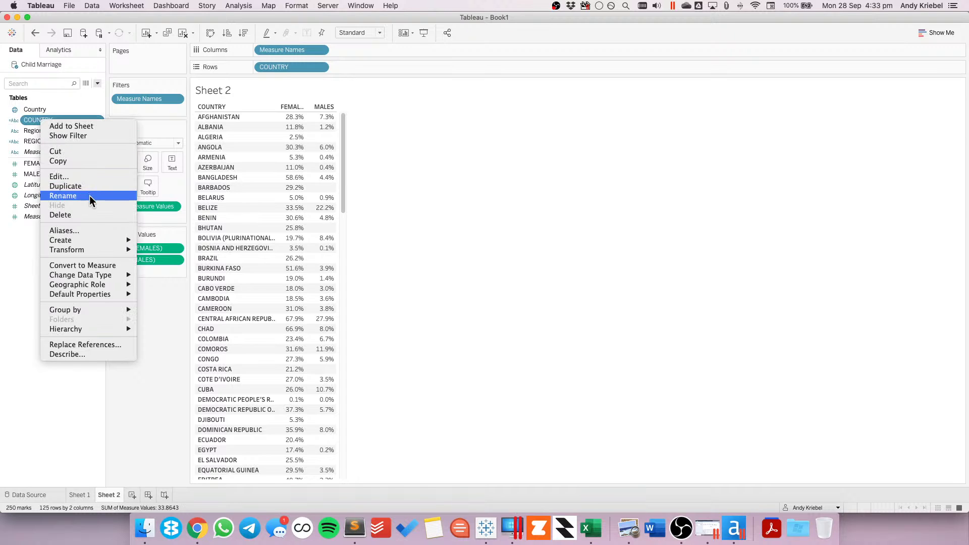
mouse_move(106, 240)
left_click(159, 261)
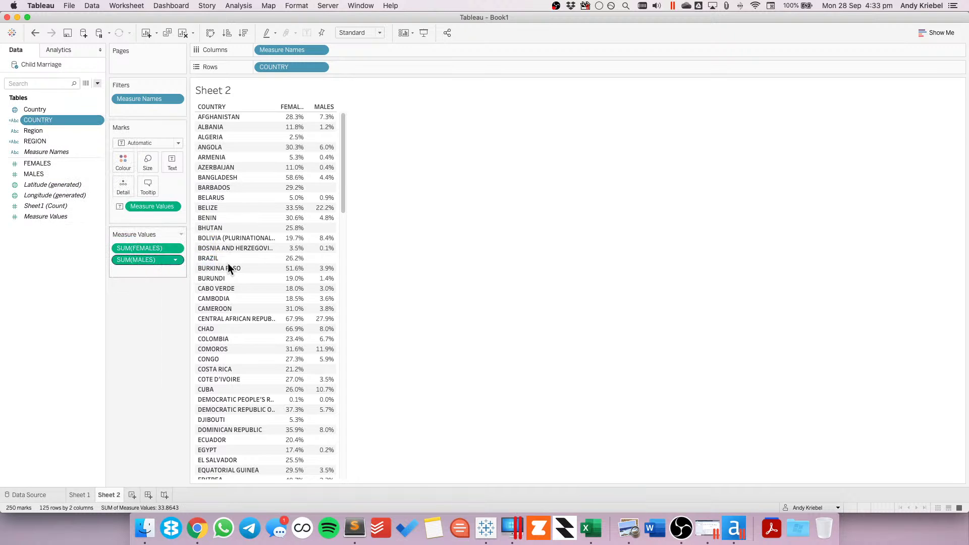
left_click(529, 166)
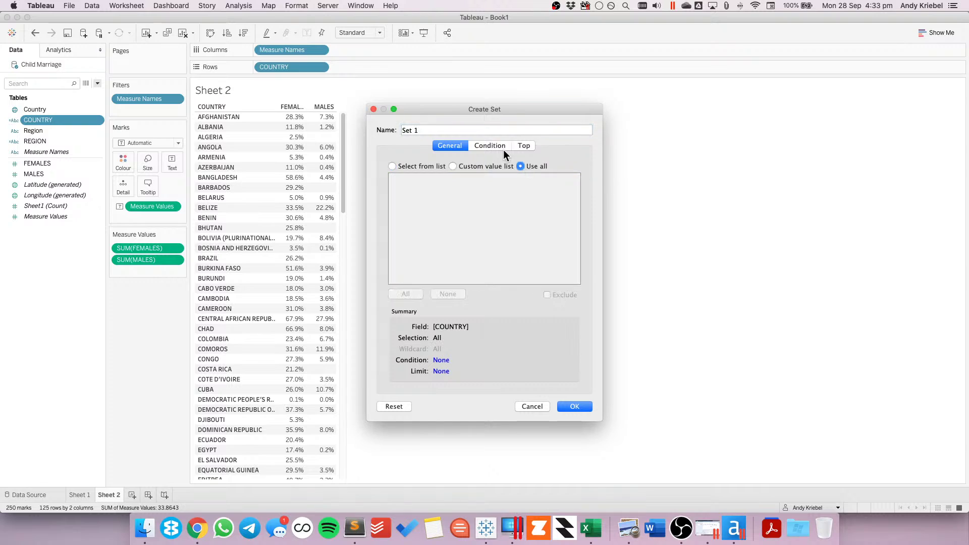
left_click(490, 145)
left_click(410, 173)
left_click(421, 186)
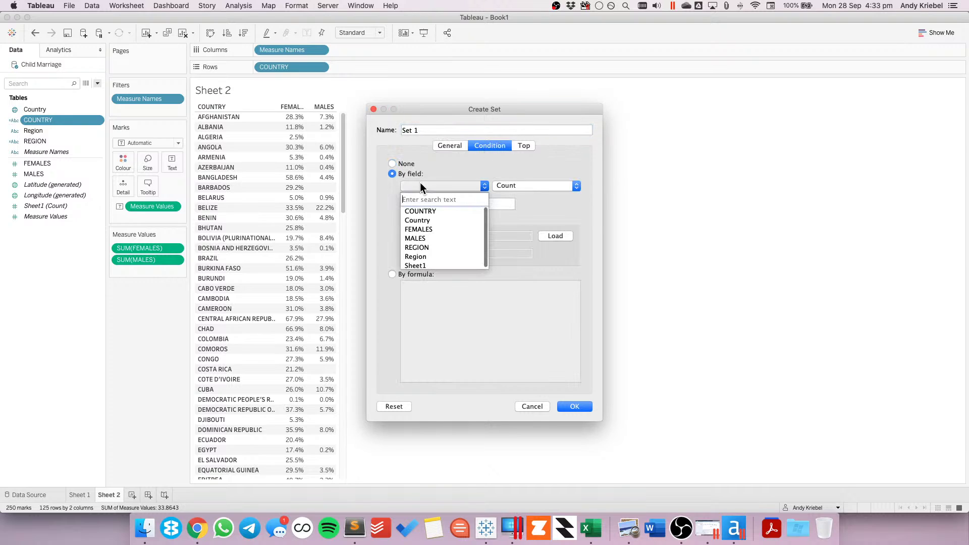
left_click(421, 211)
left_click(525, 187)
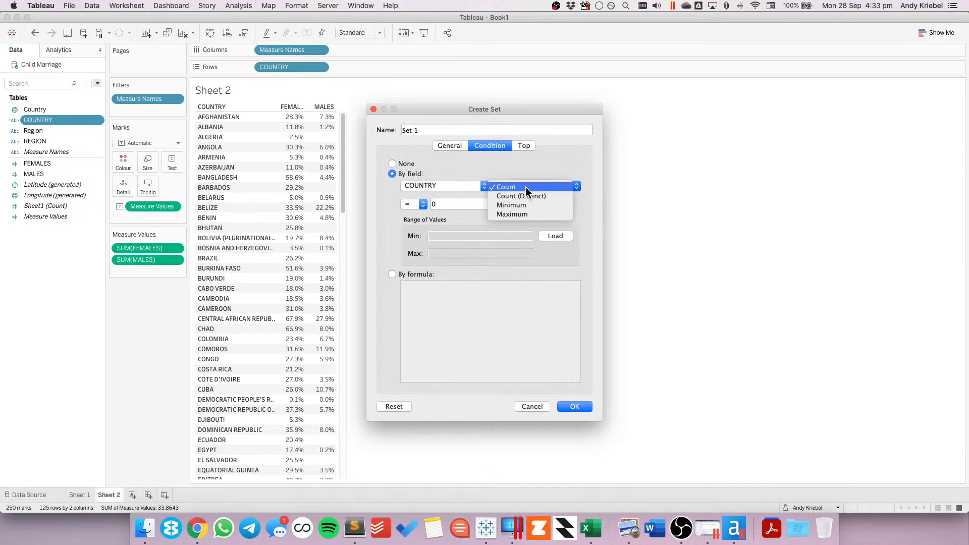
left_click(508, 165)
- Define the set's condition by formula and insert the ISNULL function
left_click(410, 274)
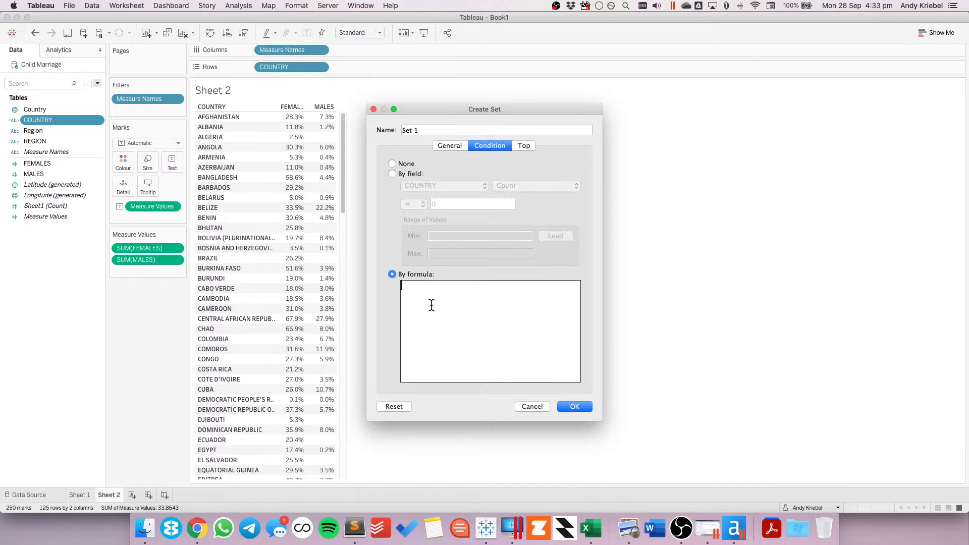
type("insu")
key("BackSpace")
key("BackSpace")
key("BackSpace")
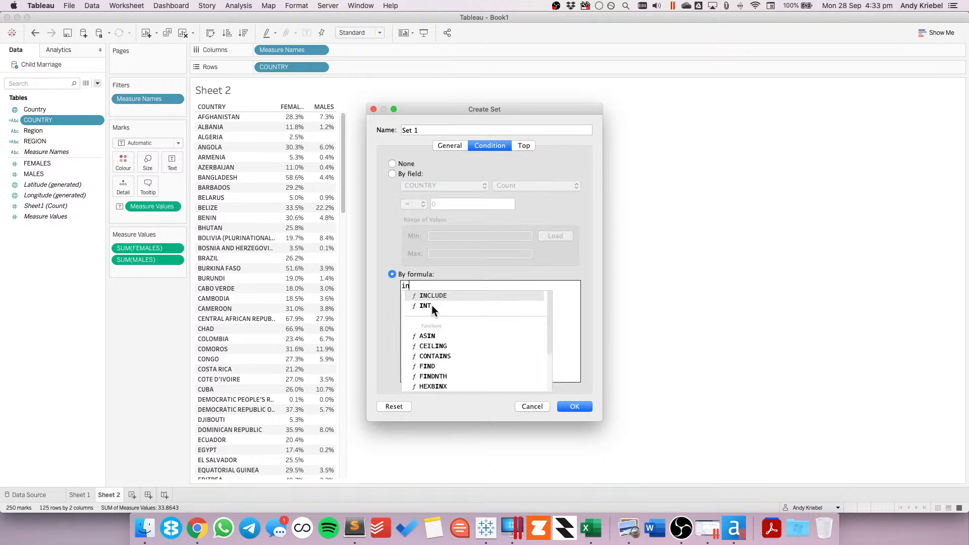
type("s")
left_click(431, 326)
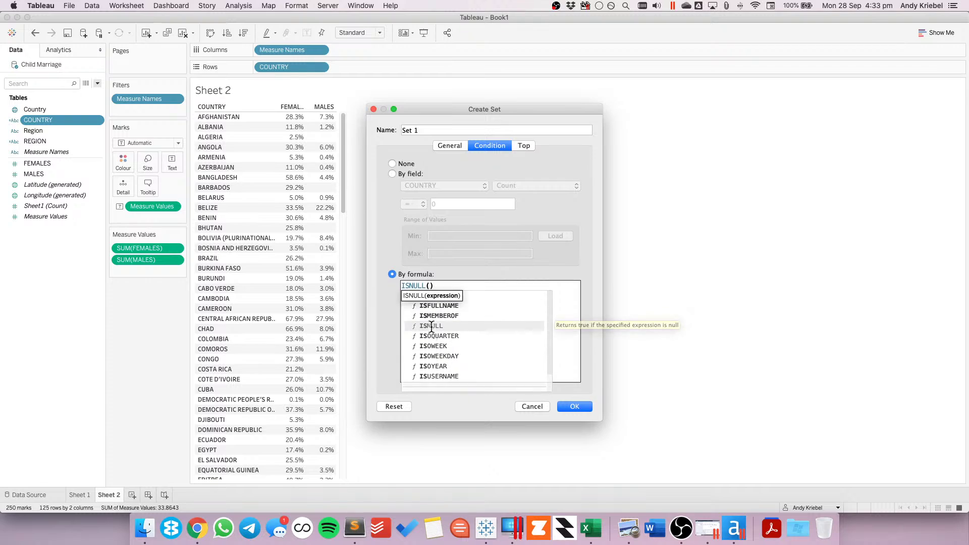
type("country")
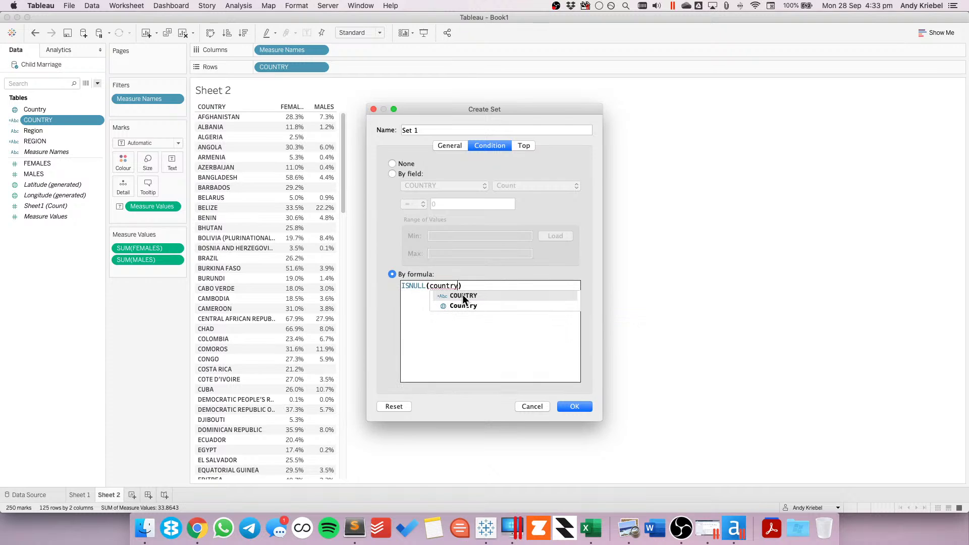
left_click(462, 296)
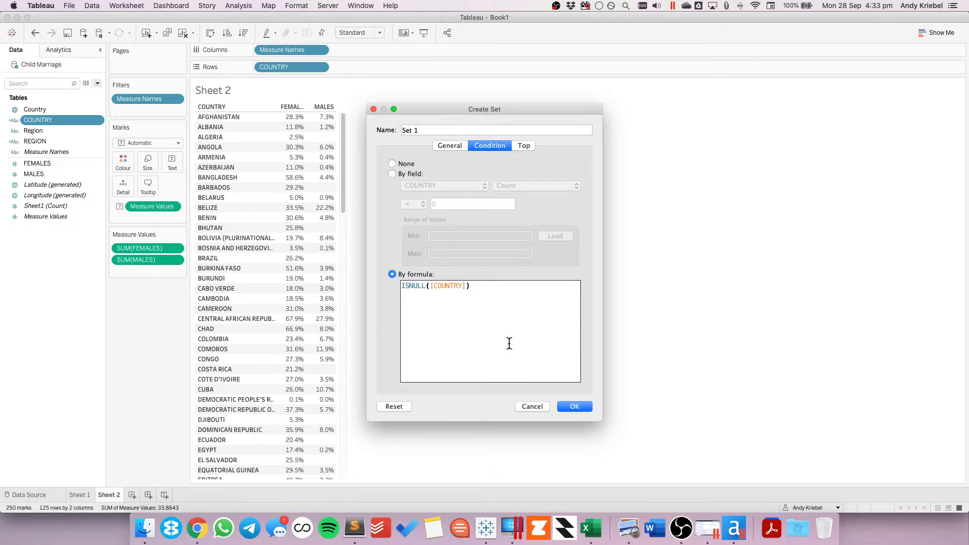
type(") OR")
key("BackSpace")
key("BackSpace")
key("BackSpace")
key("BackSpace")
key("BackSpace")
key("BackSpace")
key("BackSpace")
key("BackSpace")
key("BackSpace")
key("BackSpace")
key("BackSpace")
key("BackSpace")
key("BackSpace")
key("BackSpace")
key("BackSpace")
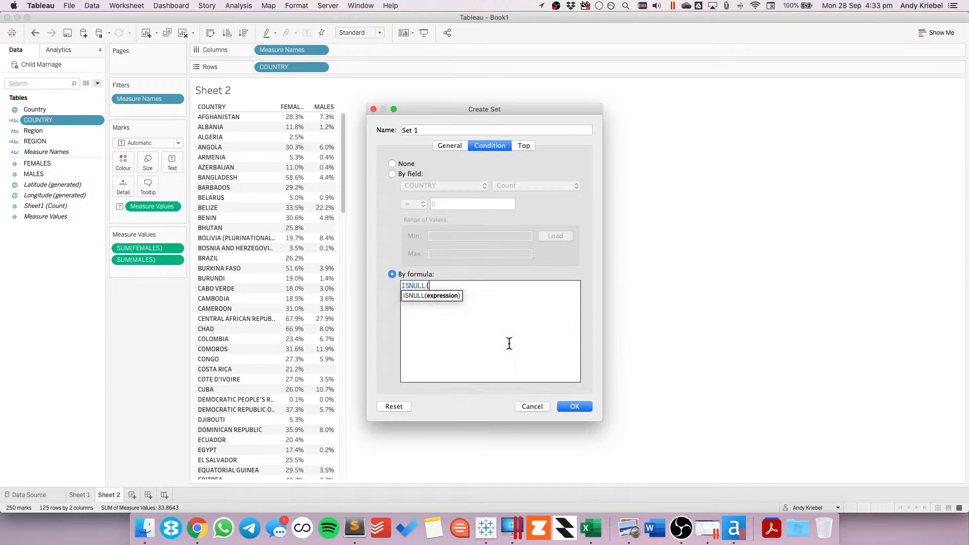
- Complete the set's condition formula as ISNULL([FEMALES]) OR ISNULL([MALES])
type("fema")
key("Return")
type(")")
key("Return")
type("OR")
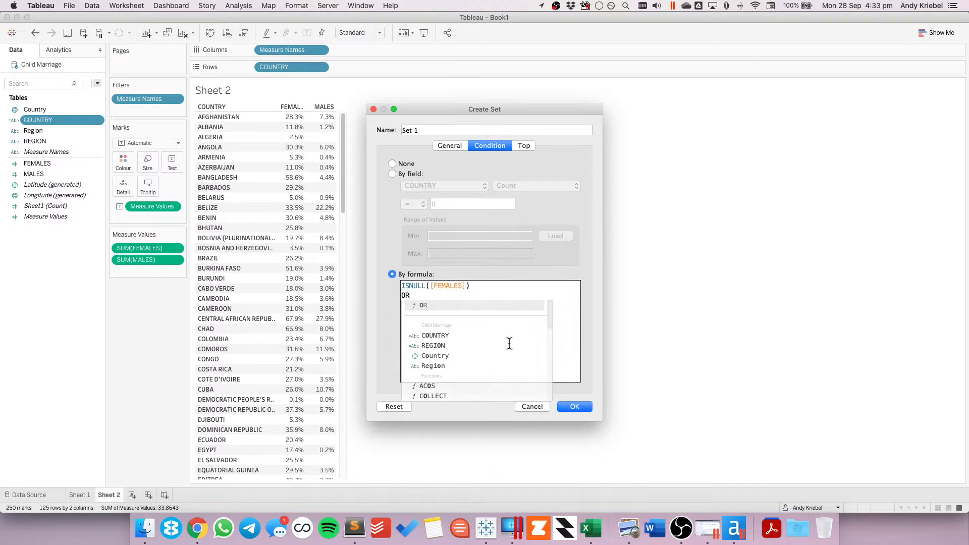
key("Return")
type("ISNUL")
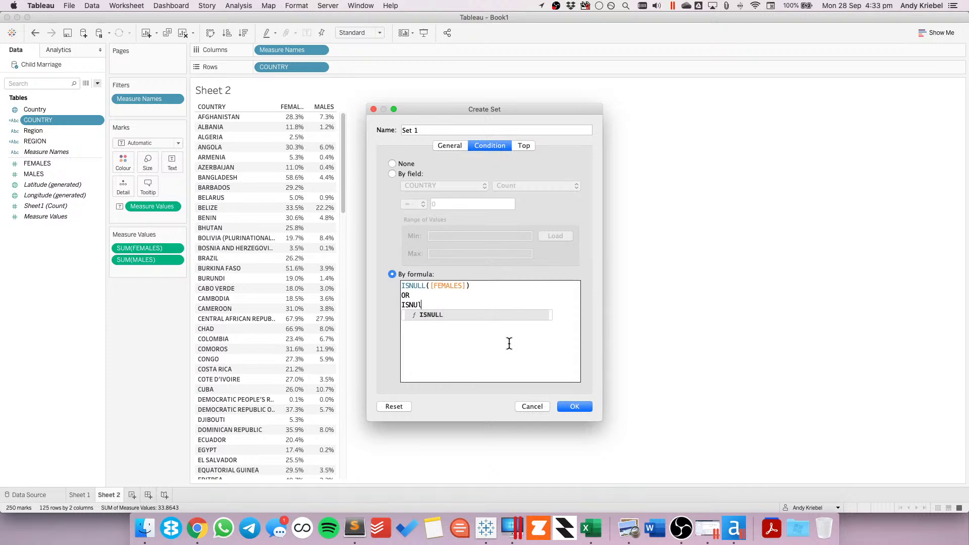
key("Return")
type("ma")
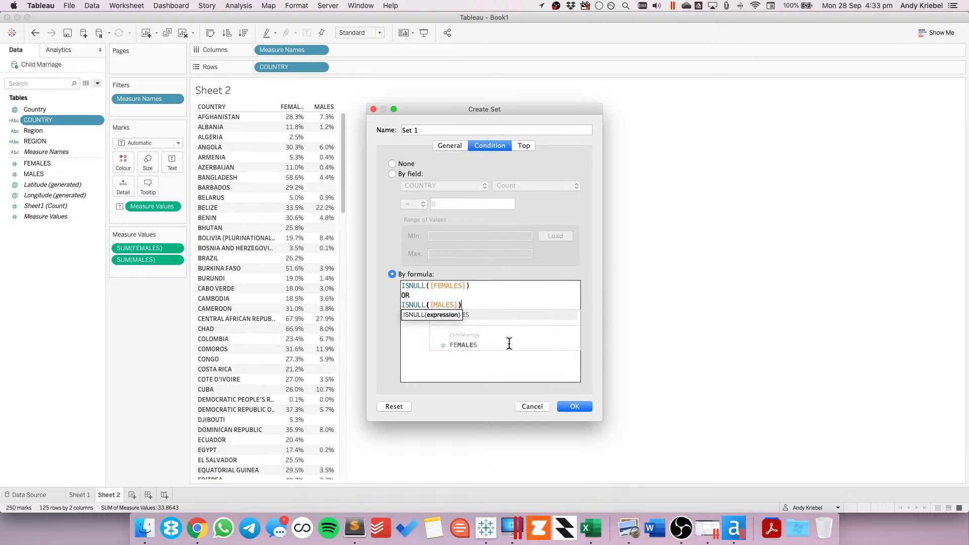
key("Return")
left_click(574, 407)
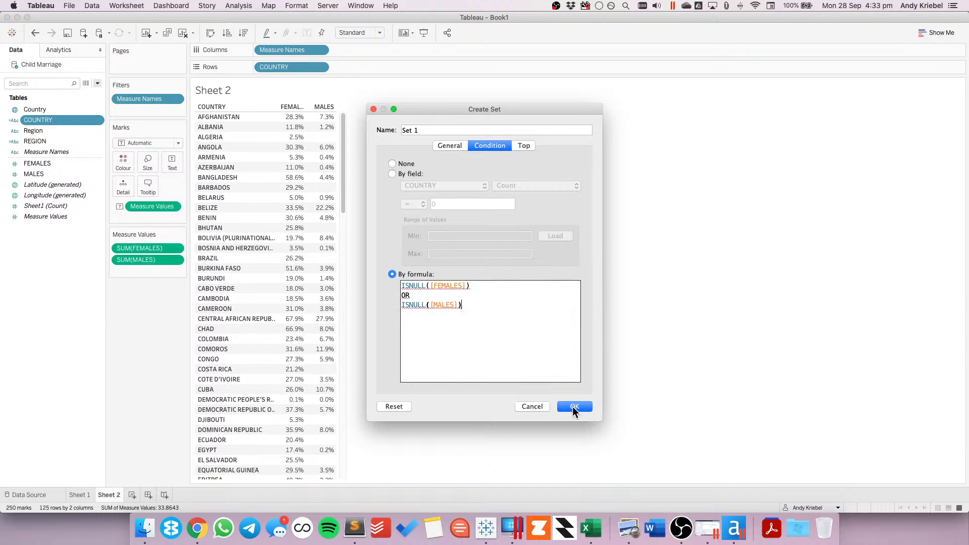
- Wrap FEMALES and MALES in MIN() inside the ISNULL conditions and create the set
mouse_move(437, 307)
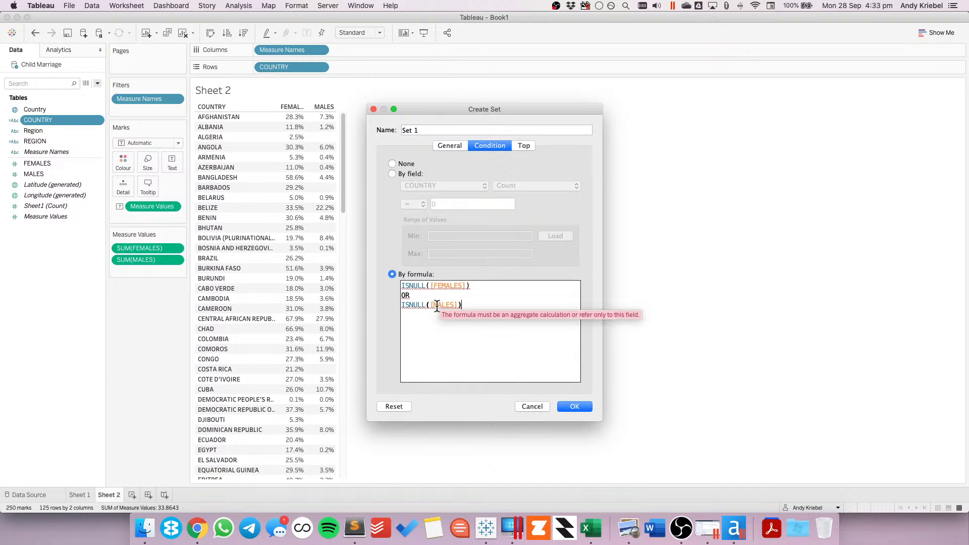
left_click(433, 285)
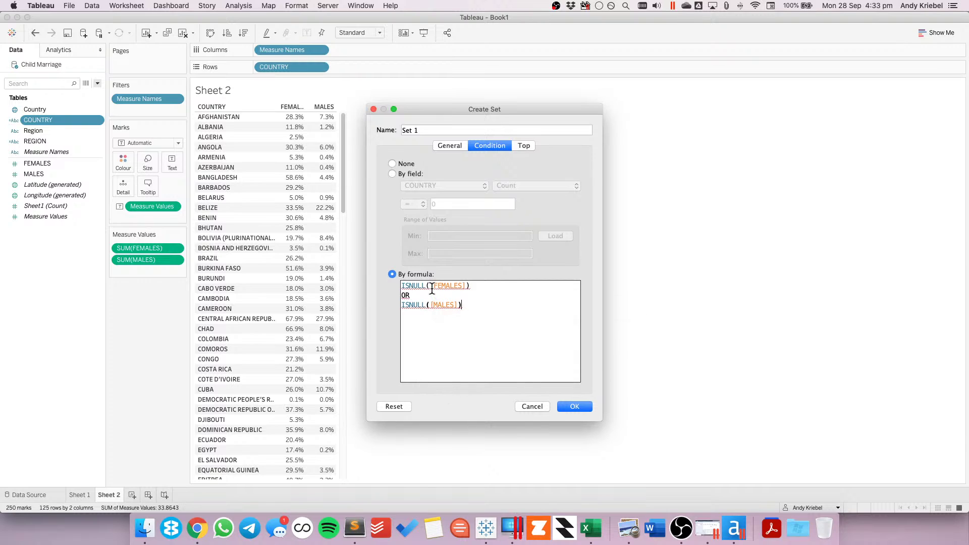
type("MIN(")
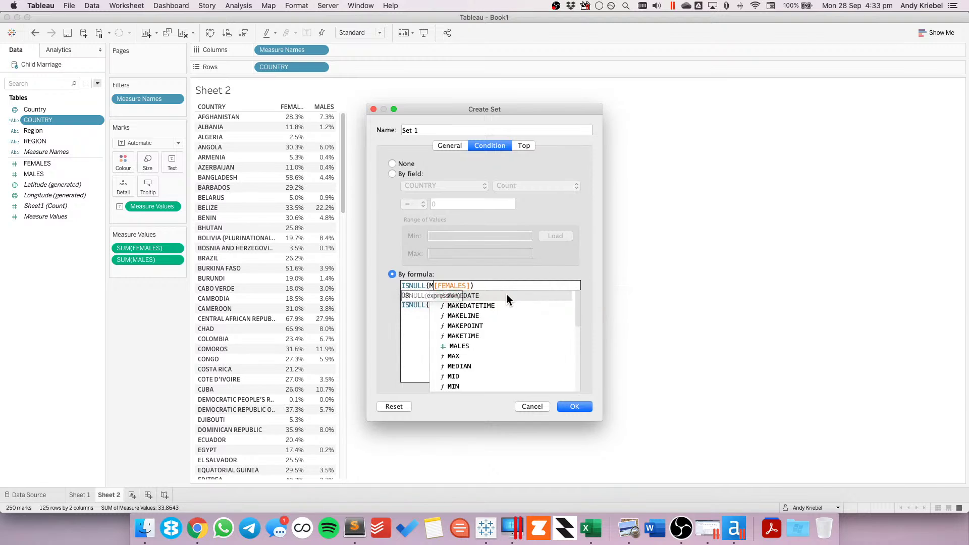
type(")")
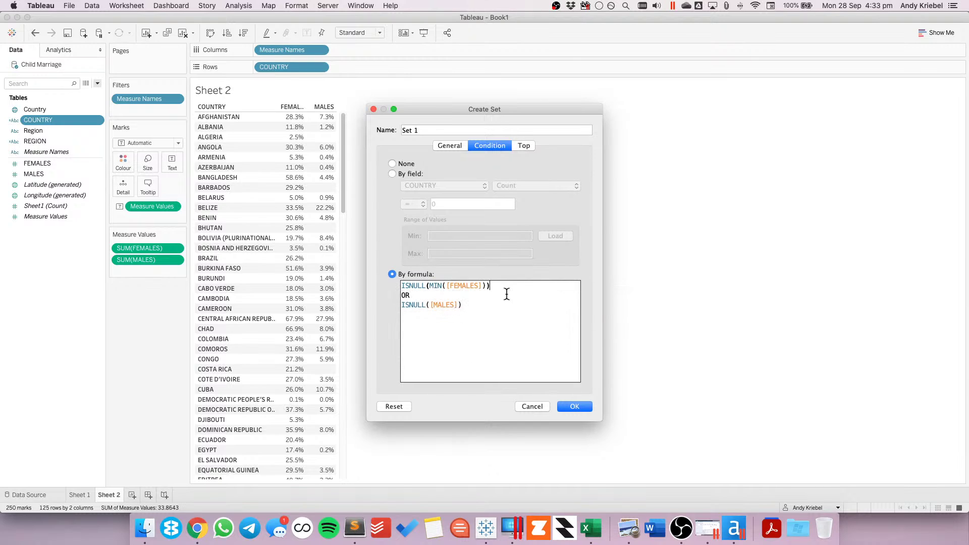
left_click(432, 305)
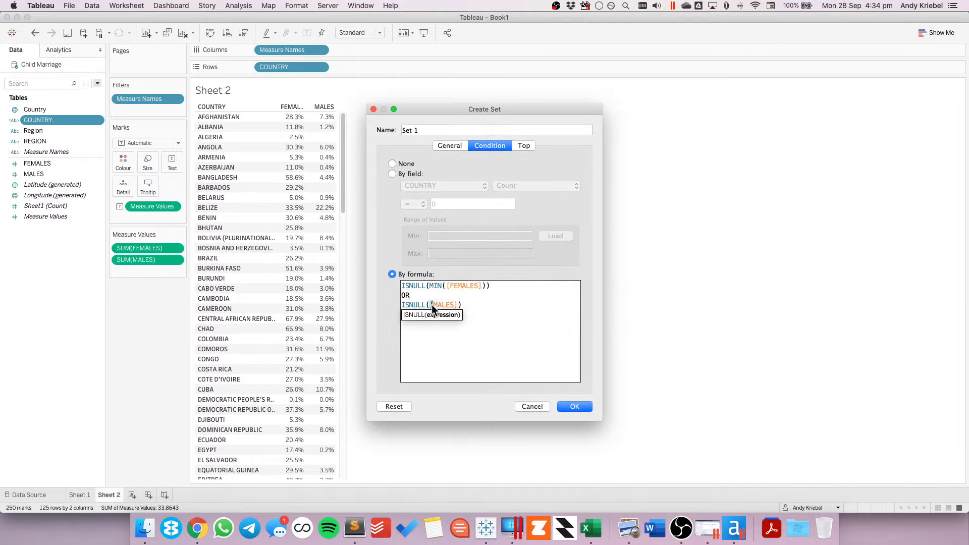
type("MIN(")
key("End")
type(")")
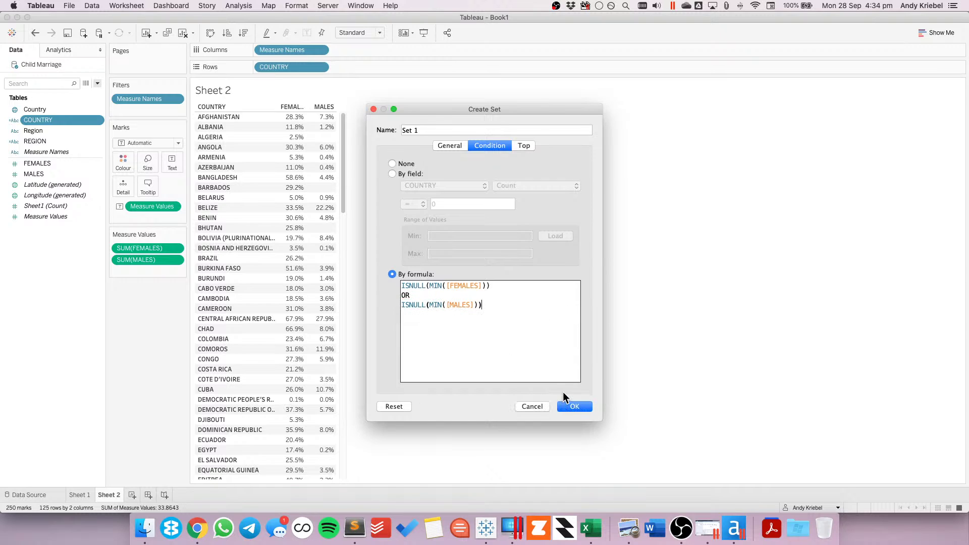
left_click(568, 404)
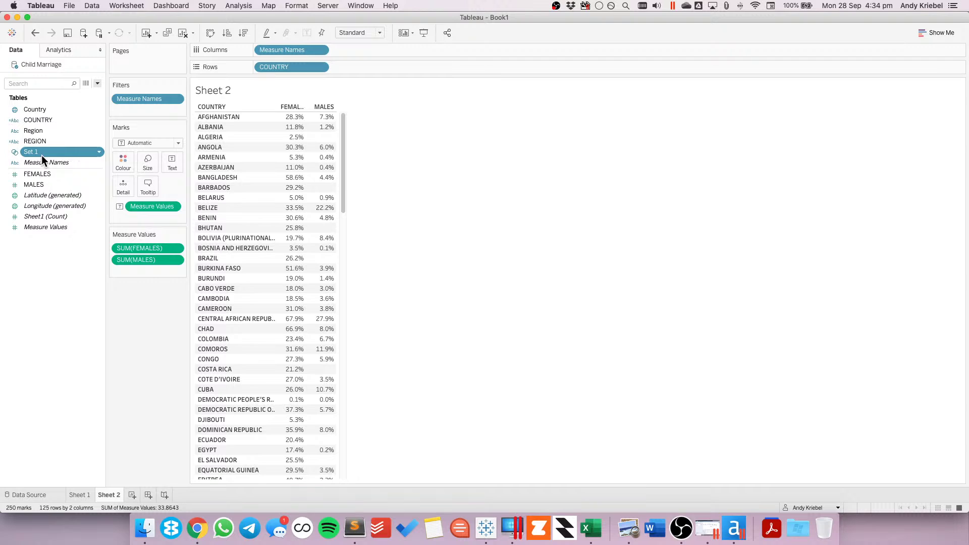
- Add Set 1 to the table's rows after COUNTRY to show each country's set membership
left_click_drag(41, 158, 360, 70)
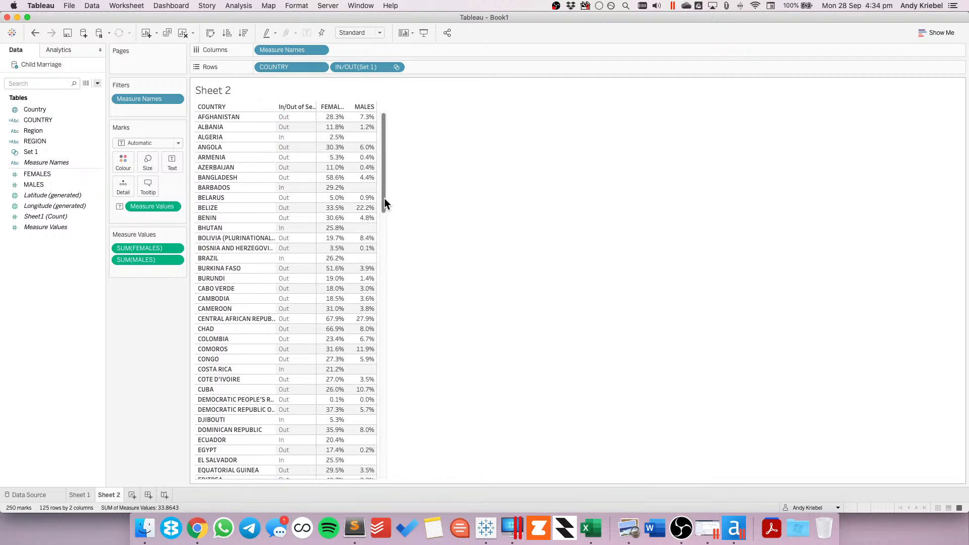
- Sort the countries by MALES in descending order and check the set membership of those with missing values
left_click(370, 108)
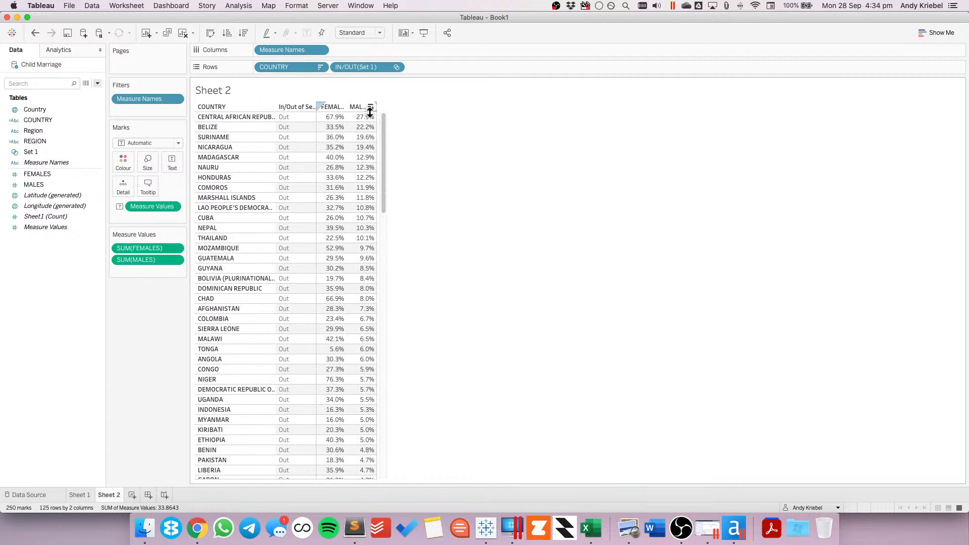
left_click_drag(385, 139, 383, 458)
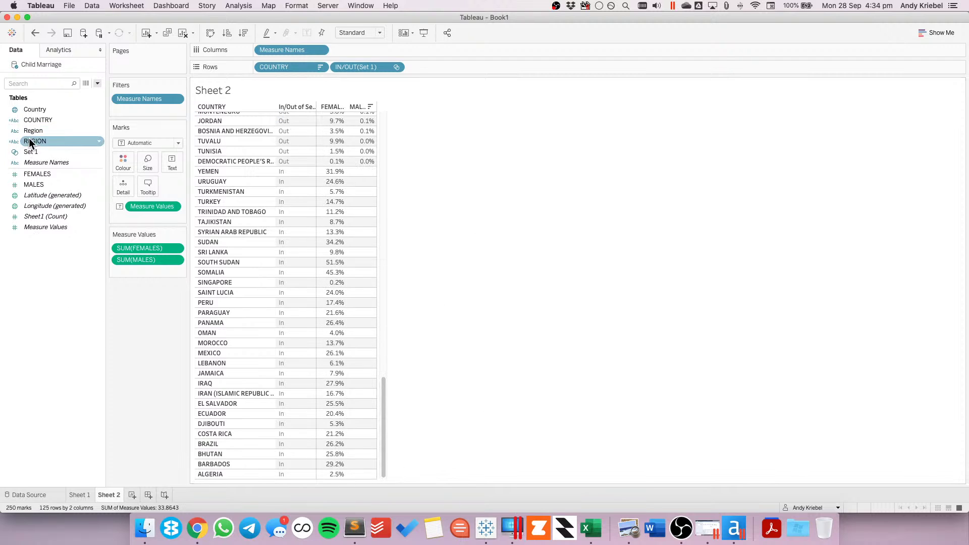
- Rename Set 1 as "Countries to exclude"
right_click(30, 151)
left_click(61, 218)
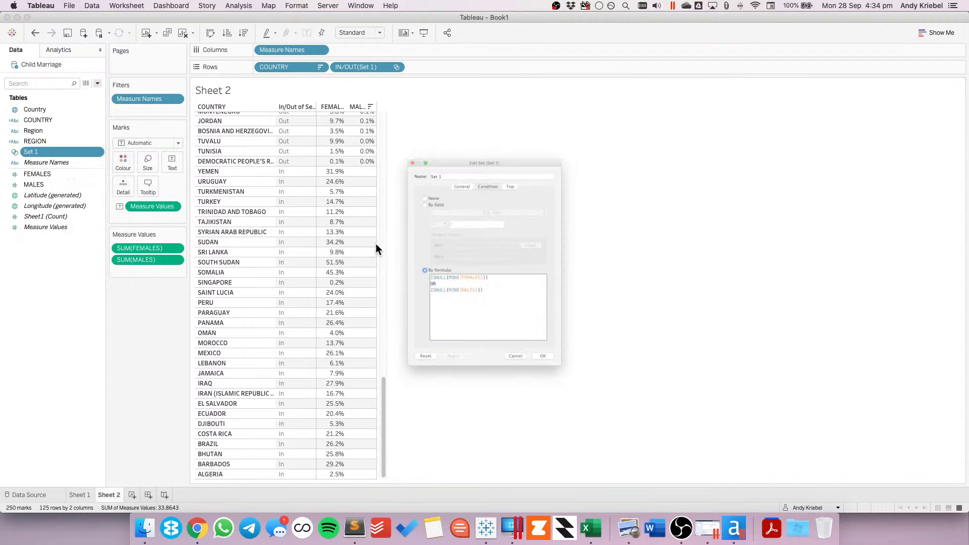
triple_click(419, 130)
type("Cou")
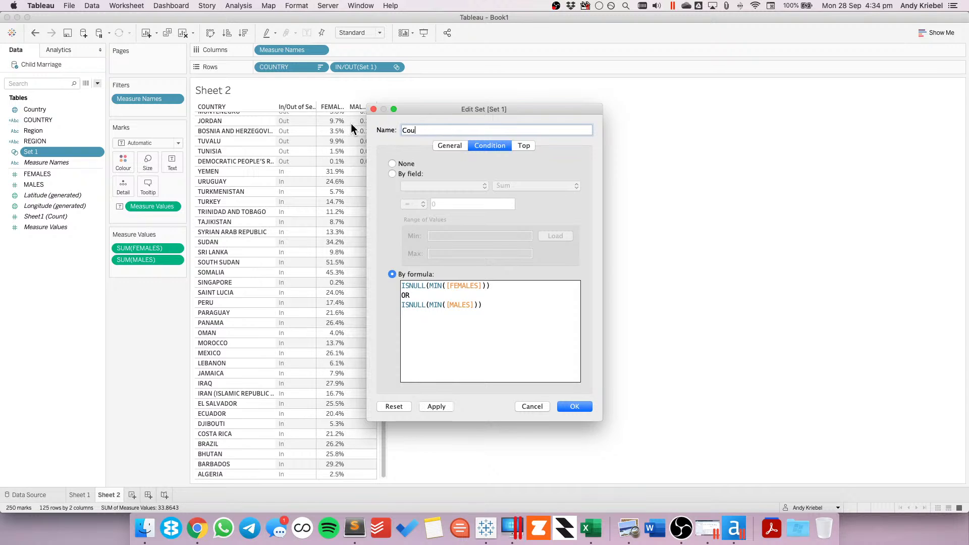
type("ntries to ex")
type("lcude")
key("BackSpace")
key("BackSpace")
key("BackSpace")
key("BackSpace")
key("BackSpace")
type("clude")
left_click(458, 145)
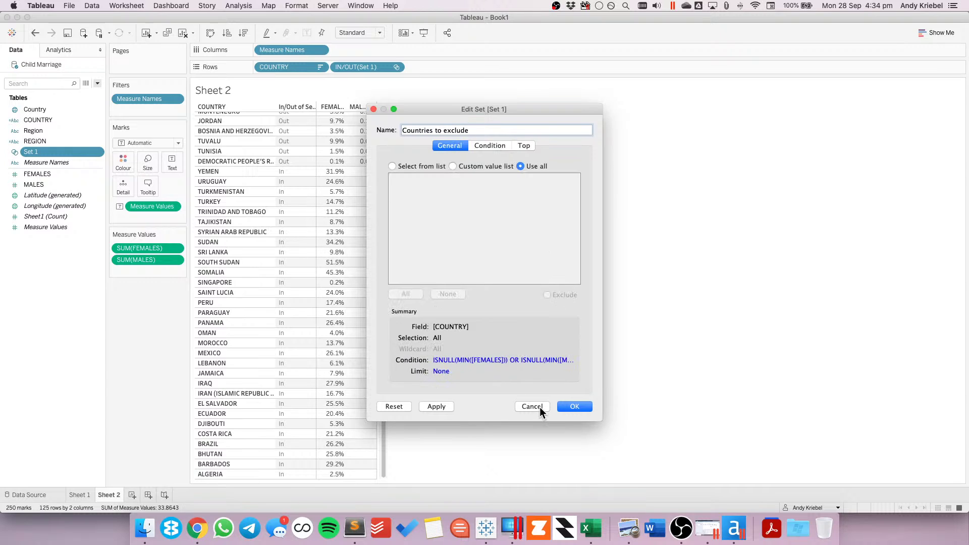
left_click(572, 406)
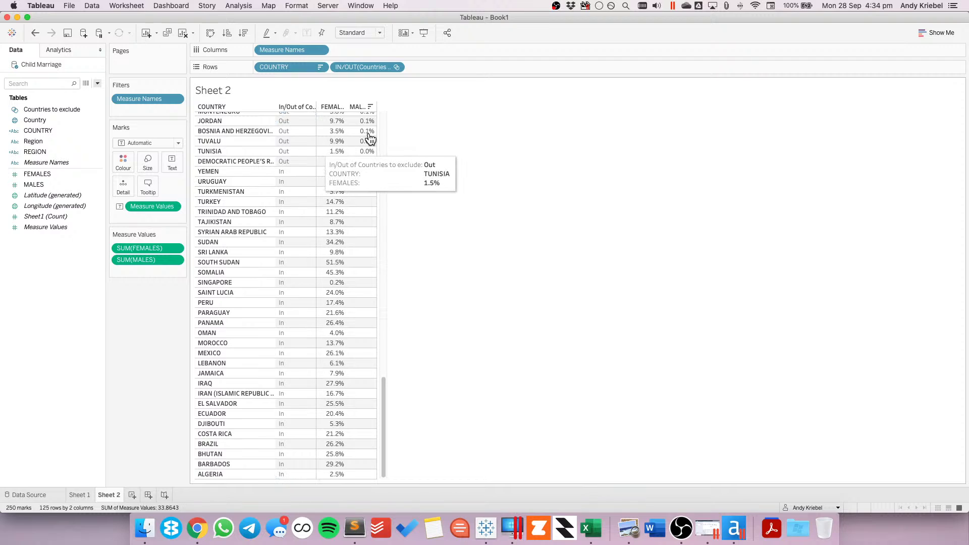
- Exclude the In members of the set from the table and remove the set from the rows
right_click(290, 170)
left_click(313, 187)
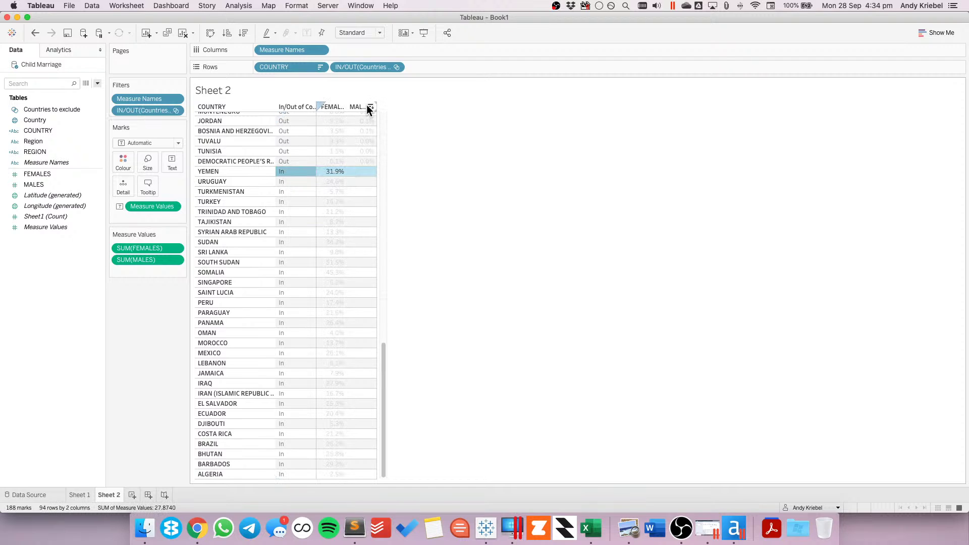
left_click_drag(371, 67, 65, 299)
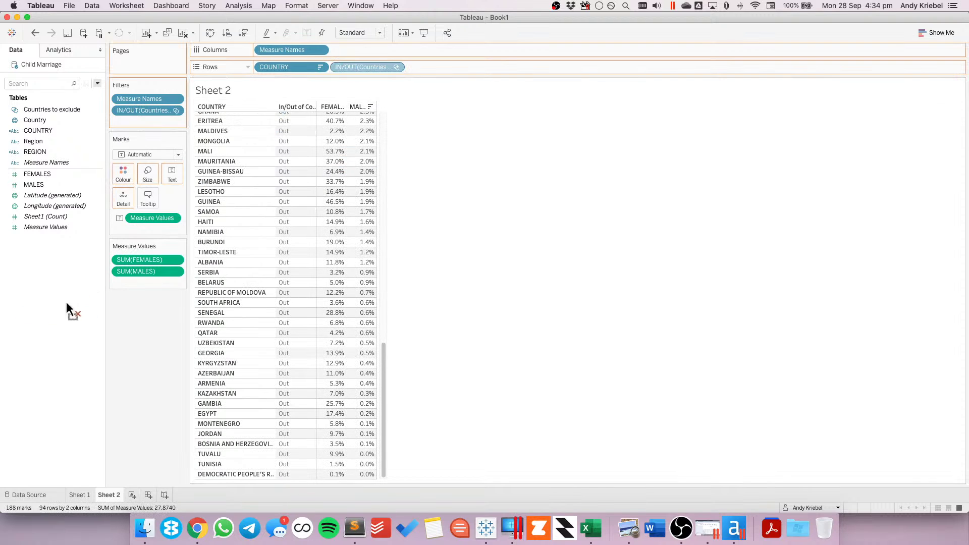
- Apply the Countries to exclude filter to all worksheets using this data source
left_click(175, 110)
mouse_move(181, 176)
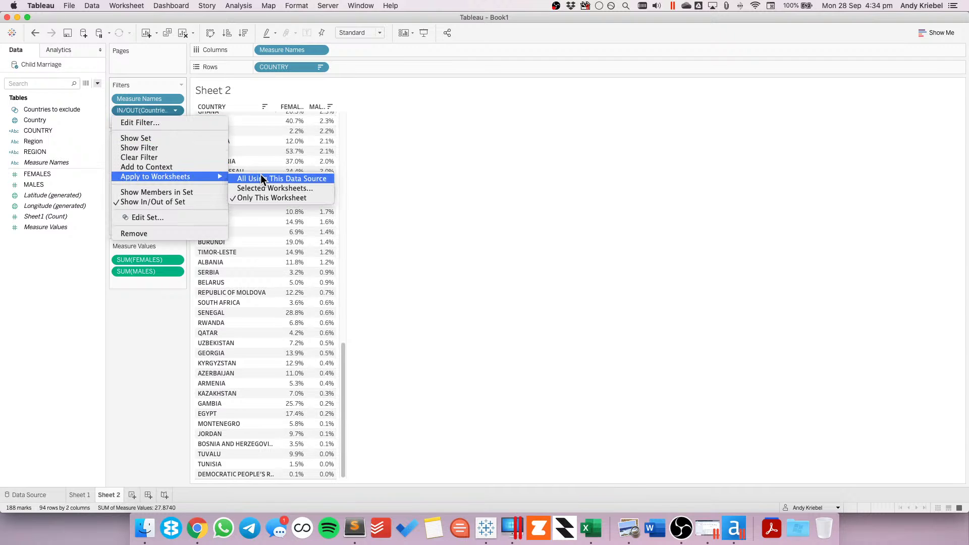
left_click(260, 177)
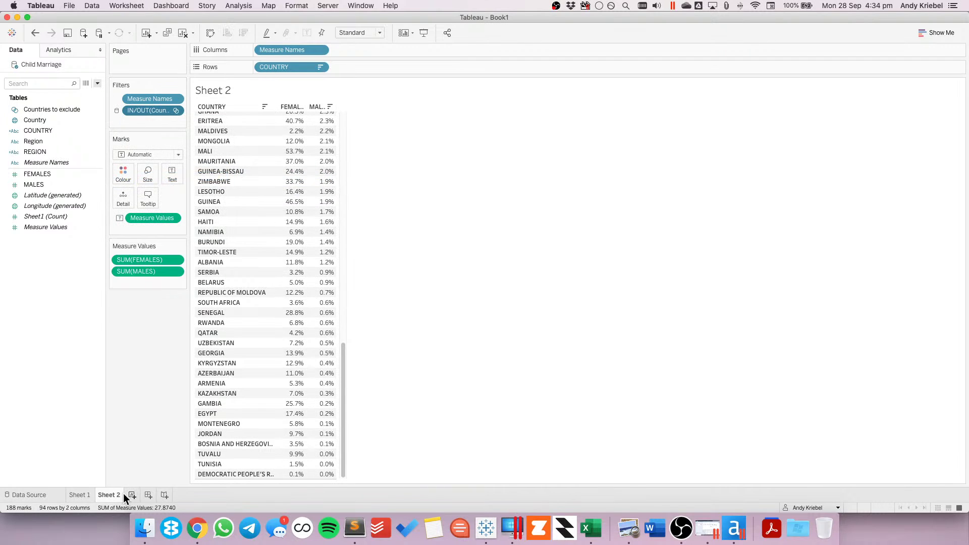
- Review the filtered line chart on Sheet 1 and the category comparison chart examples in Chrome
left_click(80, 494)
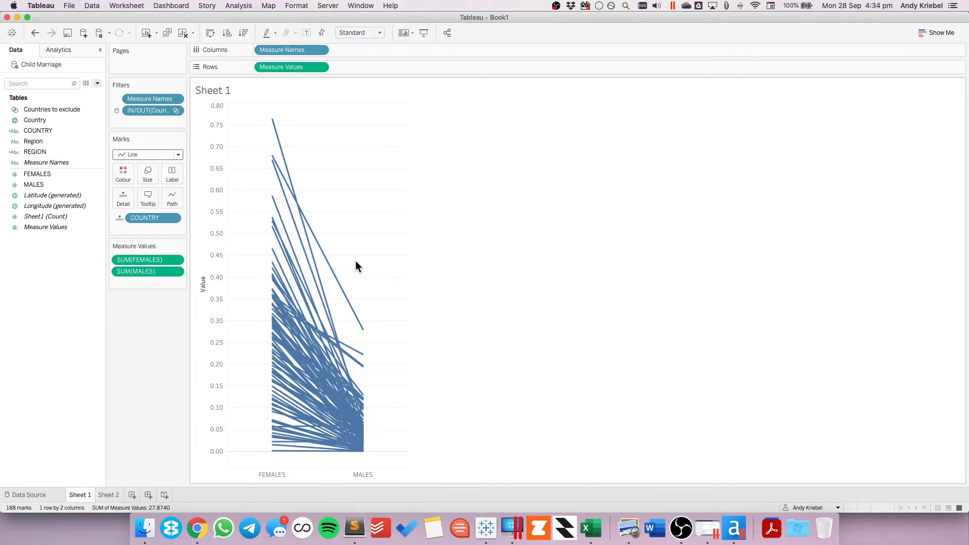
key("super+Tab")
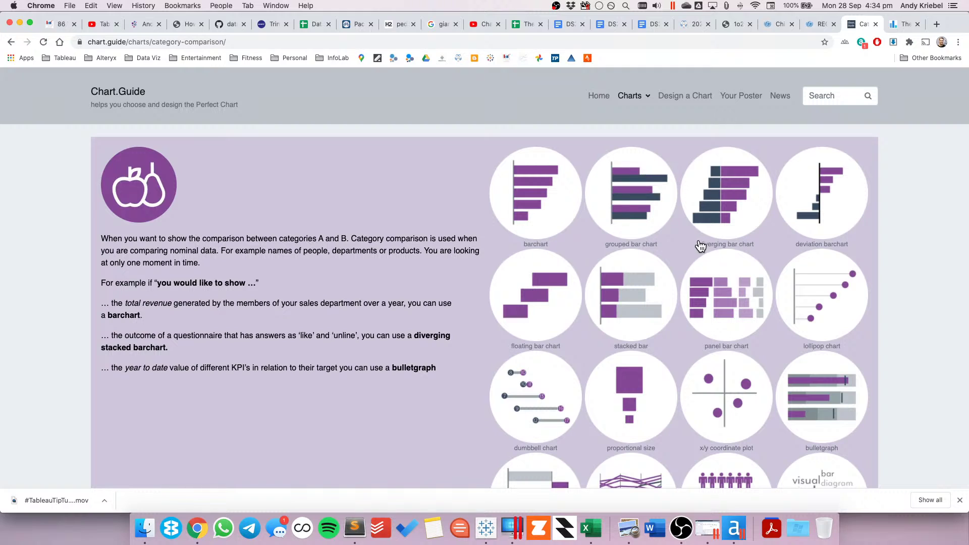
key("super+Tab")
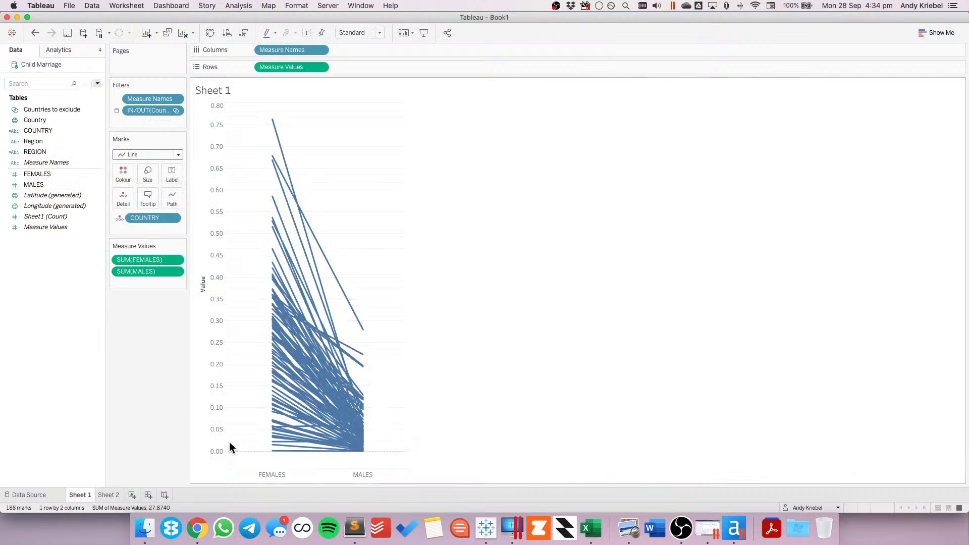
- Convert the Sheet 2 table into horizontal bars per country by moving Measure Values to the columns
left_click(109, 495)
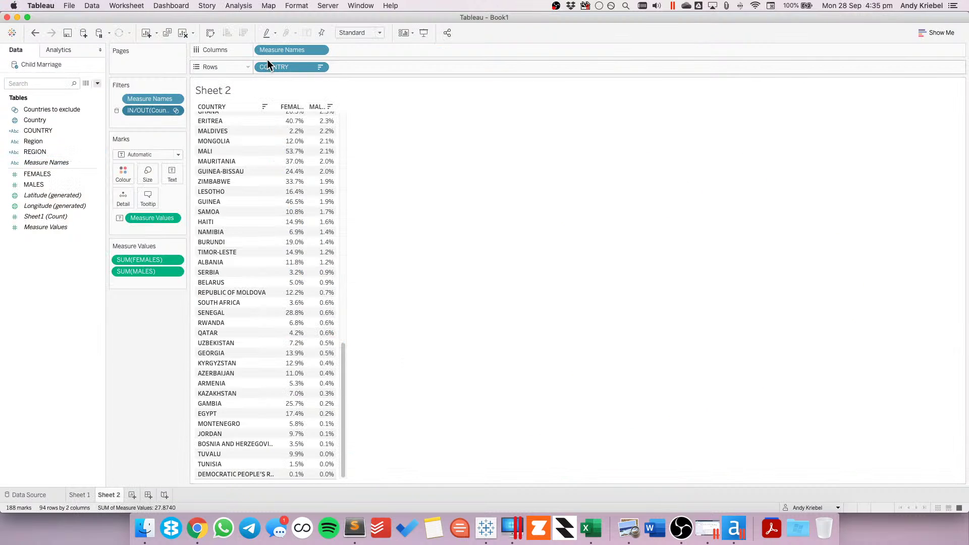
left_click_drag(141, 222, 372, 49)
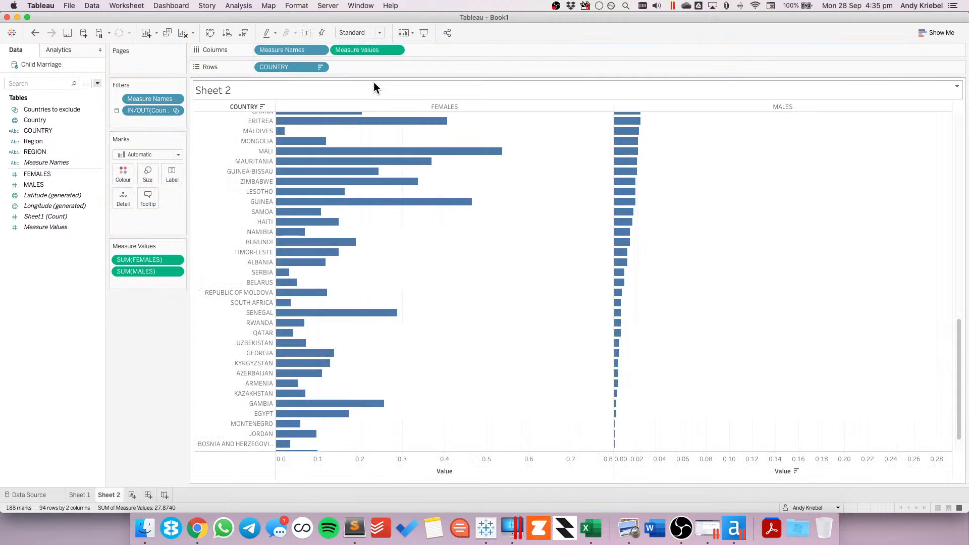
- Negate SUM(MALES) and move Measure Names from the columns to colour to form one diverging bar chart
double_click(129, 272)
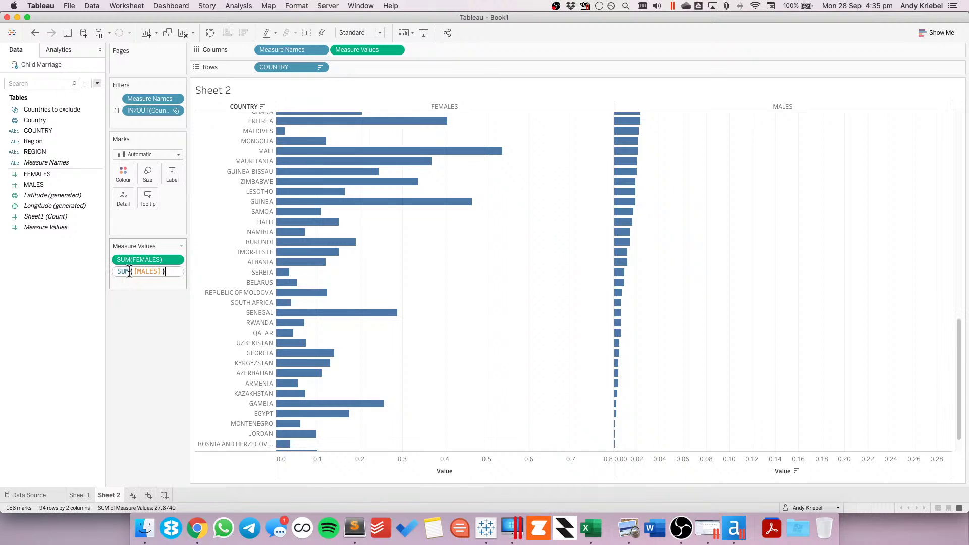
type("-")
key("Return")
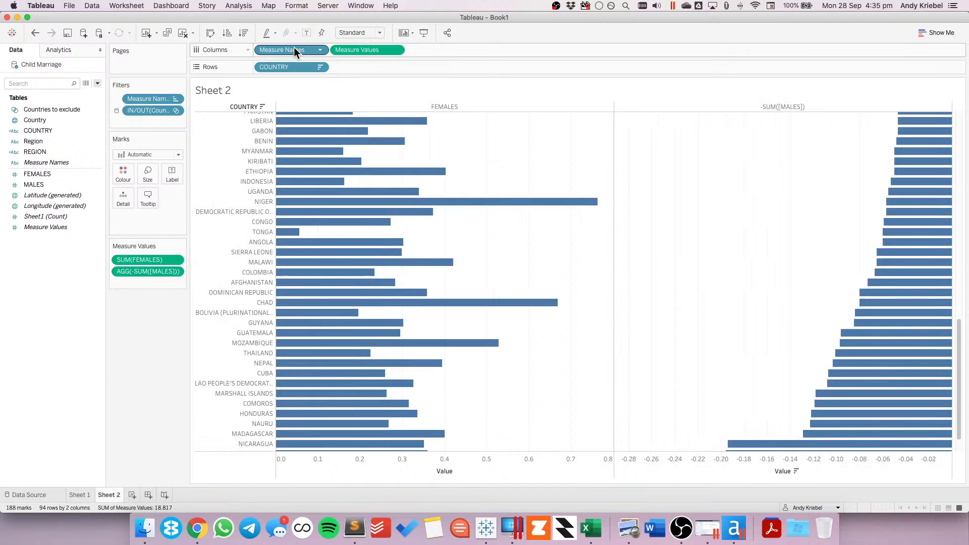
left_click_drag(294, 46, 124, 173)
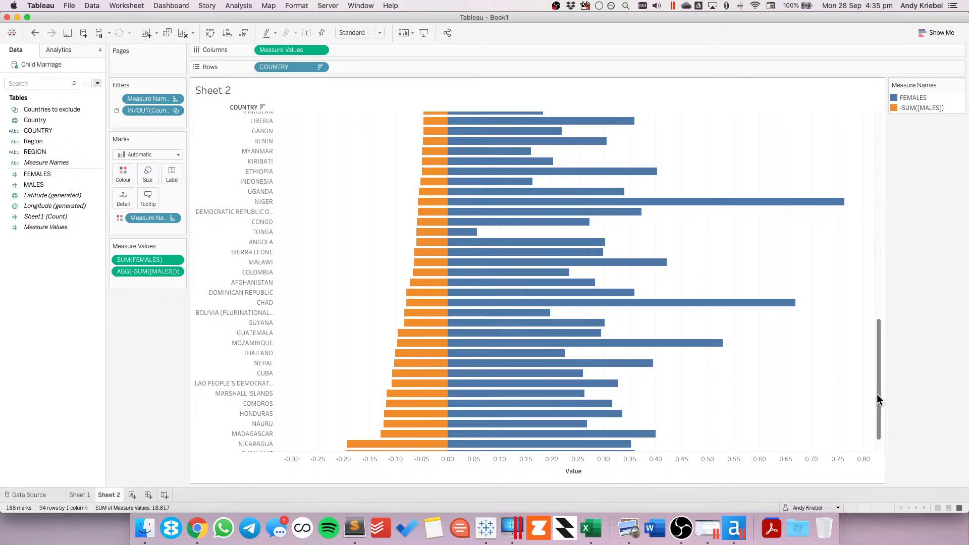
- Sort COUNTRY in descending order by the FEMALES field, using a nested sort
left_click_drag(877, 394, 863, 108)
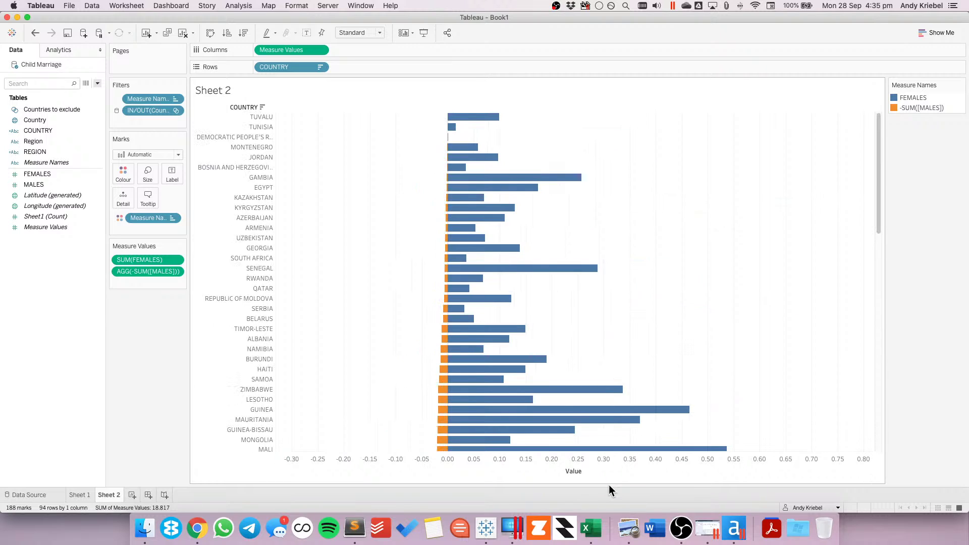
left_click(320, 67)
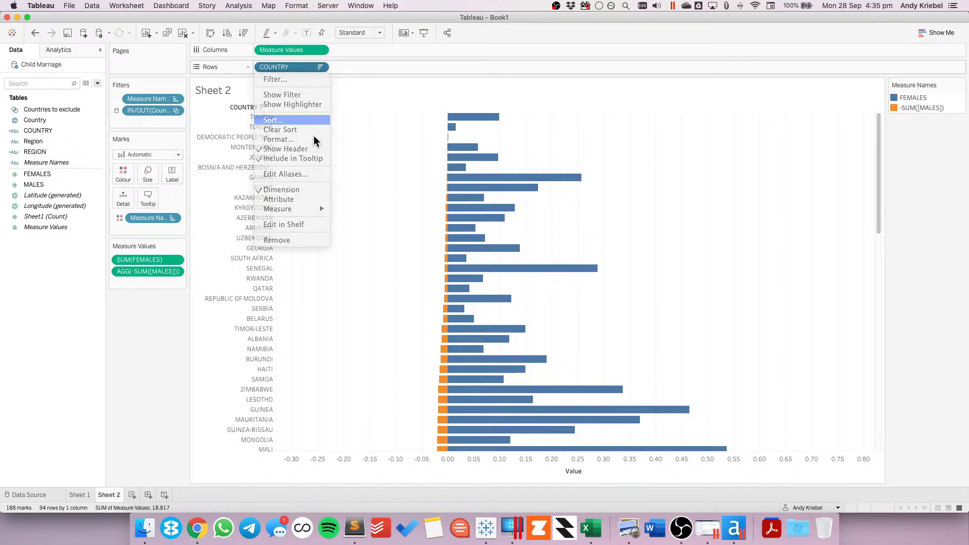
left_click(399, 244)
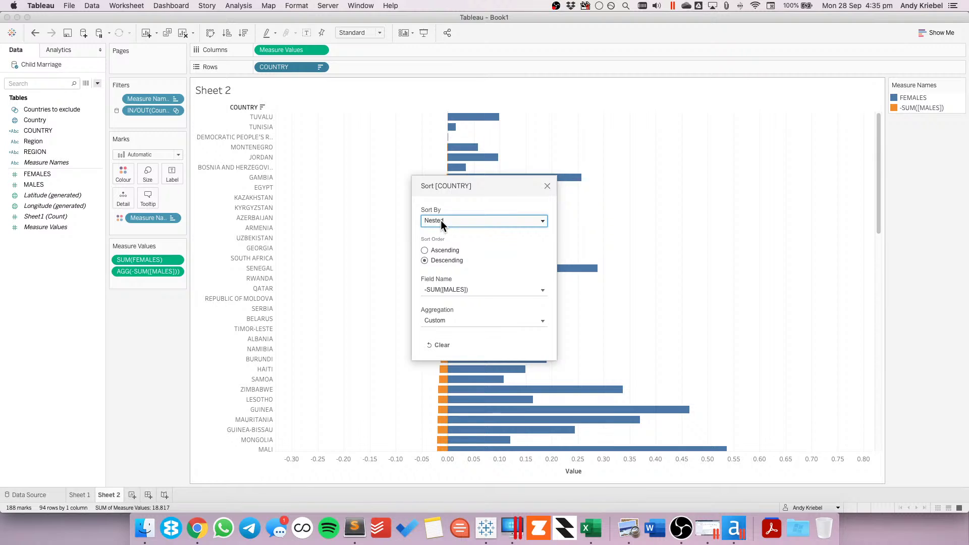
left_click(444, 289)
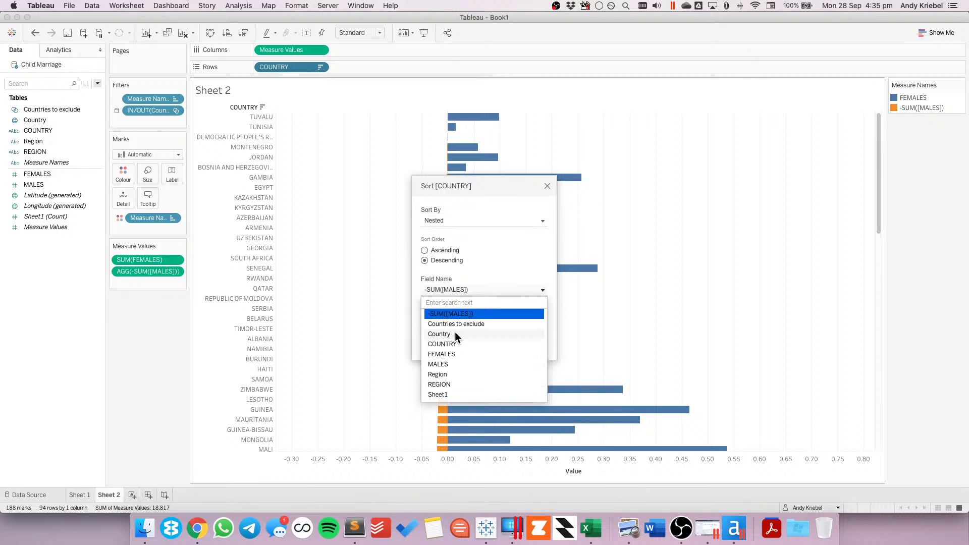
left_click(453, 354)
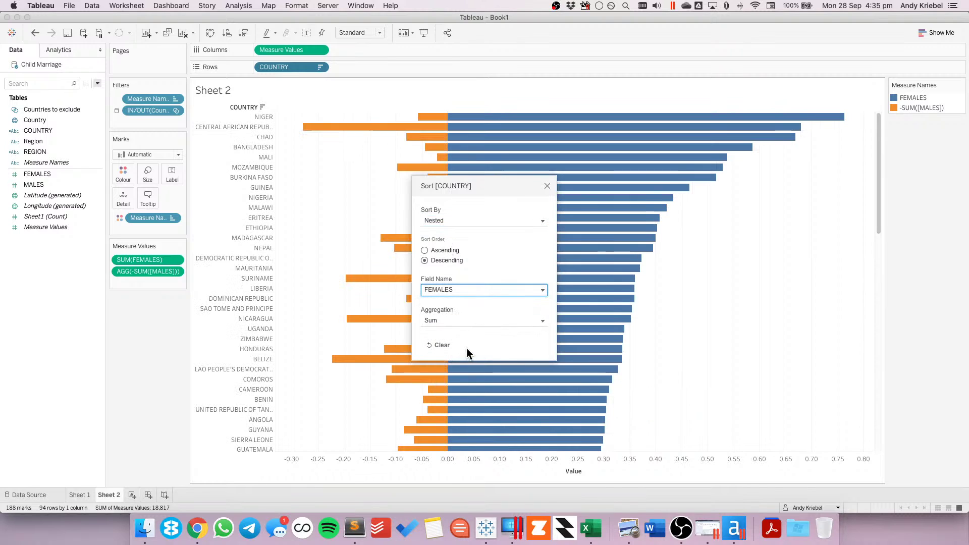
left_click(547, 186)
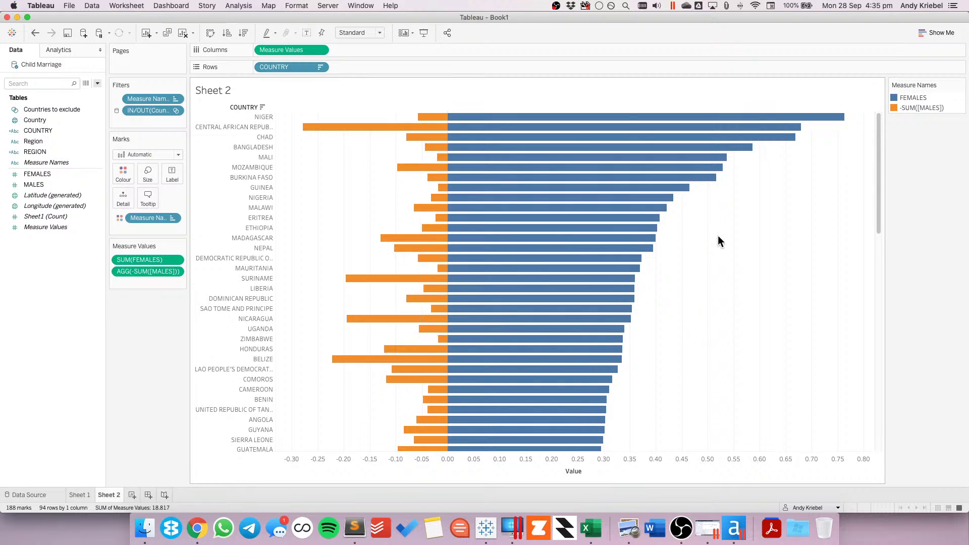
- Fit the bar chart to the entire view and rename Sheet 2 as Diverging
left_click(38, 131)
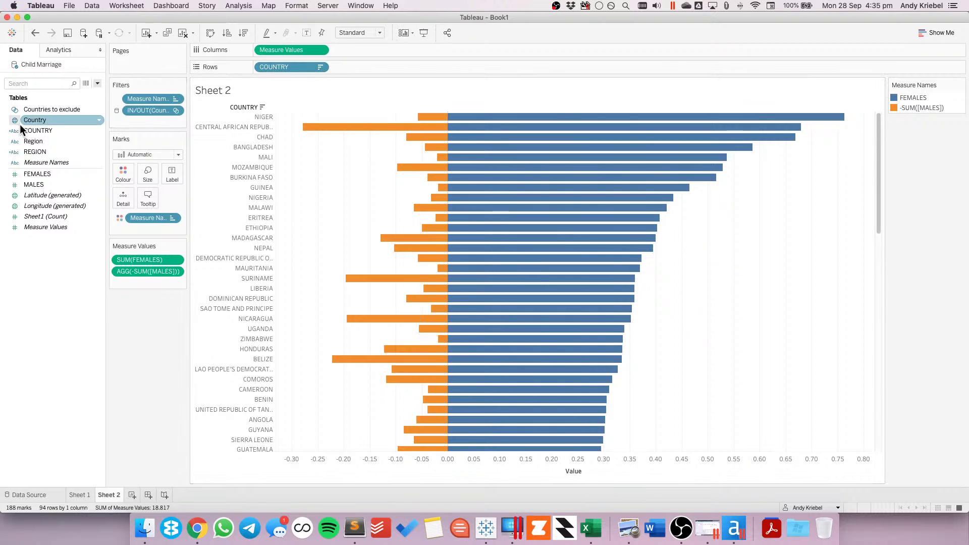
left_click(369, 32)
left_click(360, 66)
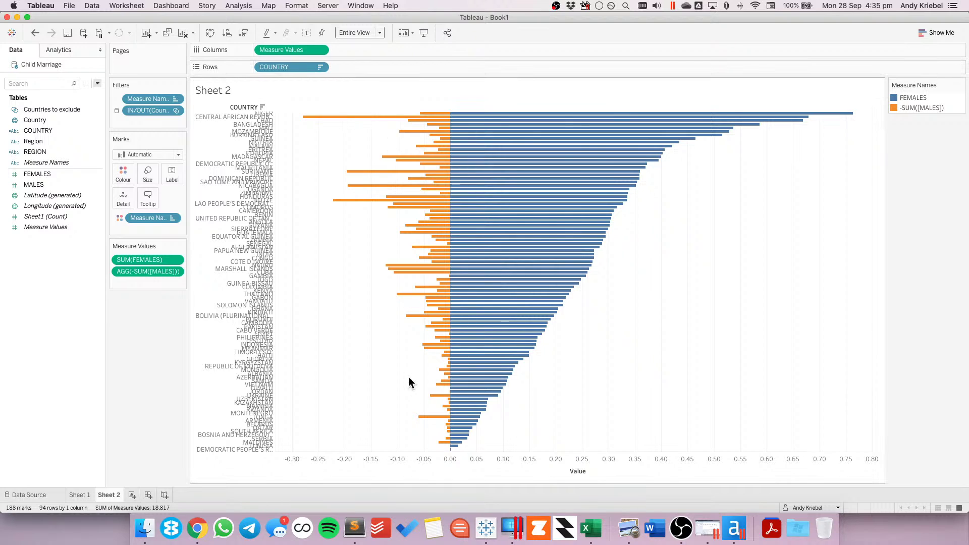
double_click(107, 494)
type("Diverging")
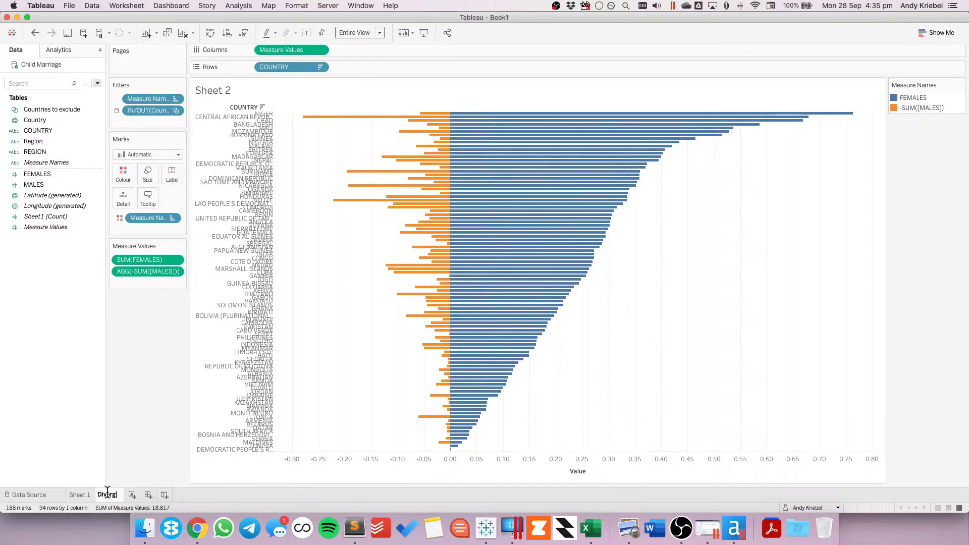
key("Return")
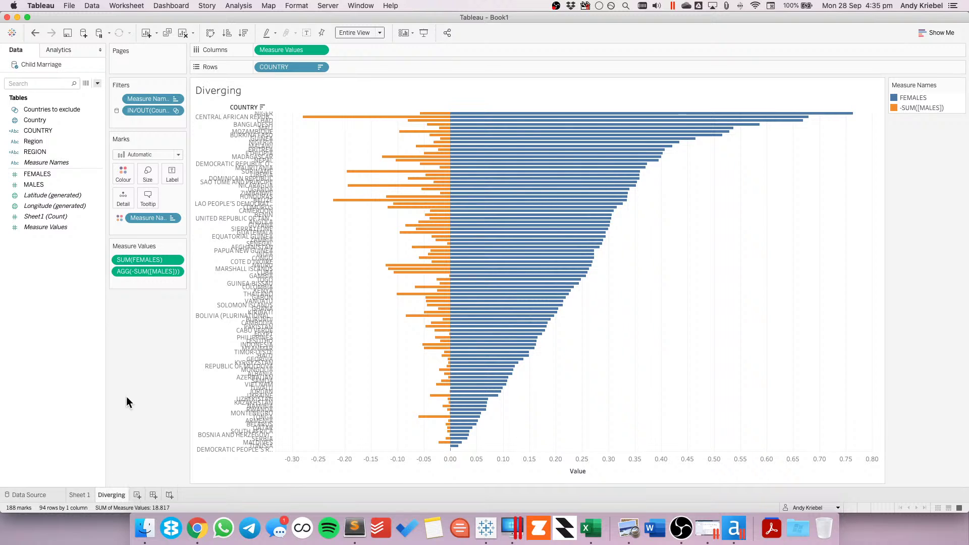
- Look at the bar chart examples on the chart guide page in Chrome and return to Tableau
key("super+Tab")
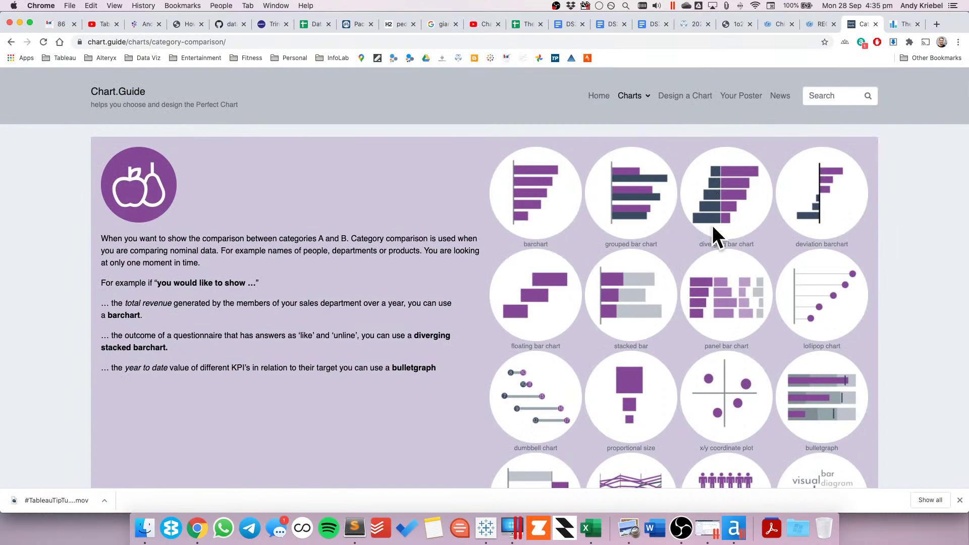
key("super+Tab")
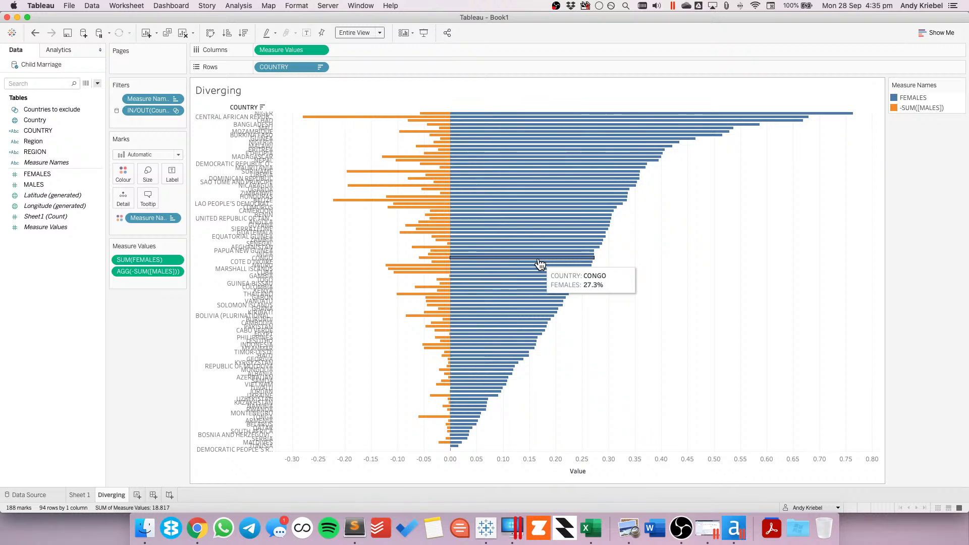
- Create a new worksheet and start a calculated field named FEMALE vs MALE
left_click(136, 495)
right_click(25, 311)
left_click(71, 316)
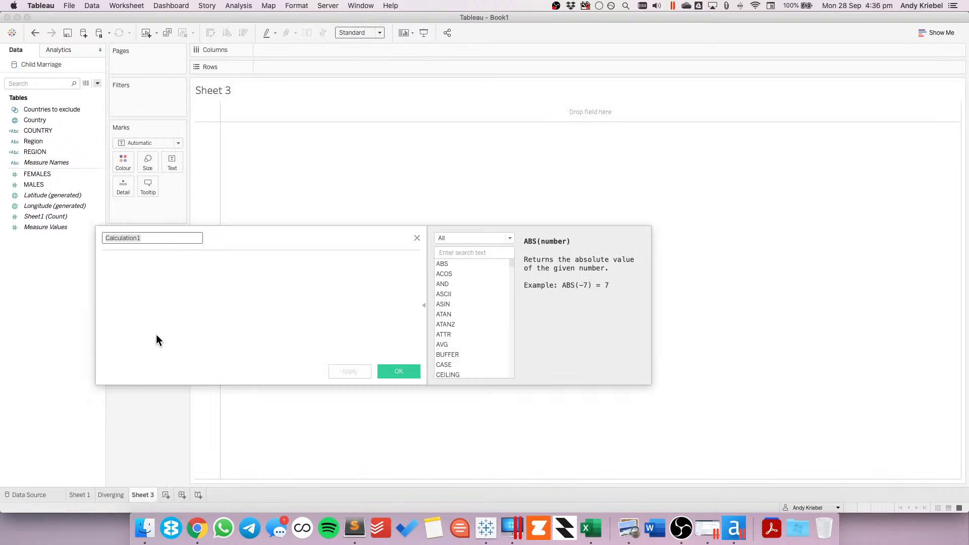
type("FEMALE DE")
key("BackSpace")
key("BackSpace")
key("BackSpace")
key("BackSpace")
key("super+a")
type("F")
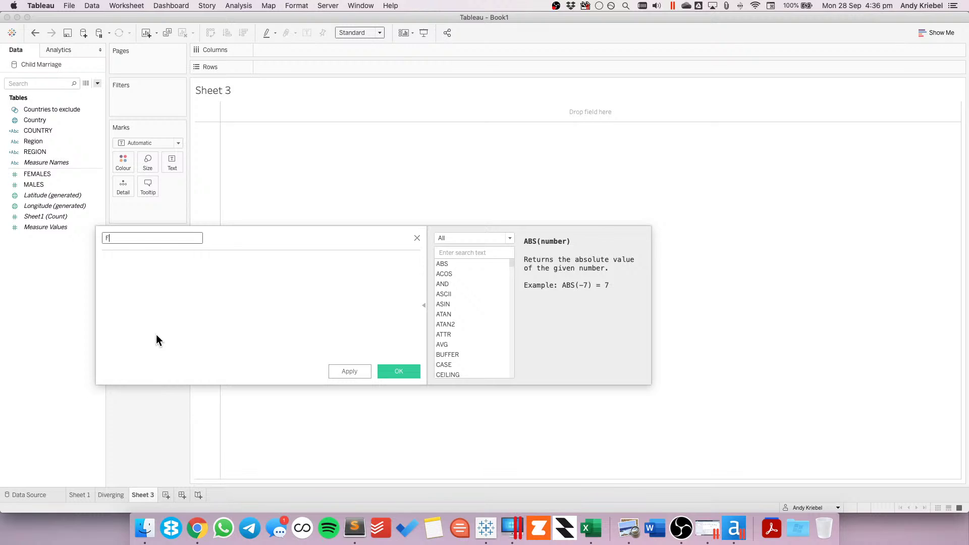
type("EMALE vs MALE")
- Define the calculated field as [MALES]-[FEMALES] and save it
left_click_drag(50, 174, 165, 317)
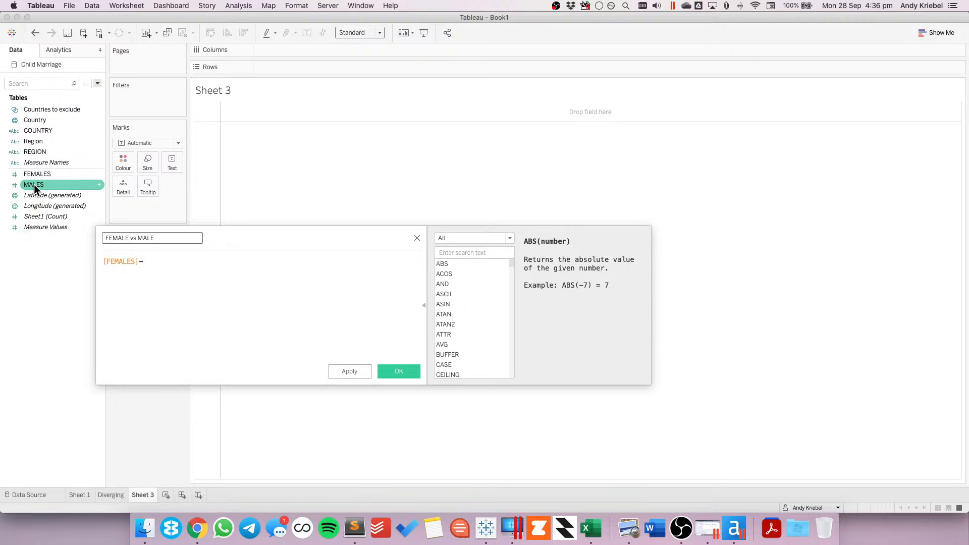
left_click_drag(35, 184, 188, 273)
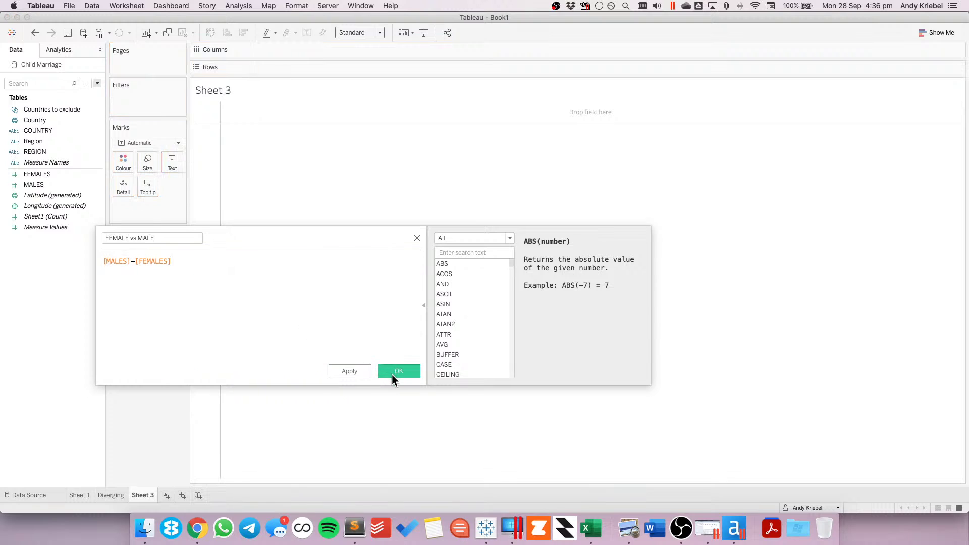
left_click(392, 375)
- Chart FEMALE vs MALE as bars by country, with the measure in the columns and COUNTRY in the rows
left_click_drag(50, 177, 314, 53)
left_click_drag(51, 130, 275, 70)
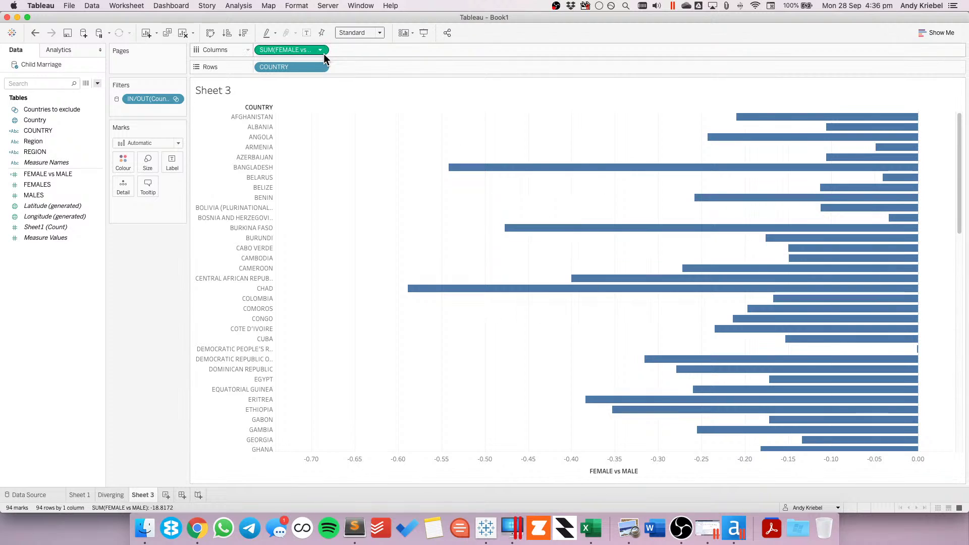
- Sort the countries in ascending order of FEMALE vs MALE and rename the worksheet Deviation
left_click(227, 33)
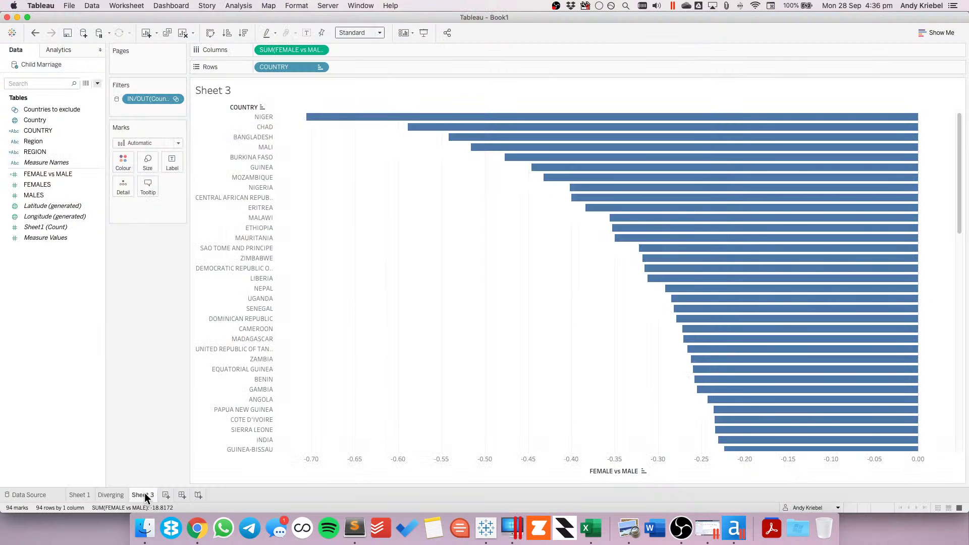
double_click(143, 495)
type("Deviation")
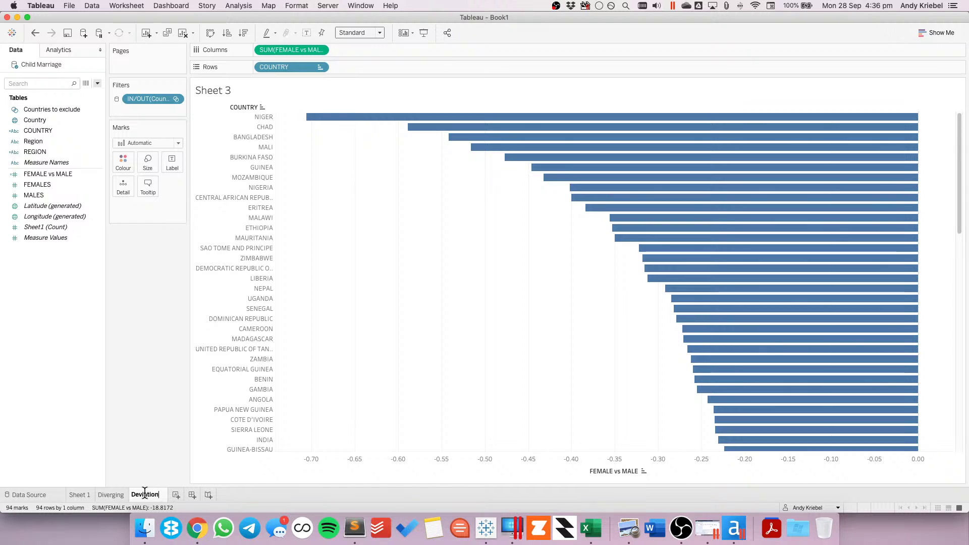
key("Return")
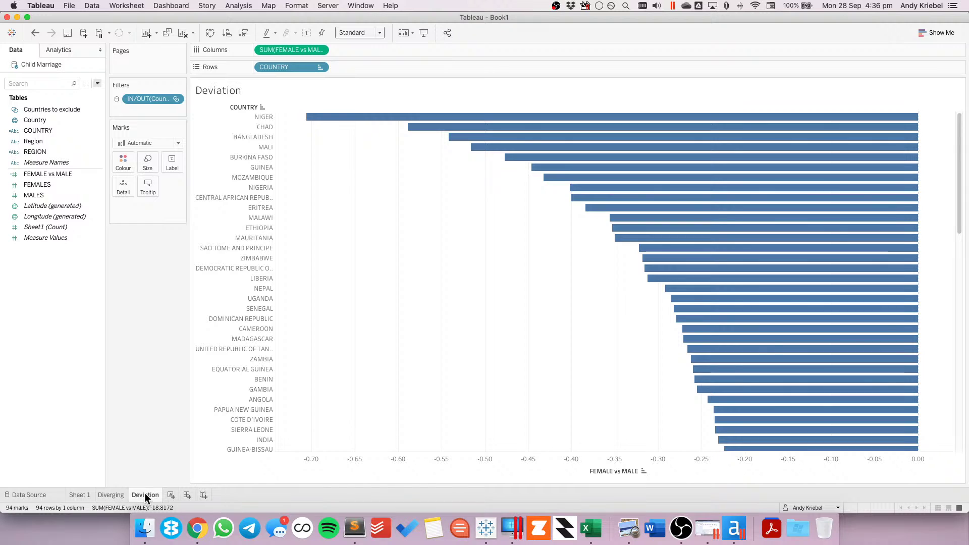
- Create a new worksheet with COUNTRY in the rows and FEMALES in the columns
left_click(171, 495)
left_click(41, 174)
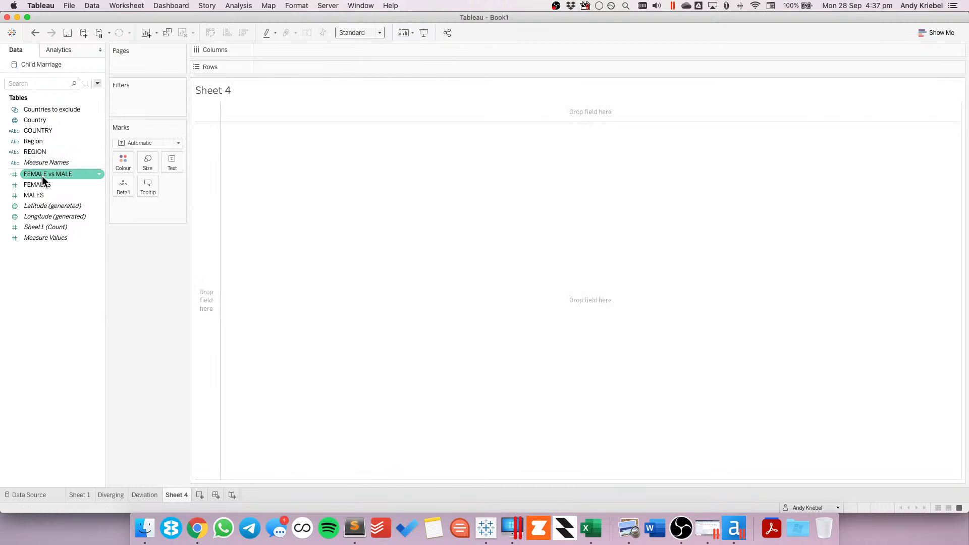
left_click_drag(35, 131, 207, 188)
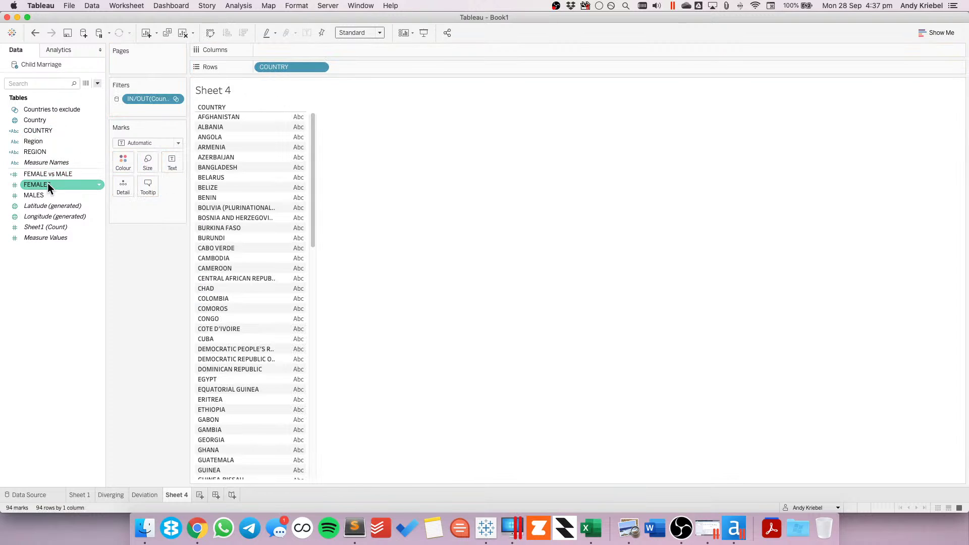
left_click_drag(47, 186, 329, 49)
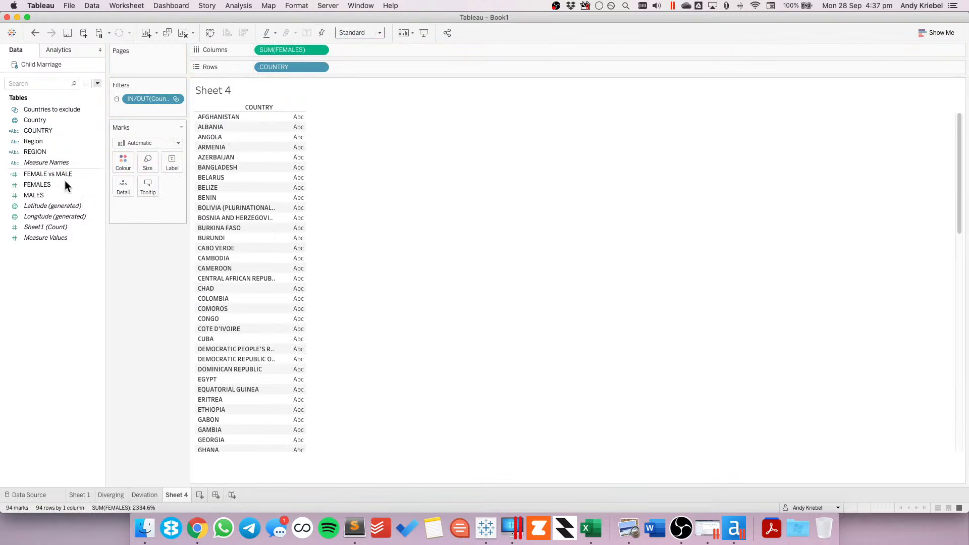
- Add MALES to the same axis as FEMALES and colour the bars by Measure Names
left_click(48, 193)
left_click_drag(44, 192, 417, 463)
left_click_drag(347, 65, 124, 171)
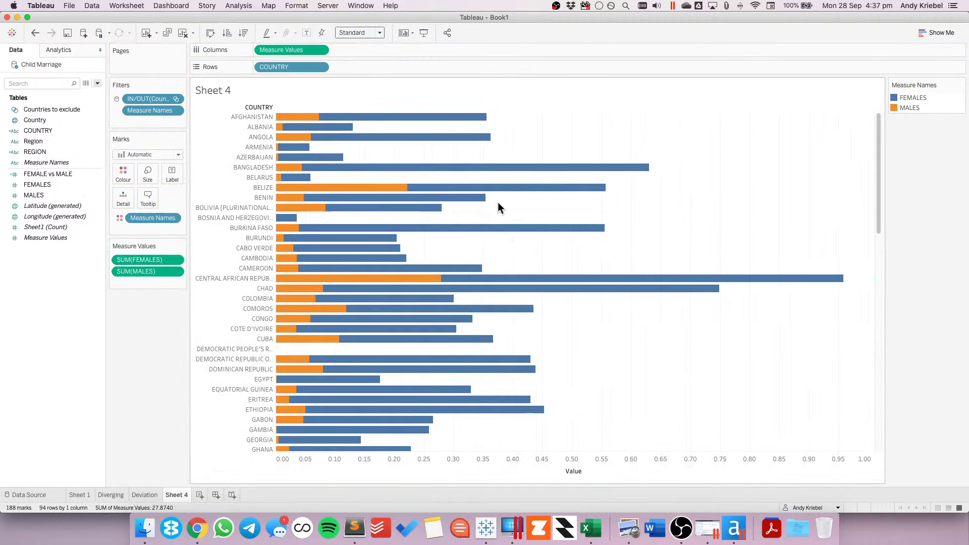
- Turn off mark stacking and order MALES before FEMALES in the colour legend
left_click(238, 5)
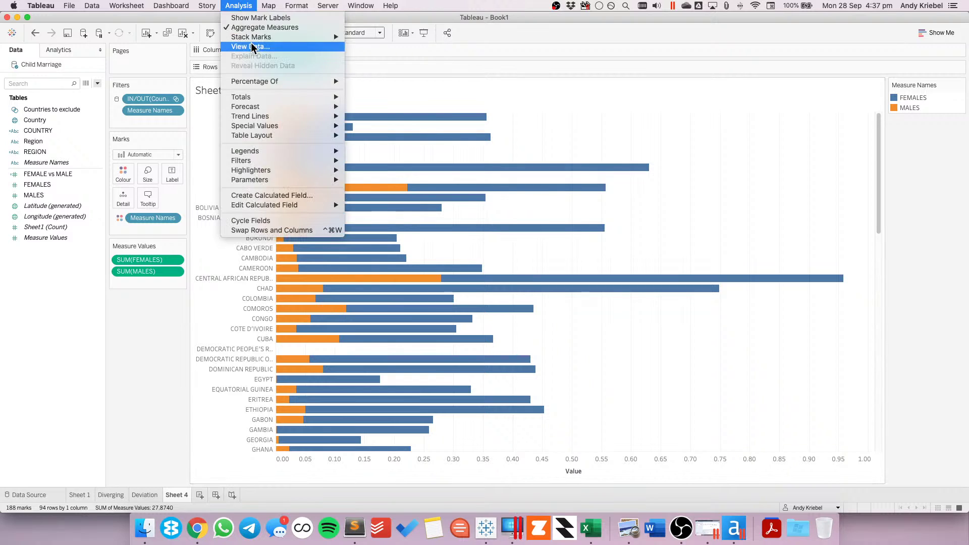
mouse_move(279, 37)
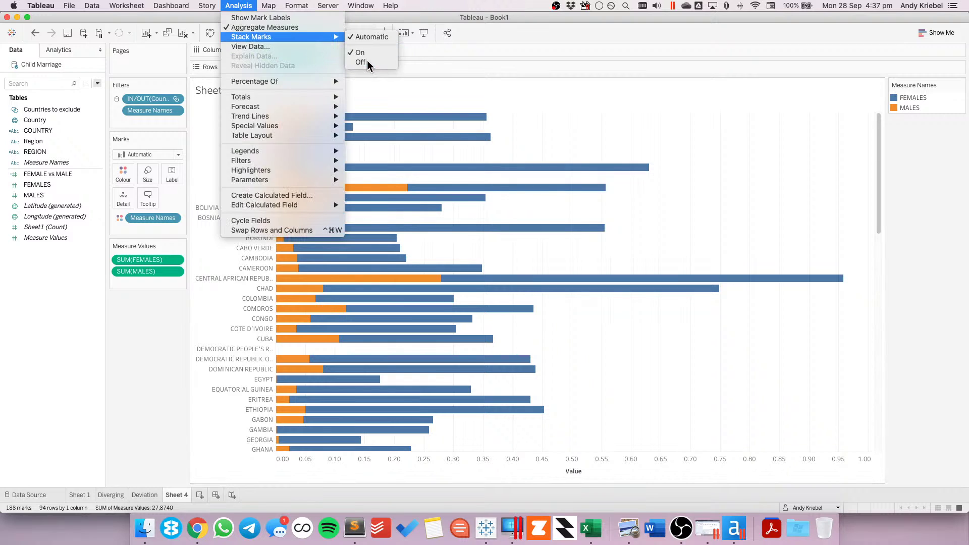
left_click(367, 60)
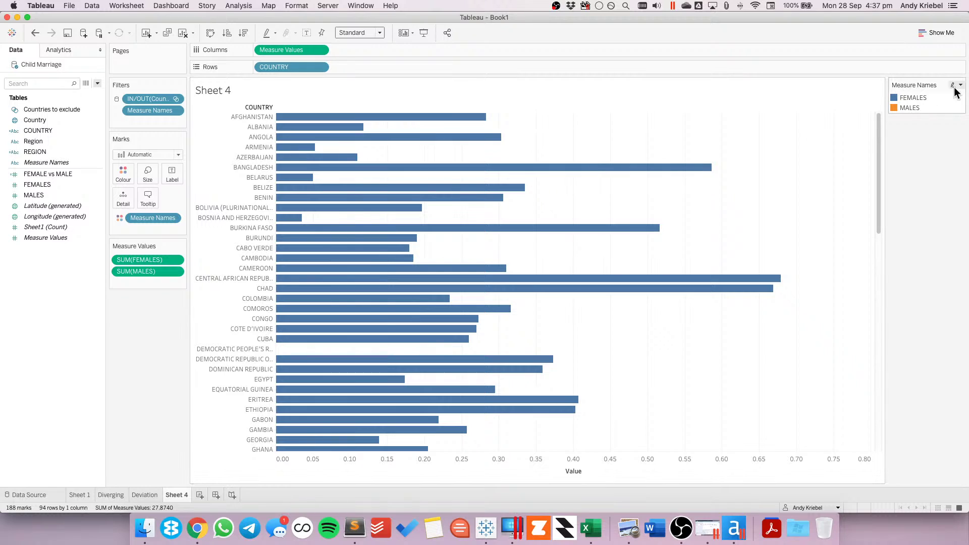
left_click_drag(908, 108, 907, 97)
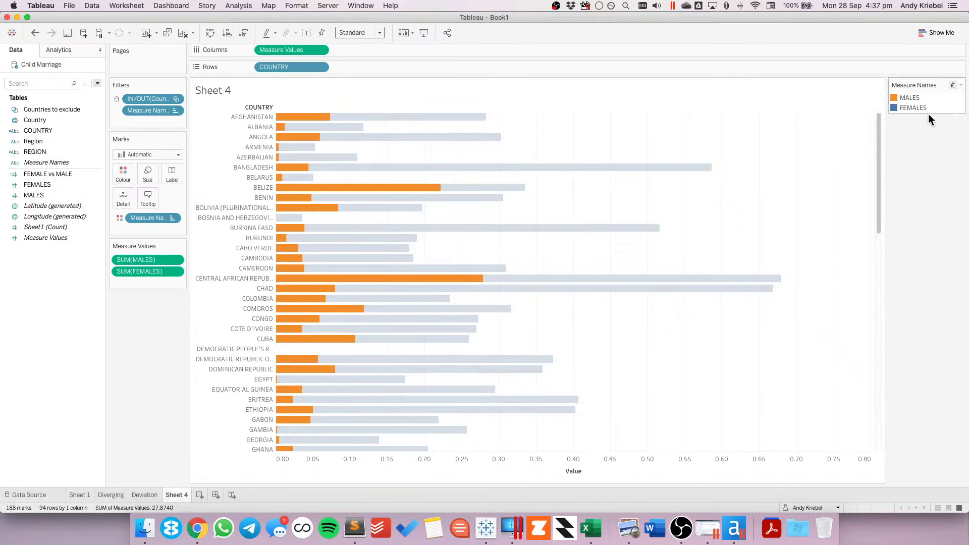
left_click(929, 113)
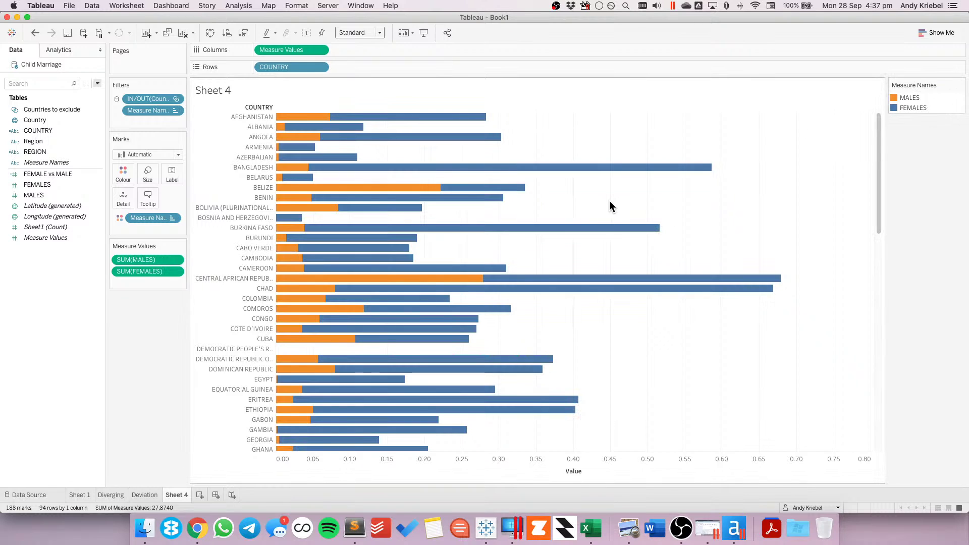
- Sort COUNTRY in descending order by the sum of the FEMALES field
left_click(320, 67)
left_click(431, 246)
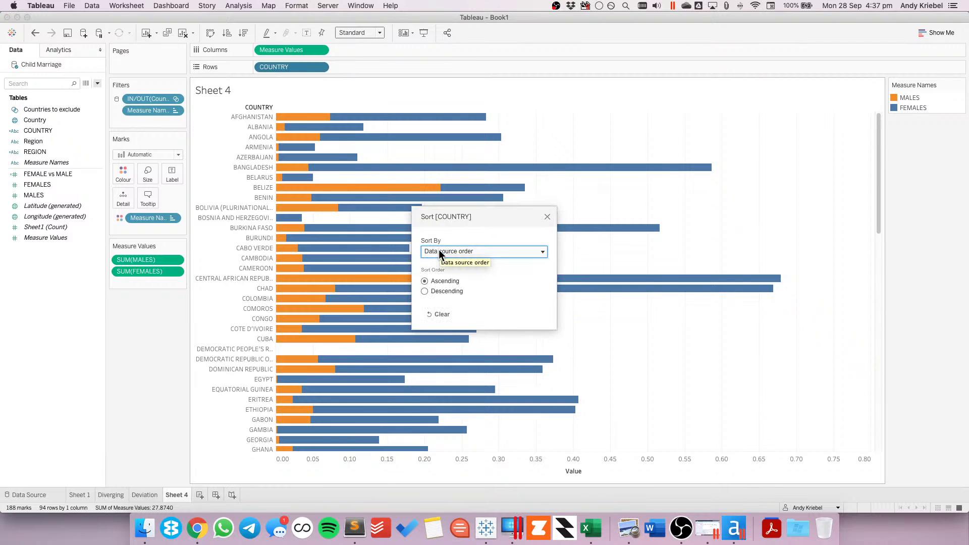
left_click(439, 252)
left_click(439, 281)
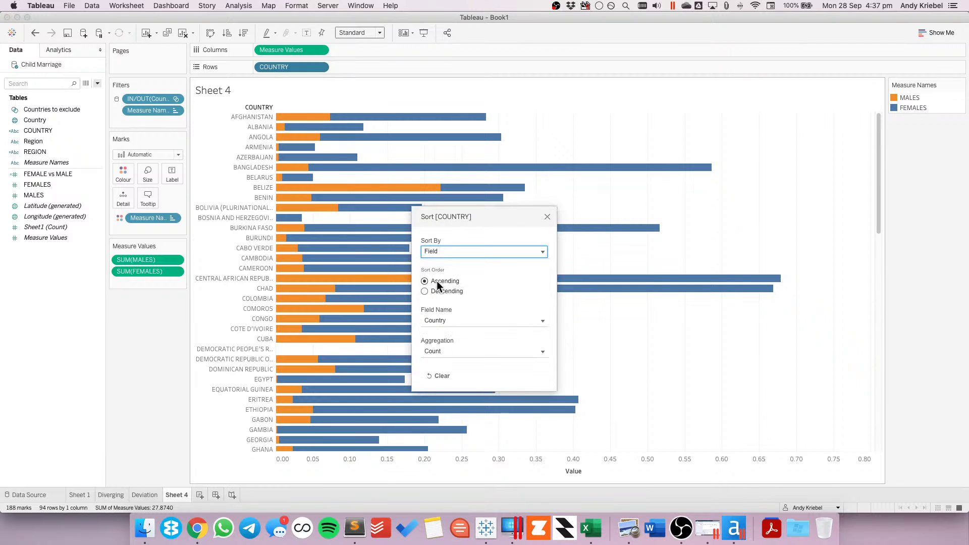
left_click(438, 291)
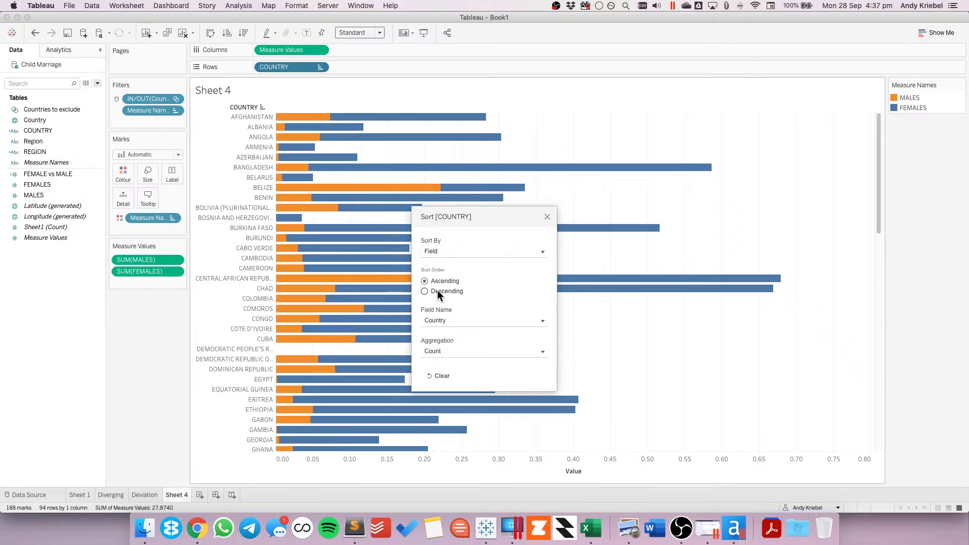
left_click(438, 322)
left_click(442, 375)
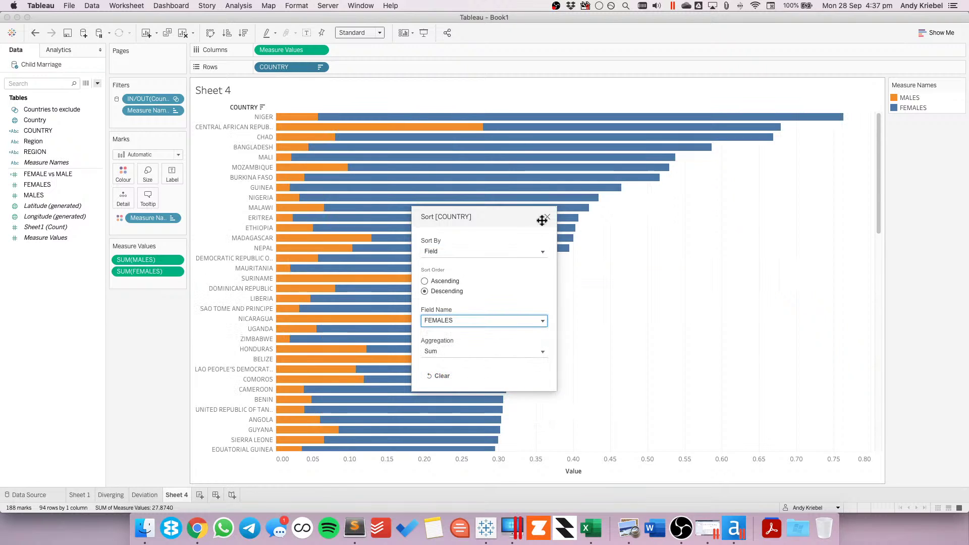
left_click(547, 217)
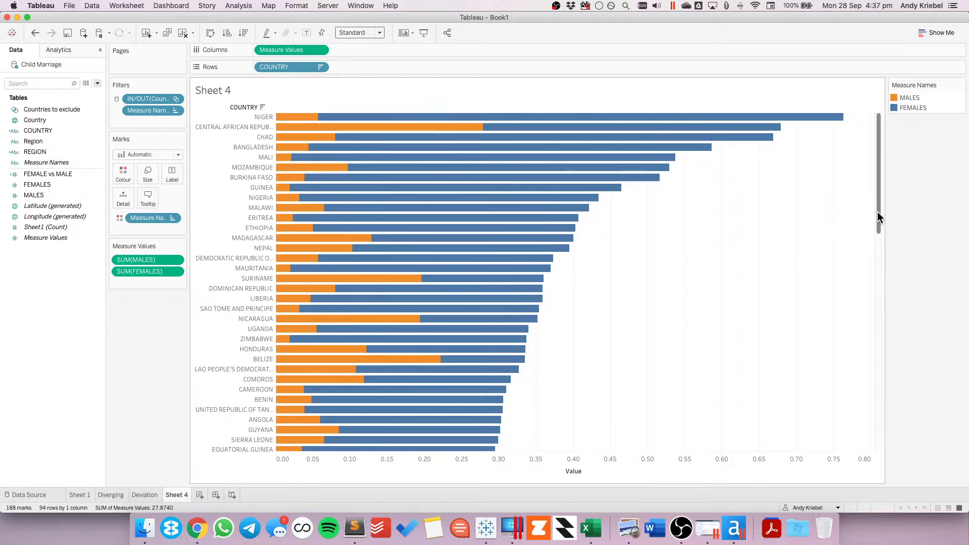
- Highlight the MALES bars and the FEMALES bars in turn to compare them, and clear the highlighting
left_click_drag(877, 212, 862, 177)
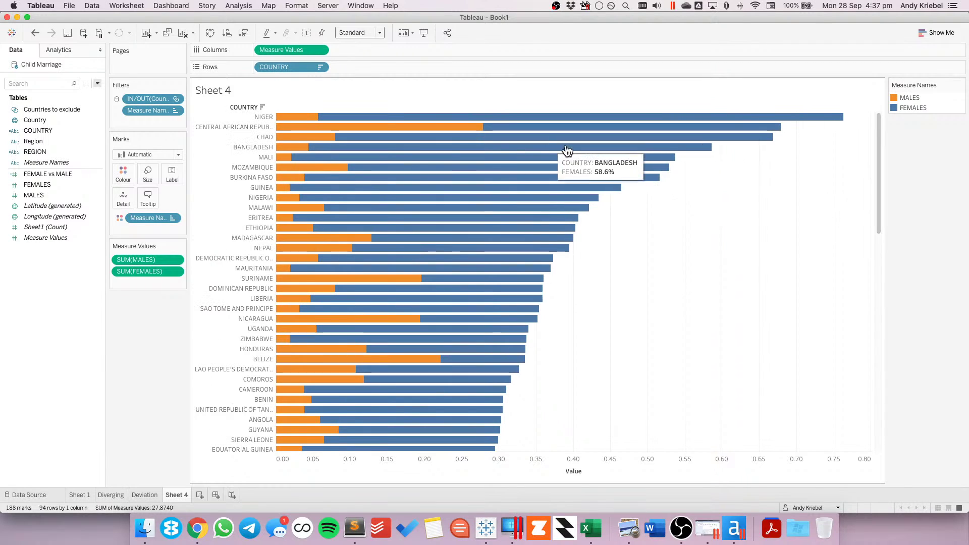
left_click(903, 97)
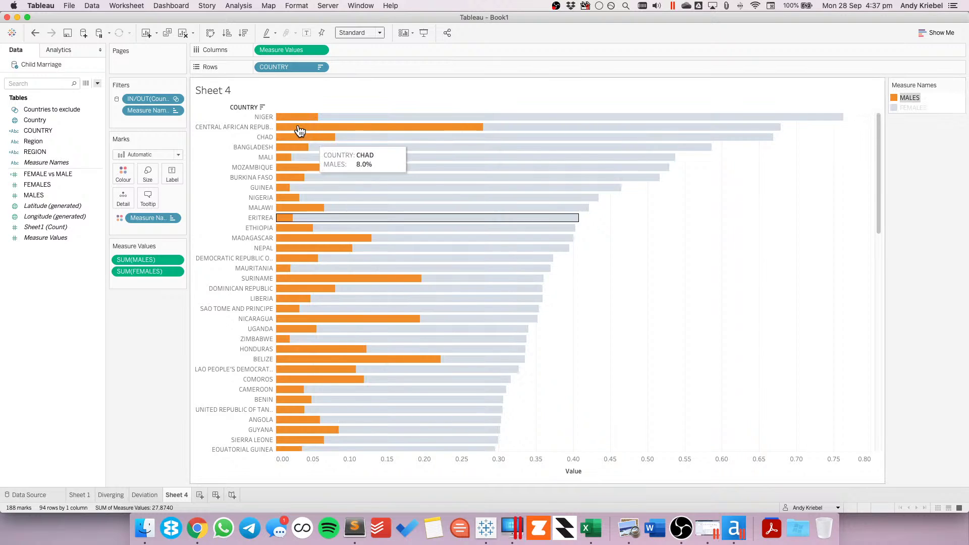
left_click(914, 107)
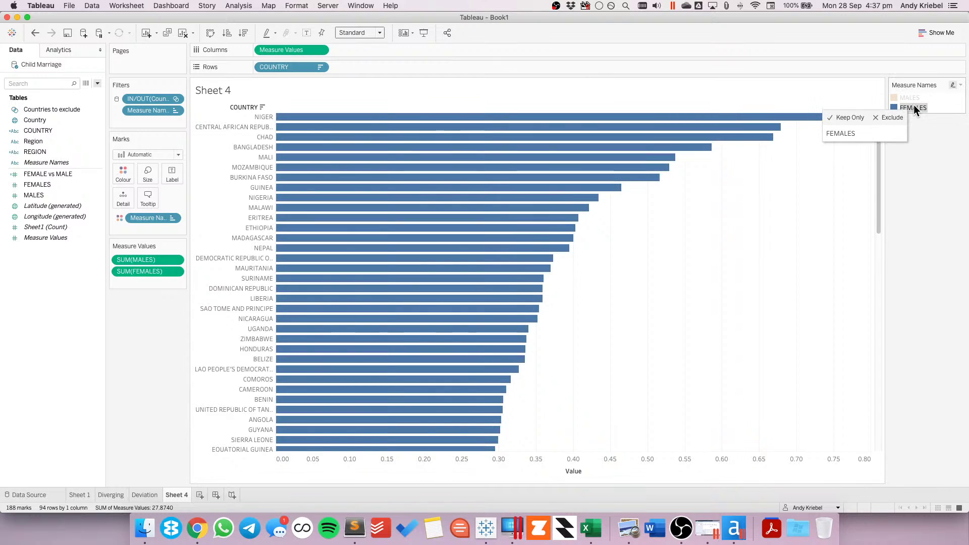
left_click(789, 208)
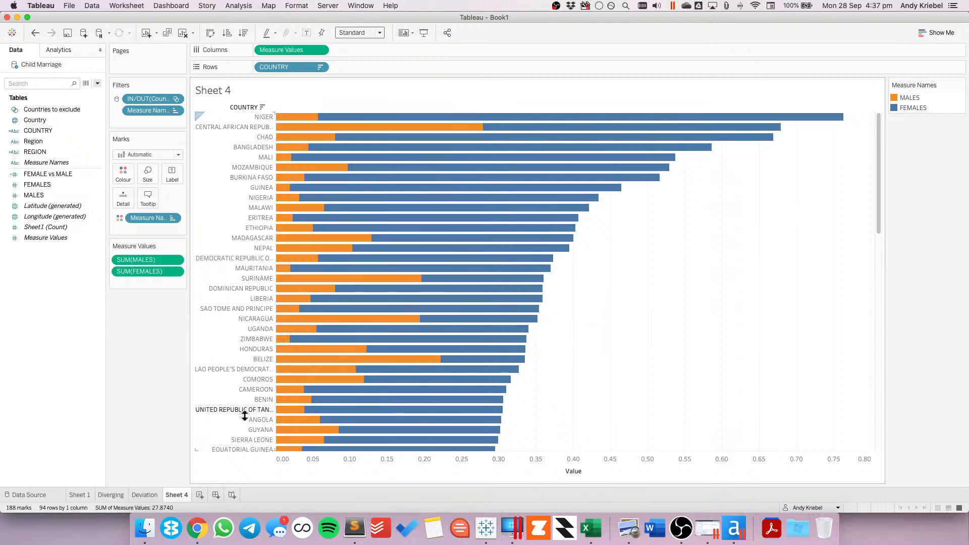
- Rename the current worksheet Bar on Bar
double_click(183, 494)
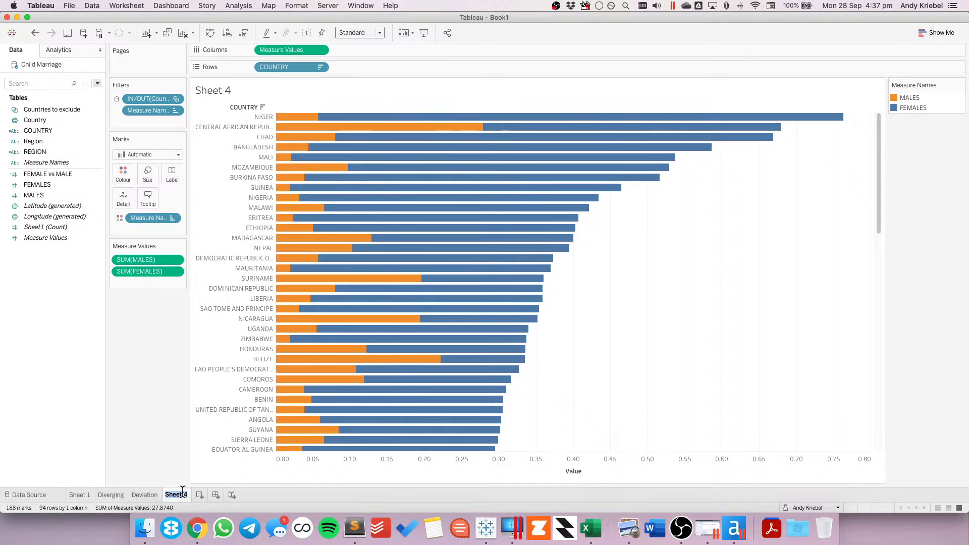
type("Bar on Bar")
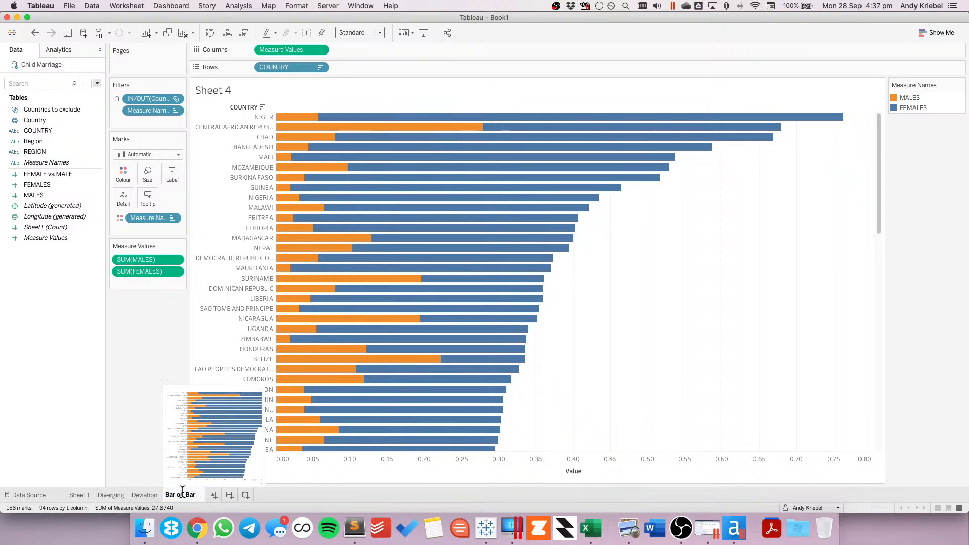
key("Return")
- Duplicate the Bar on Bar worksheet and change the copy's mark type to Circle
right_click(183, 493)
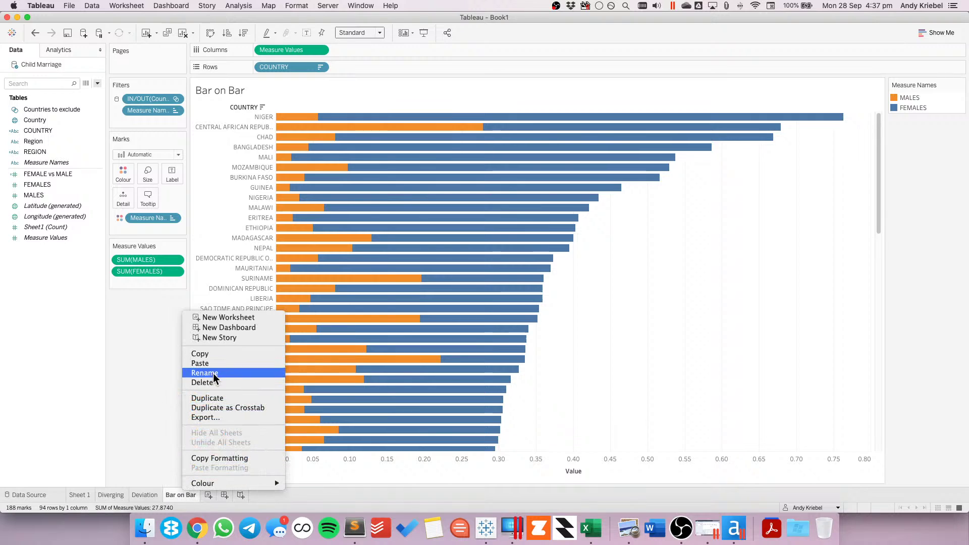
left_click(217, 400)
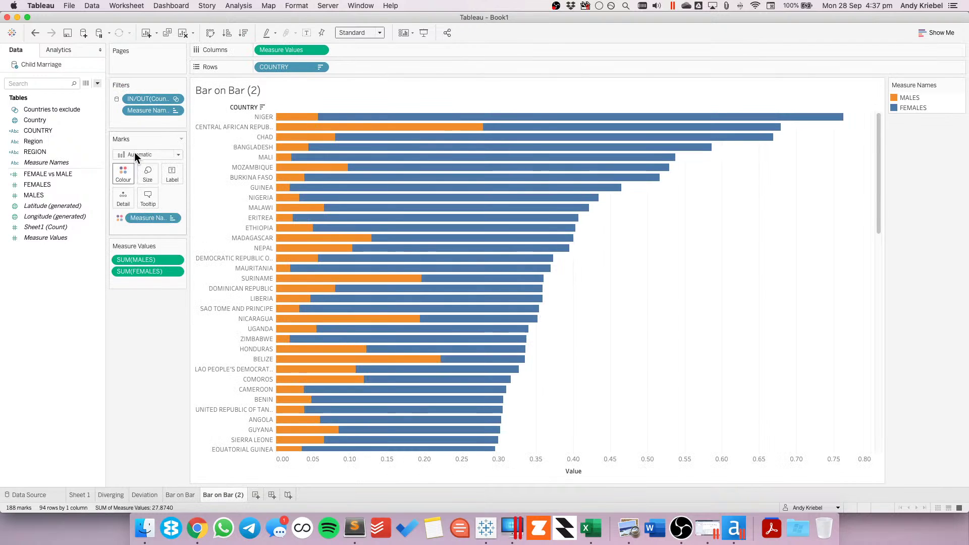
left_click(135, 154)
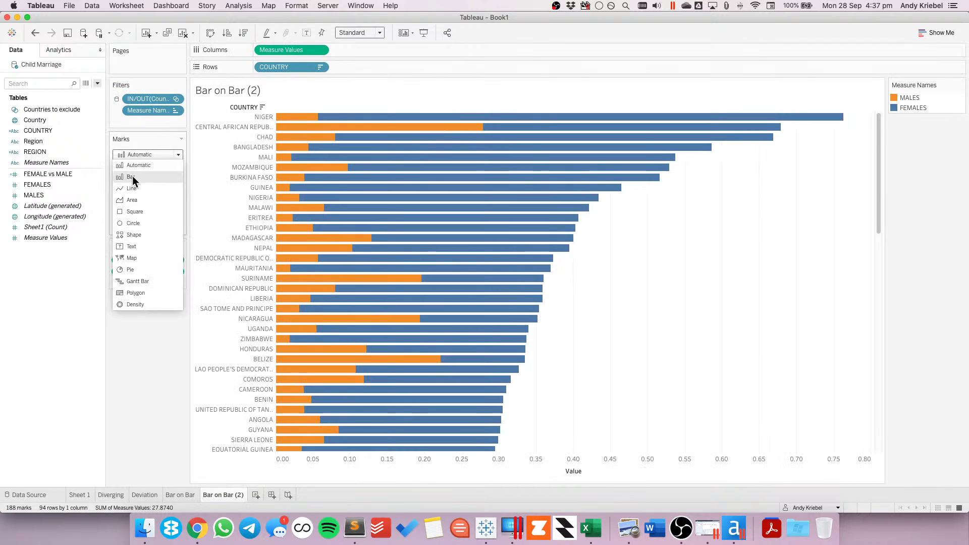
left_click(136, 222)
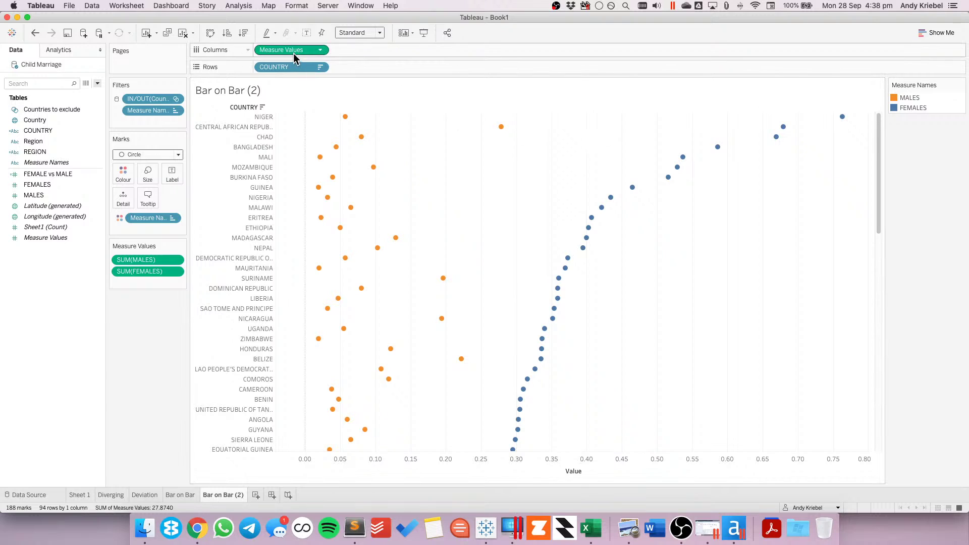
- Add a second copy of Measure Values to the columns and show it as lines with Measure Names on the path
left_click_drag(295, 50, 365, 50)
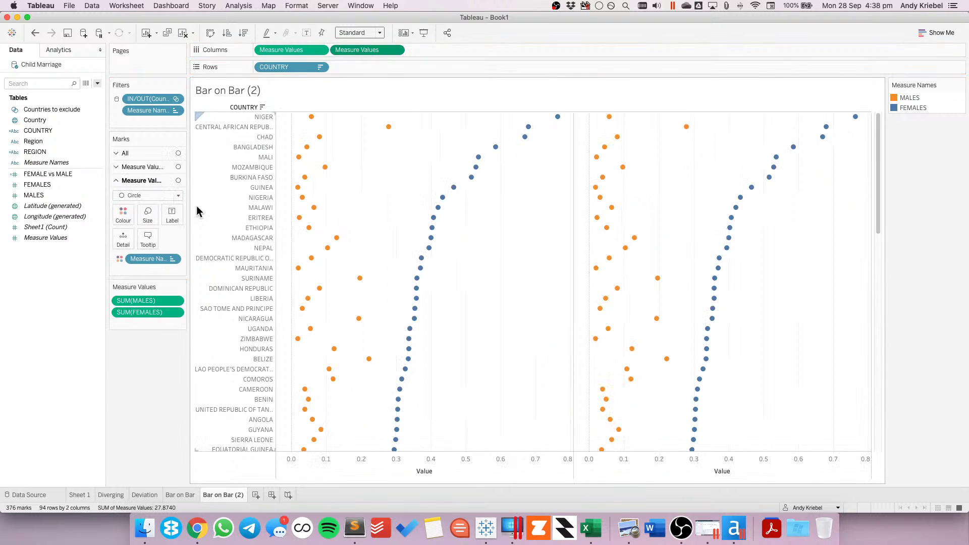
left_click(139, 195)
left_click(139, 228)
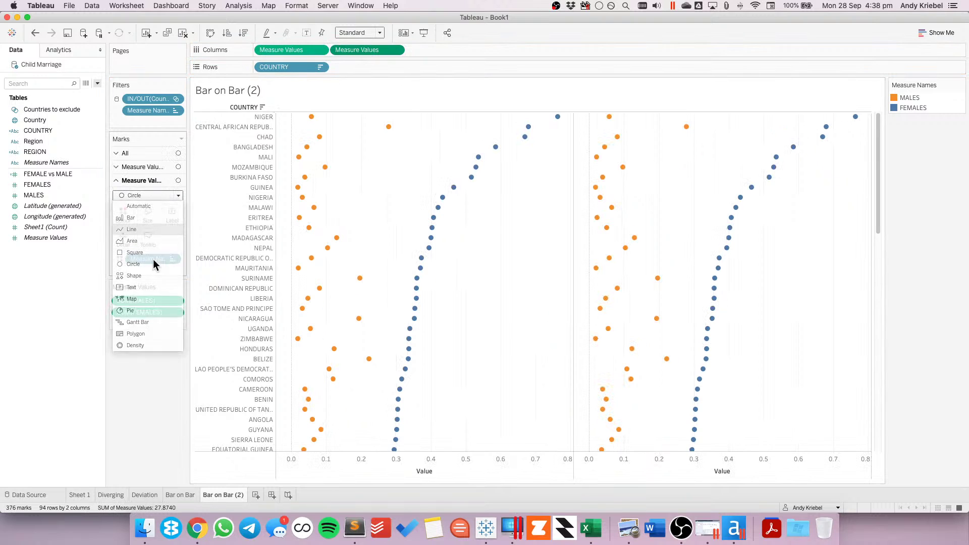
left_click_drag(173, 241, 173, 241)
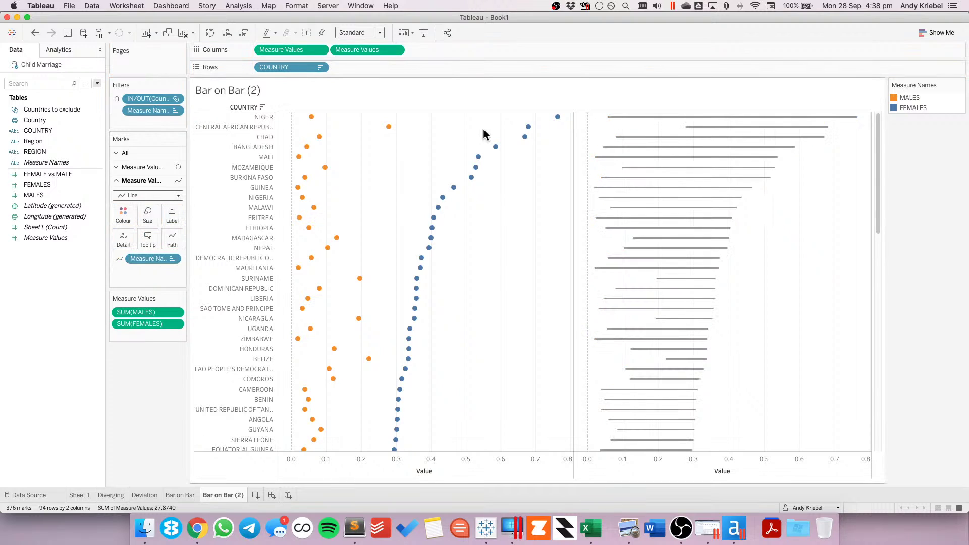
- Combine the circle and line charts as a dual axis and synchronise the two axes
left_click(396, 49)
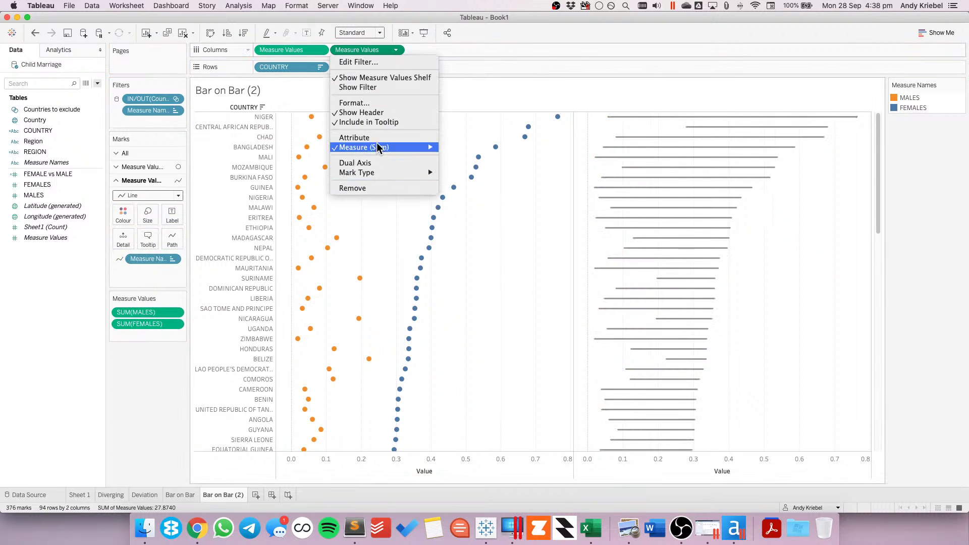
left_click(385, 163)
right_click(419, 119)
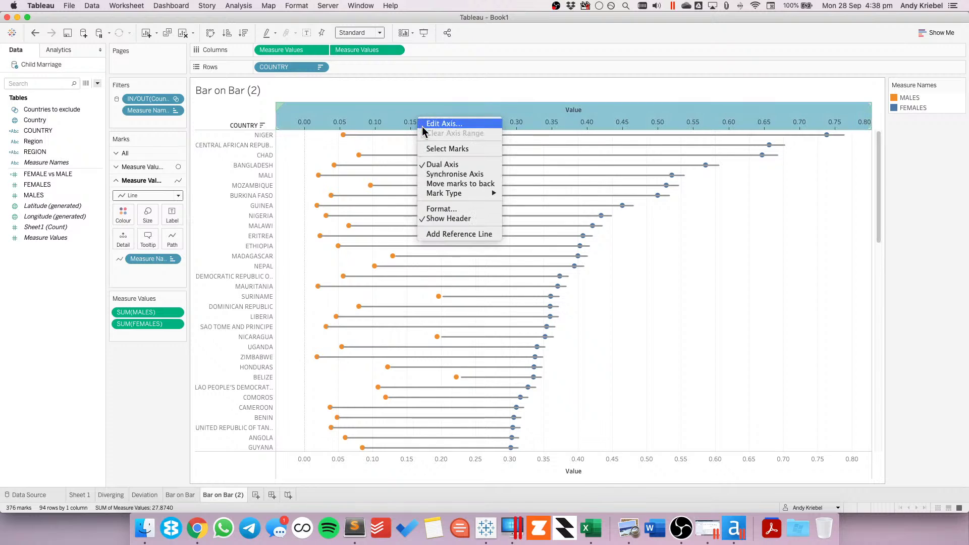
left_click(439, 173)
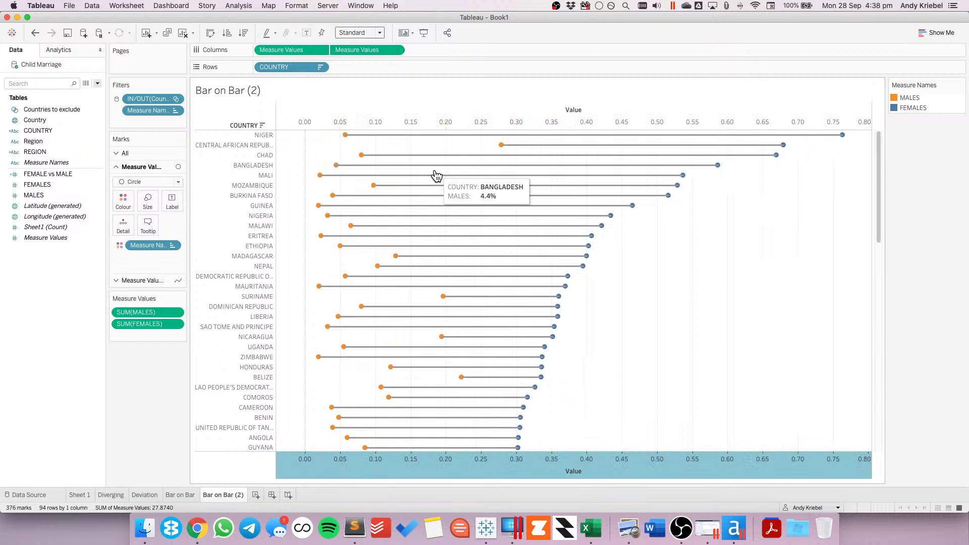
- Send the connecting line marks behind the circles
left_click(419, 122)
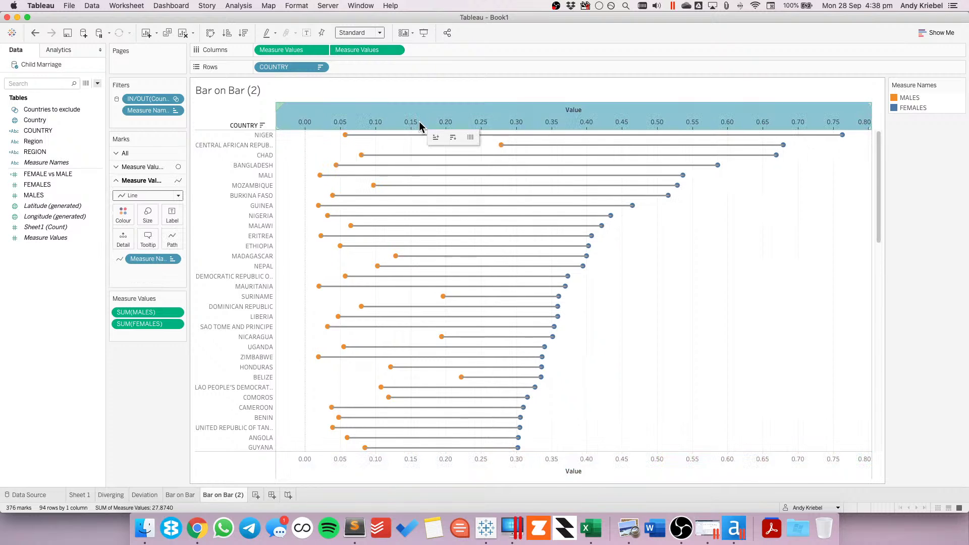
right_click(419, 121)
left_click(447, 191)
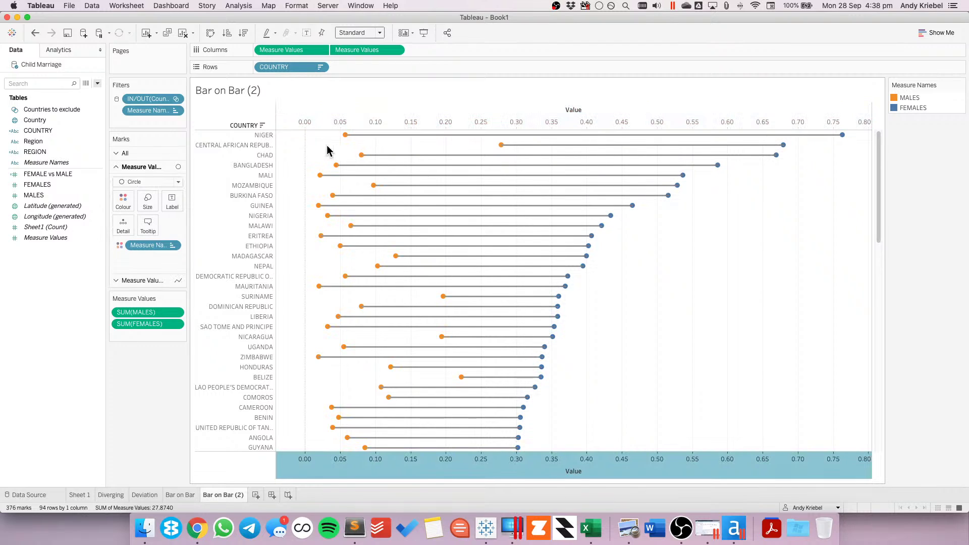
- Thicken the connecting lines between the male and female dots until they enclose the circles
left_click(142, 281)
left_click(147, 214)
left_click_drag(171, 241, 200, 245)
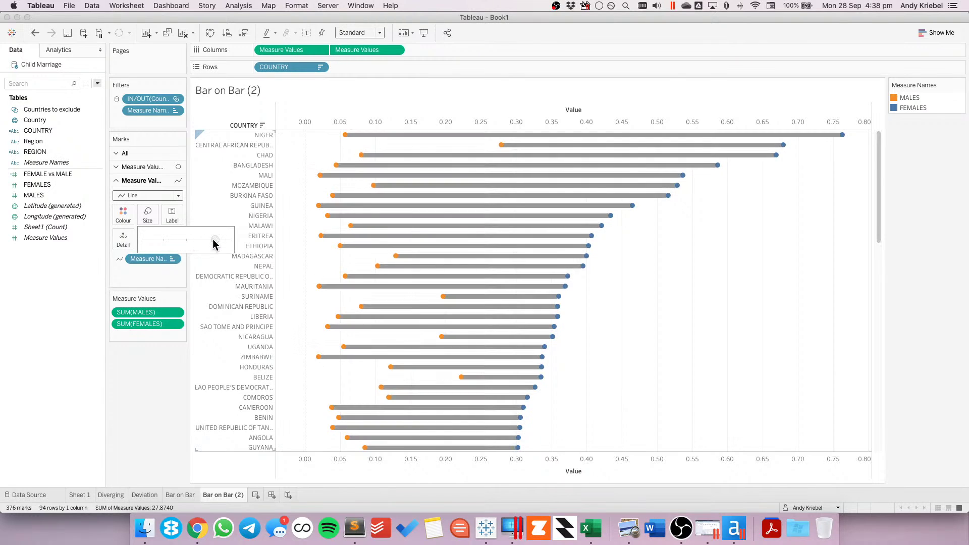
left_click_drag(214, 240, 216, 239)
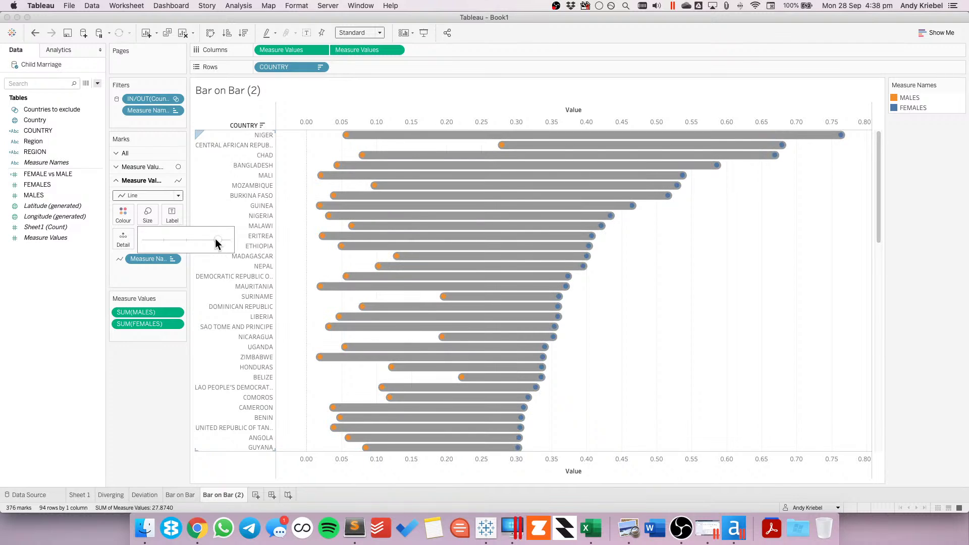
- Compare with Niger's male and female bars on the Bar on Bar worksheet, and return to the connected dot worksheet
left_click(181, 496)
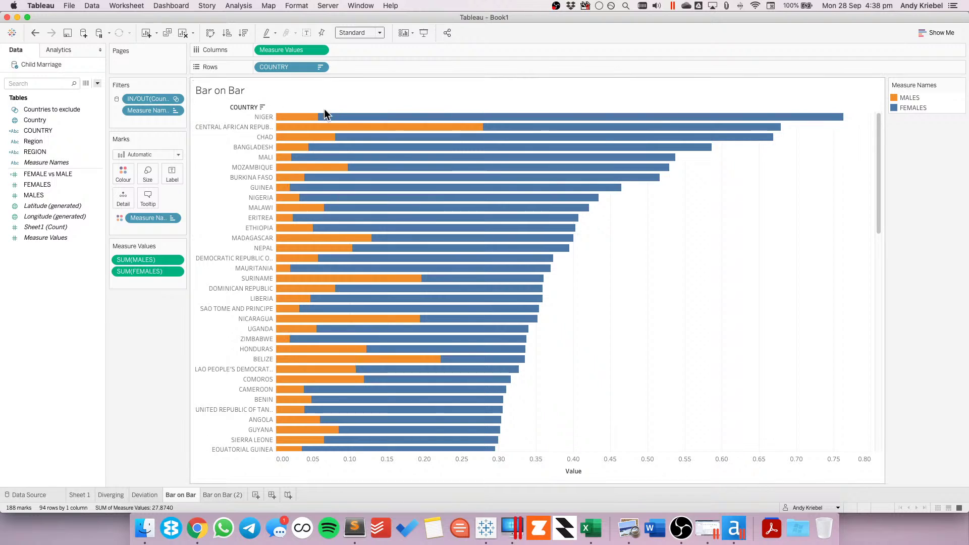
mouse_move(318, 121)
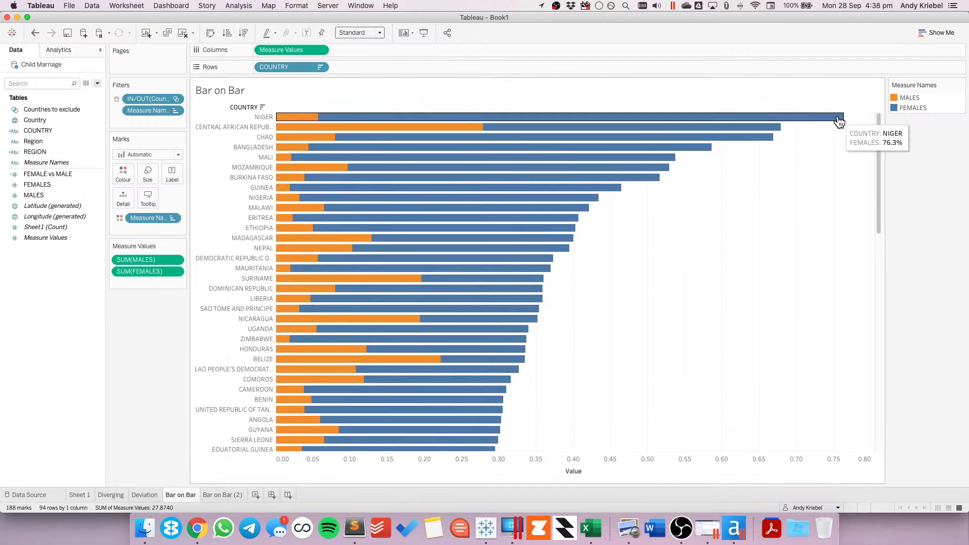
left_click(235, 495)
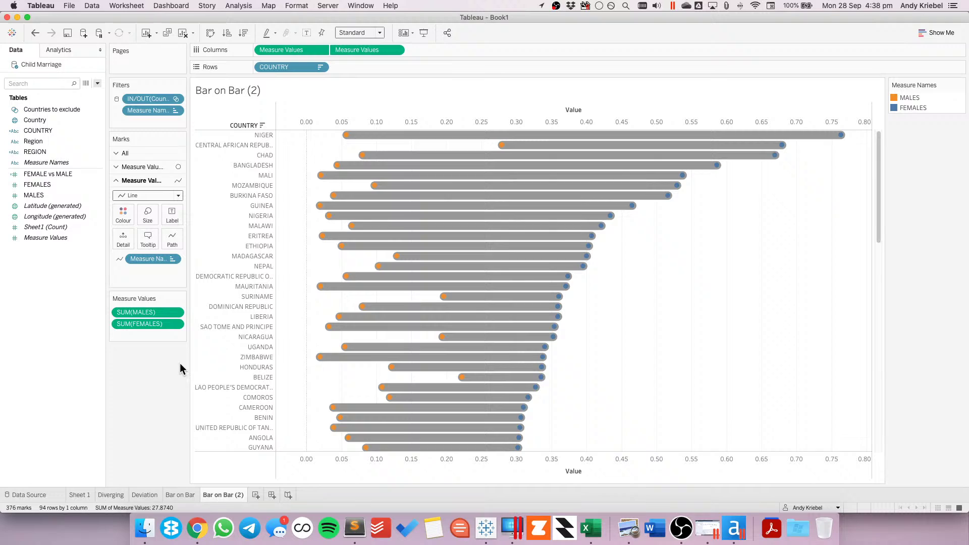
- Rename the connected dot worksheet as Dot Plot
double_click(220, 491)
type("Dot Plot")
key("Return")
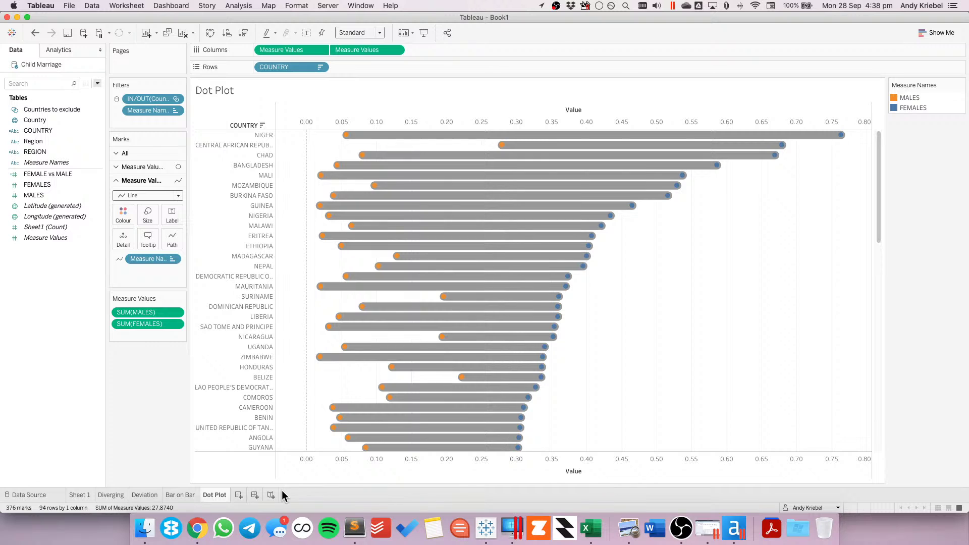
- Switch to Chrome to check the dumbbell chart example in the category comparison guide, and return to Tableau
key("super+Tab")
scroll(430, 330, "down", 2)
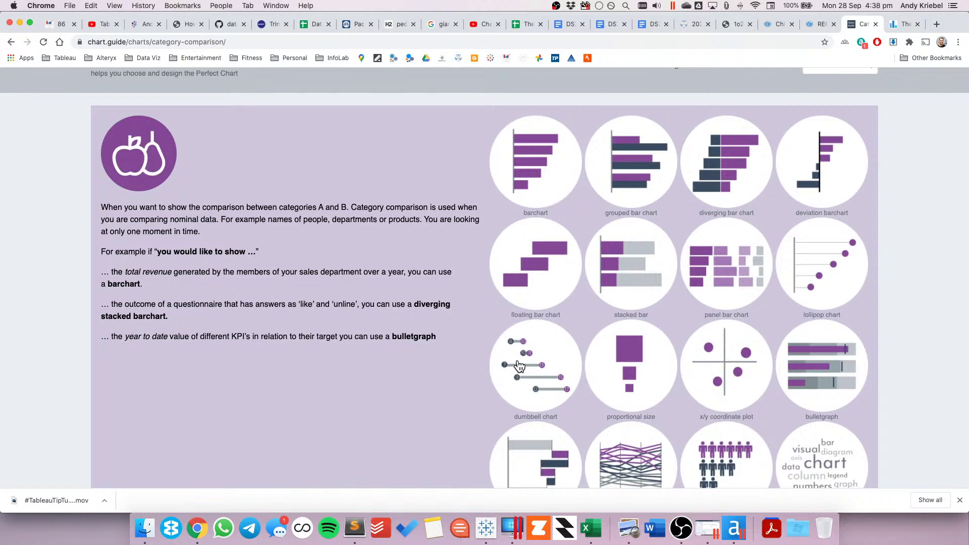
key("super+Tab")
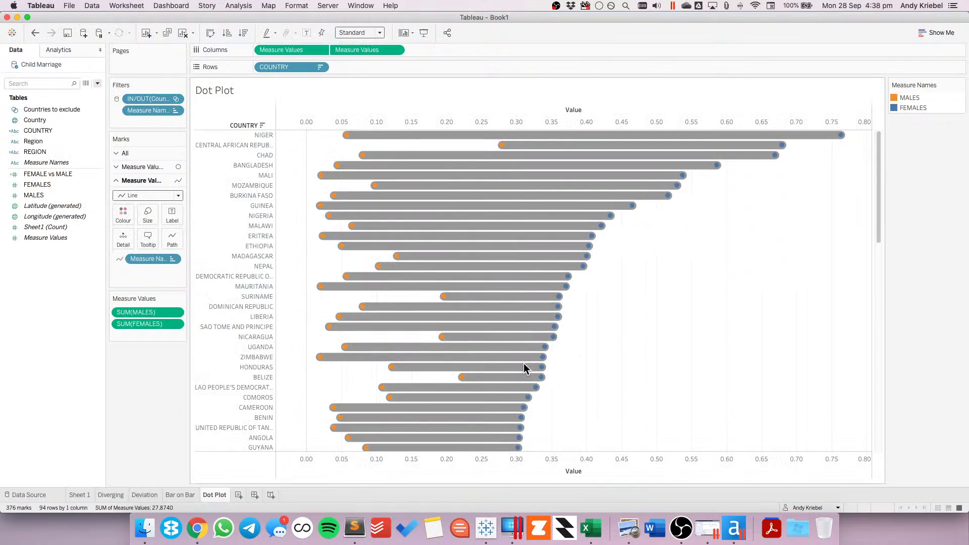
- Duplicate the connected dot worksheet and thin the connecting lines in the copy to a dumbbell style
right_click(220, 490)
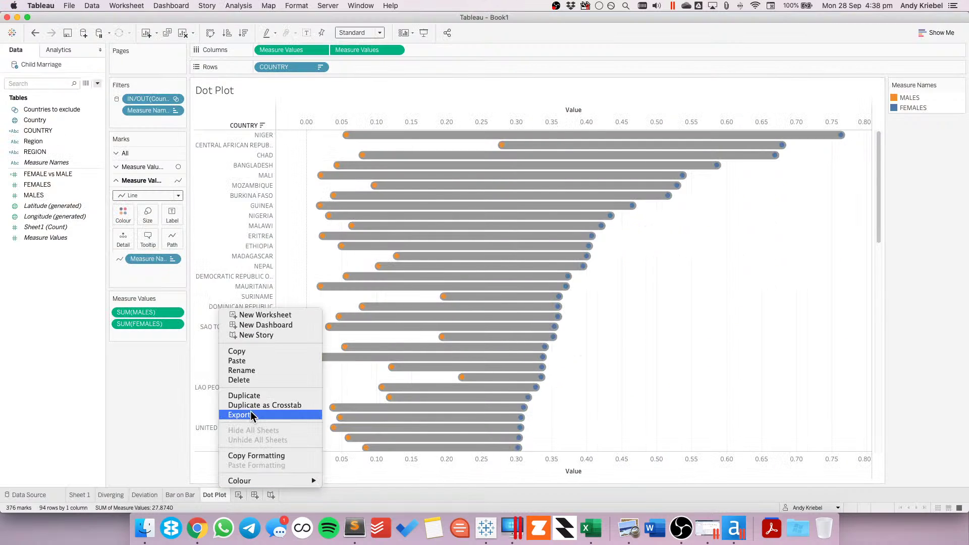
left_click(244, 395)
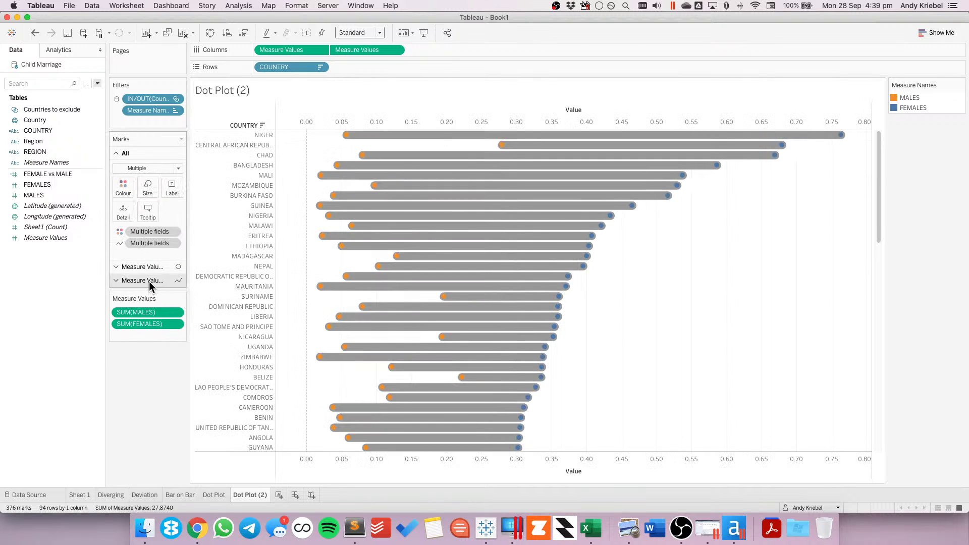
left_click(150, 280)
left_click(147, 213)
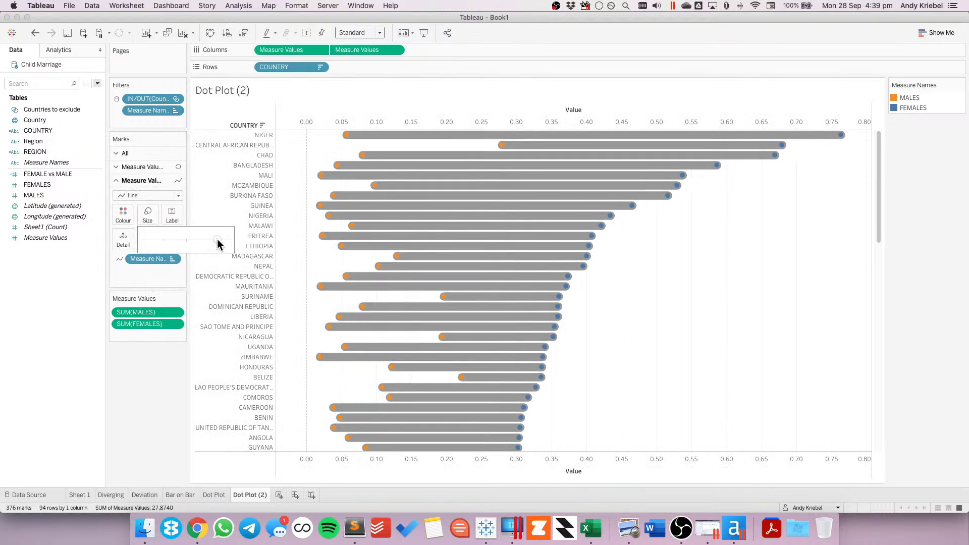
left_click_drag(218, 241, 160, 238)
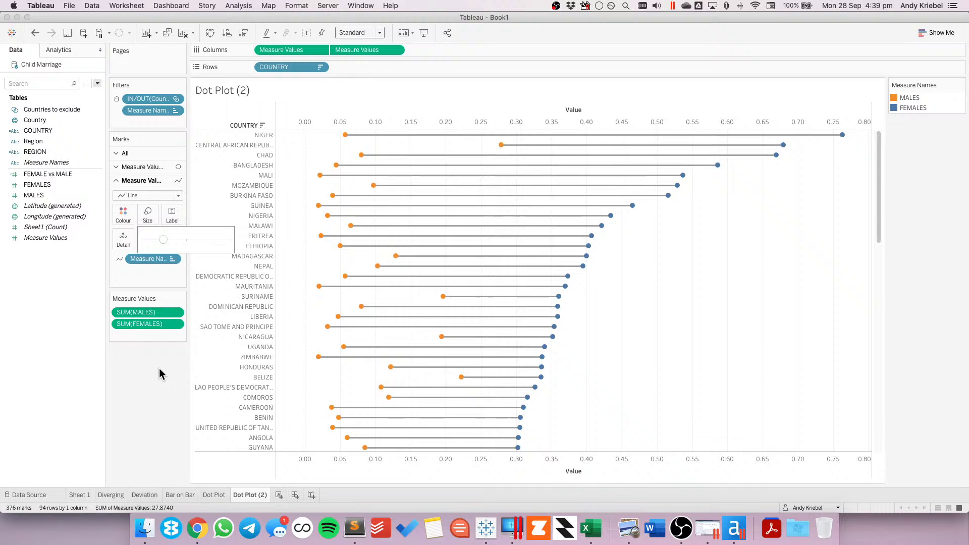
- Rename the thin-line copy as Dumbell and the original thick-line worksheet as Peas in a Pod
double_click(252, 495)
type("Dumbell")
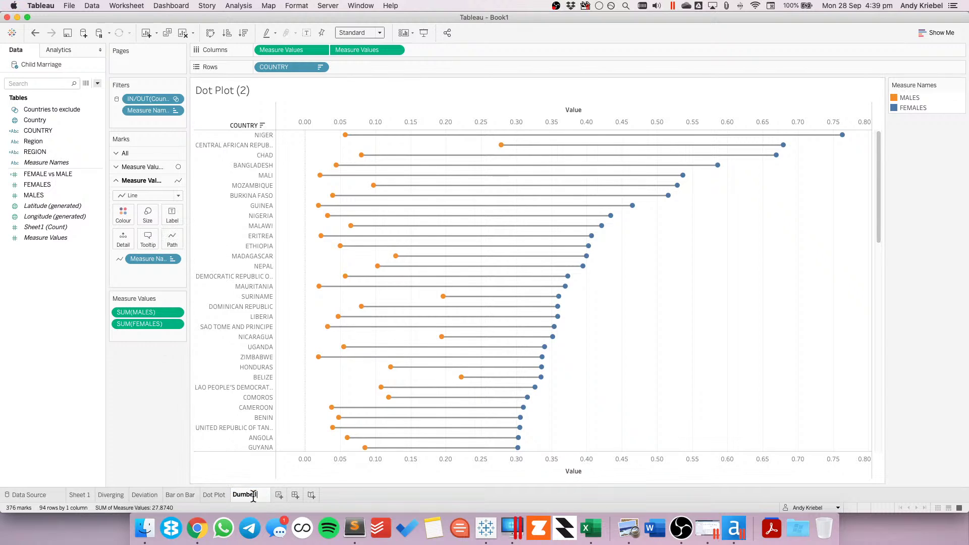
key("Return")
left_click(212, 495)
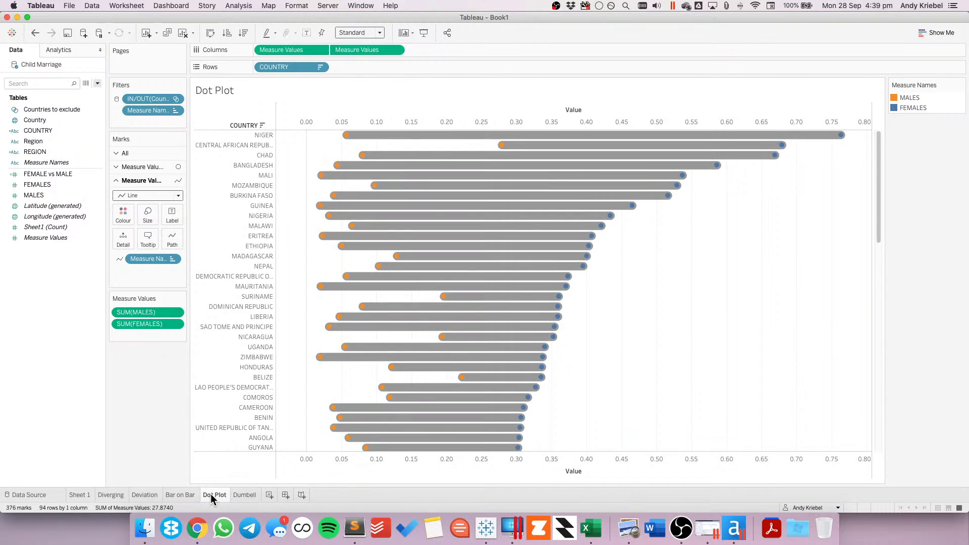
type("Peas in a Pod")
key("Return")
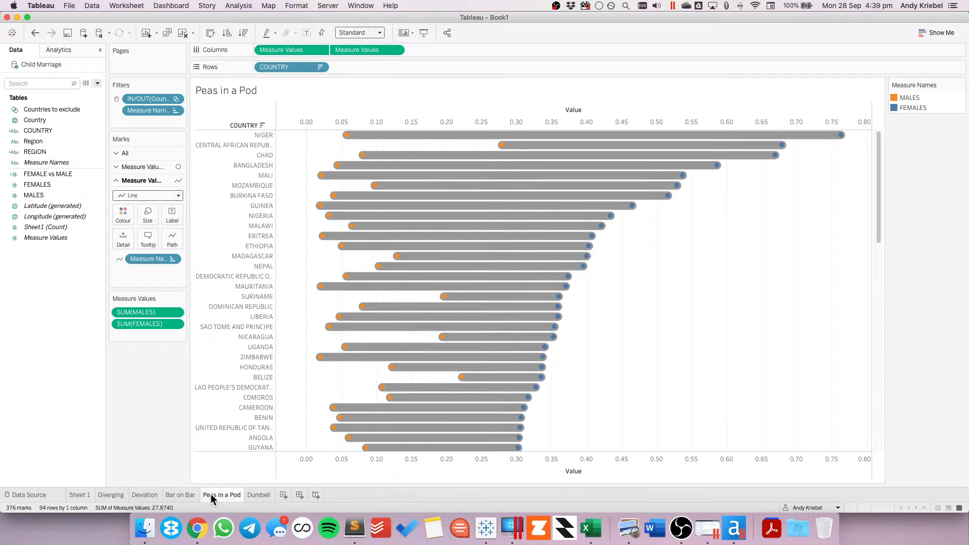
- Switch to Chrome to review the bulletgraph example in the chart guide, and return to Tableau
key("super+Tab")
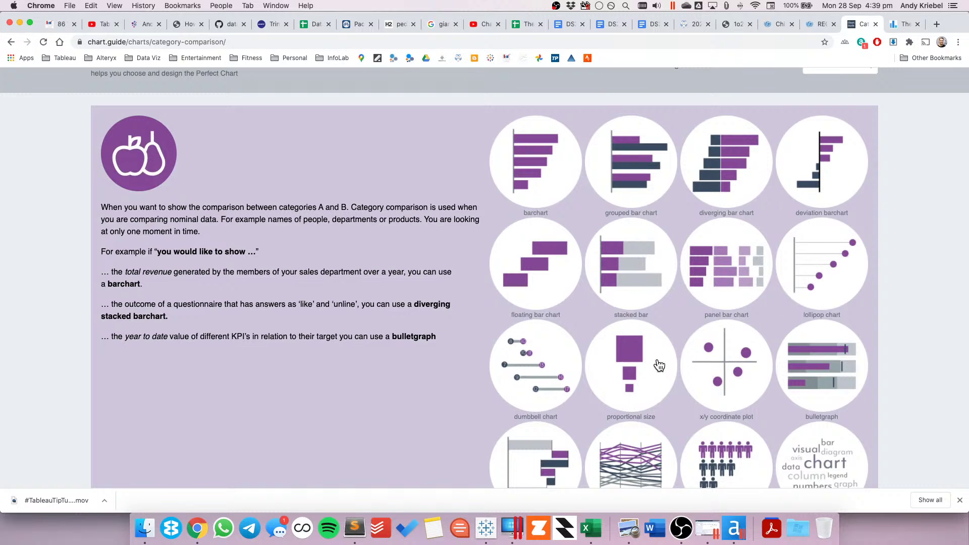
scroll(706, 378, "down", 3)
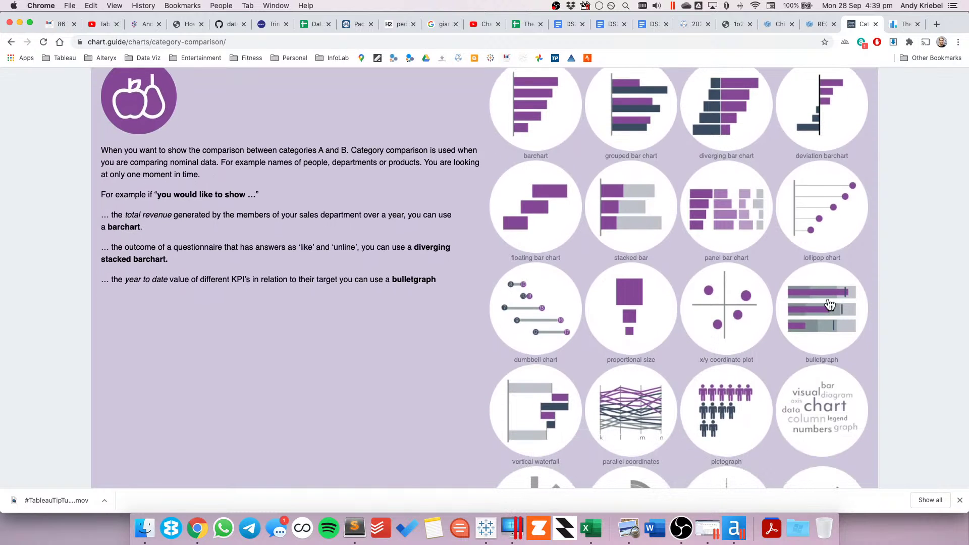
key("super+Tab")
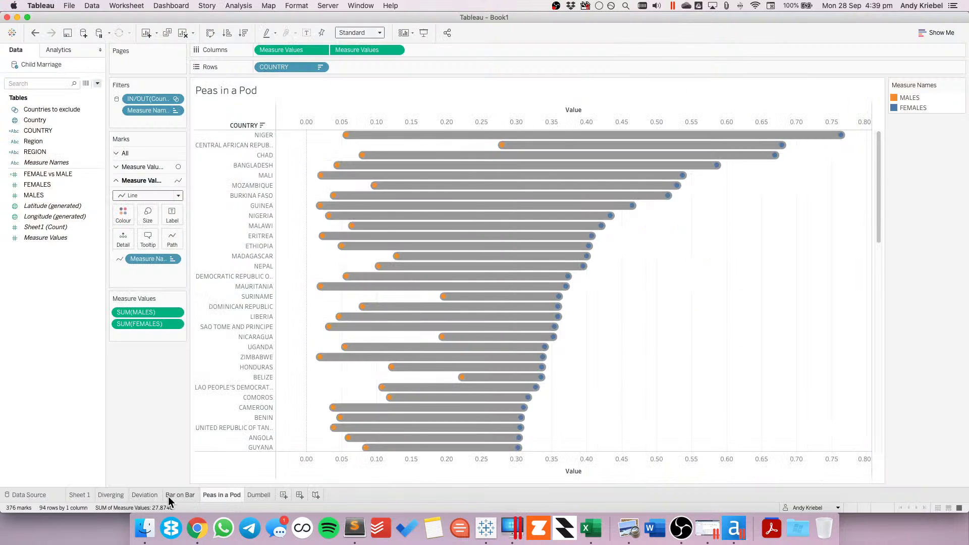
- Duplicate the Bar on Bar worksheet and rename the copy as Bar w/ Ref Line
left_click(186, 500)
right_click(185, 497)
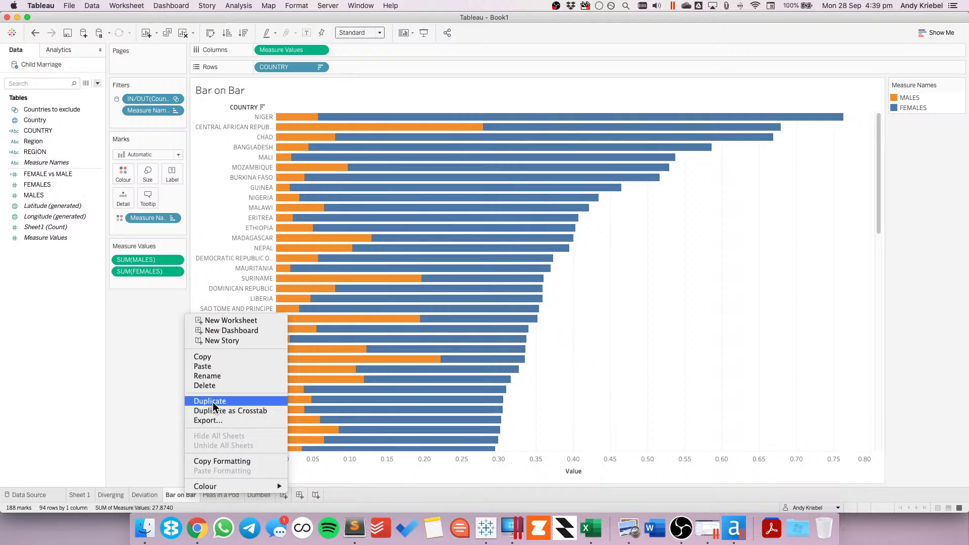
left_click(211, 402)
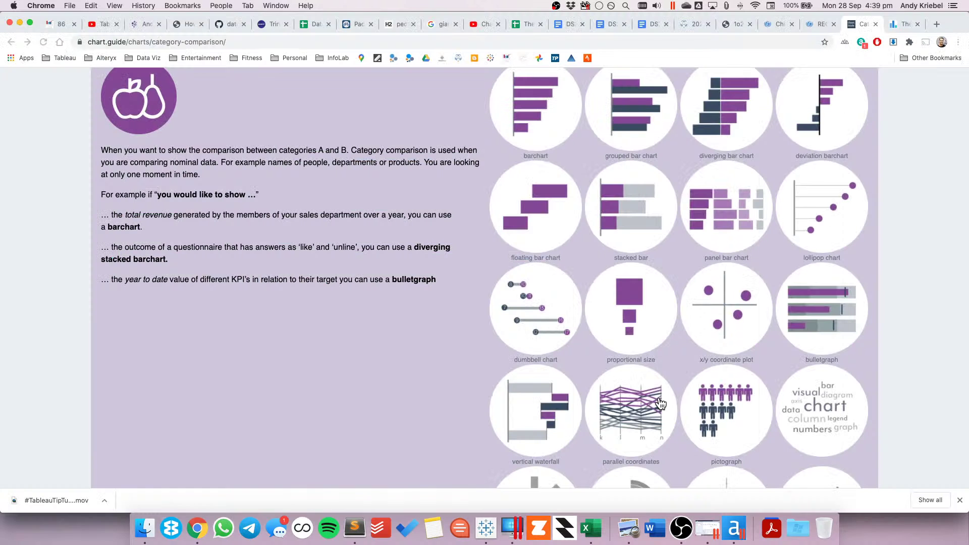
key("super+Tab")
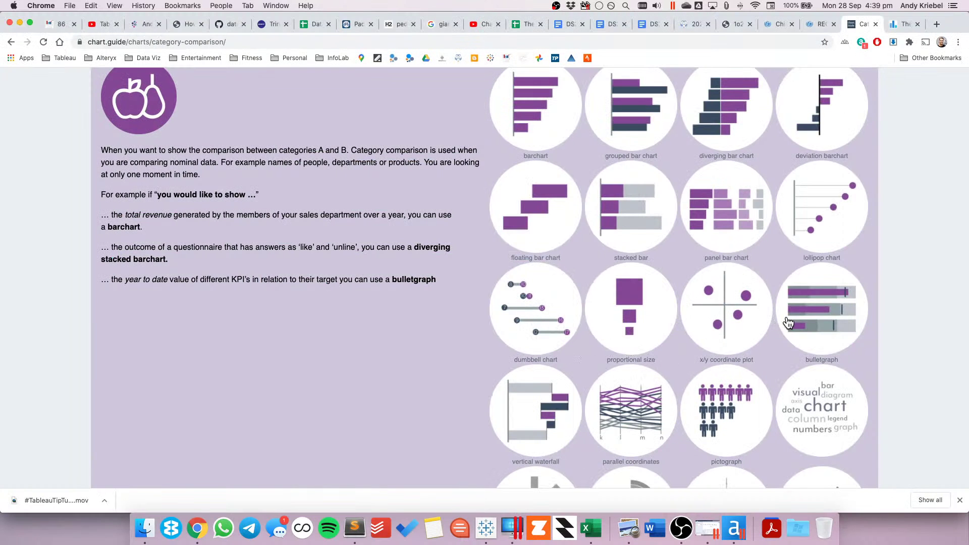
key("super+Tab")
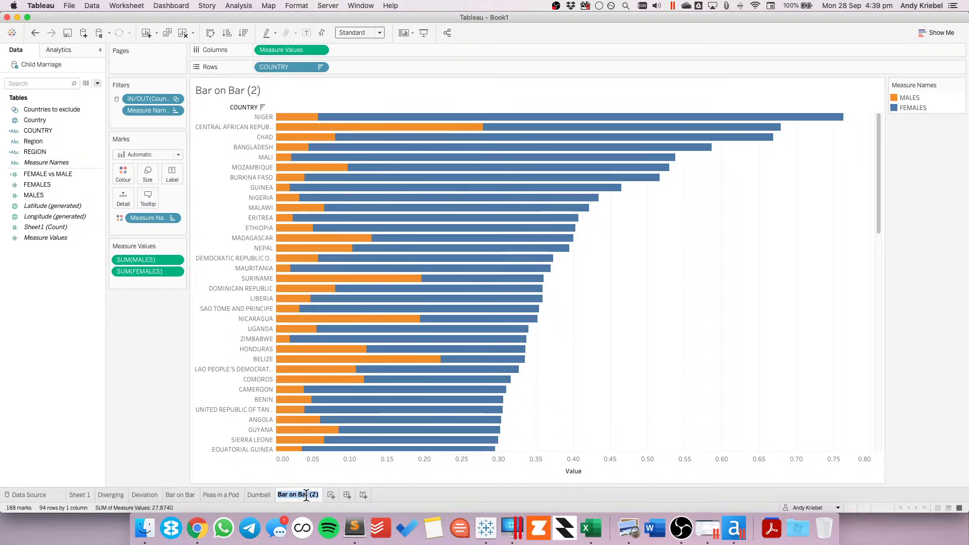
double_click(306, 496)
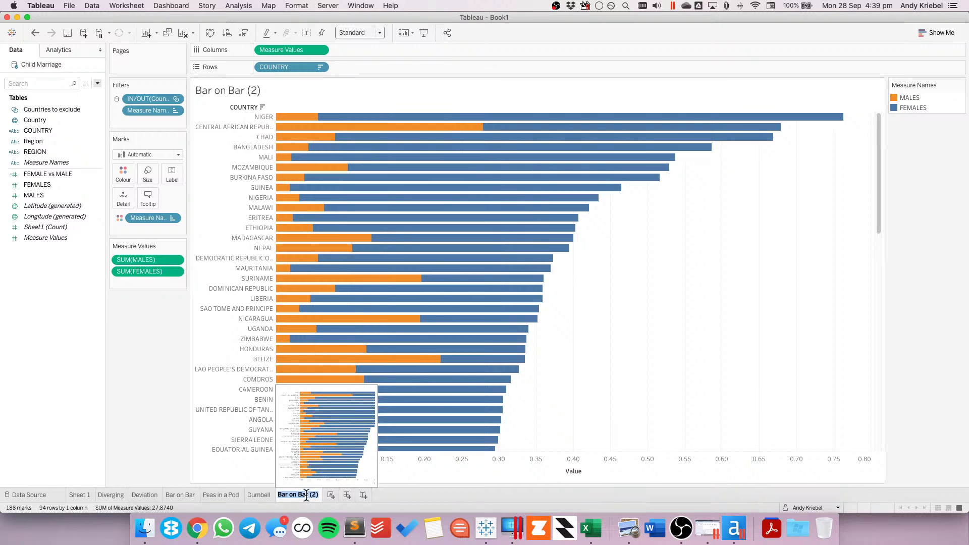
type("Bar w/ Ref Line")
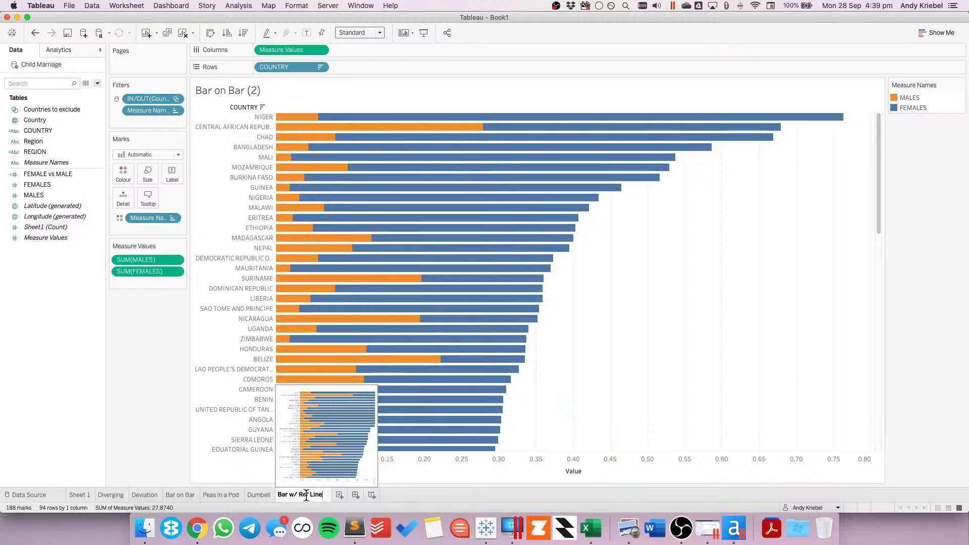
key("Return")
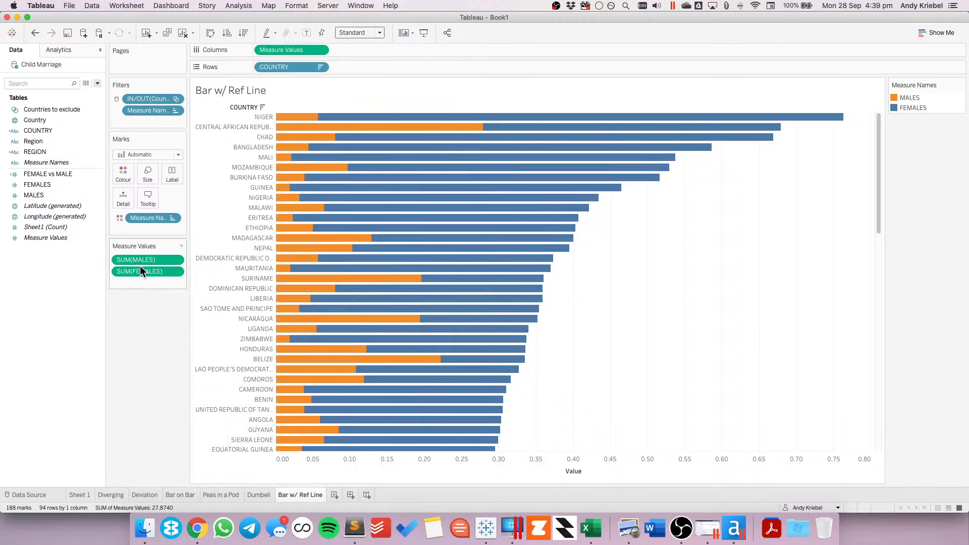
- Move SUM(MALES) from the plotted measures to Detail, leaving only FEMALES as bars, and show the analytics options
left_click_drag(140, 260, 120, 195)
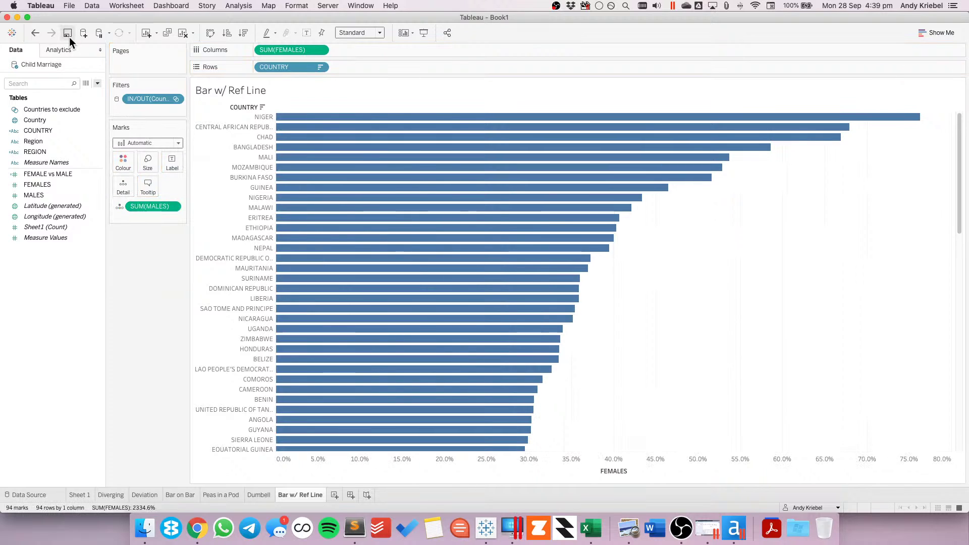
left_click(60, 49)
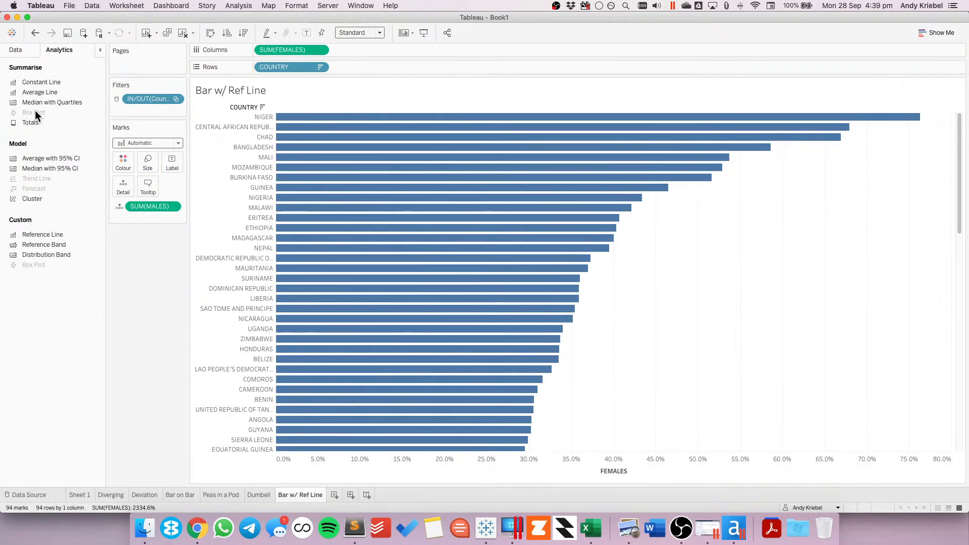
- Try adding an average line to the female bars for each country
left_click_drag(39, 90, 352, 122)
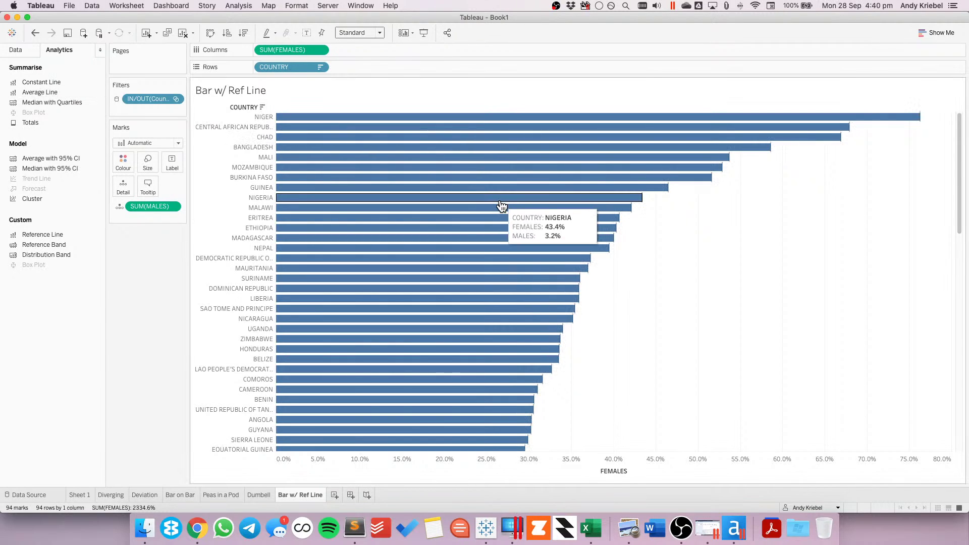
left_click(844, 143)
left_click(867, 150)
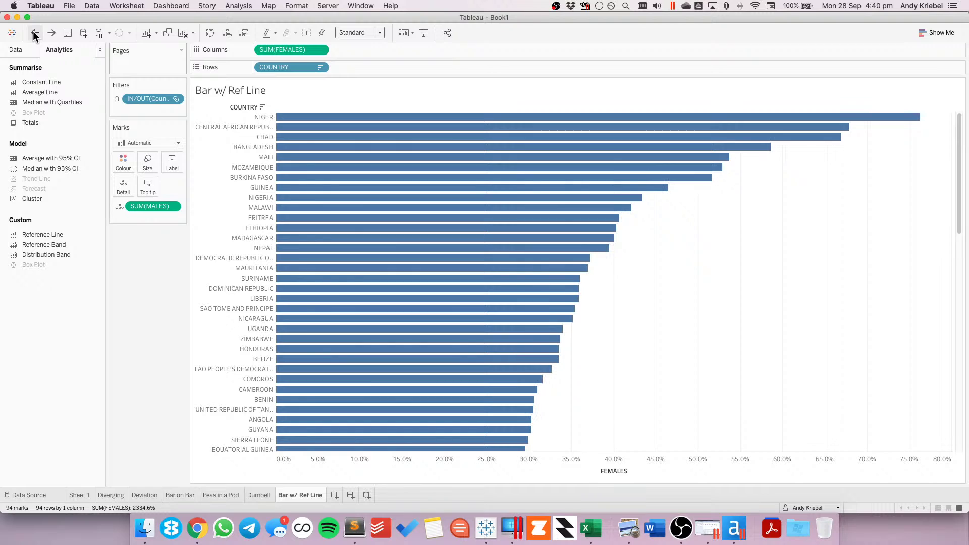
- Add a reference line per cell to the female bars, using the average of SUM(MALES) as its value
left_click_drag(36, 234, 346, 122)
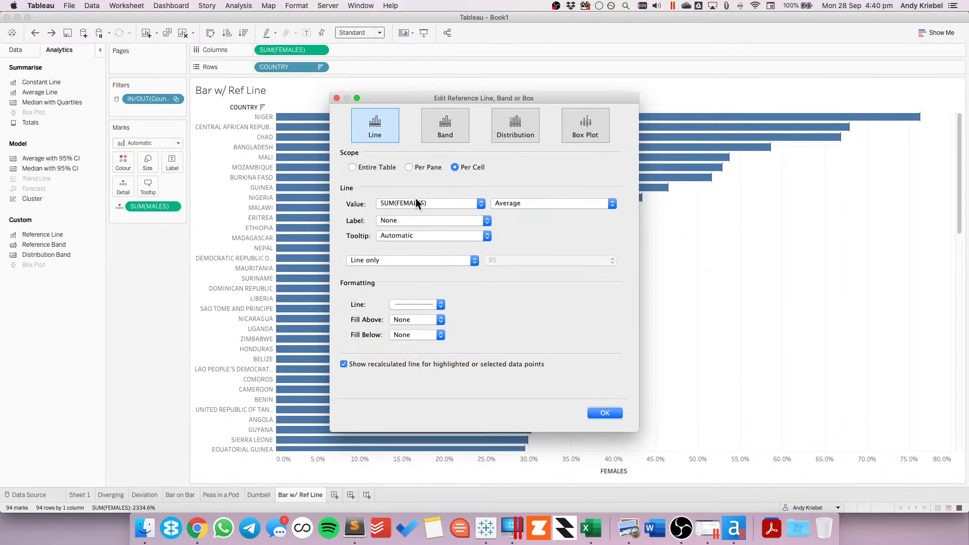
left_click(418, 203)
left_click(409, 212)
- Format the reference line as black with a thicker weight and turn off its recalculated line for selected data points
left_click(399, 306)
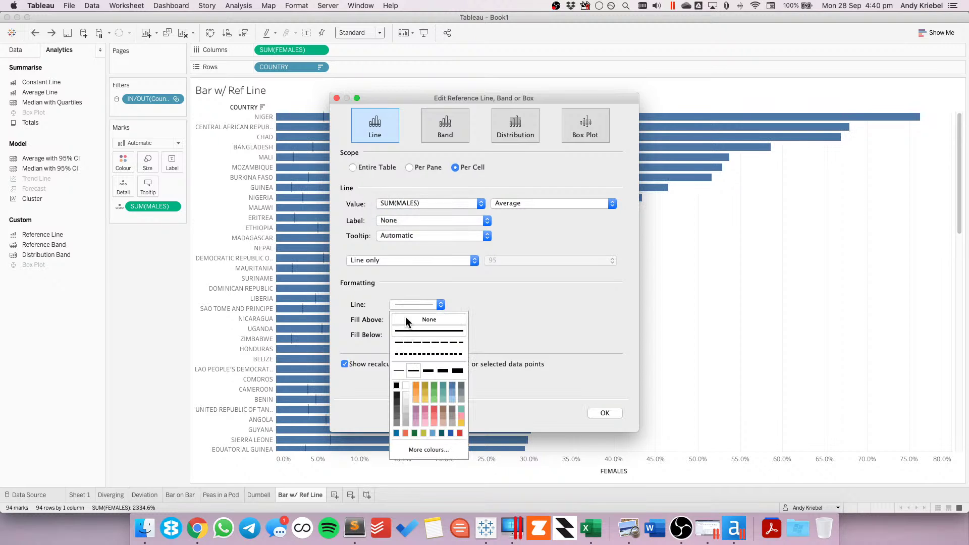
left_click(397, 385)
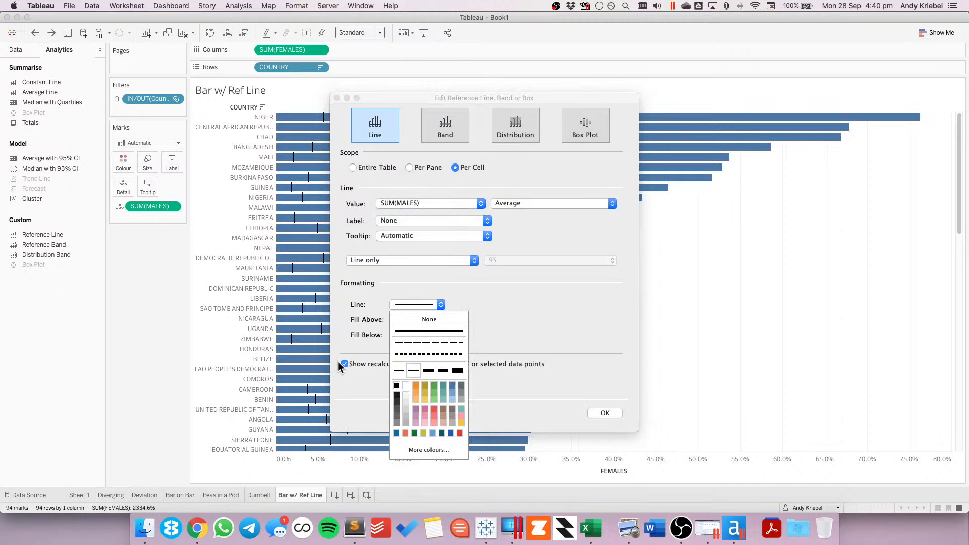
left_click(347, 364)
left_click(419, 304)
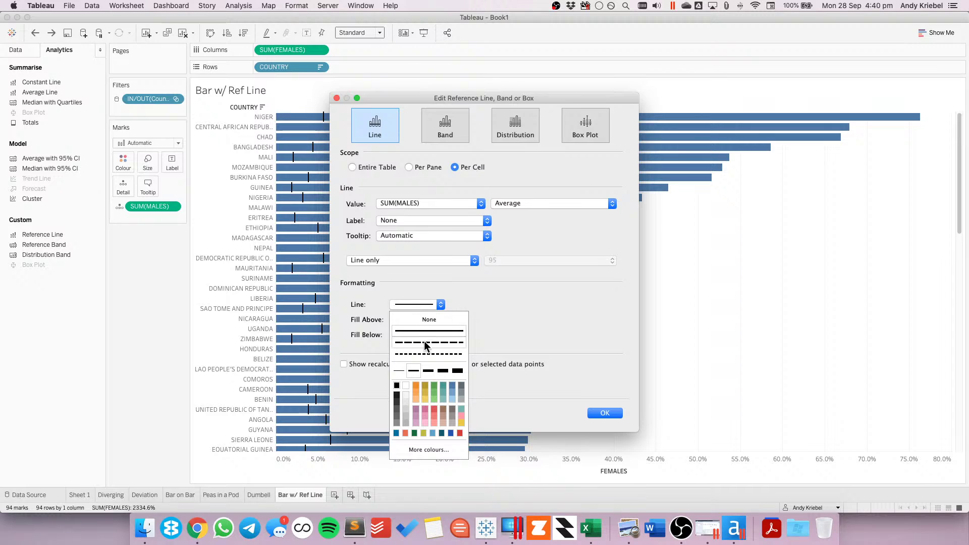
left_click(429, 370)
left_click(605, 414)
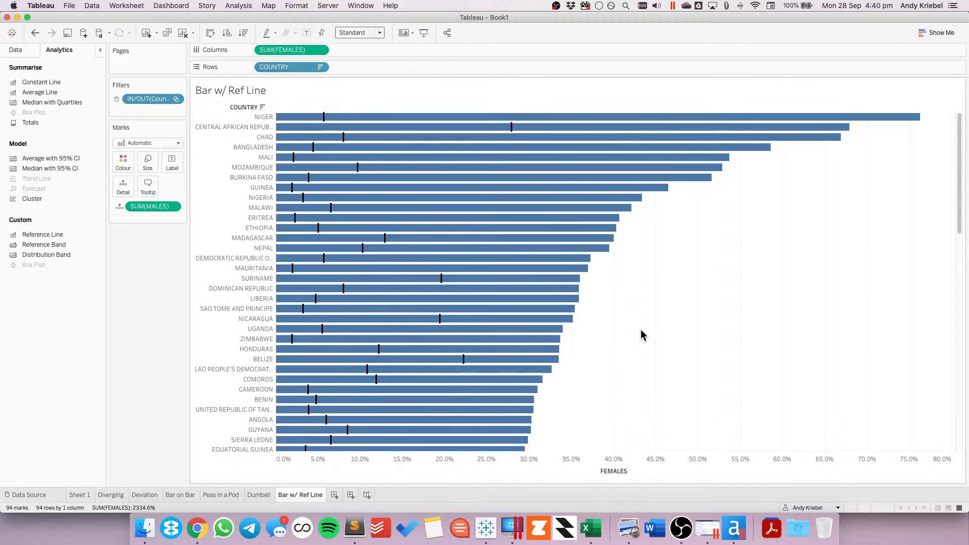
- Colour the female bars by the FEMALE vs MALE measure
left_click(23, 54)
left_click_drag(44, 175, 119, 167)
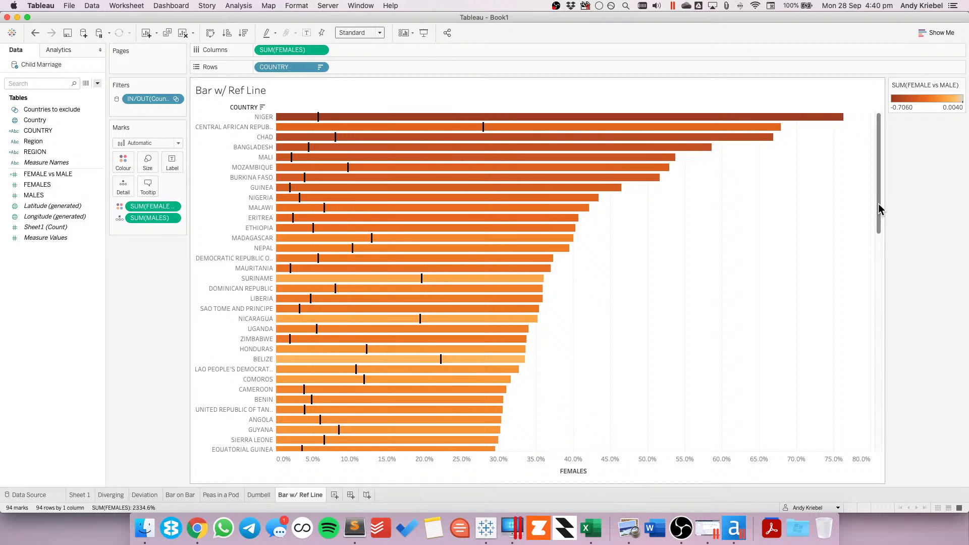
- Look over the reference line chart and switch to Chrome to browse the chart.guide category-comparison gallery
left_click_drag(879, 208, 902, 140)
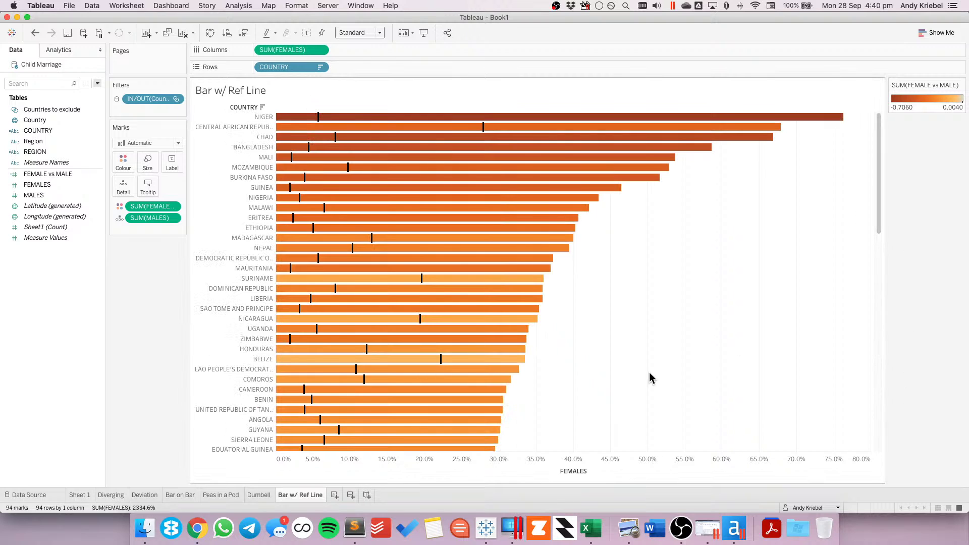
key("super+Tab")
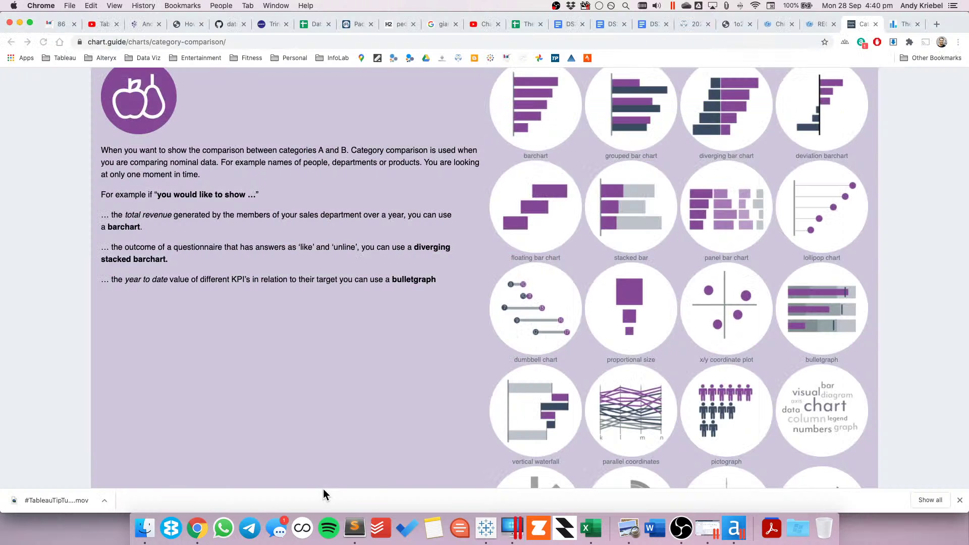
scroll(641, 323, "down", 5)
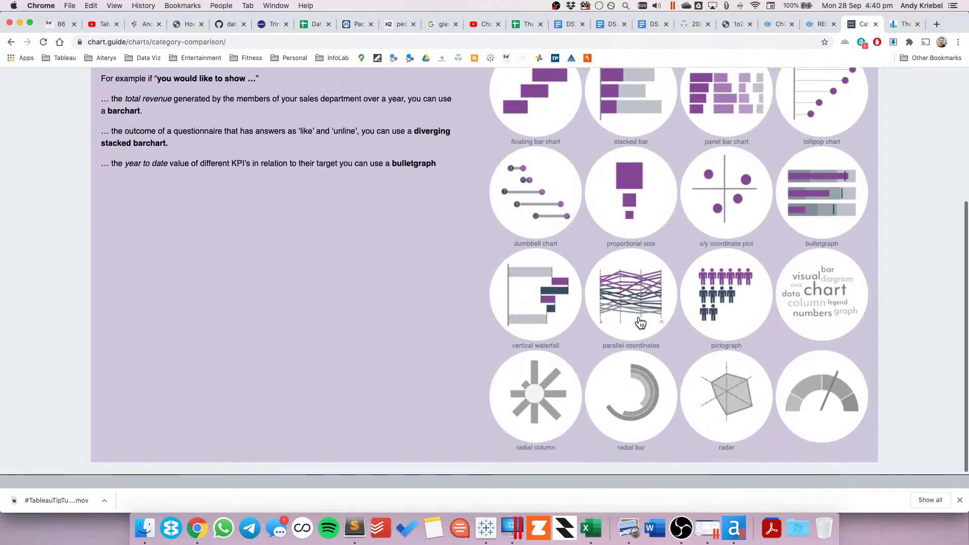
scroll(721, 344, "up", 3)
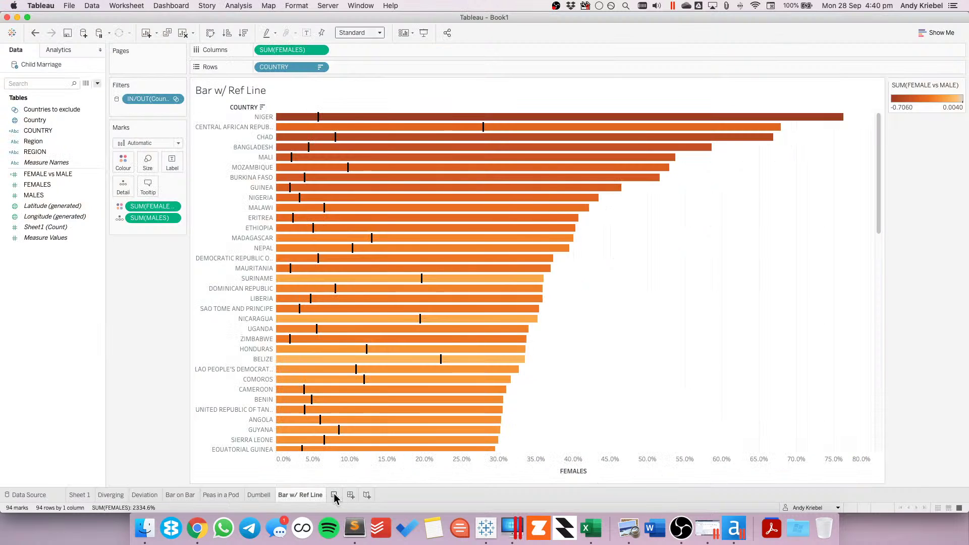
- Build a word cloud on a new sheet, showing COUNTRY names as text marks sized by SUM(MALES)
left_click(335, 495)
mouse_move(49, 132)
left_mouse_down()
mouse_move(67, 147)
mouse_move(147, 161)
left_mouse_up()
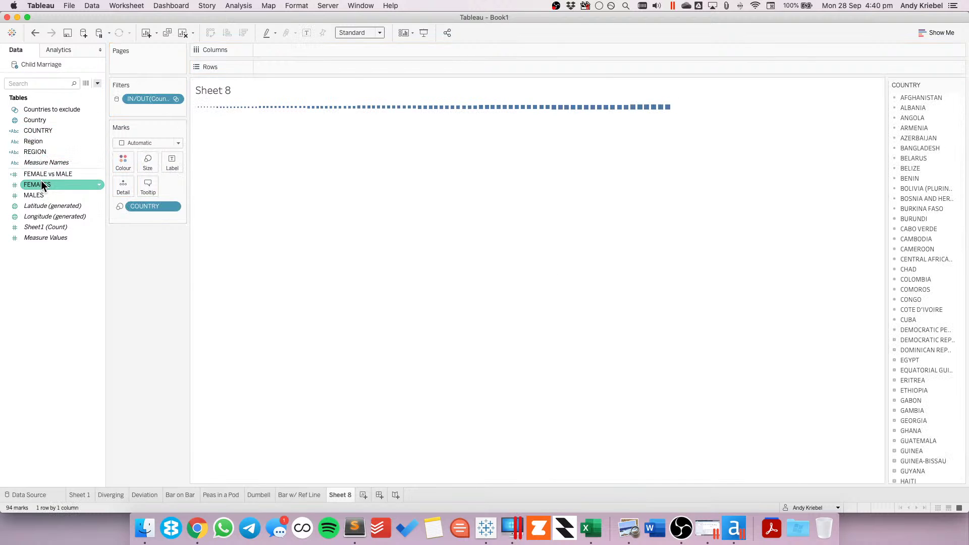
left_click_drag(40, 196, 150, 208)
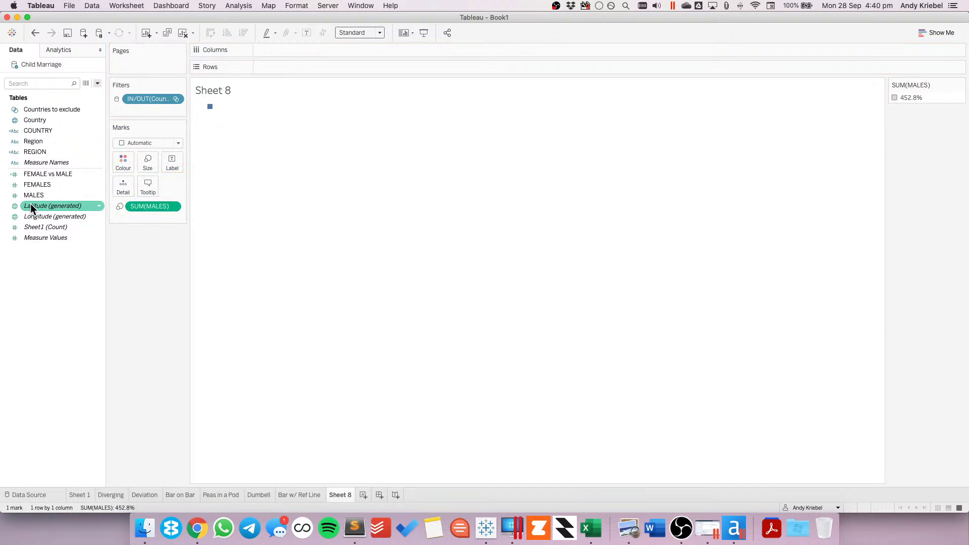
left_click_drag(39, 131, 125, 190)
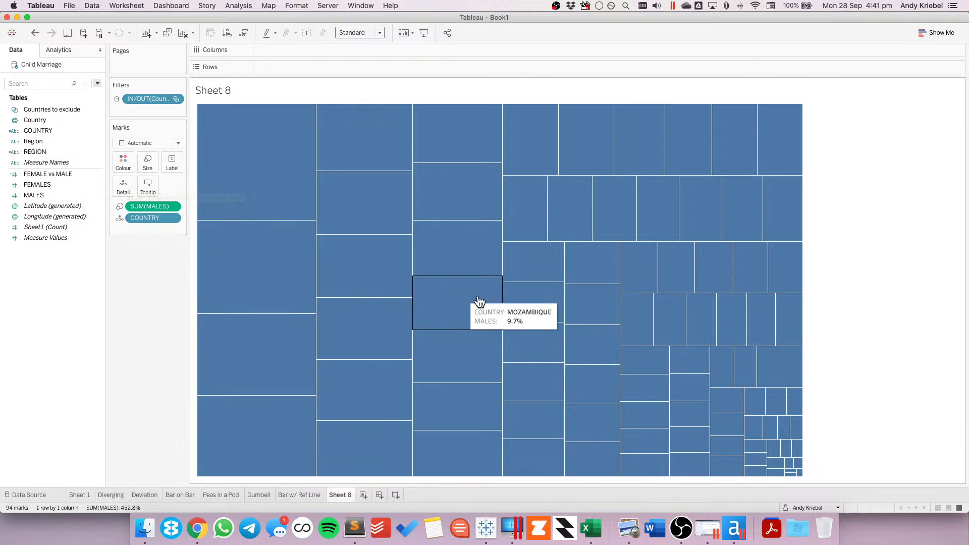
left_click(154, 143)
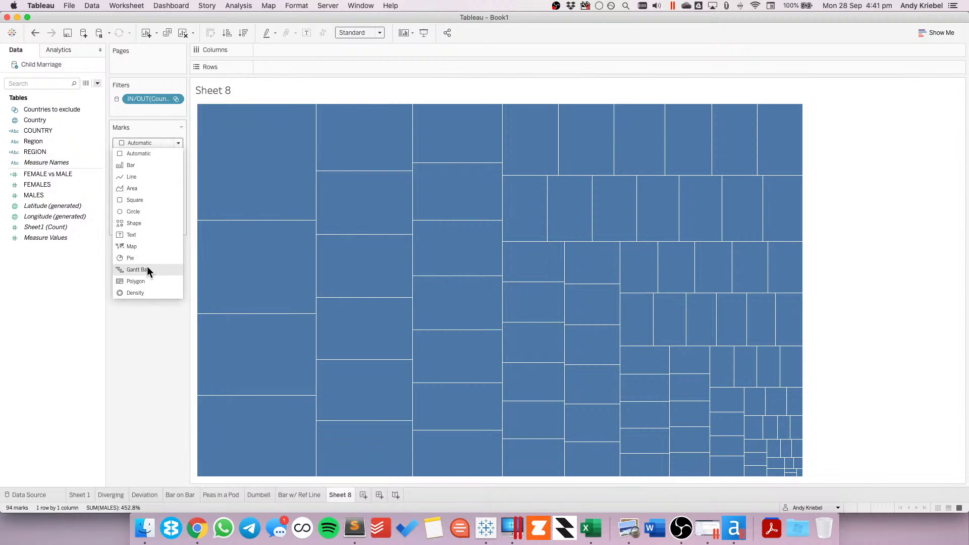
left_click(144, 235)
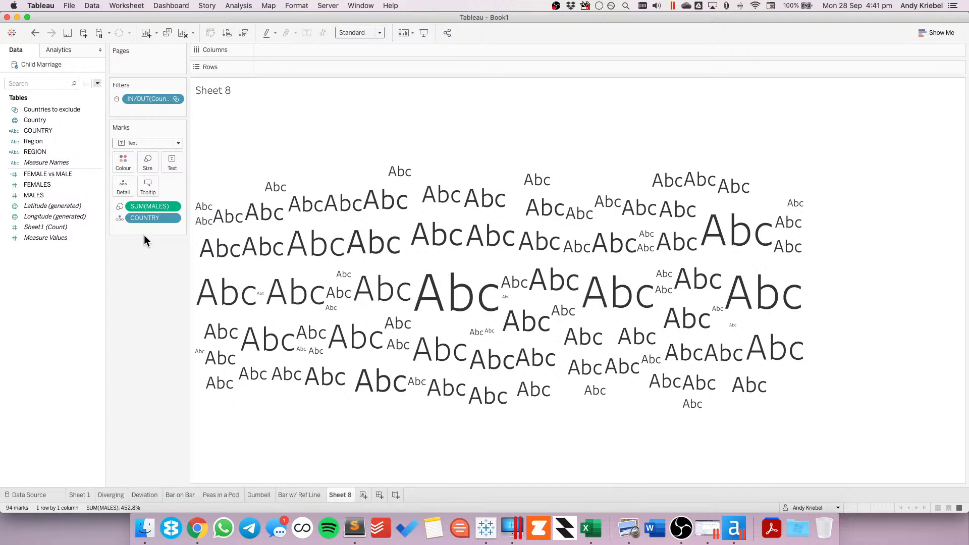
left_click(119, 218)
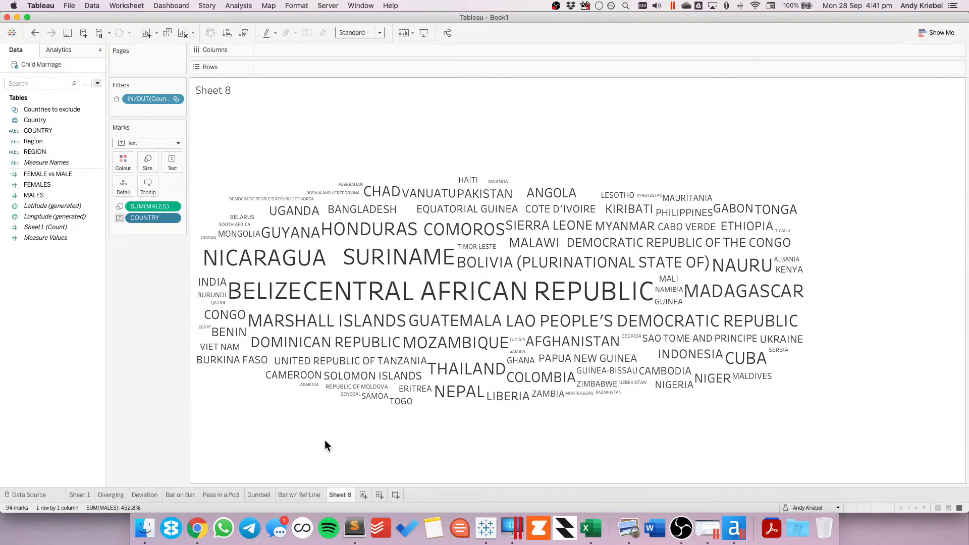
- Rename the word cloud sheet as Terrible Word Cloud
double_click(343, 497)
type("Ter")
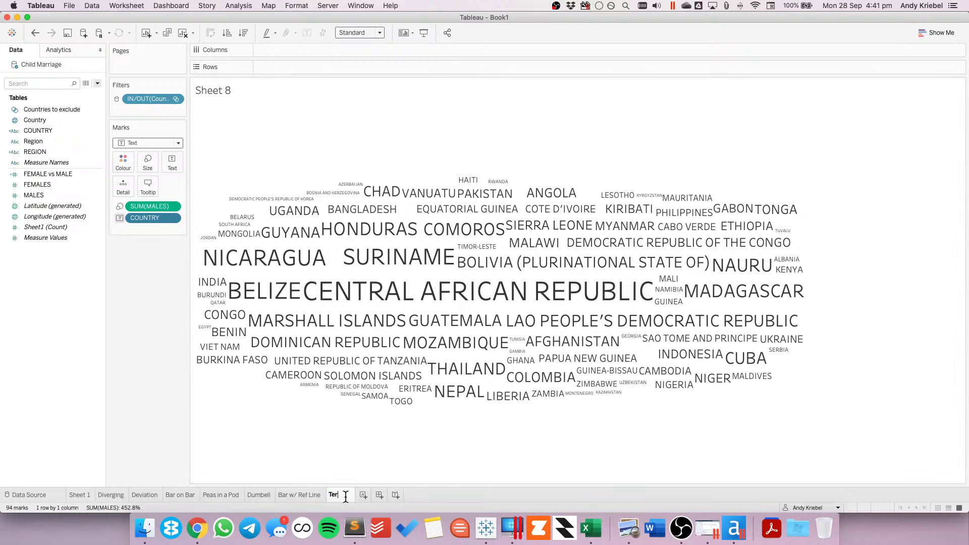
type("rible Wor")
type("d Cloud")
key("Return")
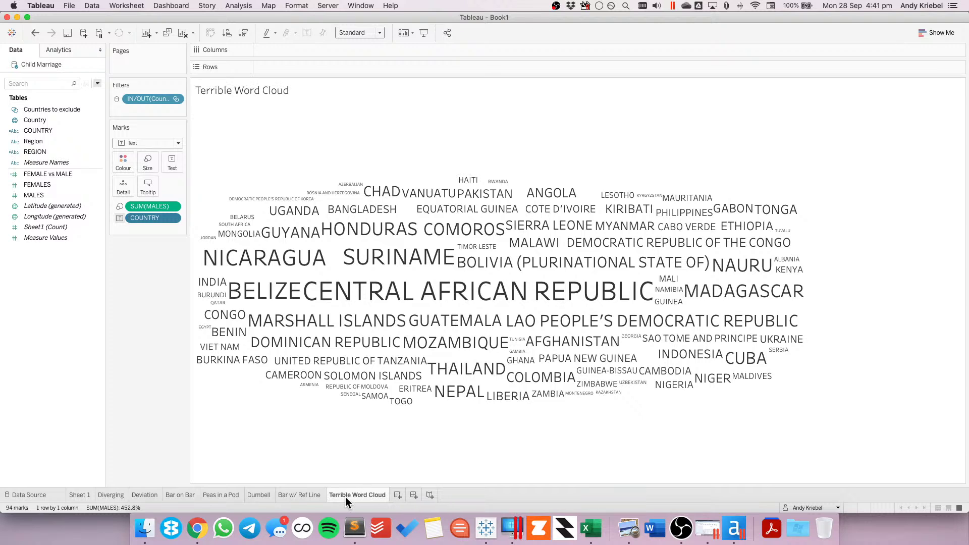
- Duplicate the word cloud sheet and turn the copy into a treemap with Automatic marks coloured by REGION
right_click(349, 495)
left_click(378, 397)
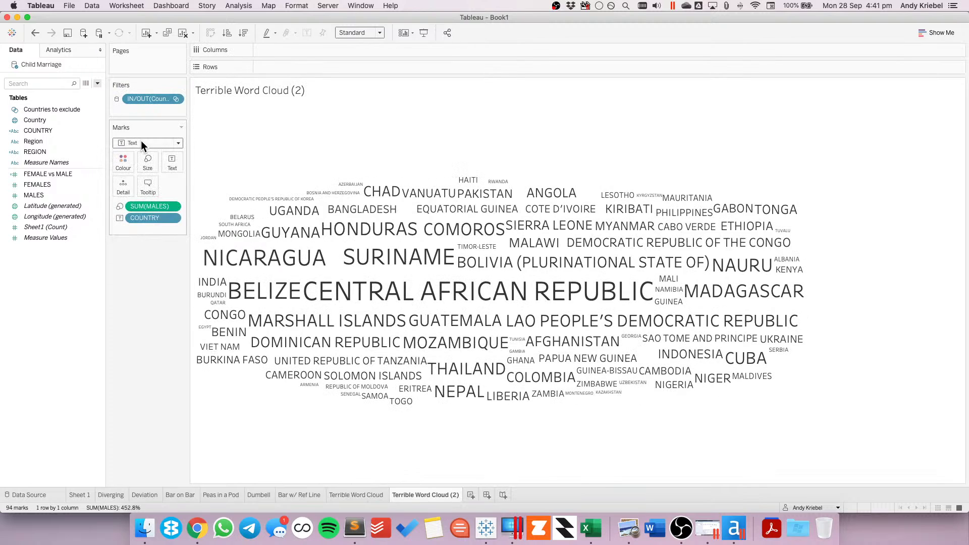
left_click(141, 141)
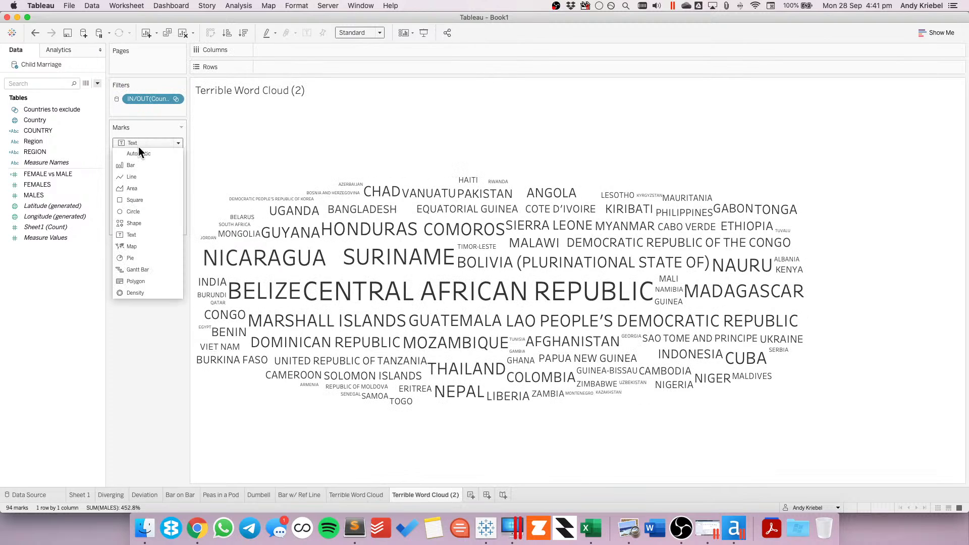
left_click(152, 199)
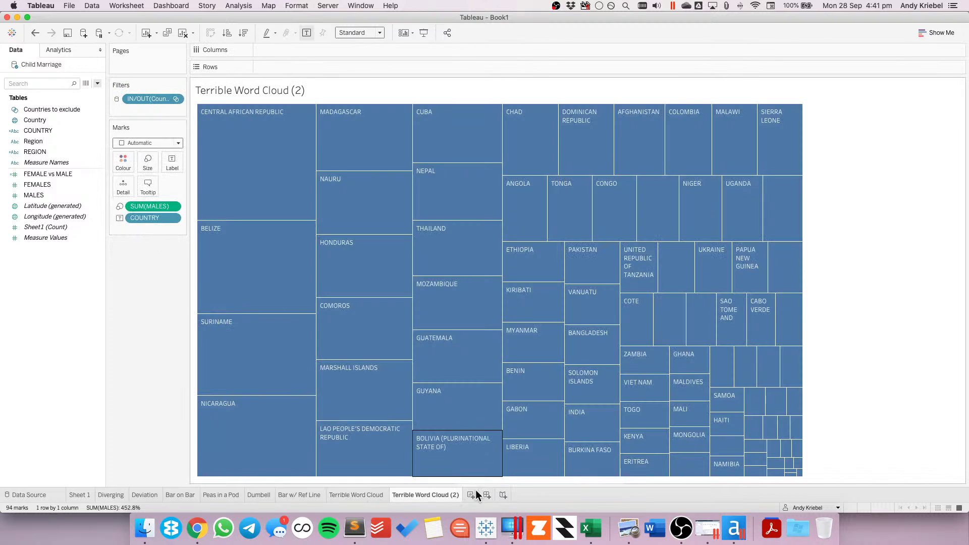
left_click(36, 141)
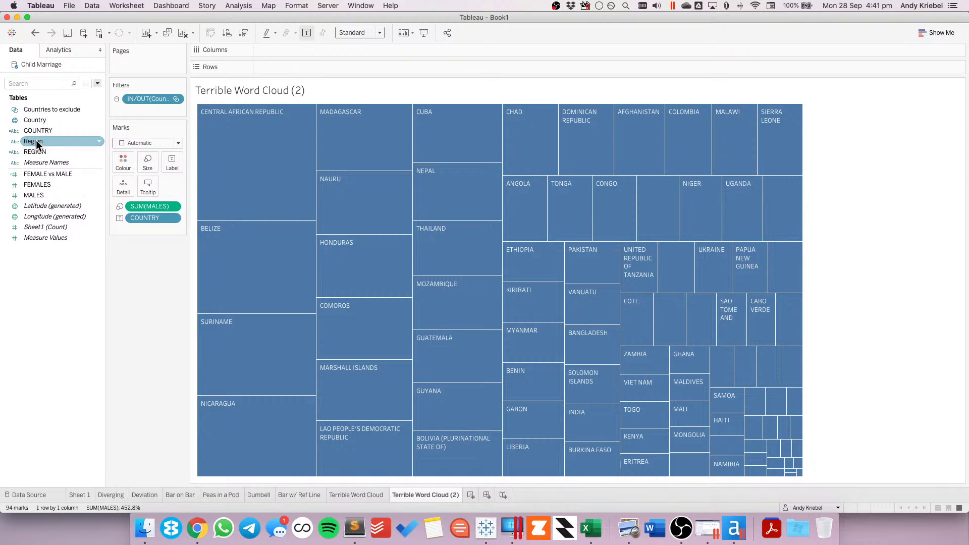
left_click_drag(37, 144, 124, 161)
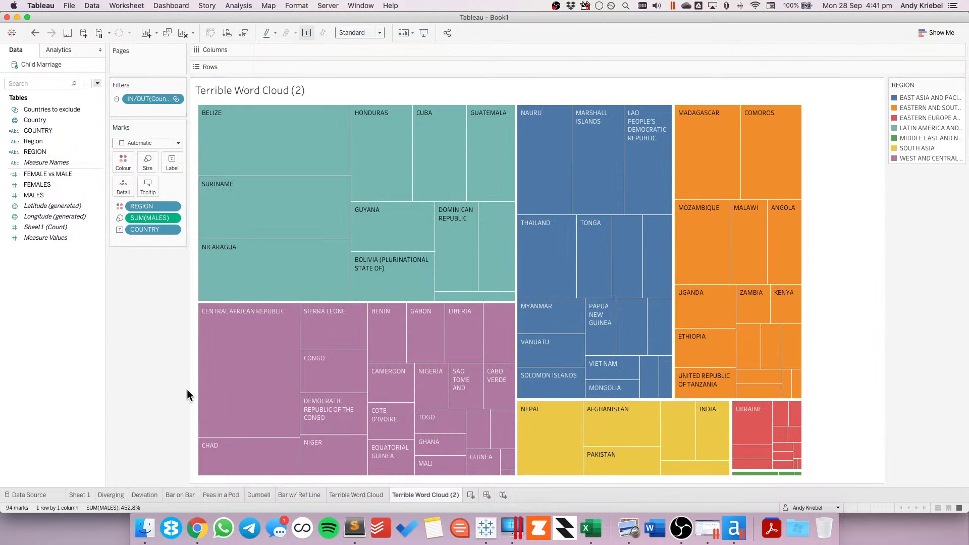
- Rename the treemap sheet as Pretty Awful Treemap
double_click(413, 495)
type("Eve")
type("Pretty")
type(" Awful Treemap")
key("Return")
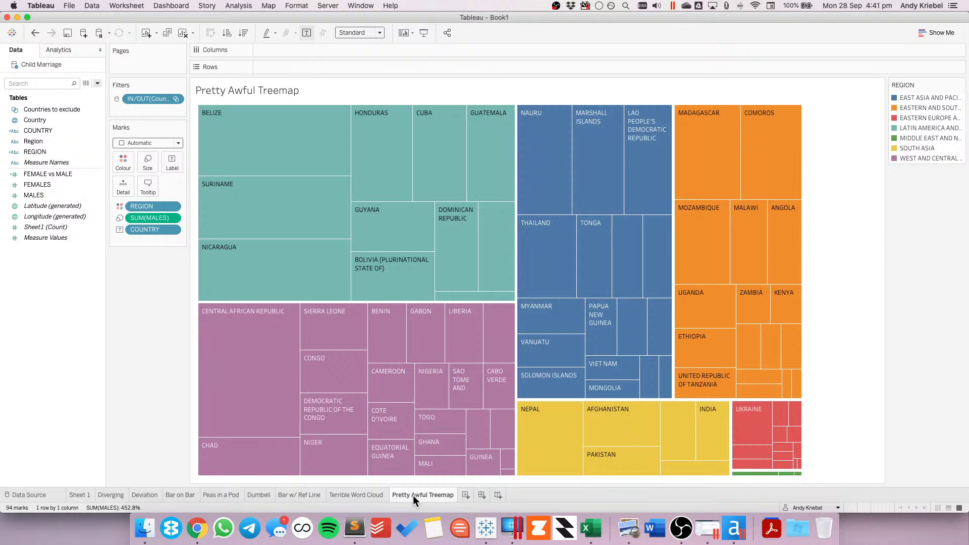
- Go back to the chart.guide page in Chrome and review the remaining category-comparison chart types
key("super+Tab")
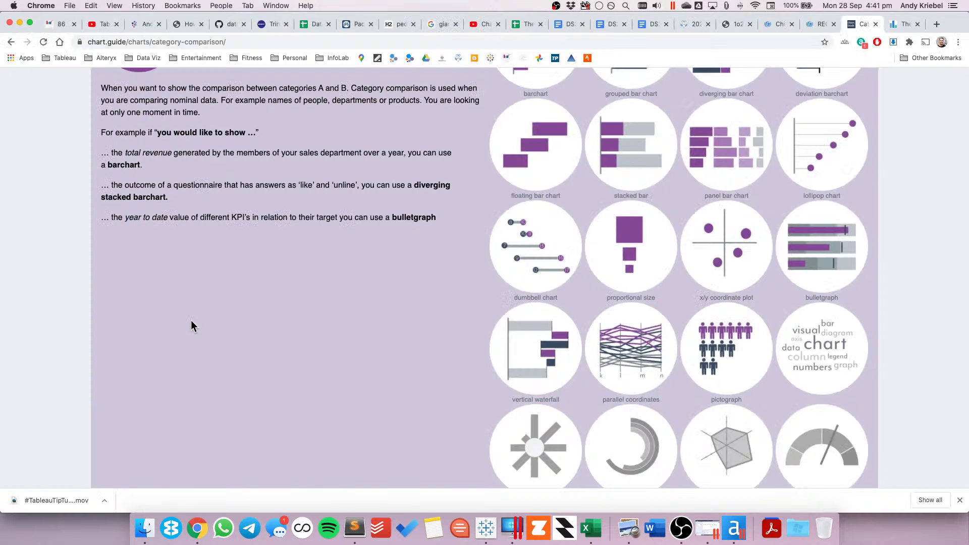
scroll(787, 351, "down", 2)
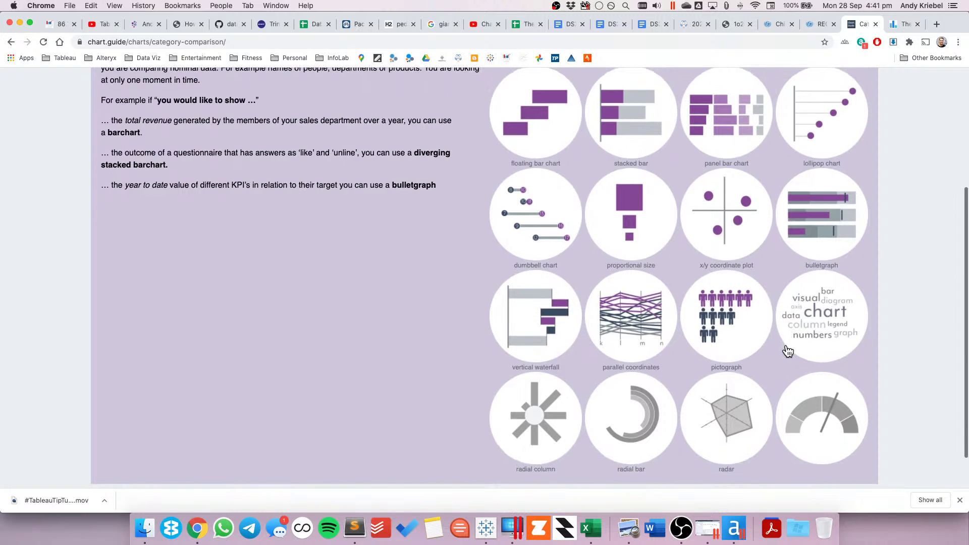
scroll(787, 350, "down", 3)
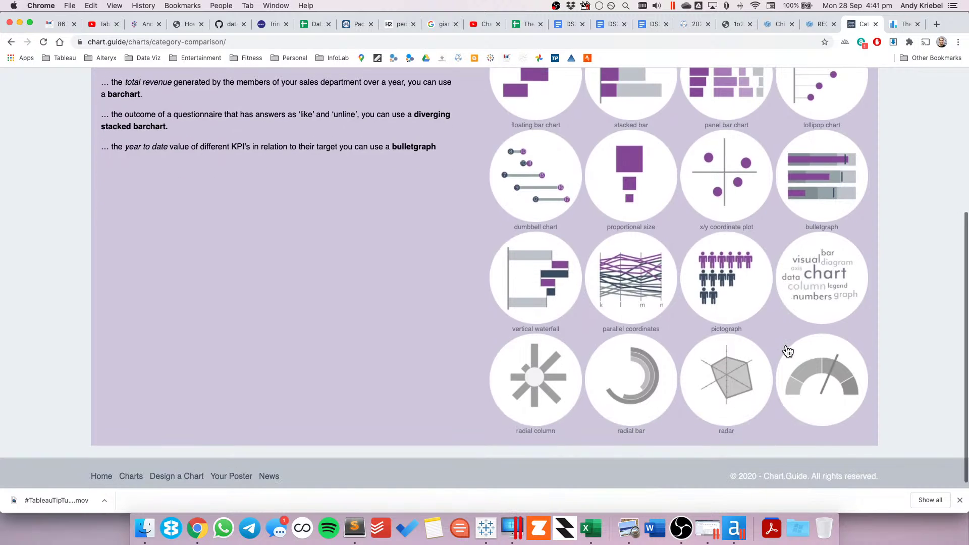
scroll(788, 351, "up", 8)
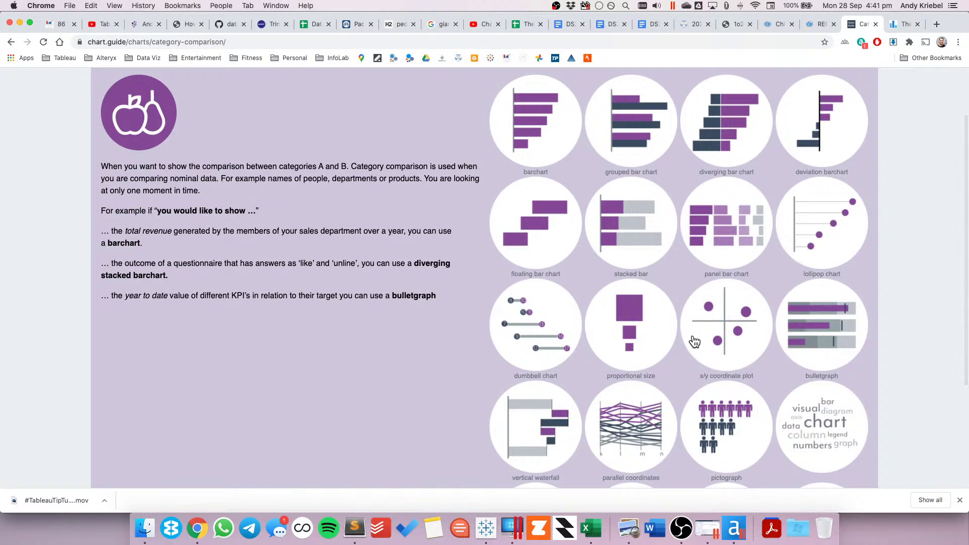
- Return to Tableau and plot FEMALES on columns against MALES on rows in a new sheet
key("super+Tab")
left_click(465, 494)
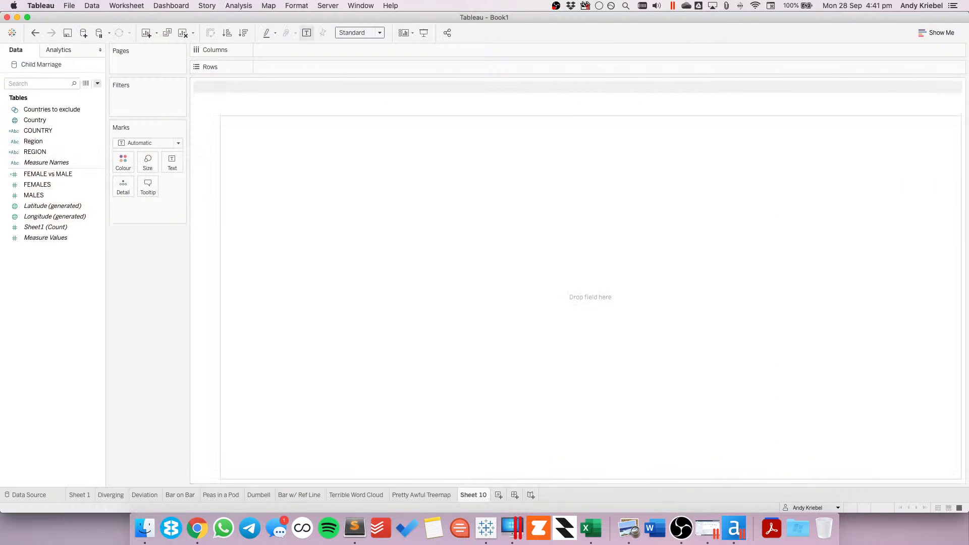
mouse_move(38, 185)
left_mouse_down()
mouse_move(419, 35)
mouse_move(363, 49)
left_mouse_up()
left_click(56, 192)
- Set the default aggregation of FEMALES and MALES to Median and replace both summed axis fields with the median versions
left_click(53, 181)
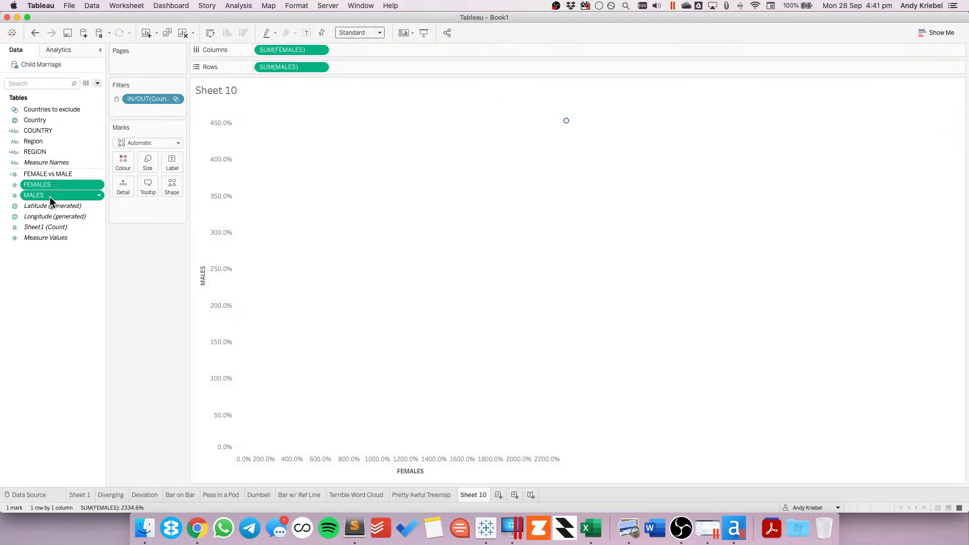
right_click(49, 196)
mouse_move(126, 302)
mouse_move(194, 314)
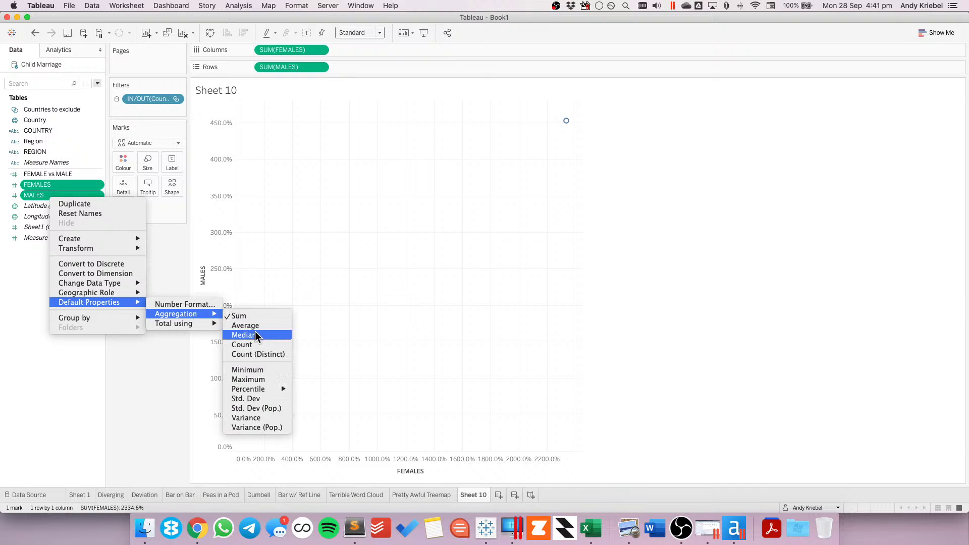
left_click(255, 334)
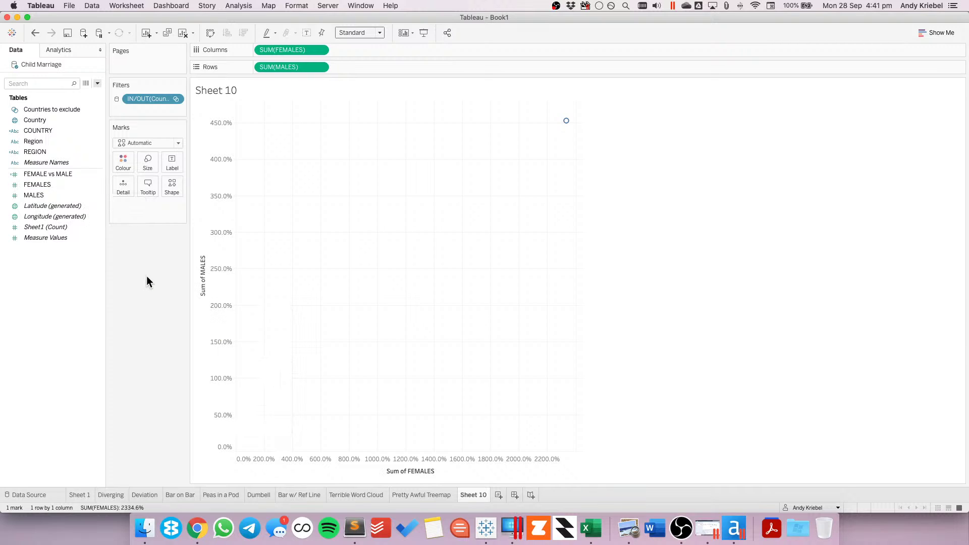
left_click_drag(50, 183, 283, 51)
left_click_drag(42, 195, 281, 71)
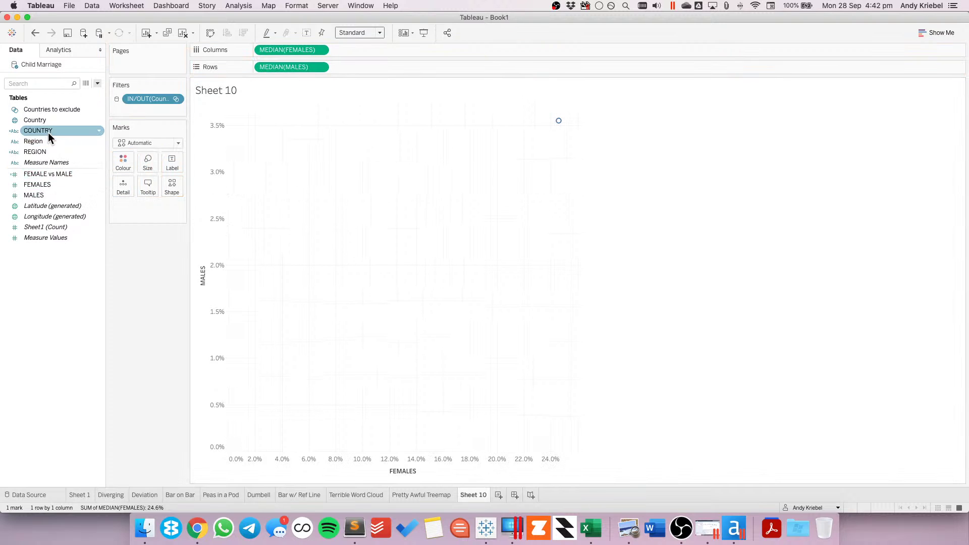
- Plot each COUNTRY in the scatter plot as a circle mark coloured by REGION
left_click_drag(48, 132, 125, 186)
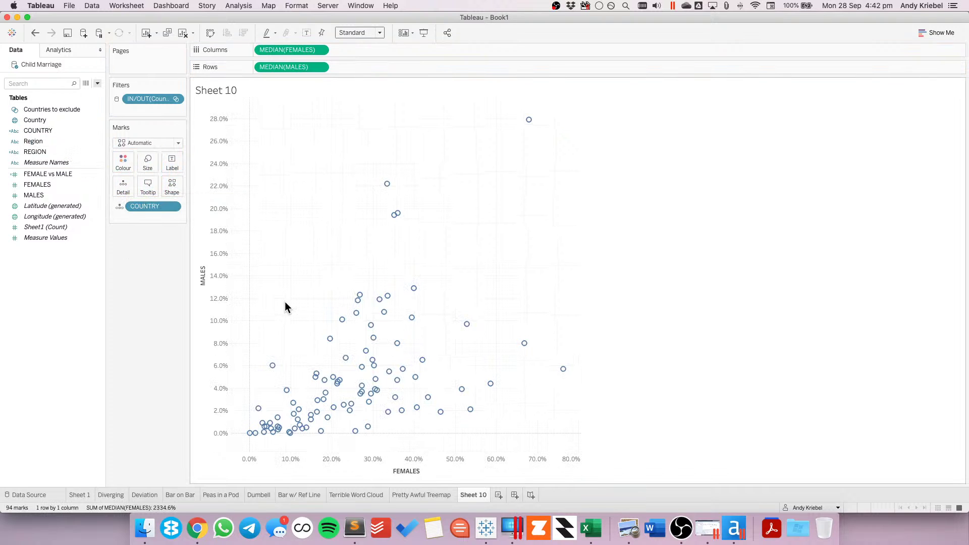
left_click(145, 143)
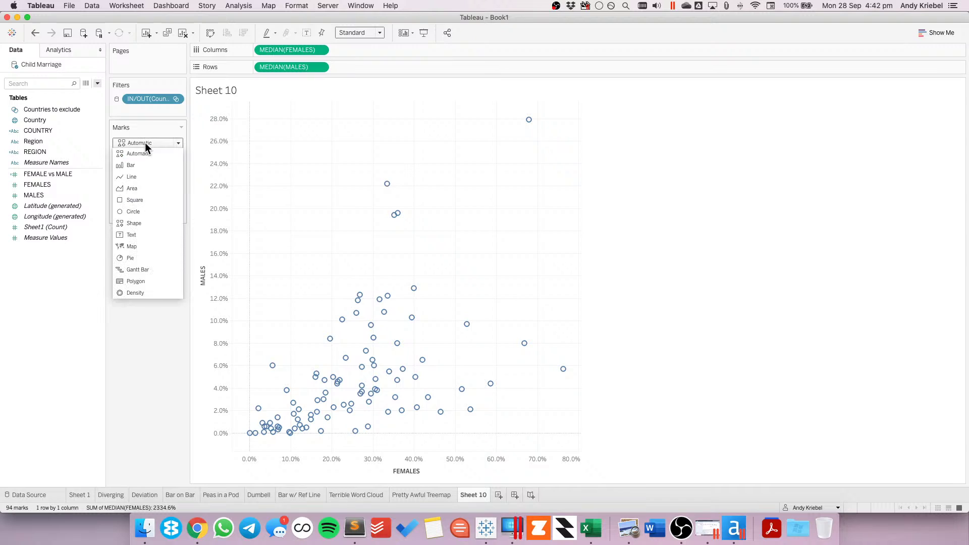
left_click(135, 212)
left_click(38, 130)
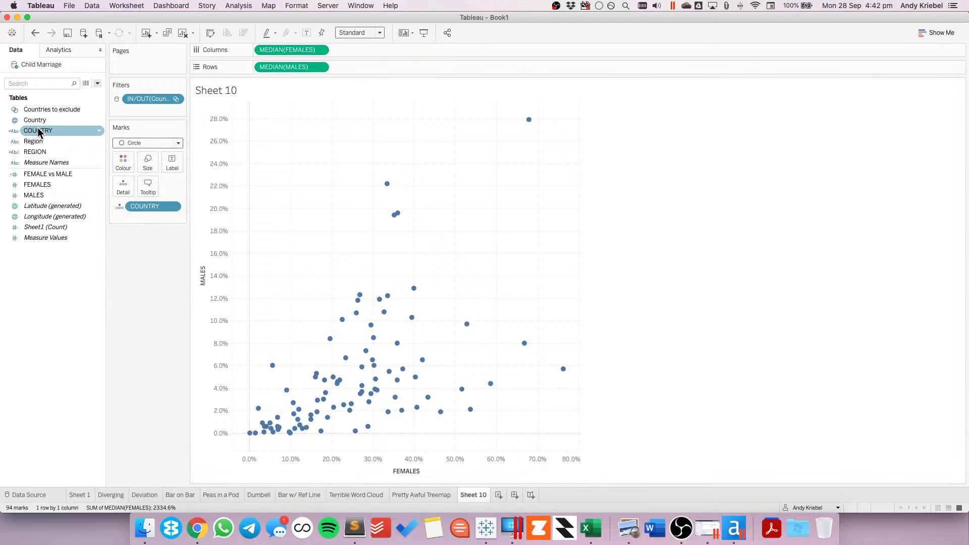
left_click_drag(34, 151, 124, 161)
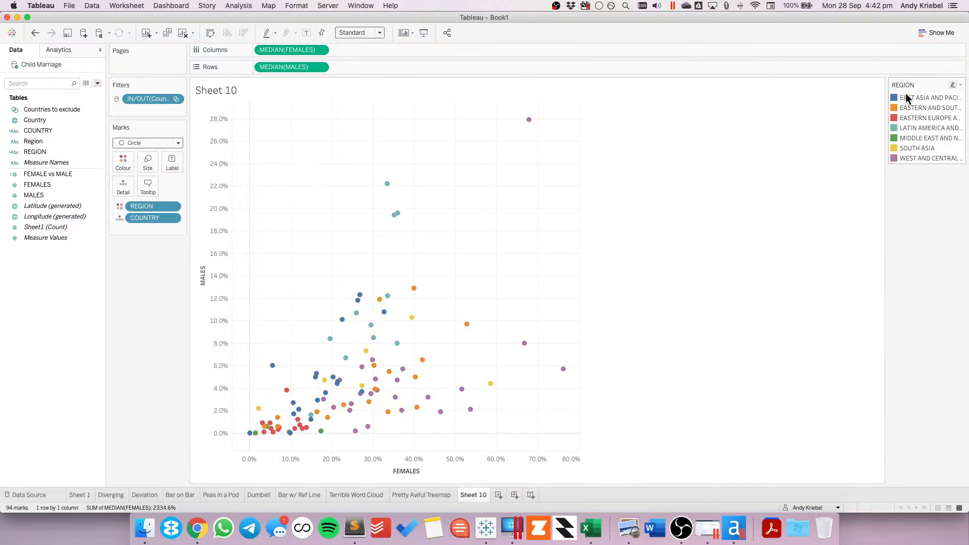
- Examine the scatter plot region by region by highlighting each REGION in the colour legend, and clear the highlight
left_click(907, 95)
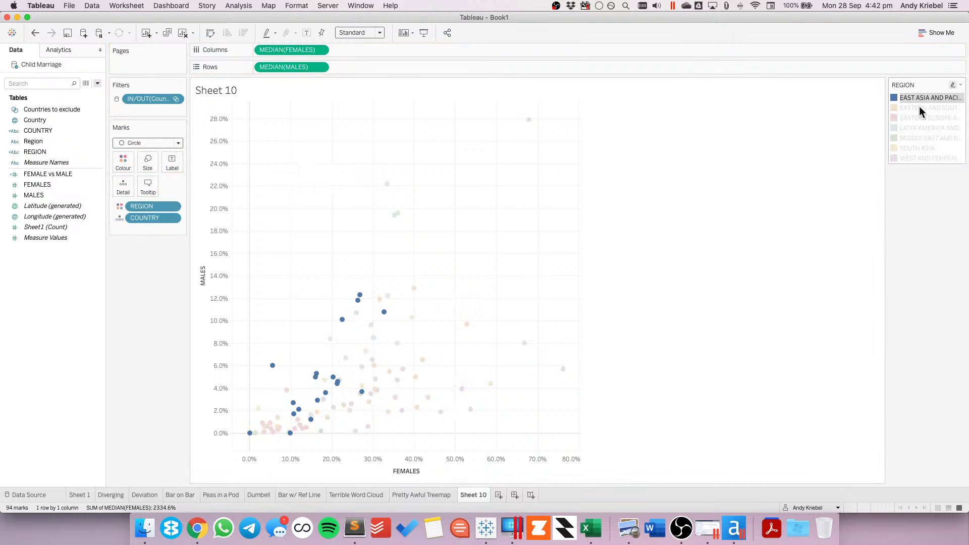
left_click(919, 107)
left_click(932, 120)
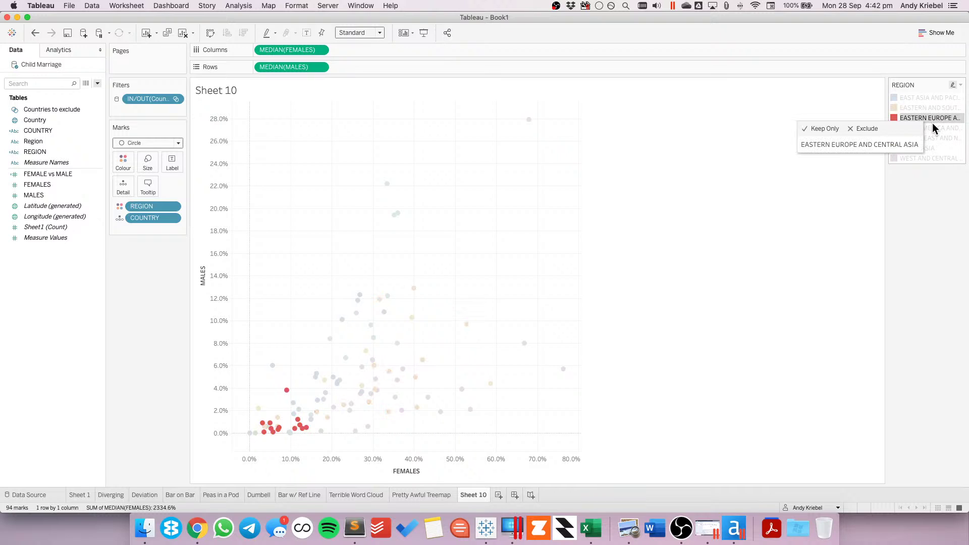
left_click(935, 129)
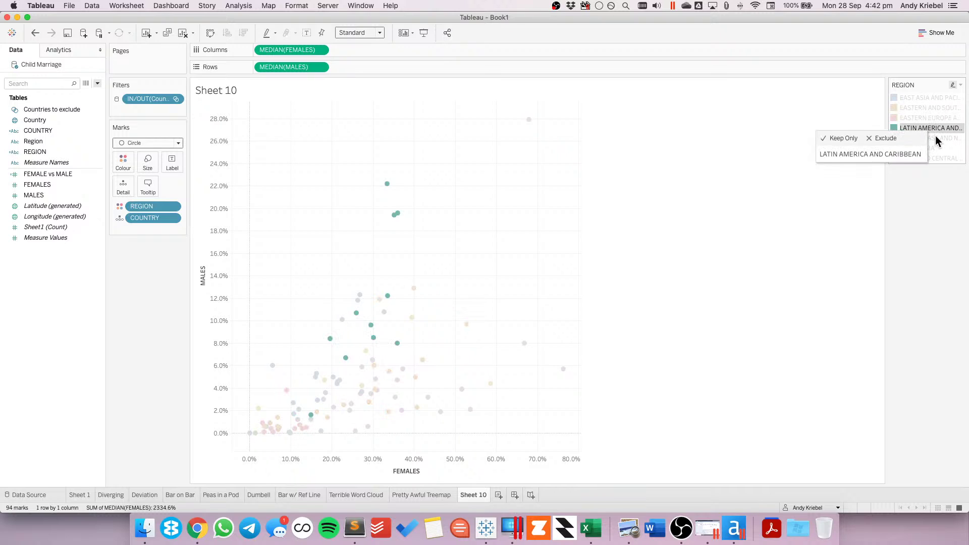
left_click(935, 137)
left_click(931, 149)
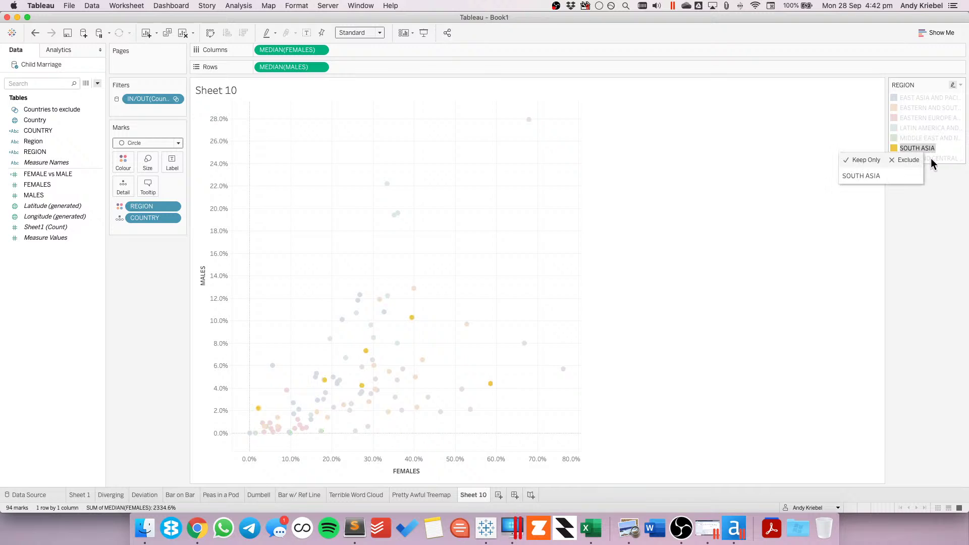
left_click(934, 159)
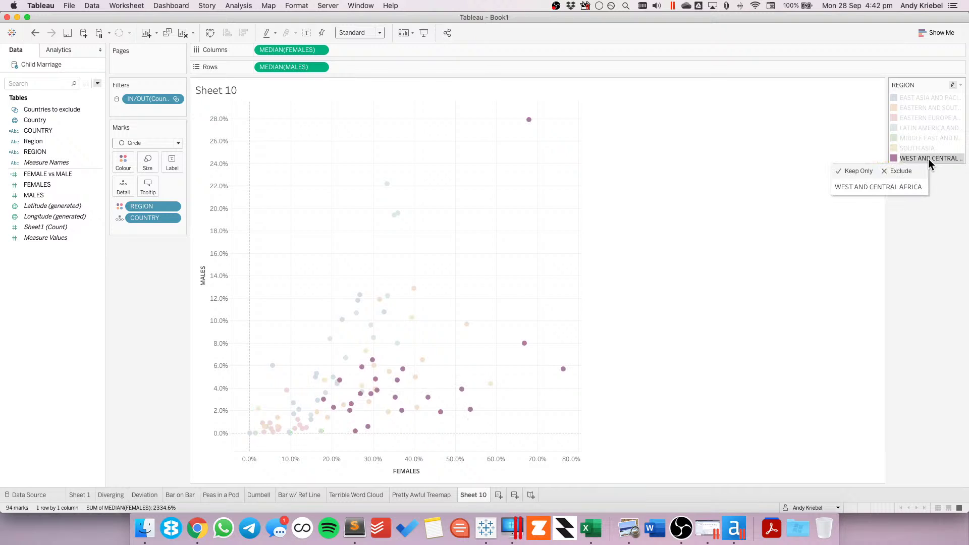
left_click(501, 195)
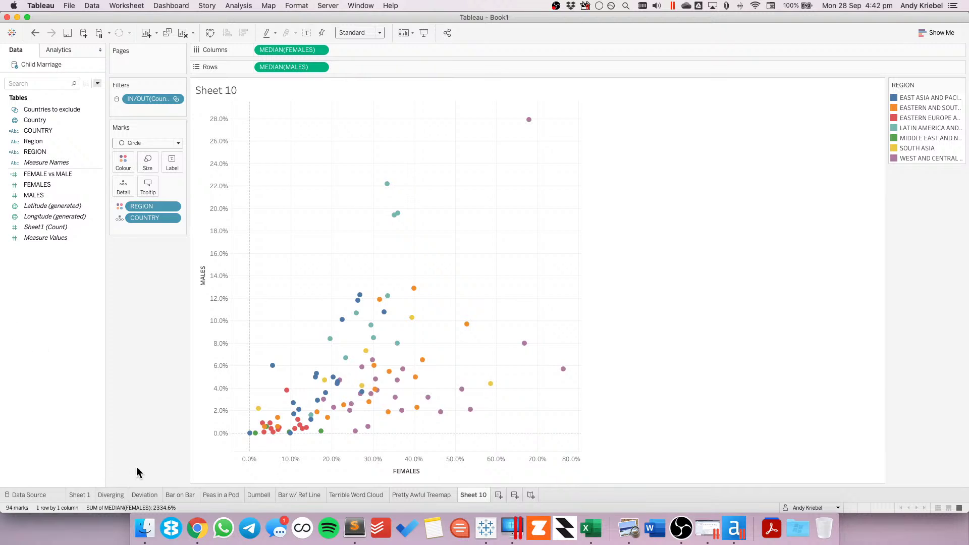
- Search the Mac for "trellis" and copy the column and row formulas from the Trellis / Panel Chart Calculations note
key("super+space")
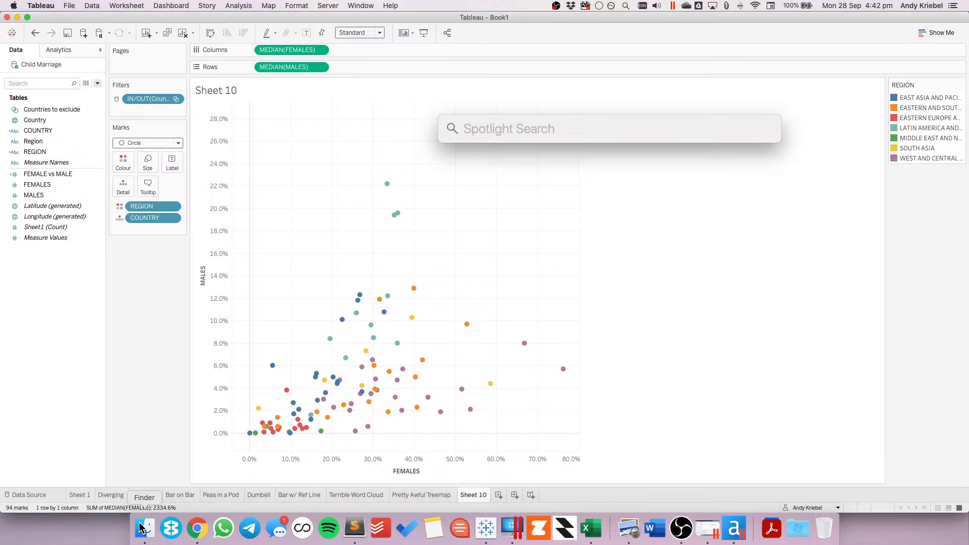
type("trellix")
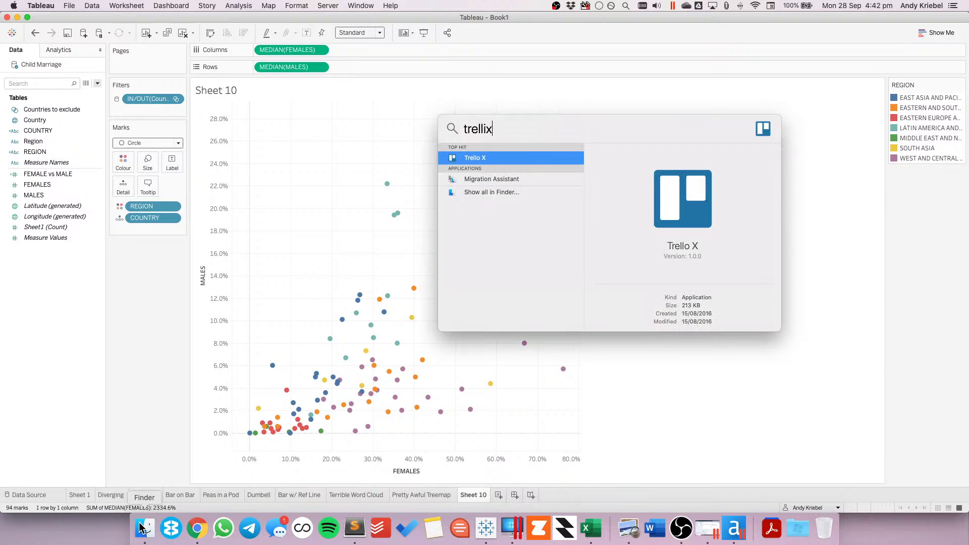
key("BackSpace")
type("s")
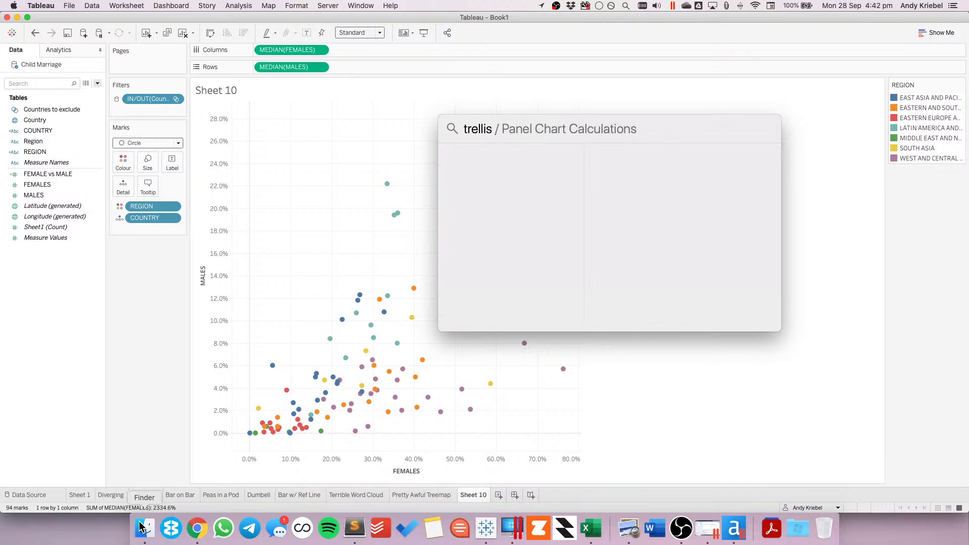
key("BackSpace")
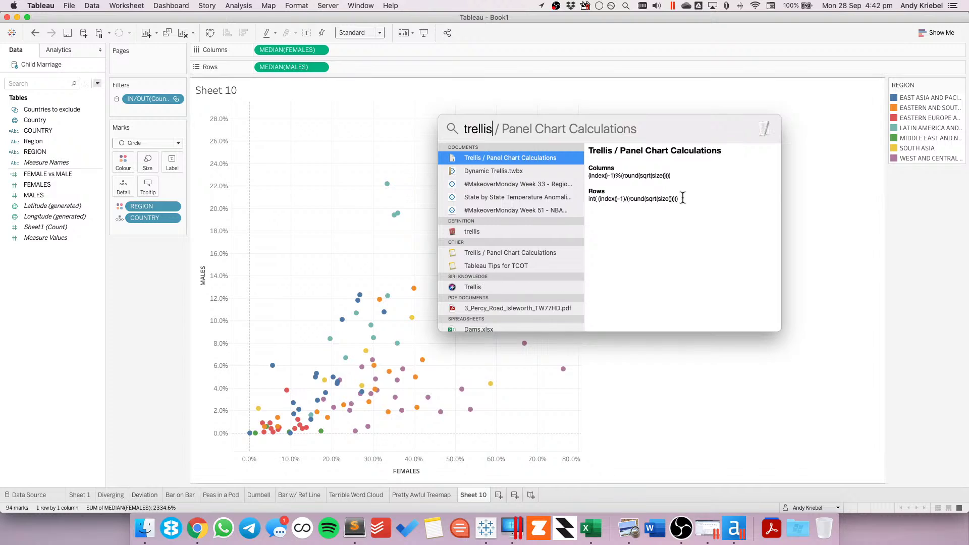
left_click_drag(681, 200, 587, 171)
key("super+c")
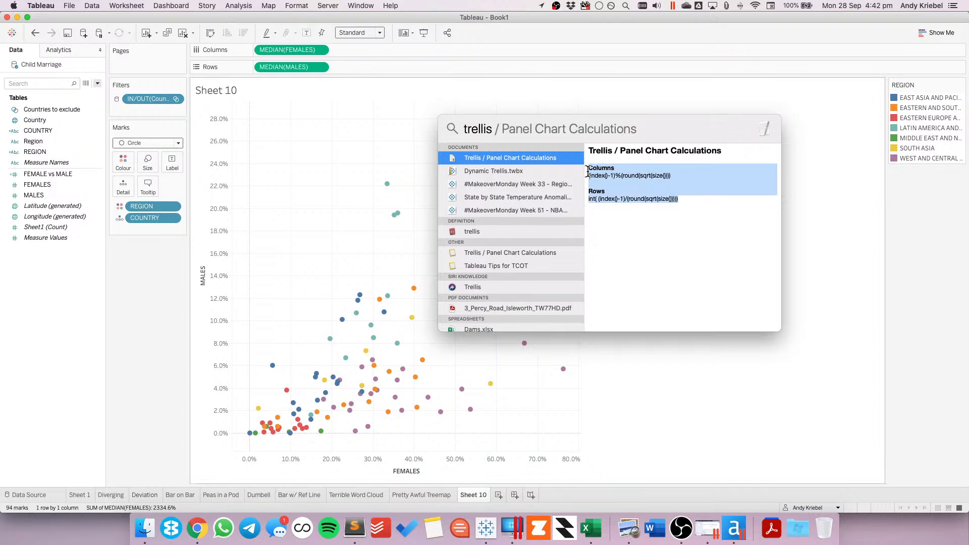
key("Escape")
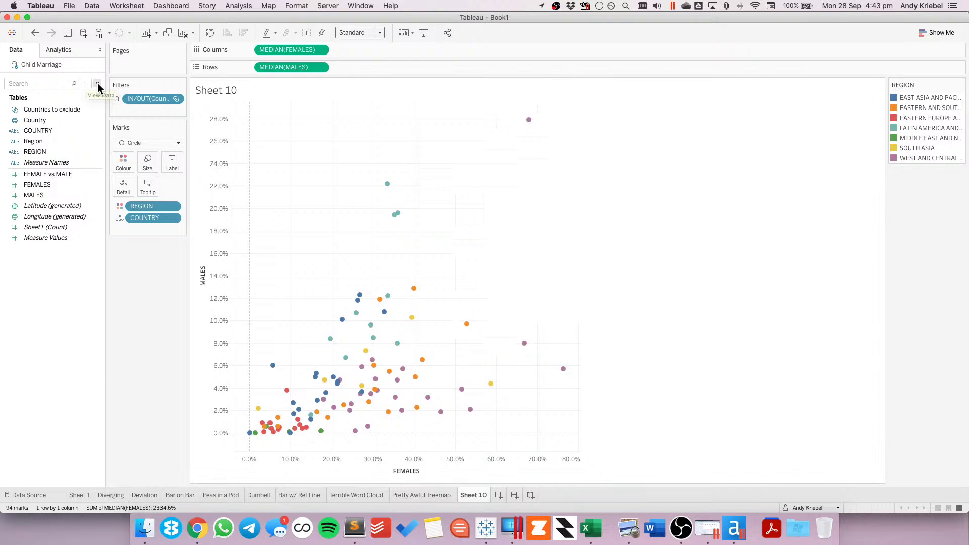
- Create a calculated field named Columns and paste the copied trellis formulas into it
left_click(98, 85)
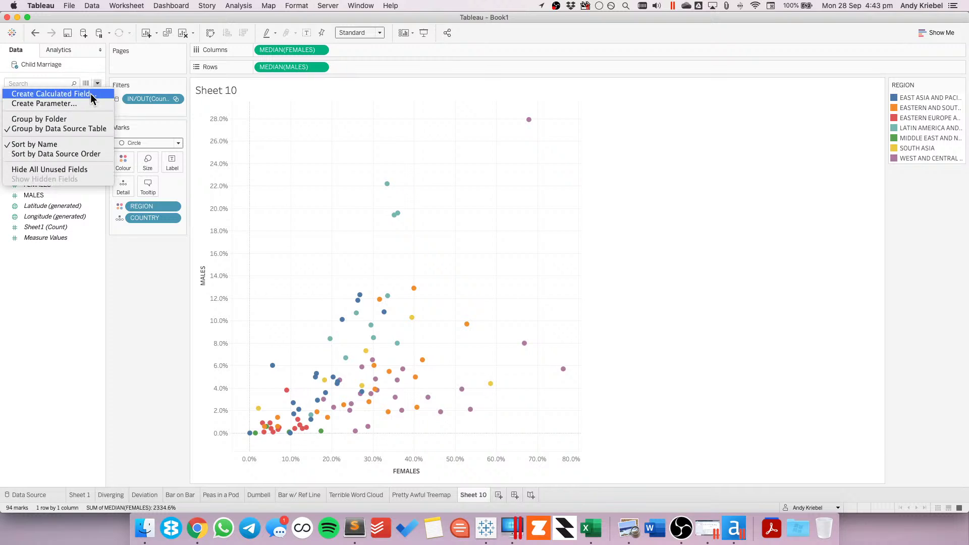
left_click(90, 94)
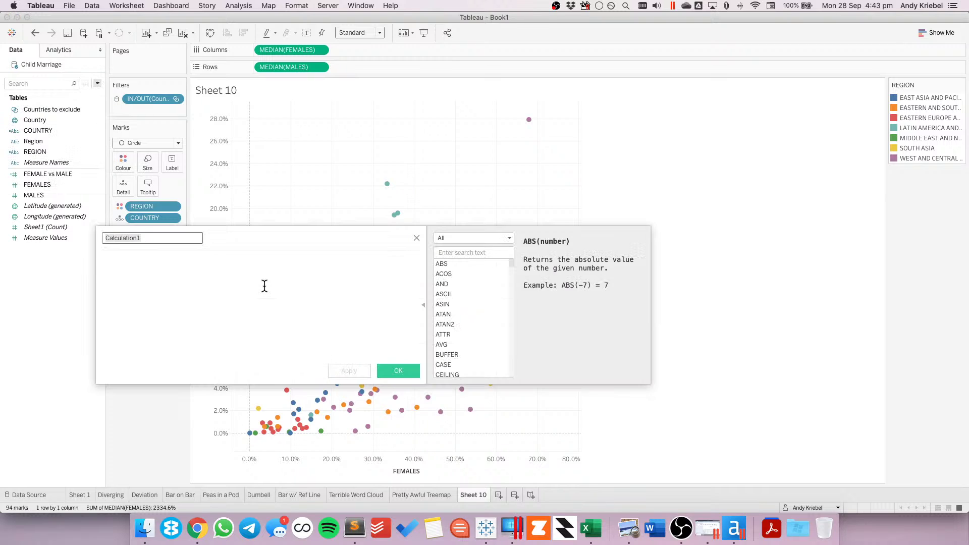
type("X")
key("Tab")
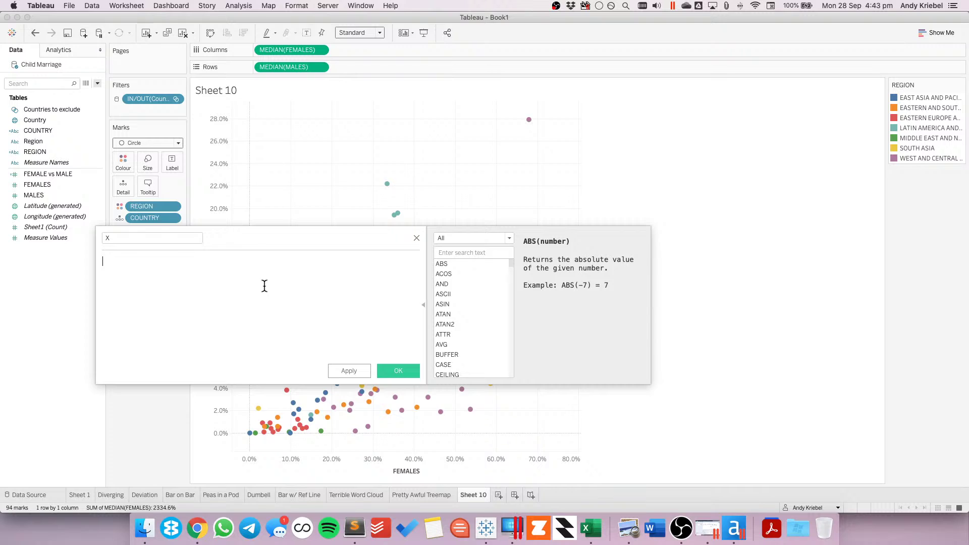
key("super+v")
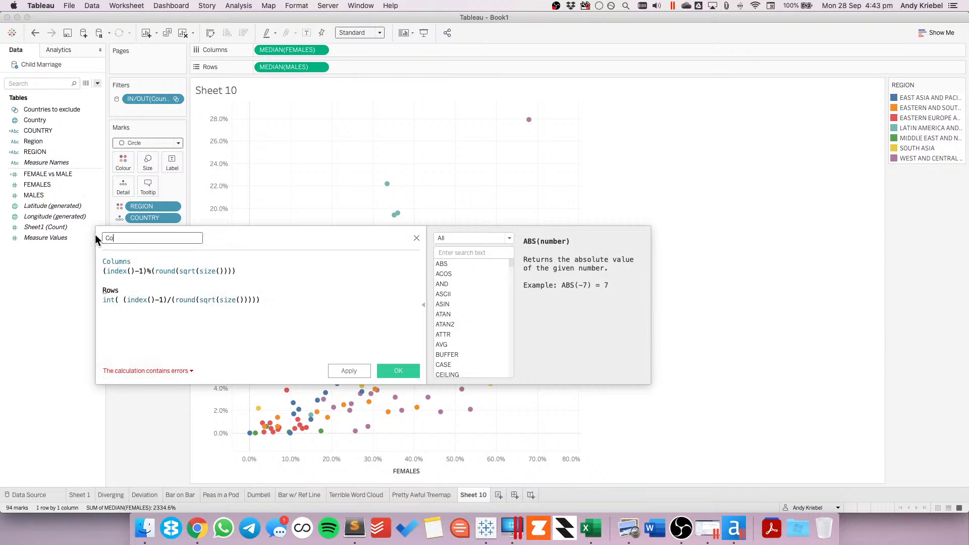
type("Columns")
- Trim the Columns calculation to (index()-1)%(round(sqrt(size()))) and save the field
left_click(103, 263)
key("shift+Down")
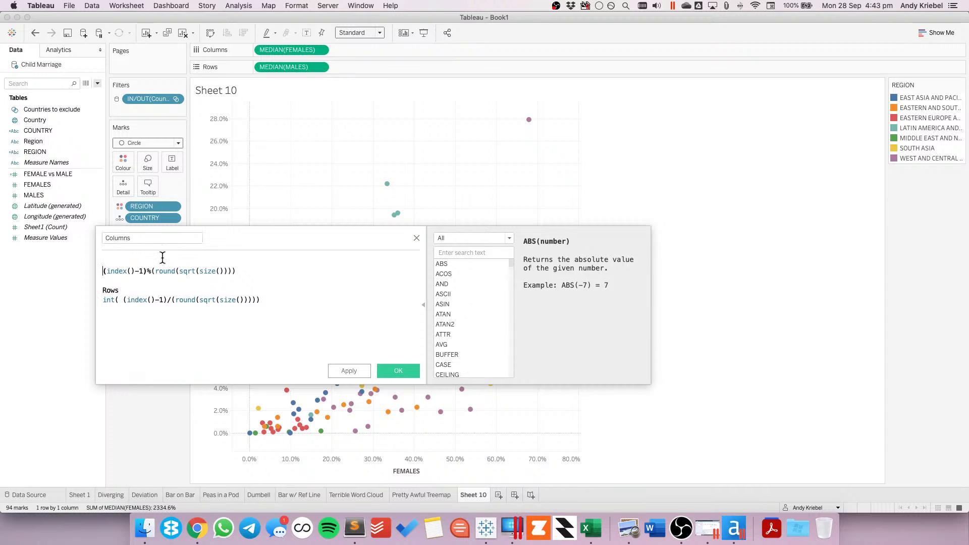
key("BackSpace")
left_click_drag(140, 272, 339, 307)
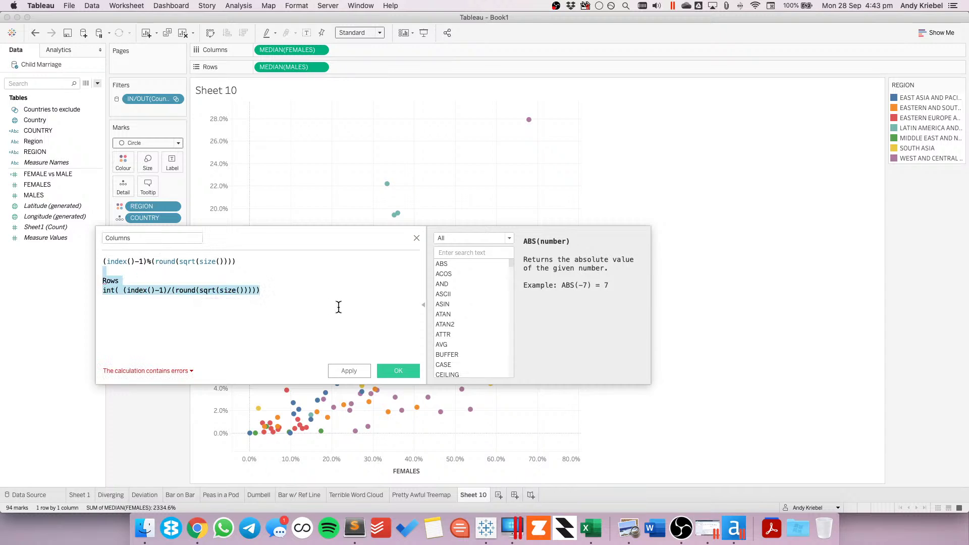
key("BackSpace")
left_click(405, 362)
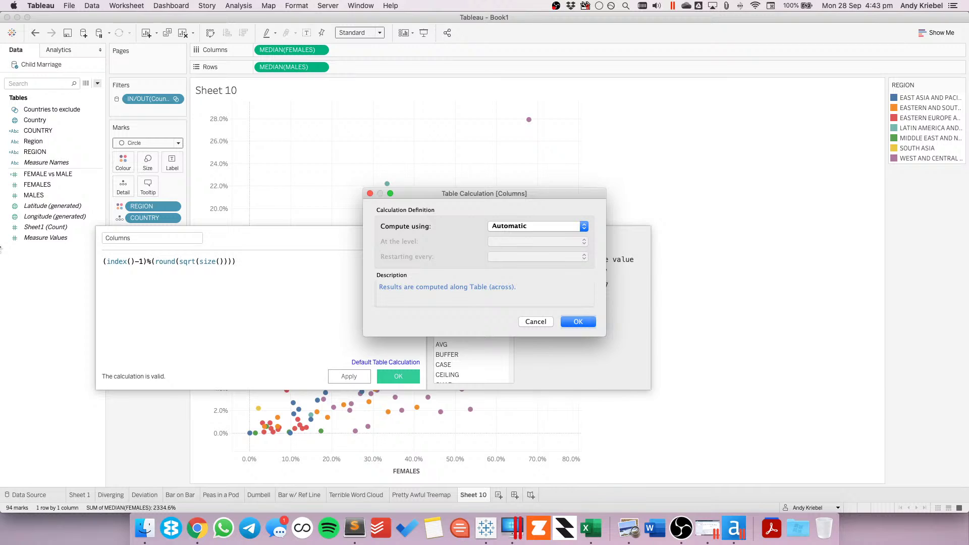
left_click(536, 321)
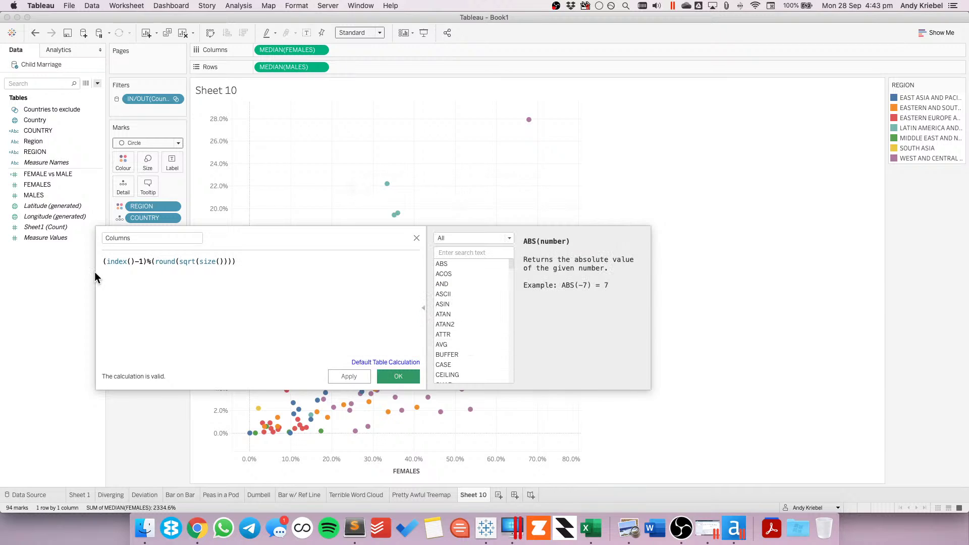
key("Return")
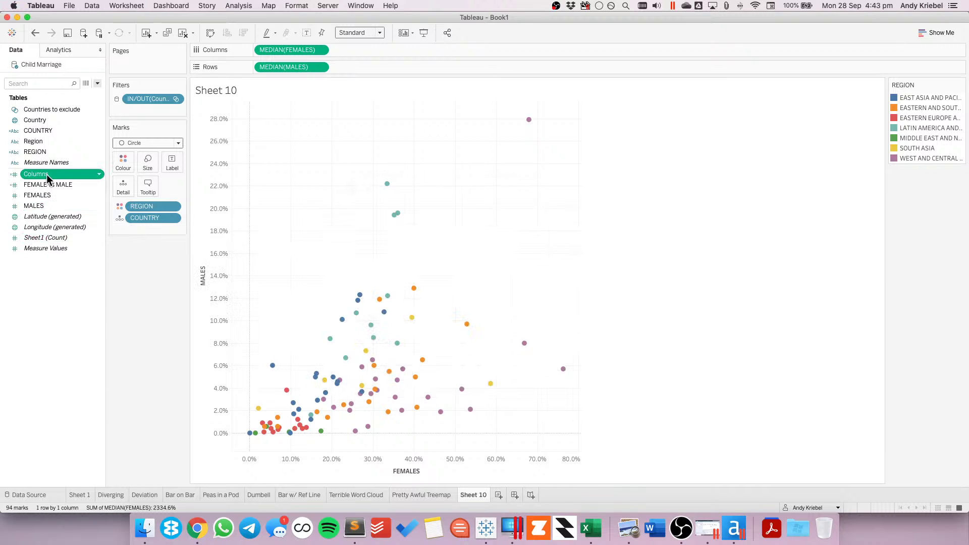
- Create a calculated field named Rows with the formula int( (index()-1)/(round(sqrt(size()))))
left_click(98, 83)
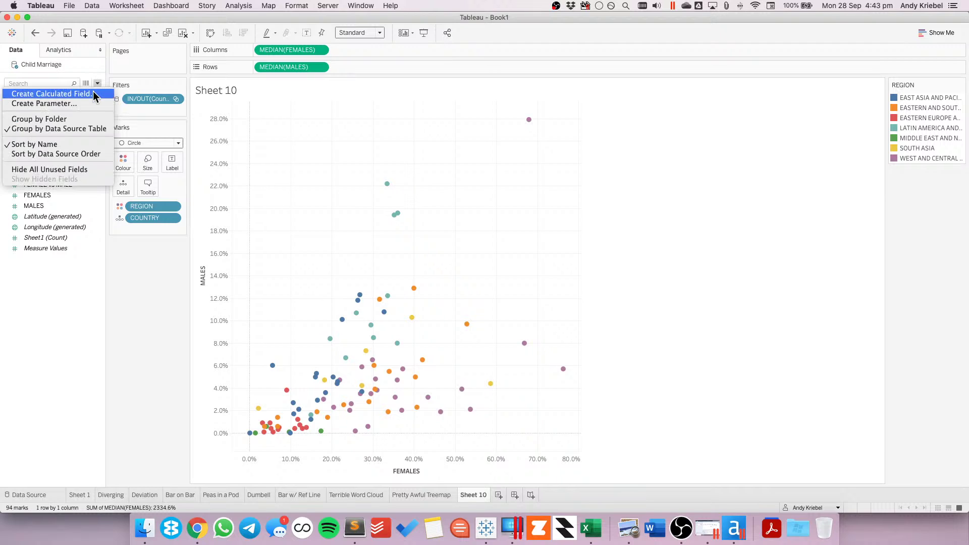
left_click(92, 91)
type("Rows")
key("Tab")
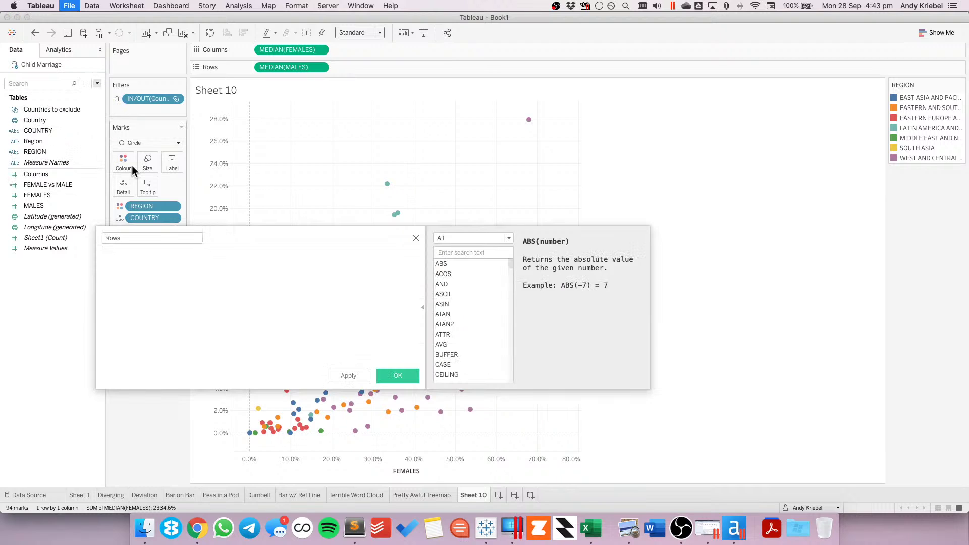
type("Columns (index()-1)%(round(sqrt(size())))  Rows int( (index()-1)/(round(sqrt(size()))))")
left_click_drag(110, 295, 104, 251)
key("BackSpace")
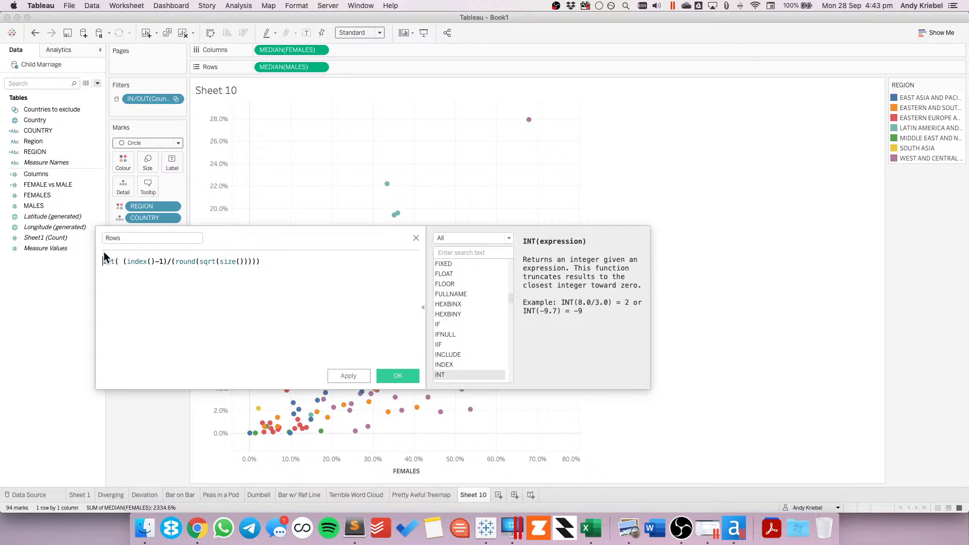
left_click(398, 377)
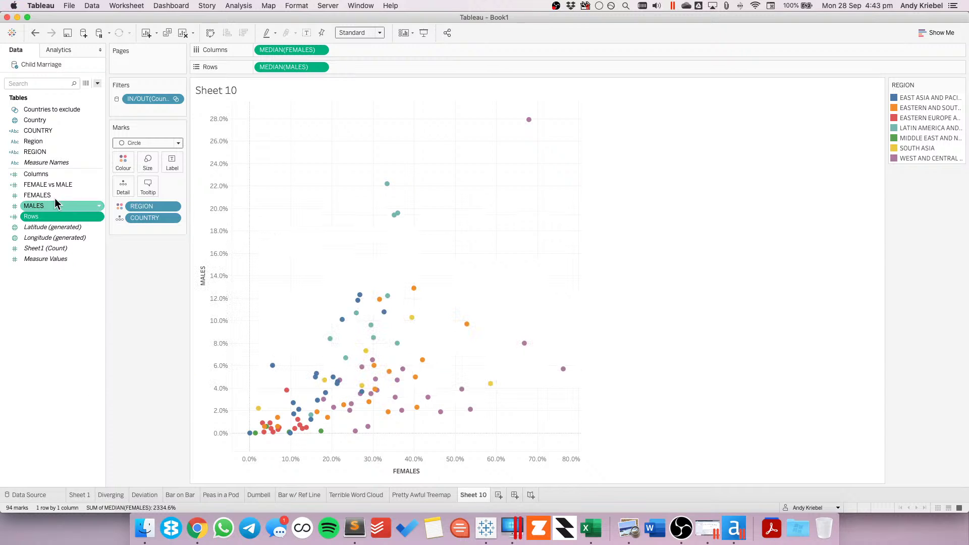
- Convert the Columns and Rows fields to discrete and place each ahead of the median measure on its matching shelf
right_click(46, 174)
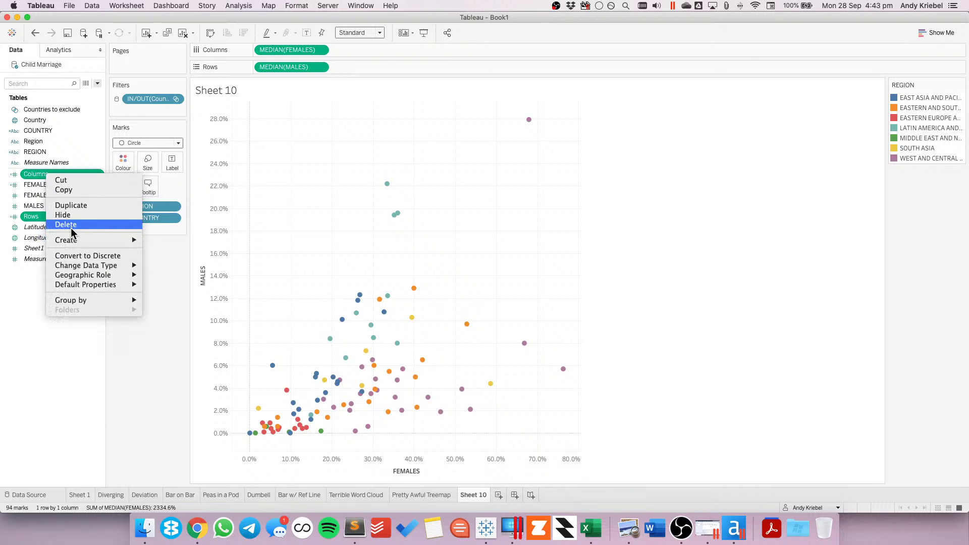
left_click_drag(35, 174, 275, 49)
left_click_drag(46, 217, 256, 68)
- Set the Columns and Rows table calculations to compute using specific dimensions, with COUNTRY selected
left_click(320, 50)
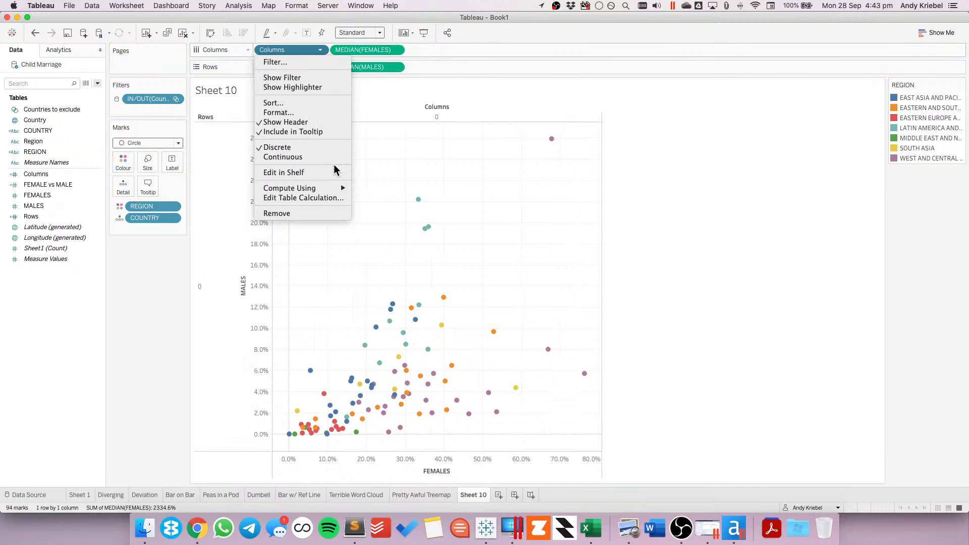
left_click(317, 197)
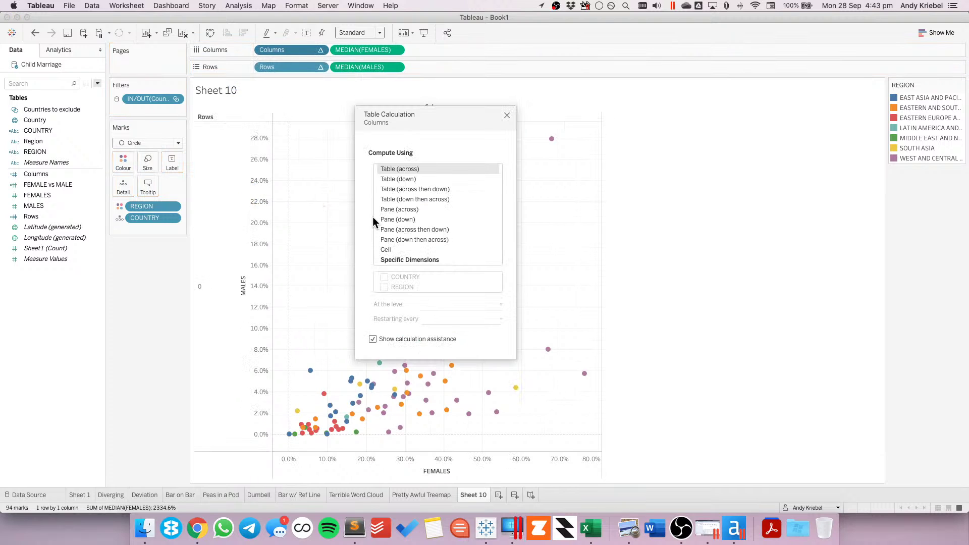
left_click(395, 260)
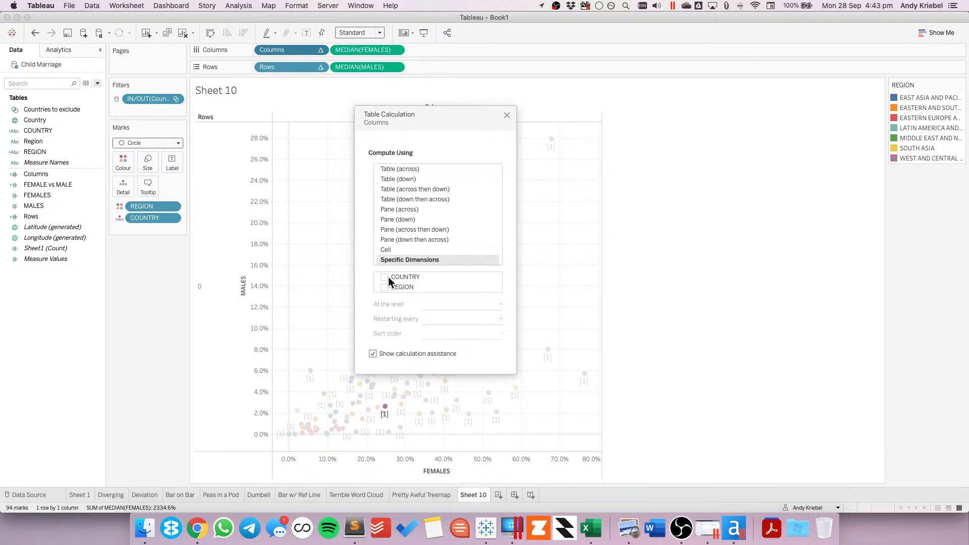
left_click(385, 277)
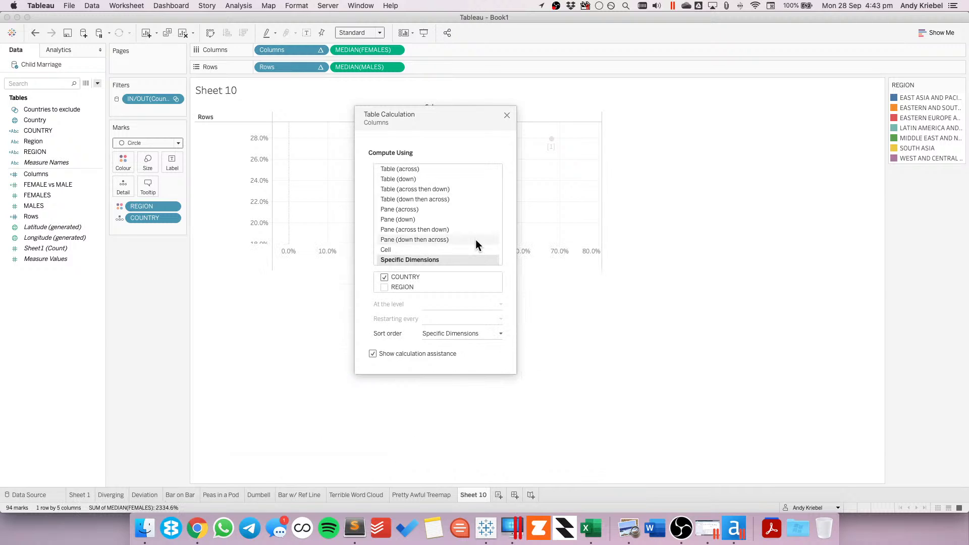
left_click(320, 68)
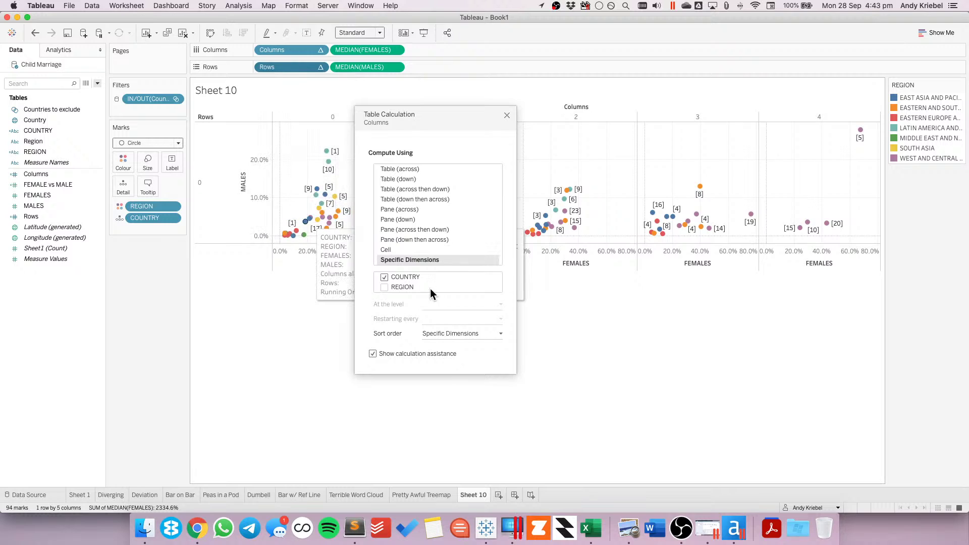
left_click(391, 259)
left_click(385, 278)
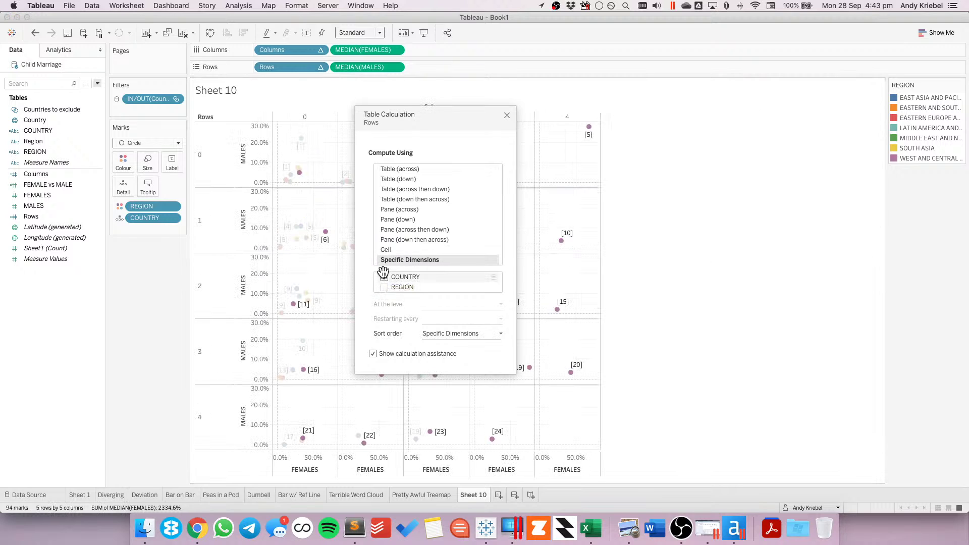
- Switch the Rows and Columns table calculations to compute by REGION instead of COUNTRY
left_click(384, 277)
left_click(385, 288)
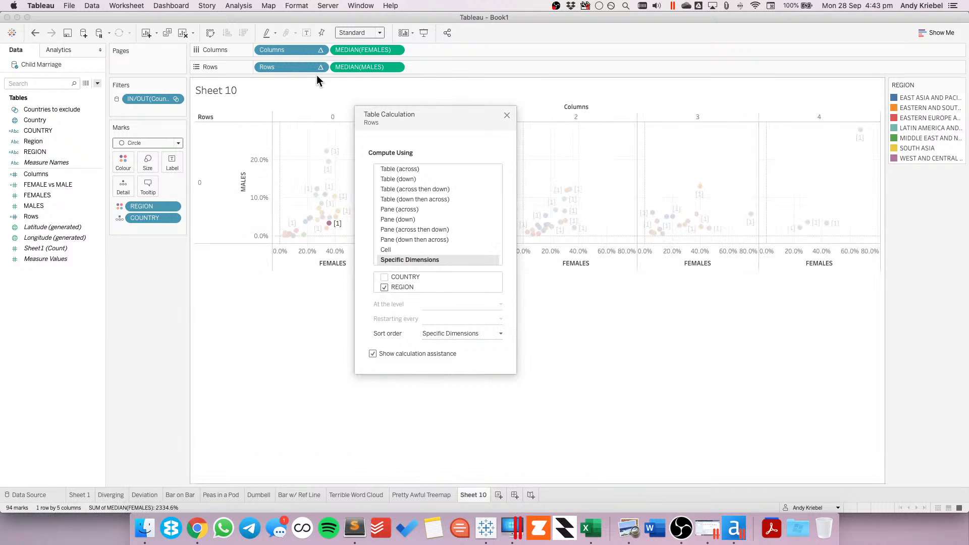
left_click(319, 50)
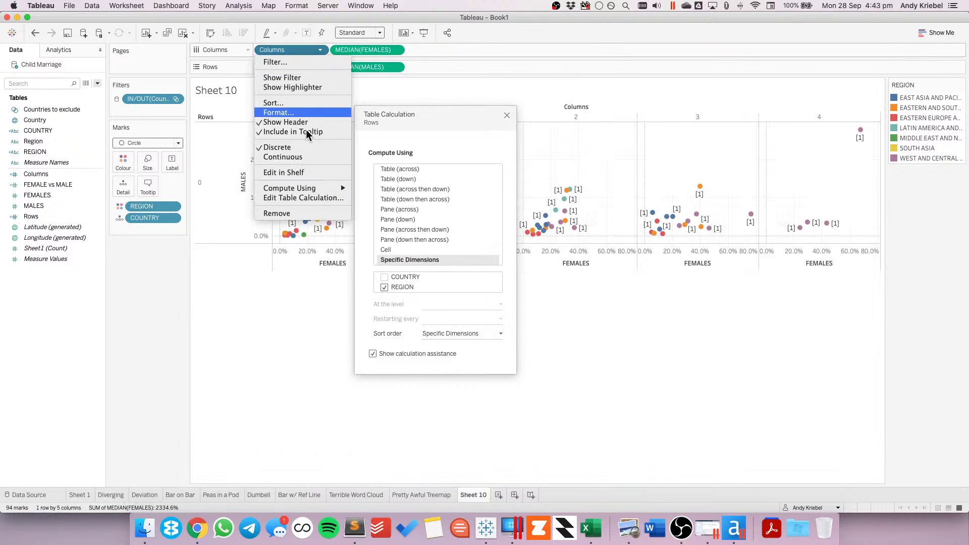
left_click(297, 197)
left_click(385, 277)
left_click(385, 287)
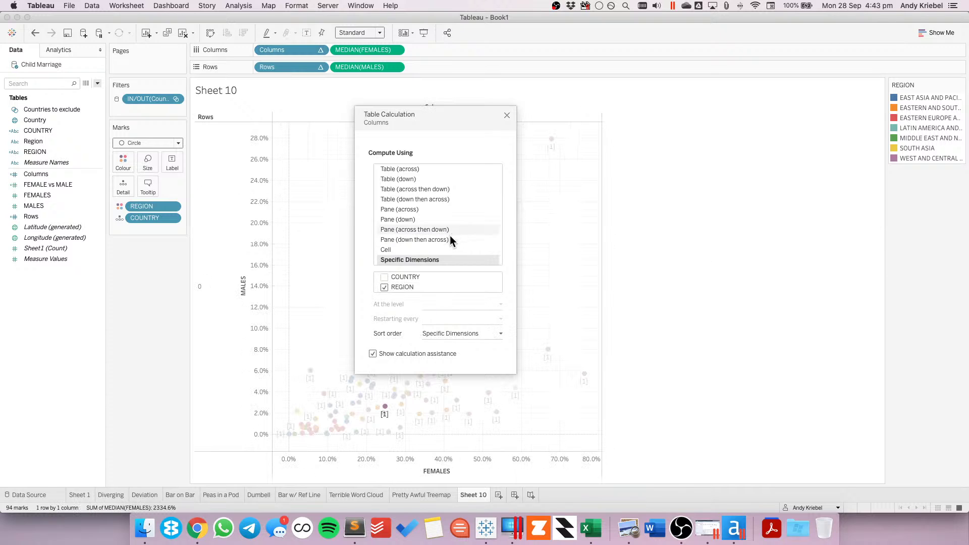
- Set the Columns table calculation to compute by REGION and then COUNTRY, restarting every REGION
left_click(385, 277)
left_click(435, 318)
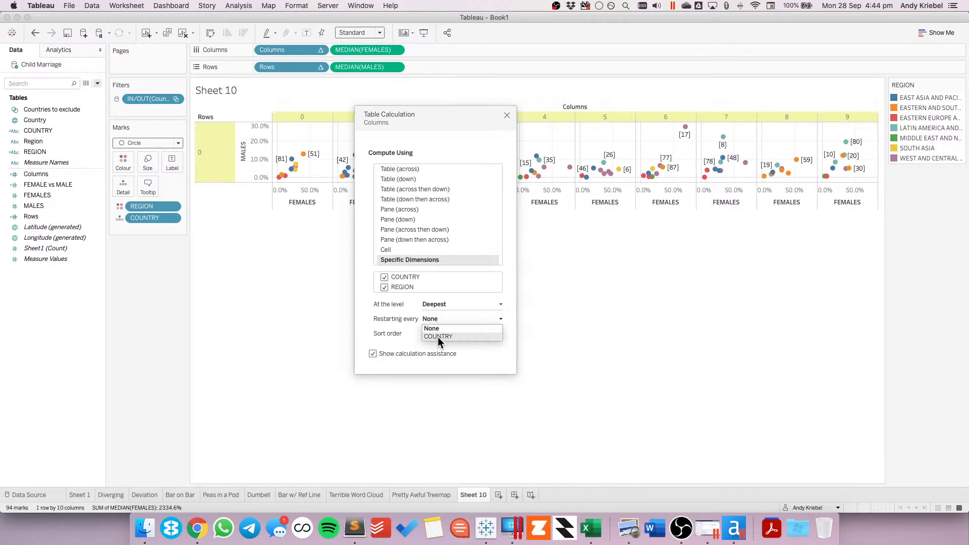
left_click(433, 329)
left_click_drag(399, 277, 404, 292)
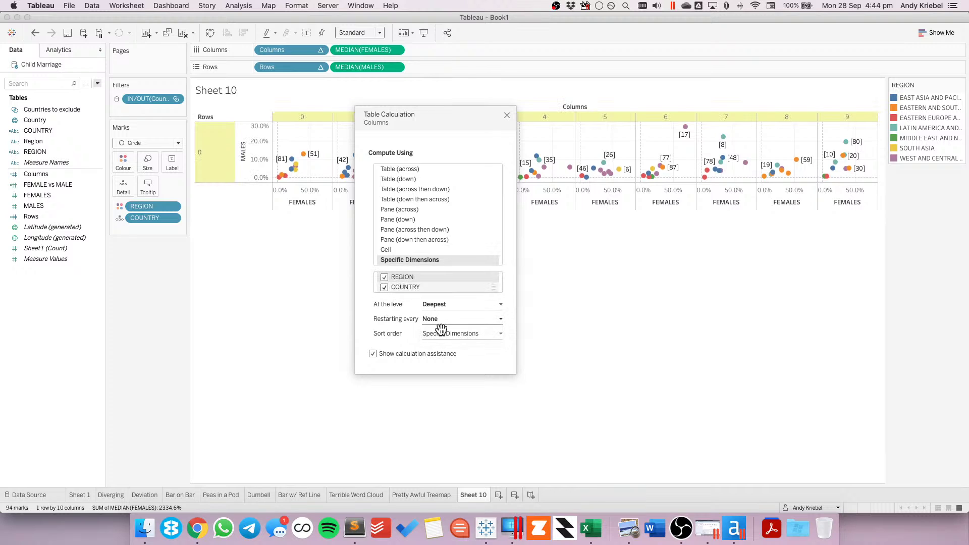
left_click(439, 319)
left_click(438, 336)
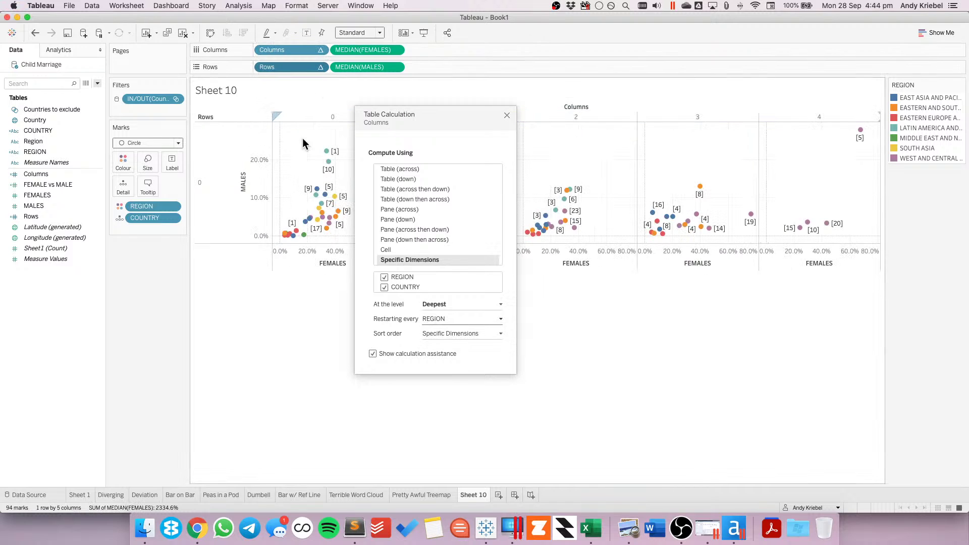
- Set the Rows table calculation to use both REGION and COUNTRY, restarting every REGION
left_click(320, 66)
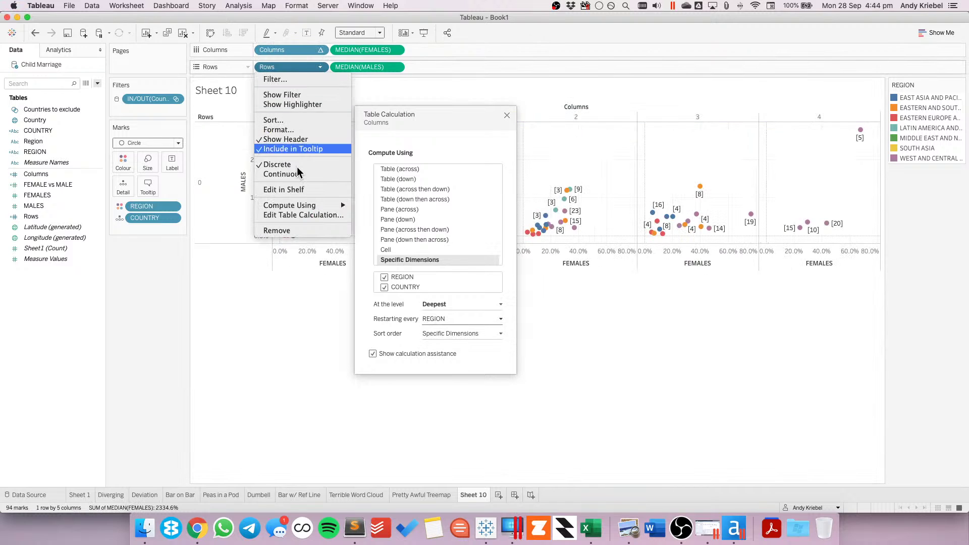
left_click(293, 215)
left_click(385, 287)
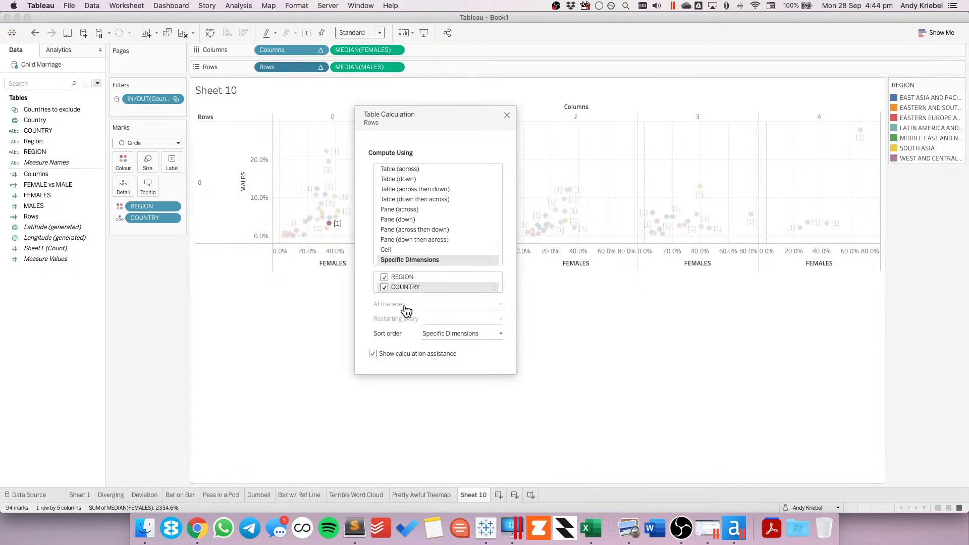
left_click(435, 319)
left_click(438, 337)
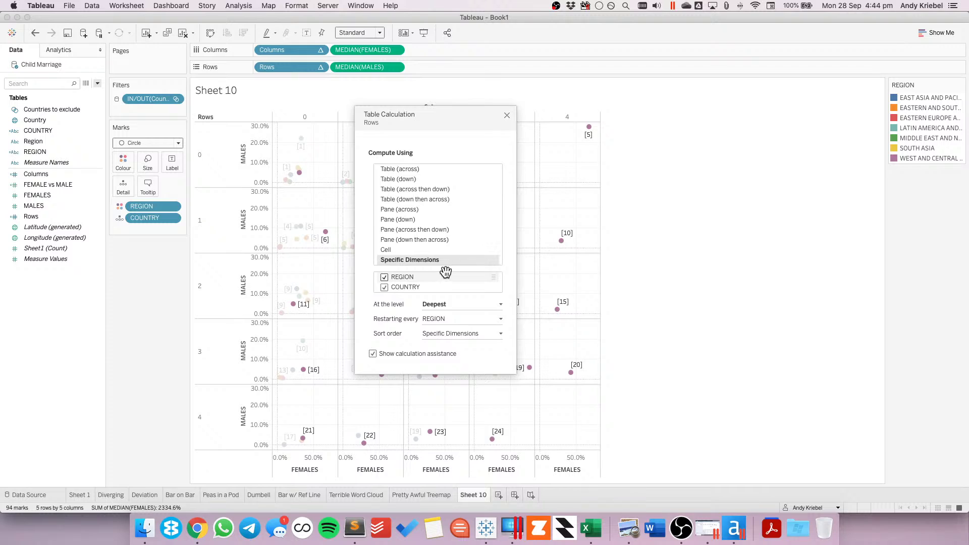
left_click(437, 304)
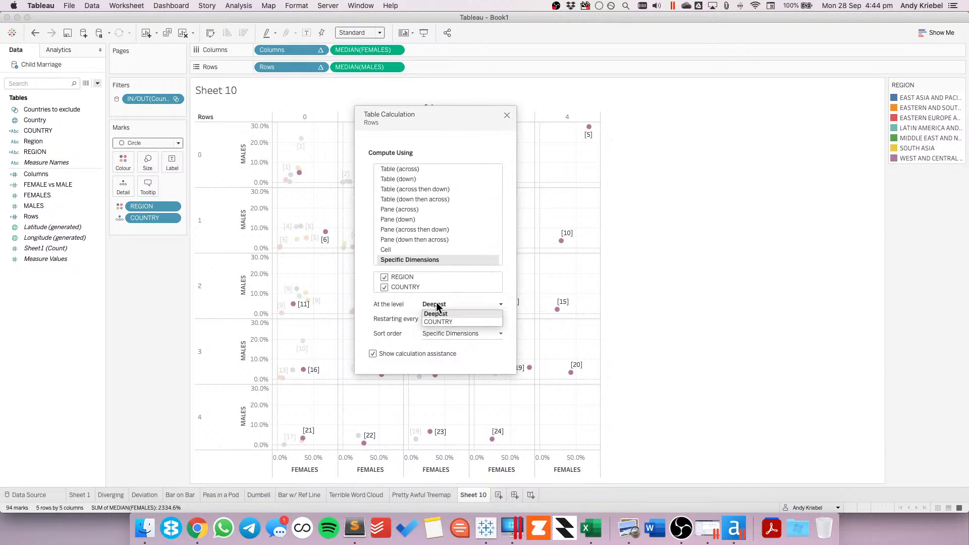
left_click(393, 306)
left_click(508, 115)
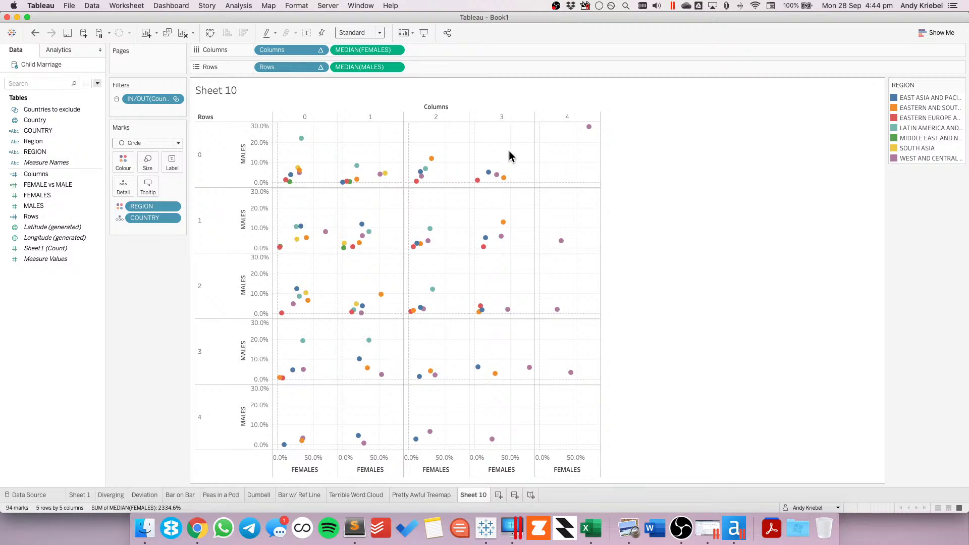
- Set the Columns and Rows table calculations to compute using COUNTRY only
left_click(320, 51)
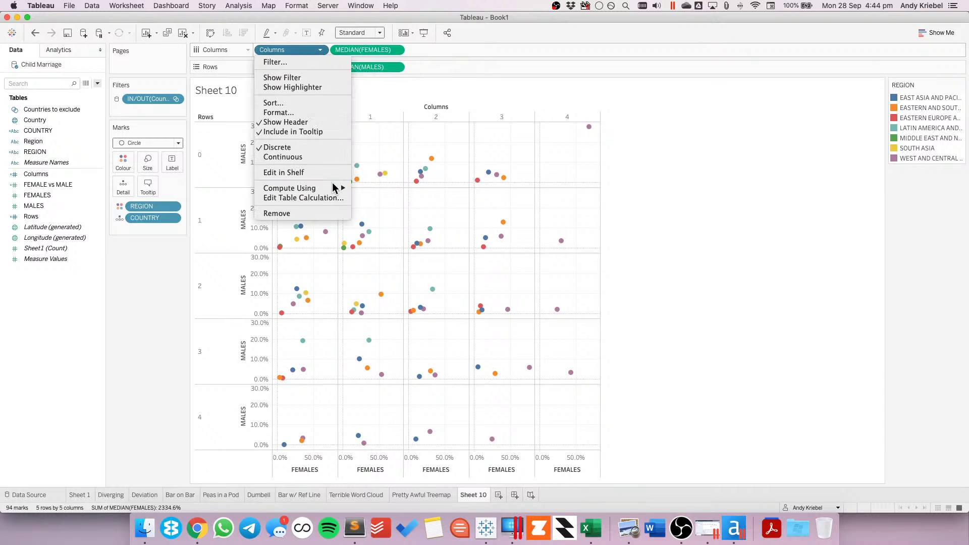
mouse_move(335, 188)
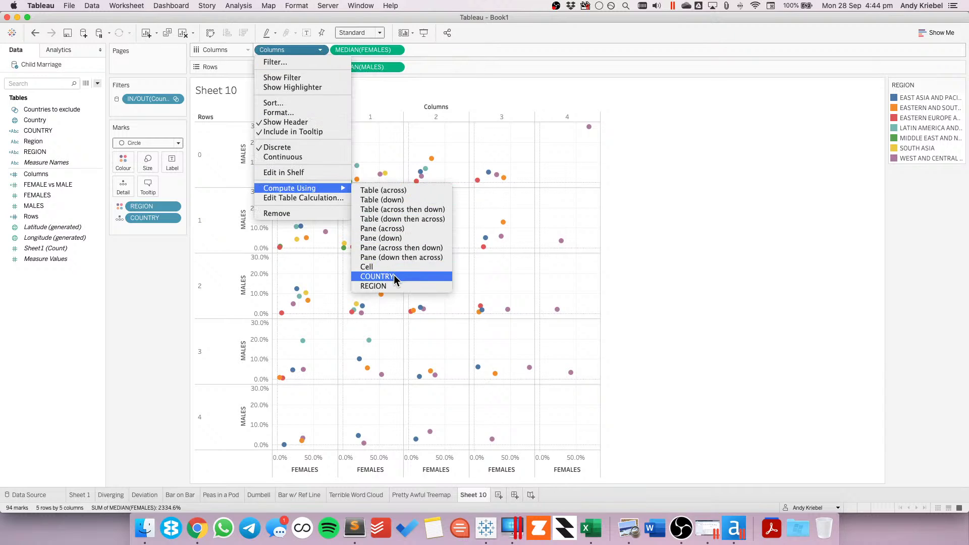
left_click(394, 277)
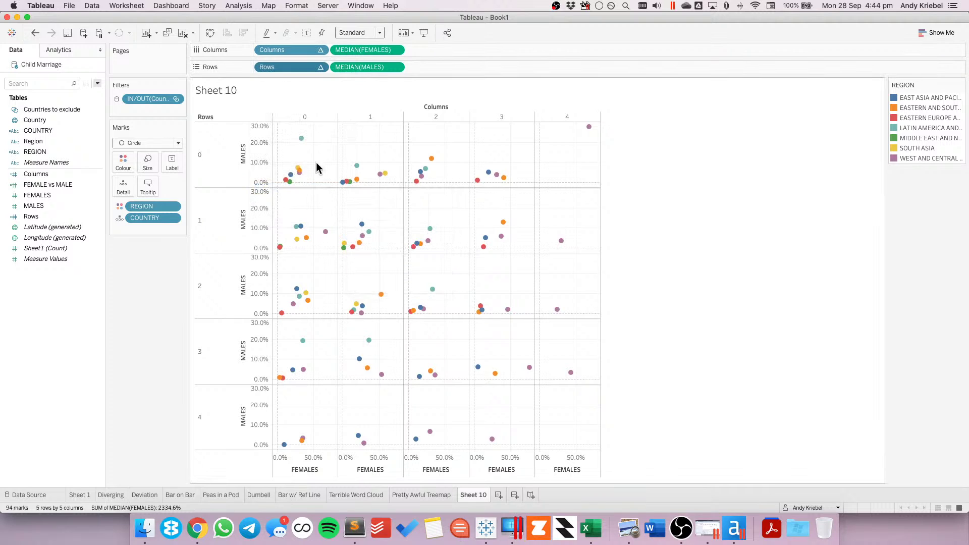
left_click(321, 67)
mouse_move(315, 206)
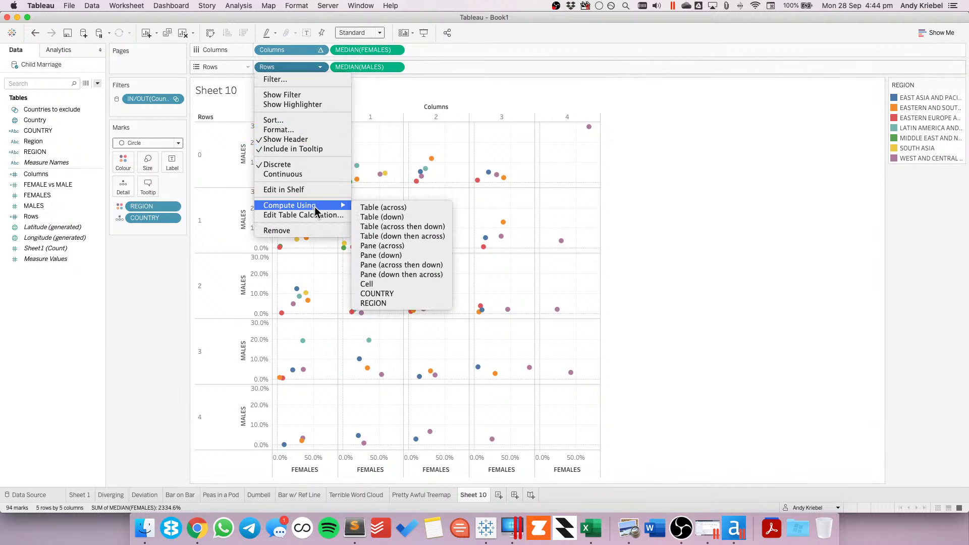
left_click(384, 285)
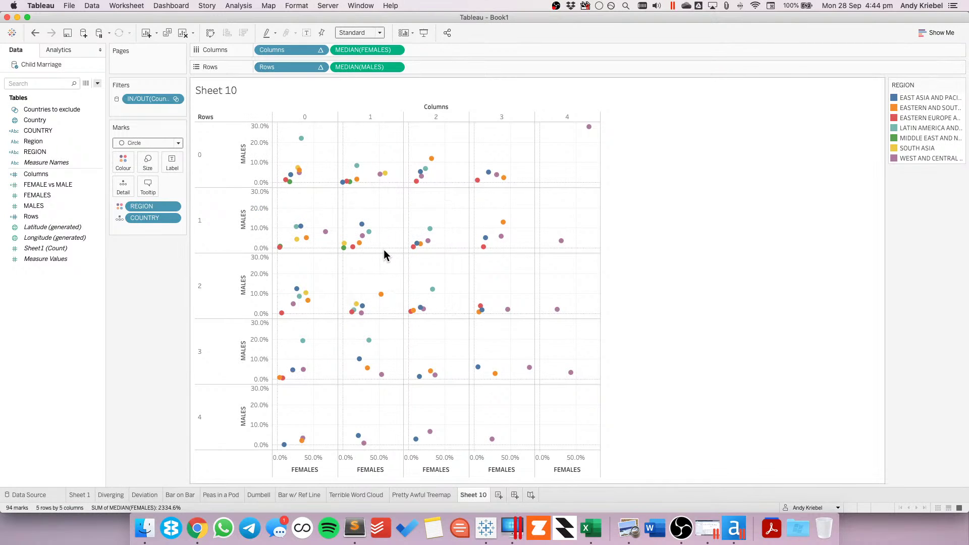
- Try computing the Columns and Rows table calculations using REGION only
left_click(176, 100)
left_click(303, 298)
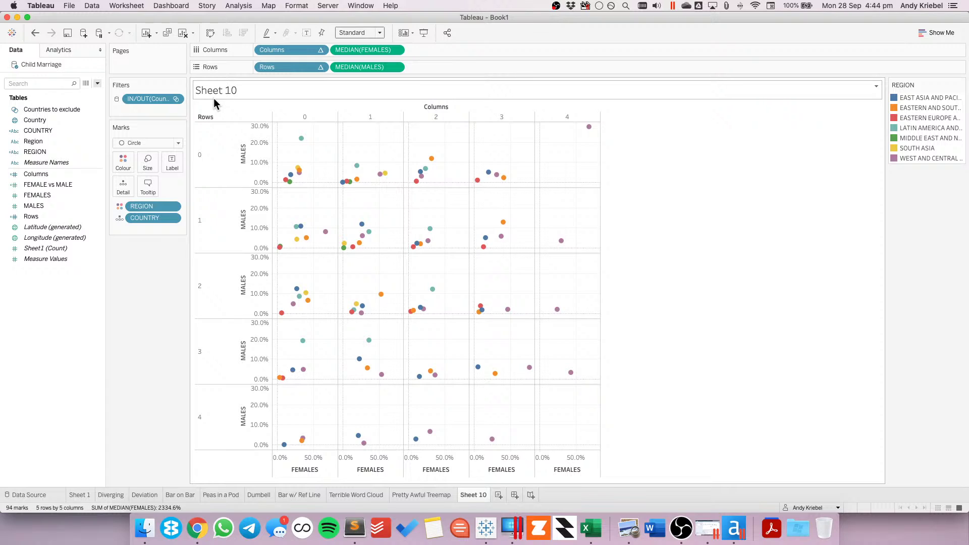
left_click(320, 50)
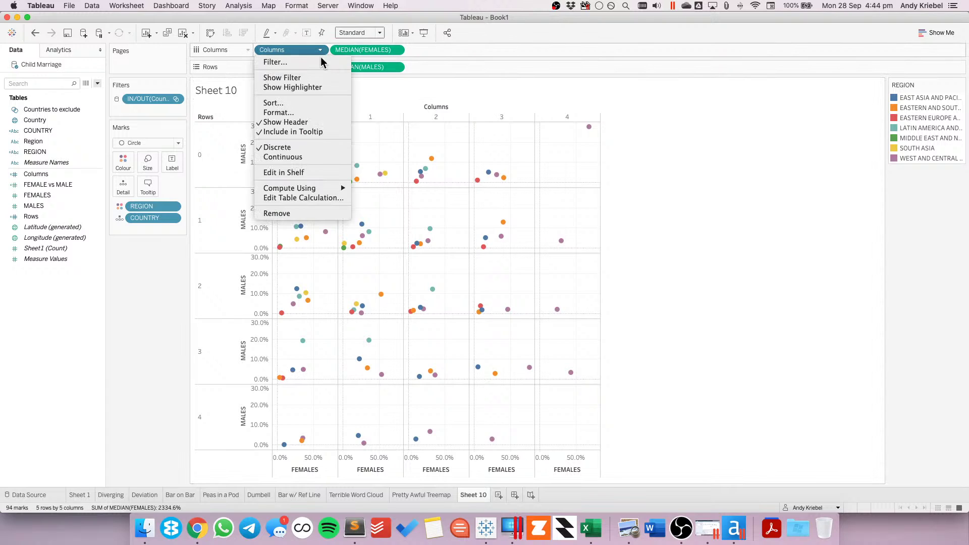
mouse_move(334, 189)
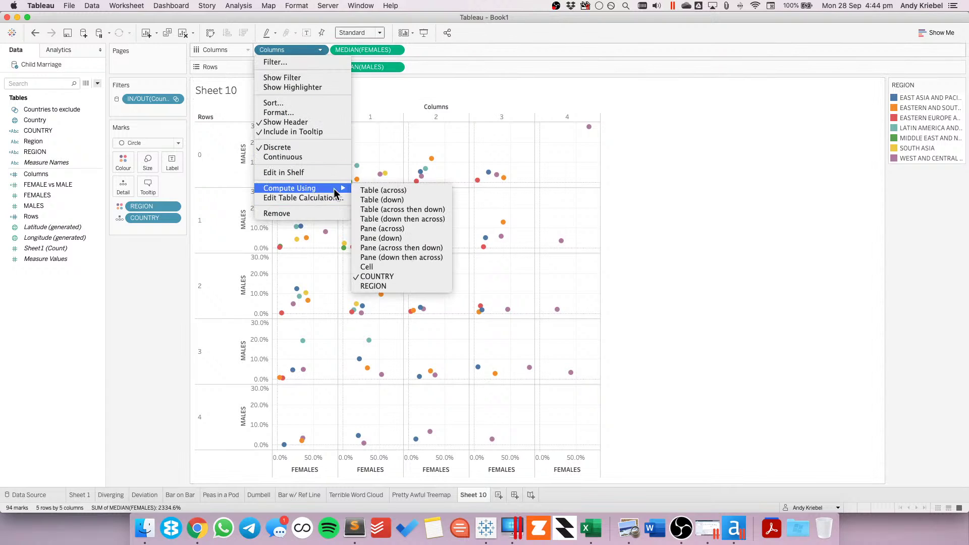
left_click(378, 286)
left_click(320, 67)
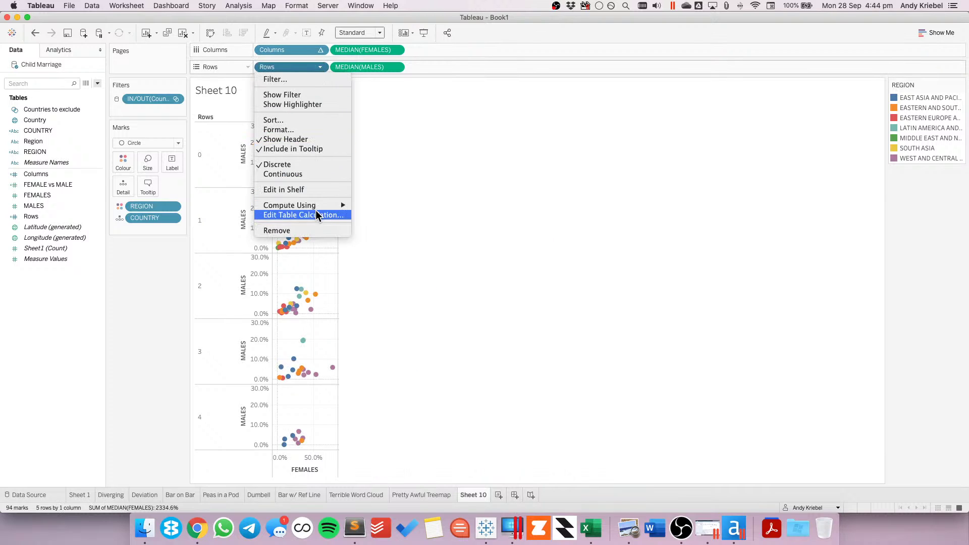
mouse_move(317, 207)
left_click(387, 303)
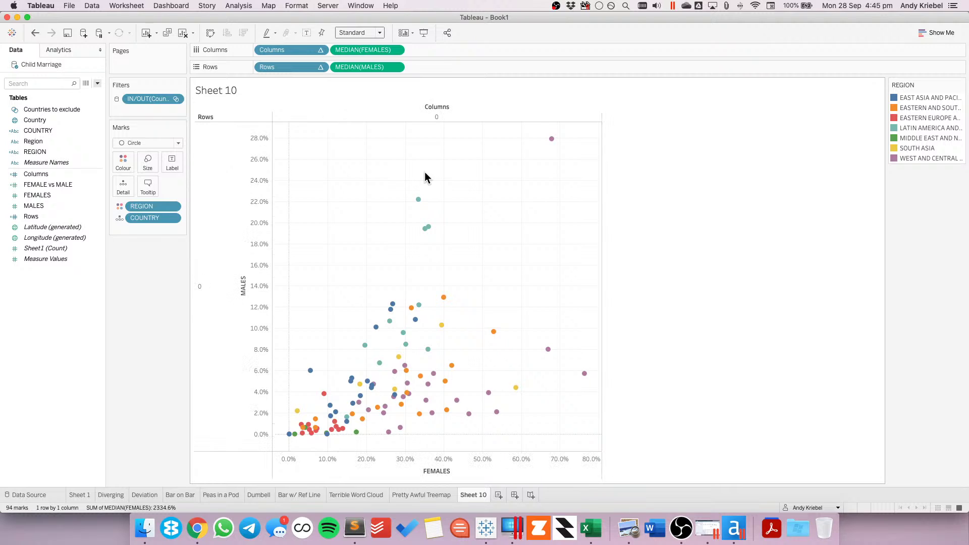
- Remove the Columns and Rows fields from the shelves and change REGION from a colour to a detail field
left_click_drag(286, 49, 169, 281)
left_click_drag(275, 69, 141, 338)
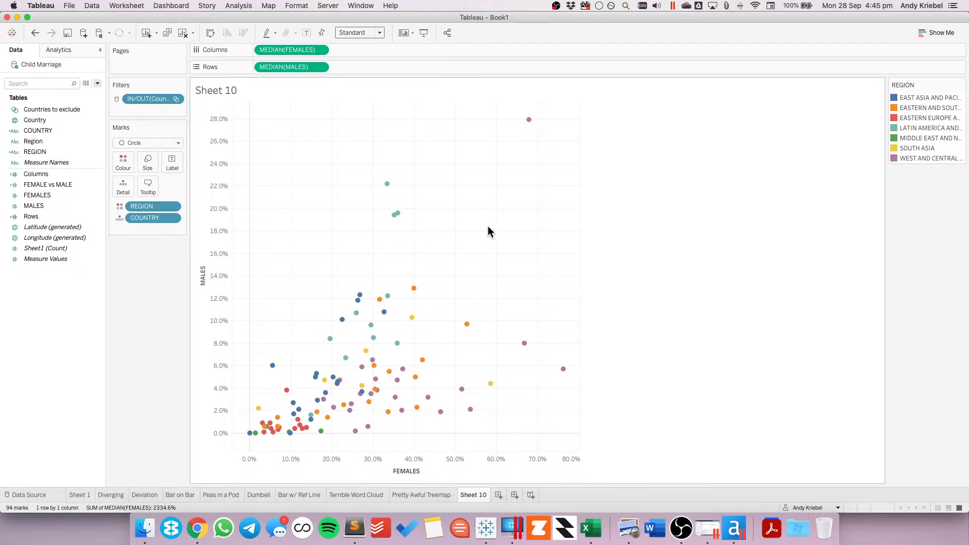
left_click(120, 206)
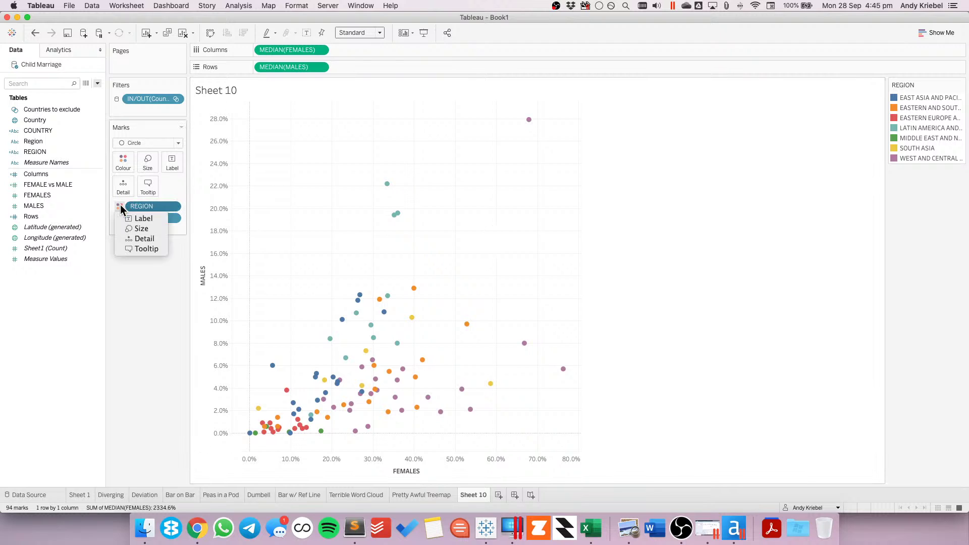
left_click(141, 238)
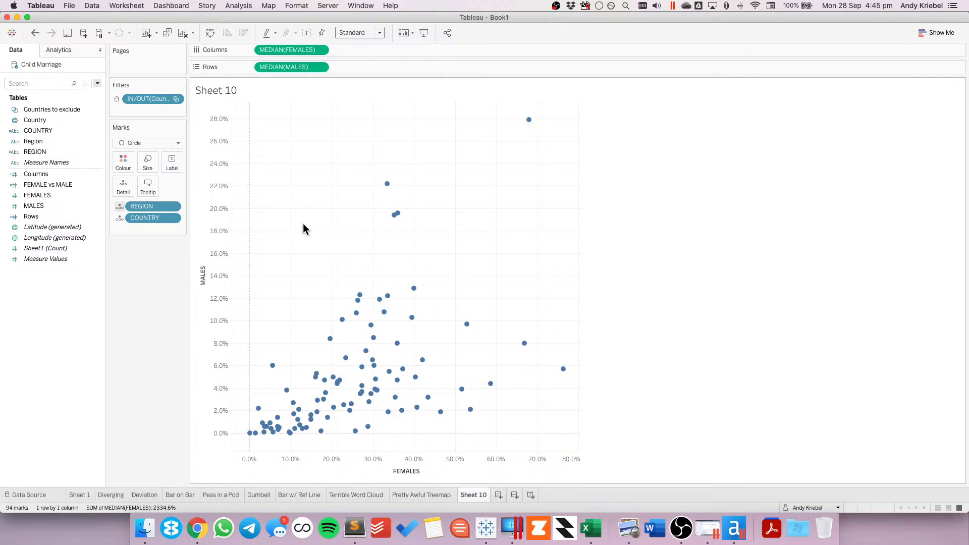
- Duplicate the median FEMALES measure onto the Rows shelf after median MALES and change its mark type to Line
left_click_drag(296, 49, 363, 69)
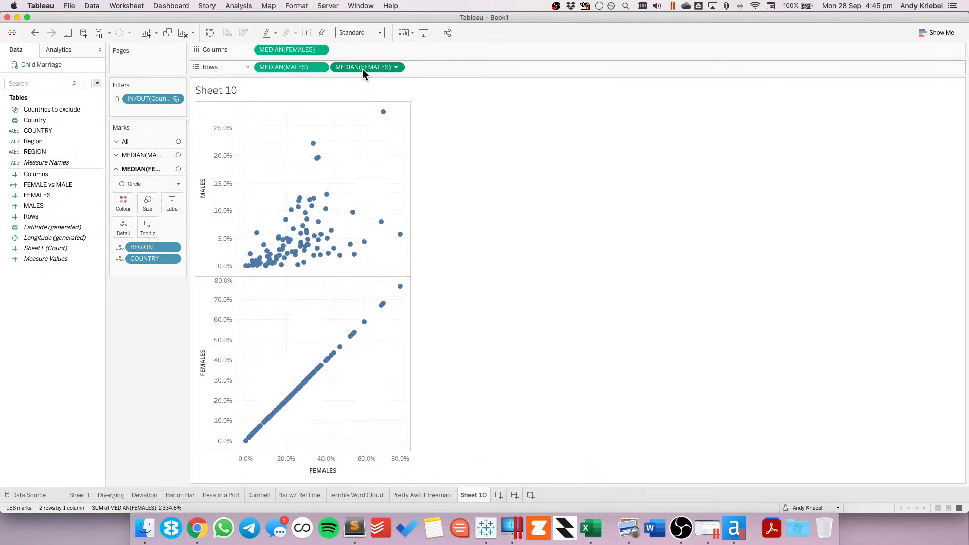
left_click(145, 183)
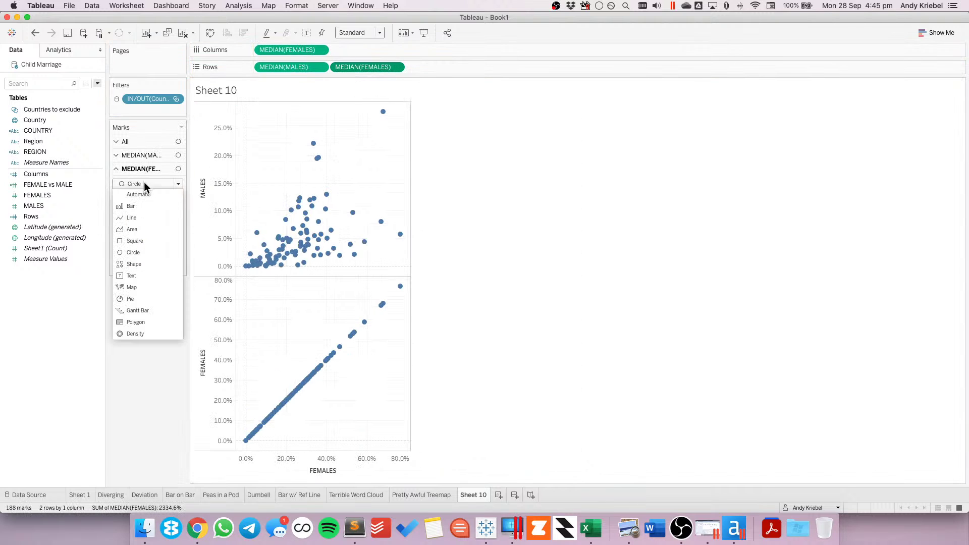
left_click(142, 217)
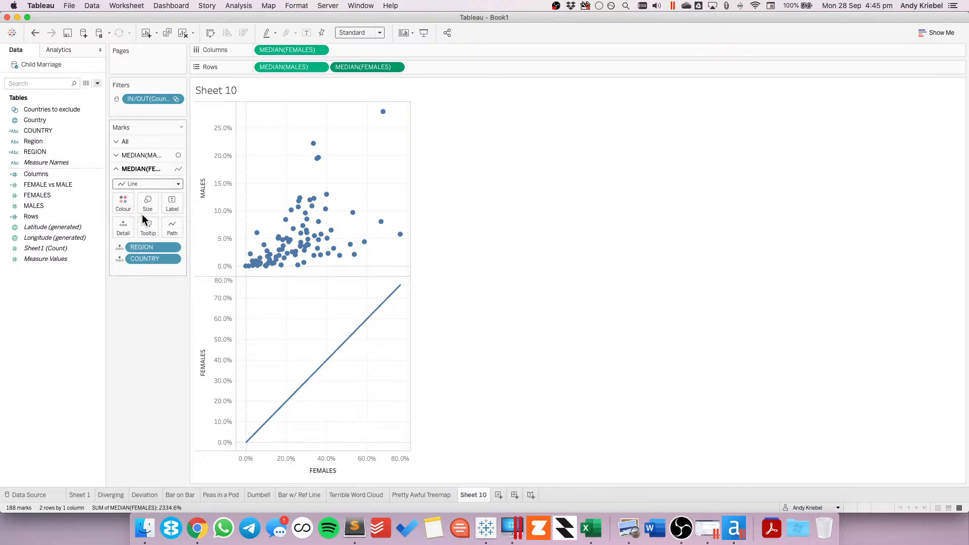
- Add a trend line to the FEMALES versus FEMALES plot and set its underlying line mark's opacity to 0%
left_click(54, 48)
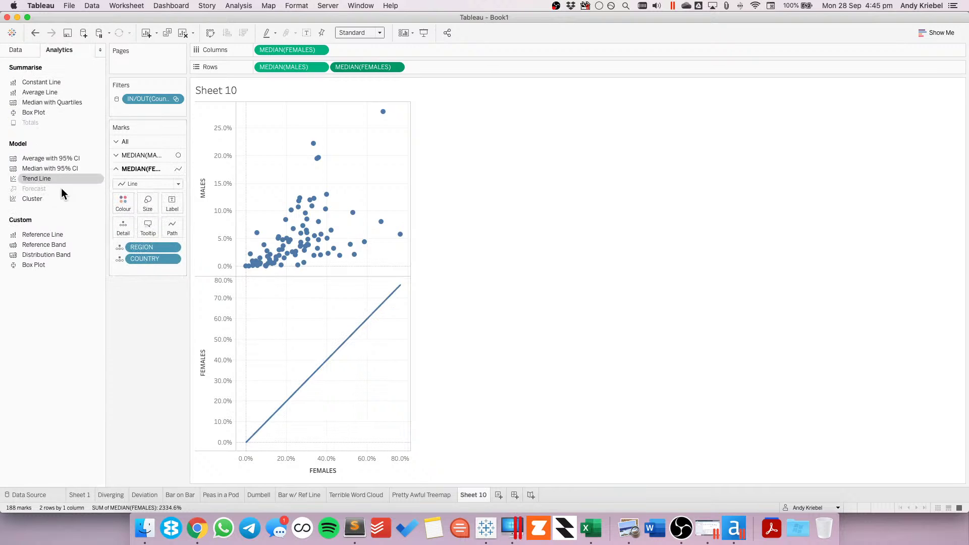
left_click_drag(61, 189, 286, 147)
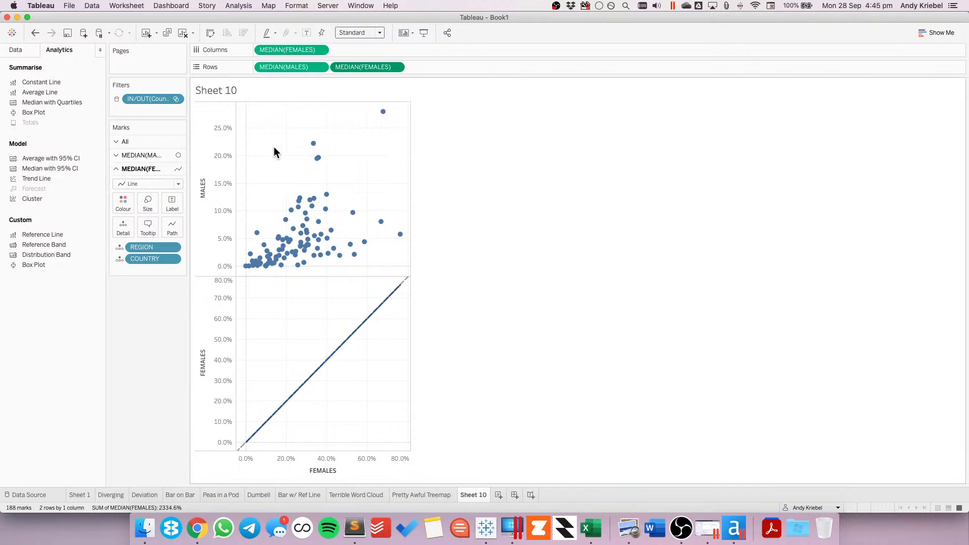
left_click(123, 202)
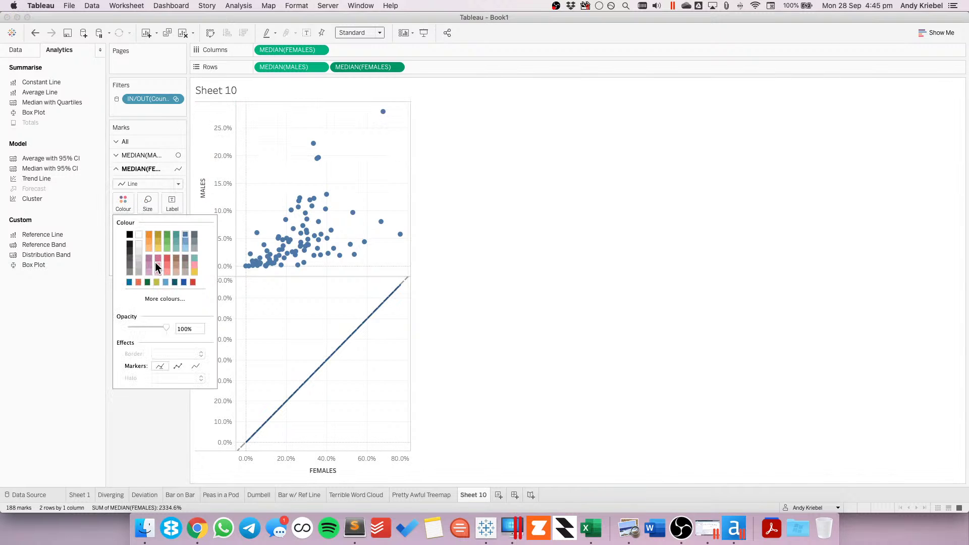
left_click_drag(125, 329, 124, 329)
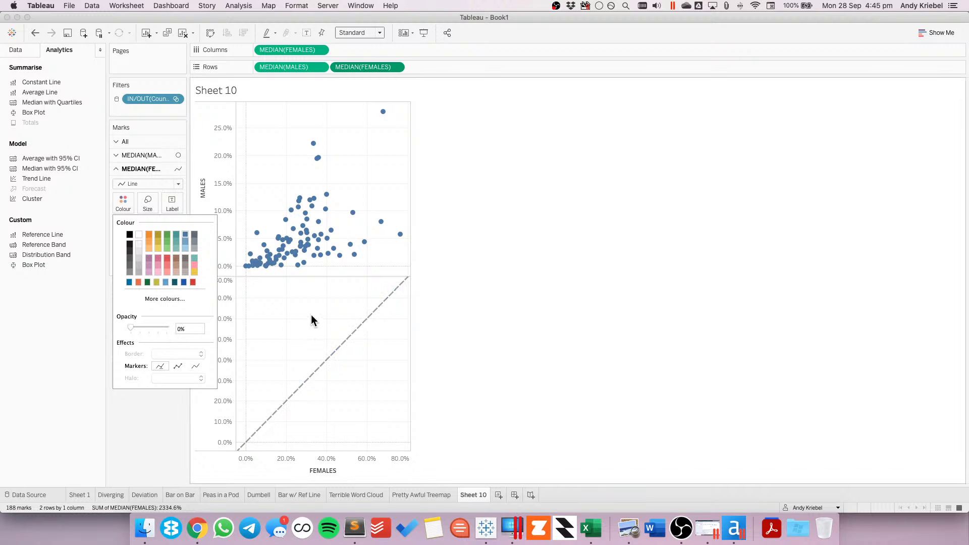
left_click(311, 314)
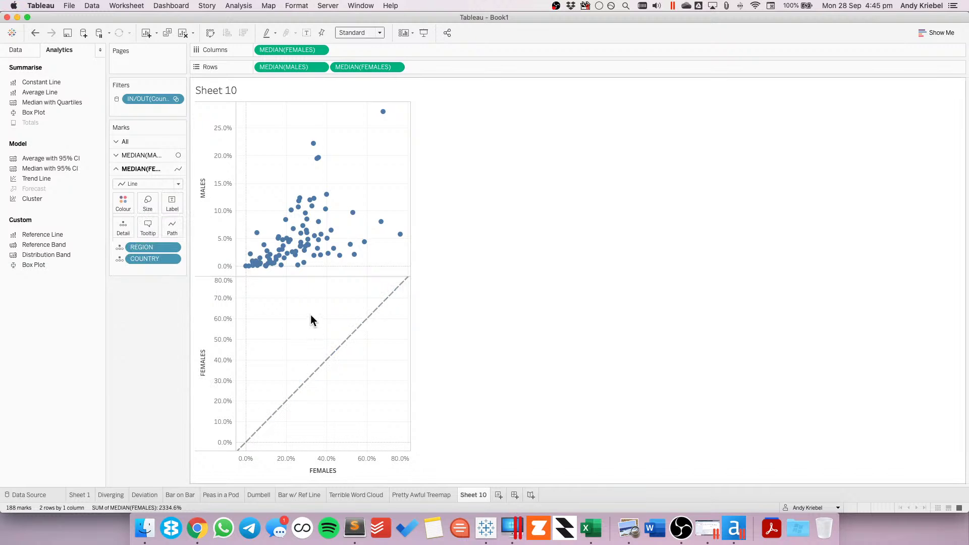
- Combine the median MALES and FEMALES row measures as a dual axis and synchronise the two axes
left_click(396, 67)
left_click(383, 246)
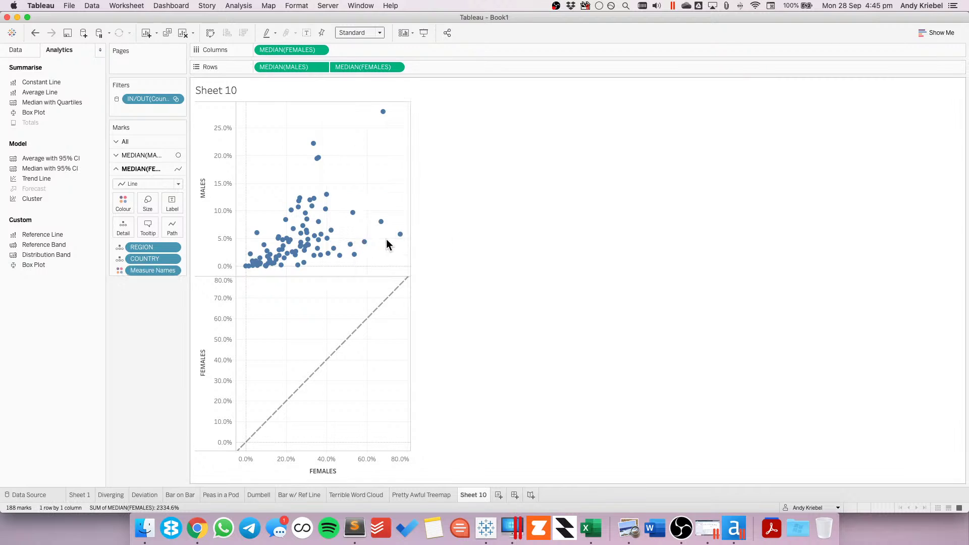
right_click(603, 207)
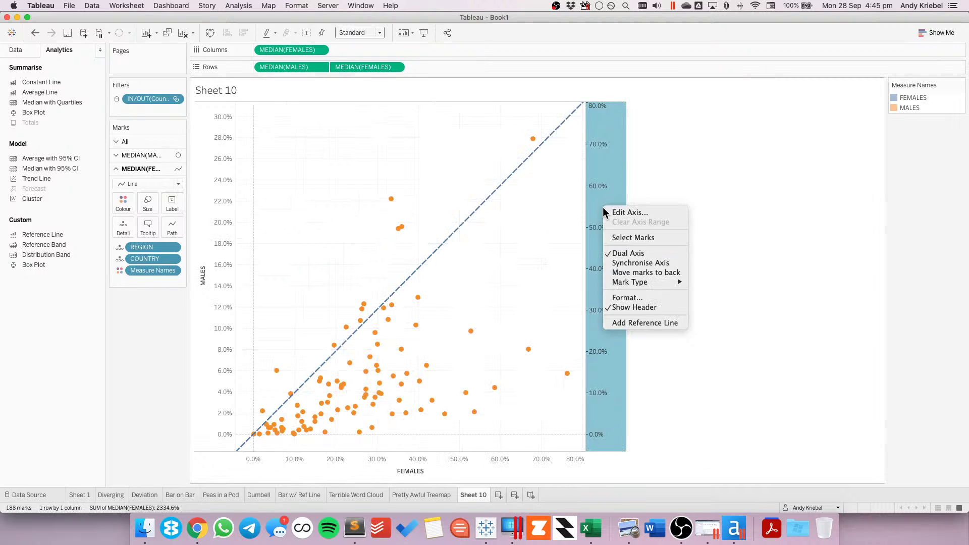
left_click(630, 263)
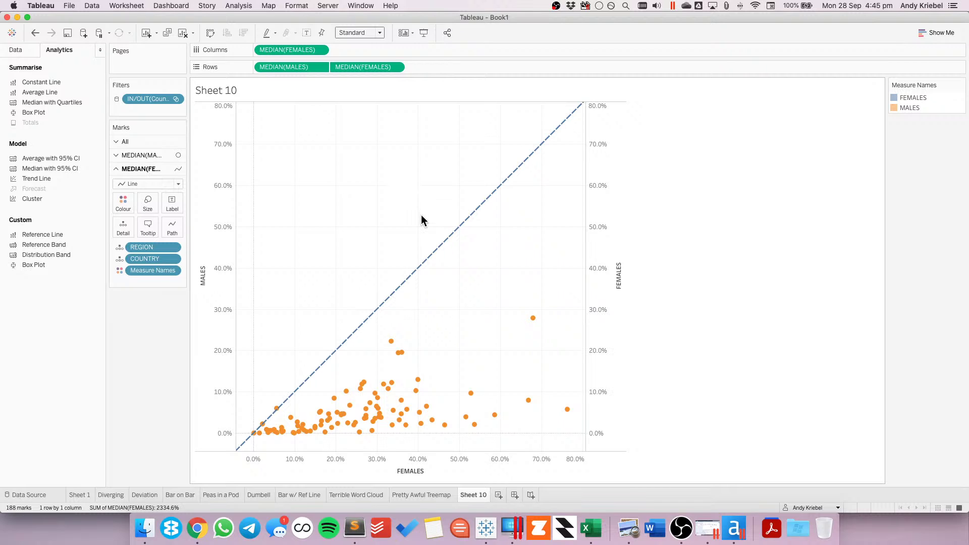
- Remove Measure Names from the colour encoding of all marks
left_click(144, 141)
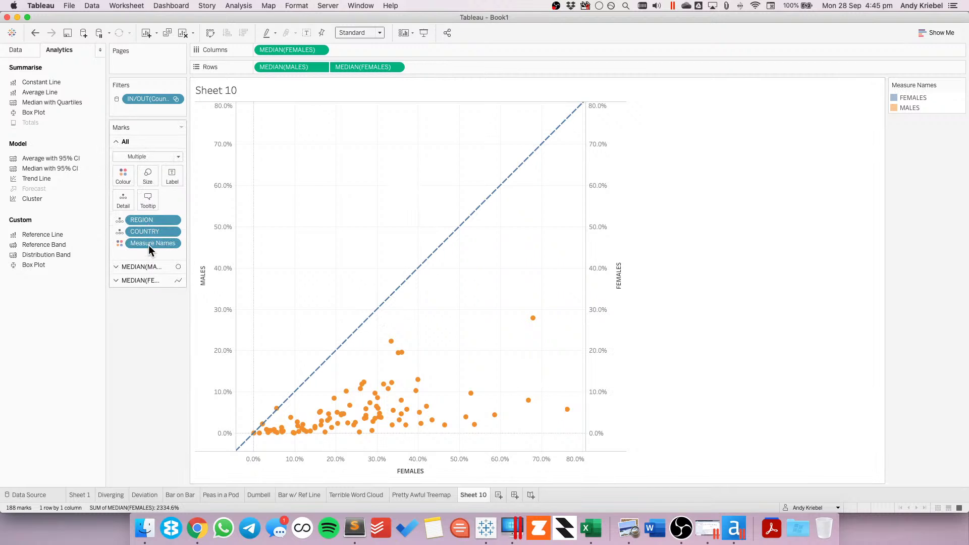
left_click_drag(146, 244, 142, 332)
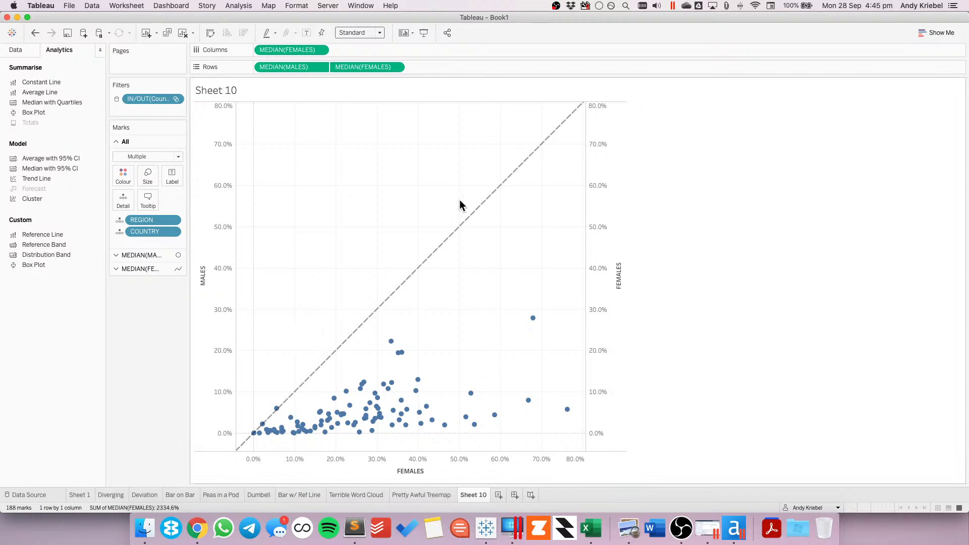
mouse_move(276, 412)
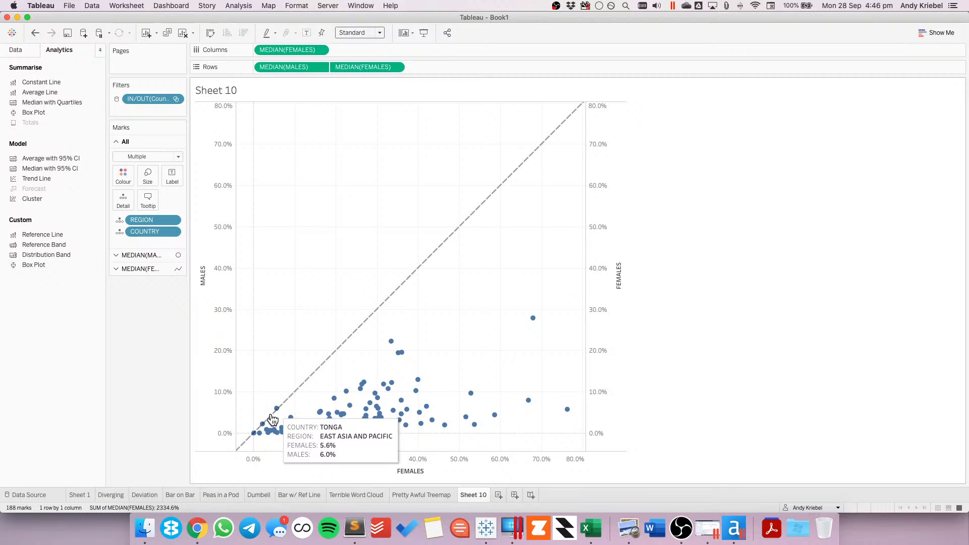
- Hide the secondary FEMALES axis of the dual-axis scatter plot
mouse_move(263, 428)
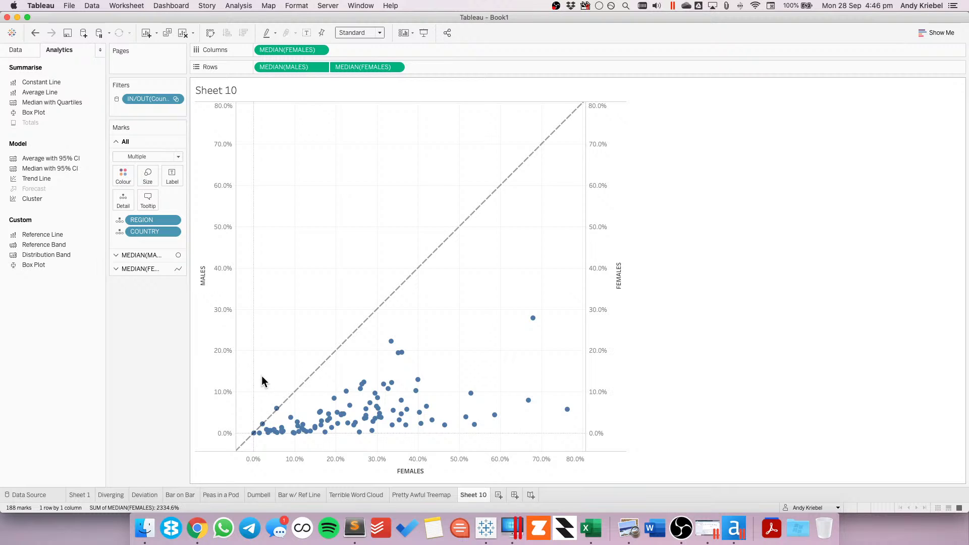
right_click(607, 338)
left_click(632, 441)
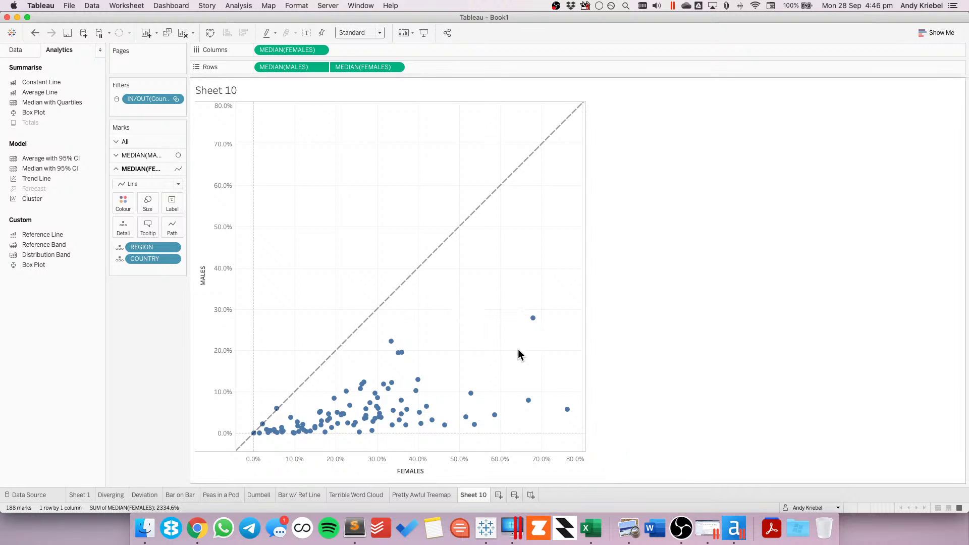
- Rename the sheet as Scatterplot and duplicate it
double_click(482, 496)
type("Scatterplot")
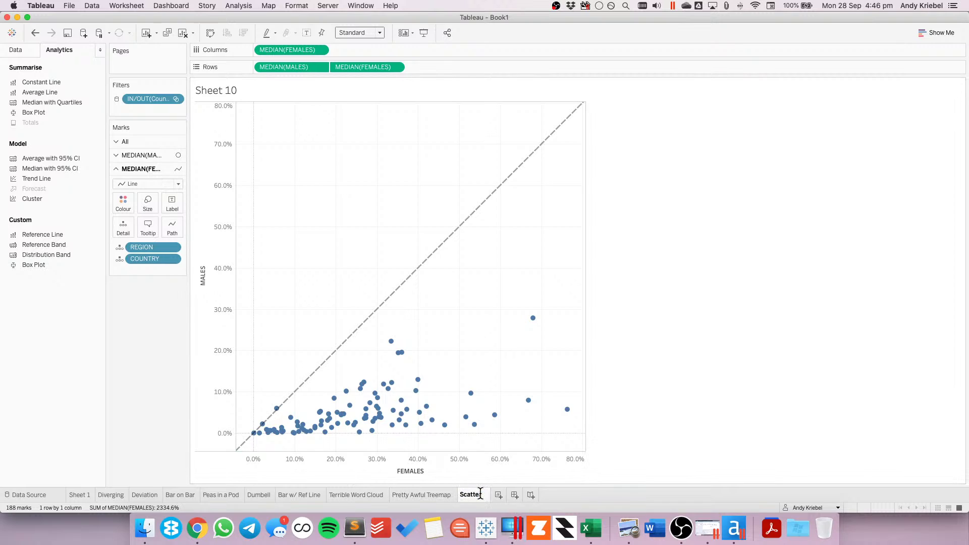
key("Return")
right_click(480, 493)
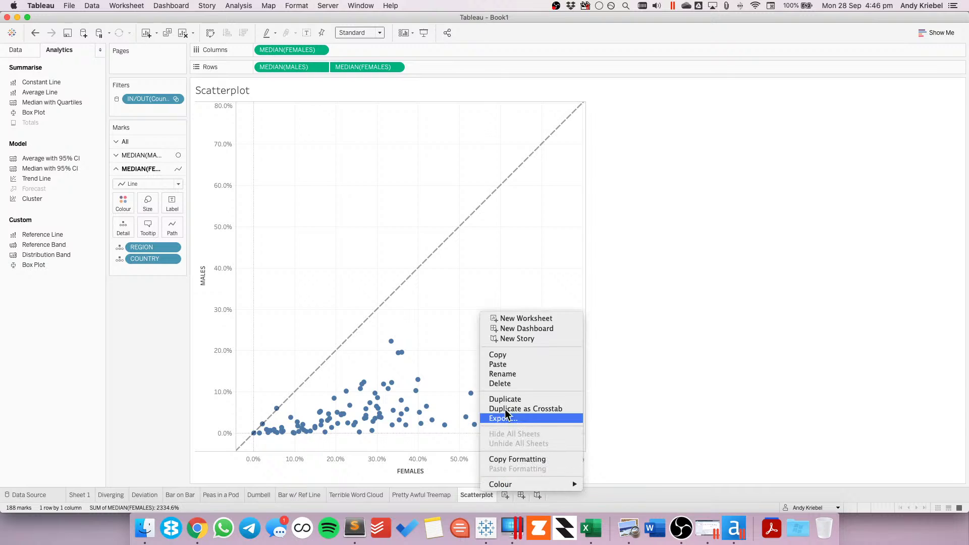
key("Escape")
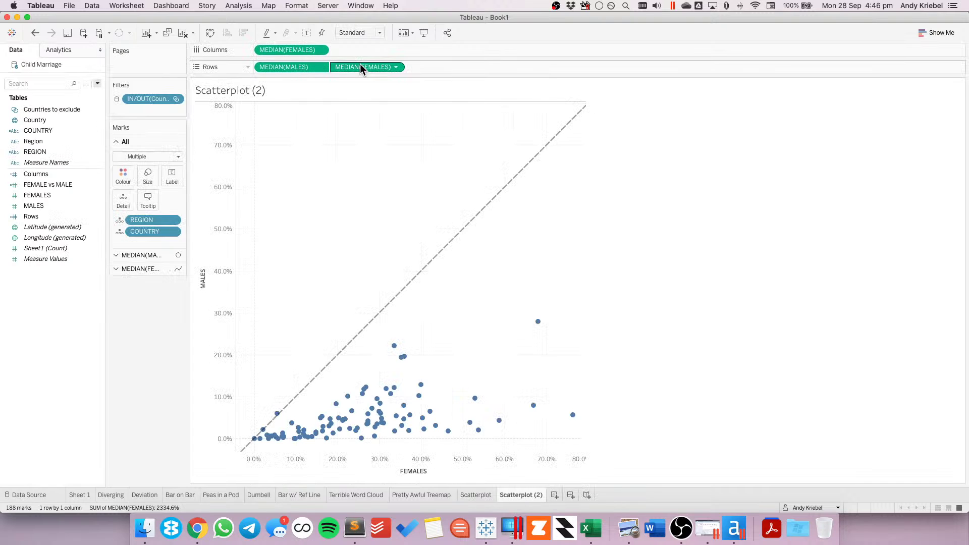
- Remove the median FEMALES measure from Rows on the duplicated sheet and add average lines for both the MALES and FEMALES axes
left_click_drag(360, 64, 507, 35)
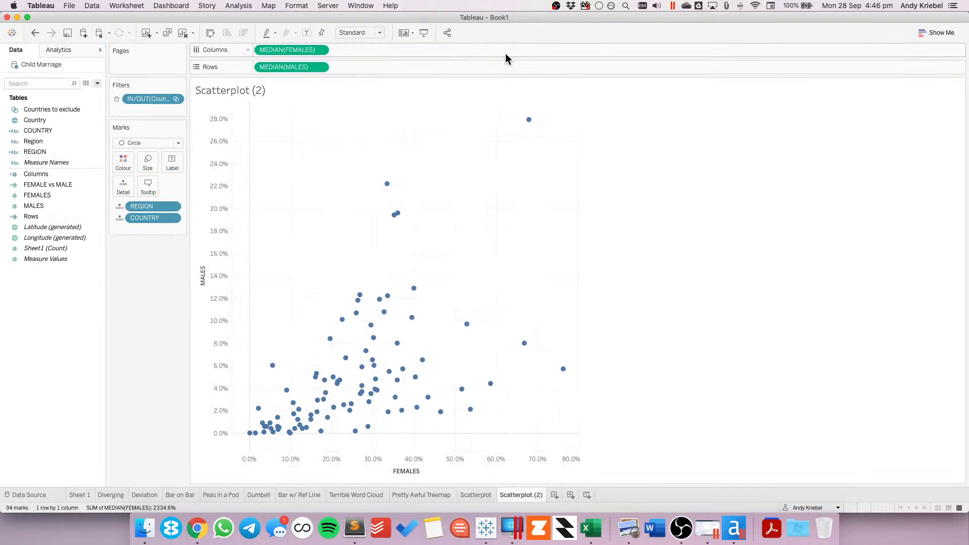
left_click(59, 49)
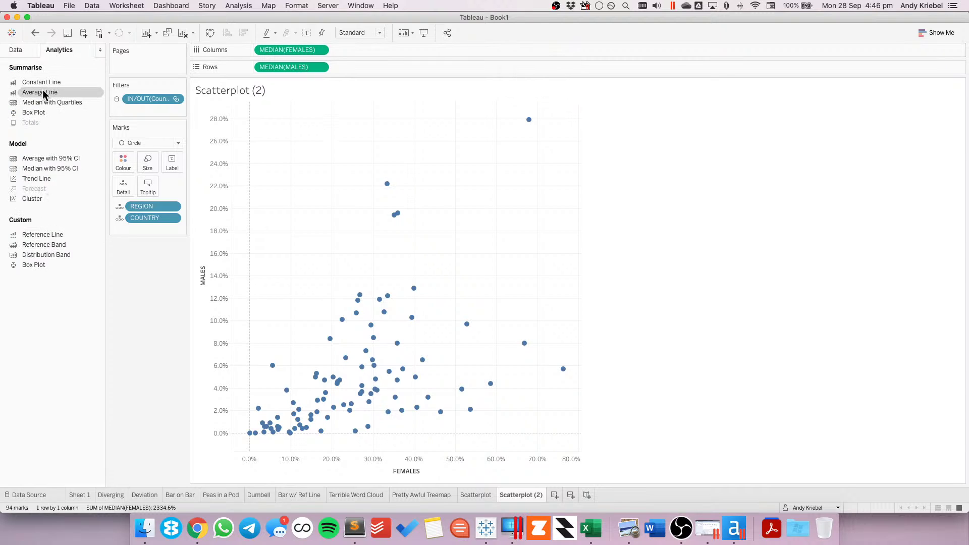
left_click_drag(43, 92, 289, 116)
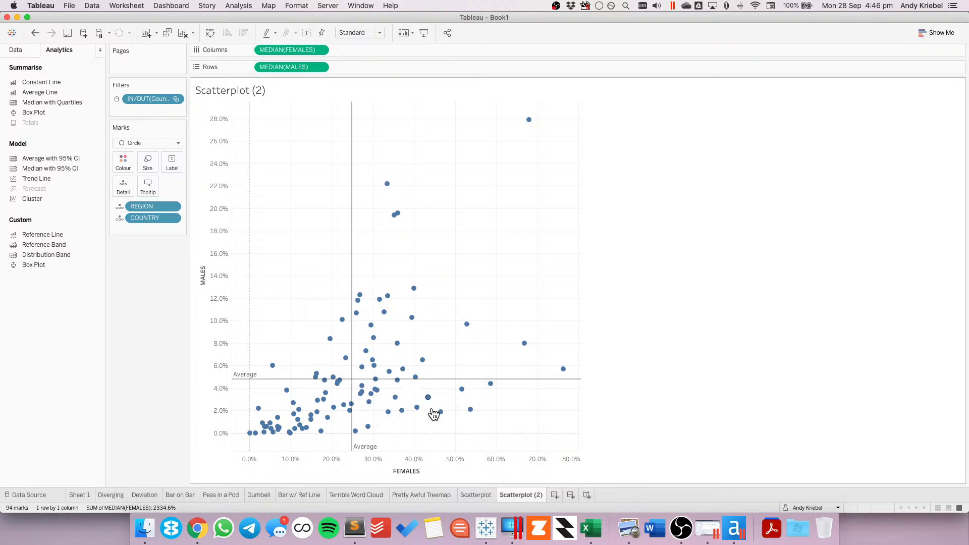
- Switch to Chrome and read UNICEF's Child marriage page, examining the text and charts on child marriage among girls and boys
key("super+Tab")
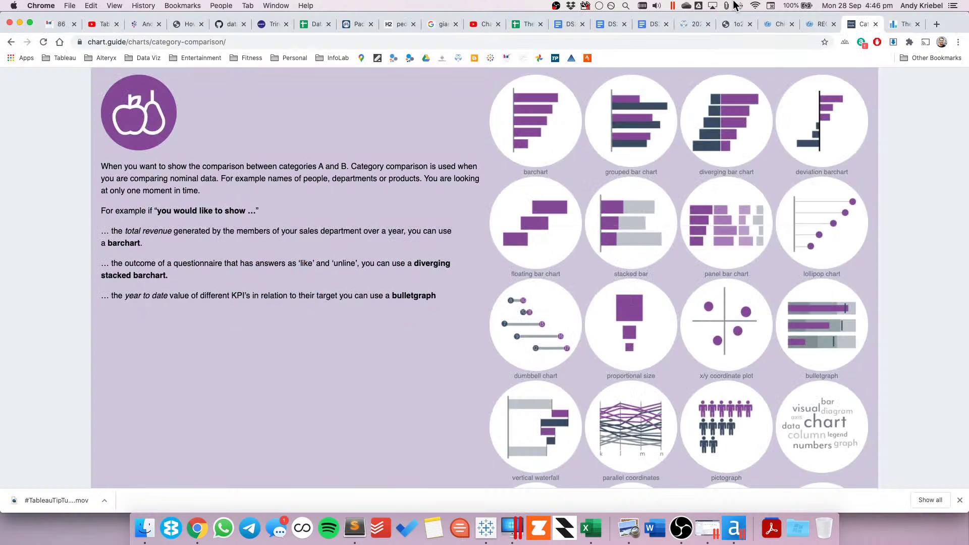
key("ctrl+Tab")
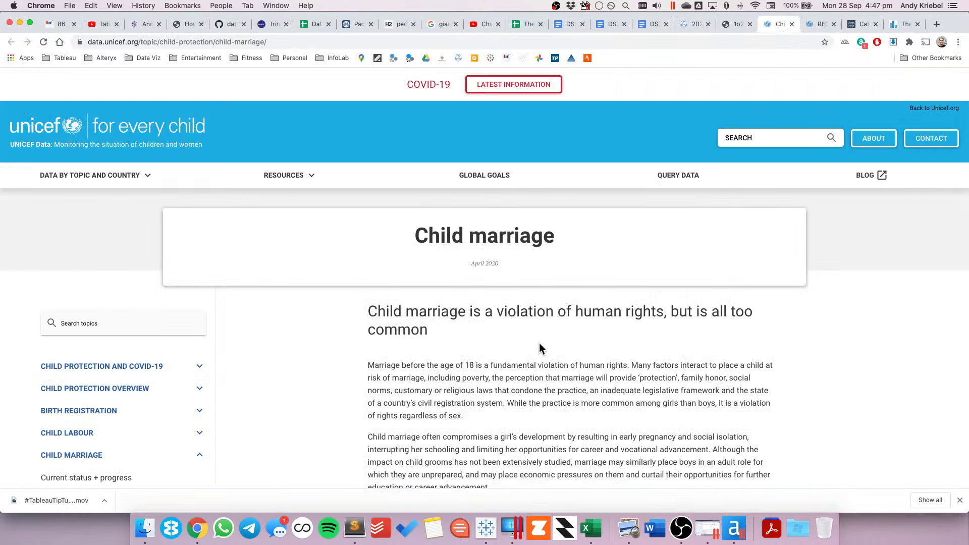
scroll(538, 342, "down", 3)
scroll(532, 340, "down", 1)
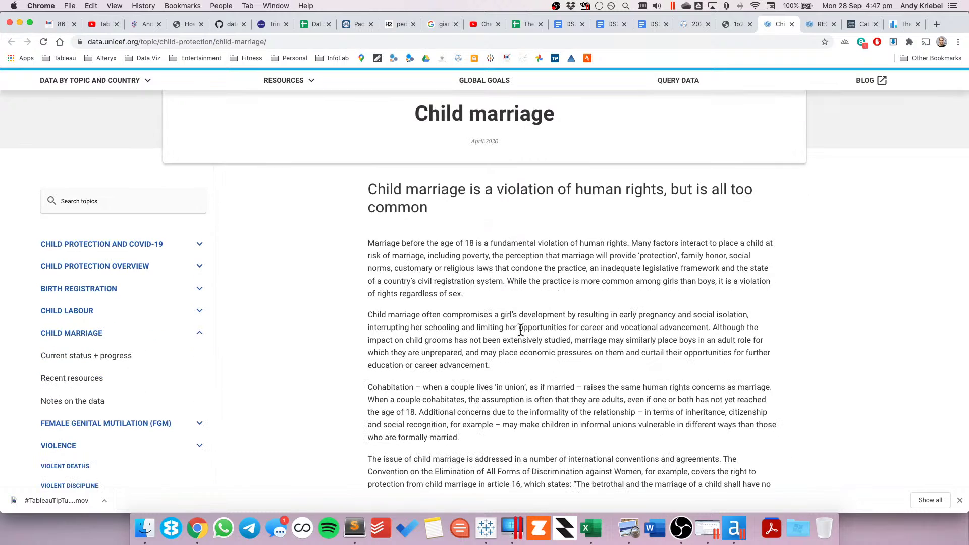
scroll(521, 331, "down", 3)
scroll(521, 331, "down", 3)
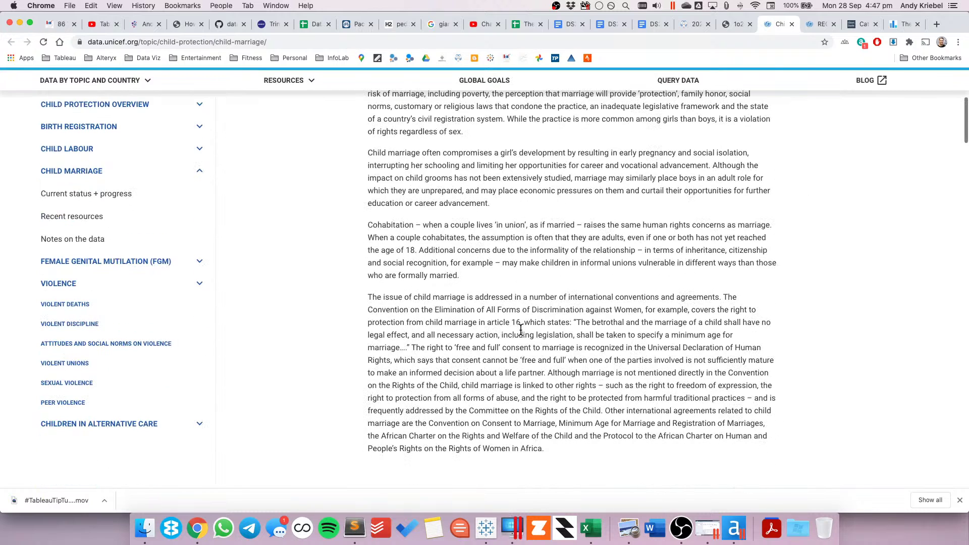
scroll(521, 330, "down", 1)
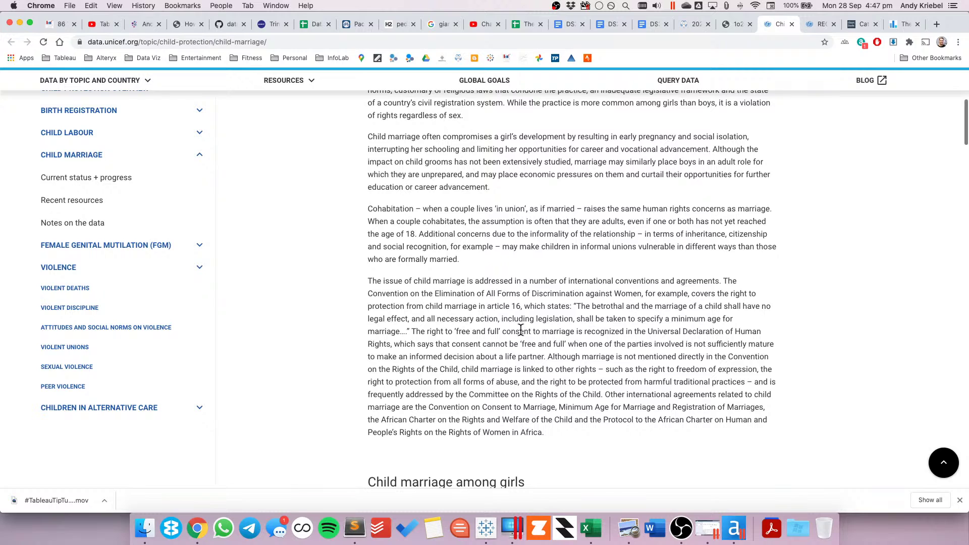
scroll(521, 331, "down", 1)
scroll(521, 330, "down", 7)
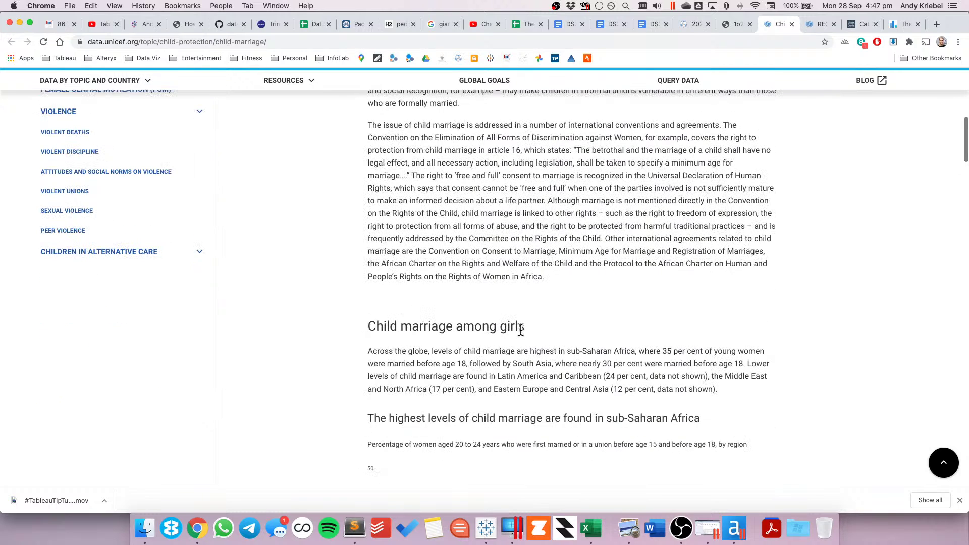
scroll(521, 330, "down", 2)
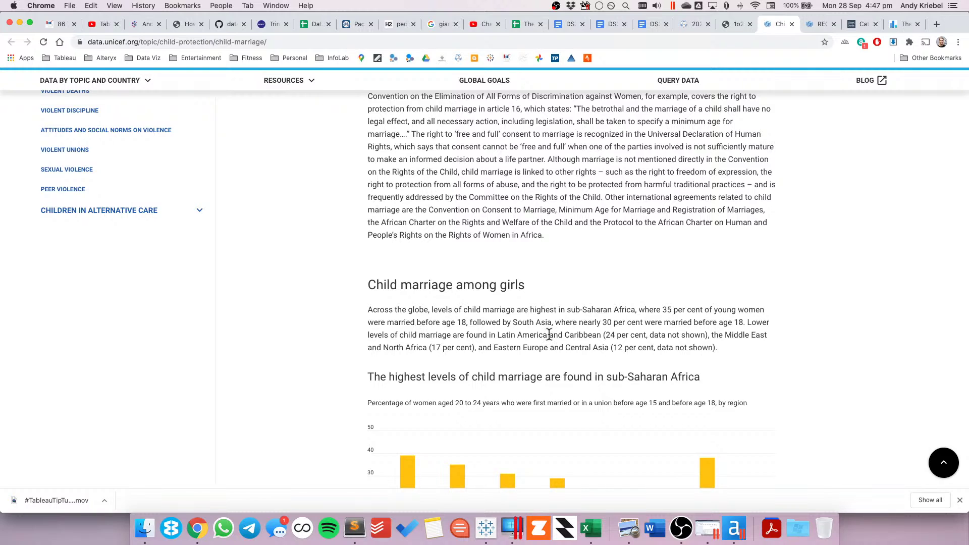
scroll(549, 336, "down", 2)
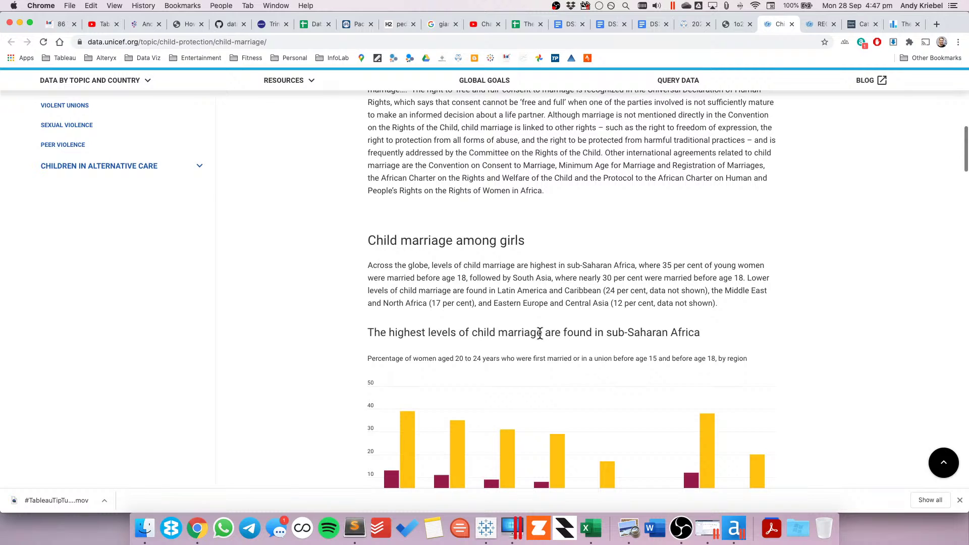
scroll(534, 333, "down", 4)
scroll(533, 329, "down", 9)
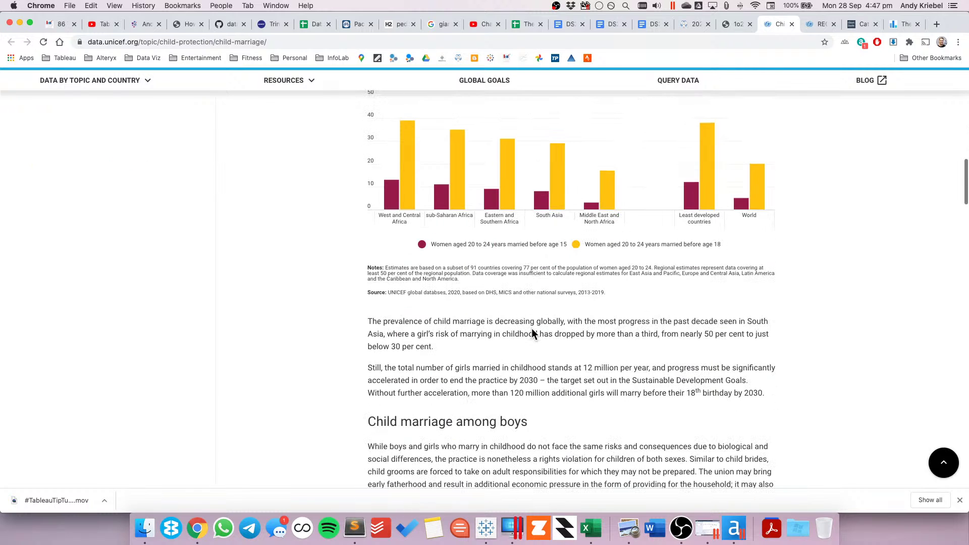
scroll(531, 329, "down", 5)
scroll(531, 328, "down", 4)
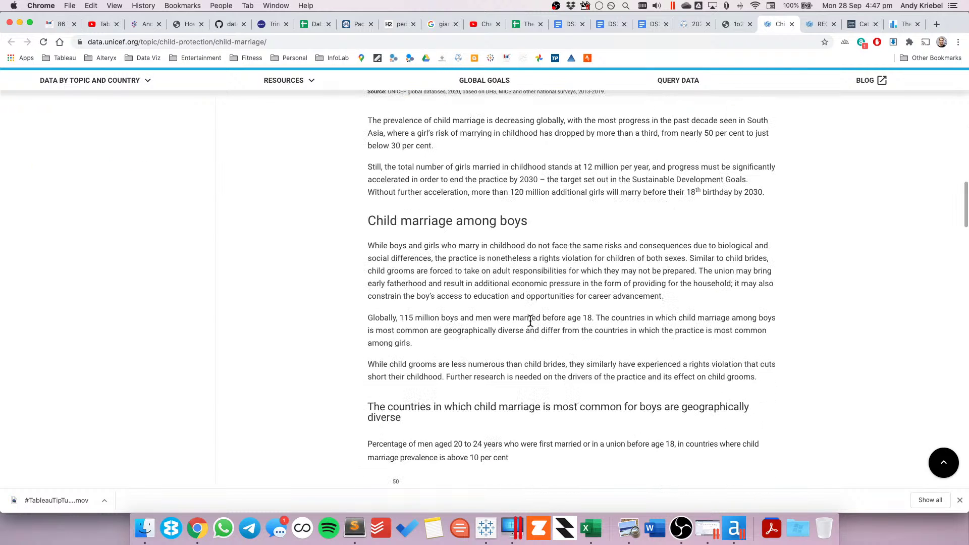
scroll(531, 320, "down", 7)
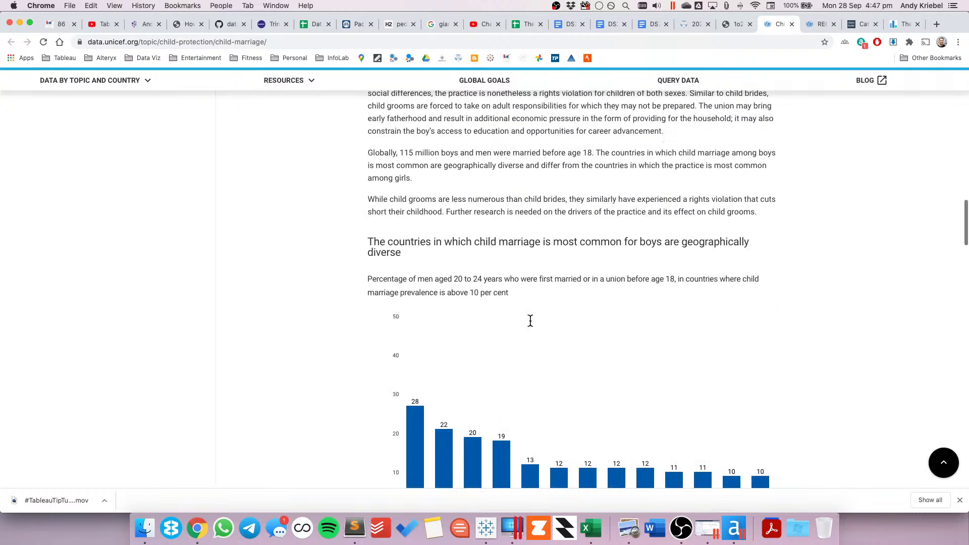
scroll(530, 320, "down", 17)
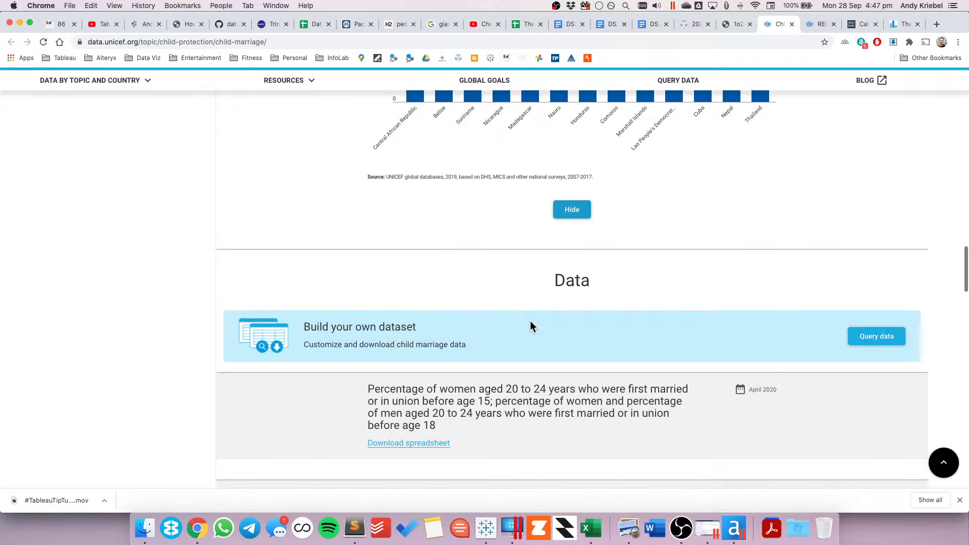
scroll(530, 323, "up", 20)
scroll(530, 323, "up", 20)
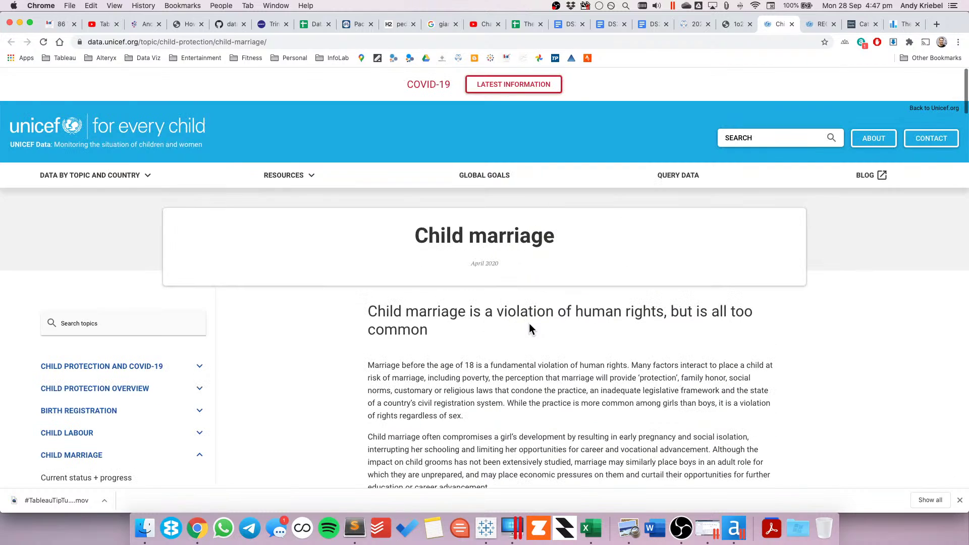
scroll(529, 326, "down", 4)
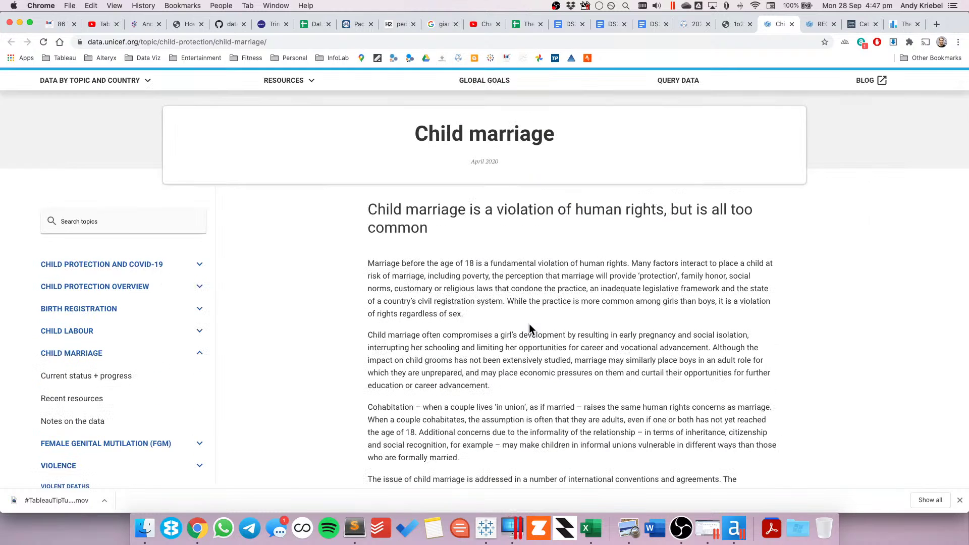
scroll(529, 325, "down", 4)
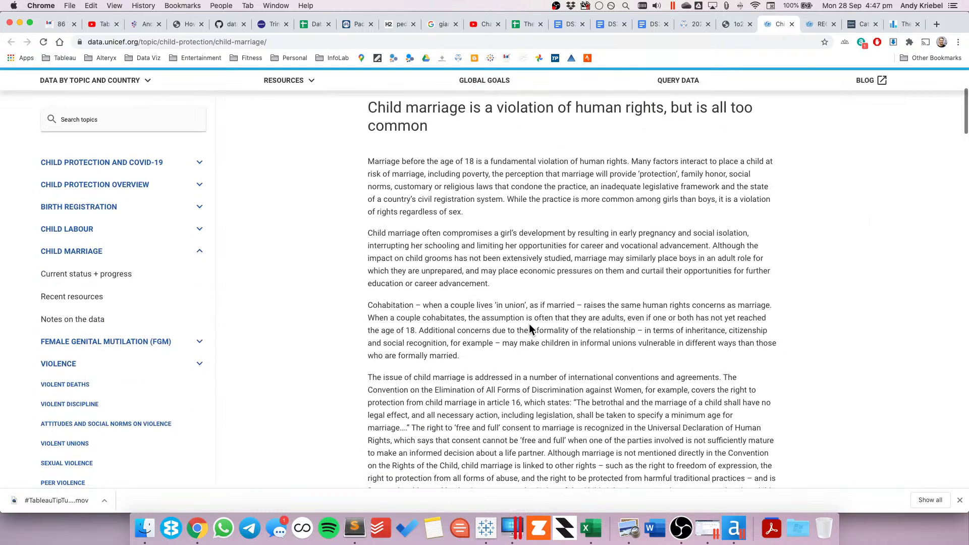
scroll(530, 326, "down", 1)
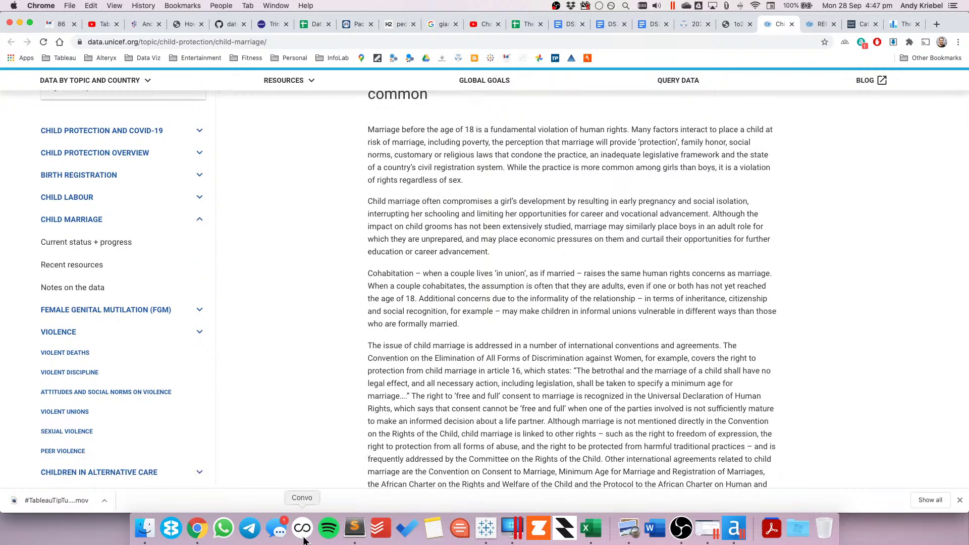
- Review the category comparison chart types on the Chart.Guide page
key("super+9")
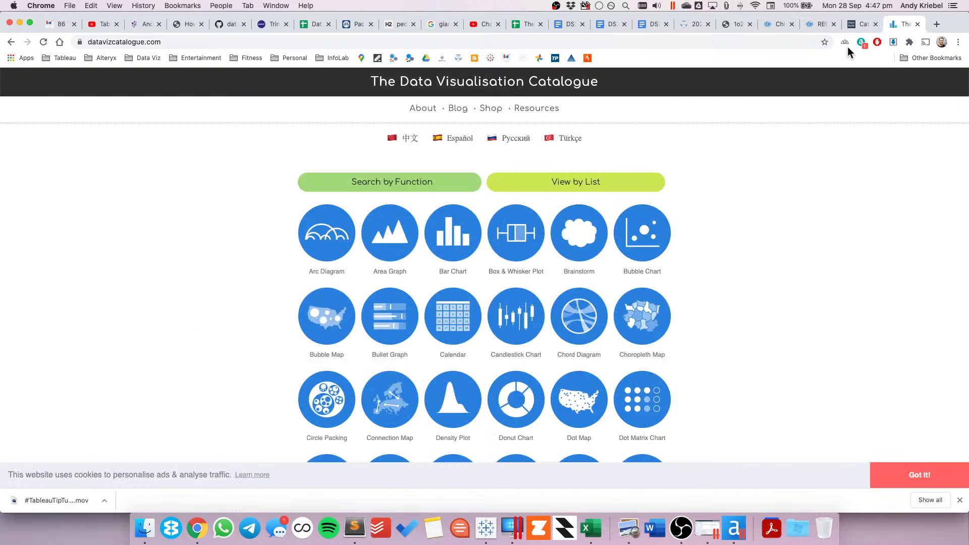
key("ctrl+shift+Tab")
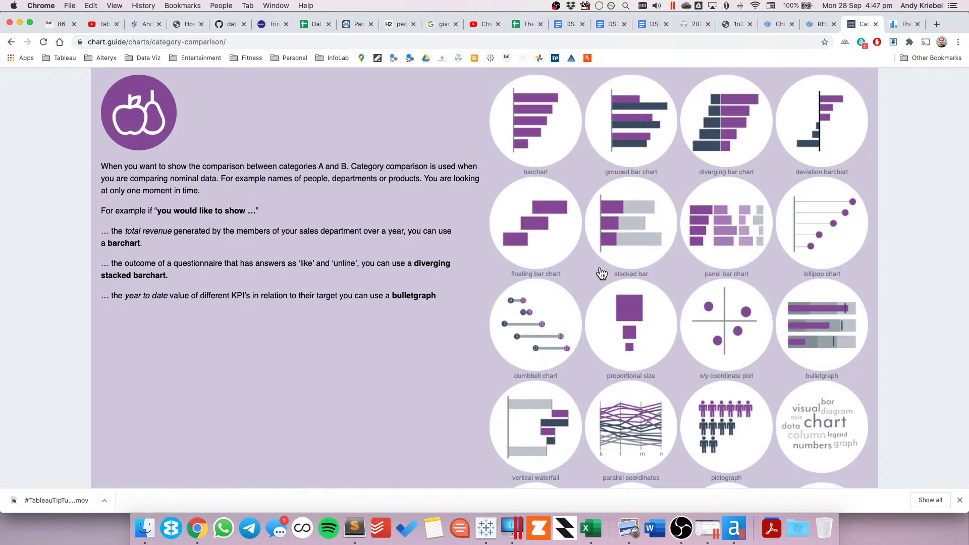
scroll(602, 273, "down", 4)
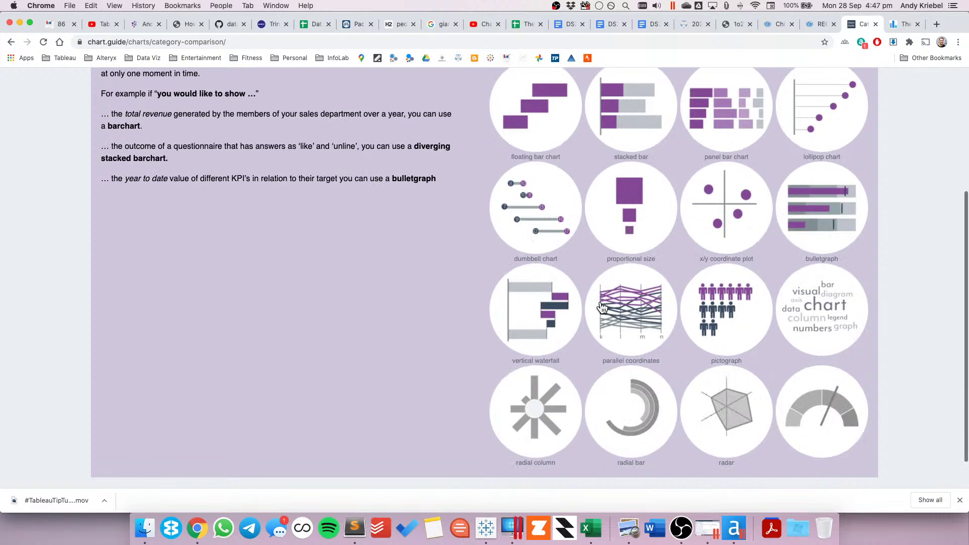
scroll(602, 307, "down", 1)
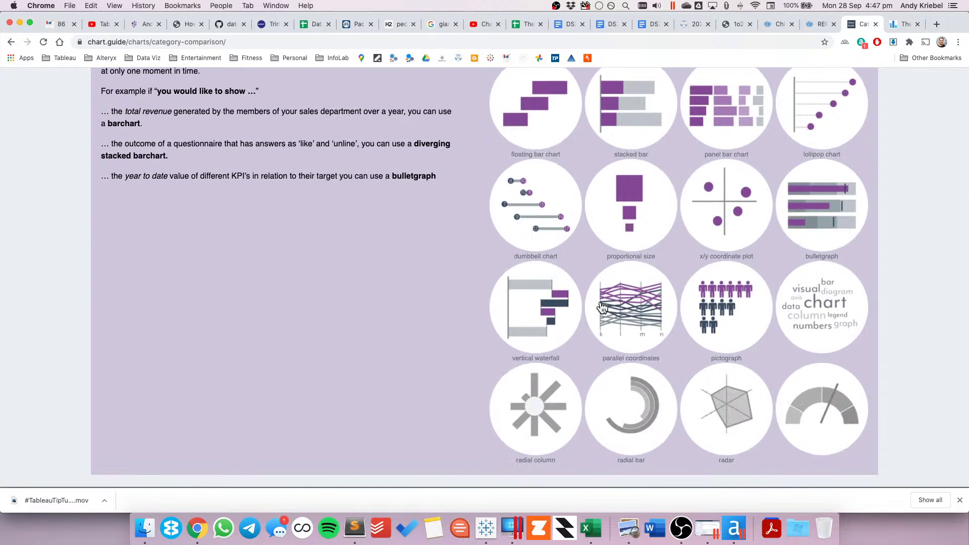
scroll(602, 307, "up", 7)
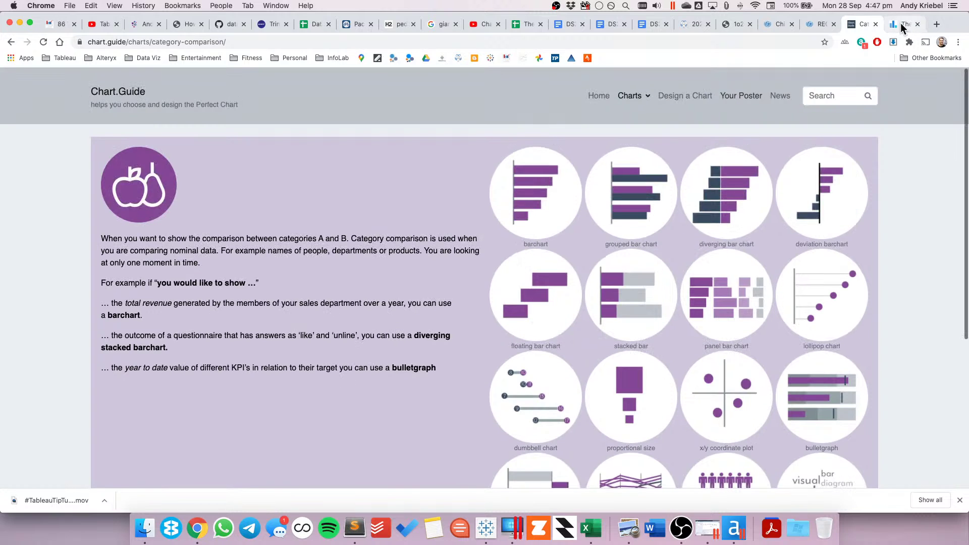
- Browse the Data Visualisation Catalogue by function to its Relationships charts, and check them against the scatter plot in Tableau
left_click(903, 25)
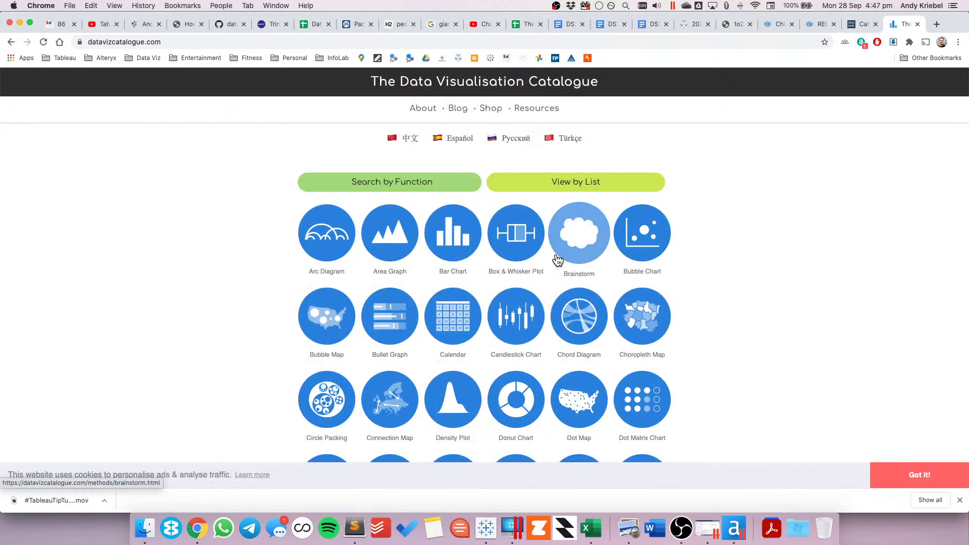
left_click(454, 184)
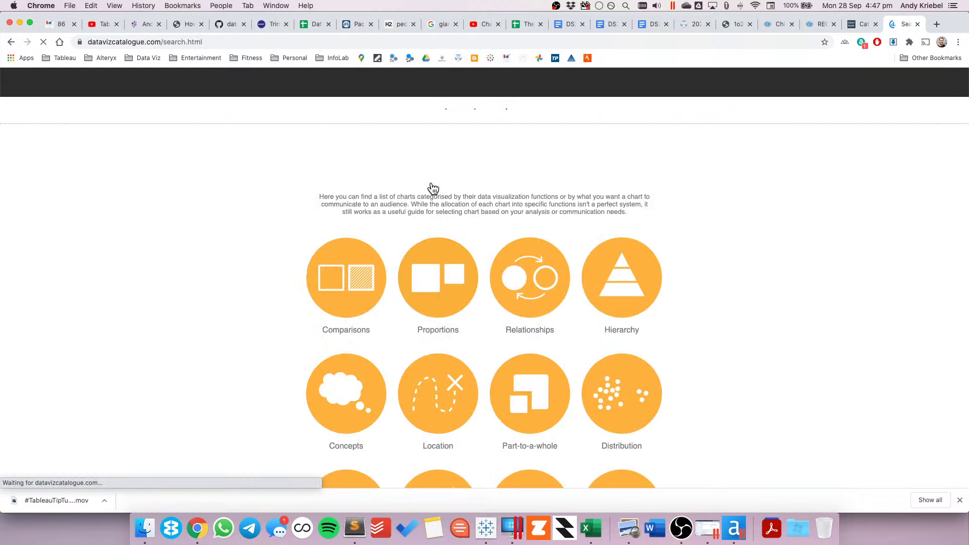
scroll(485, 202, "down", 2)
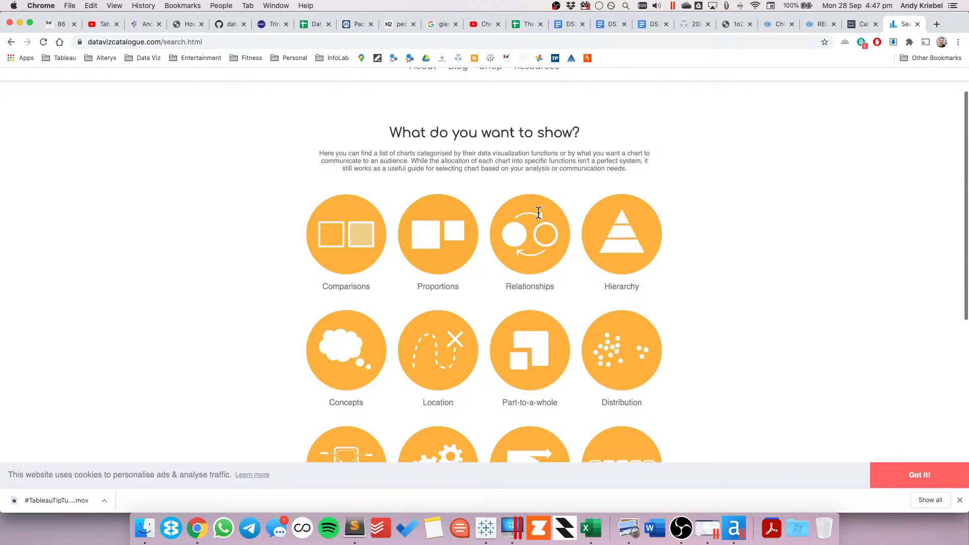
left_click(529, 220)
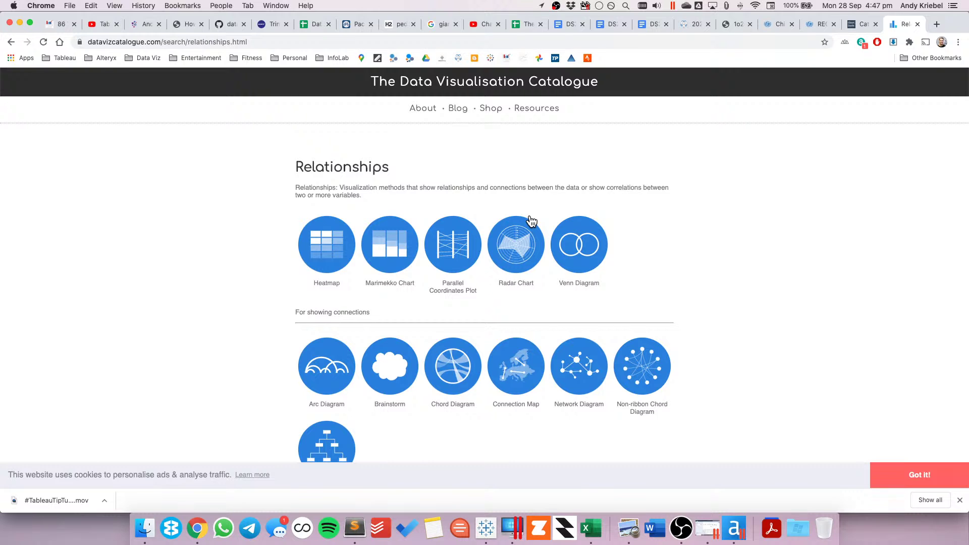
key("super+Tab")
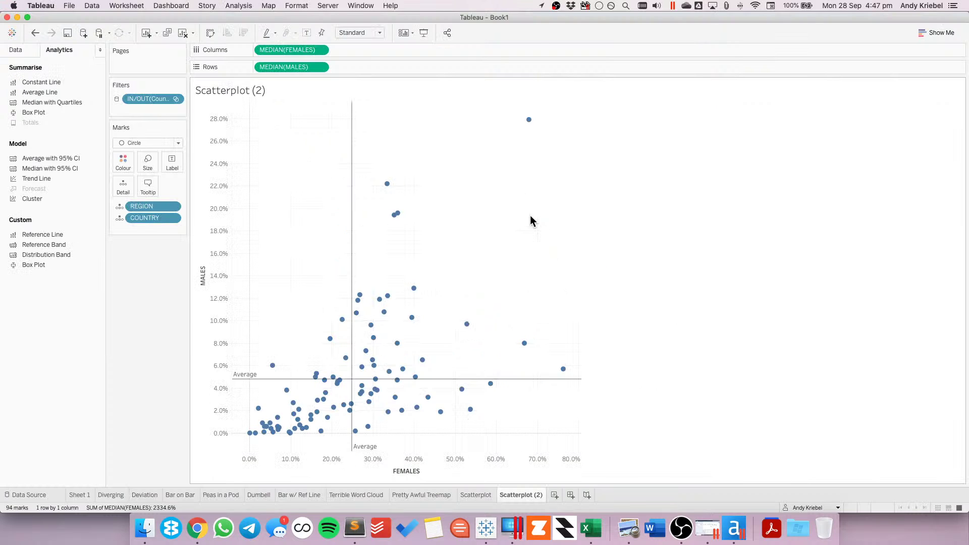
key("super+Tab")
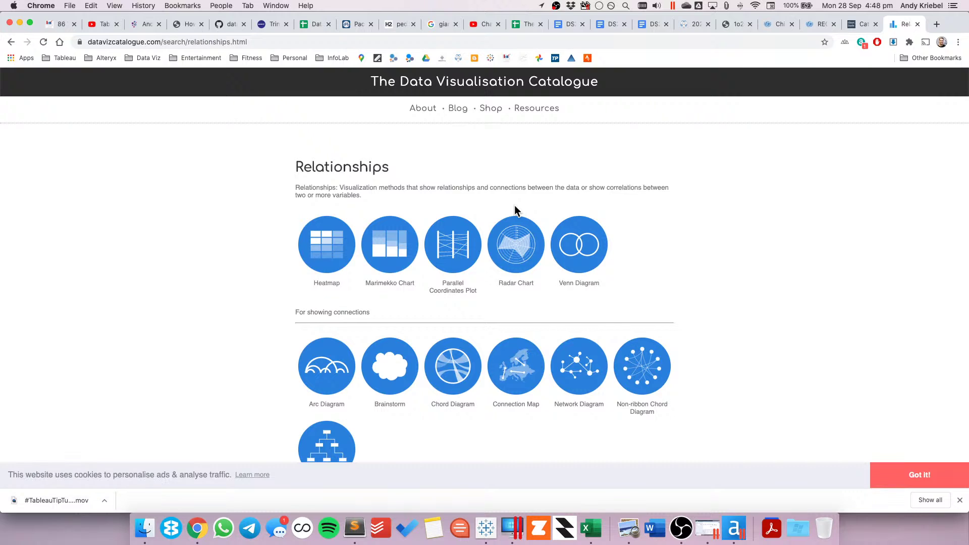
- Review the Relationships chart types in the Data Visualisation Catalogue and open its Comparisons category
scroll(510, 248, "down", 3)
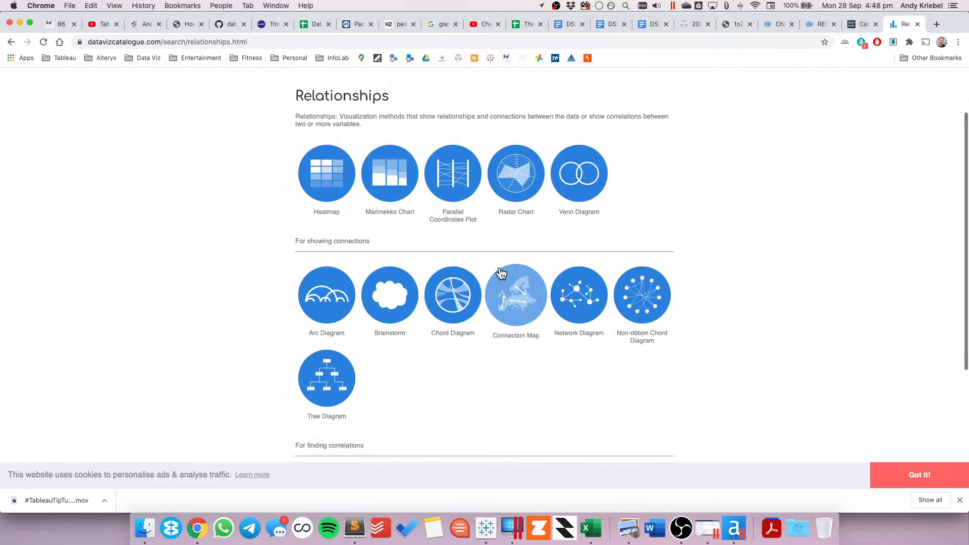
scroll(500, 273, "down", 5)
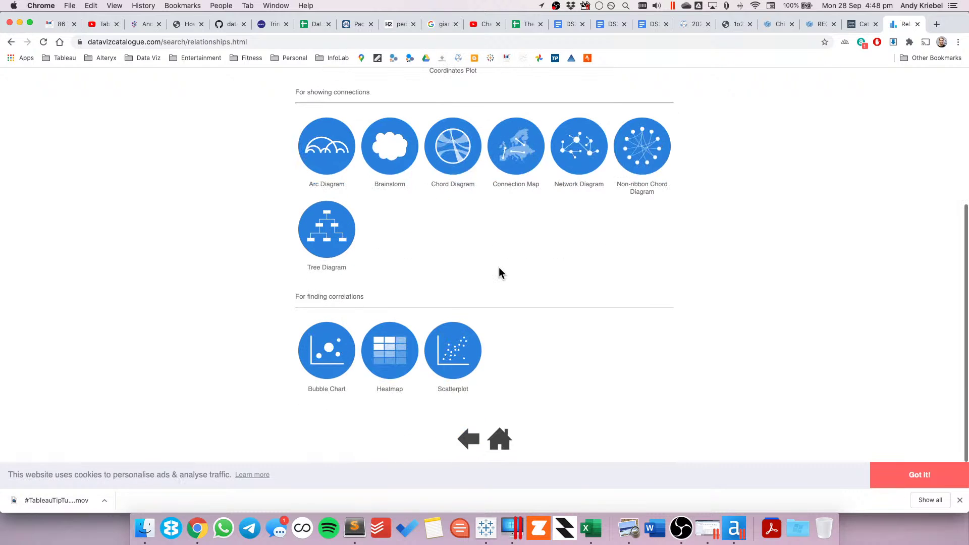
scroll(499, 274, "down", 1)
scroll(353, 162, "up", 6)
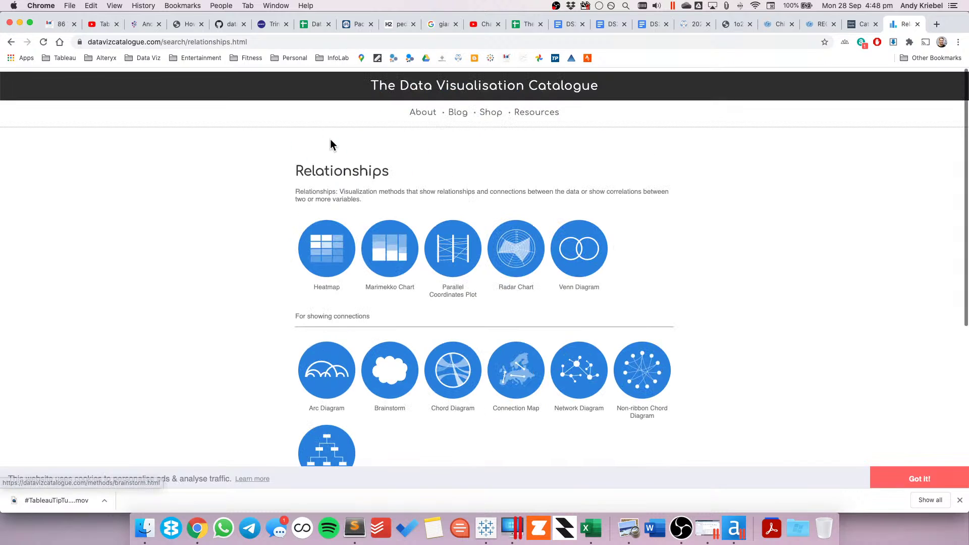
key("super+bracketleft")
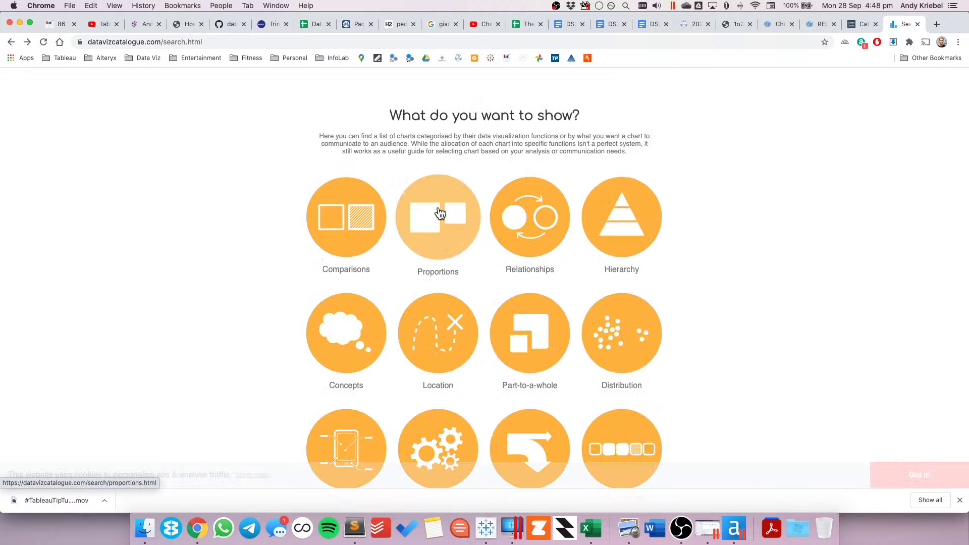
left_click(352, 225)
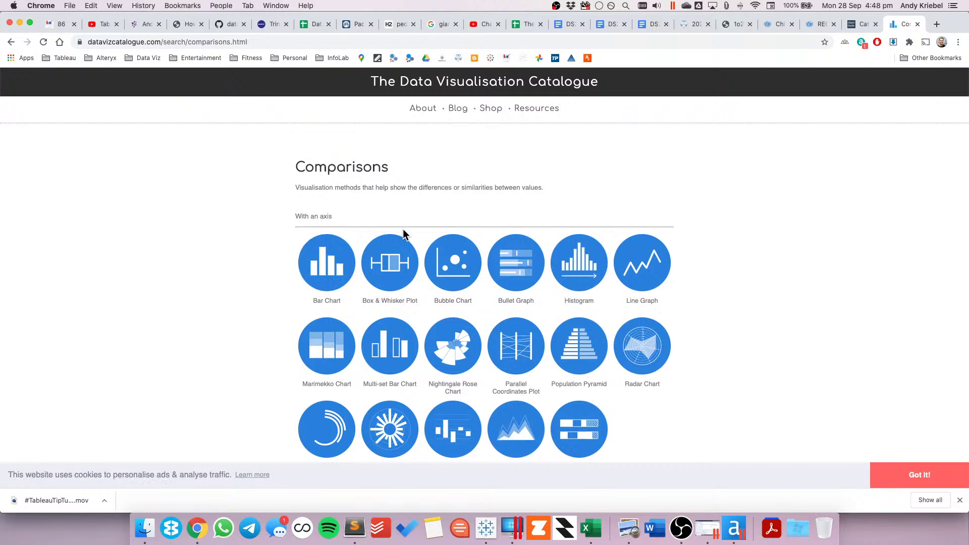
- Switch to Tableau and clear everything from the Scatterplot (2) worksheet
key("super+Tab")
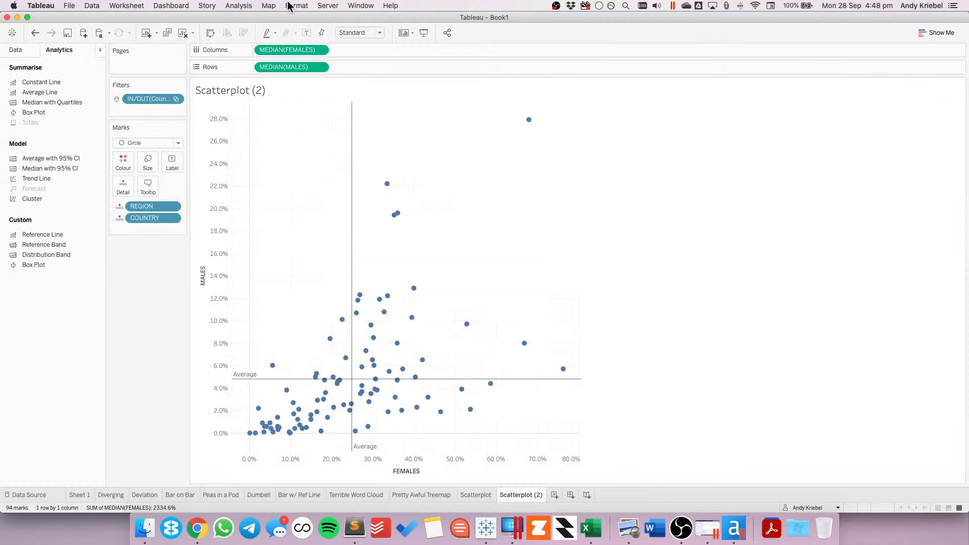
key("alt+shift+BackSpace")
left_click(49, 184)
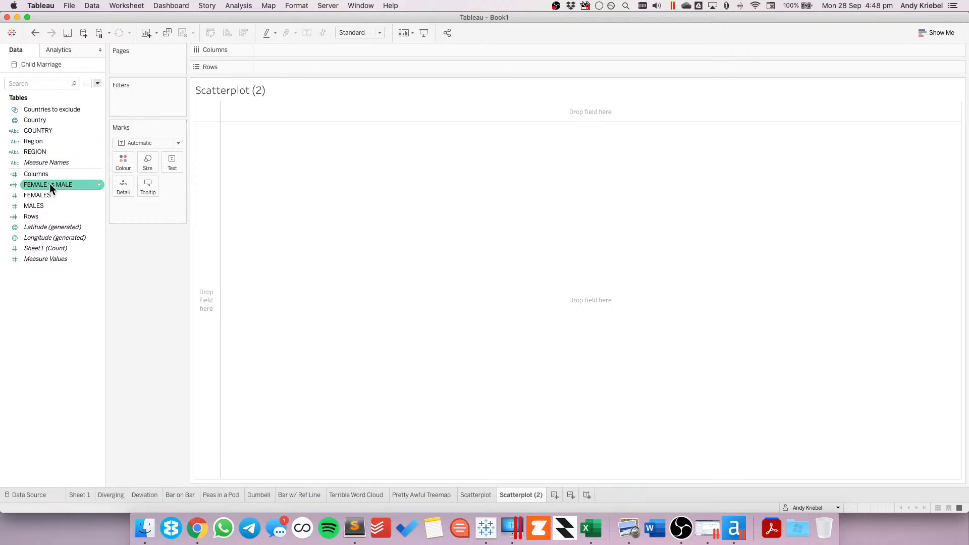
- Create bins from the FEMALES measure with a bin size of 0.05
right_click(48, 195)
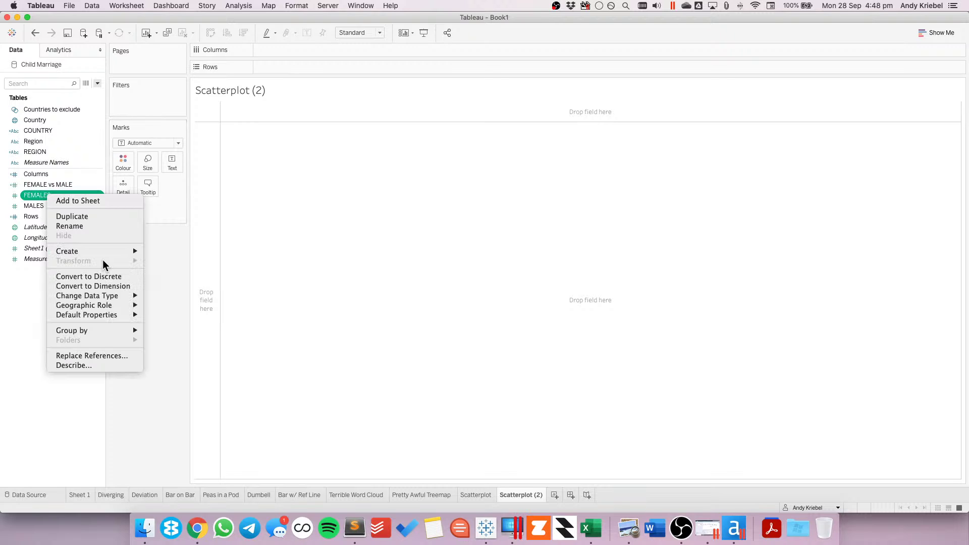
mouse_move(117, 314)
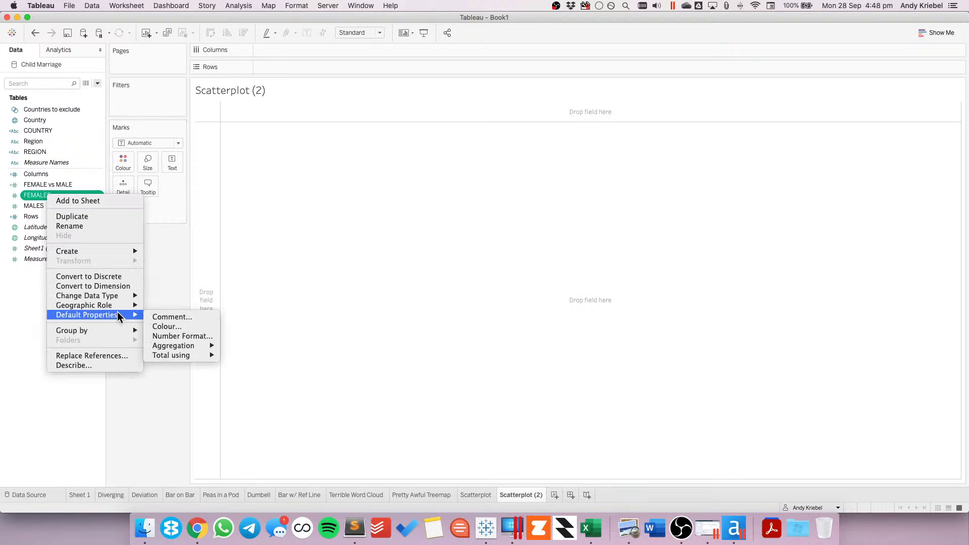
mouse_move(101, 251)
left_click(180, 273)
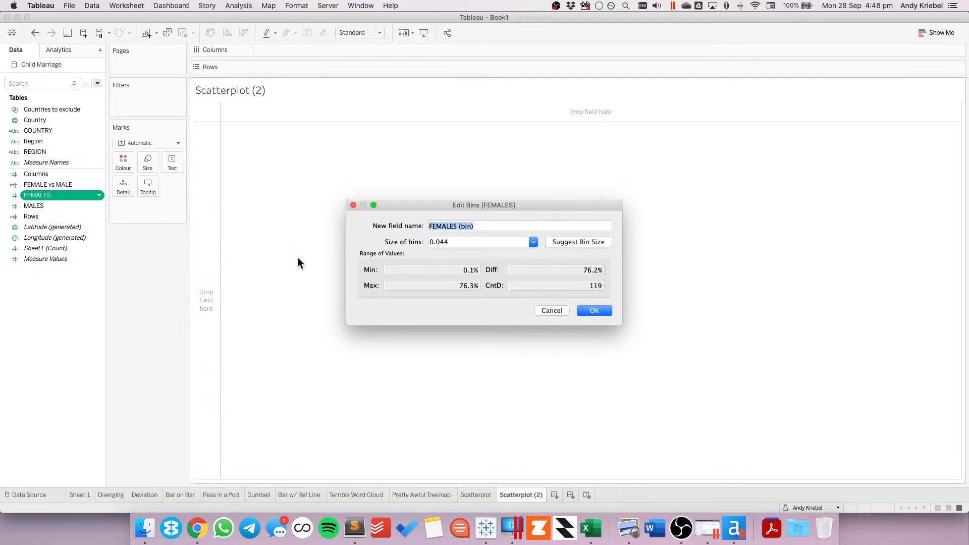
left_click(468, 242)
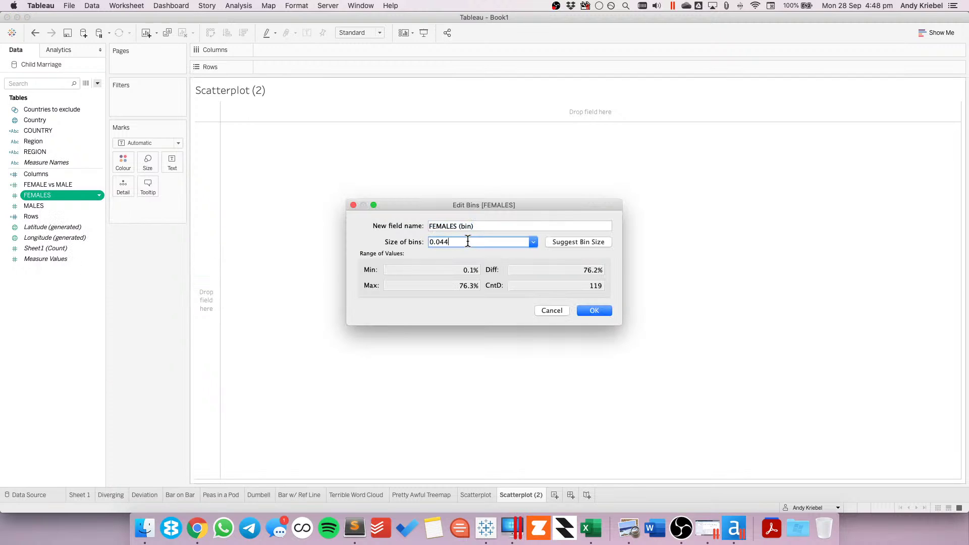
key("BackSpace")
key("BackSpace")
key("Escape")
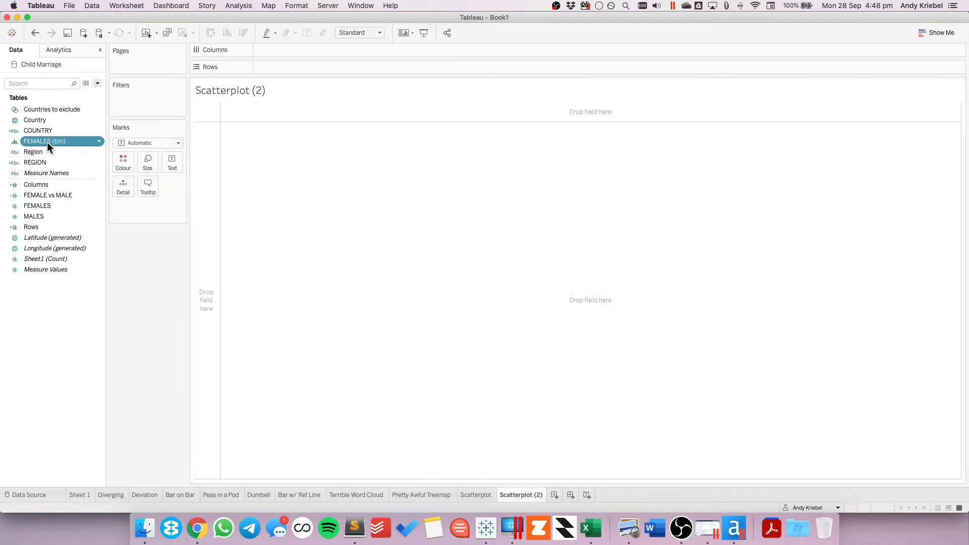
- Build a histogram with FEMALES (bin) on Columns and the distinct count of COUNTRY on Rows
double_click(47, 141)
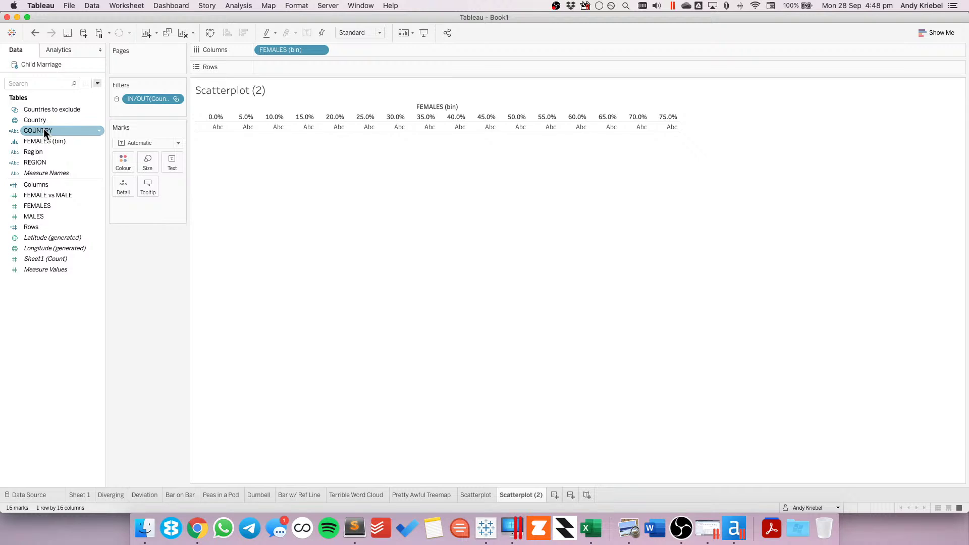
left_click_drag(43, 128, 263, 67)
left_click(452, 276)
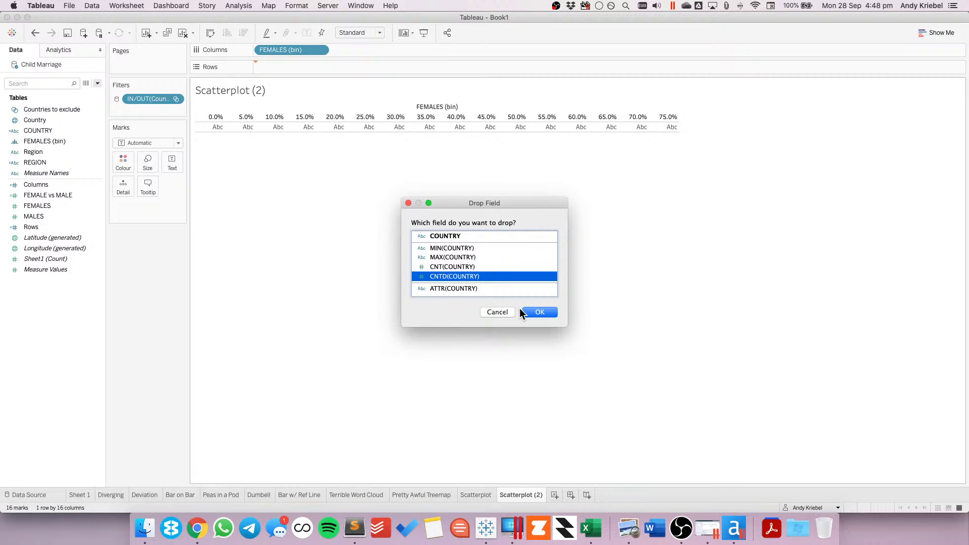
left_click(522, 311)
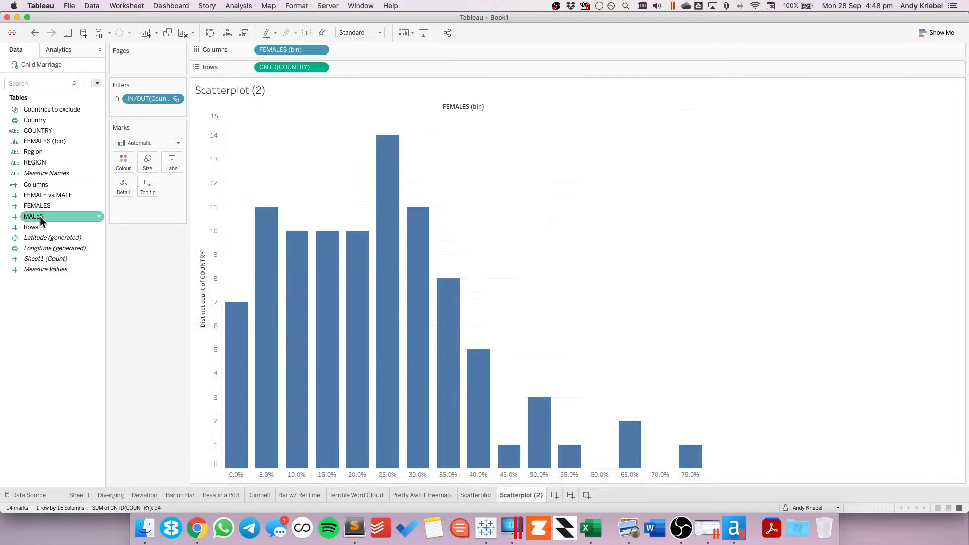
- Create bins from the MALES measure with a bin size of 0.05
right_click(41, 216)
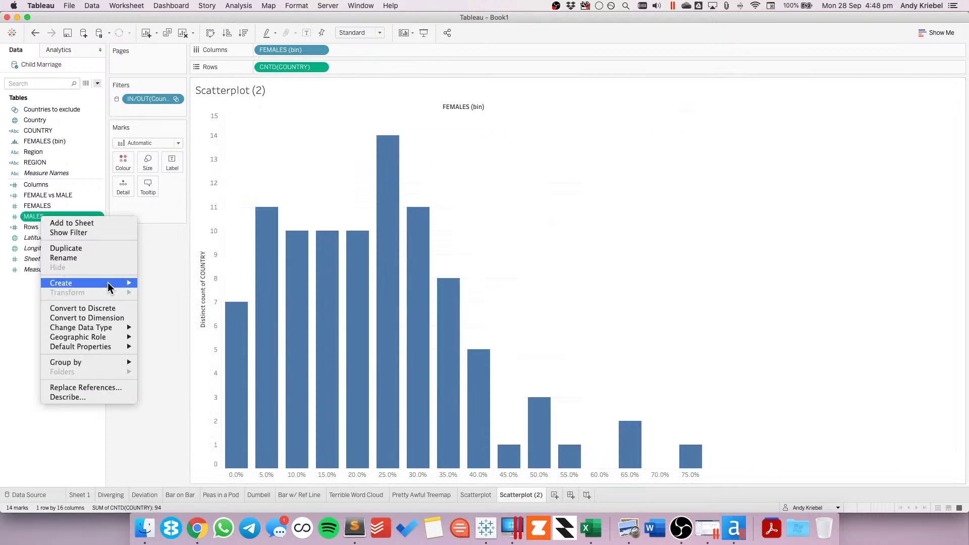
mouse_move(107, 283)
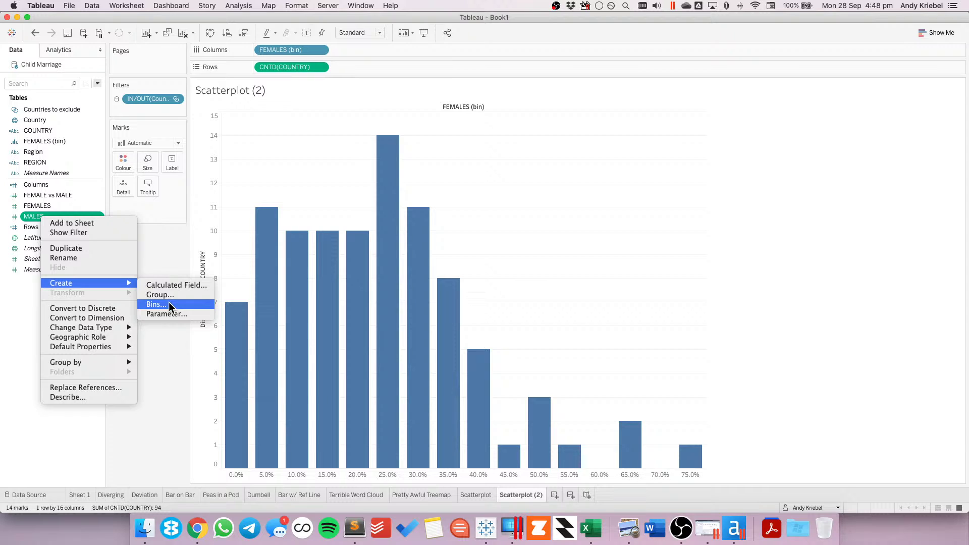
left_click(157, 304)
type("0.05")
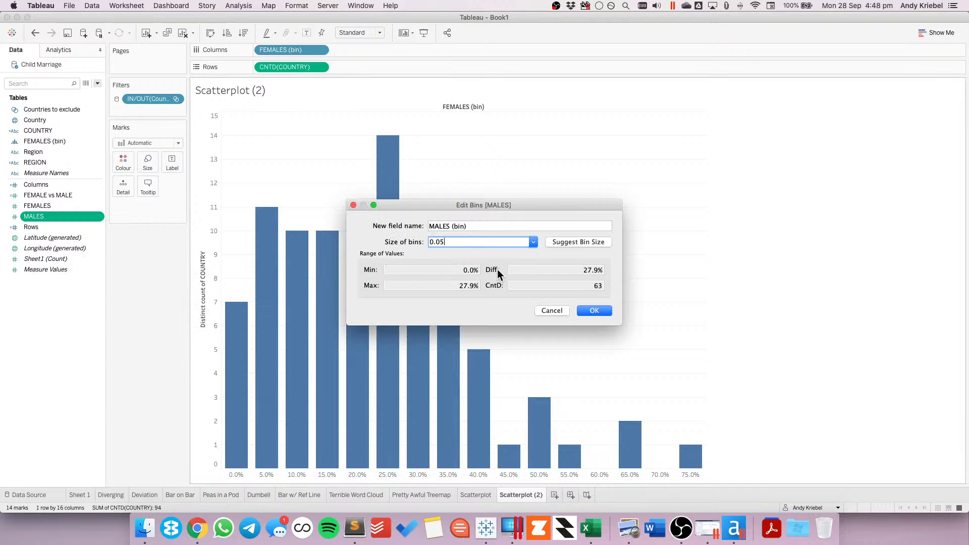
key("Return")
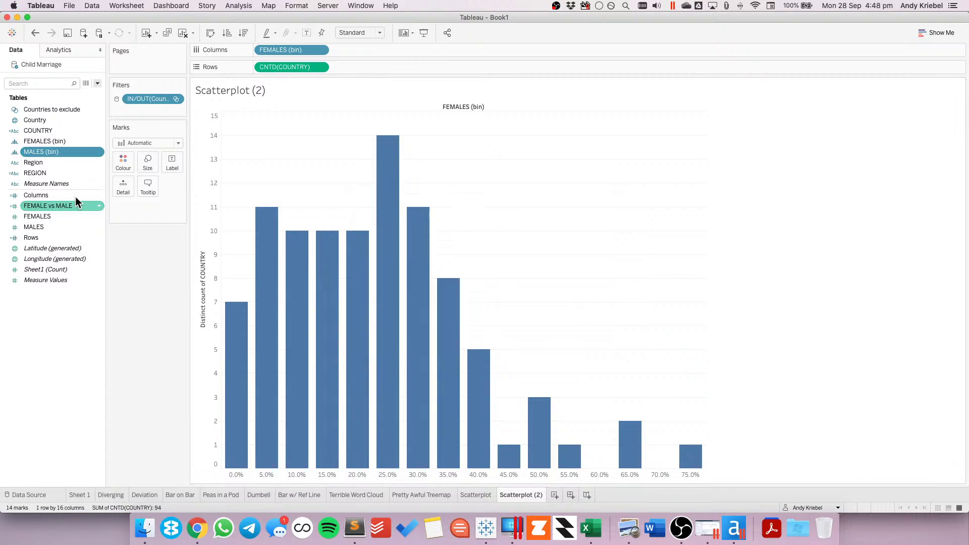
- Try a heatmap with FEMALES (bin) on Columns, MALES (bin) on Rows and the distinct country count on Colour
left_click_drag(46, 151, 383, 53)
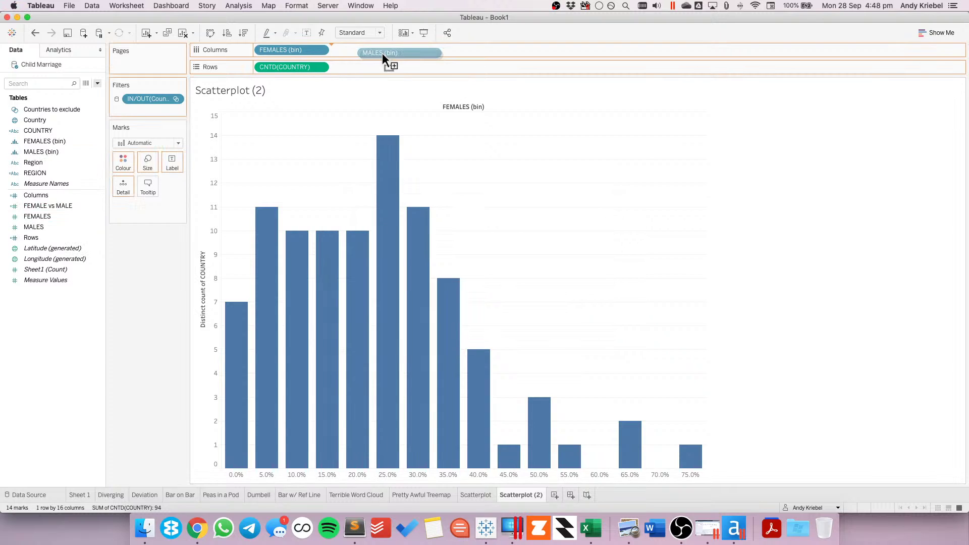
left_click_drag(383, 53, 369, 50)
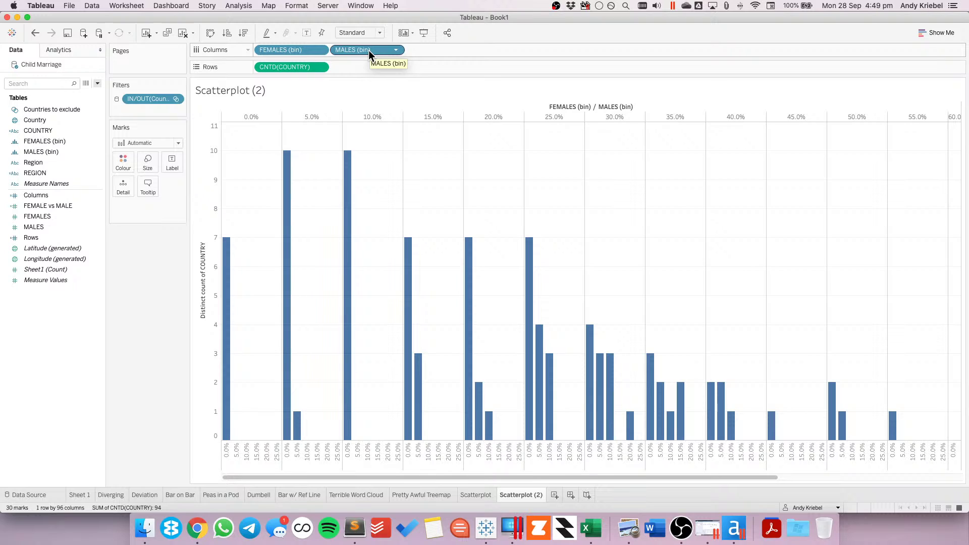
left_click_drag(368, 50, 259, 66)
left_click_drag(366, 67, 126, 159)
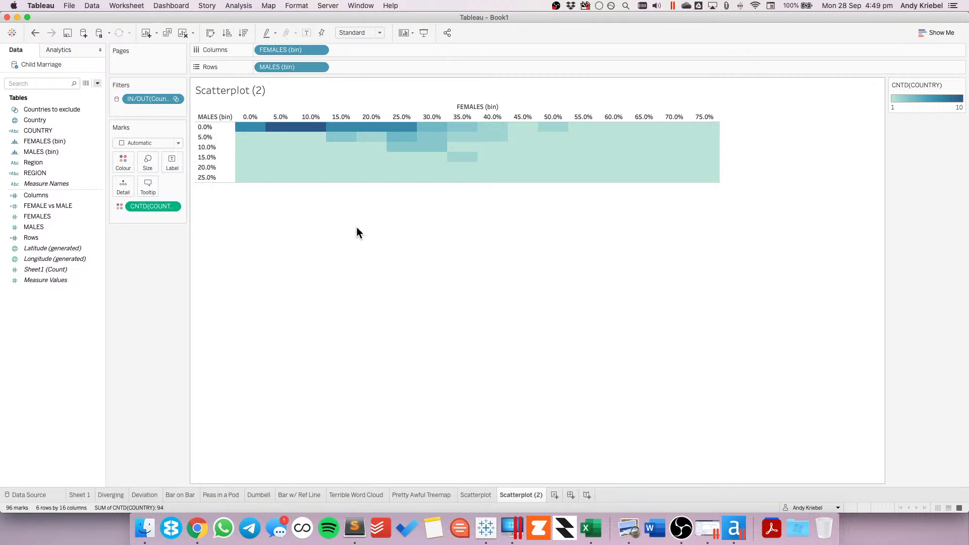
left_click(322, 67)
left_click(302, 169)
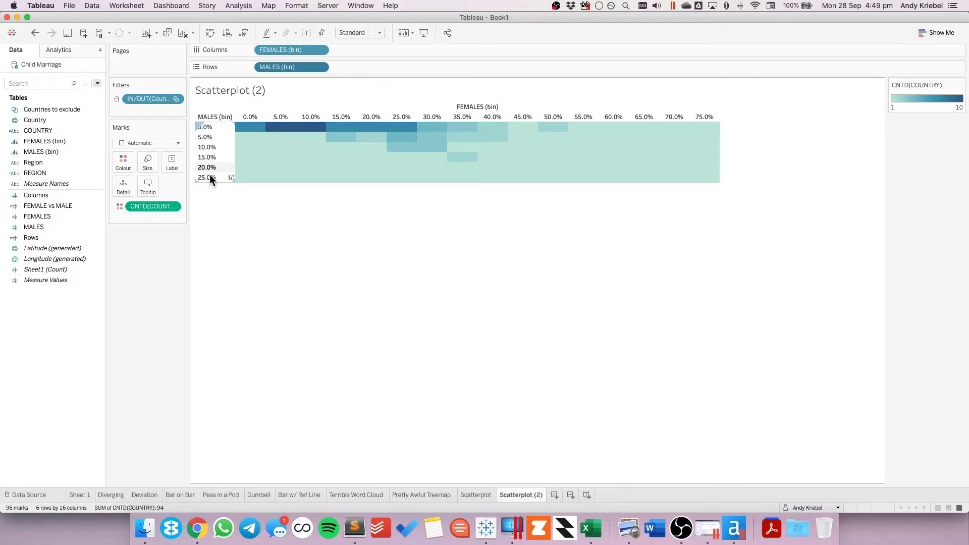
- Give the heatmap cells a white border
left_click(146, 143)
left_click(122, 162)
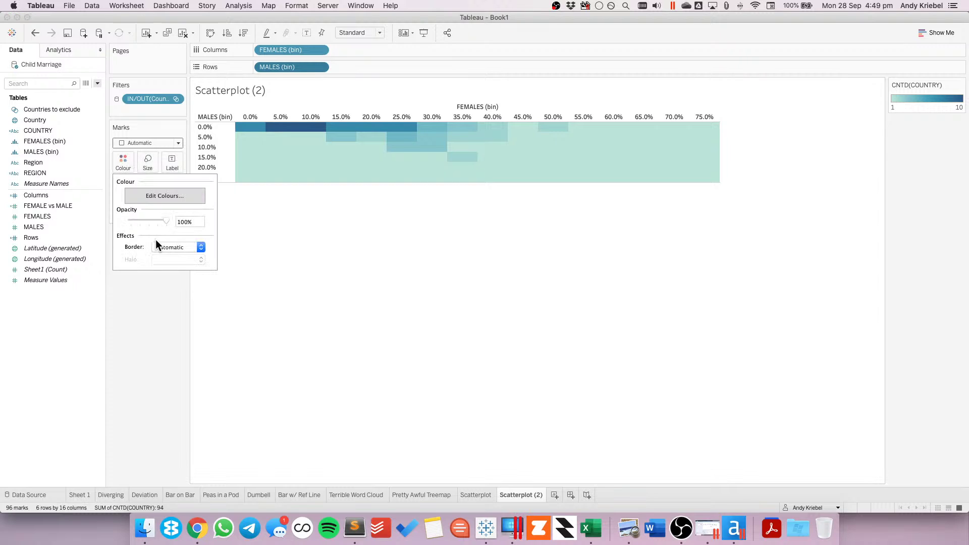
left_click(156, 244)
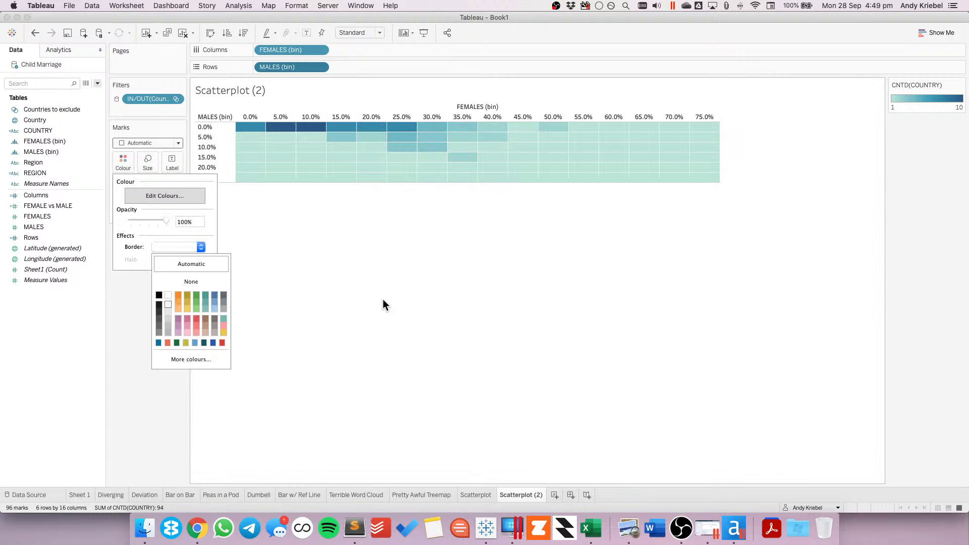
left_click(383, 299)
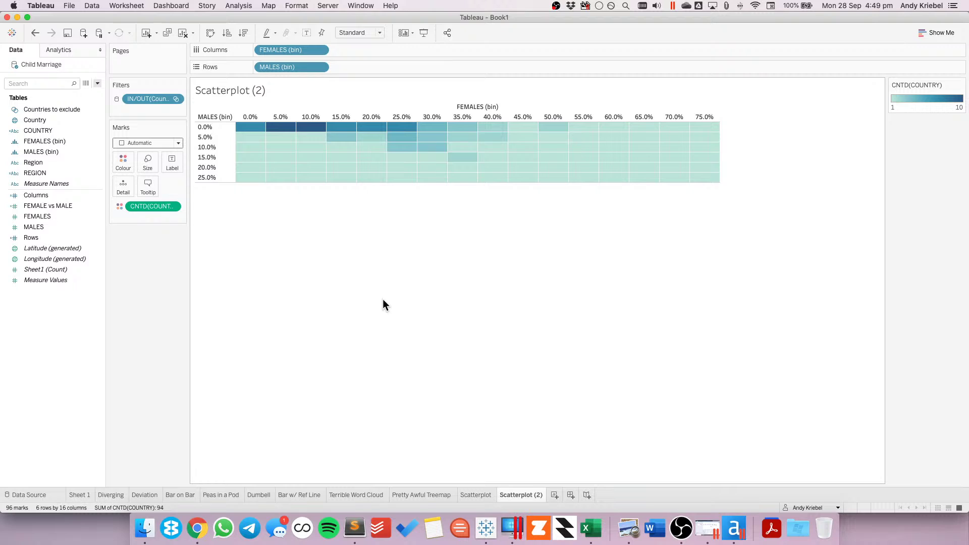
- Turn the heatmap back into a histogram, with the distinct country count on Rows and only MALES (bin) on Columns
left_click_drag(143, 206, 350, 68)
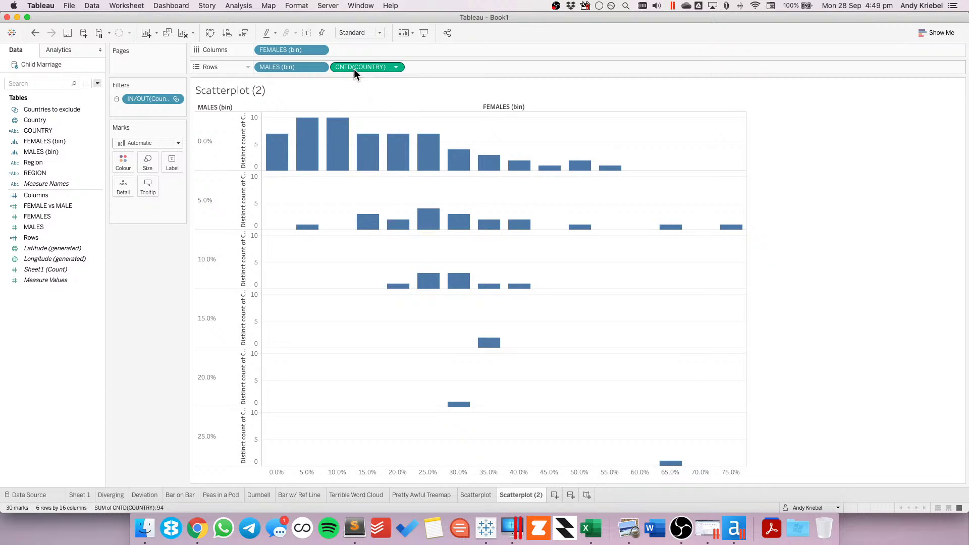
left_click_drag(298, 68, 152, 249)
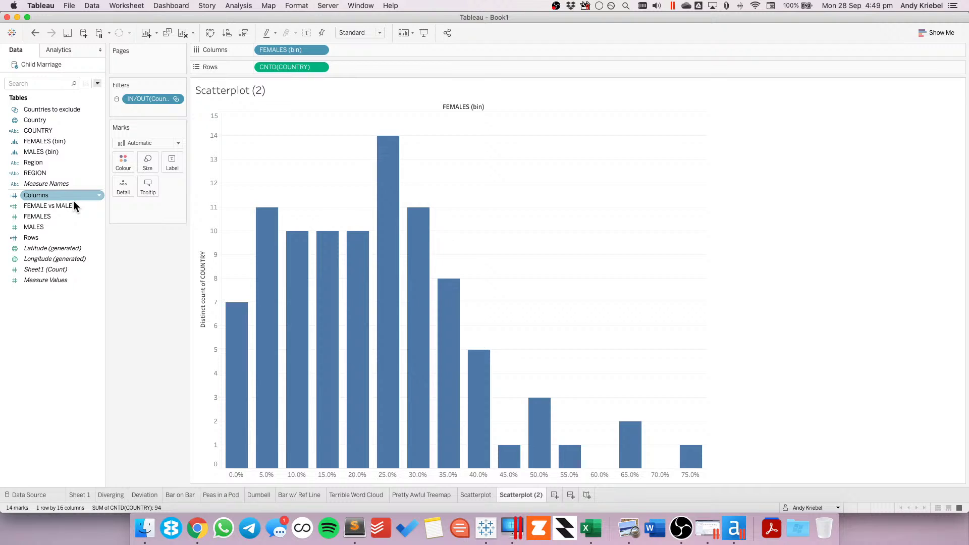
left_click_drag(74, 201, 286, 48)
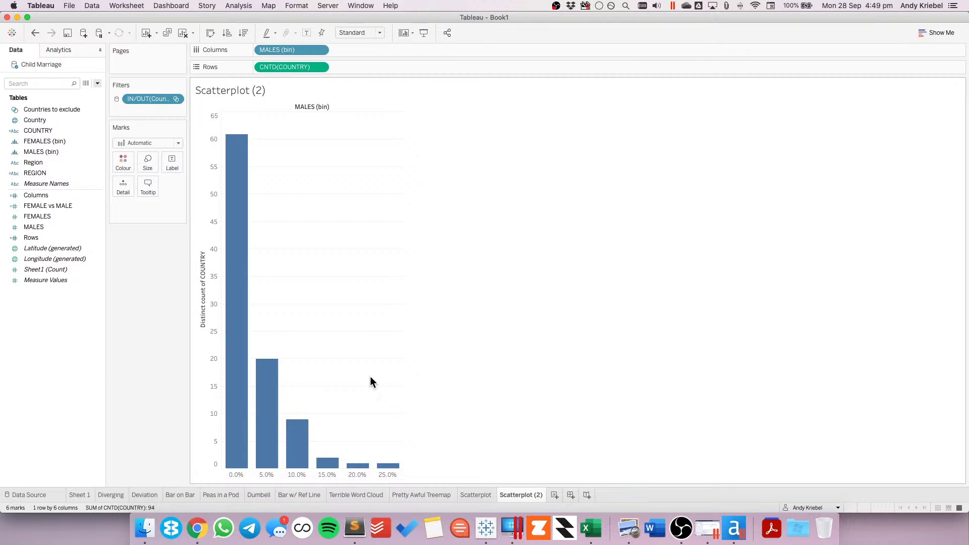
- Check the catalogue's Comparisons charts in Chrome, and add a new blank worksheet in Tableau
key("super+Tab")
scroll(478, 251, "down", 3)
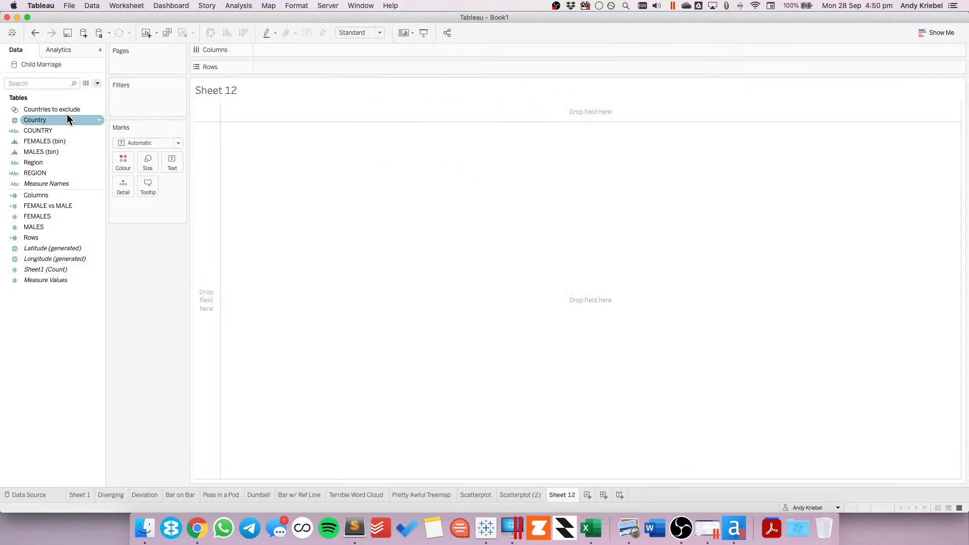
left_click_drag(562, 495, 559, 498)
- Rename the Scatterplot (2) worksheet as Histogram
left_click(522, 493)
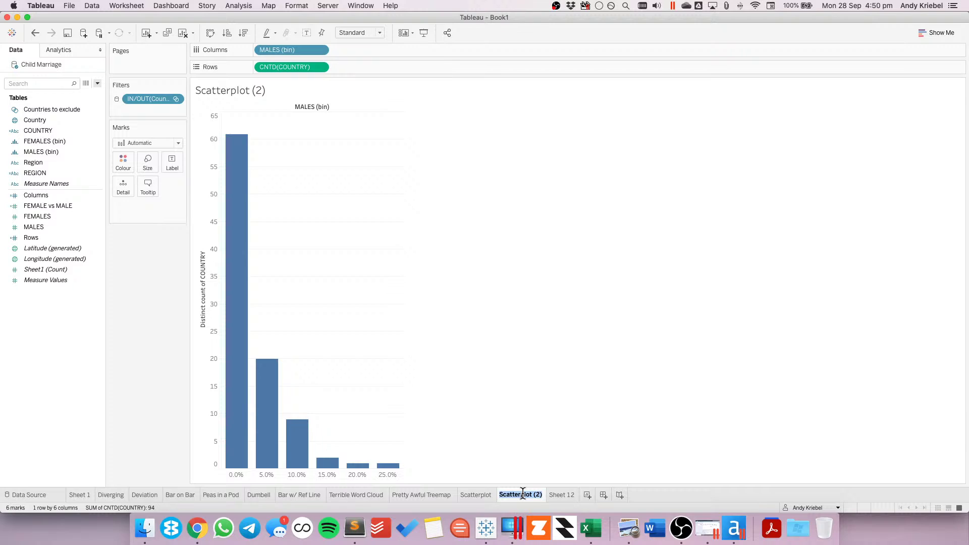
type("Histogram")
key("Return")
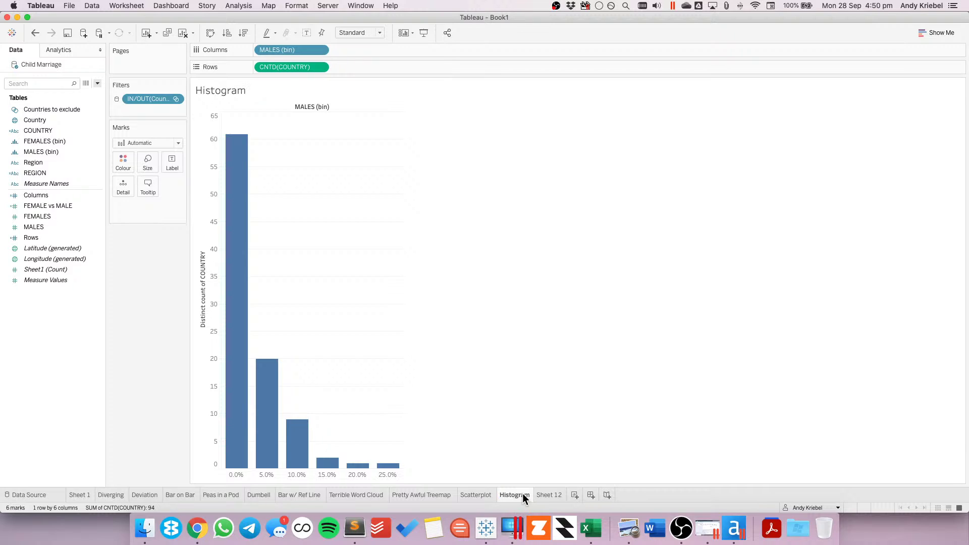
- On Sheet 12, put REGION on Rows, the median of FEMALES on Columns and Country on Detail
left_click(547, 494)
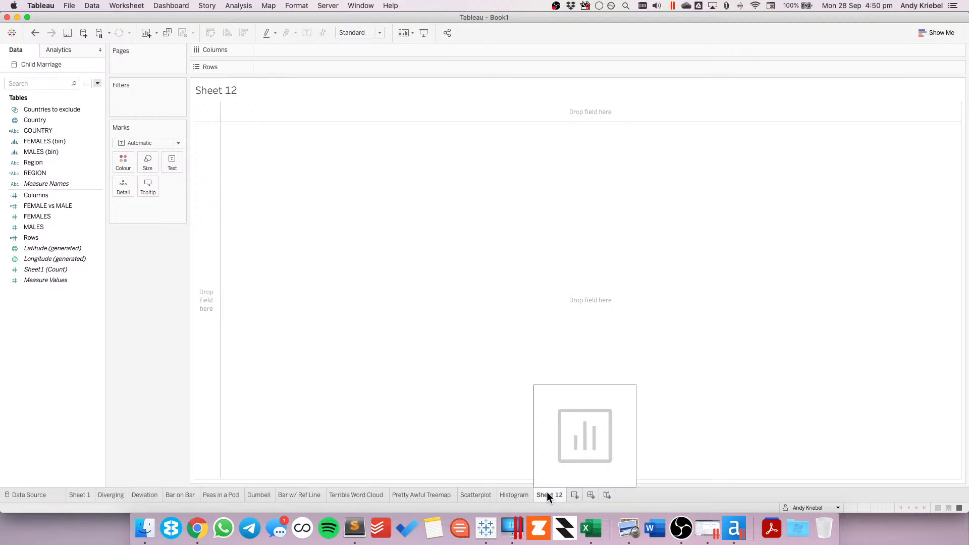
left_click(50, 195)
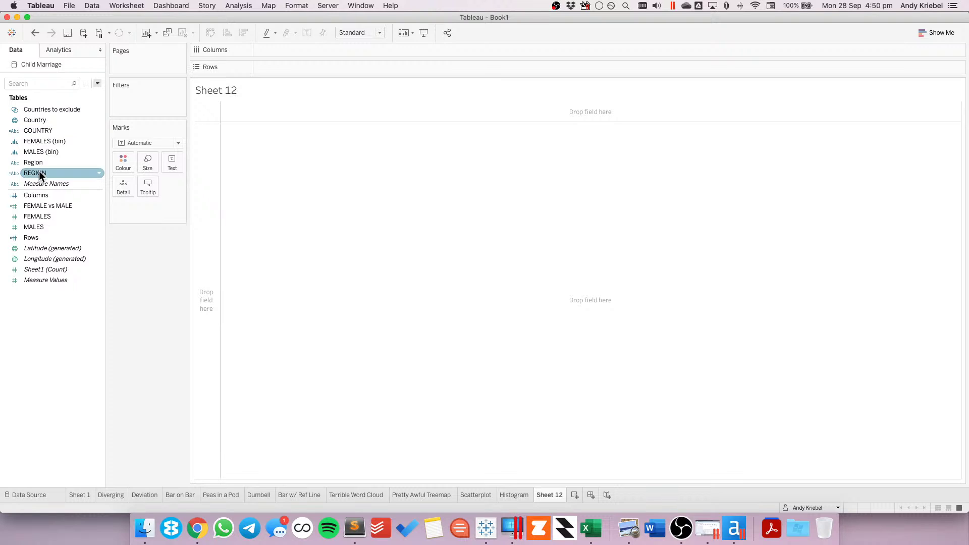
left_click_drag(35, 119, 119, 187)
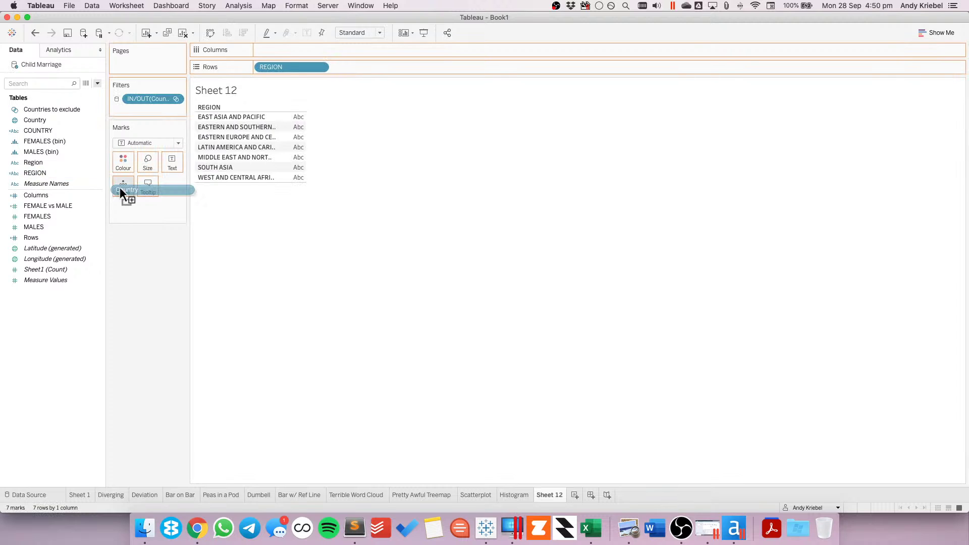
left_click_drag(40, 216, 288, 50)
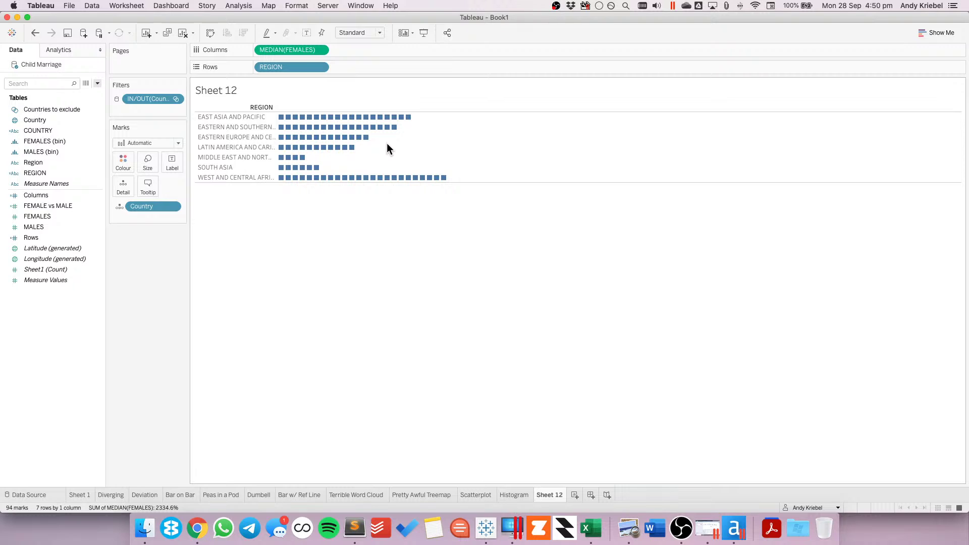
- Change the marks to circles, make the region rows taller and add the median of MALES to Columns
left_click(151, 143)
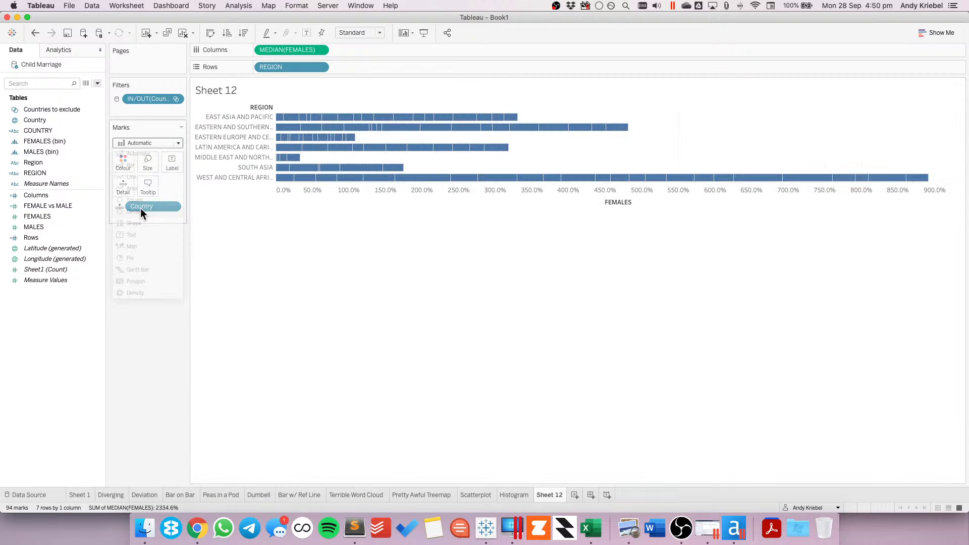
left_click(142, 211)
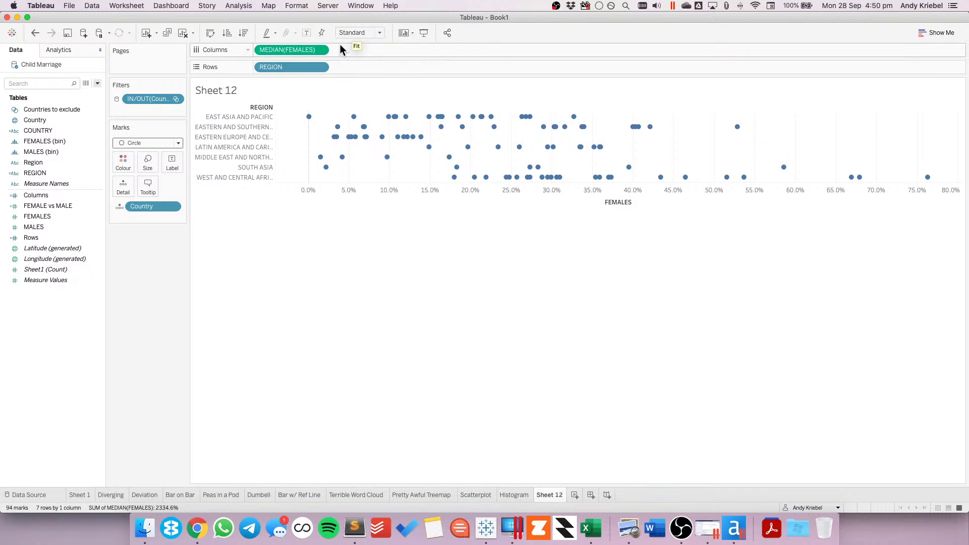
left_click_drag(225, 121, 225, 145)
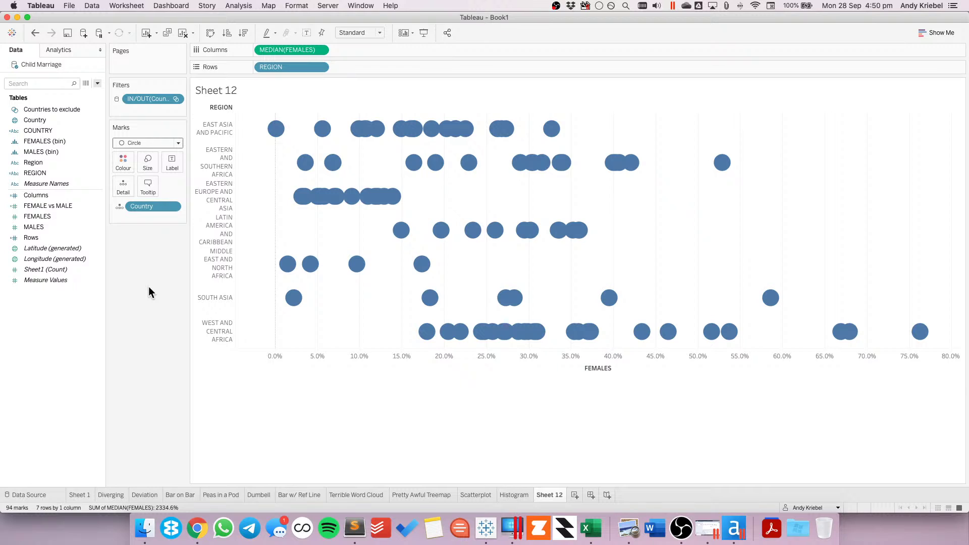
left_click(83, 173)
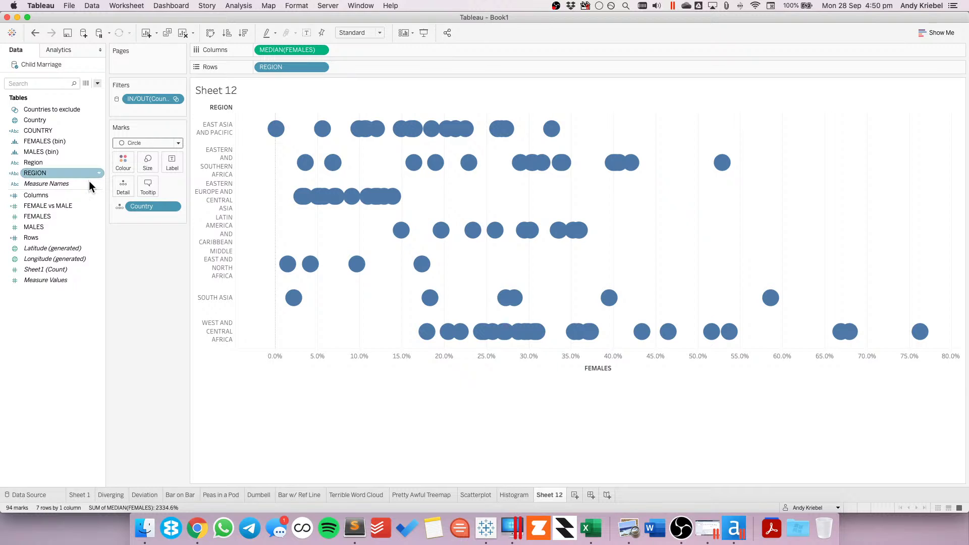
left_click_drag(34, 228, 438, 87)
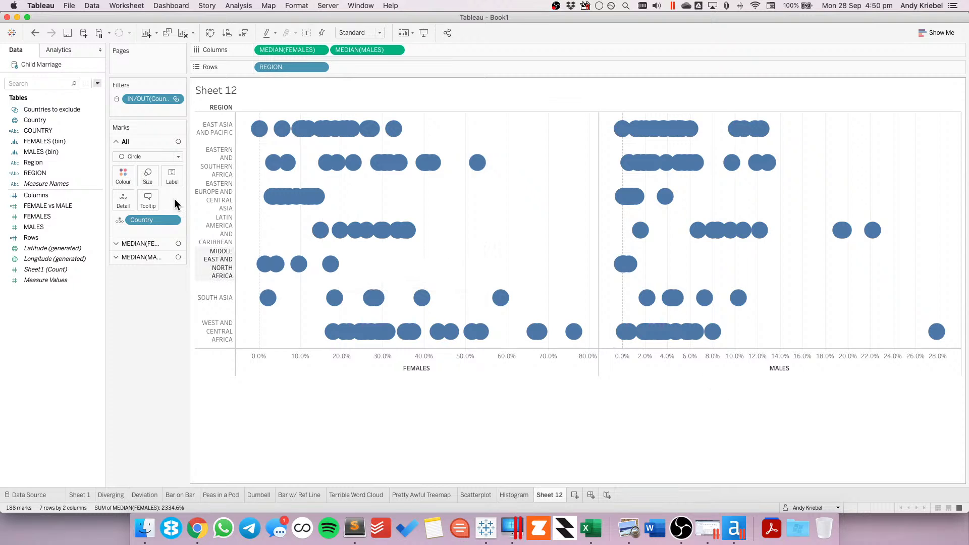
- Try adding box plots to the female and male circles with the default Modern style and Light Grey fill, and undo them
left_click(60, 50)
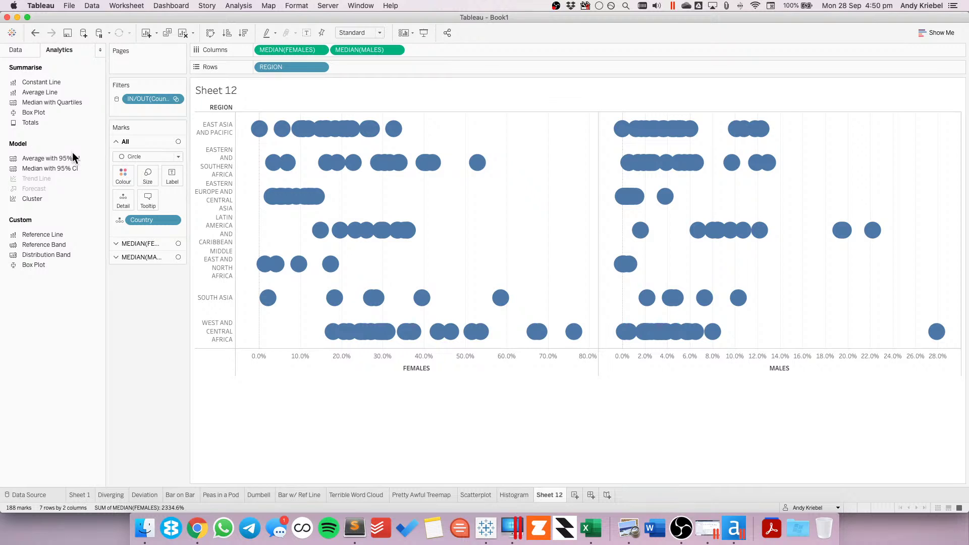
left_click_drag(34, 265, 282, 119)
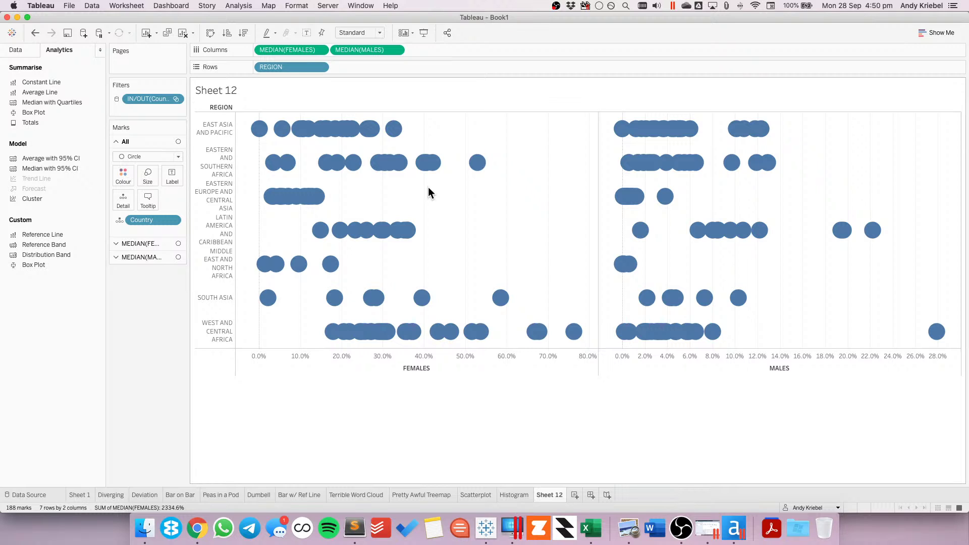
left_click(406, 290)
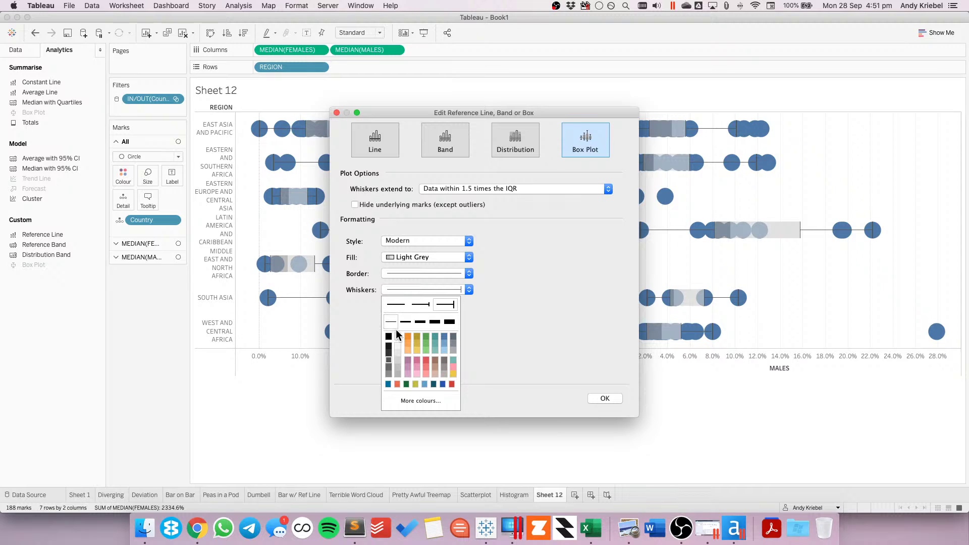
left_click(358, 307)
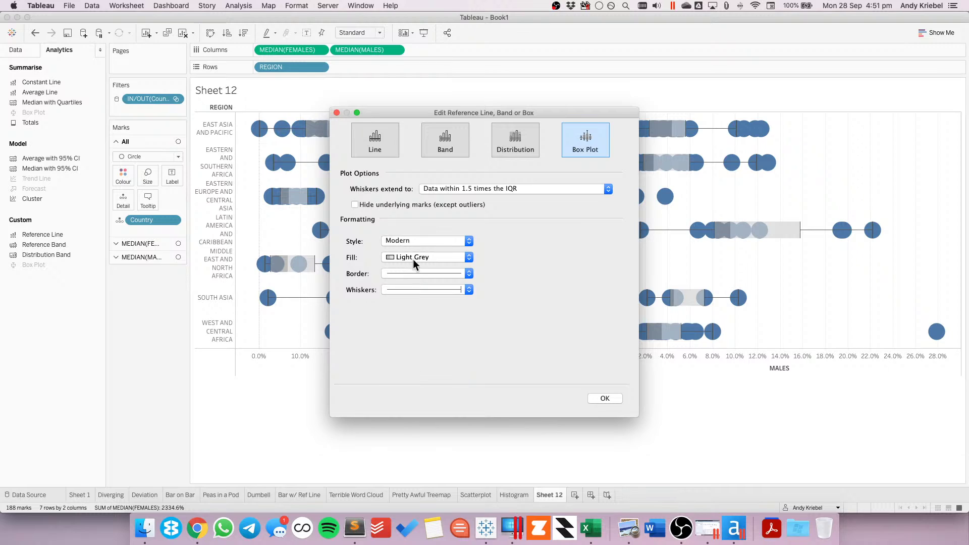
left_click(605, 399)
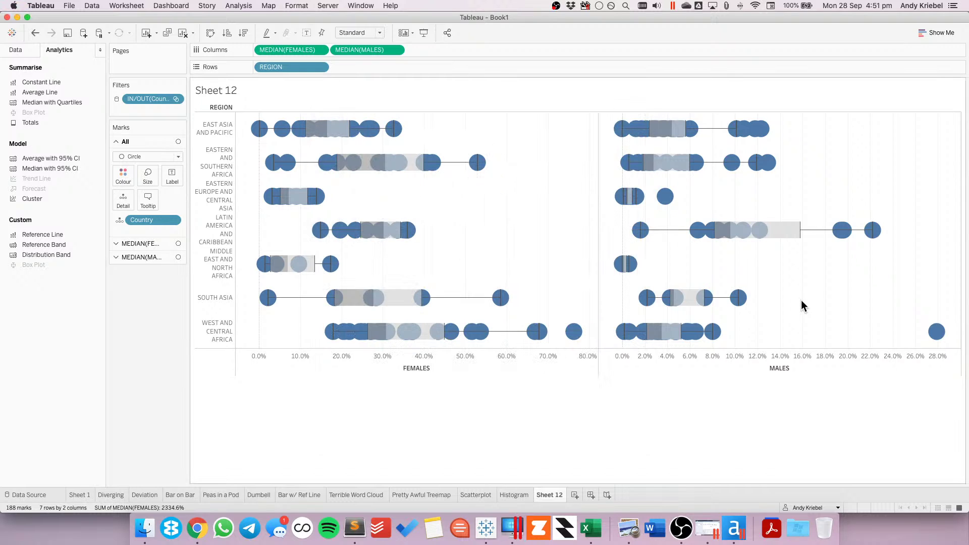
left_click(35, 33)
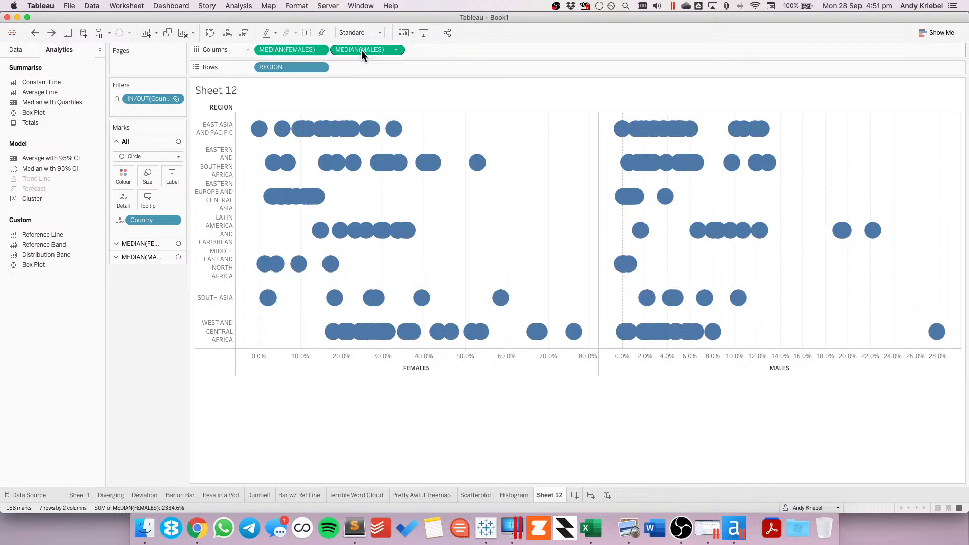
- Combine the MALES and FEMALES medians on one shared axis and split each region by Measure Names, with that header hidden
left_click_drag(362, 50, 360, 366)
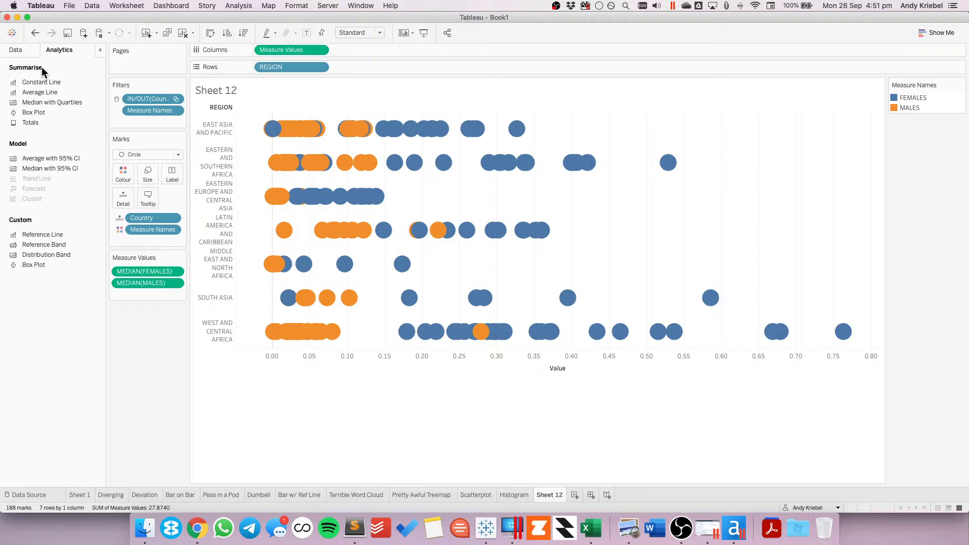
left_click(15, 49)
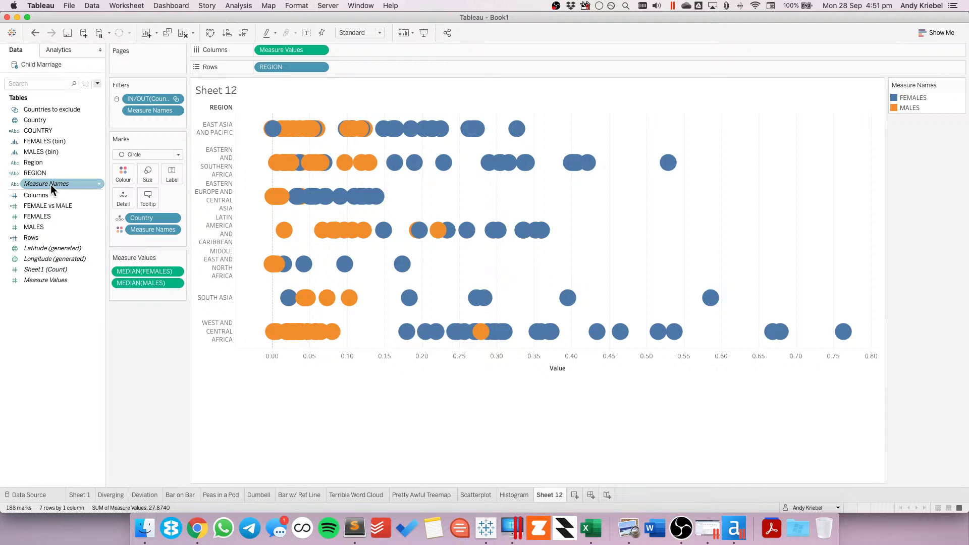
left_click_drag(51, 183, 351, 71)
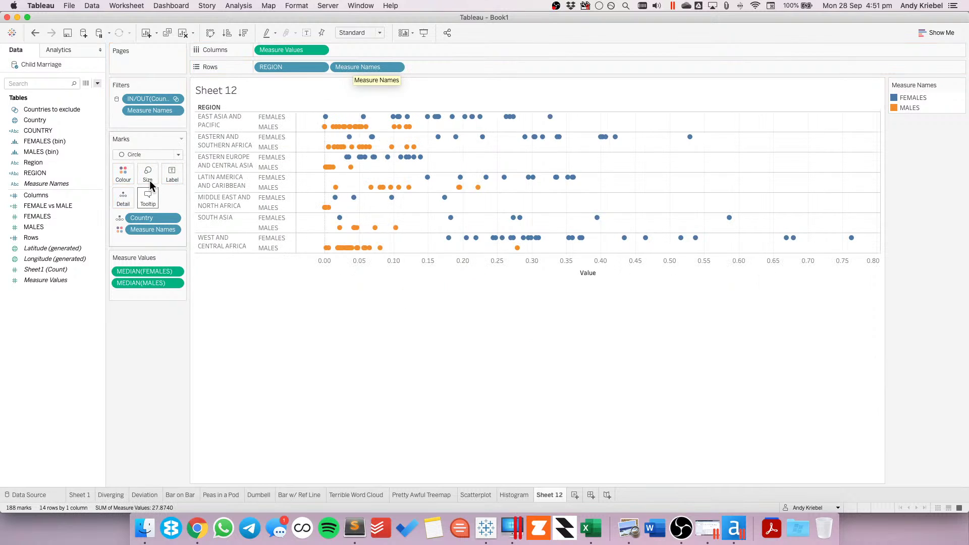
left_click(397, 68)
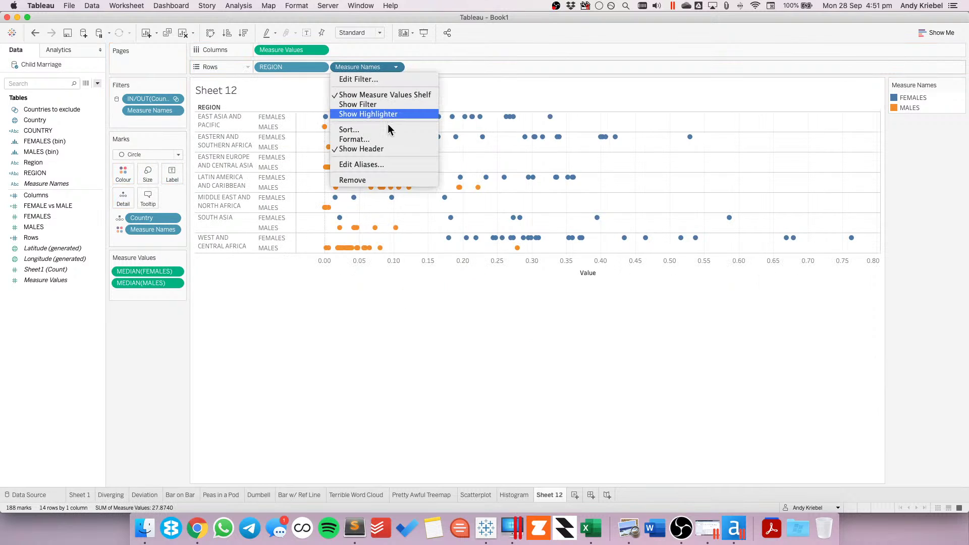
left_click(382, 149)
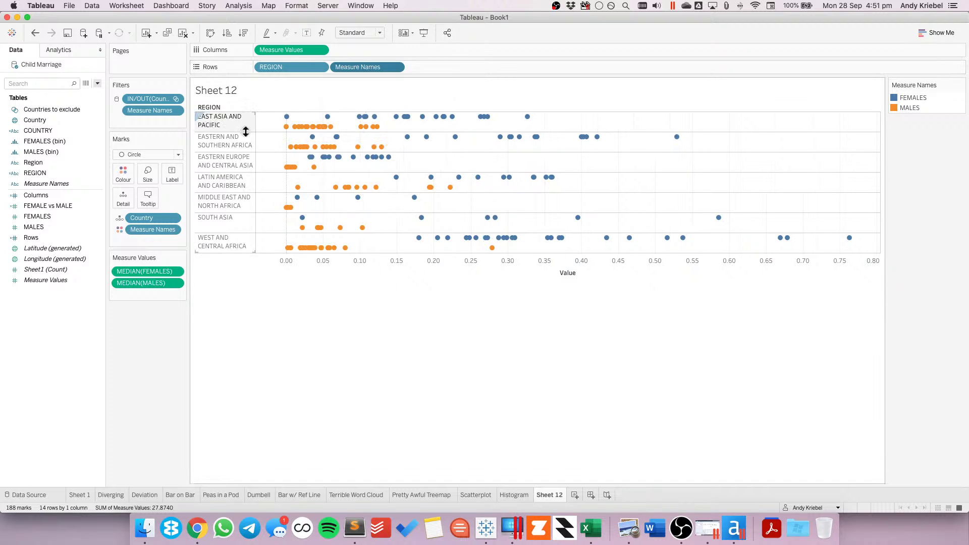
- Make the region rows taller and enlarge the circles slightly
left_click_drag(246, 131, 247, 145)
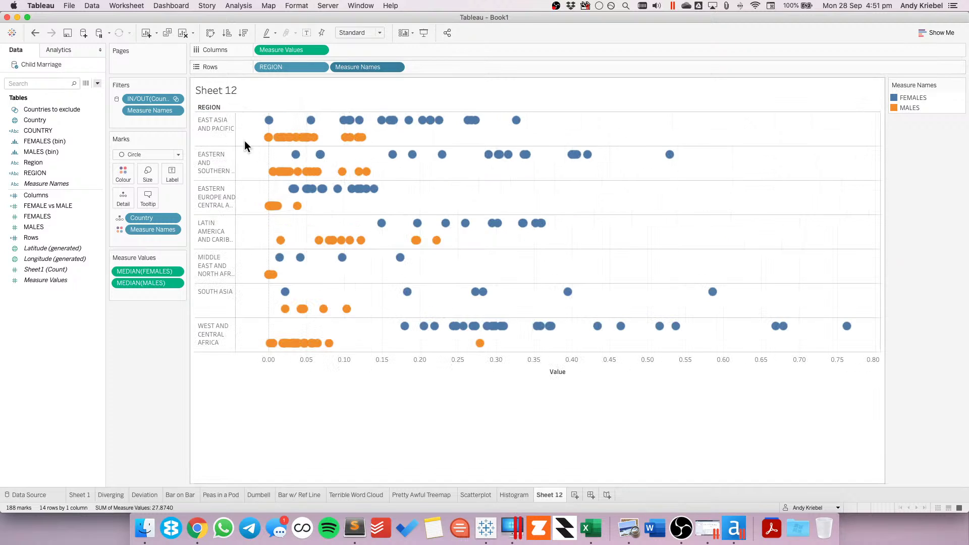
left_click(147, 174)
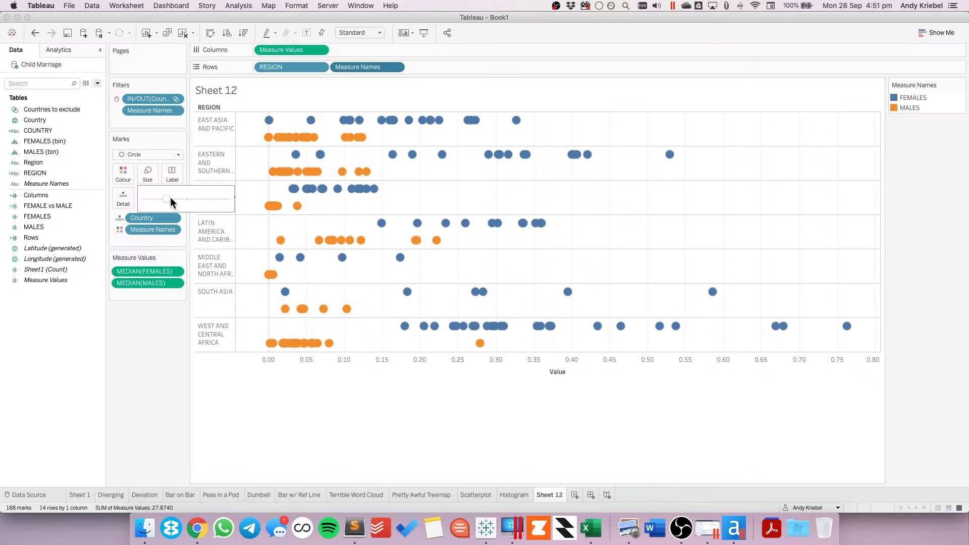
mouse_move(171, 198)
left_mouse_down()
mouse_move(185, 198)
mouse_move(174, 199)
left_mouse_up()
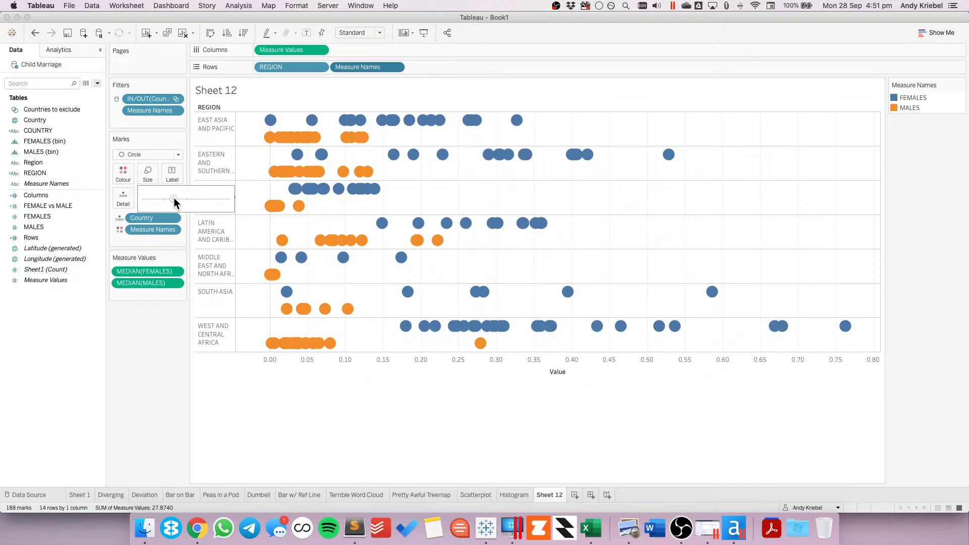
left_click_drag(174, 198, 171, 199)
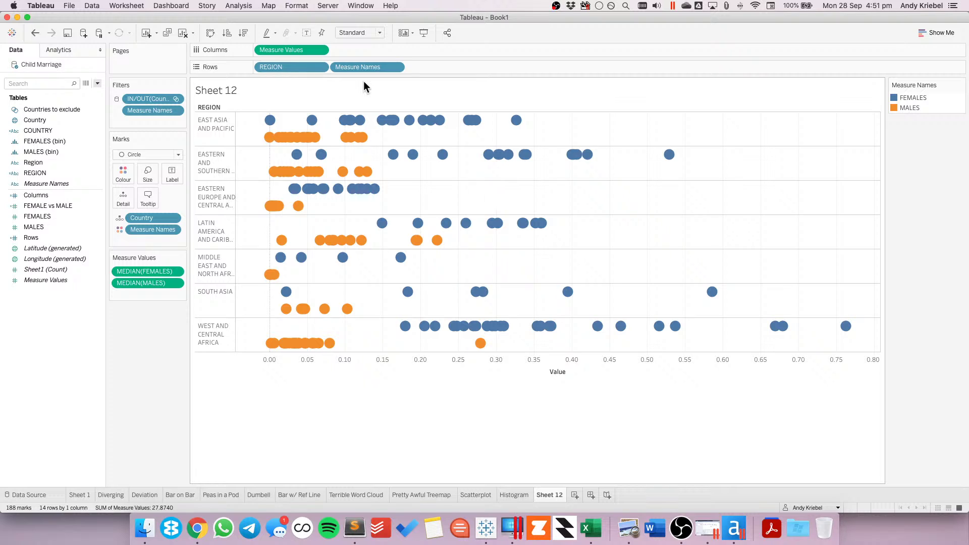
- Try taking Measure Names off Rows to overlay both sexes in each region, and undo the removal
left_click_drag(364, 67, 151, 324)
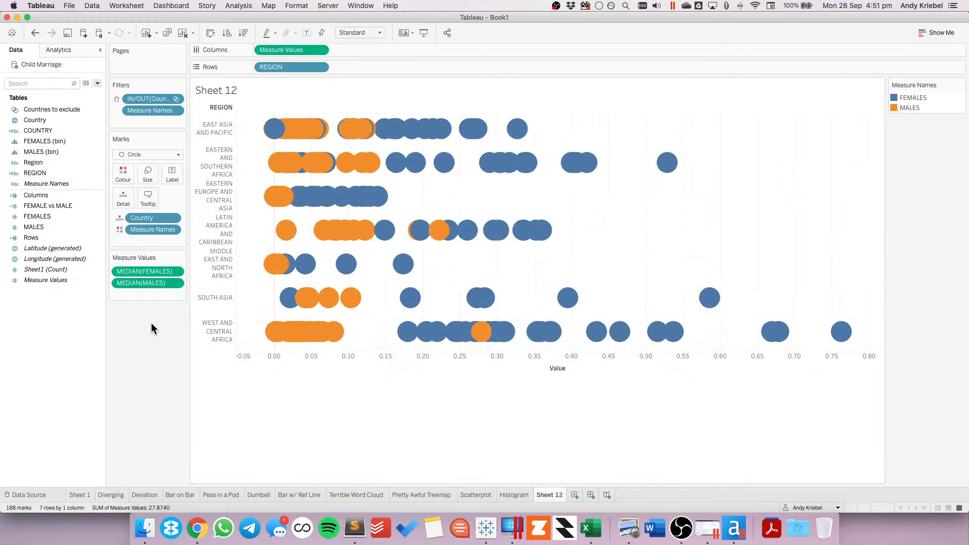
left_click(35, 36)
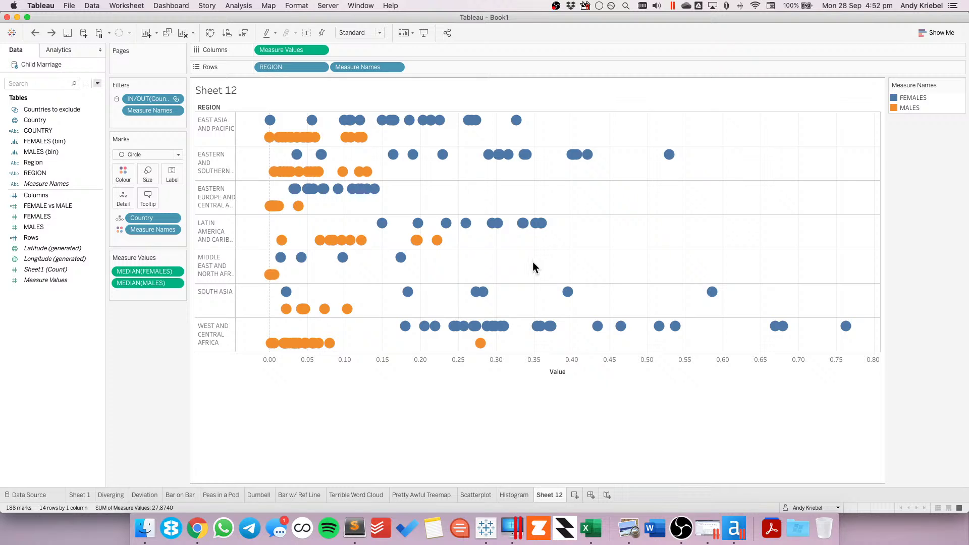
mouse_move(326, 343)
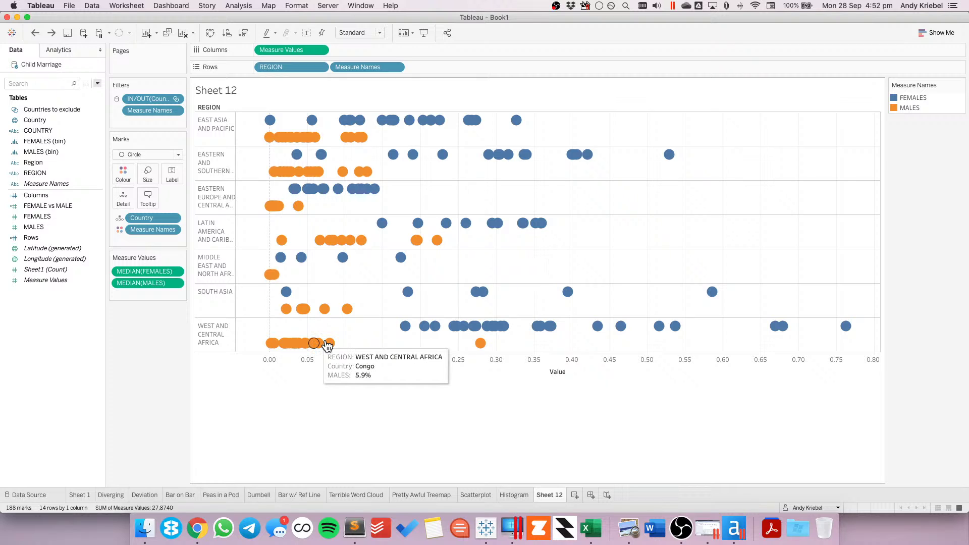
mouse_move(410, 331)
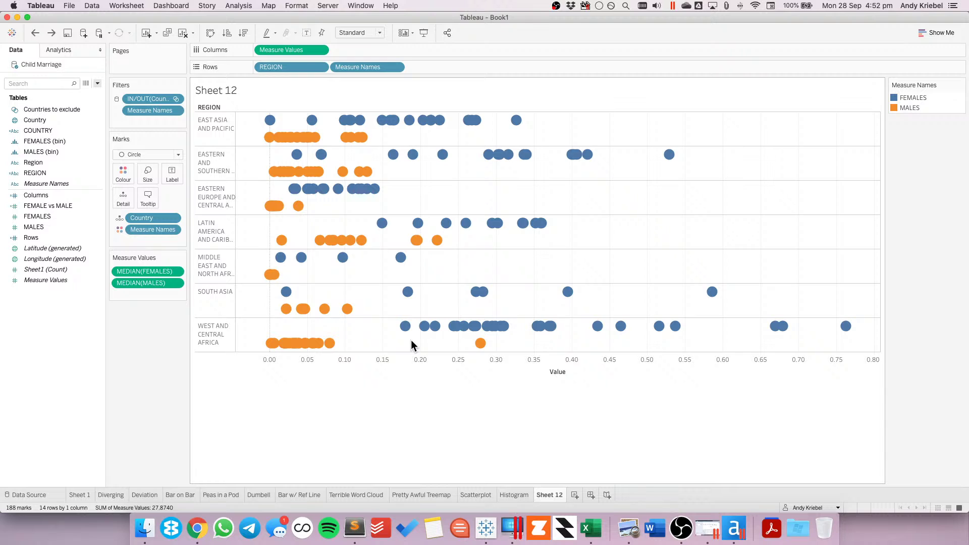
- Look through the catalogue's Comparisons charts with and without an axis in Chrome for another chart type
key("super+Tab")
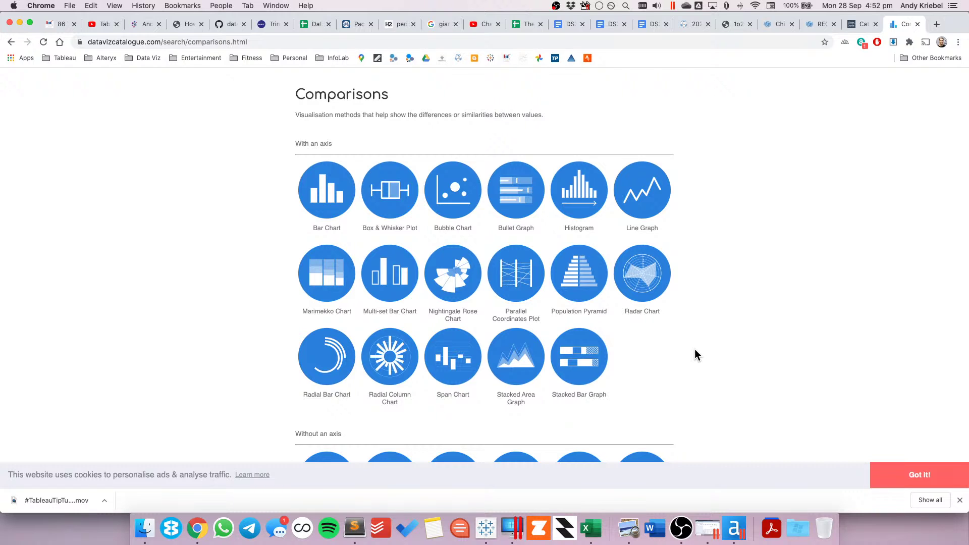
scroll(694, 355, "down", 2)
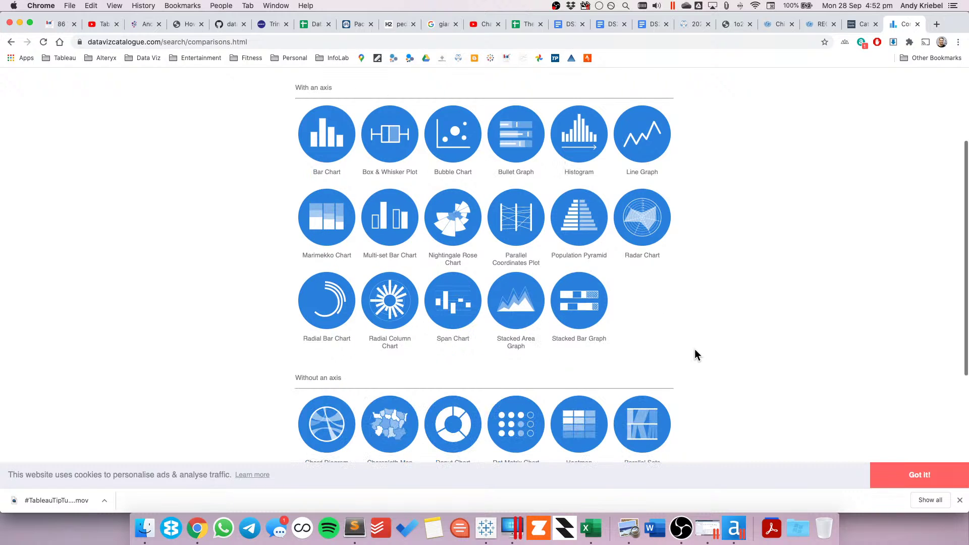
scroll(695, 349, "down", 3)
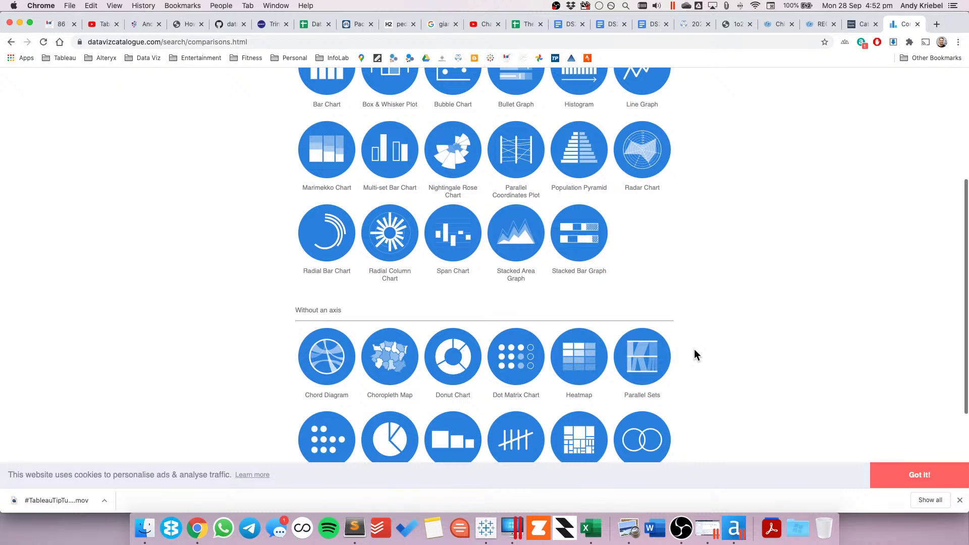
scroll(695, 349, "down", 1)
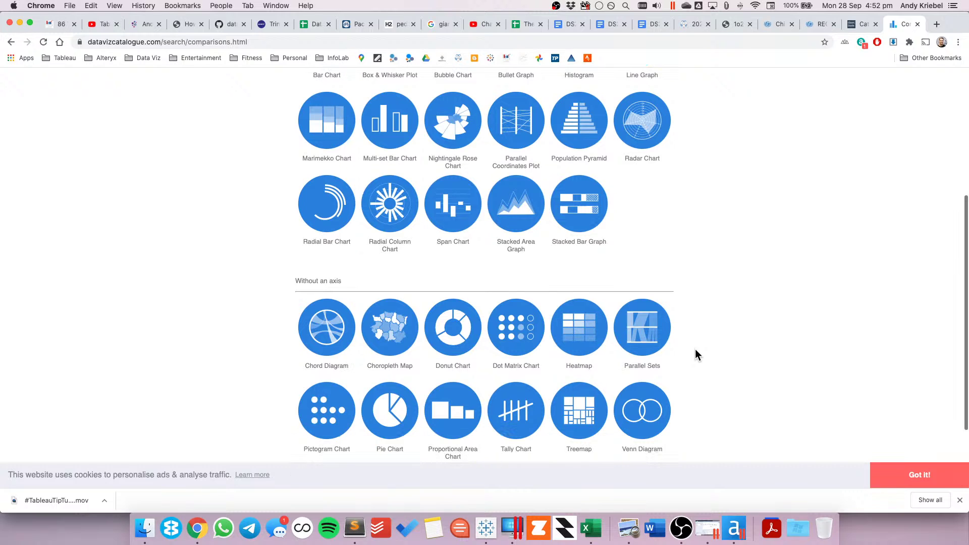
- Return to Tableau and duplicate the Dumbell worksheet
key("super+Tab")
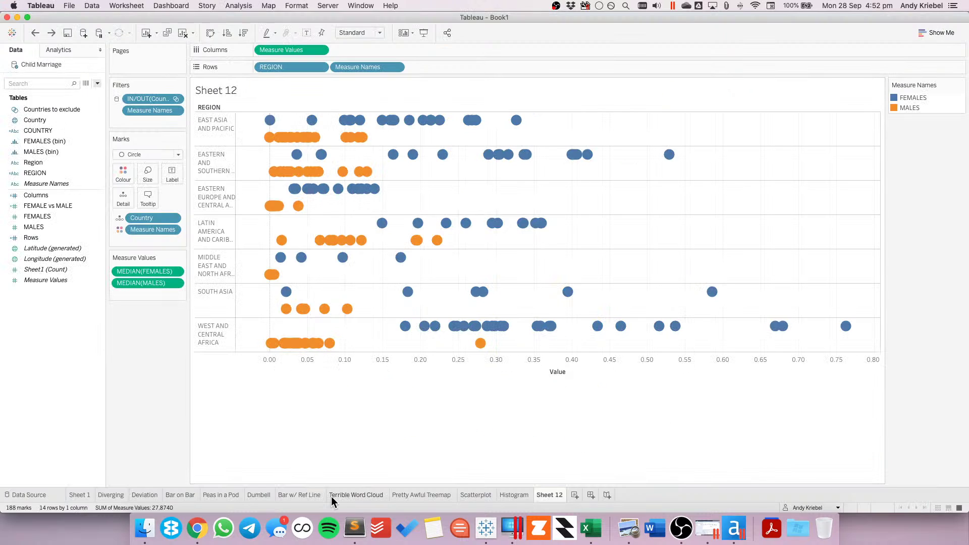
left_click(239, 496)
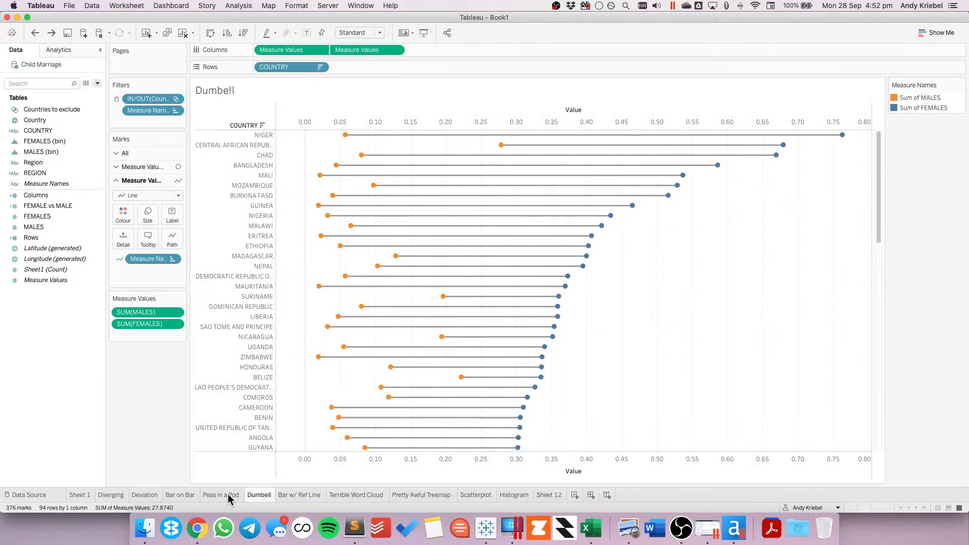
key("super+d")
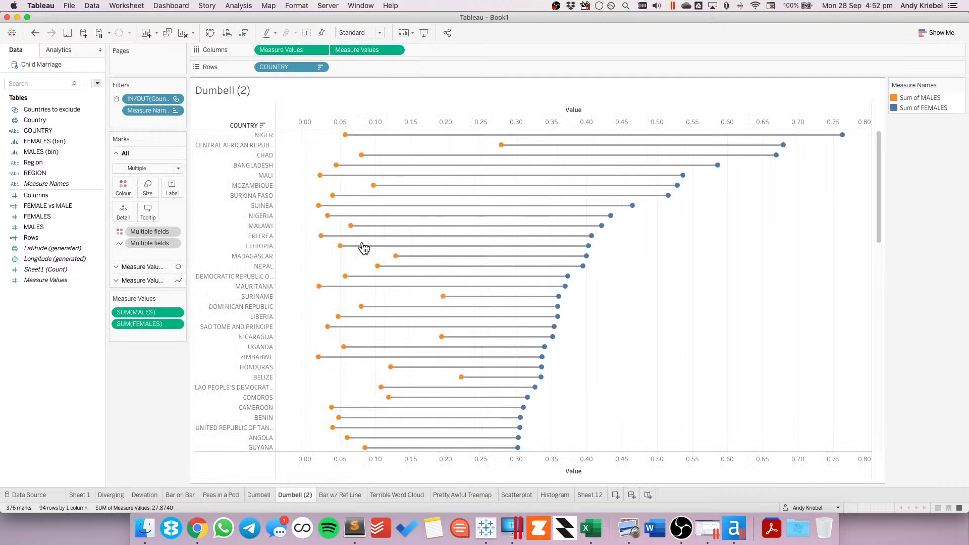
- Change the mark type of the first Measure Values axis on Dumbell (2) to Gantt Bar
left_click(140, 267)
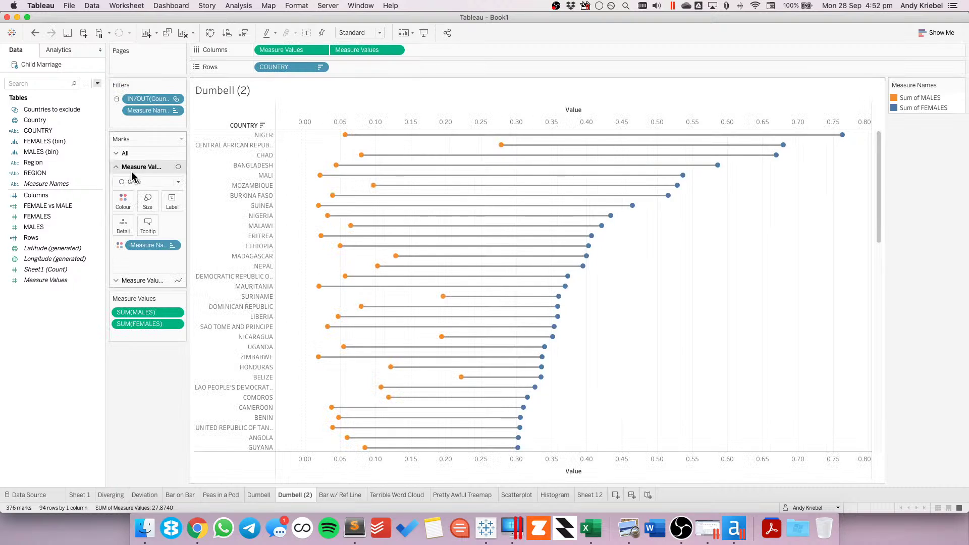
left_click(148, 181)
left_click(139, 292)
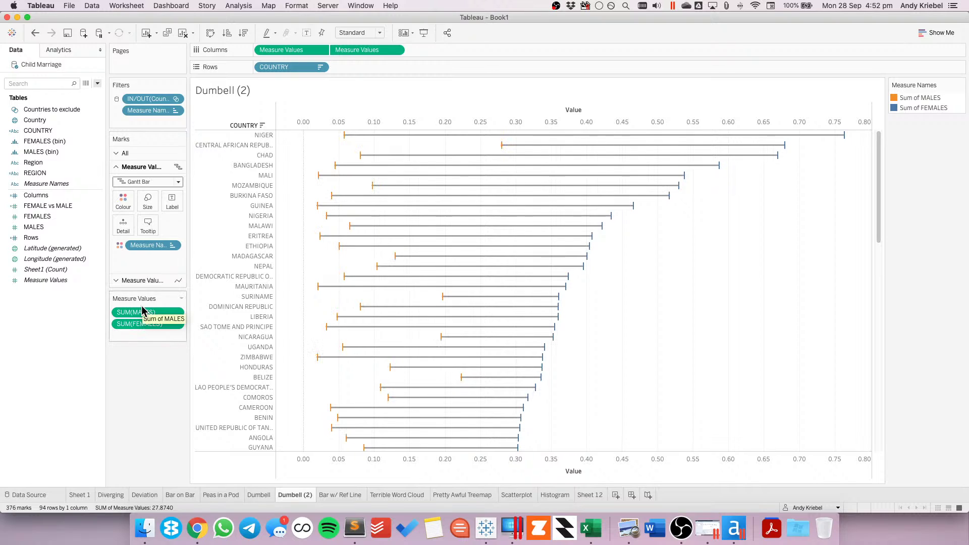
- Try bars for the second Measure Values axis, settle on Gantt Bar, and remove Measure Names from its marks
left_click(142, 280)
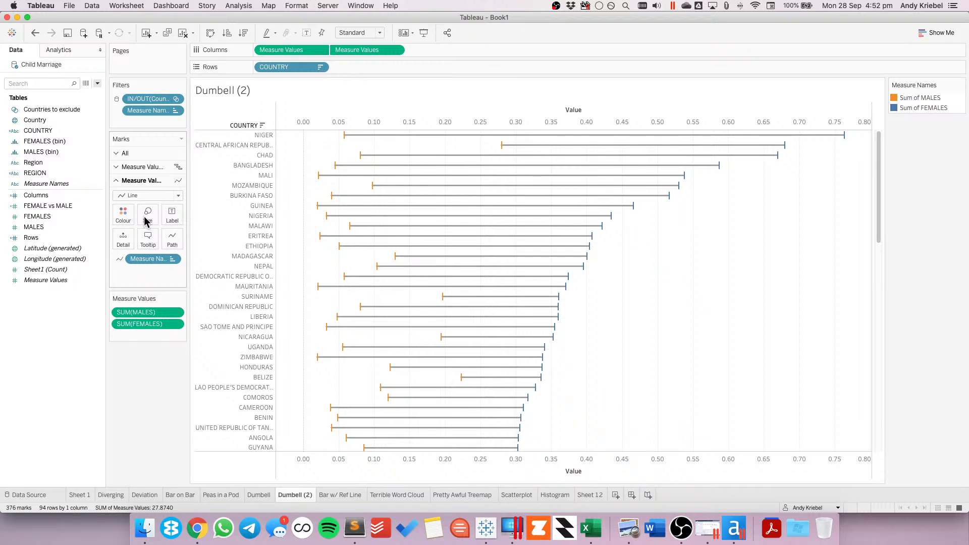
left_click(148, 196)
left_click(138, 217)
left_click(140, 196)
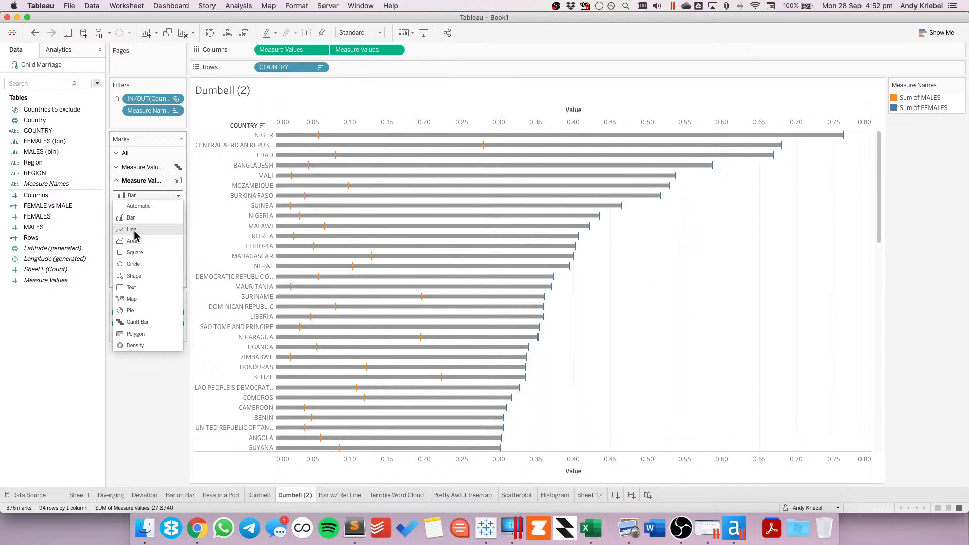
left_click(137, 321)
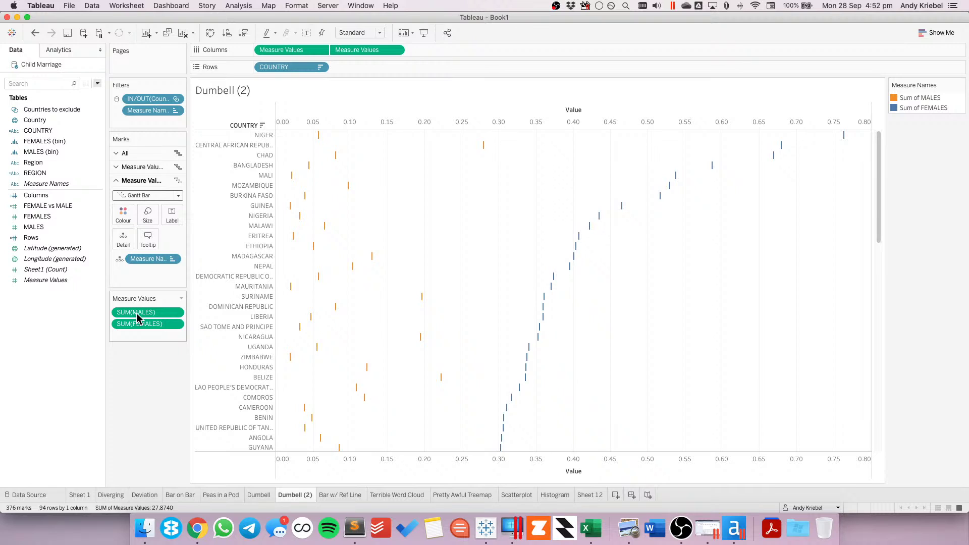
left_click_drag(148, 259, 141, 399)
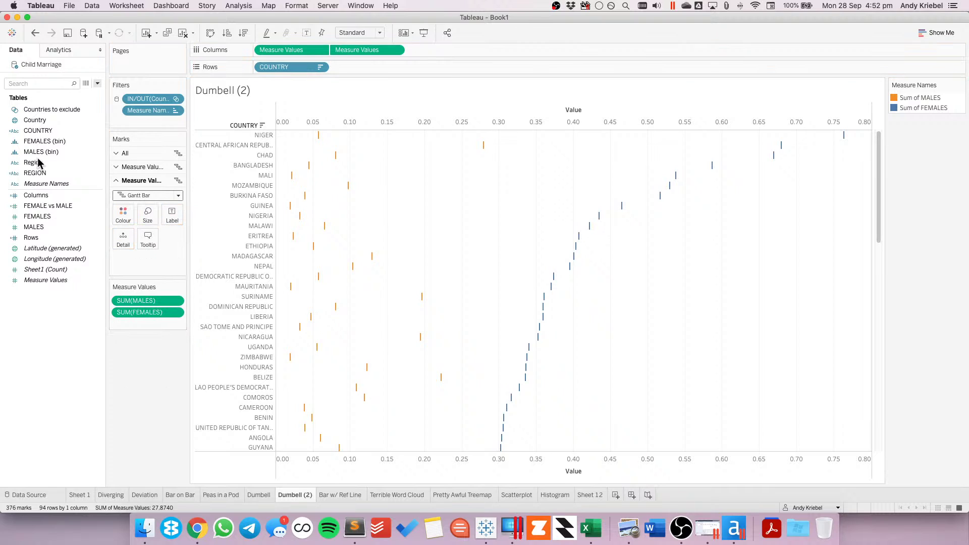
- Try sizing the second axis's Gantt bars by FEMALE vs MALE, inspect individual countries' bars, and undo the sizing
left_click(43, 142)
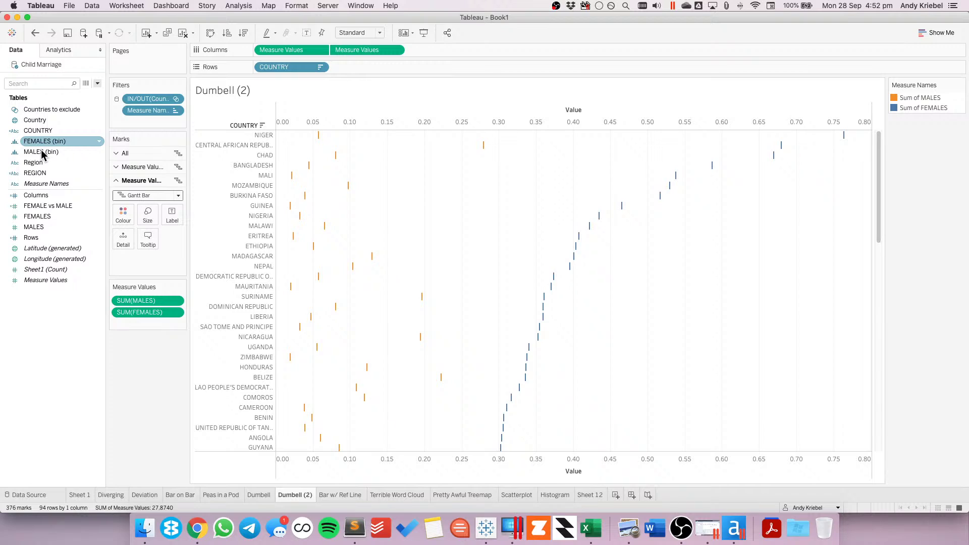
left_click_drag(36, 216, 148, 218)
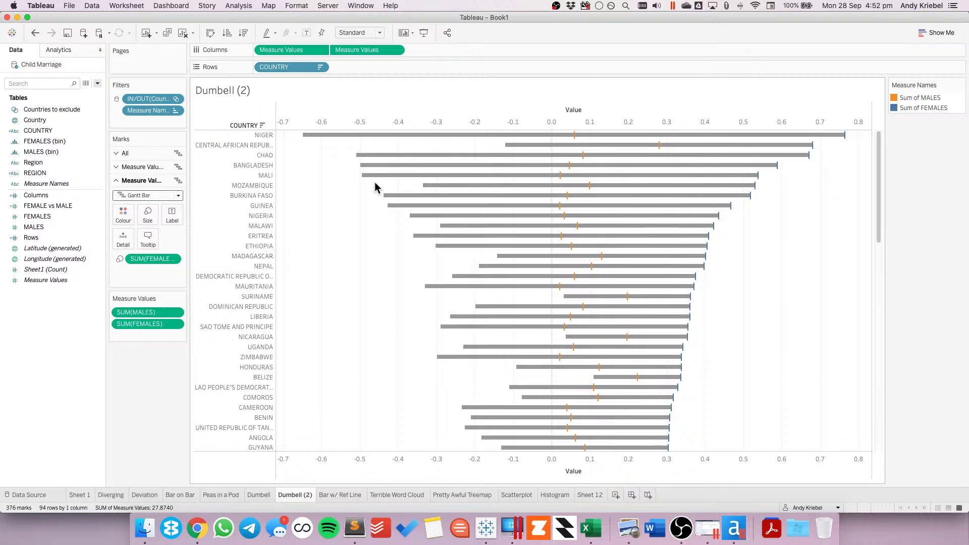
mouse_move(566, 142)
mouse_move(596, 139)
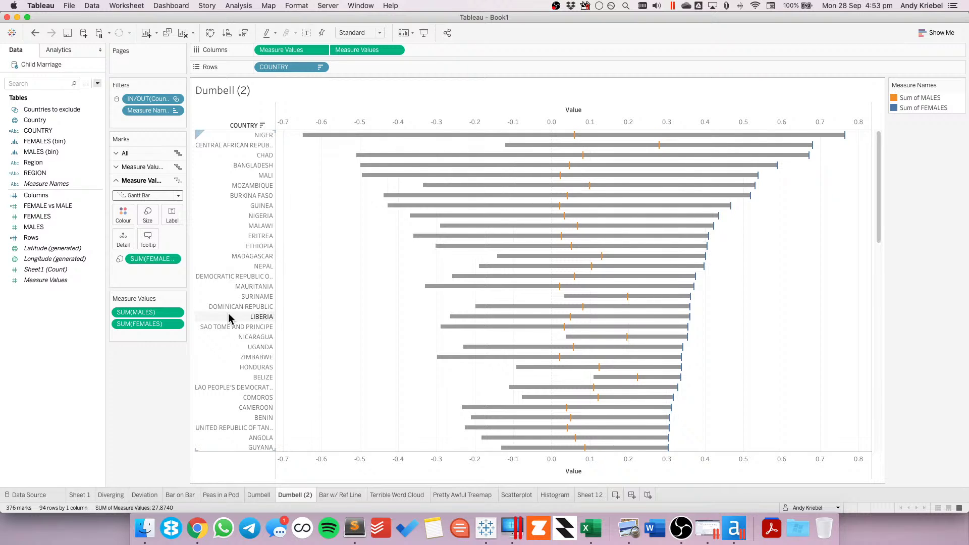
mouse_move(529, 139)
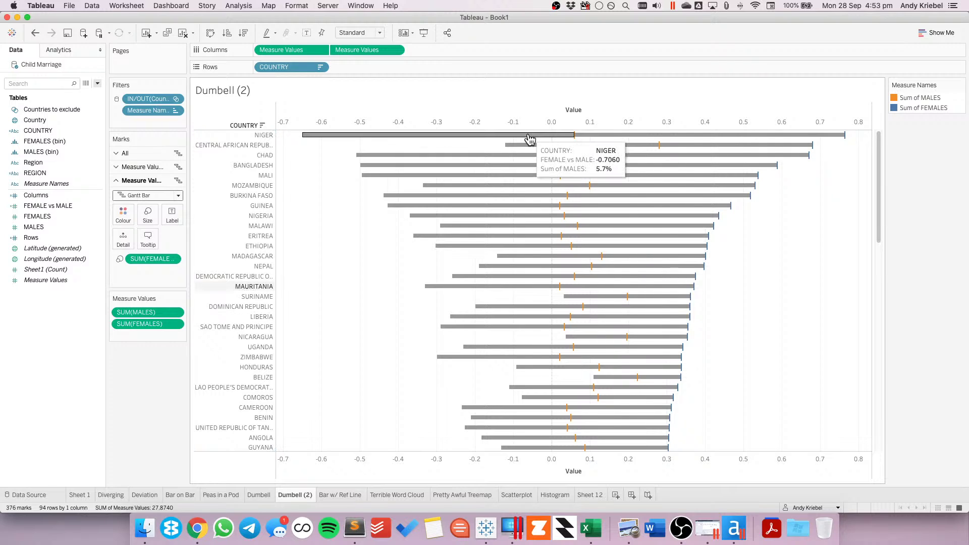
mouse_move(479, 235)
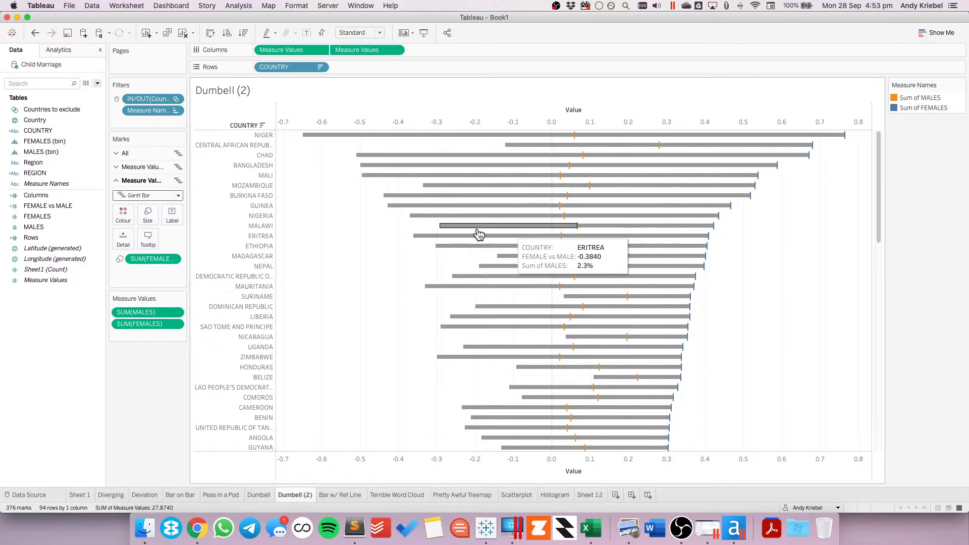
left_click(34, 35)
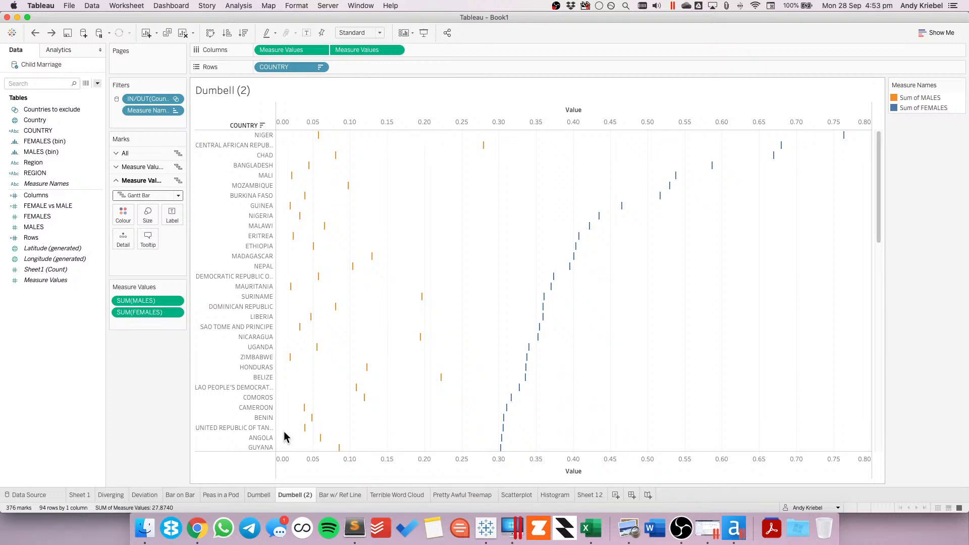
- Group the countries in the Peas in a Pod worksheet by REGION, placed ahead of COUNTRY on Rows
left_click(221, 496)
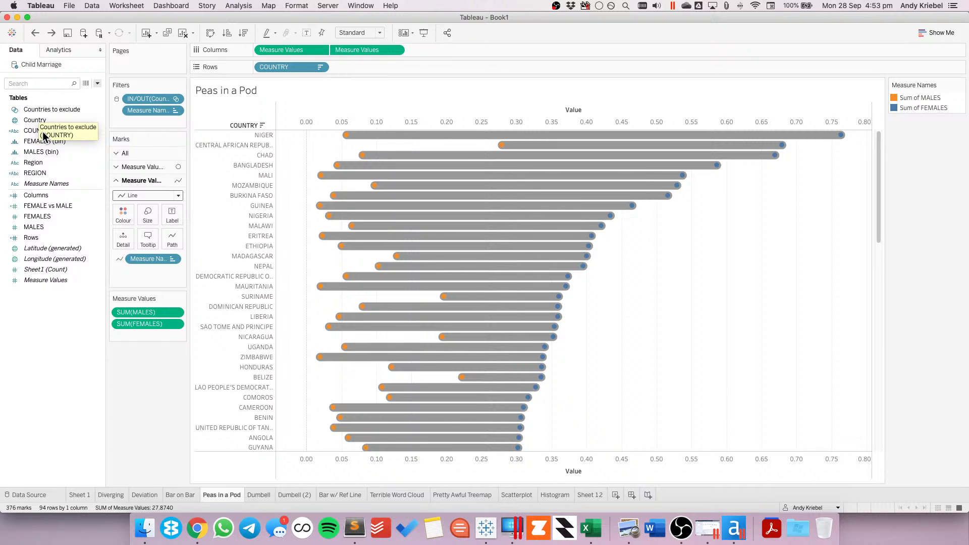
left_click_drag(34, 172, 259, 51)
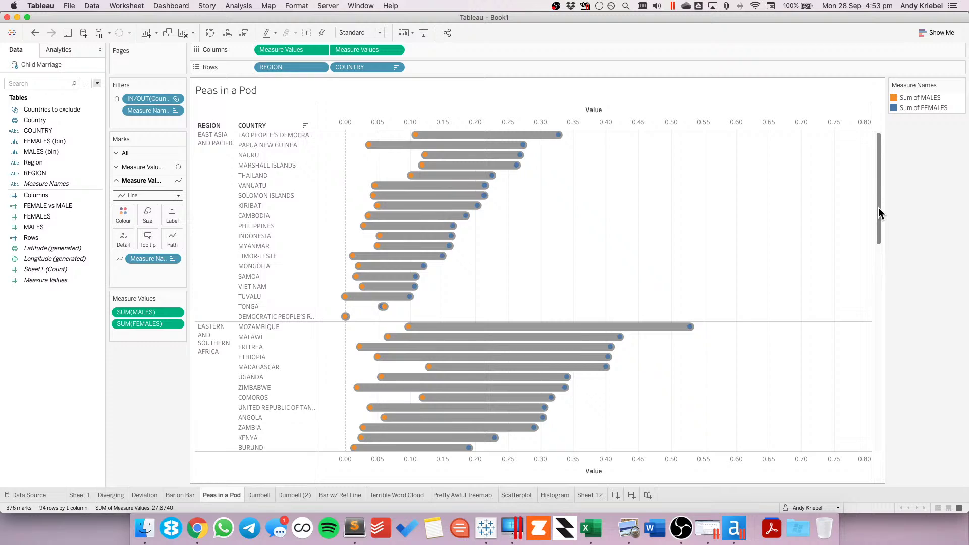
left_click_drag(878, 209, 879, 147)
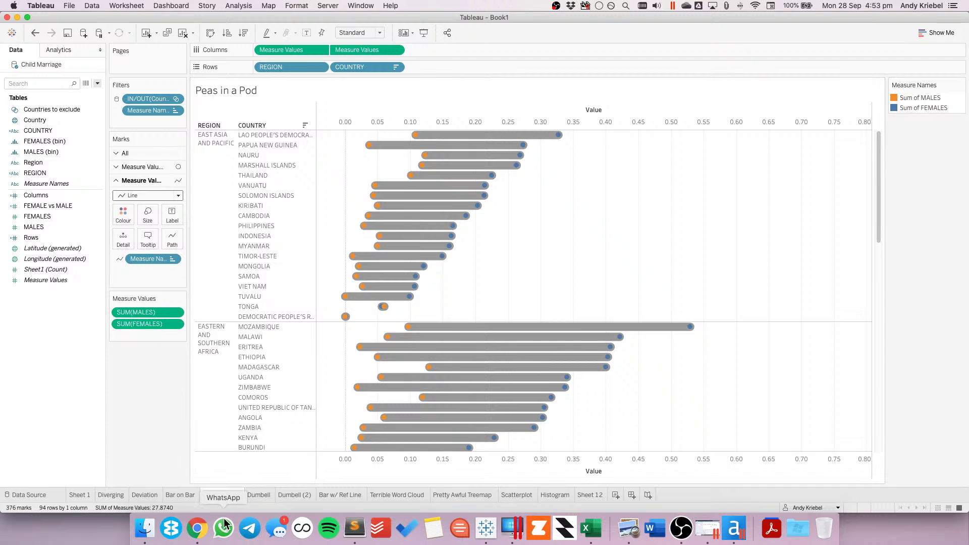
- Review the catalogue's Comparisons charts in Chrome, and view all worksheets as thumbnails back in Tableau
left_click(197, 528)
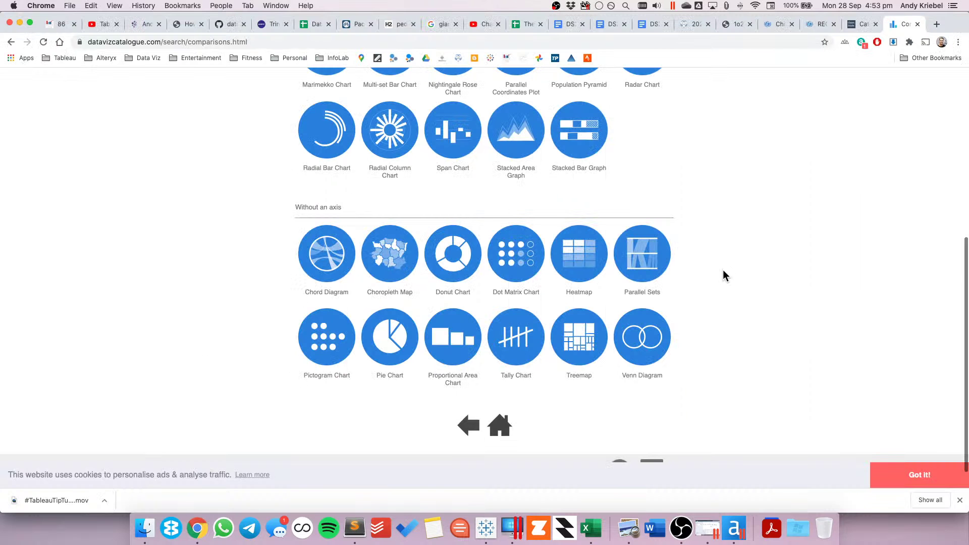
scroll(723, 275, "down", 1)
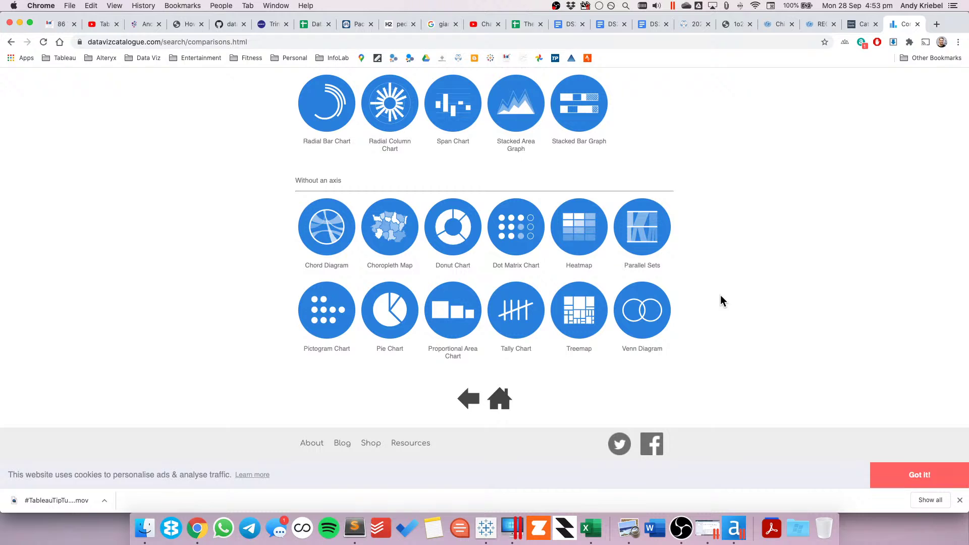
scroll(225, 255, "up", 7)
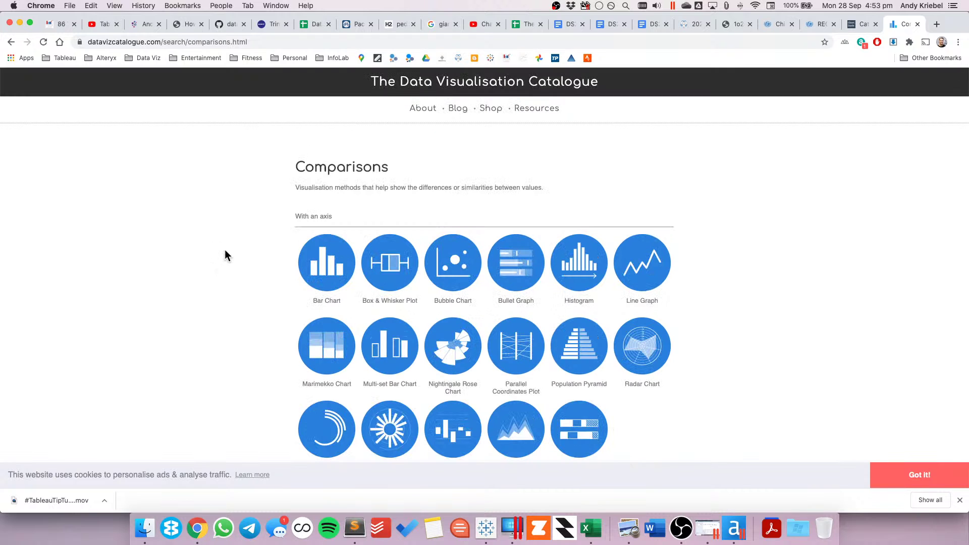
left_click(488, 530)
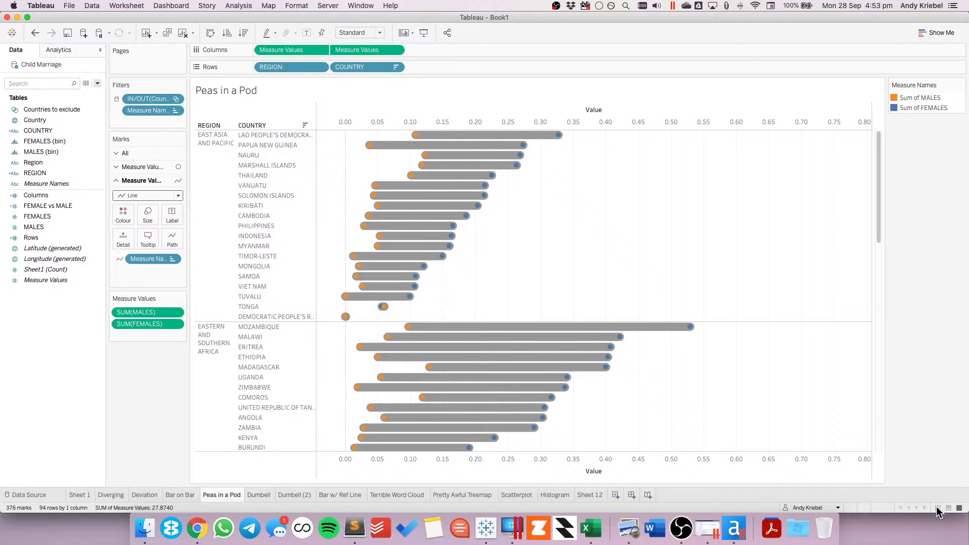
left_click(938, 509)
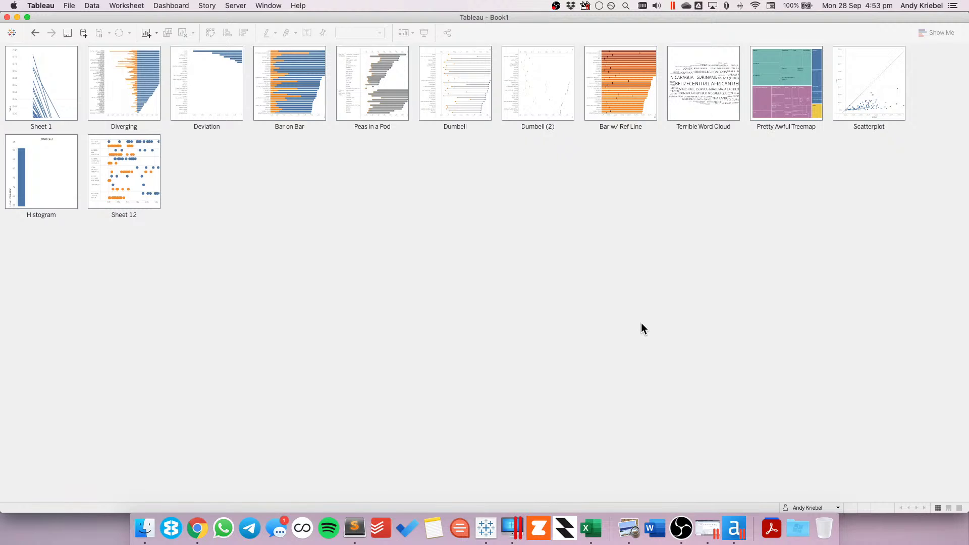
- Switch to Chrome and open The Tableau Chart Catalog from the Chart Choosers bookmarks
left_click(196, 529)
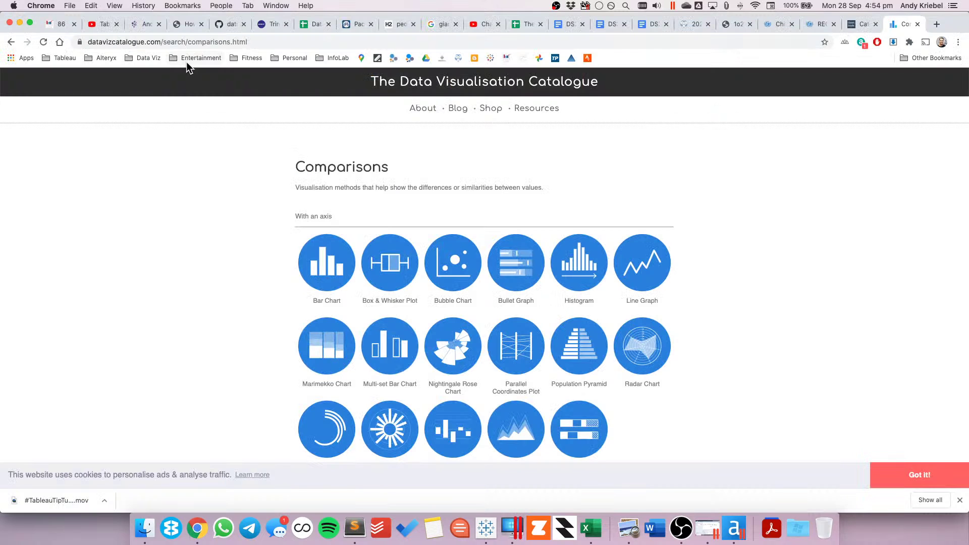
left_click(143, 57)
mouse_move(182, 90)
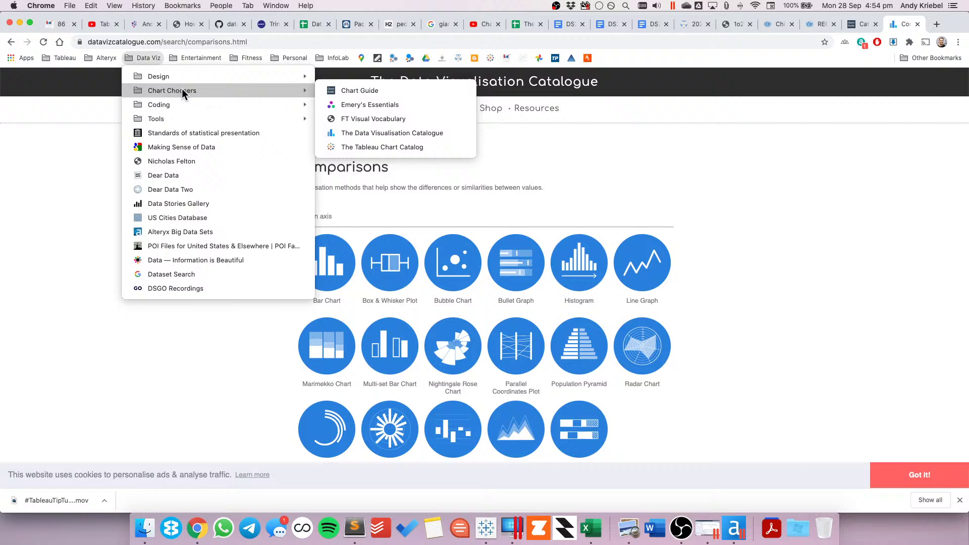
left_click(388, 147)
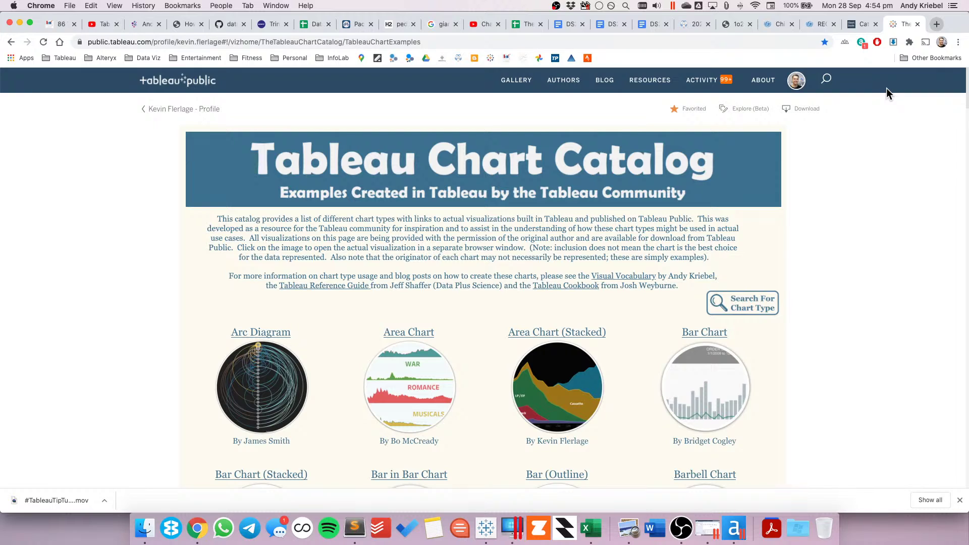
- Return to Tableau, add a new worksheet and duplicate the Child Marriage data source
key("super+Tab")
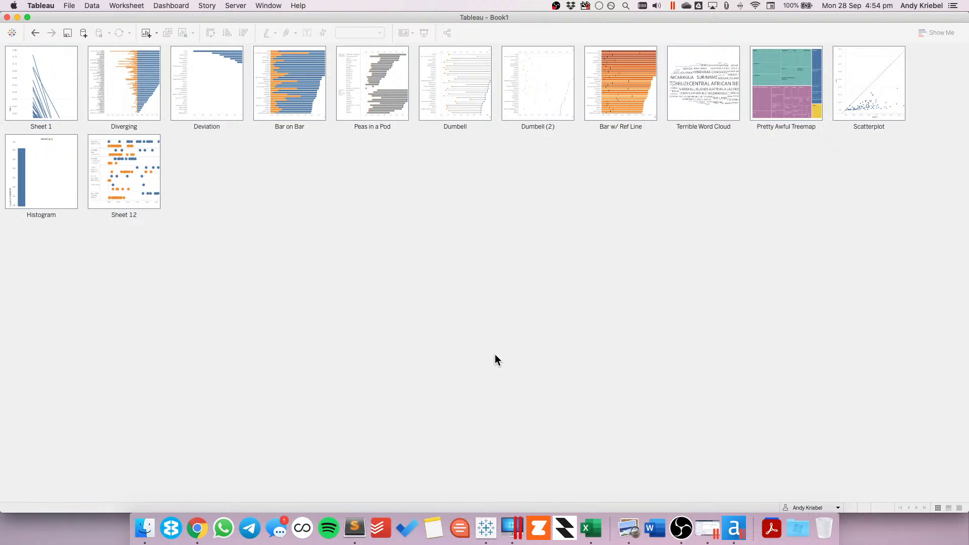
left_click(11, 34)
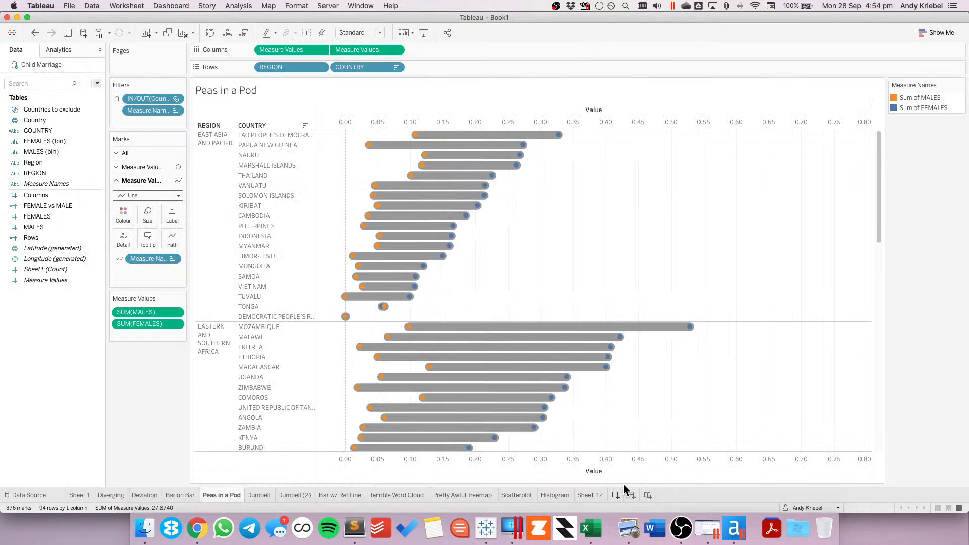
left_click(616, 495)
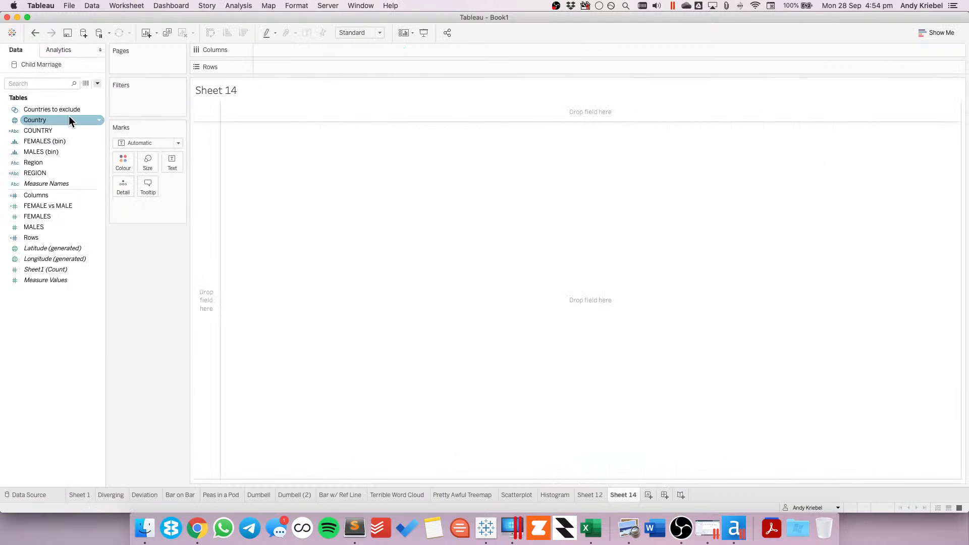
right_click(44, 74)
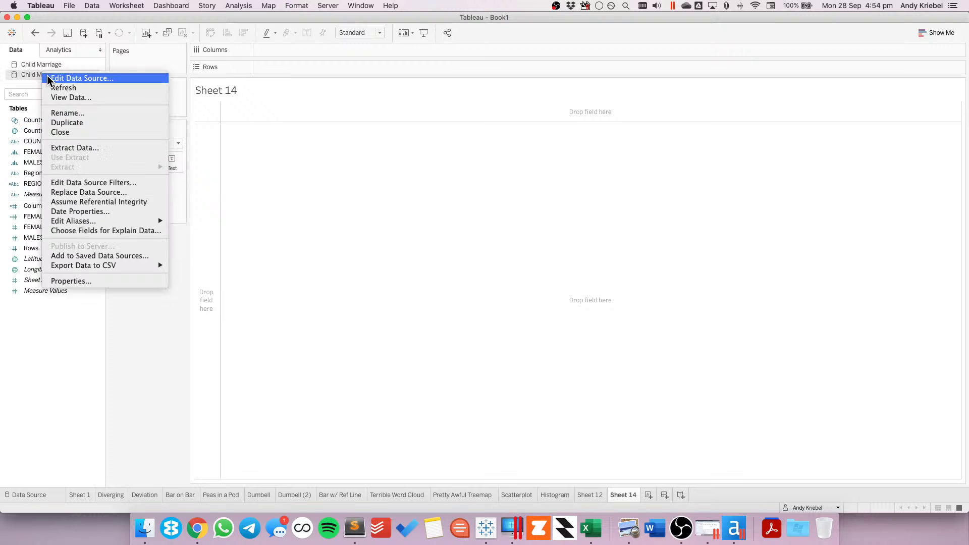
- Edit the Child Marriage (copy) data source and delete its FEMALE vs MALE, FEMALES (bin) and MALES (bin) fields
left_click(76, 134)
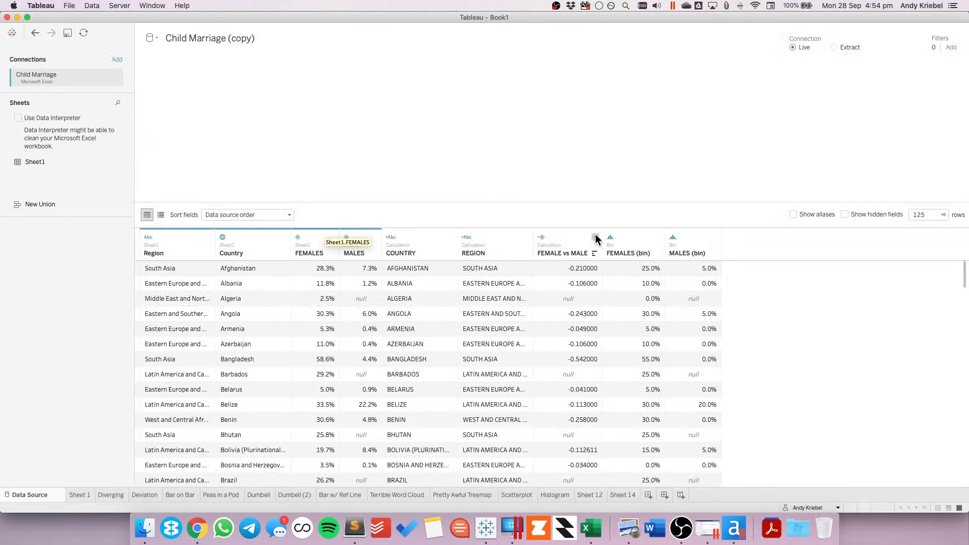
left_click_drag(595, 235, 707, 245)
left_click(714, 237)
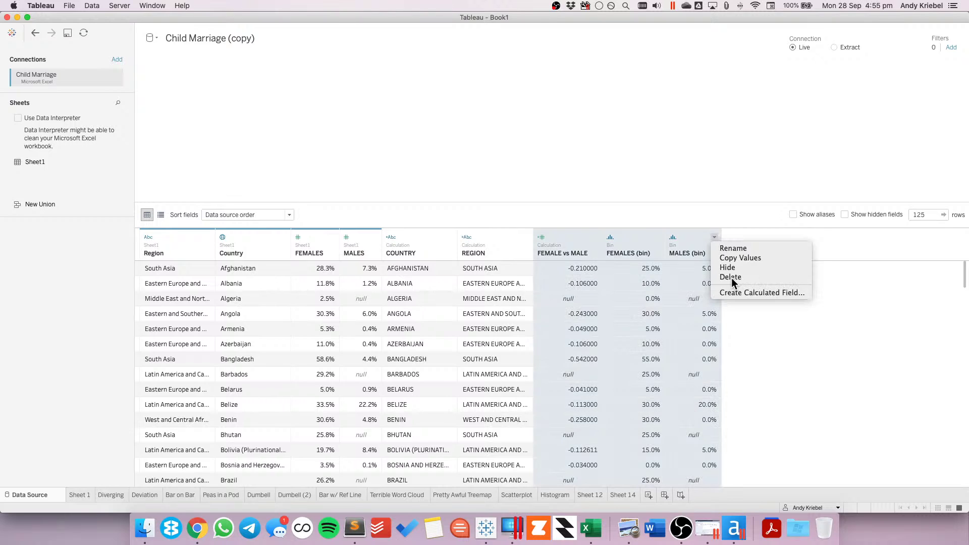
left_click(731, 278)
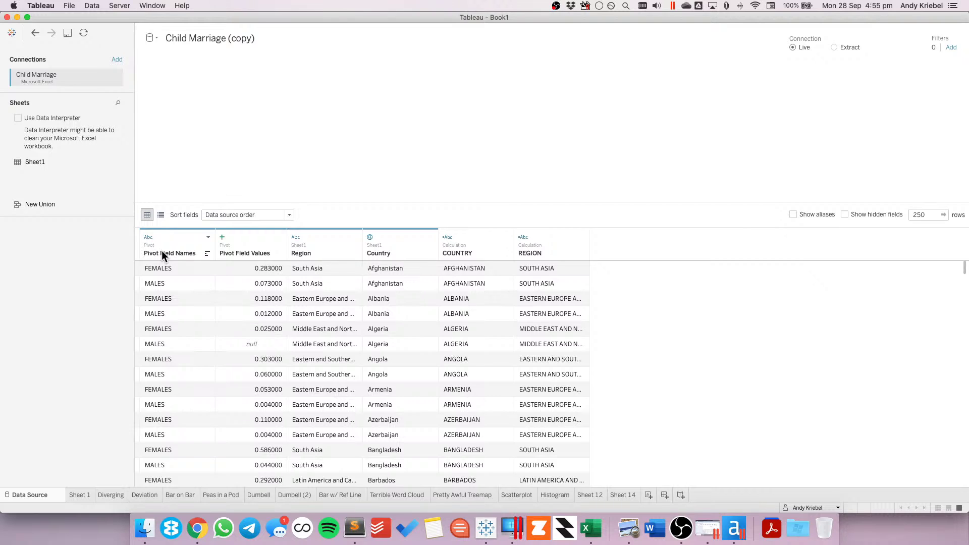
- Rename the pivot names field to GENDER and the pivot values field to % MARRIED UNDER 18
double_click(225, 253)
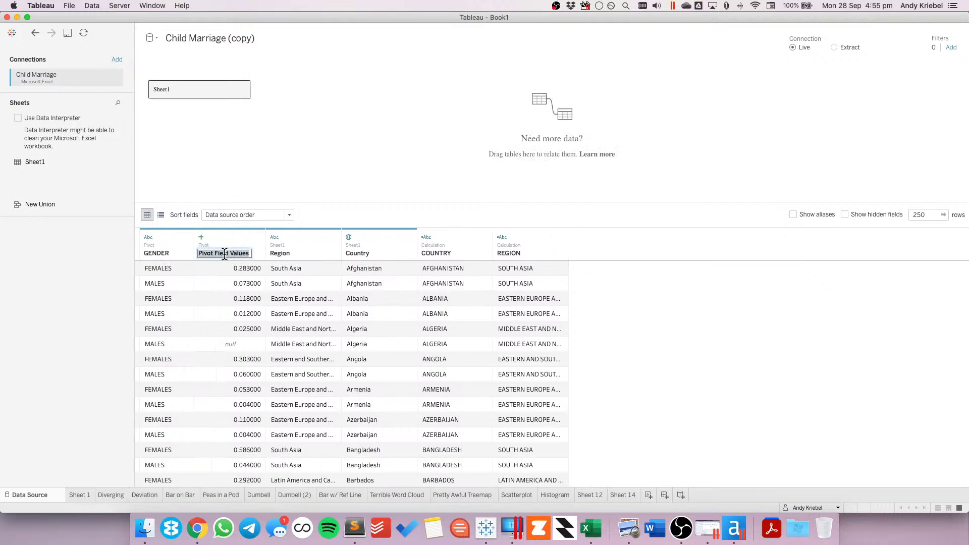
type("% A")
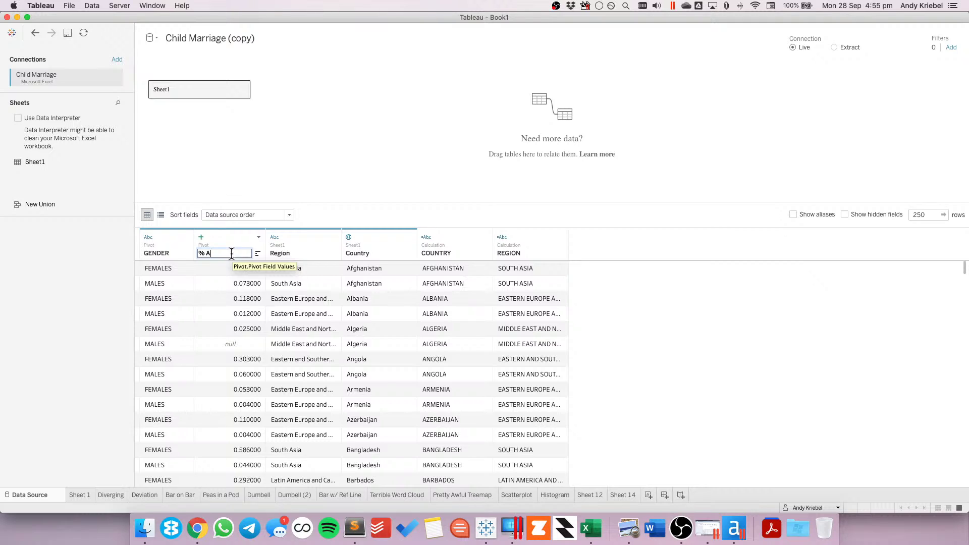
type("GE MARRIED UNDER 18")
key("Return")
- Add a second connection to the Excel file Waffle Chart Template.xlsx, finding it by searching file names for waffle chart
key("super+d")
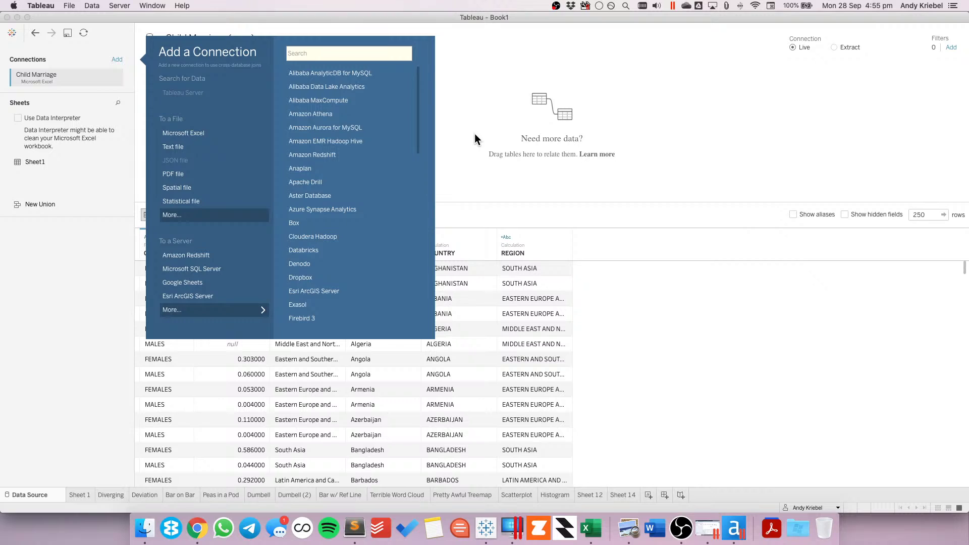
key("Return")
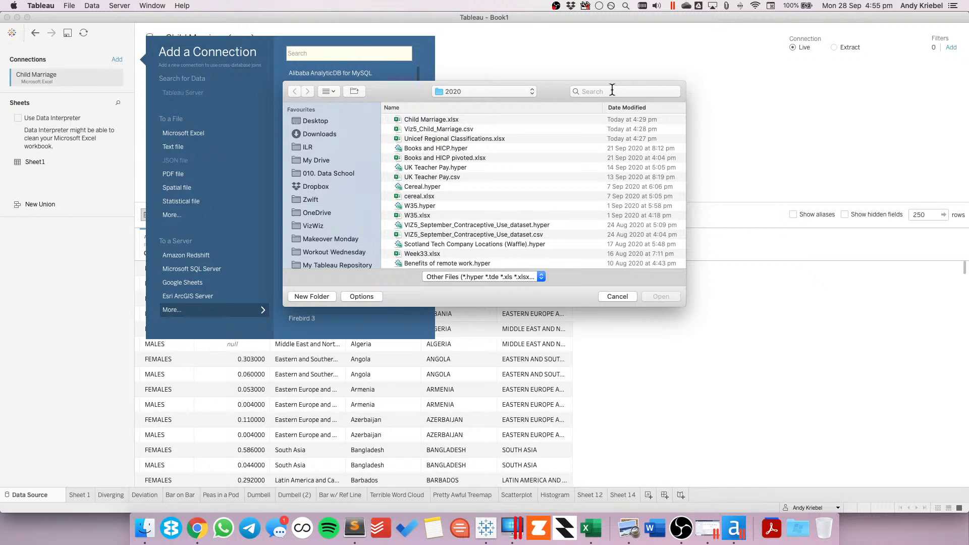
left_click(612, 91)
type("WAFFle chart")
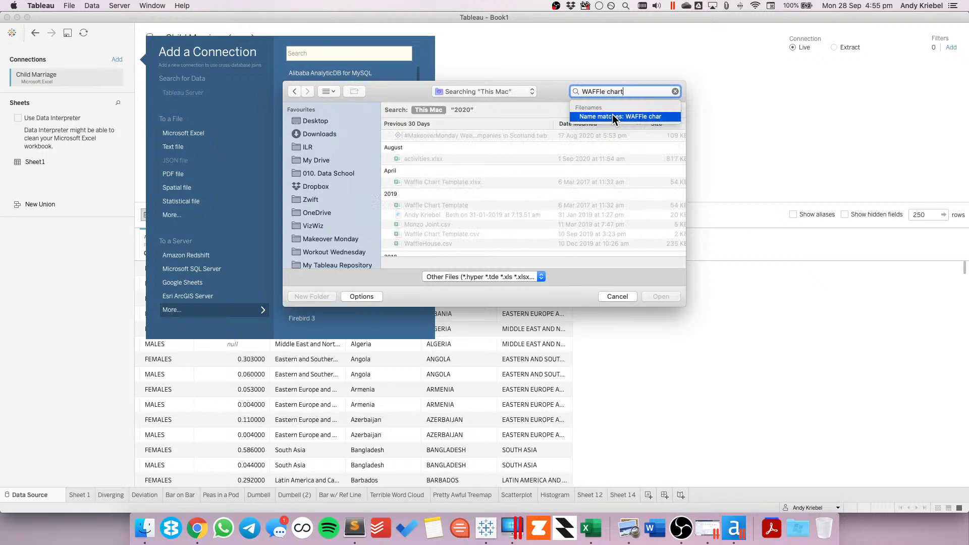
left_click(613, 117)
left_click(626, 135)
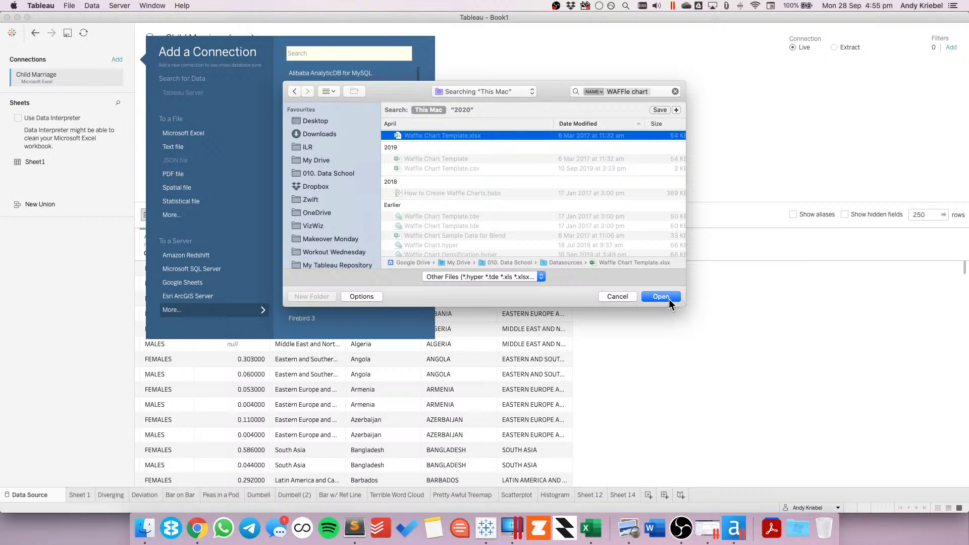
left_click(661, 297)
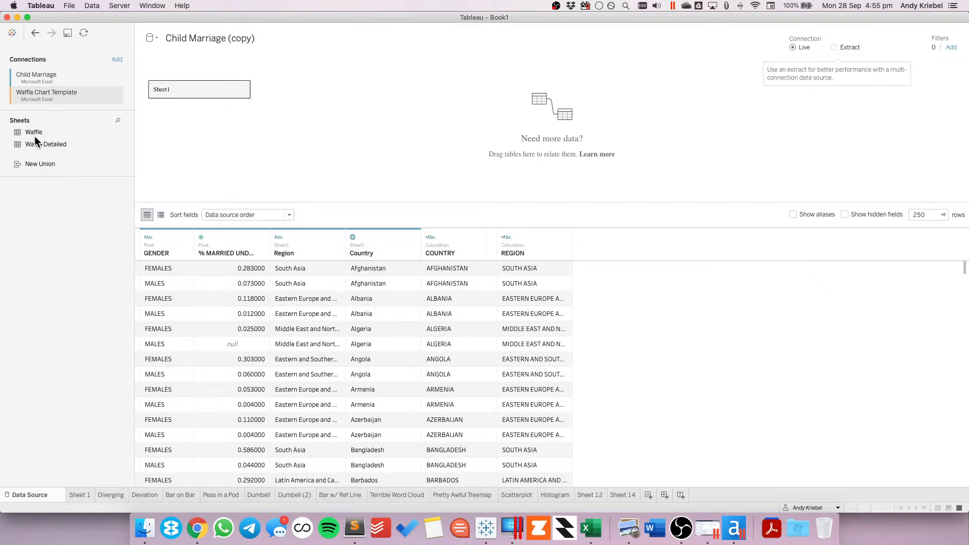
left_click(35, 33)
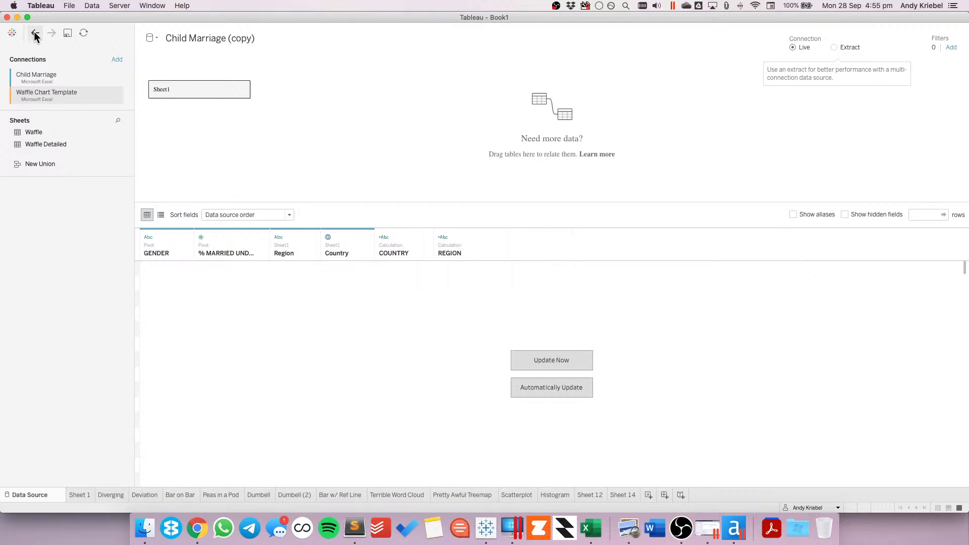
left_click(51, 33)
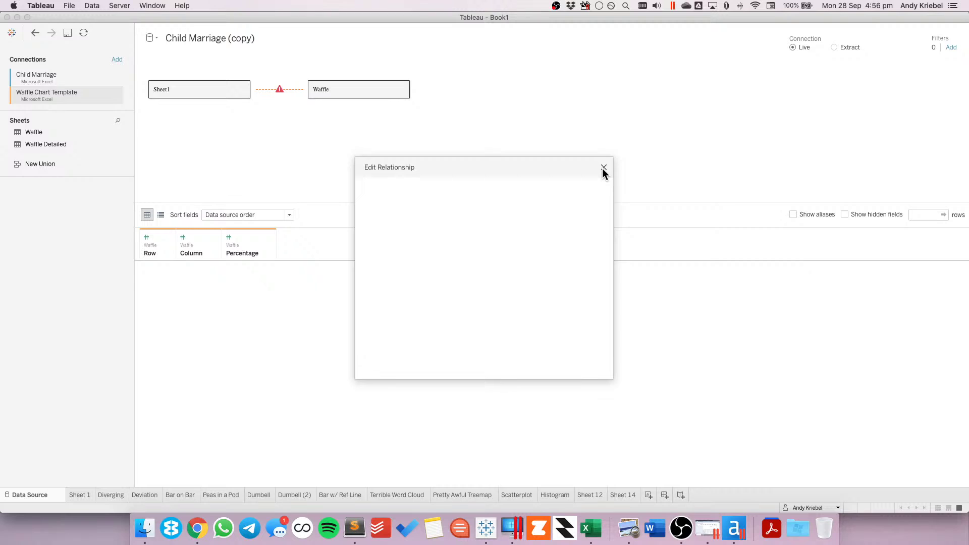
left_click(604, 168)
- Inner join the Waffle table to Sheet1 inside its physical tables, on % MARRIED UNDER 18 <= Percentage
double_click(183, 86)
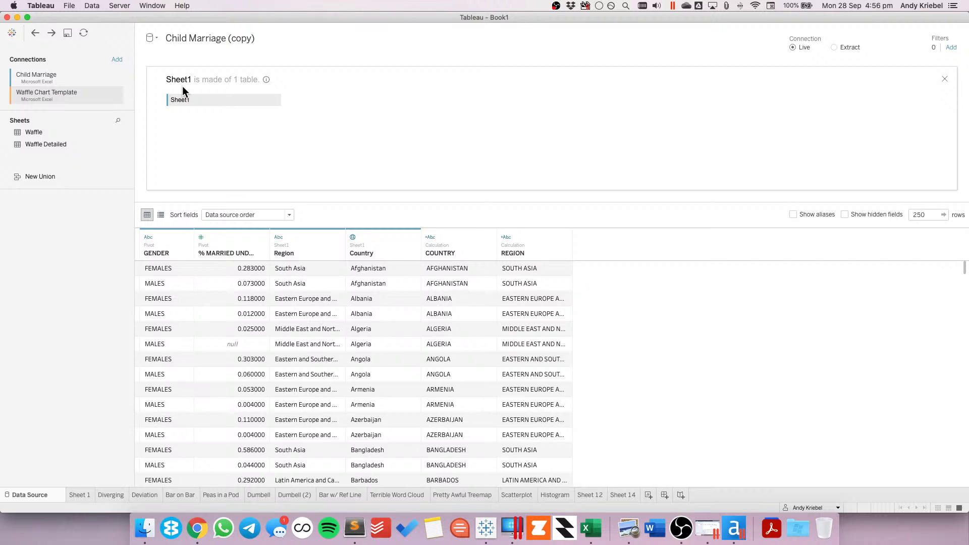
left_click_drag(34, 132, 344, 101)
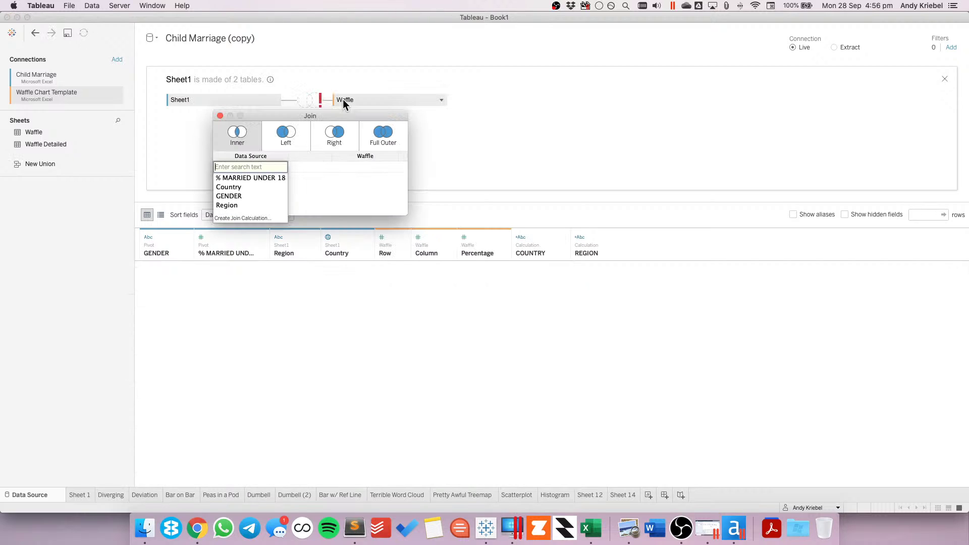
left_click(242, 219)
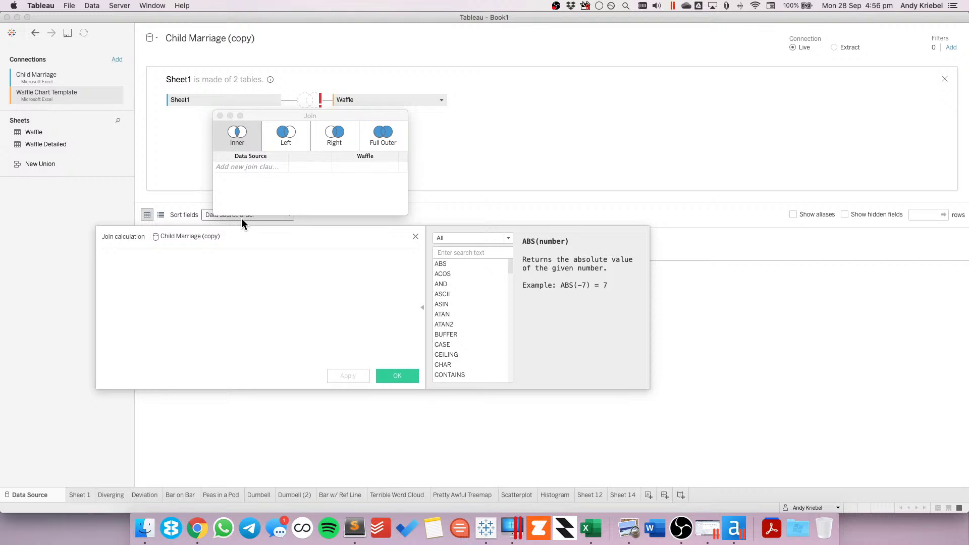
left_click(244, 167)
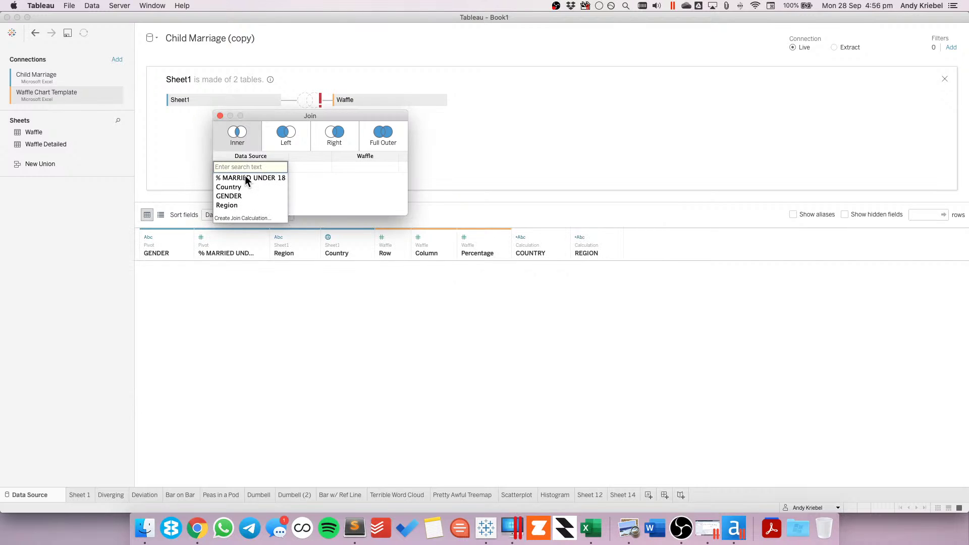
left_click(245, 176)
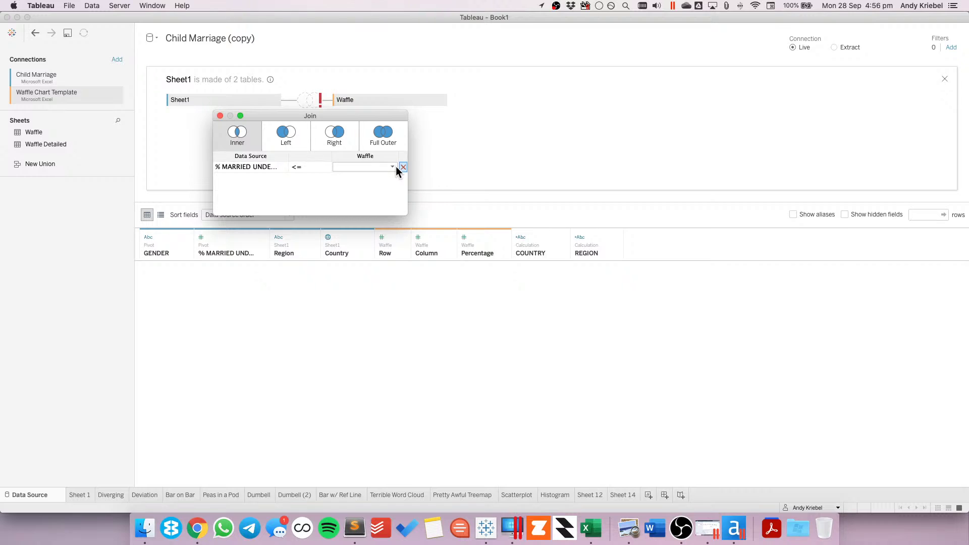
left_click(369, 187)
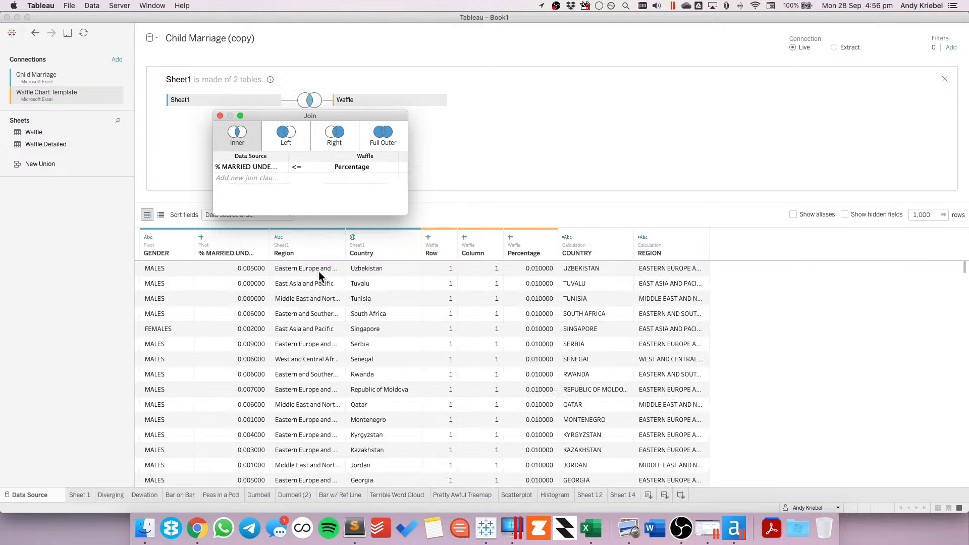
left_click(319, 271)
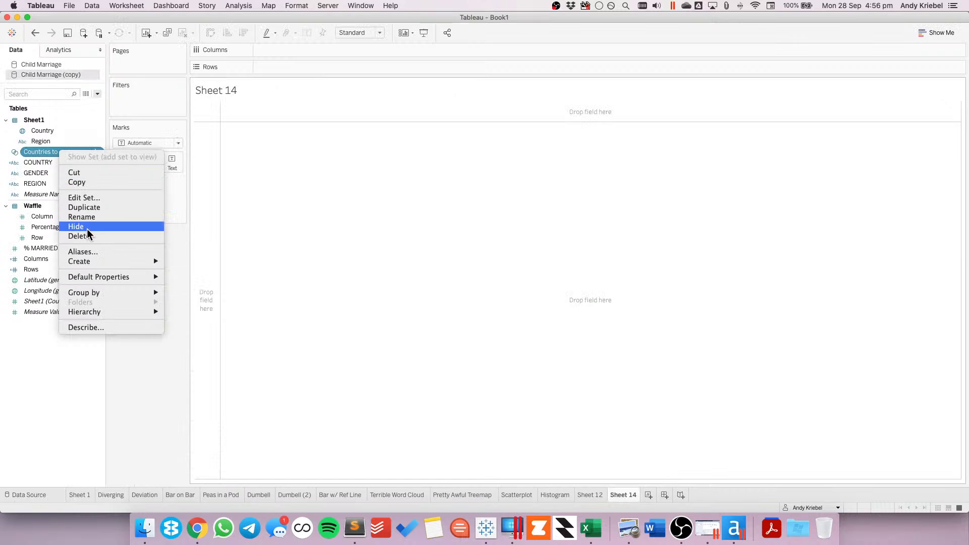
- On Sheet 14, hide the countries set and place Waffle's Column field on the columns as a dimension
left_click(87, 229)
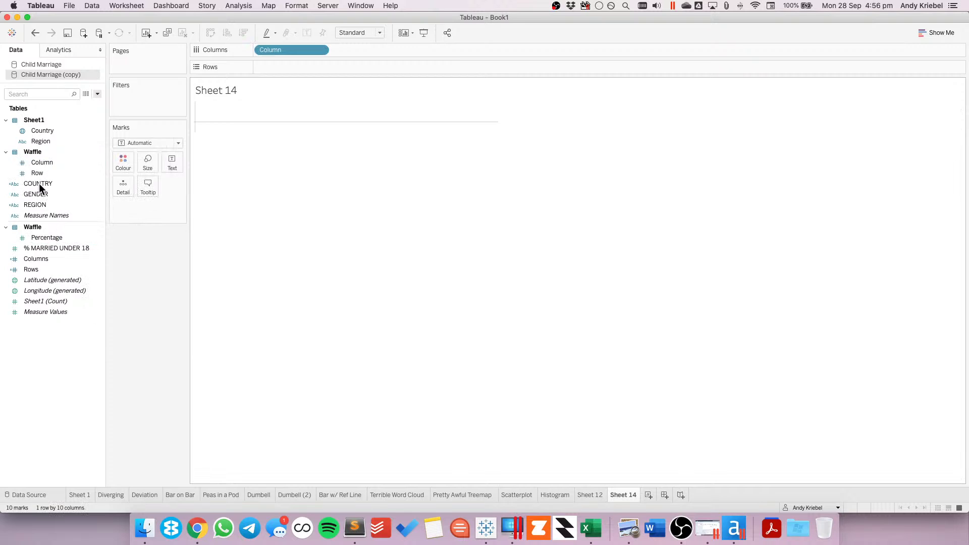
- Place Waffle's Row field on the rows and filter the uppercase COUNTRY field to LIBERIA
left_click_drag(38, 184, 143, 106)
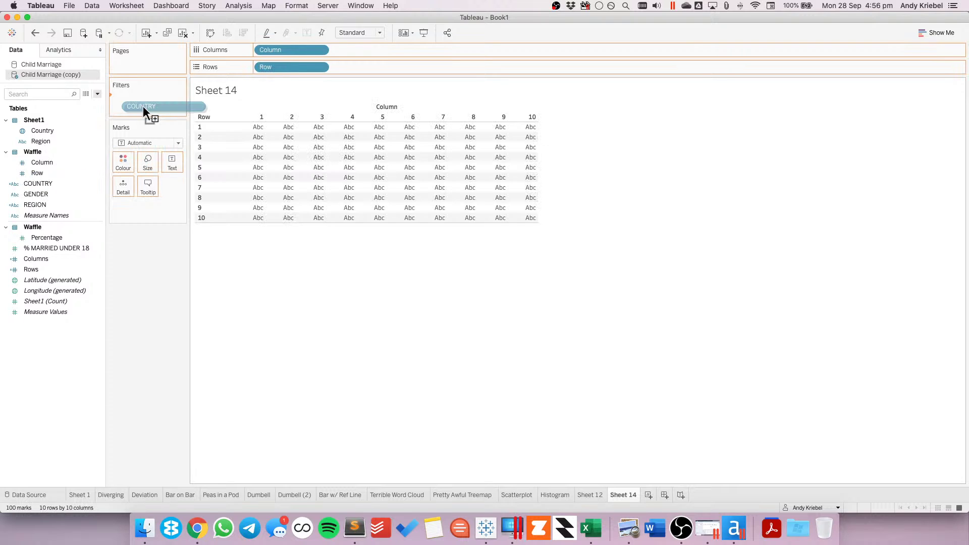
left_click_drag(143, 106, 144, 106)
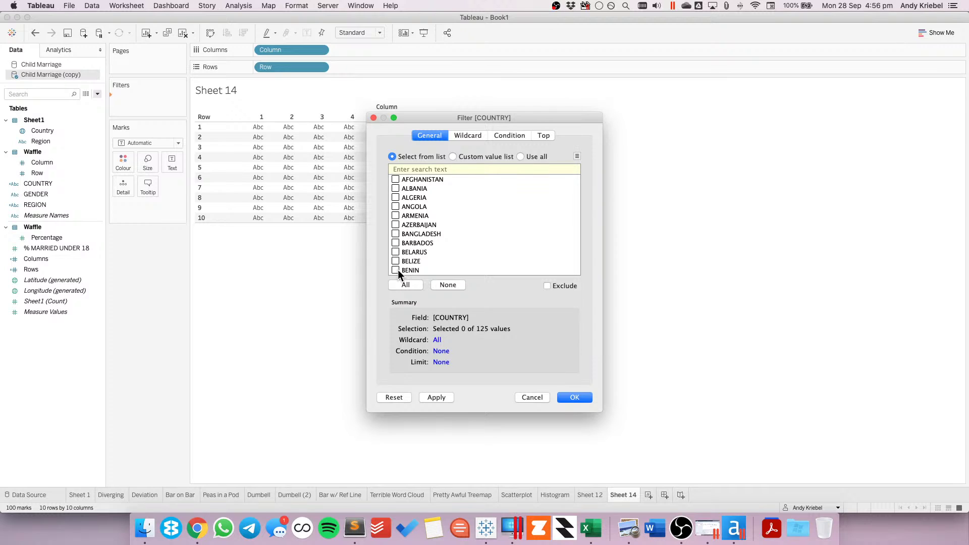
scroll(396, 227, "down", 10)
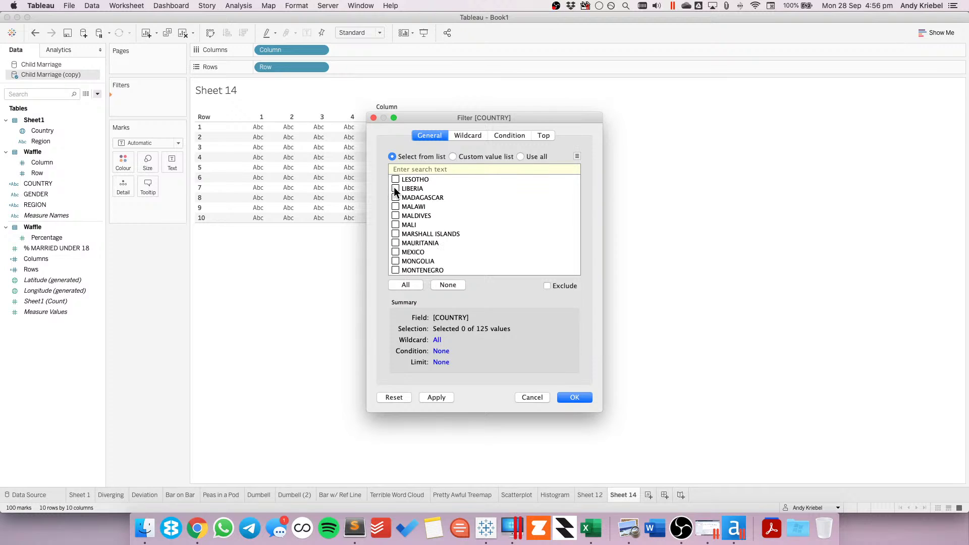
left_click(395, 189)
key("Return")
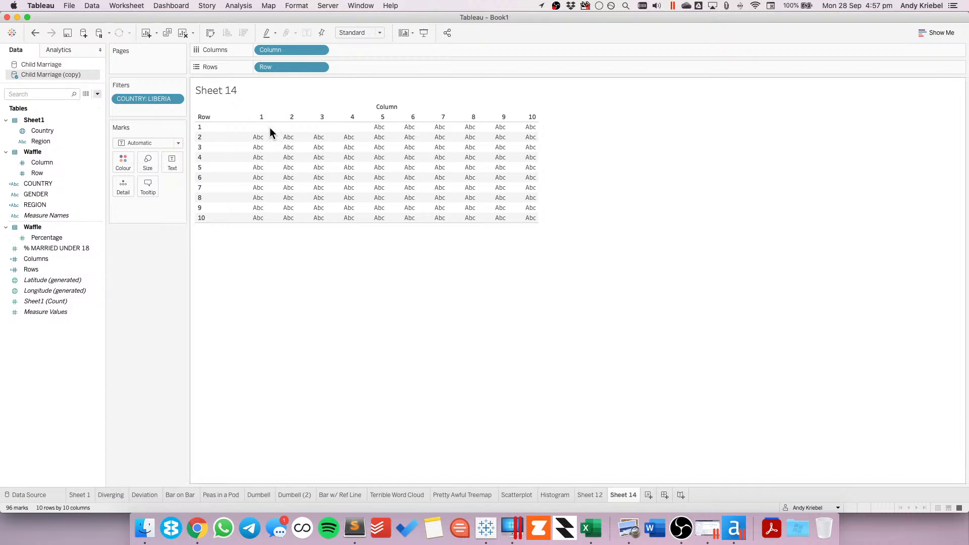
mouse_move(367, 128)
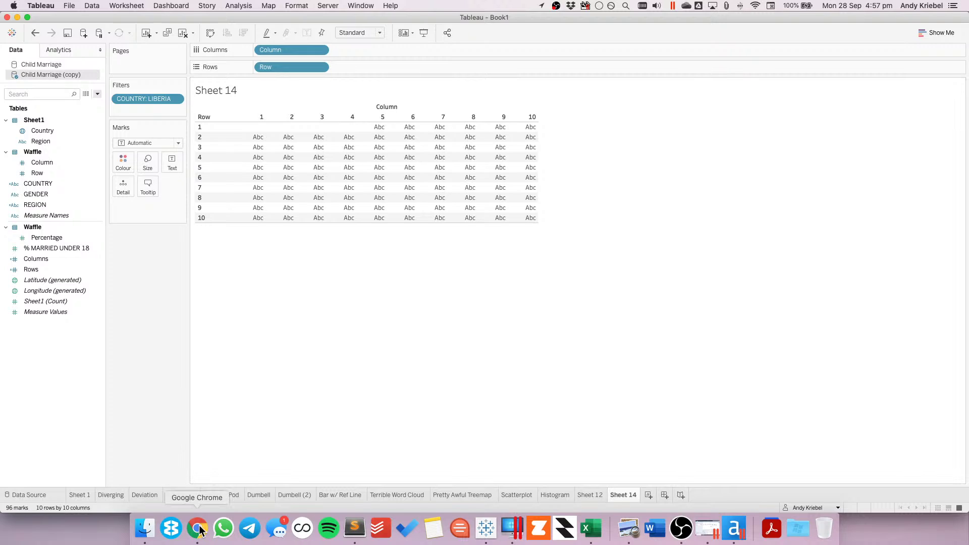
- Switch to Finder, search this Mac for file names matching waffle, and open How to Create Waffle Charts.twbx
left_click(142, 532)
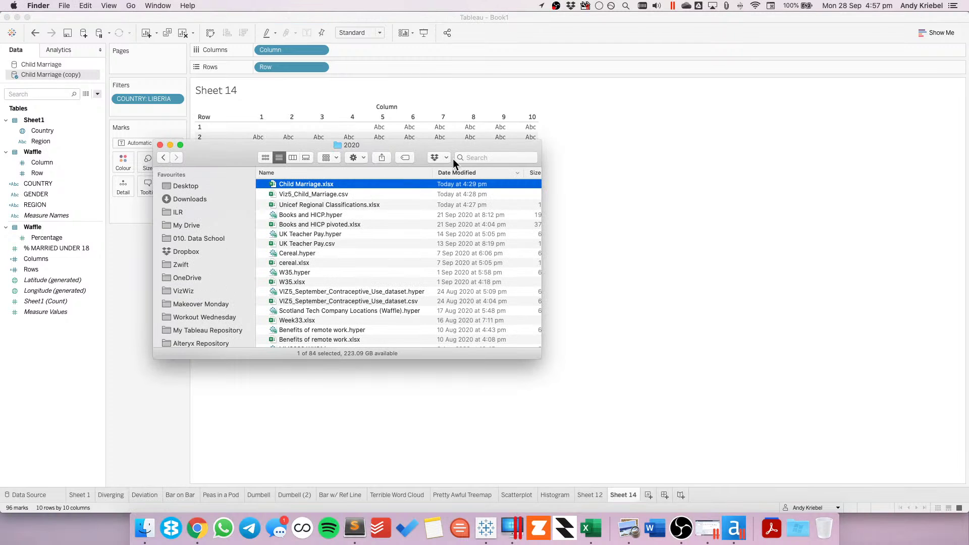
left_click(183, 291)
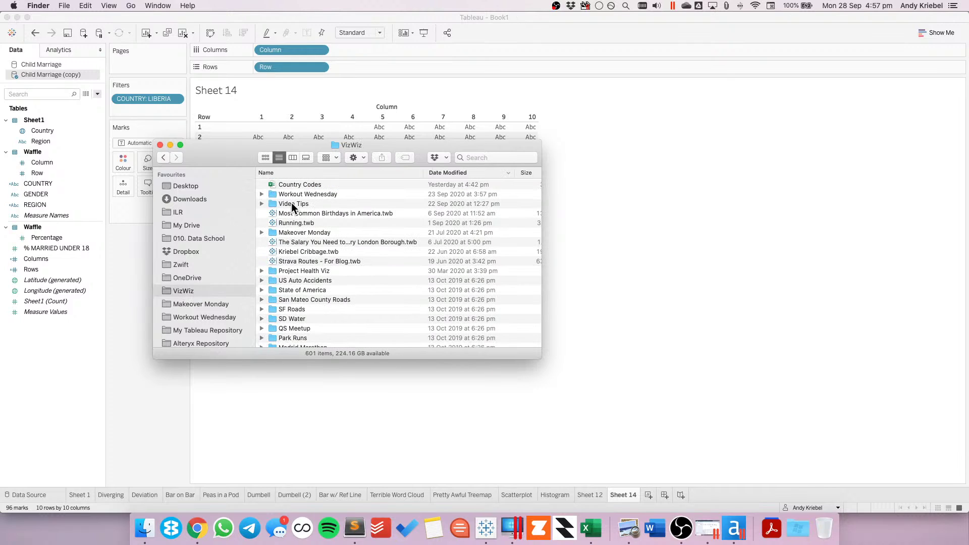
double_click(291, 203)
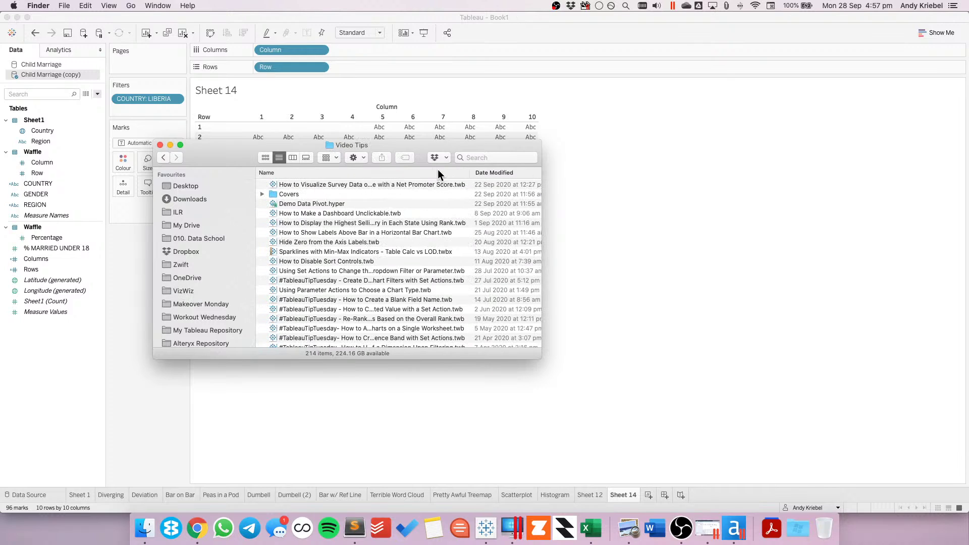
left_click(491, 154)
type("waffle")
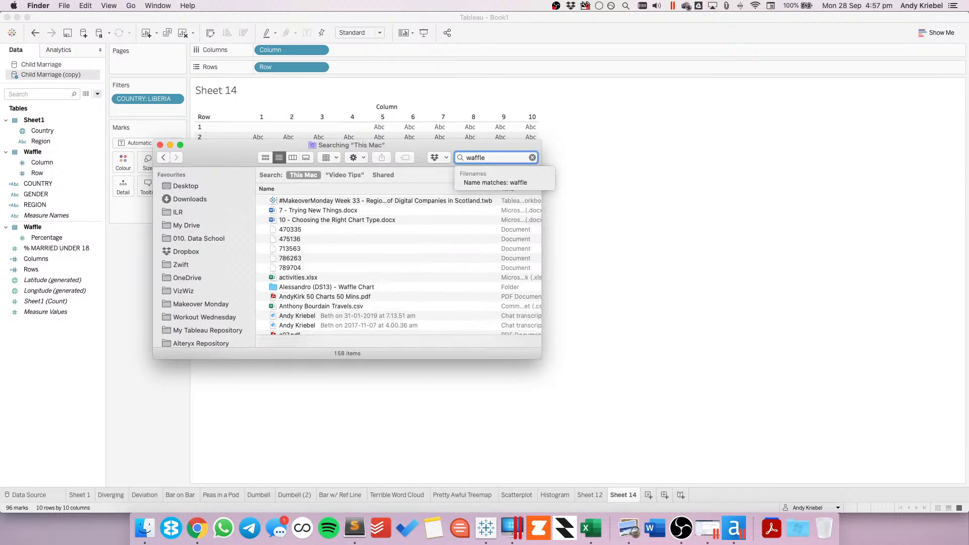
left_click(492, 183)
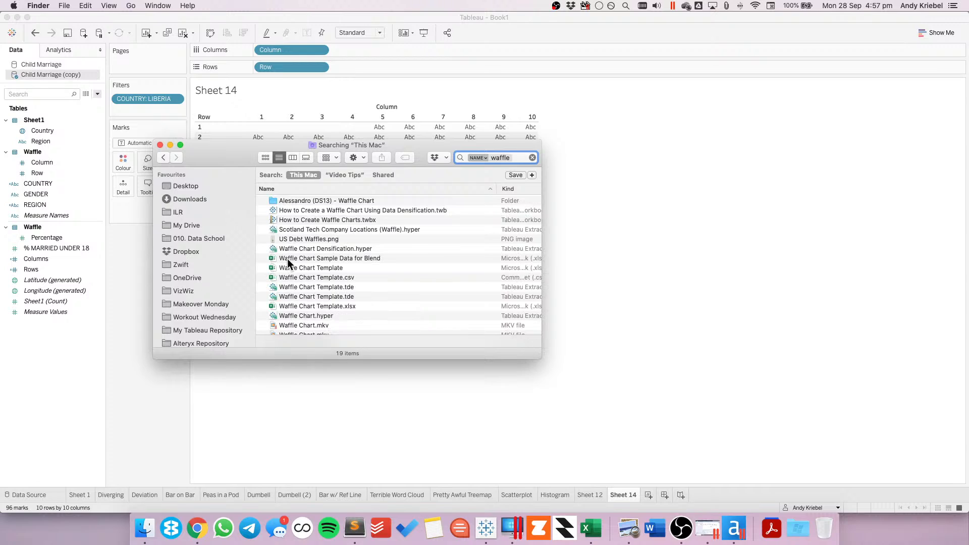
left_click(317, 219)
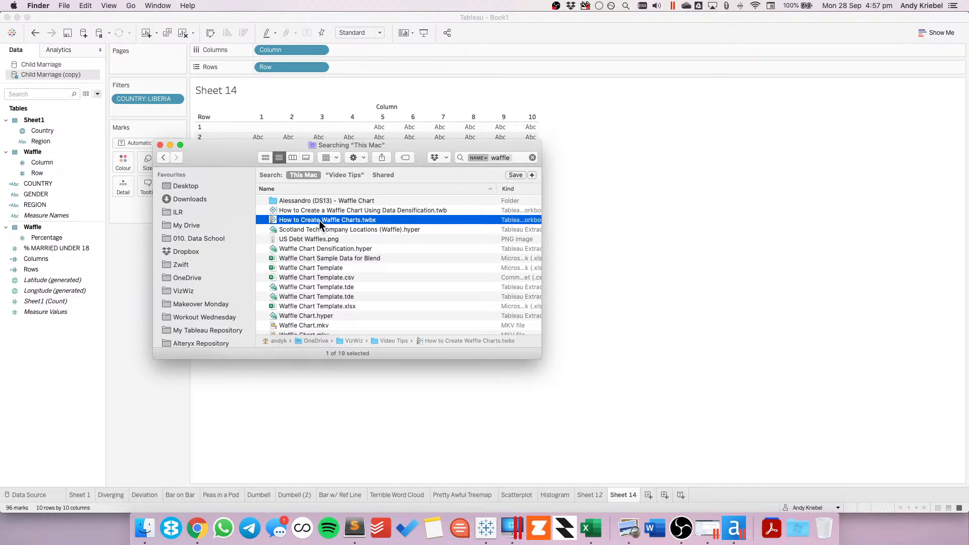
key("super+Tab")
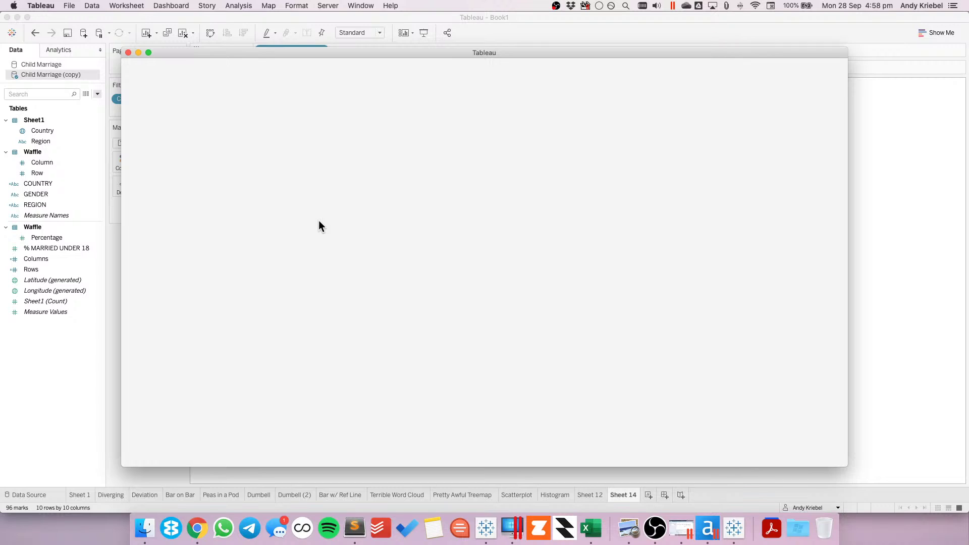
- Select the Central waffle chart on the Waffles dashboard and go to its sheet to examine how it is built
left_click(483, 275)
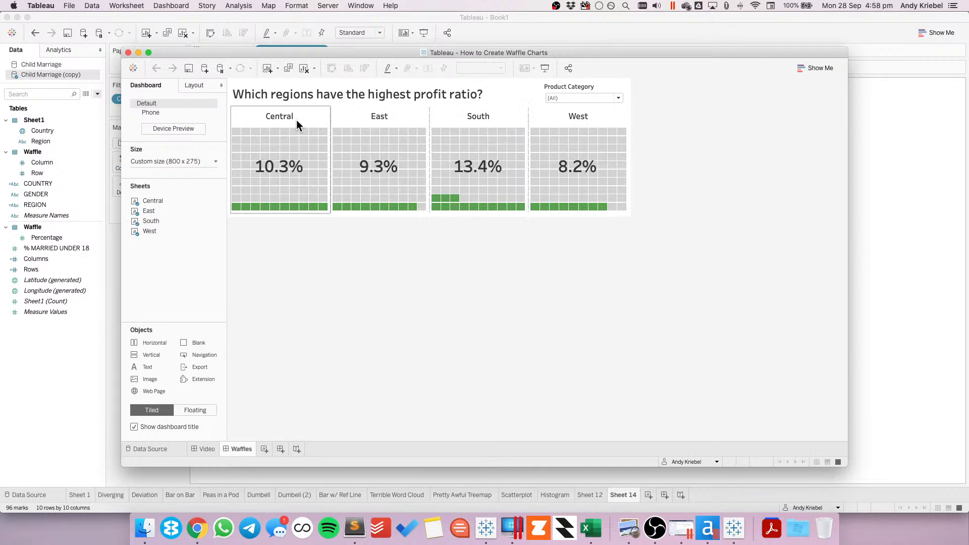
left_click(323, 118)
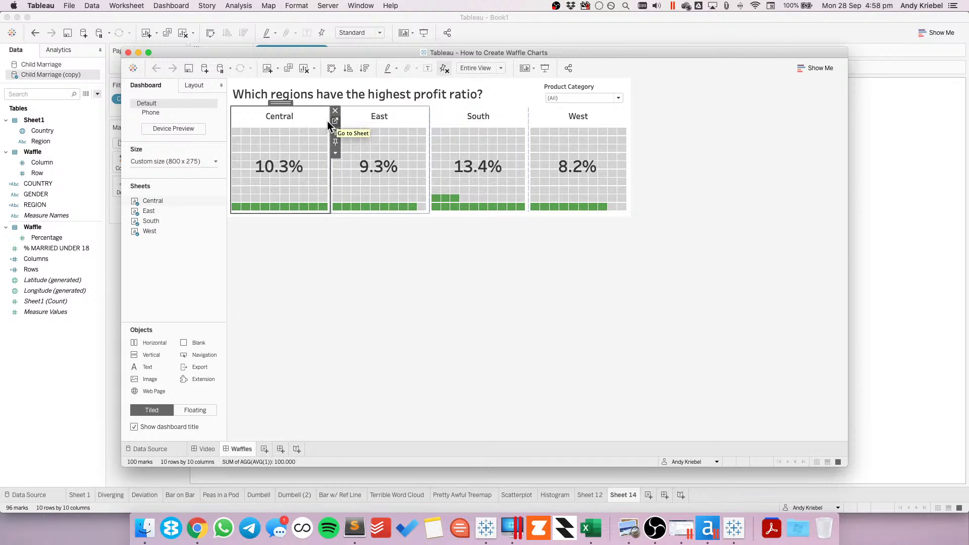
left_click(328, 121)
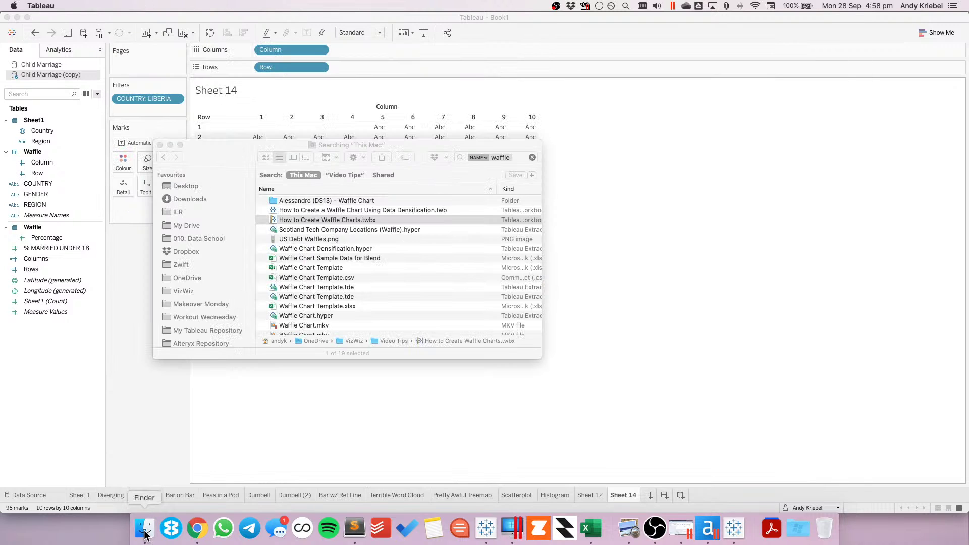
- Switch to Finder and look through the waffle search results for a waffle chart template or workbook, selecting Waffle House.twb
left_click(144, 536)
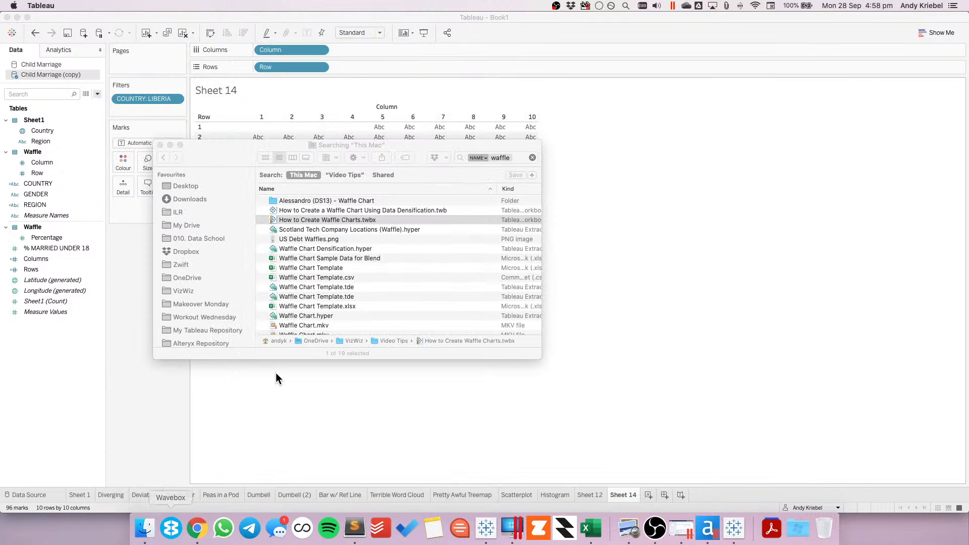
scroll(352, 283, "down", 3)
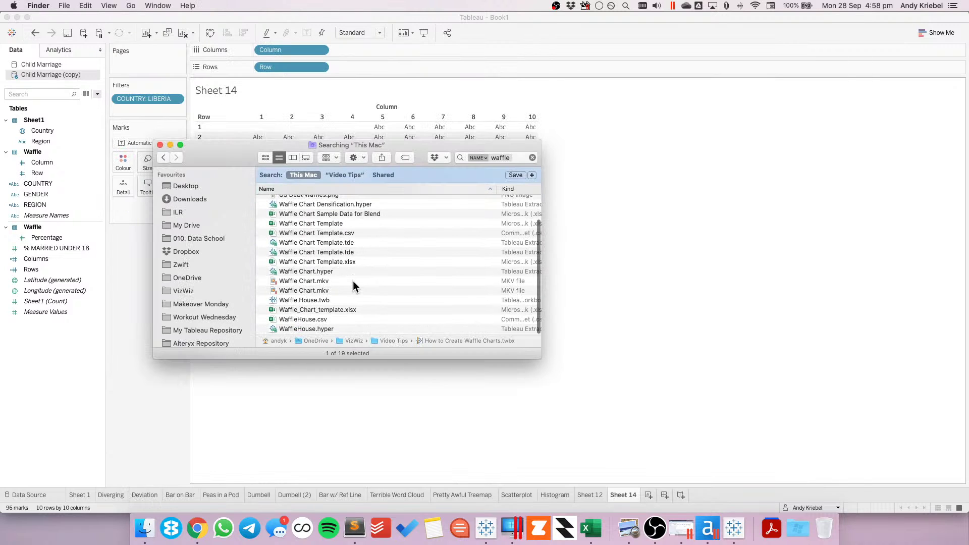
left_click(319, 301)
scroll(376, 305, "up", 2)
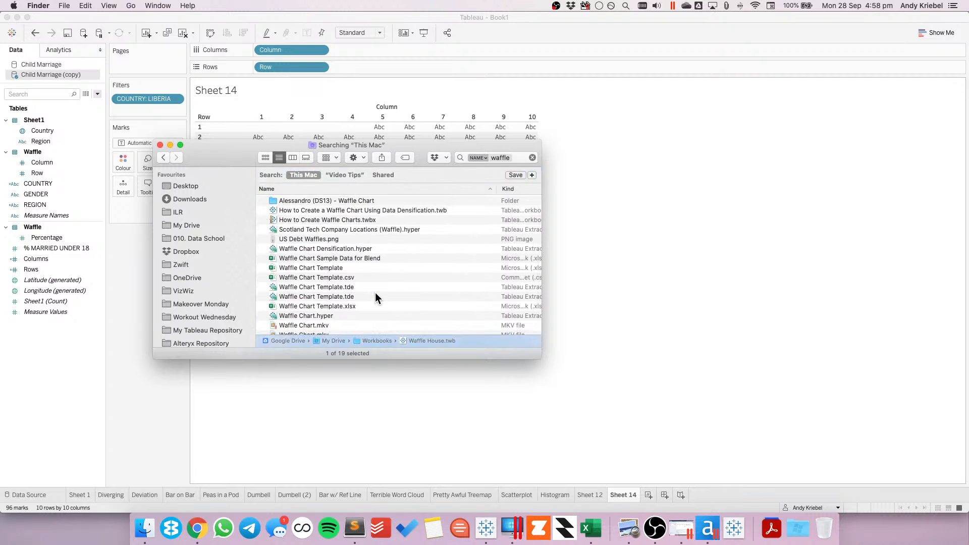
left_click(515, 158)
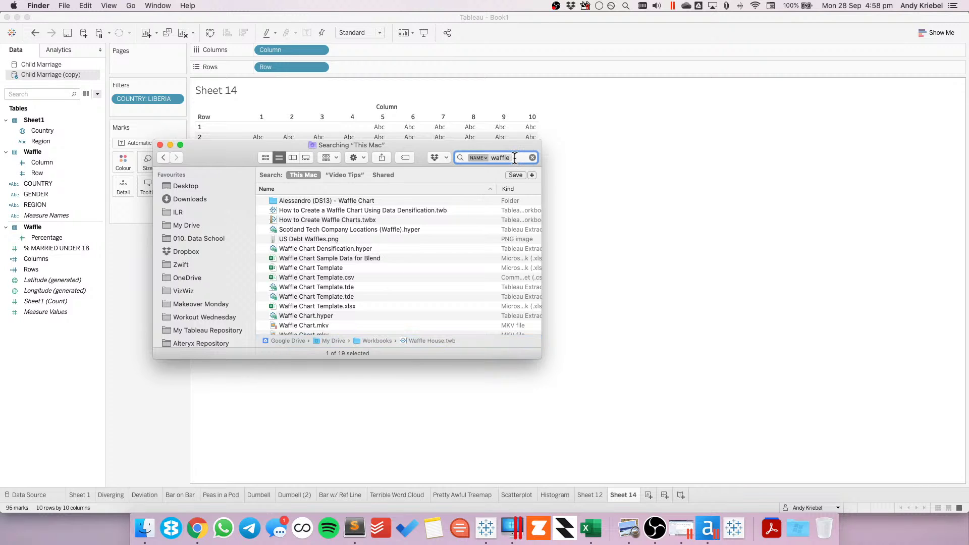
- Replace the search with one for file names matching waffle chart, then return to the Tableau workbook
left_click(532, 158)
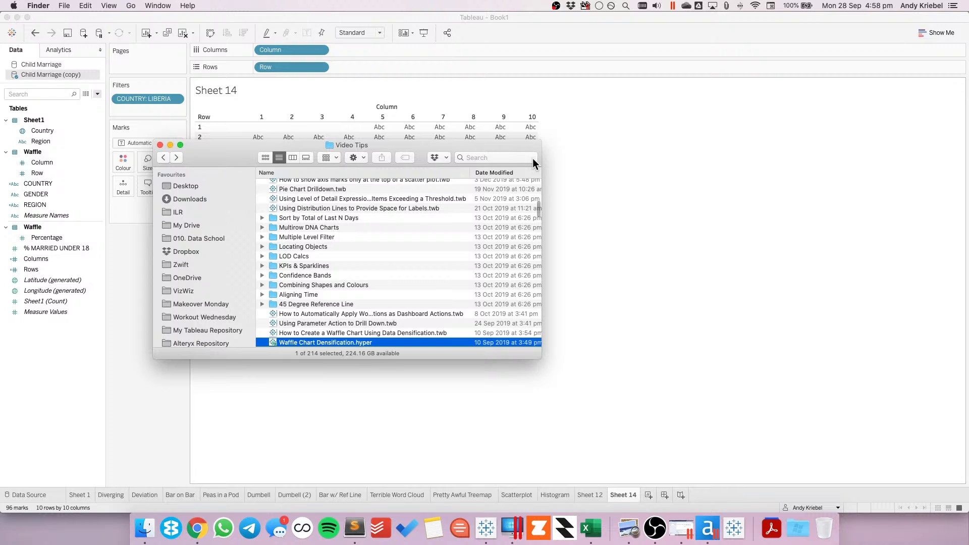
left_click(488, 157)
type("waffle")
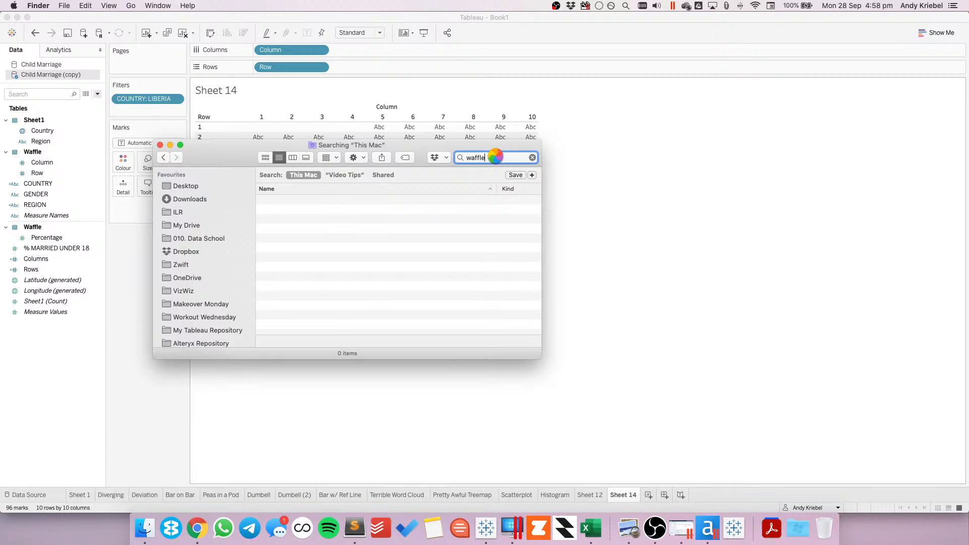
type("chart")
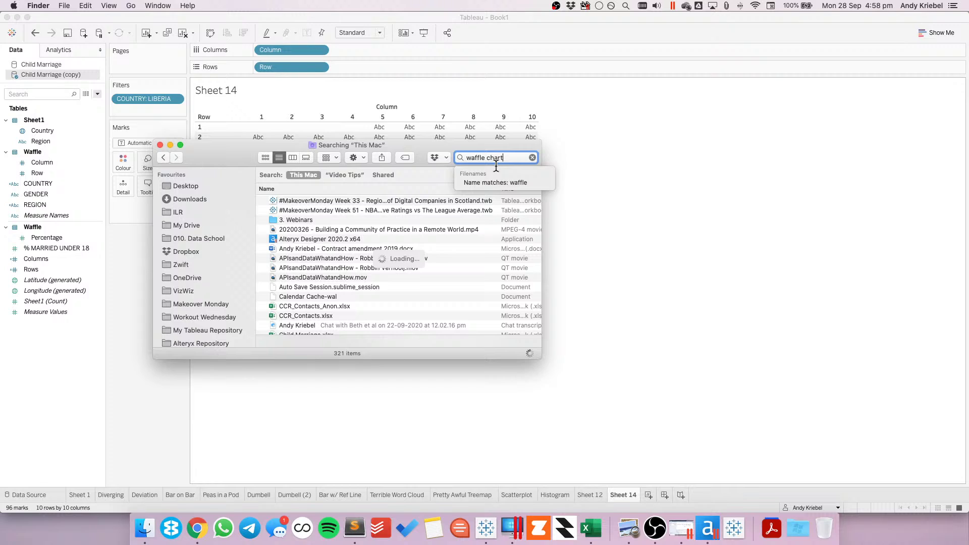
left_click(495, 183)
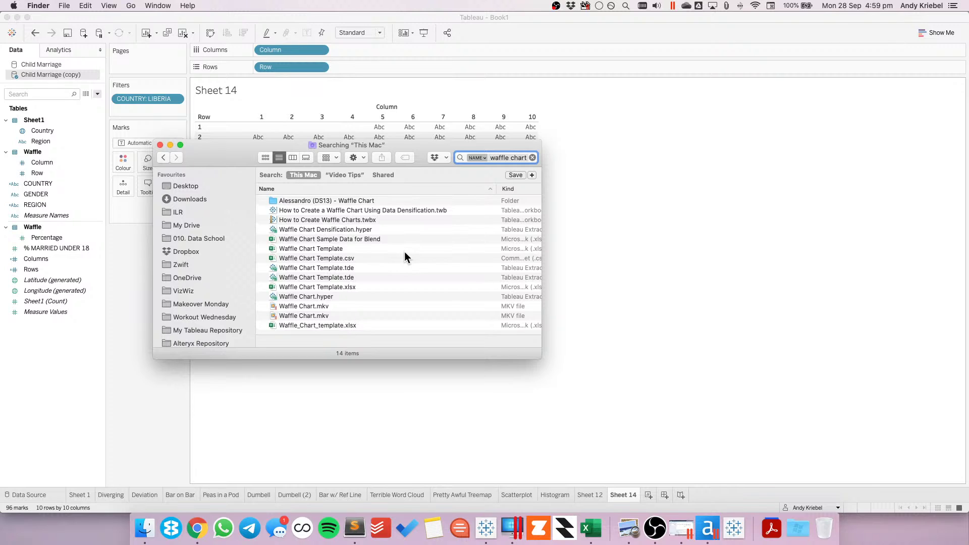
left_click(627, 273)
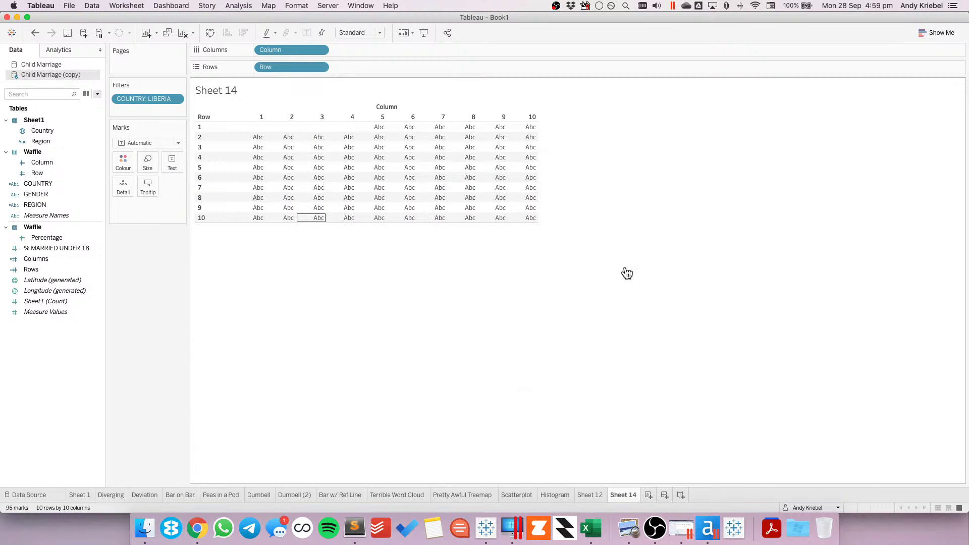
- Change the COUNTRY filter on Sheet 14 to include only MEXICO
left_click(176, 99)
left_click(795, 205)
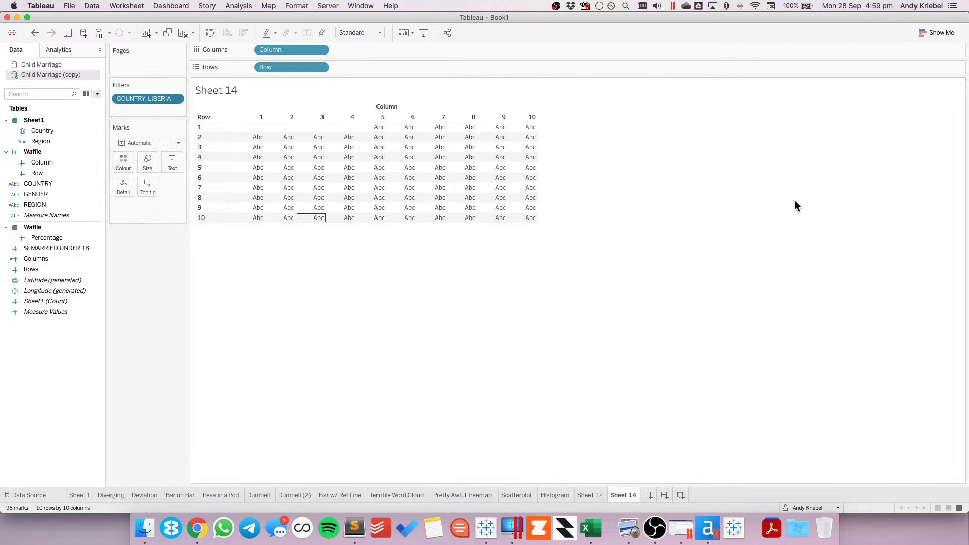
left_click(448, 285)
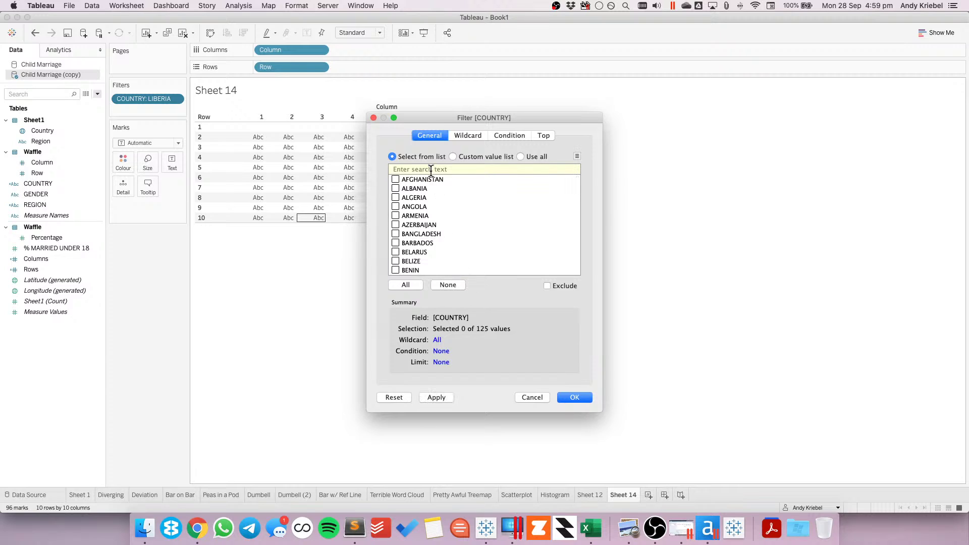
left_click(431, 169)
type("unit")
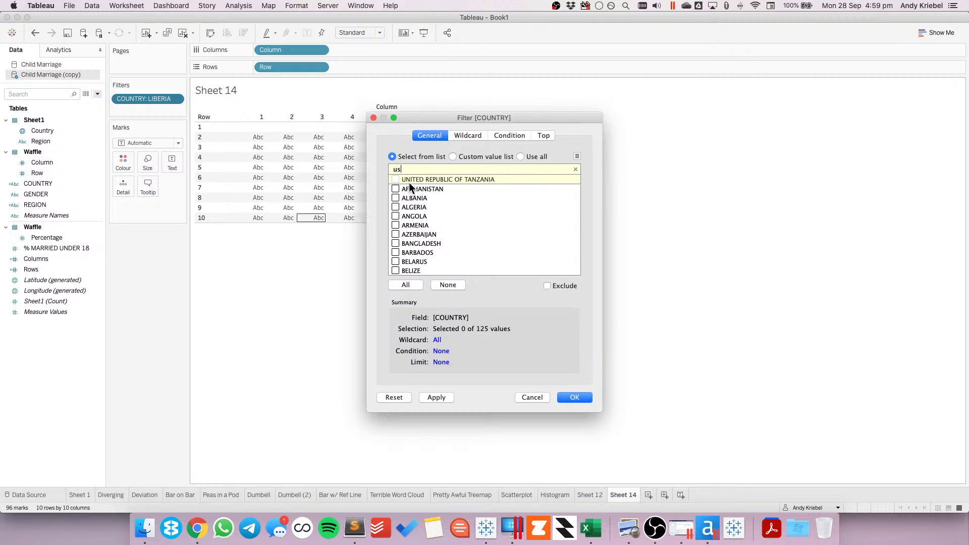
key("BackSpace")
key("BackSpace")
key("BackSpace")
type("sa")
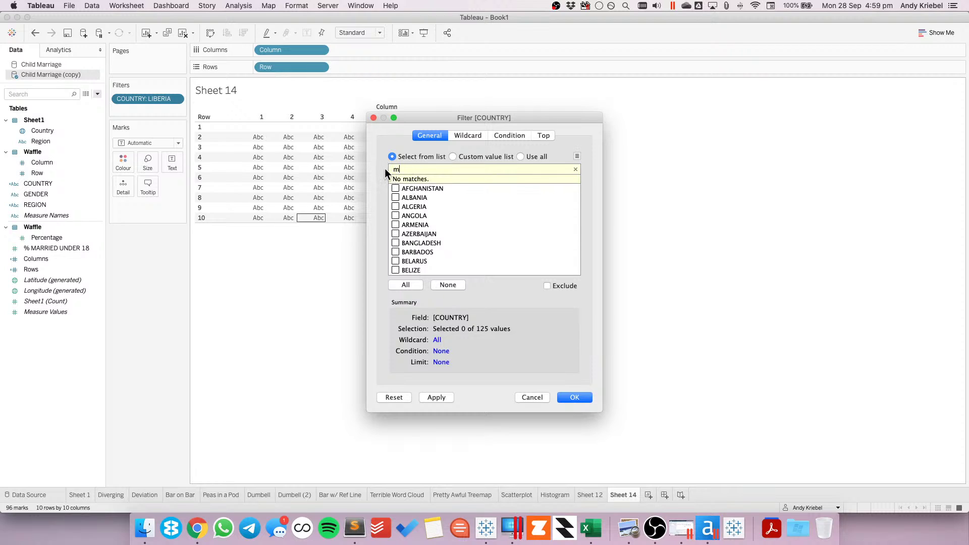
left_click(396, 180)
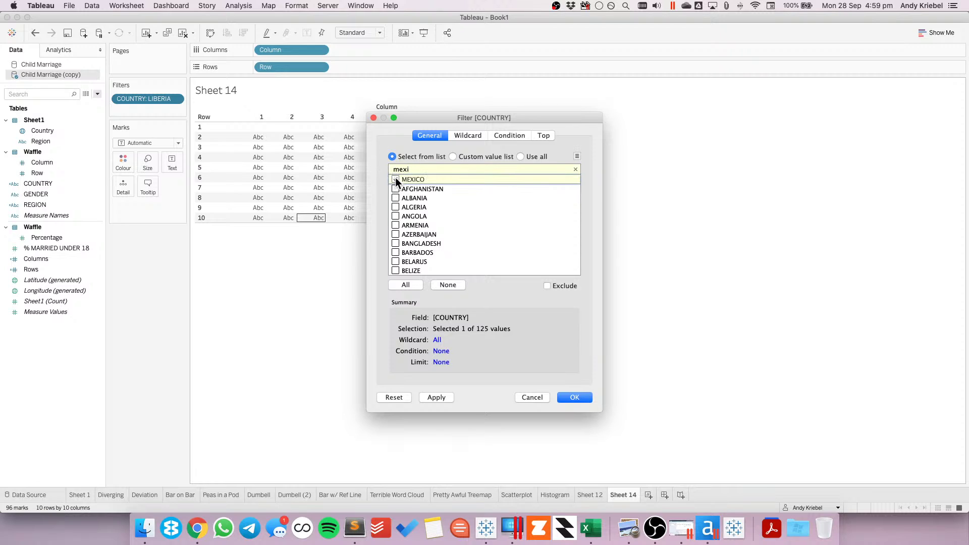
key("Return")
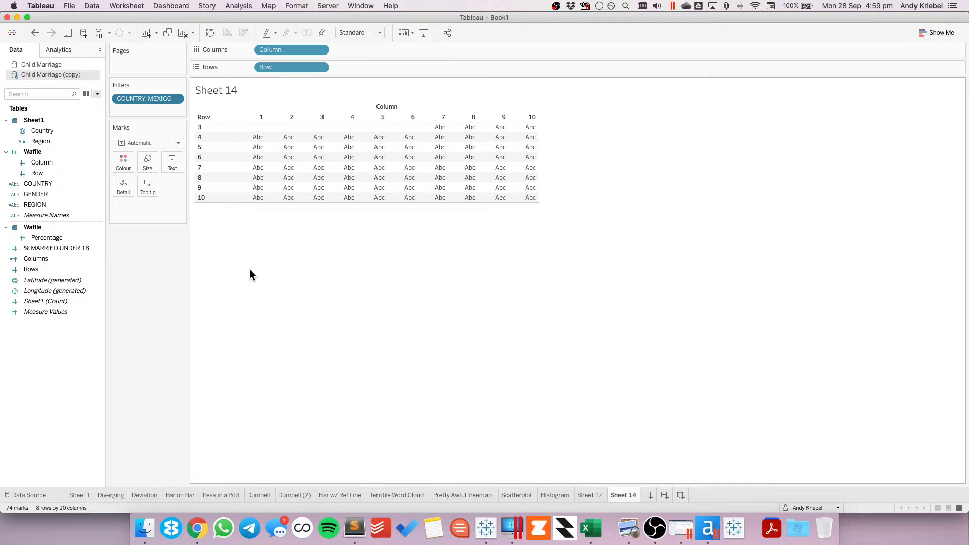
- Edit the Child Marriage (copy) data source to use a right join between Sheet1 and Waffle, and return to Sheet 14
right_click(72, 74)
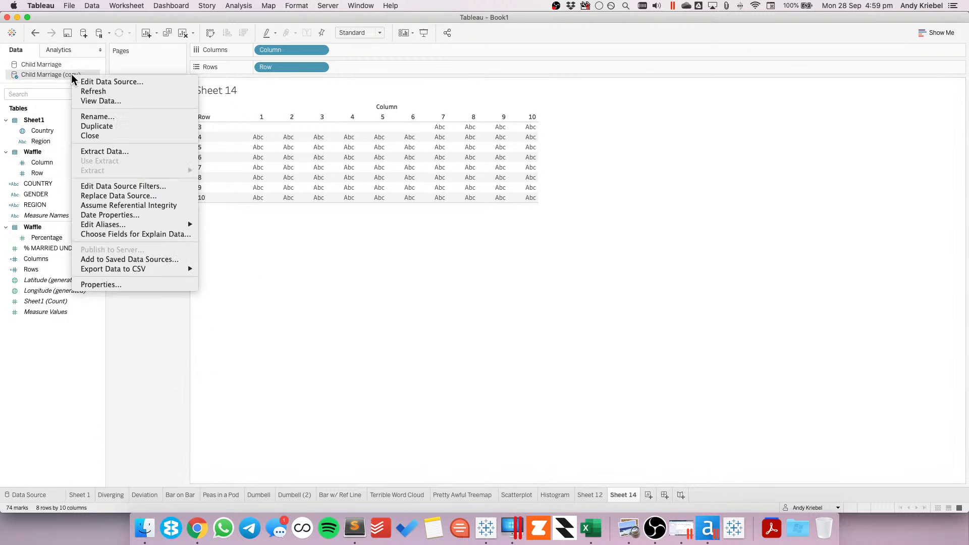
left_click(99, 83)
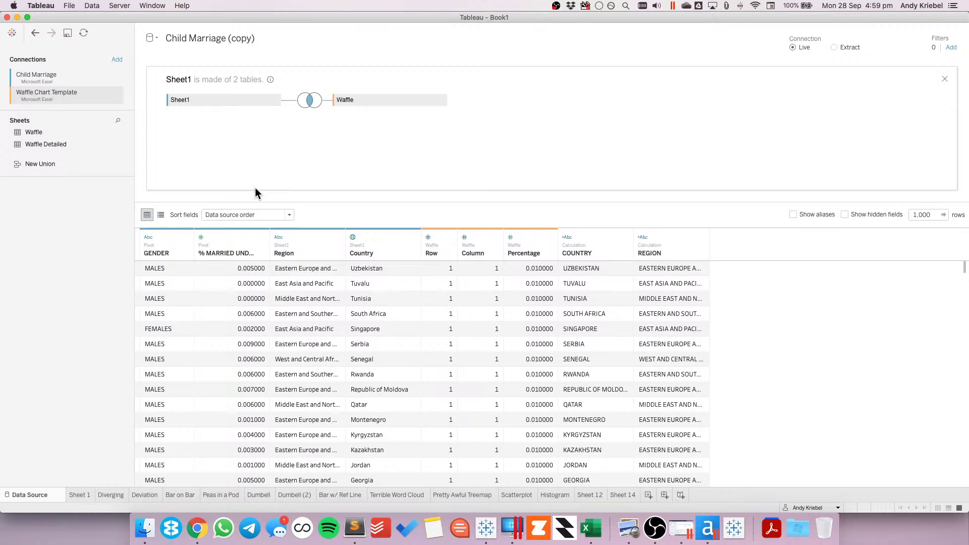
left_click(310, 100)
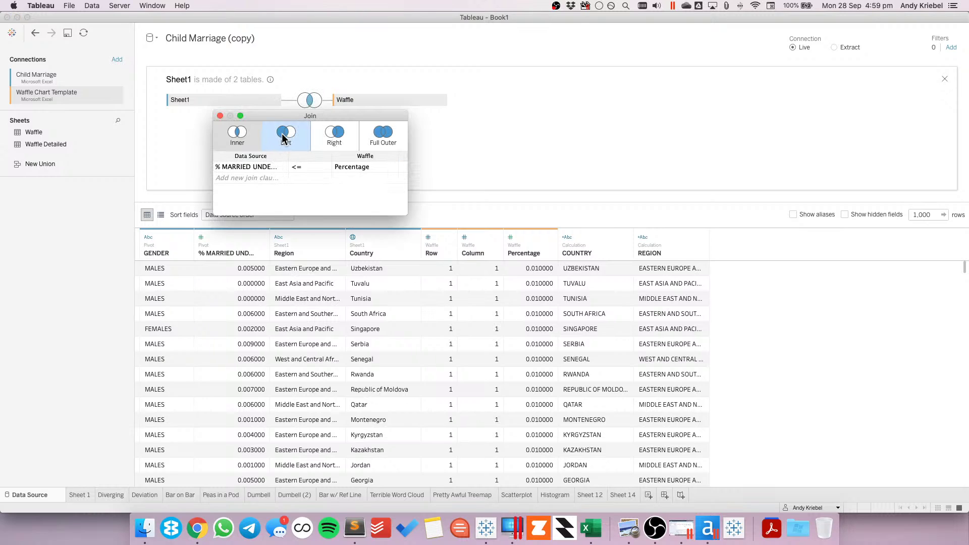
left_click(333, 138)
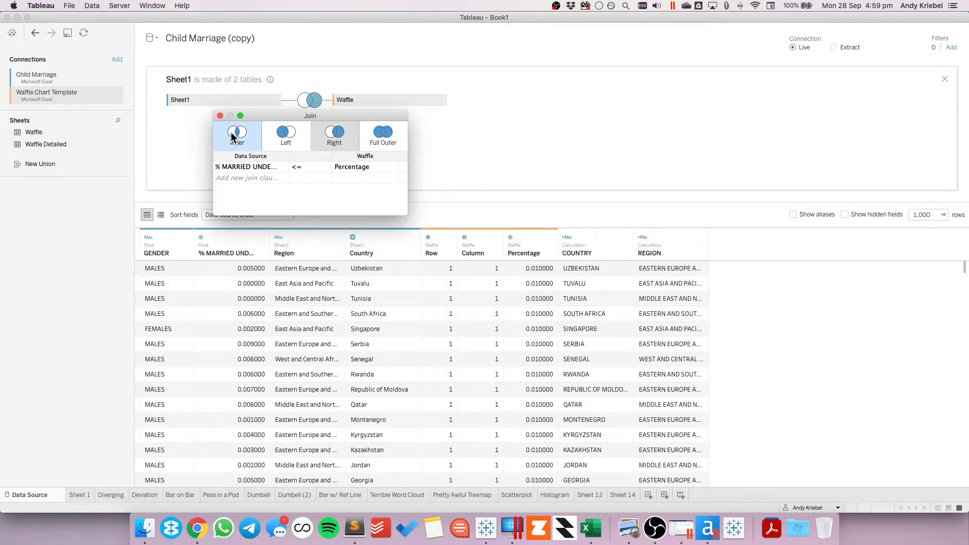
left_click(220, 116)
left_click(623, 496)
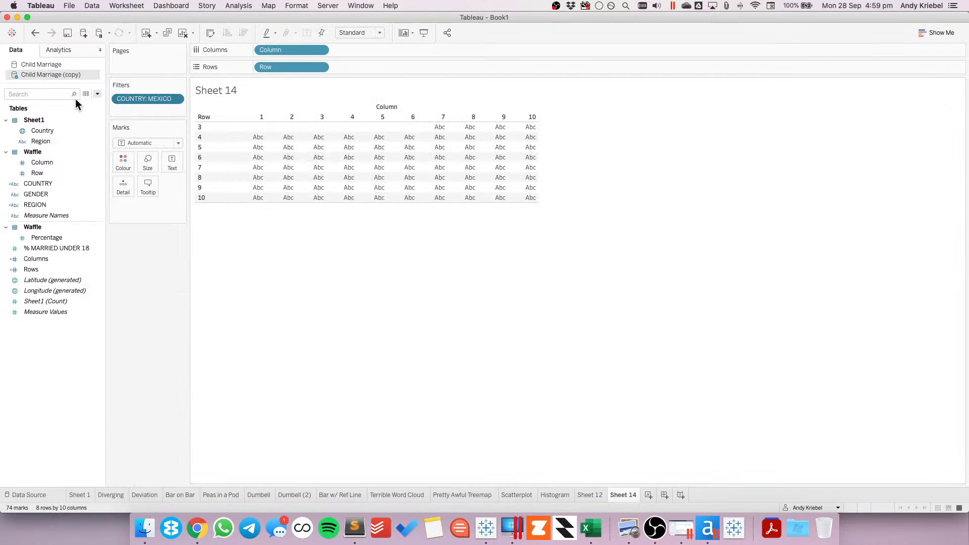
- Change the join between Sheet1 and Waffle in the Child Marriage (copy) data source to a left join
right_click(64, 74)
left_click(101, 79)
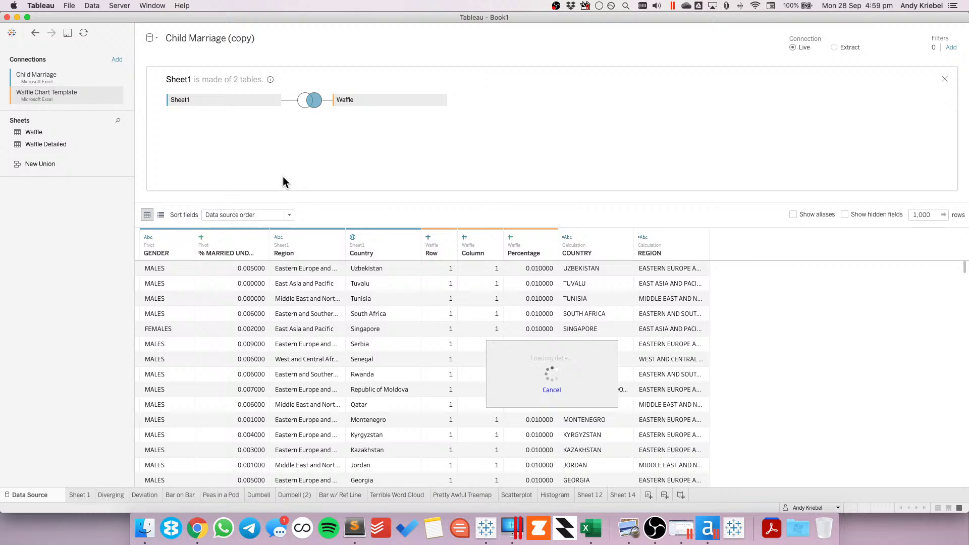
left_click(310, 100)
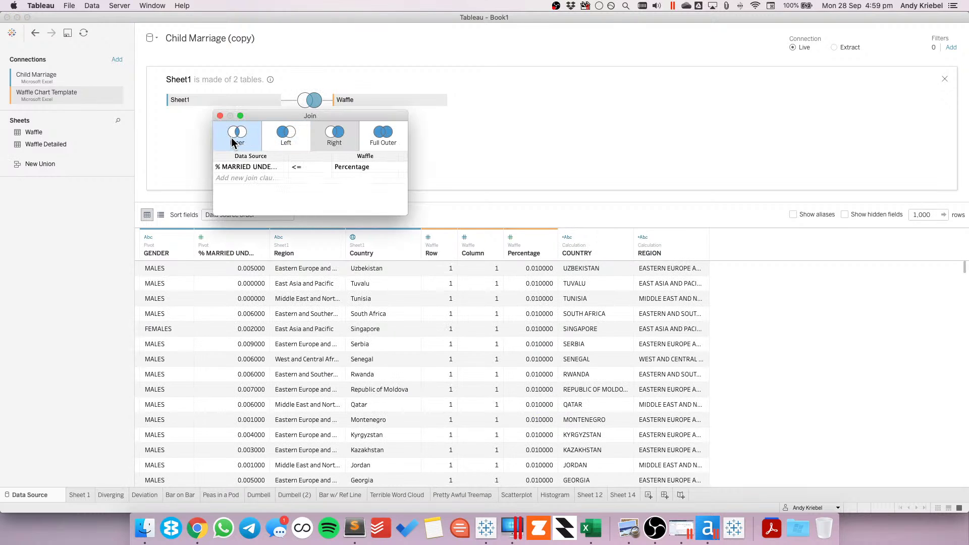
left_click(286, 136)
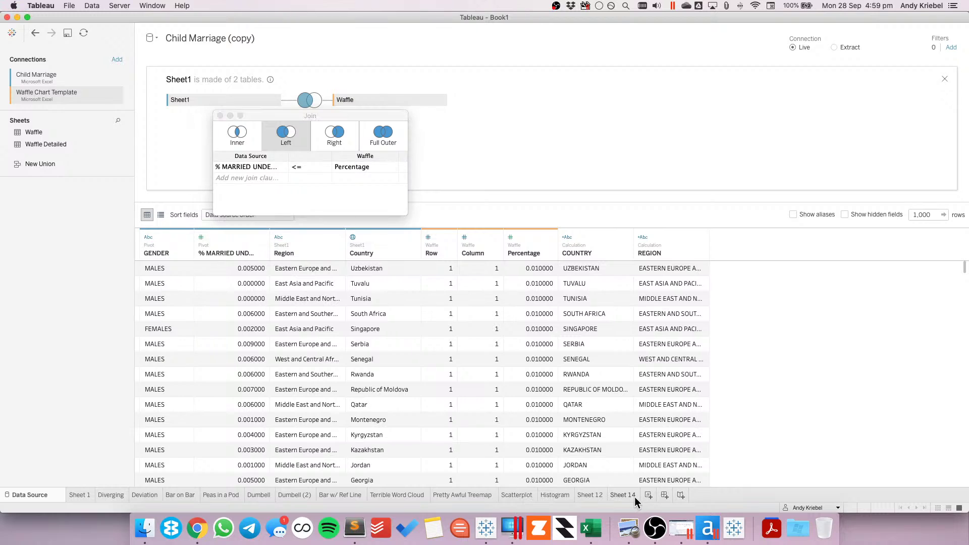
- Return to Sheet 14 and close the Child Marriage (copy) data source, accepting the deletion of sheets that use it
left_click(627, 496)
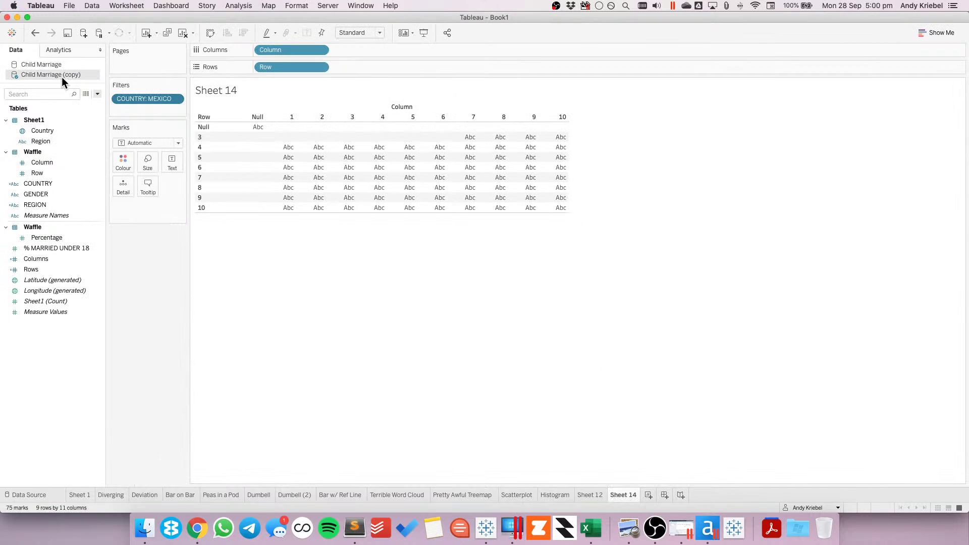
key("super+w")
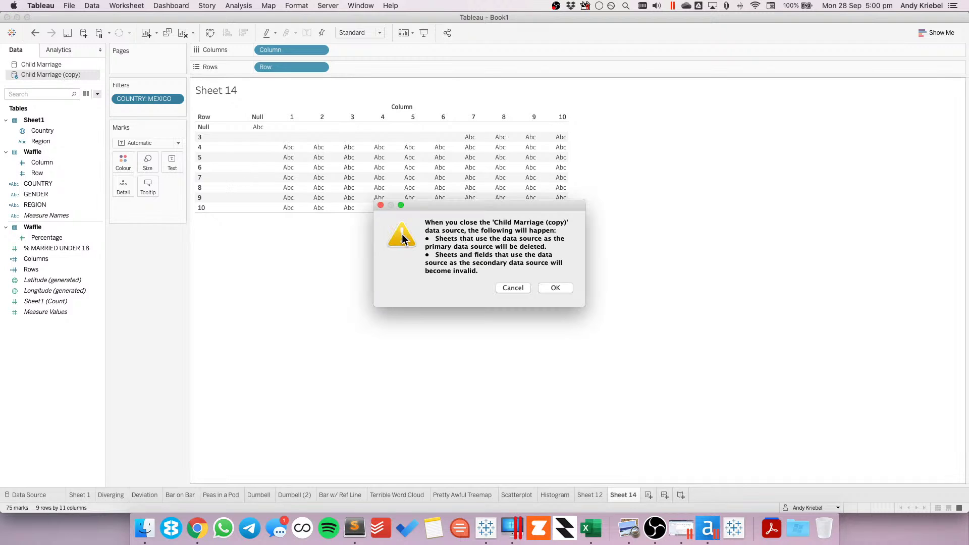
key("Return")
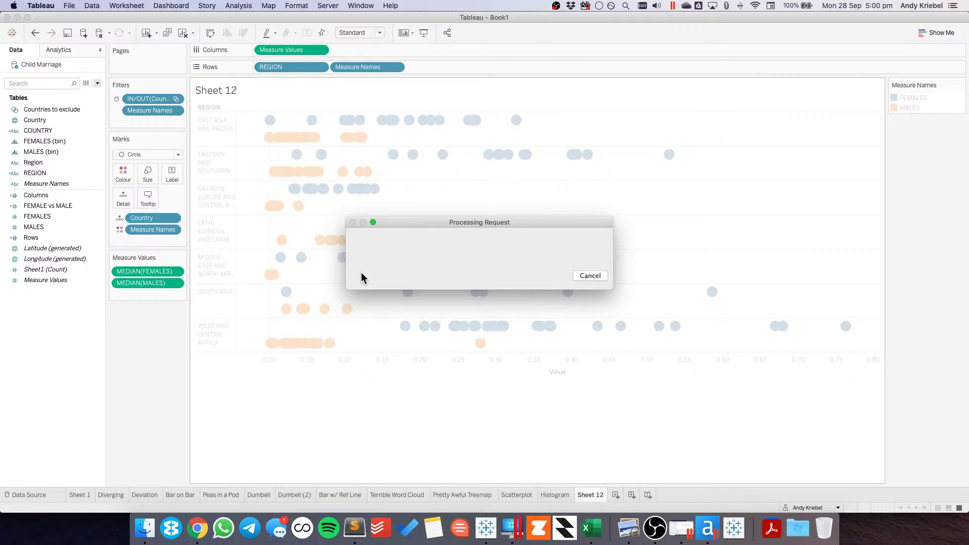
- Move Sheet 12 between Sheet 1 and Diverging and rename it Distribution
mouse_move(586, 496)
left_mouse_down()
mouse_move(98, 500)
mouse_move(113, 495)
left_mouse_up()
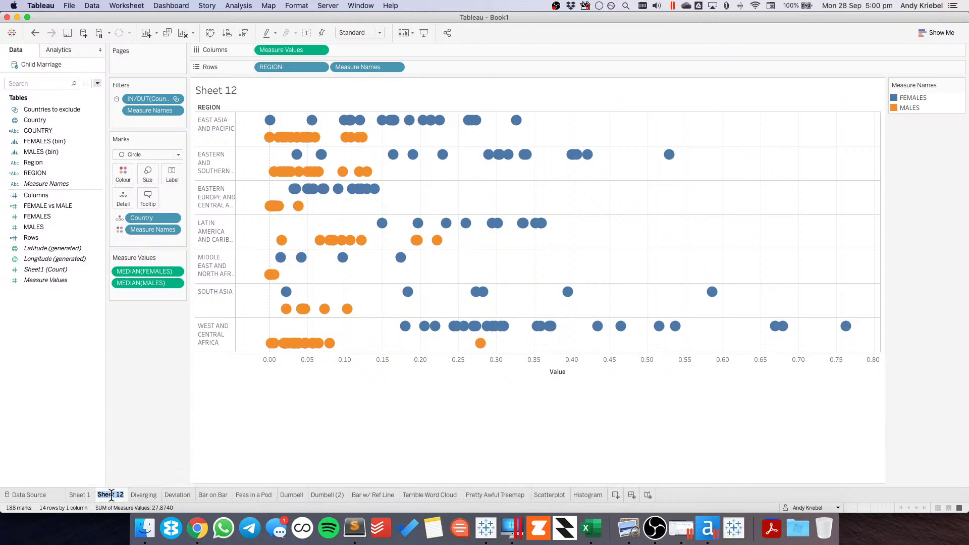
type("Distribution")
key("Return")
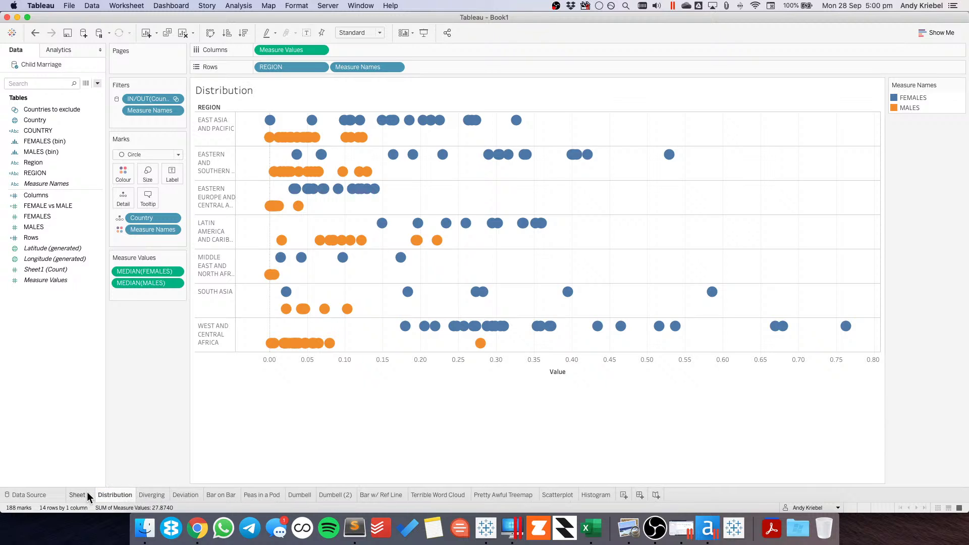
- Rename Sheet 1 as Slope
left_click(87, 494)
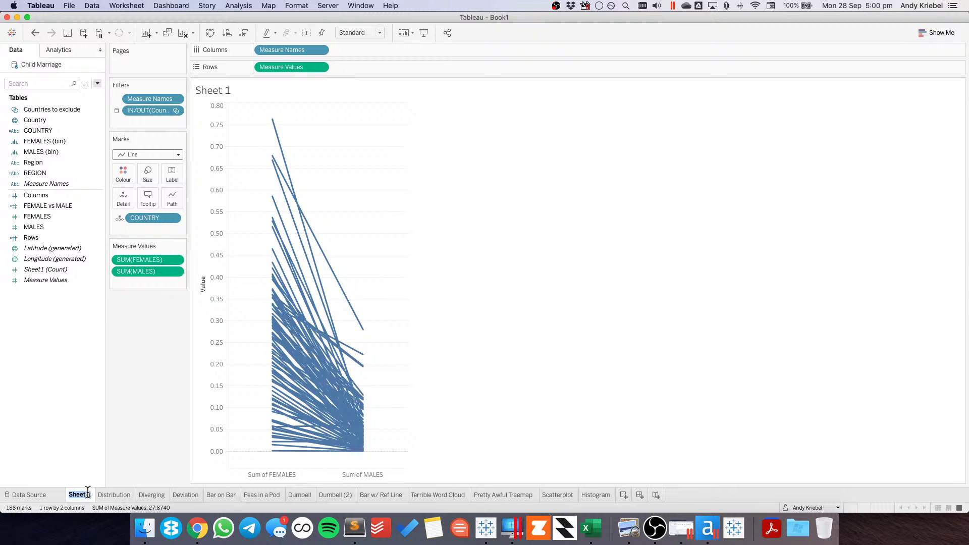
type("Slope")
key("Return")
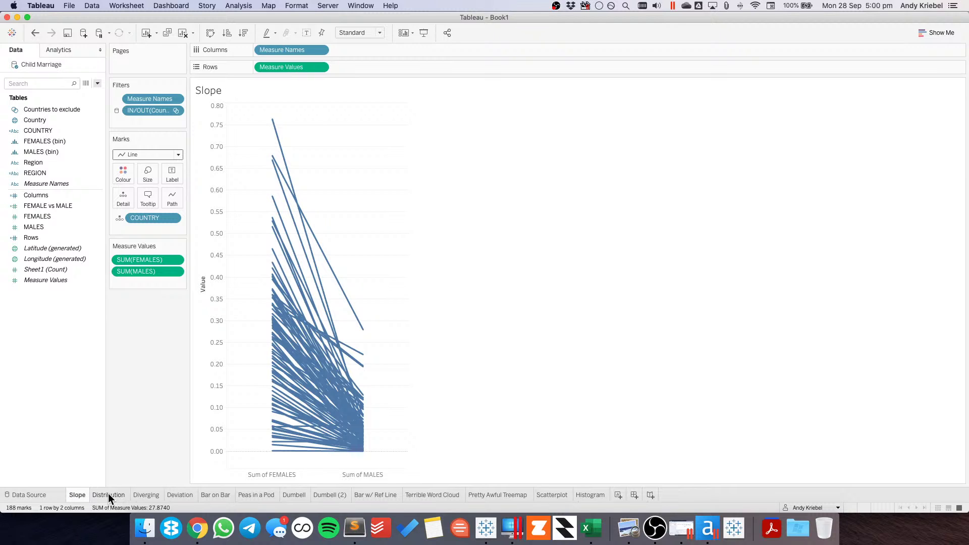
- Show all worksheets in the sheet sorter and colour the Distribution sheet Red
left_click(109, 495)
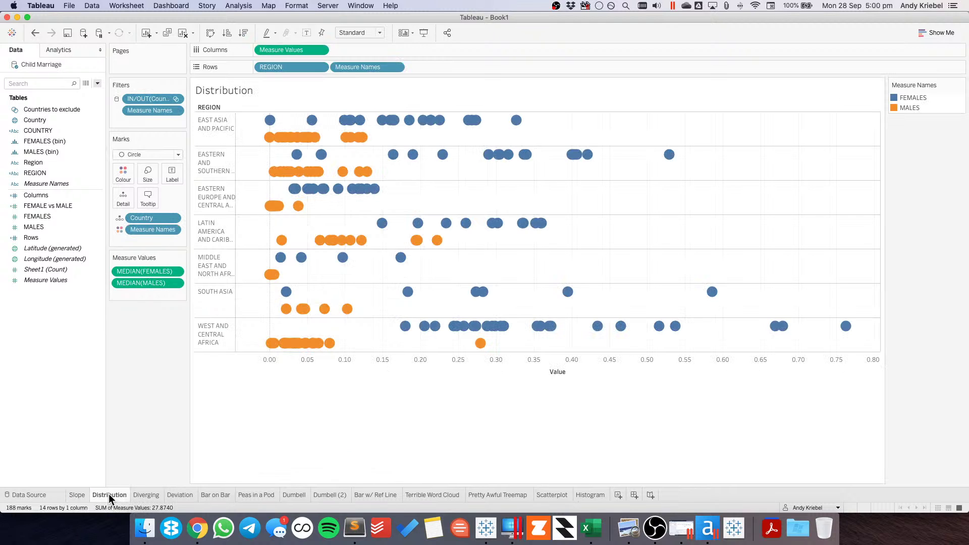
left_click(936, 509)
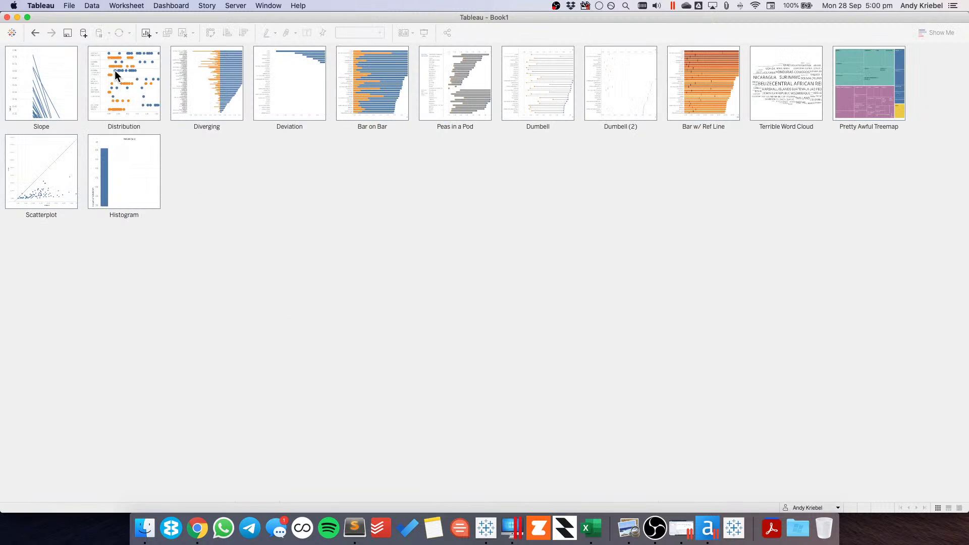
right_click(129, 84)
mouse_move(204, 223)
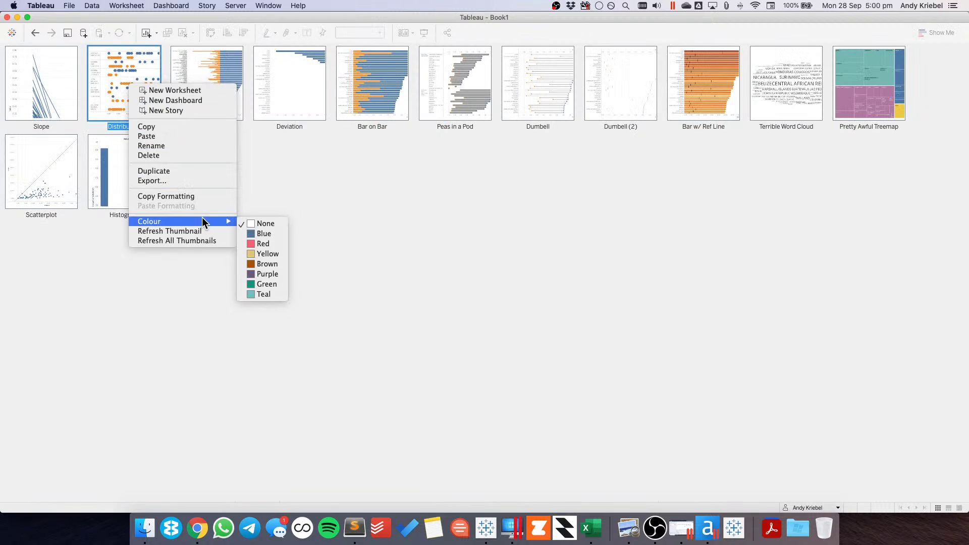
left_click(268, 243)
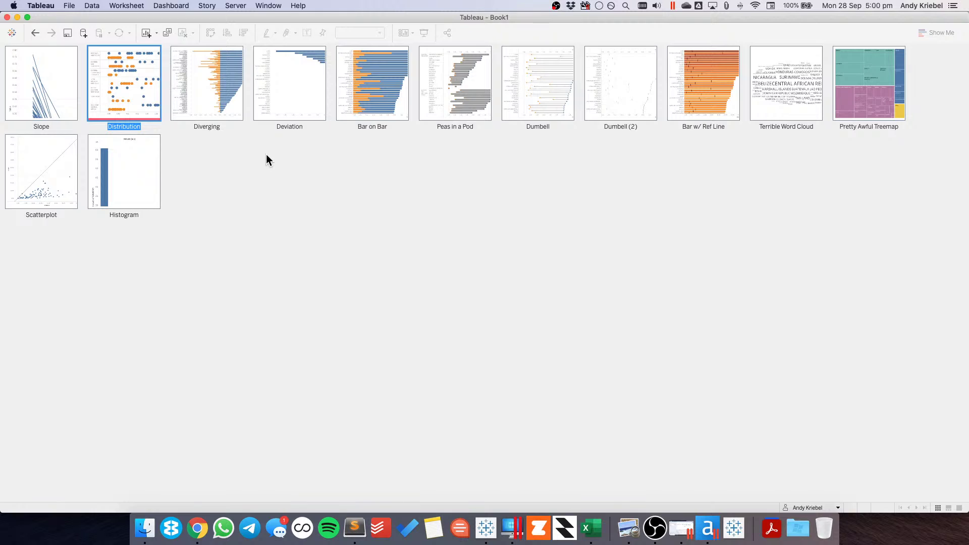
- Colour the Diverging and Bar on Bar sheets Red
right_click(208, 85)
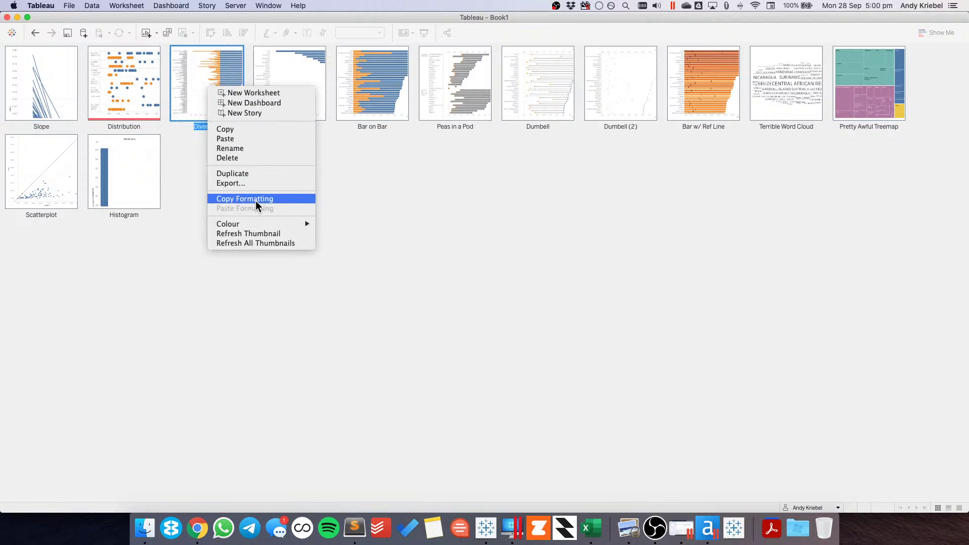
mouse_move(298, 223)
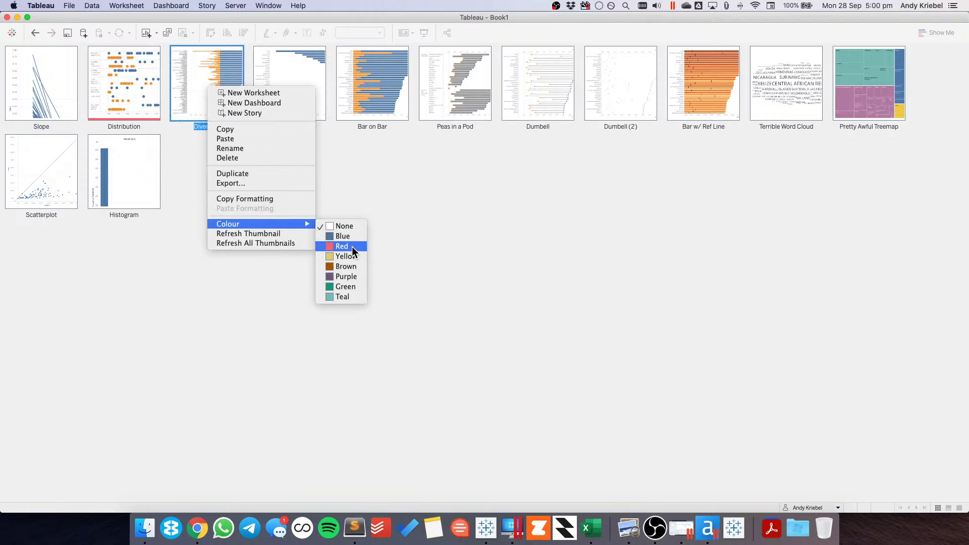
left_click(349, 243)
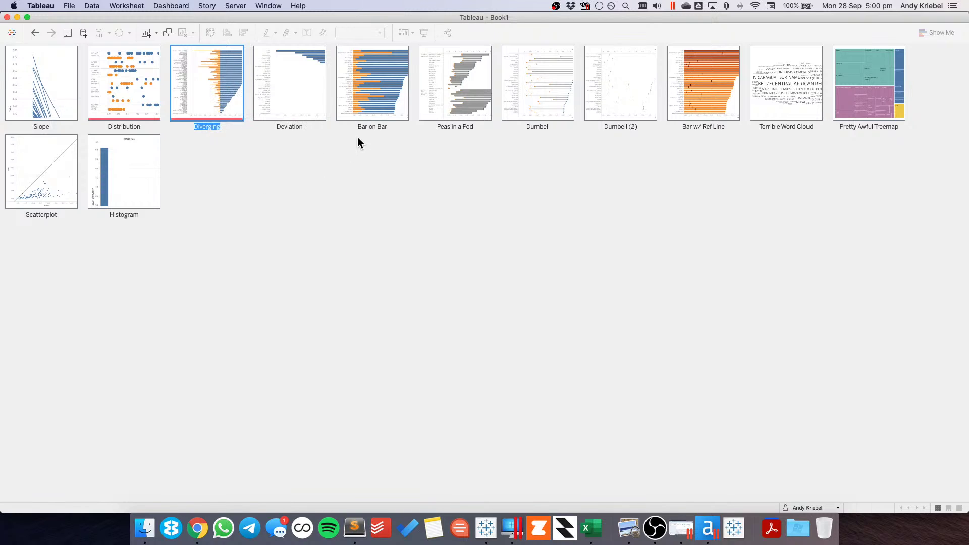
right_click(367, 103)
mouse_move(420, 237)
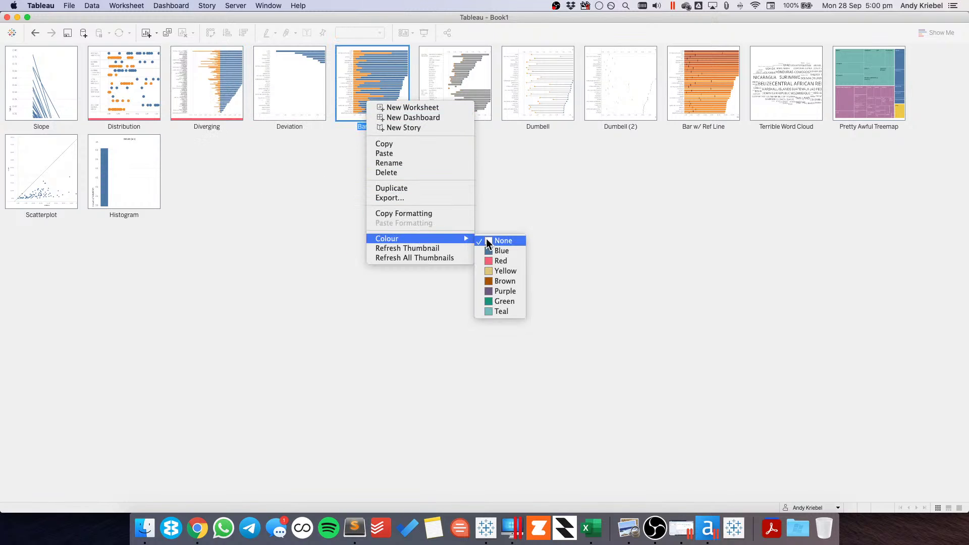
left_click(498, 260)
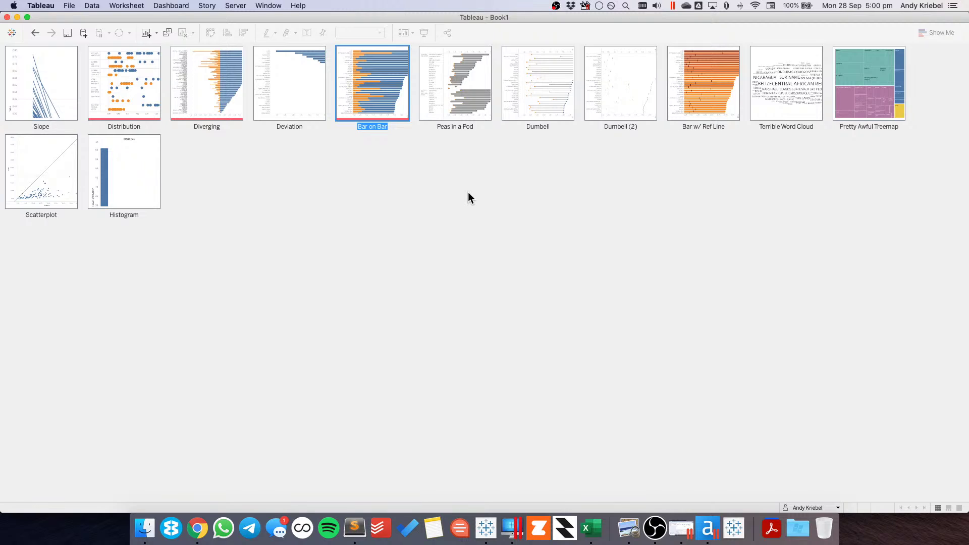
- Swap the Bar on Bar and Slope sheets, then view the Bar on Bar, Diverging and Distribution worksheets
mouse_move(358, 92)
left_mouse_down()
mouse_move(54, 98)
mouse_move(392, 96)
left_mouse_up()
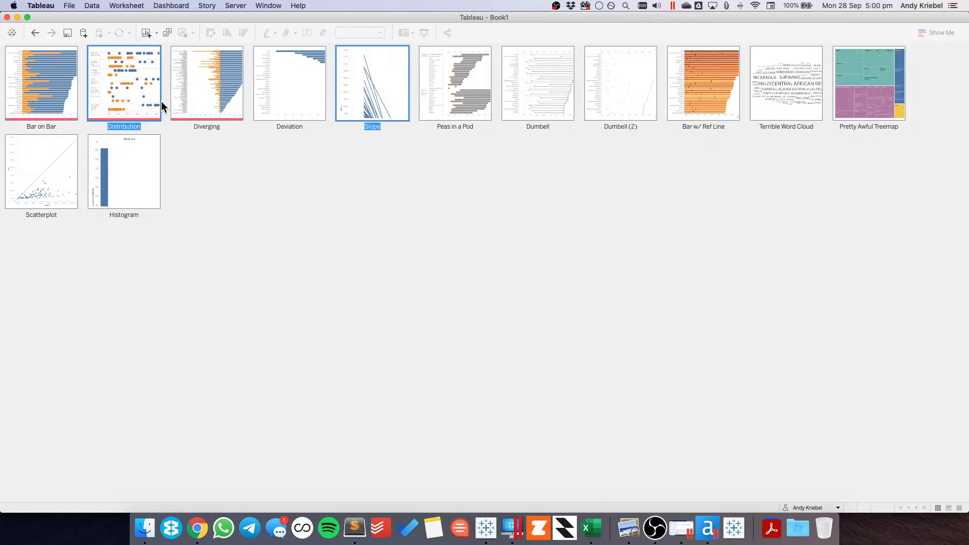
double_click(56, 98)
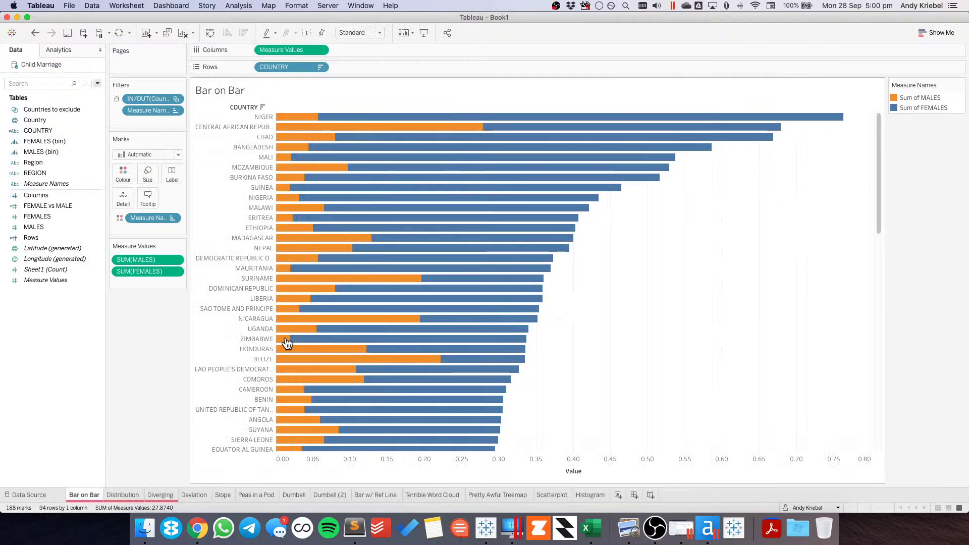
left_click(122, 496)
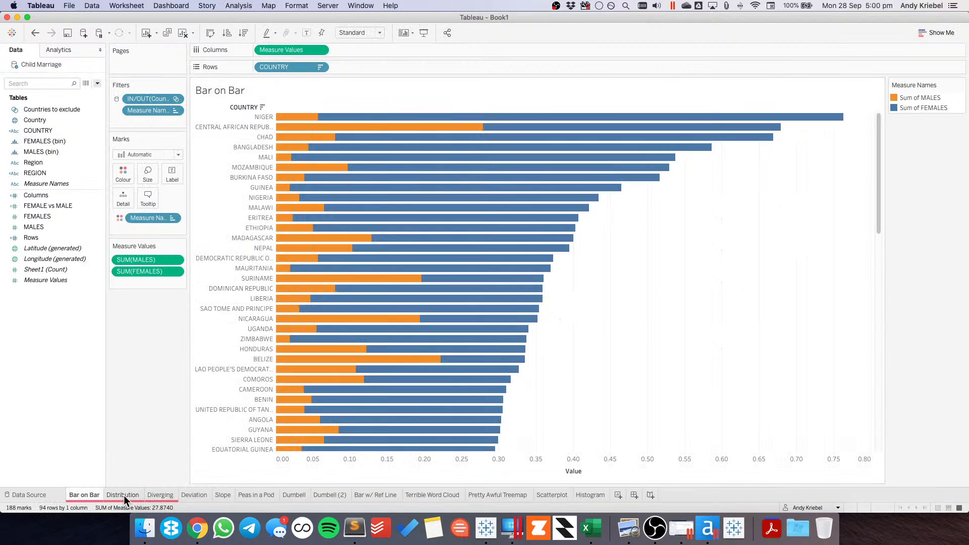
left_click(160, 498)
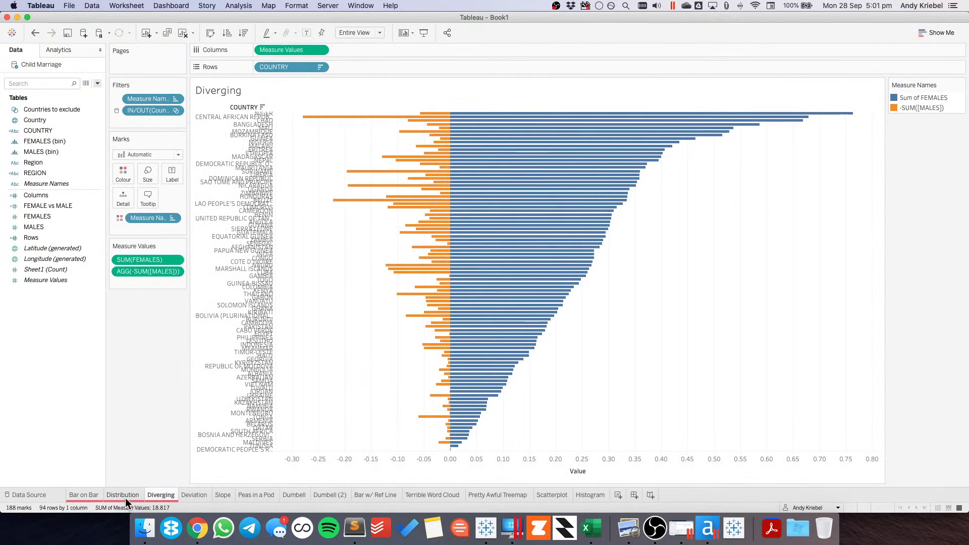
left_click(125, 497)
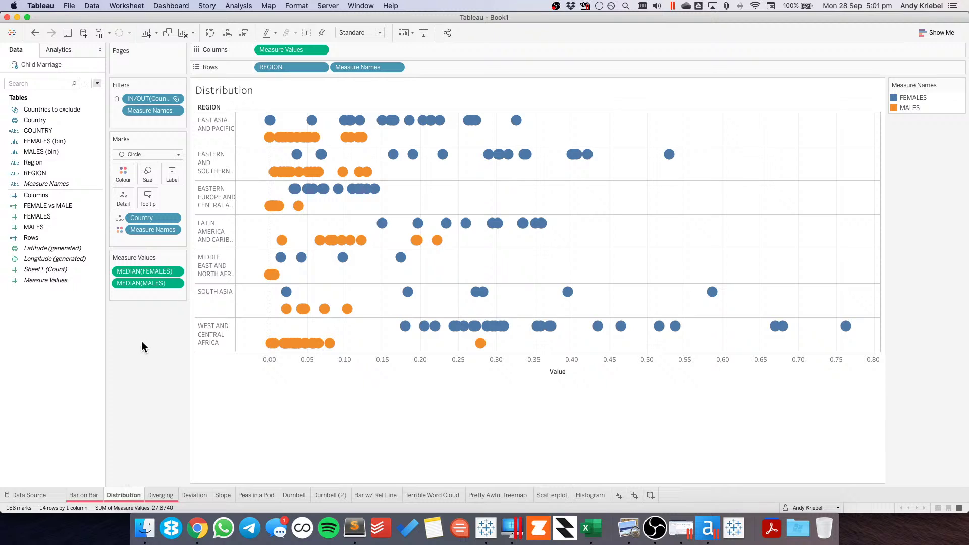
- Try a box plot on each cell of the Distribution chart and undo it
left_click(70, 49)
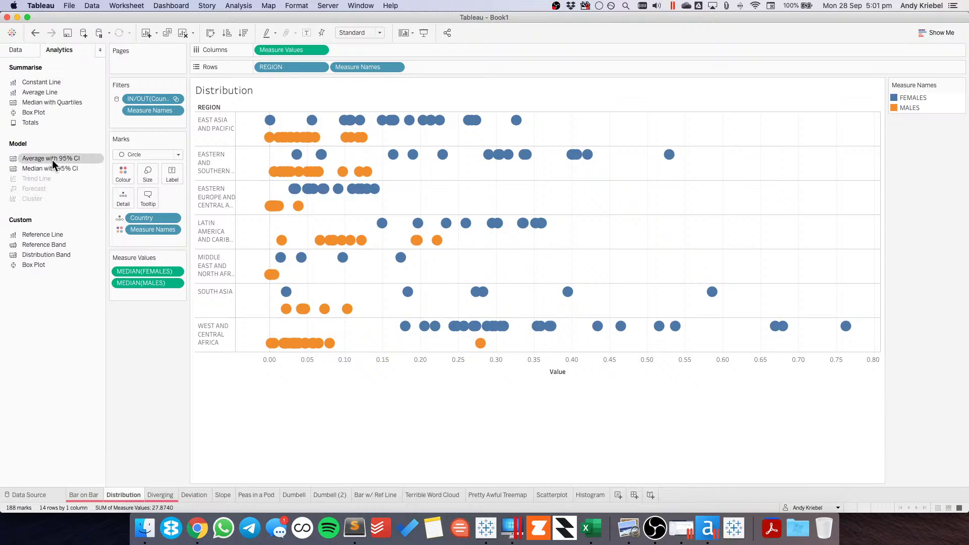
mouse_move(41, 113)
left_mouse_down()
mouse_move(135, 128)
mouse_move(309, 133)
mouse_move(286, 122)
left_mouse_up()
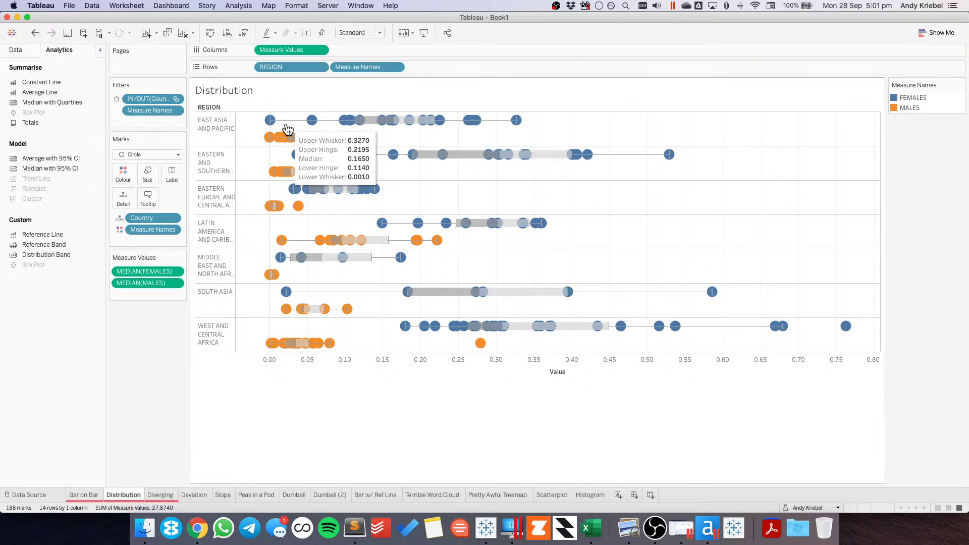
left_click(35, 33)
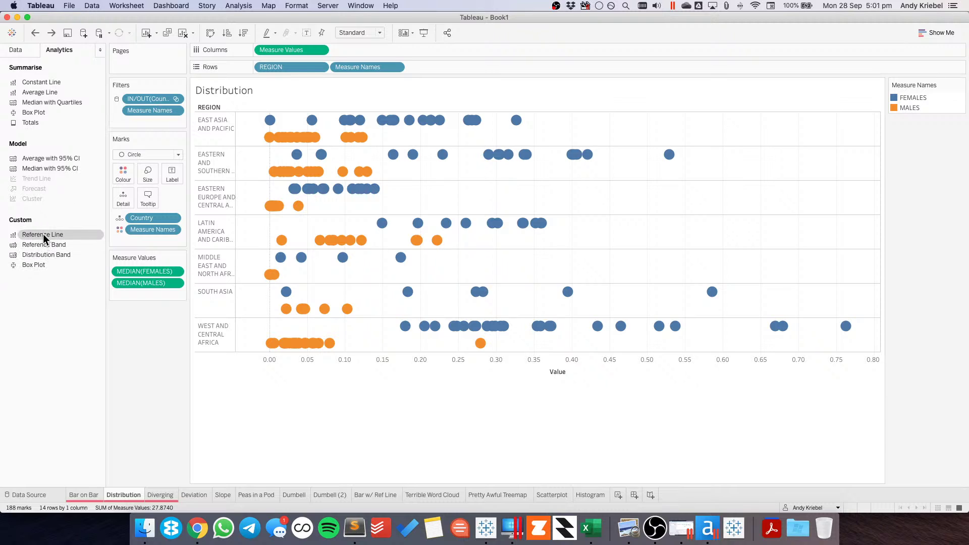
- Add a distribution band per cell to the Distribution chart, computed at the 95th percentile
left_click_drag(43, 244, 344, 119)
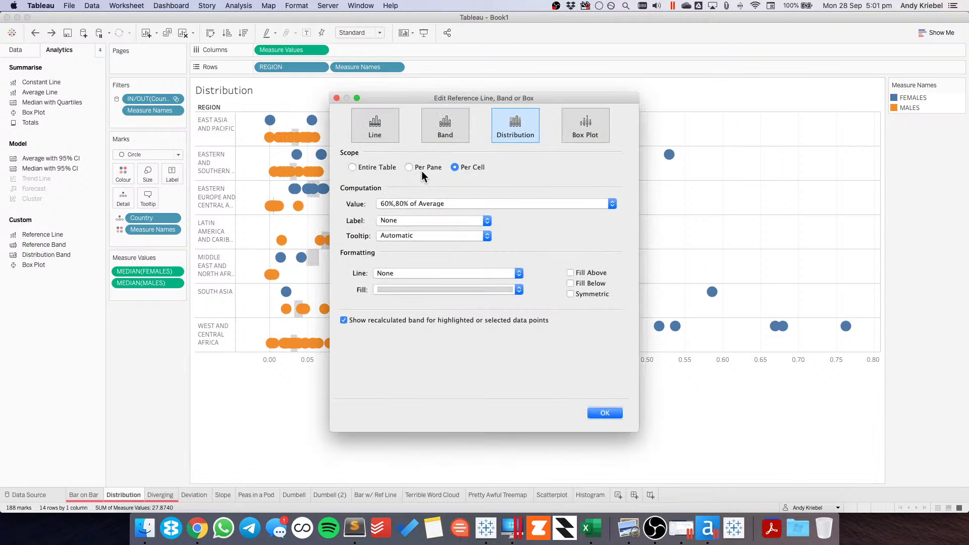
left_click(408, 203)
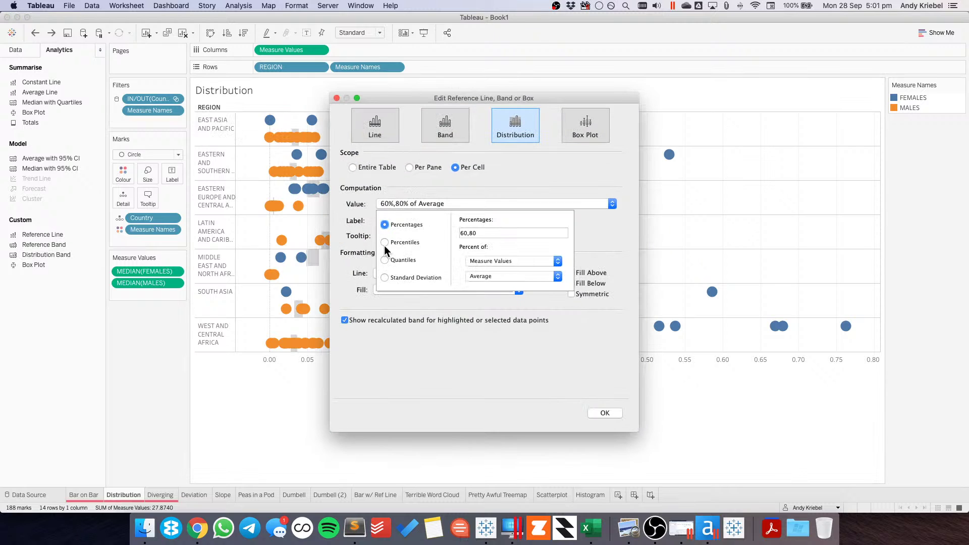
left_click(384, 278)
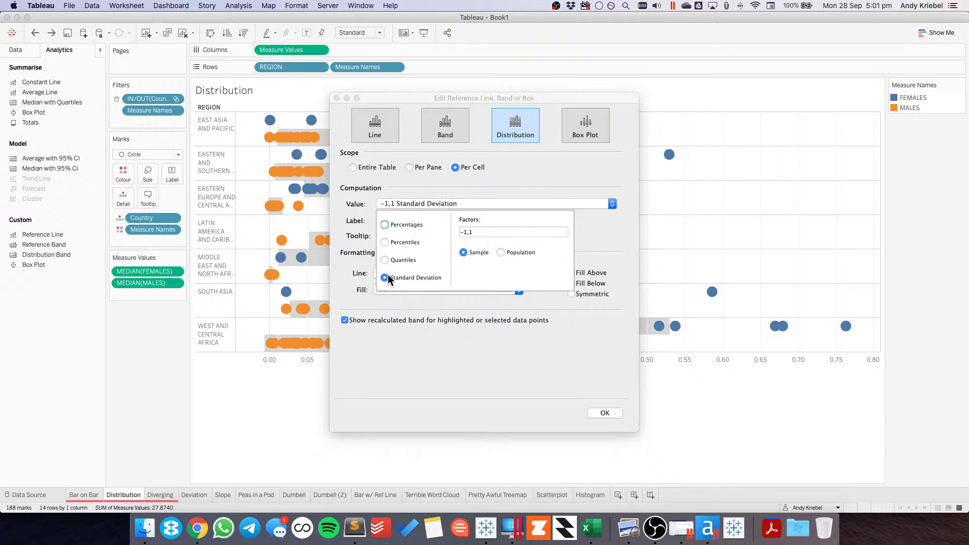
left_click(385, 242)
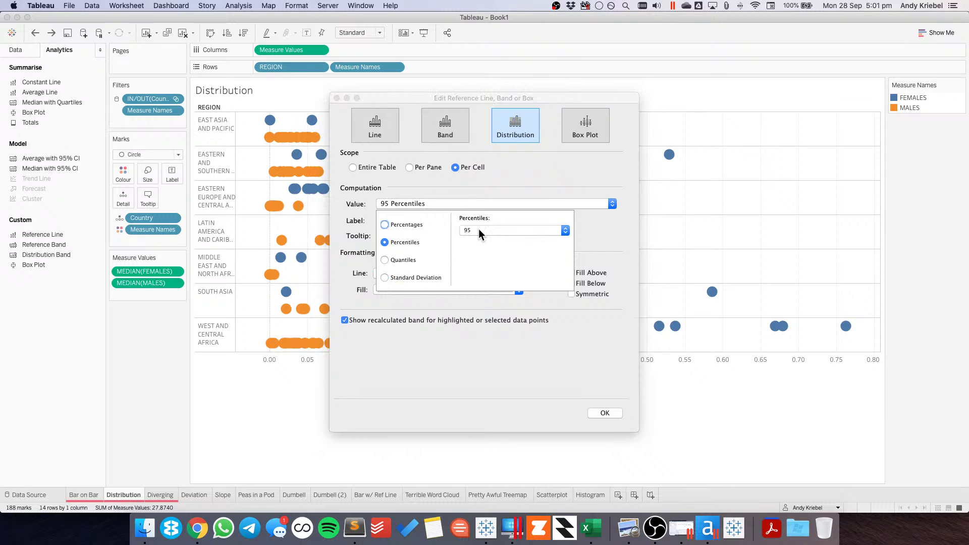
left_click_drag(477, 98, 601, 59)
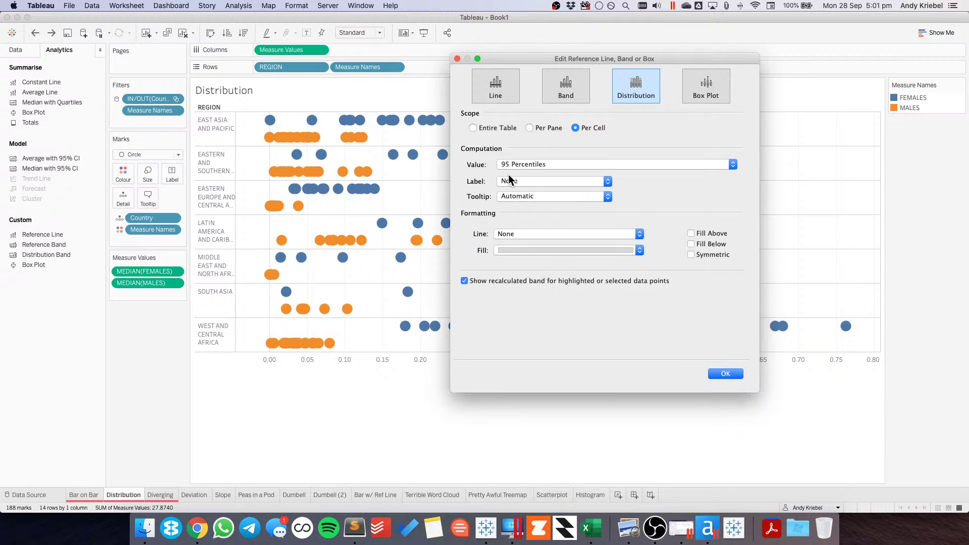
- Format the band with a solid line, Fill Above and Symmetric, and turn off the recalculated band for highlighted or selected points
left_click(526, 234)
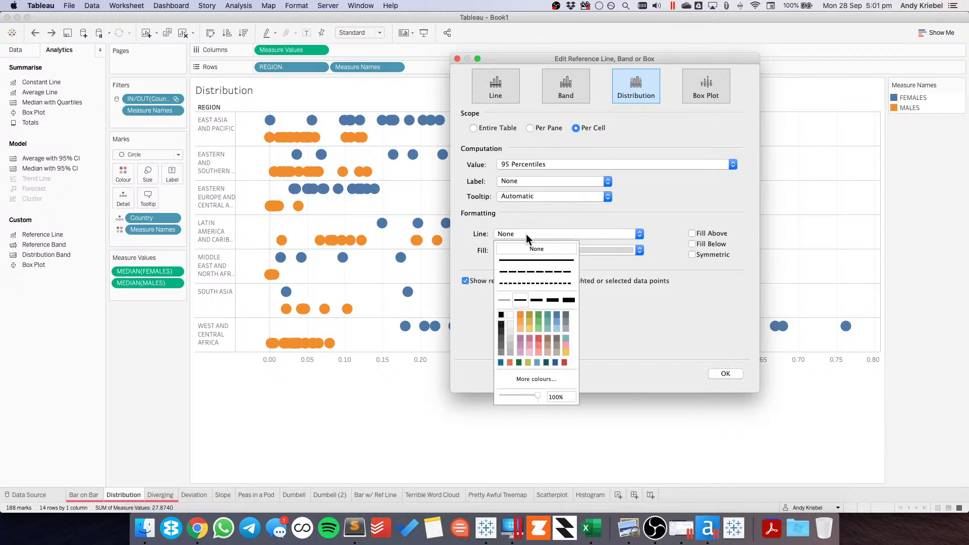
left_click(522, 260)
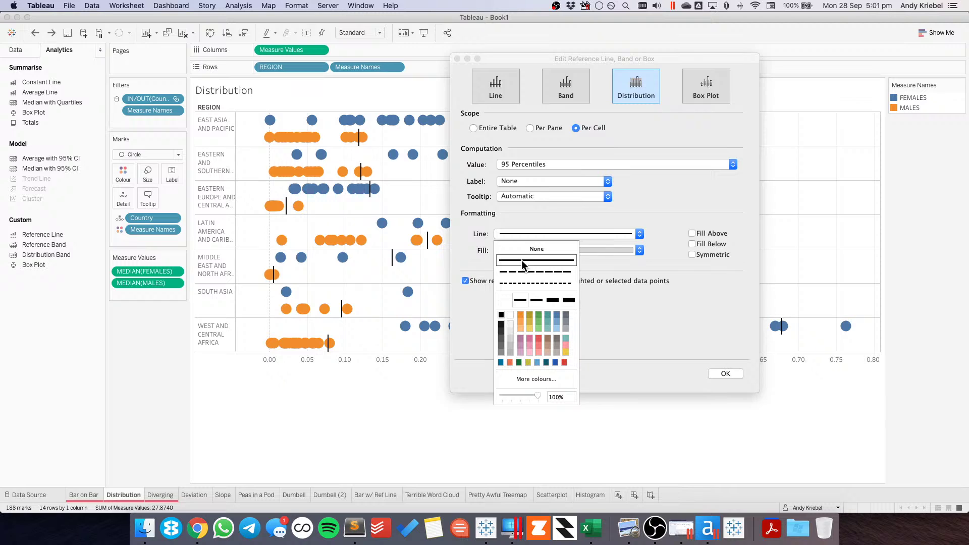
left_click(691, 234)
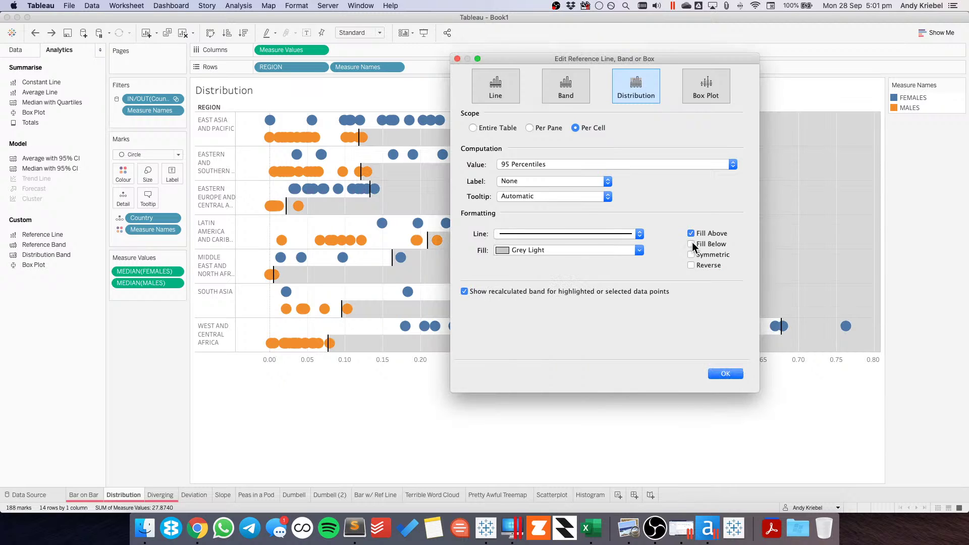
left_click(520, 250)
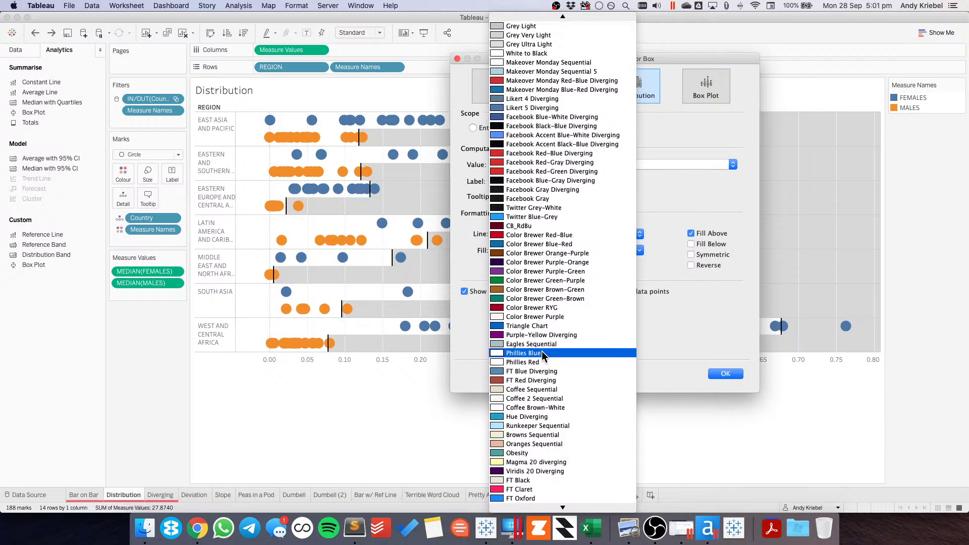
left_click(679, 331)
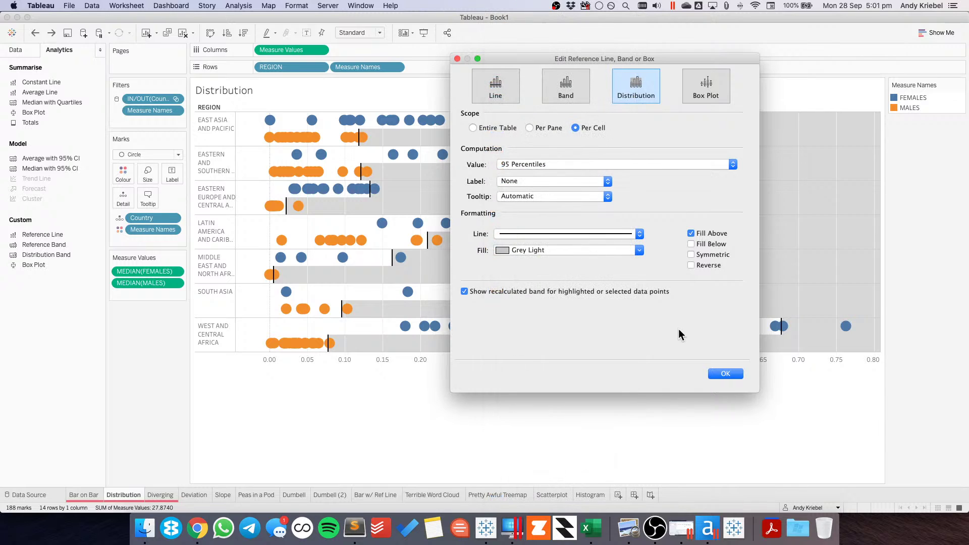
left_click(692, 255)
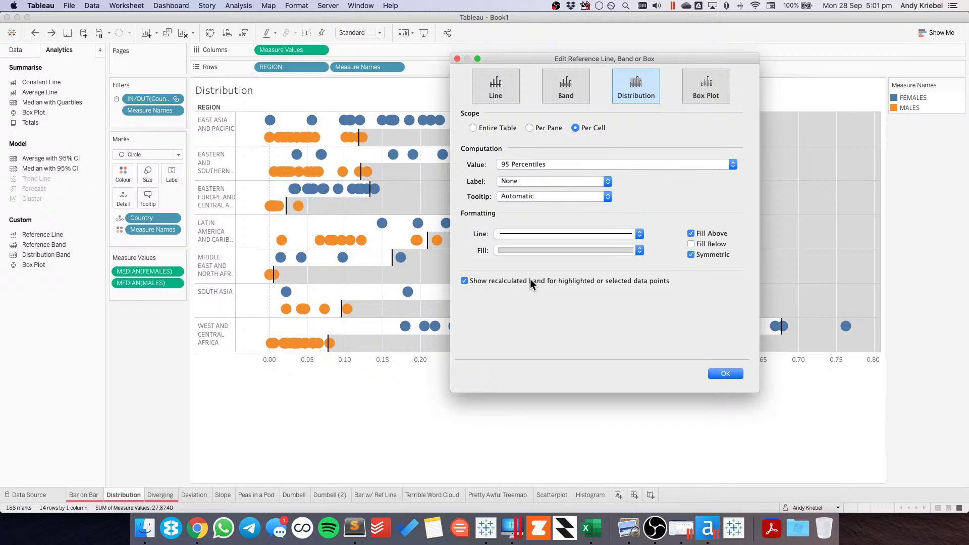
left_click(530, 279)
- Change the band's computation to Standard Deviation with factors -1,1, turn off Fill Above and apply the settings
left_click(517, 162)
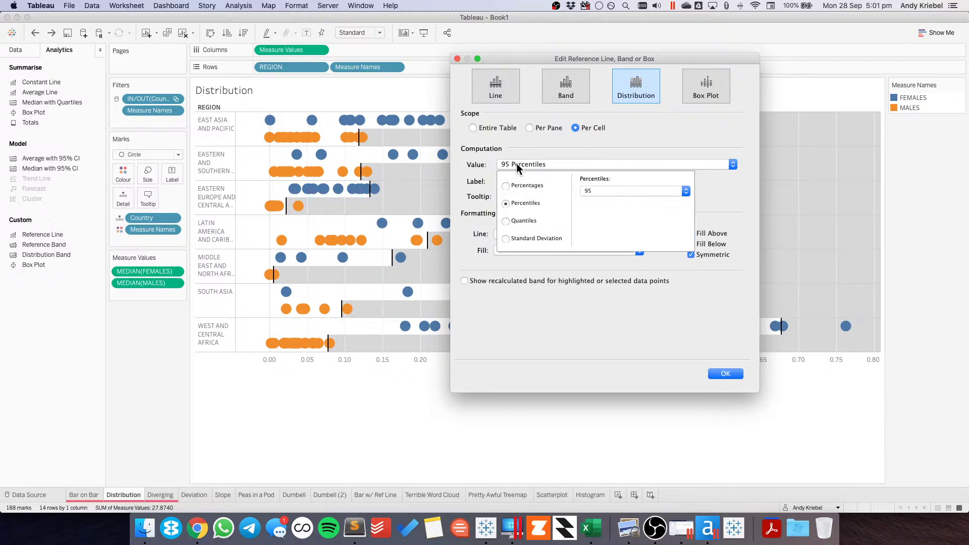
left_click(600, 192)
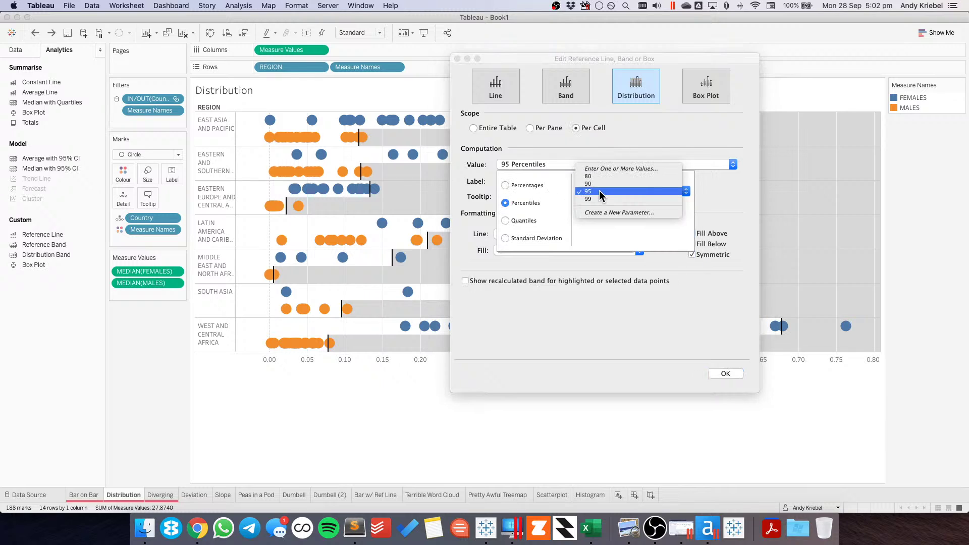
left_click(526, 225)
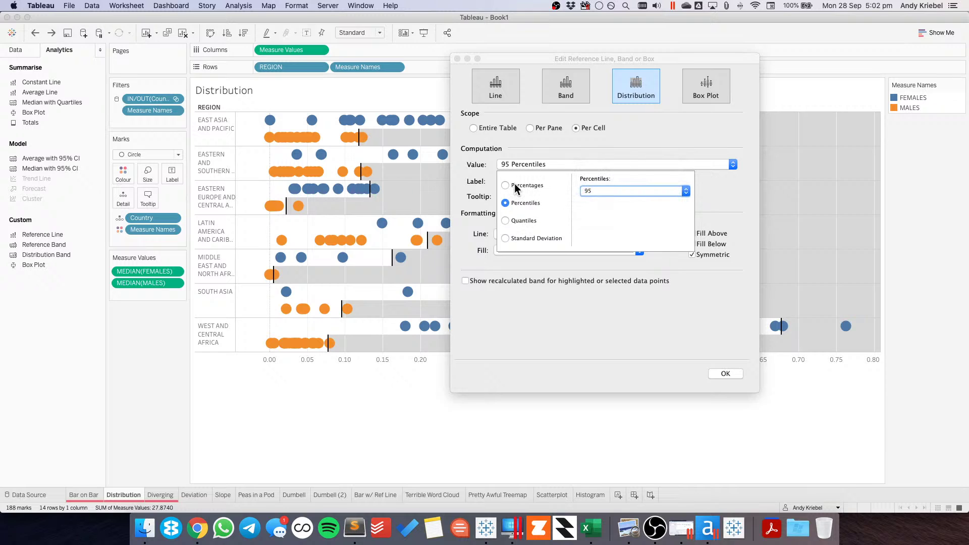
left_click(507, 238)
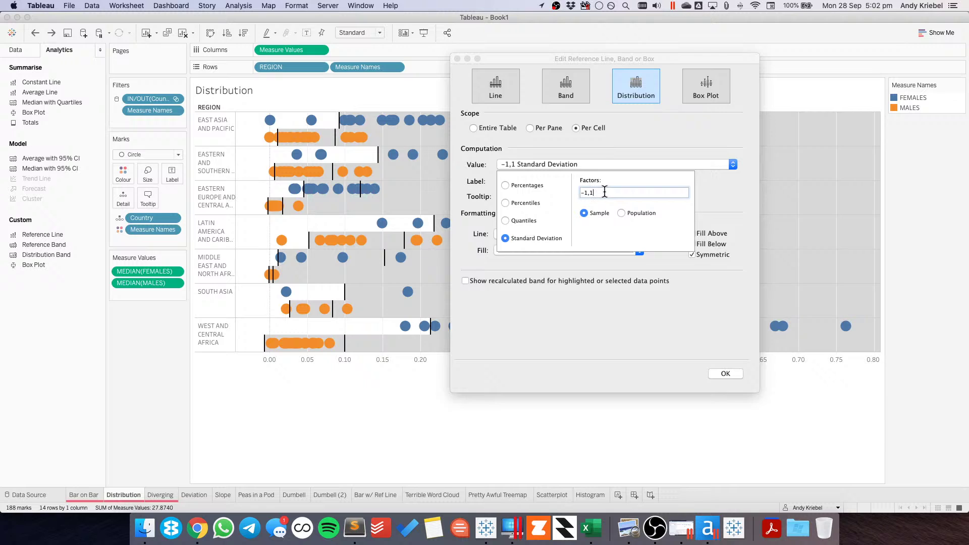
left_click(706, 230)
left_click(692, 233)
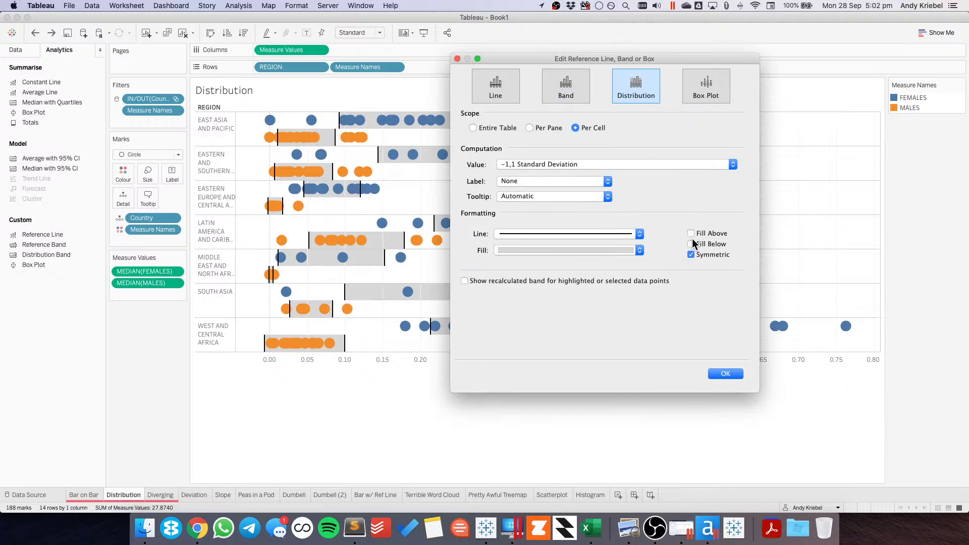
left_click_drag(565, 59, 510, 116)
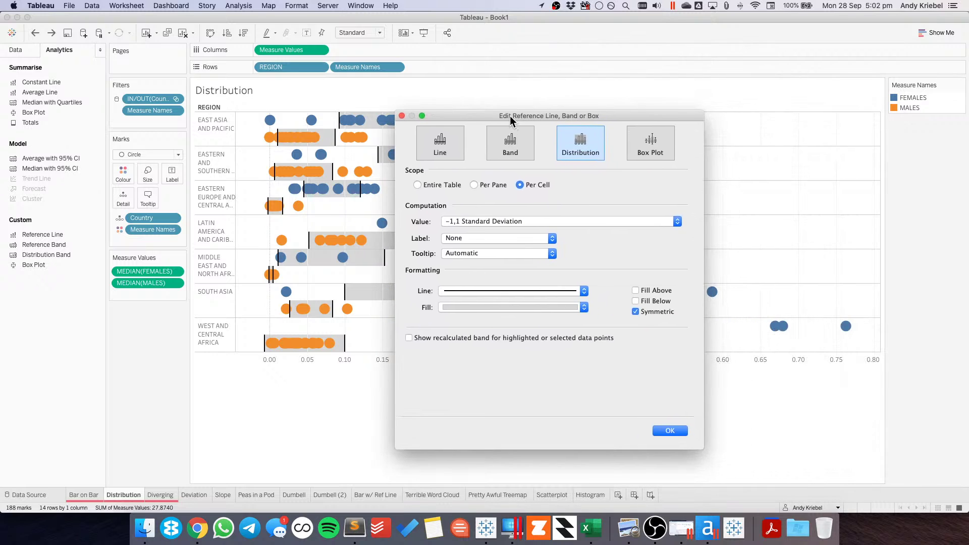
left_click(670, 431)
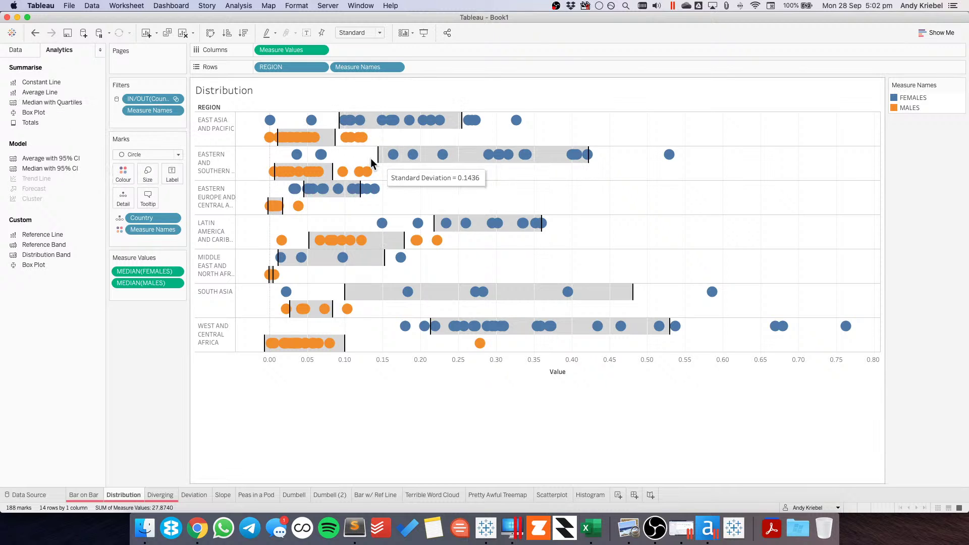
- Remove the standard deviation band from the chart, then try Median with Quartiles per cell and undo it
left_click_drag(370, 159, 147, 376)
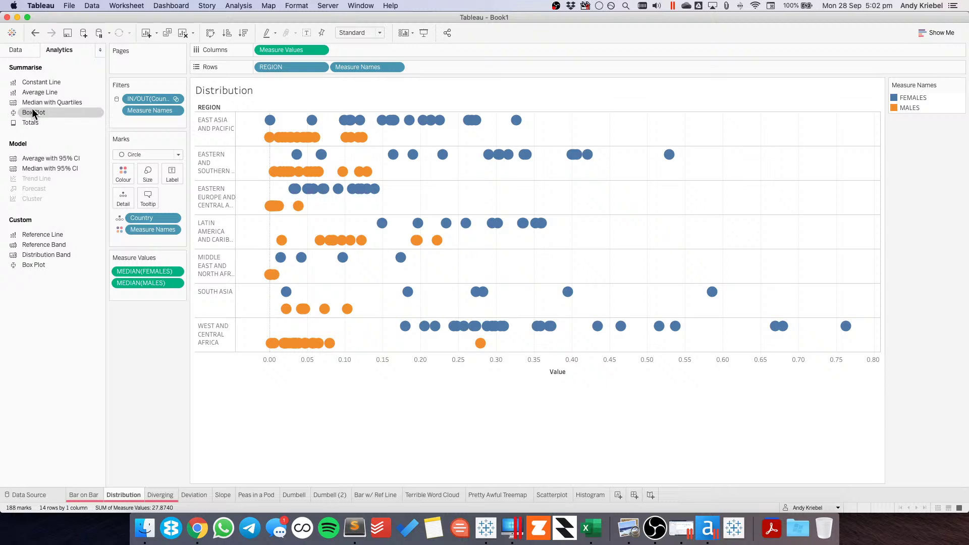
left_click_drag(32, 103, 364, 154)
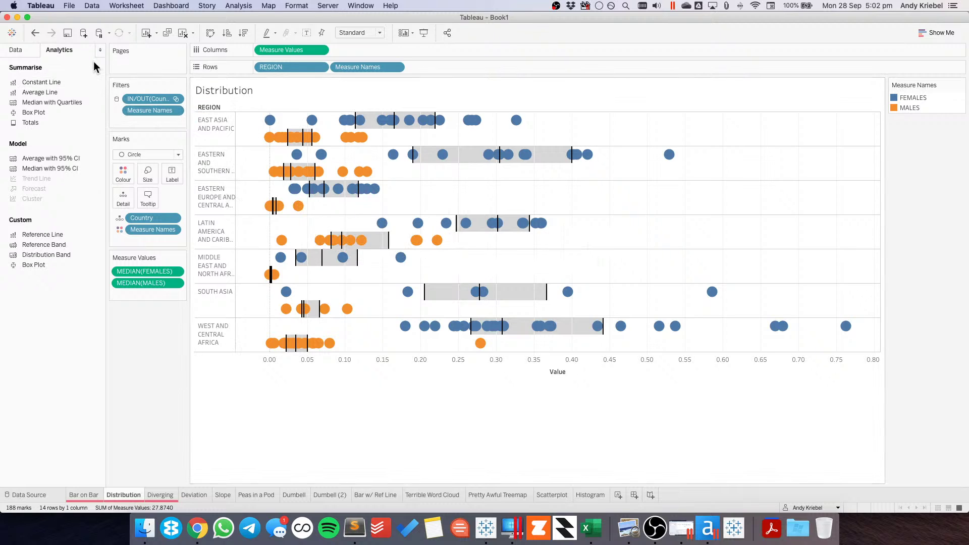
left_click(35, 33)
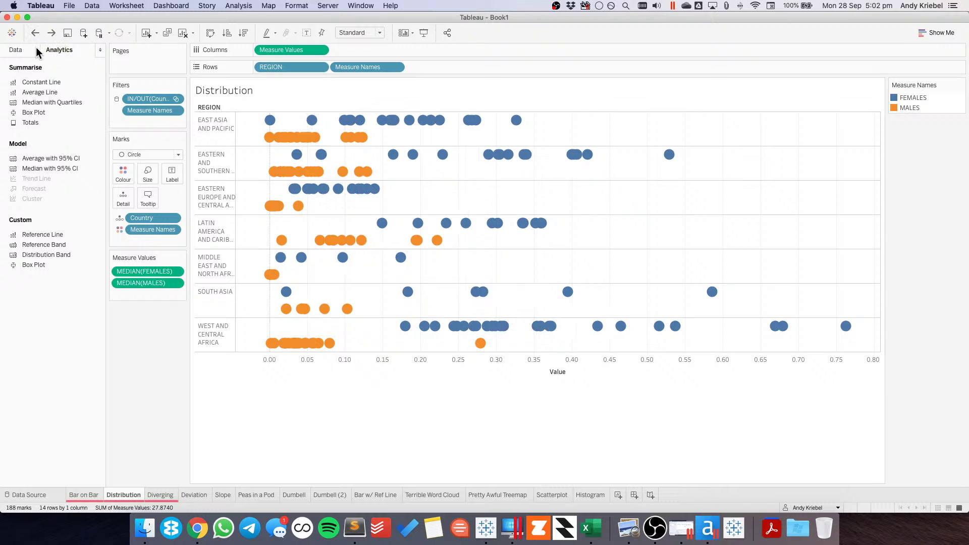
- Add a box plot to each cell of the Distribution chart
left_click_drag(32, 111, 289, 121)
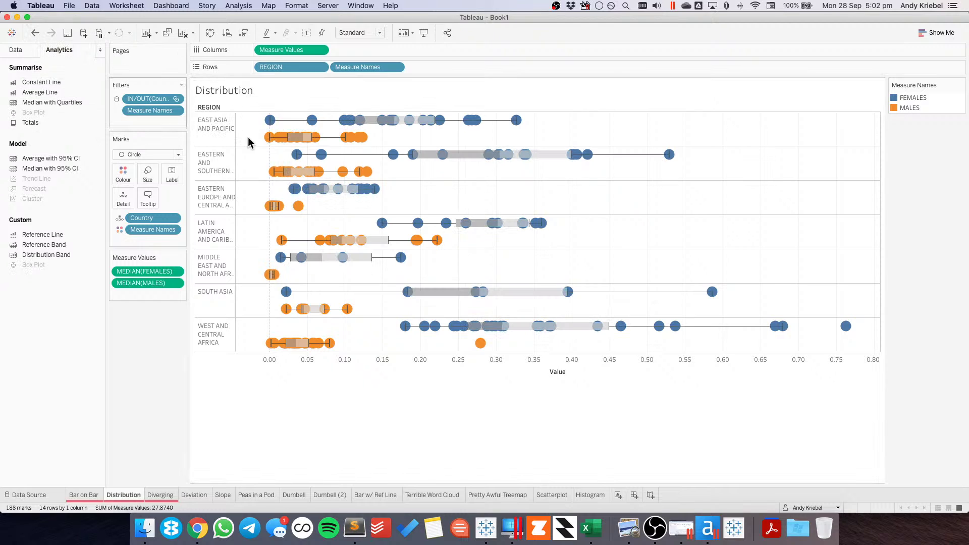
- Undo the box plots and add Median with Quartiles to each cell of the Distribution chart
mouse_move(291, 141)
key("super+z")
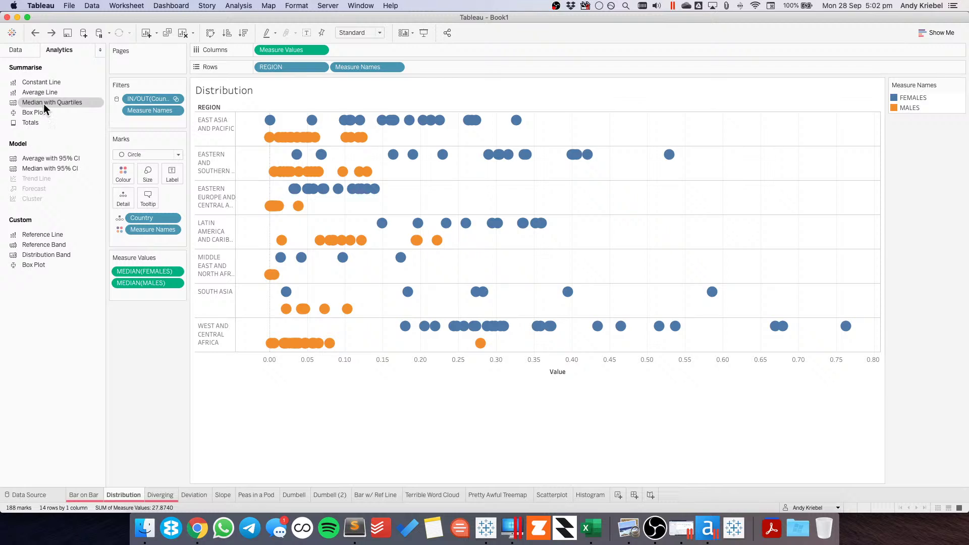
left_click_drag(43, 104, 359, 122)
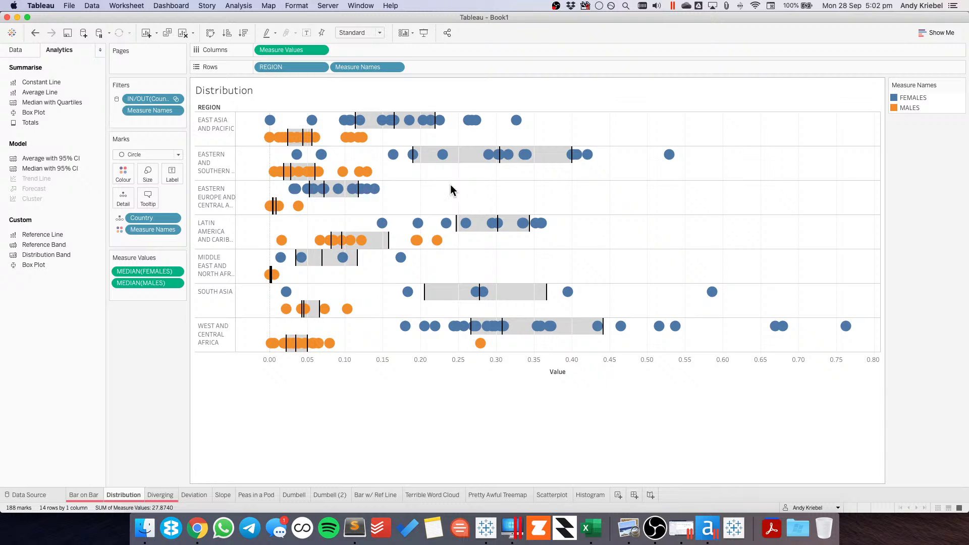
- Set the quartile band's line to None and apply the change
mouse_move(414, 128)
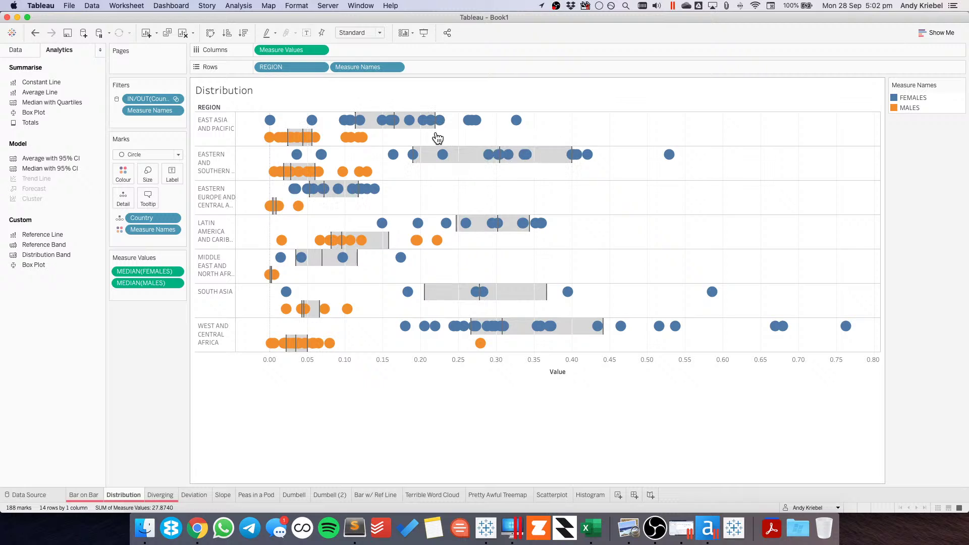
left_click(436, 131)
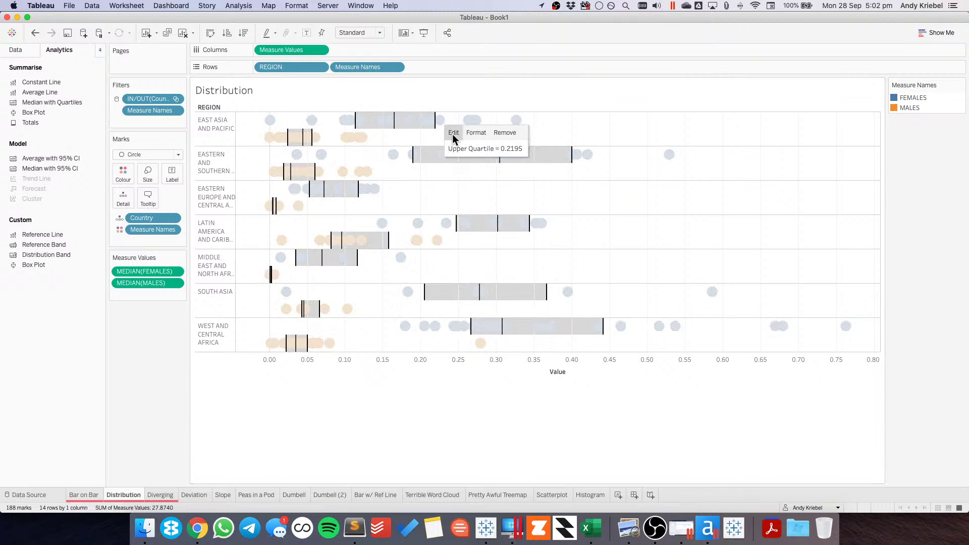
left_click(453, 133)
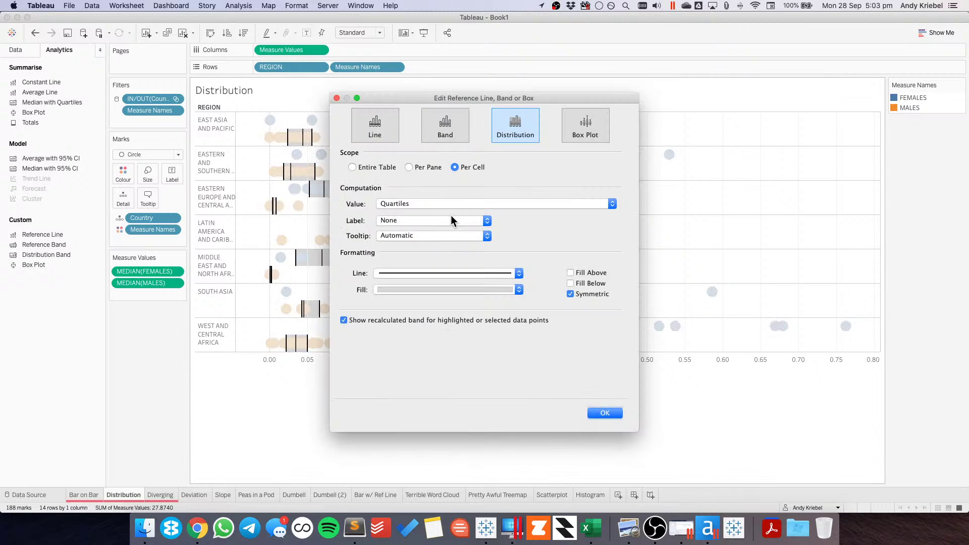
left_click(408, 274)
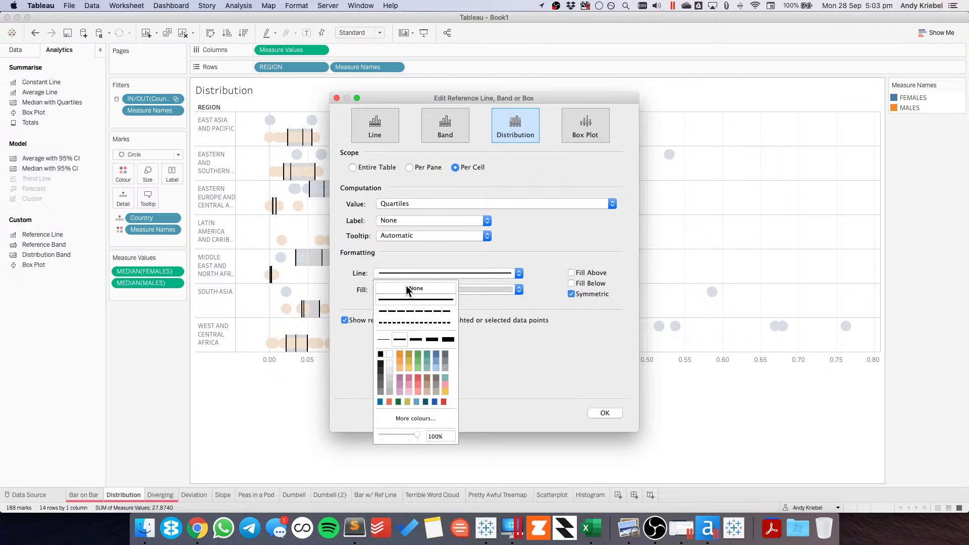
left_click(408, 289)
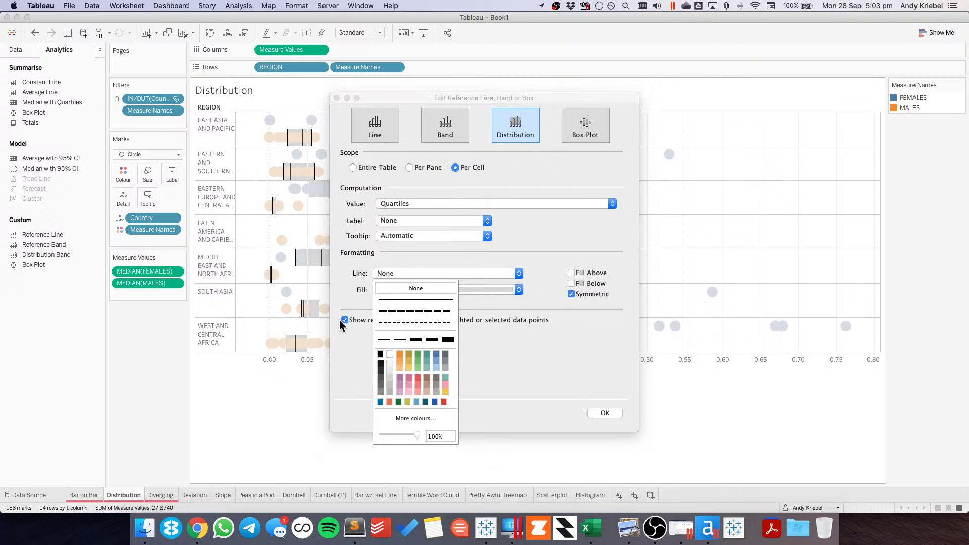
left_click(596, 413)
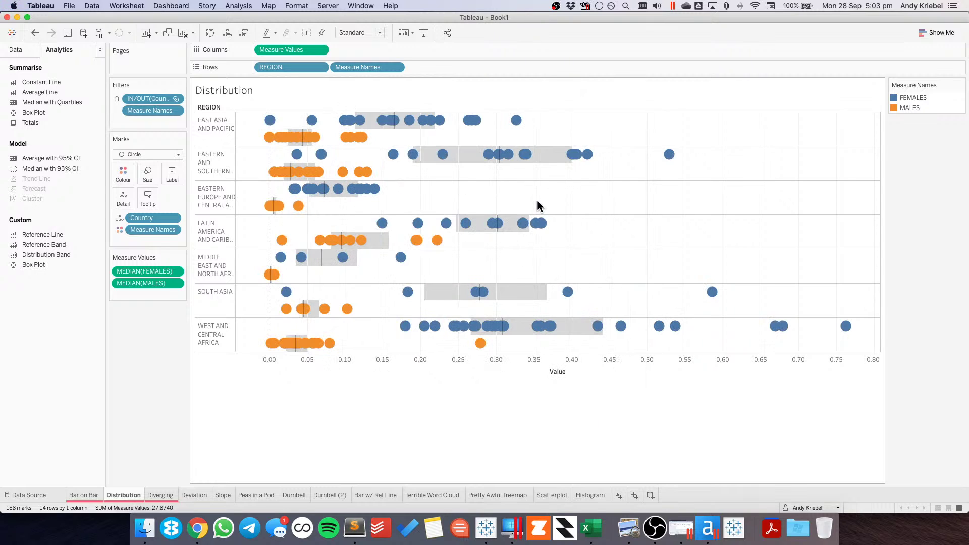
- Format the median reference line in solid black and turn off its recalculated line for highlighted or selected data points
right_click(447, 356)
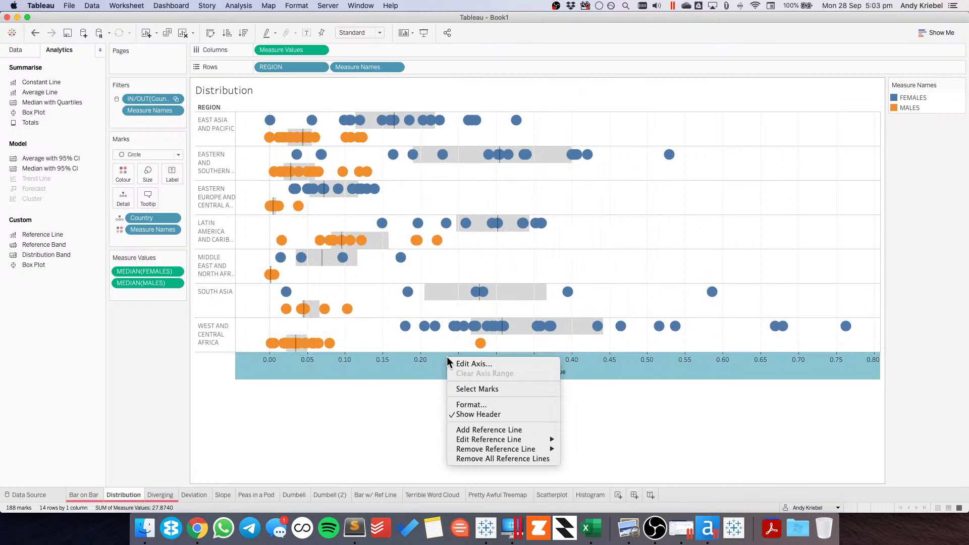
mouse_move(489, 451)
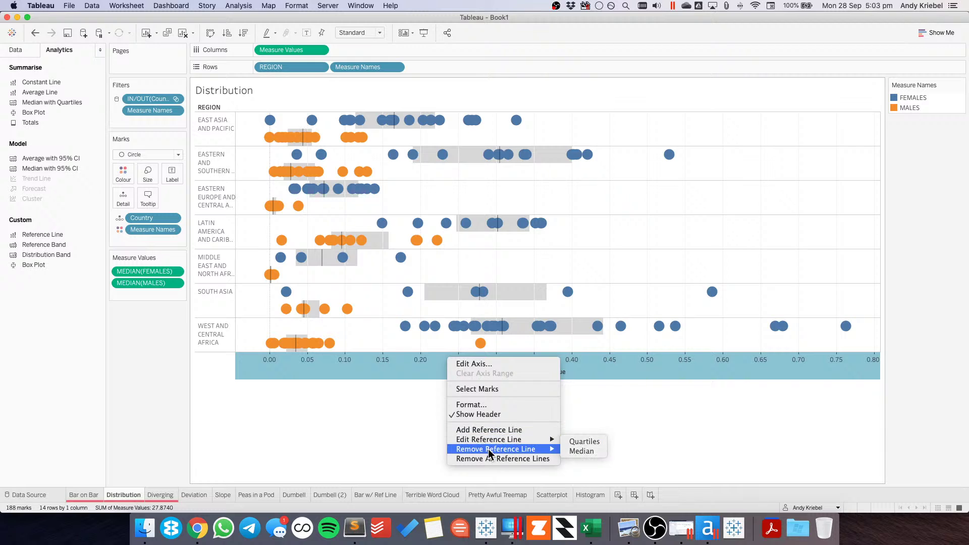
left_click(577, 448)
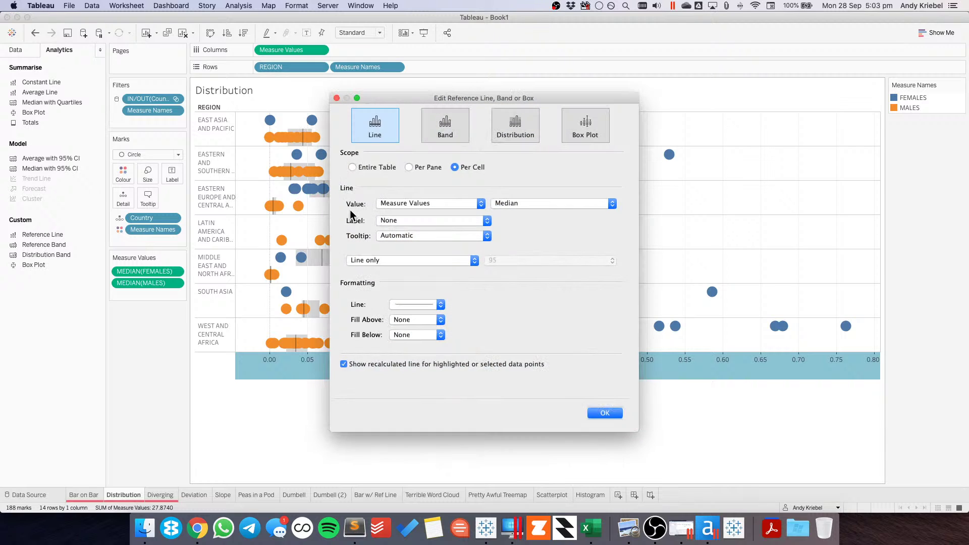
left_click(402, 308)
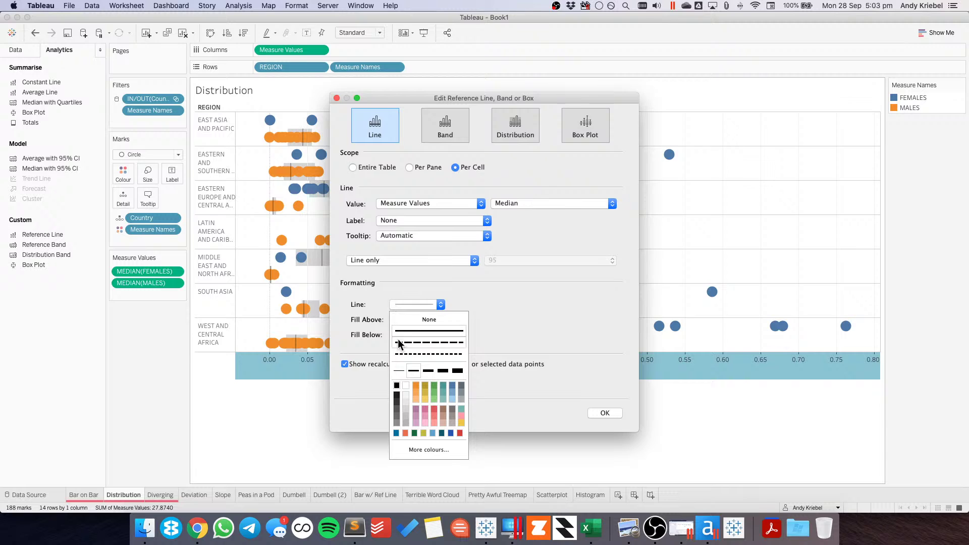
left_click(369, 369)
left_click(366, 365)
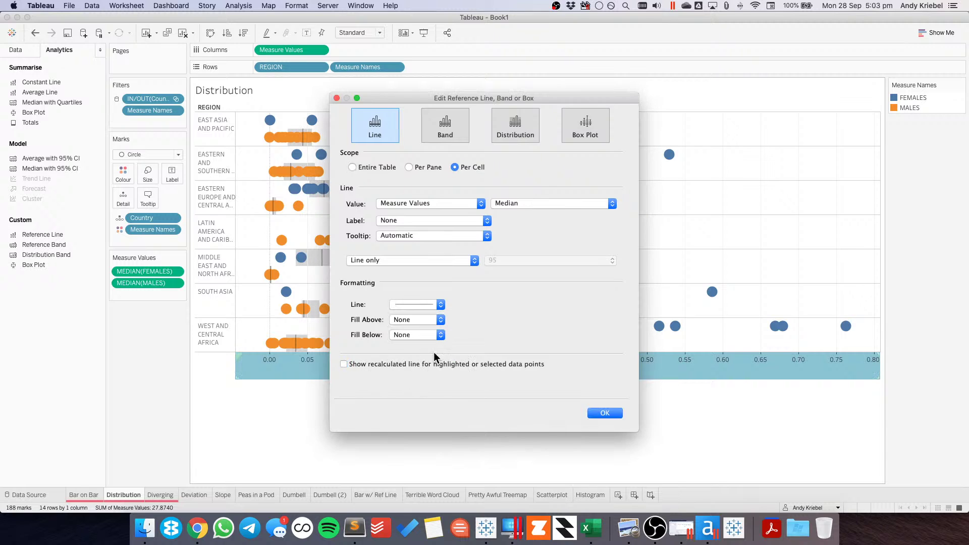
left_click(395, 305)
left_click(397, 386)
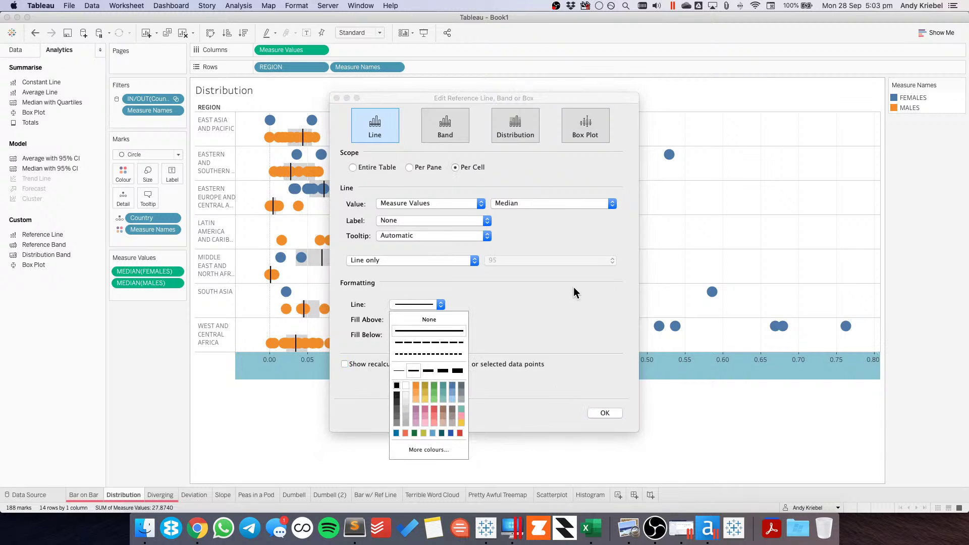
left_click(555, 321)
left_click(601, 413)
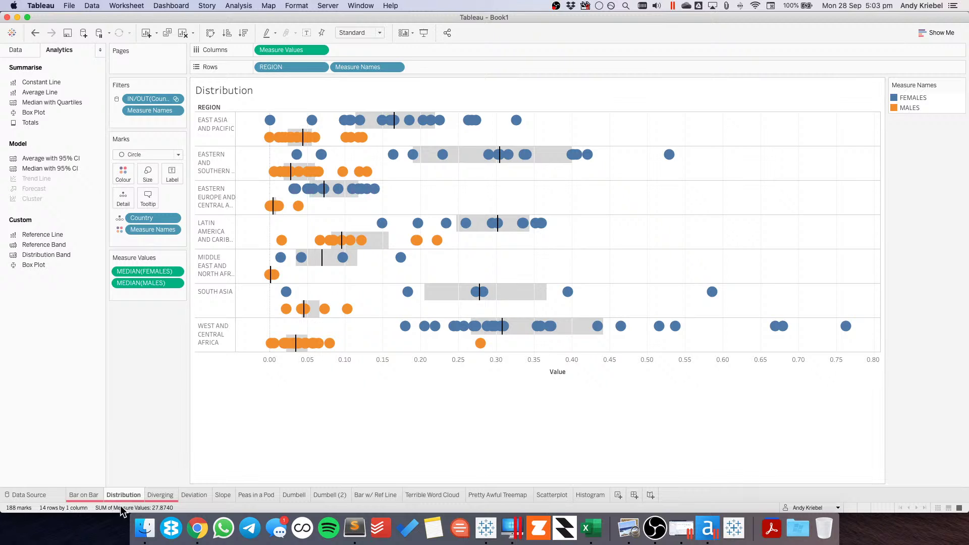
- On the Bar on Bar sheet, duplicate Measure Values in Columns and set the copy's mark type to Gantt Bar
left_click(160, 496)
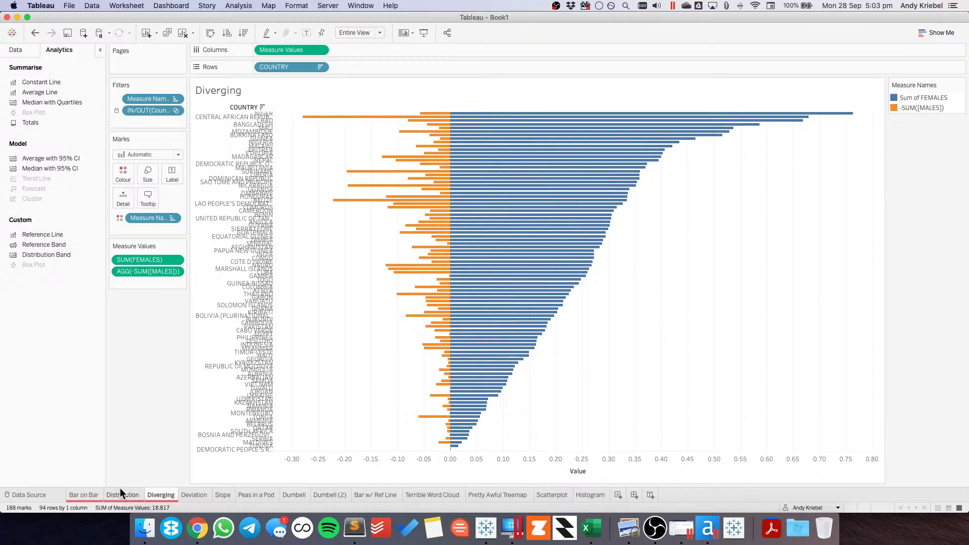
left_click(91, 495)
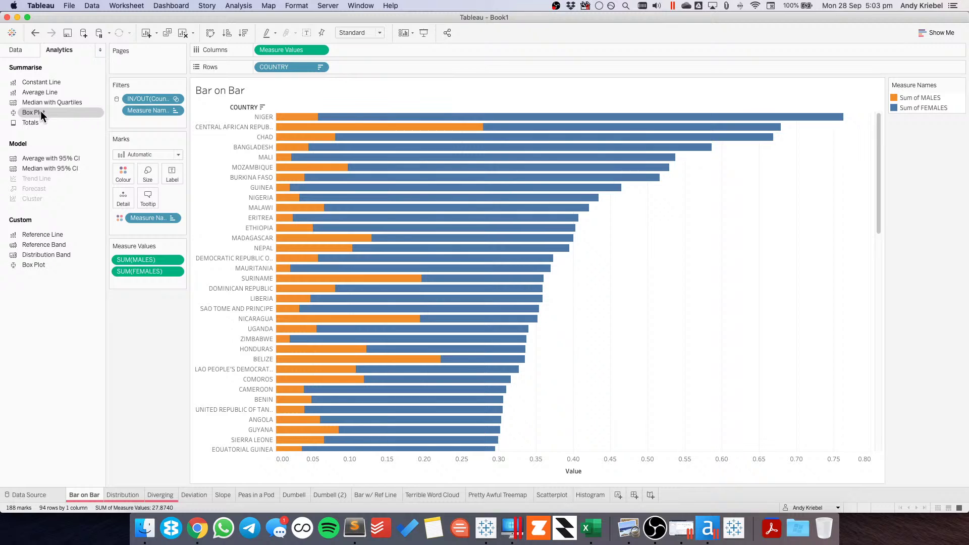
left_click(26, 52)
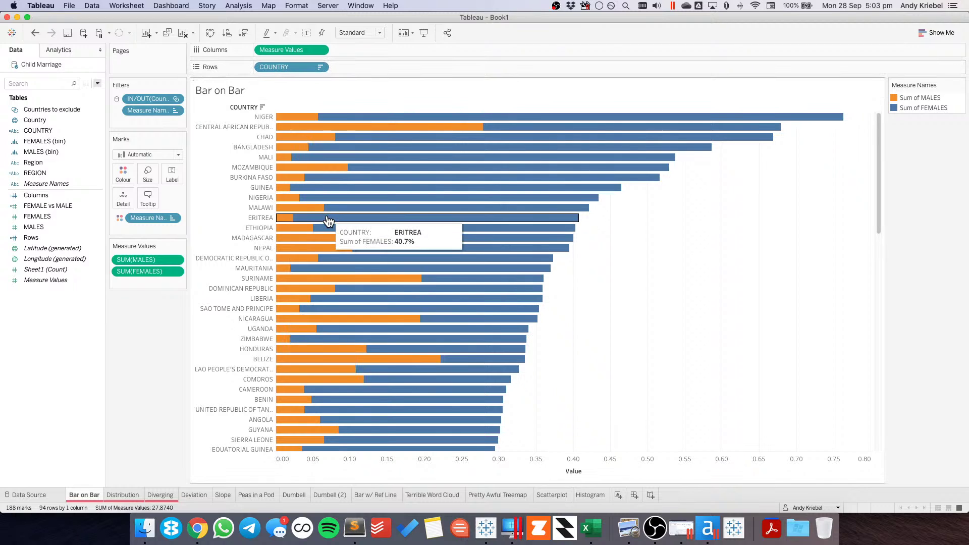
left_click_drag(272, 49, 368, 48)
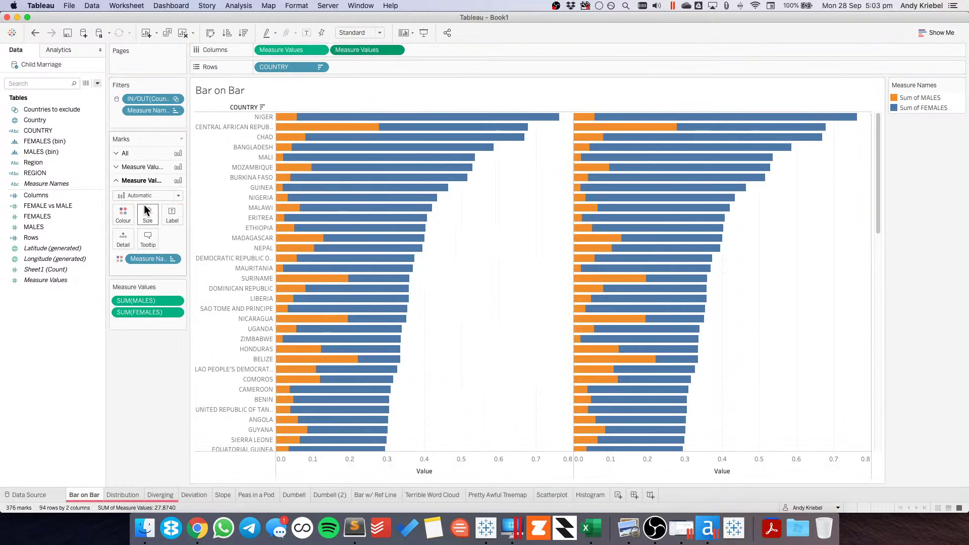
left_click(142, 195)
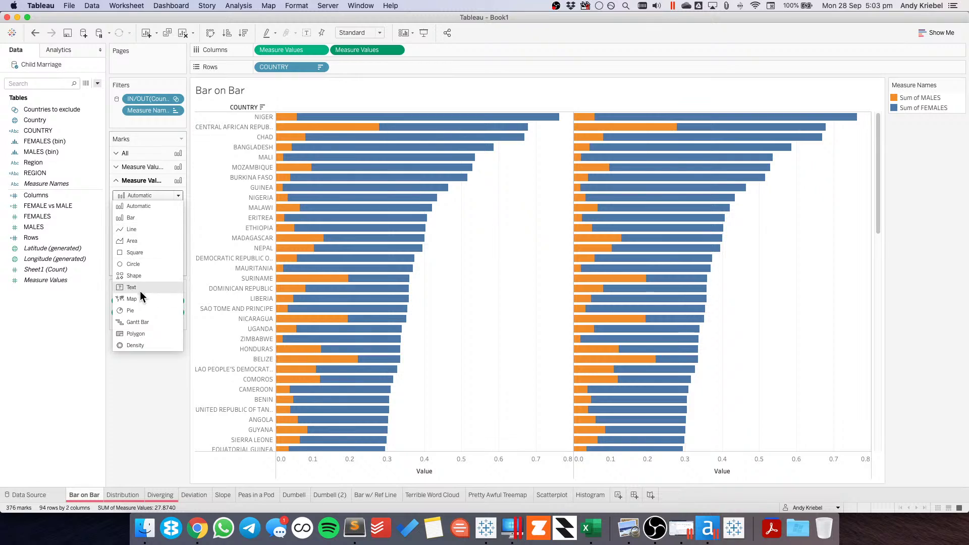
left_click(144, 322)
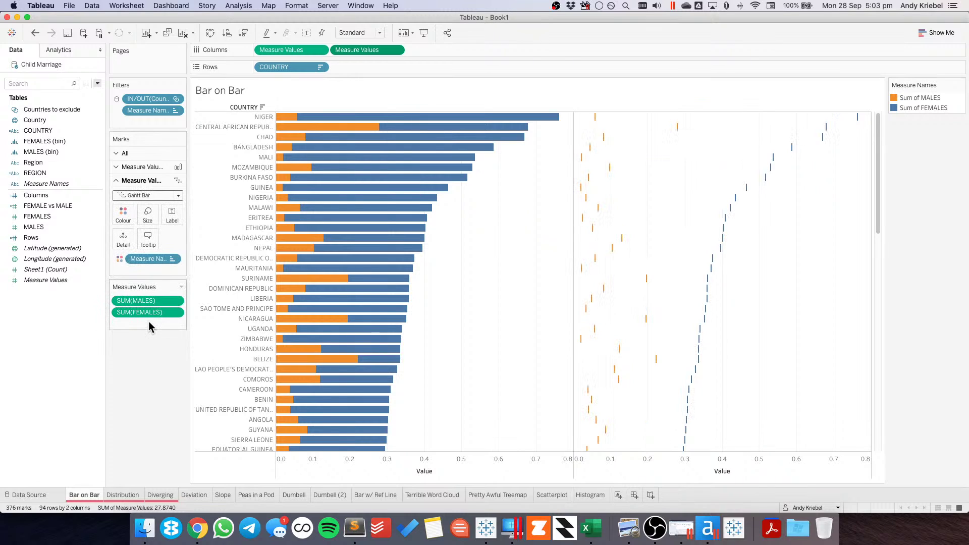
- Show left-aligned mark labels on the Gantt bars and move their Measure Names from Colour to Detail
left_click(171, 216)
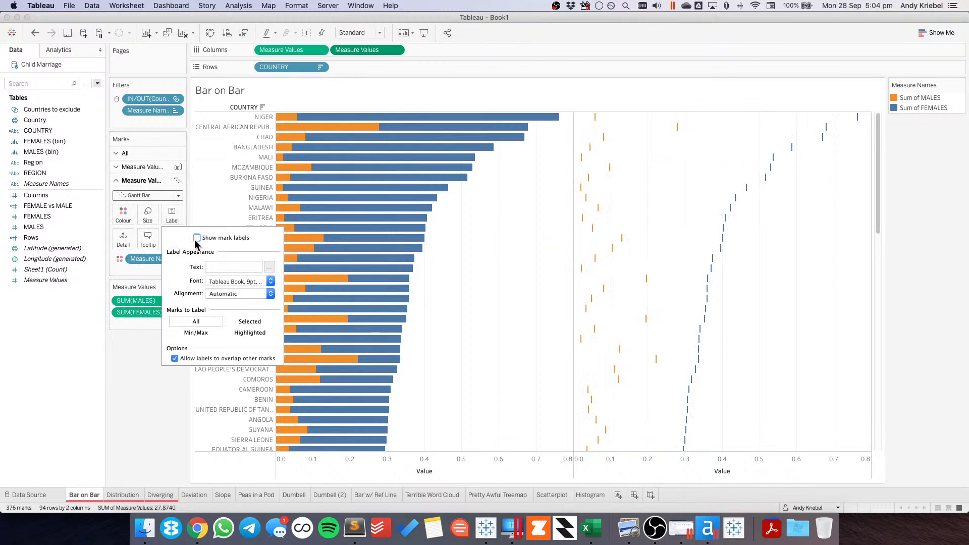
left_click(196, 239)
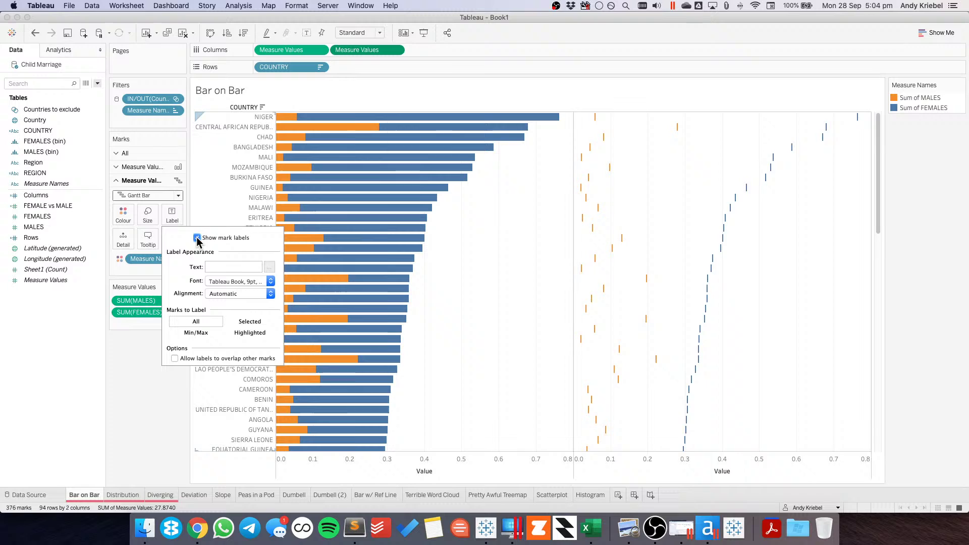
left_click(225, 296)
left_click(220, 342)
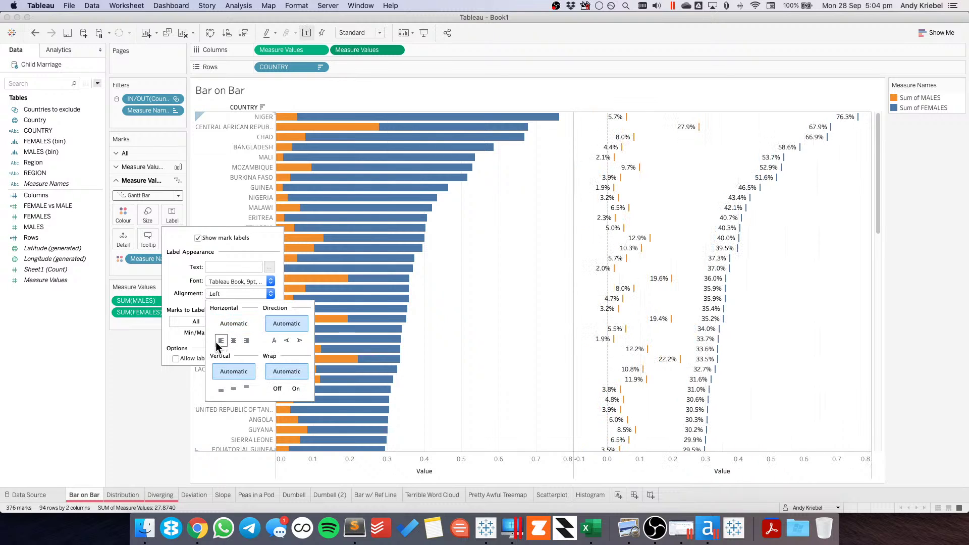
left_click(488, 227)
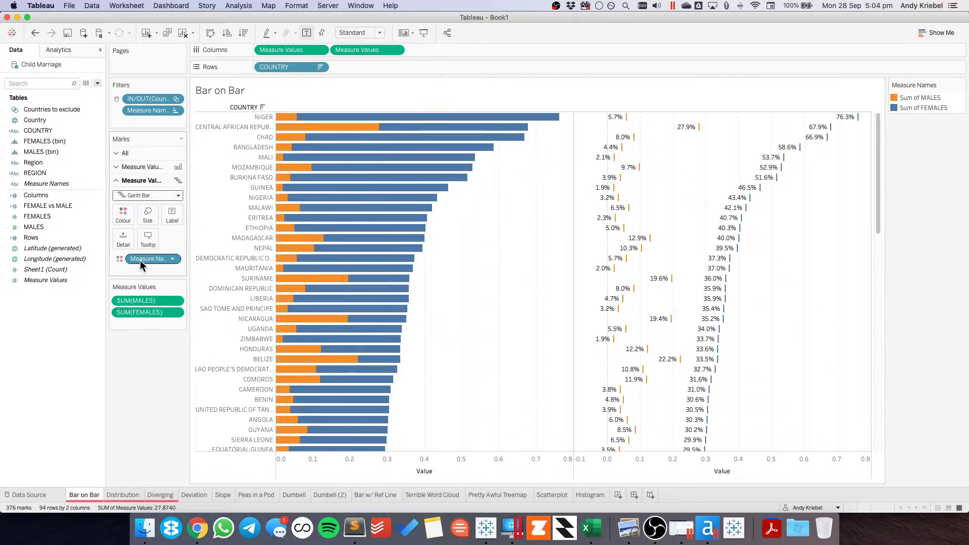
left_click_drag(135, 259, 122, 237)
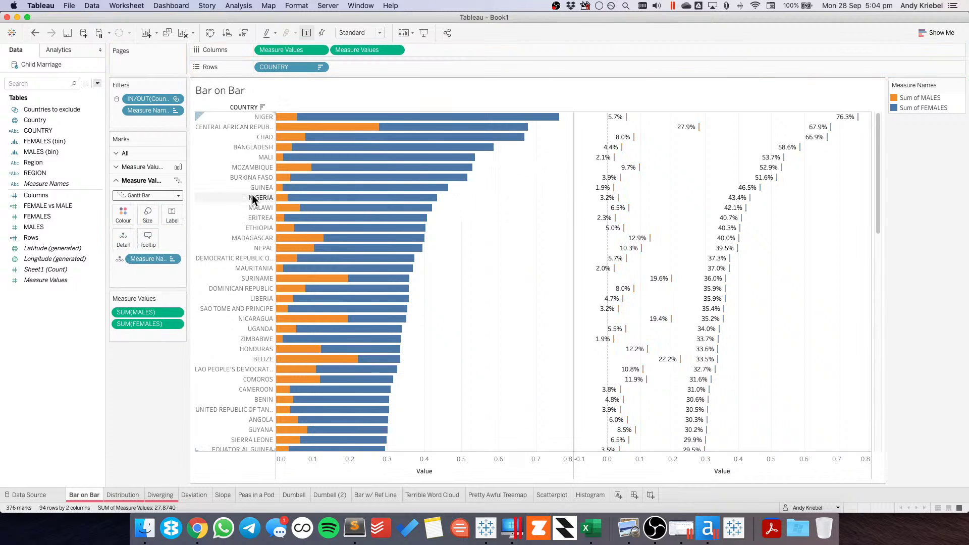
- Combine the two Measure Values charts into a dual axis and synchronise the axes
left_click(397, 50)
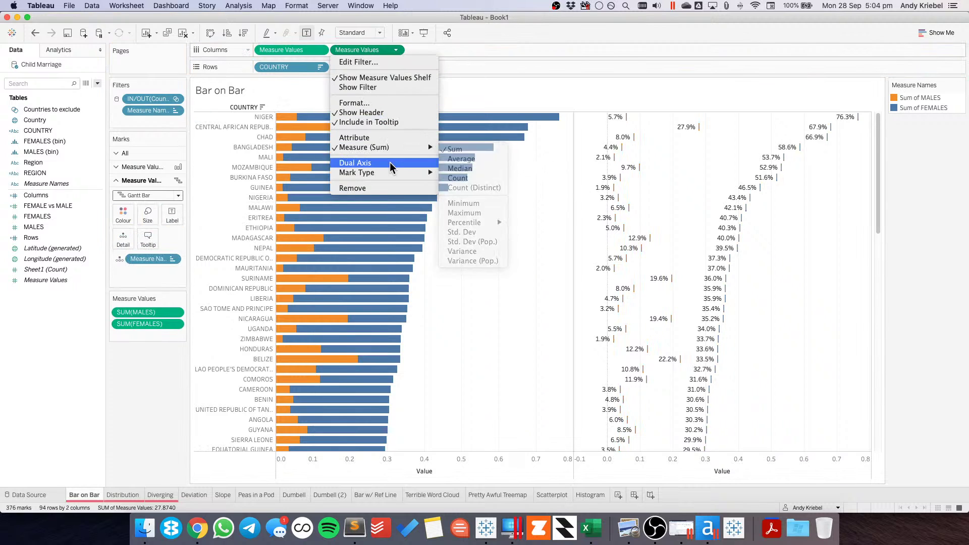
left_click(376, 164)
right_click(380, 116)
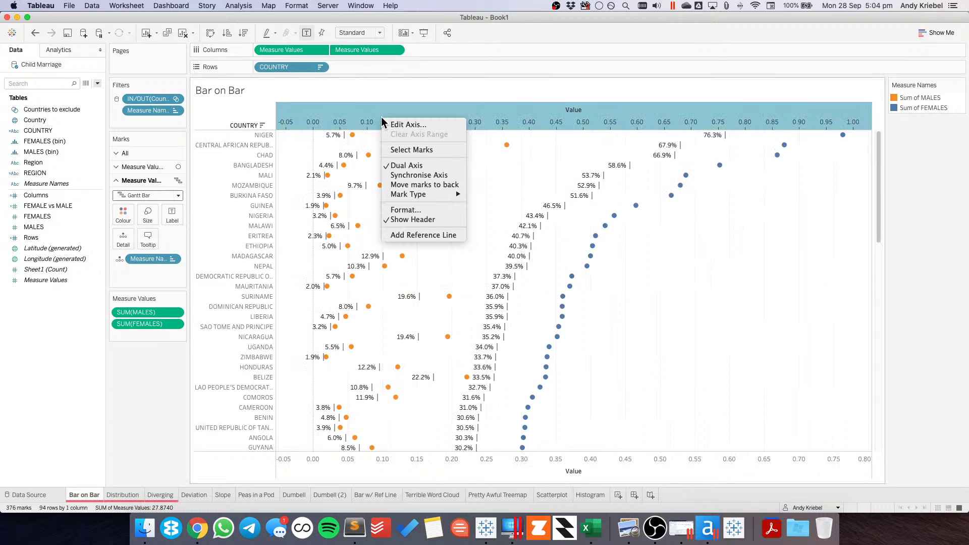
left_click(406, 173)
- Change the mark type of the first Measure Values axis to Bar
left_click(134, 165)
left_click(146, 182)
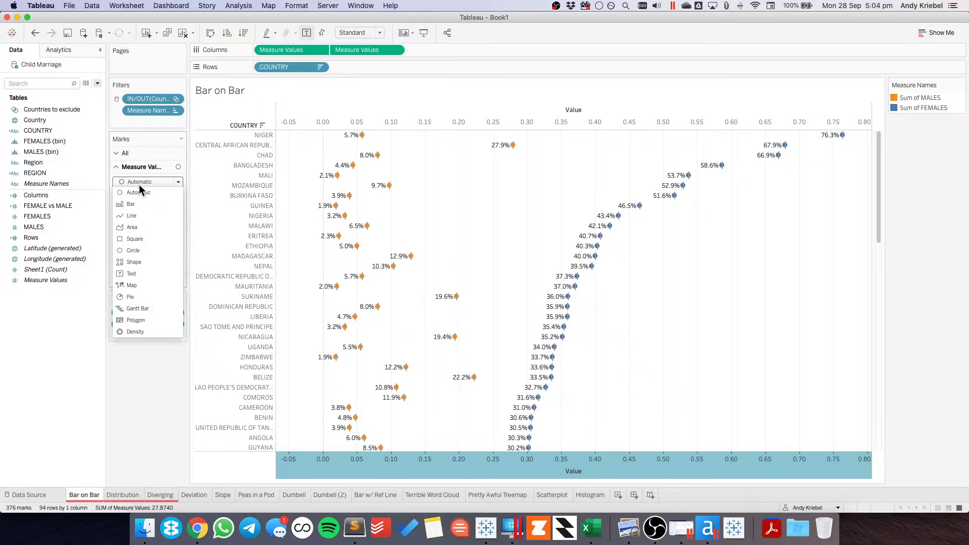
left_click(134, 204)
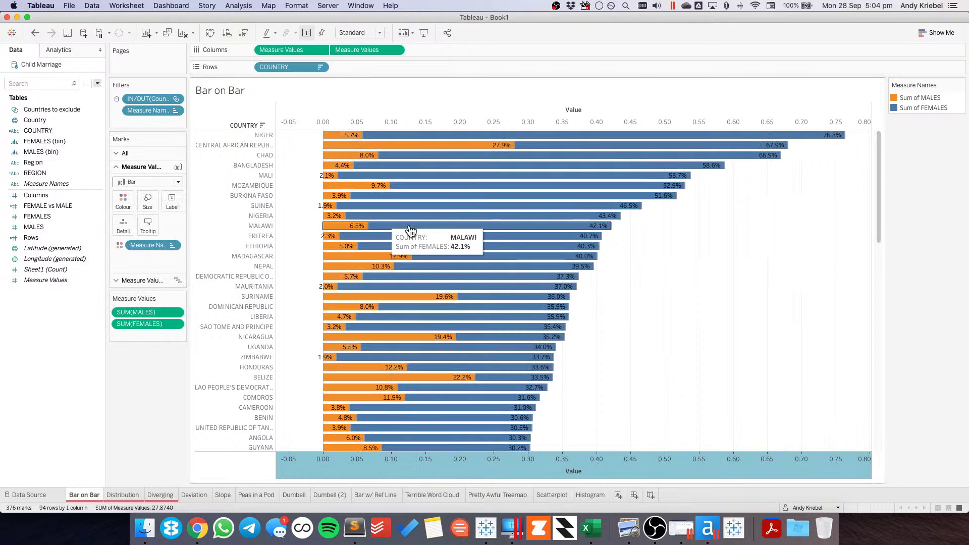
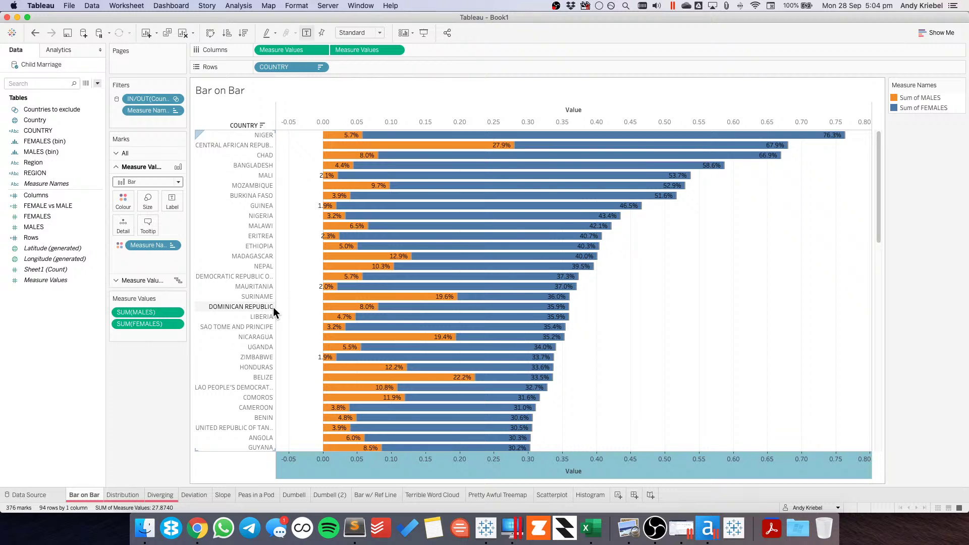
- Try adding an AVG(0) calculation to the Measure Values and undo it
double_click(133, 334)
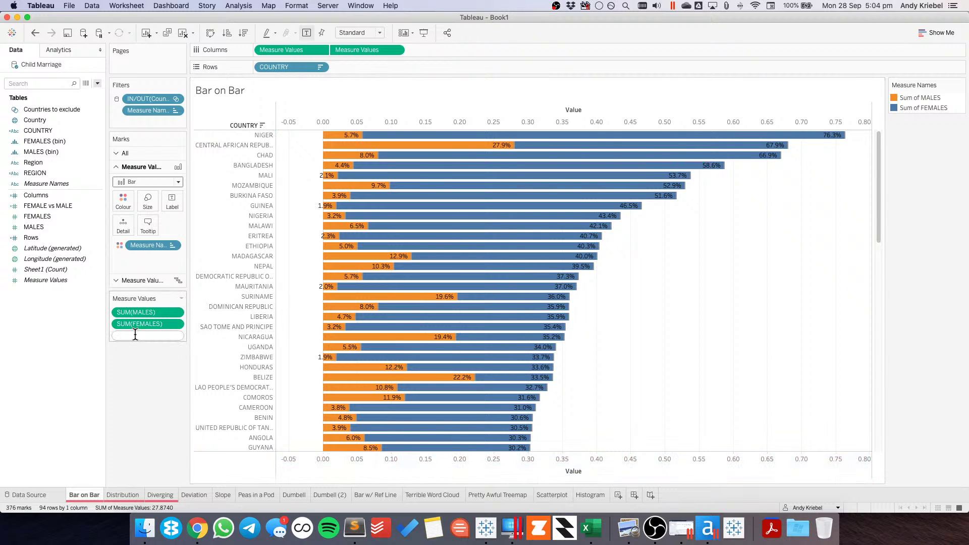
type("AVG(")
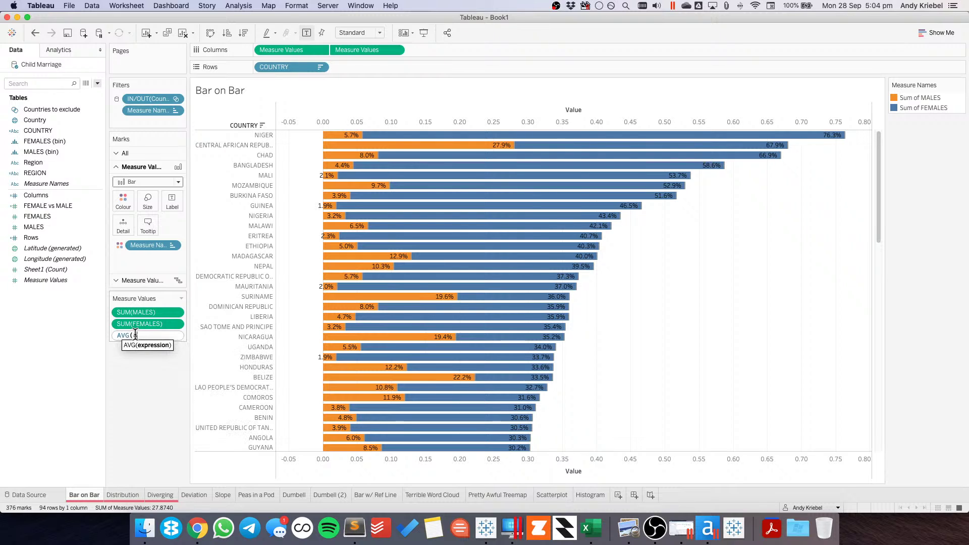
type("0")
key("Return")
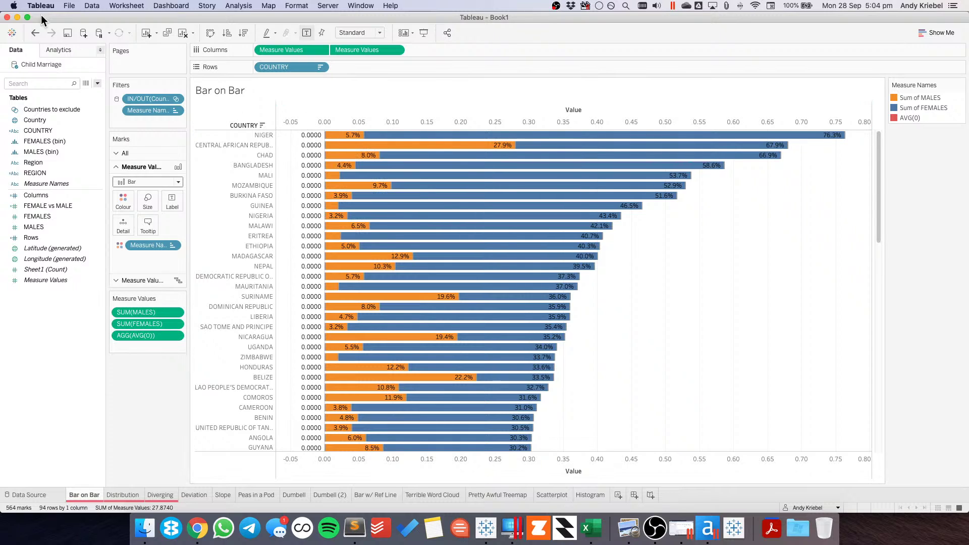
left_click(35, 33)
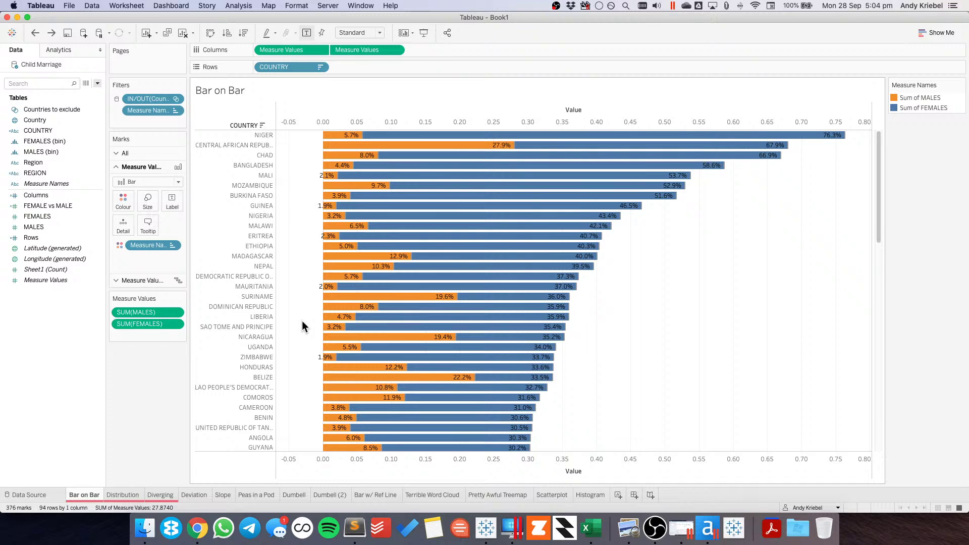
left_click(19, 259)
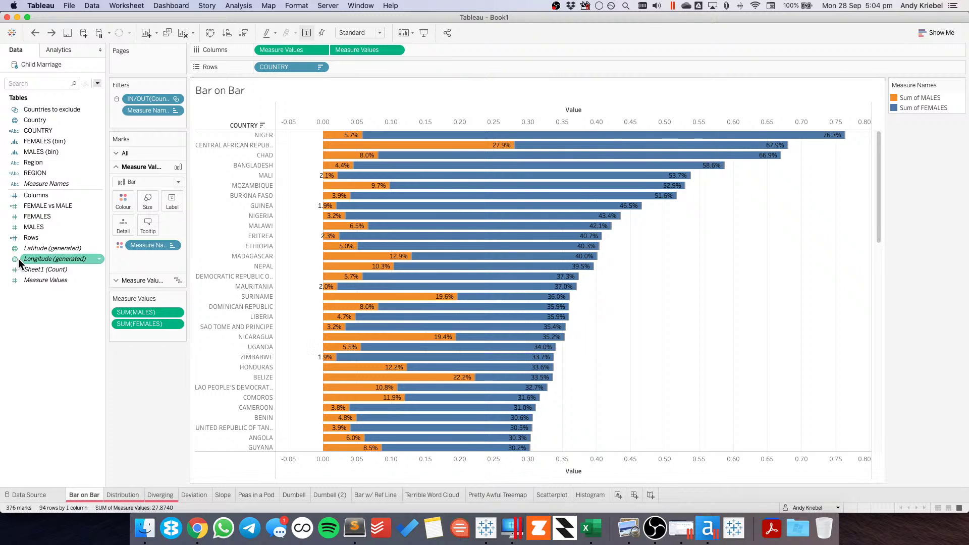
left_click(130, 280)
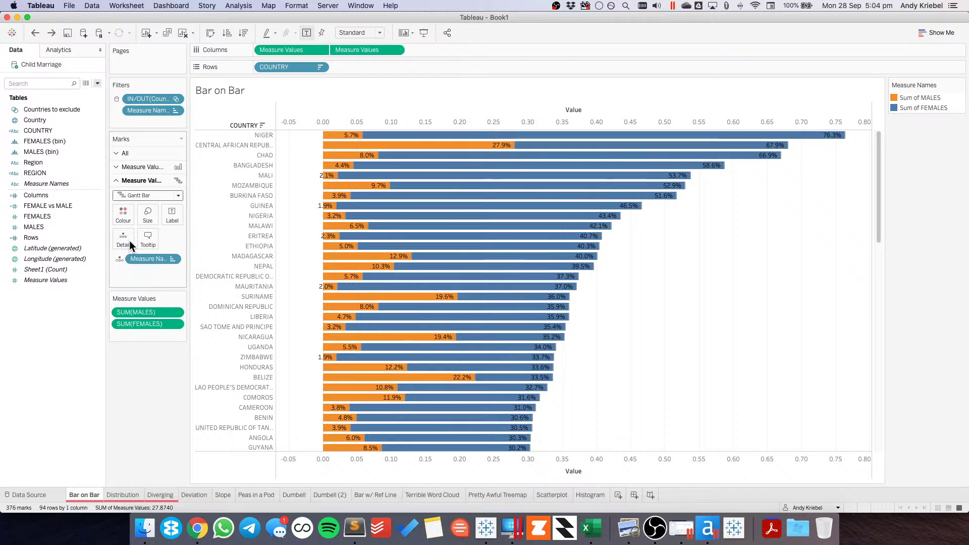
left_click(123, 215)
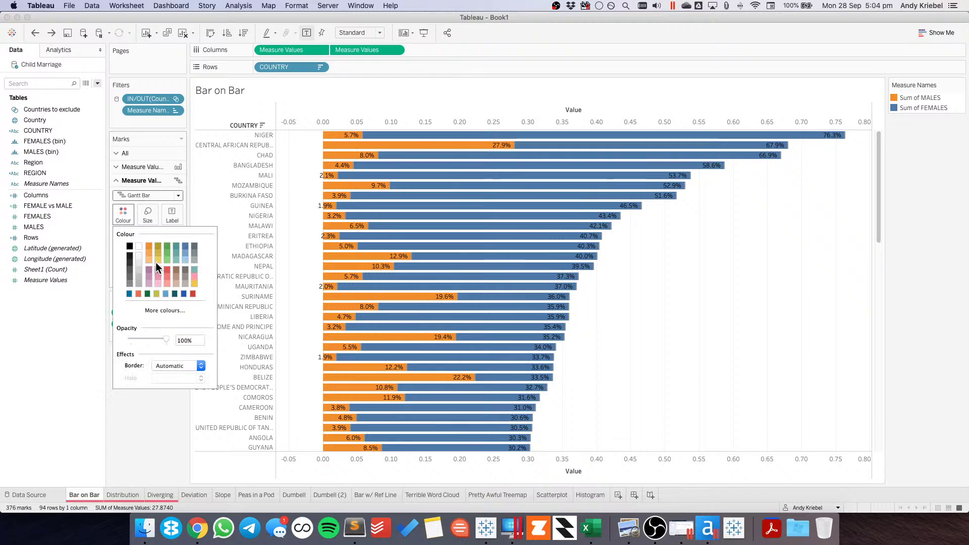
left_click(171, 427)
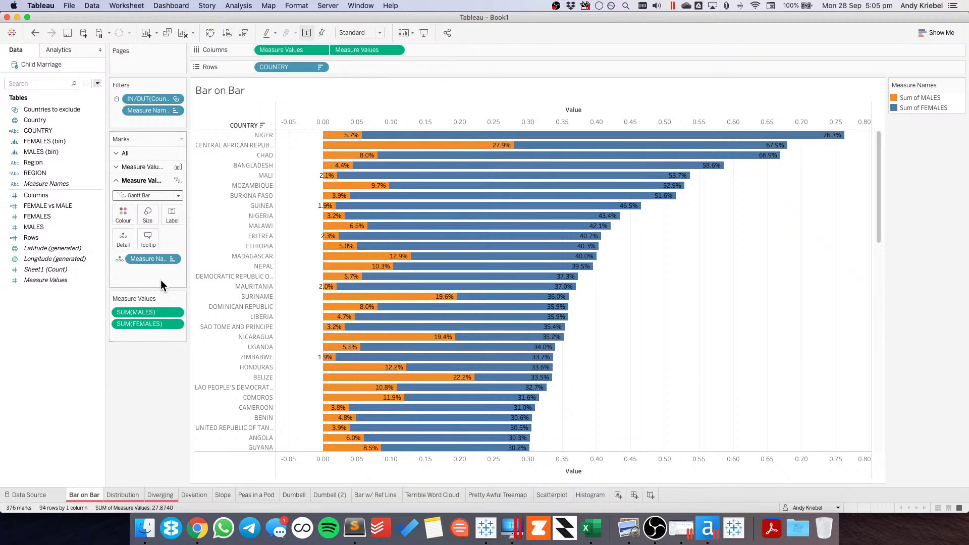
- Label the Gantt bars with the median of FEMALES and check the labels down the country list
left_click(37, 217)
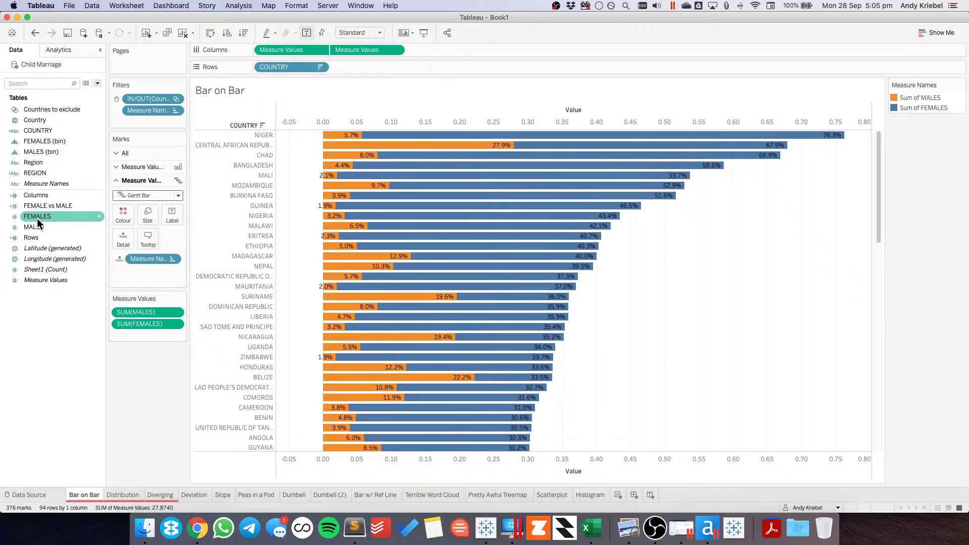
left_click_drag(37, 217, 168, 214)
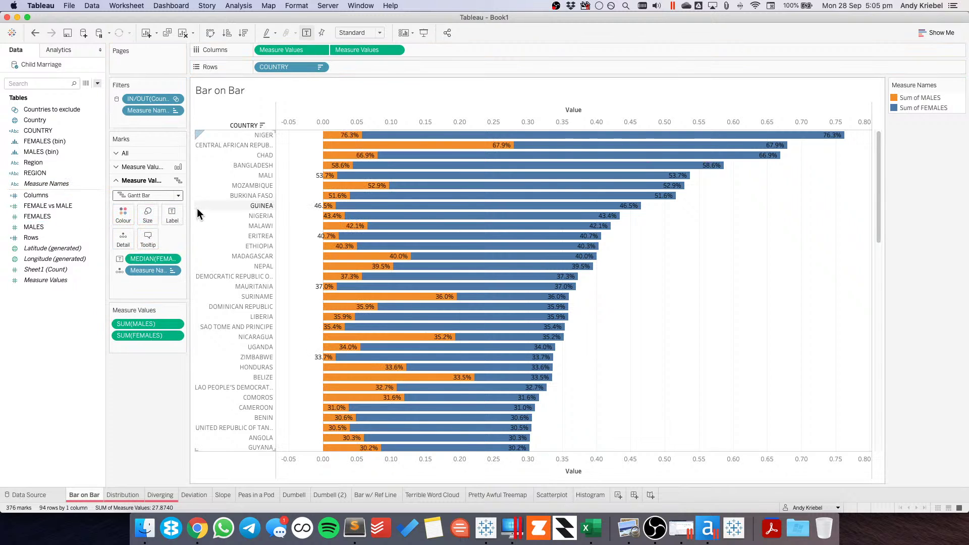
mouse_move(342, 173)
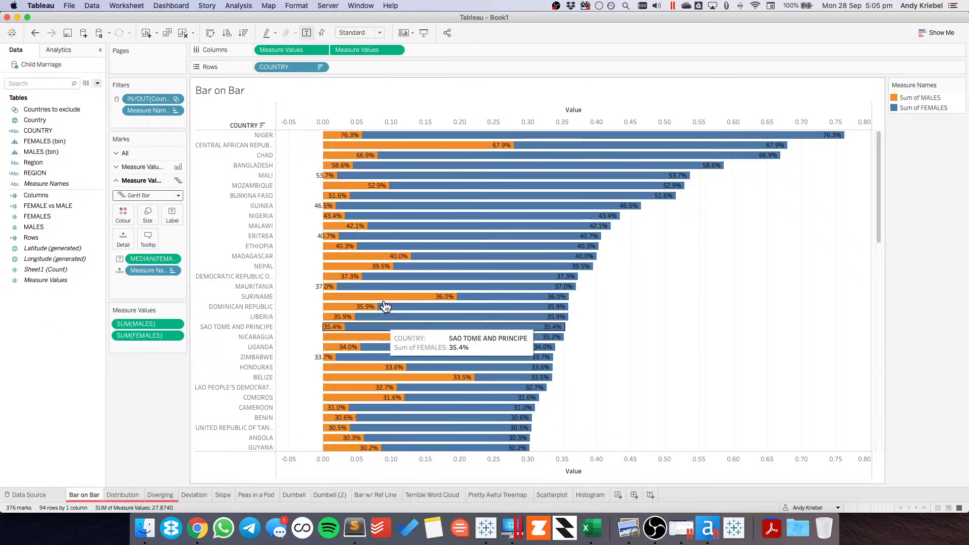
scroll(607, 340, "down", 15)
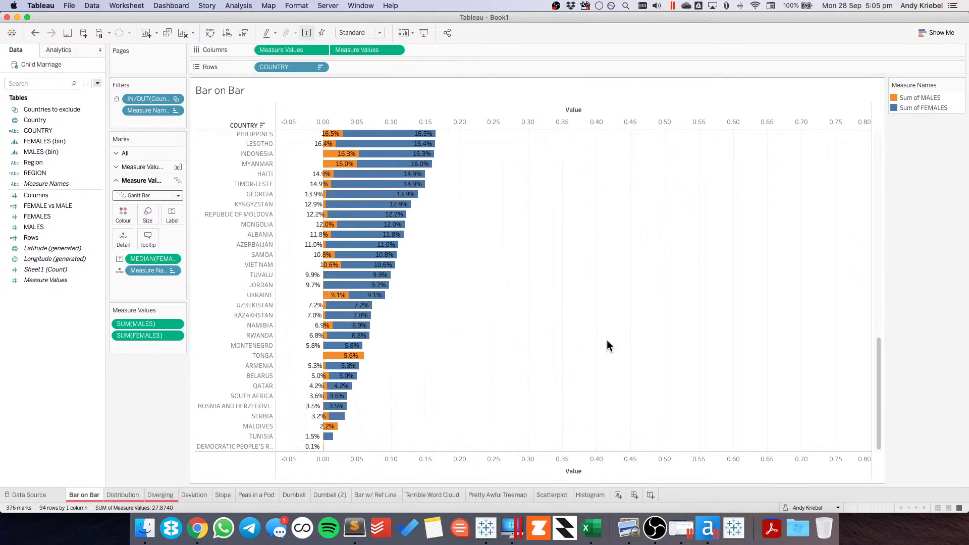
scroll(607, 341, "up", 20)
scroll(607, 340, "down", 8)
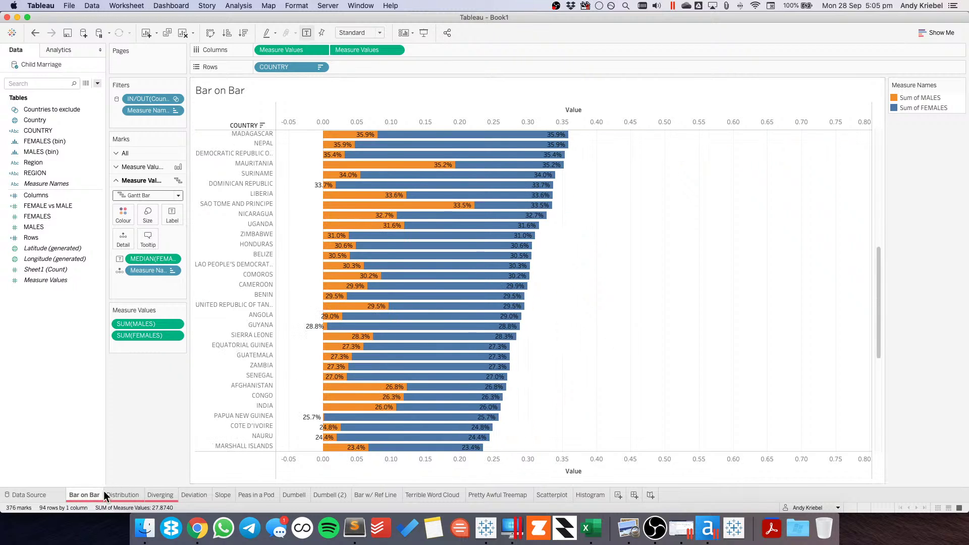
- Review the Distribution, Diverging, Deviation, Slope and Peas in a Pod sheets
left_click(123, 495)
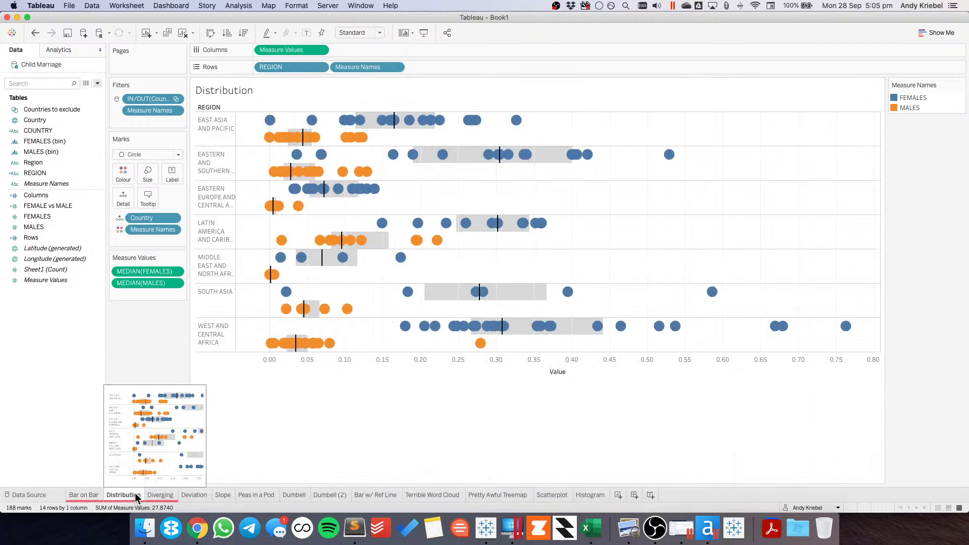
left_click(160, 496)
left_click(192, 495)
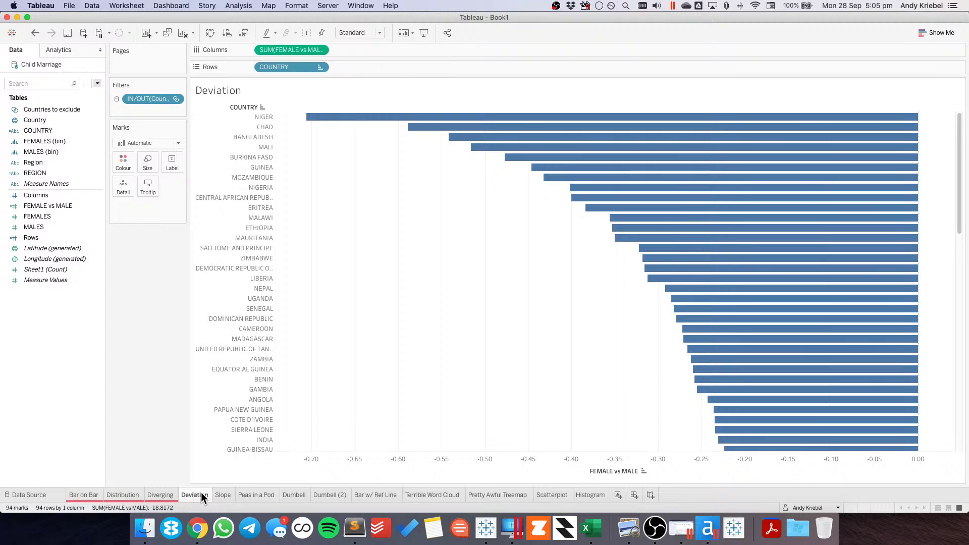
left_click(224, 494)
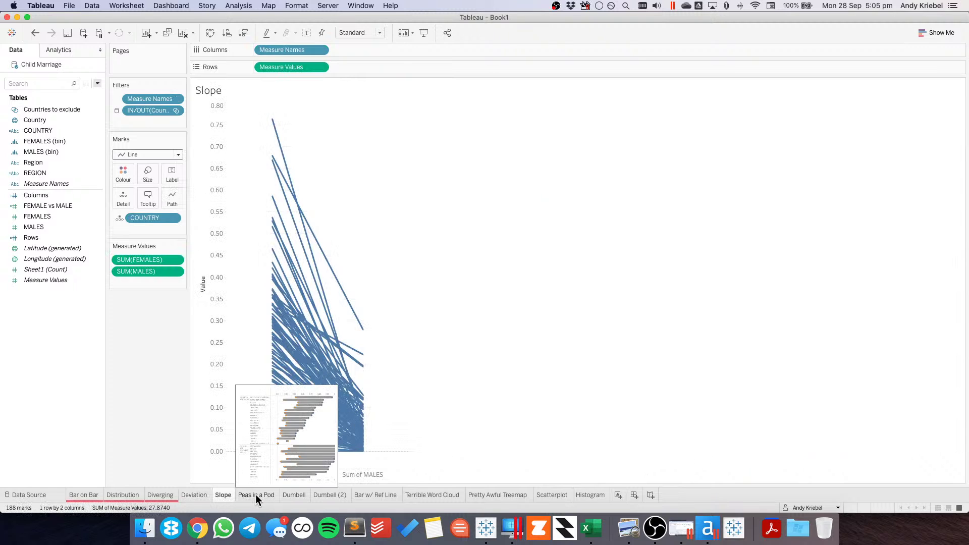
left_click(256, 495)
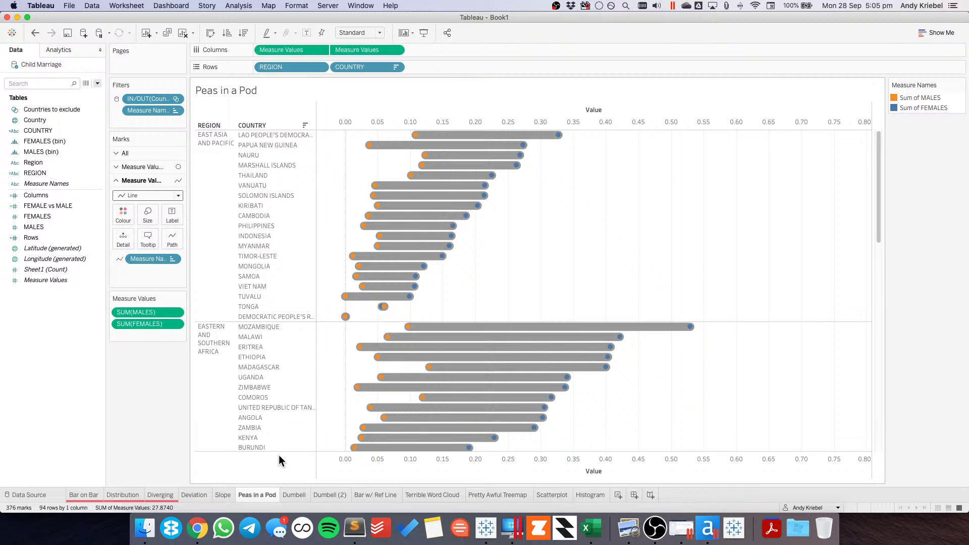
- Return to the Bar on Bar sheet and remove the second Measure Values from its columns
left_click(80, 494)
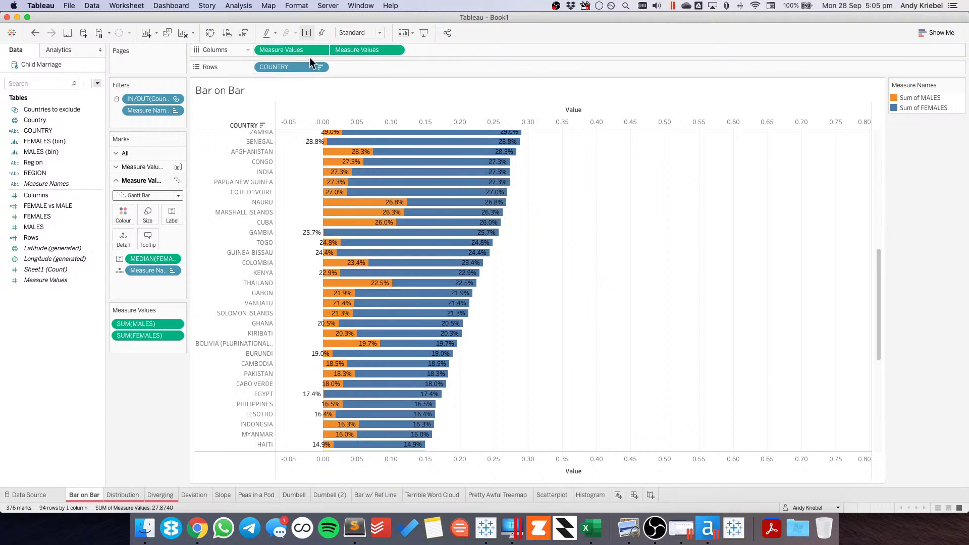
left_click_drag(337, 50, 482, 194)
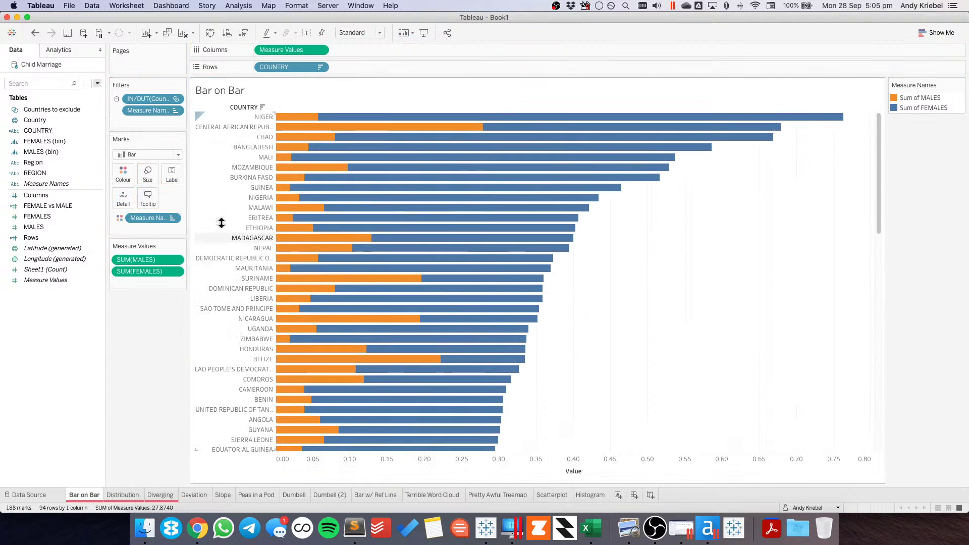
left_click(84, 49)
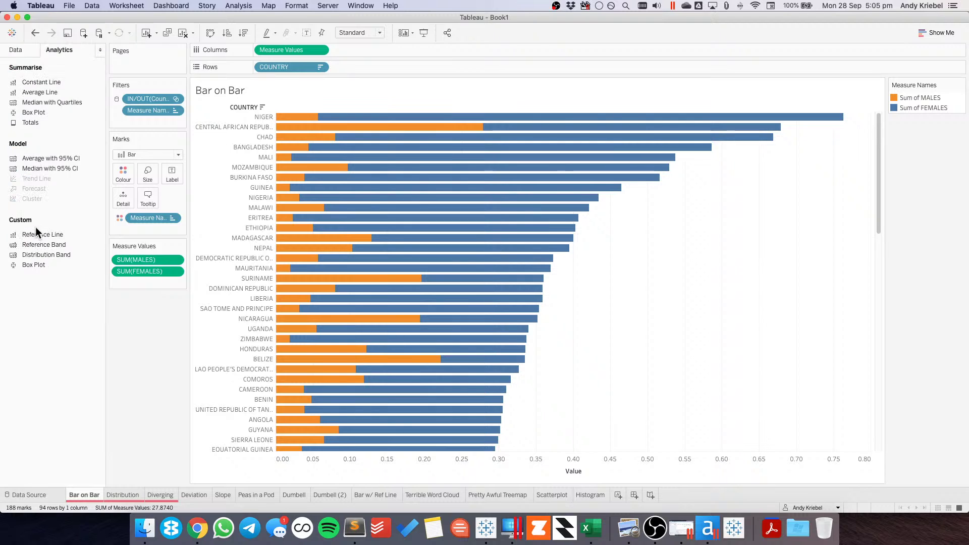
left_click(16, 50)
- Replace the summed MALES and FEMALES in the Measure Values with their medians
left_click(39, 218)
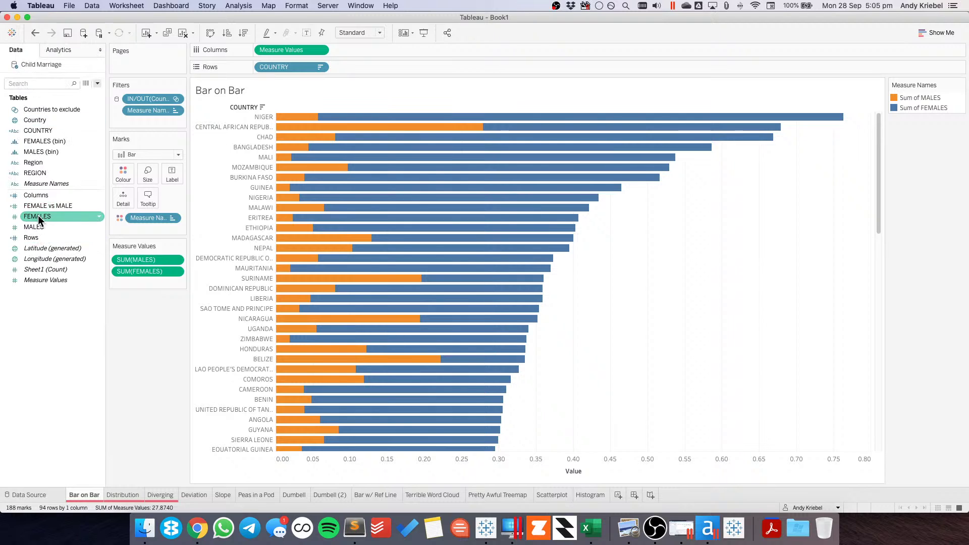
left_click_drag(38, 217, 133, 270)
left_click_drag(60, 228, 135, 265)
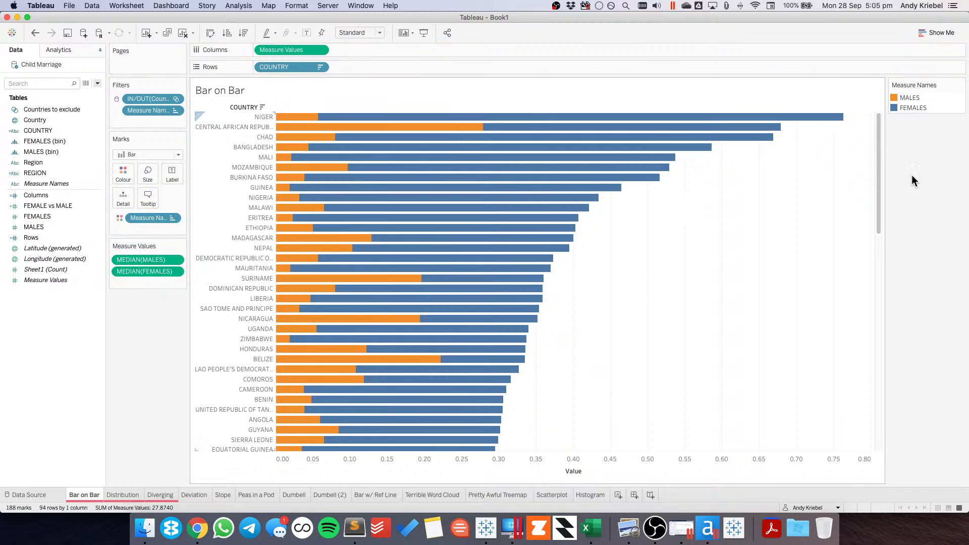
- Colour MALES grey and FEMALES coral using the Makeover Monday Secondary palette
double_click(941, 106)
left_click(606, 188)
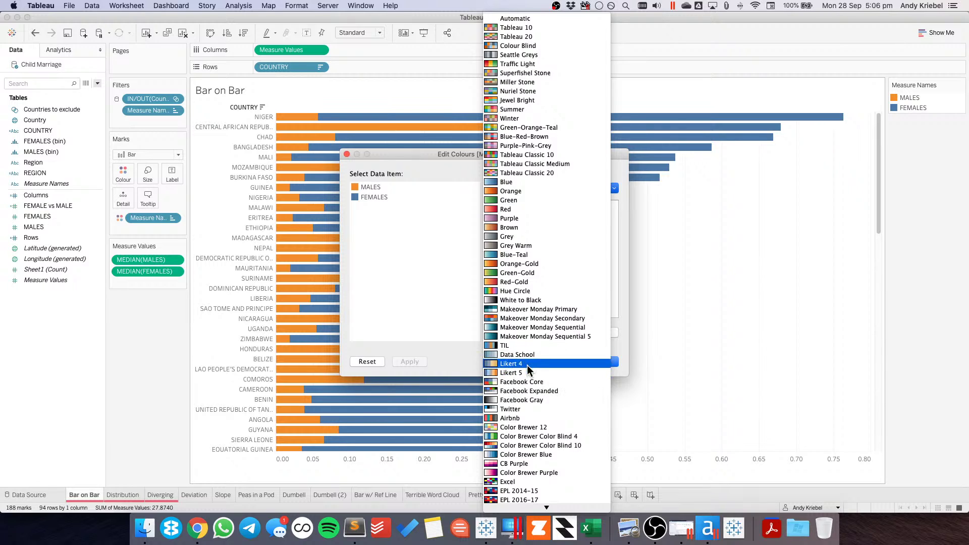
left_click(519, 319)
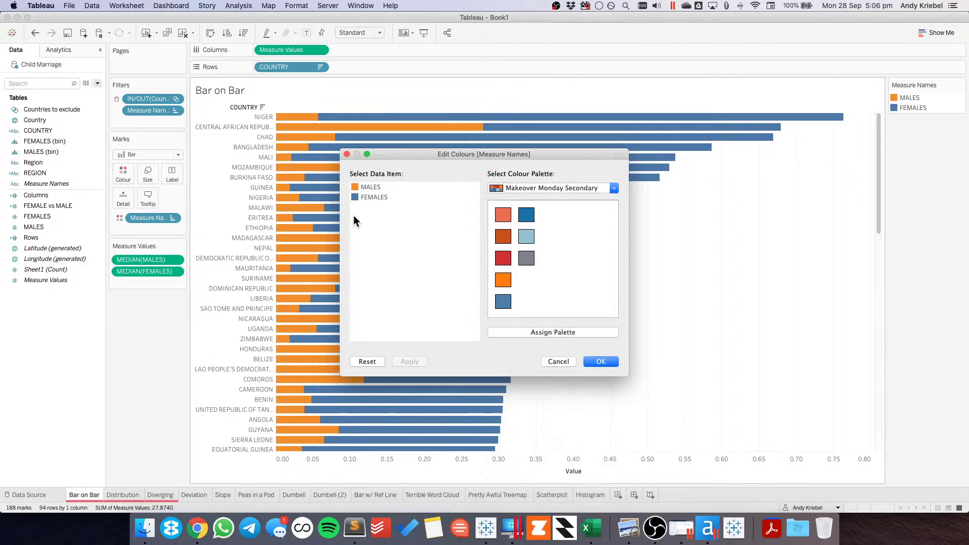
left_click(371, 187)
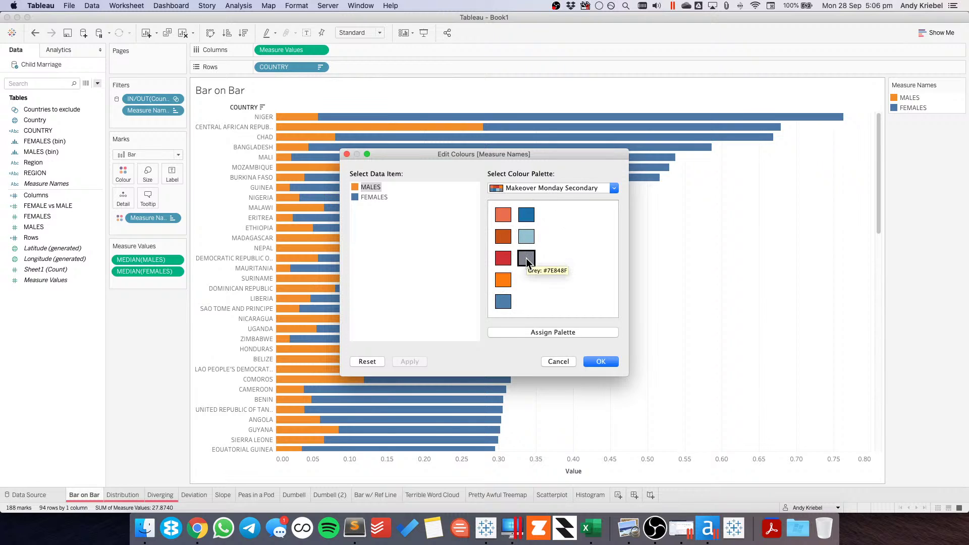
left_click(526, 259)
left_click(375, 196)
left_click(503, 215)
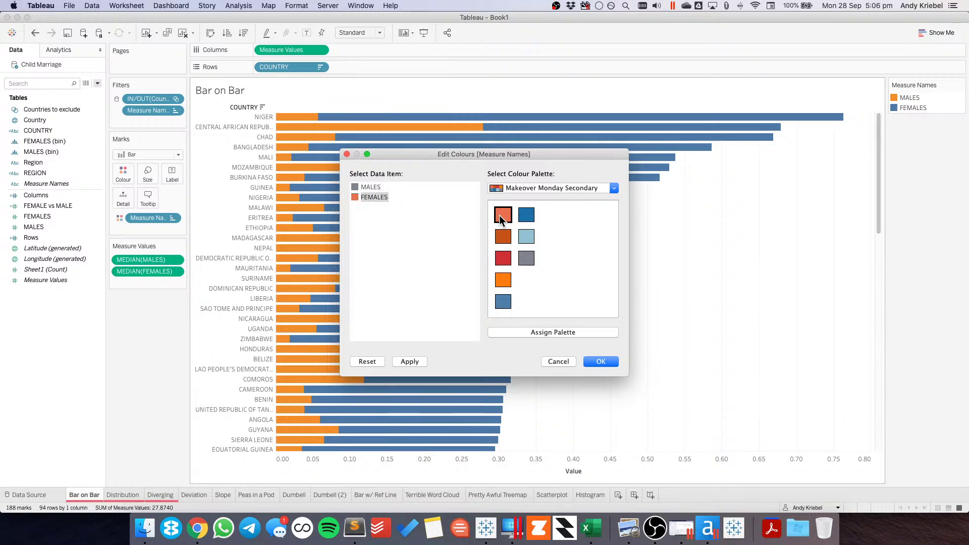
left_click(601, 361)
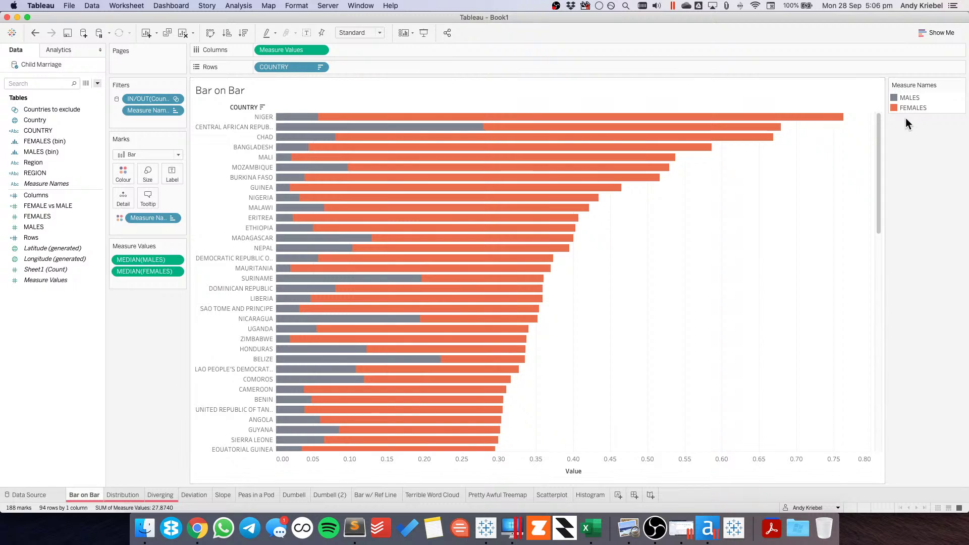
- Reopen the Measure Names colours, browse the available palettes and choose Colour Blind
double_click(932, 102)
left_click(570, 189)
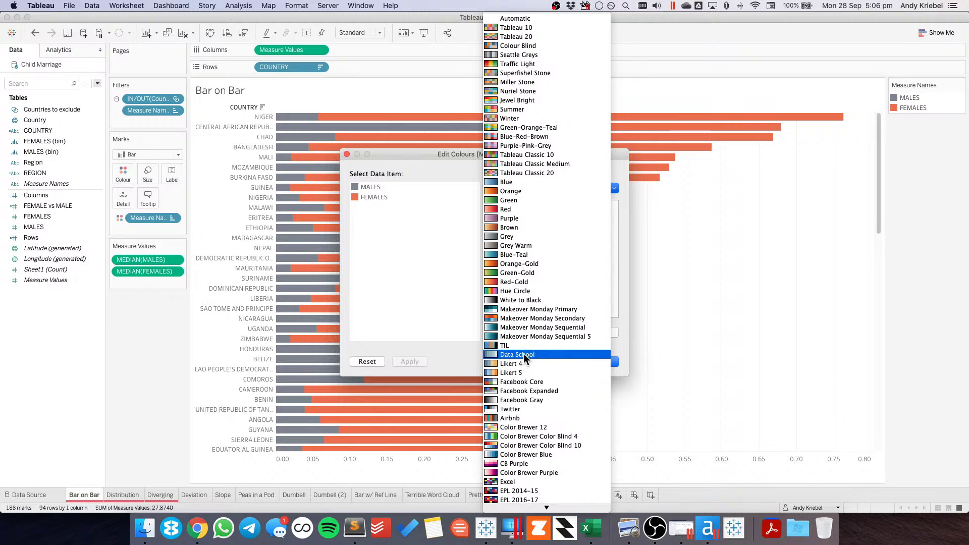
left_click(524, 463)
left_click(541, 188)
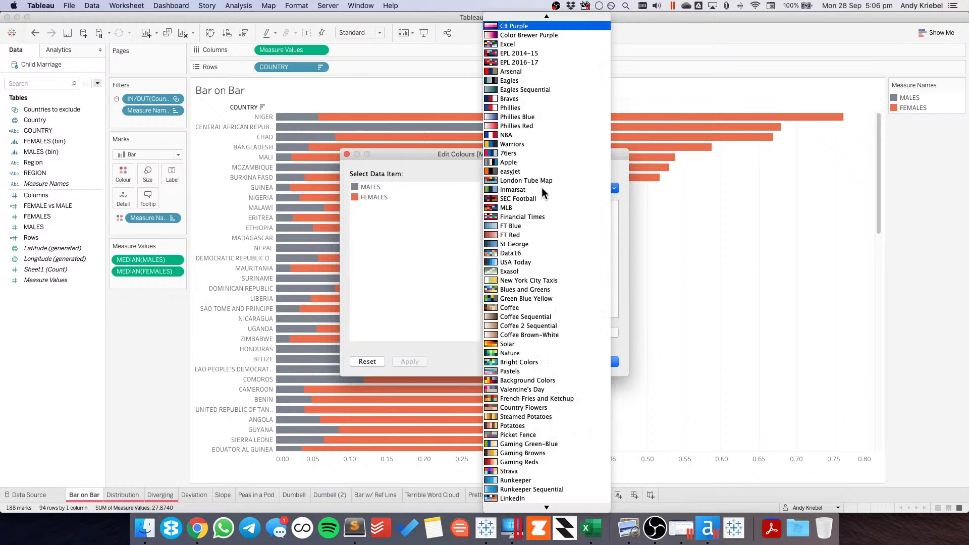
scroll(560, 400, "down", 5)
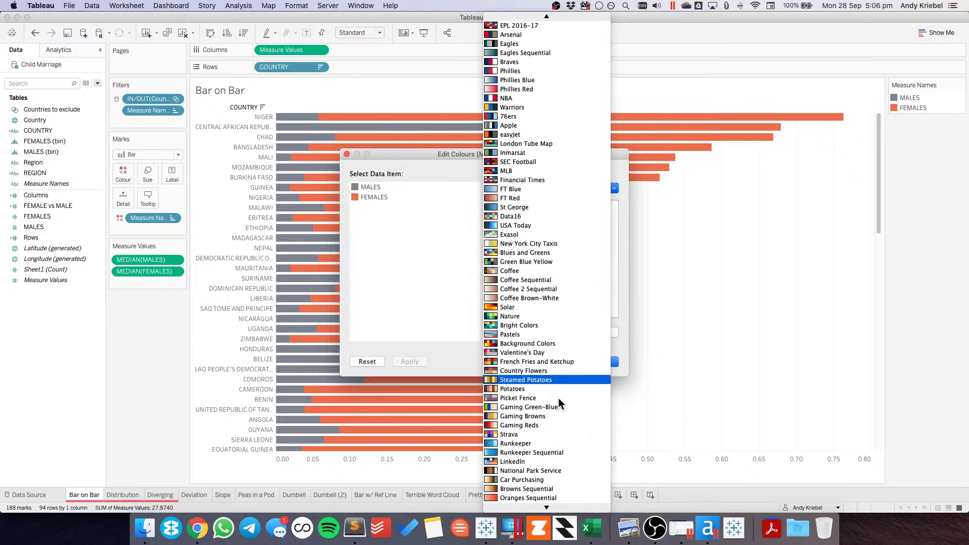
scroll(559, 401, "up", 15)
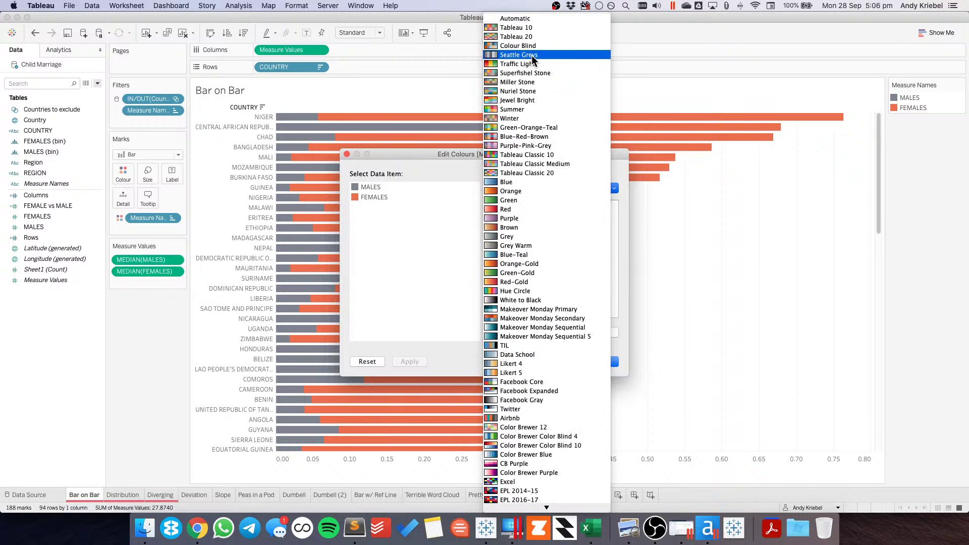
left_click(521, 46)
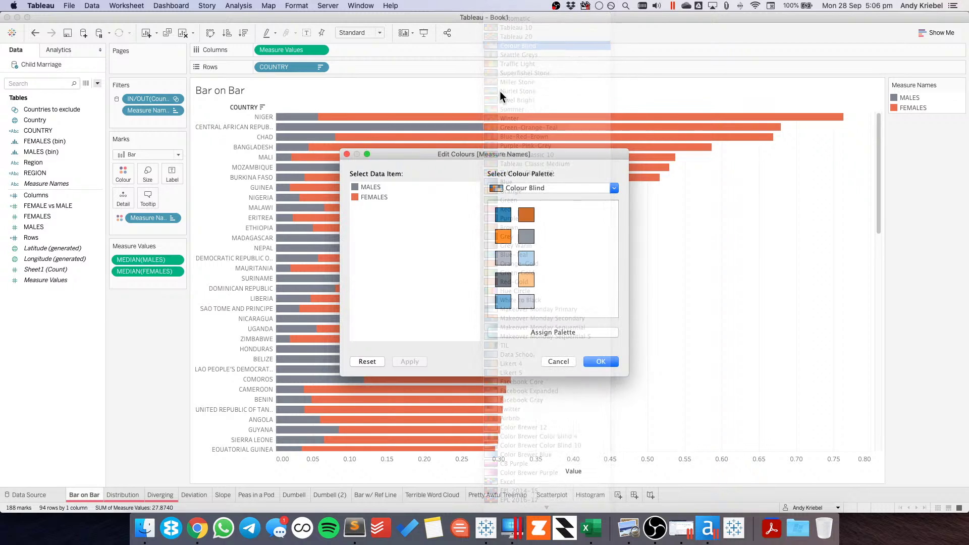
- Colour the FEMALES bars light orange and the MALES bars light grey from the Colour Blind palette
left_click(373, 198)
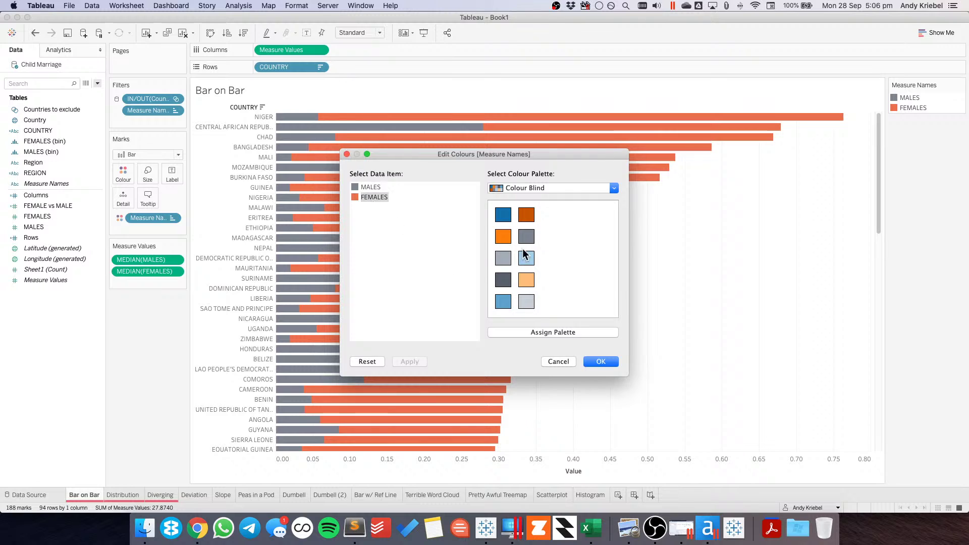
left_click(527, 214)
left_click(527, 279)
left_click(411, 361)
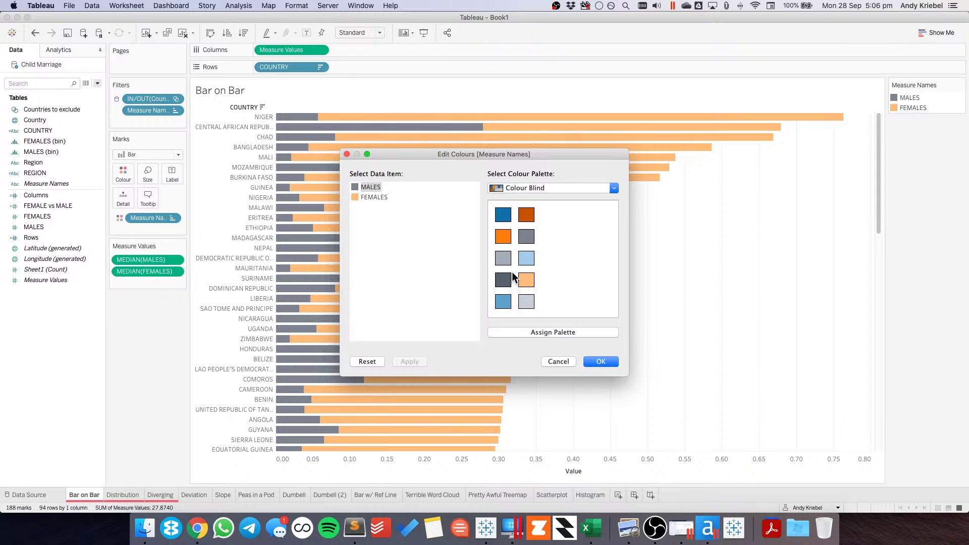
left_click(505, 258)
left_click(411, 361)
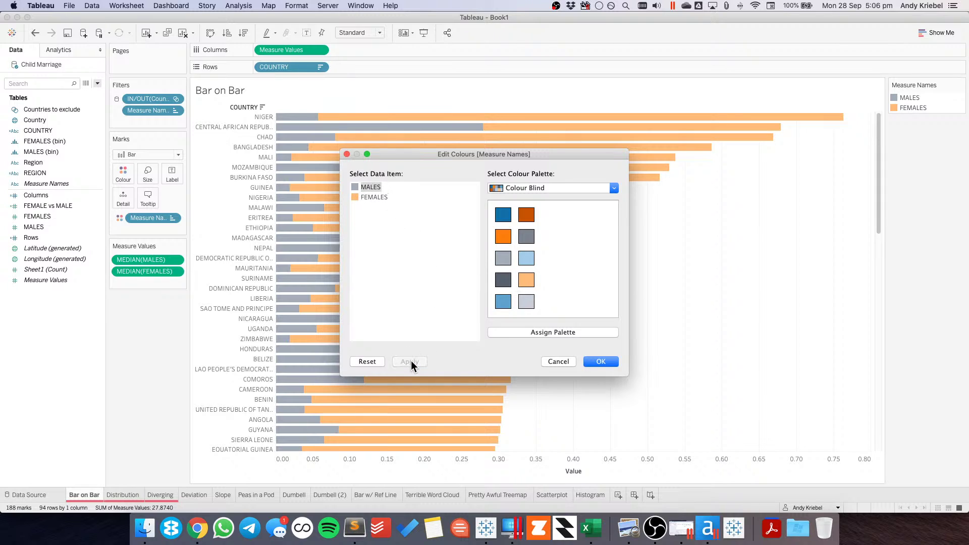
left_click(601, 362)
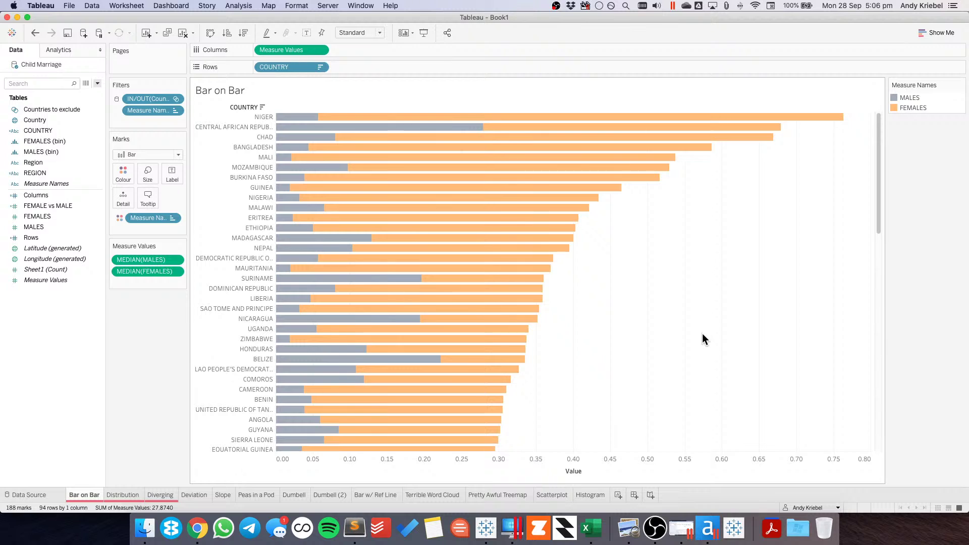
- Switch to Chrome and view the description of the 2020/W39: Child Marriage dataset on data.world
left_click(197, 528)
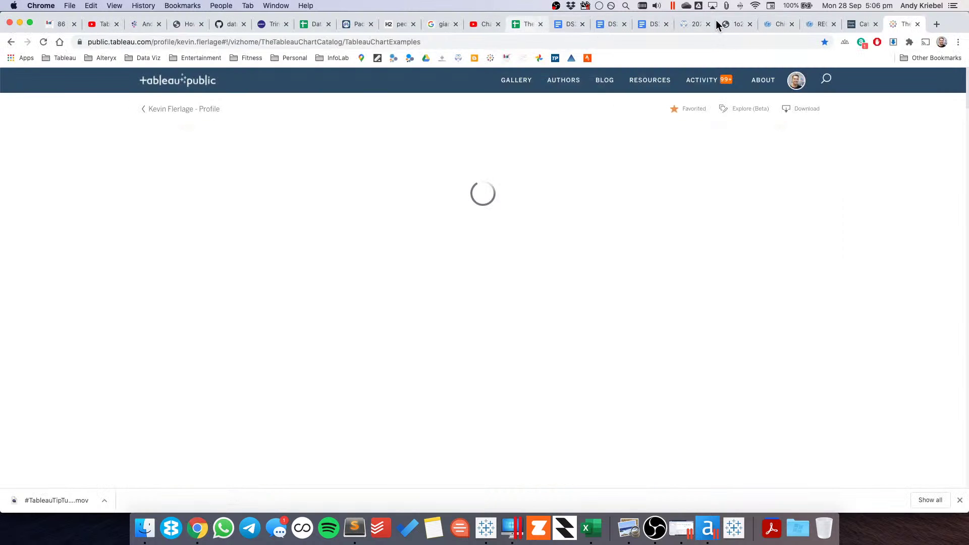
left_click(697, 23)
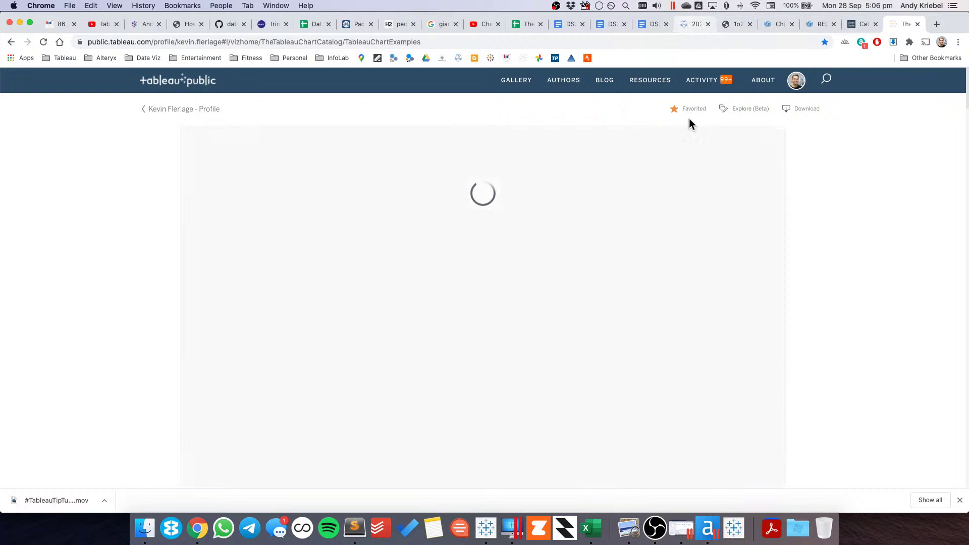
scroll(705, 357, "down", 3)
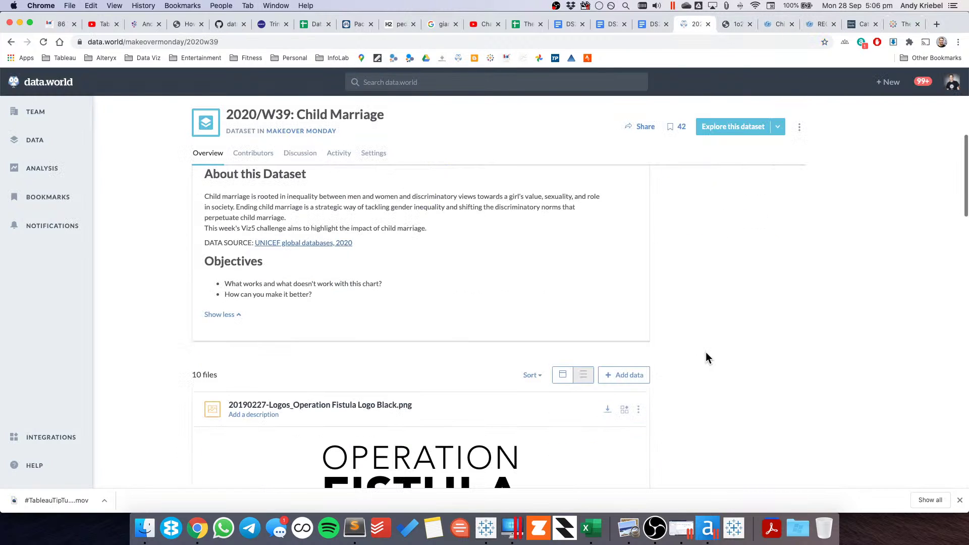
- Look through the list of files attached to the 2020/W39: Child Marriage dataset on data.world
scroll(706, 358, "down", 10)
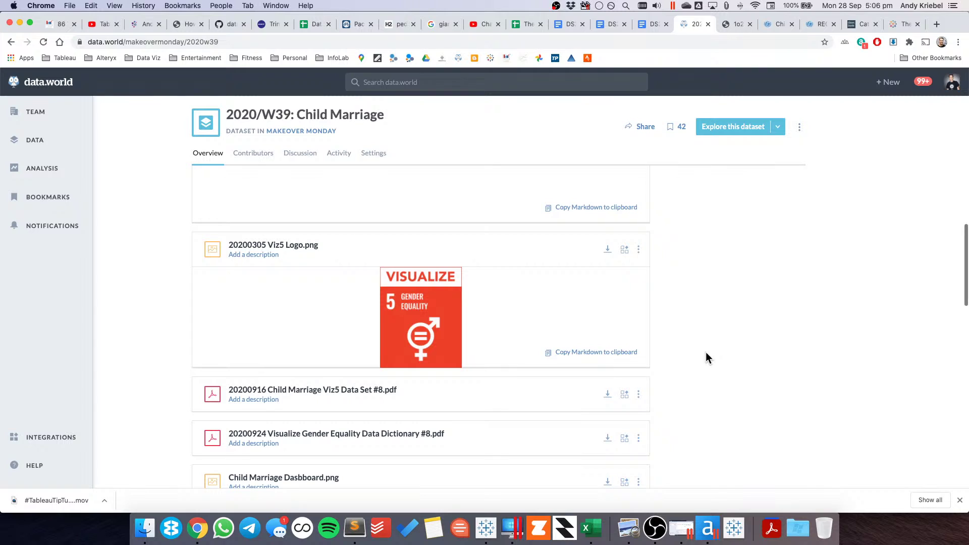
scroll(706, 357, "down", 8)
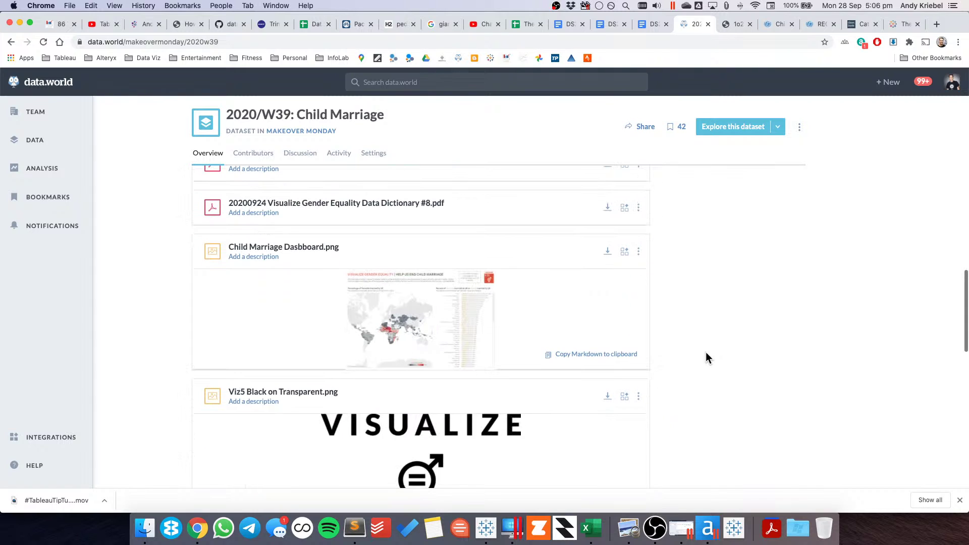
scroll(706, 353, "down", 9)
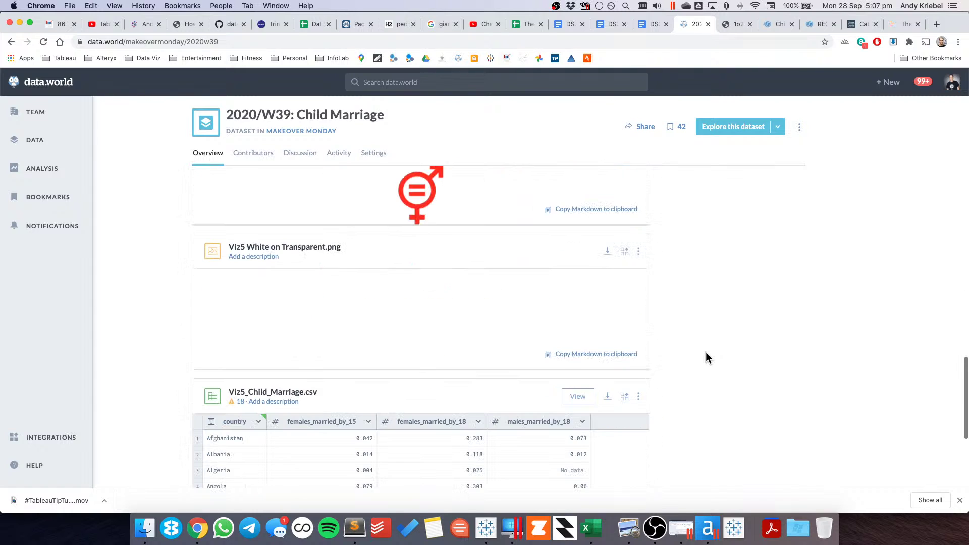
scroll(706, 353, "up", 20)
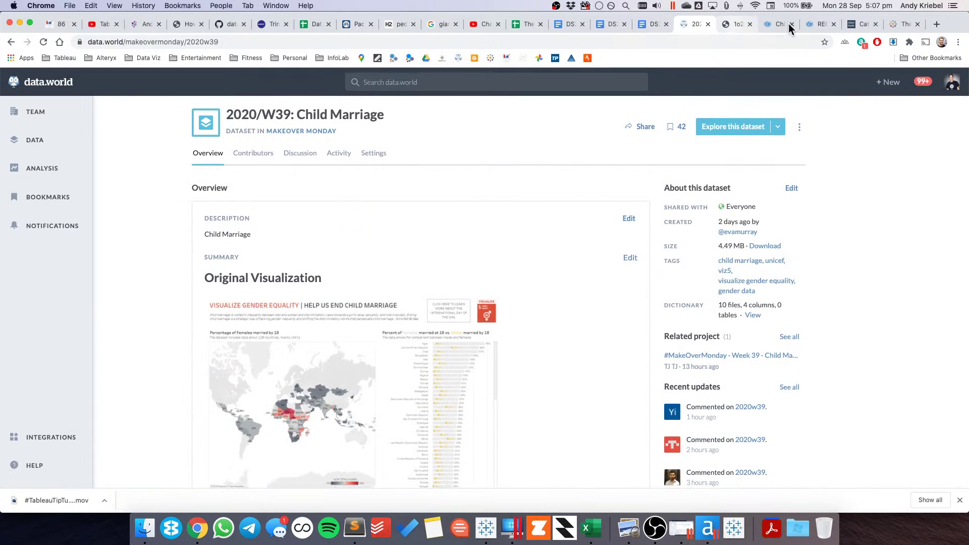
- Open the UNICEF Child marriage page and inspect its blue header in the browser's developer tools
left_click(788, 24)
scroll(333, 341, "up", 5)
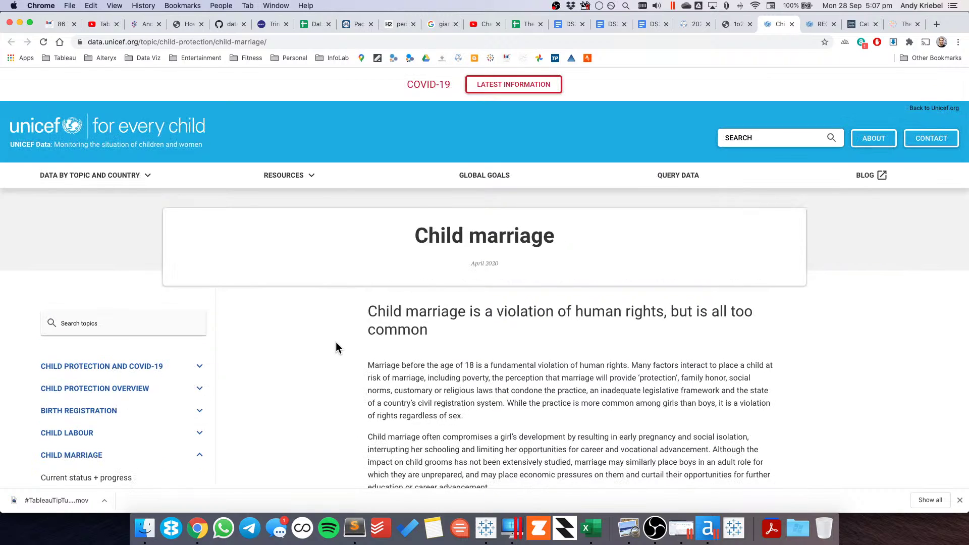
right_click(331, 144)
left_click(372, 298)
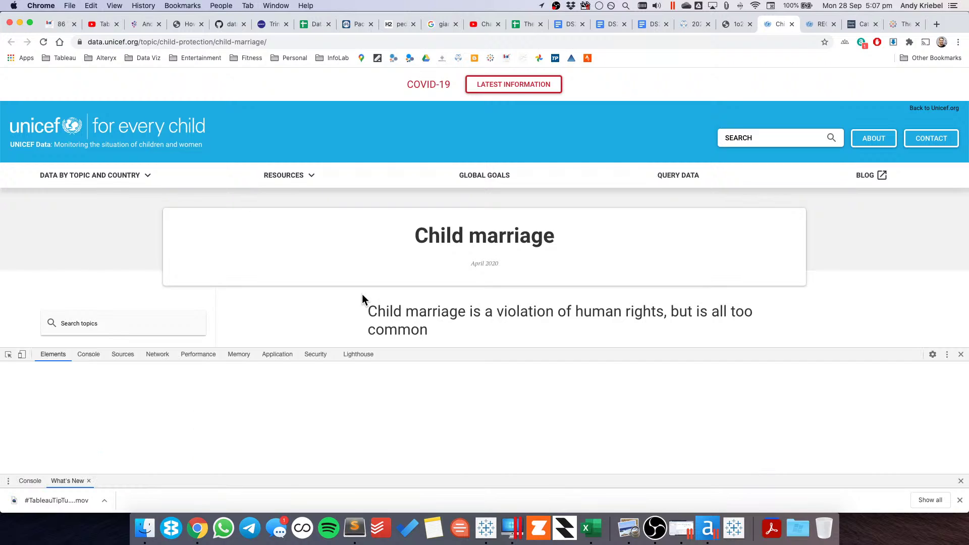
left_click(8, 355)
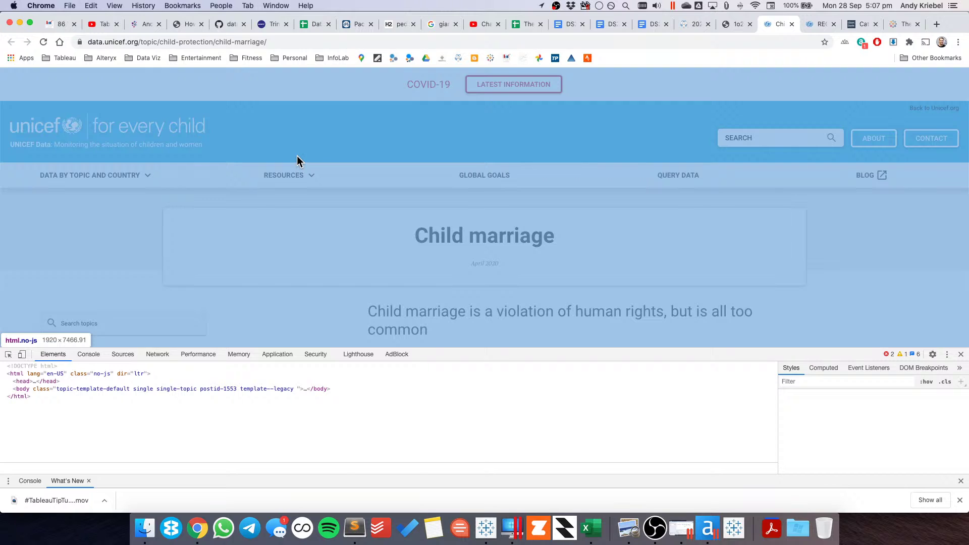
left_click(331, 130)
- Inspect the styles of the UNICEF page's ABOUT button and copy the hex code 1cabe2 from its border colour
key("super+shift+c")
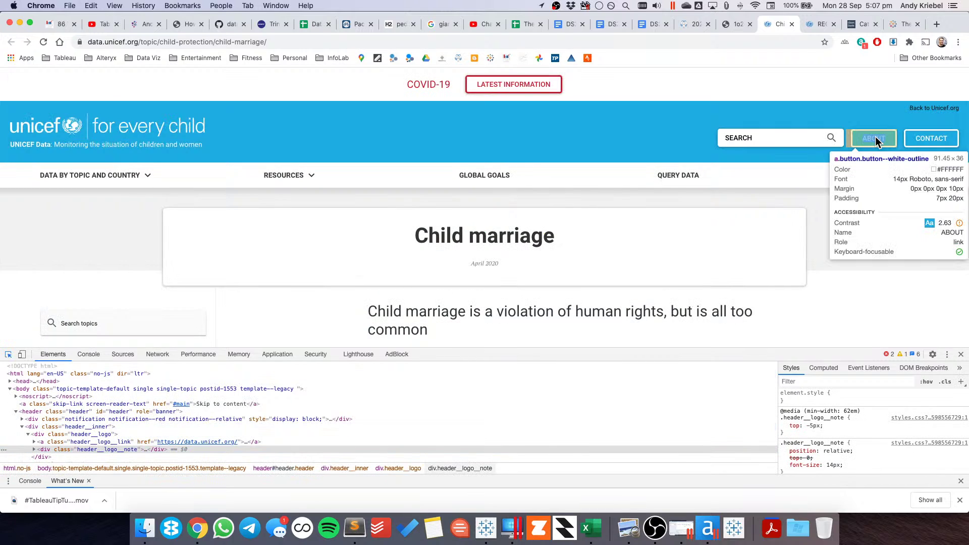
key("super+shift+c")
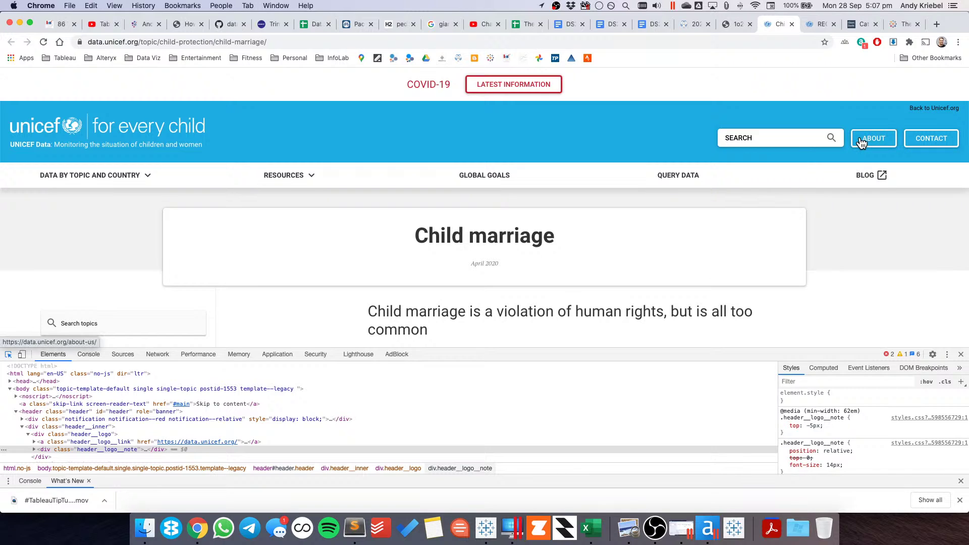
left_click(862, 143)
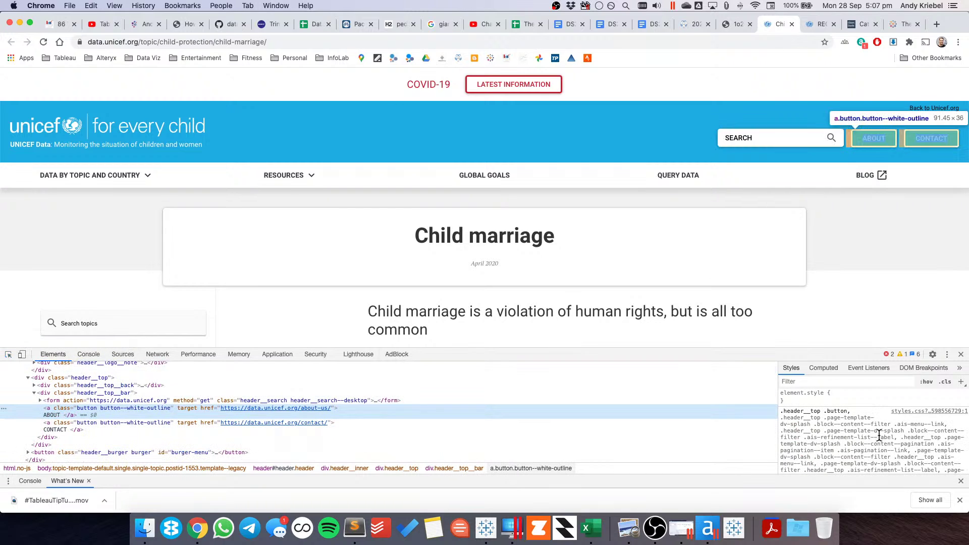
scroll(879, 435, "down", 5)
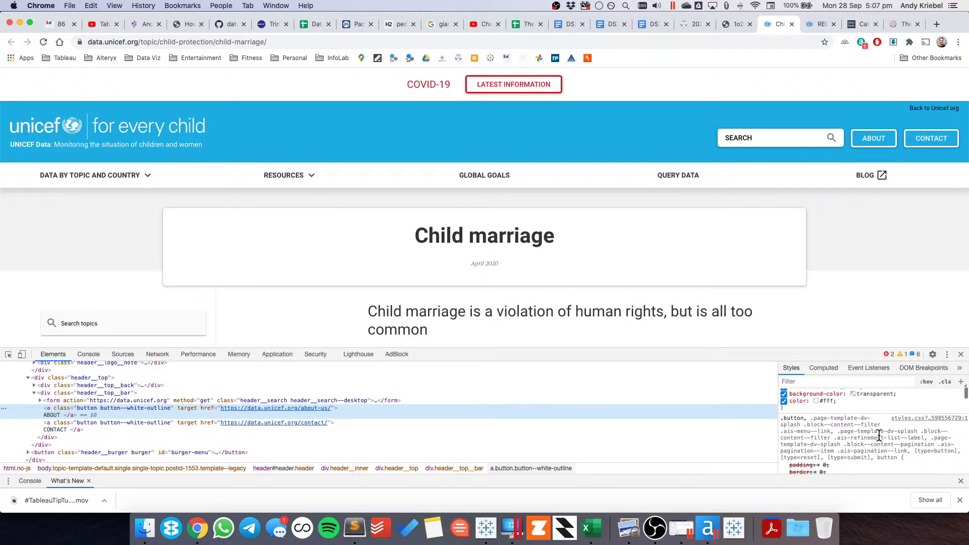
scroll(879, 435, "down", 10)
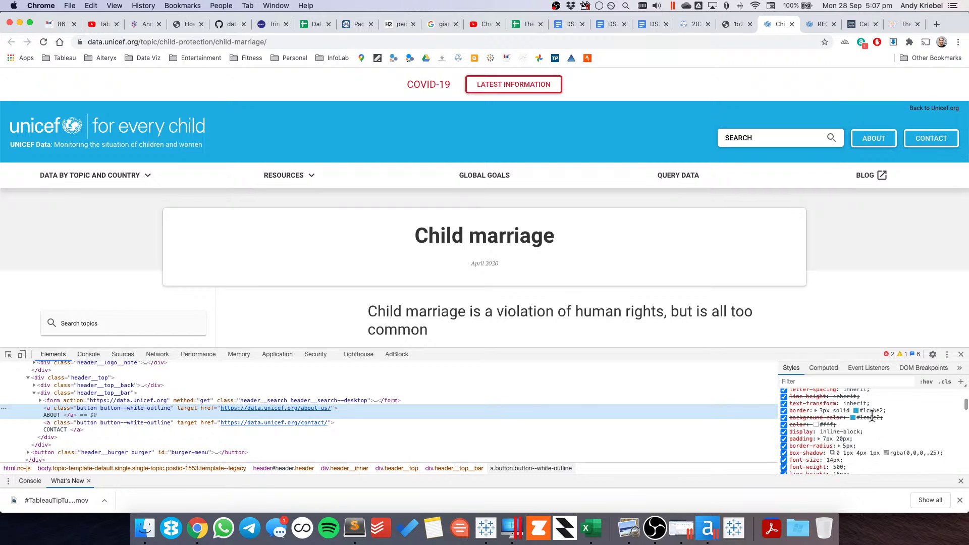
left_click(869, 410)
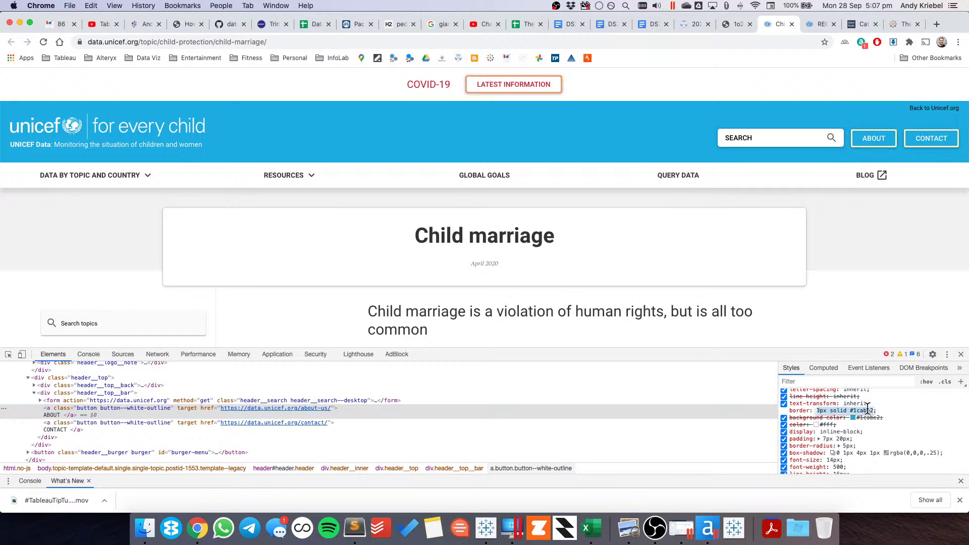
double_click(866, 411)
key("cmd+c")
- Switch to Tableau, try the hex colour 1cabe2 on the FEMALES bars and undo the recolouring
key("super+Tab")
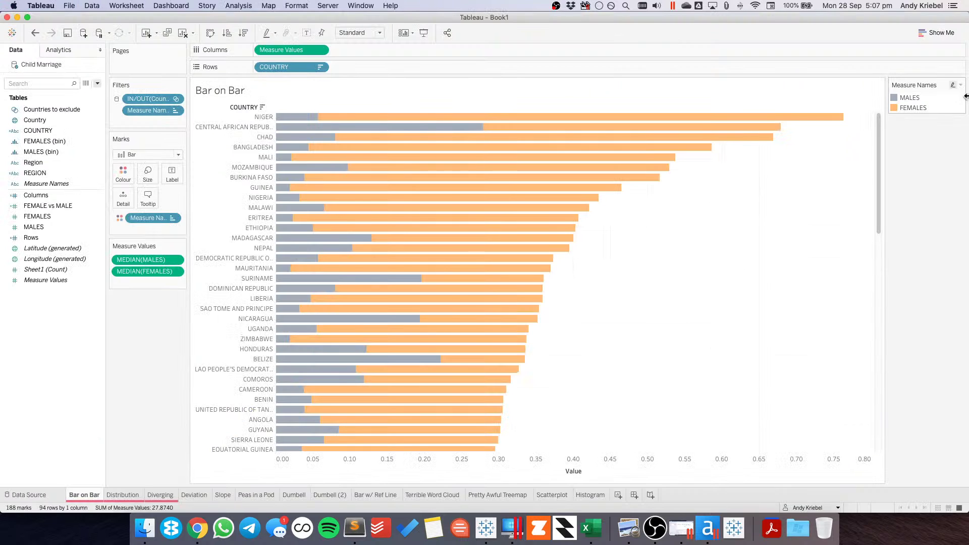
double_click(941, 111)
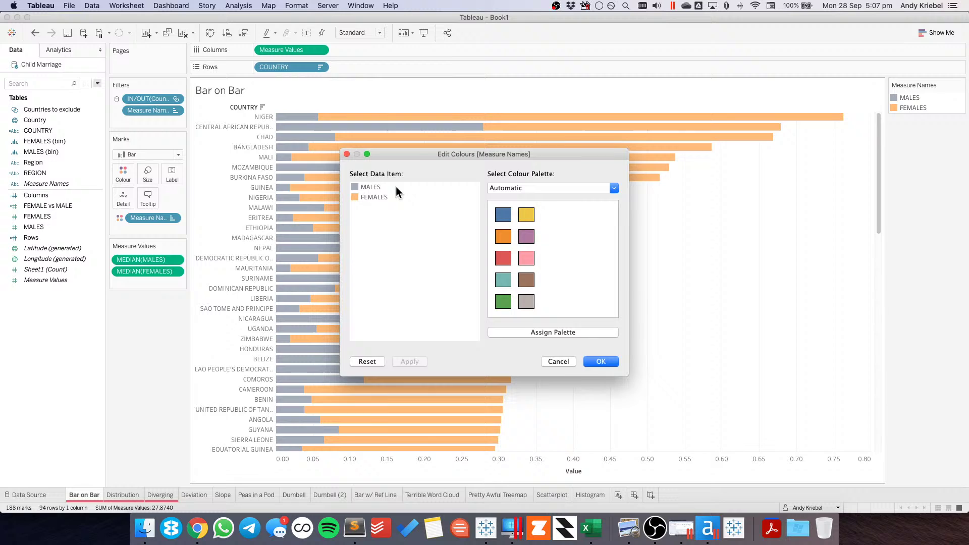
double_click(365, 196)
double_click(442, 230)
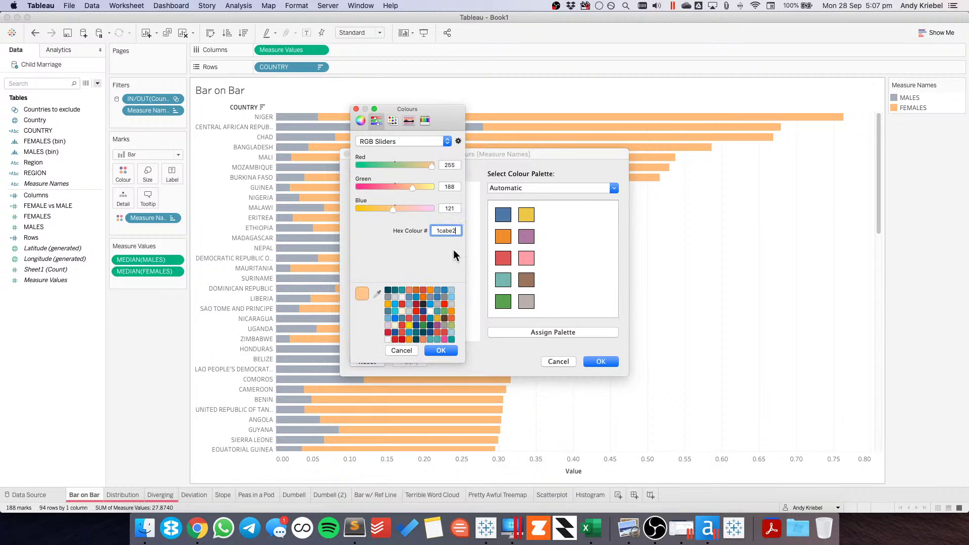
key("cmd+v")
left_click(440, 351)
left_click(598, 359)
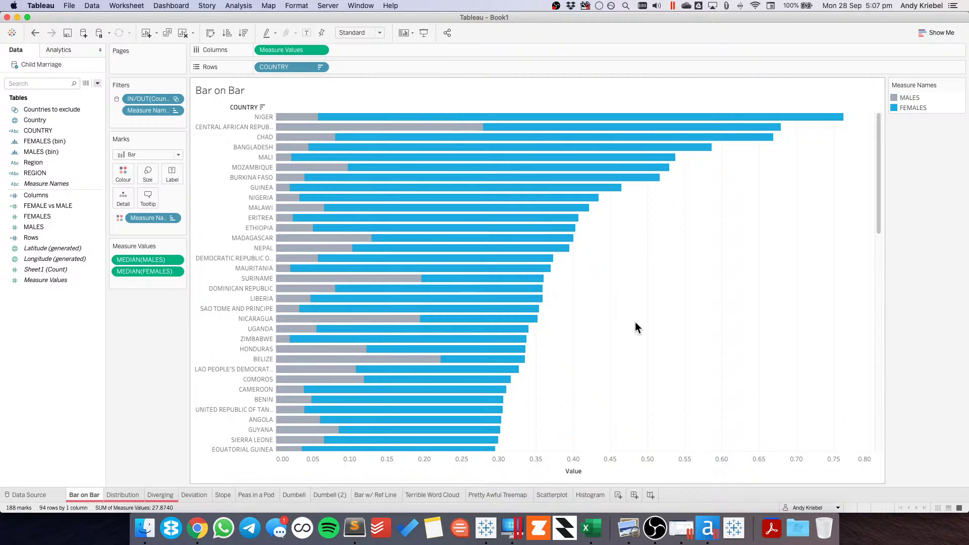
key("cmd+z")
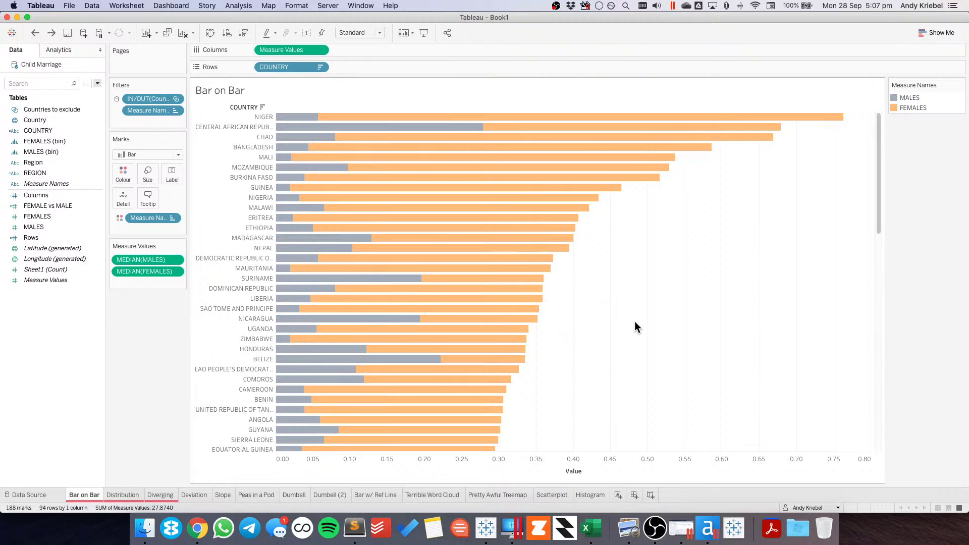
- Change the FEMALE vs MALE calculated field's formula to [FEMALES]-[MALES]
right_click(46, 205)
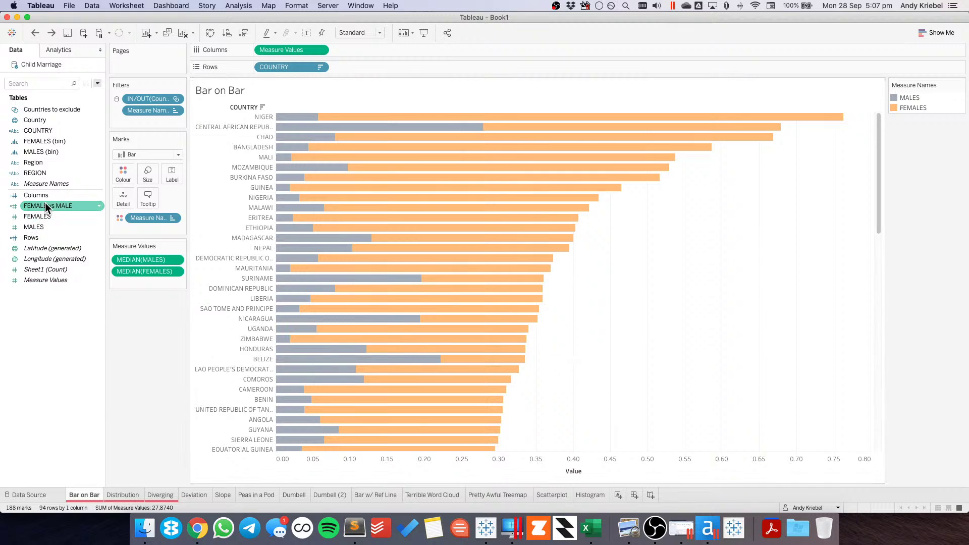
left_click(70, 258)
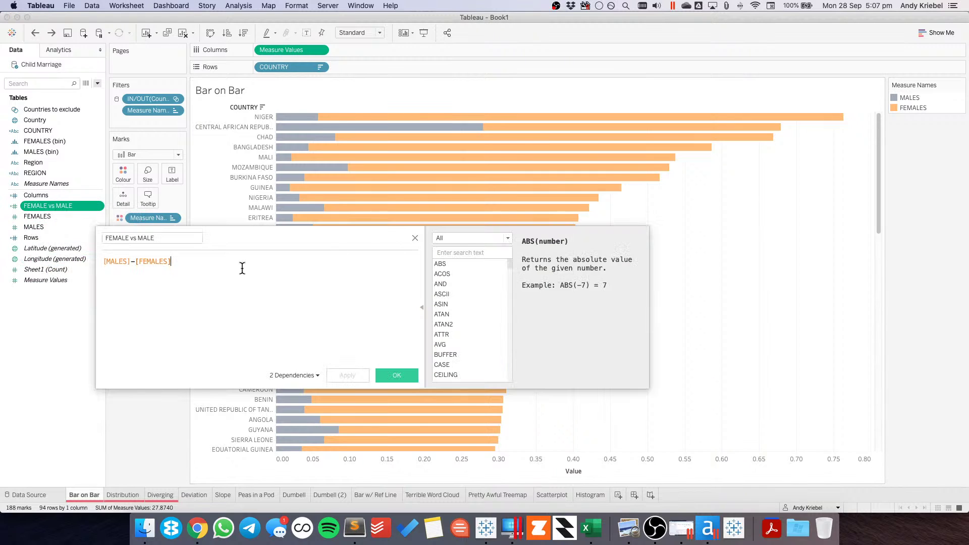
left_click_drag(186, 262, 104, 261)
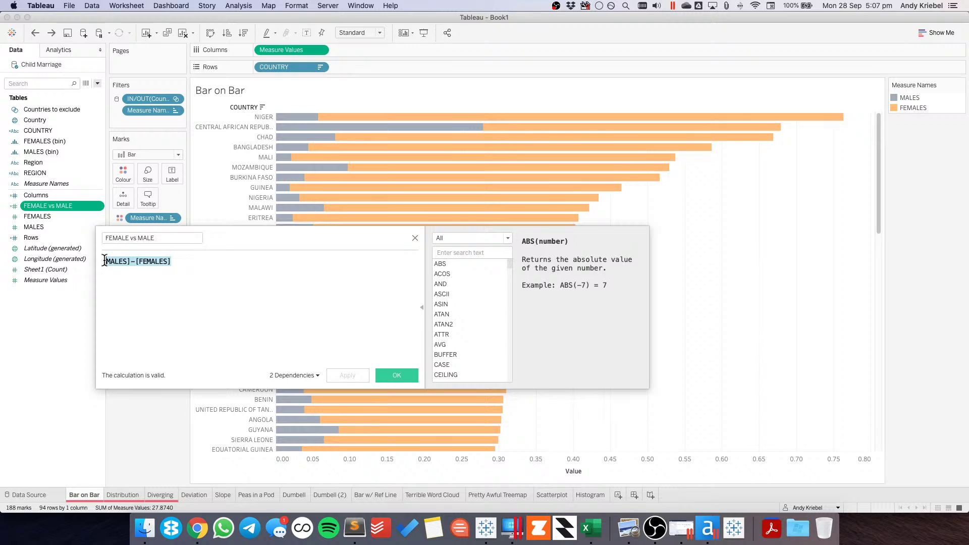
key("BackSpace")
type("[F")
key("Return")
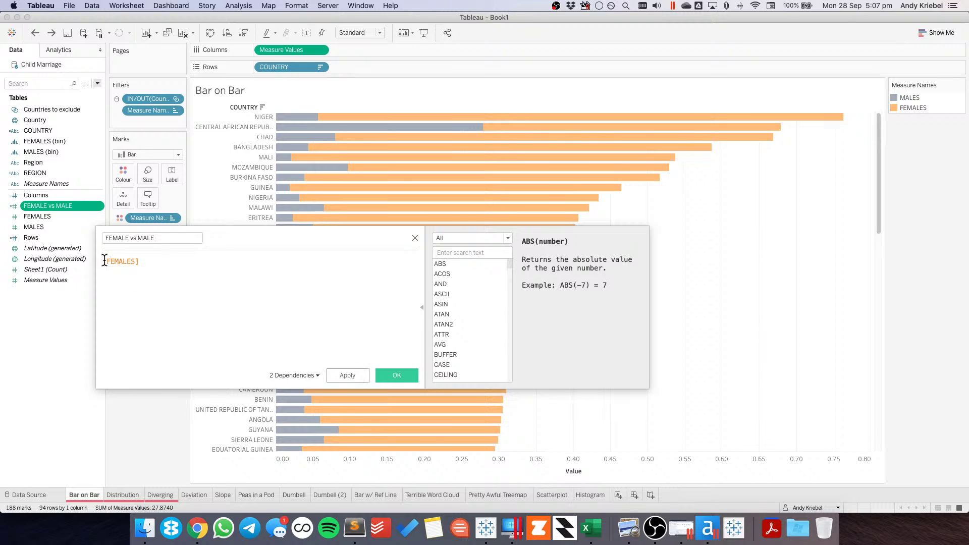
type("-")
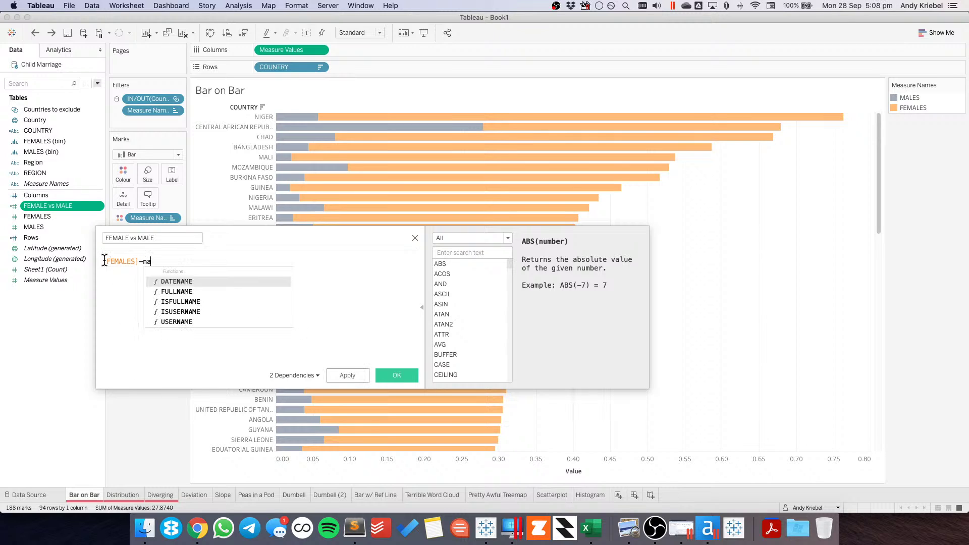
type("ma")
key("Down")
key("Down")
key("Down")
key("Down")
key("Down")
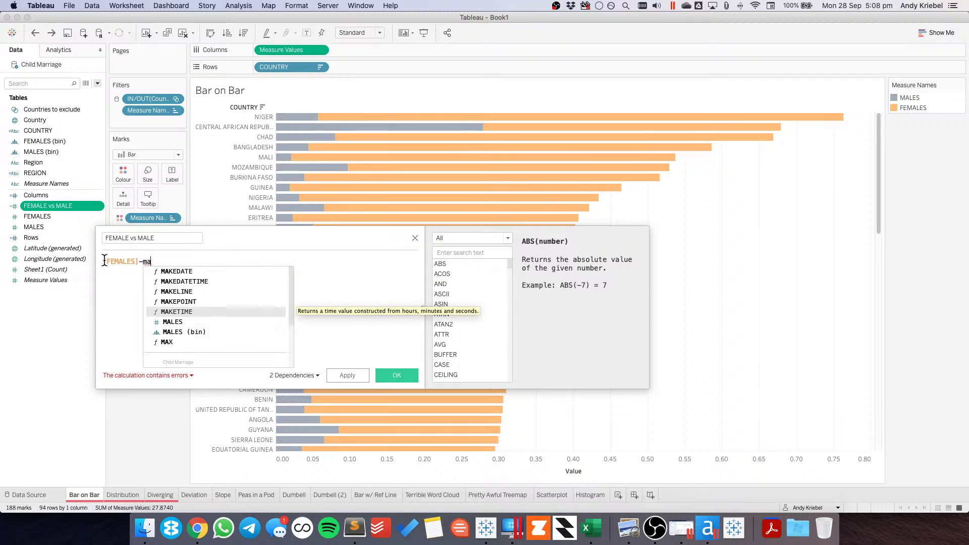
key("Return")
left_click(393, 375)
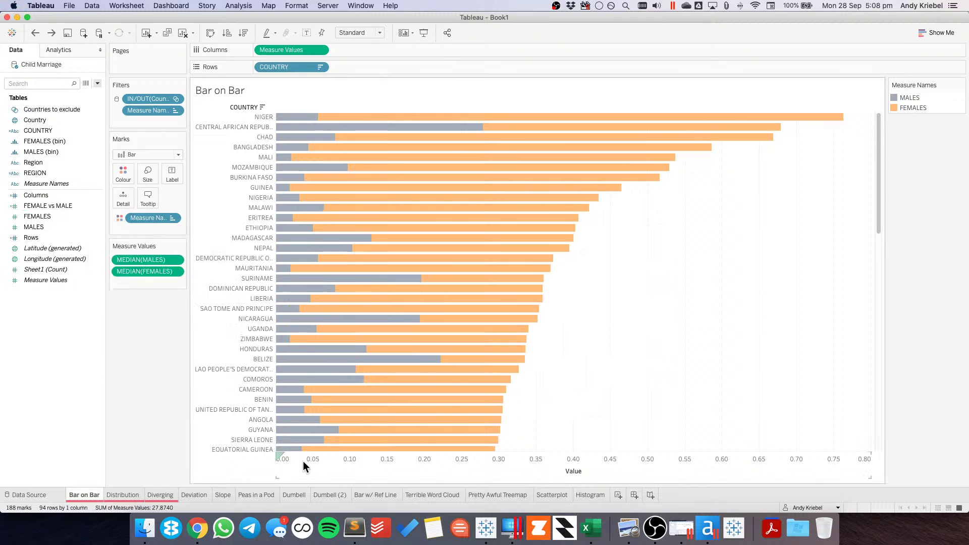
- View the Deviation sheet and examine Tonga's bar
left_click(194, 495)
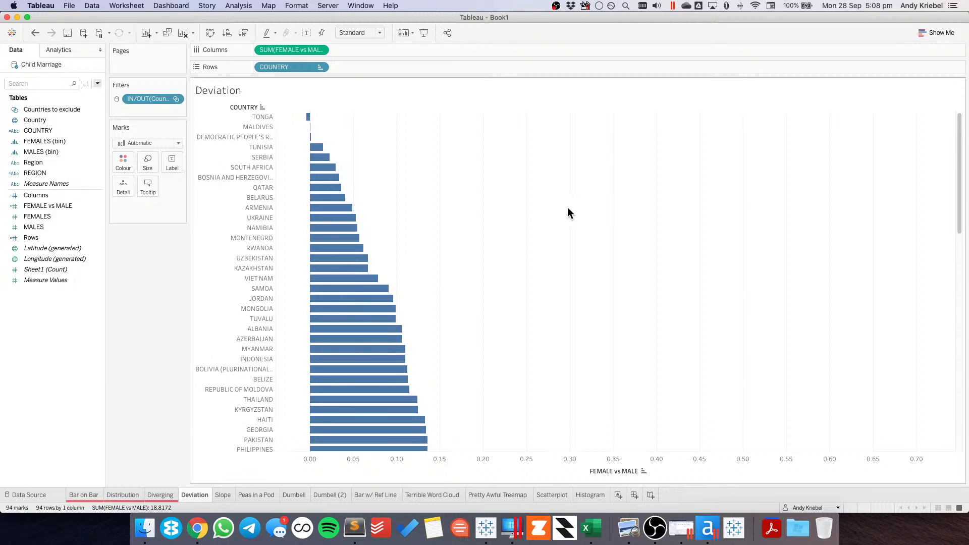
left_click(308, 117)
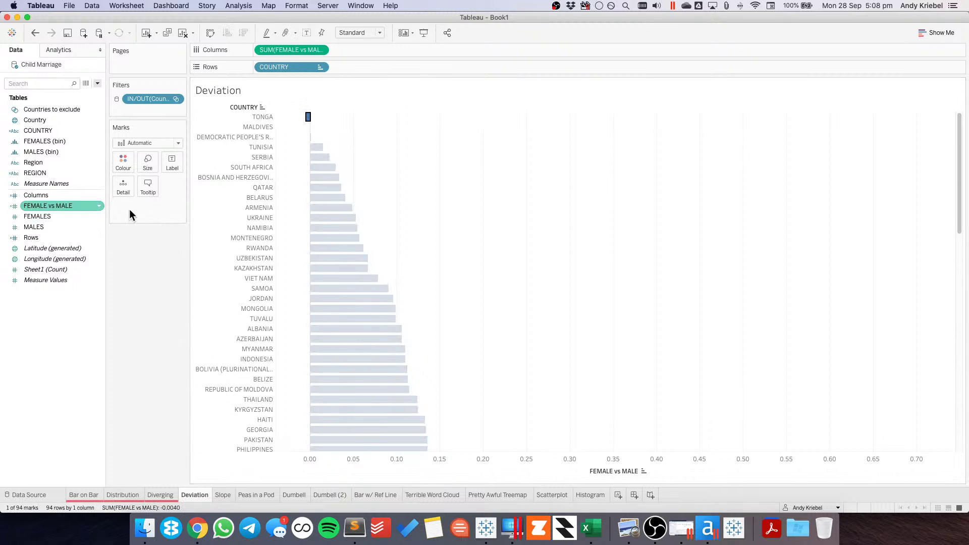
left_click(569, 213)
left_click_drag(960, 192, 933, 97)
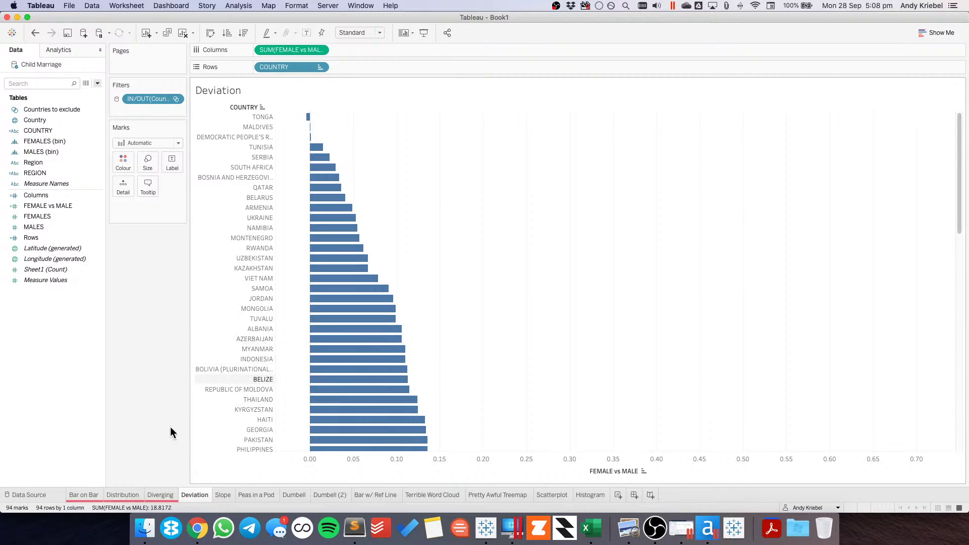
- Add a new blank worksheet to the workbook
mouse_move(198, 495)
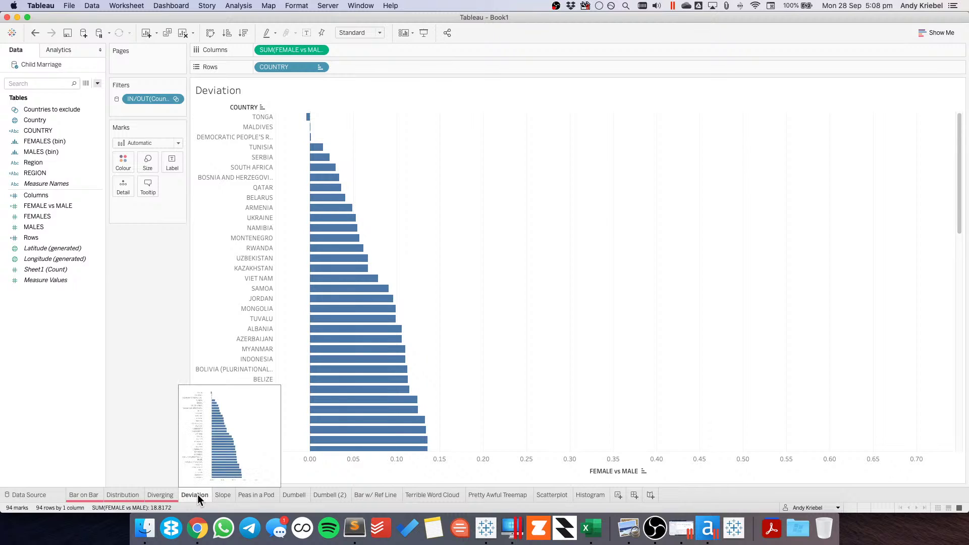
right_click(198, 494)
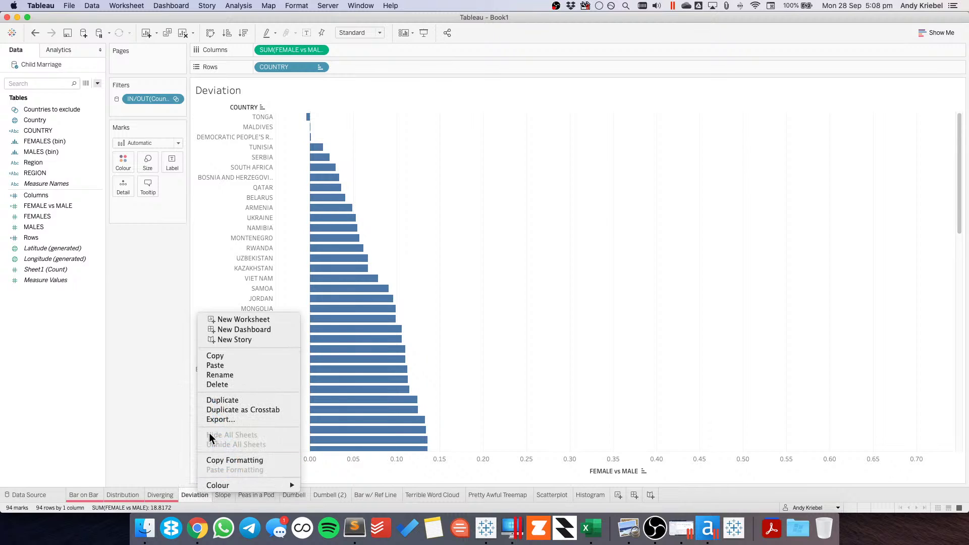
left_click(734, 476)
left_click(618, 495)
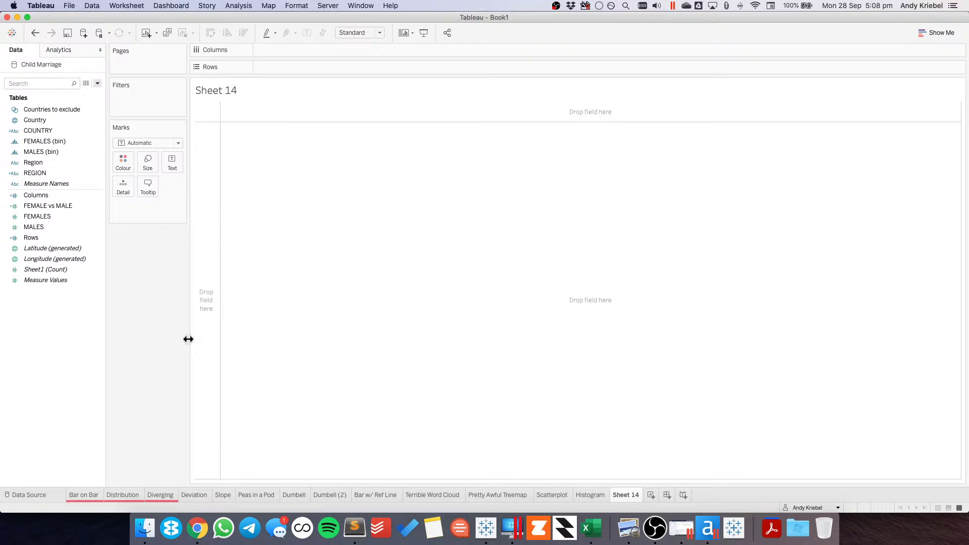
- On the Diverging sheet, group the rows by REGION ahead of COUNTRY and set the view to Fit Width
left_click(162, 496)
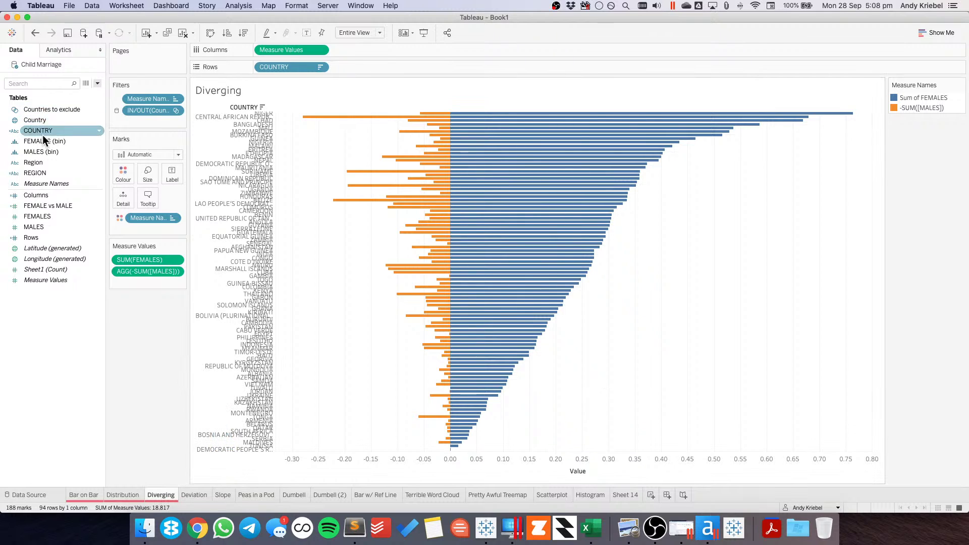
left_click(43, 174)
left_click_drag(41, 172, 257, 68)
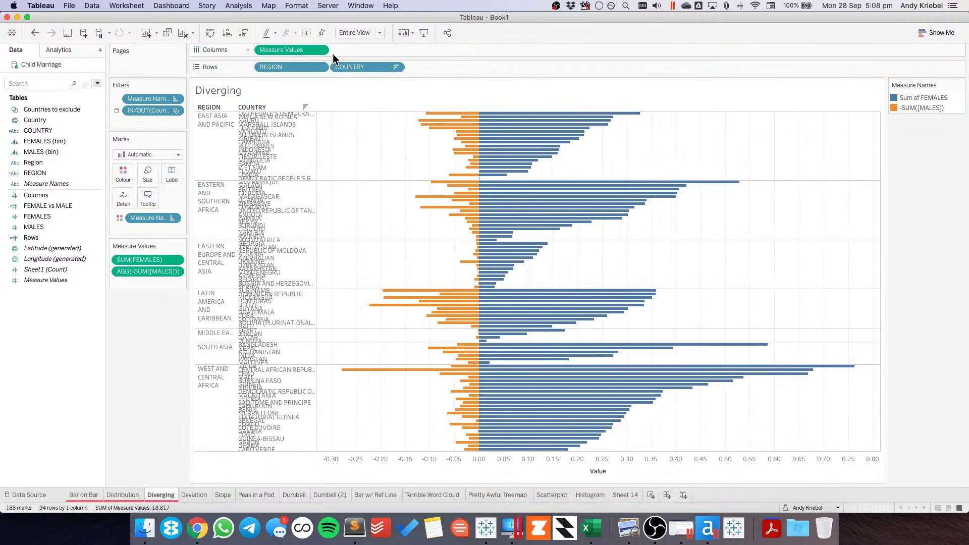
left_click(353, 32)
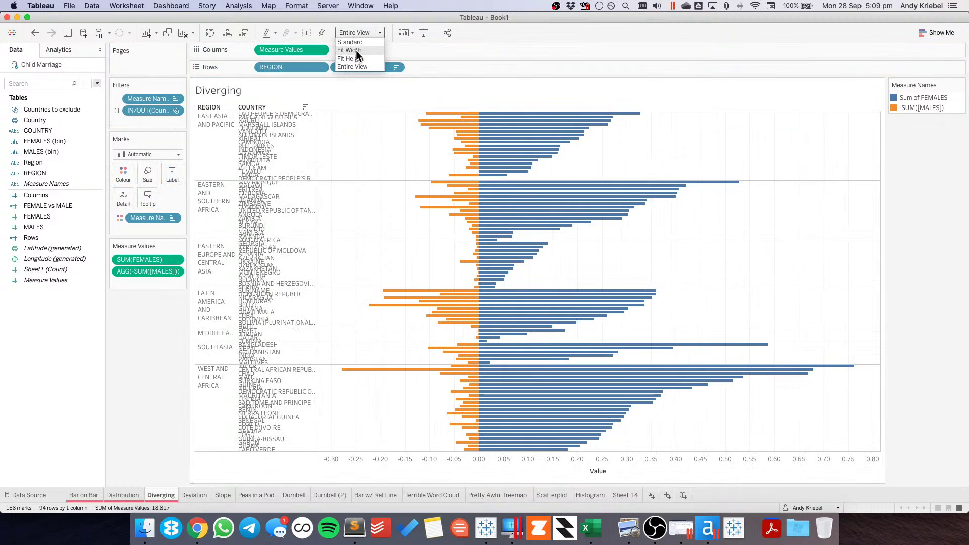
left_click(355, 50)
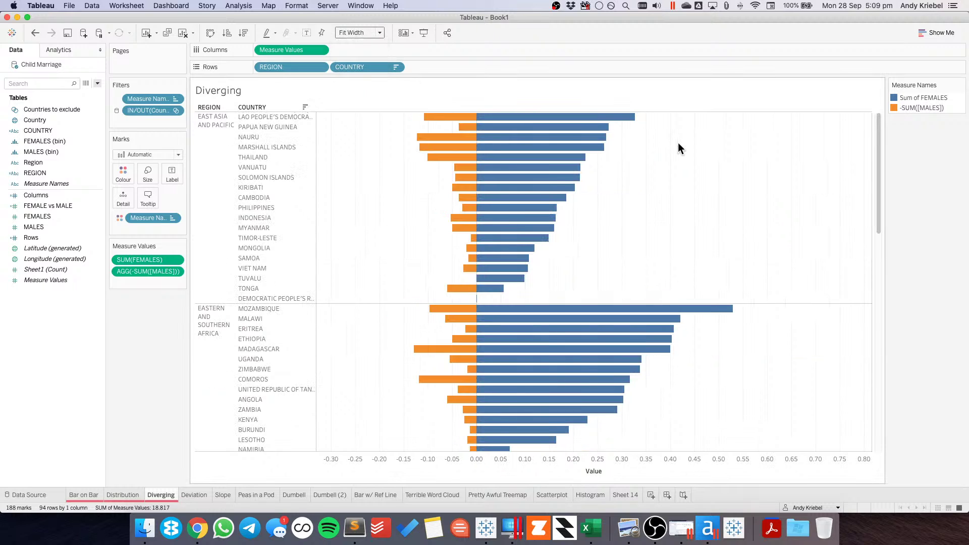
- Add an AVG(0) calculation to the columns of the Diverging sheet, after Measure Values
left_click_drag(878, 191, 862, 105)
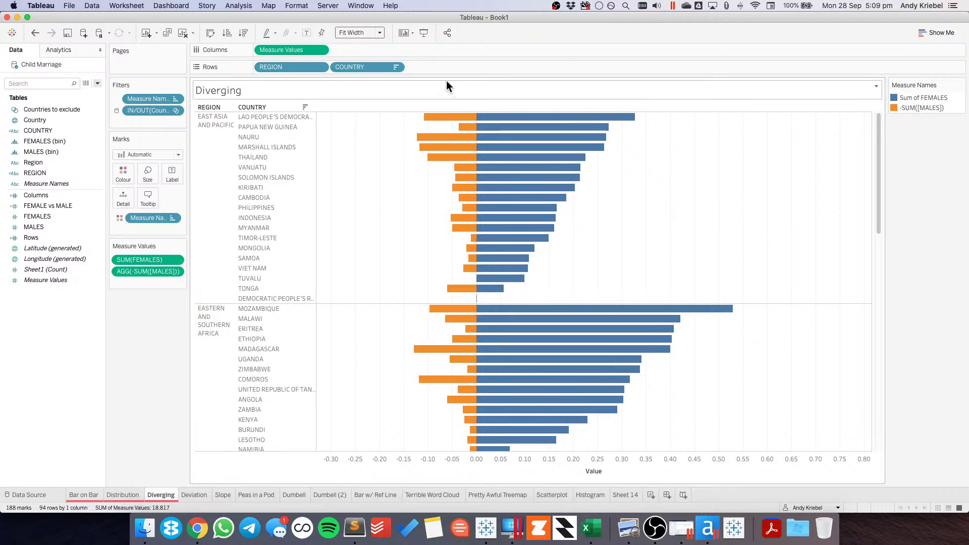
double_click(378, 49)
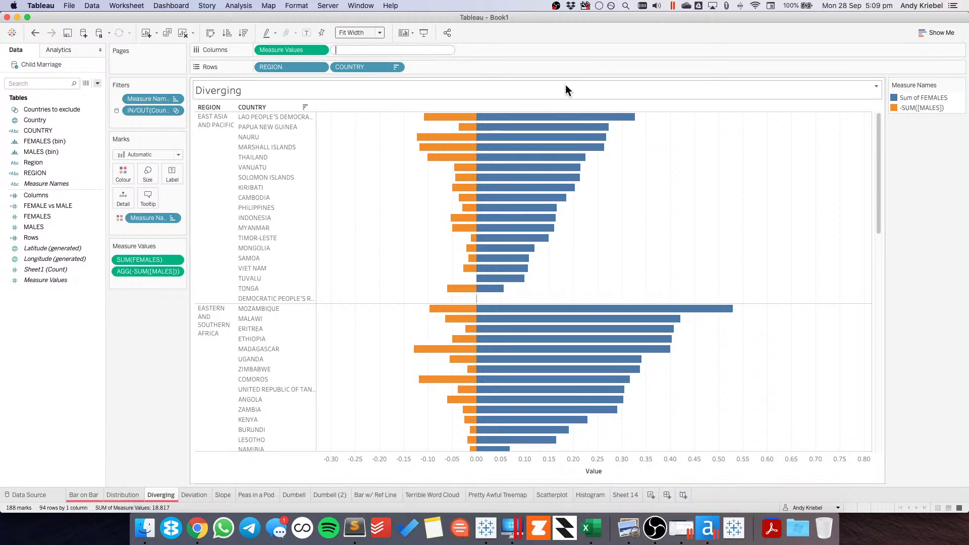
type("AVG(0)")
key("Return")
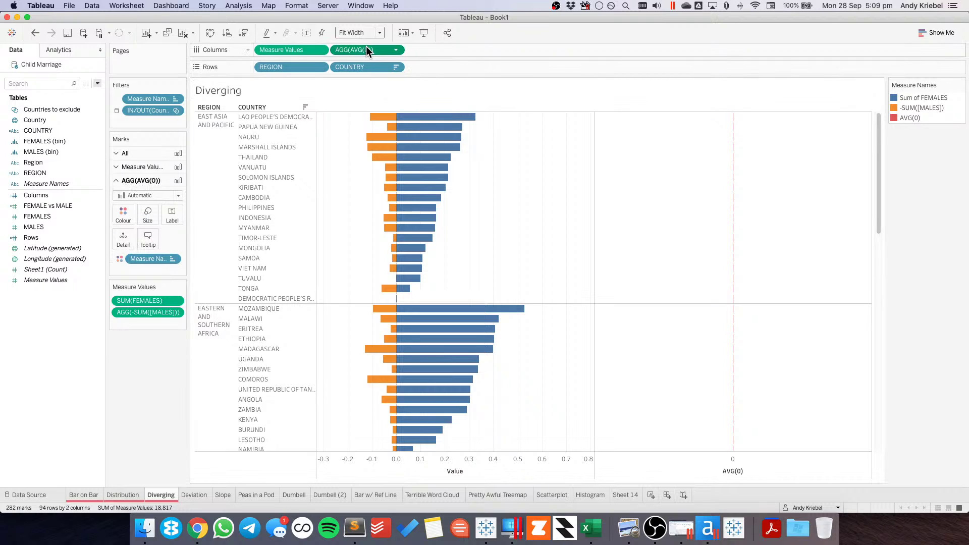
- Display the AVG(0) marks as text, remove Measure Names from them and label them with COUNTRY
left_click(139, 195)
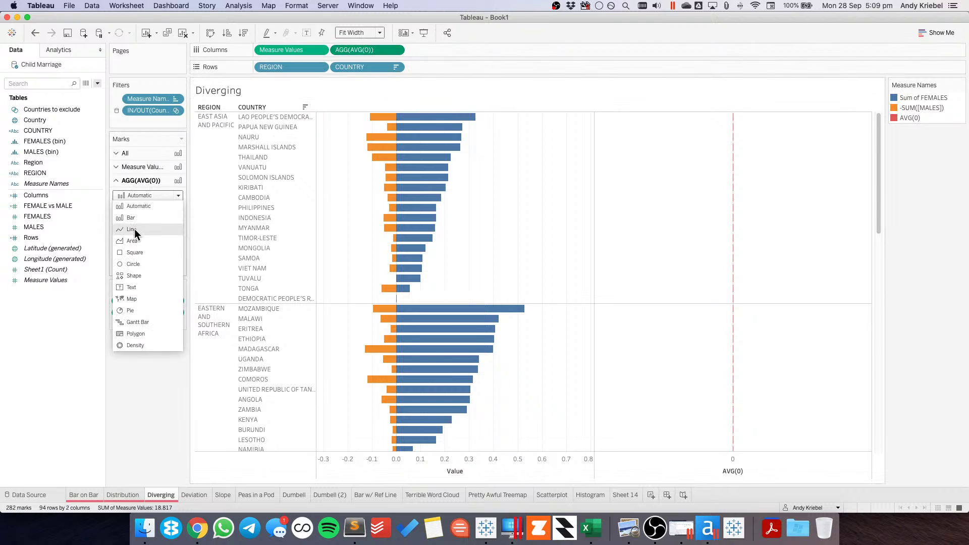
left_click(140, 287)
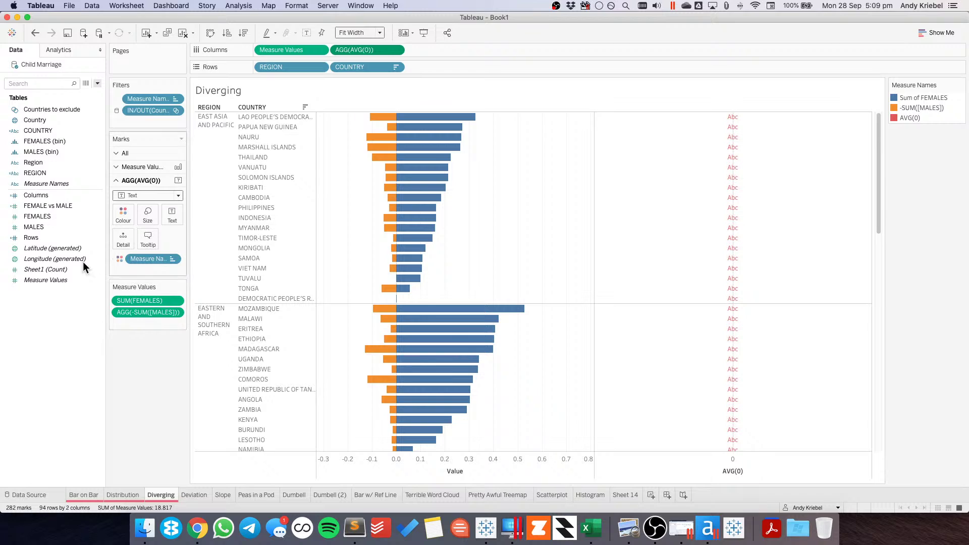
left_click_drag(141, 259, 151, 365)
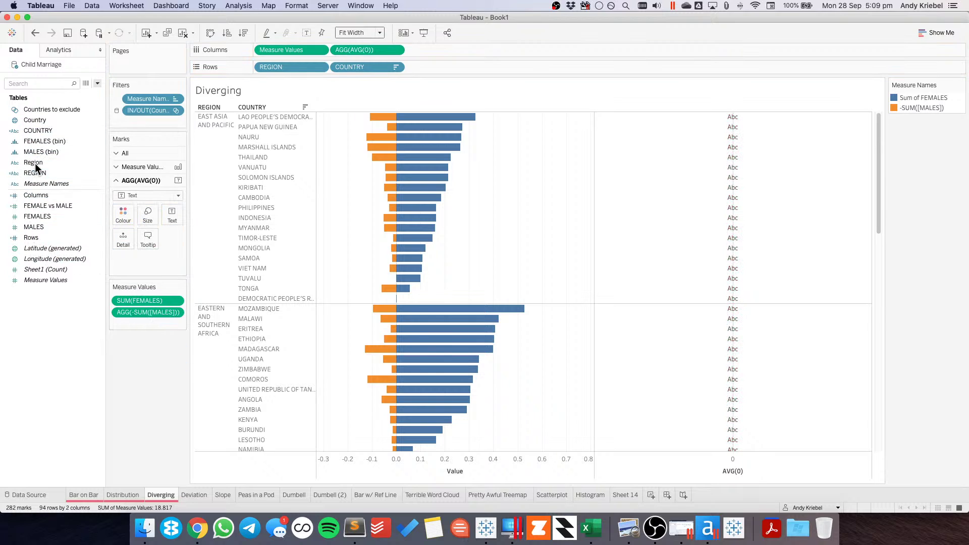
left_click_drag(38, 130, 174, 211)
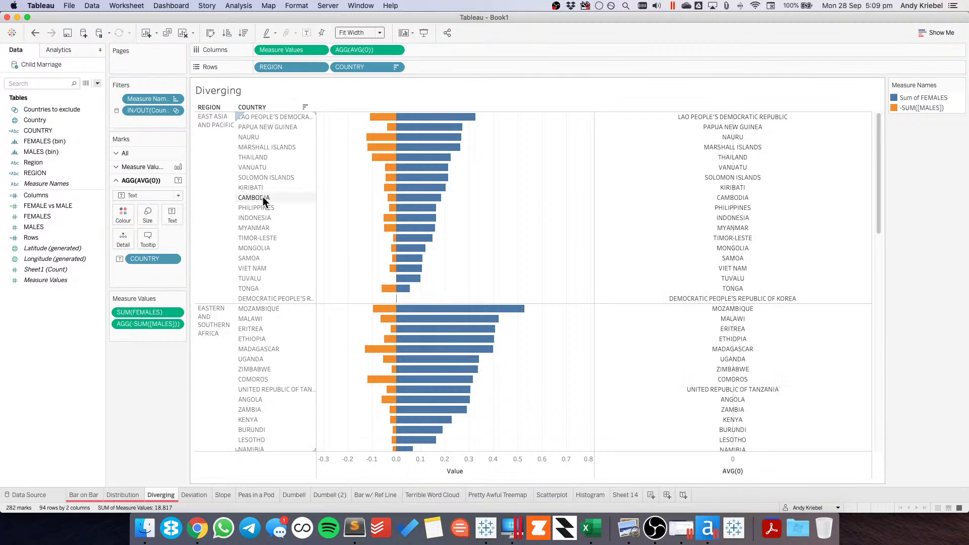
- Combine AVG(0) and Measure Values as a dual axis and synchronise the two axes
left_click(396, 67)
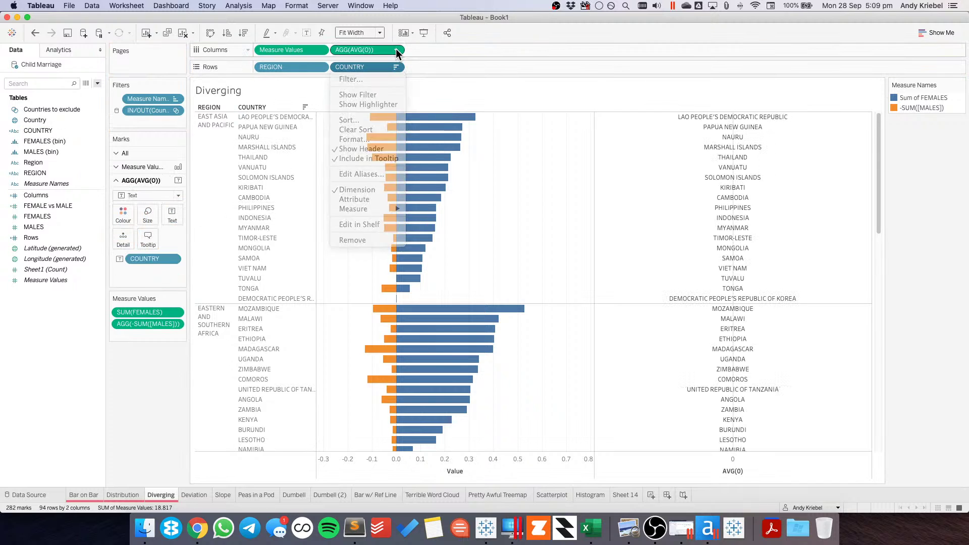
left_click(397, 50)
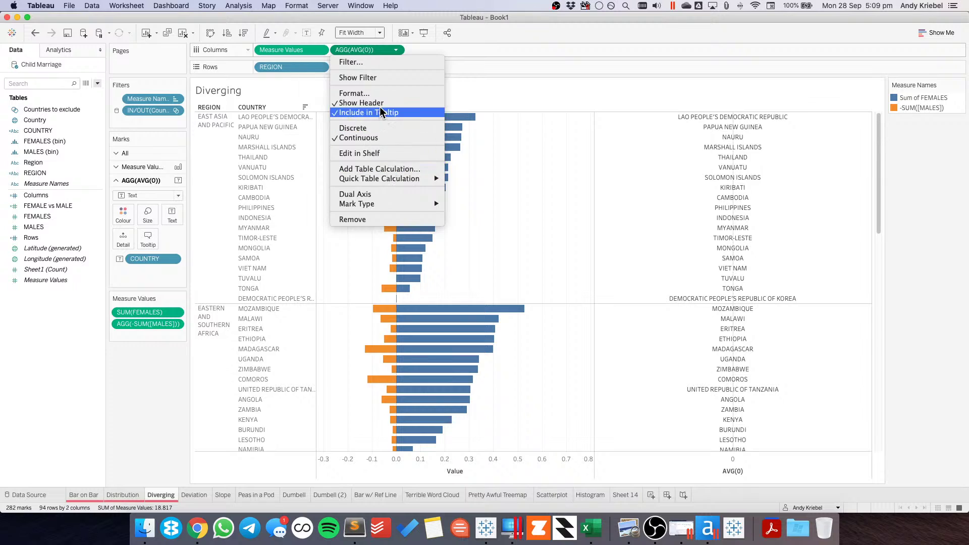
left_click(381, 193)
right_click(467, 119)
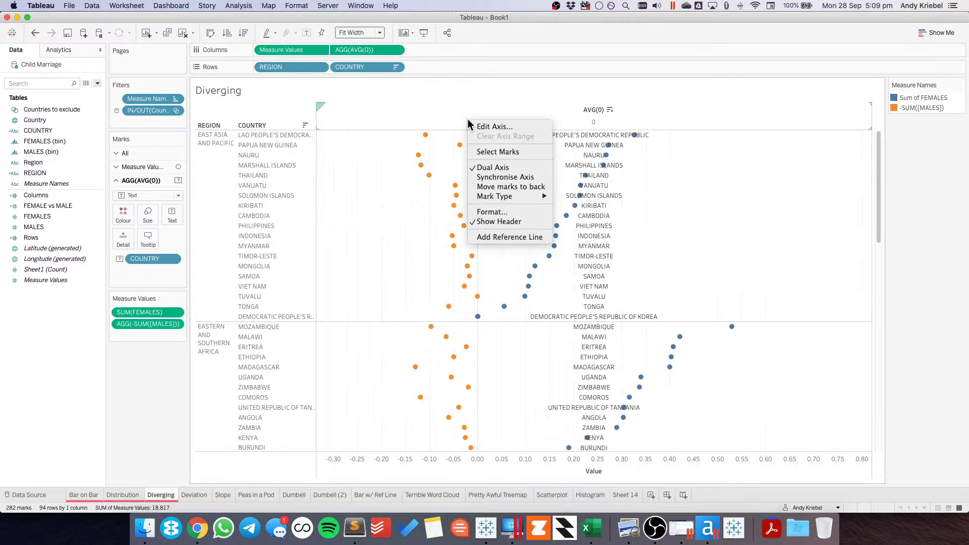
left_click(488, 177)
- Set the mark type of Measure Values to Bar on the dual-axis chart
left_click(135, 167)
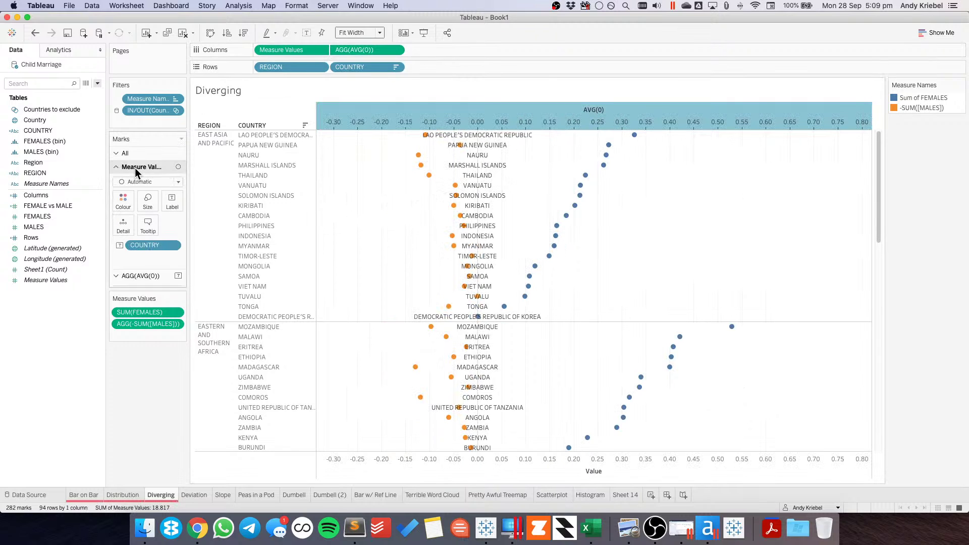
left_click(143, 181)
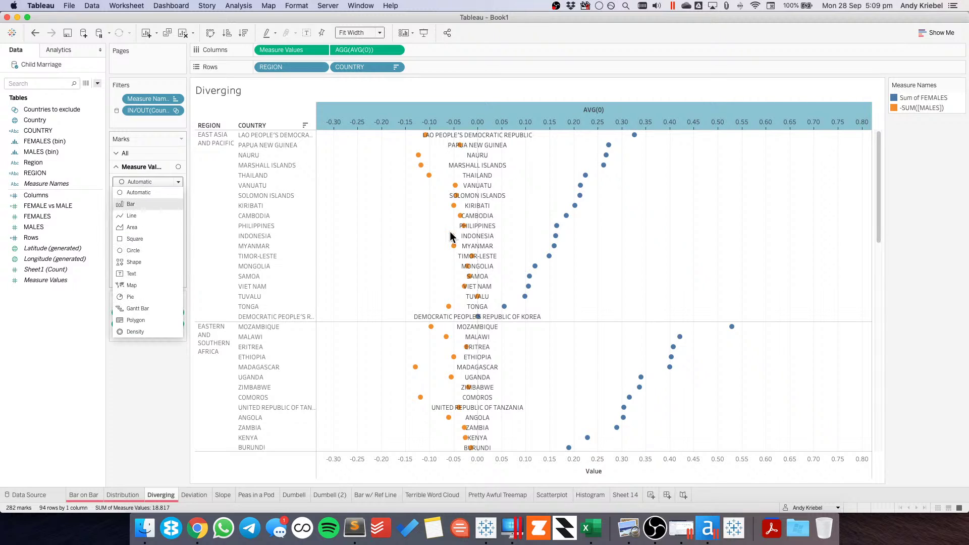
key("Return")
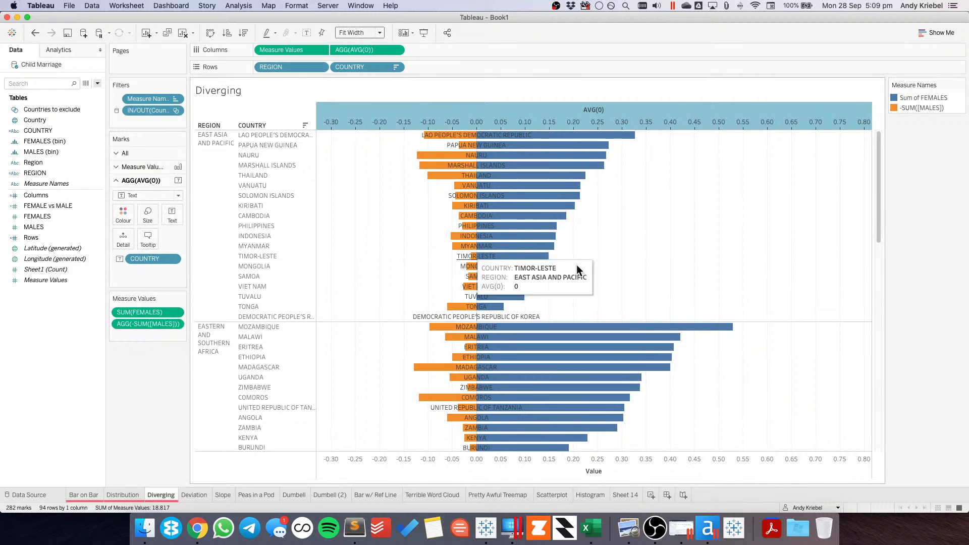
left_click(629, 232)
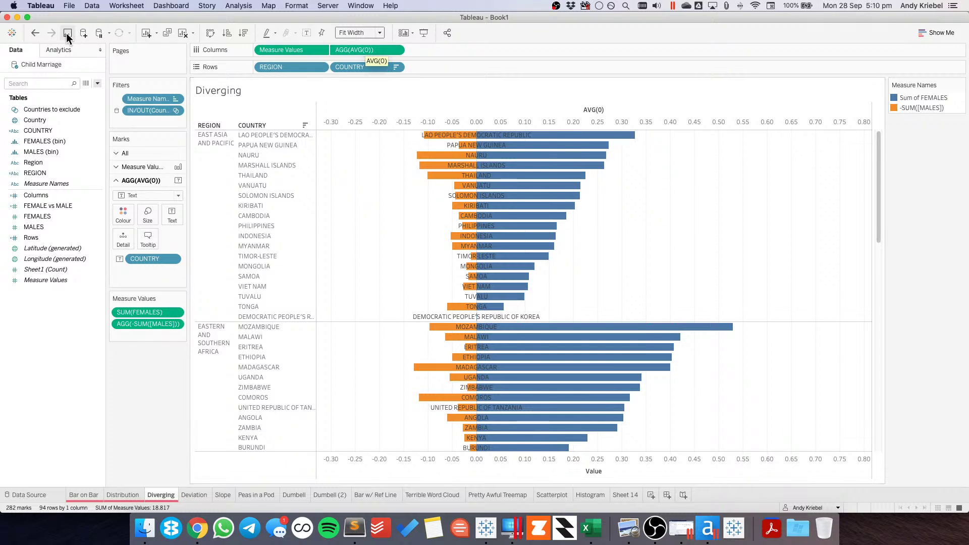
- Replace AVG(0) in the columns with -SUM([MALES]) and set that axis's mark type to Gantt Bar
left_click_drag(145, 326, 357, 49)
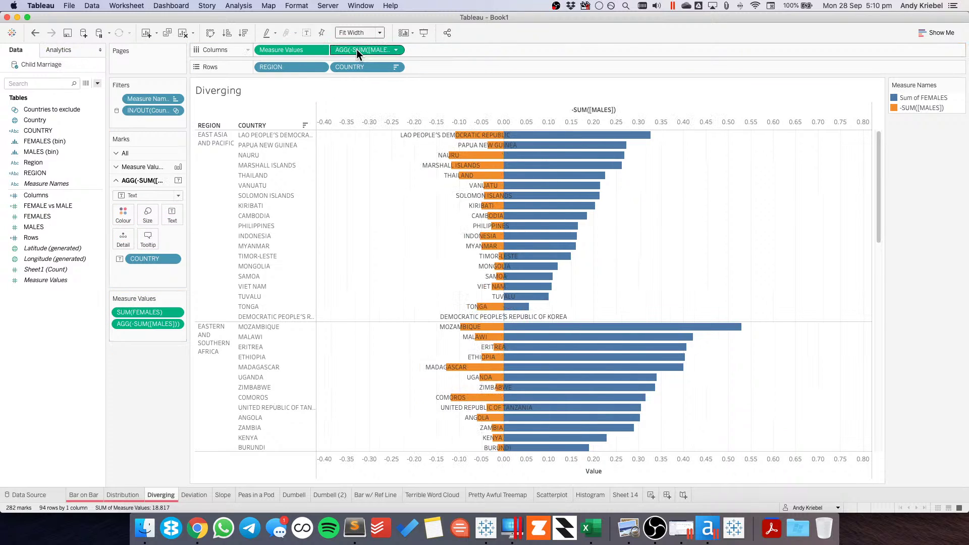
left_click(146, 195)
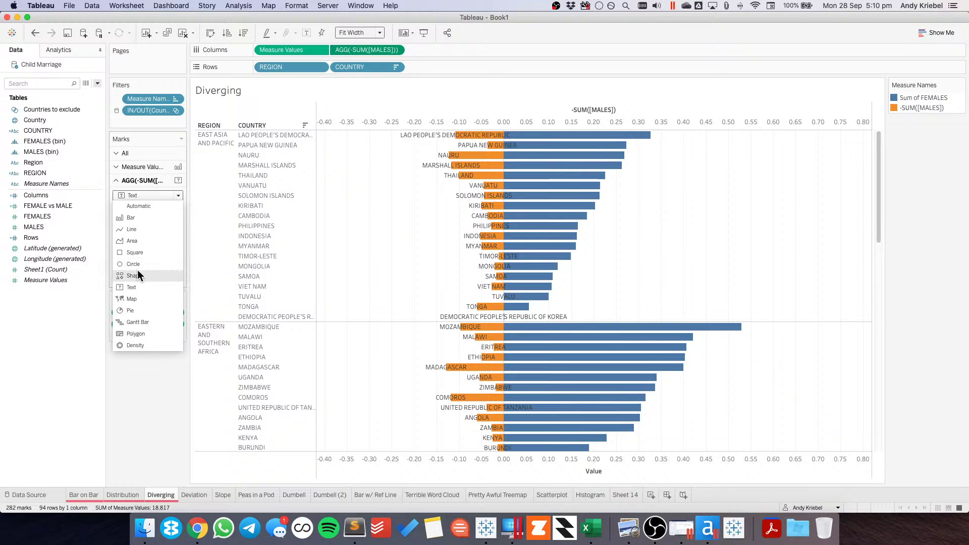
left_click(138, 320)
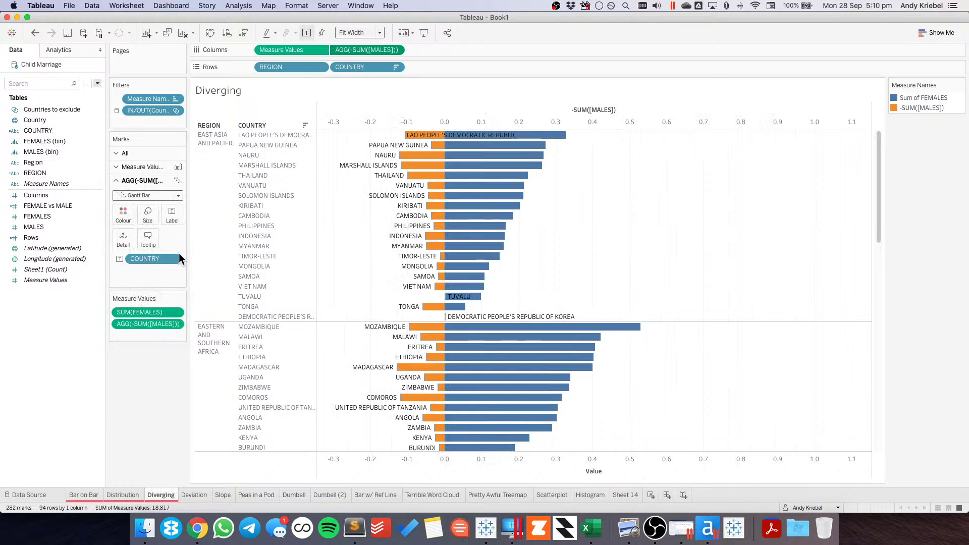
- Set the horizontal alignment of the Gantt marks' country labels to left and open the marks' colour settings
left_click(173, 214)
left_click(218, 295)
left_click(221, 340)
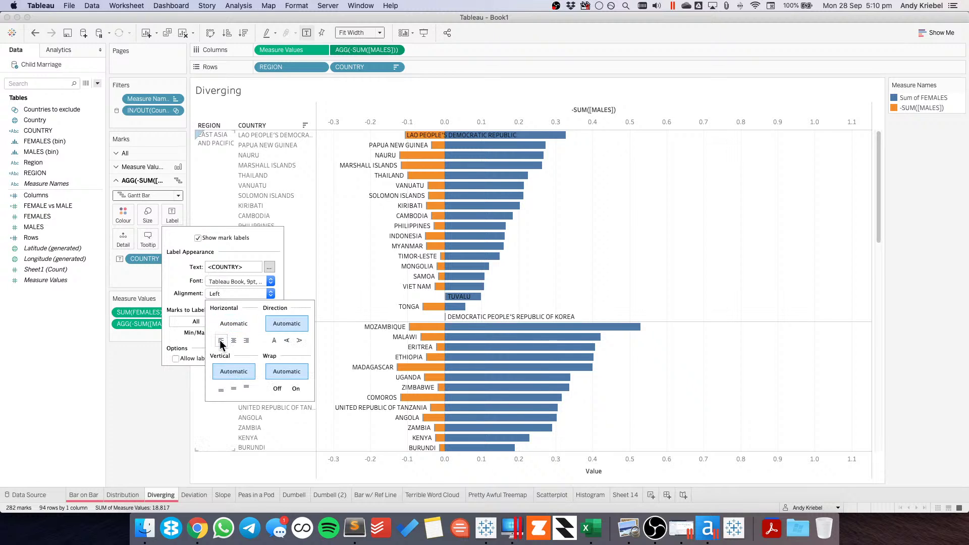
left_click(415, 268)
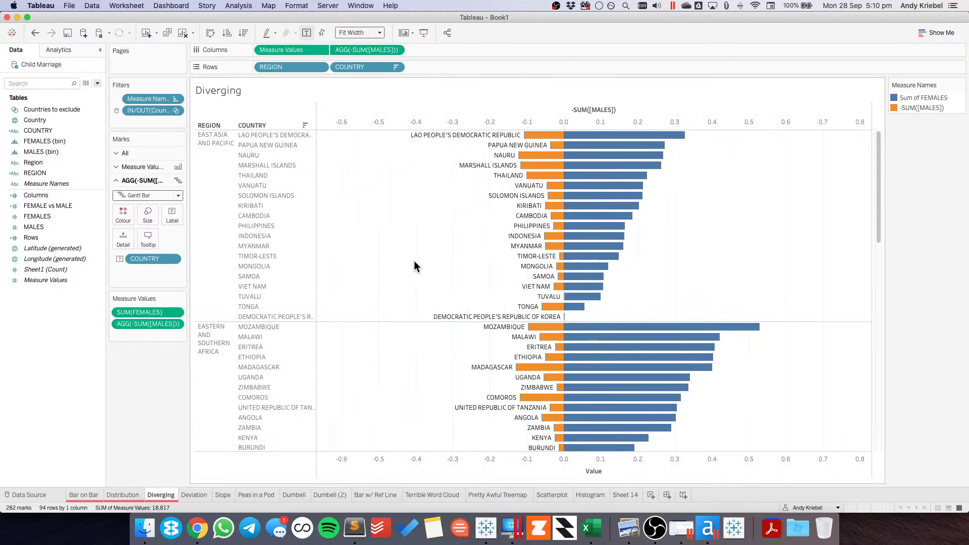
left_click(123, 214)
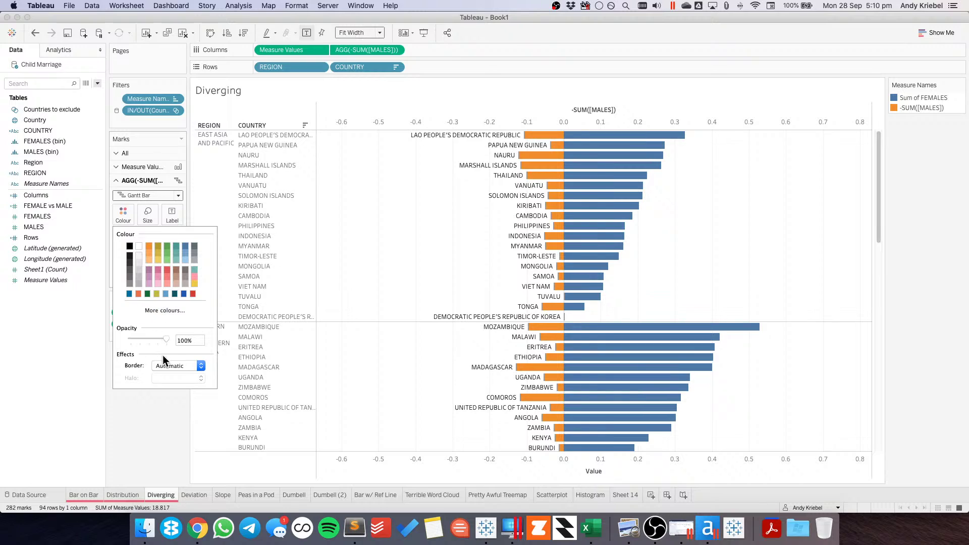
left_click(393, 253)
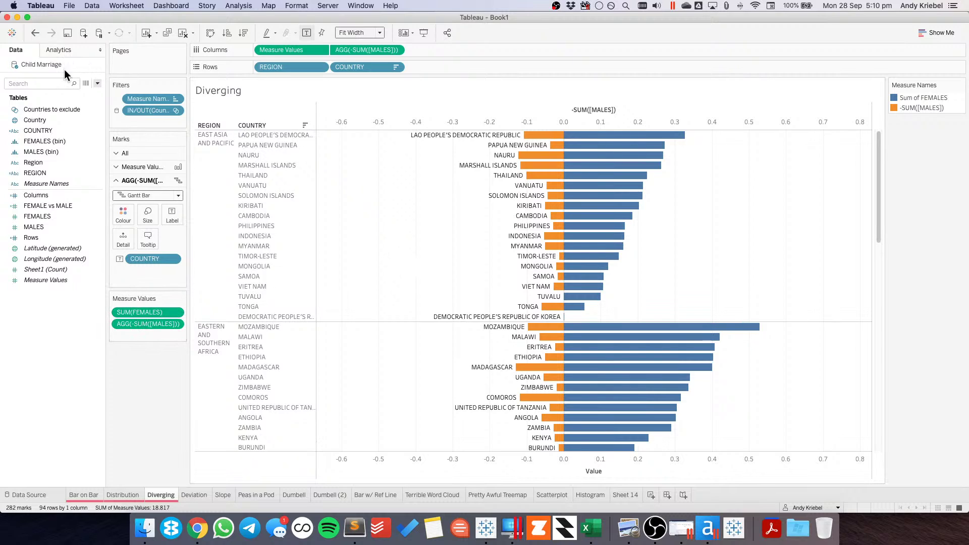
- Replace -SUM([MALES]) in the columns with MEDIAN(FEMALES) and align the country labels to the right of the marks
left_click_drag(45, 214, 356, 47)
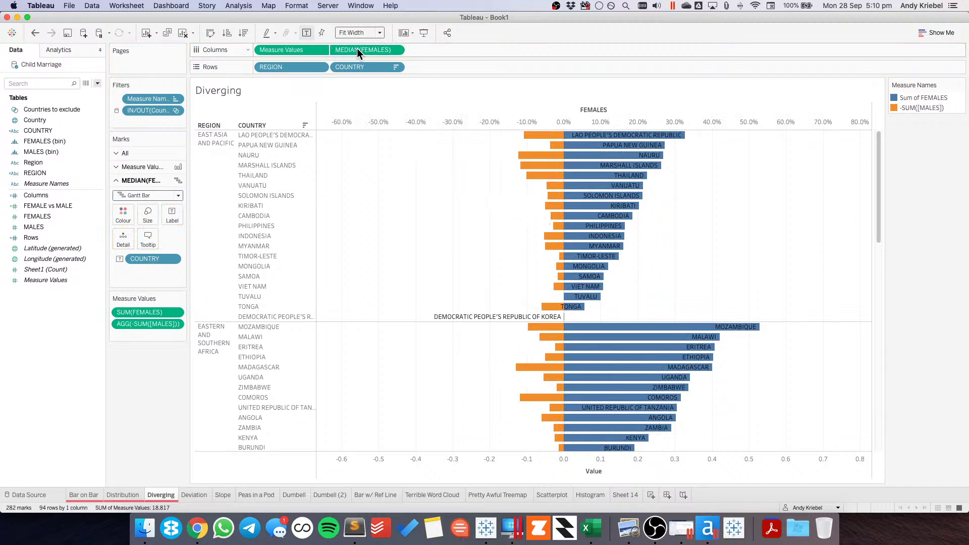
left_click(173, 214)
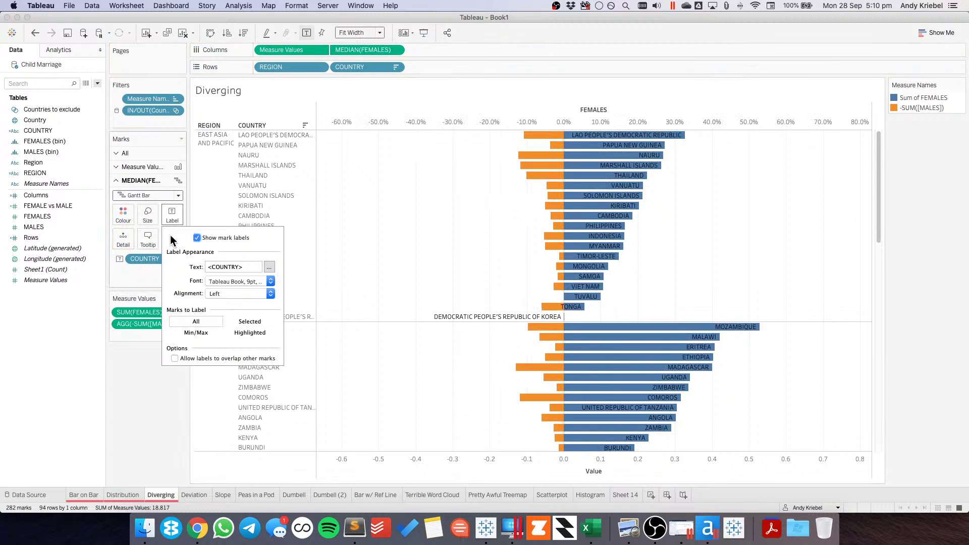
left_click(223, 294)
left_click(246, 340)
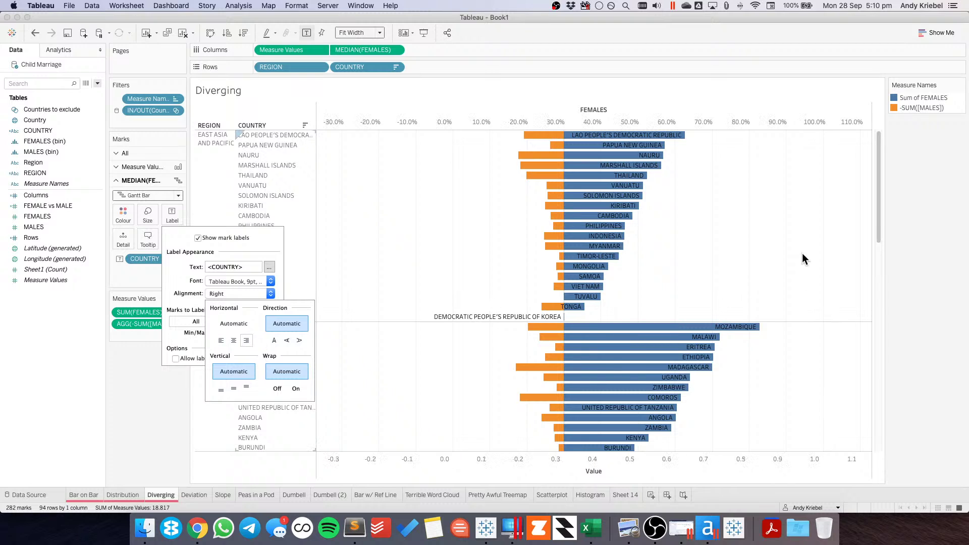
left_click(803, 247)
left_click_drag(878, 214, 899, 114)
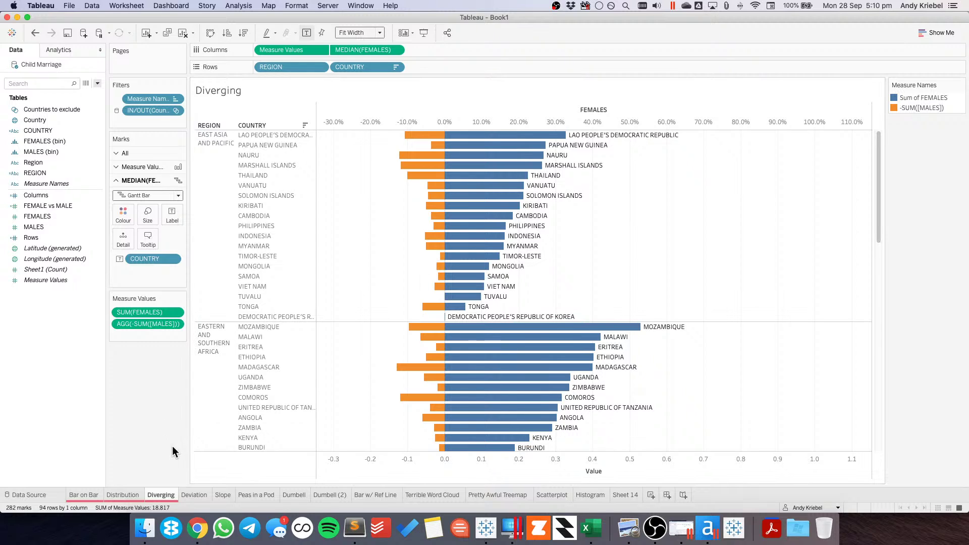
- Switch to Chrome, search the browsing history for the viz author's name and open the bank holidays viz on Tableau Public
left_click(205, 528)
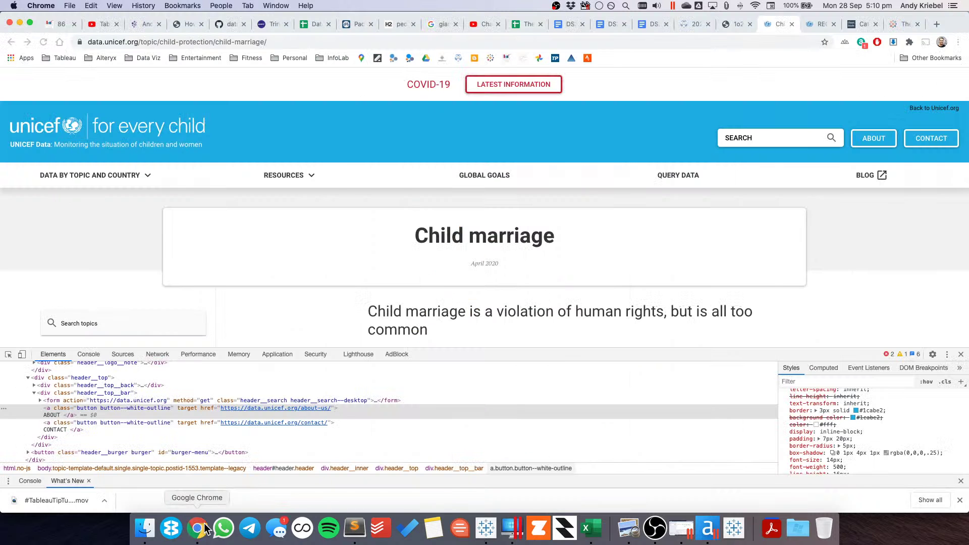
left_click(937, 24)
key("super+y")
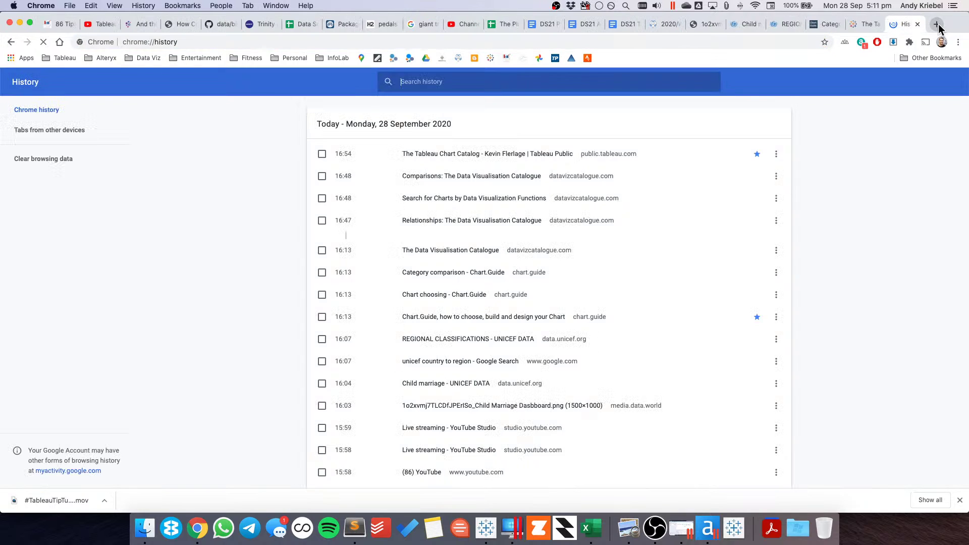
type("neil richard")
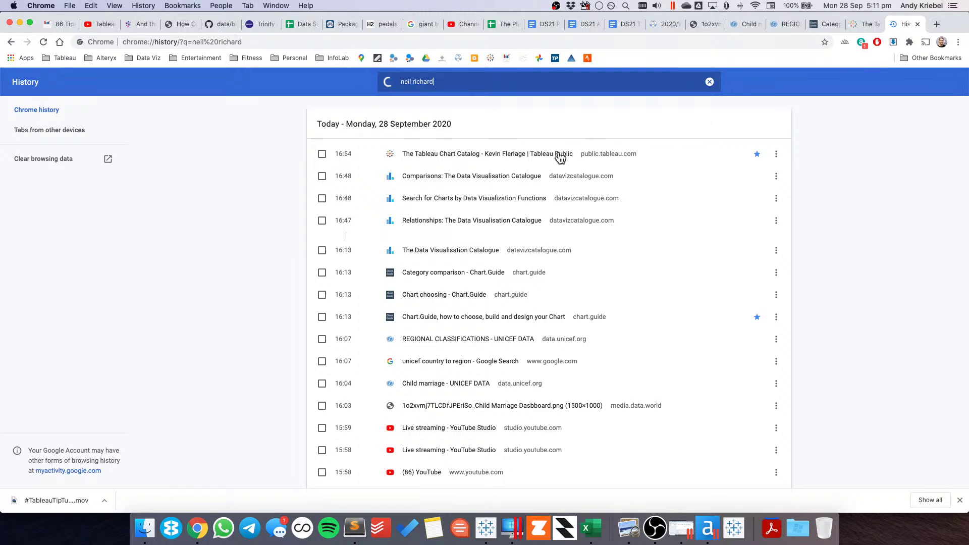
type("s")
left_click(454, 156)
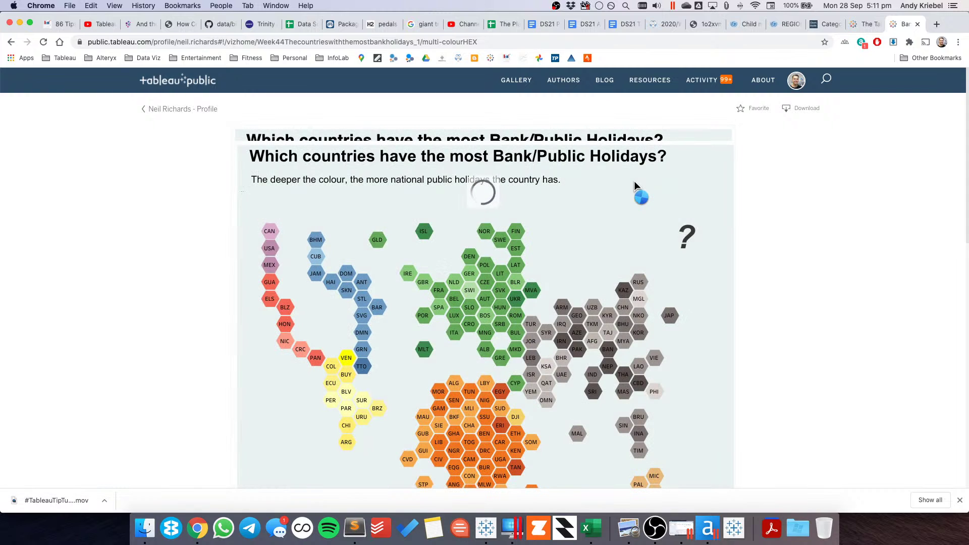
- Examine the multi-colour hex map of public holidays and its legend, and close its browser tab
scroll(788, 331, "down", 5)
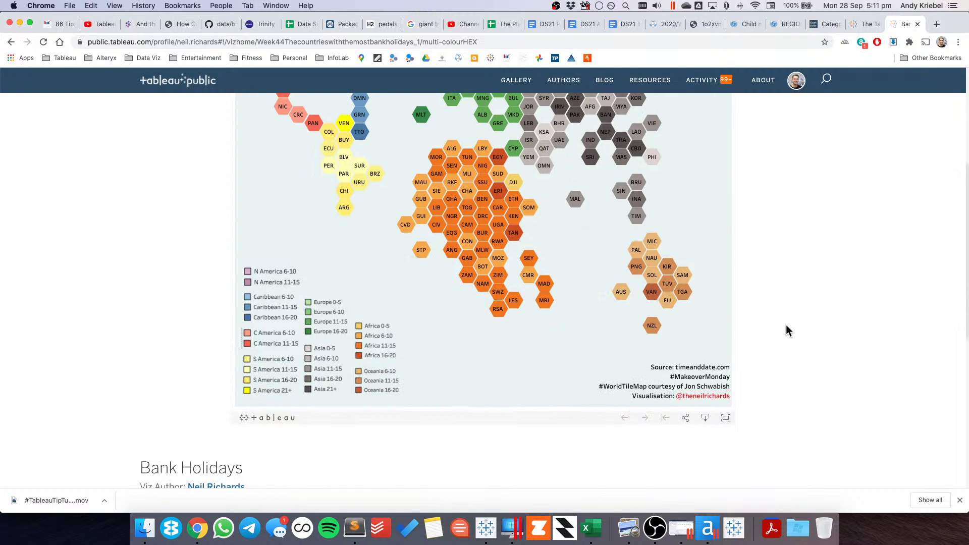
scroll(786, 330, "up", 5)
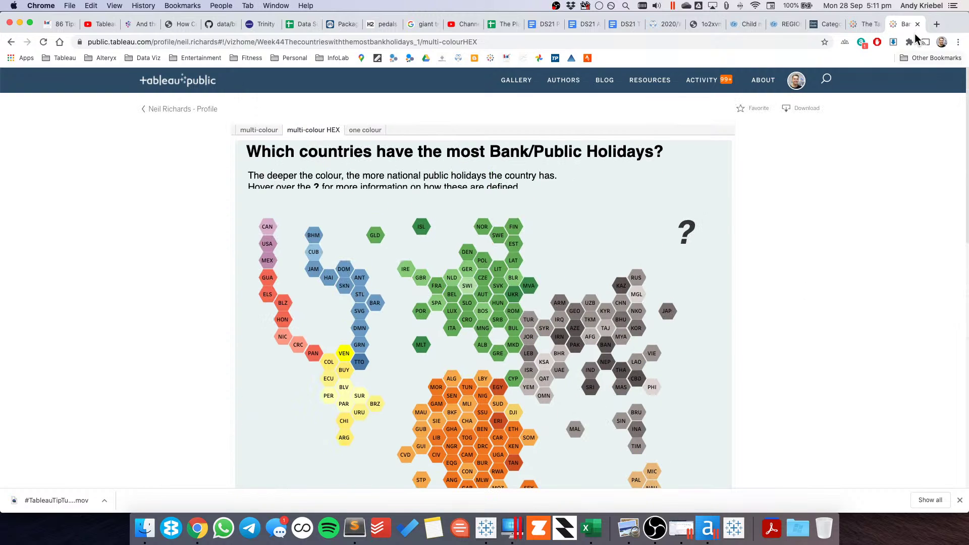
left_click(918, 24)
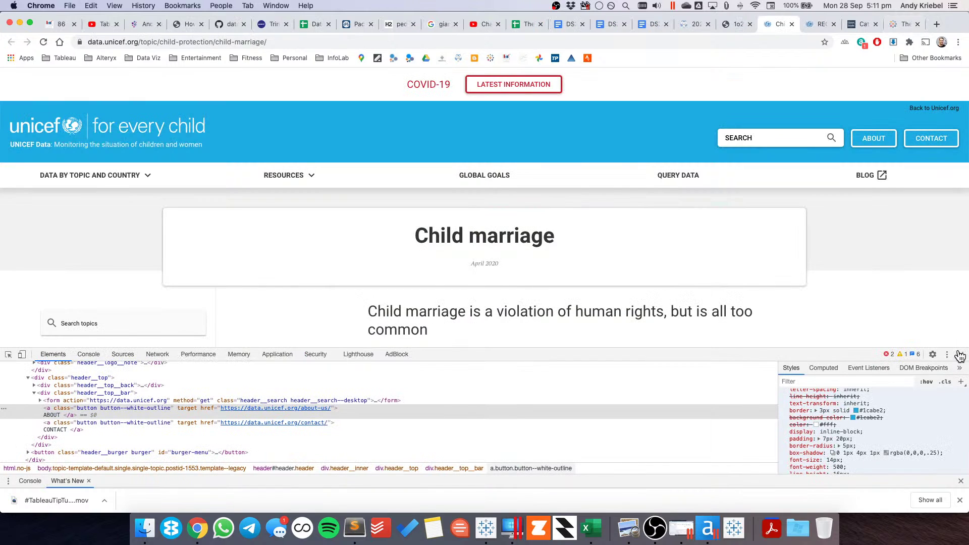
- Return to Tableau and view the Distribution sheet comparing females and males by region
left_click(485, 528)
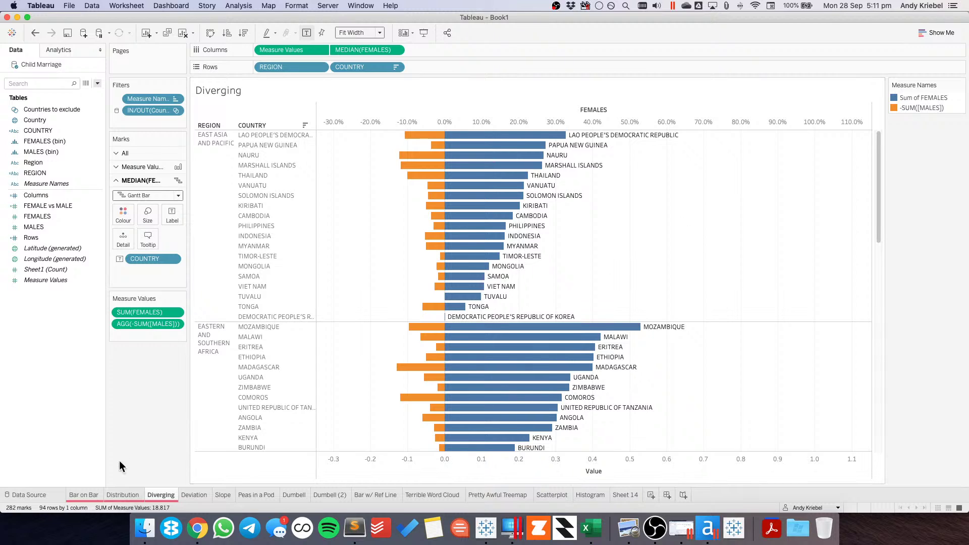
left_click(122, 496)
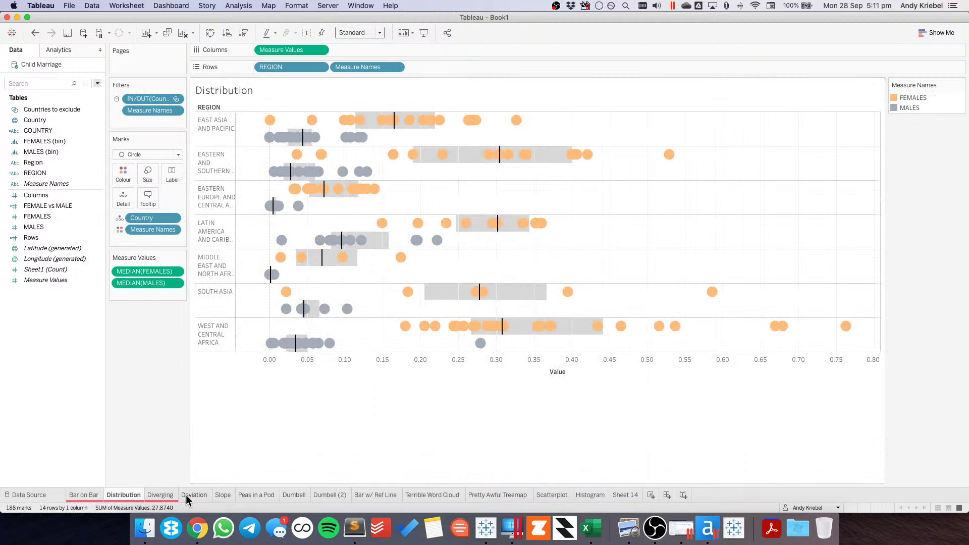
mouse_move(186, 495)
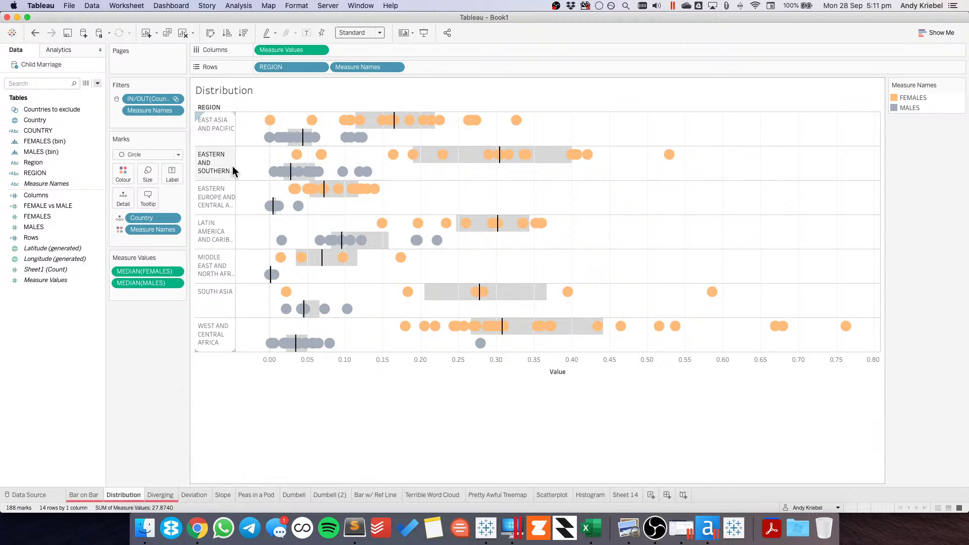
- Widen the region header column on the Distribution sheet and align the REGION labels to the vertical middle and horizontal right
left_click_drag(235, 166, 271, 166)
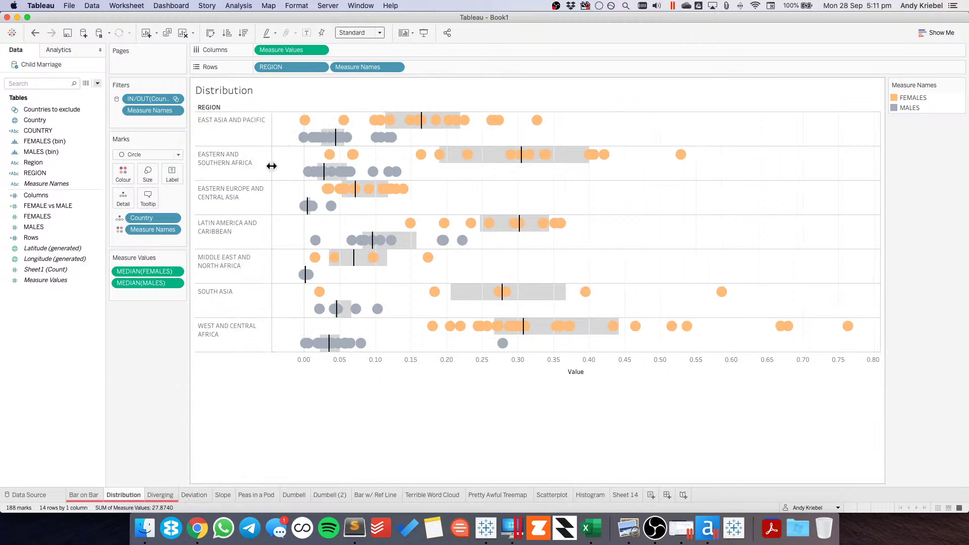
right_click(235, 120)
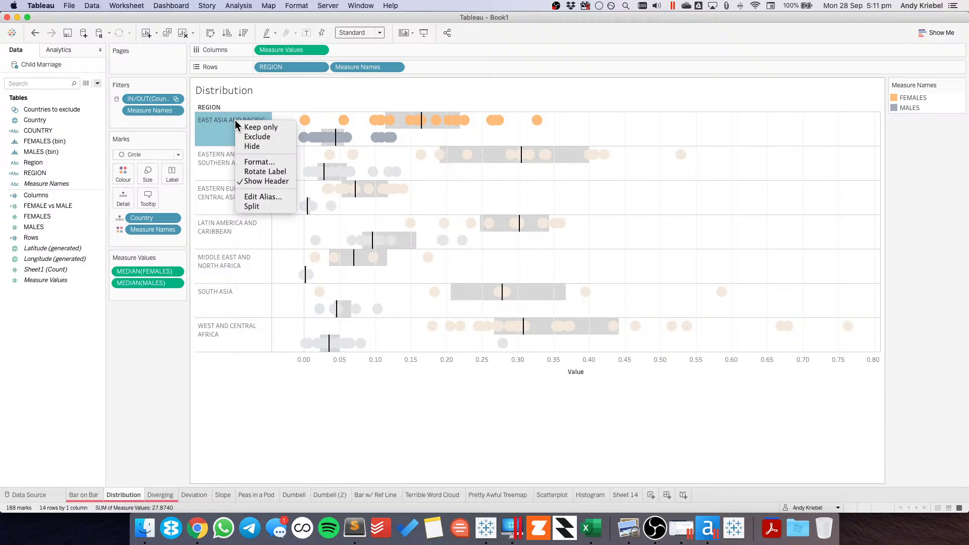
left_click(256, 162)
left_click(65, 131)
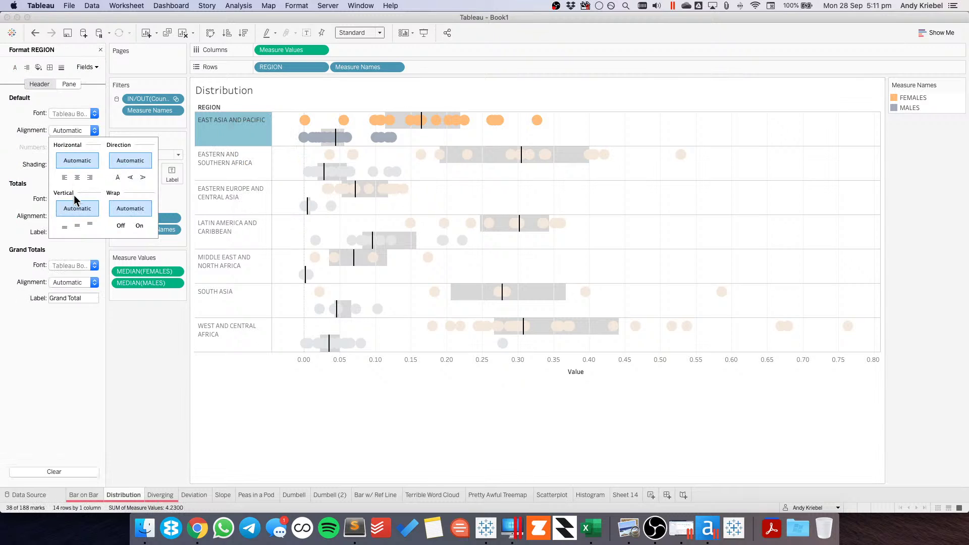
left_click(76, 226)
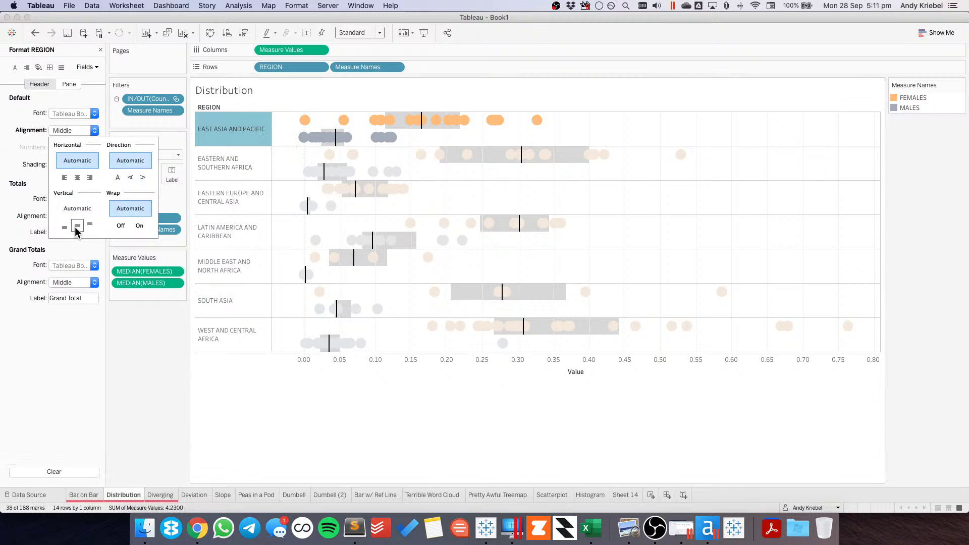
left_click(89, 177)
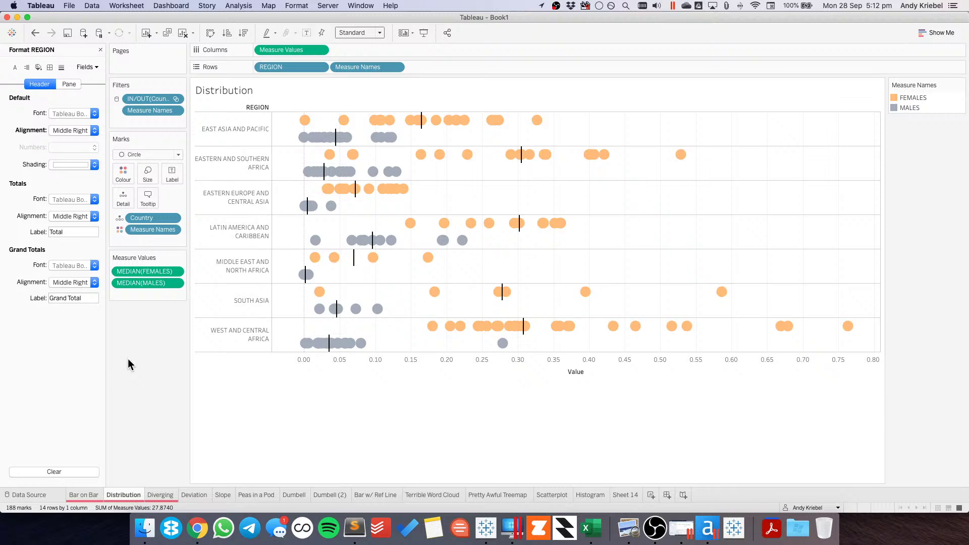
- Undo the removal of the shaded distribution bands and view the Bar on Bar sheet
left_click(35, 33)
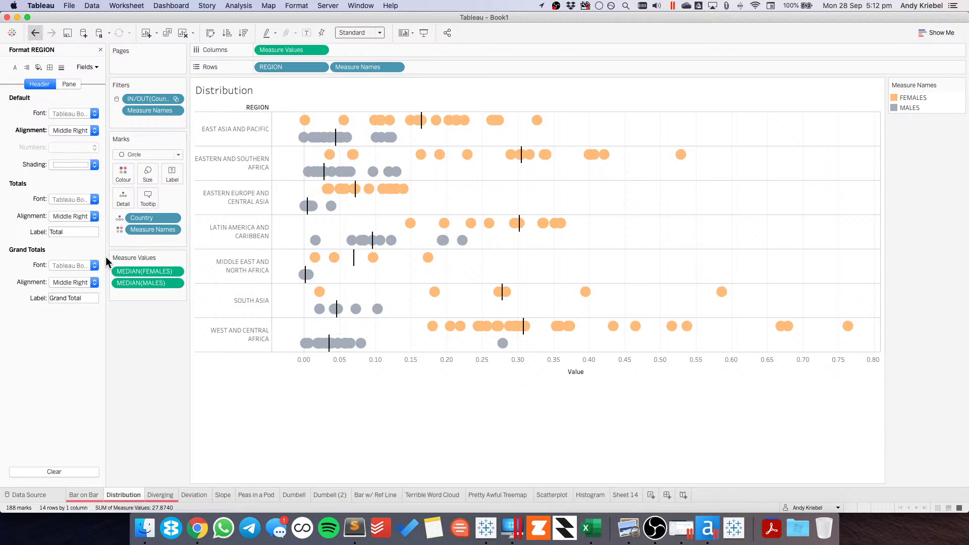
left_click(159, 495)
left_click(85, 496)
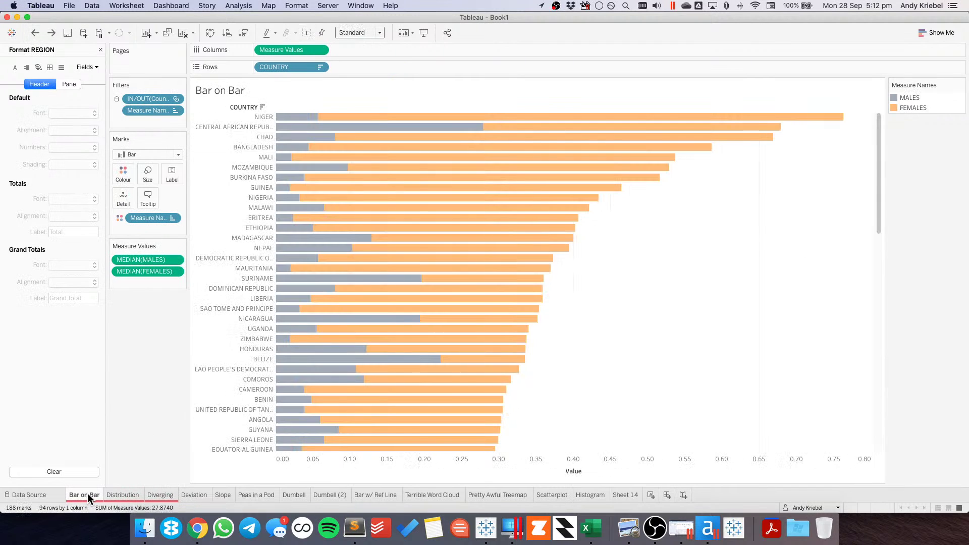
- Clear the colour of the Distribution sheet's tab and reorder the sheet to sit between Diverging and Deviation
right_click(122, 495)
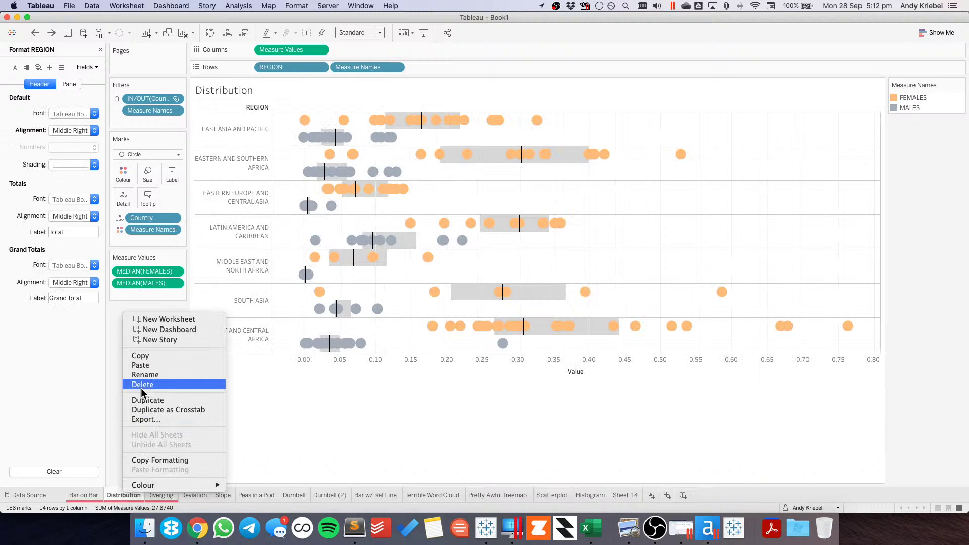
mouse_move(177, 485)
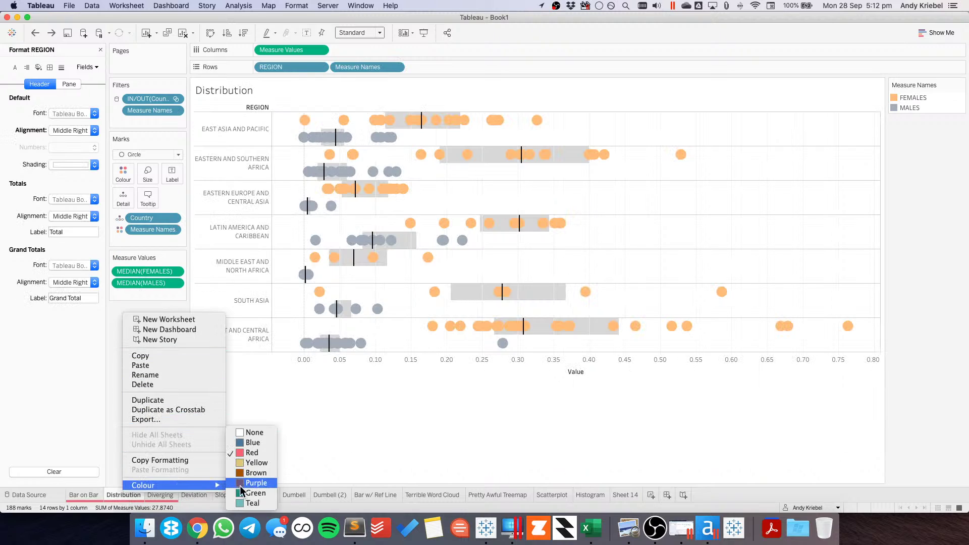
left_click(257, 431)
left_click_drag(123, 498, 157, 496)
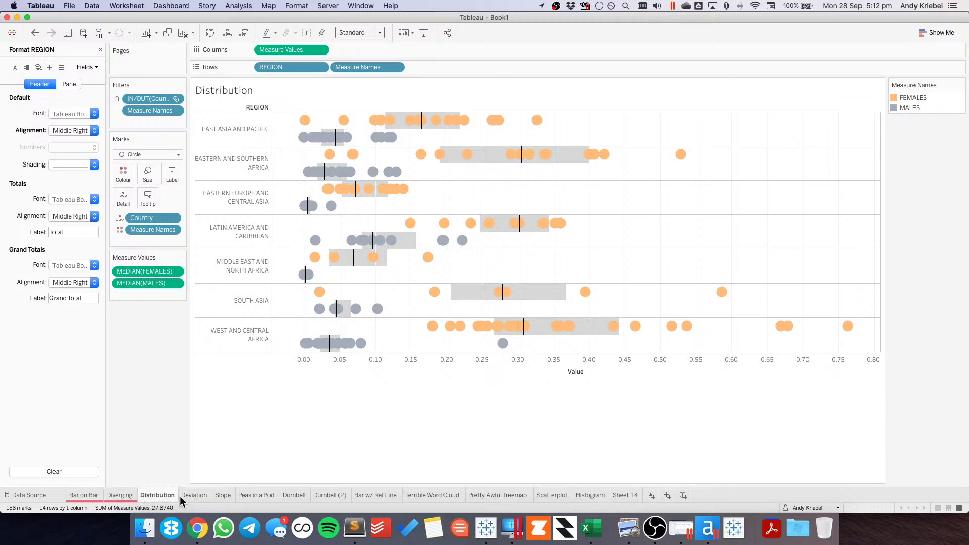
- On the Bar on Bar sheet, add REGION before COUNTRY in the rows and filter the chart to East Asia and Pacific only
left_click(81, 496)
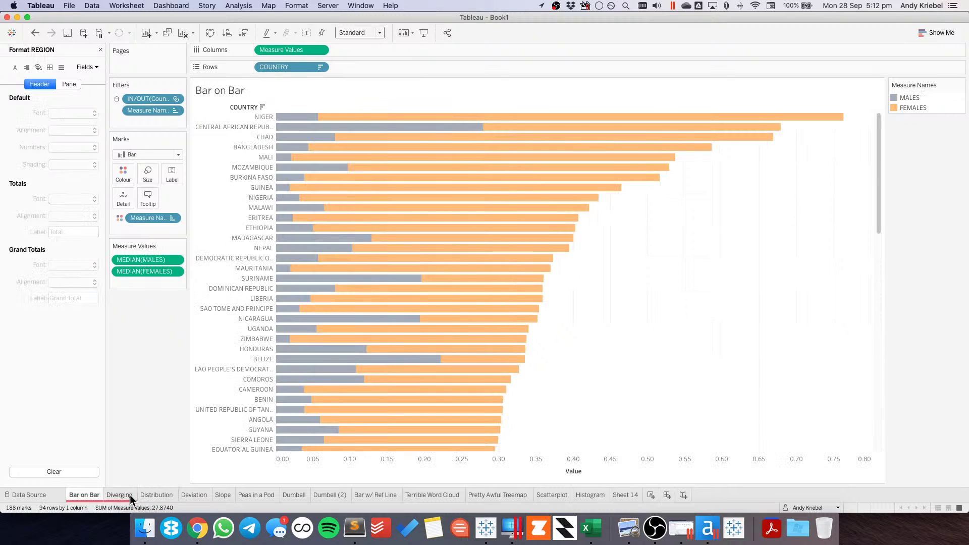
left_click(101, 50)
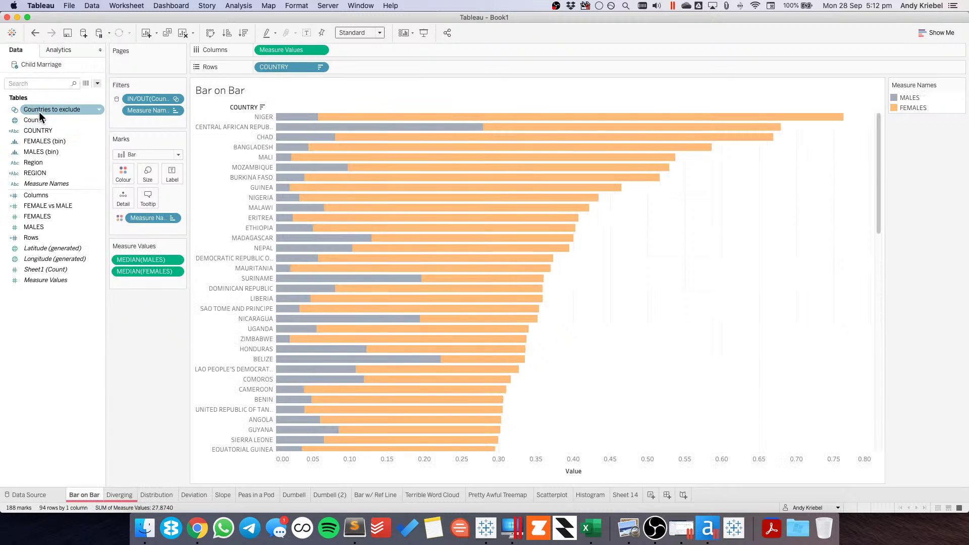
left_click_drag(38, 171, 255, 64)
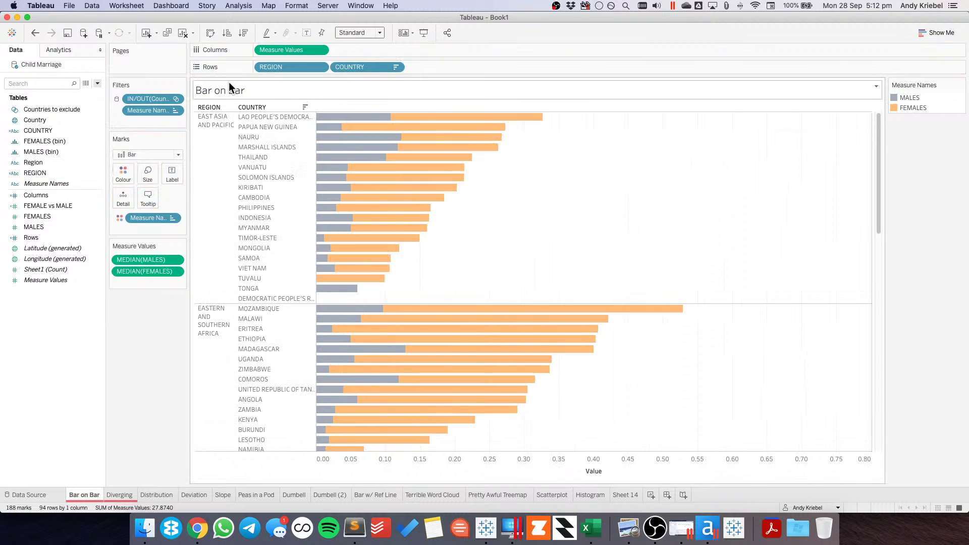
left_click(320, 67)
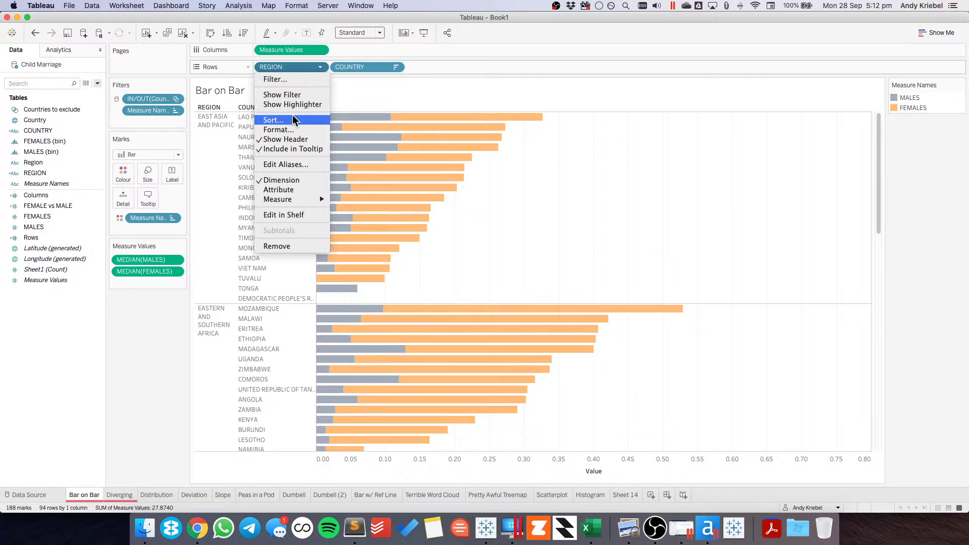
left_click(291, 95)
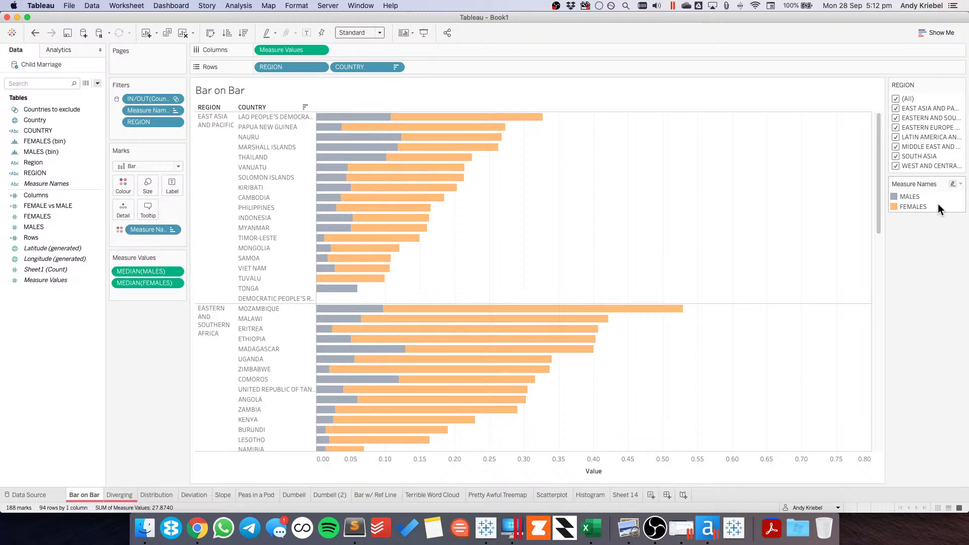
left_click(898, 109)
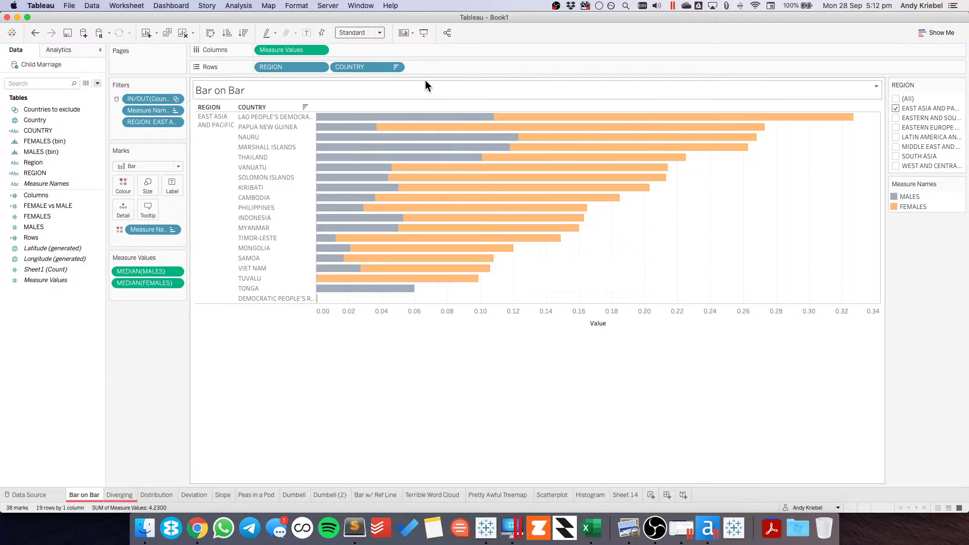
- Add an ad hoc AVG(0) calculation to the columns after Measure Values
double_click(352, 51)
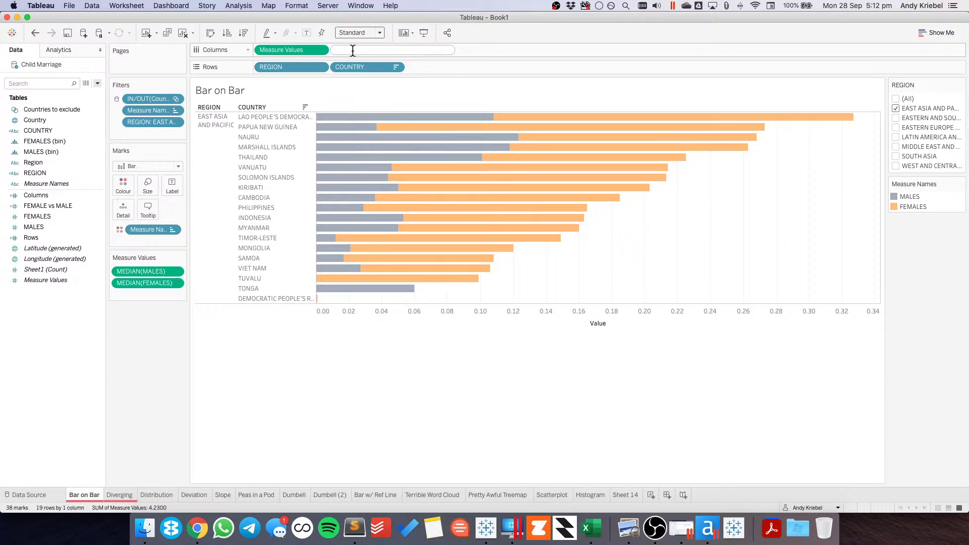
type("AVG()")
key("Return")
double_click(374, 49)
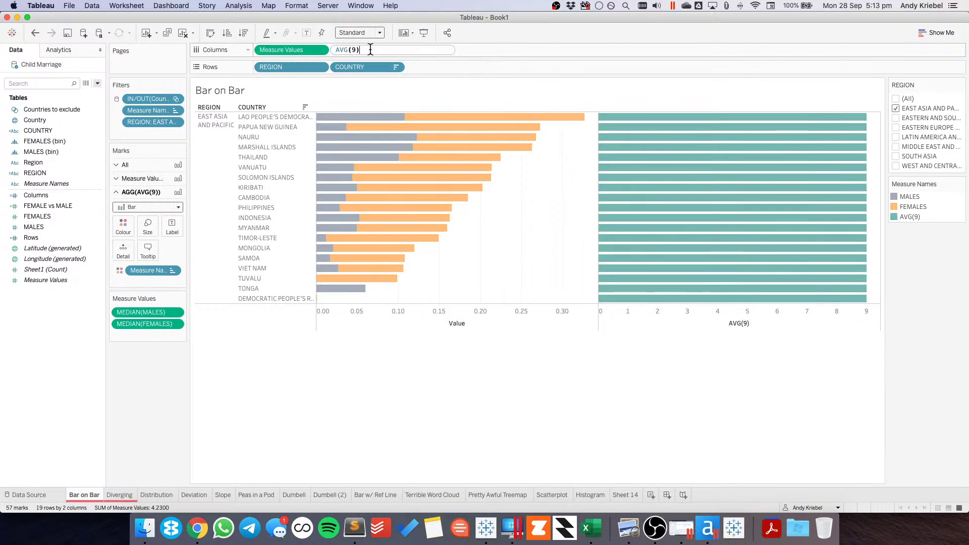
key("BackSpace")
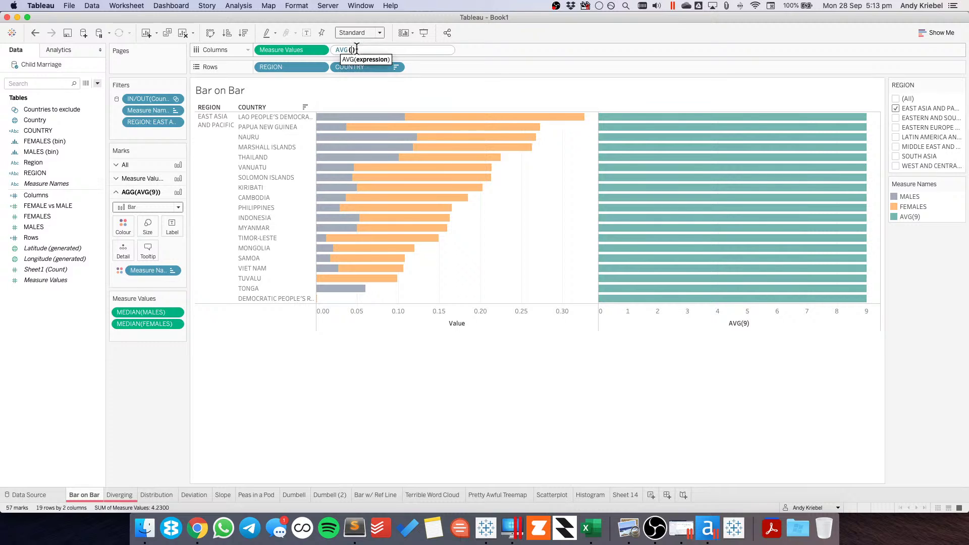
key("Return")
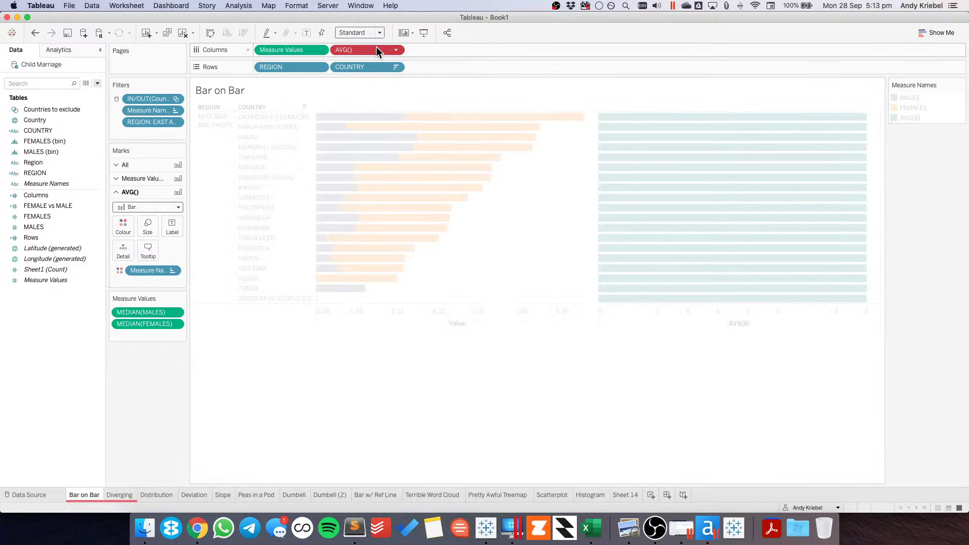
double_click(377, 46)
key("Left")
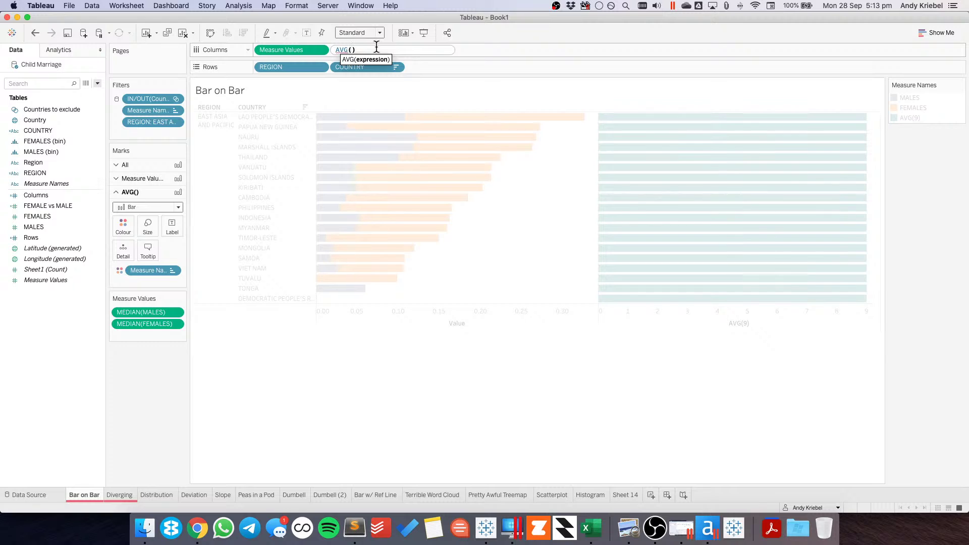
type("0")
key("Return")
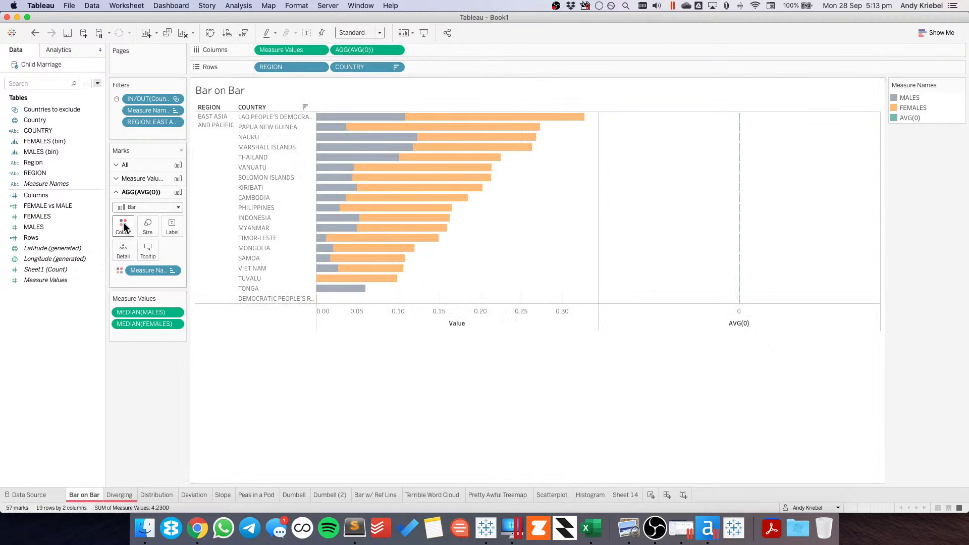
- Change the AVG(0) marks to Gantt Bar, remove Measure Names from their colour and label them with COUNTRY
left_click(141, 208)
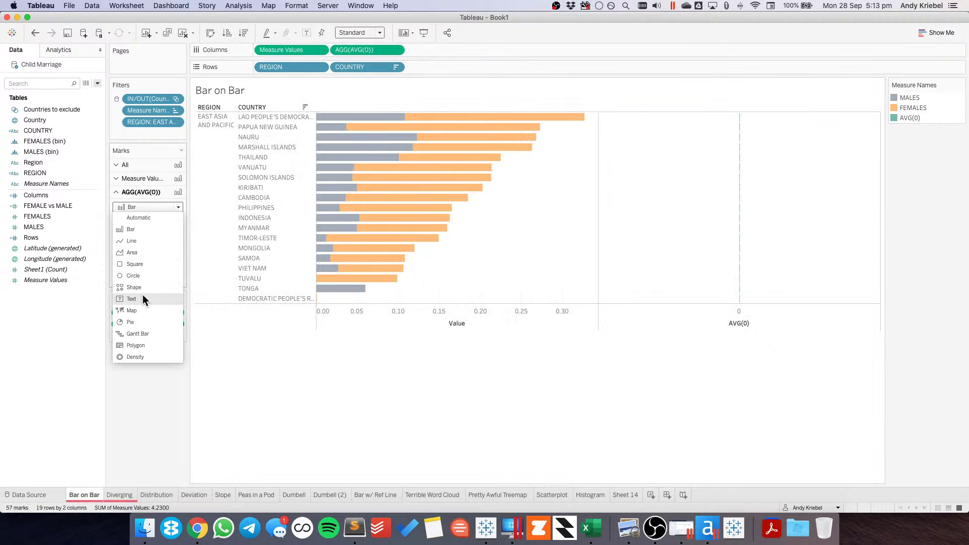
left_click(145, 332)
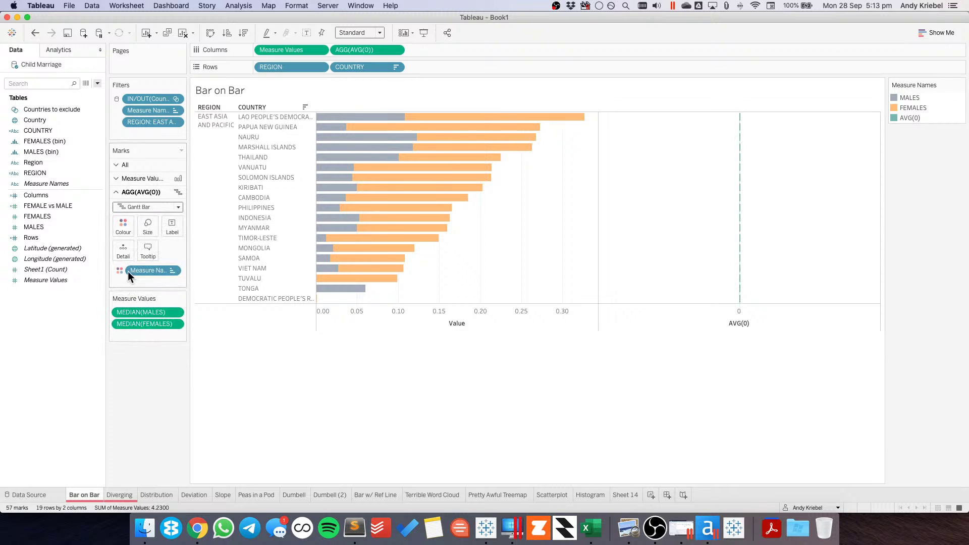
left_click_drag(147, 268, 49, 210)
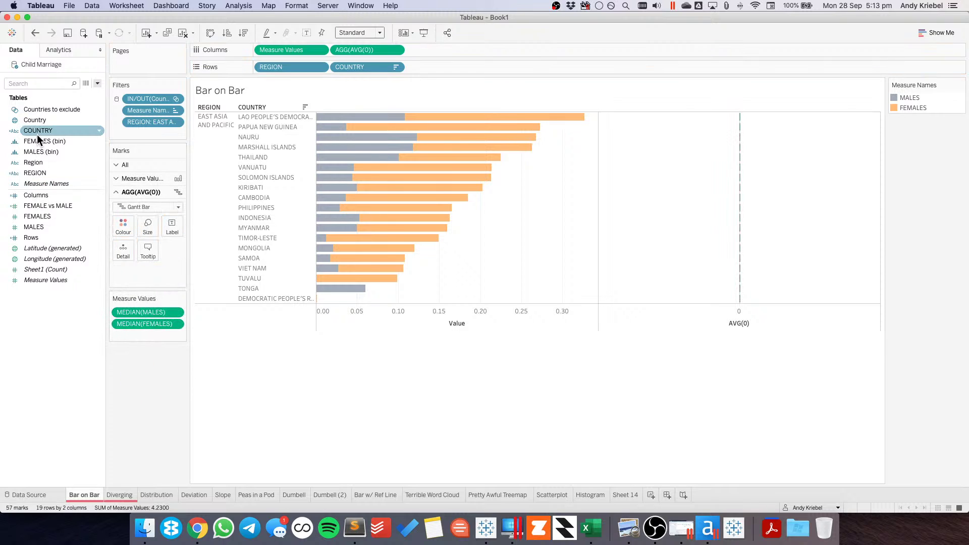
left_click_drag(35, 127, 172, 228)
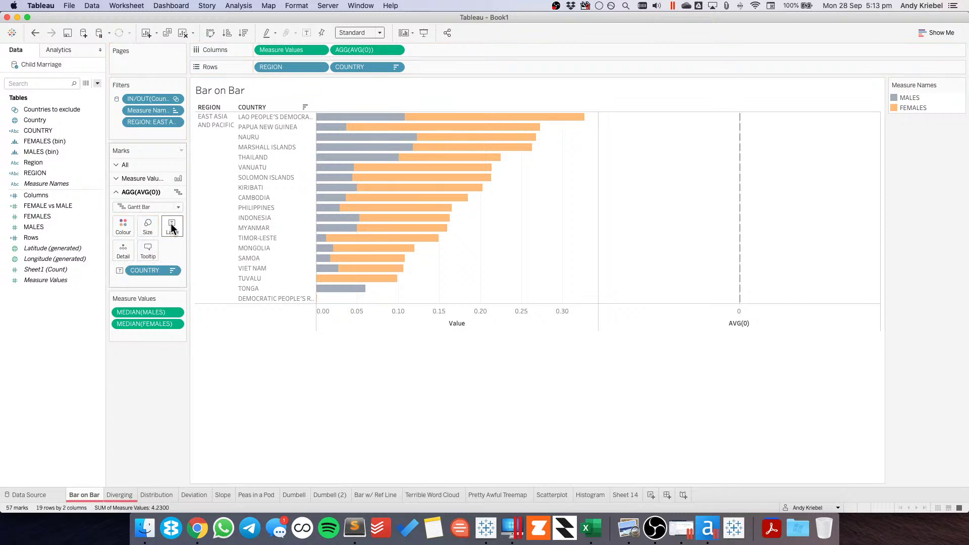
left_click(147, 206)
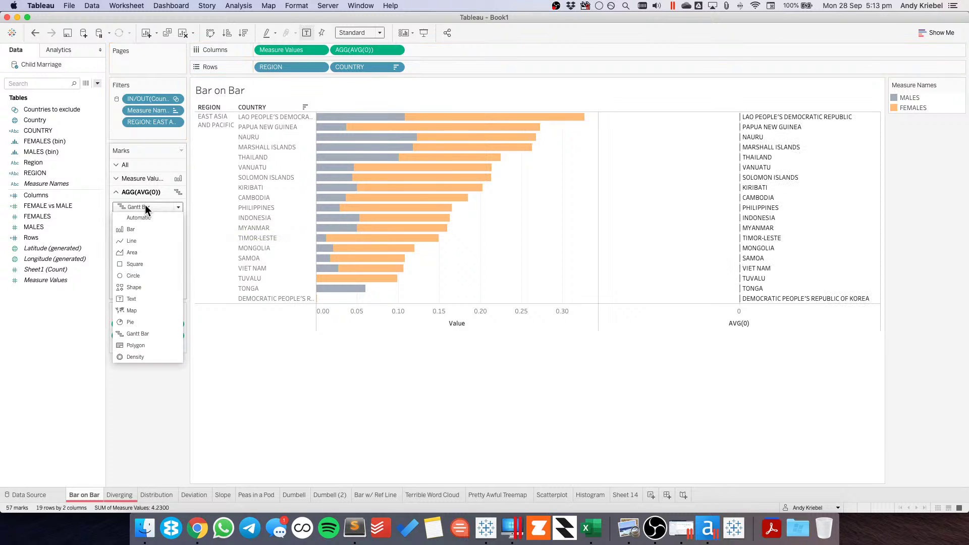
left_click(130, 420)
- Make the AVG(0) Gantt marks fully transparent and align their country labels horizontally to the left
left_click(121, 226)
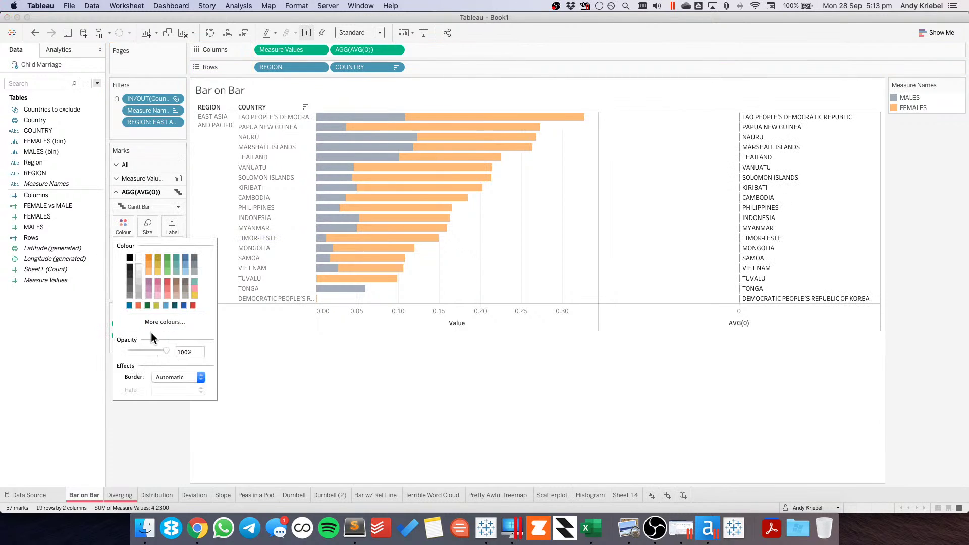
left_click(172, 225)
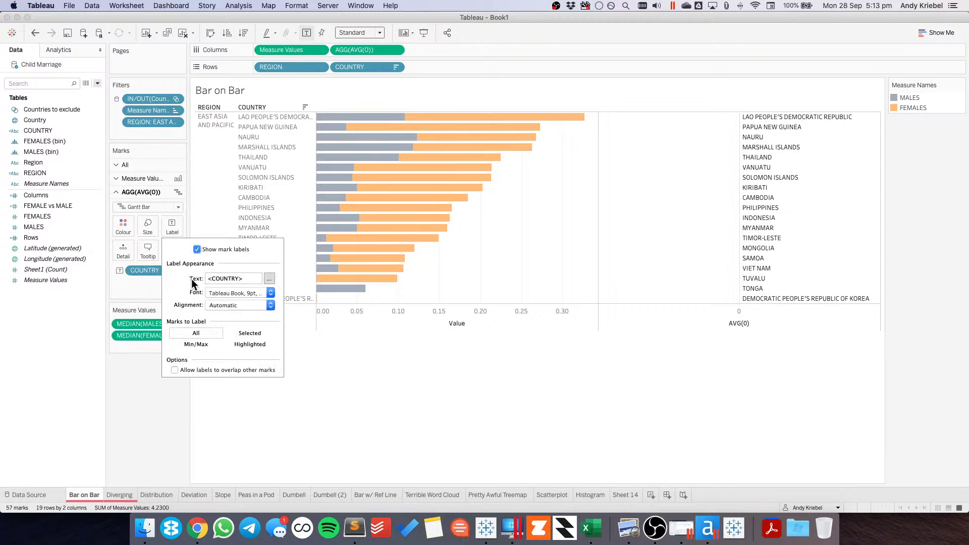
left_click(220, 306)
left_click(221, 352)
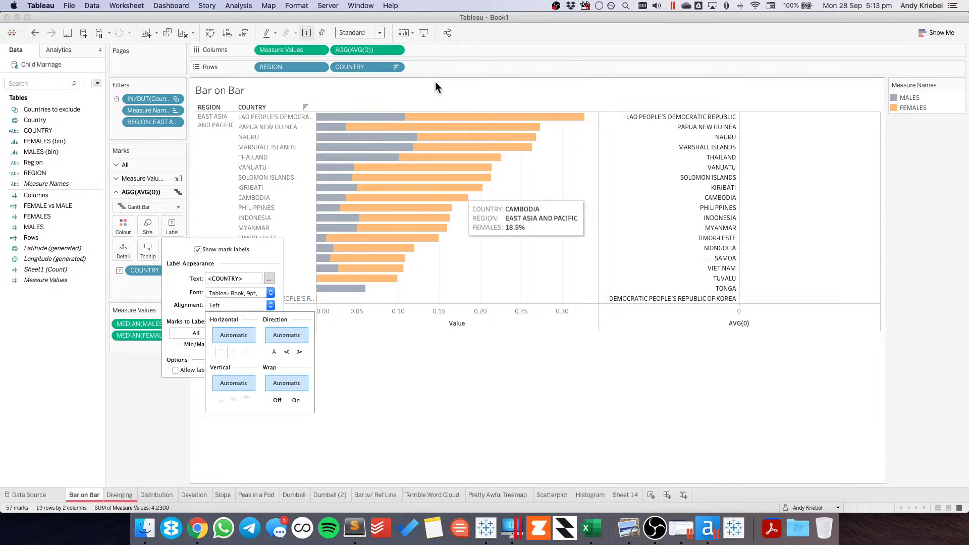
- Combine AVG(0) with Measure Values as a dual axis and synchronise the two axes
left_click(396, 50)
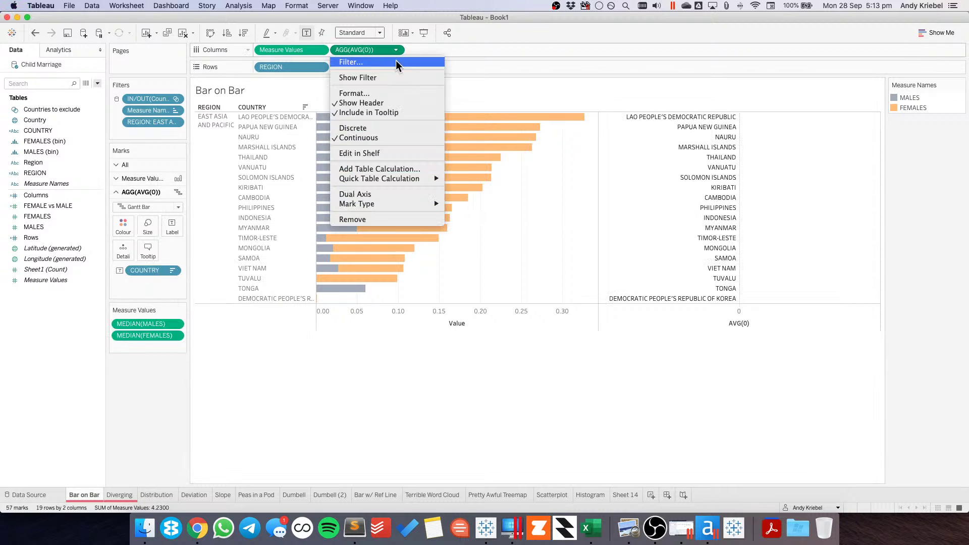
left_click(389, 194)
right_click(448, 121)
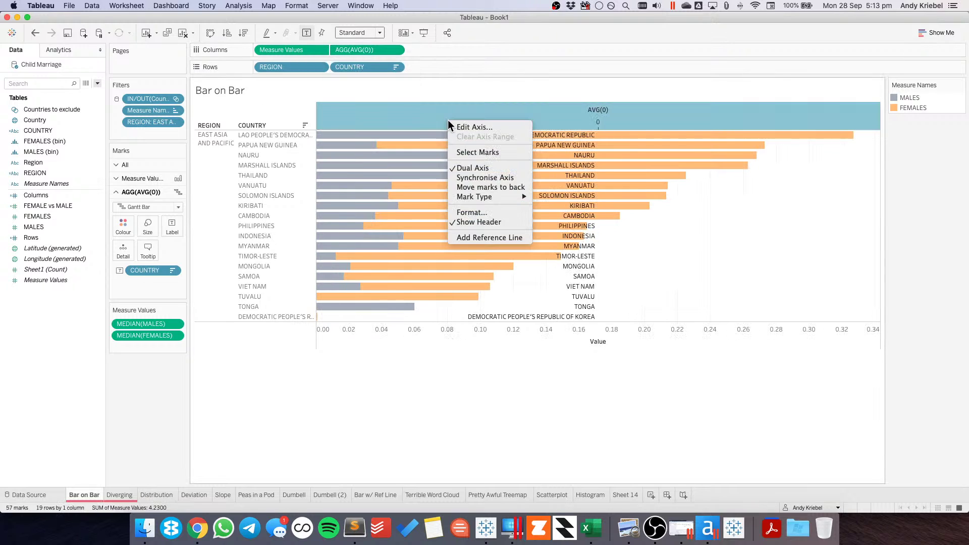
left_click(465, 179)
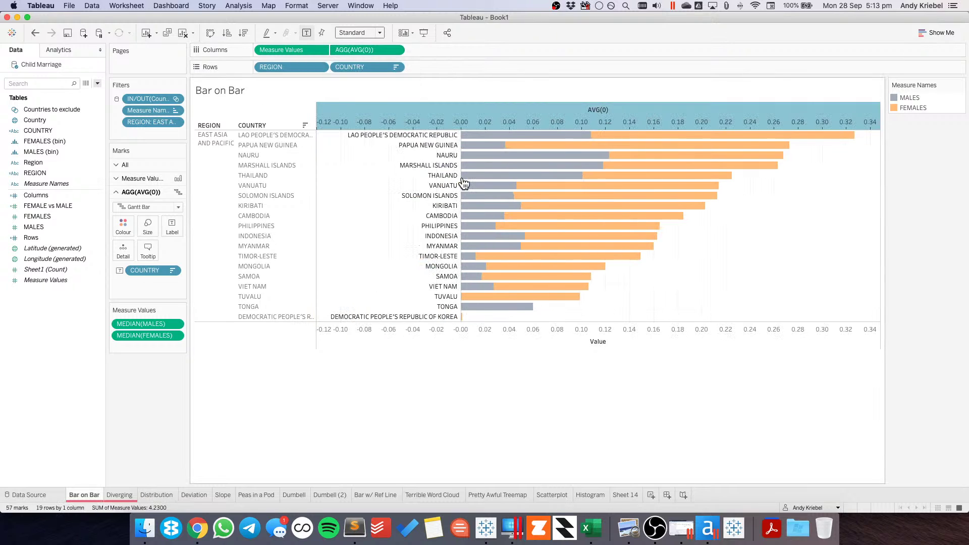
- Hide the COUNTRY row header so only the labels beside the bars name the countries
left_click(350, 240)
left_click(395, 67)
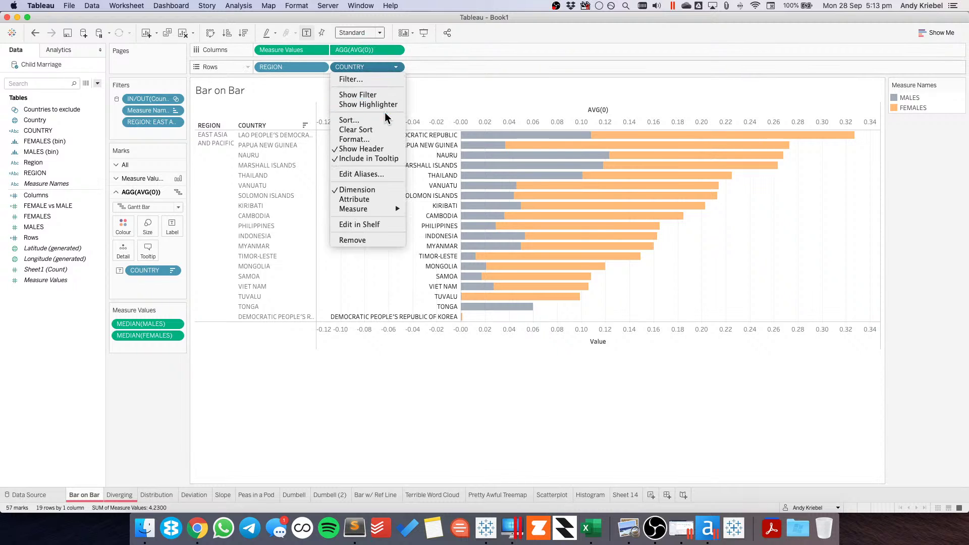
left_click(356, 147)
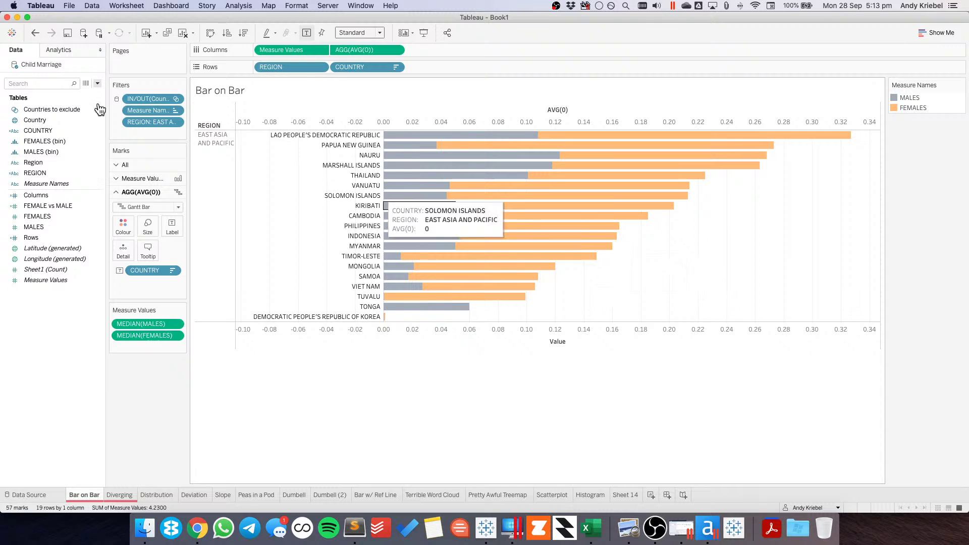
- Undo the country-label changes on the Bar on Bar sheet until the AVG(0) column is removed
left_click(34, 33)
left_click(35, 33)
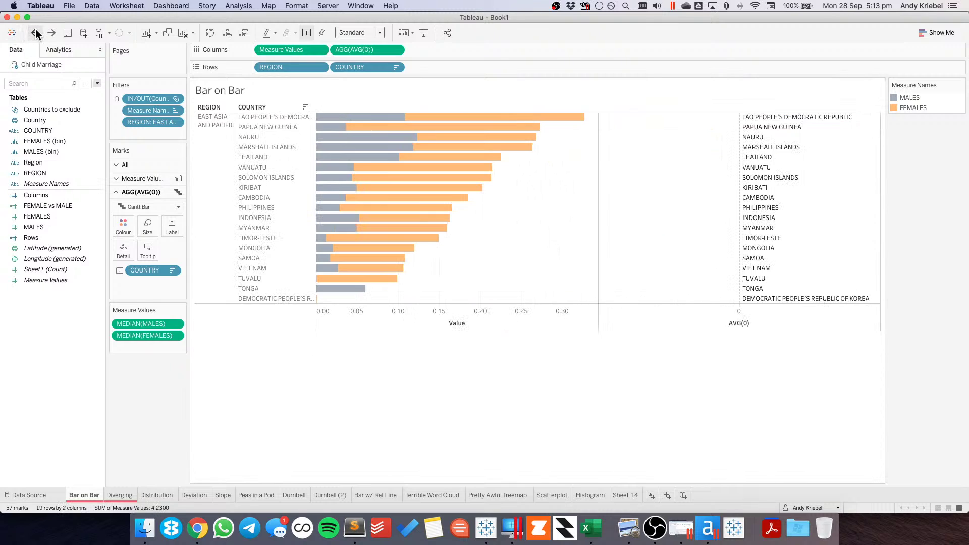
left_click(35, 33)
left_click(35, 33)
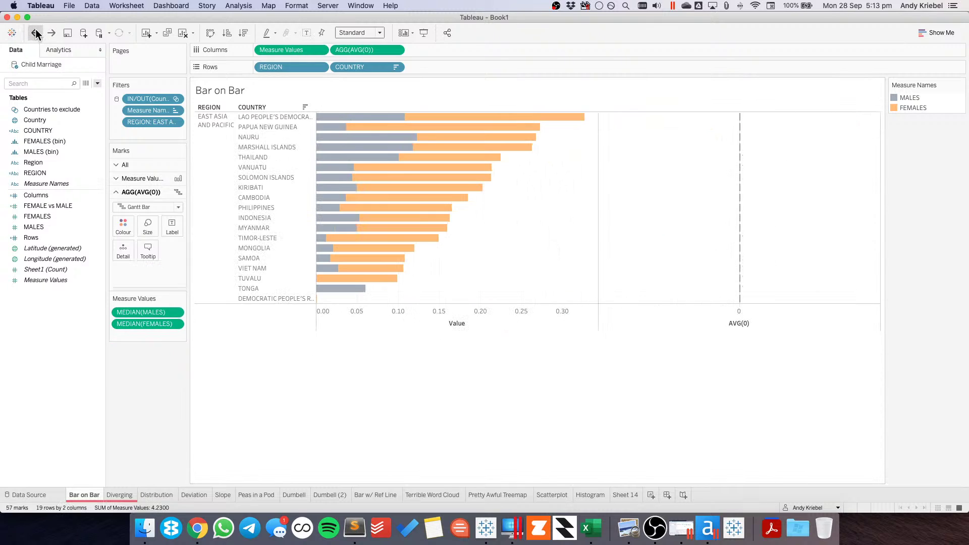
left_click(35, 33)
left_click(35, 33)
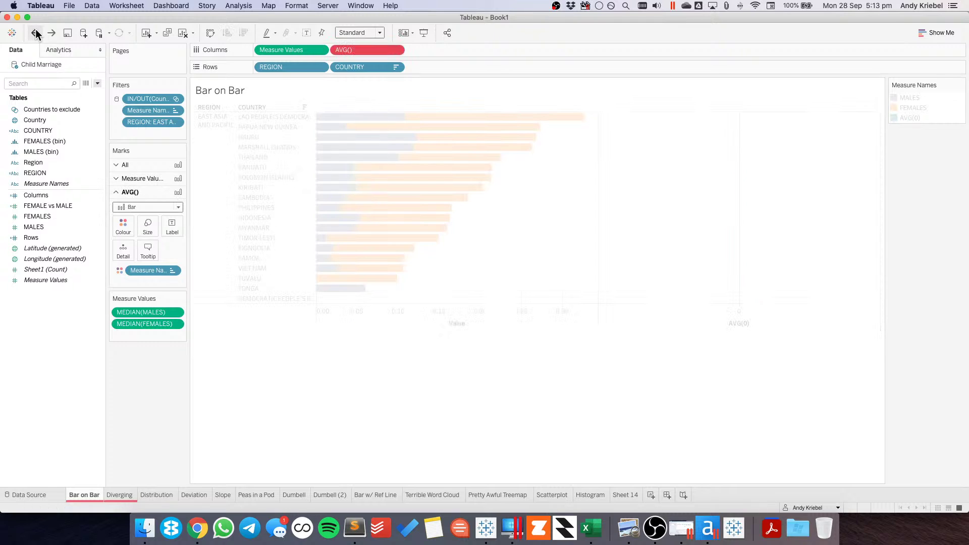
left_click(35, 33)
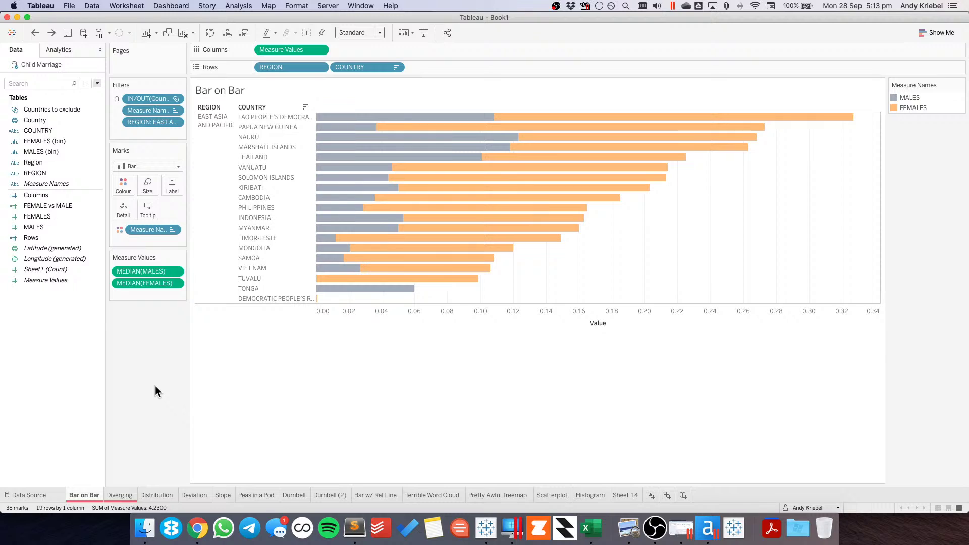
- Create a new worksheet mapping each Country, coloured by FEMALE vs MALE
left_click(652, 495)
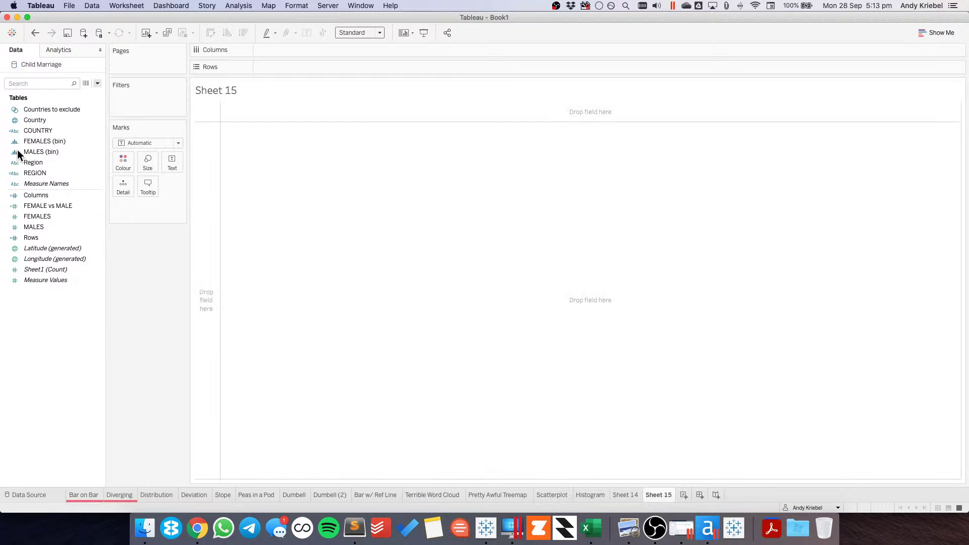
left_click(41, 120)
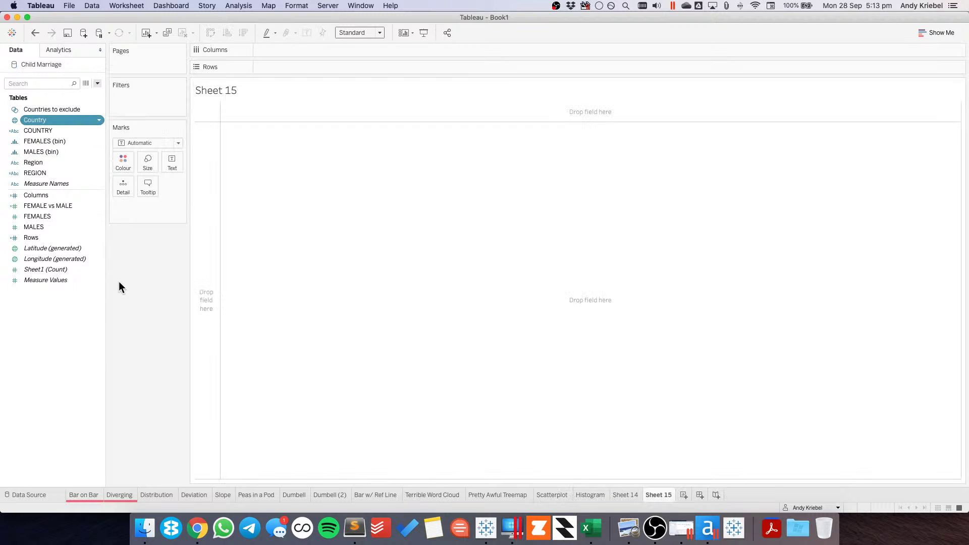
key("Return")
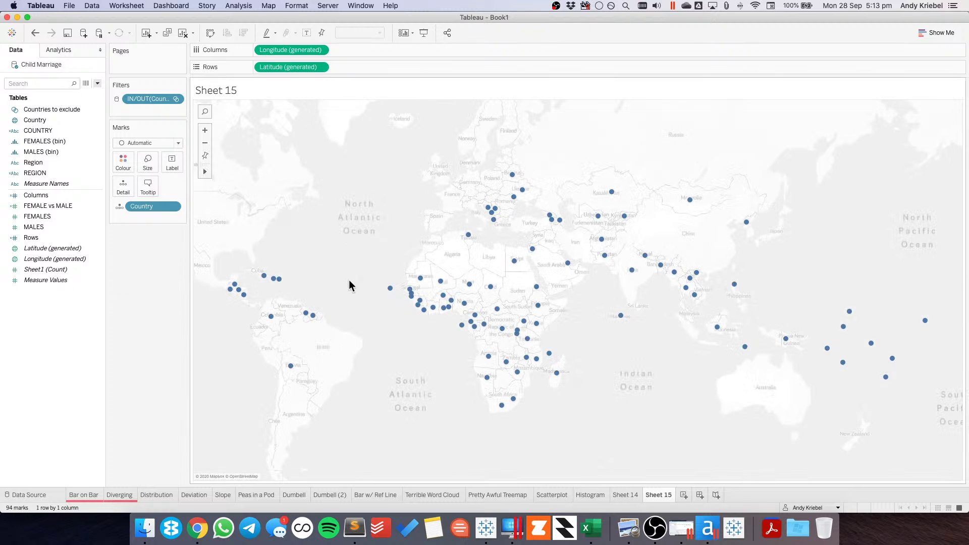
left_click(75, 217)
left_click_drag(74, 217, 123, 163)
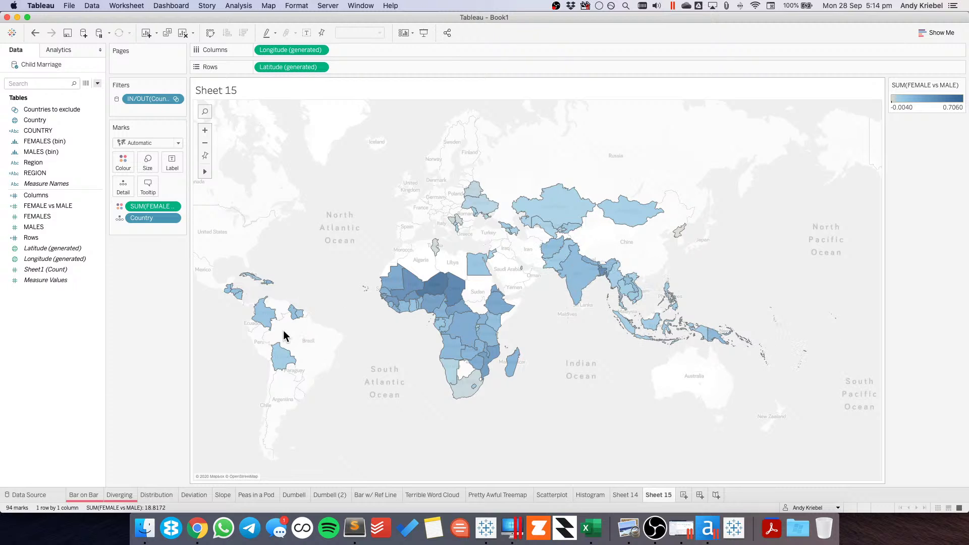
- Change the country map's mark type to Circle
mouse_move(284, 370)
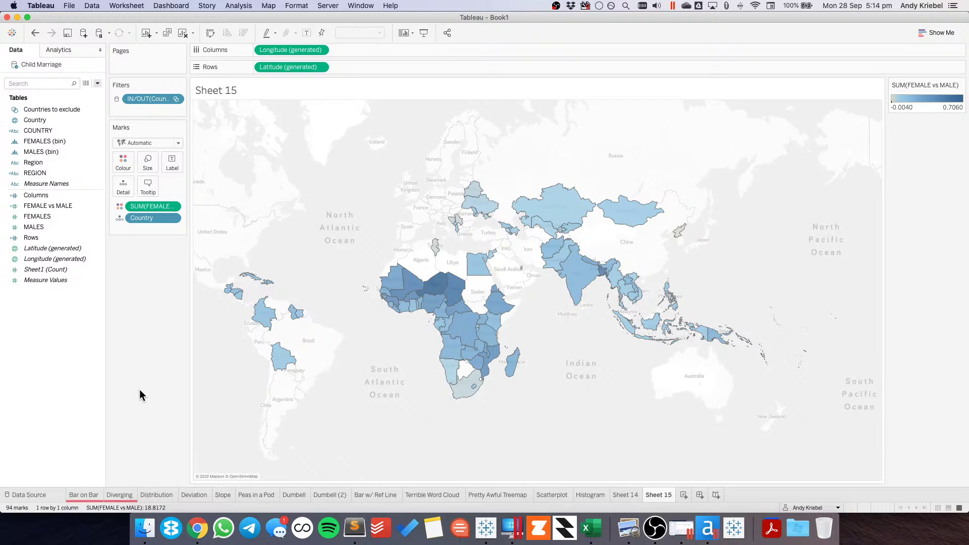
left_click(132, 143)
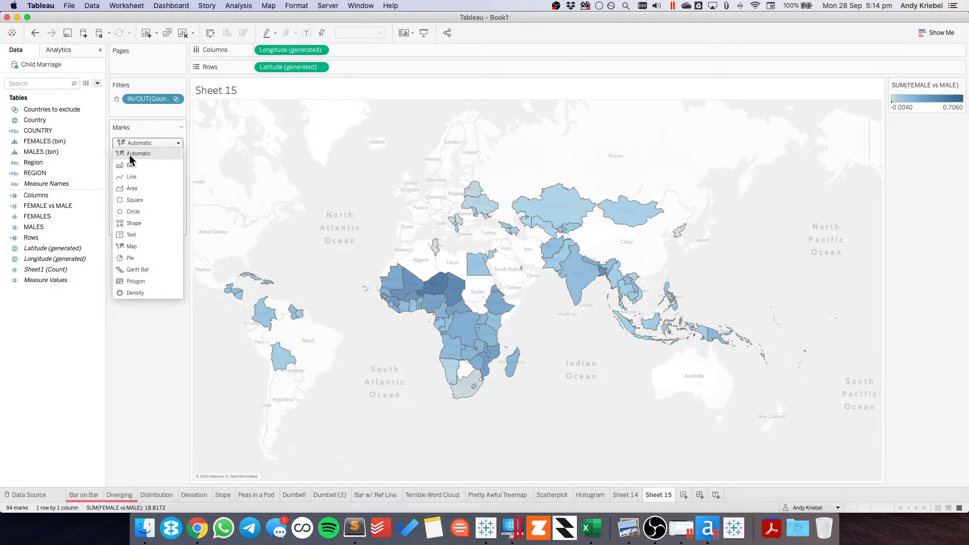
left_click(134, 212)
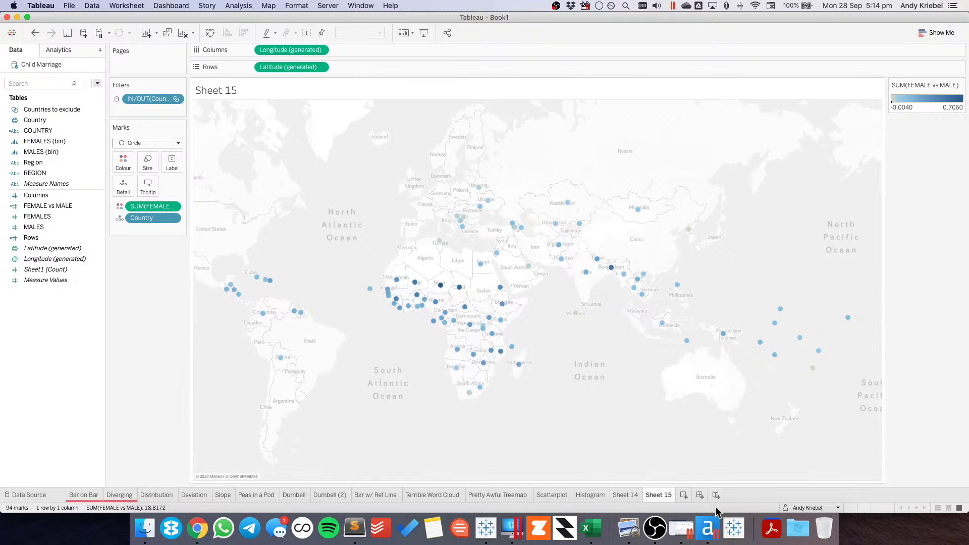
- Delete the map worksheet Sheet 15 and the empty worksheet Sheet 14
right_click(659, 494)
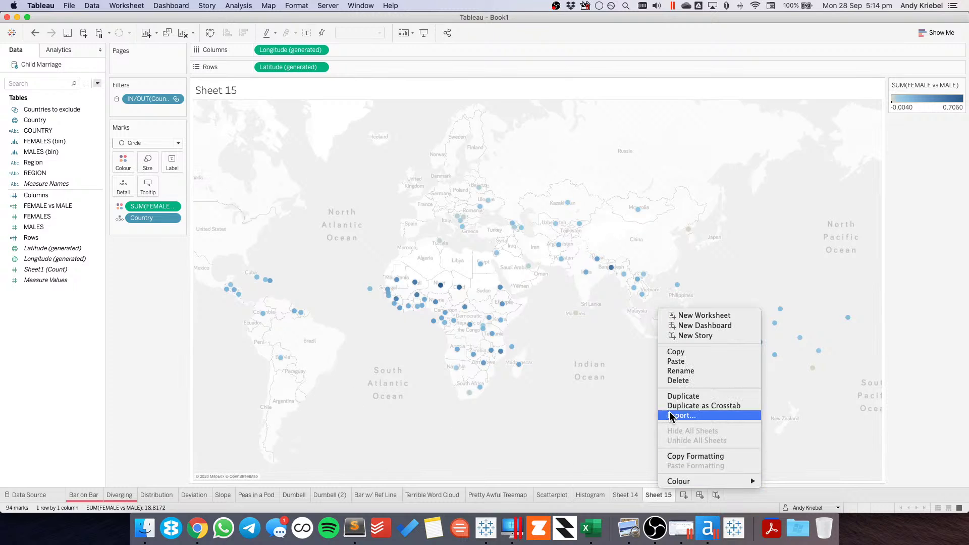
left_click(678, 381)
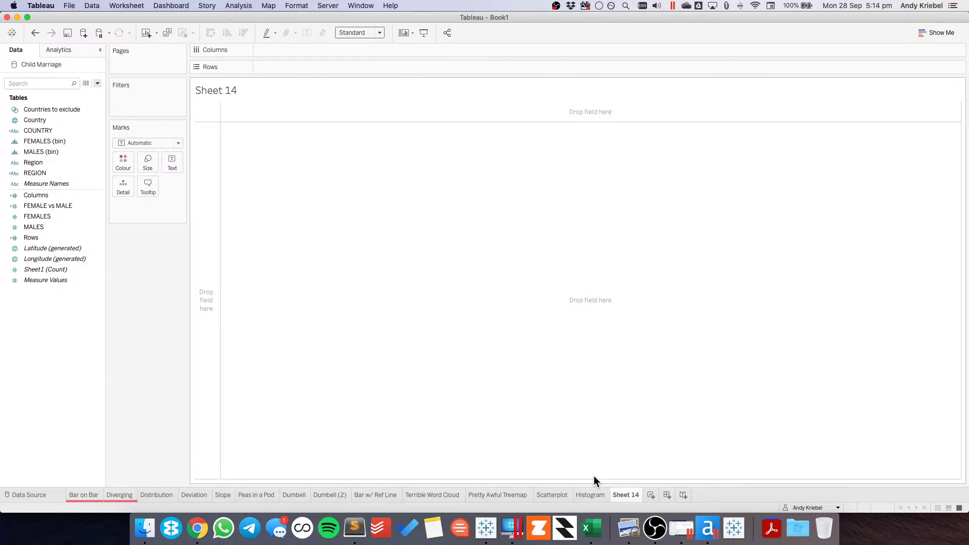
right_click(625, 494)
left_click(641, 383)
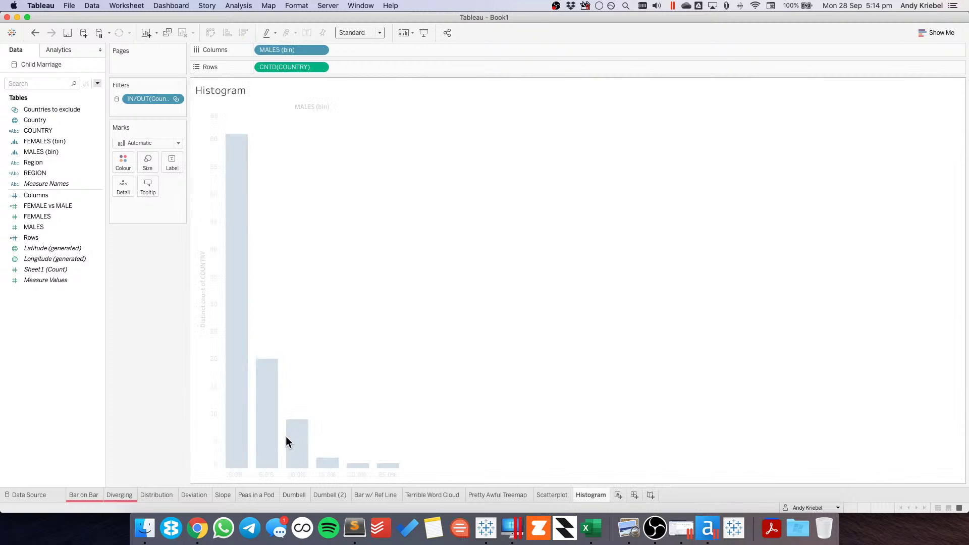
- Open the Diverging sheet and remove MEDIAN(FEMALES) from its columns
left_click(87, 495)
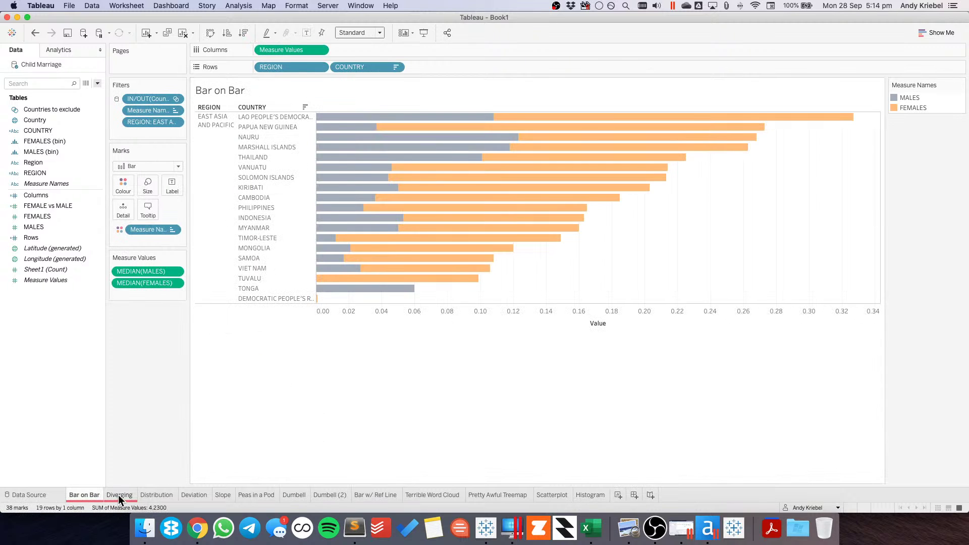
mouse_move(118, 495)
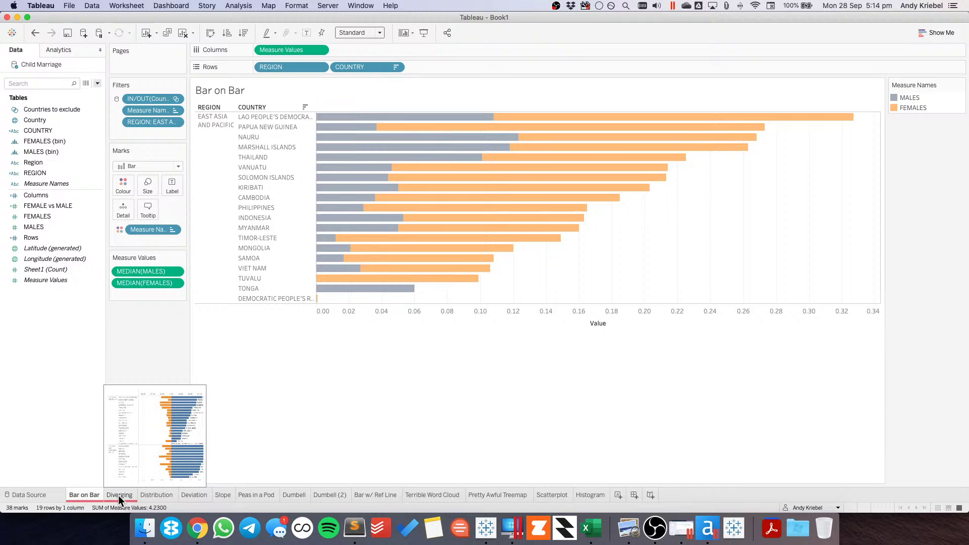
left_click(118, 496)
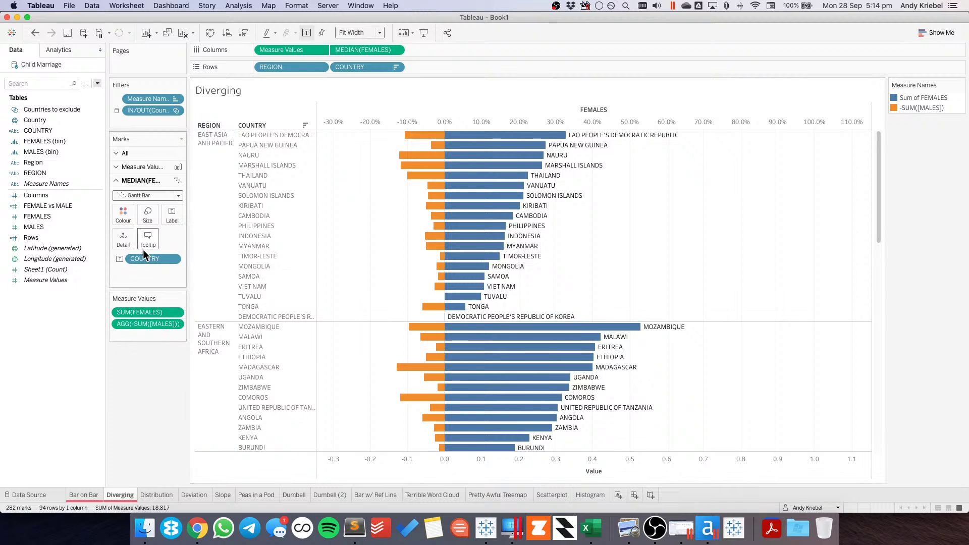
left_click_drag(363, 51, 559, 31)
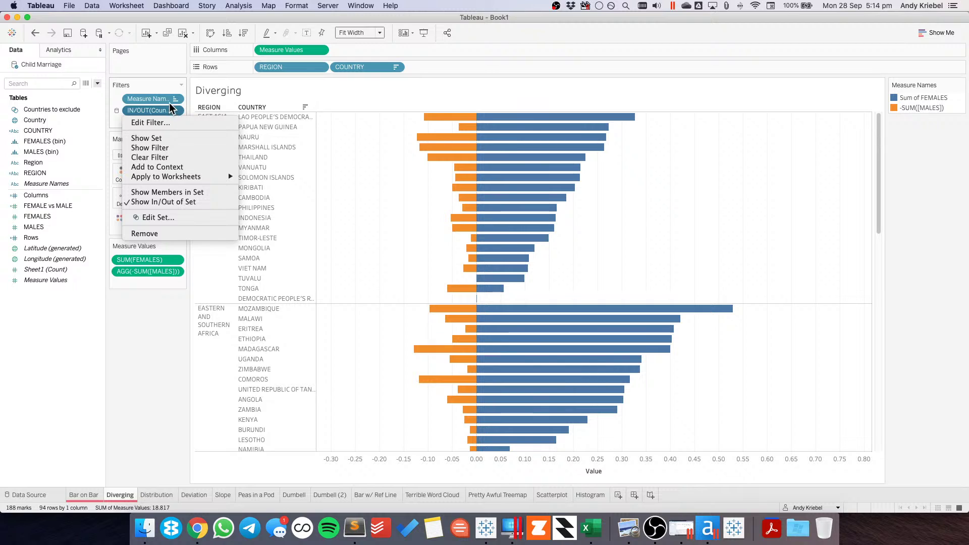
- Show a REGION filter on the Diverging sheet and keep only East Asia and Pacific
left_click(283, 66)
left_click(320, 68)
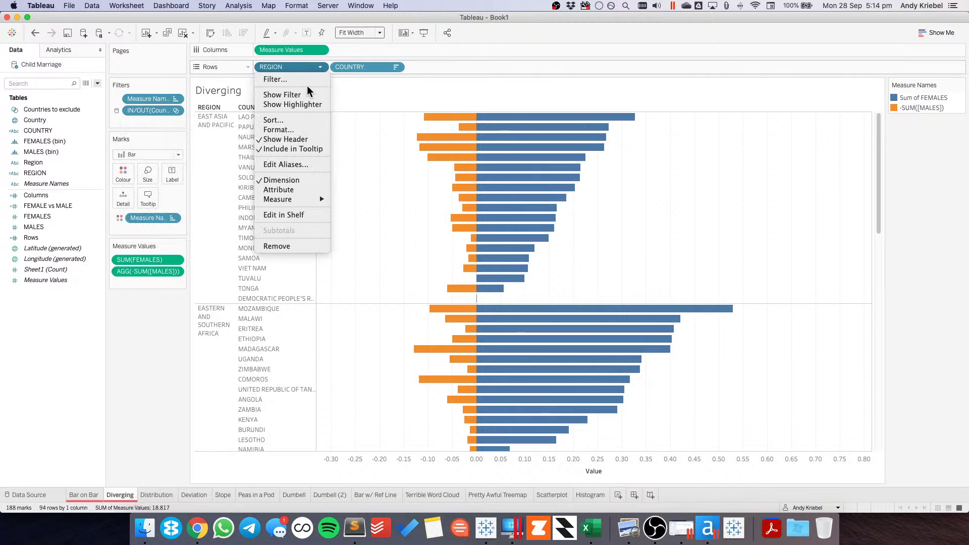
left_click(281, 94)
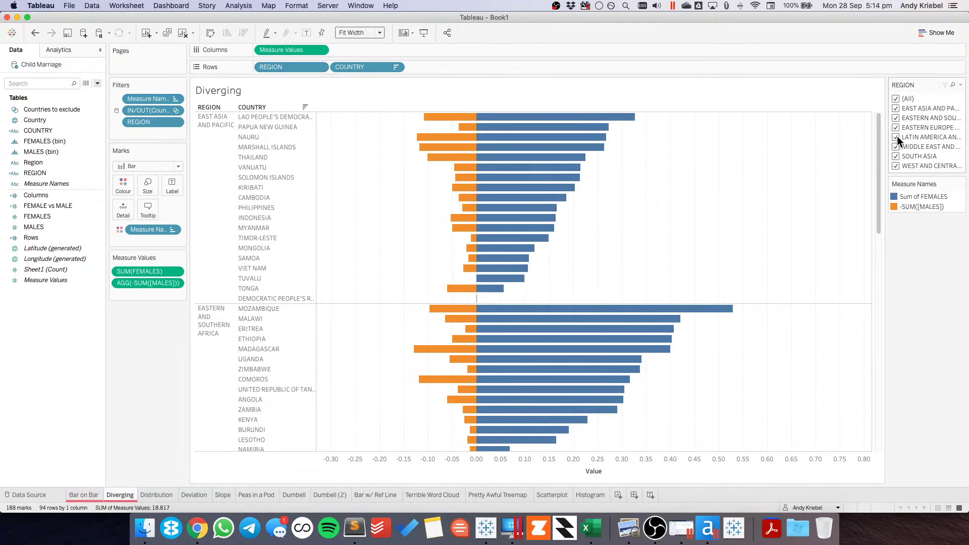
left_click(896, 98)
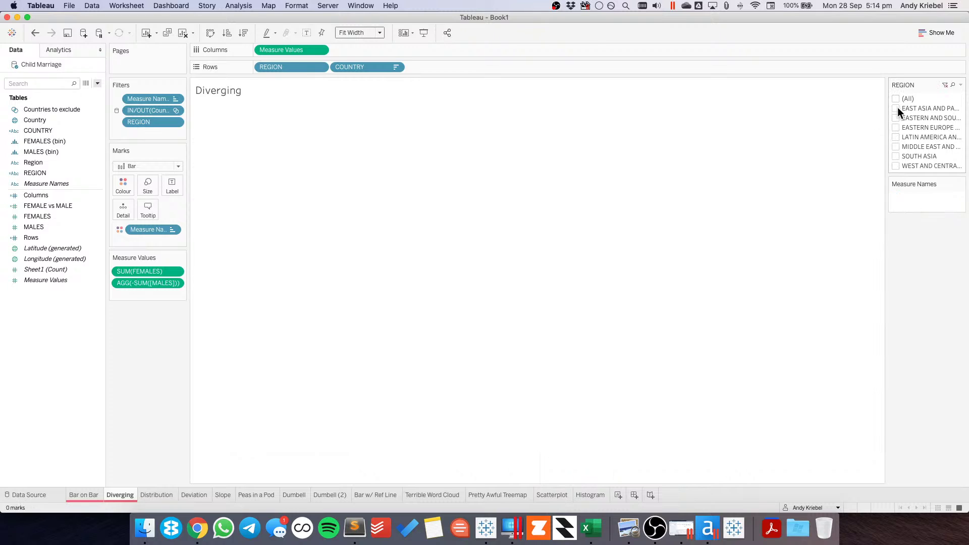
left_click(896, 108)
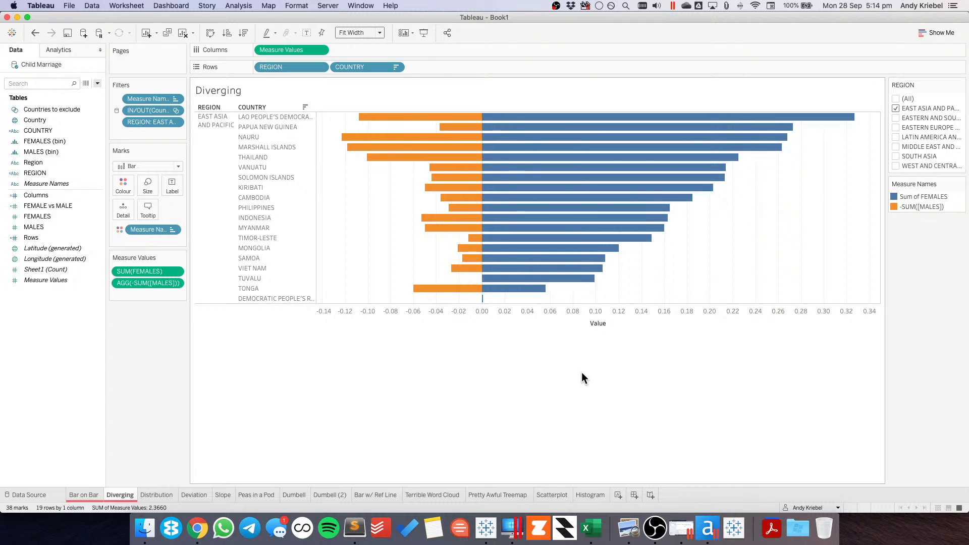
- On a new worksheet, place REGION across the columns and show the medians of FEMALES and MALES as text
left_click(617, 495)
left_click(55, 214)
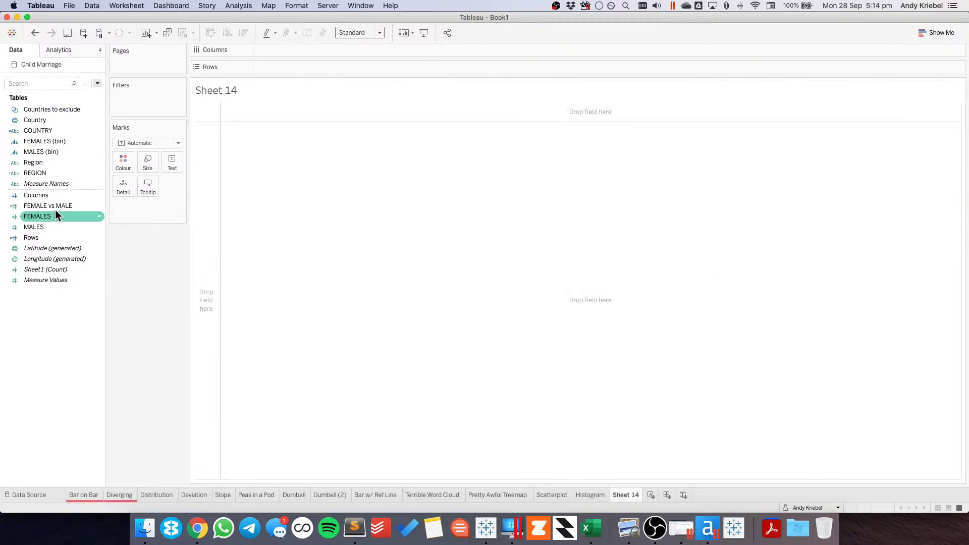
left_click_drag(46, 173, 317, 50)
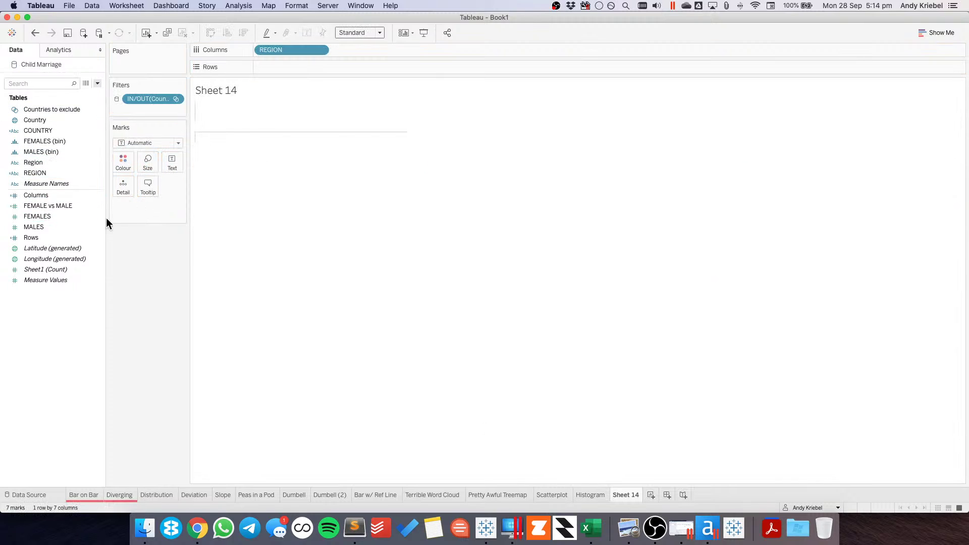
left_click(98, 219)
left_click_drag(63, 226, 172, 163)
left_click_drag(281, 65, 174, 163)
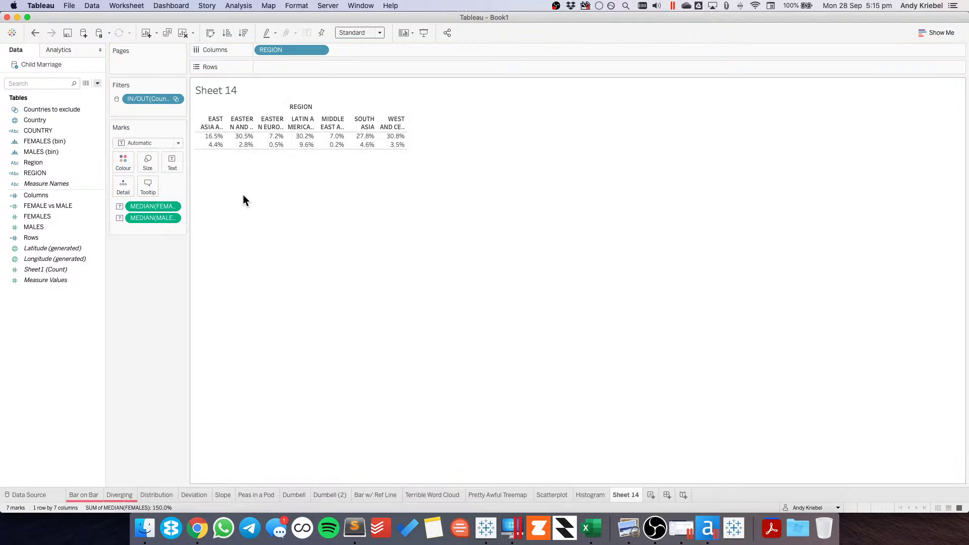
- Rebuild the text table with Measure Values and Measure Names beside REGION, and swap its rows and columns
left_click_drag(153, 217, 143, 253)
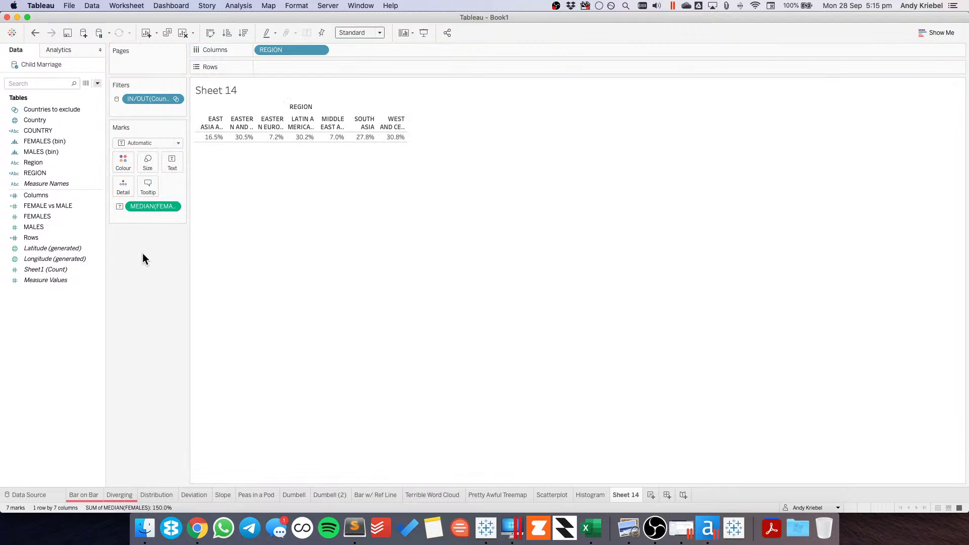
left_click_drag(45, 228, 290, 133)
left_click_drag(295, 65, 371, 47)
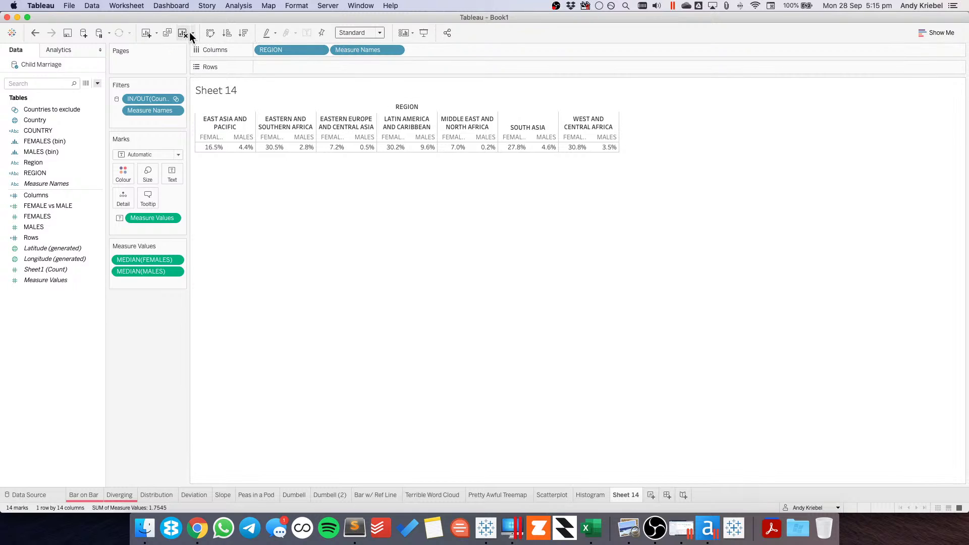
left_click(210, 34)
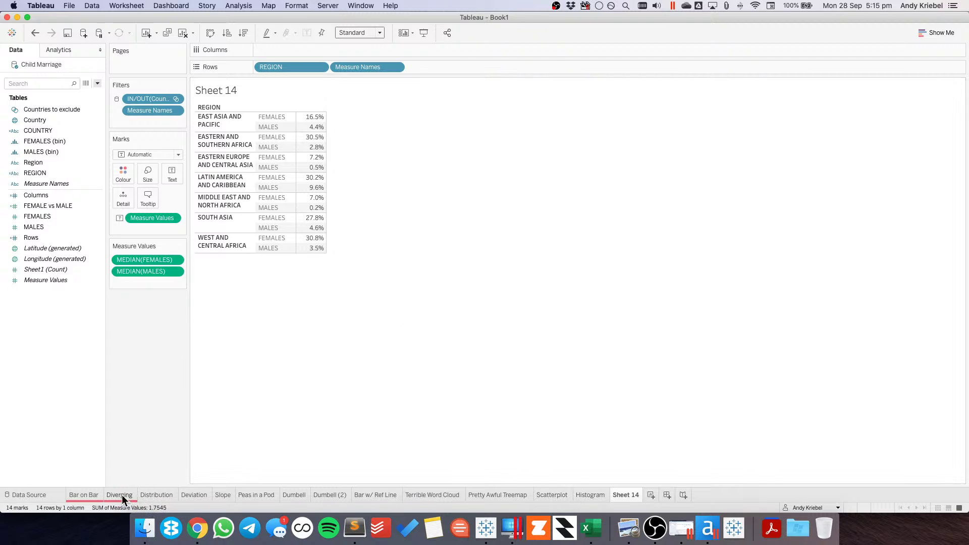
- Compare the Bar on Bar and Diverging sheets by switching back and forth between them
left_click(95, 495)
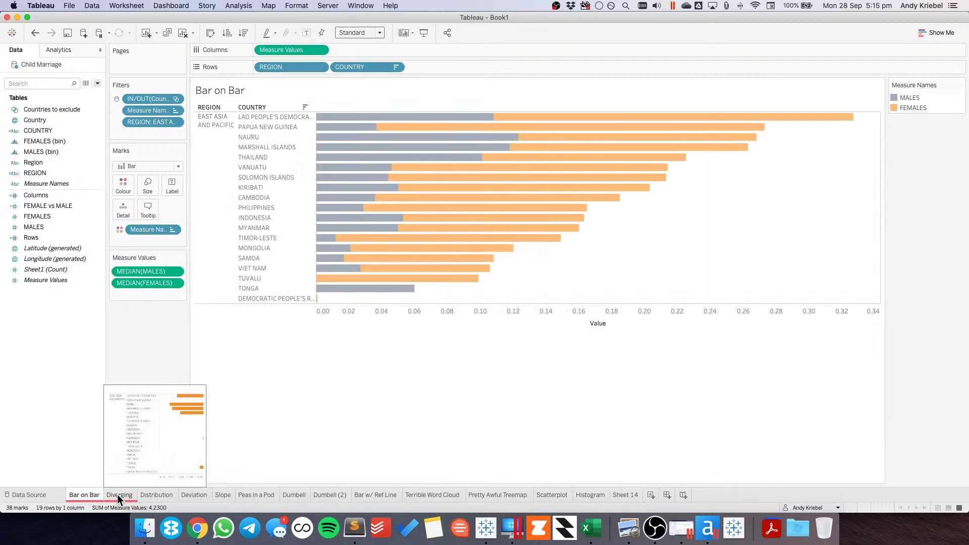
left_click(117, 495)
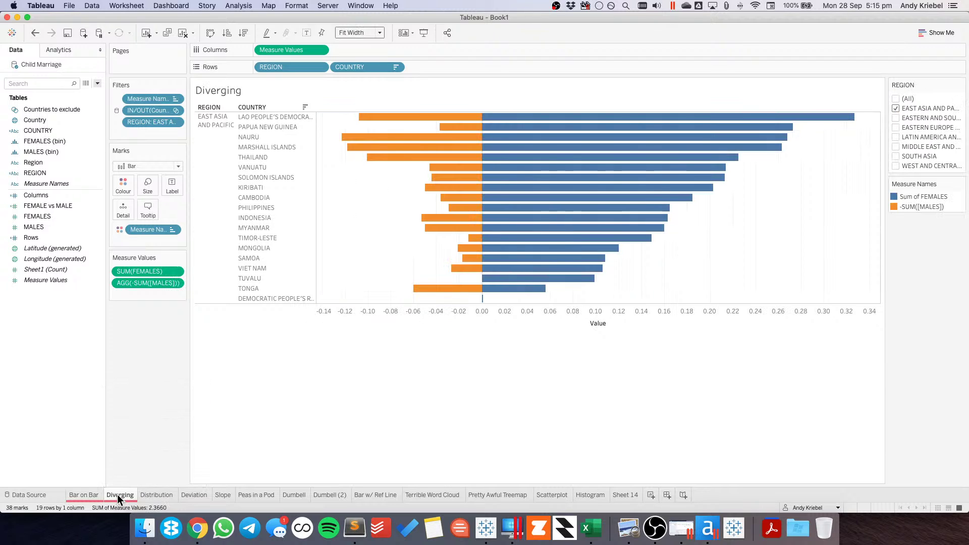
left_click(92, 495)
left_click(117, 495)
left_click(89, 495)
left_click(114, 496)
left_click(87, 494)
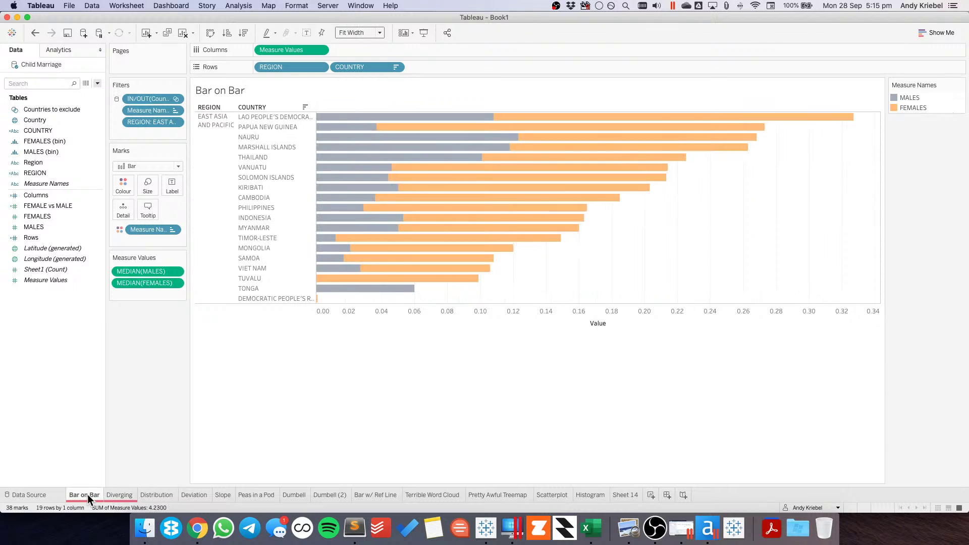
left_click(116, 495)
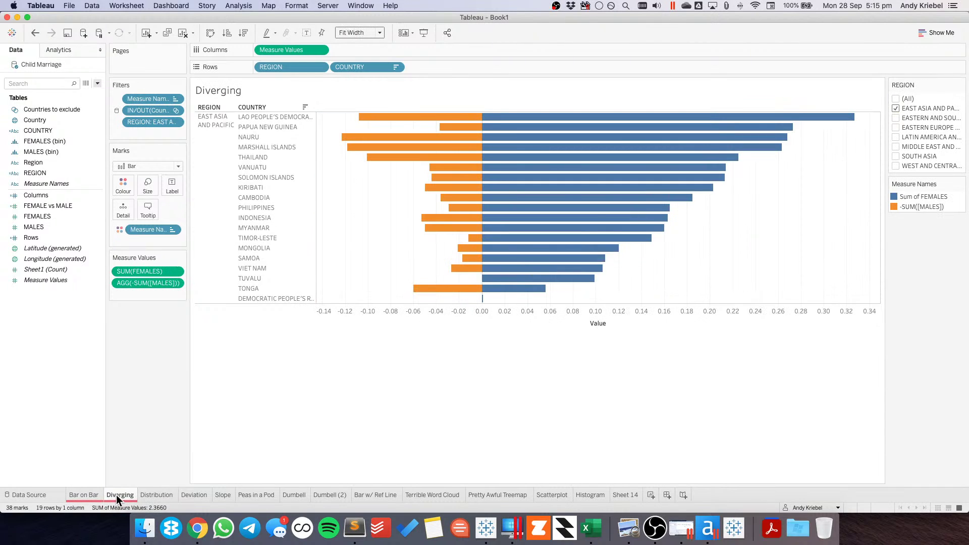
mouse_move(117, 495)
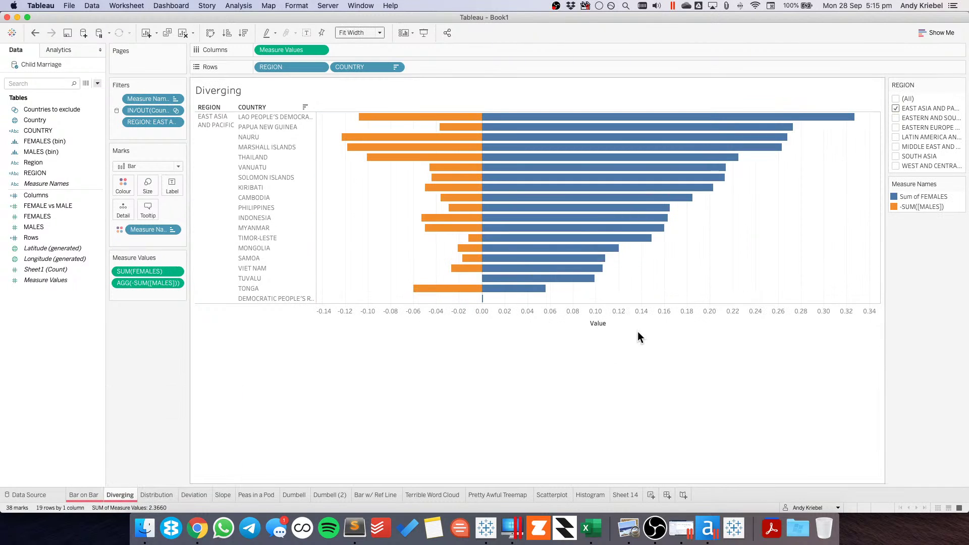
- On the Bar on Bar sheet, add FEMALE vs MALE to the rows after COUNTRY as a discrete value
left_click(96, 497)
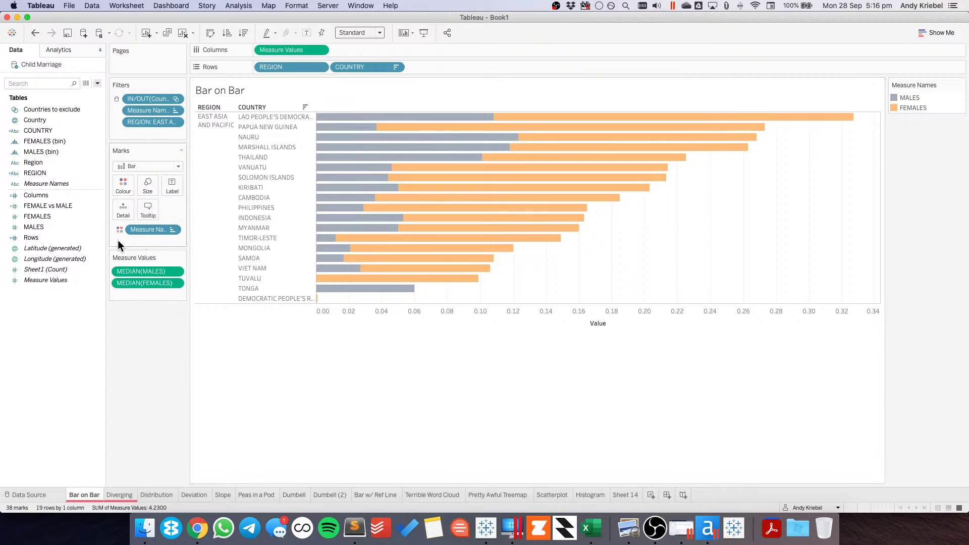
left_click(47, 207)
left_click_drag(47, 212, 472, 71)
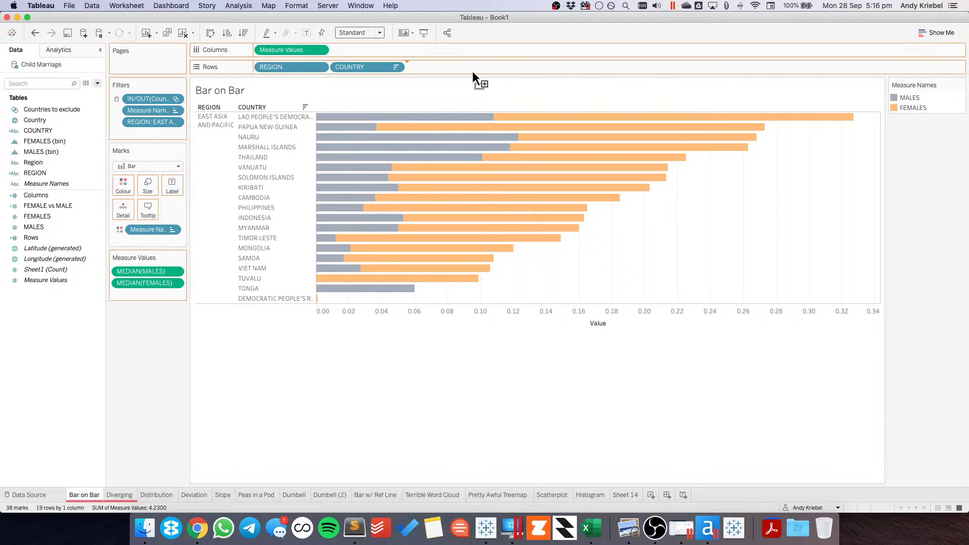
left_click(472, 68)
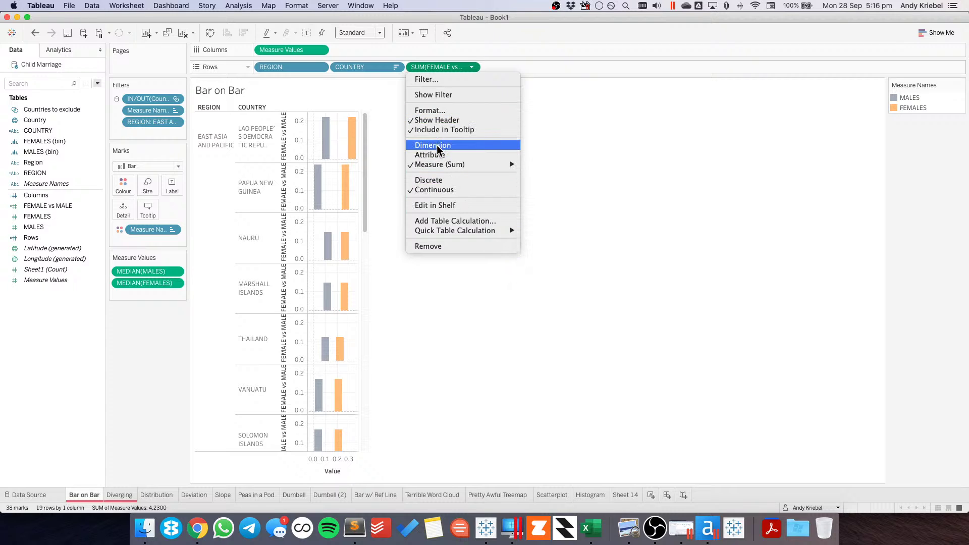
left_click(439, 180)
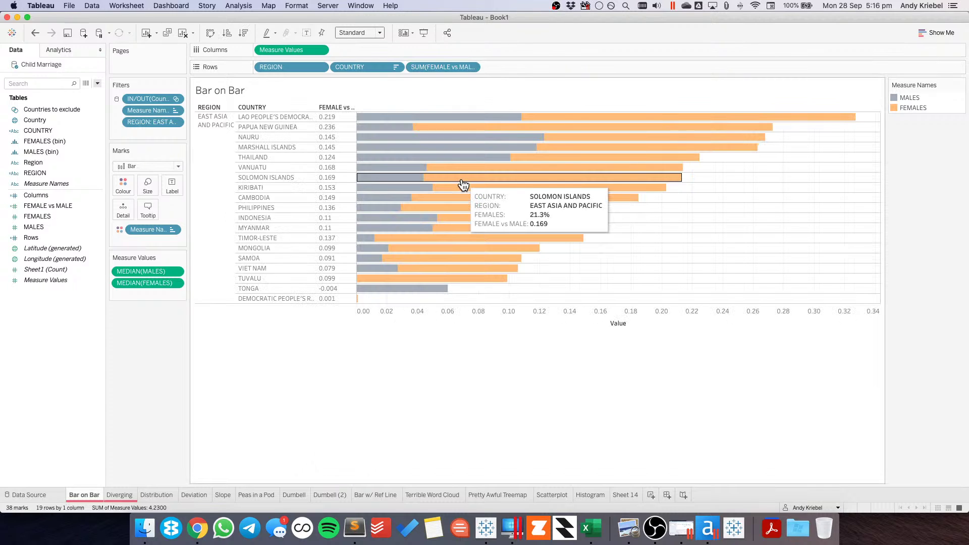
- Set the default number format of FEMALE vs MALE to Percentage with 1 decimal place
right_click(53, 206)
mouse_move(106, 372)
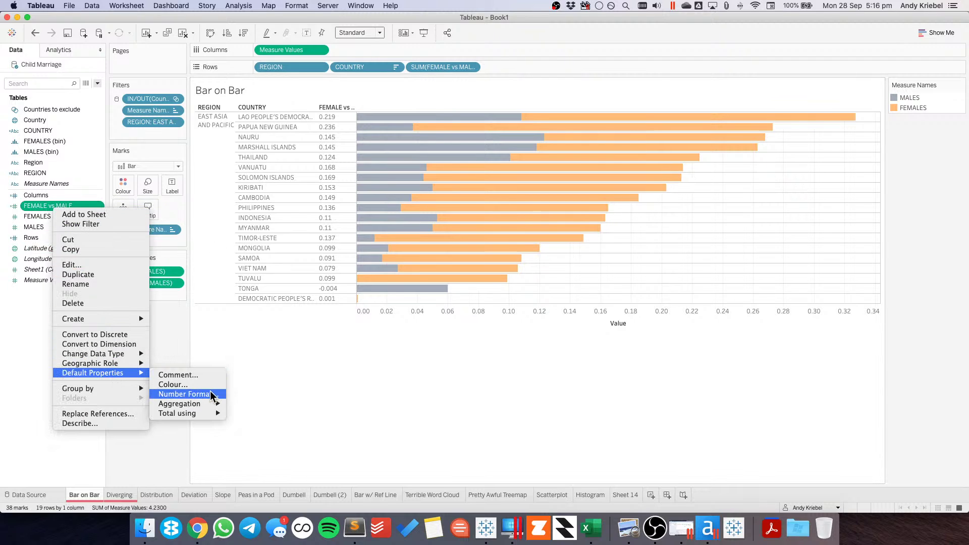
left_click(187, 394)
left_click(395, 257)
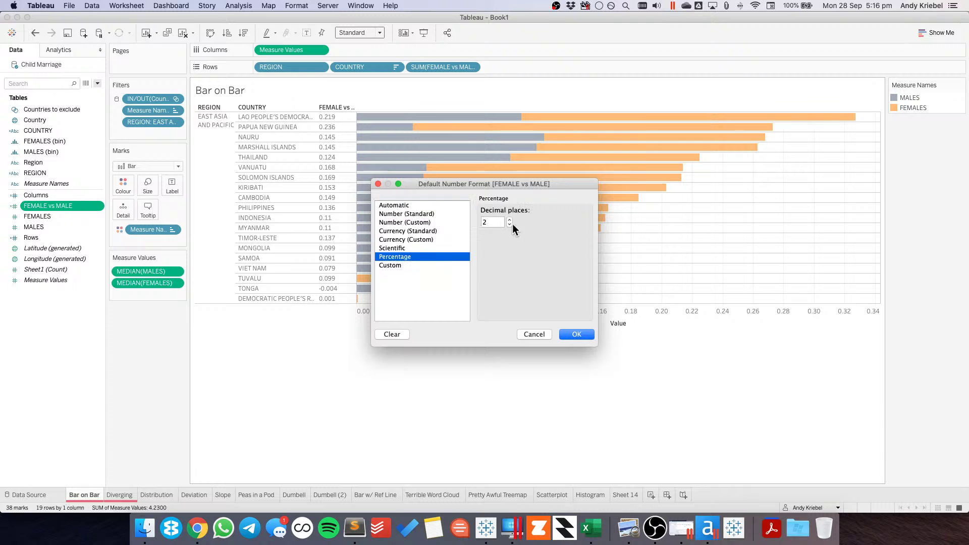
left_click(509, 225)
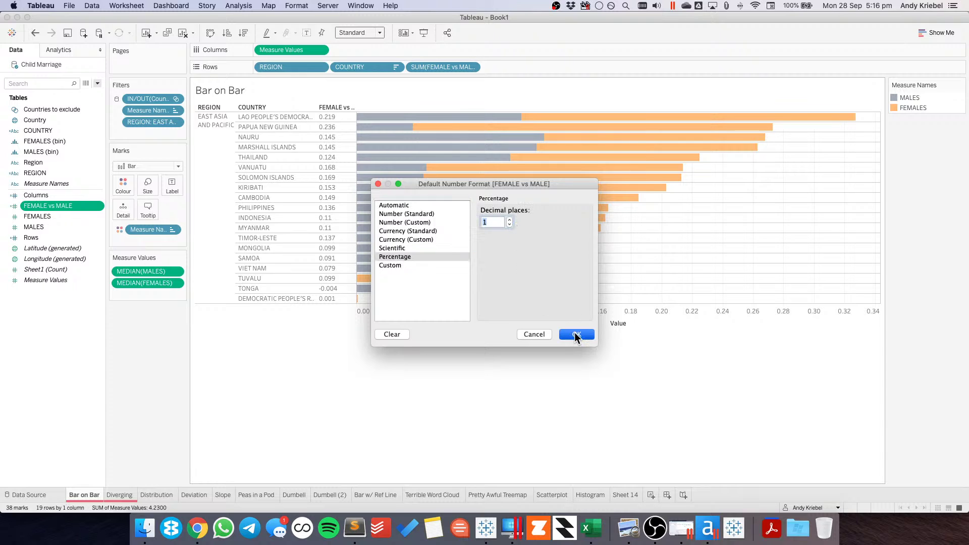
left_click(577, 334)
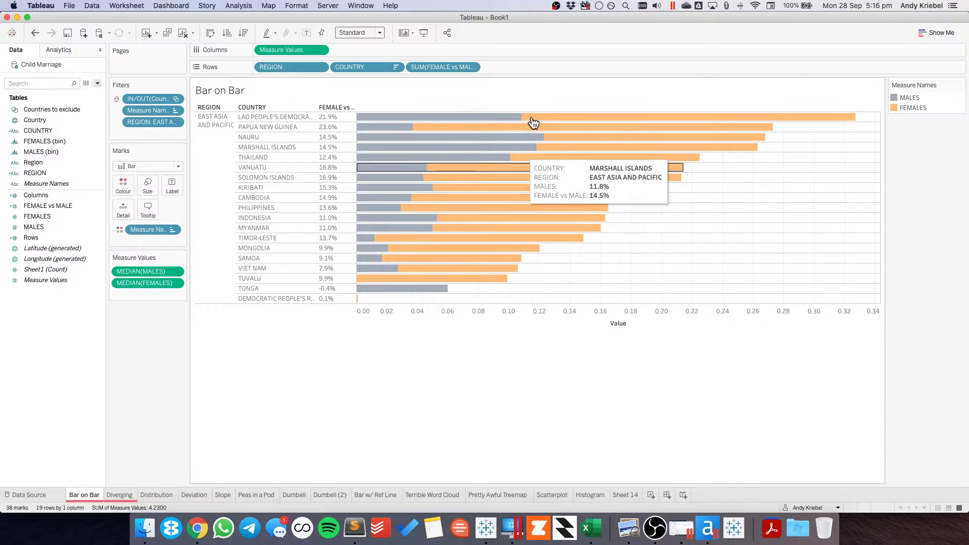
- Add the medians of FEMALES and MALES to the tooltip of the Bar on Bar chart
mouse_move(534, 120)
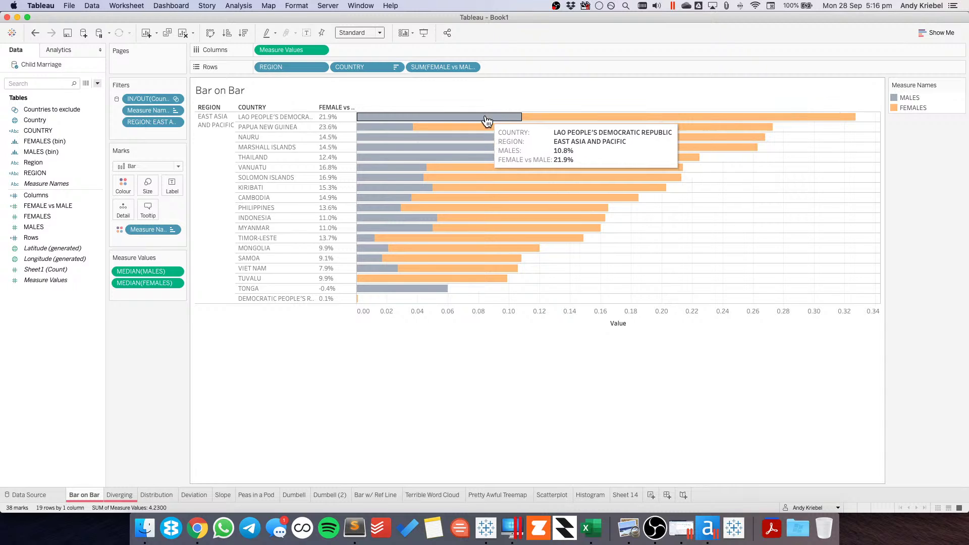
left_click_drag(39, 216, 148, 211)
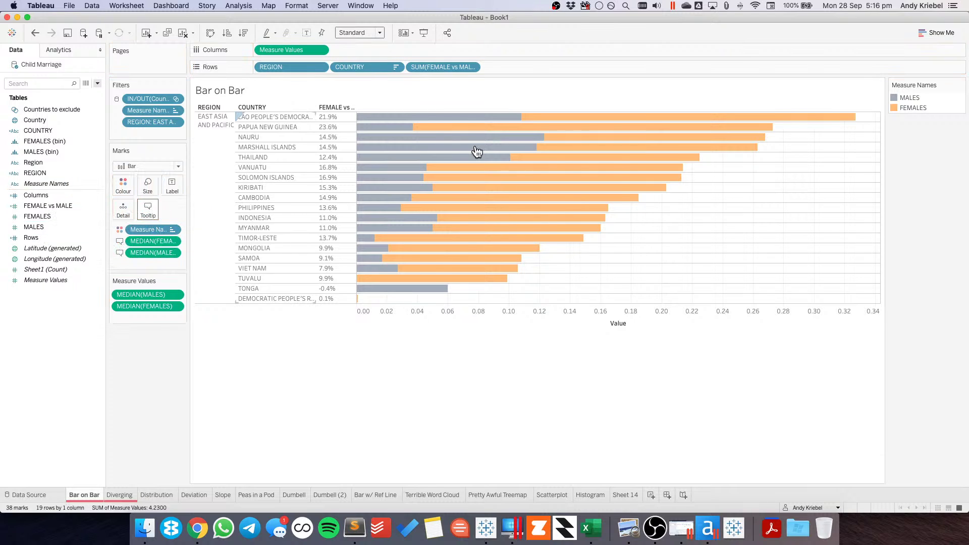
mouse_move(553, 119)
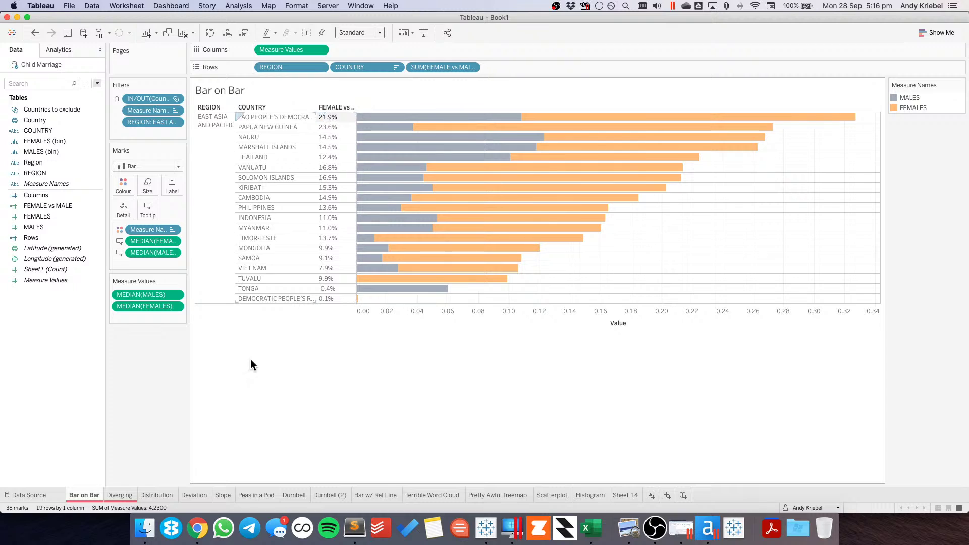
- Duplicate the Bar on Bar sheet and plot FEMALE vs MALE as its only bar measure in the columns
right_click(92, 496)
left_click(118, 401)
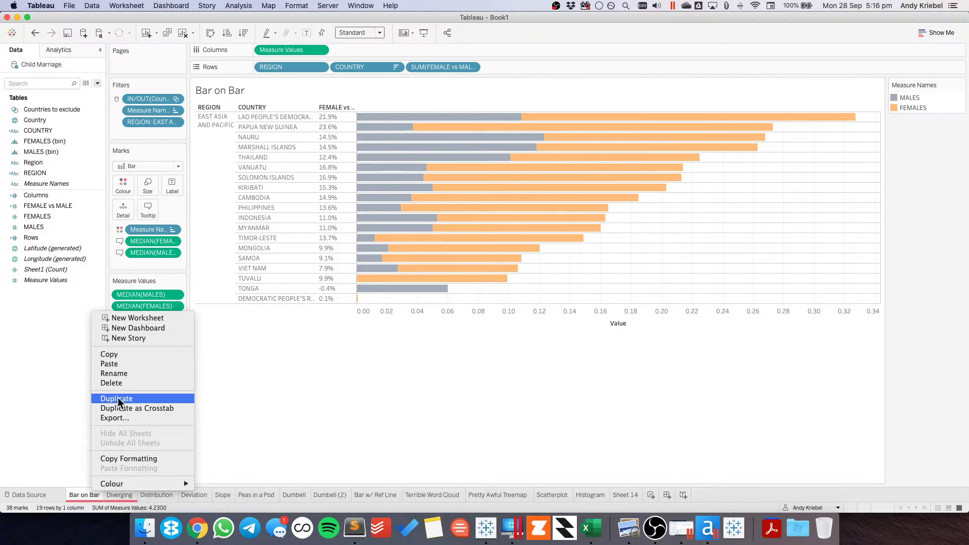
double_click(54, 207)
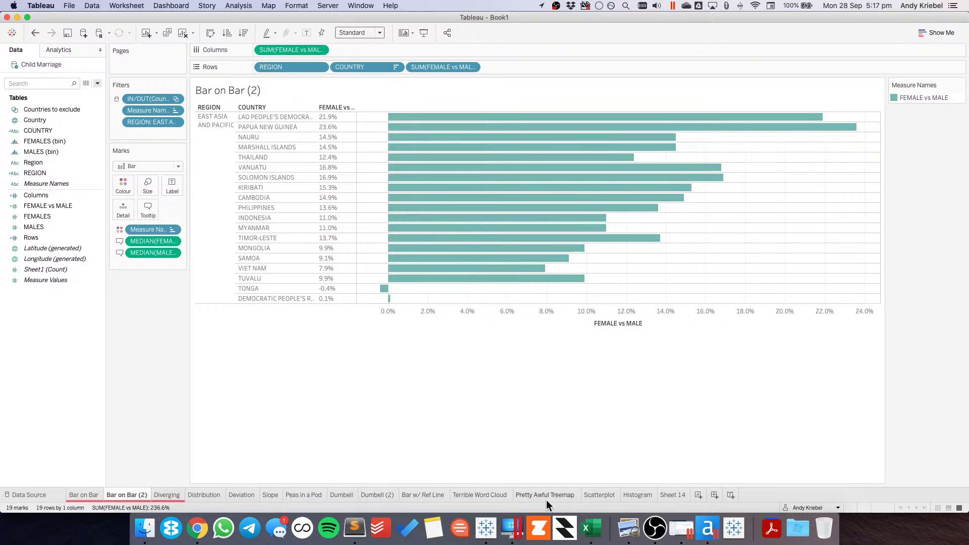
- On the Scatterplot sheet, try removing MEDIAN(FEMALES) from the rows, and undo the removal
left_click(601, 496)
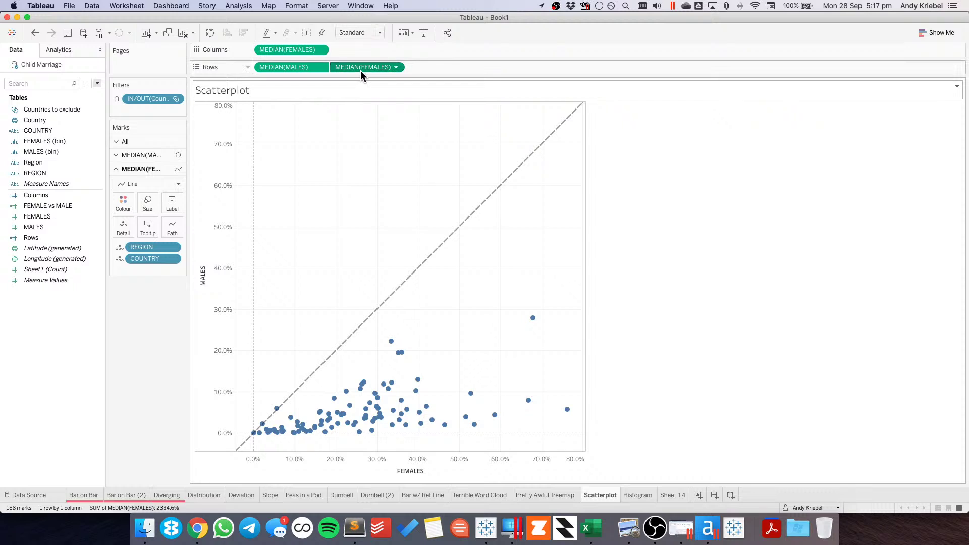
left_click_drag(363, 67, 737, 240)
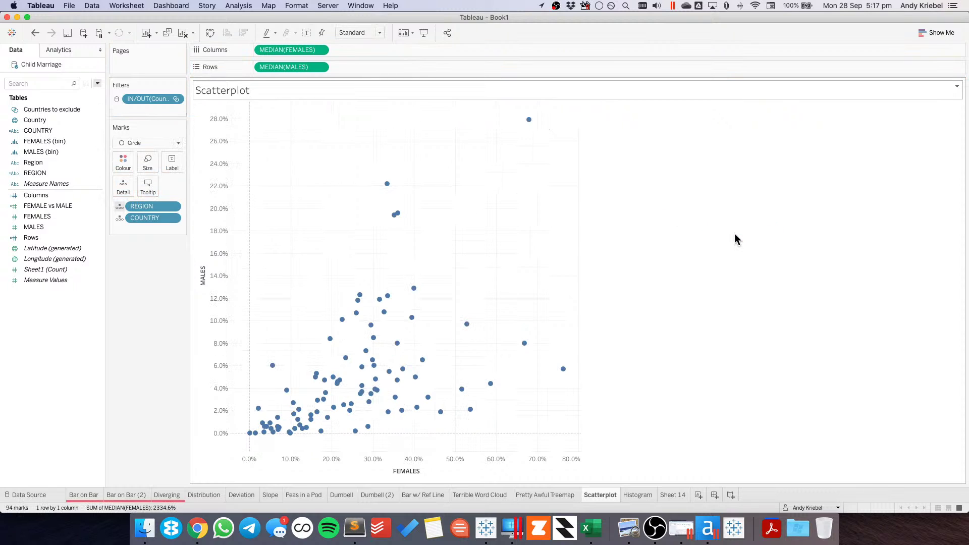
left_click(35, 33)
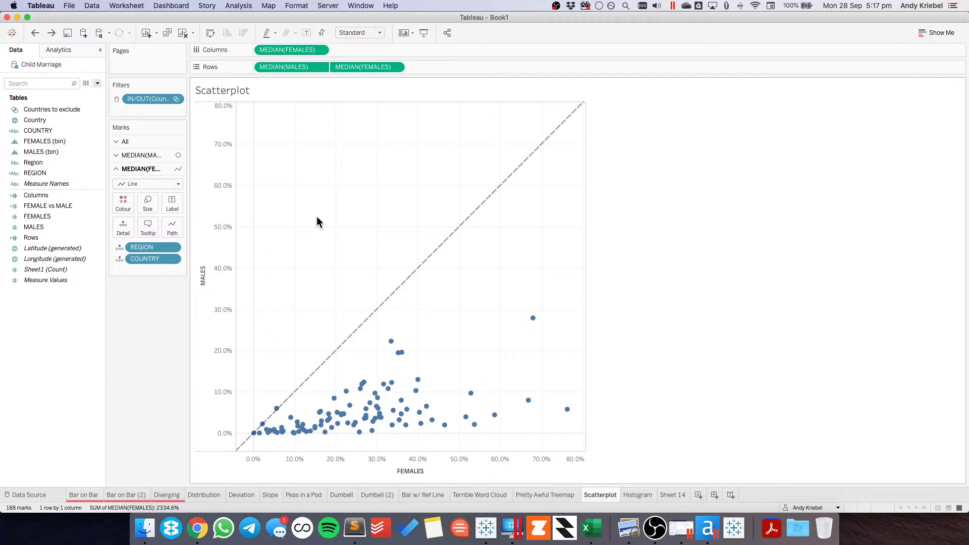
- On the Bar on Bar (2) sheet, sort COUNTRY in descending order by the sum of the FEMALE vs MALE field
left_click(123, 495)
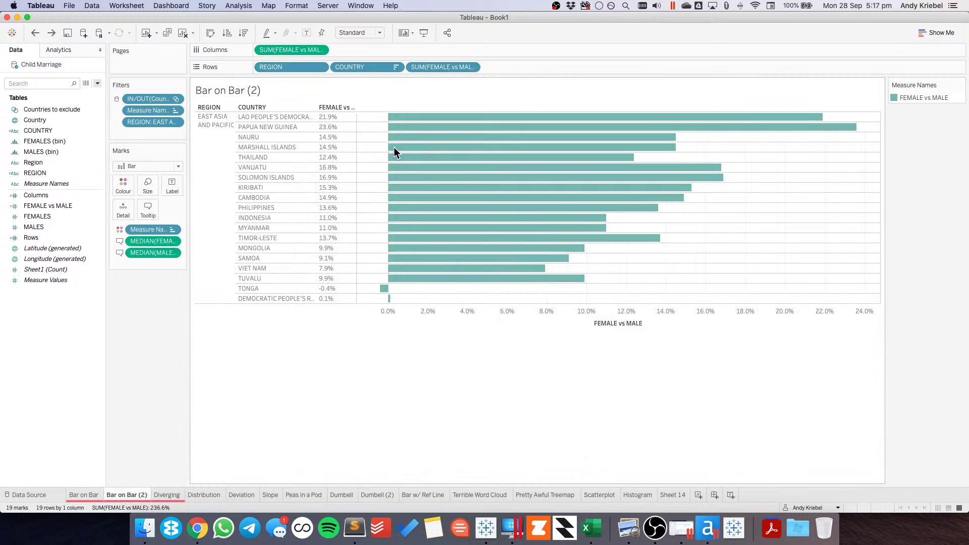
left_click(396, 67)
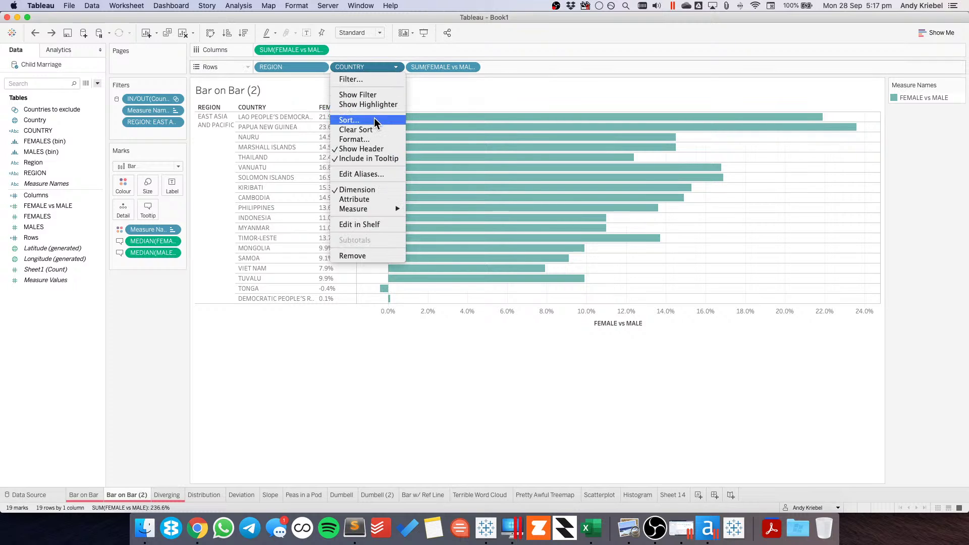
left_click(374, 119)
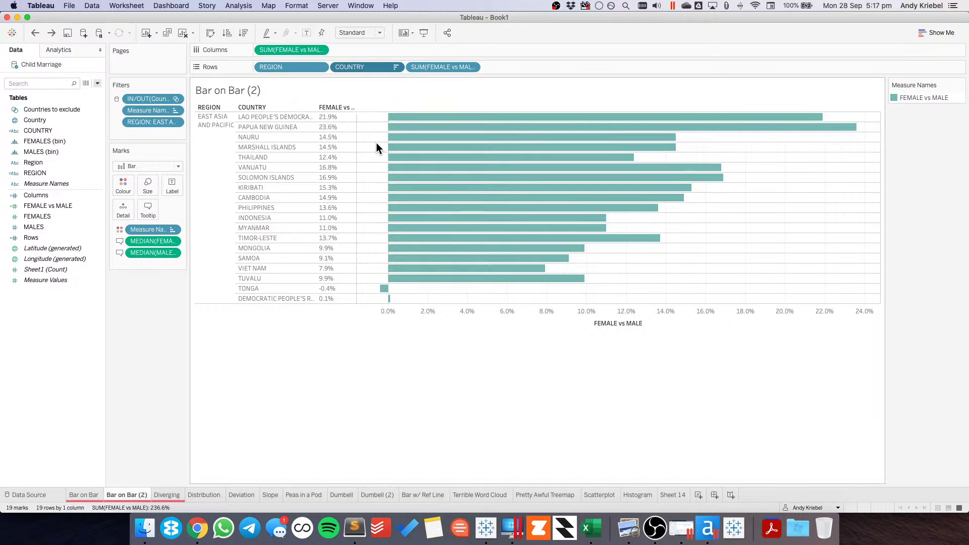
left_click(457, 221)
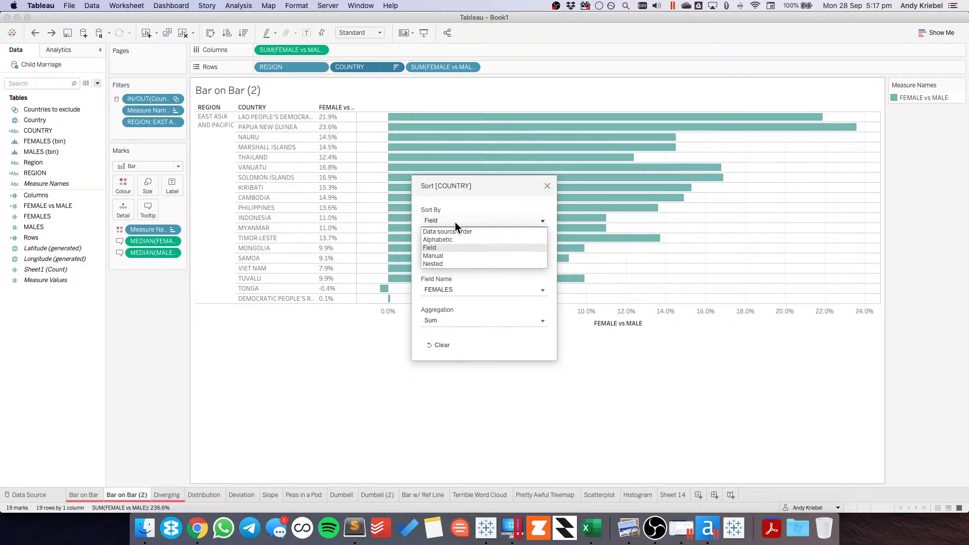
left_click(445, 247)
left_click(446, 290)
left_click(450, 333)
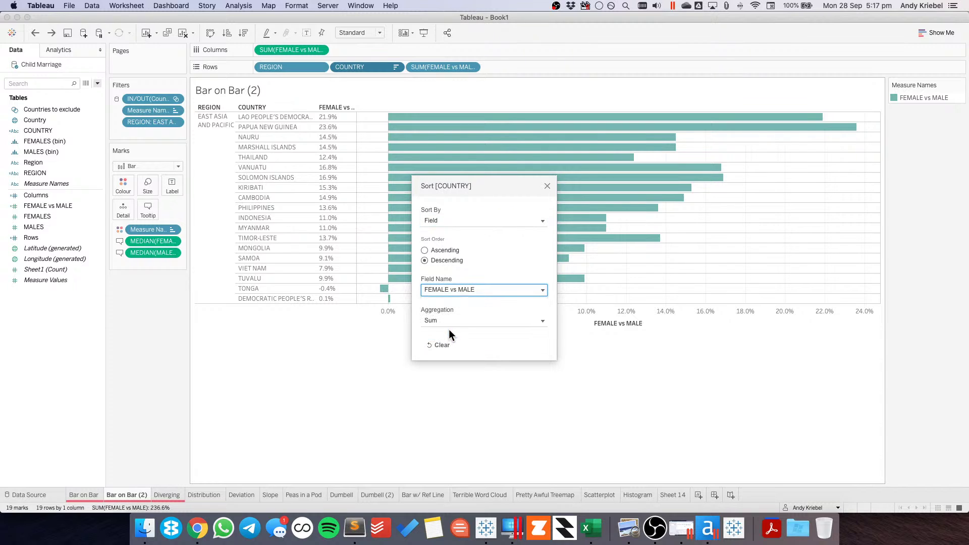
left_click(547, 186)
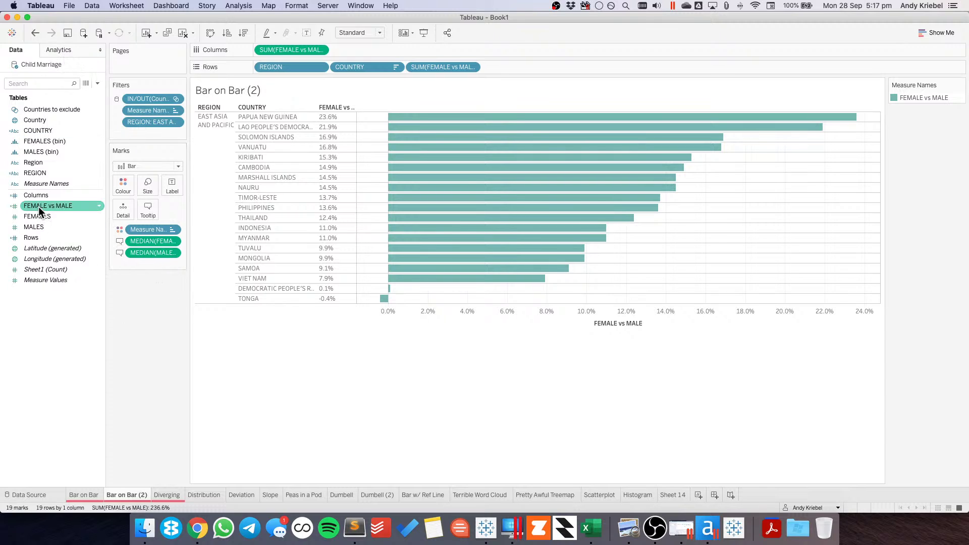
- Colour the bars by FEMALE vs MALE and choose the Color Brewer Red-Blue palette
left_click_drag(38, 207, 147, 232)
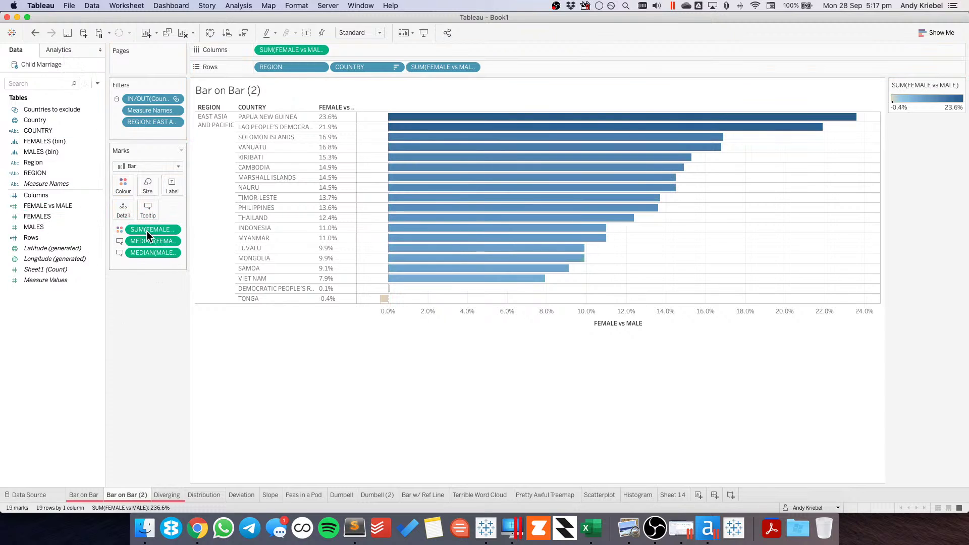
double_click(914, 109)
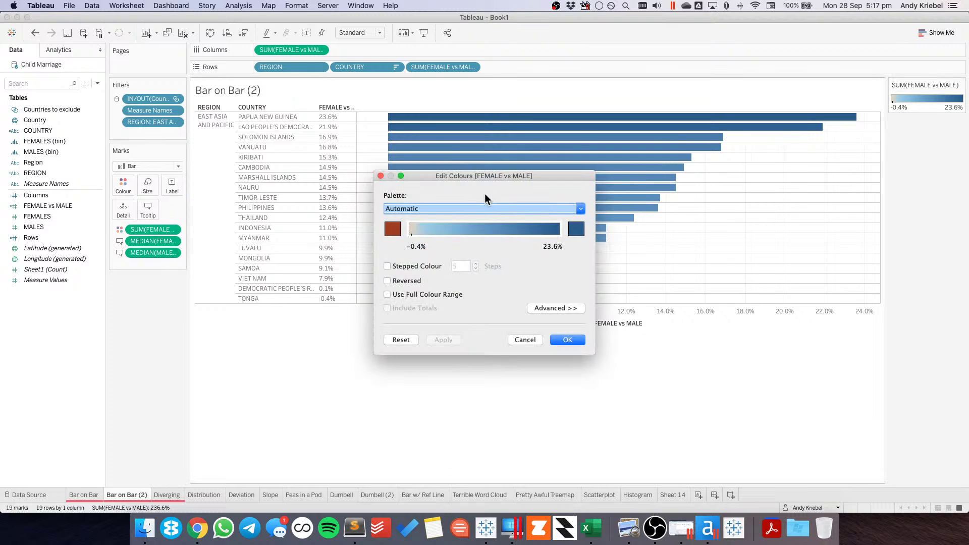
left_click(465, 207)
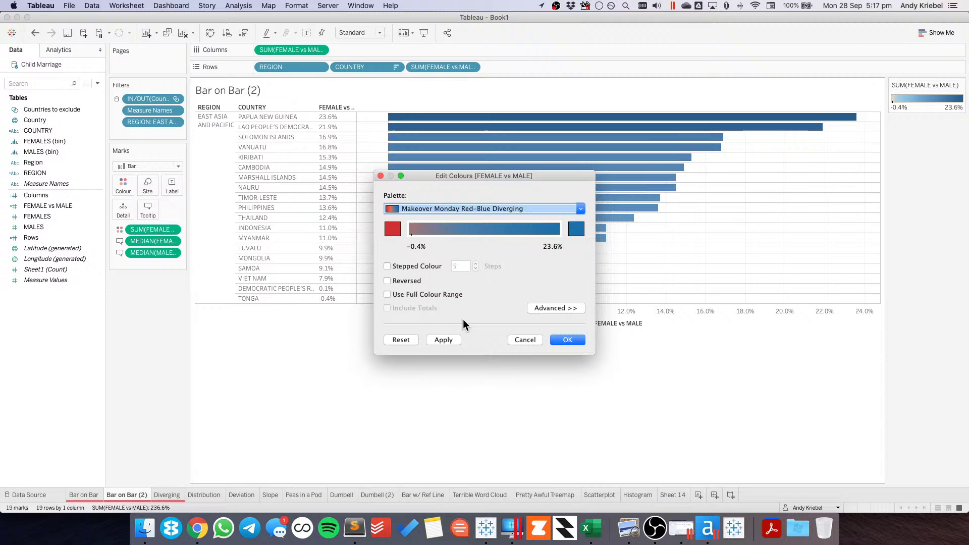
left_click(450, 207)
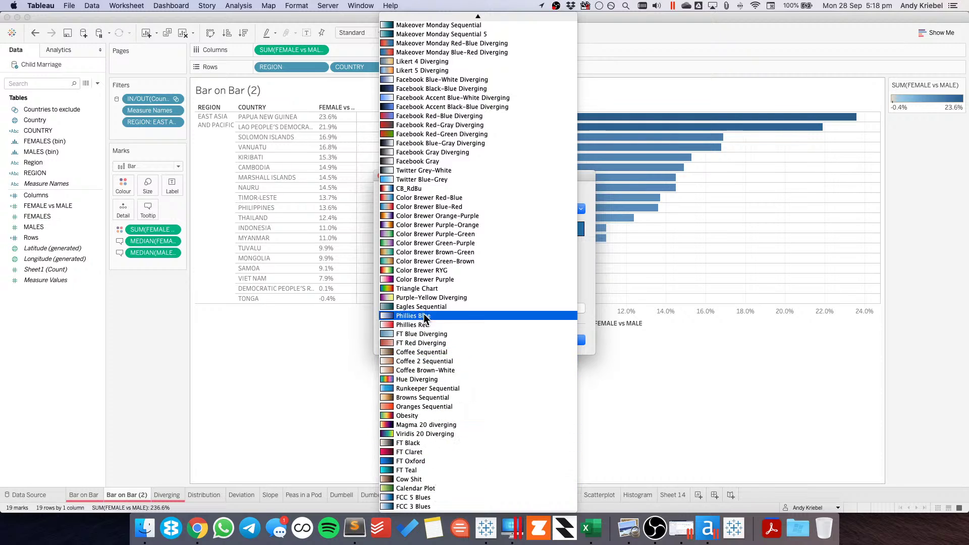
left_click(417, 198)
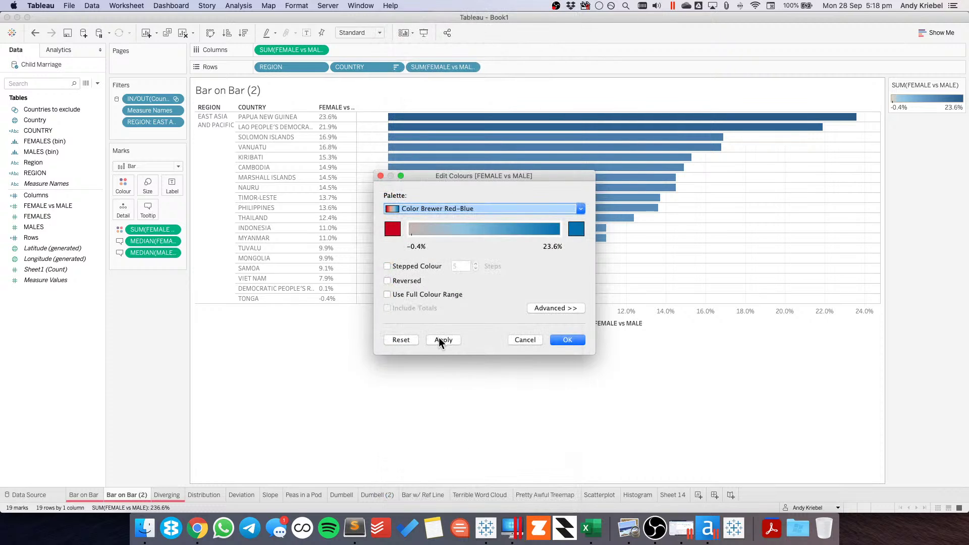
- Make the bar colours stepped with 2 steps centred at 0, and apply them to the chart
left_click(408, 262)
left_click(477, 268)
left_click(477, 268)
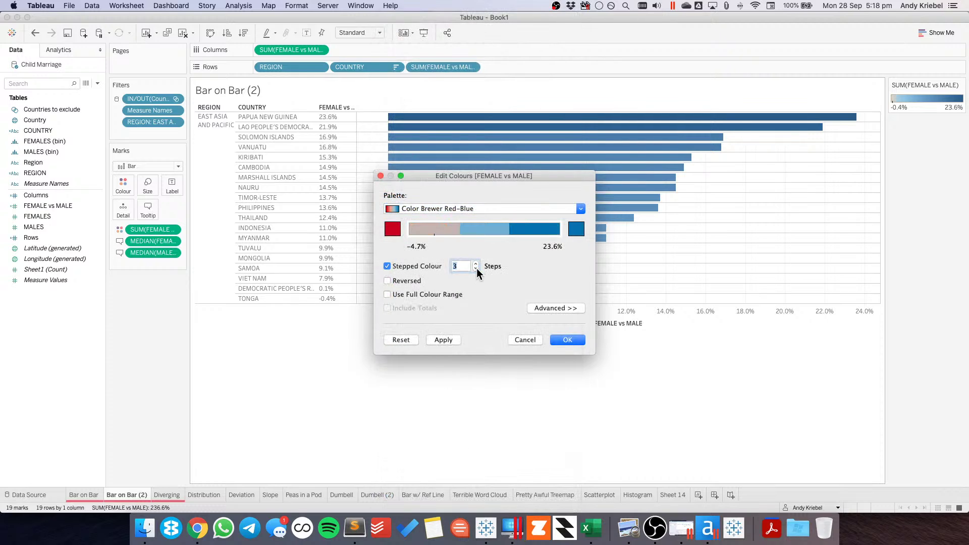
left_click(477, 269)
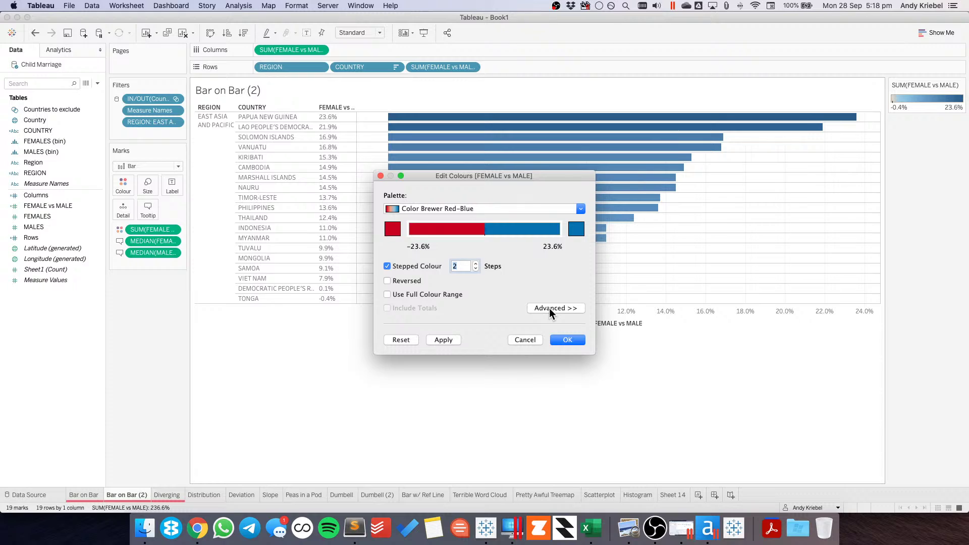
left_click(549, 308)
left_click(387, 366)
left_click(446, 403)
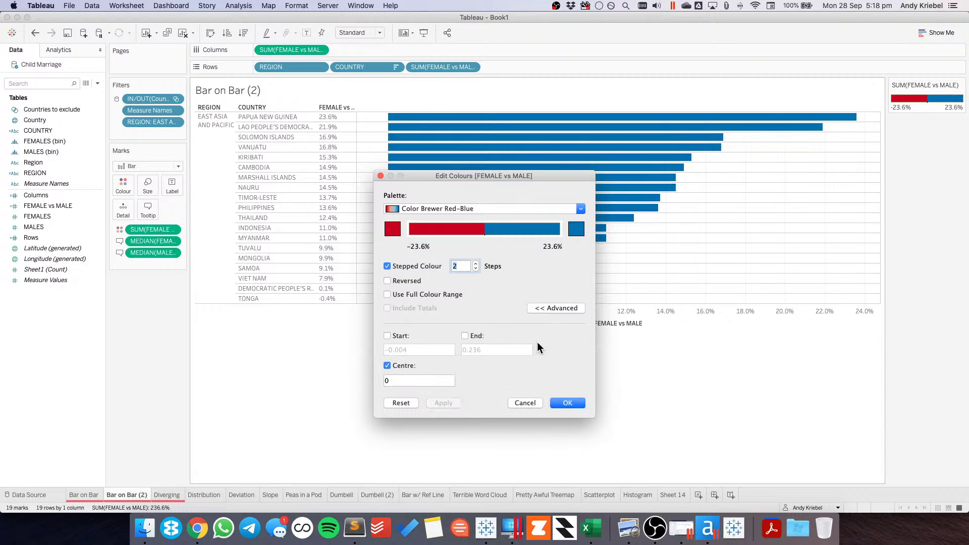
- Try the Hue Diverging palette for the bars, and apply Color Brewer Purple instead
left_click(476, 208)
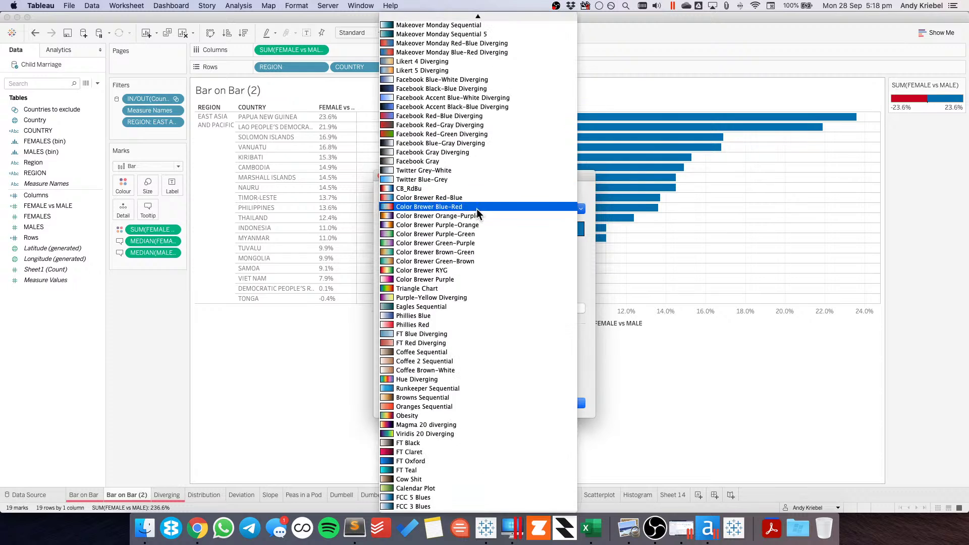
left_click(432, 378)
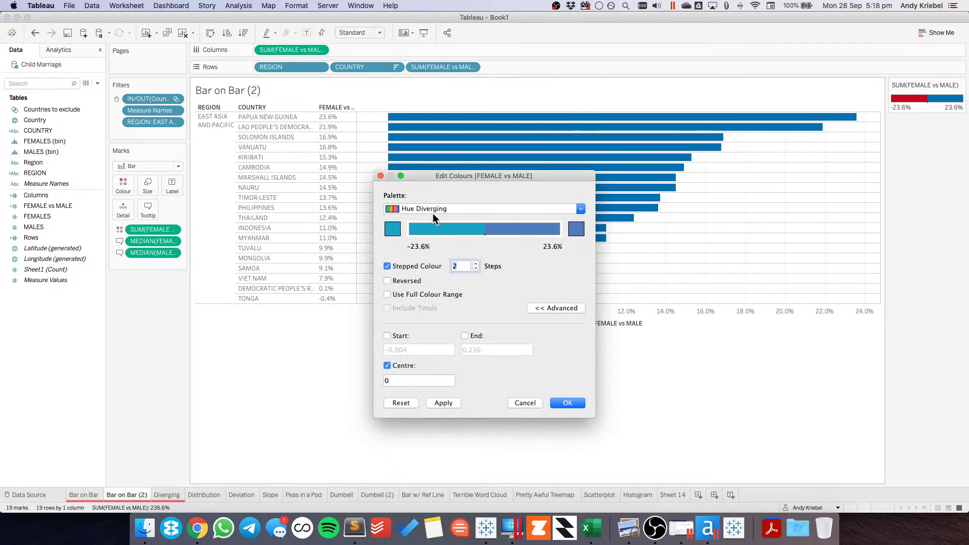
left_click(432, 210)
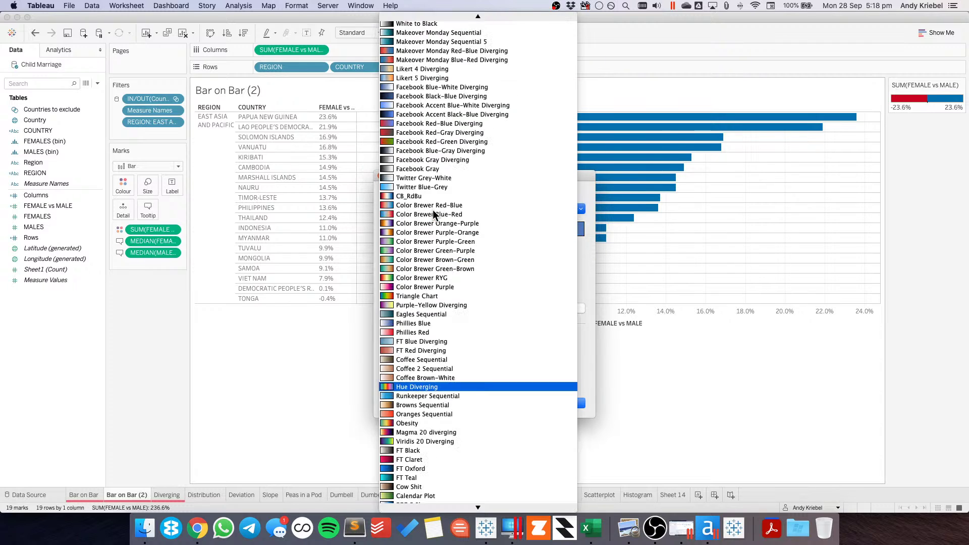
left_click(441, 288)
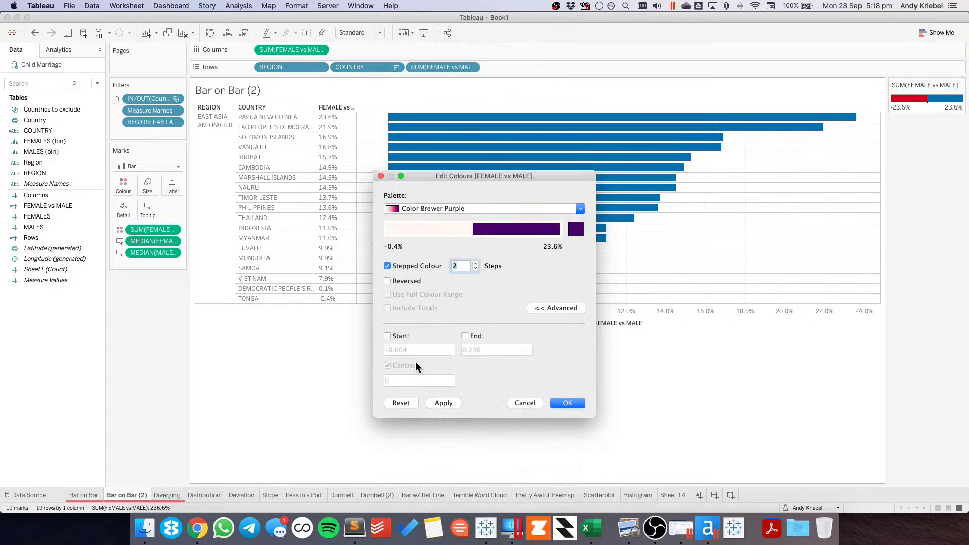
left_click(443, 403)
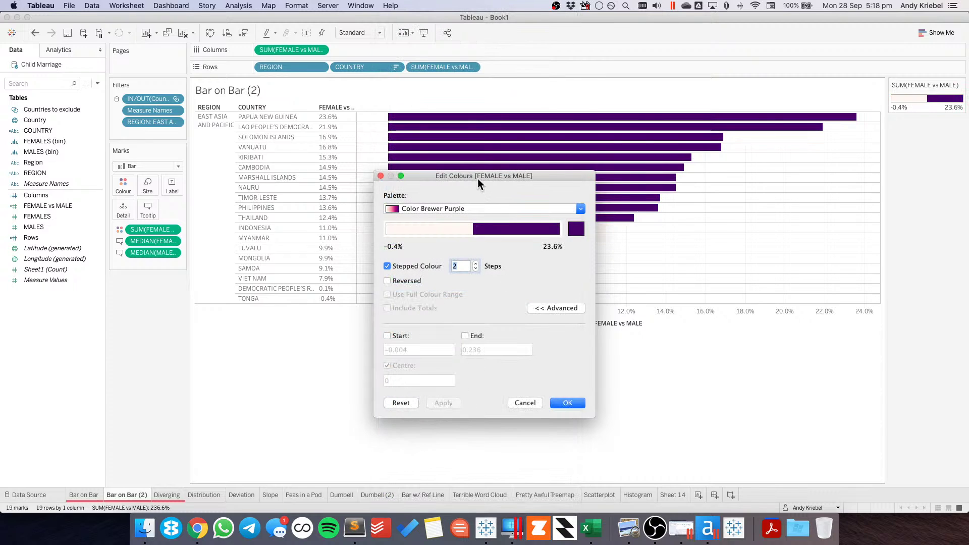
- Try a black border around the bars, and undo both the border and the Color Brewer Purple palette
mouse_move(478, 177)
left_mouse_down()
mouse_move(683, 226)
mouse_move(469, 186)
left_mouse_up()
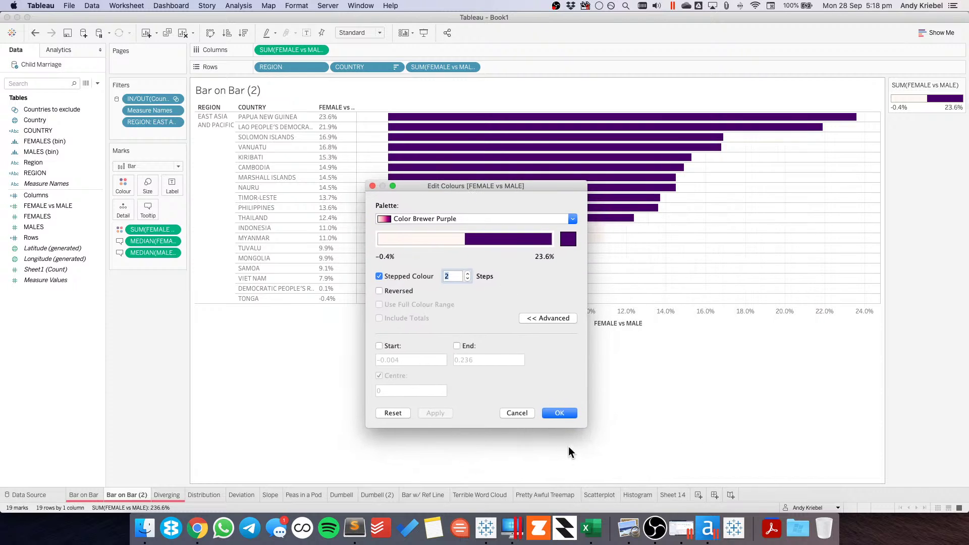
left_click(561, 411)
left_click(131, 189)
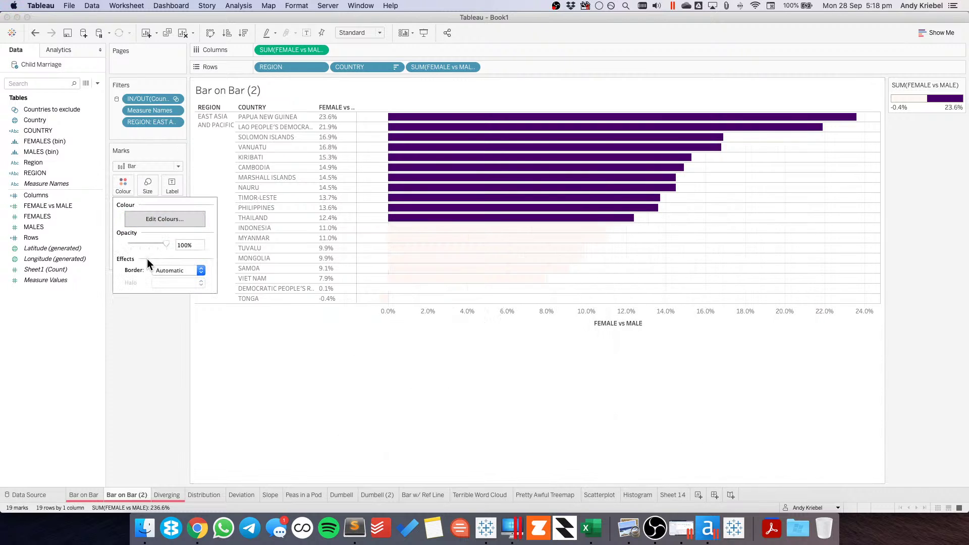
left_click(166, 271)
left_click(159, 319)
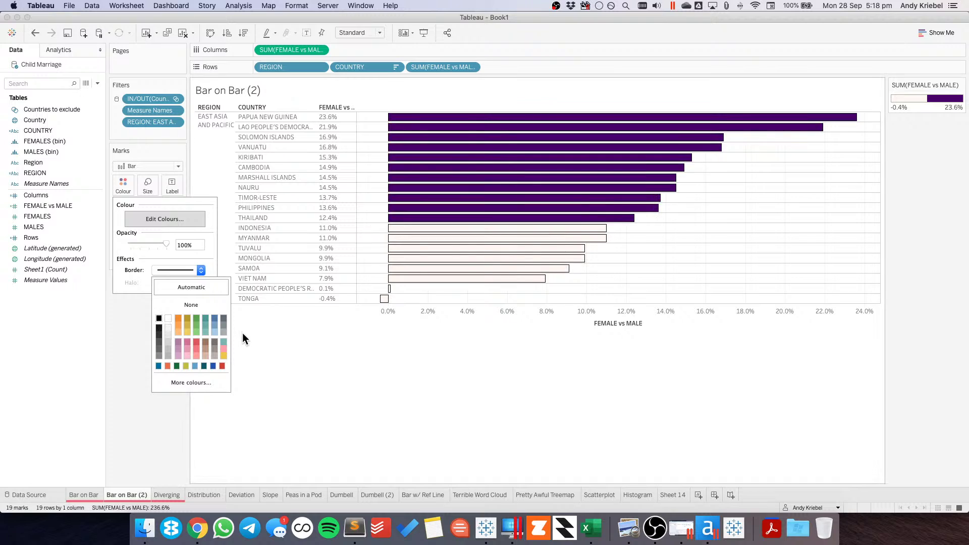
left_click(35, 33)
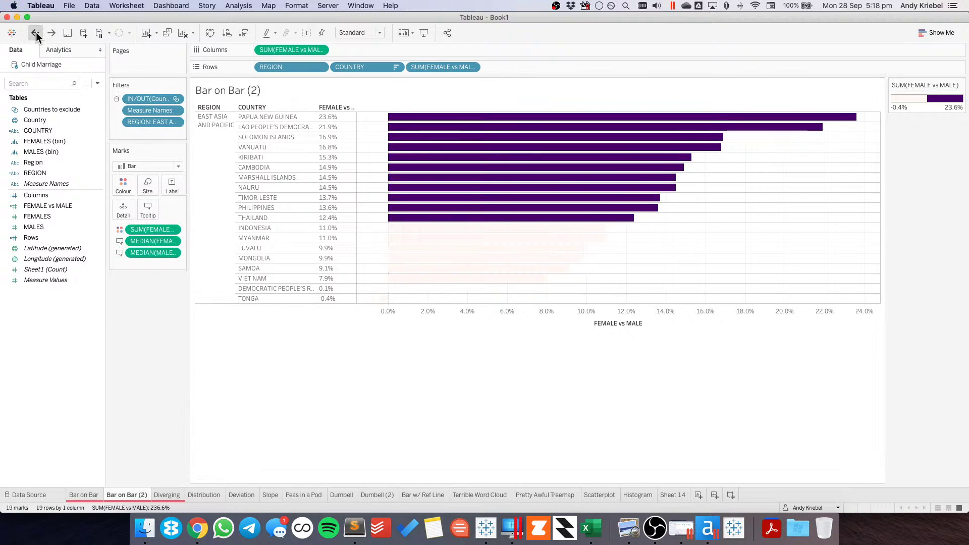
left_click(35, 33)
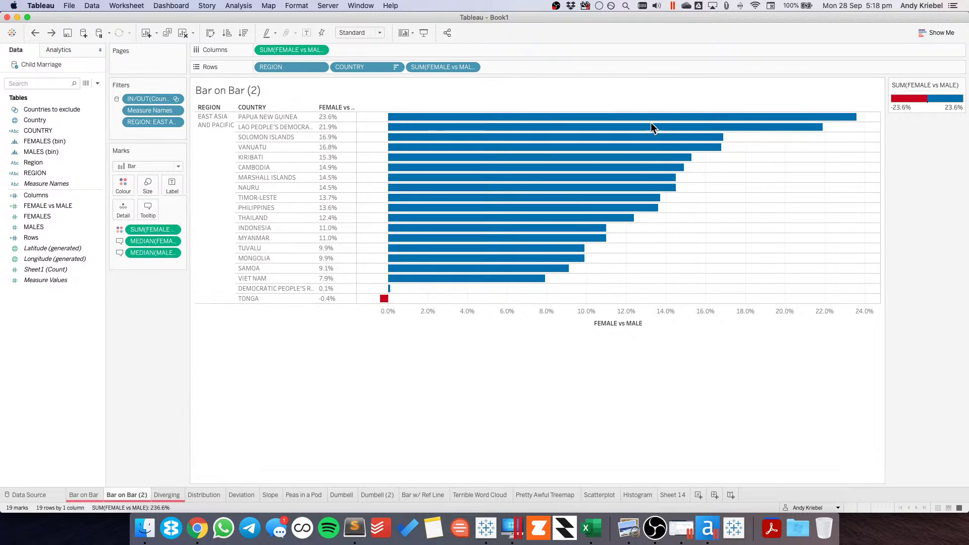
- Switch the FEMALE vs MALE colours to the Sunrise-Sunset Diverging palette and apply it to the bars
double_click(917, 107)
left_click(430, 175)
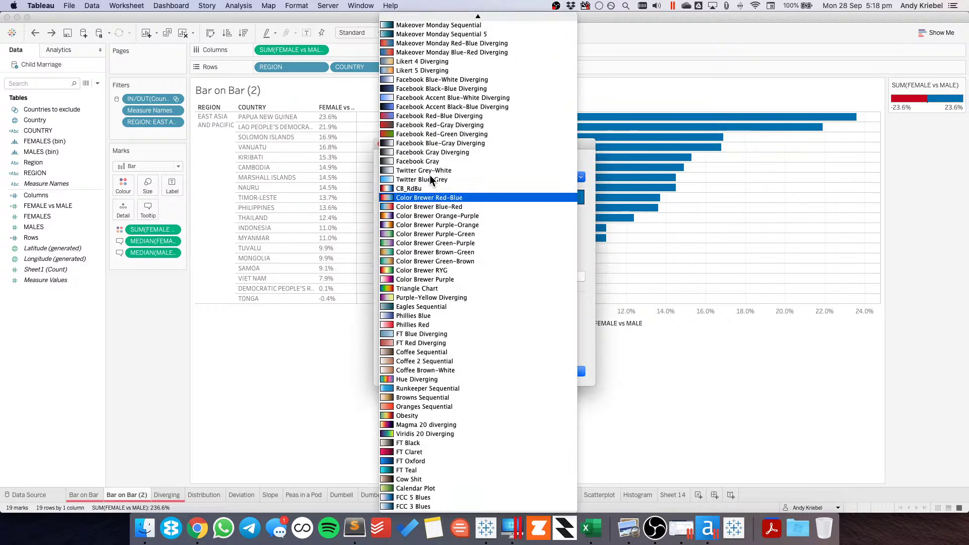
scroll(428, 151, "up", 3)
scroll(426, 136, "up", 8)
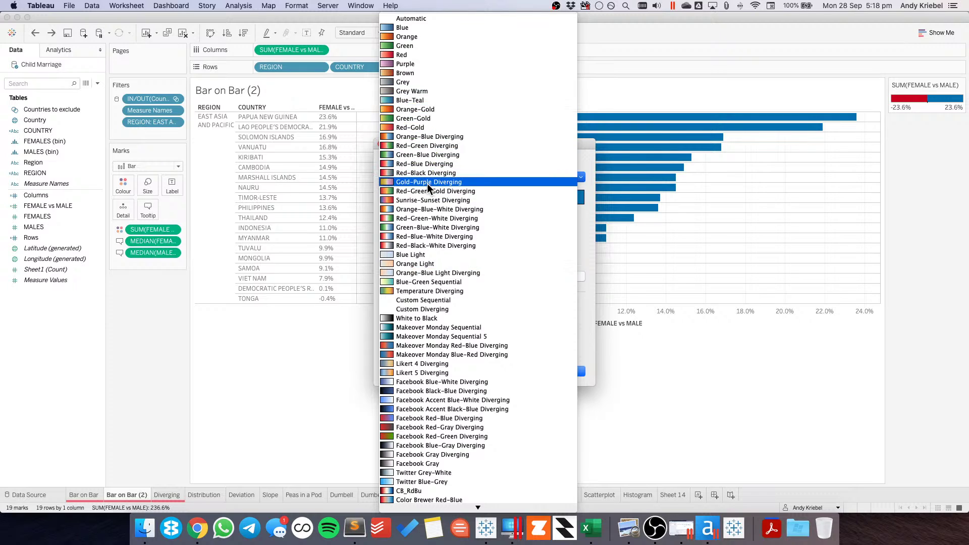
left_click(425, 200)
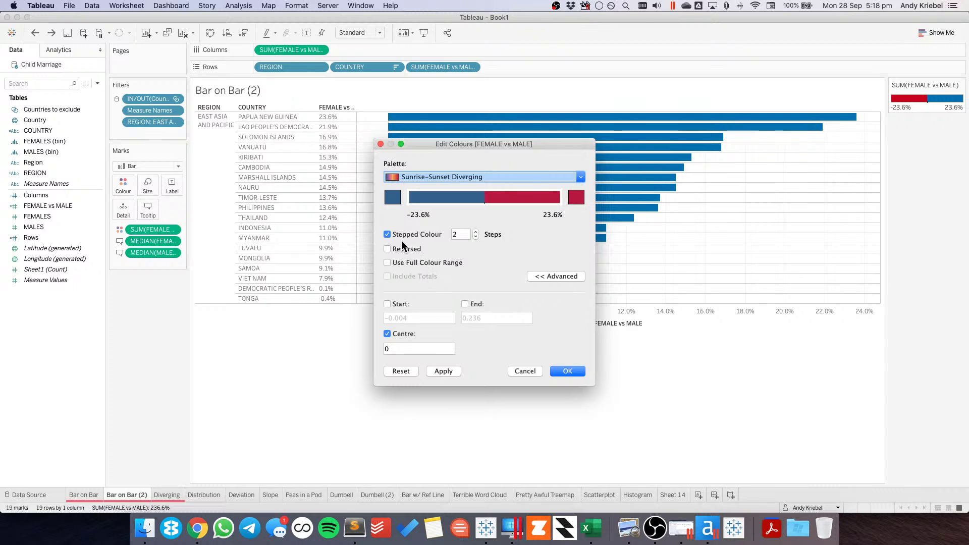
left_click(444, 372)
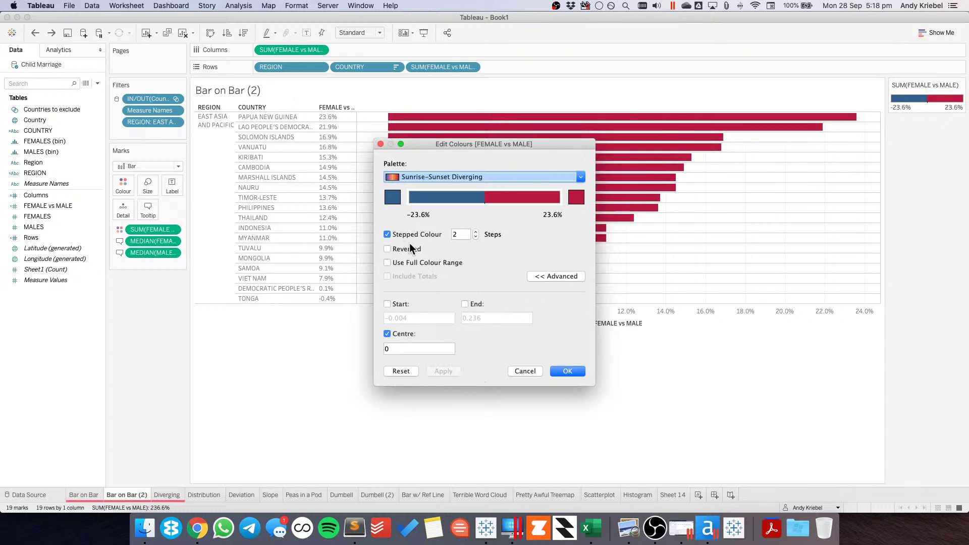
- Try red EB0000 as the colour for the positive end of the diverging palette
left_click(576, 197)
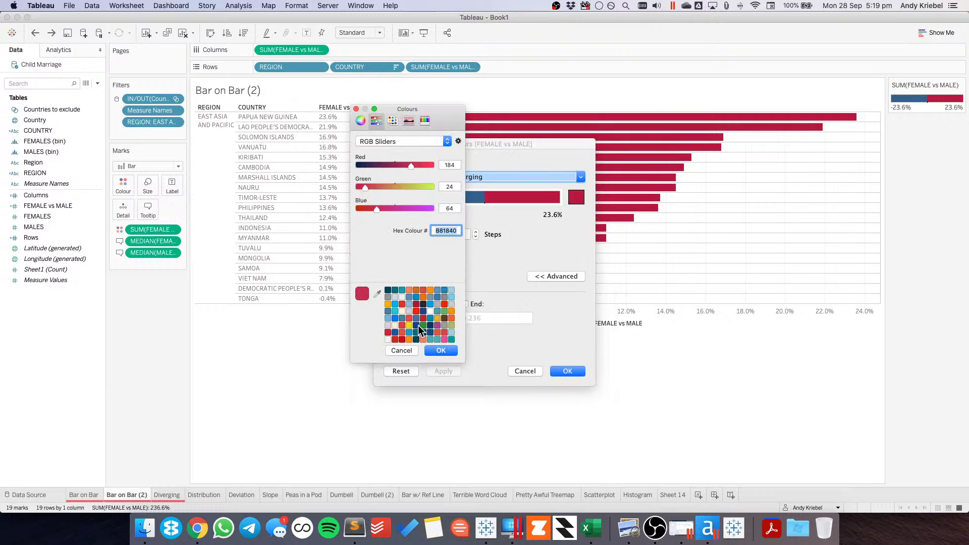
left_click(417, 311)
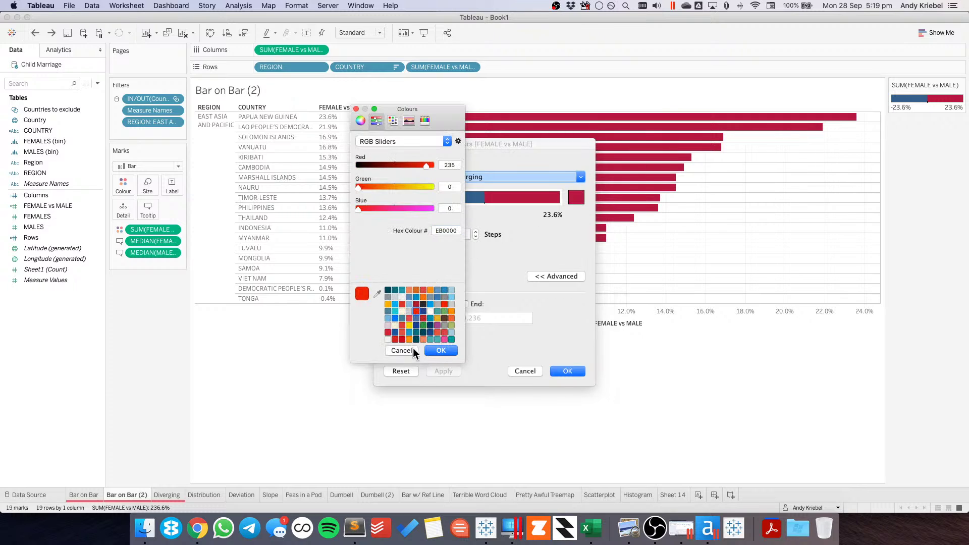
left_click(440, 350)
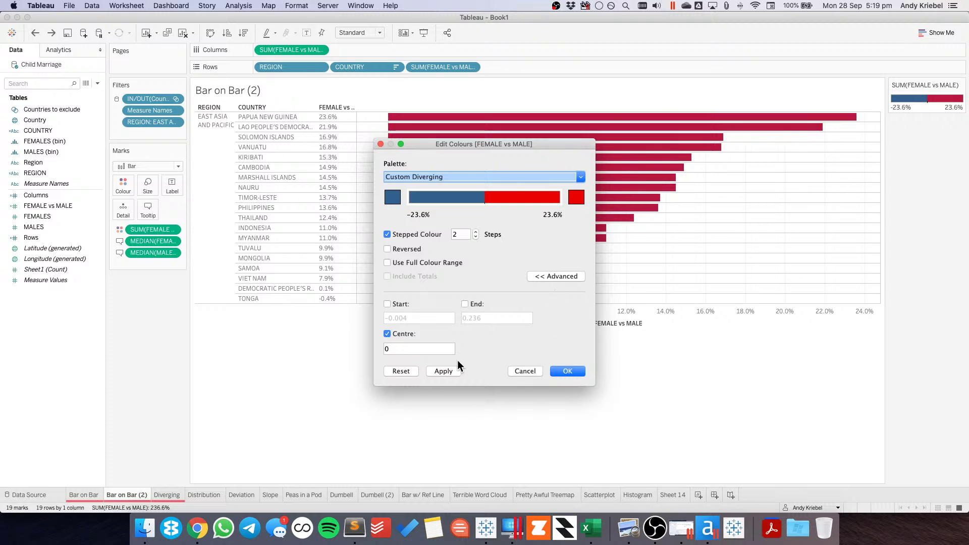
- Set the positive end of the custom diverging palette to the orange swatch
left_click(575, 197)
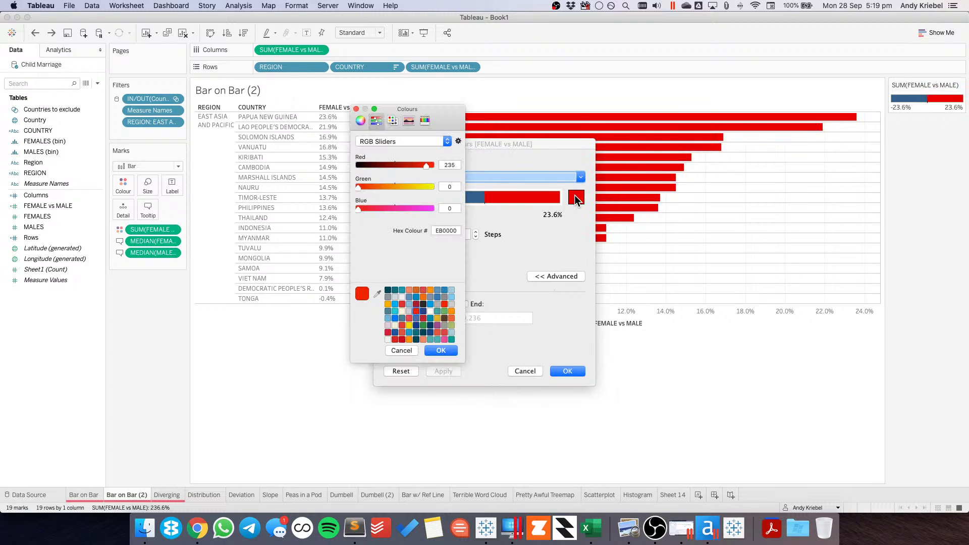
left_click(410, 291)
left_click(438, 350)
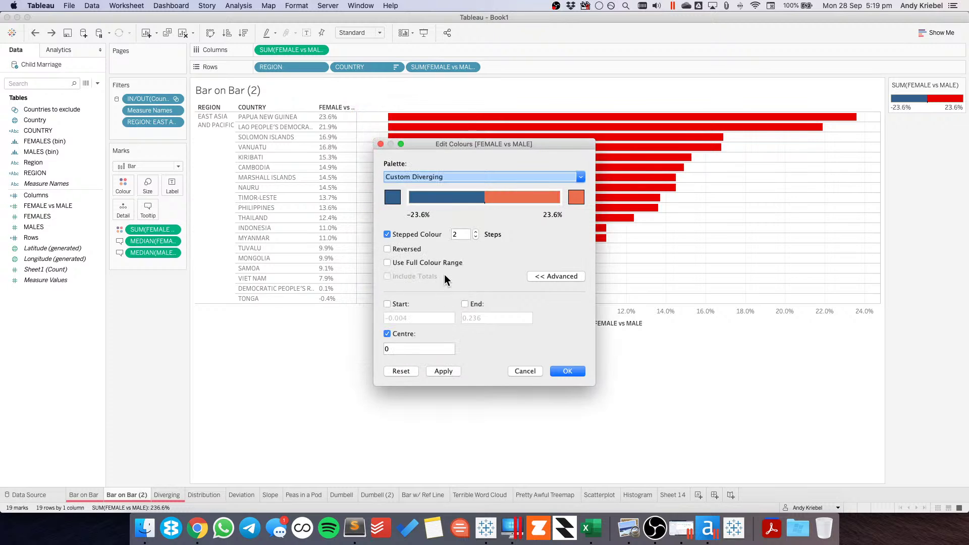
- Try pale pink D7C0D0 for the negative end of the palette and apply the colours to the chart
left_click(392, 198)
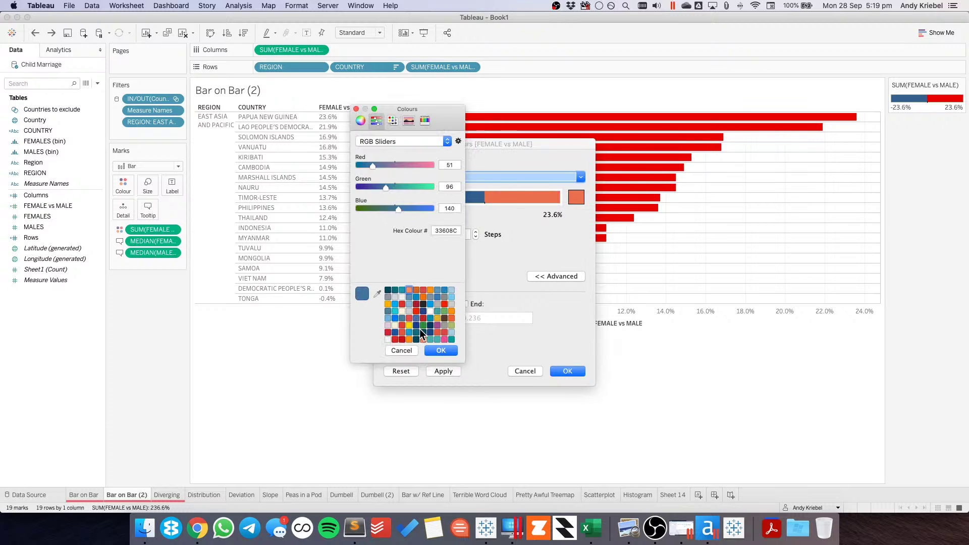
scroll(425, 326, "down", 2)
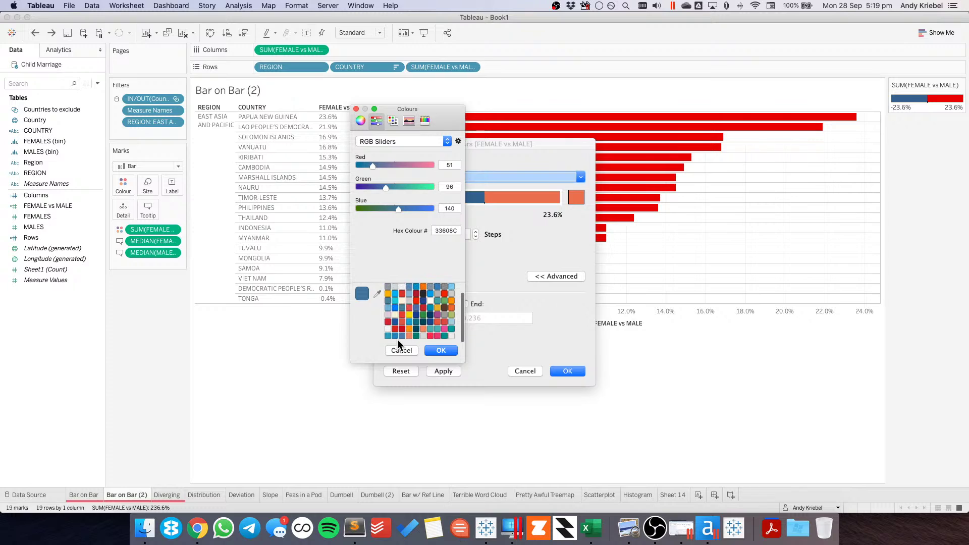
left_click(388, 314)
left_click(439, 350)
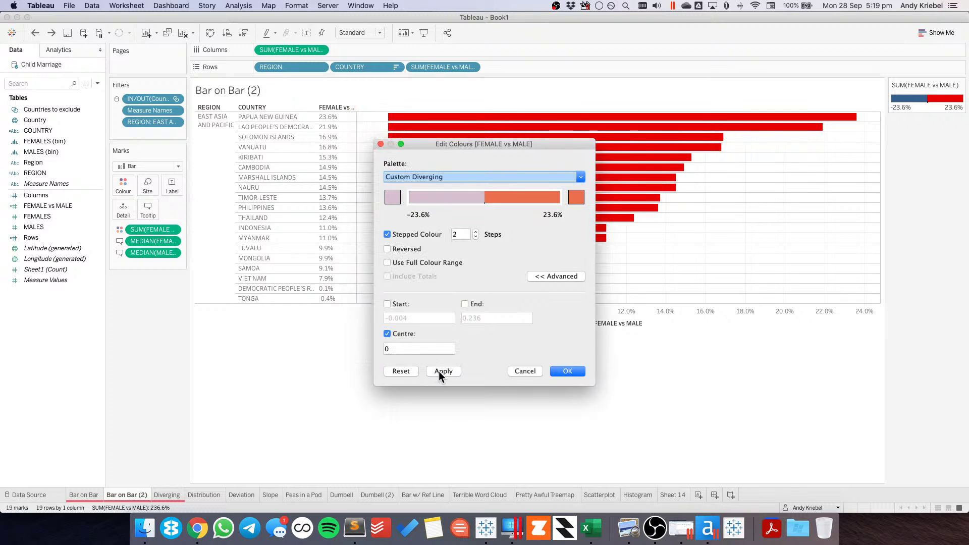
left_click(439, 371)
- Set the negative end of the palette to grey 7E848F and apply the colours to the bars
left_click_drag(486, 144, 225, 144)
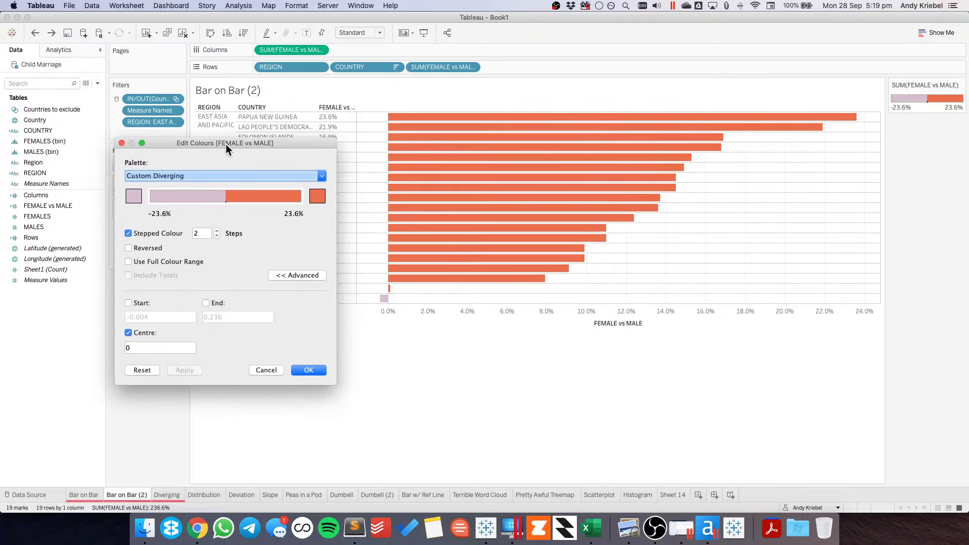
left_click(134, 195)
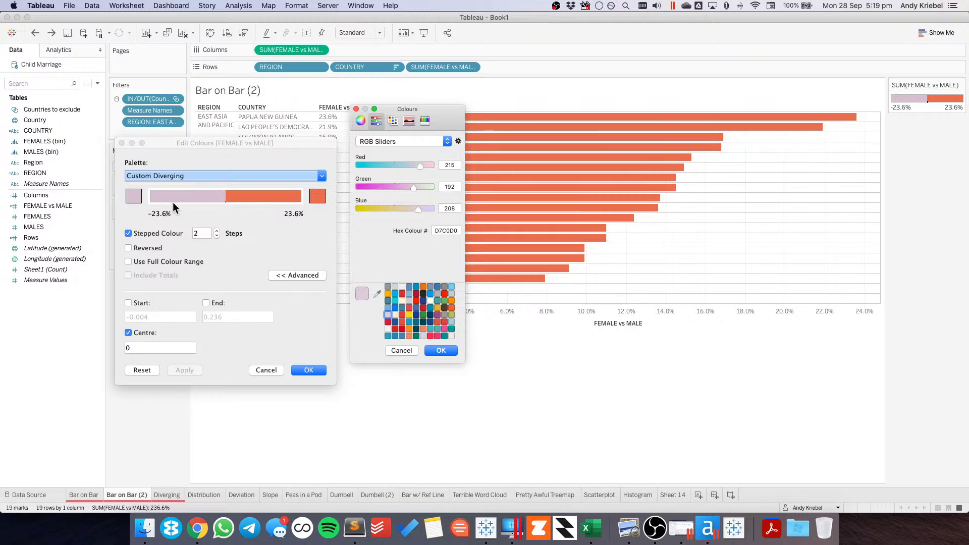
left_click(388, 287)
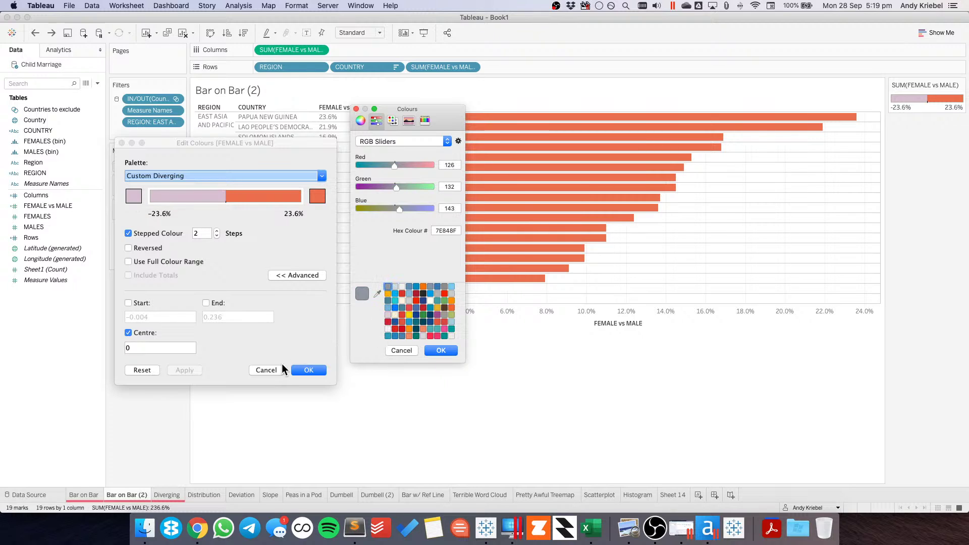
left_click(435, 350)
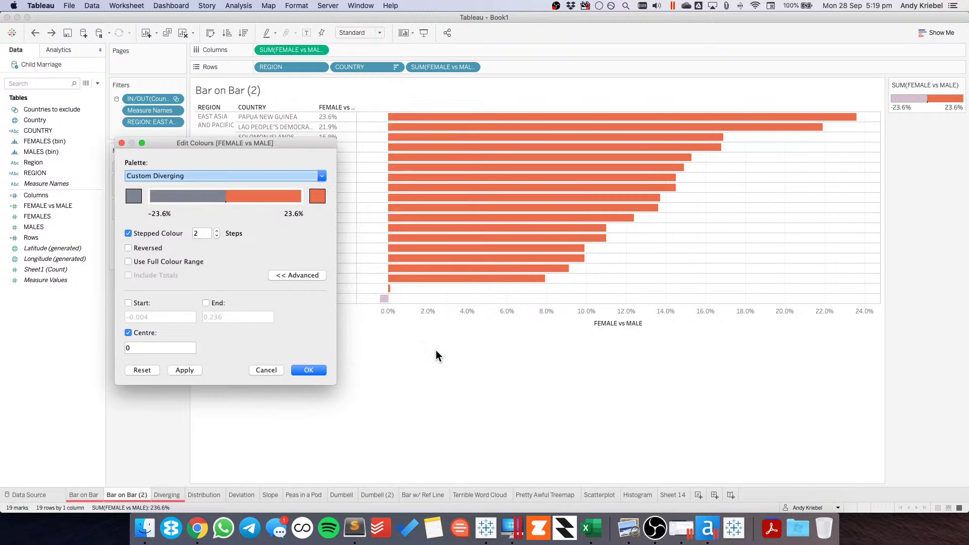
left_click(185, 371)
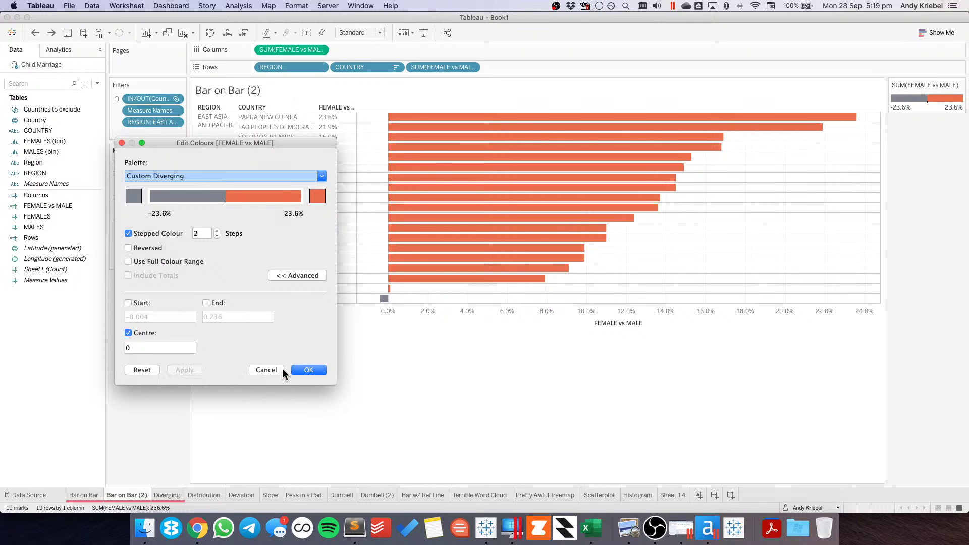
- Confirm the two-step custom diverging colours and replace the FEMALE vs MALE field on the rows with mark labels on the bars
left_click(309, 372)
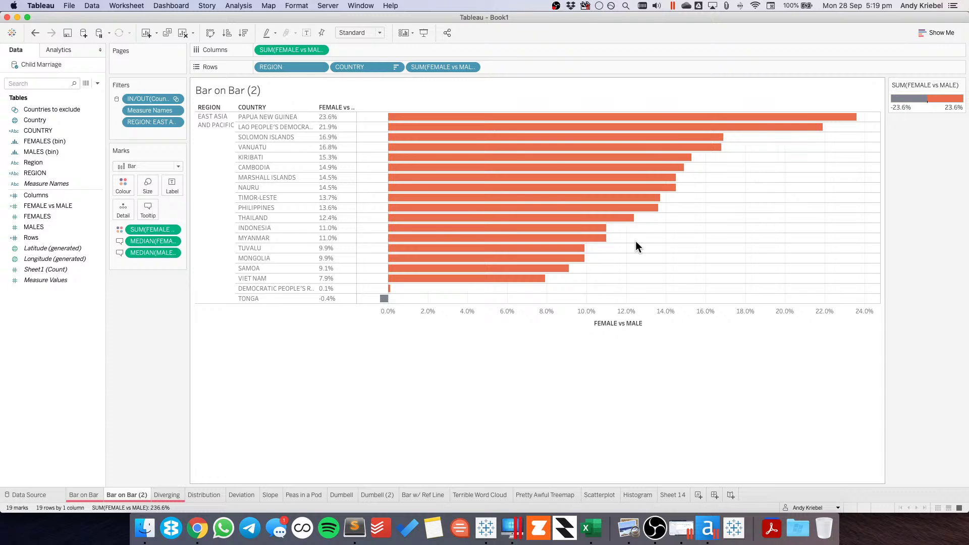
left_click_drag(434, 67, 156, 313)
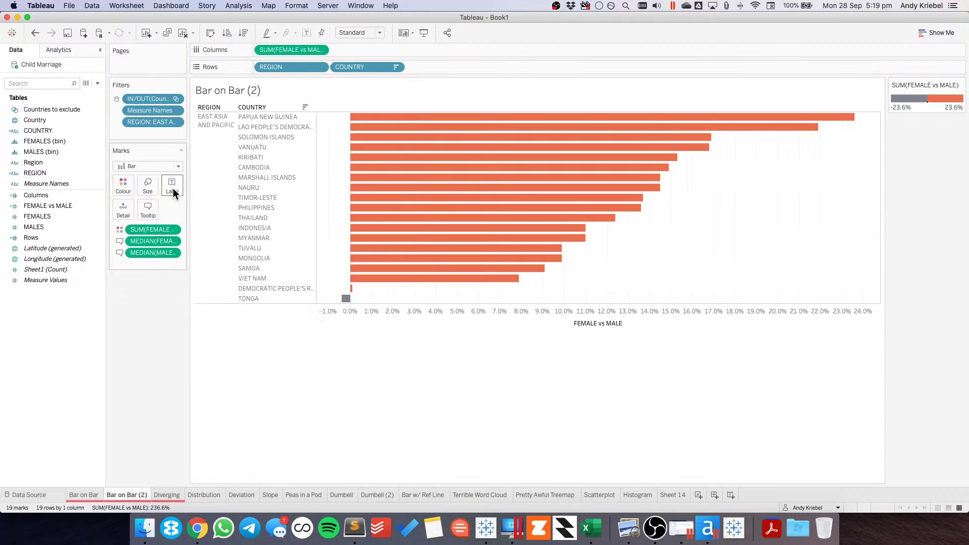
left_click(309, 34)
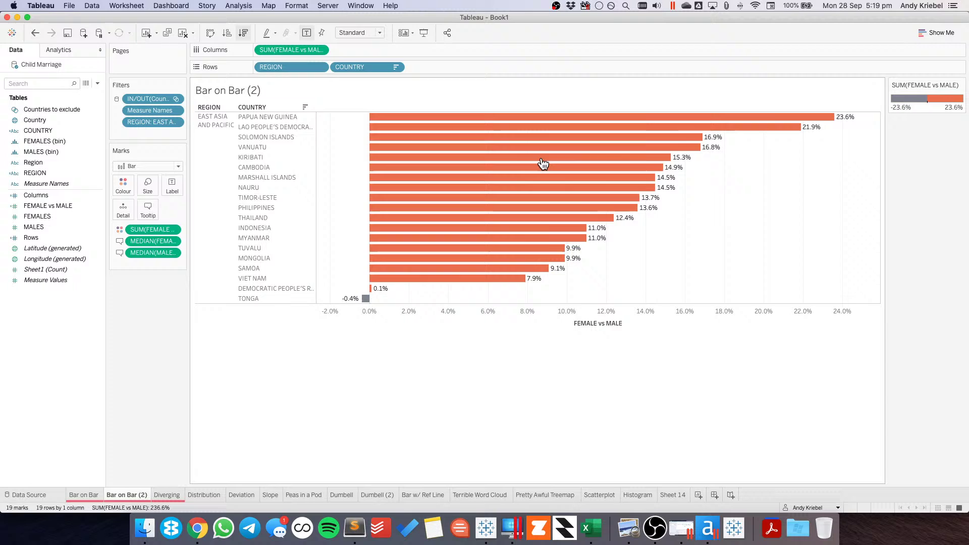
- Remove the REGION filter from the Bar on Bar (2) sheet
left_click(82, 49)
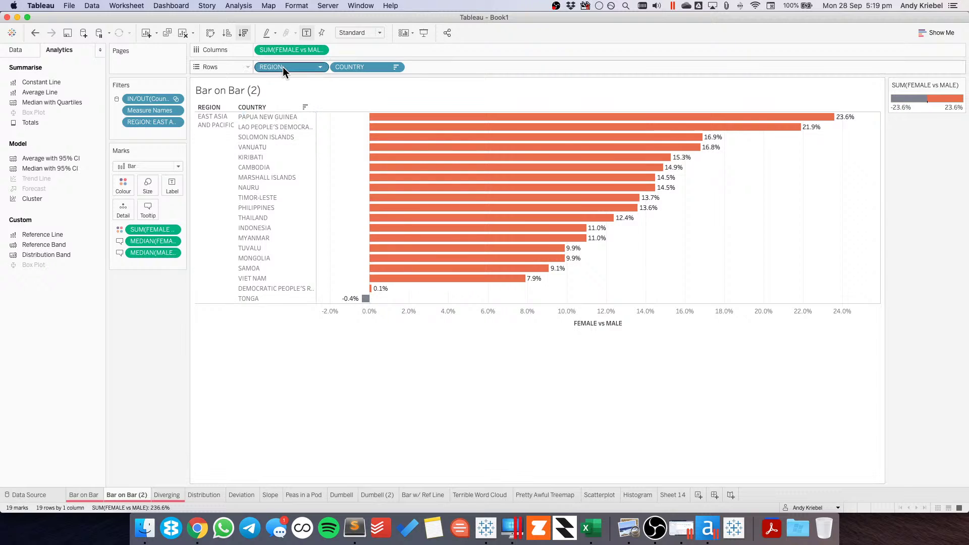
left_click_drag(282, 67, 138, 301)
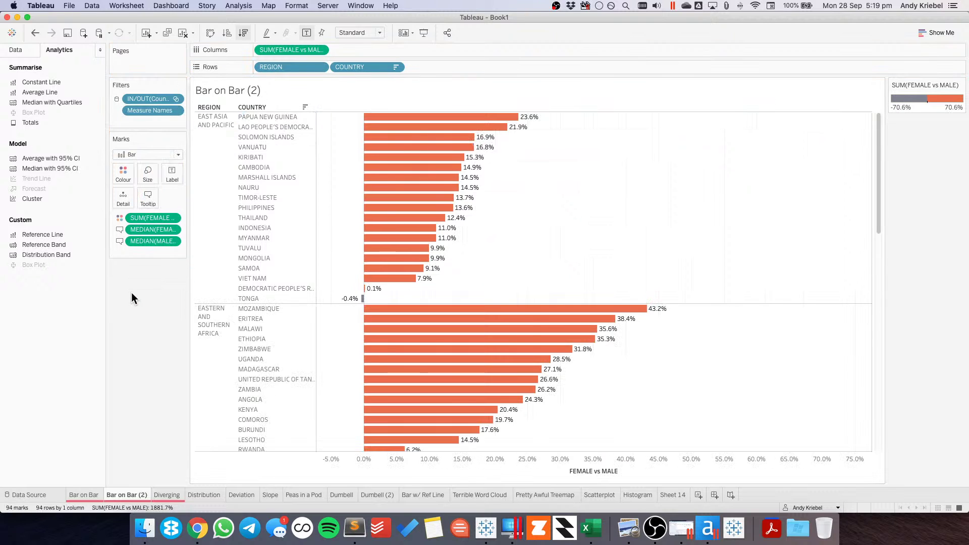
left_click_drag(880, 219, 865, 179)
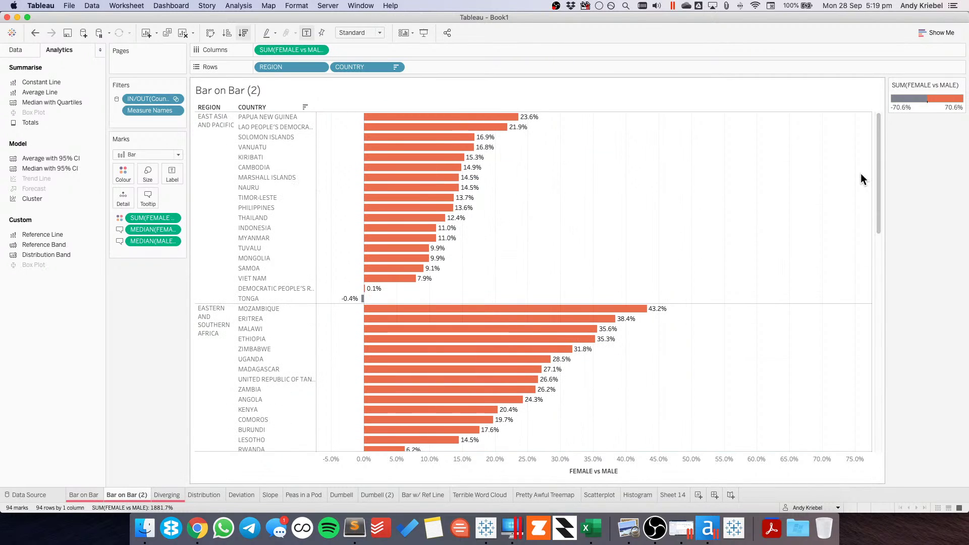
left_click_drag(879, 179, 859, 98)
- Show a REGION filter beside the chart and limit it to East Asia and Pacific only
left_click(323, 68)
left_click(309, 94)
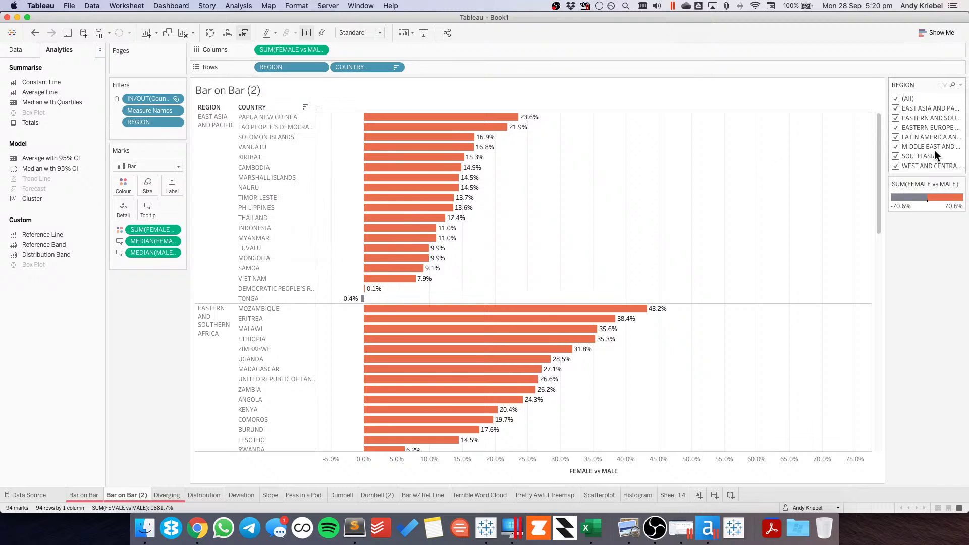
left_click(898, 99)
left_click(898, 108)
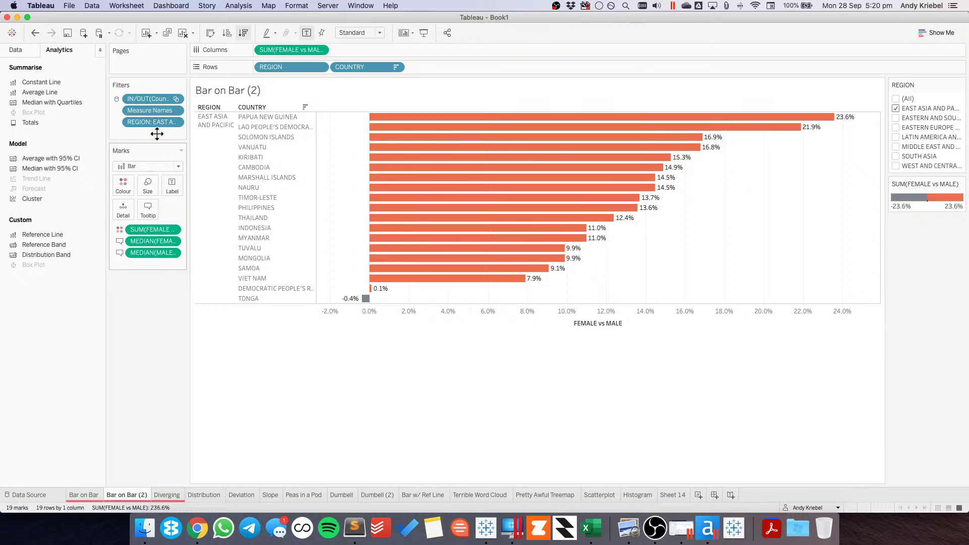
- Apply the REGION filter to all worksheets using this data source
left_click(175, 122)
mouse_move(217, 188)
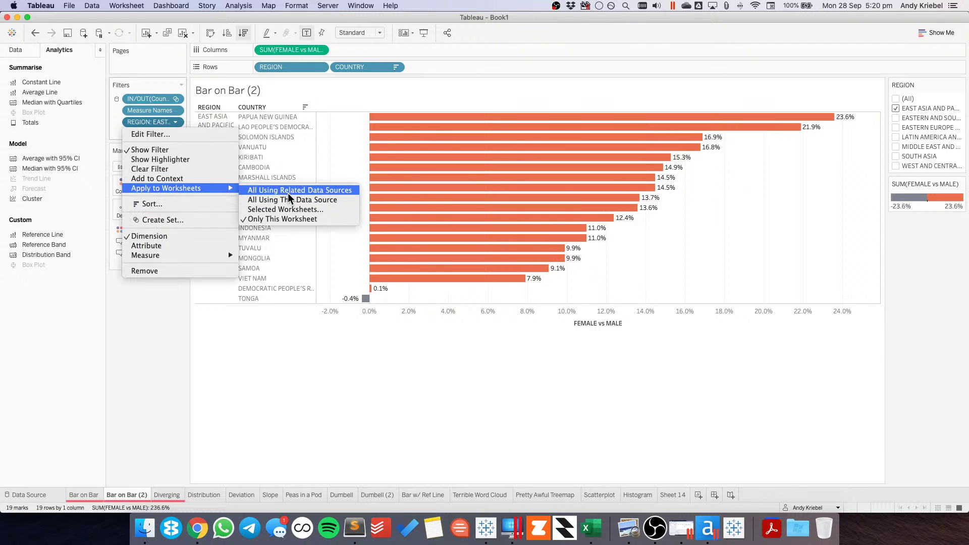
left_click(289, 193)
left_click(175, 123)
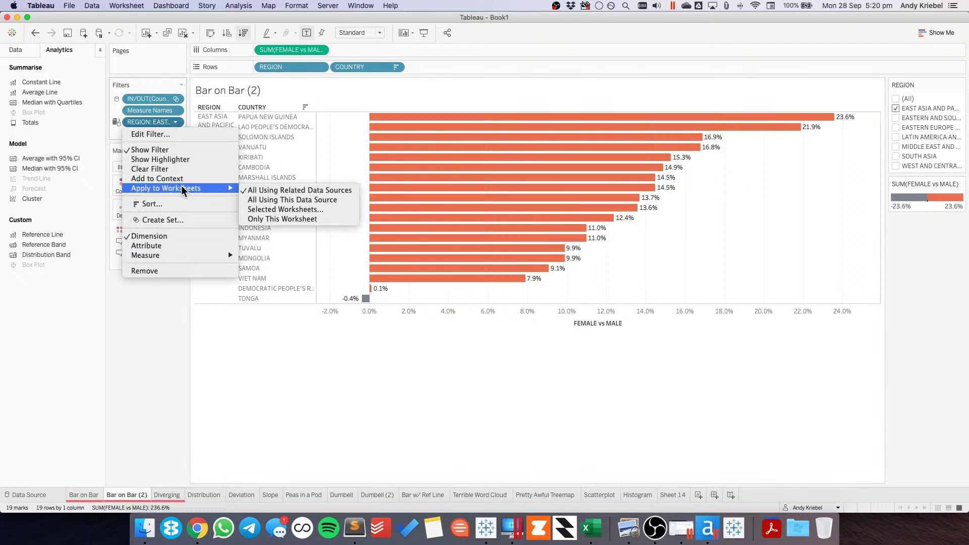
left_click(282, 200)
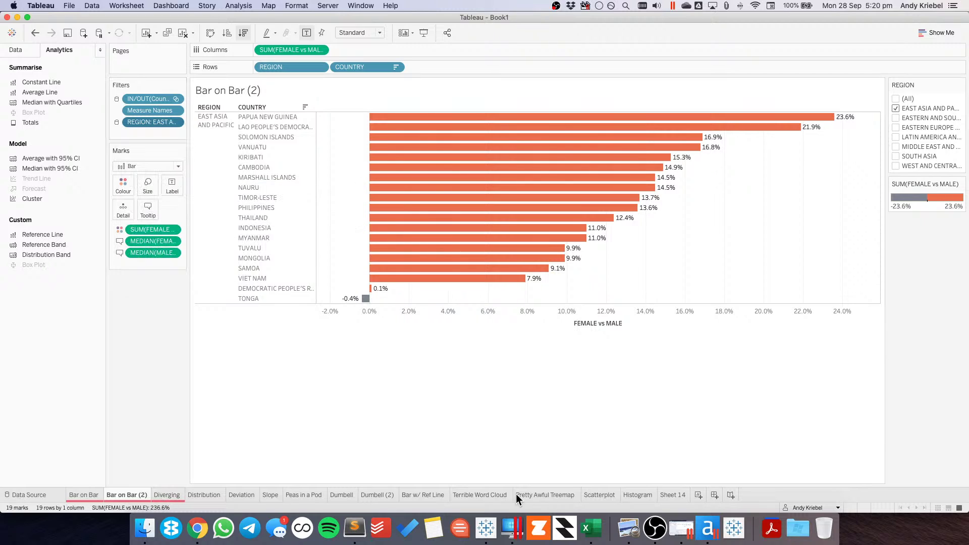
- Place Sheet 14 after Bar on Bar (2) and rearrange it with REGION and Measure Names as columns and the FEMALES and MALES headers hidden
left_click_drag(673, 494, 145, 492)
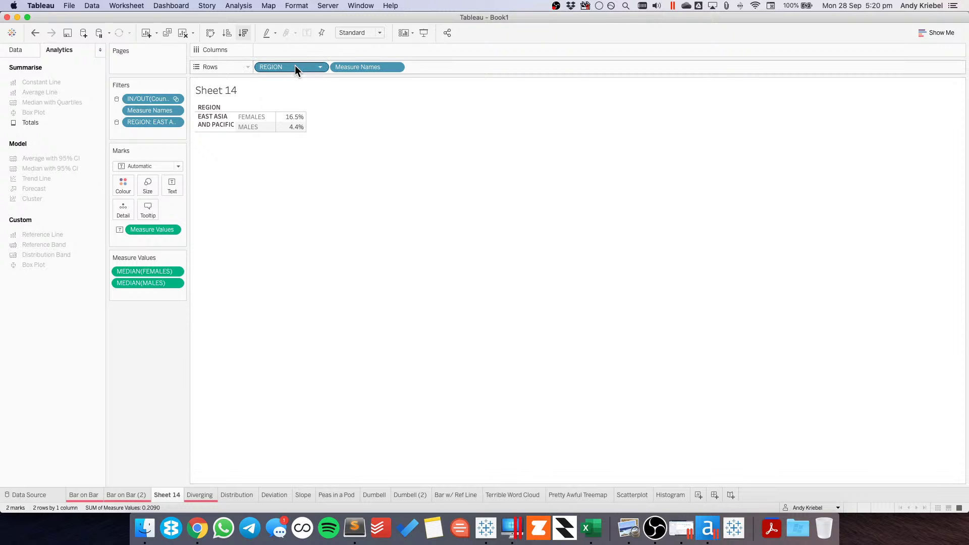
left_click_drag(295, 65, 412, 45)
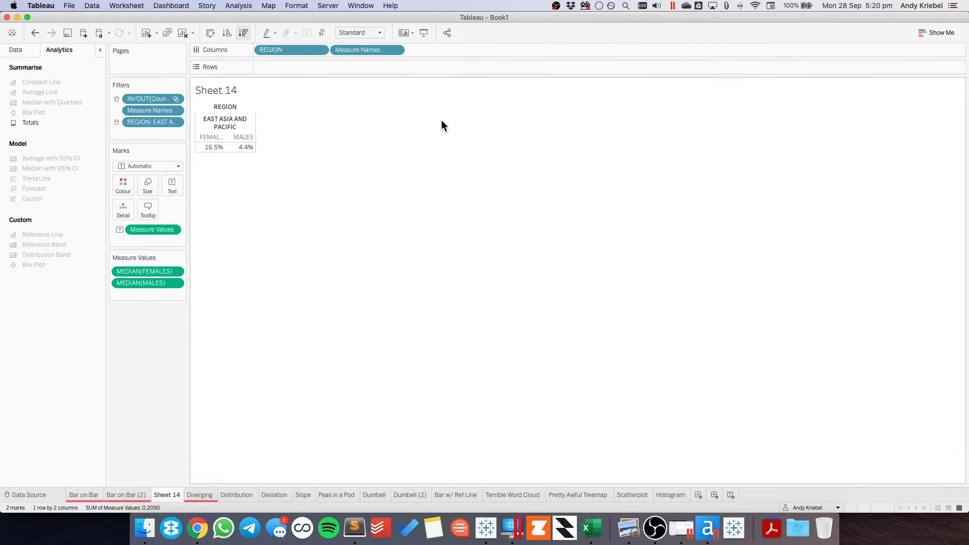
right_click(225, 107)
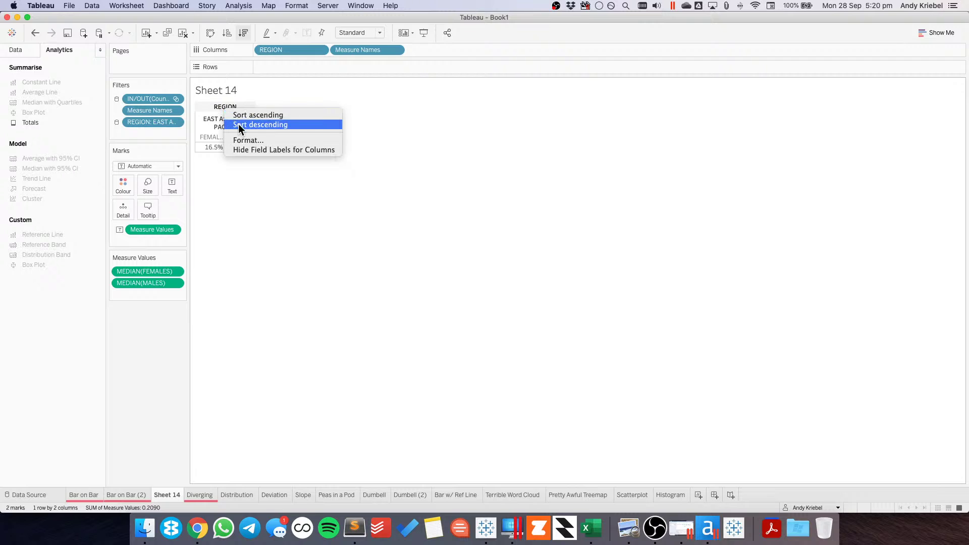
left_click(245, 149)
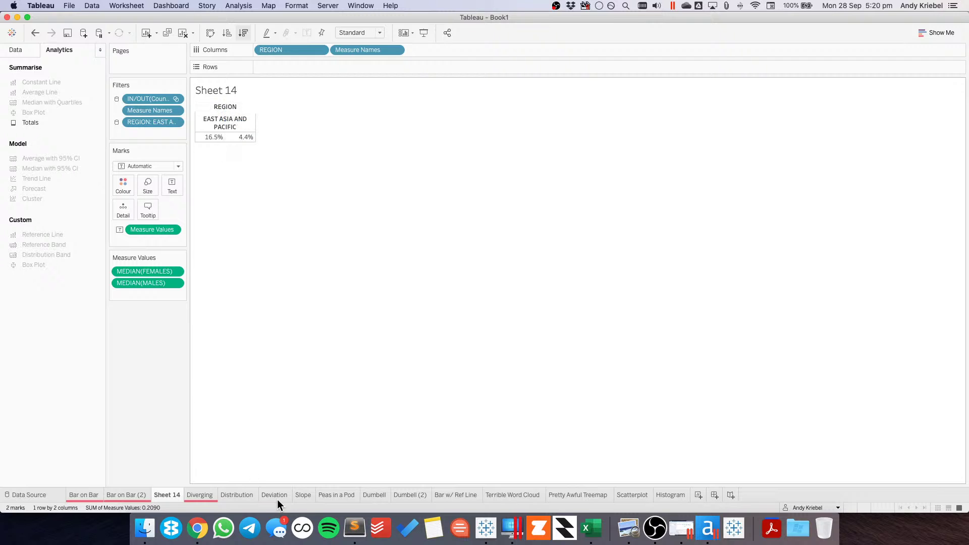
- Create a new dashboard and add a floating vertical container to it
left_click(714, 495)
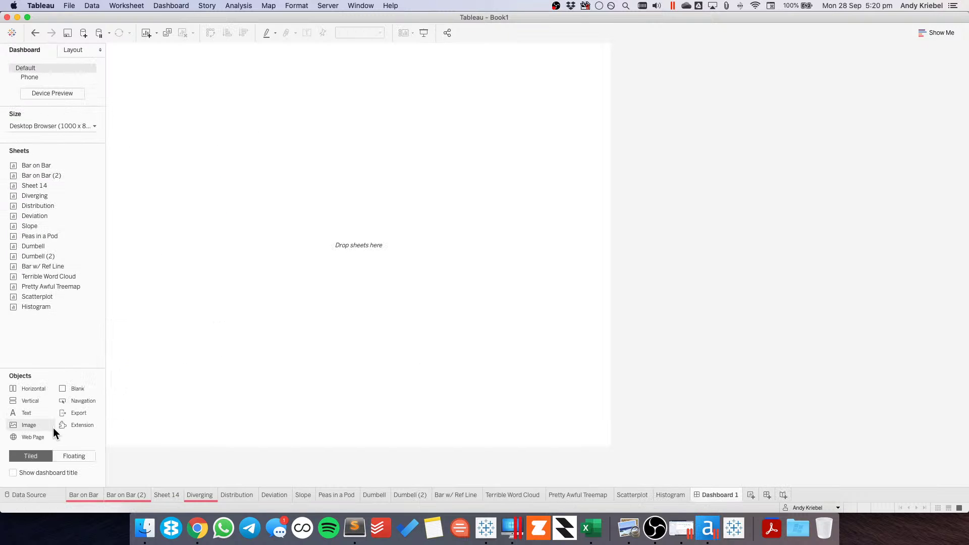
left_click(73, 457)
mouse_move(29, 399)
left_mouse_down()
mouse_move(104, 324)
mouse_move(167, 136)
mouse_move(61, 384)
mouse_move(23, 408)
mouse_move(23, 420)
mouse_move(25, 402)
mouse_move(201, 223)
mouse_move(173, 199)
left_mouse_up()
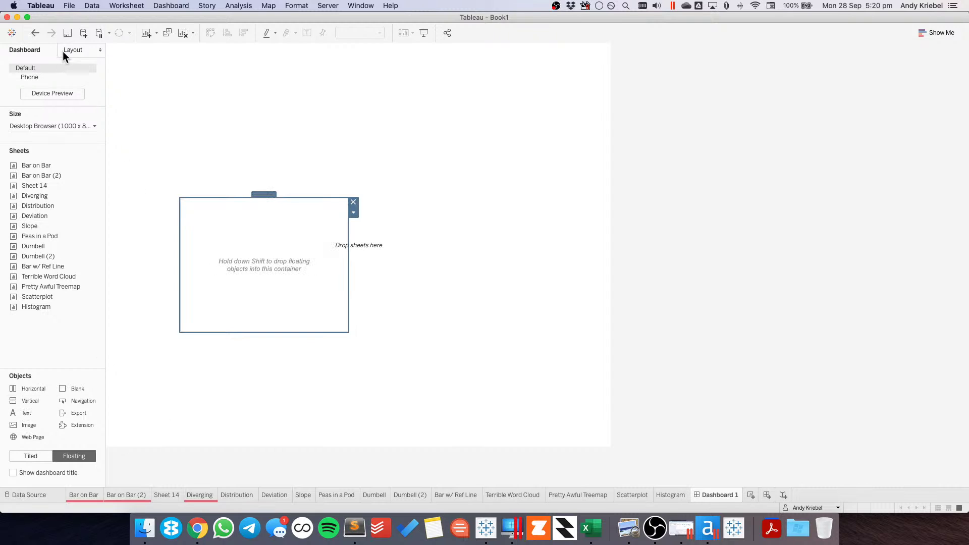
- Position the vertical container at x 0, y 0 and size it to 1000 by 800 pixels
left_click(63, 51)
left_click_drag(29, 134, 4, 135)
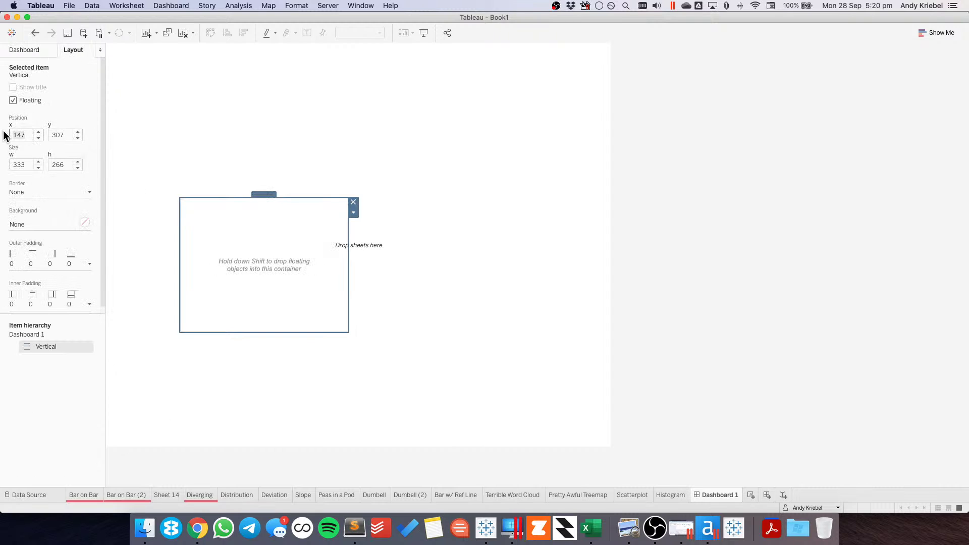
type("0")
key("Tab")
type("0")
key("Tab")
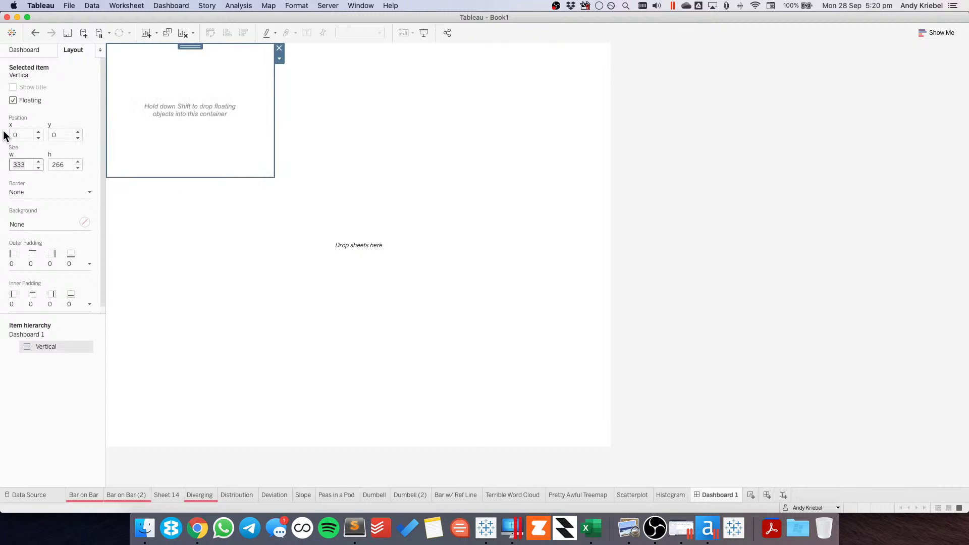
type("1000")
key("Tab")
type("800")
key("Return")
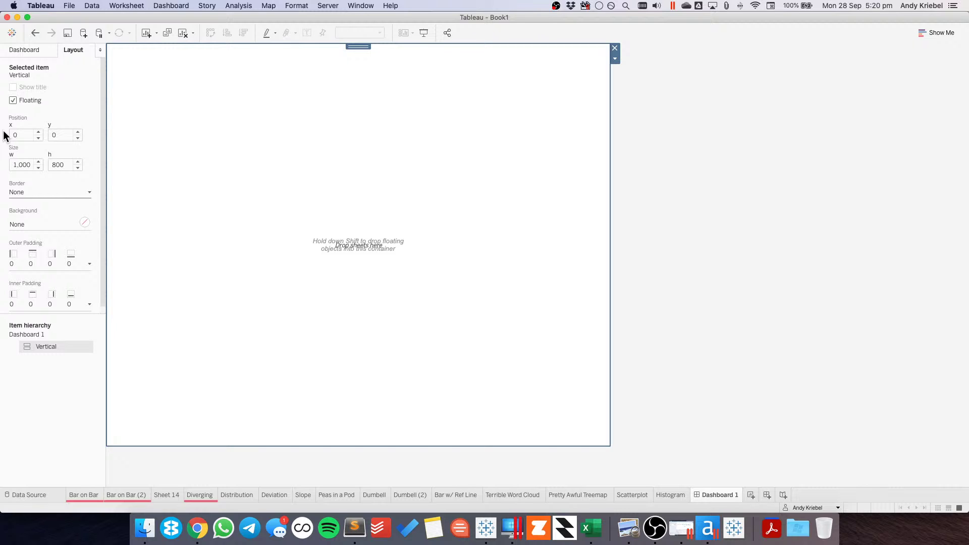
- Add a tiled text object reading "TITLE" at font size 20 inside the vertical container
left_click(20, 50)
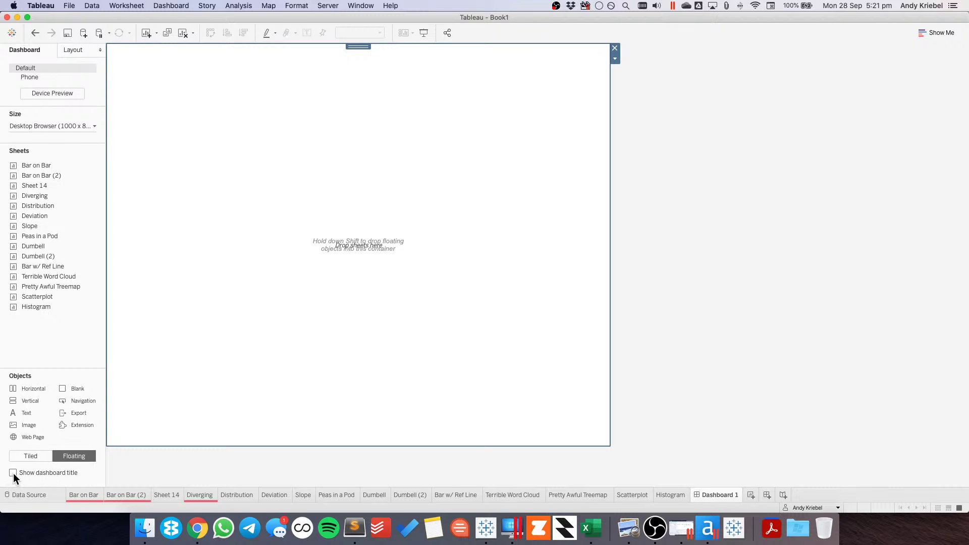
left_click(21, 456)
left_click_drag(23, 413, 259, 233)
type("TITLE")
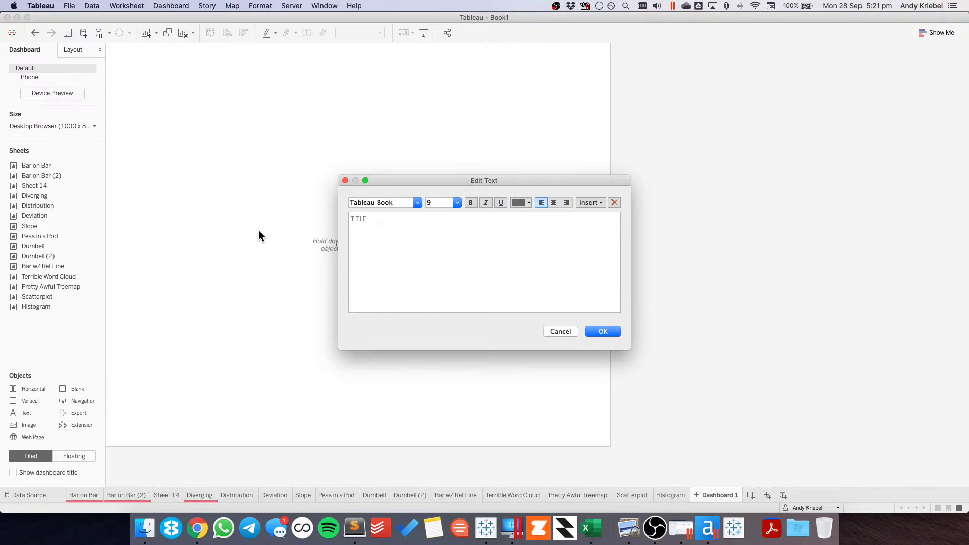
key("super+a")
left_click(456, 202)
left_click(447, 284)
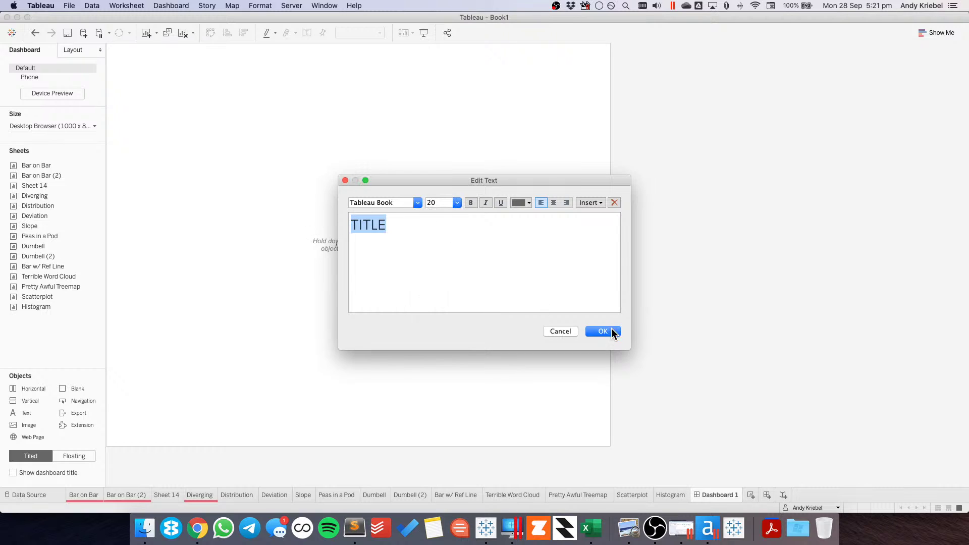
left_click(610, 331)
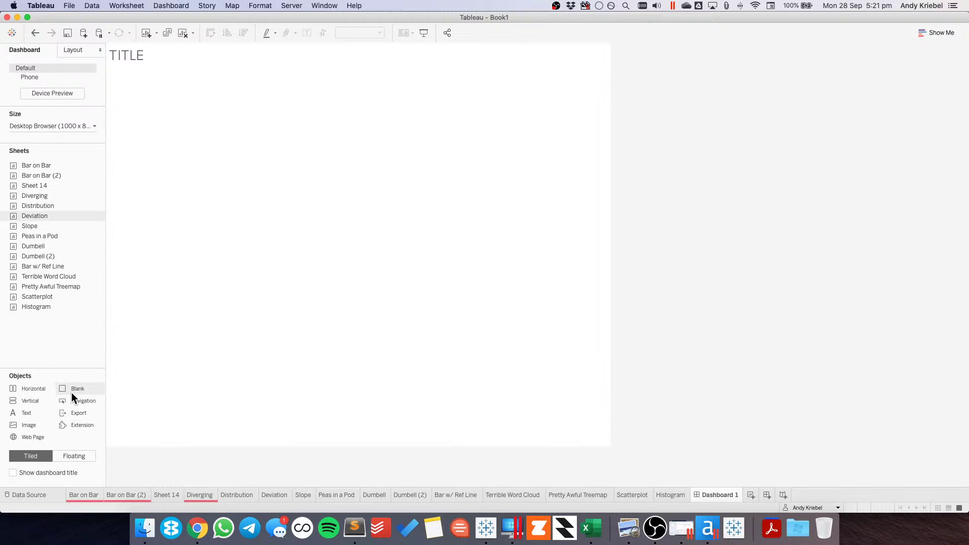
- Add two blank objects below the title and fix the upper one's height at 10 pixels
mouse_move(72, 390)
left_mouse_down()
mouse_move(179, 71)
mouse_move(180, 80)
left_mouse_up()
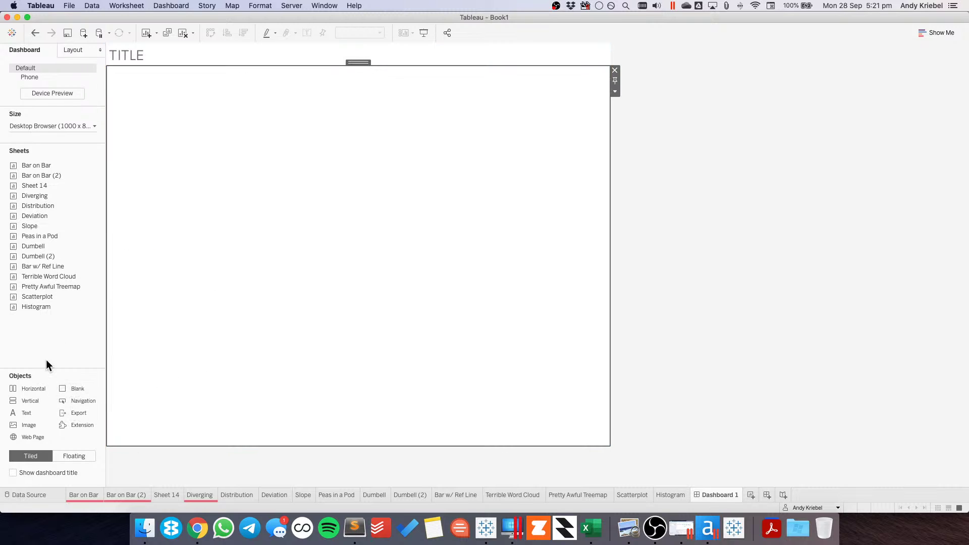
left_click_drag(70, 390, 183, 93)
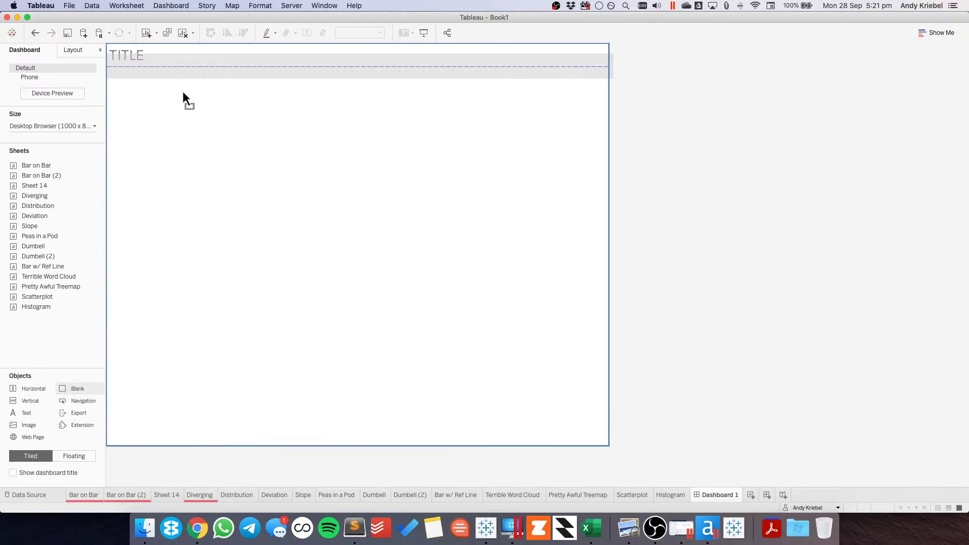
left_click(75, 50)
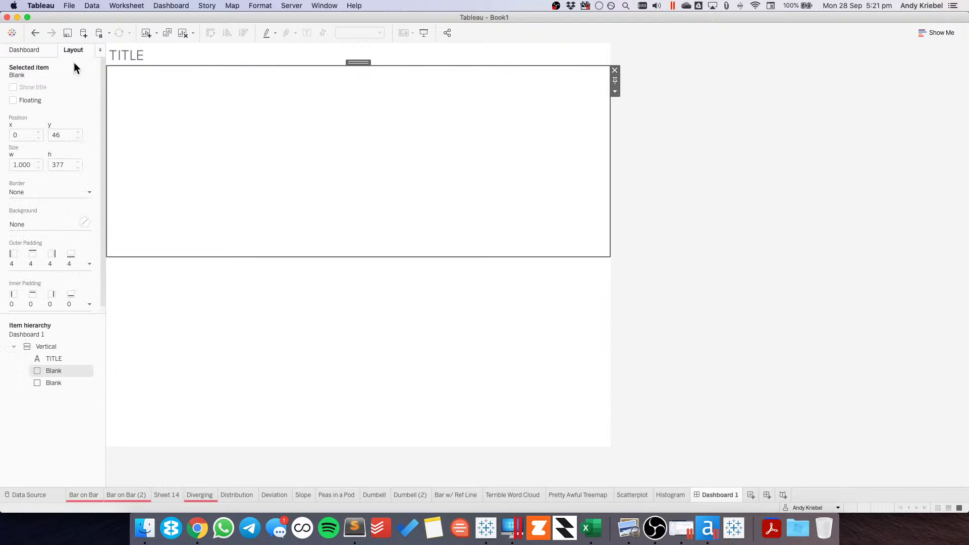
left_click(615, 91)
left_click(623, 124)
type("10")
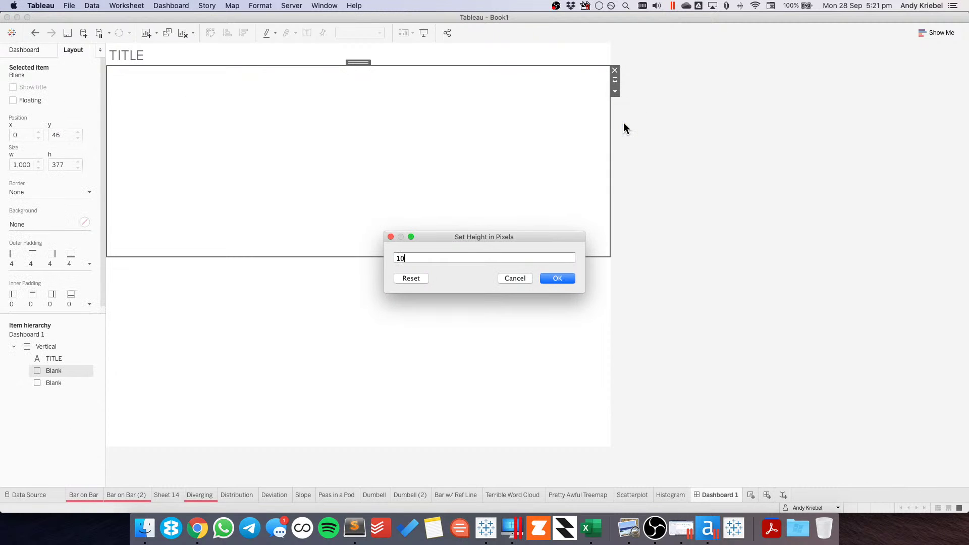
key("Return")
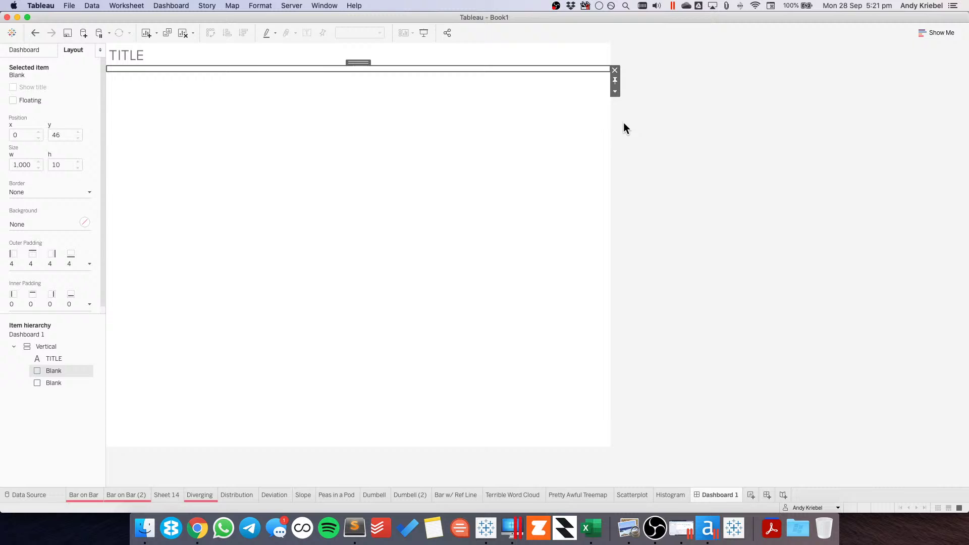
- Give the thin blank object under the title a black background to form a divider line
left_click(21, 225)
left_click(20, 268)
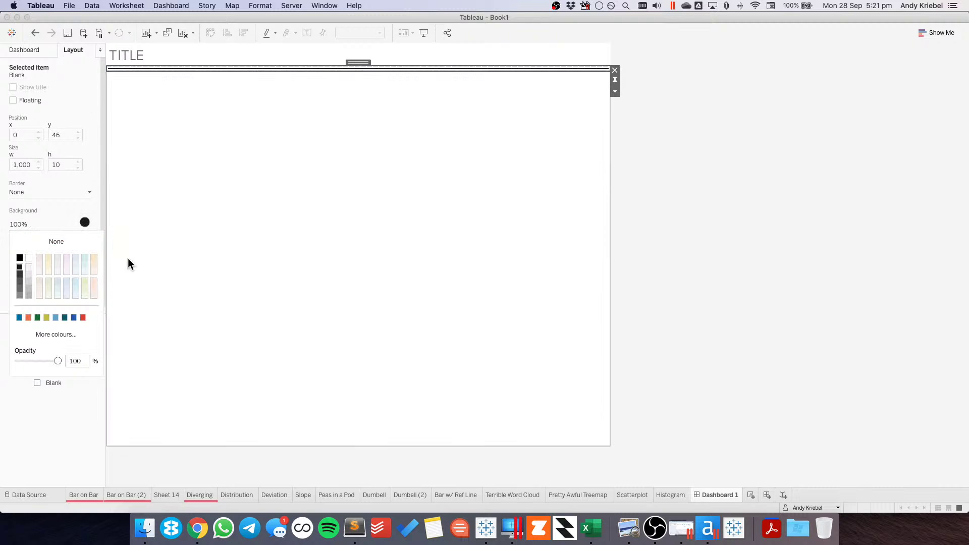
left_click(763, 236)
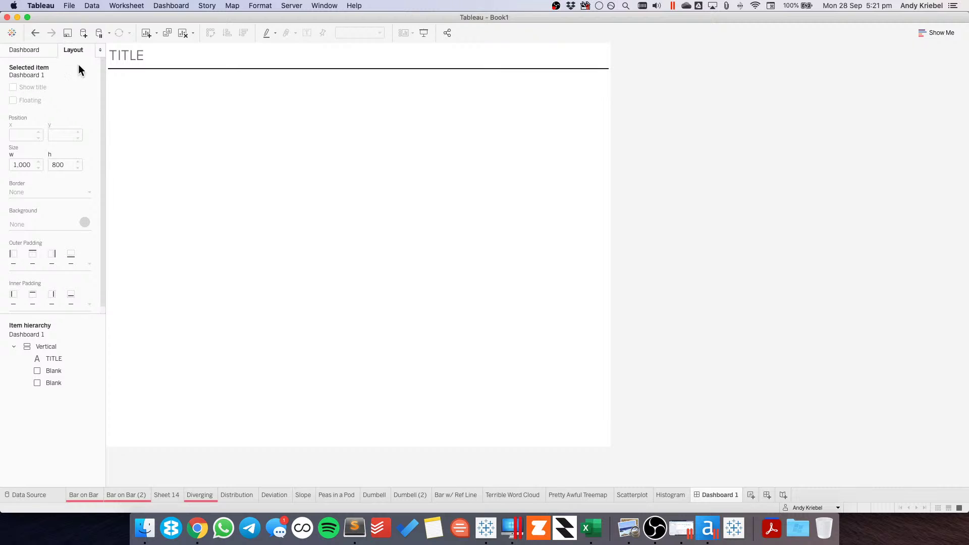
- Set the black divider's outer padding to 1 on all sides
left_click(182, 68)
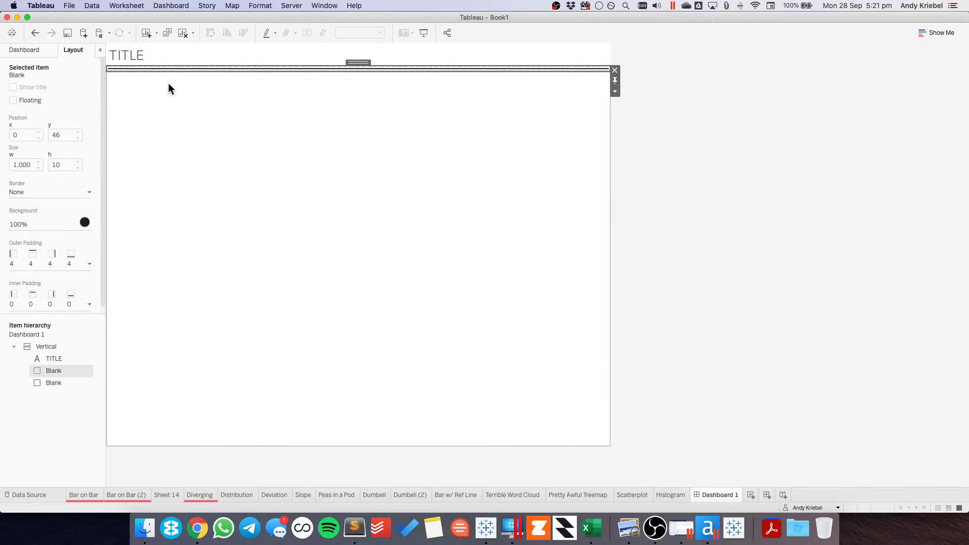
left_click(28, 265)
left_click(73, 304)
left_click(73, 303)
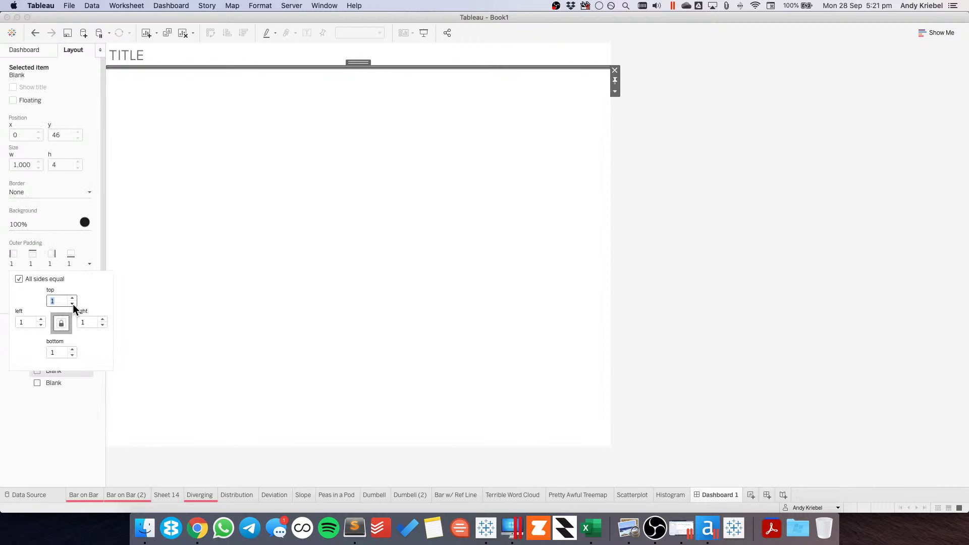
left_click(751, 212)
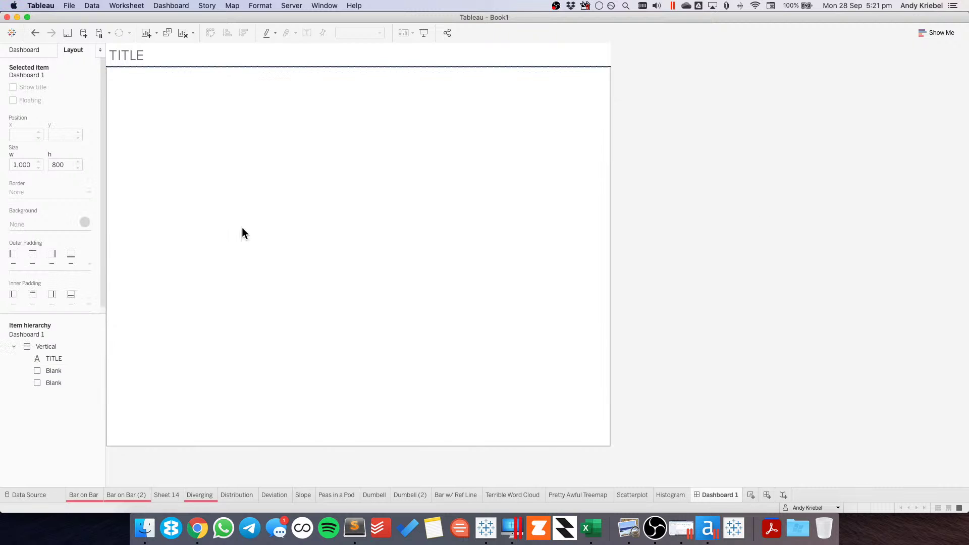
- Place the Bar on Bar (2) sheet below the divider and expand the added Tiled container in the item hierarchy
left_click(27, 50)
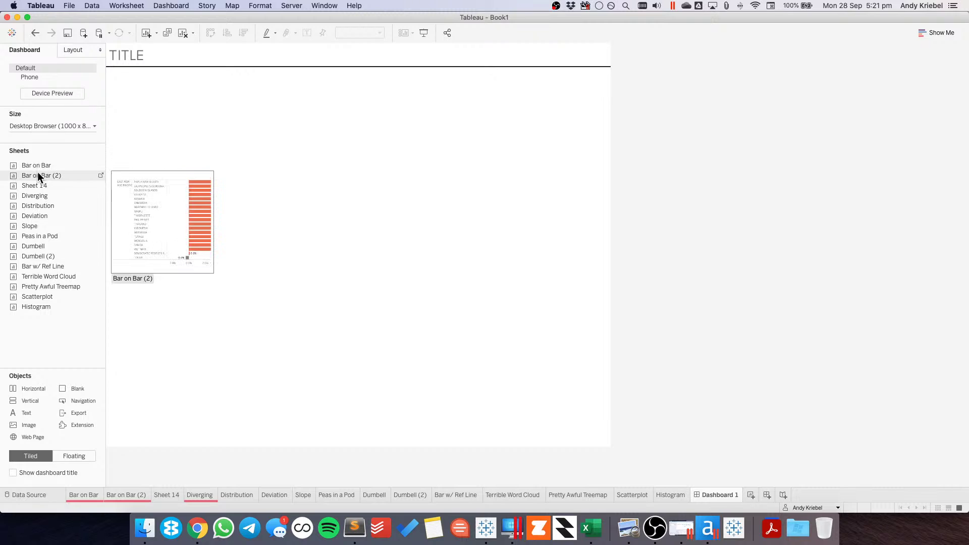
left_click_drag(41, 174, 266, 156)
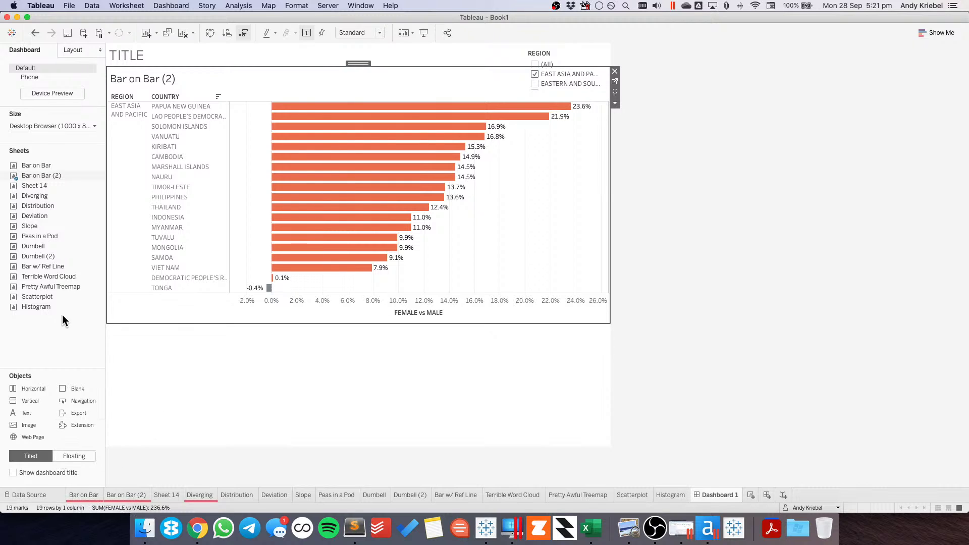
left_click(66, 52)
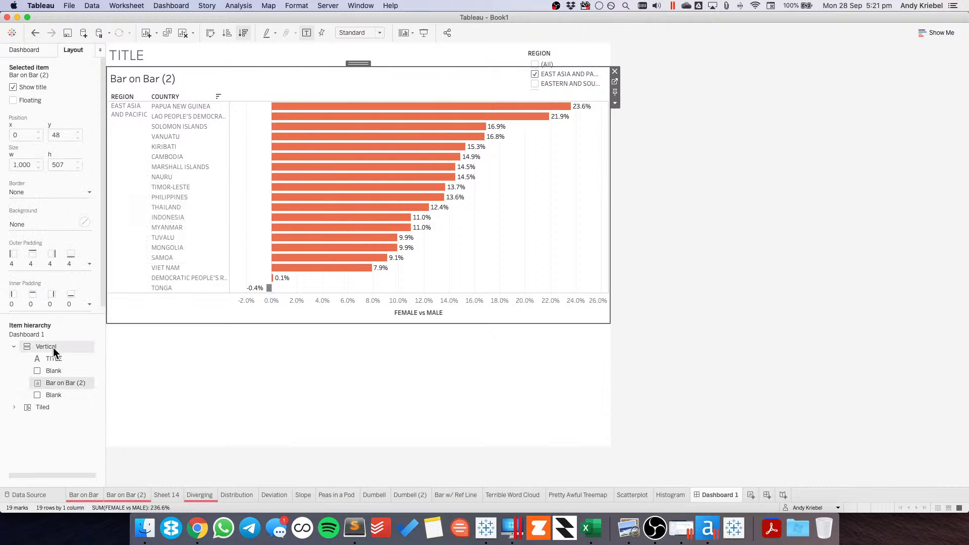
left_click(14, 407)
left_click(24, 419)
left_click(34, 443)
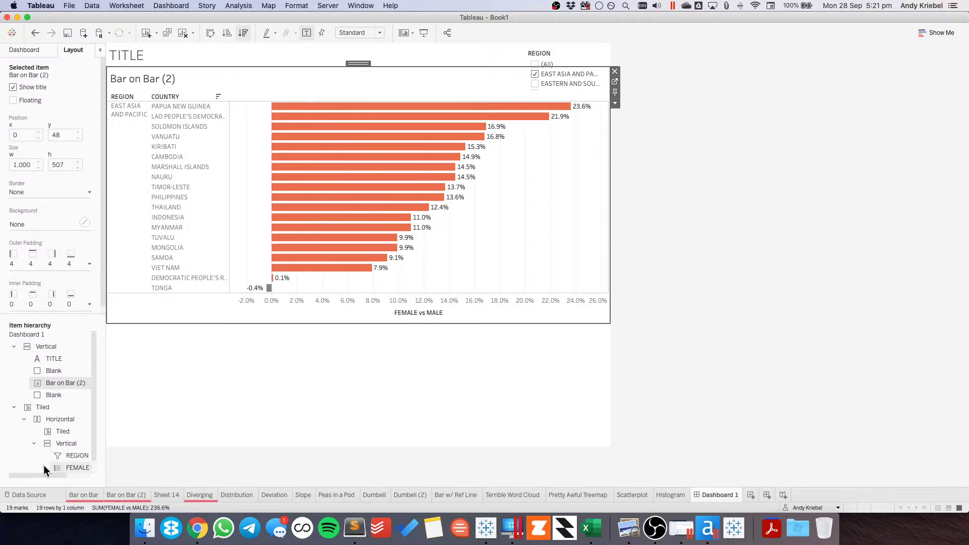
- Make the REGION filter floating and position it over the empty area beside the bar chart's shorter bars
left_click(73, 456)
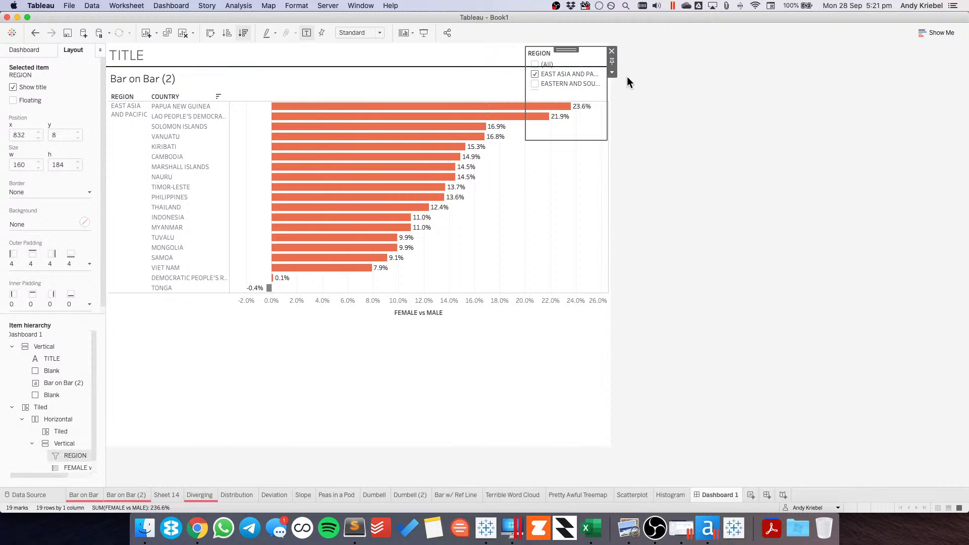
left_click(612, 72)
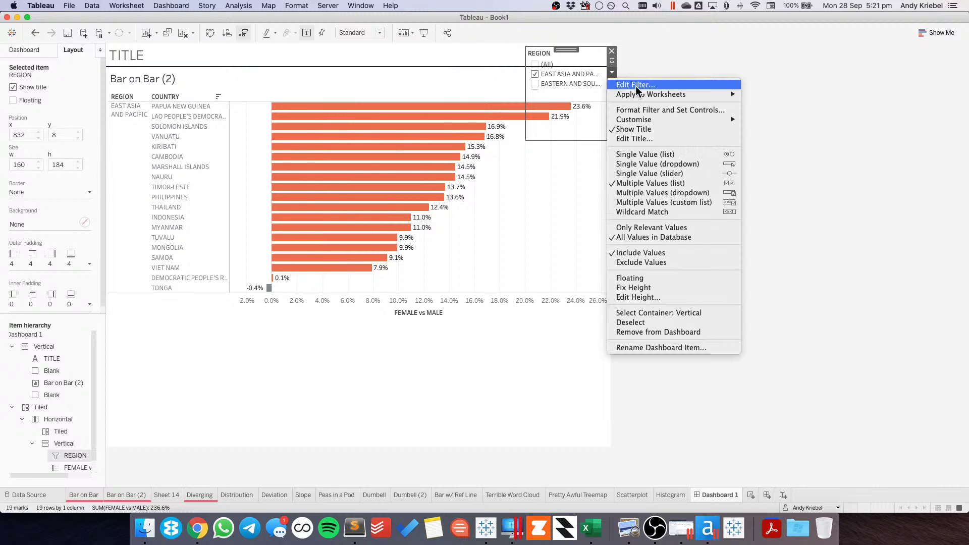
left_click(629, 279)
left_click_drag(563, 47, 533, 188)
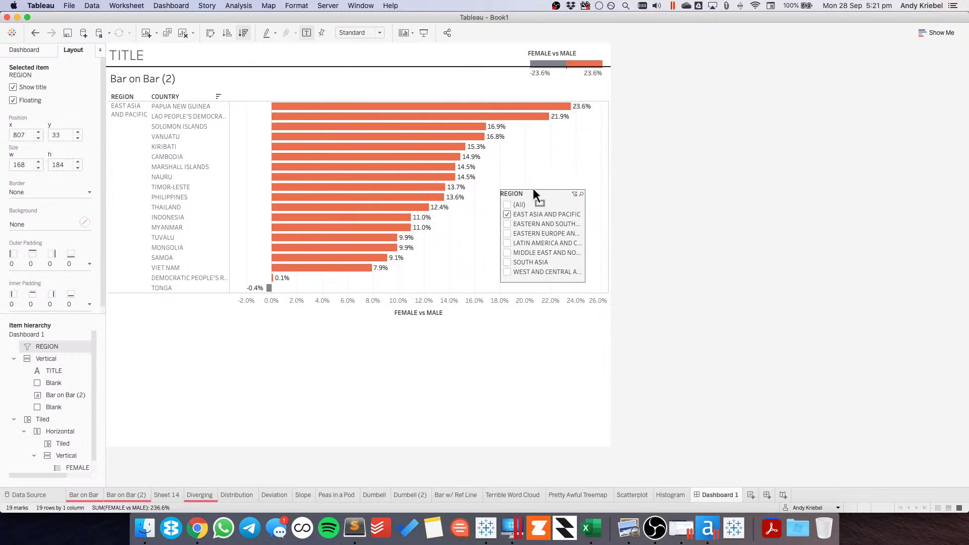
- Remove the Tiled container holding the FEMALE vs MALE colour legend from the dashboard
left_click(73, 467)
left_click(47, 420)
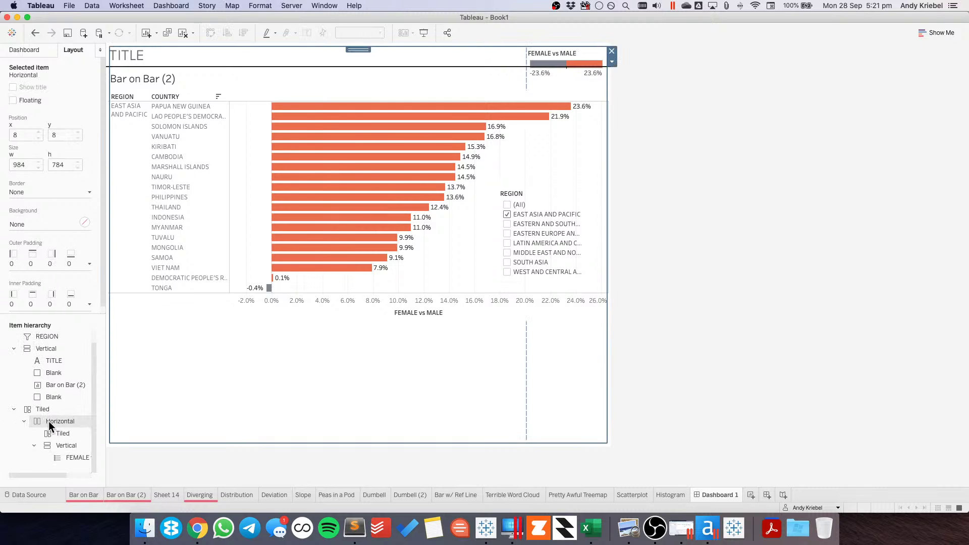
right_click(48, 412)
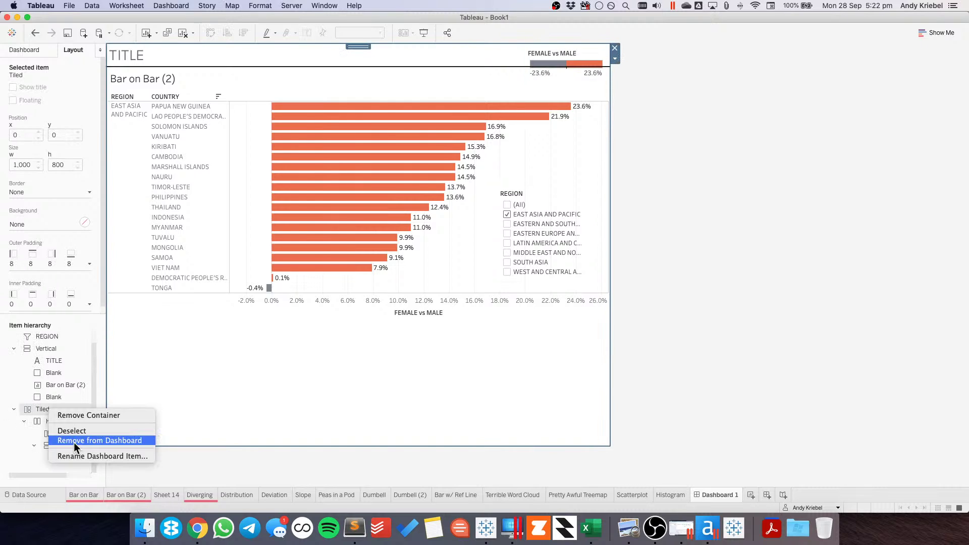
left_click(74, 441)
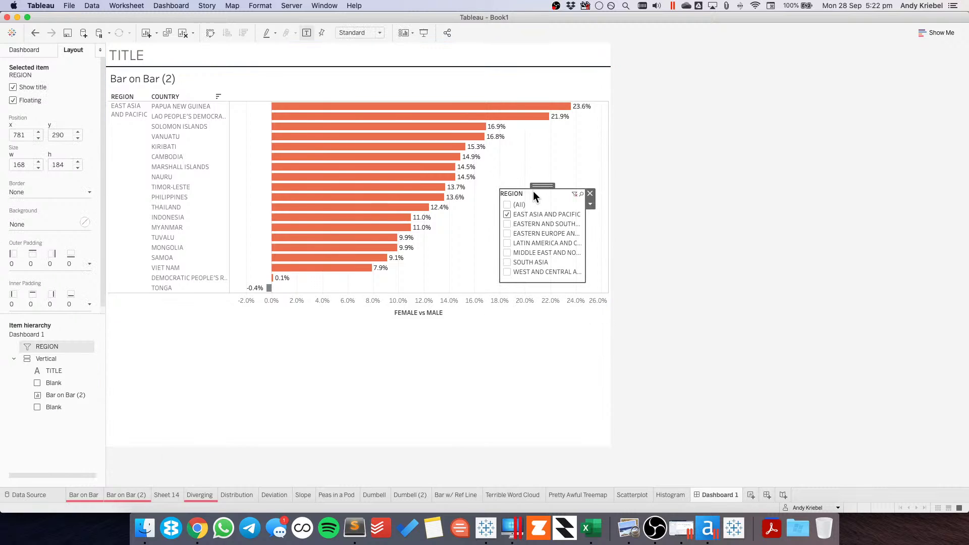
- Open the line formatting options for the Bar on Bar (2) chart
right_click(438, 247)
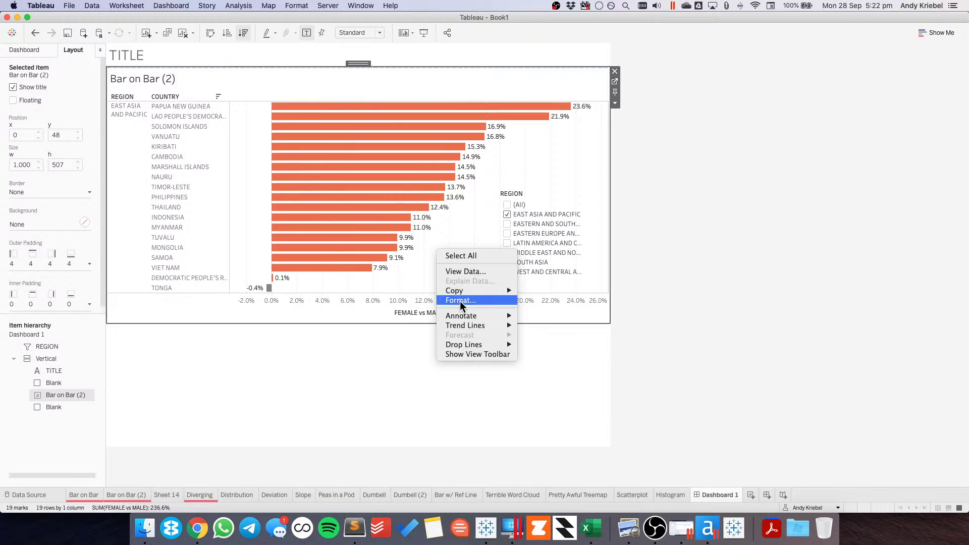
left_click(460, 301)
left_click(50, 68)
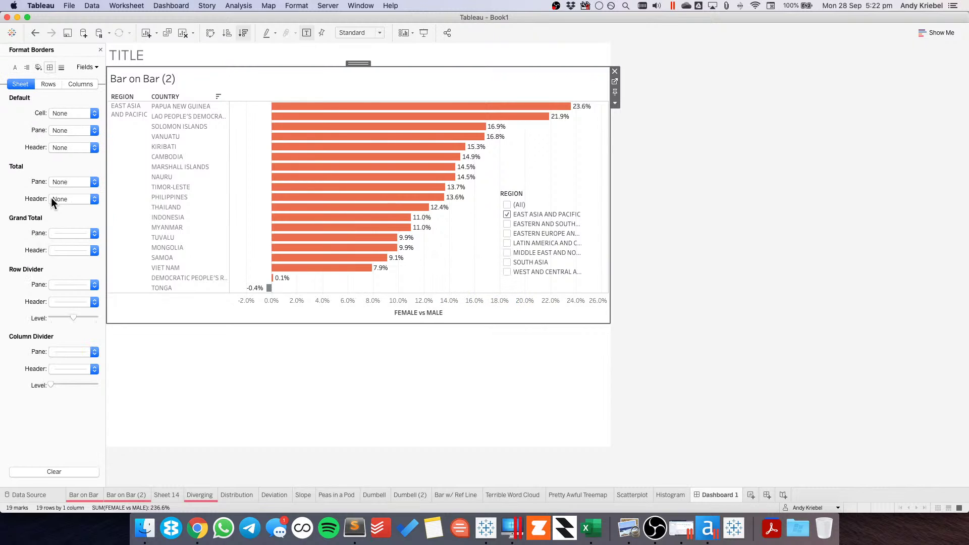
left_click(61, 67)
- Try a solid black zero line on the bar chart and undo the attempt
left_click(61, 131)
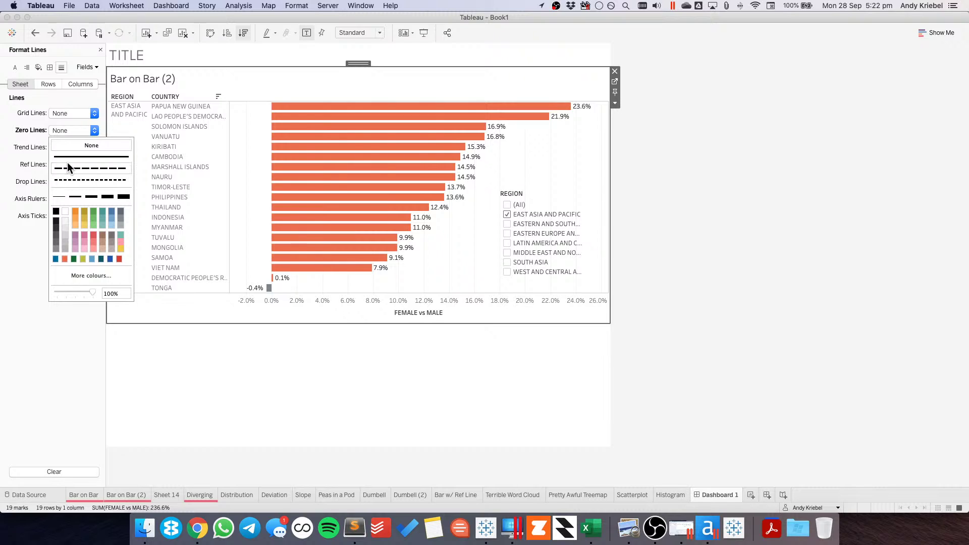
left_click(67, 156)
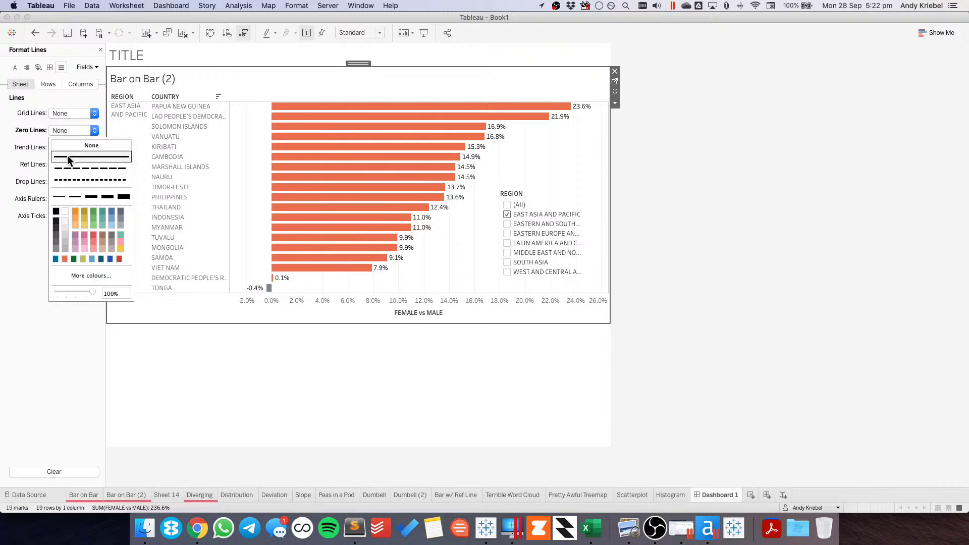
left_click(55, 212)
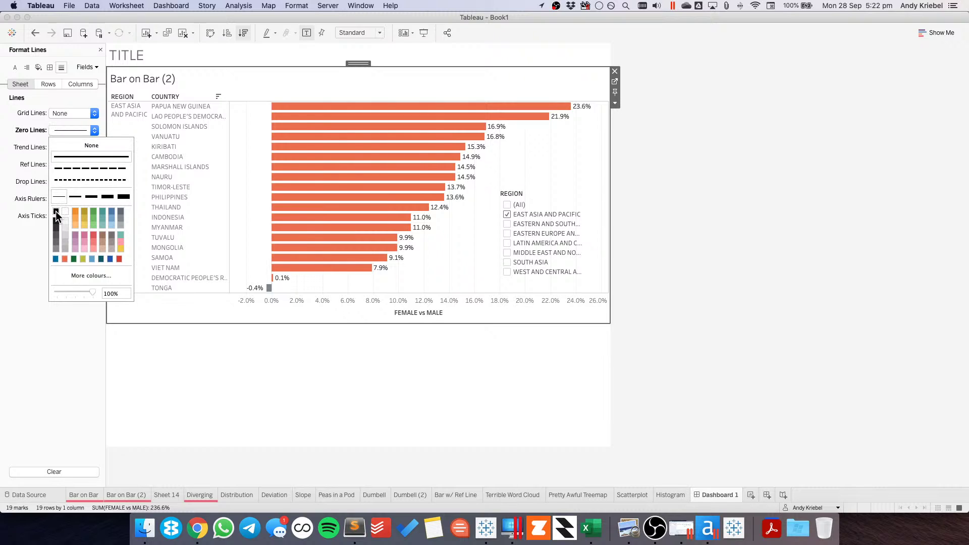
left_click(35, 33)
left_click(35, 32)
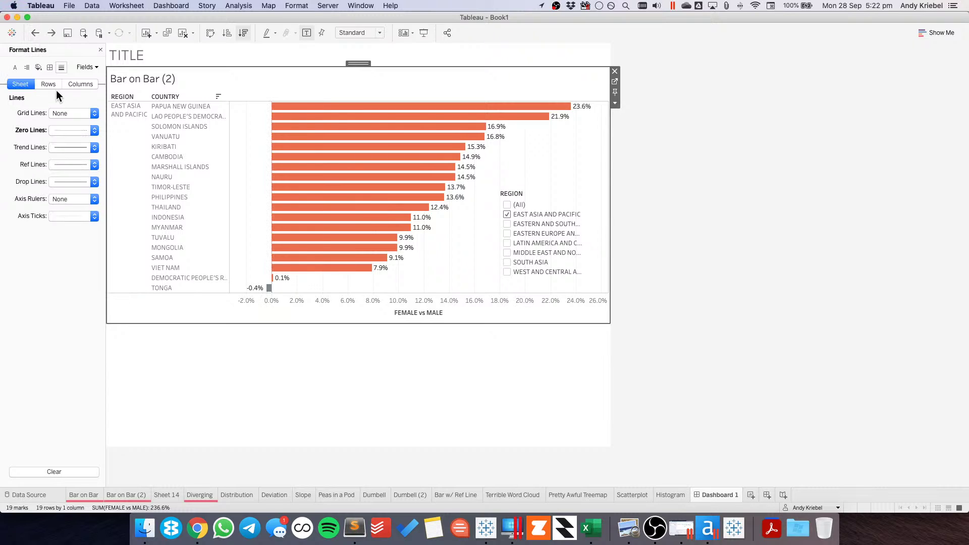
- Set the bar chart's grid lines to None and hide the header of its FEMALE vs MALE axis
left_click(60, 114)
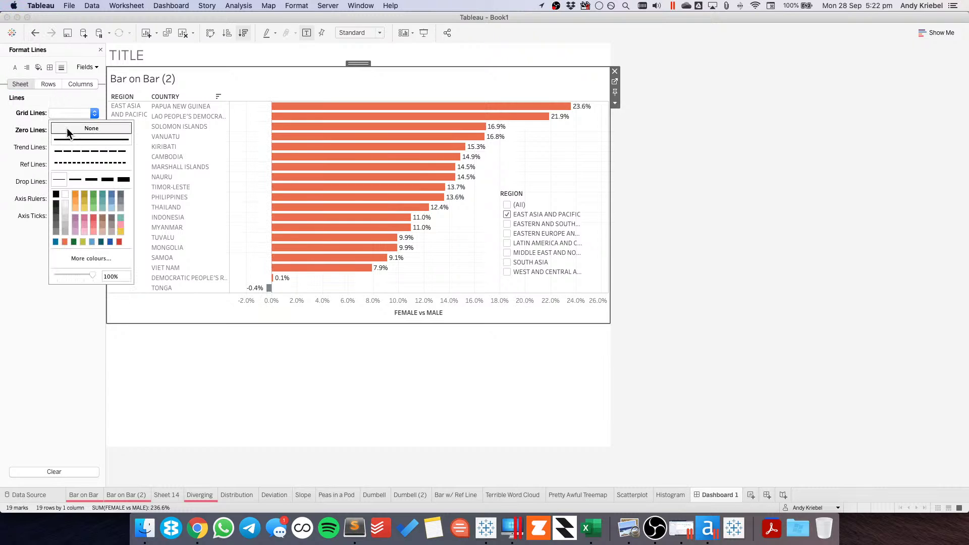
left_click(257, 257)
right_click(283, 309)
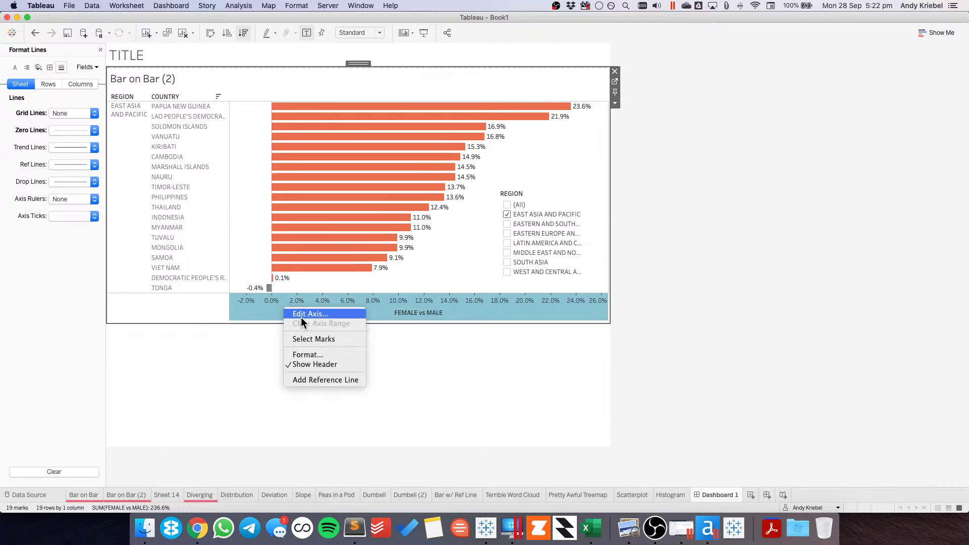
left_click(314, 362)
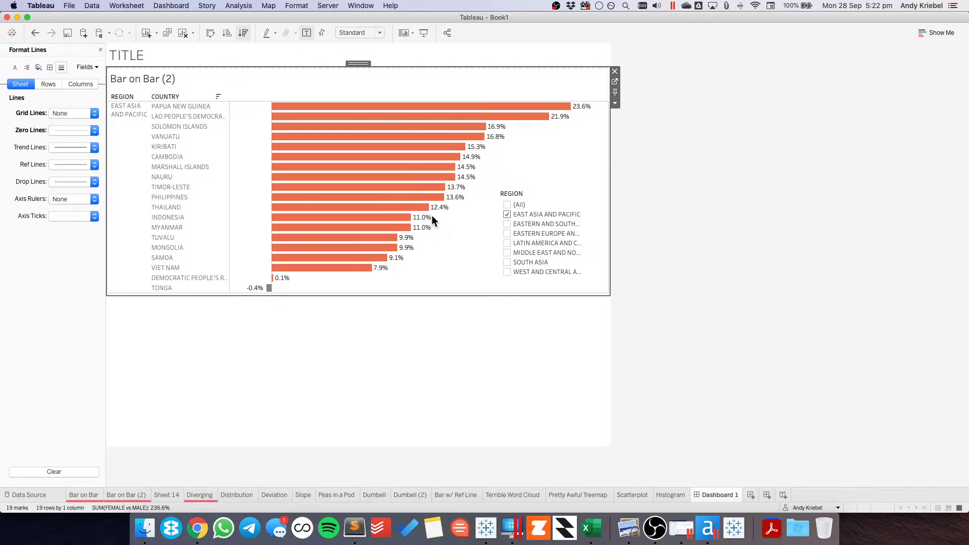
- Fit the bar chart to Entire View and remove the blank object beneath it
left_click(352, 33)
left_click(352, 62)
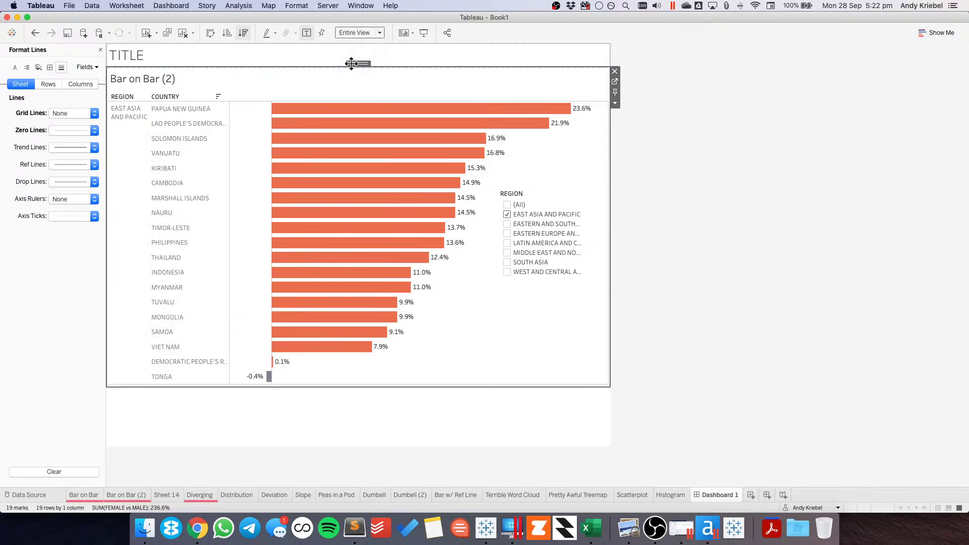
left_click(325, 408)
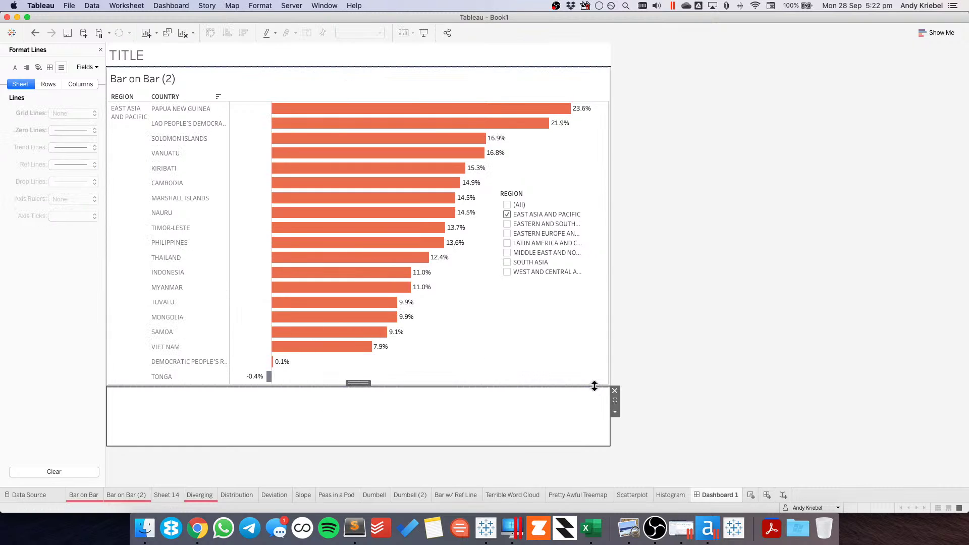
left_click(616, 390)
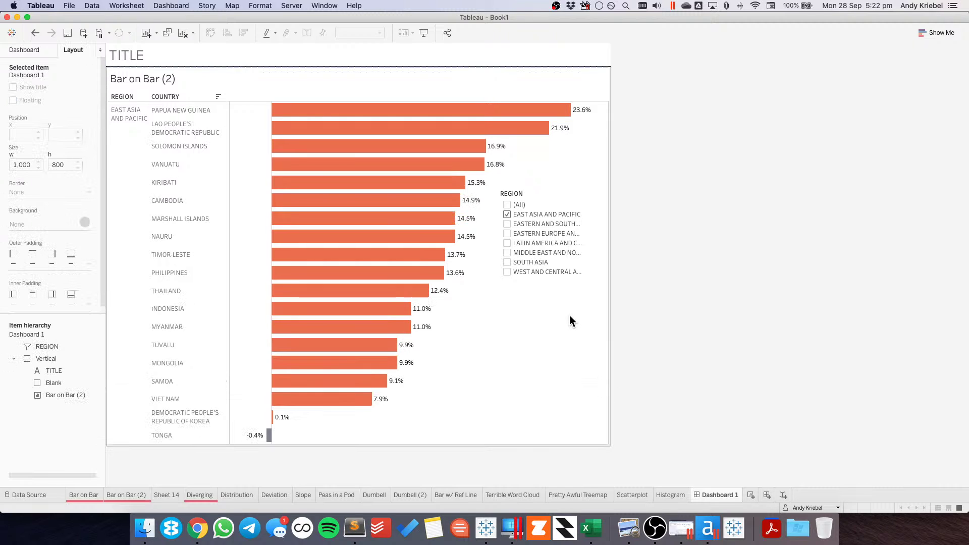
- Hide the Bar on Bar (2) chart's title on the dashboard
right_click(129, 76)
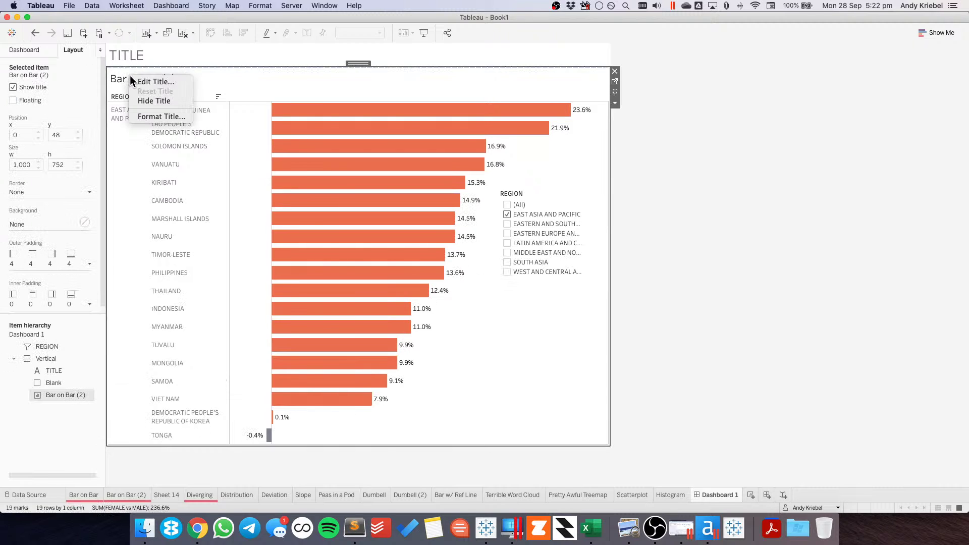
left_click(143, 100)
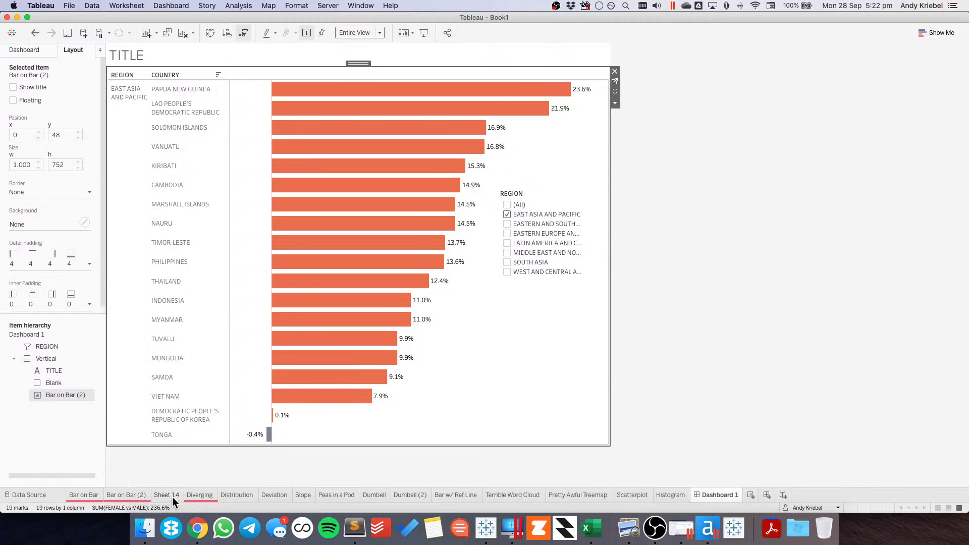
- Place Sheet 14 between the divider and the bar chart and set its fit to Fit Width
mouse_move(173, 499)
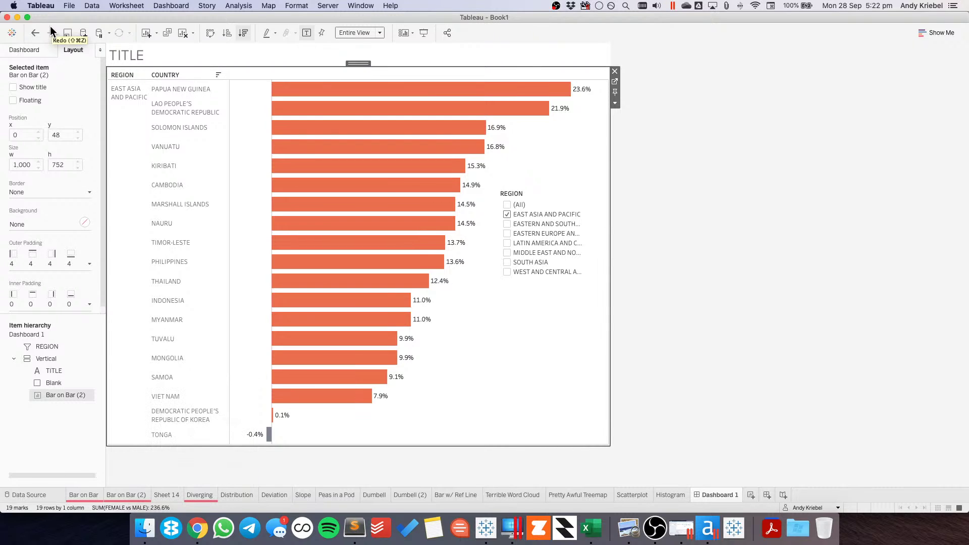
left_click(25, 50)
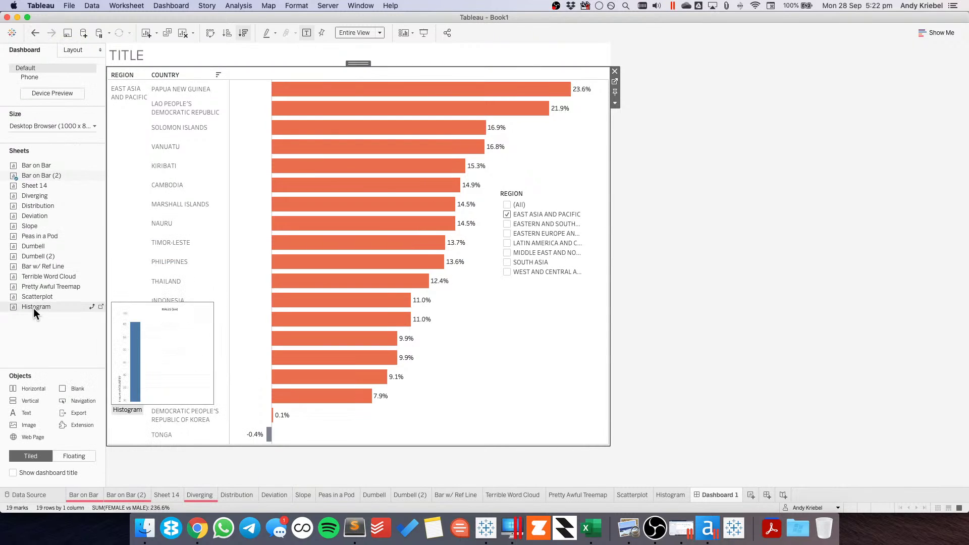
mouse_move(30, 192)
left_click_drag(38, 185, 310, 78)
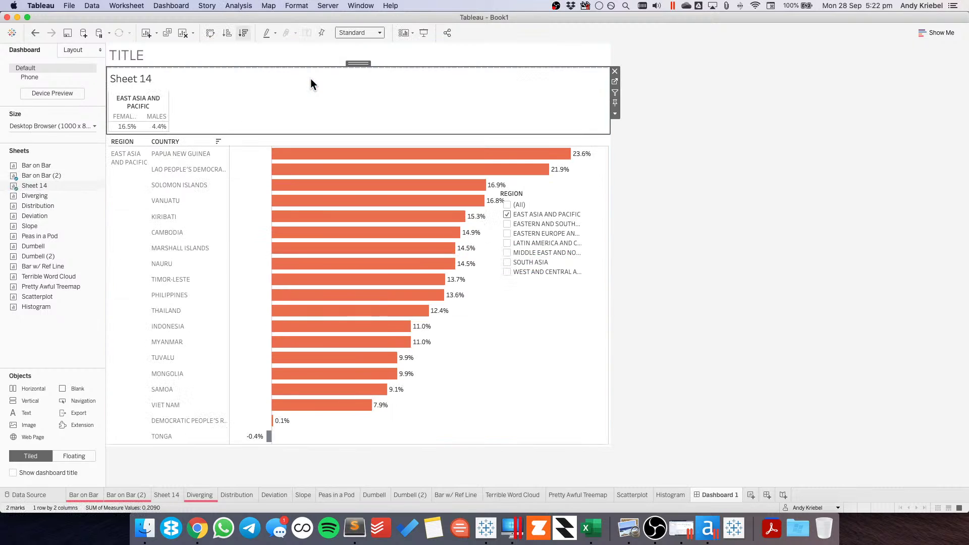
left_click(353, 32)
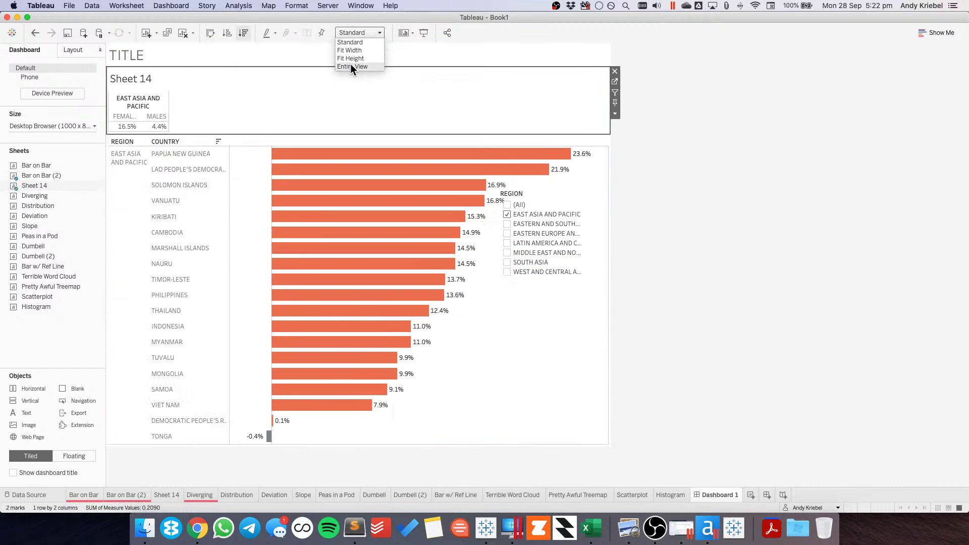
left_click(350, 50)
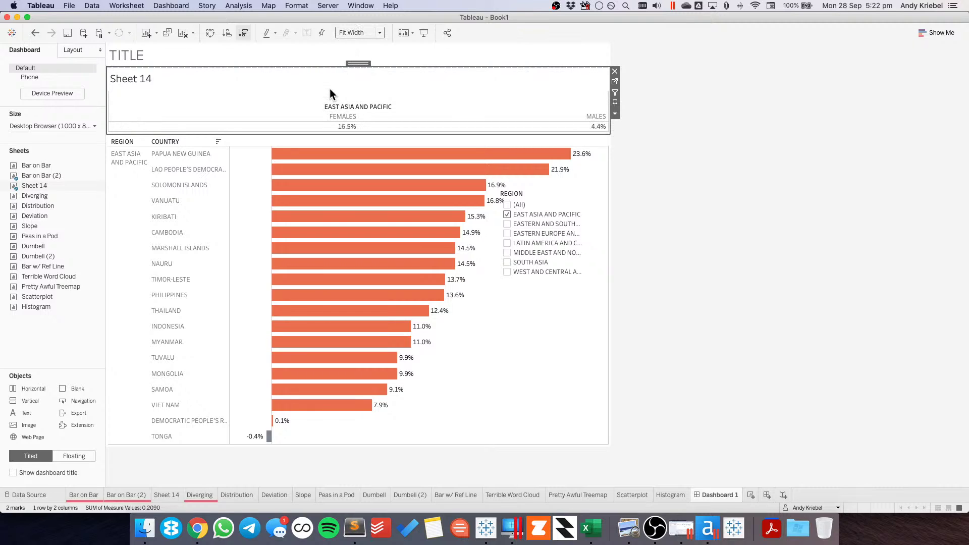
- Open the Sheet 14 worksheet and remove its REGION filter so all regions are included
left_click(538, 199)
left_click(591, 194)
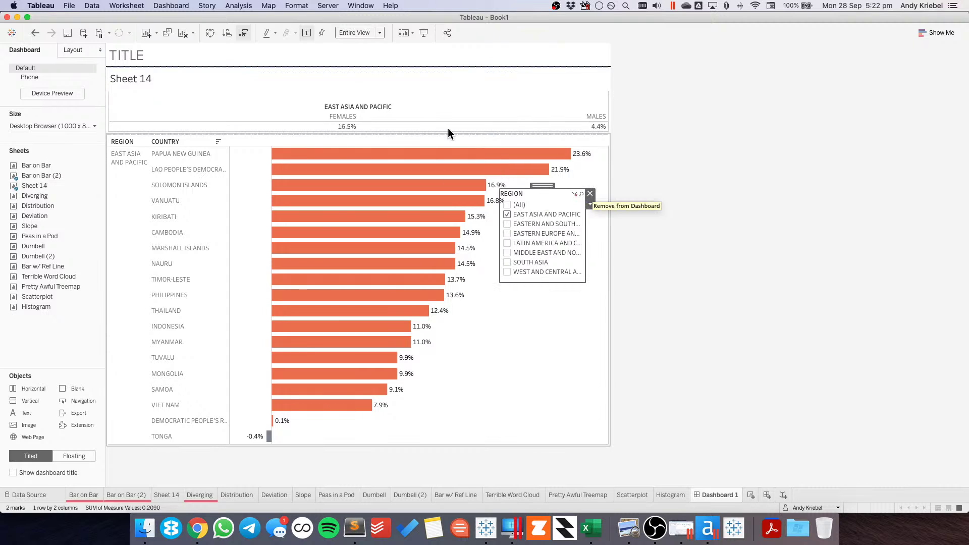
left_click(165, 495)
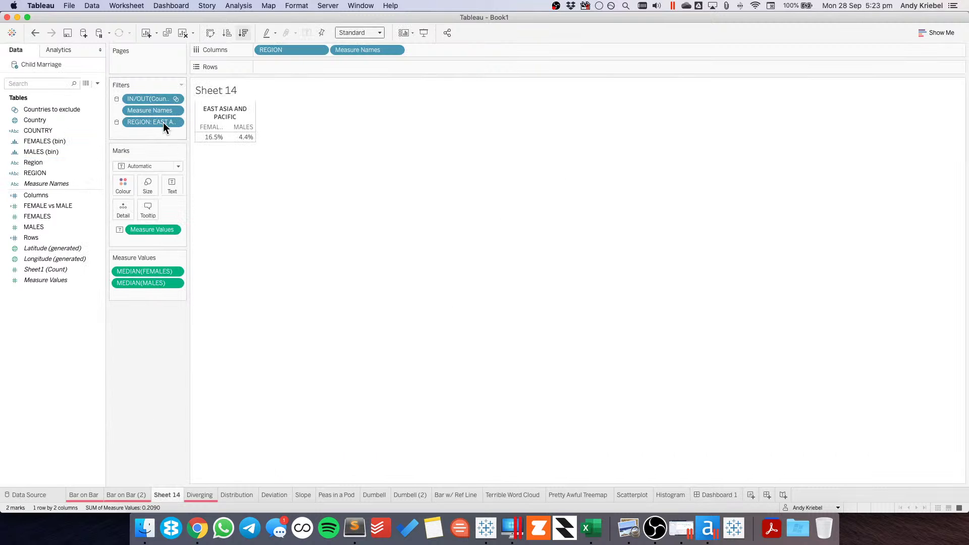
left_click_drag(148, 122, 149, 370)
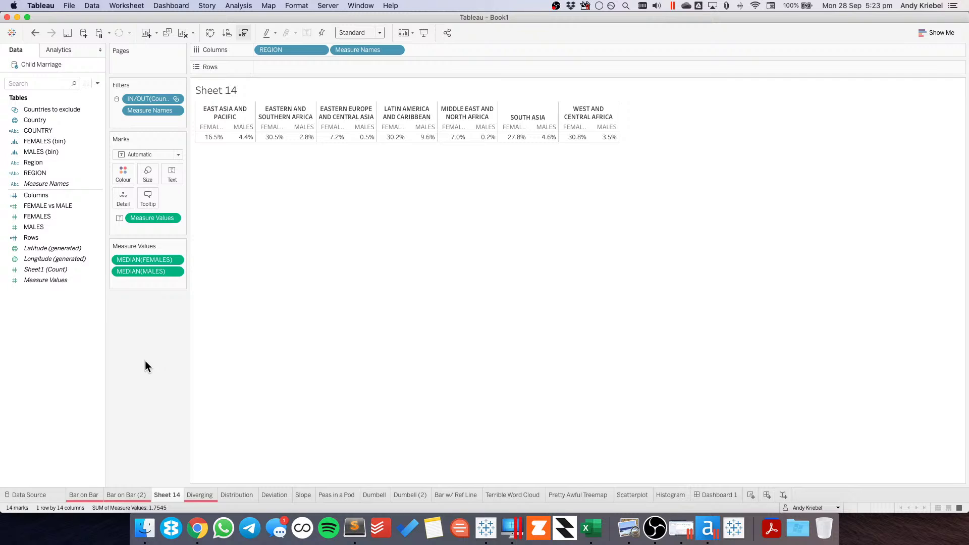
- Turn Sheet 14 into horizontal bars with Measure Values on columns after REGION, and remove Measure Names from columns
left_click_drag(152, 218, 287, 63)
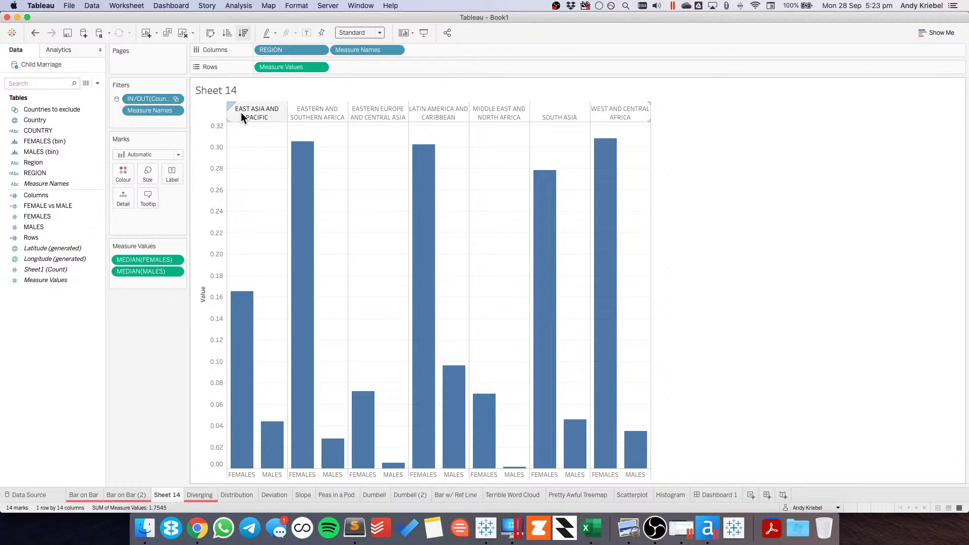
left_click_drag(277, 68, 431, 48)
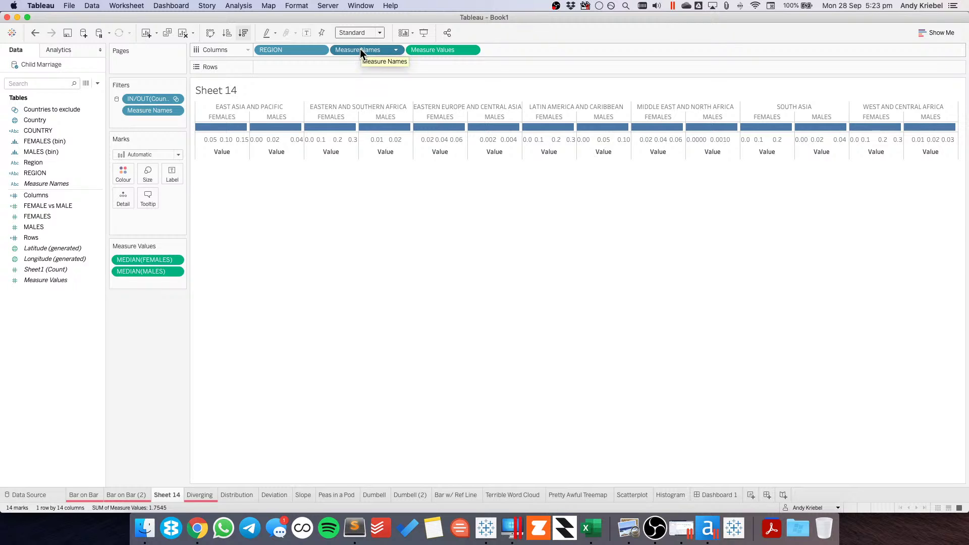
left_click_drag(359, 48, 130, 322)
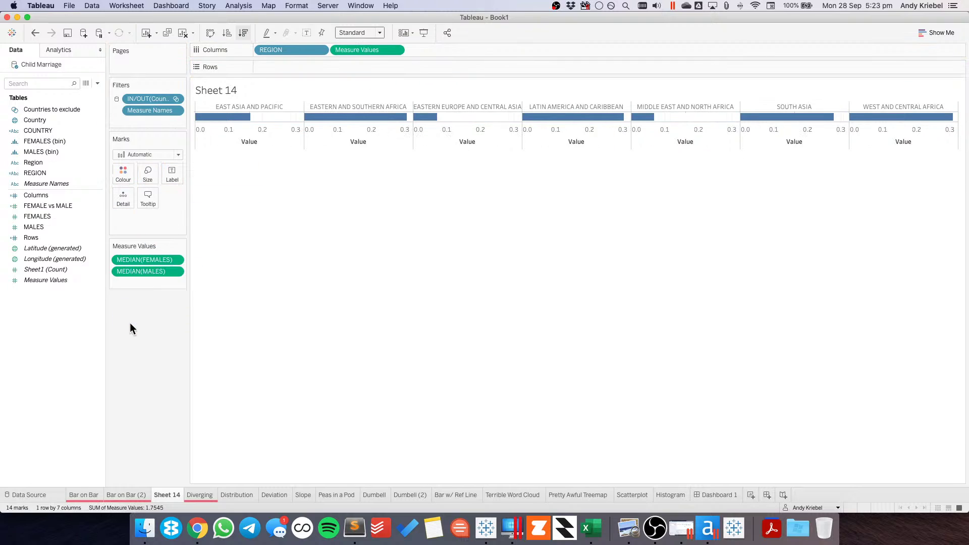
- Negate the male median in Sheet 14's Measure Values by changing it to -MEDIAN([MALES])
double_click(128, 271)
key("Left")
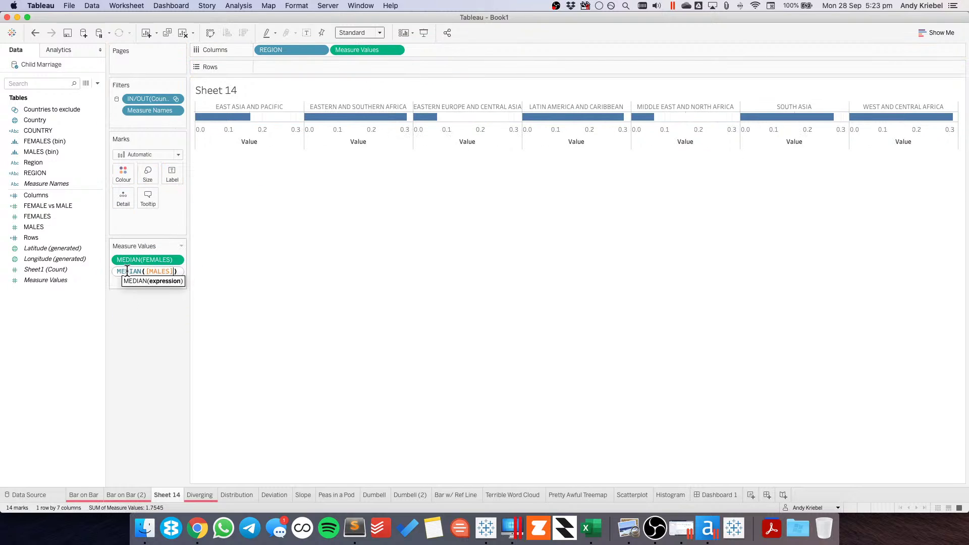
key("Home")
type("-")
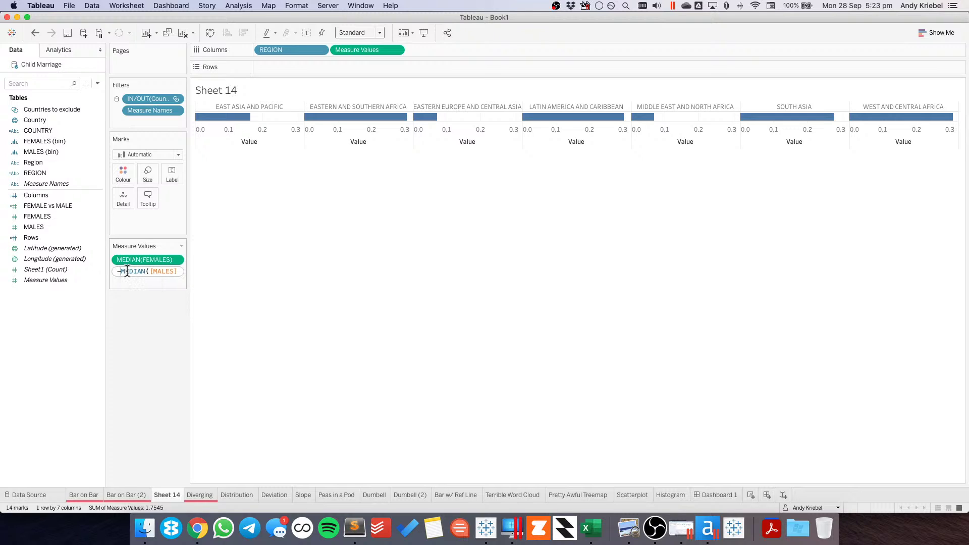
key("Return")
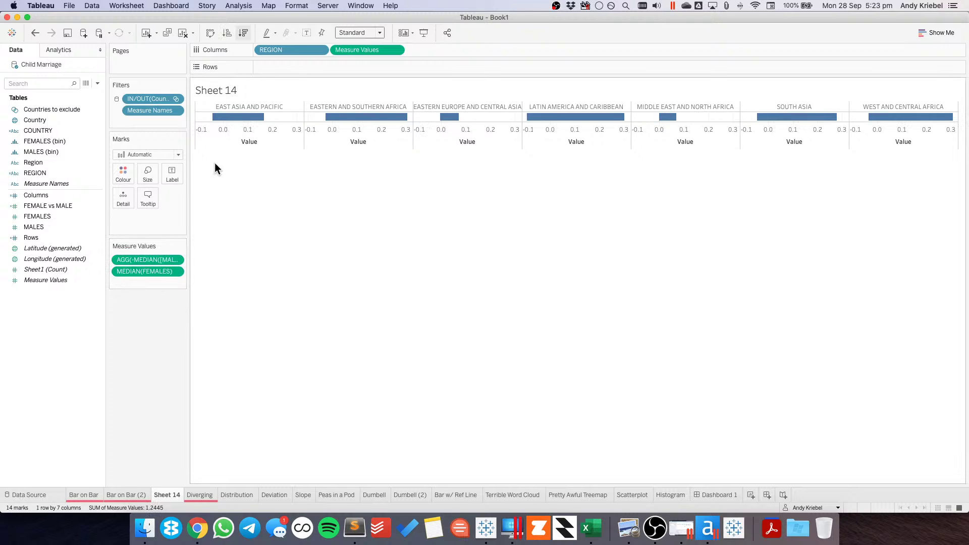
- Colour Sheet 14's bars by Measure Names so males and females are distinguished
mouse_move(222, 122)
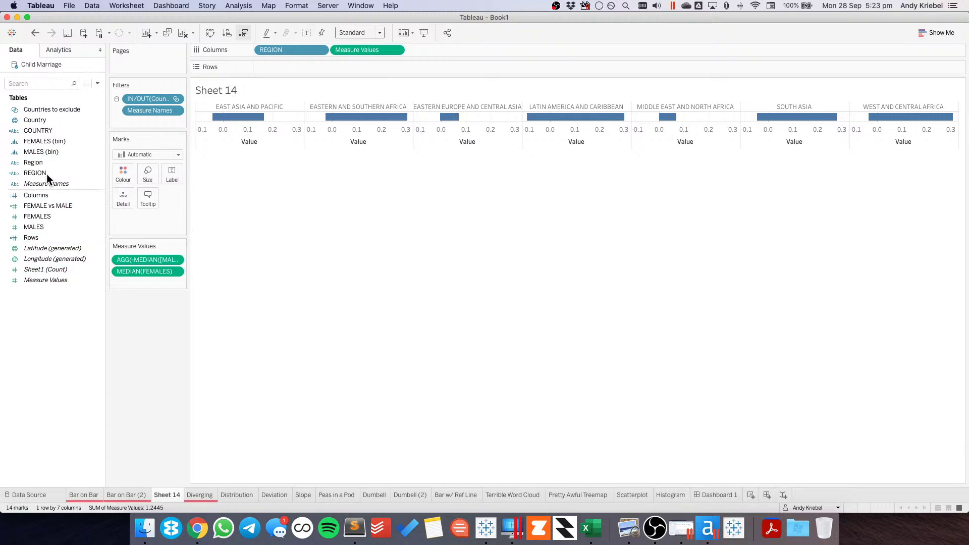
left_click_drag(47, 183, 121, 173)
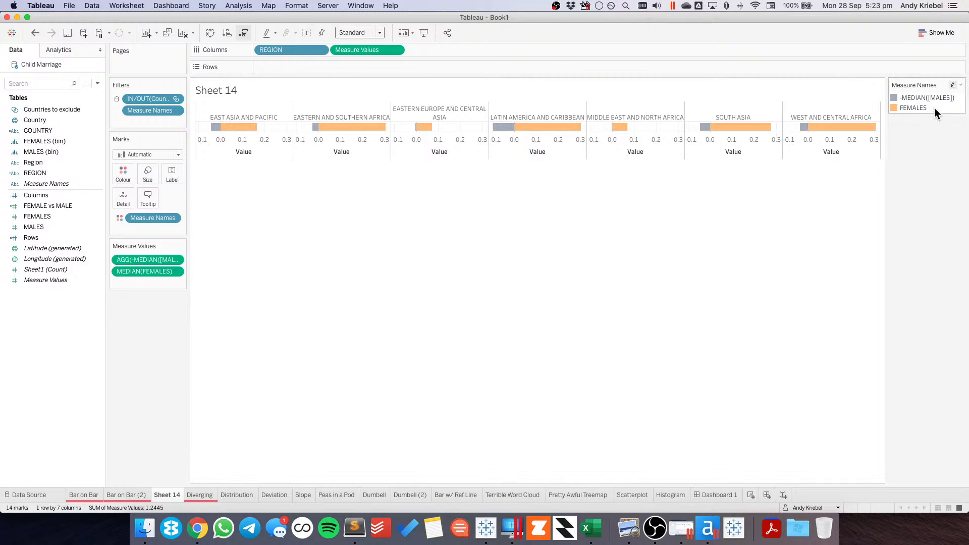
- Recolour the Bar on Bar (2) chart's FEMALE vs MALE bars with the Color Brewer Green-Brown palette, in two steps and not reversed
left_click(135, 495)
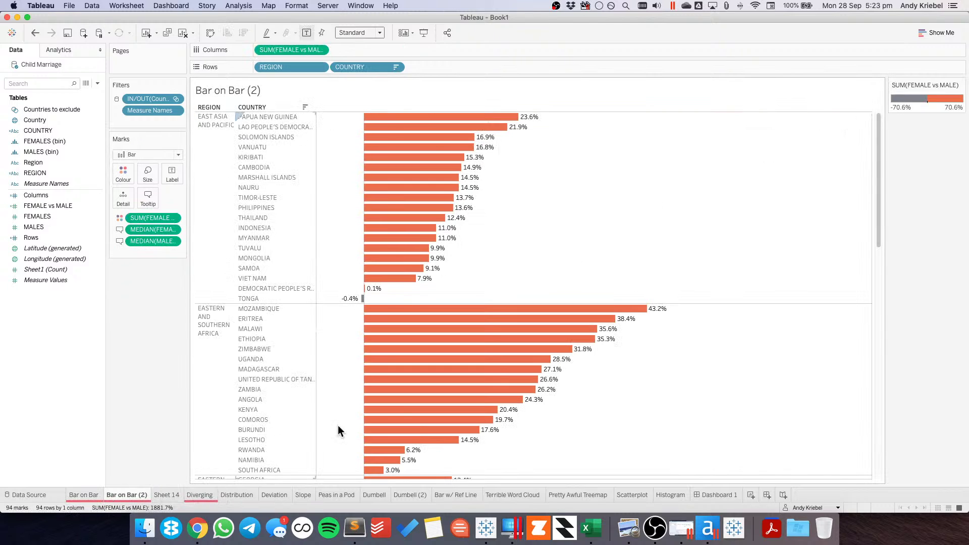
double_click(923, 106)
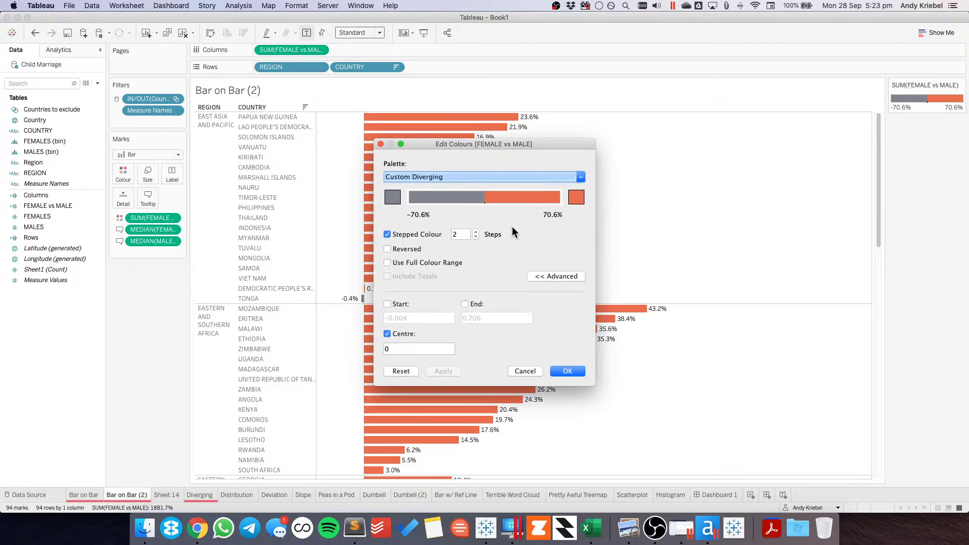
left_click(452, 175)
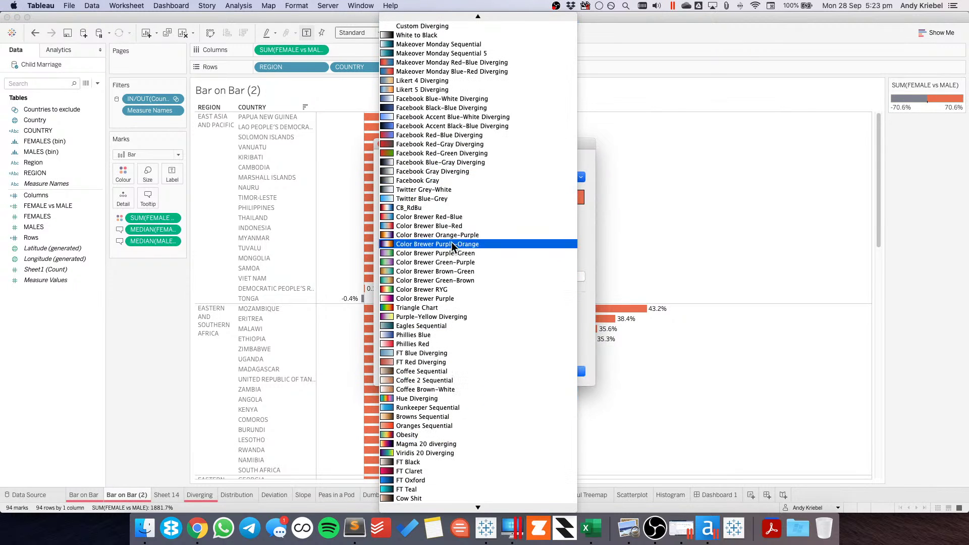
scroll(461, 341, "down", 2)
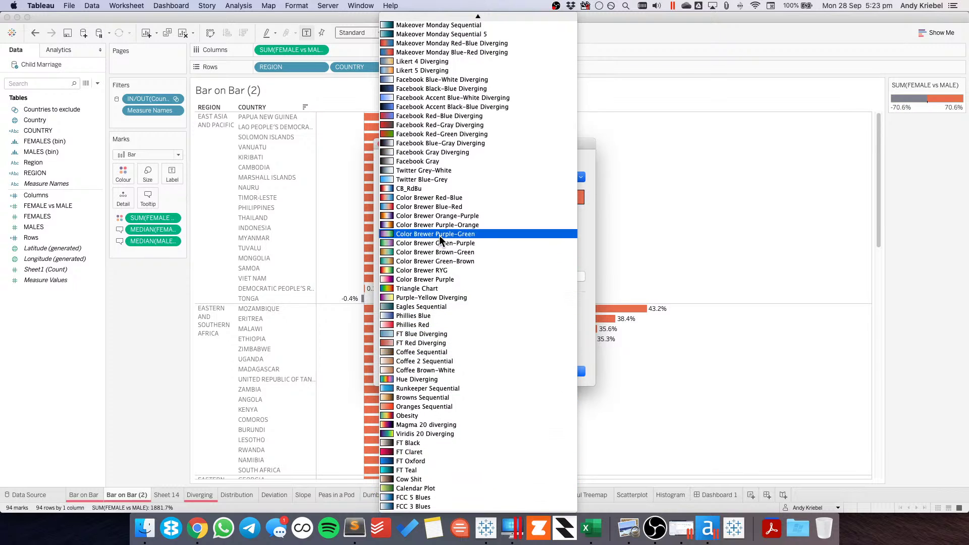
scroll(440, 242, "up", 2)
scroll(441, 242, "up", 15)
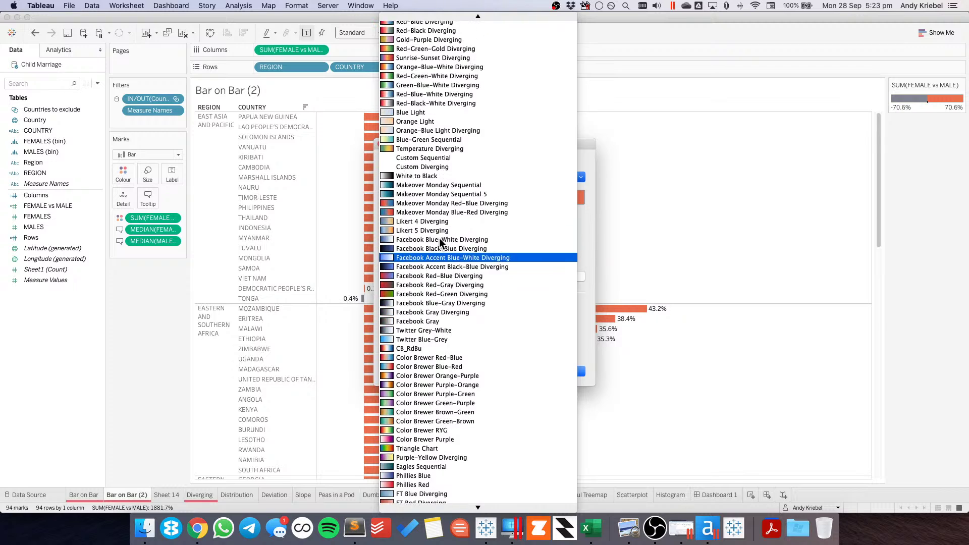
scroll(440, 243, "down", 16)
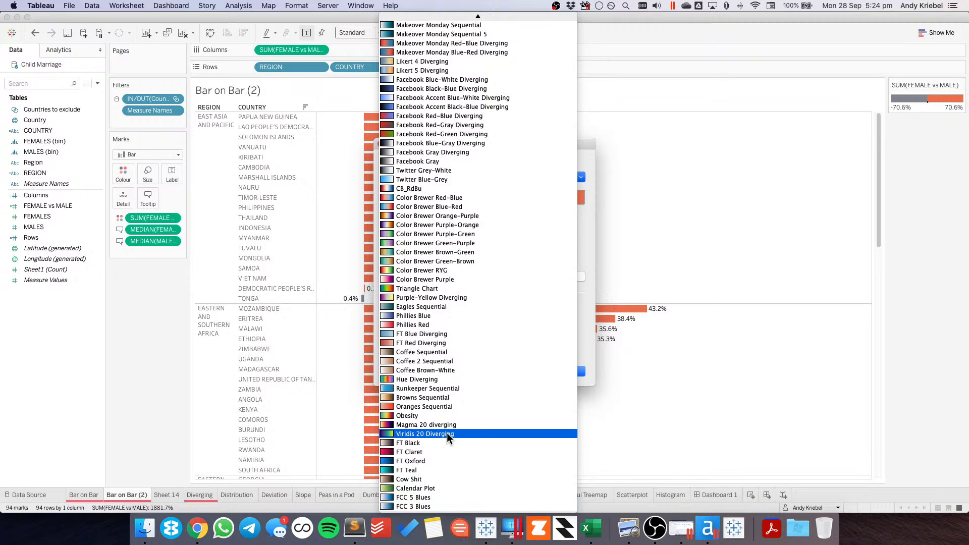
left_click(417, 279)
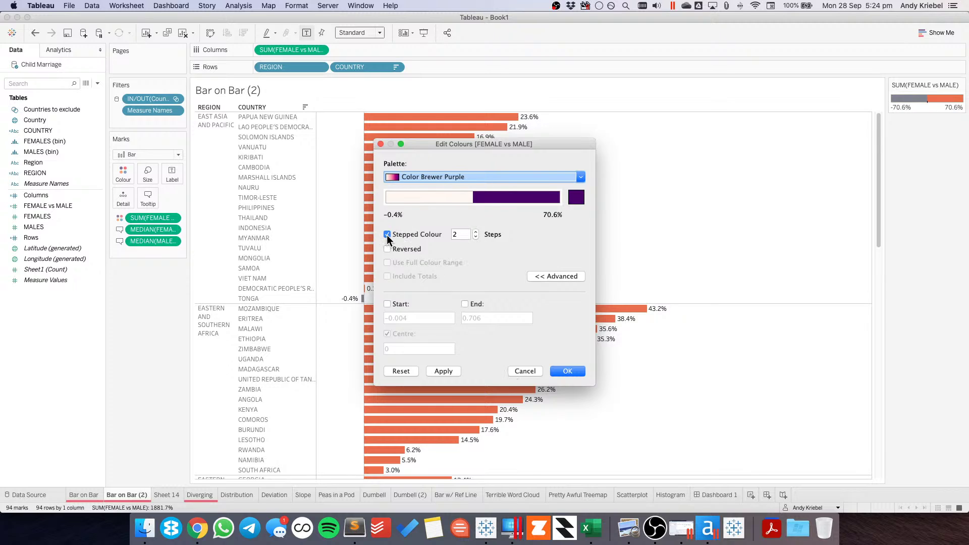
left_click(414, 178)
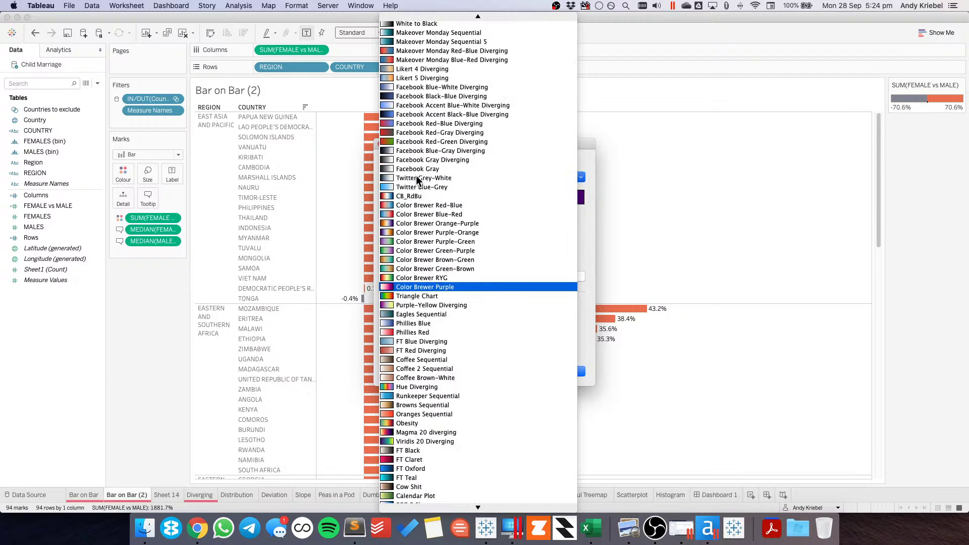
left_click(413, 269)
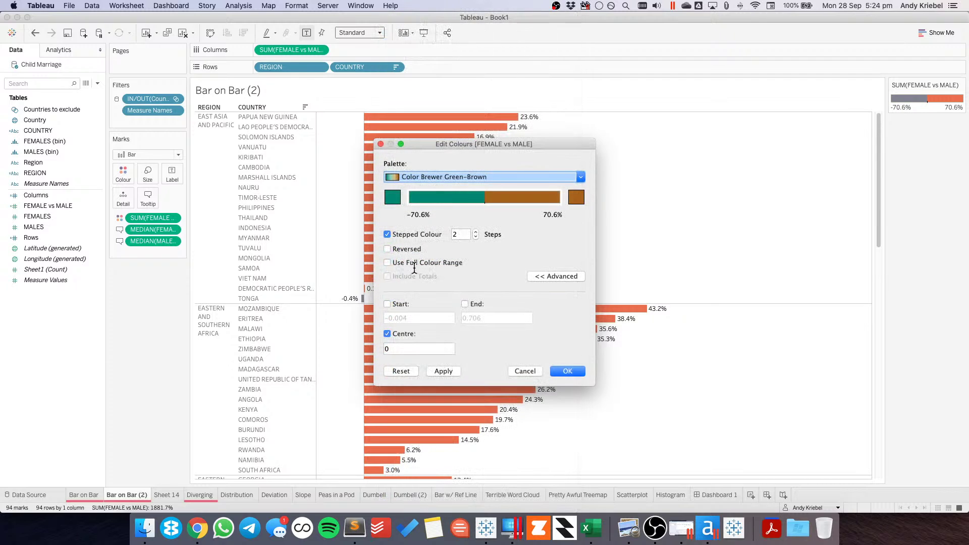
left_click(388, 250)
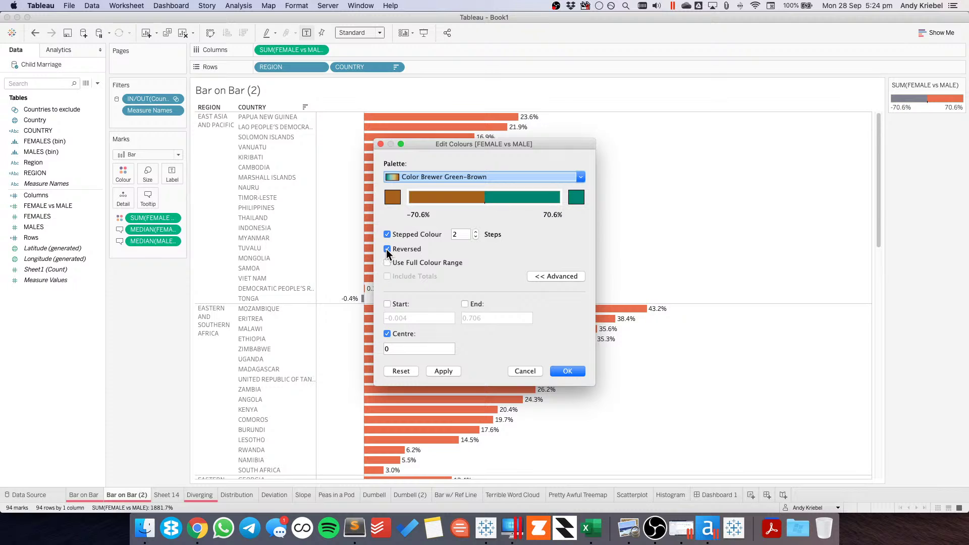
left_click(387, 249)
left_click(567, 371)
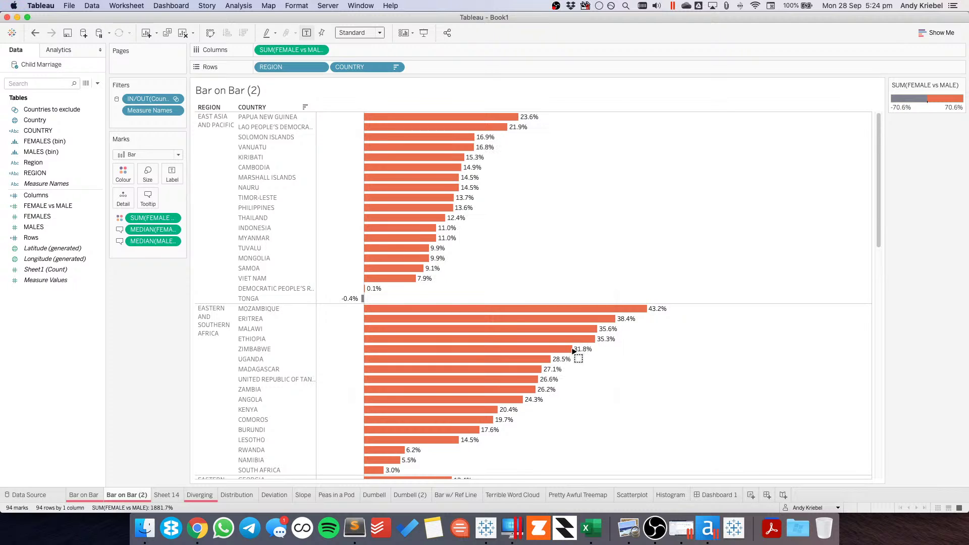
left_click_drag(654, 304, 591, 342)
left_click(566, 245)
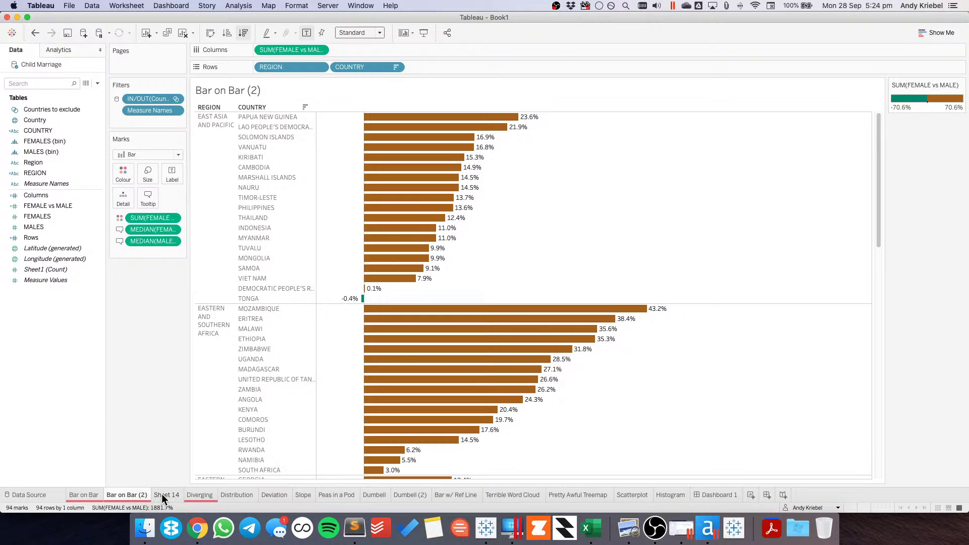
- Copy the palette's green end colour code 018571 from the FEMALE vs MALE colour settings into the Sublime Text notes
mouse_move(161, 493)
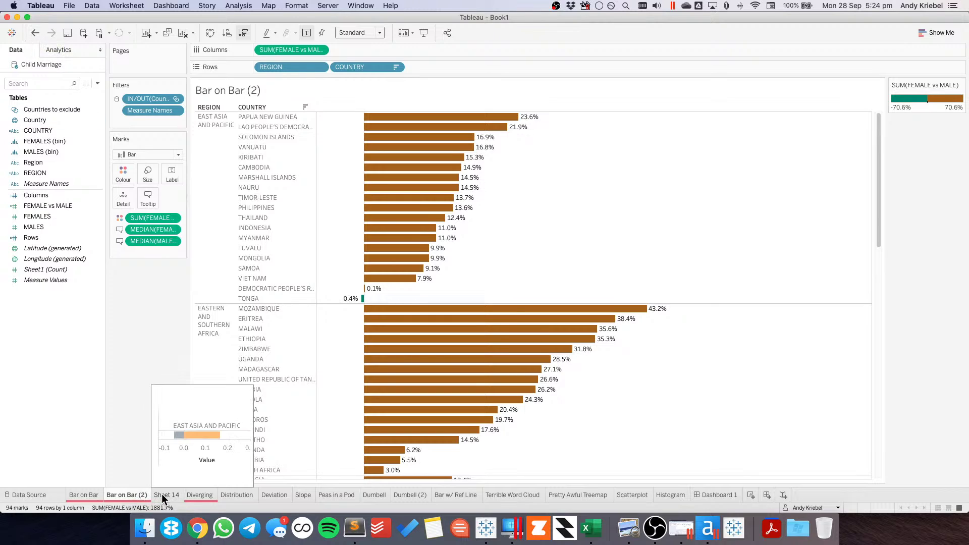
left_click(921, 107)
left_click(397, 198)
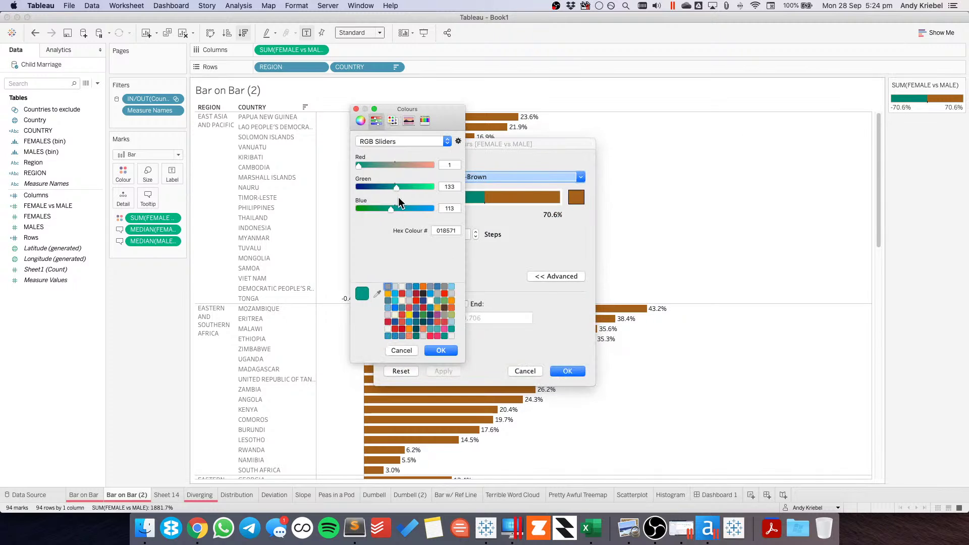
double_click(441, 230)
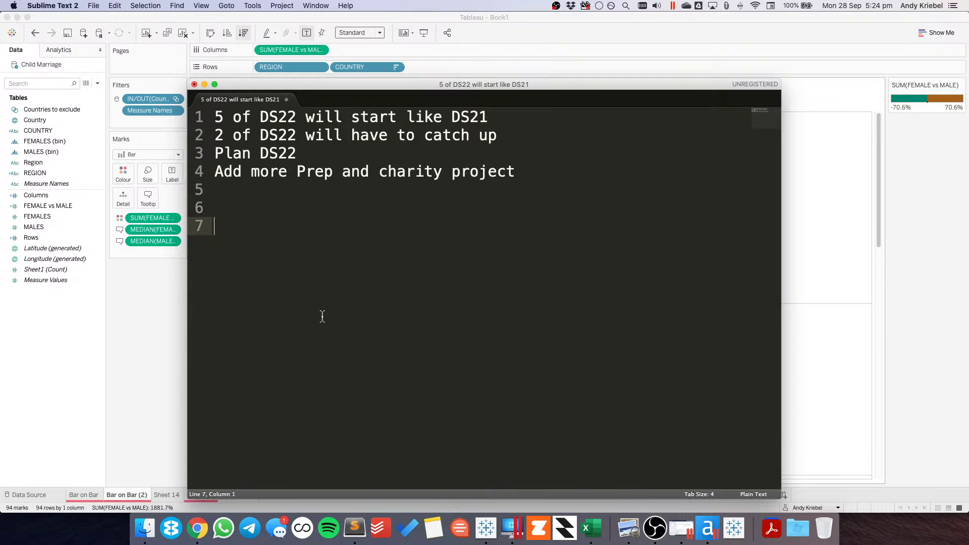
type("018571")
key("super+Tab")
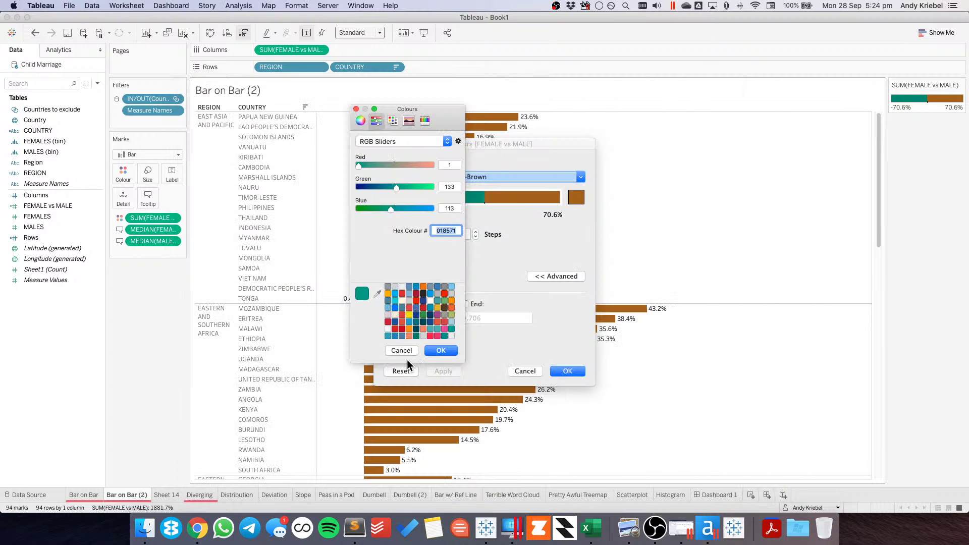
left_click(441, 350)
- Add the palette's brown end colour code A6611A on a new line in the Sublime Text notes, leaving the chart's colours unedited
left_click(574, 198)
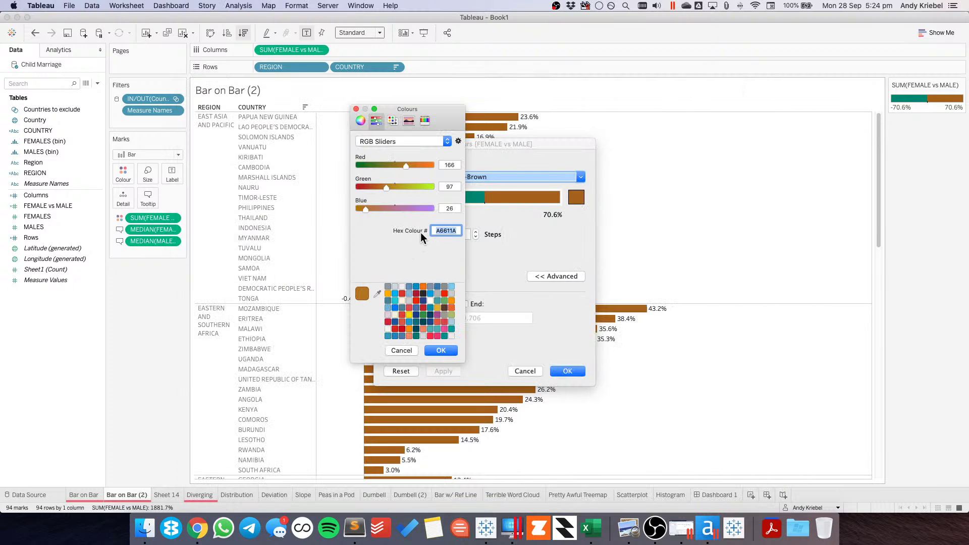
double_click(447, 233)
key("super+c")
left_click(408, 353)
key("super+Tab")
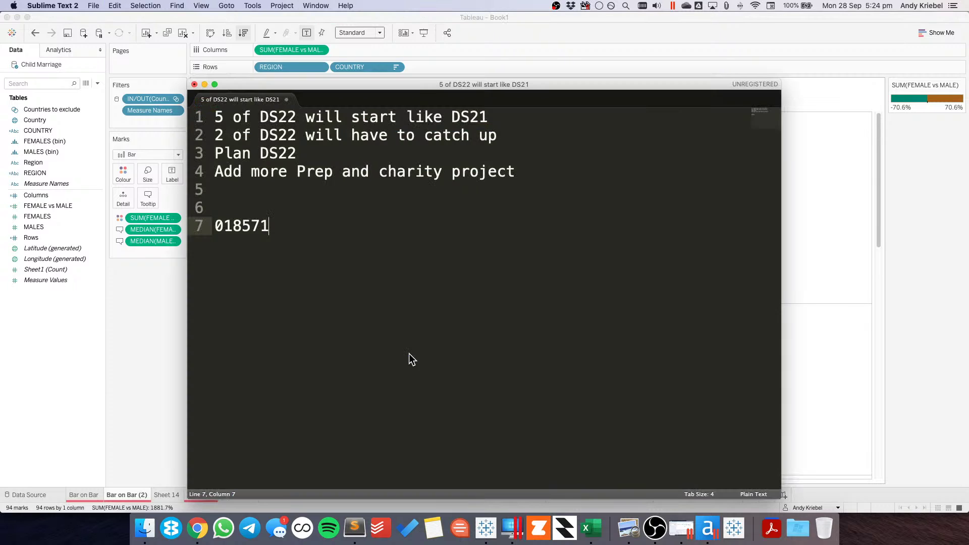
key("Return")
key("super+v")
key("super+Tab")
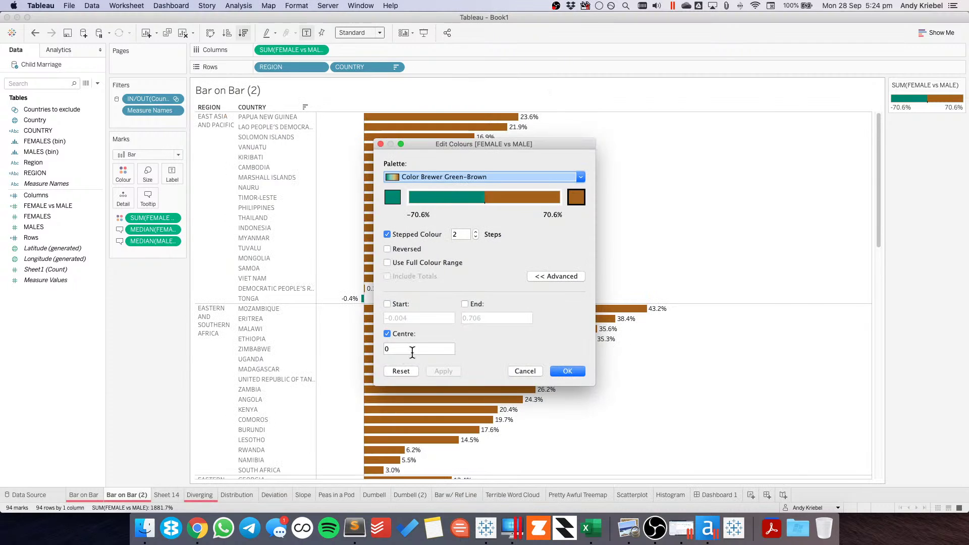
left_click(525, 372)
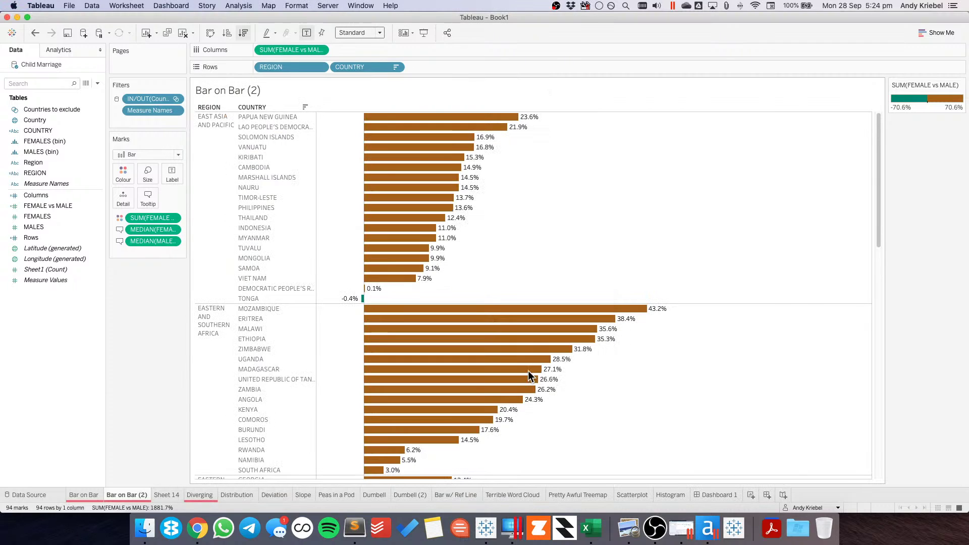
- On Sheet 14, set the colour of -MEDIAN([MALES]) to hex 018571 using the code saved in the Sublime Text notes
left_click(168, 495)
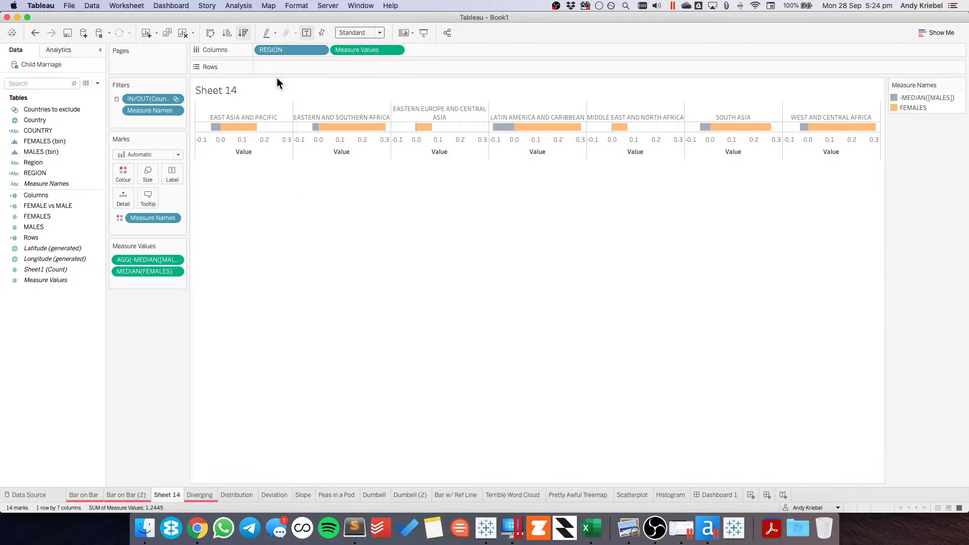
double_click(952, 108)
double_click(356, 186)
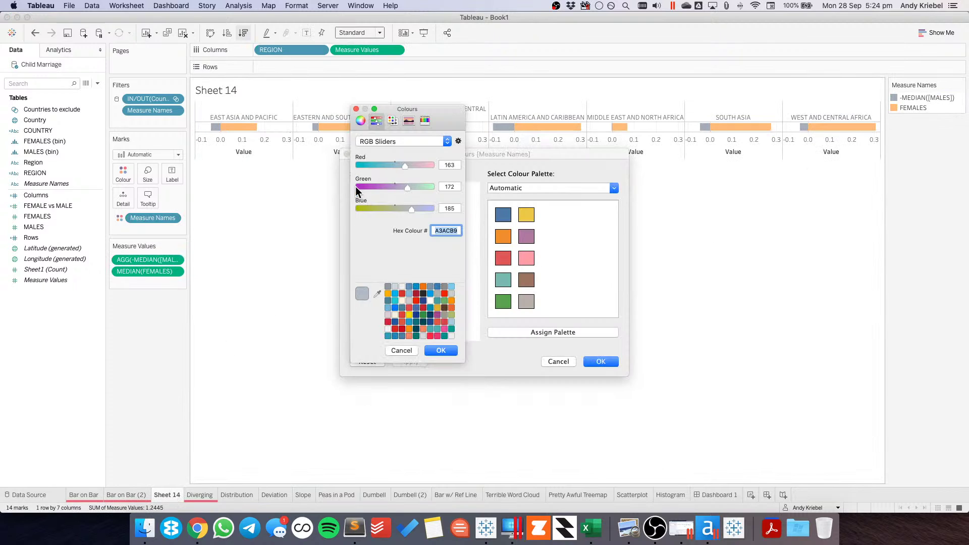
key("super+Tab")
double_click(241, 226)
key("super+Tab")
key("super+v")
left_click(441, 351)
- Set the FEMALES colour to hex A6611A from the Sublime Text notes and apply the Measure Names colours
key("super+Tab")
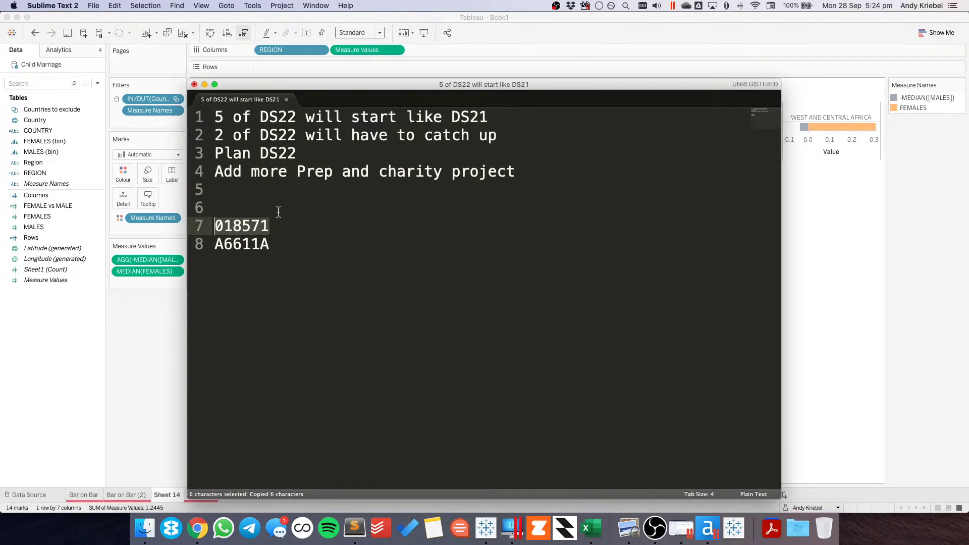
double_click(237, 244)
key("super+c")
key("super+Tab")
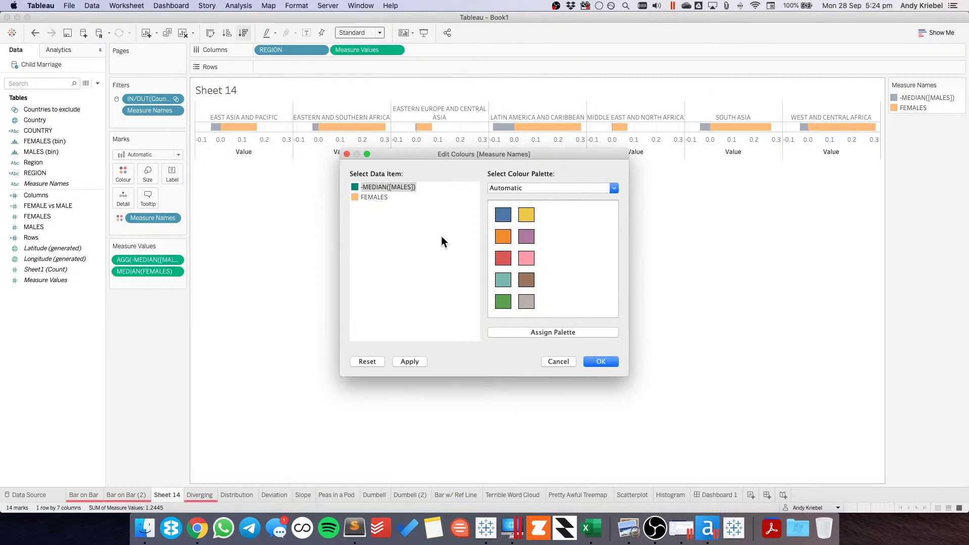
double_click(363, 198)
key("super+v")
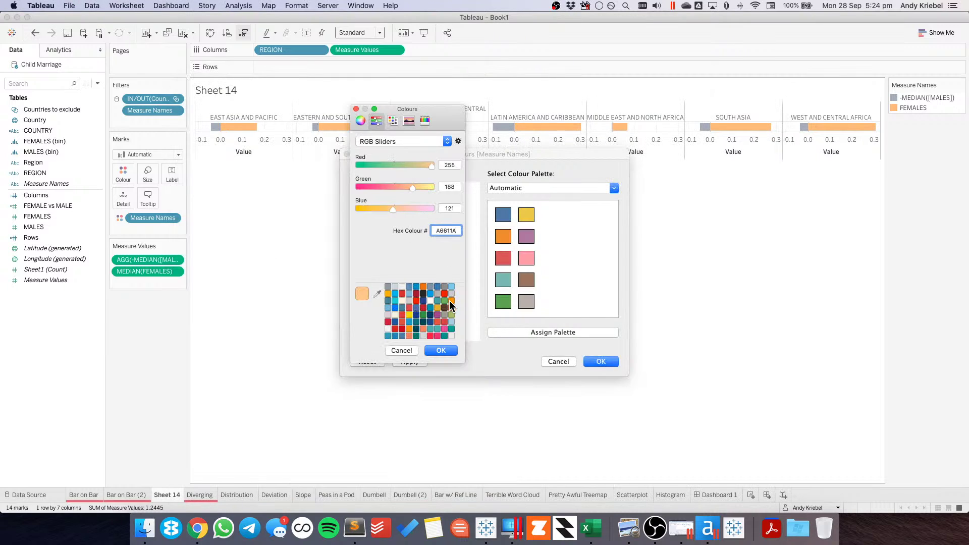
left_click(441, 350)
left_click(598, 361)
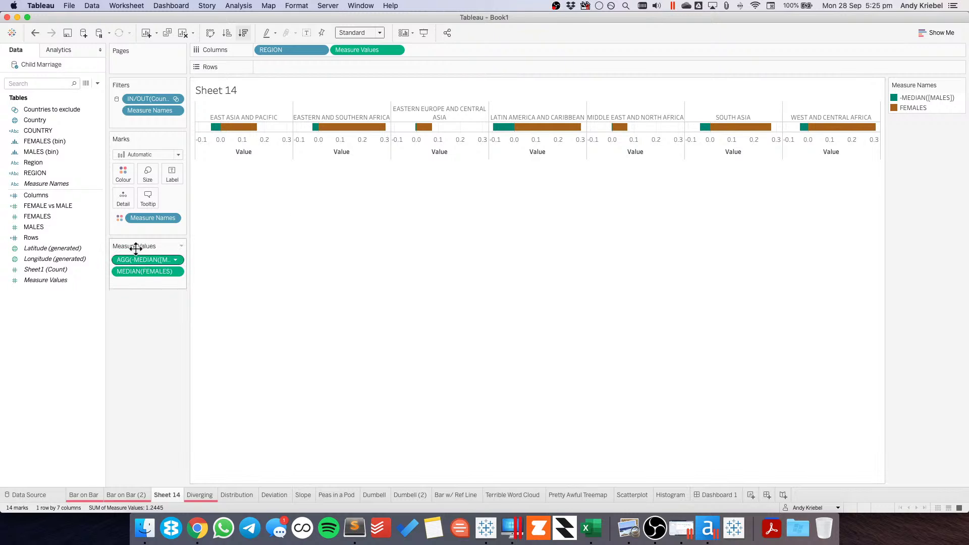
- Replace the negated male median in Sheet 14's Measure Values with the MALES field
left_click_drag(36, 228, 133, 259)
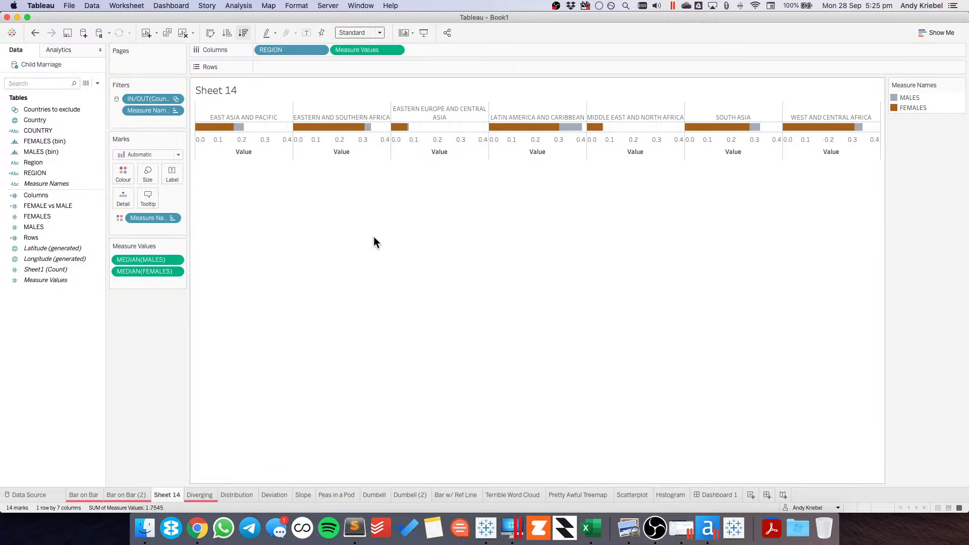
- Copy the hex code 018571 from the Sublime Text notes
key("super+Tab")
double_click(242, 227)
key("super+c")
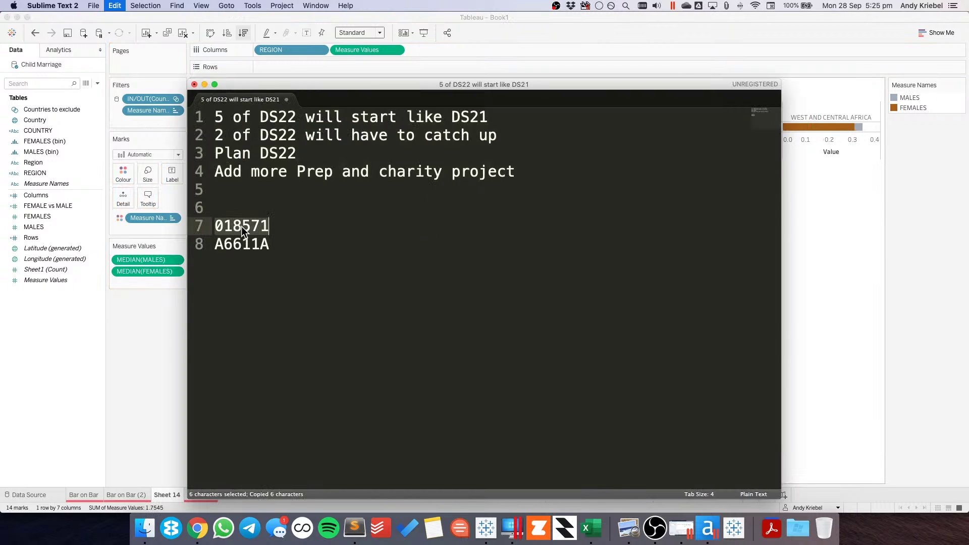
key("super+Tab")
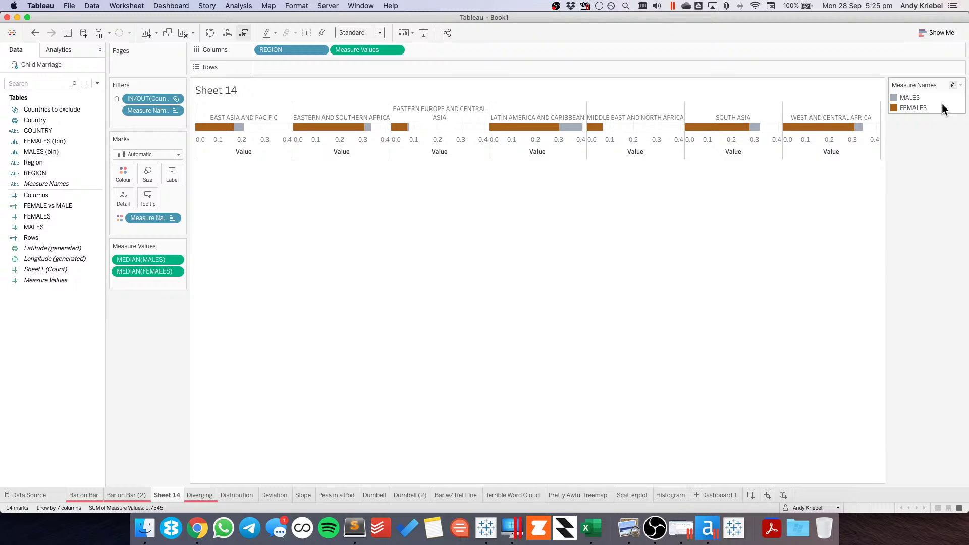
- On Bar on Bar (2), try grey as the start colour of the FEMALE vs MALE diverging palette and undo the change
left_click(134, 494)
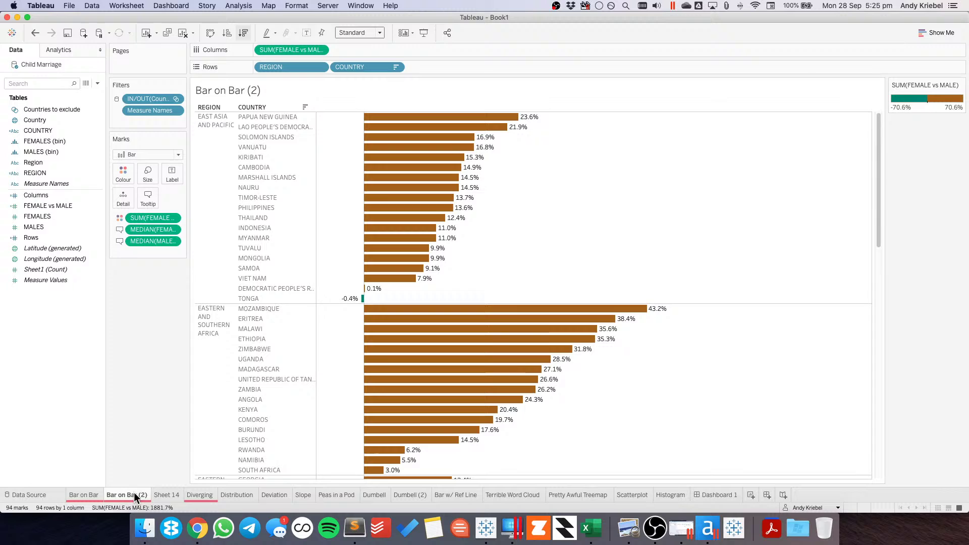
double_click(913, 116)
left_click(398, 204)
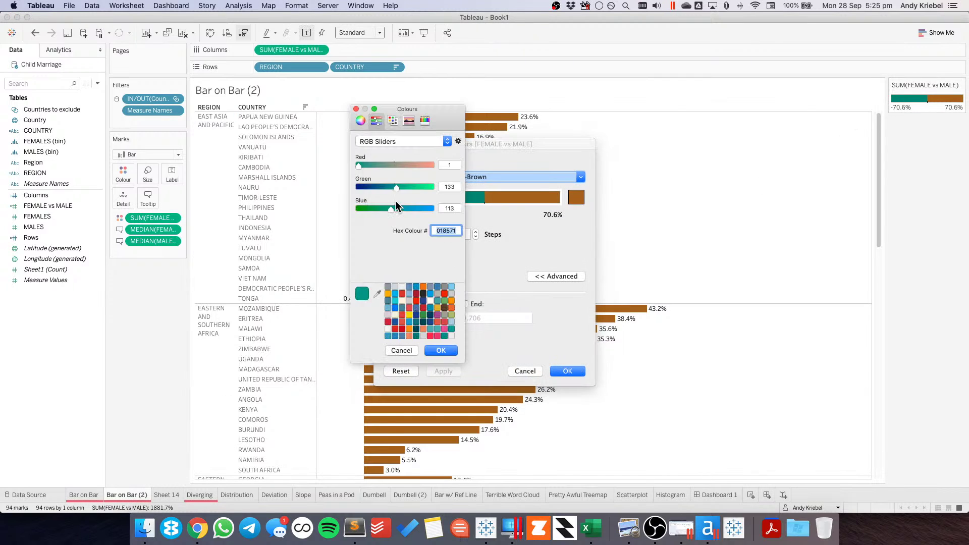
key("super+Tab")
key("super+c")
key("super+Tab")
key("super+v")
key("Return")
left_click(388, 287)
left_click(440, 351)
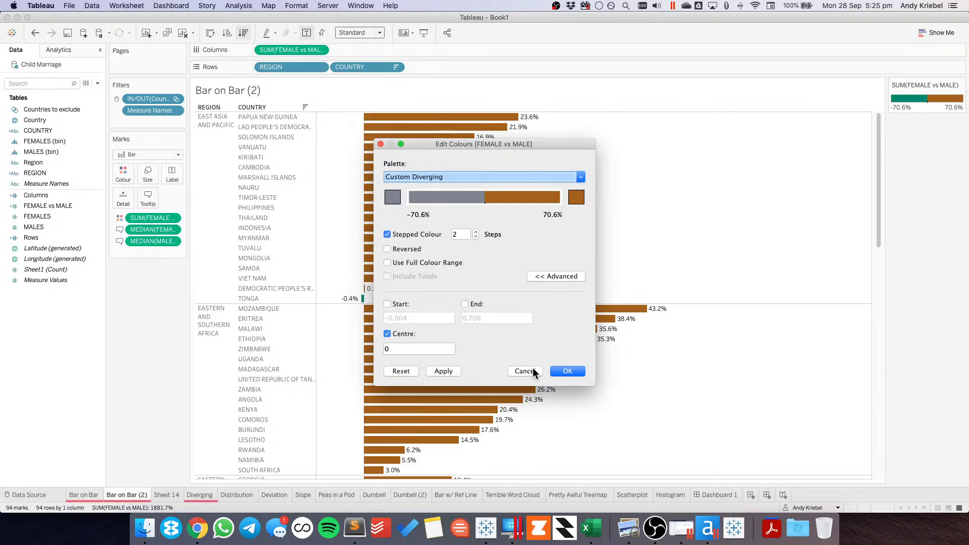
left_click(568, 370)
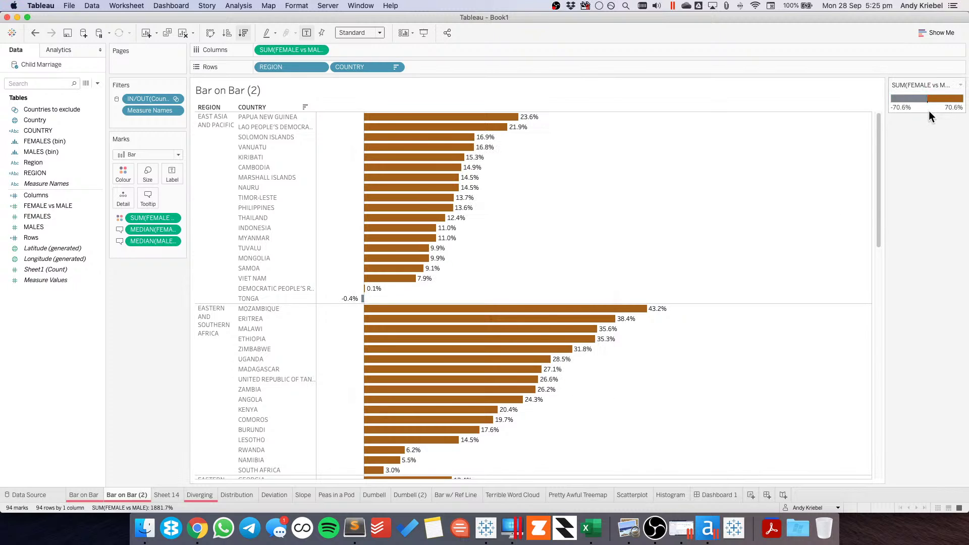
key("super+z")
- On Sheet 14, add Measure Names to Rows to split males and females onto separate rows
left_click(167, 495)
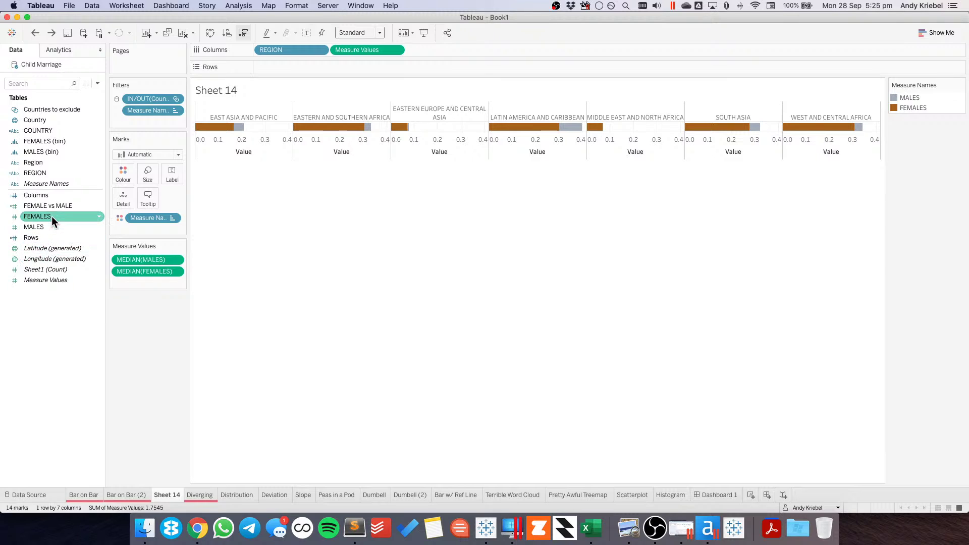
left_click_drag(47, 184, 281, 69)
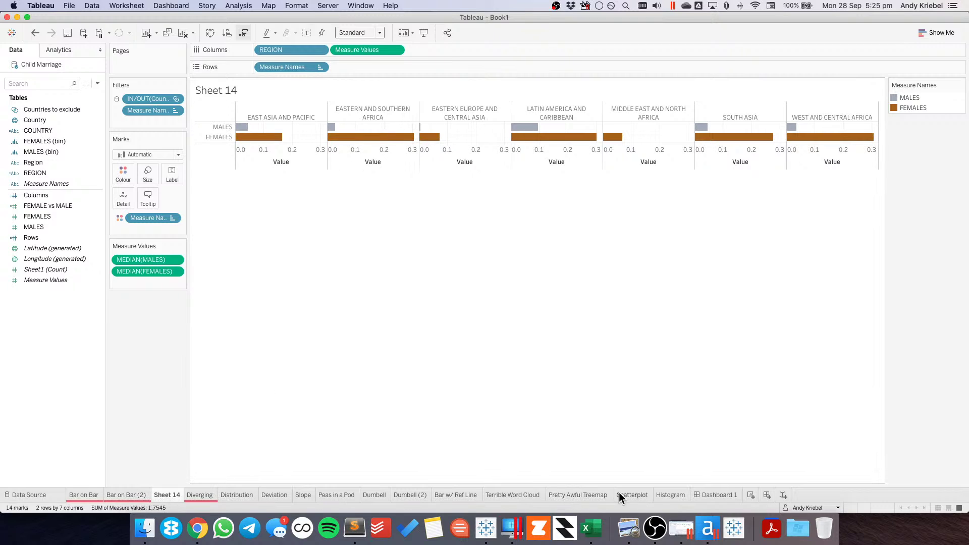
- Remove the Sheet 14 regional bar summary from Dashboard 1
left_click(724, 495)
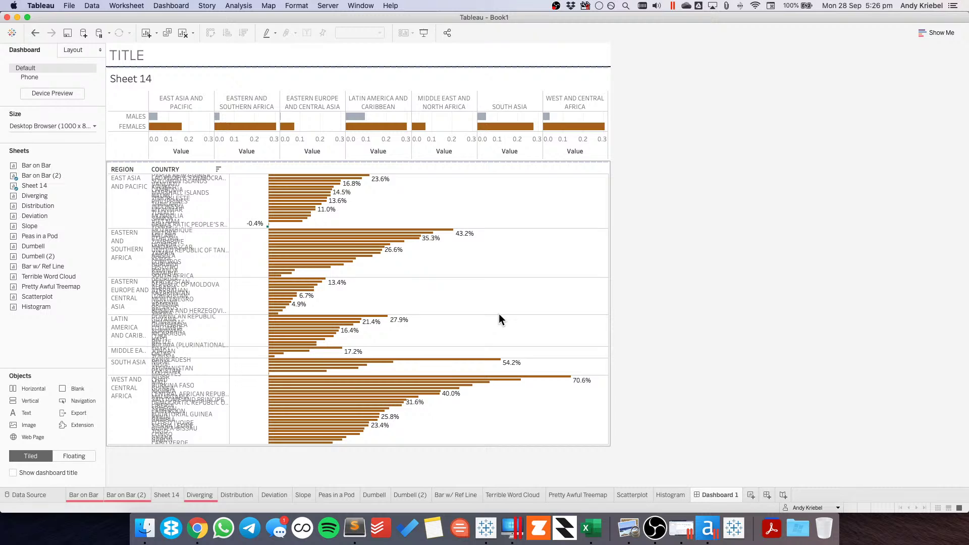
left_click(540, 76)
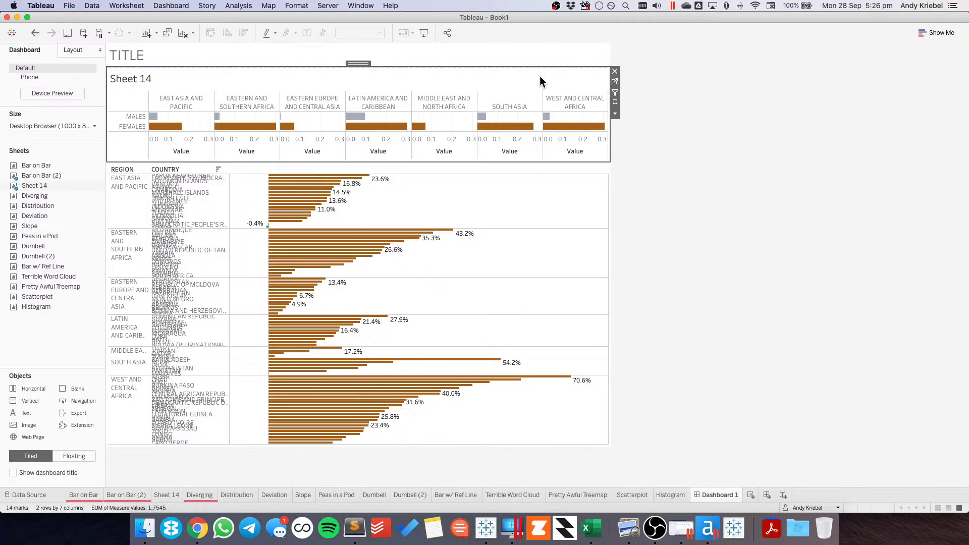
left_click(614, 72)
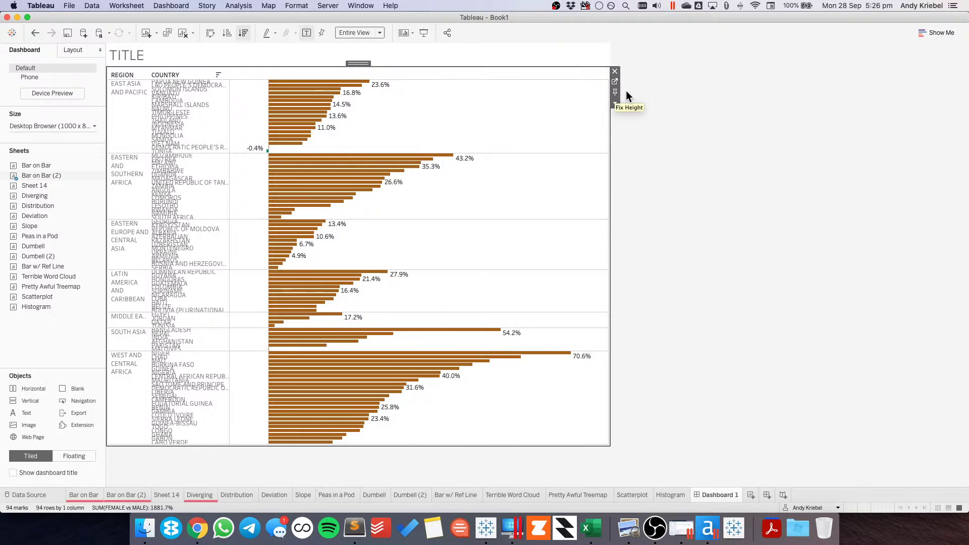
- Try adding a REGION filter for the Bar on Bar (2) chart while new objects are tiled, and undo it
left_click(615, 103)
mouse_move(640, 182)
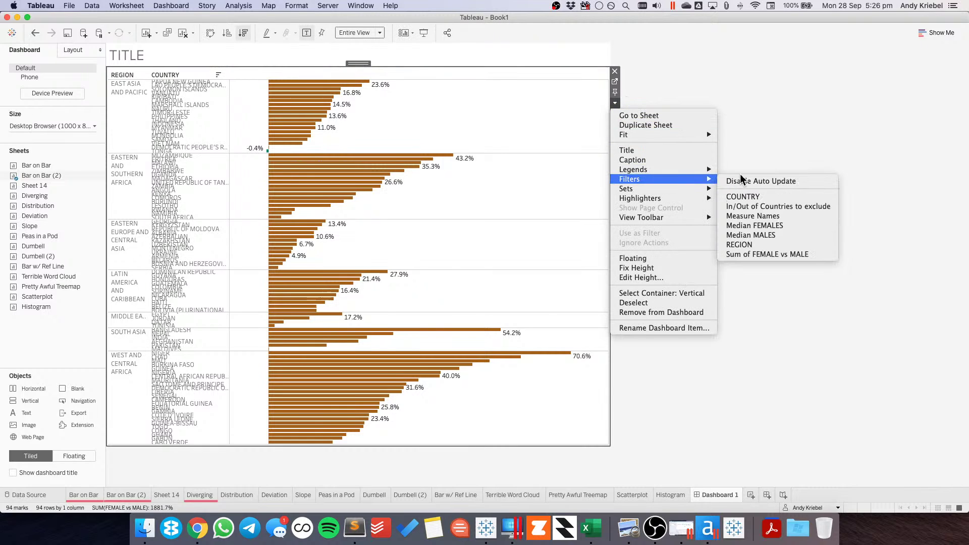
left_click(748, 248)
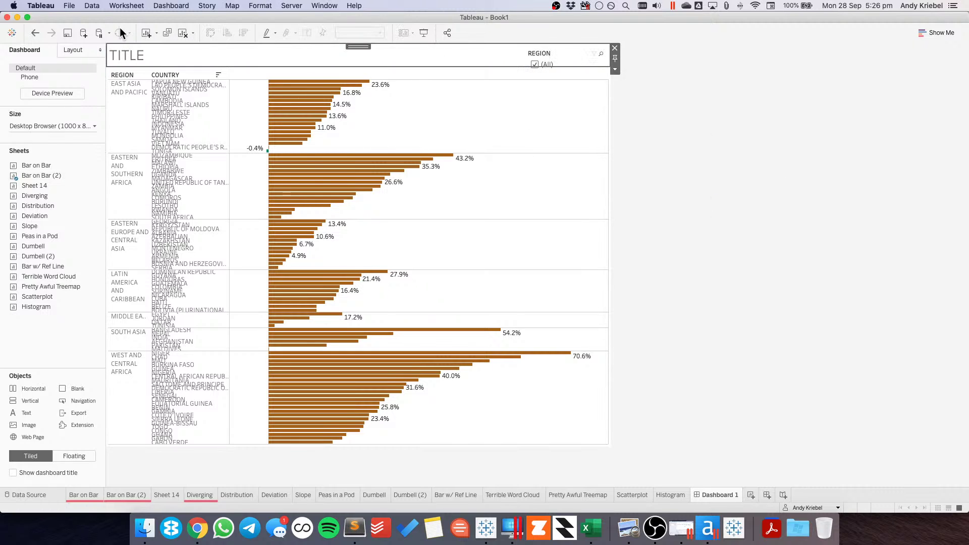
left_click(70, 50)
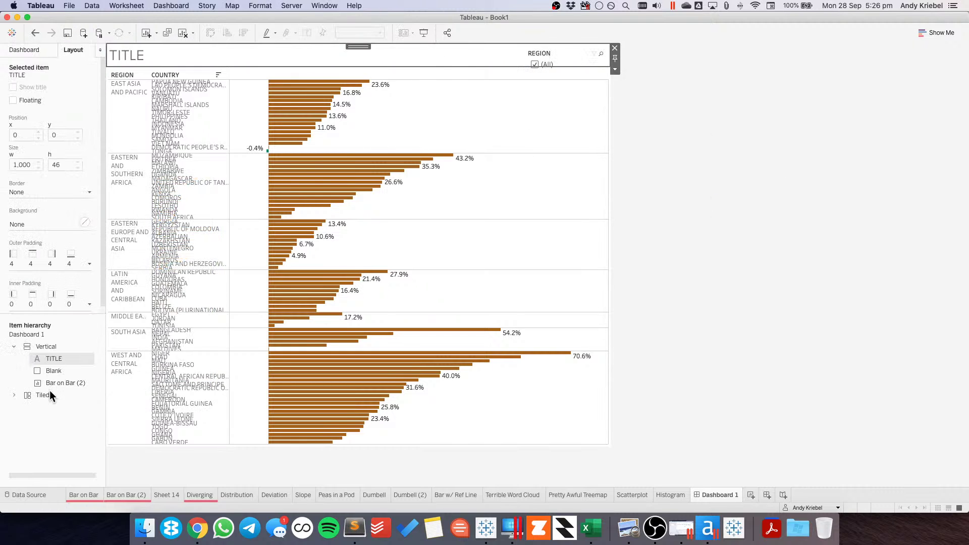
left_click(34, 33)
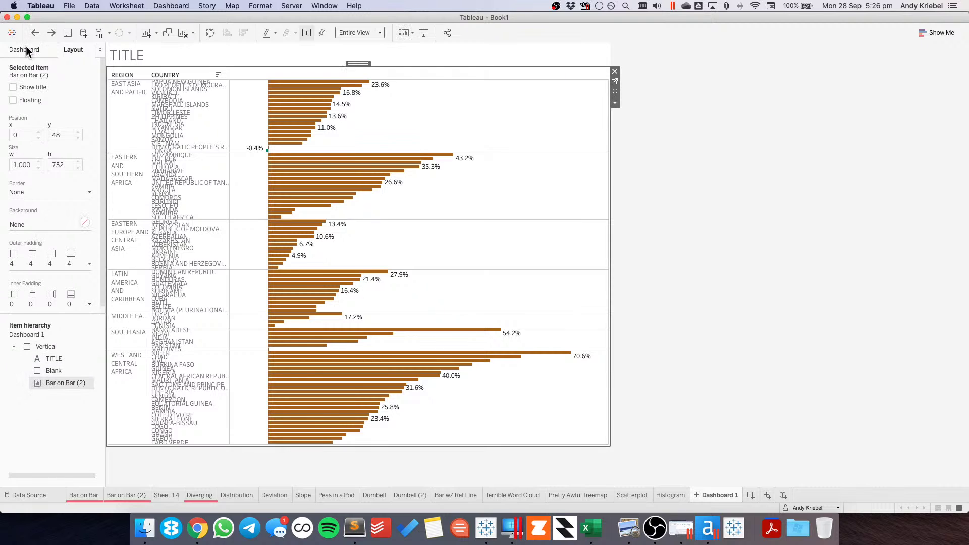
- Set new dashboard objects to floating and show the REGION filter for the Bar on Bar (2) chart
left_click(26, 48)
left_click(75, 456)
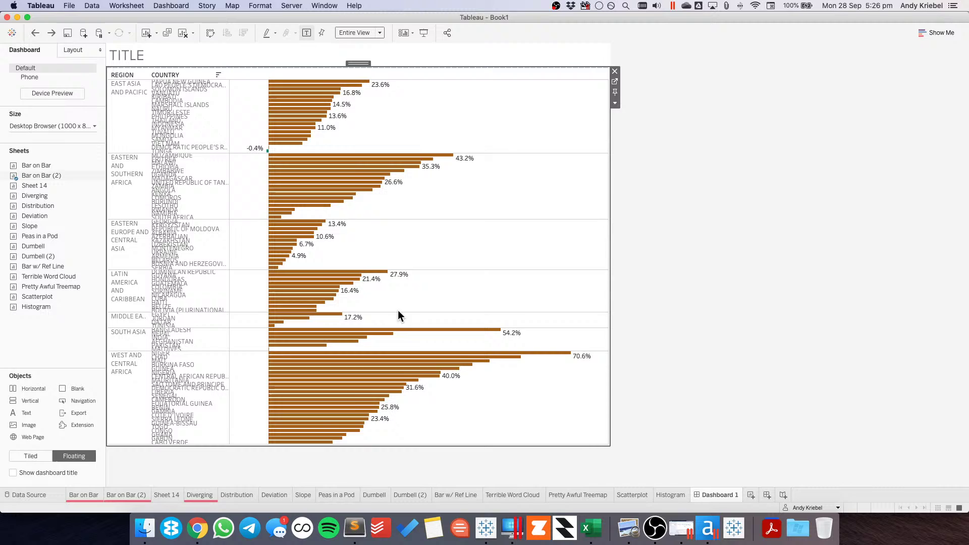
left_click(615, 103)
mouse_move(634, 172)
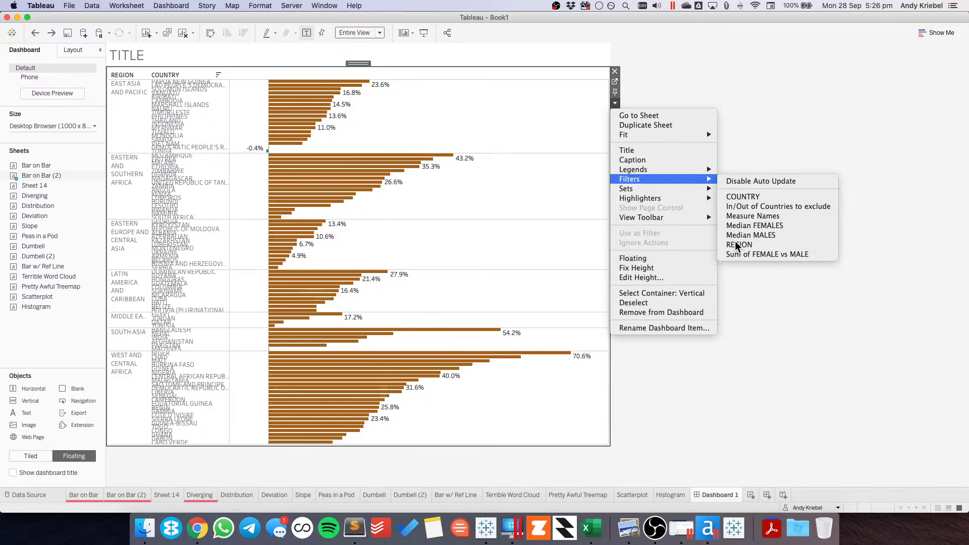
left_click(736, 245)
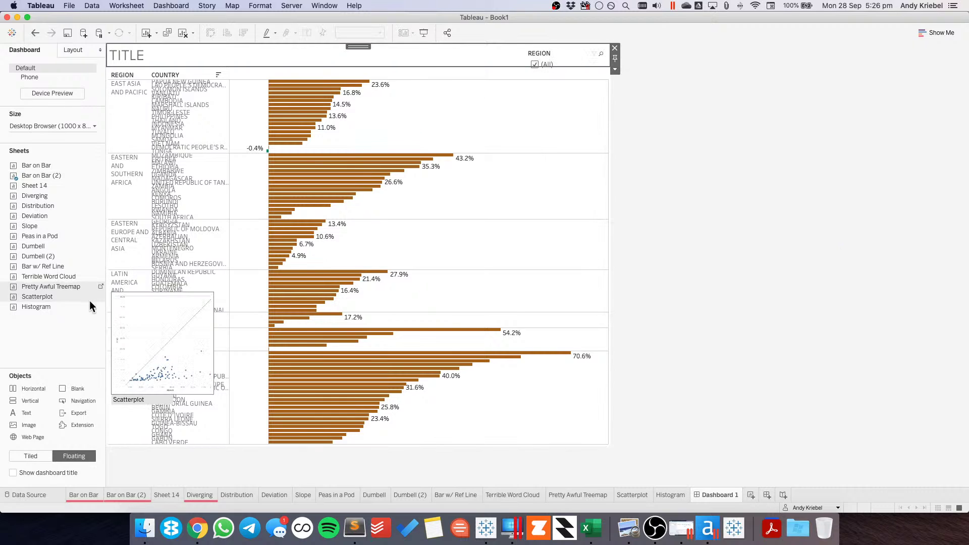
- Find the REGION filter inside the nested Tiled containers of the item hierarchy and make it floating
left_click(66, 49)
left_click(14, 396)
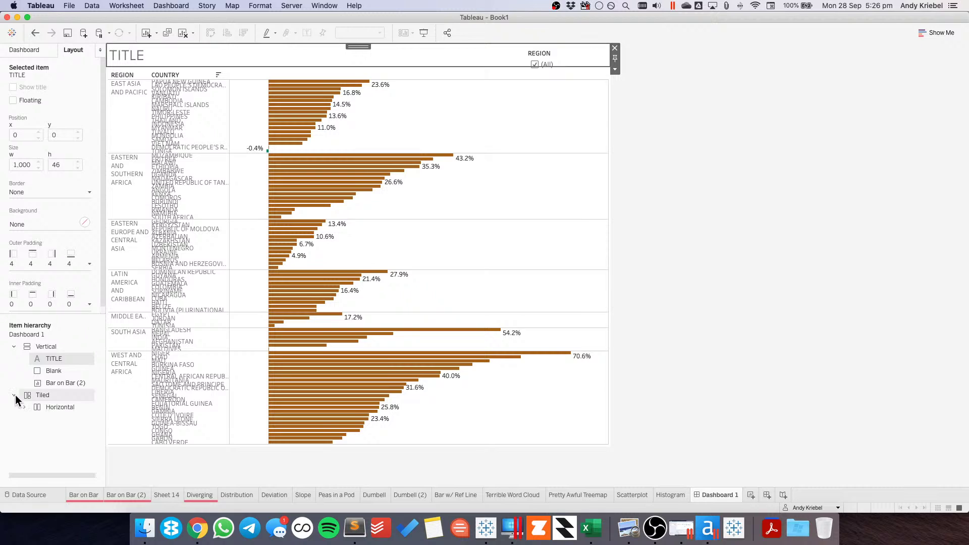
left_click(23, 407)
left_click(34, 431)
left_click(70, 444)
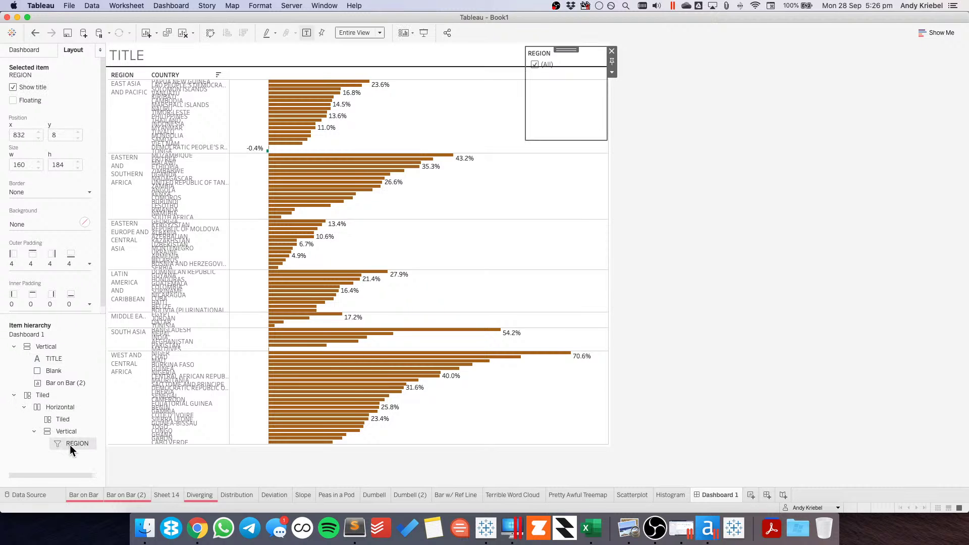
right_click(69, 444)
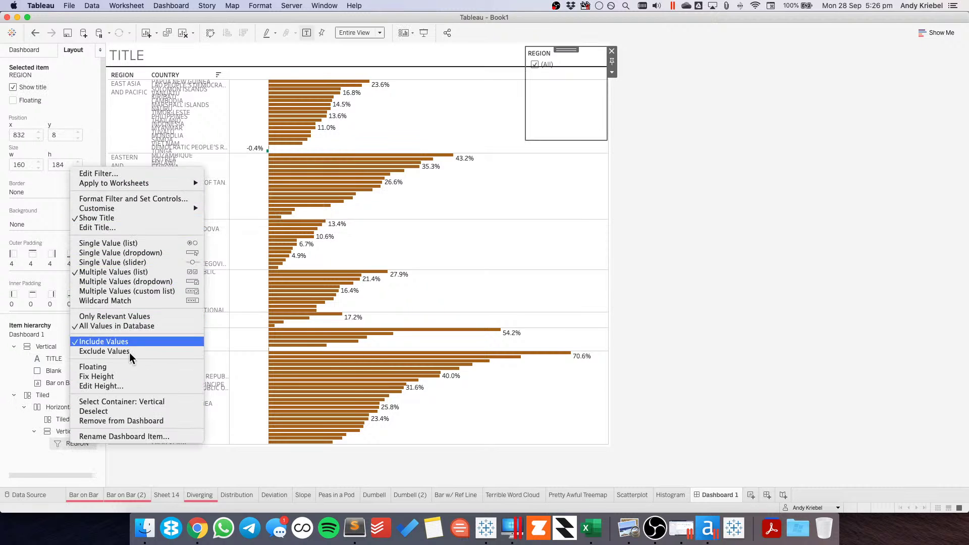
left_click(115, 367)
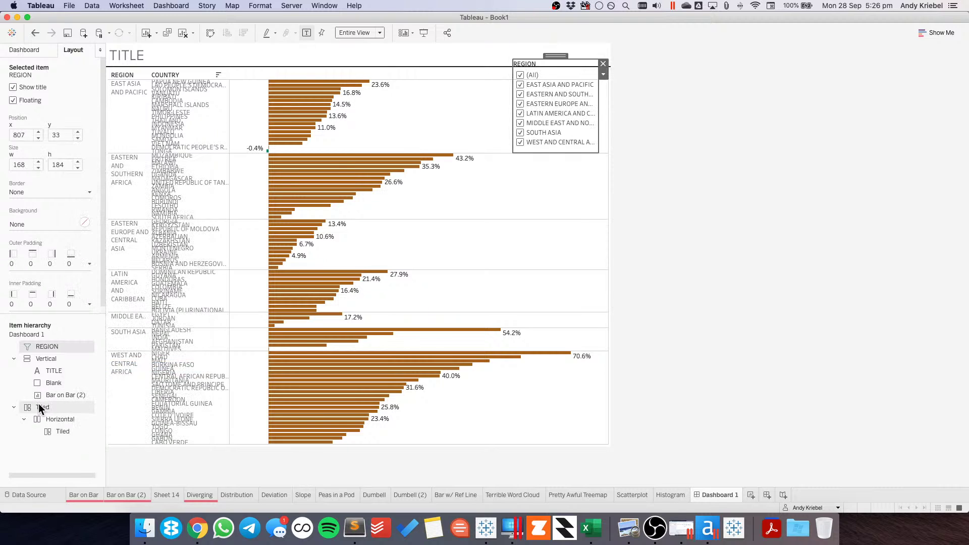
- Remove the leftover Tiled container from the dashboard and move the floating REGION filter to about x 770, y 188
left_click(39, 406)
right_click(39, 407)
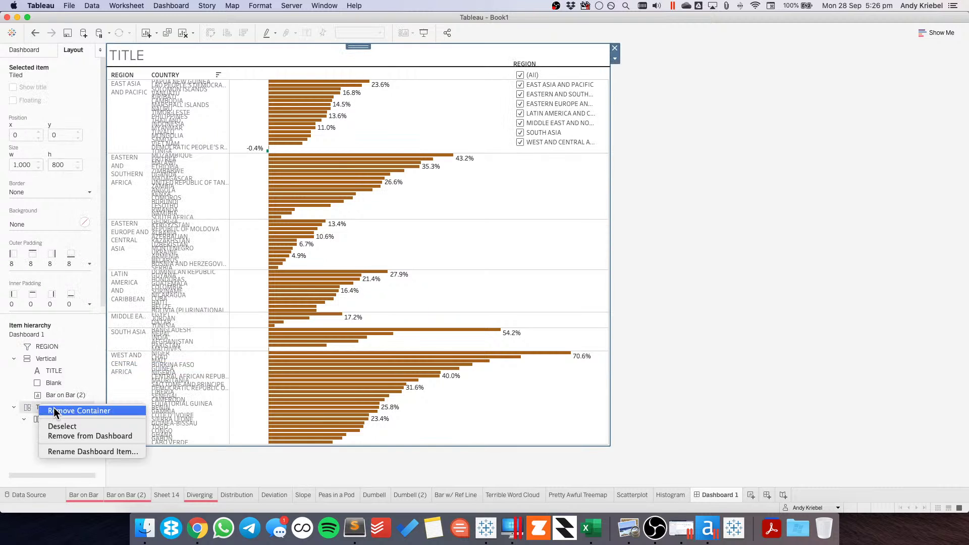
left_click(70, 436)
left_click(523, 281)
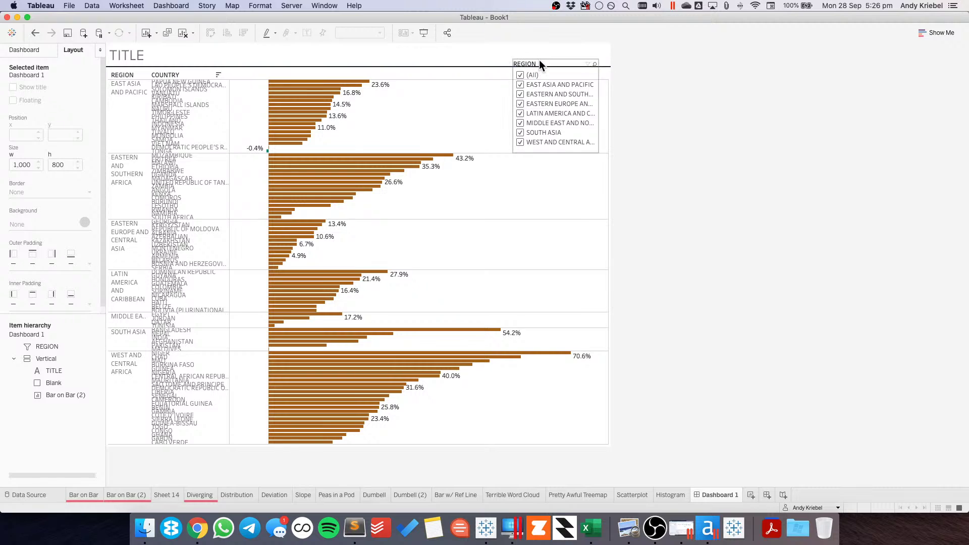
left_click(540, 60)
left_click_drag(554, 55, 536, 133)
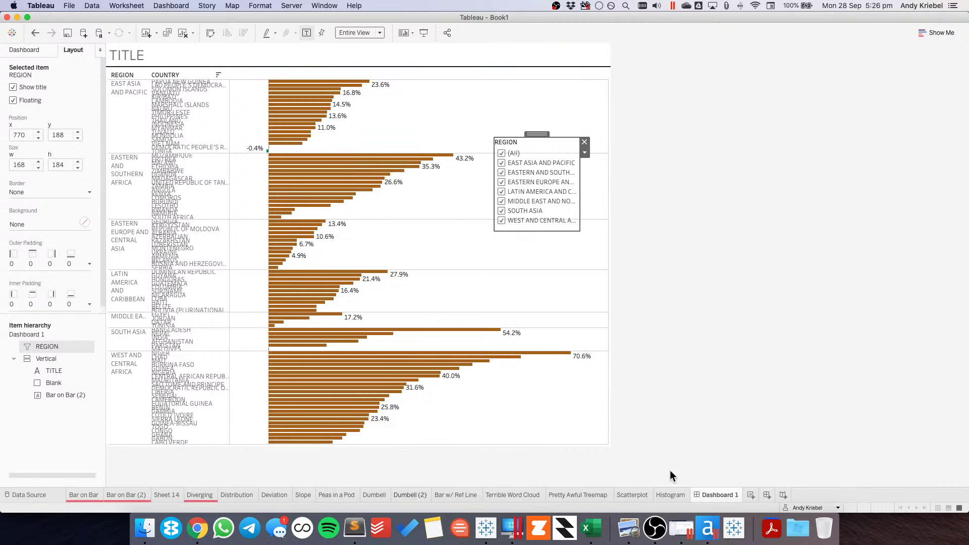
- On a new worksheet, give the REGION field a geographic role created from Country
key("super+t")
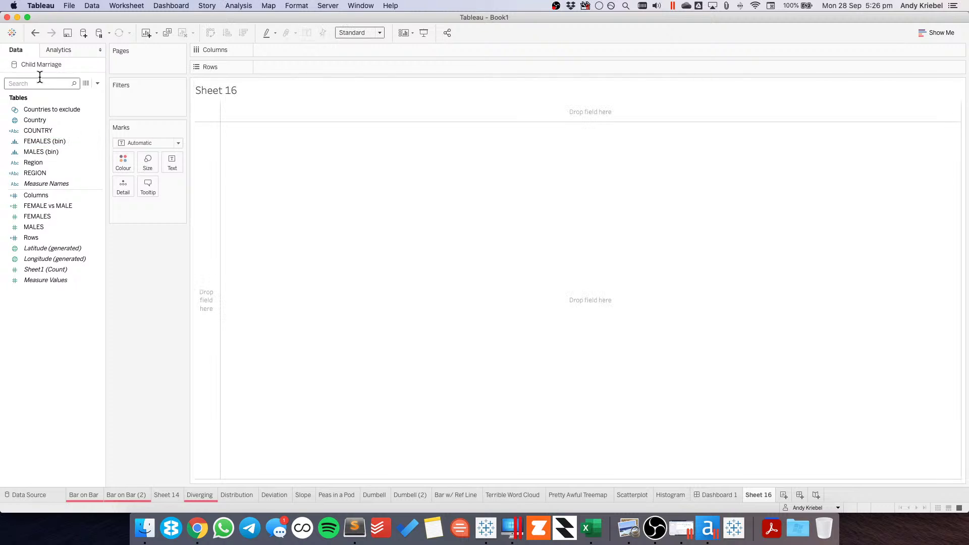
left_click(39, 162)
left_click(14, 173)
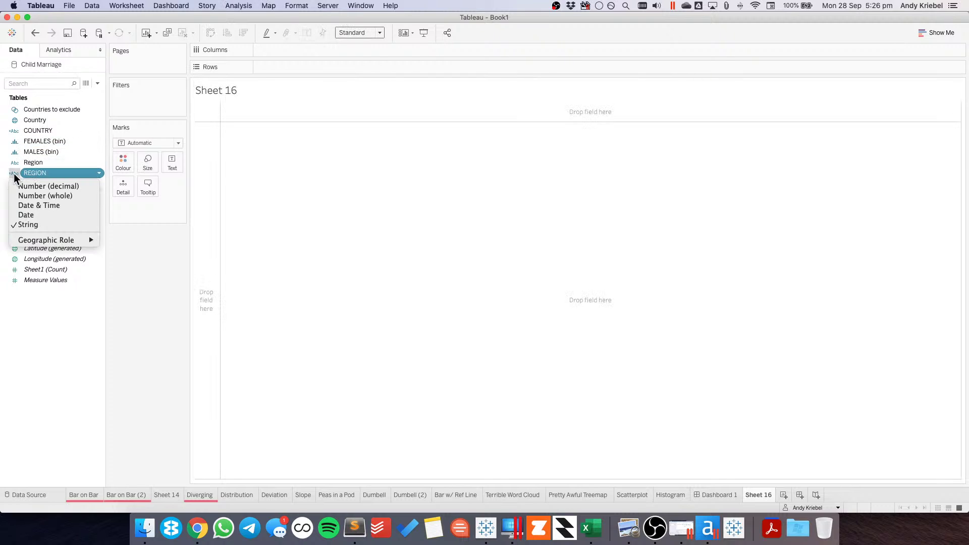
mouse_move(80, 241)
mouse_move(160, 355)
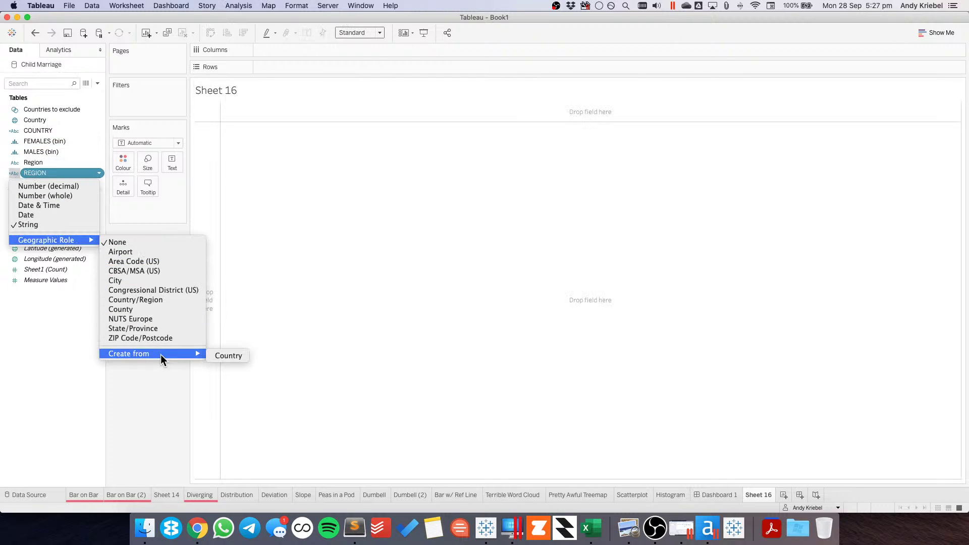
left_click(231, 356)
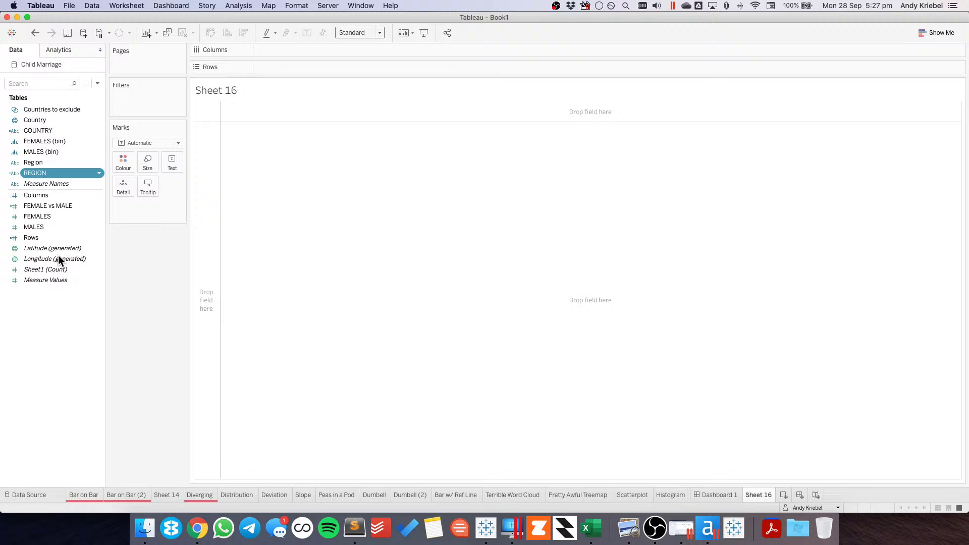
- Plot REGION by its generated coordinates and set the mark type to Map
double_click(46, 173)
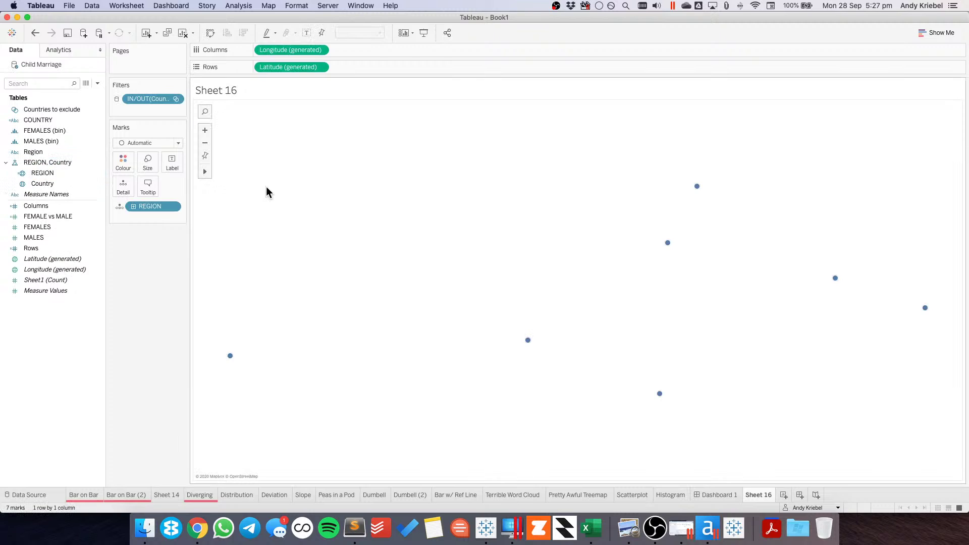
left_click(144, 143)
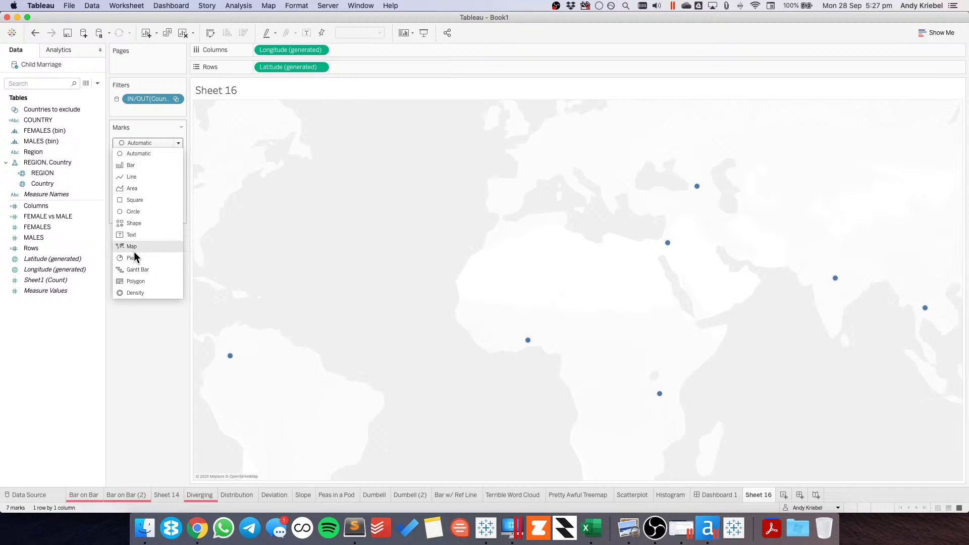
left_click(135, 247)
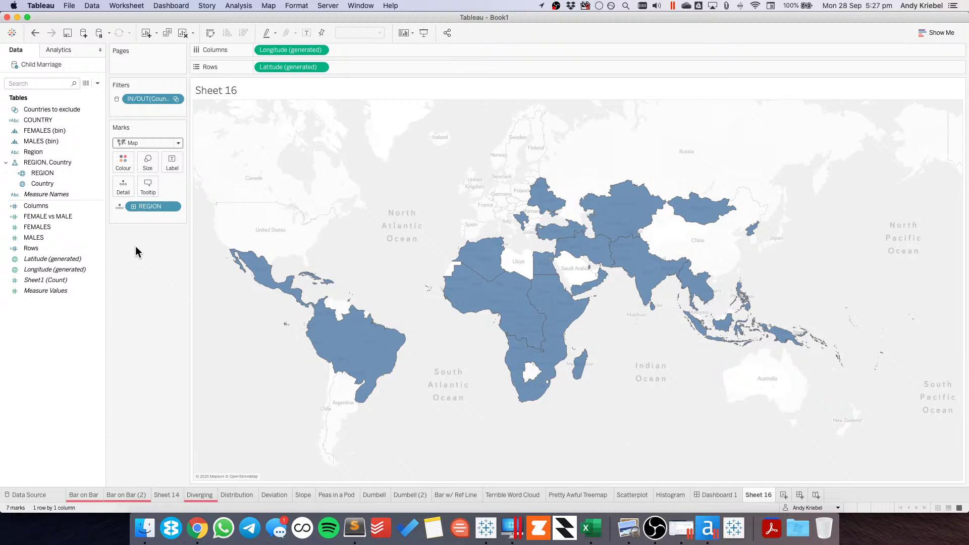
- Colour the map by REGION and inspect the Middle East and North Africa area
left_click(121, 206)
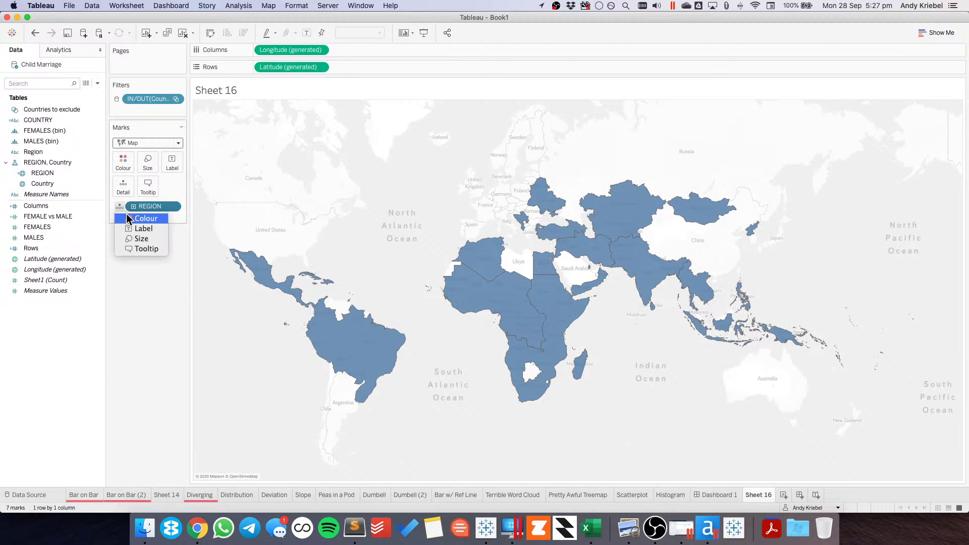
left_click(146, 218)
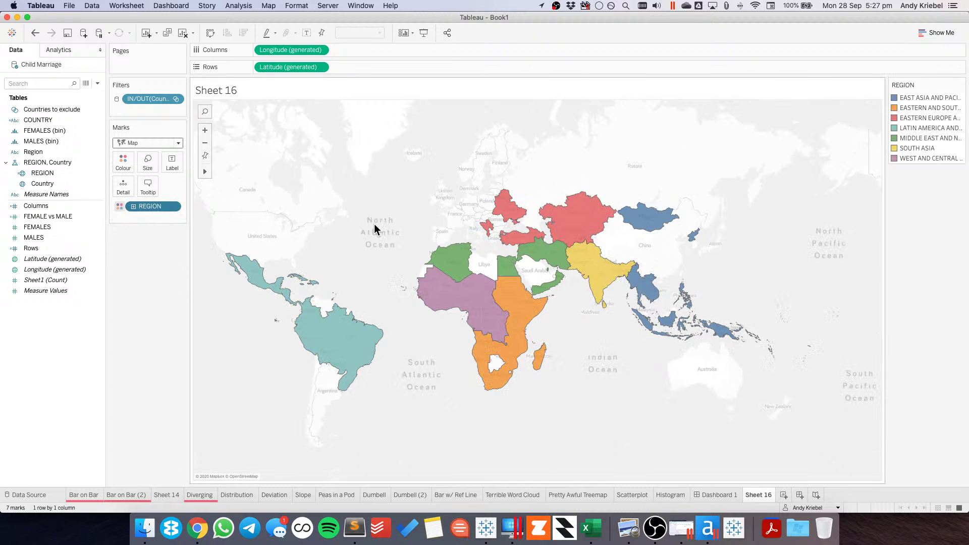
left_click(460, 267)
left_click(461, 267)
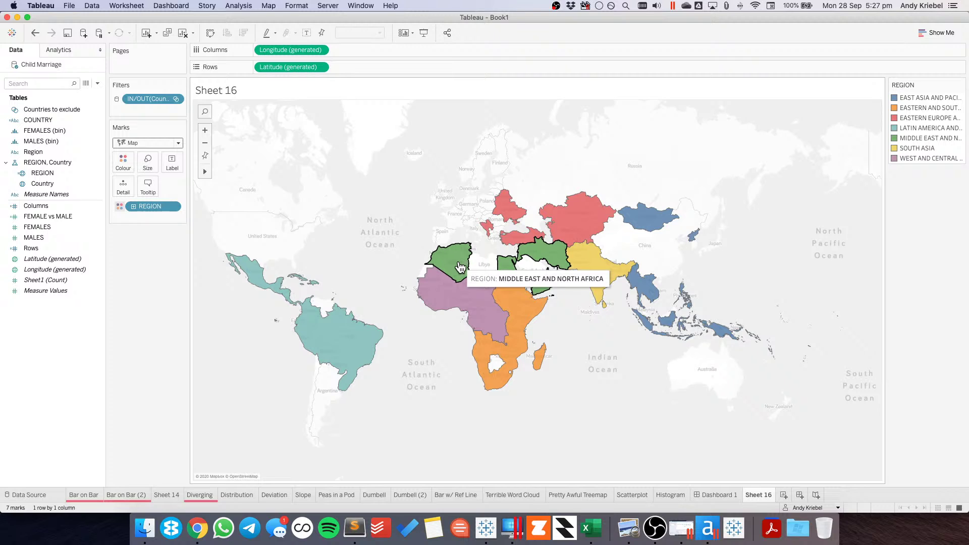
- Drill the region map down to Country, and apply the REGION filter of Bar on Bar (2) to all worksheets using this data source
left_click(132, 207)
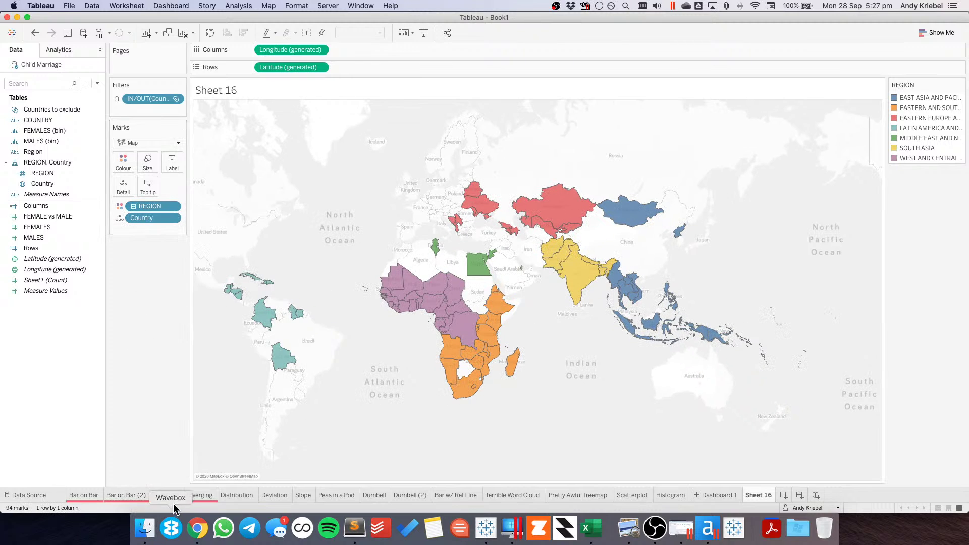
left_click(138, 496)
left_click(175, 122)
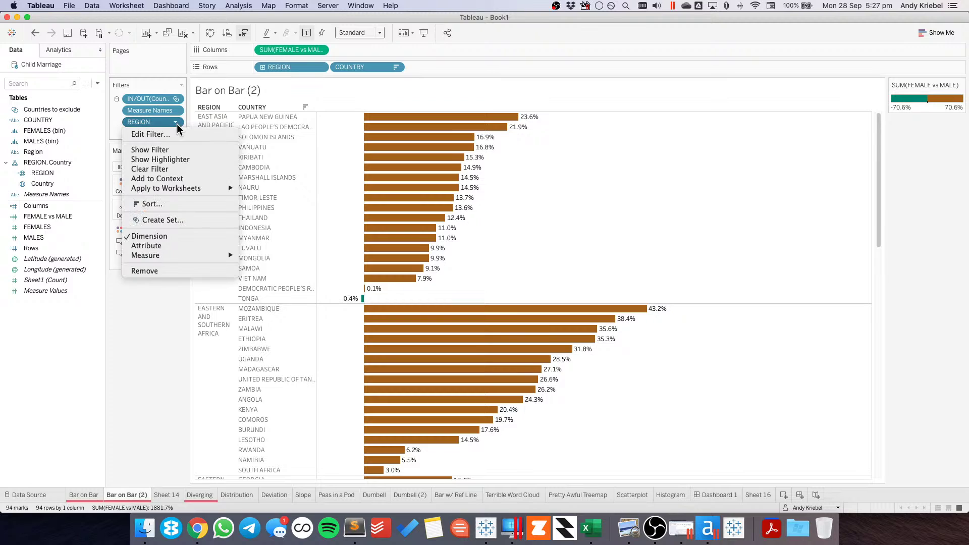
mouse_move(192, 188)
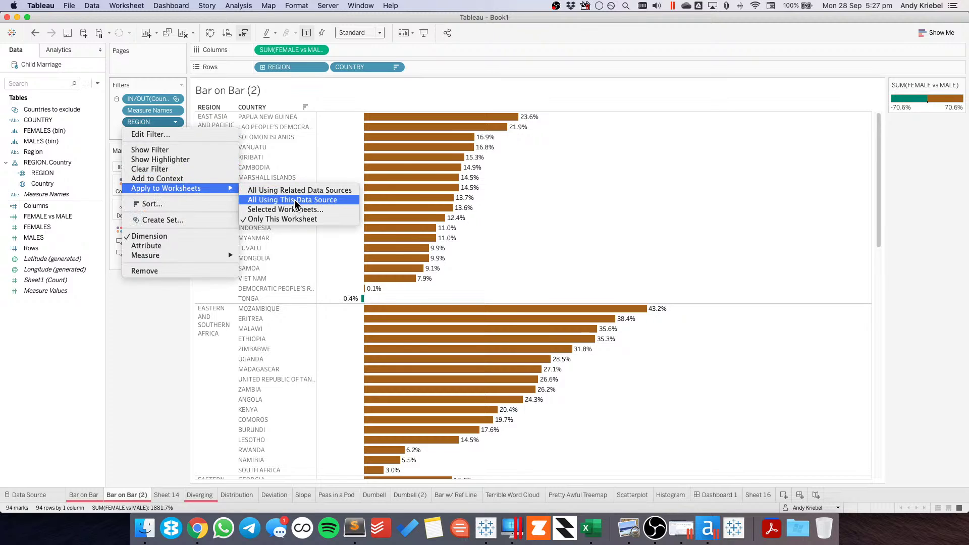
left_click(296, 200)
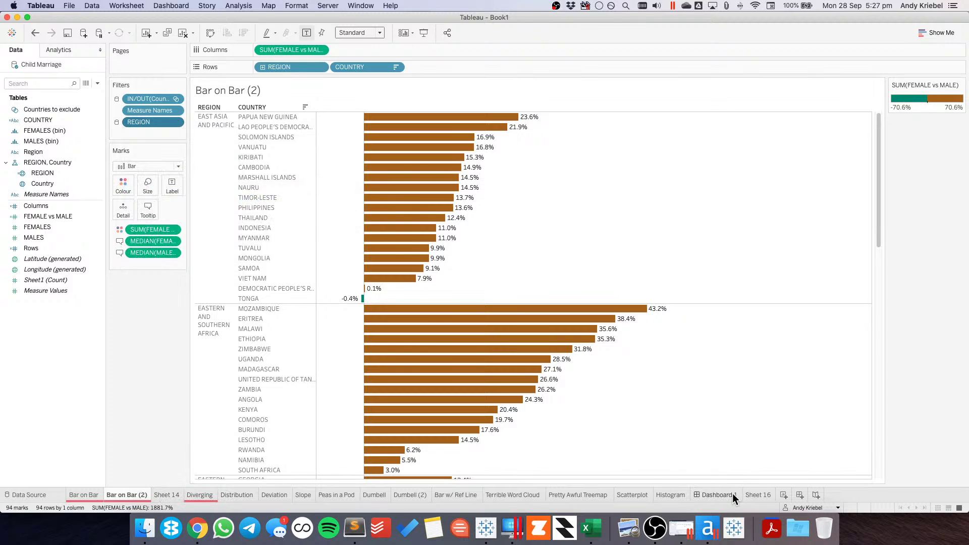
- On Dashboard 1, restrict the REGION filter to only East Asia and Pacific
left_click(717, 495)
left_click(502, 154)
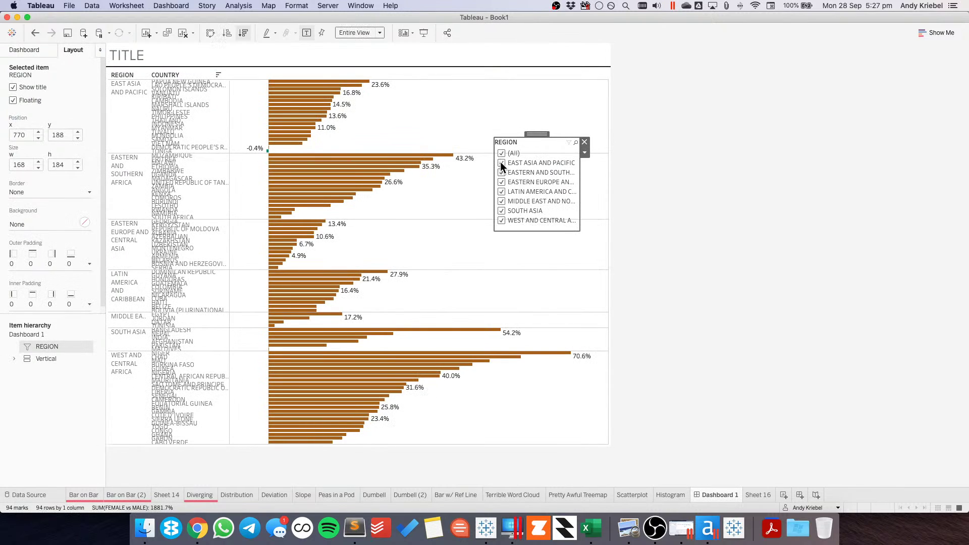
left_click(502, 162)
- Move the Sheet 16 map worksheet so it sits directly after Bar on Bar (2) in the sheet order
left_click(168, 495)
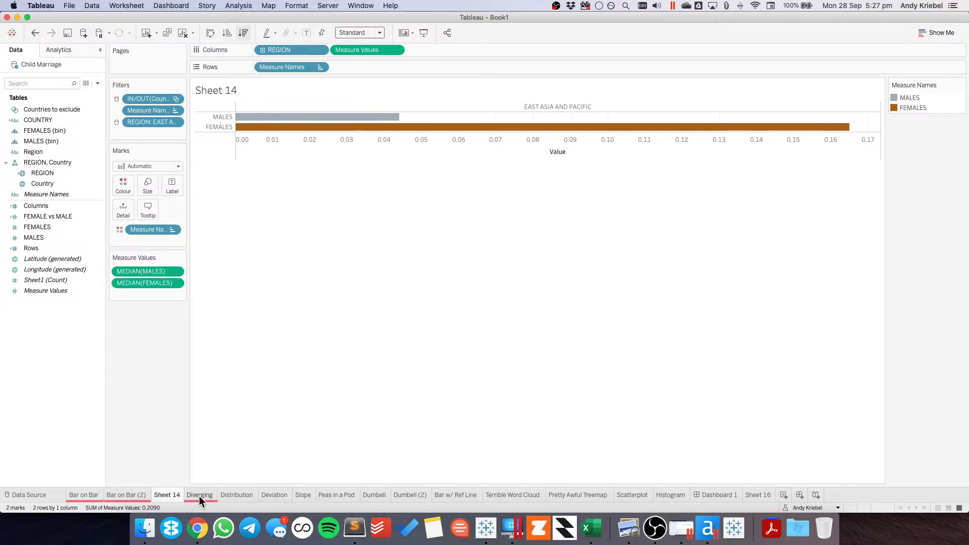
mouse_move(201, 497)
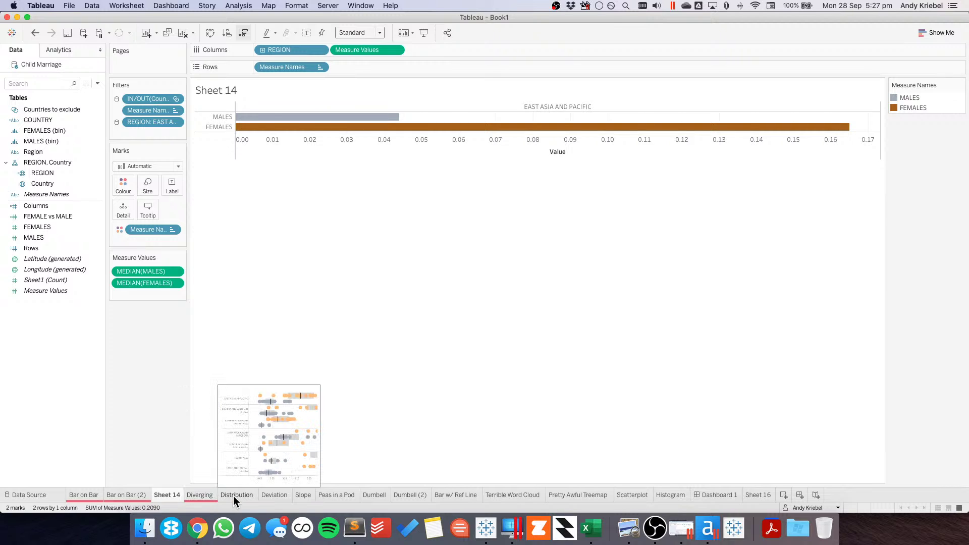
mouse_move(677, 494)
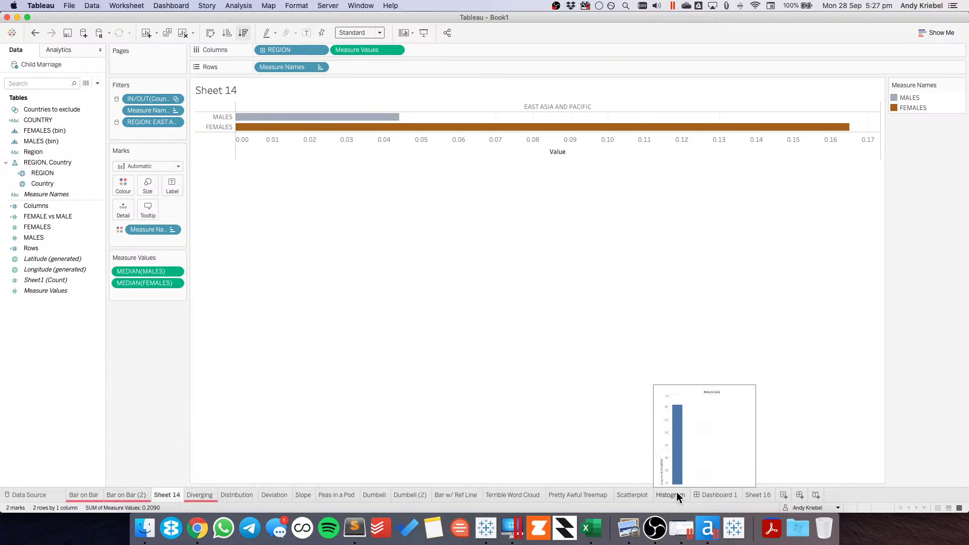
left_click(758, 495)
left_click_drag(393, 510, 154, 497)
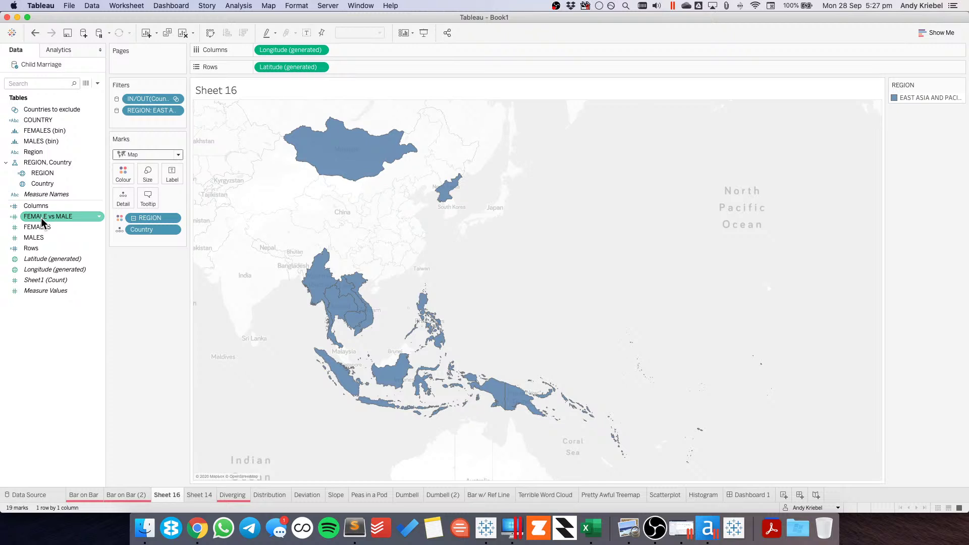
- Colour the map by FEMALE vs MALE using the Color Brewer Green-Brown palette
left_click_drag(42, 217, 123, 174)
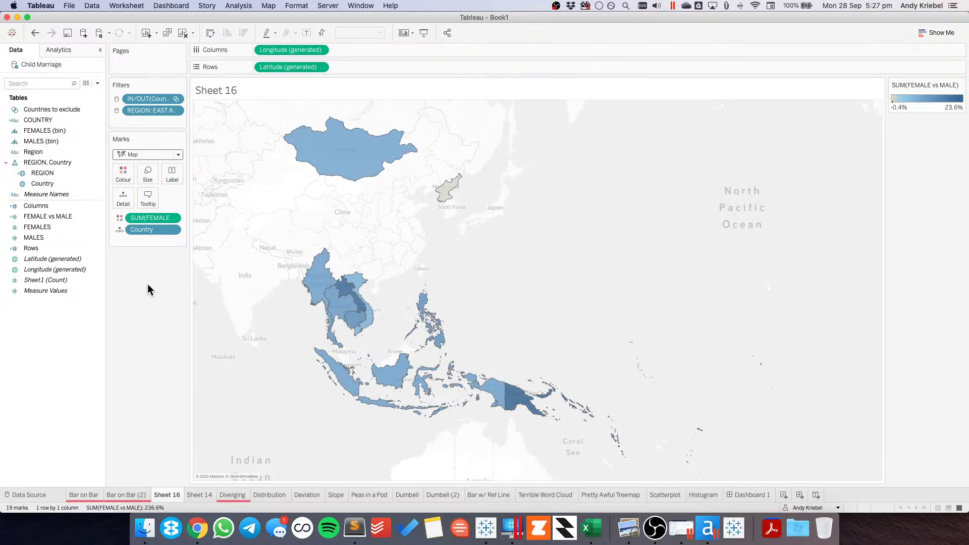
double_click(925, 106)
left_click(539, 208)
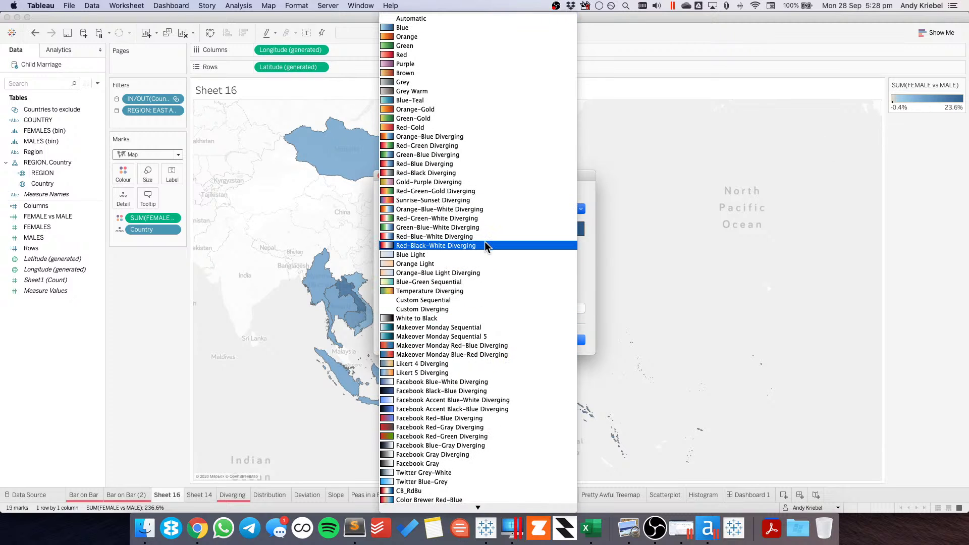
scroll(485, 241, "down", 6)
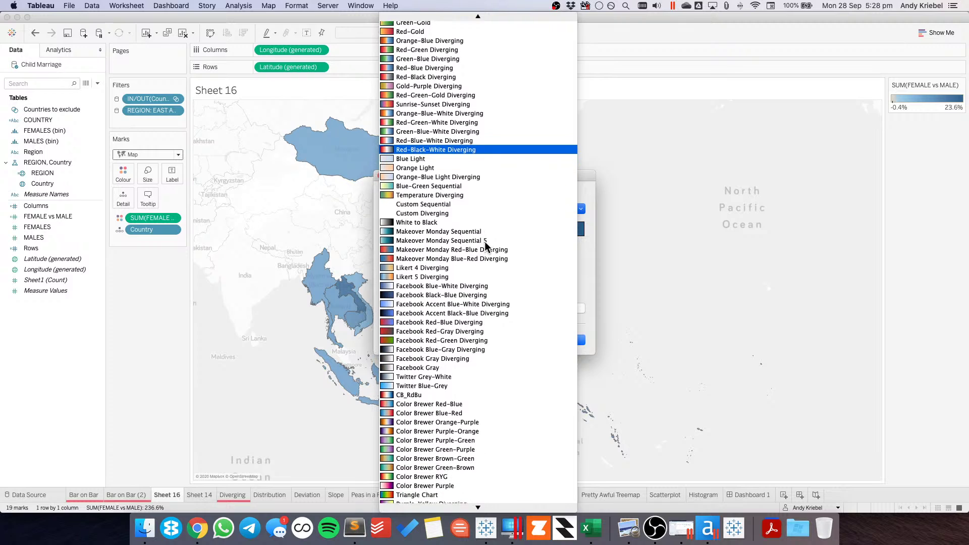
scroll(444, 426, "down", 2)
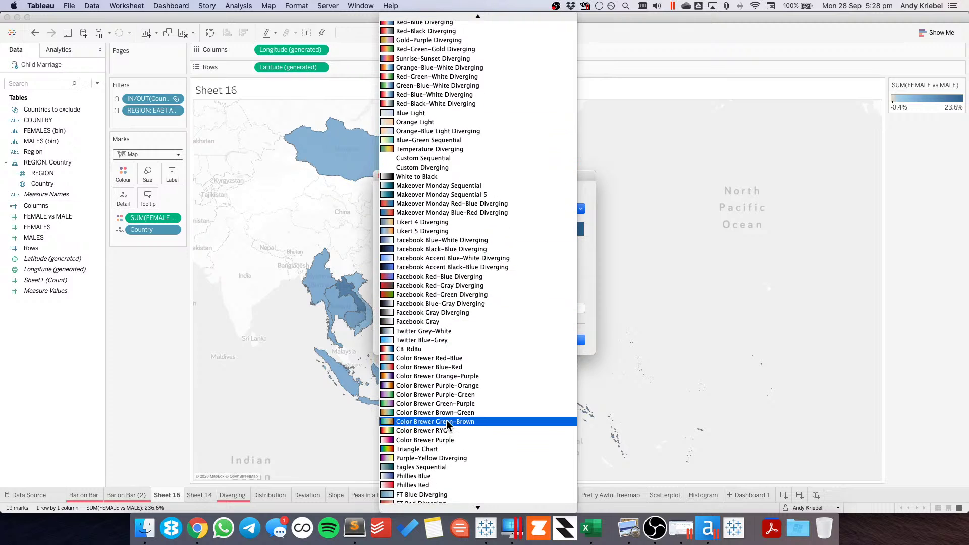
left_click(447, 425)
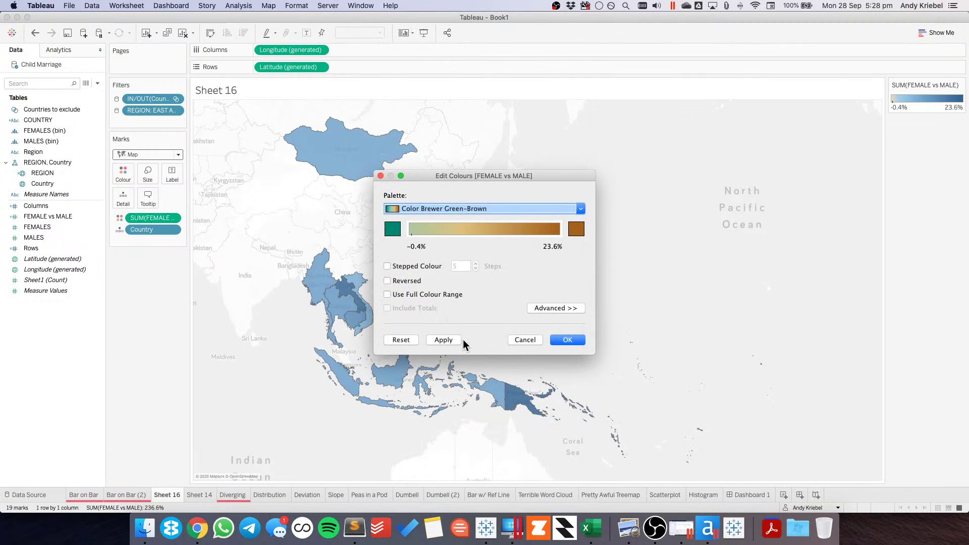
left_click(565, 343)
left_click(569, 295)
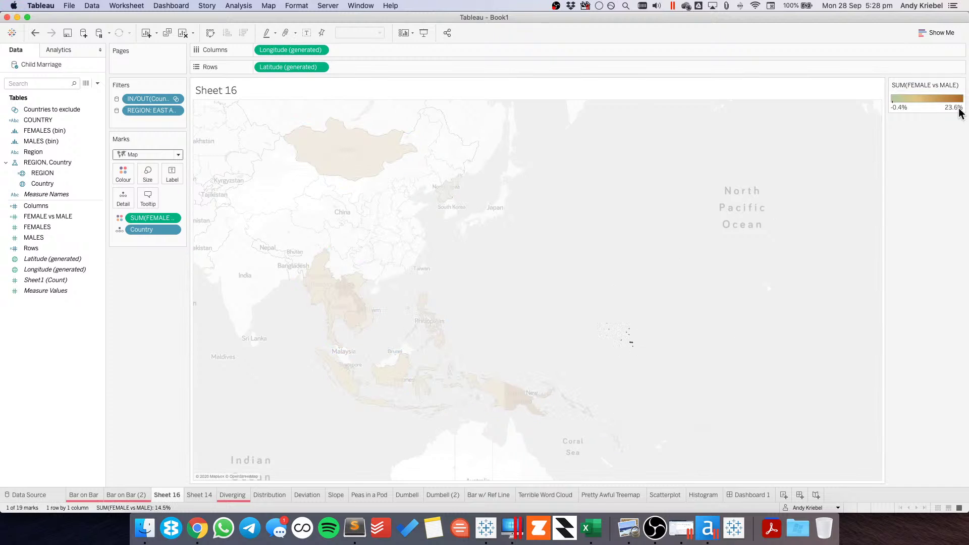
- Centre the map's FEMALE vs MALE colour range at 0 and clear the mark selection
double_click(932, 113)
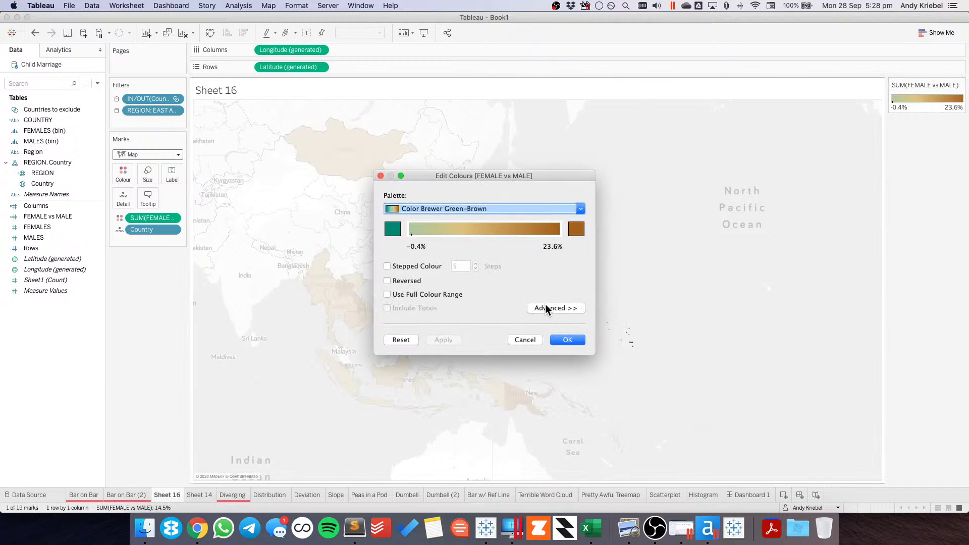
left_click(555, 307)
left_click(388, 366)
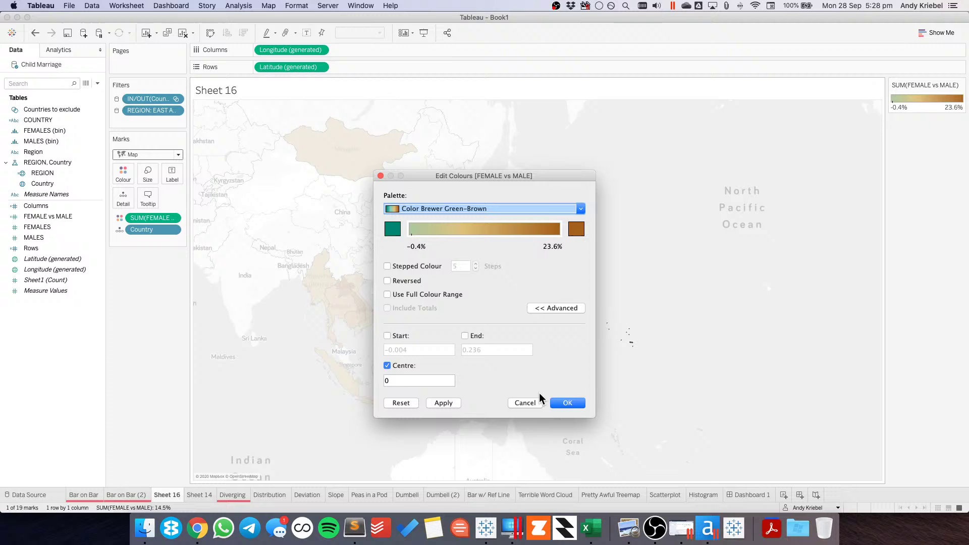
left_click(569, 402)
left_click(517, 327)
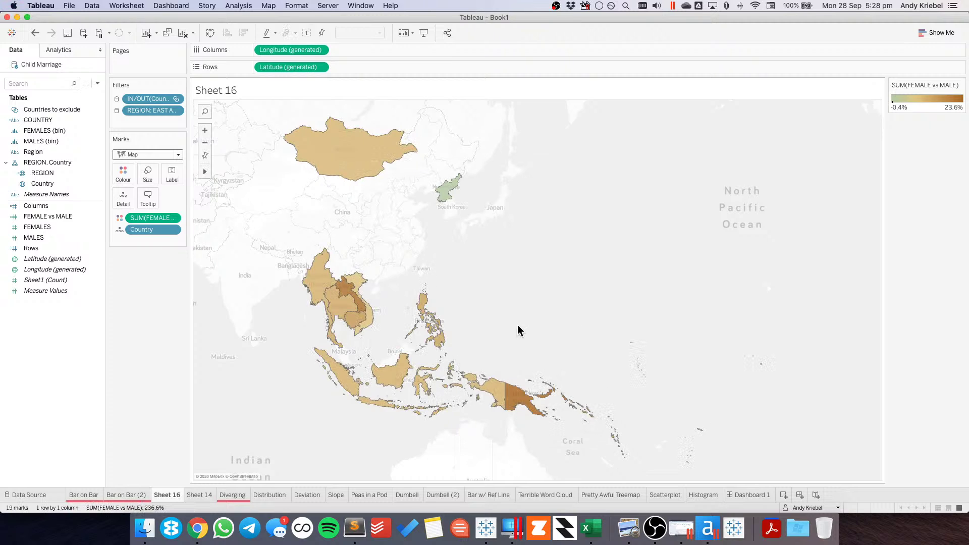
- Check the colours of Bar on Bar (2), and return to Dashboard 1 to review its list of available sheets
left_click(135, 494)
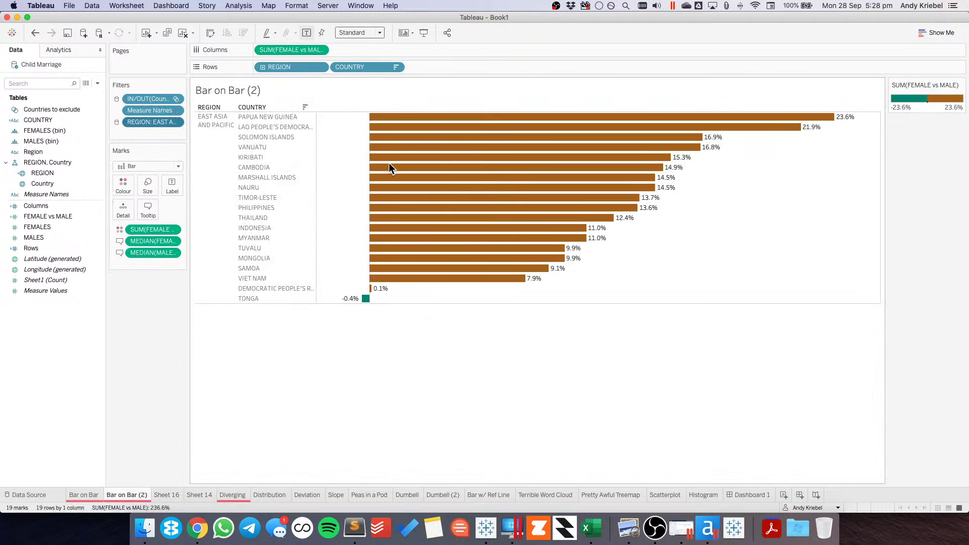
left_click(753, 495)
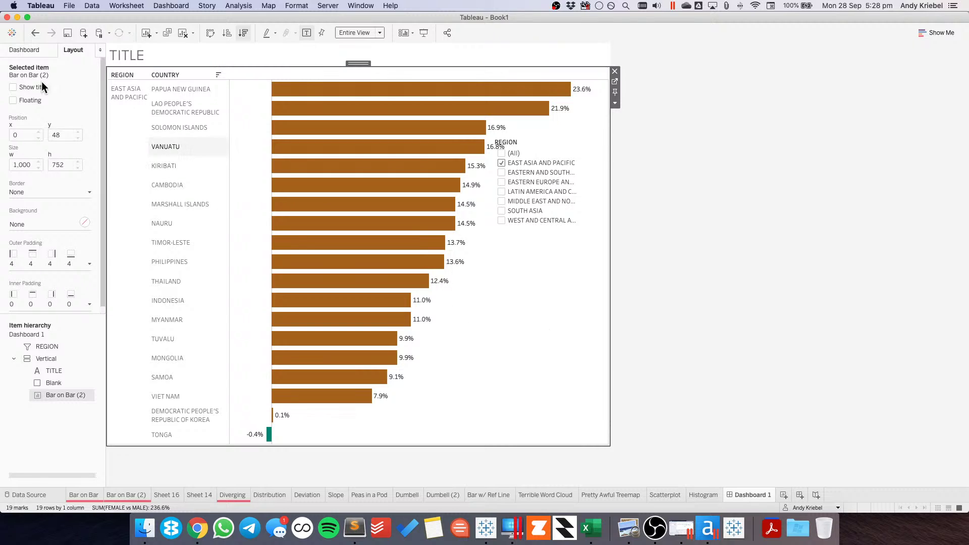
left_click(24, 49)
mouse_move(41, 177)
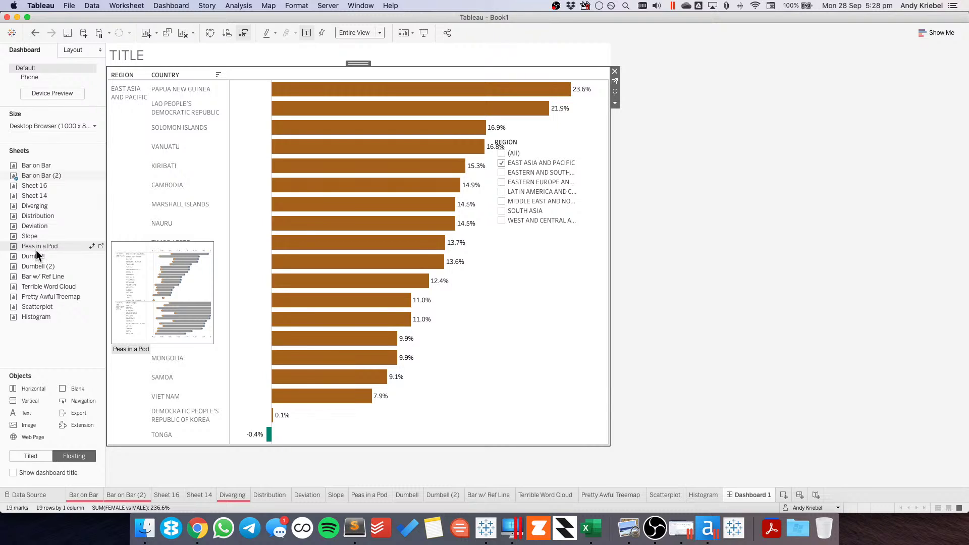
- Switch to Chrome, open the Google Photos albums in a new tab and open the Workout Wednesday 2019 album
left_click(197, 529)
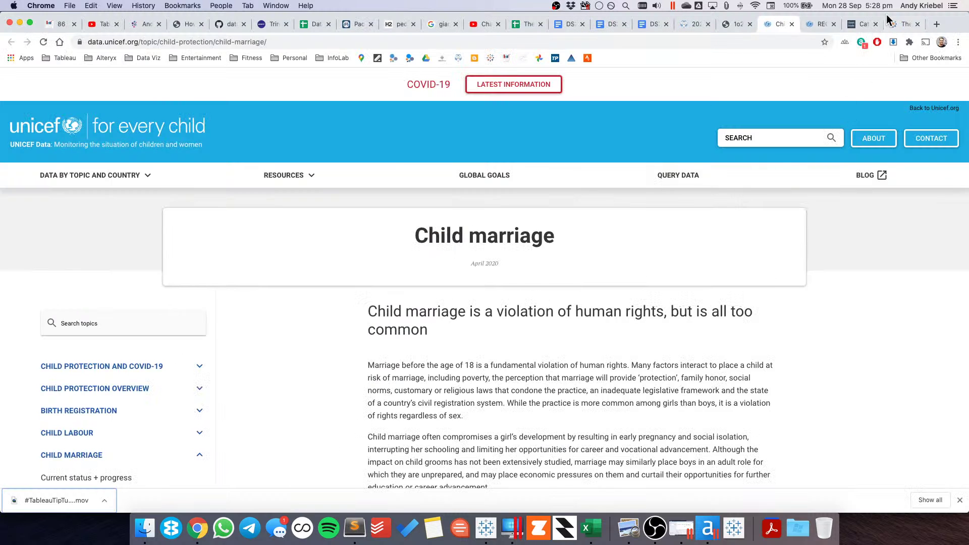
key("super+t")
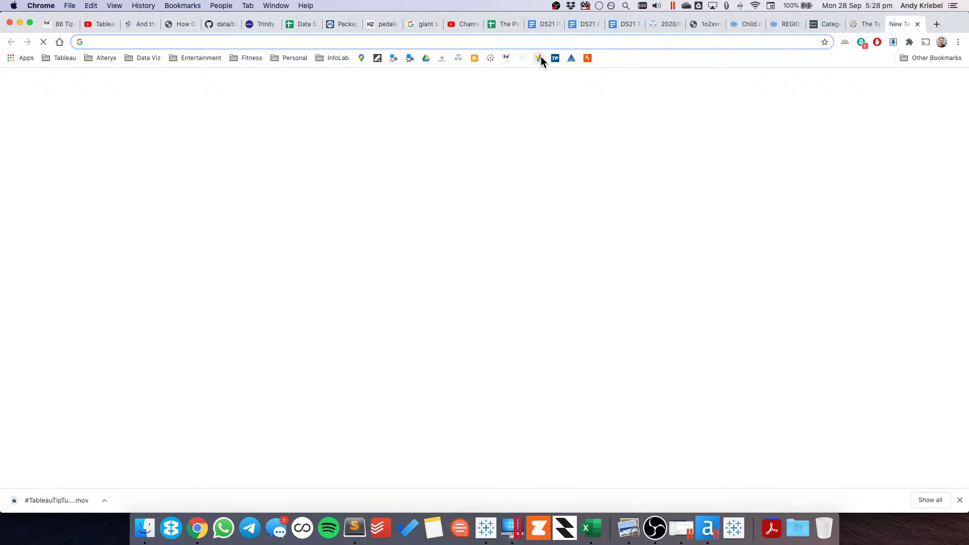
left_click(540, 58)
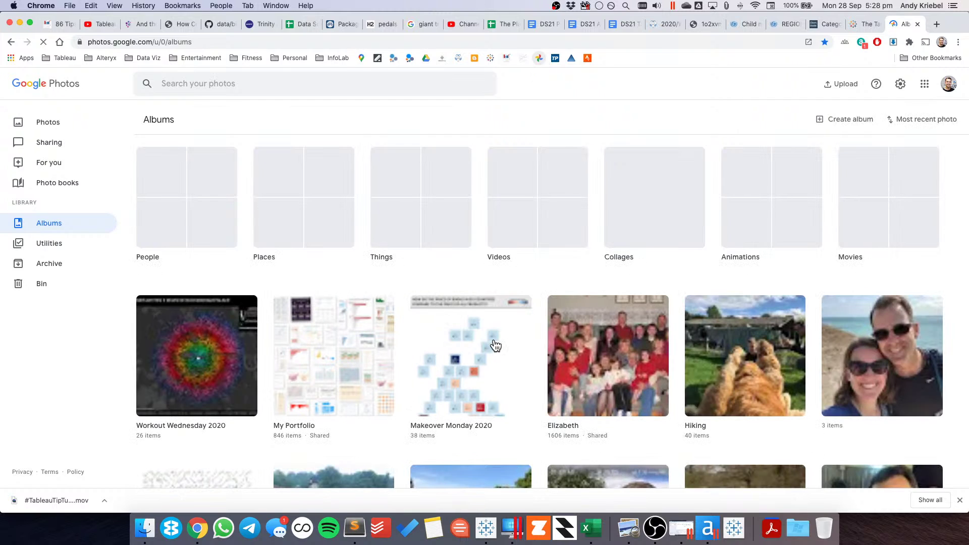
scroll(498, 356, "down", 6)
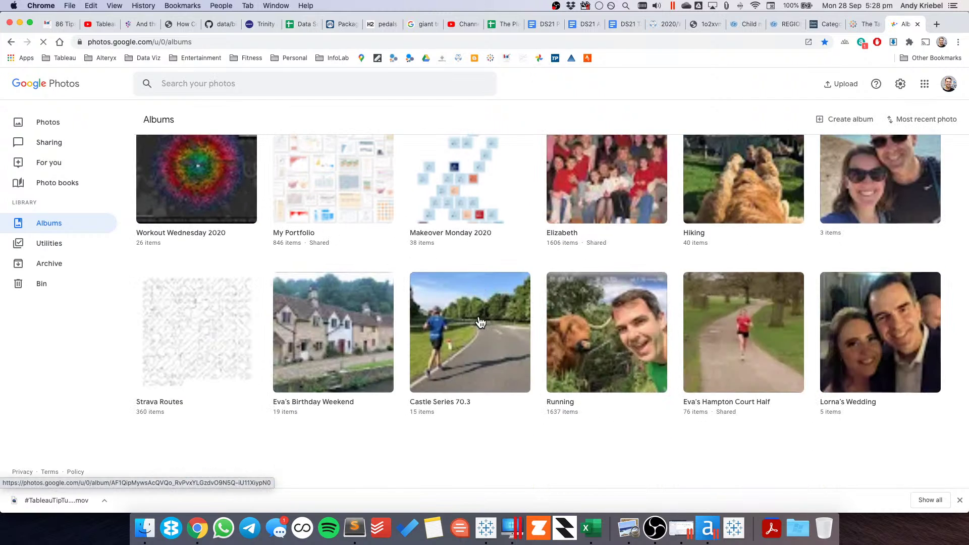
scroll(479, 318, "down", 3)
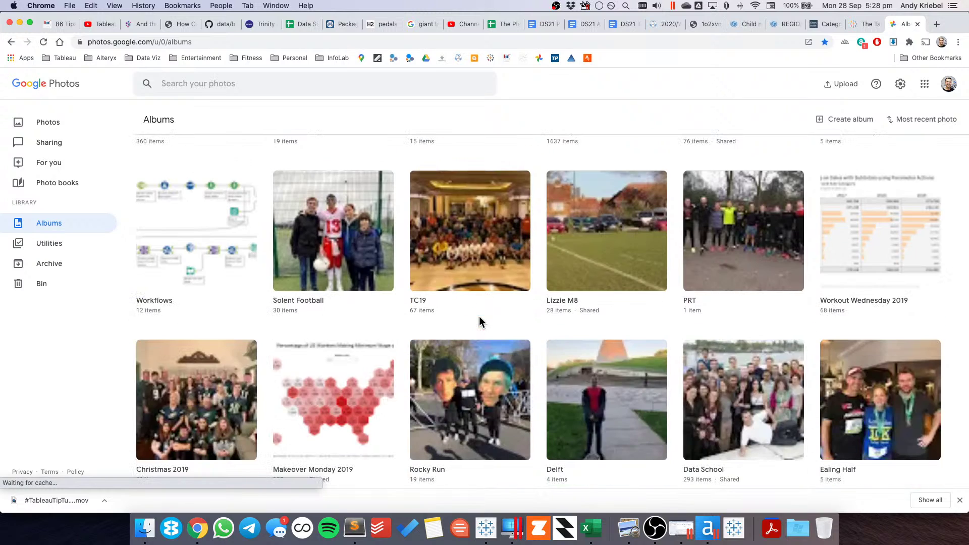
left_click(621, 288)
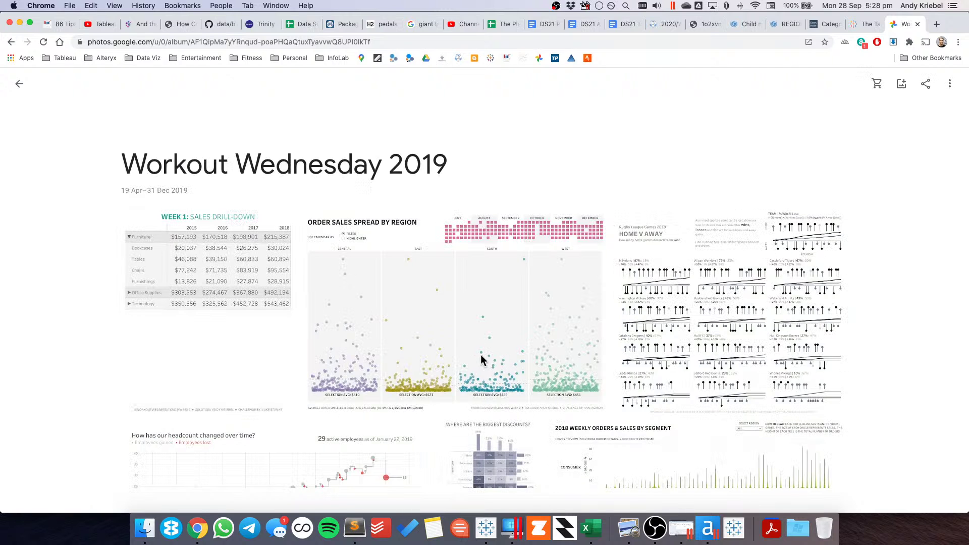
- Find and examine the "Week 49: Can You Swap States?" dashboard in the album, and switch back to Dashboard 1 in Tableau
scroll(481, 359, "down", 10)
scroll(482, 359, "down", 10)
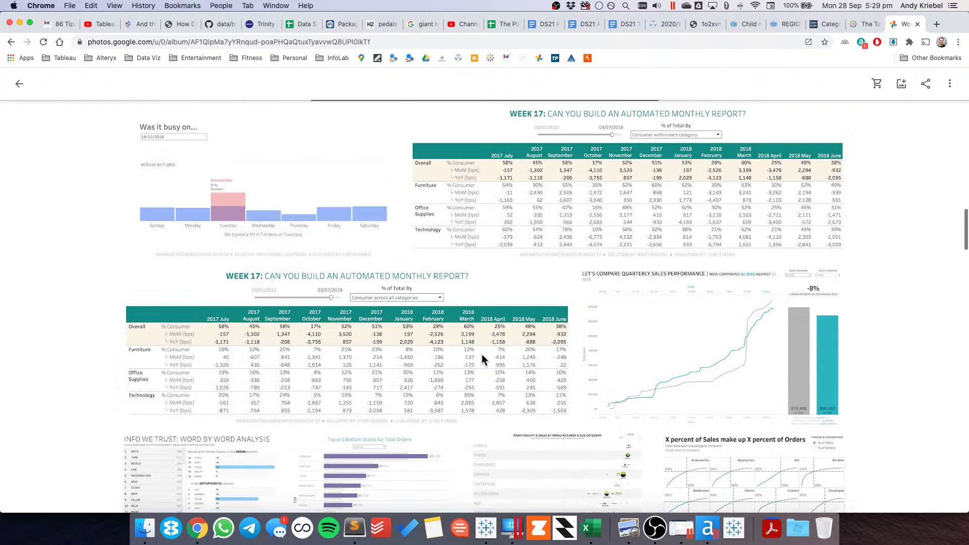
scroll(482, 359, "down", 5)
scroll(482, 356, "down", 10)
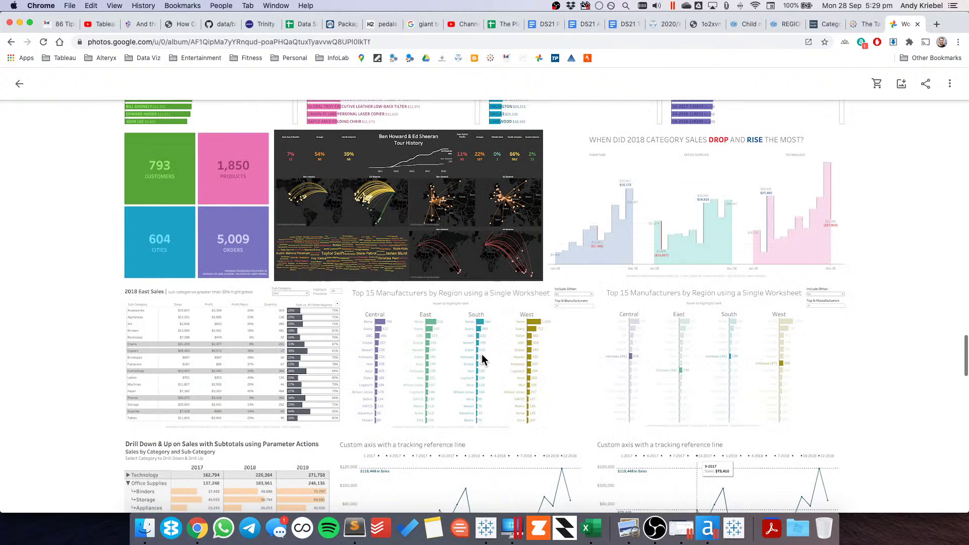
scroll(482, 355, "down", 10)
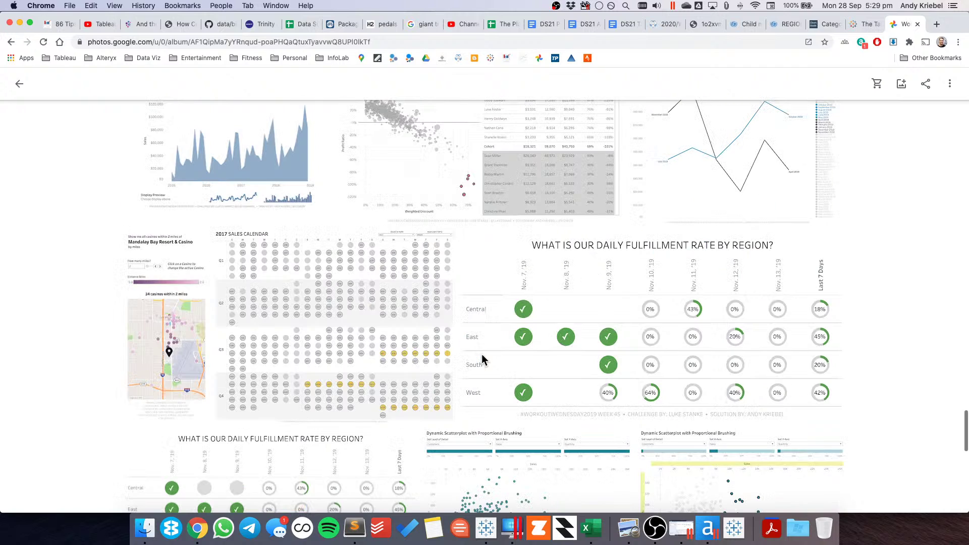
scroll(482, 355, "down", 5)
scroll(482, 359, "down", 5)
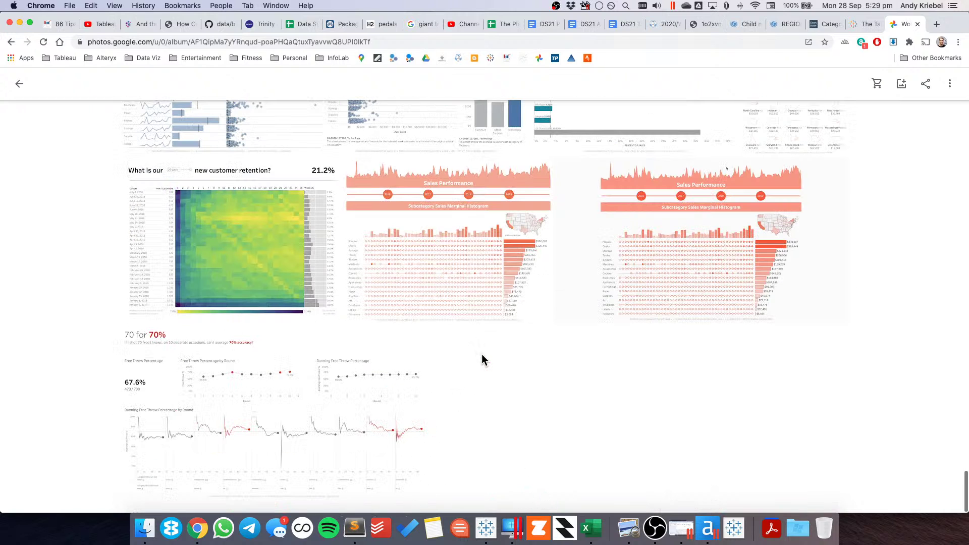
scroll(482, 360, "up", 10)
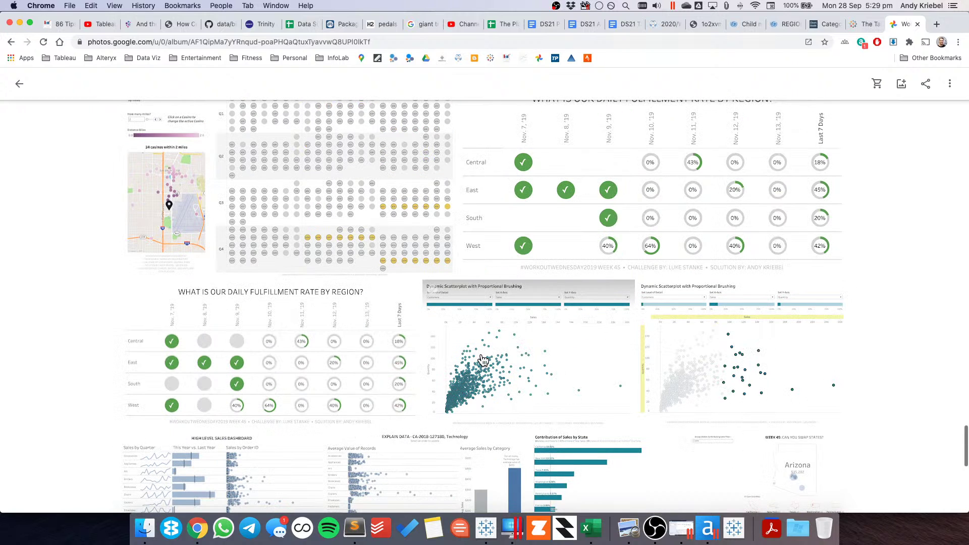
left_click(483, 360)
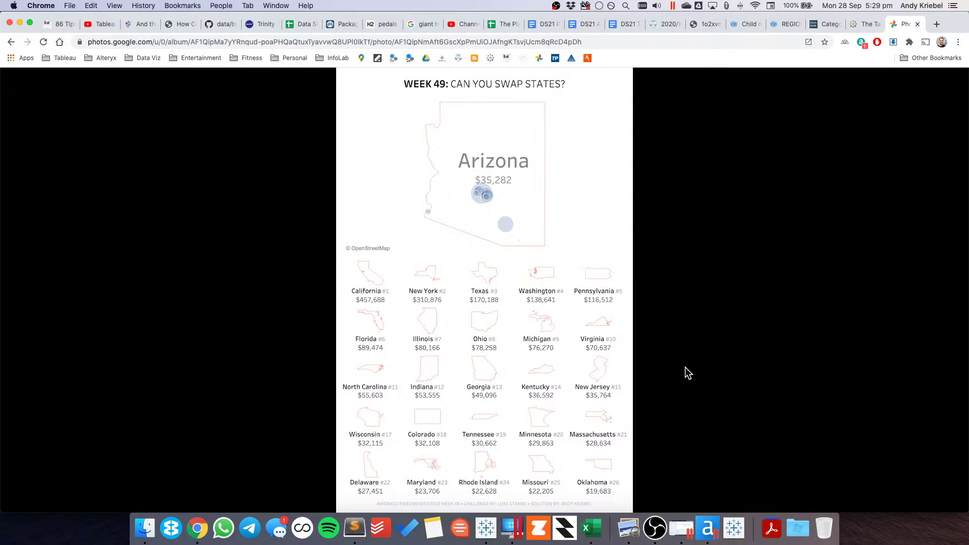
key("super+Tab")
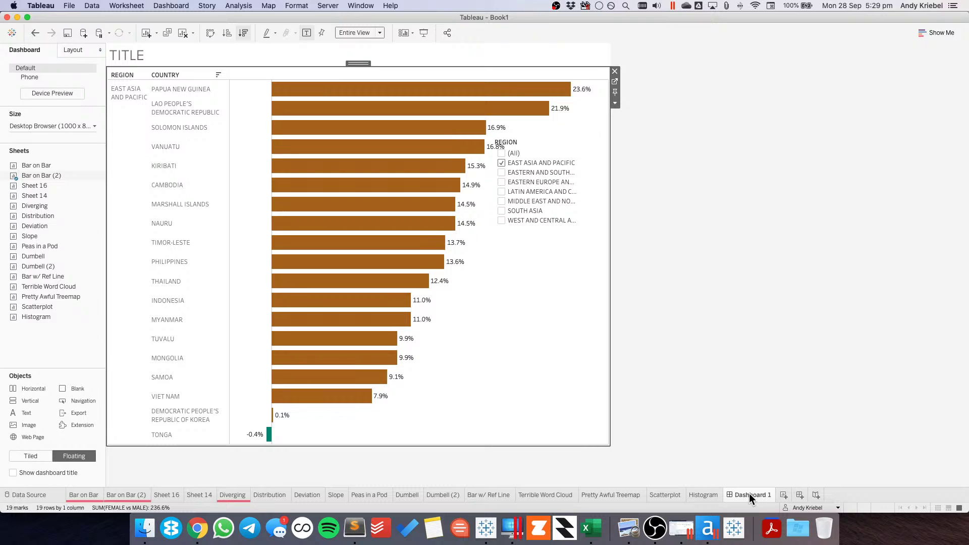
mouse_move(749, 493)
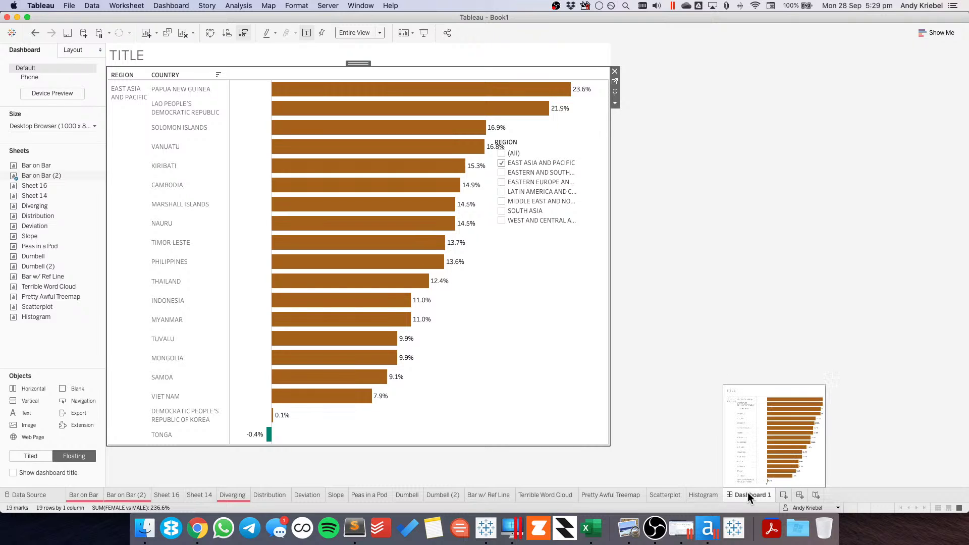
- Recheck the Week 49 reference in Chrome, and start a new Tableau worksheet with Columns on columns, Rows on rows and Country as detail
key("super+Tab")
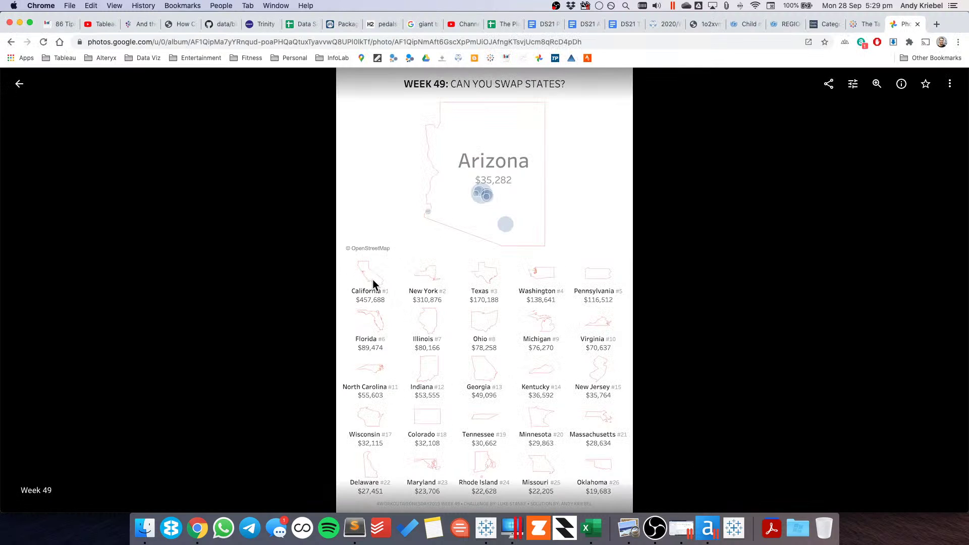
key("super+Tab")
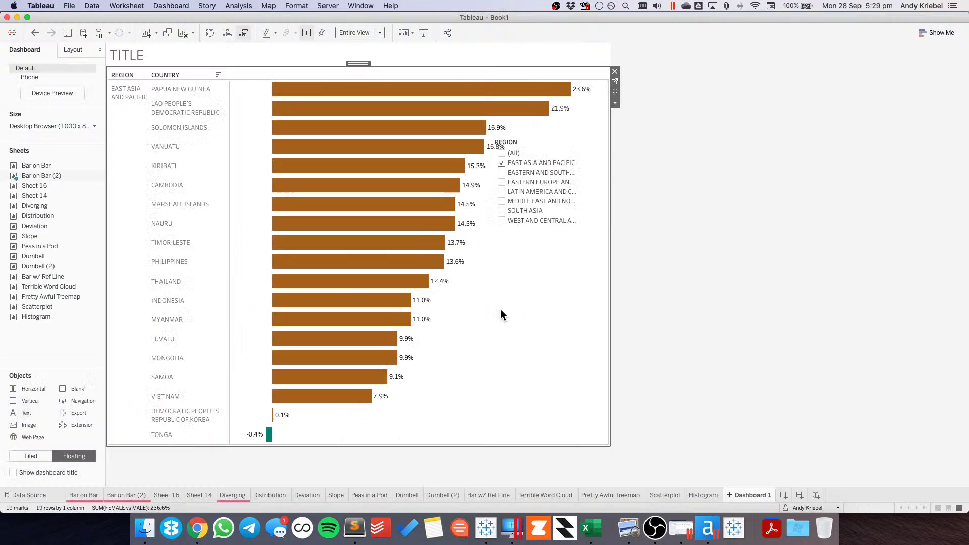
left_click(783, 495)
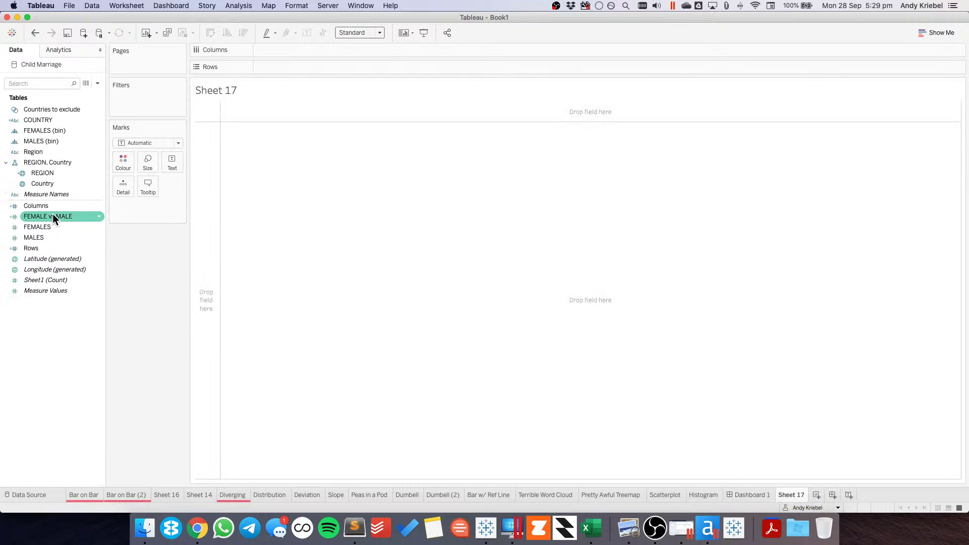
left_click_drag(50, 206, 263, 50)
left_click_drag(44, 248, 328, 67)
left_click_drag(48, 182, 120, 193)
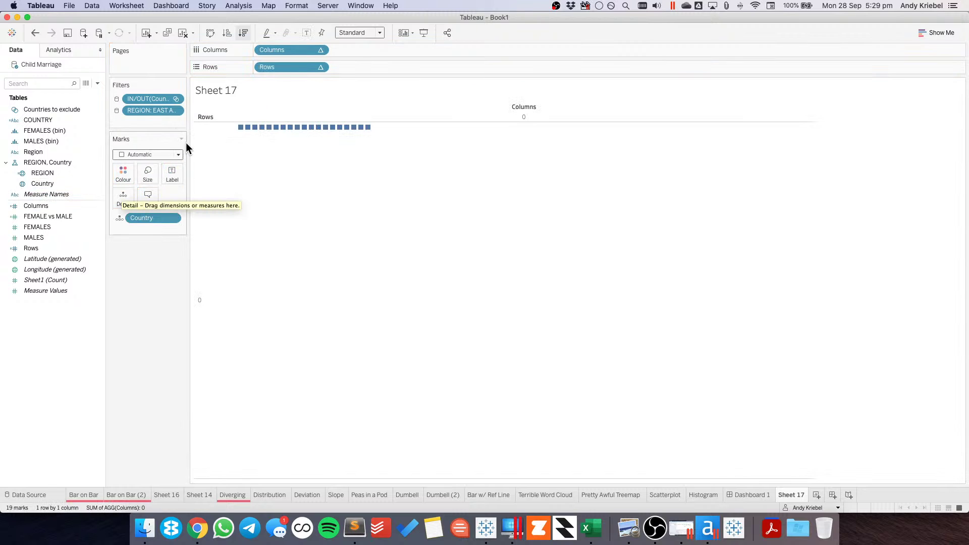
- Compute both the Columns and Rows table calculations using Country
left_click(321, 53)
mouse_move(327, 187)
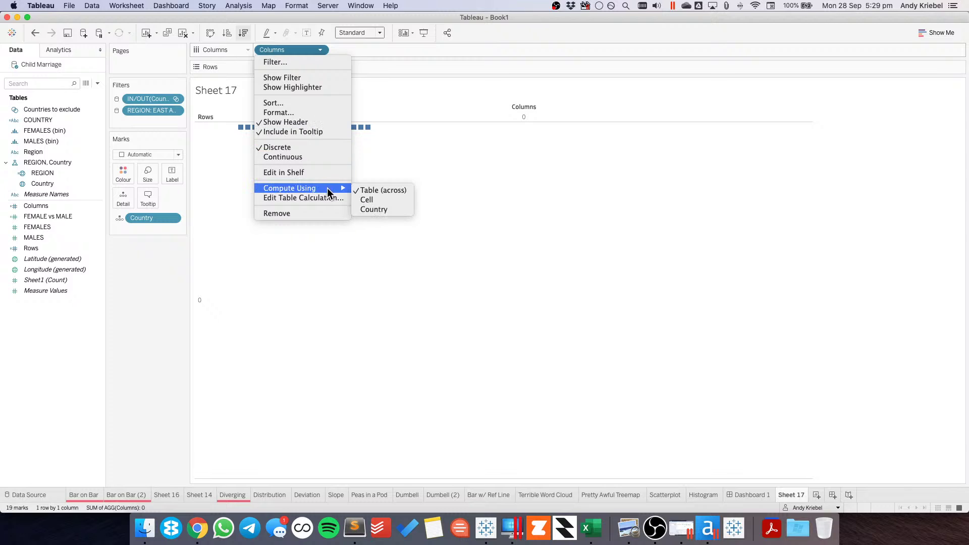
left_click(384, 210)
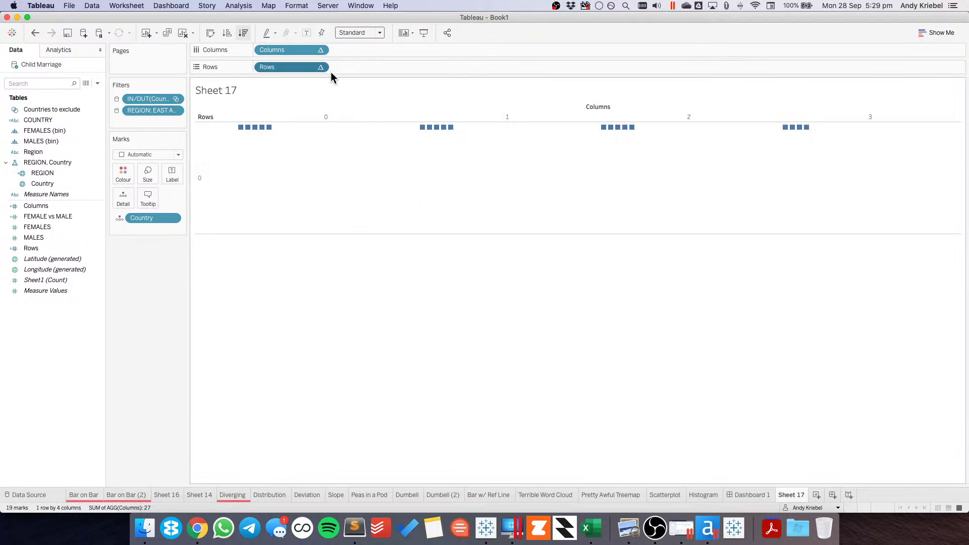
left_click(320, 68)
mouse_move(328, 204)
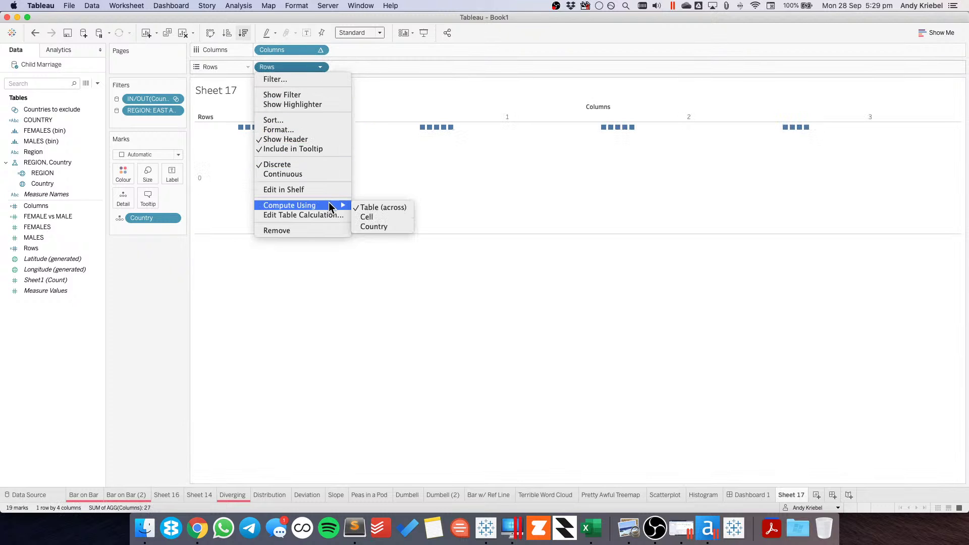
left_click(380, 224)
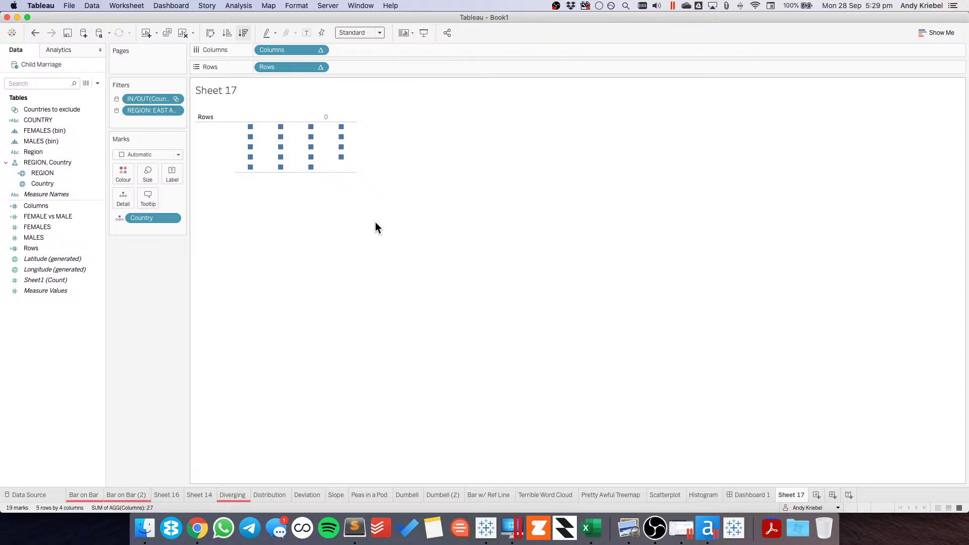
- Change the mark type to Map and fit the country grid to the entire view
left_click(138, 153)
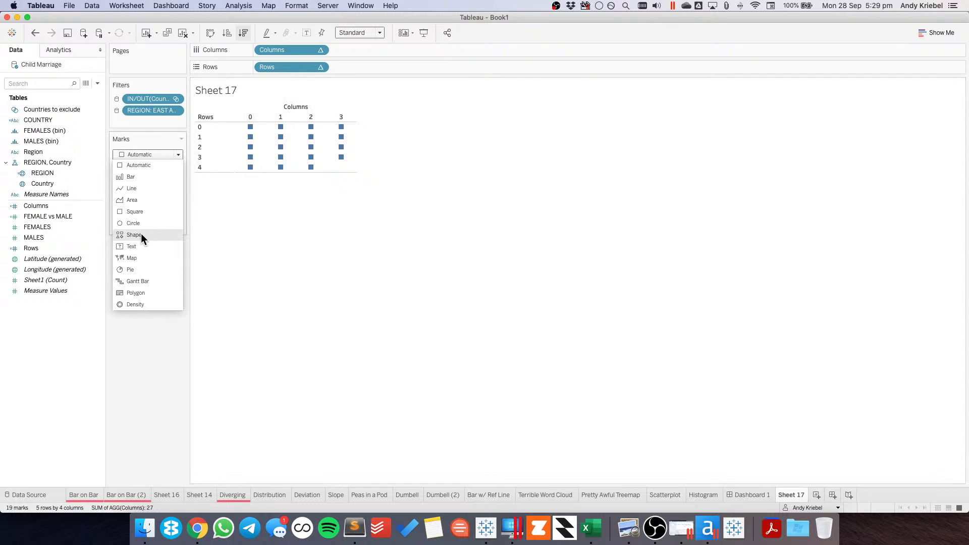
left_click(133, 258)
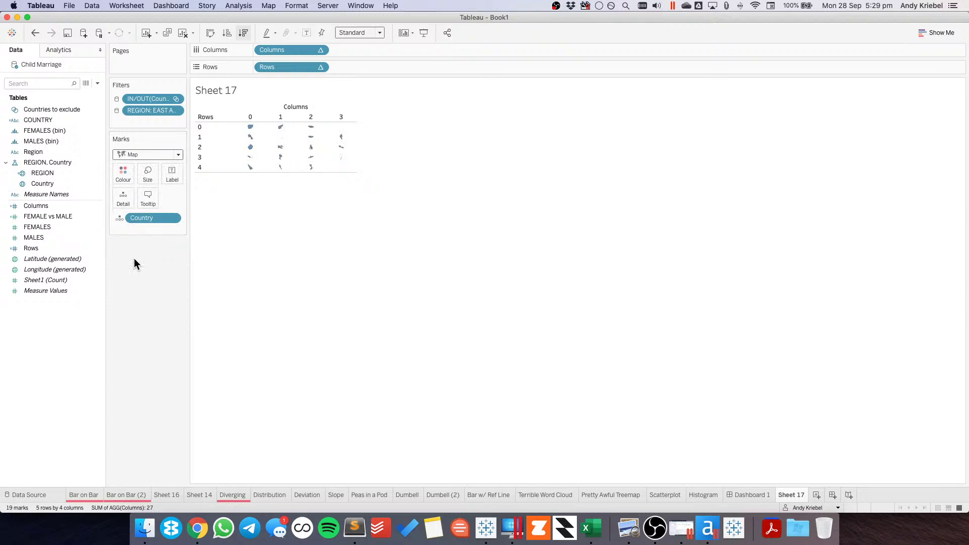
left_click(357, 34)
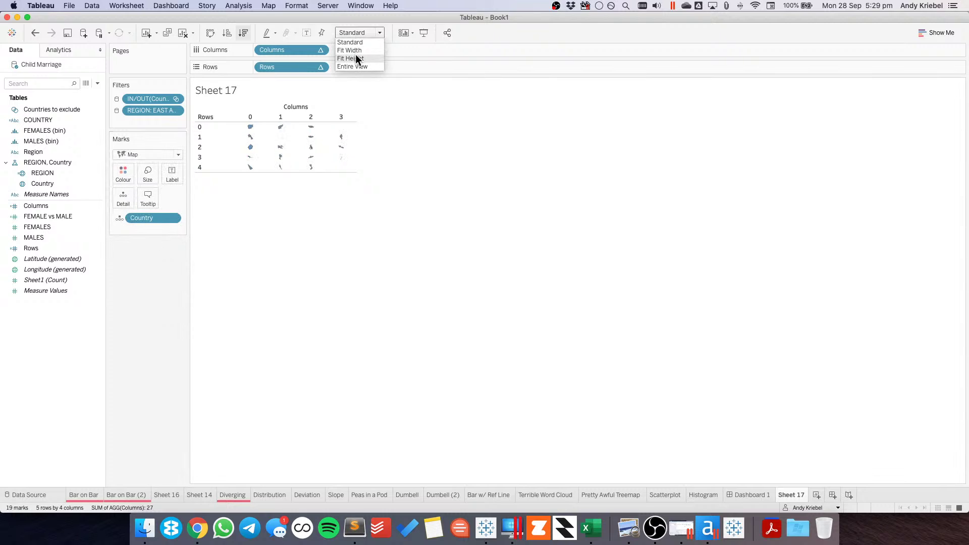
left_click(356, 63)
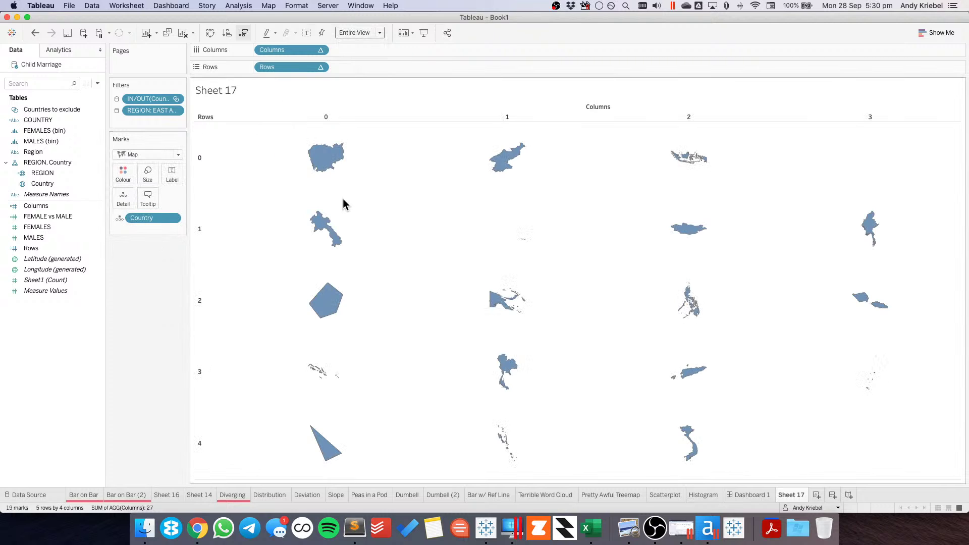
- Enlarge the country shapes and colour them by FEMALE vs MALE
left_click(147, 176)
left_click_drag(168, 196, 186, 198)
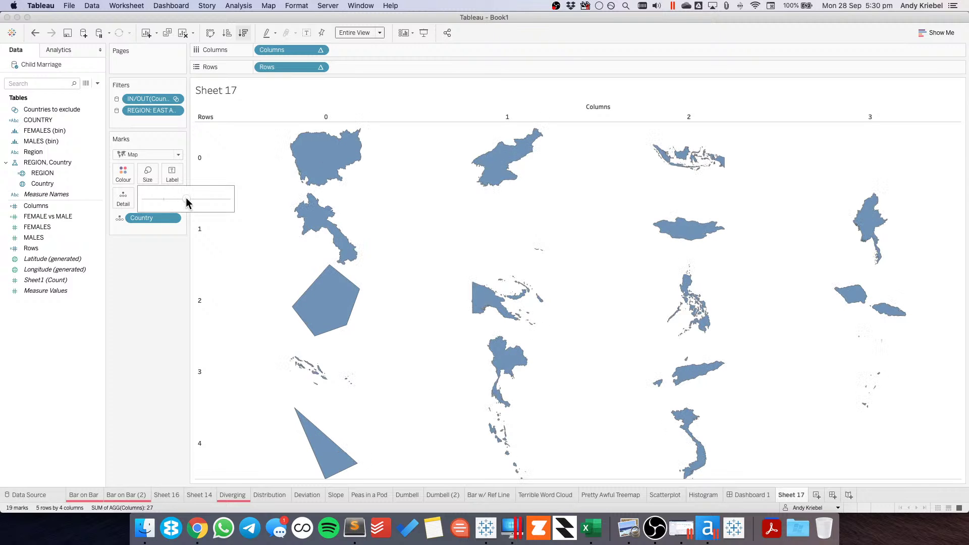
left_click(161, 308)
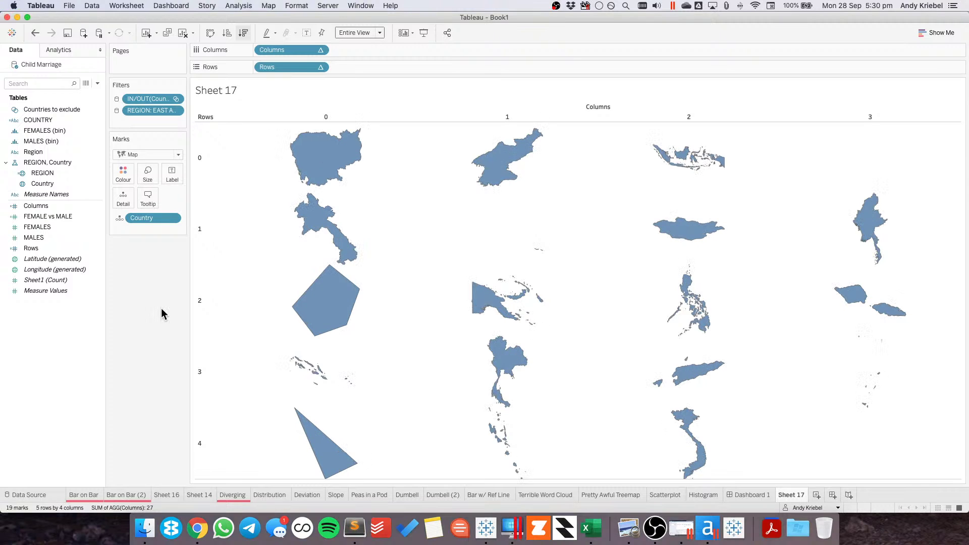
left_click(64, 218)
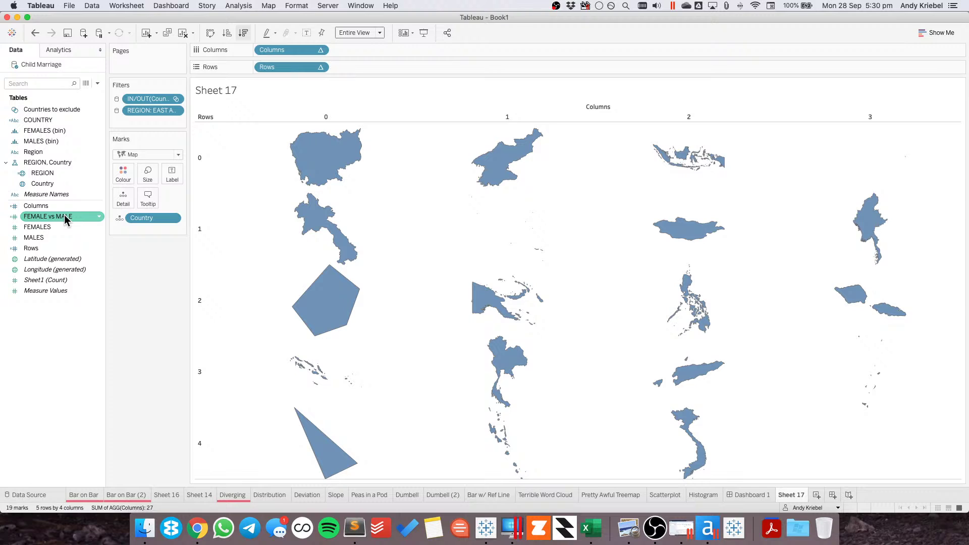
left_click_drag(65, 218, 123, 174)
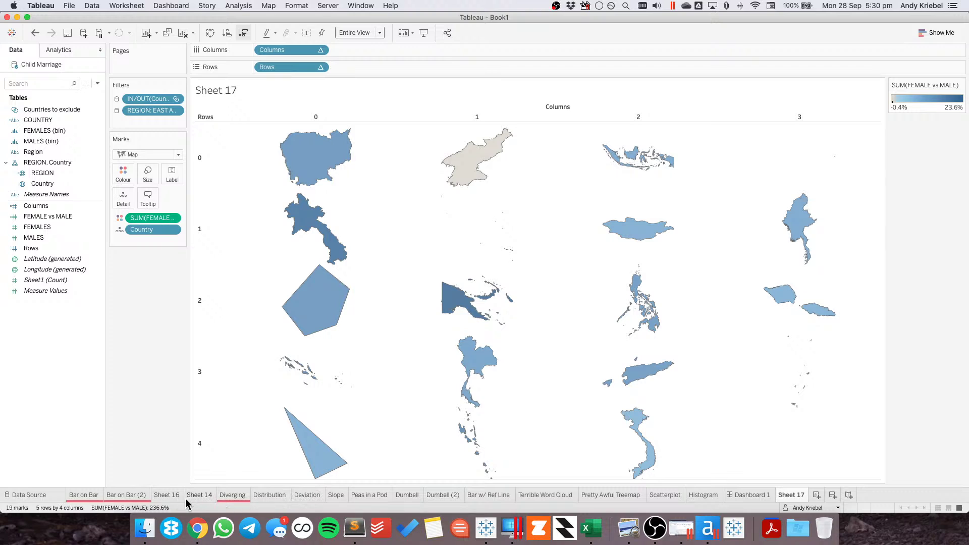
- Review the Bar on Bar (2), Diverging, Sheet 14, Sheet 16 and Bar on Bar sheets, and return to Dashboard 1
left_click(120, 495)
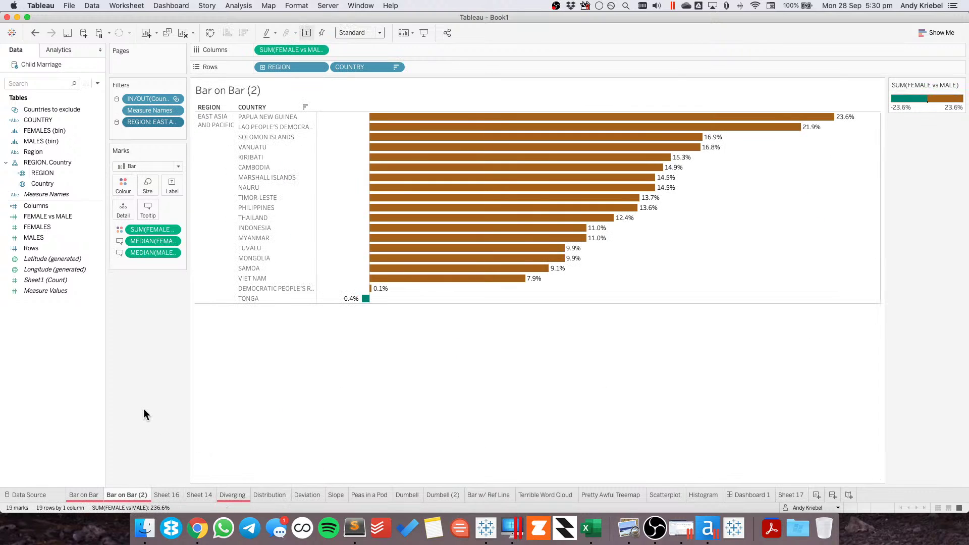
left_click(225, 494)
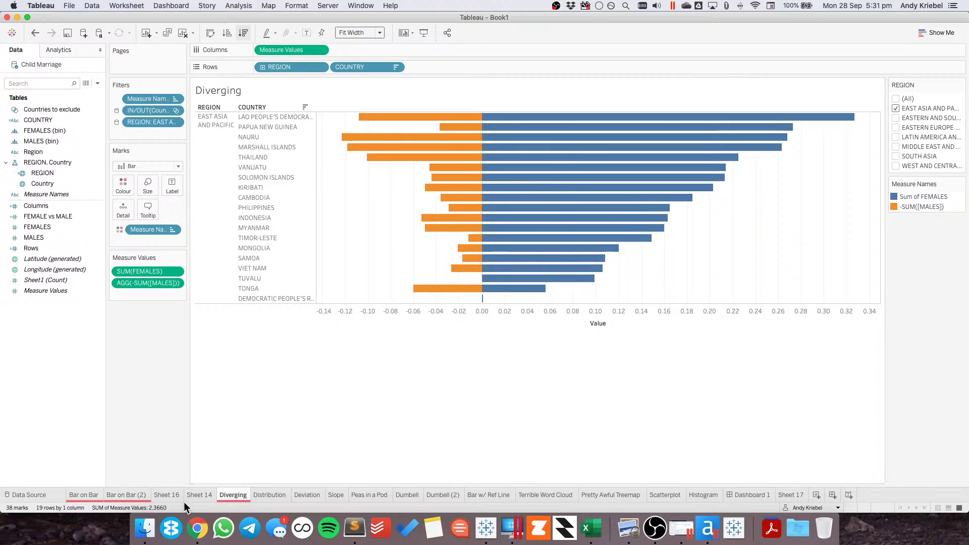
left_click(202, 495)
left_click(168, 495)
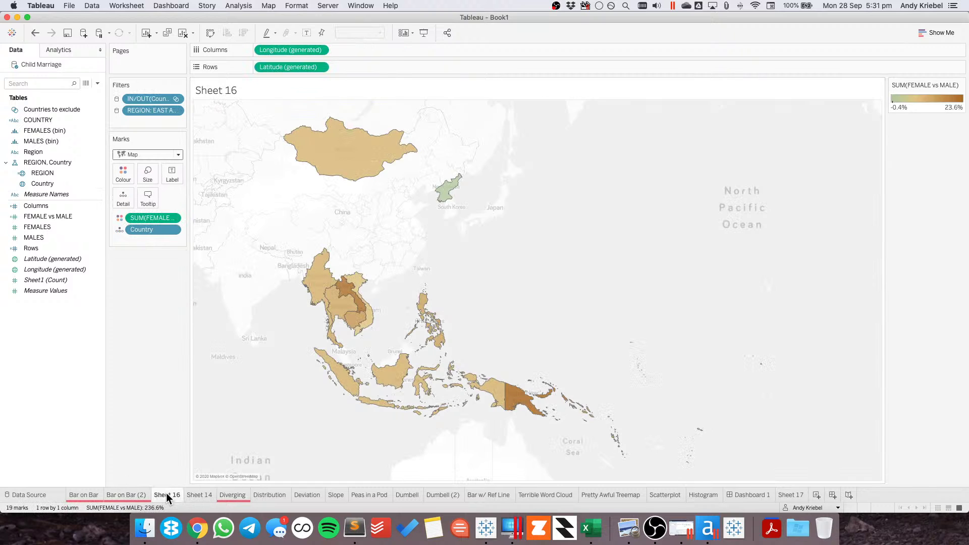
left_click(126, 495)
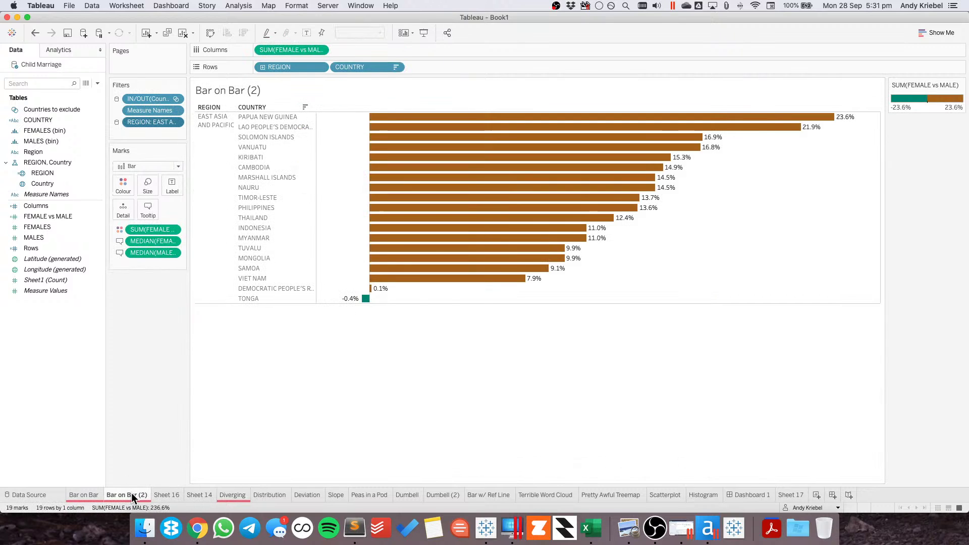
left_click(99, 495)
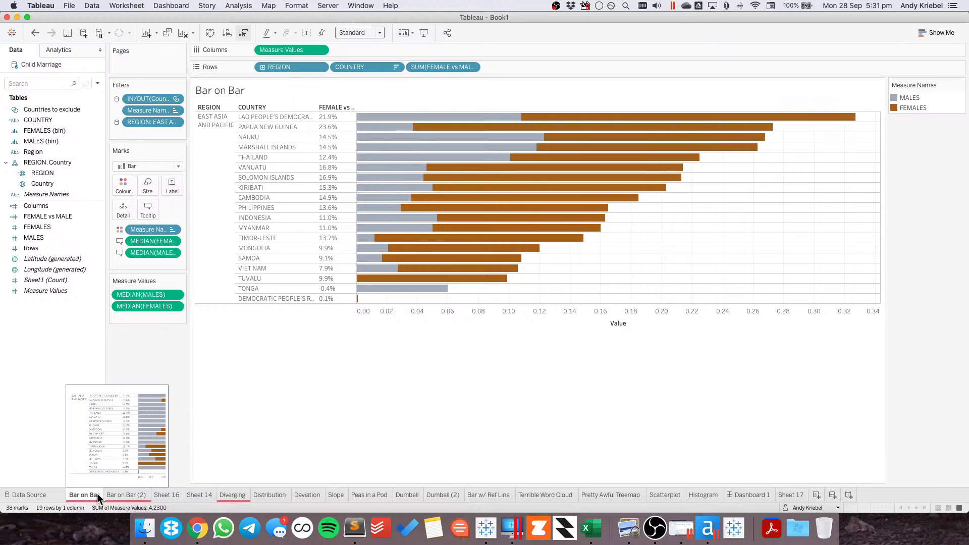
left_click(747, 496)
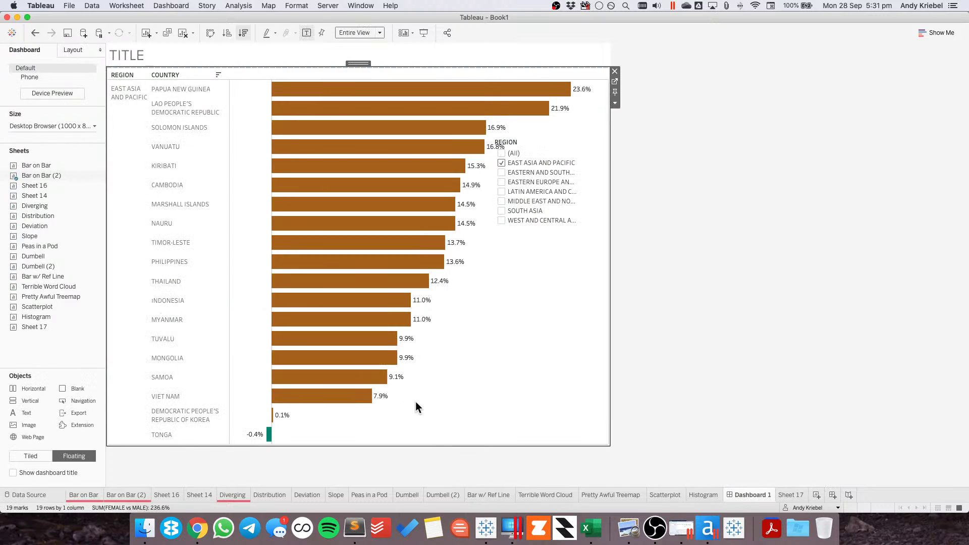
- Look through the chart sheets from Sheet 16 to Peas in a Pod for another view to use
left_click(169, 495)
left_click(201, 495)
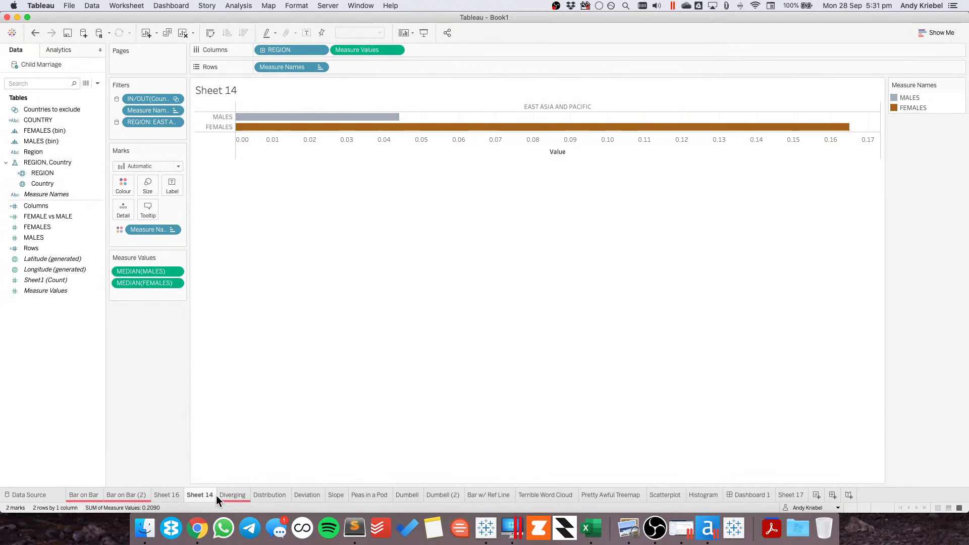
left_click(241, 496)
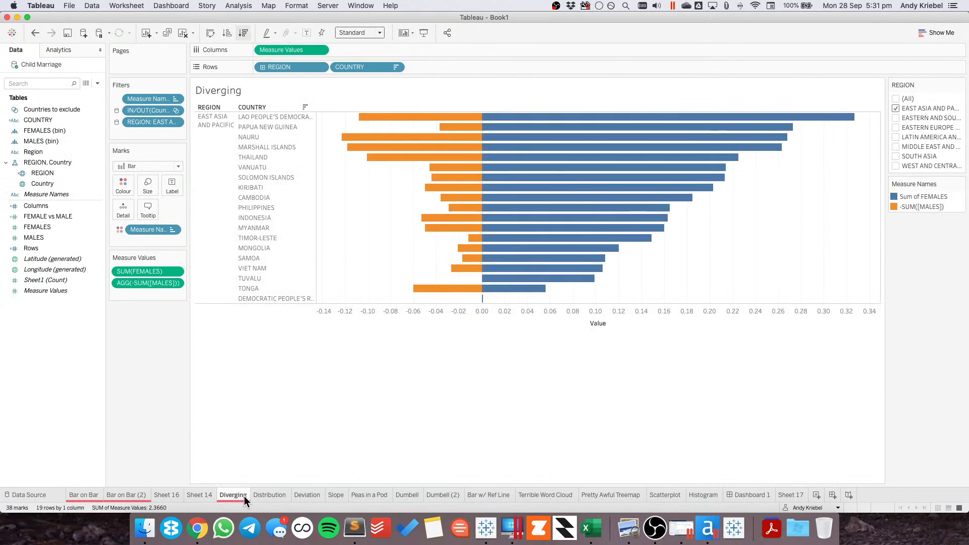
left_click(288, 496)
left_click(306, 496)
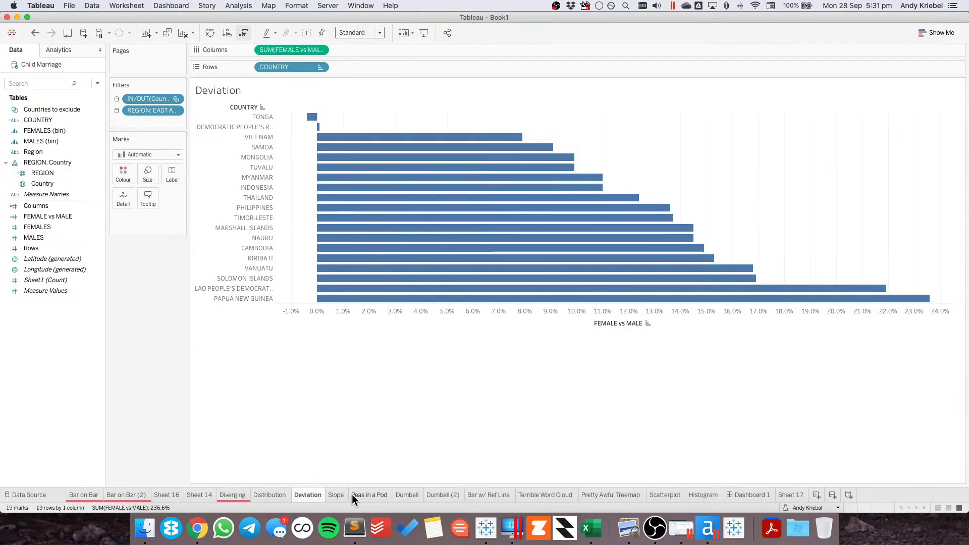
left_click(335, 495)
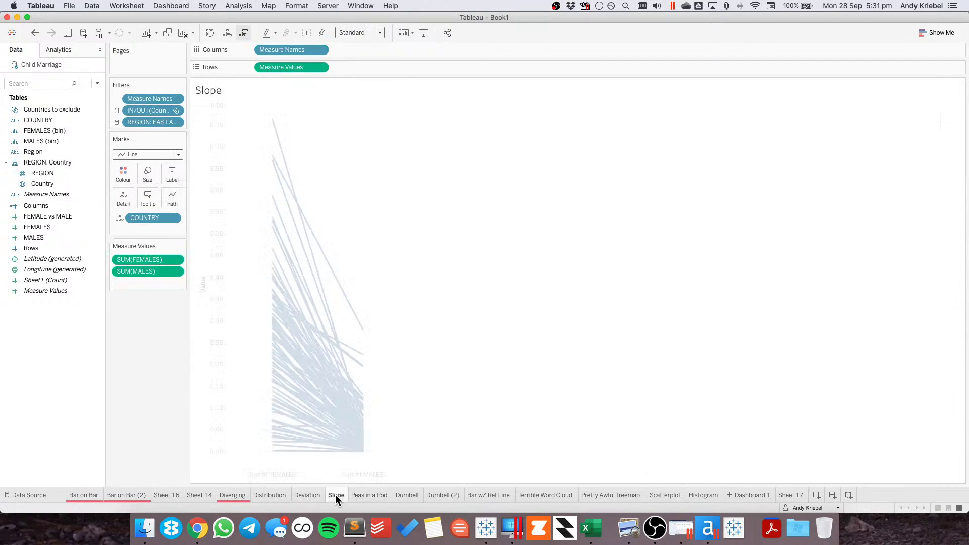
left_click(372, 494)
mouse_move(415, 492)
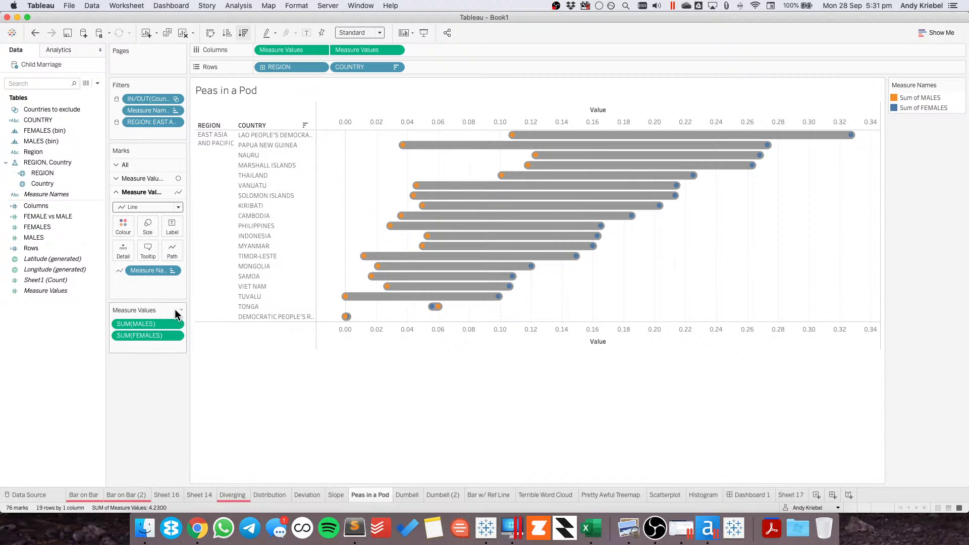
- Change the aggregation of both MALES and FEMALES to Median in the Peas in a Pod chart
left_click(175, 324)
mouse_move(189, 402)
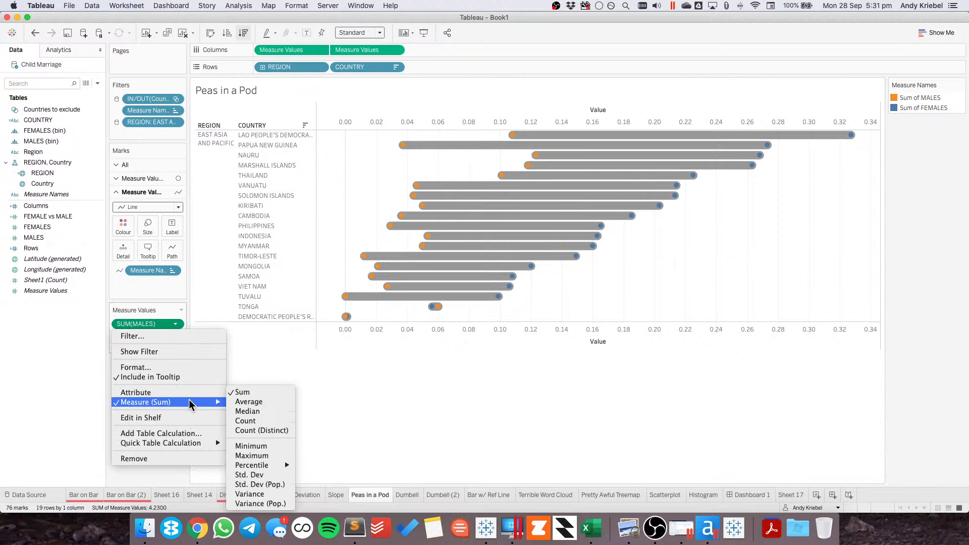
left_click(249, 411)
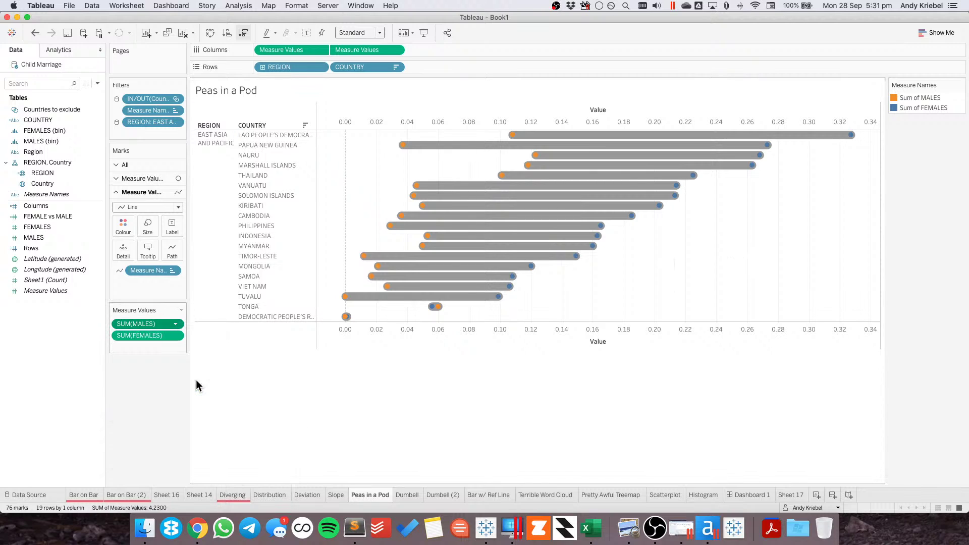
left_click(174, 336)
mouse_move(184, 414)
left_click(244, 411)
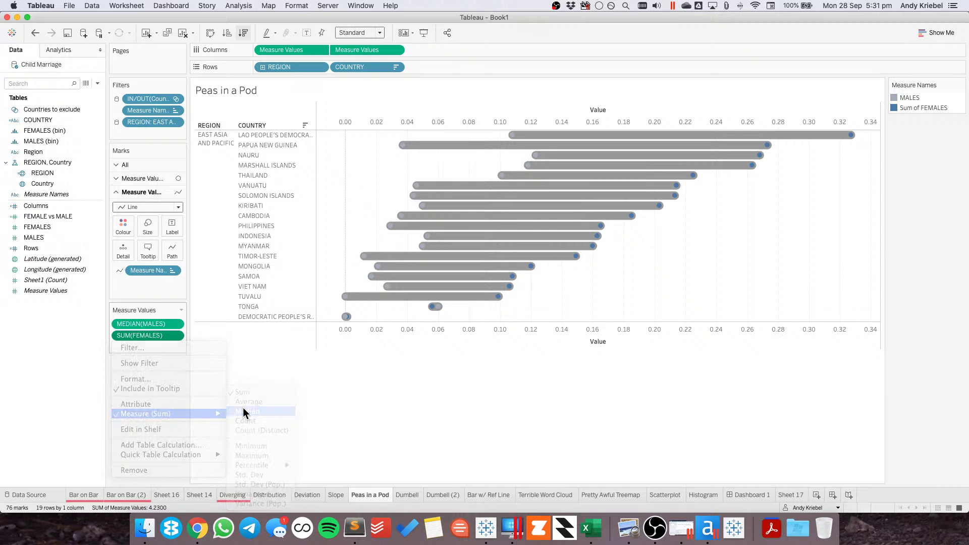
- Switch to Chrome, go back to the Google Photos albums and open the Makeover Monday 2020 album
left_click(197, 528)
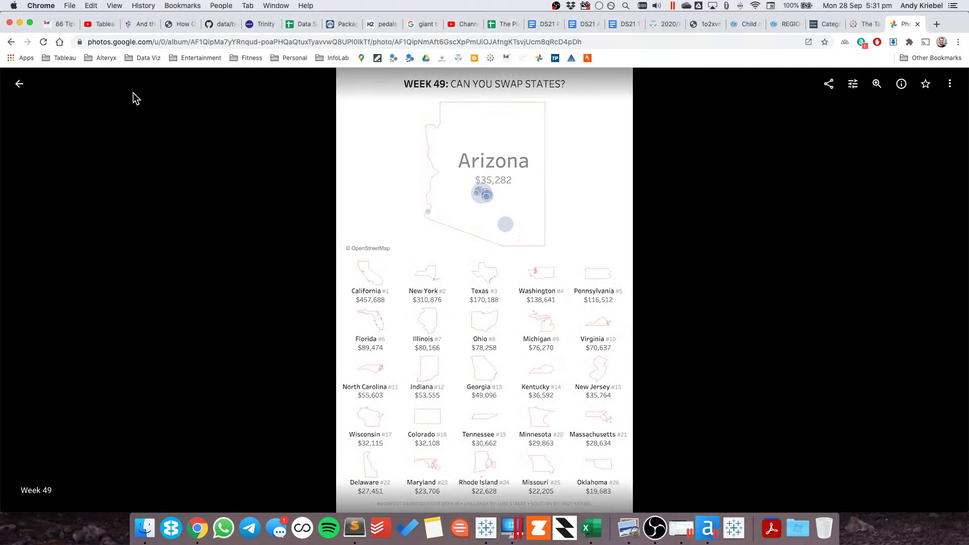
left_click(11, 43)
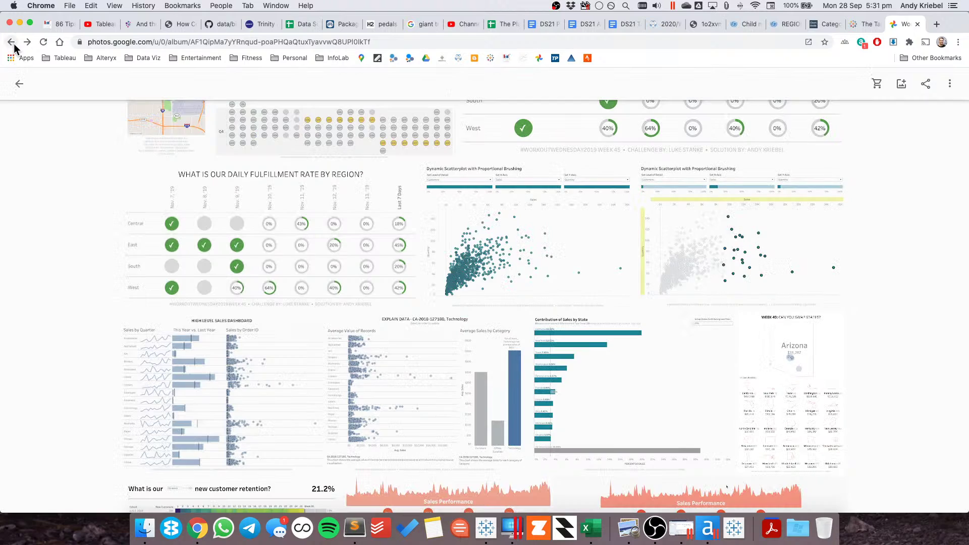
left_click(14, 45)
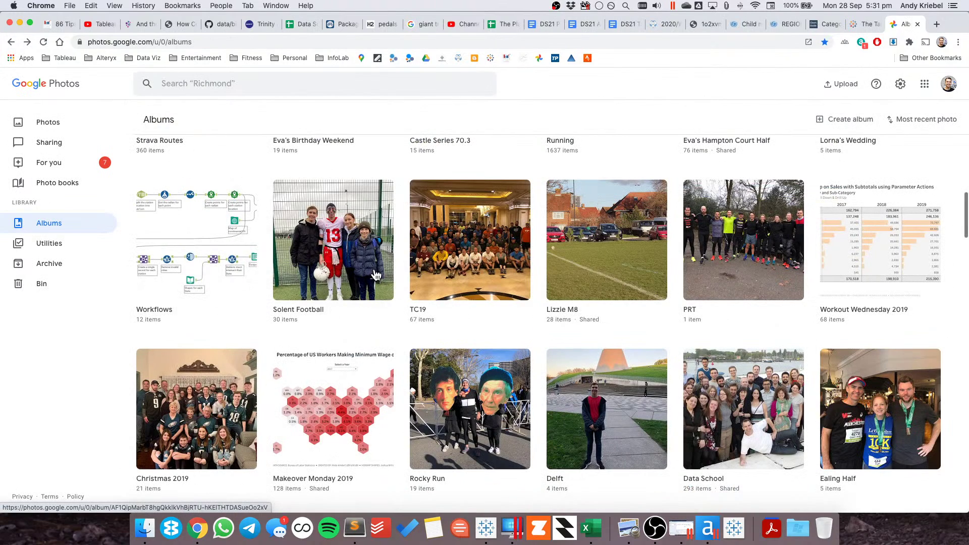
scroll(447, 269, "up", 10)
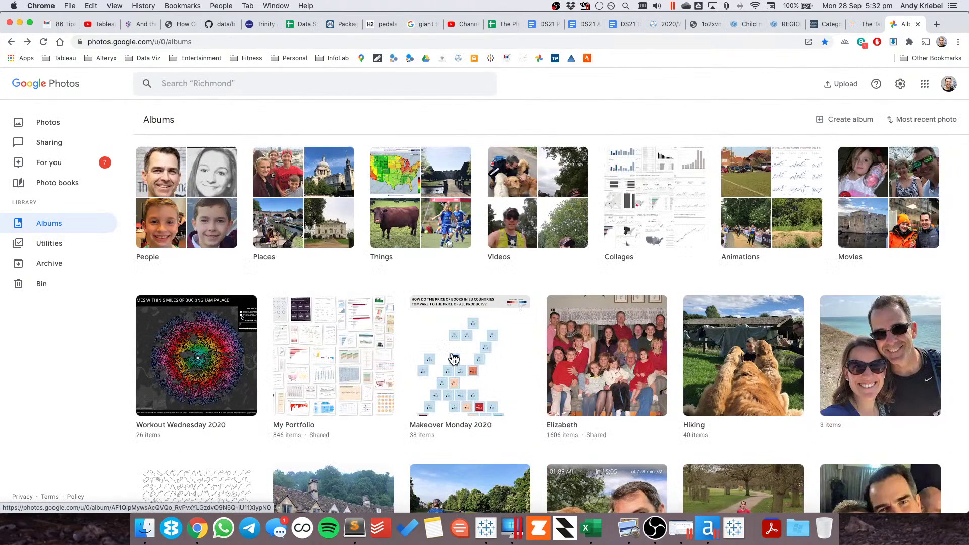
left_click(454, 359)
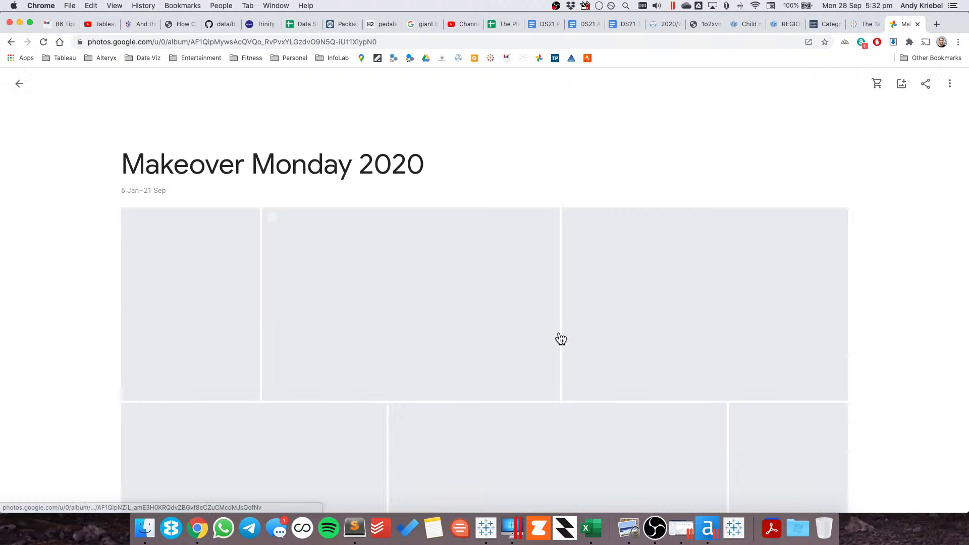
- Browse the Makeover Monday 2020 album for chart and layout ideas that suit the dashboard
scroll(536, 336, "down", 1)
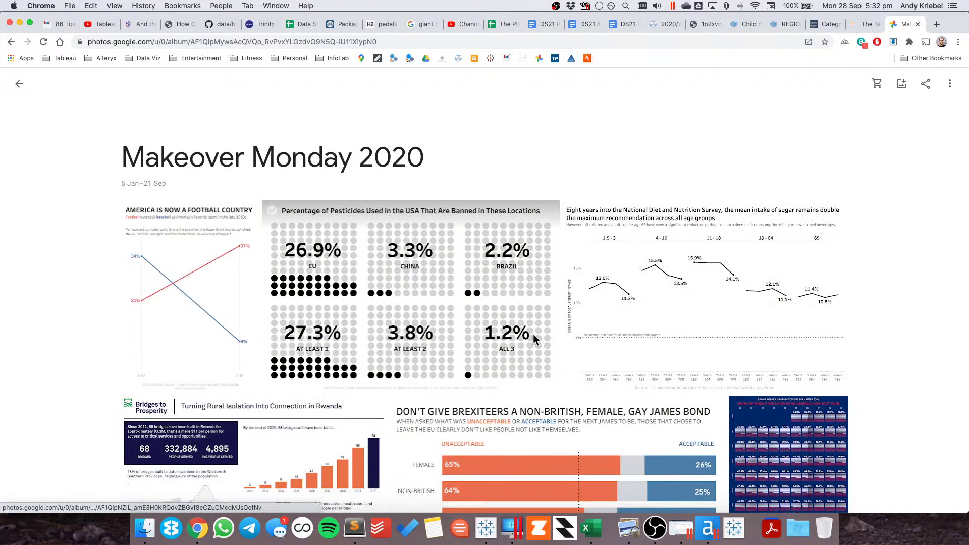
scroll(534, 336, "down", 10)
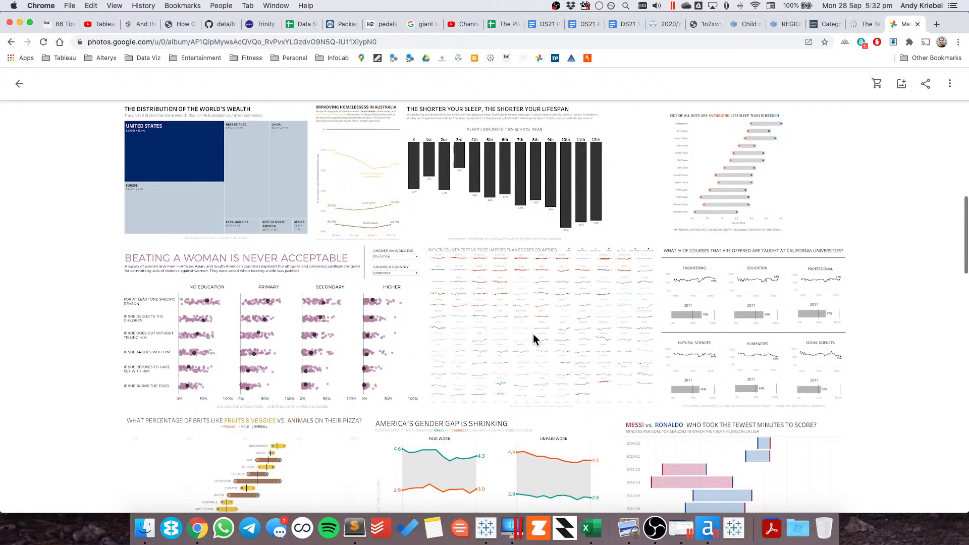
scroll(628, 281, "down", 4)
scroll(630, 280, "down", 5)
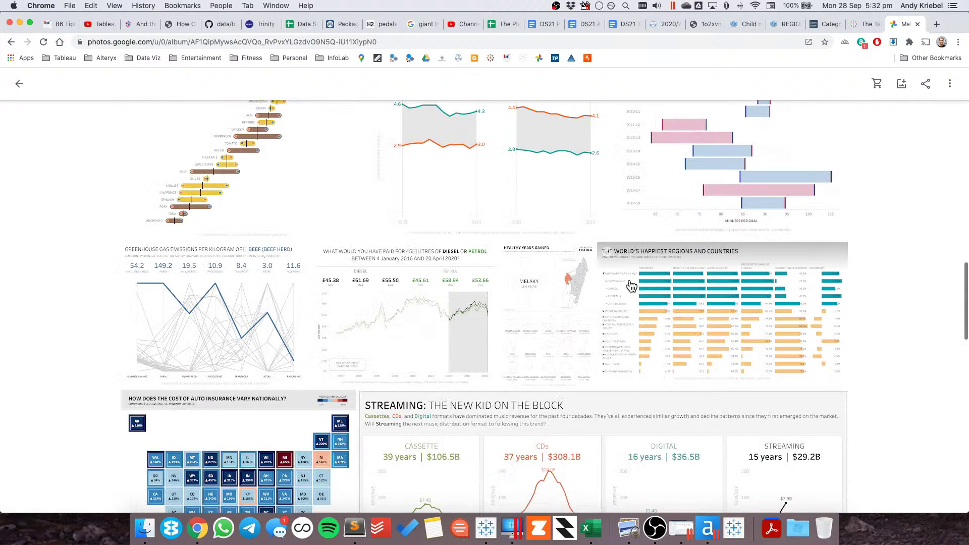
scroll(672, 257, "down", 2)
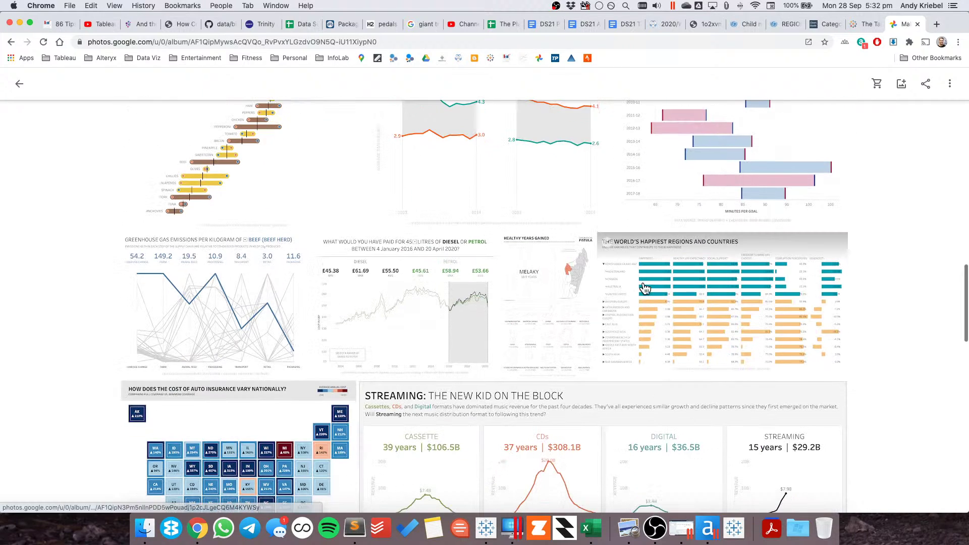
scroll(644, 287, "down", 12)
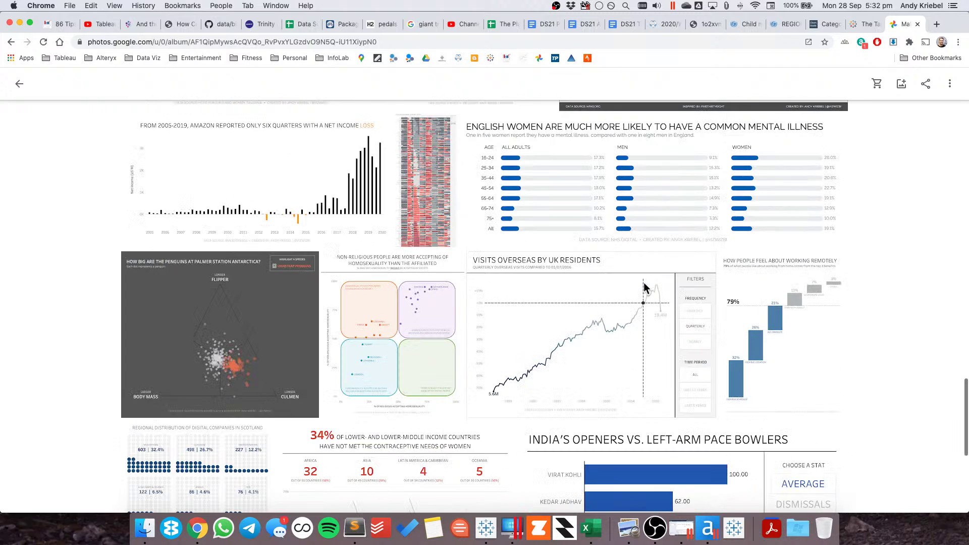
scroll(644, 287, "down", 1)
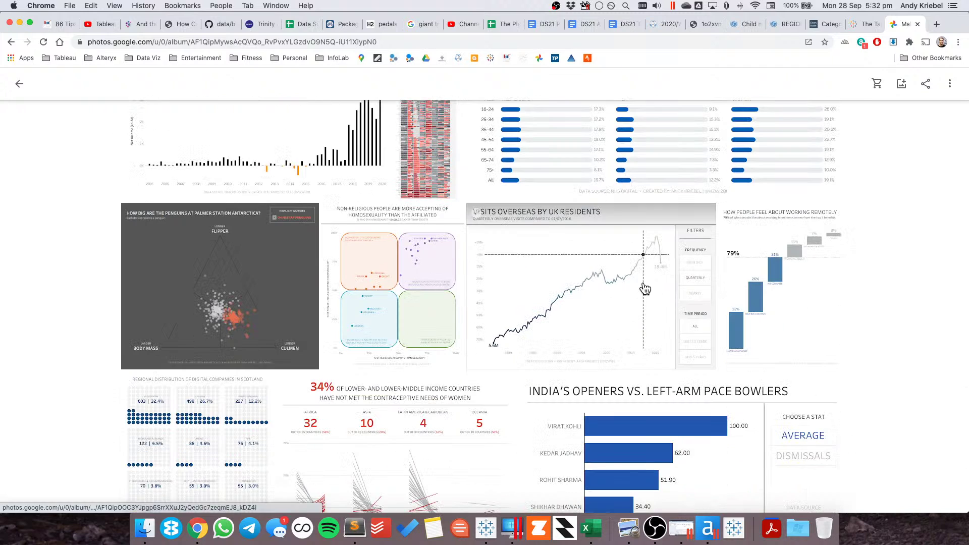
scroll(569, 277, "up", 3)
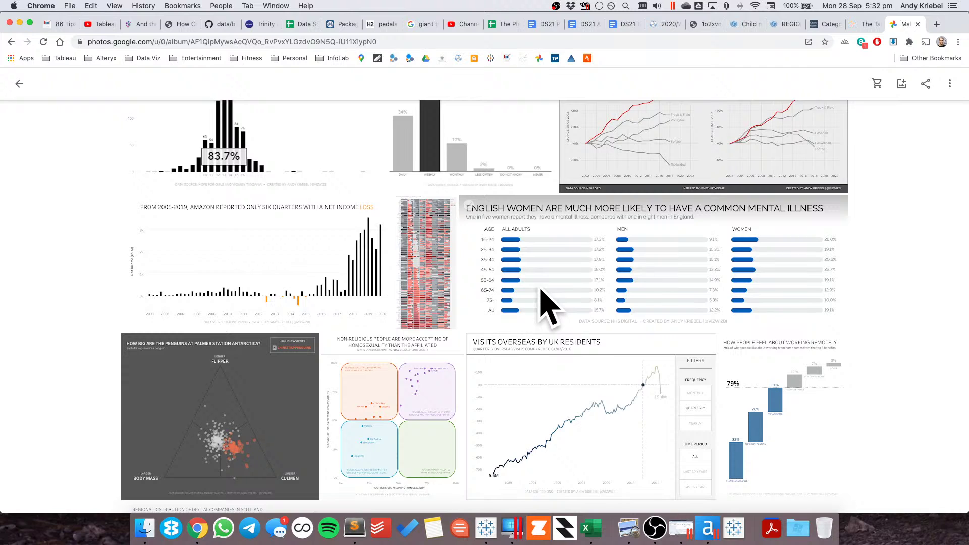
scroll(541, 292, "down", 4)
scroll(543, 292, "down", 4)
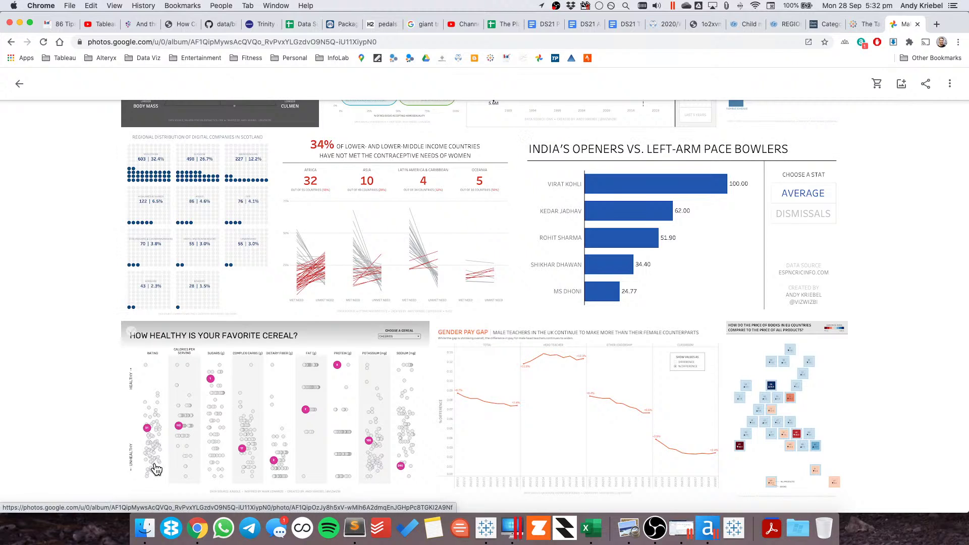
scroll(608, 432, "up", 4)
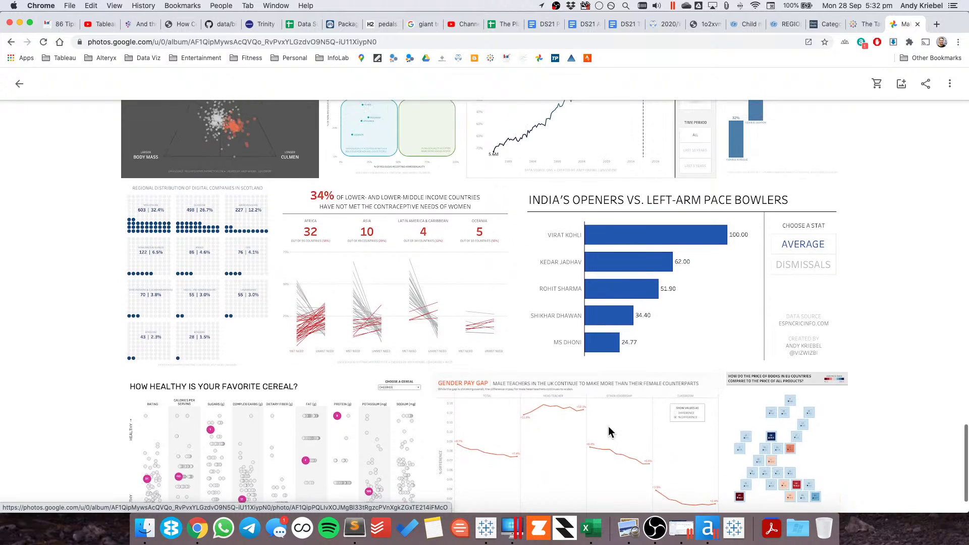
scroll(416, 346, "up", 7)
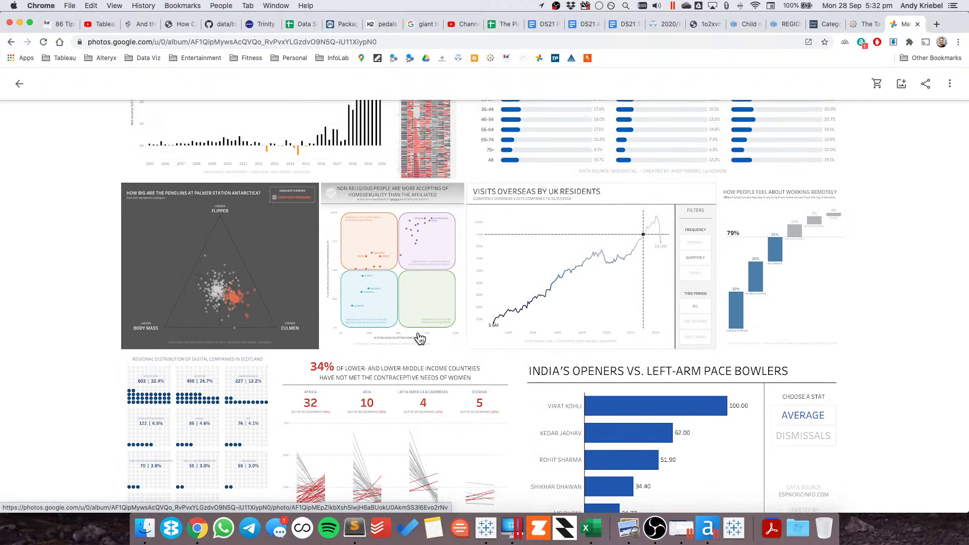
scroll(419, 338, "up", 15)
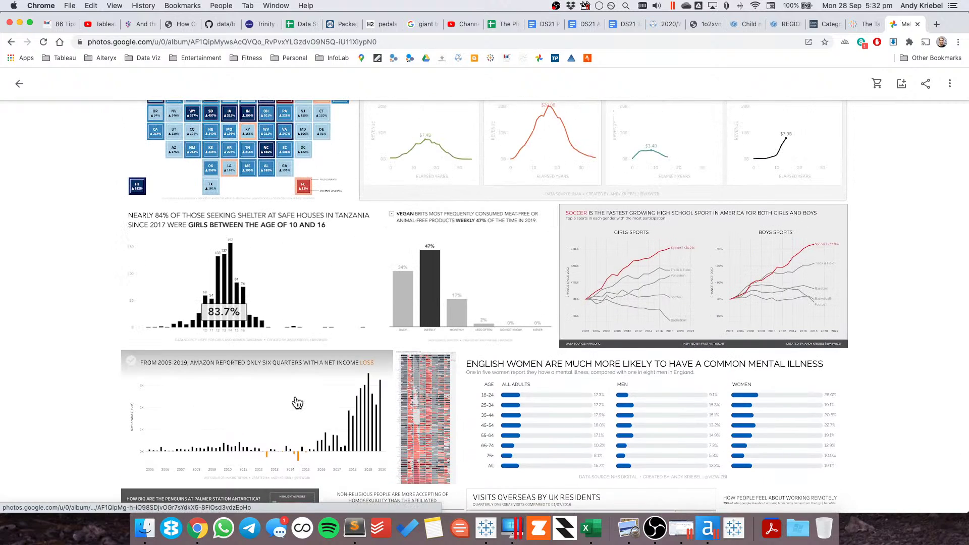
scroll(297, 402, "up", 10)
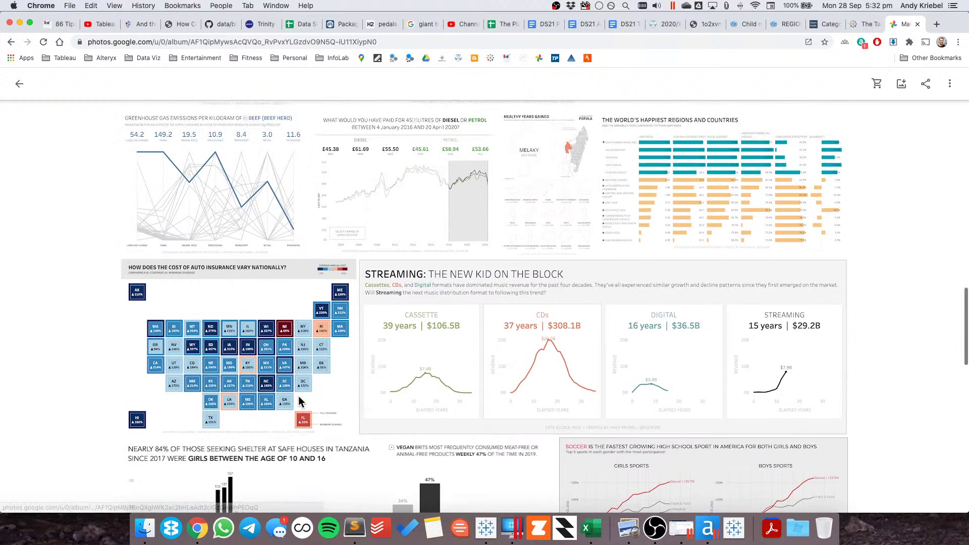
scroll(298, 401, "up", 3)
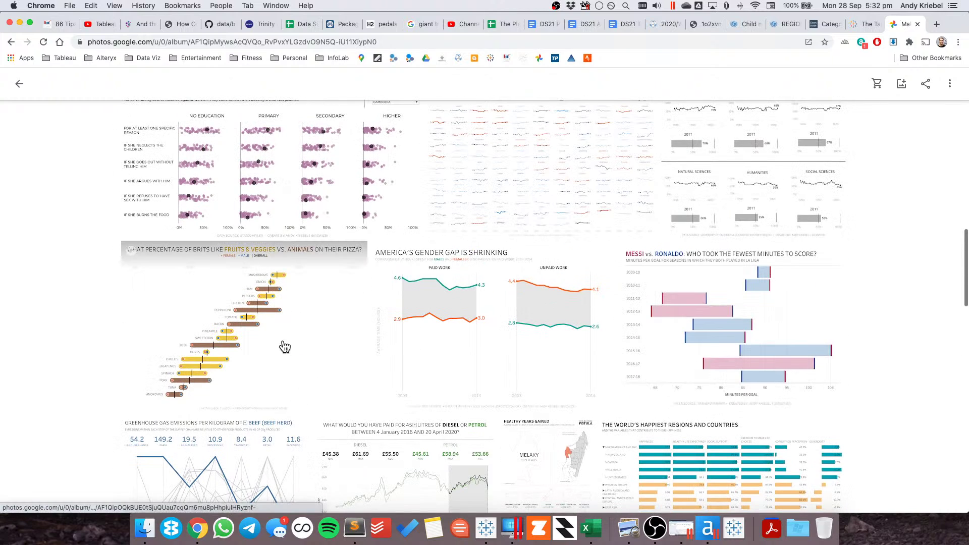
scroll(291, 358, "up", 5)
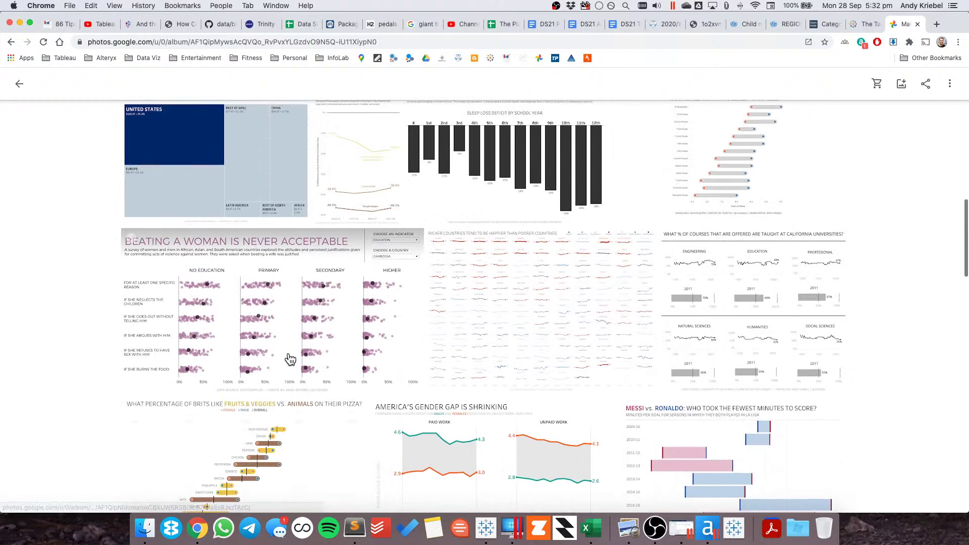
- Switch to Tableau, look through the chart sheets from Dumbell to Histogram, and return to Dashboard 1 from the sheet overview
key("super+Tab")
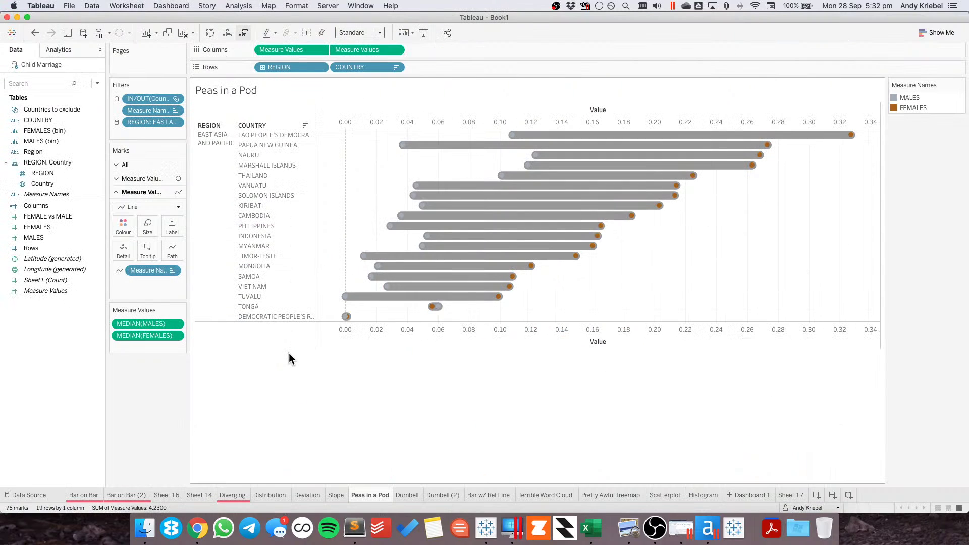
left_click(408, 495)
left_click(456, 496)
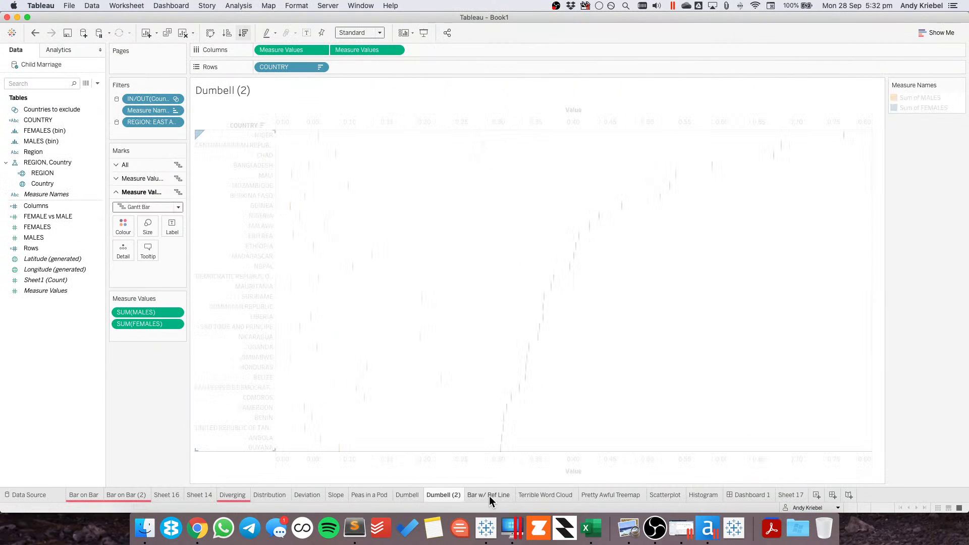
left_click(492, 495)
left_click(558, 495)
left_click(589, 495)
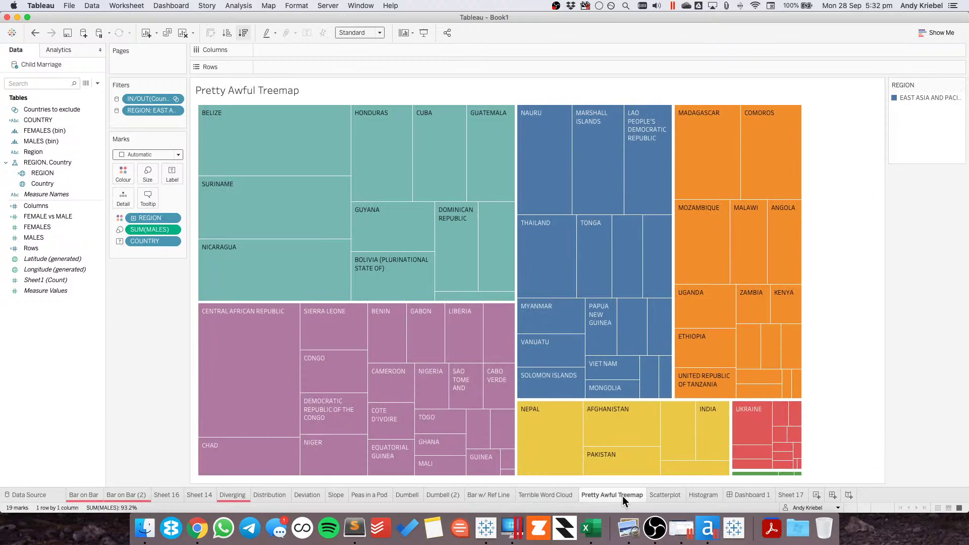
left_click(703, 494)
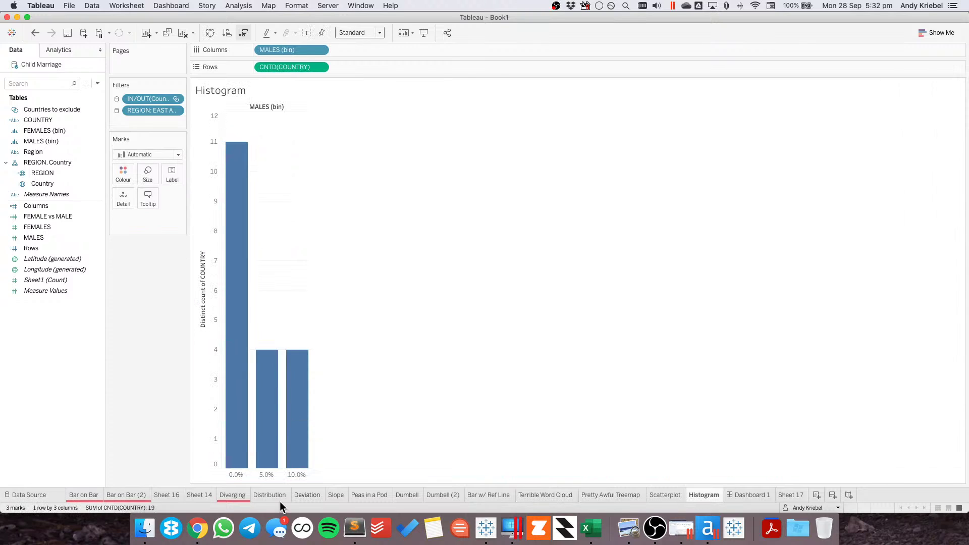
left_click(939, 508)
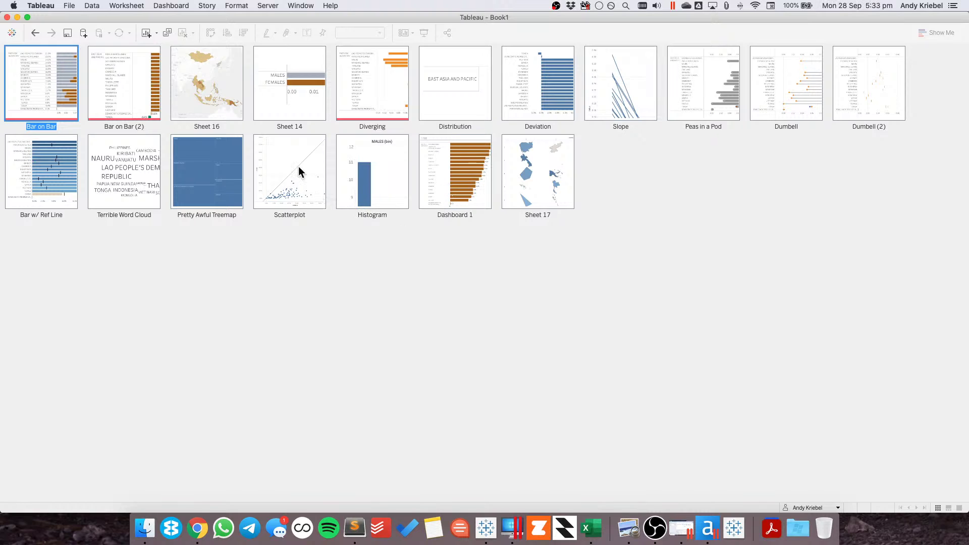
double_click(457, 183)
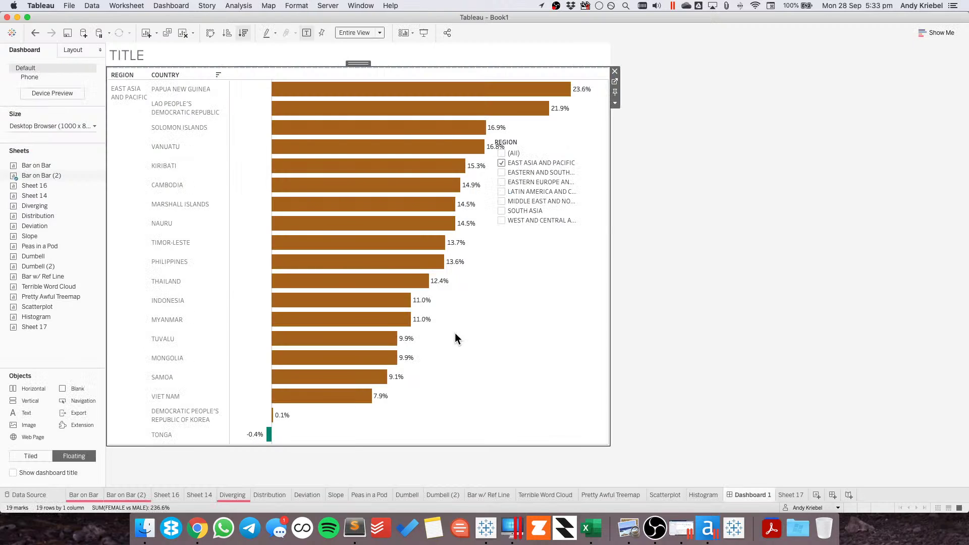
- Move the floating REGION filter lower in the bar chart's empty area and change it to a single-value dropdown
left_click_drag(537, 153, 527, 252)
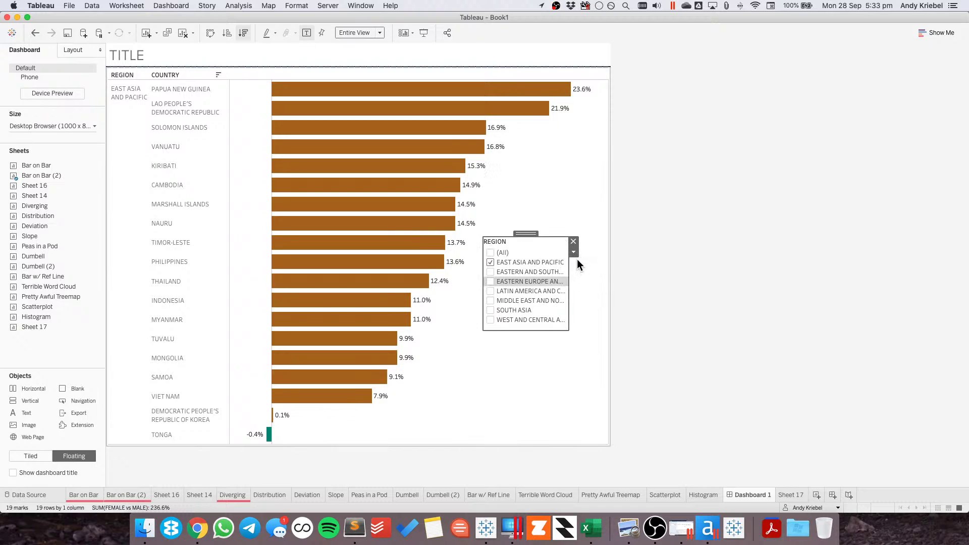
left_click(574, 252)
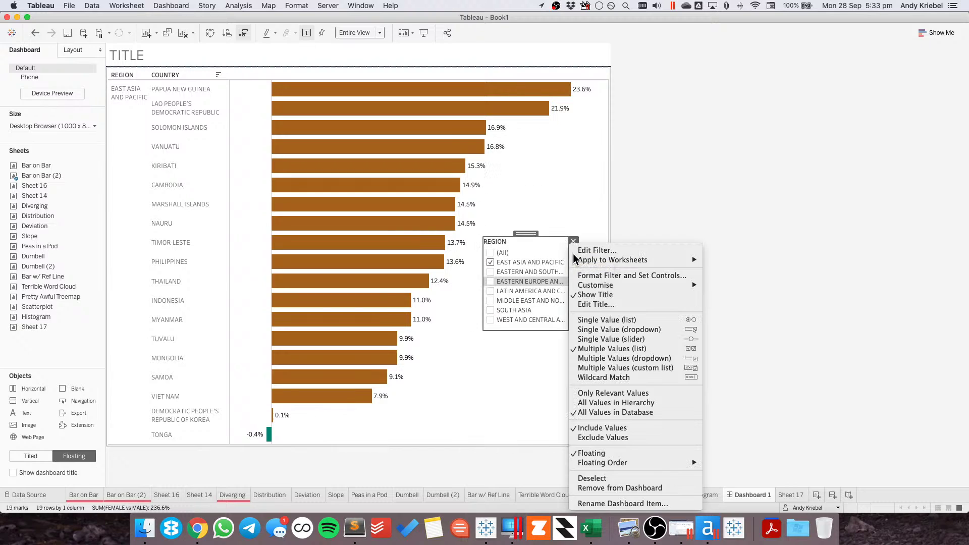
left_click(607, 330)
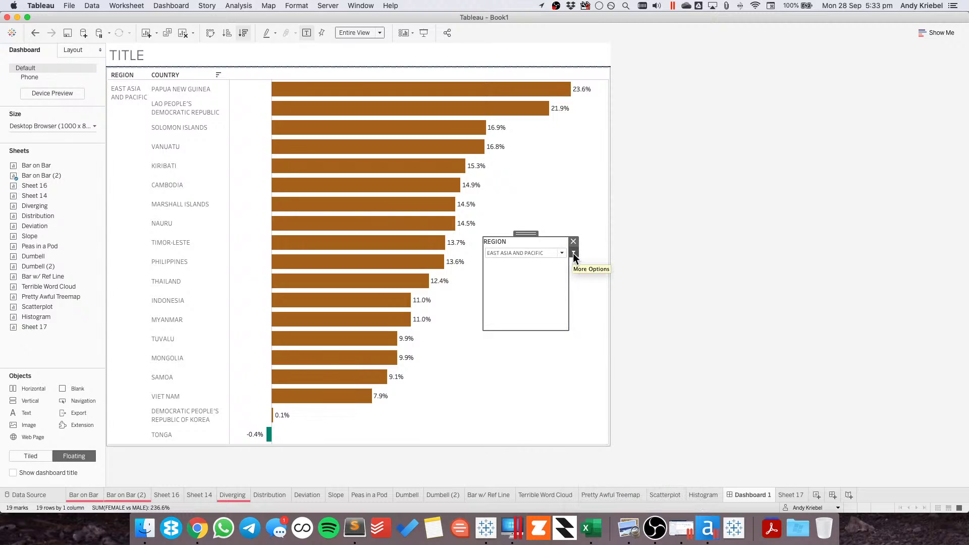
- Change the region filter's title to "CHOOSE A REGION" and centre it
double_click(505, 242)
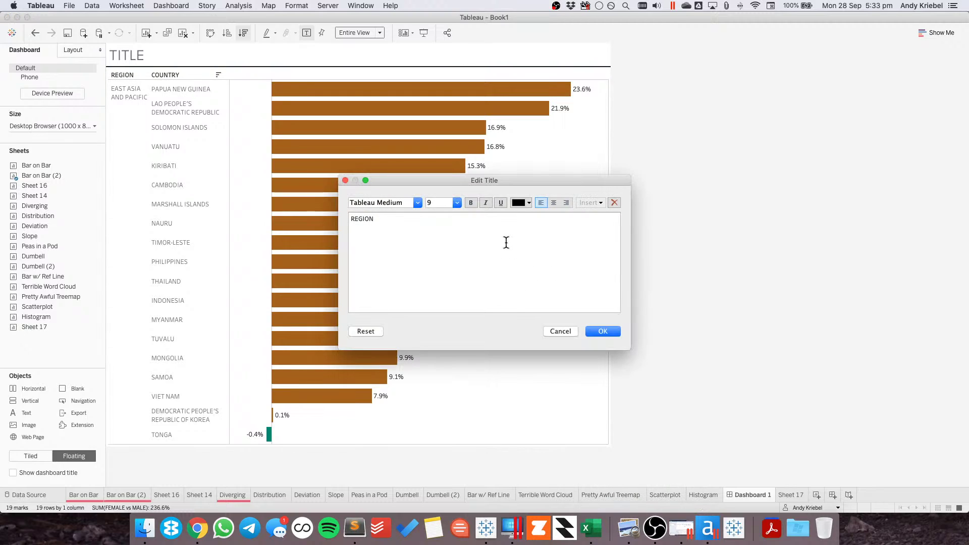
type("CHOOSE A")
left_click(554, 202)
left_click(600, 331)
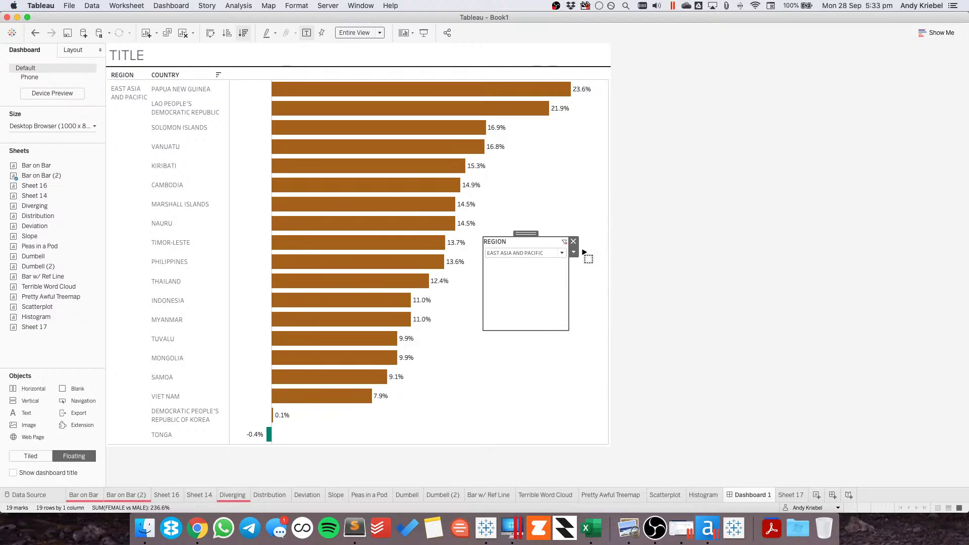
- Hide the "All" value in the region filter and shorten its box to fit the dropdown
left_click(574, 252)
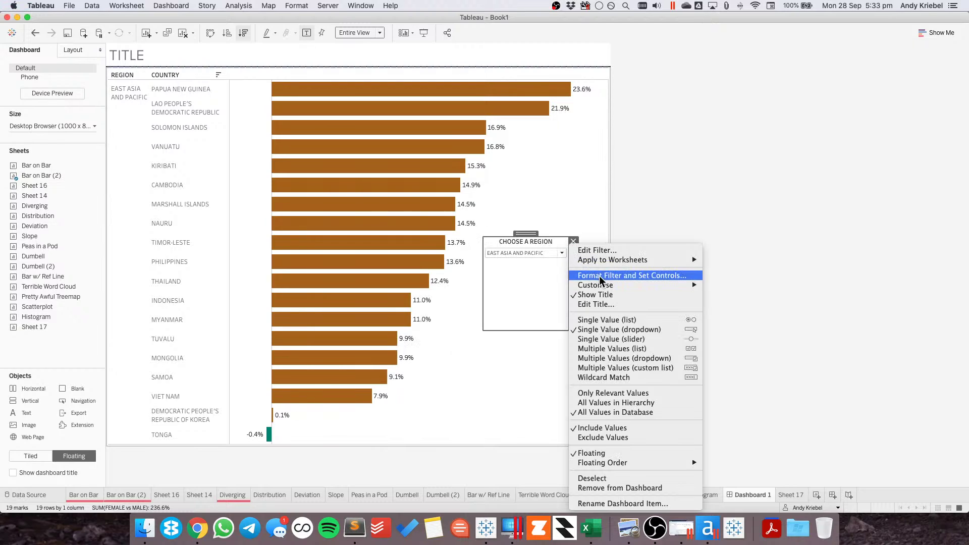
mouse_move(626, 285)
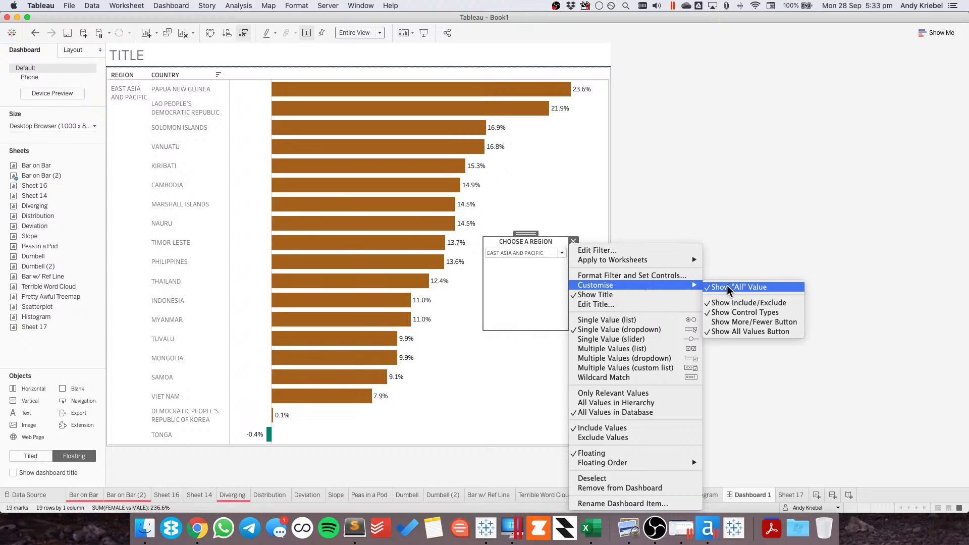
left_click(729, 288)
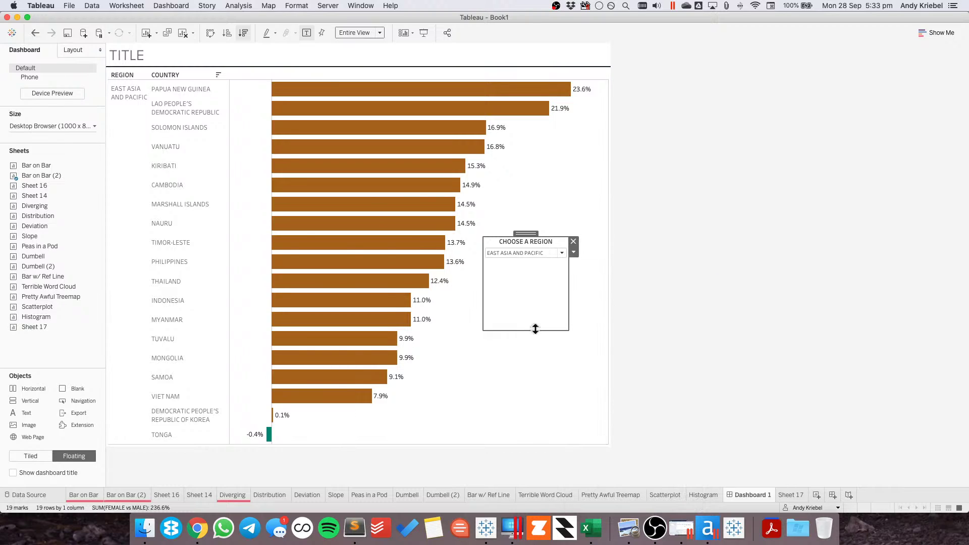
left_click_drag(535, 329, 540, 265)
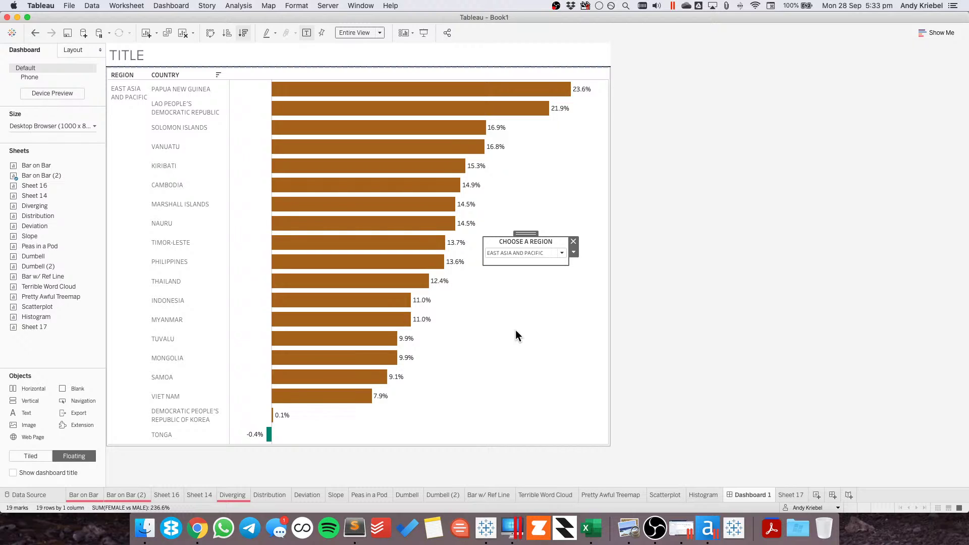
- Try the region filter with Eastern and Southern Africa, Eastern Europe and Central Asia, and finally Latin America and Caribbean
mouse_move(269, 439)
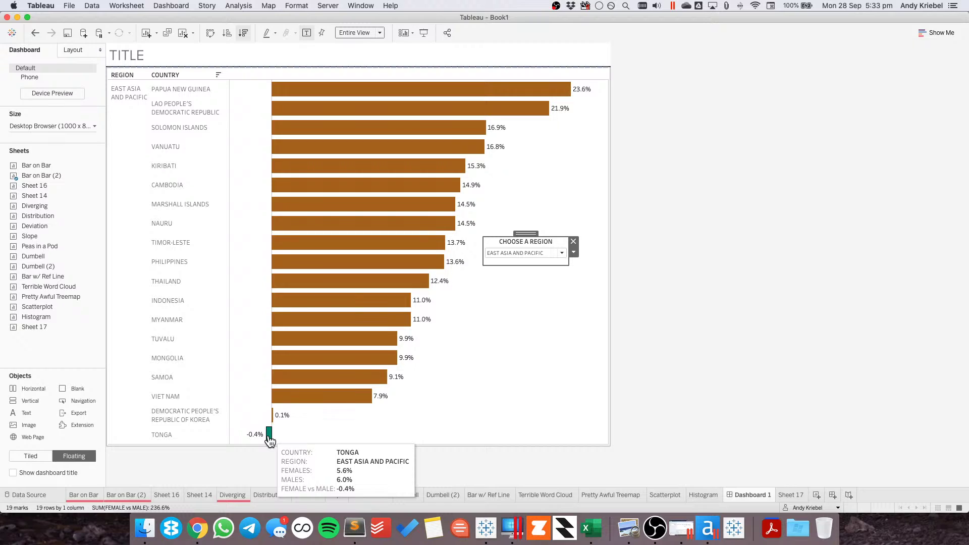
left_click(499, 254)
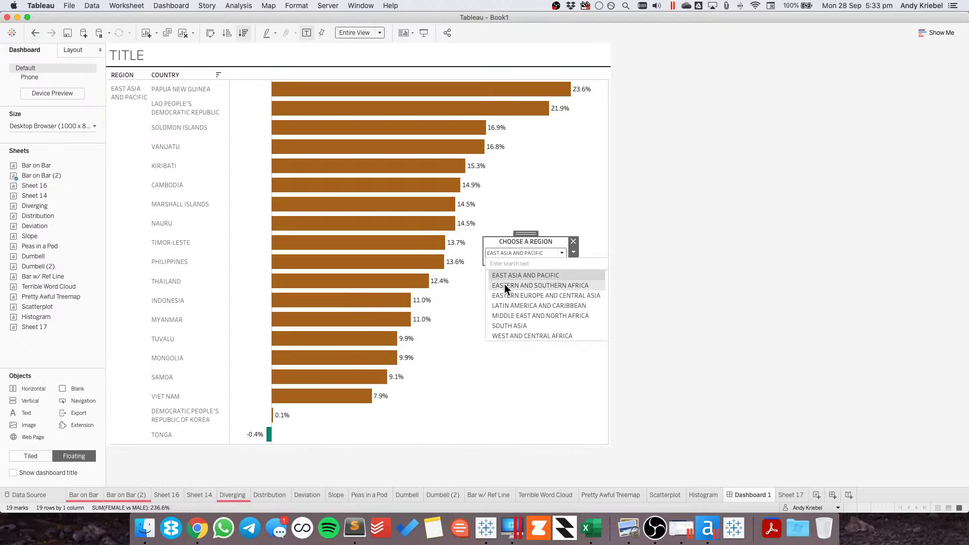
left_click(504, 285)
left_click(505, 254)
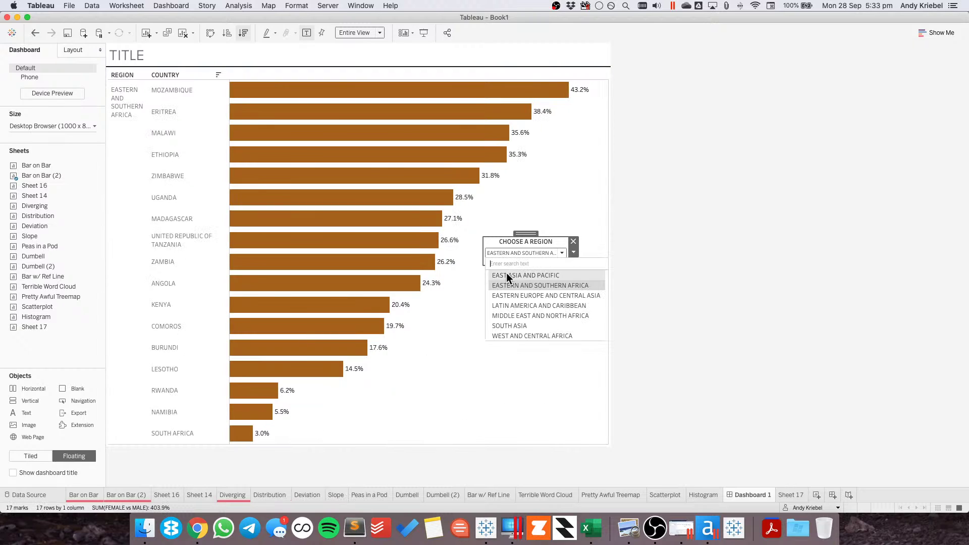
left_click(507, 293)
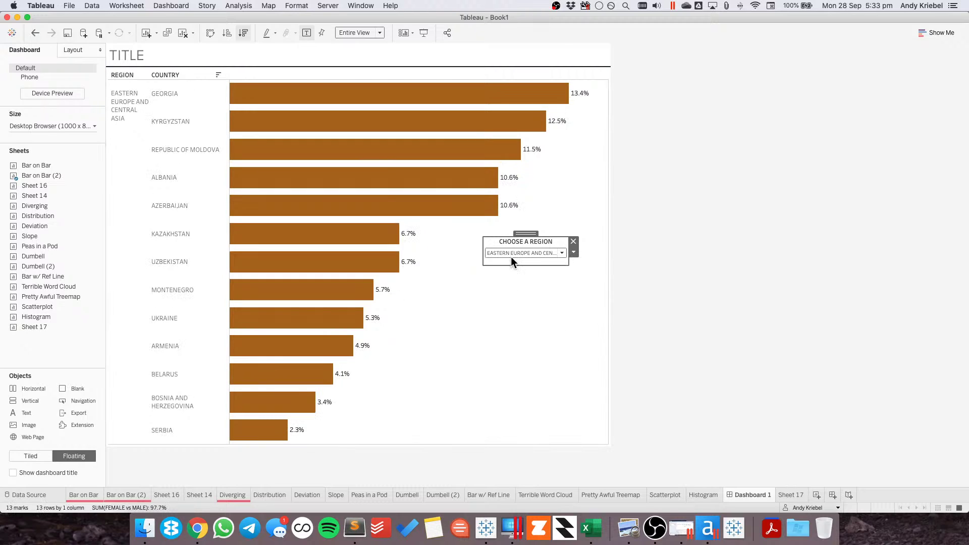
left_click(511, 254)
left_click(516, 303)
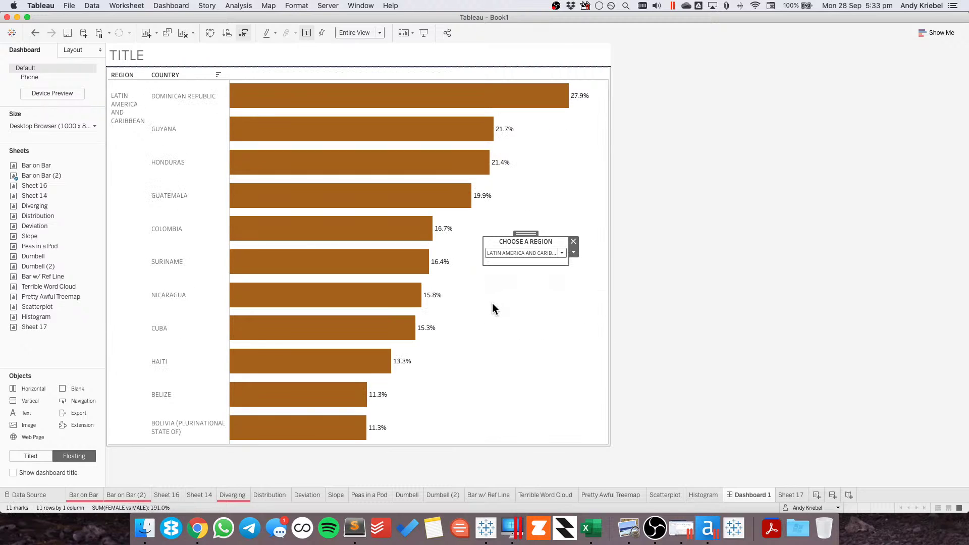
- Try an entire-table median reference line for SUM(FEMALE vs MALE) on the Bar on Bar (2) chart, and remove it from the dashboard
left_click(565, 156)
left_click(615, 81)
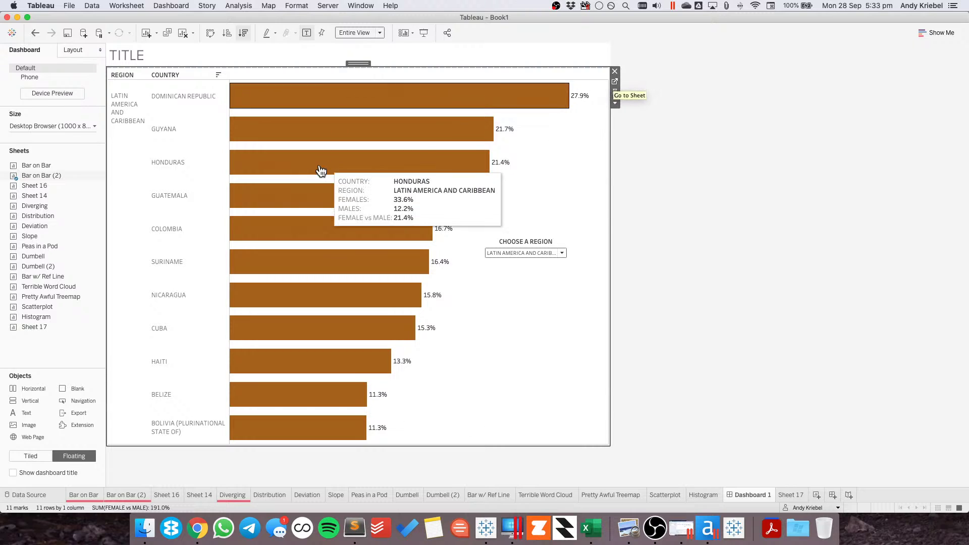
left_click(57, 50)
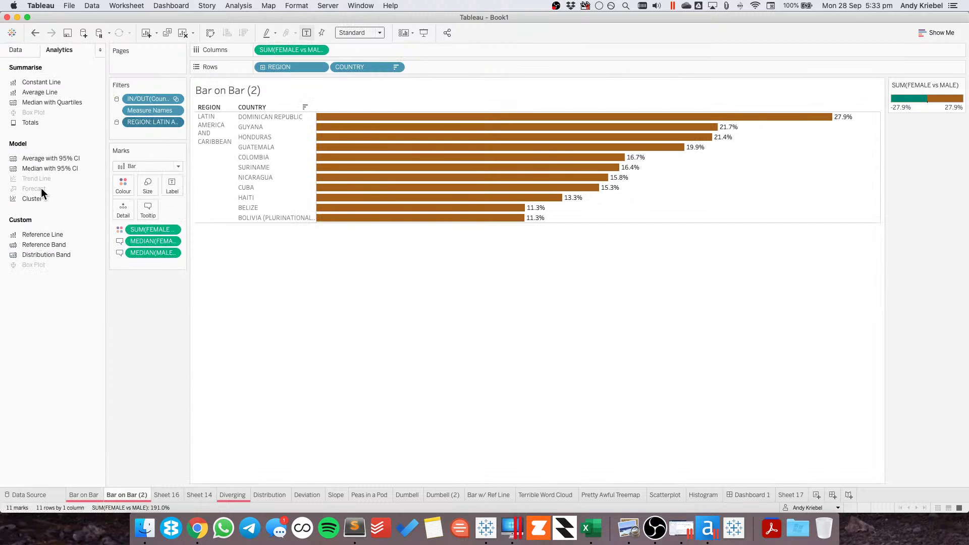
left_click_drag(43, 237, 393, 180)
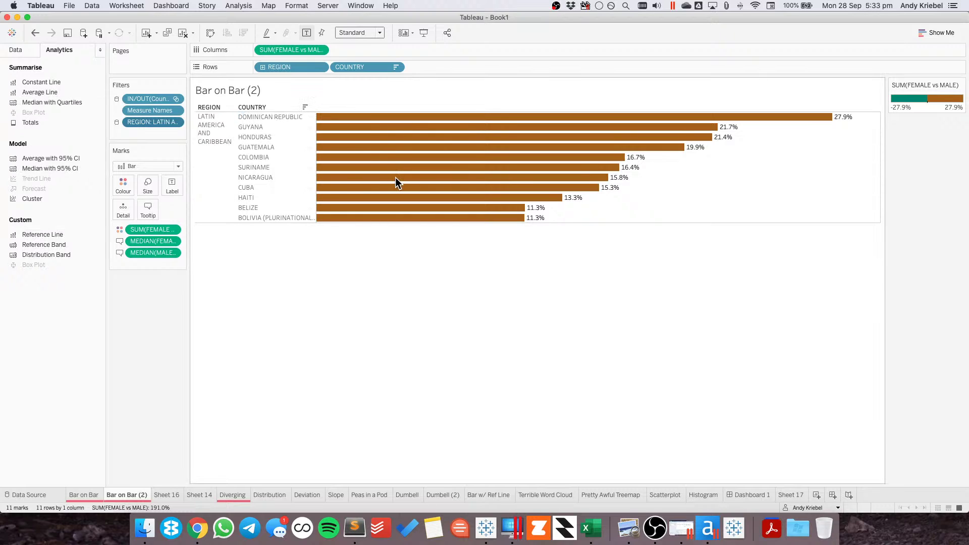
left_click(413, 205)
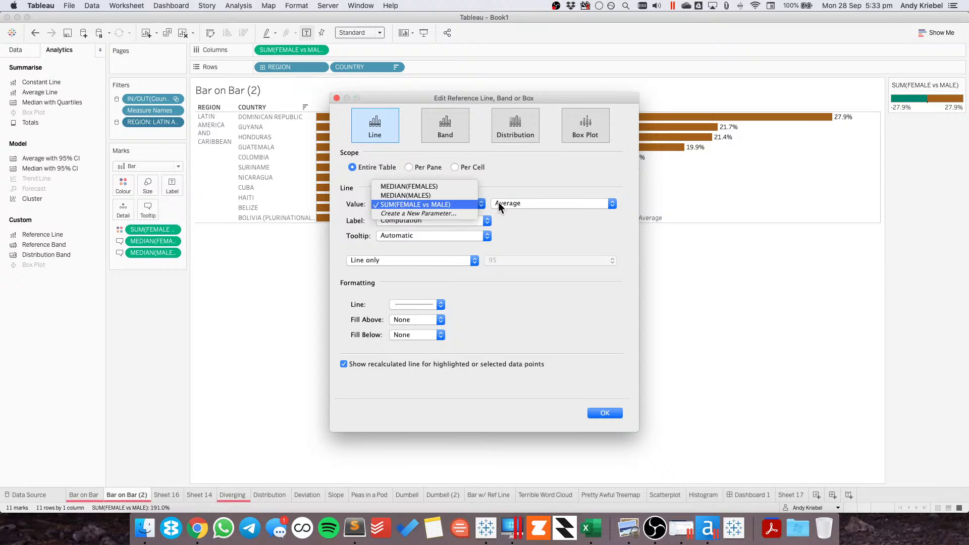
left_click(526, 203)
left_click(526, 203)
left_click(522, 214)
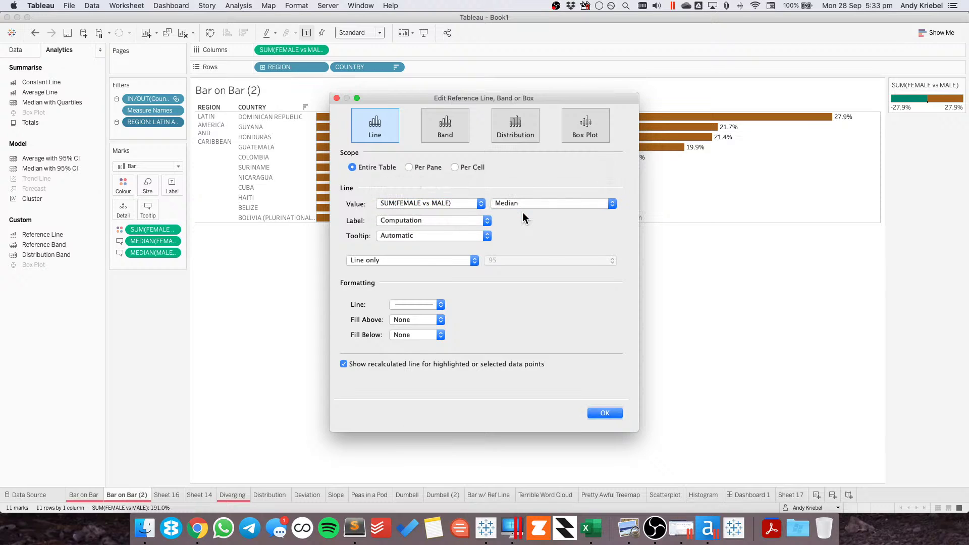
left_click(337, 98)
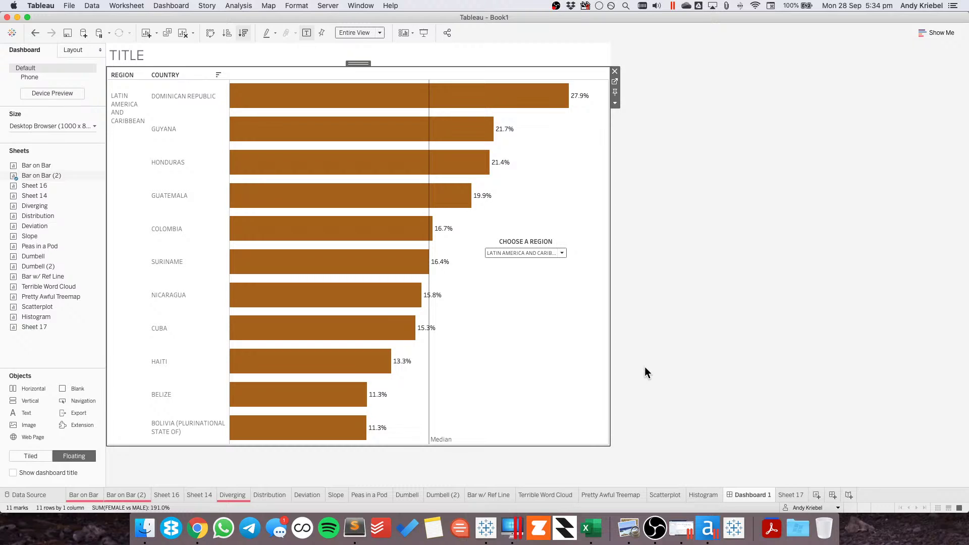
mouse_move(430, 420)
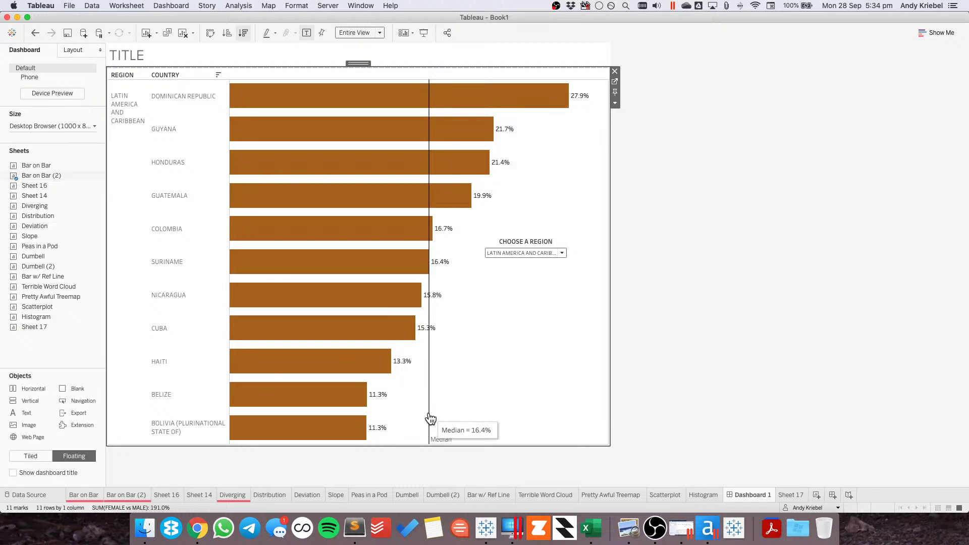
left_click_drag(430, 419, 840, 412)
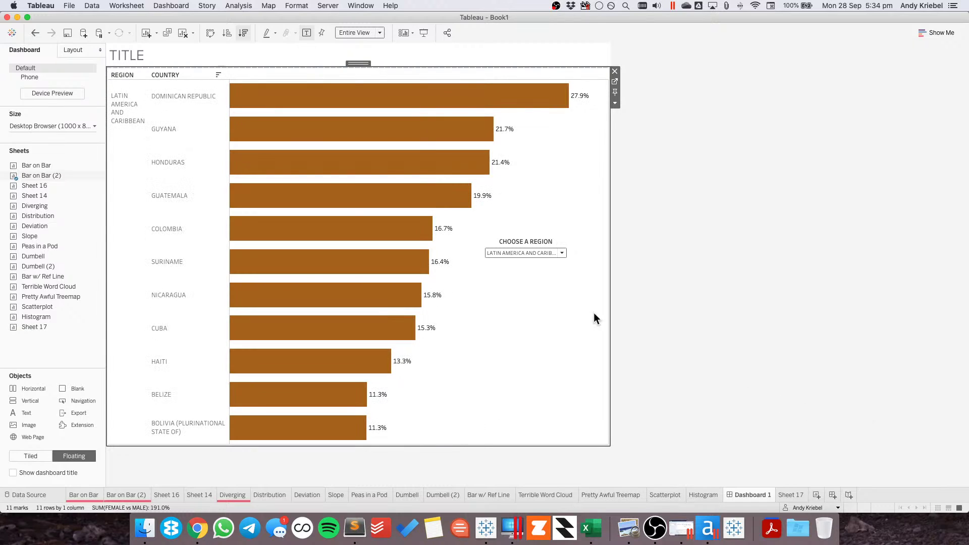
- Try the region filter with Middle East and North Africa, South Asia, and finally West and Central Africa
left_click(510, 253)
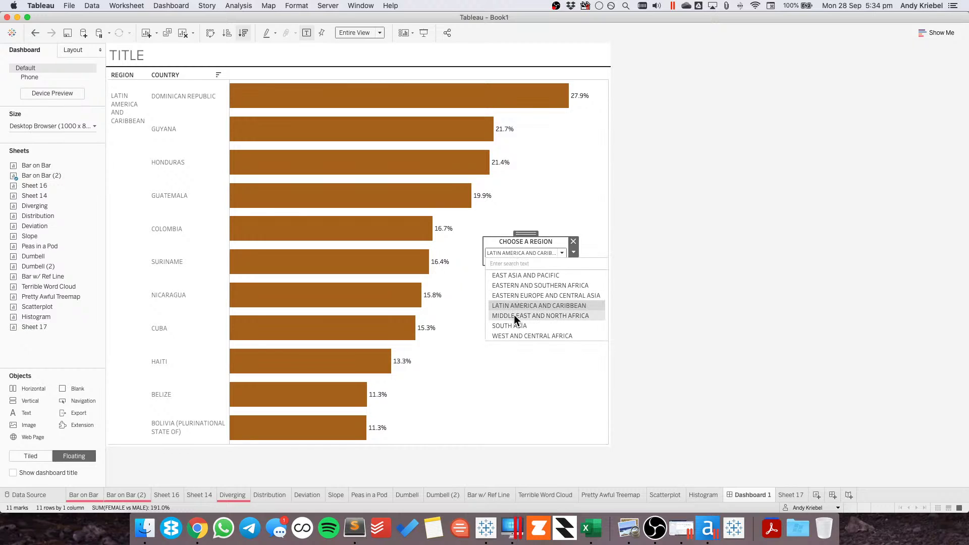
left_click(514, 316)
left_click(519, 254)
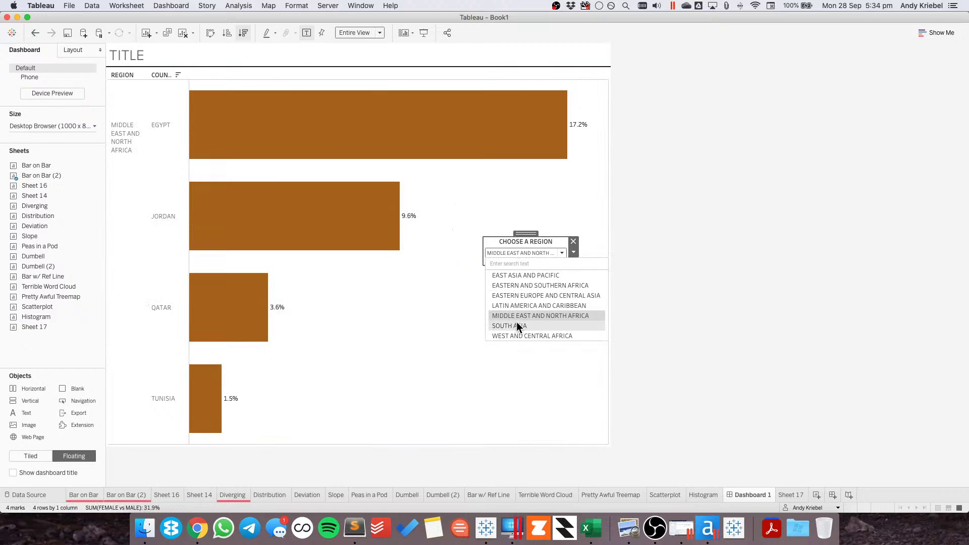
left_click(517, 324)
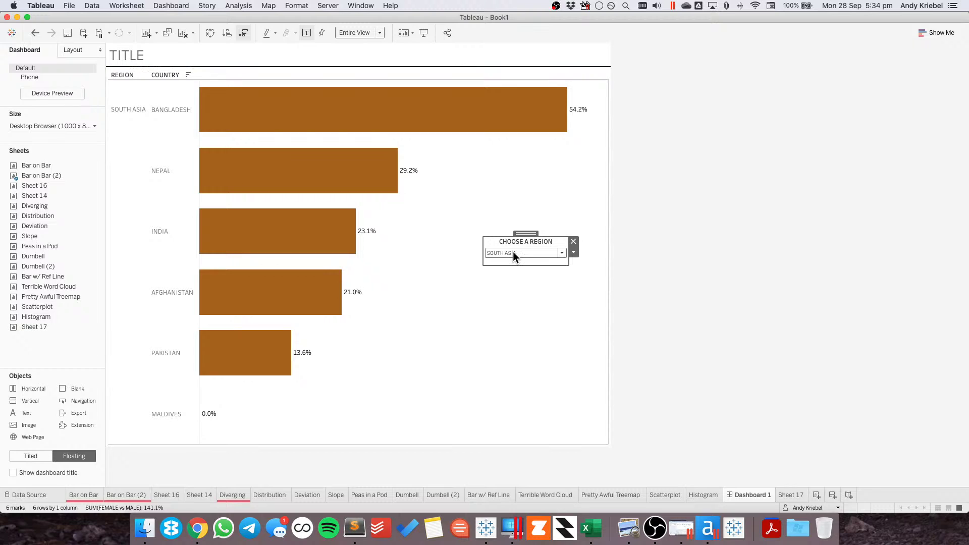
left_click(513, 253)
left_click(513, 333)
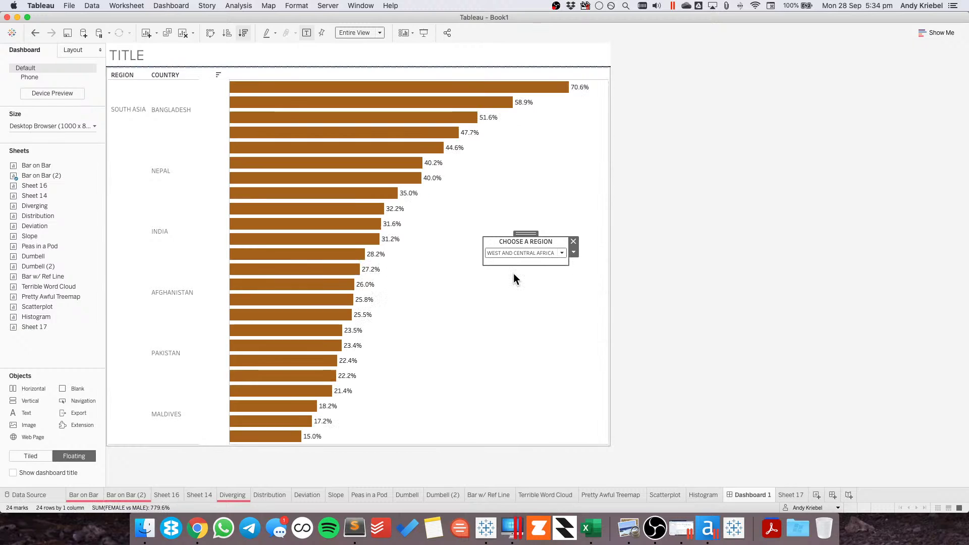
- Show the "All" value in the region filter again and select it to include every region
left_click(515, 253)
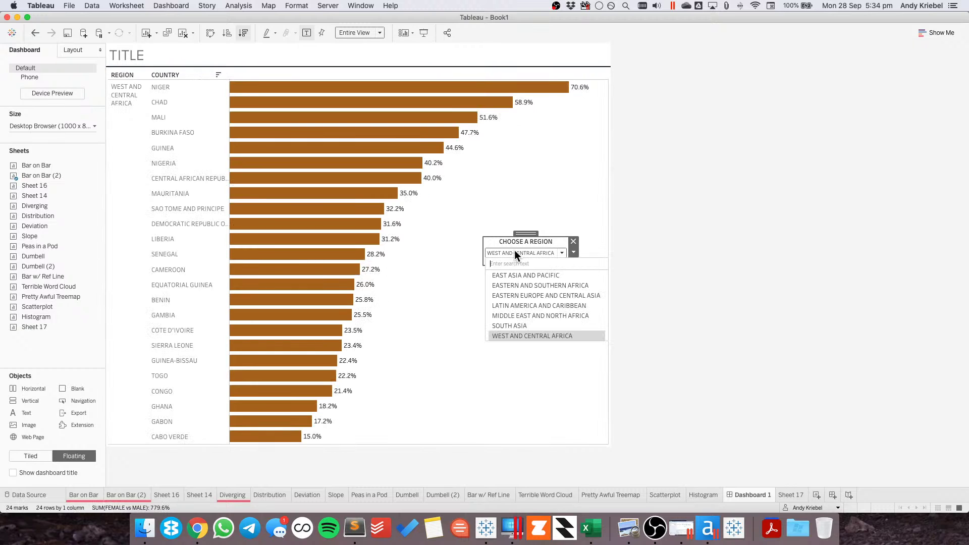
left_click(548, 242)
left_click(574, 252)
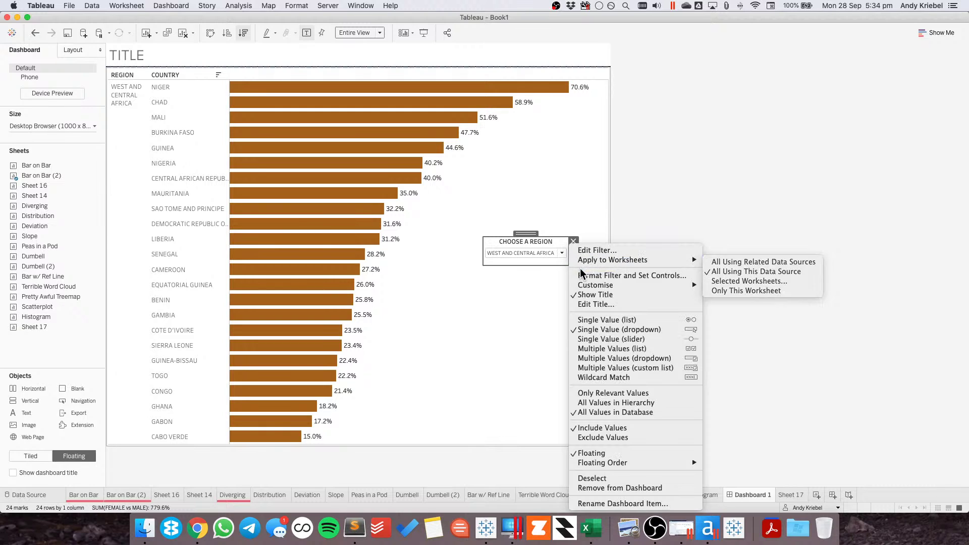
mouse_move(606, 285)
left_click(727, 281)
left_click(543, 255)
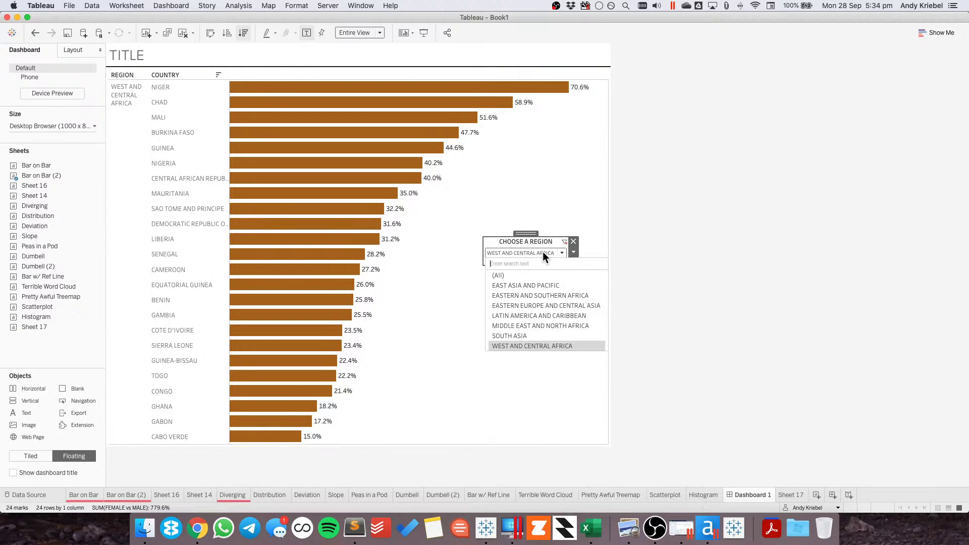
left_click(507, 273)
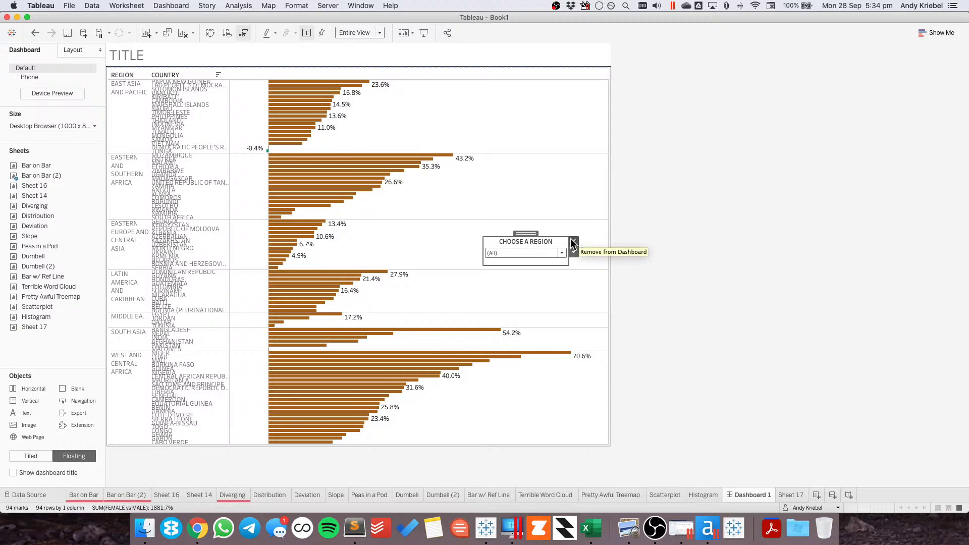
- Remove the "CHOOSE A REGION" filter from the dashboard
left_click(573, 241)
left_click(455, 165)
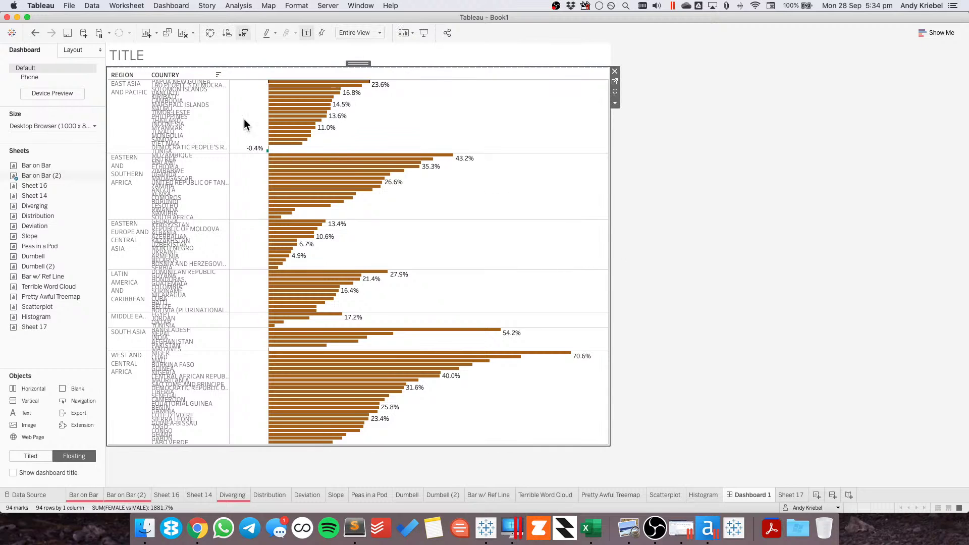
left_click(72, 50)
left_click(50, 49)
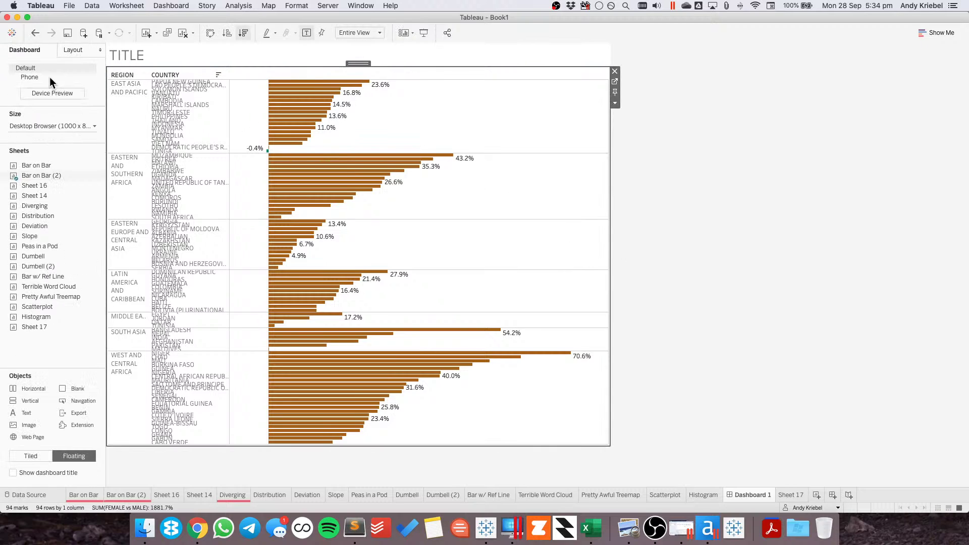
- Set the dashboard to a fixed custom size 1000 px wide and 2300 px high
left_click(50, 126)
left_click(52, 183)
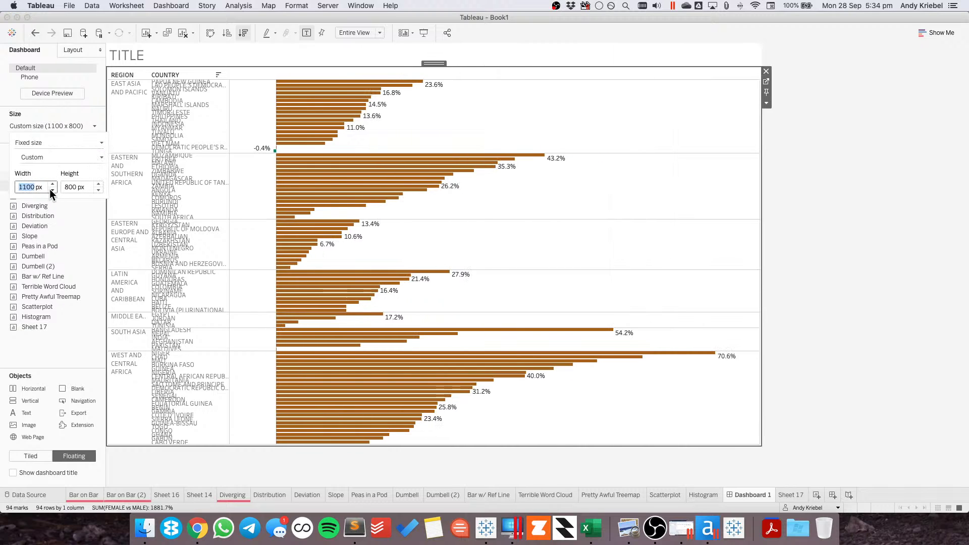
left_click(50, 189)
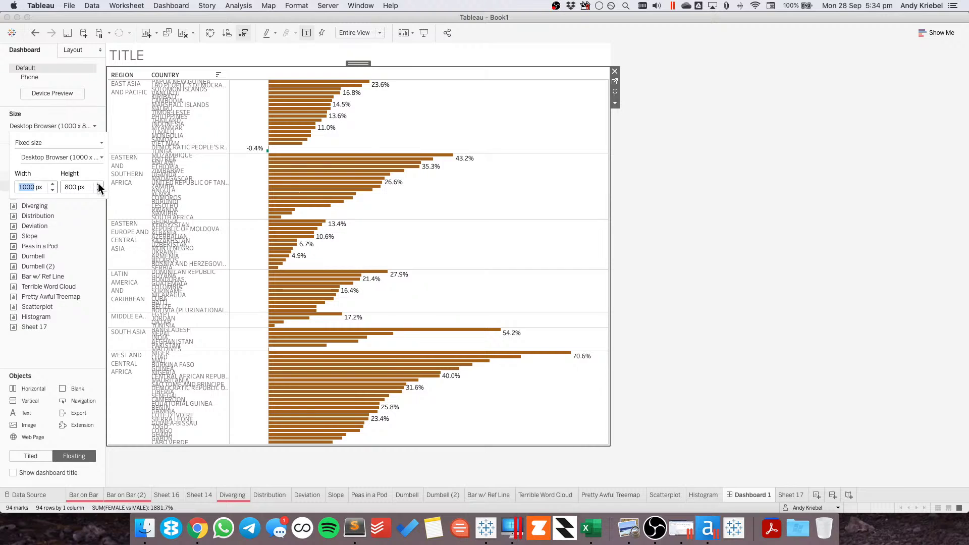
key("Tab")
type("1500")
key("Return")
type("2000")
key("Return")
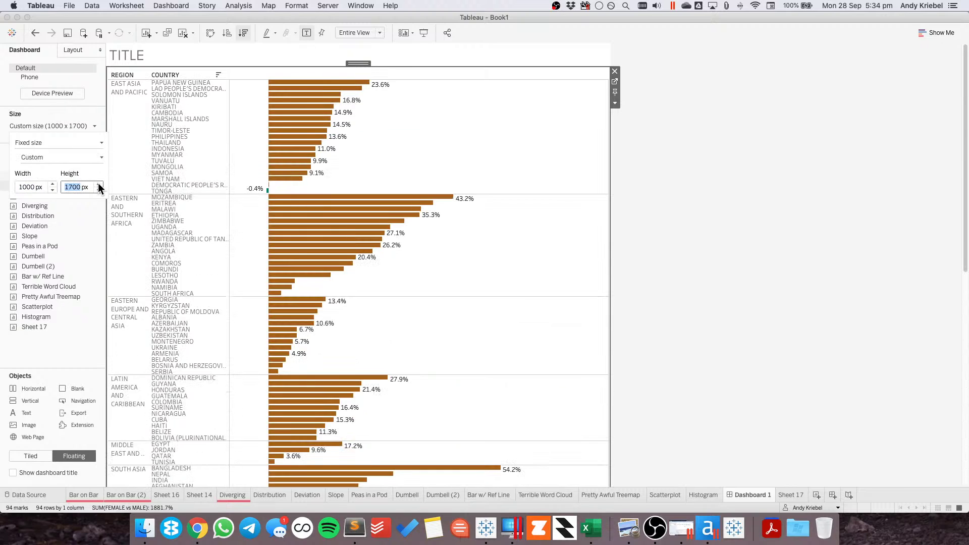
left_click(100, 185)
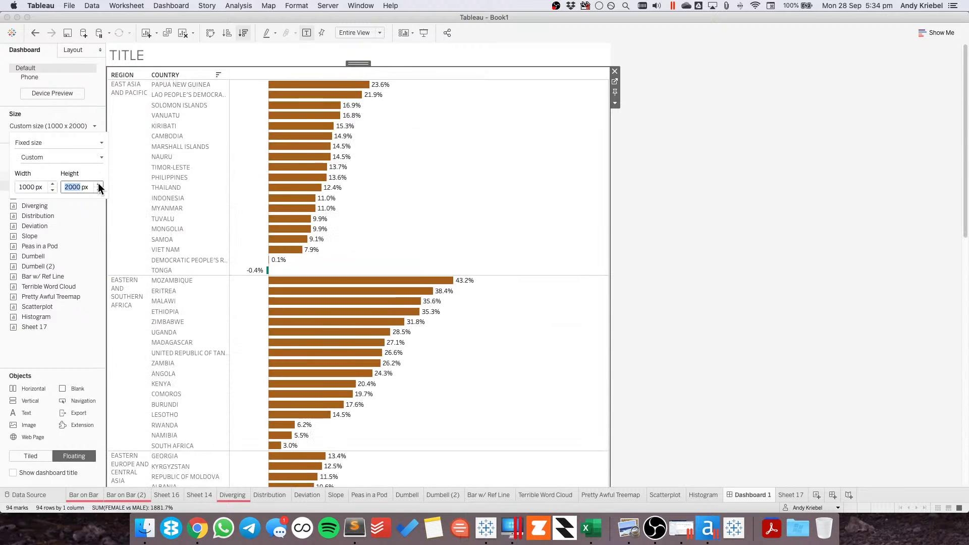
left_click(99, 185)
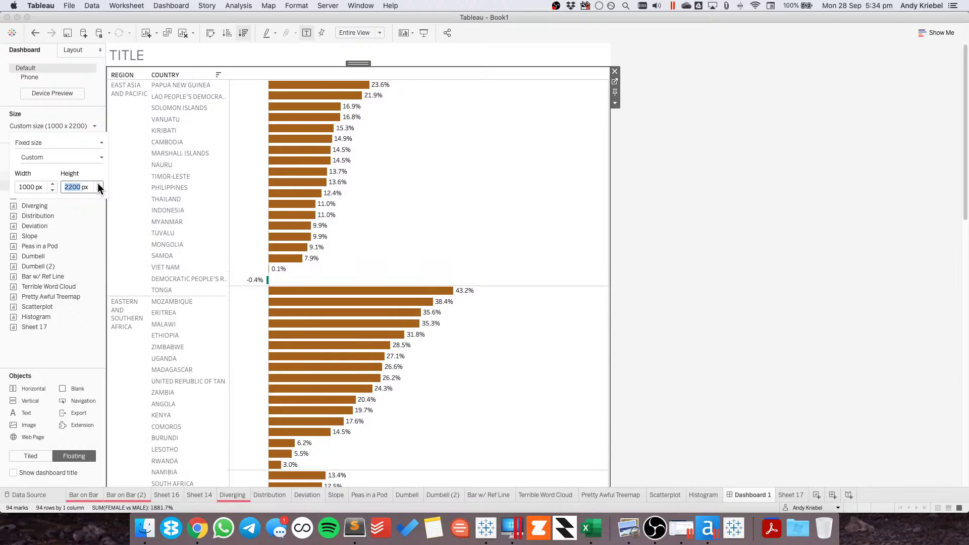
left_click(100, 185)
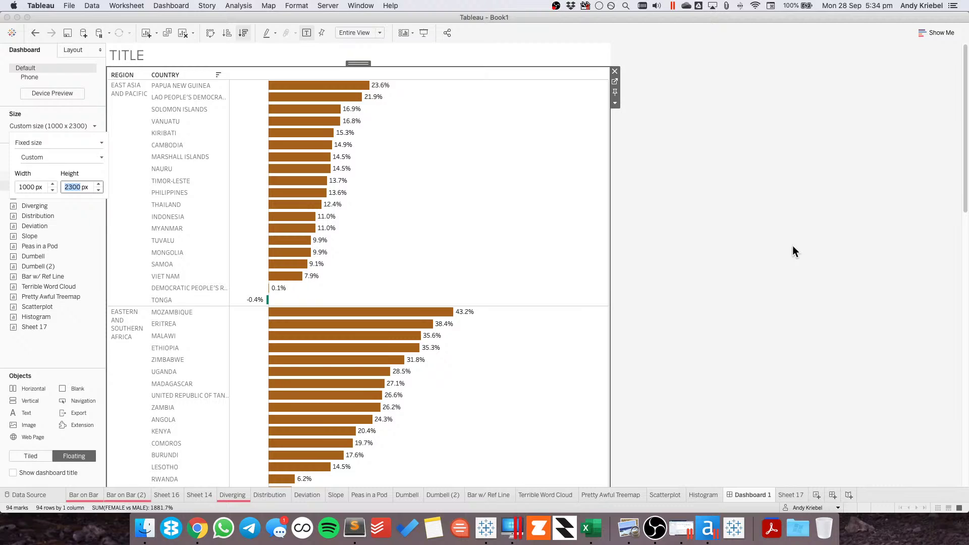
left_click(619, 134)
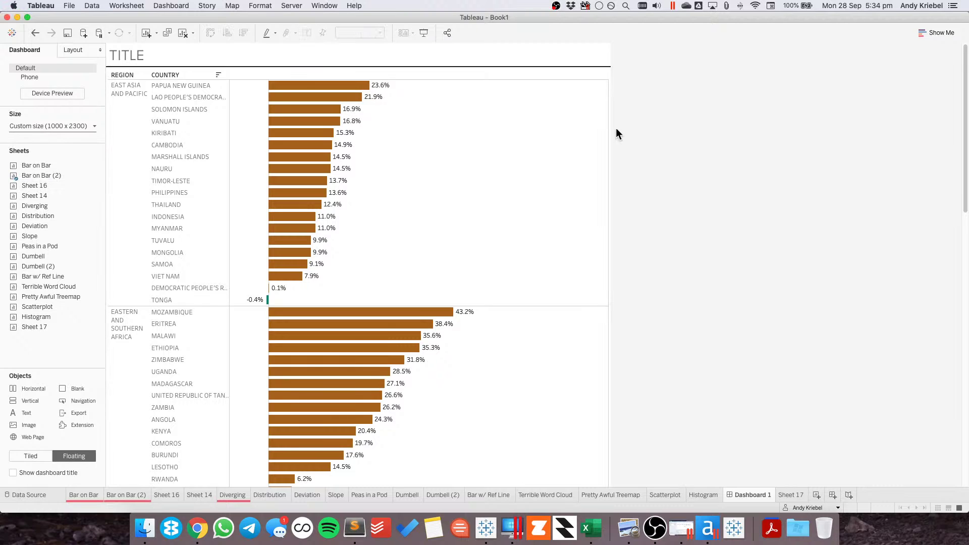
left_click(484, 178)
scroll(765, 219, "down", 10)
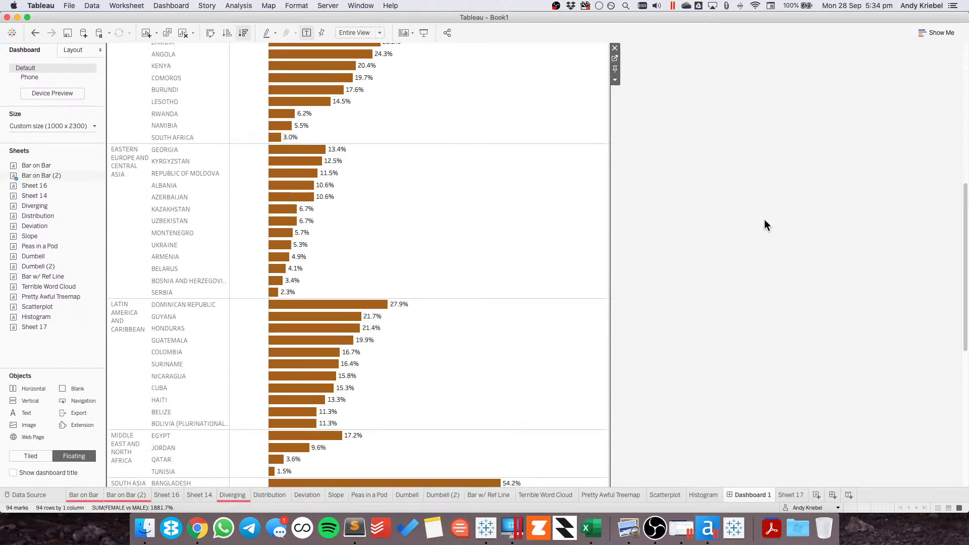
scroll(765, 220, "down", 10)
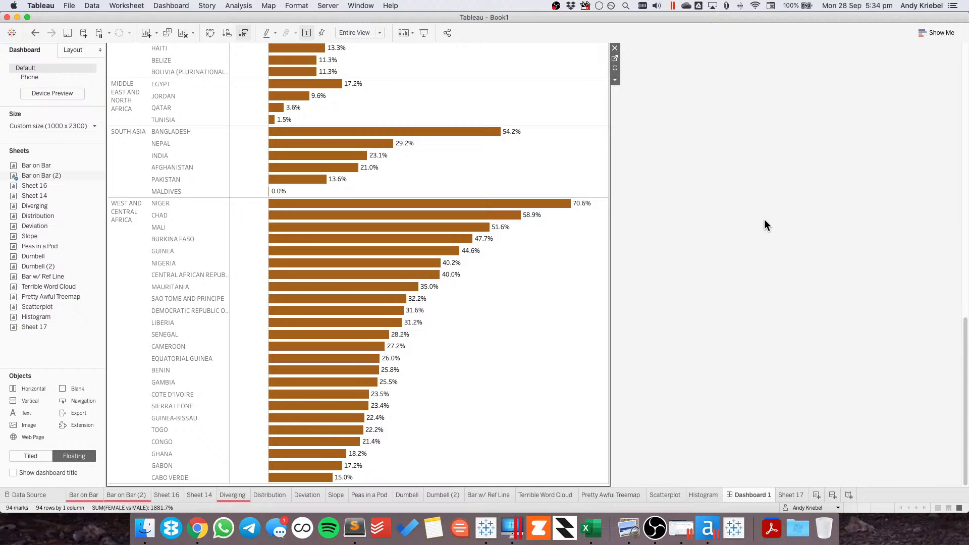
scroll(764, 219, "up", 15)
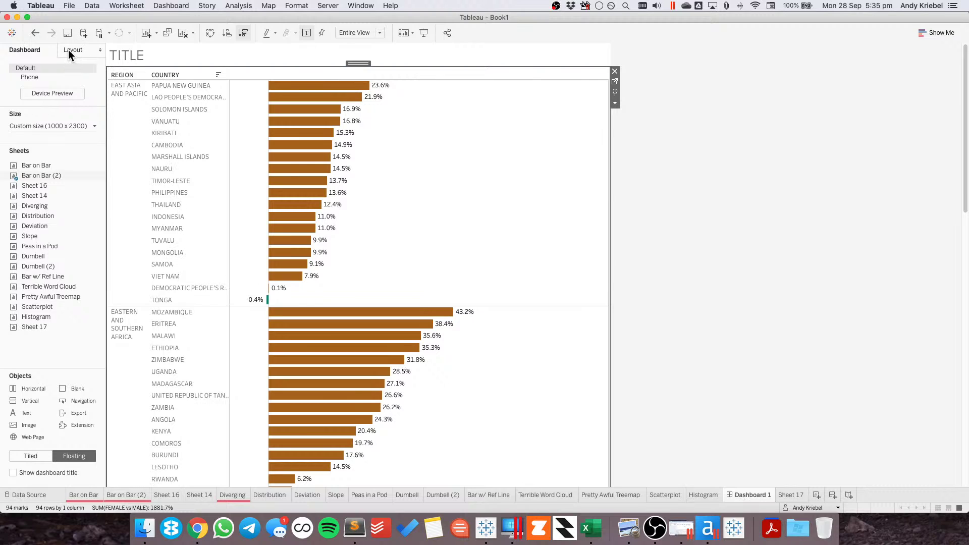
- Replace the dashboard's title placeholder text with "HOW MUCH HIGHER"
double_click(174, 53)
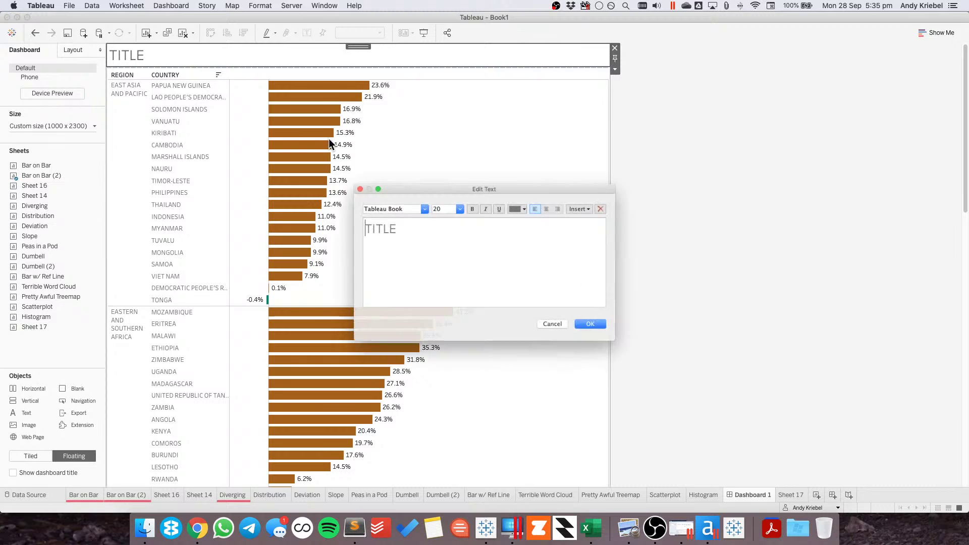
key("super+a")
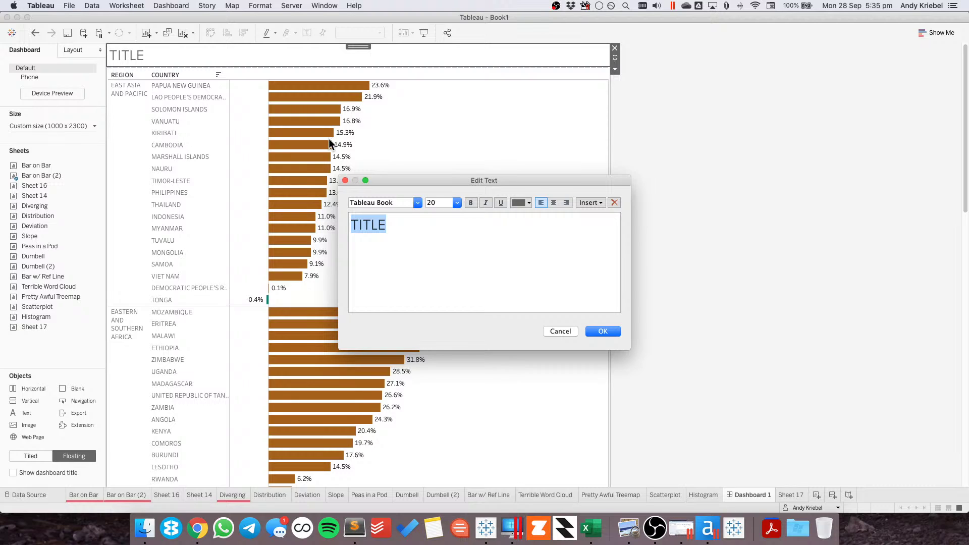
type("HOW MUCH")
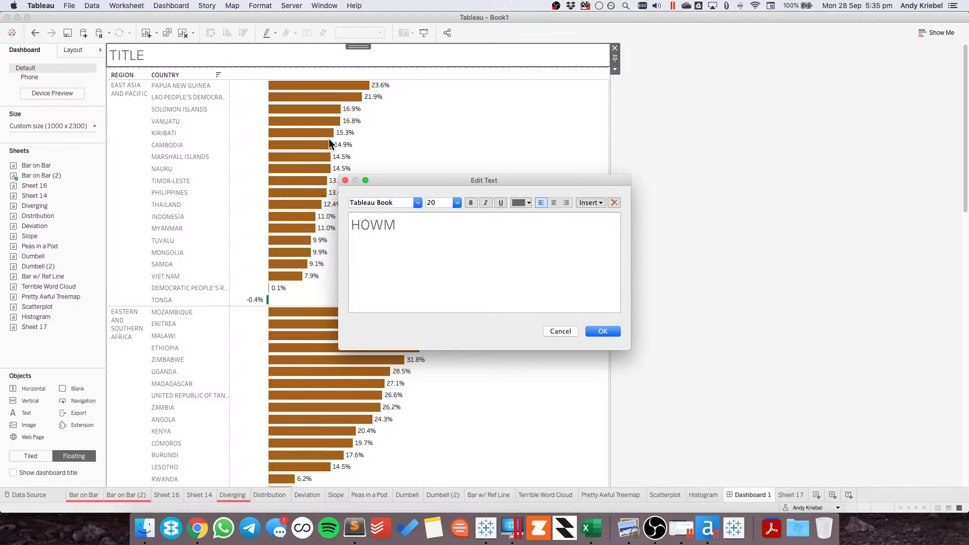
type(" HIGHER")
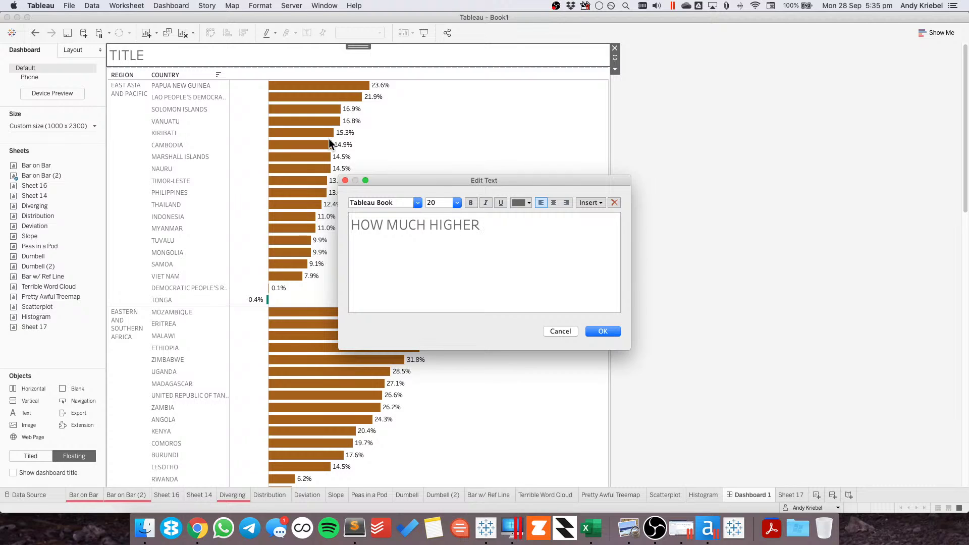
- Replace the whole draft title text with "% OF FEMALES"
key("super+a")
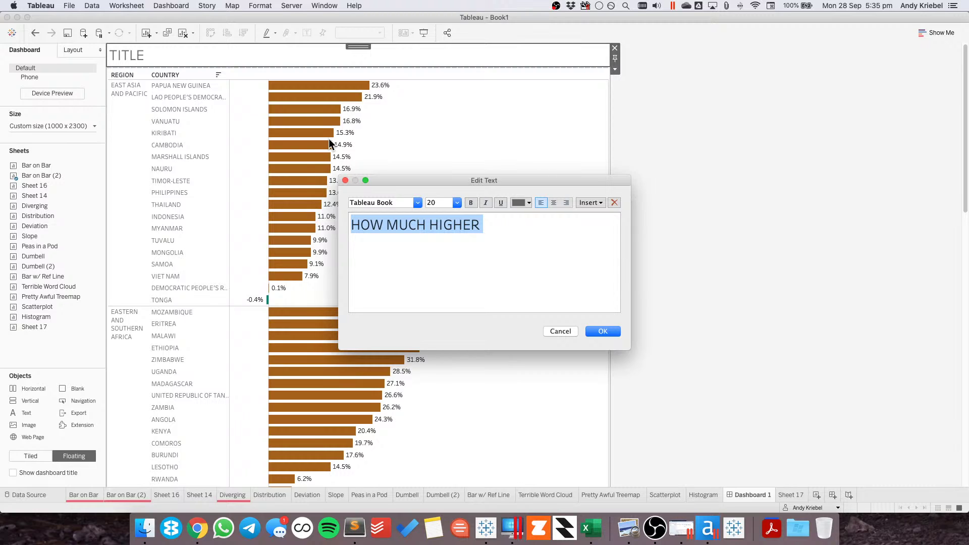
key("super+Tab")
type("% OF")
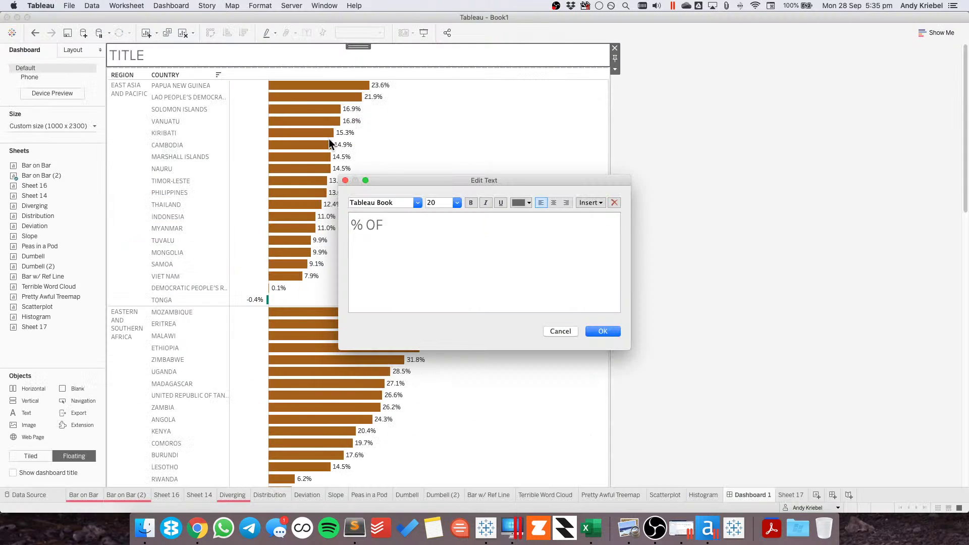
type(" FEMALES UNDER")
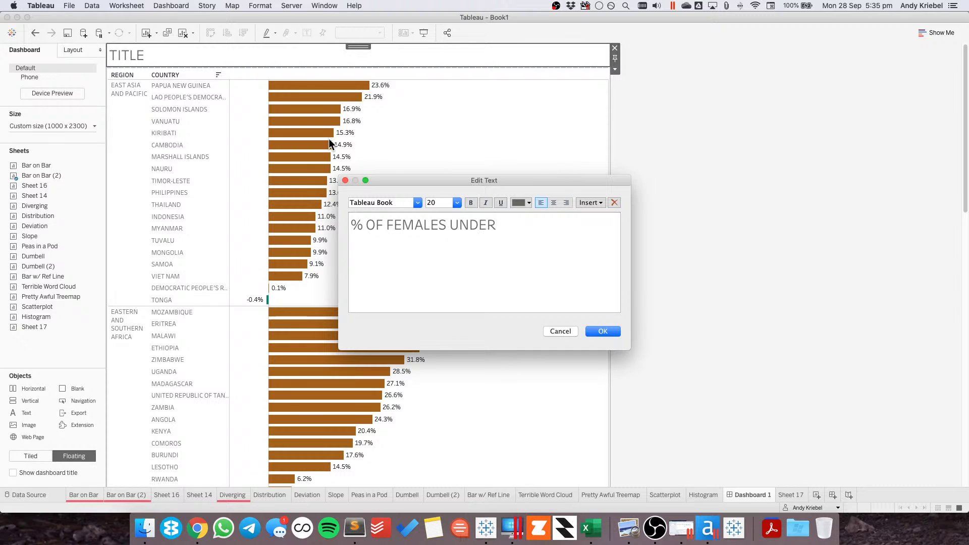
key("BackSpace")
key("BackSpace")
key("BackSpace")
key("BackSpace")
key("BackSpace")
type("AM")
key("BackSpace")
key("BackSpace")
- Switch to Chrome and examine UNICEF's child marriage page, down to the chart of child marriage among girls by region
key("super+Tab")
key("super+Tab")
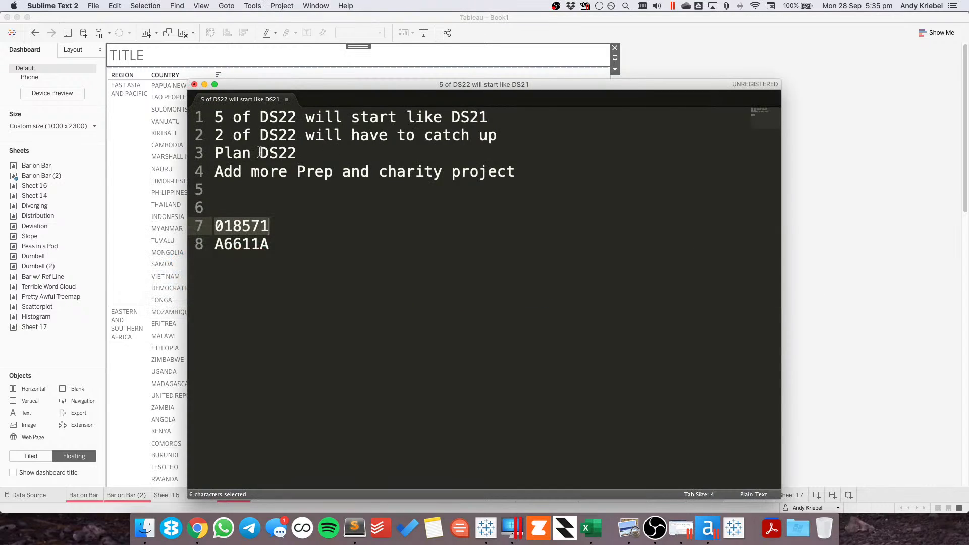
key("super+Tab")
key("super+Tab")
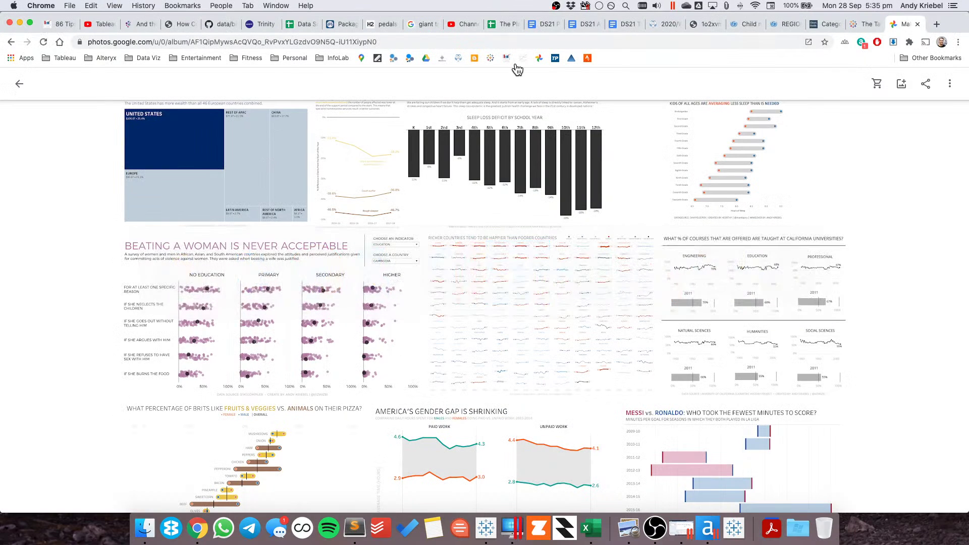
left_click(748, 23)
scroll(554, 401, "down", 5)
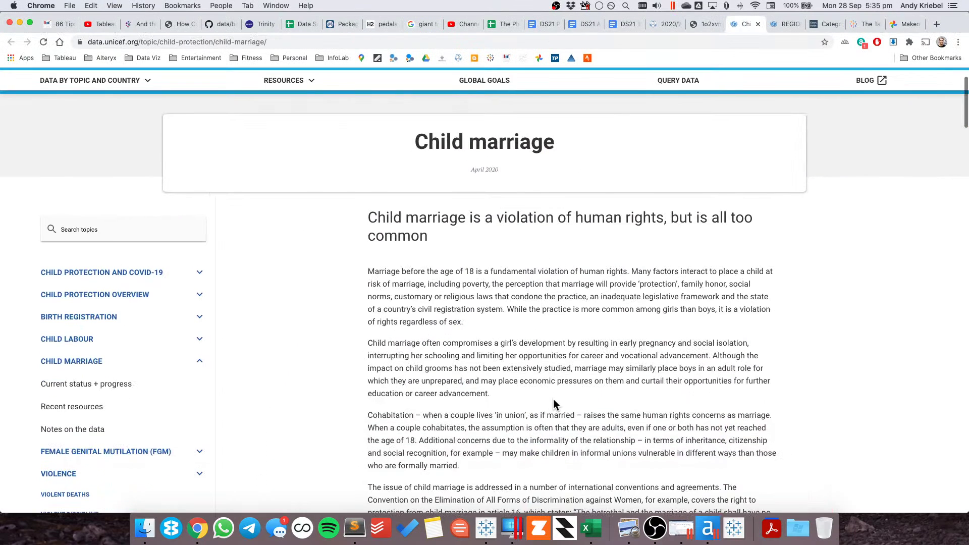
scroll(554, 402, "down", 15)
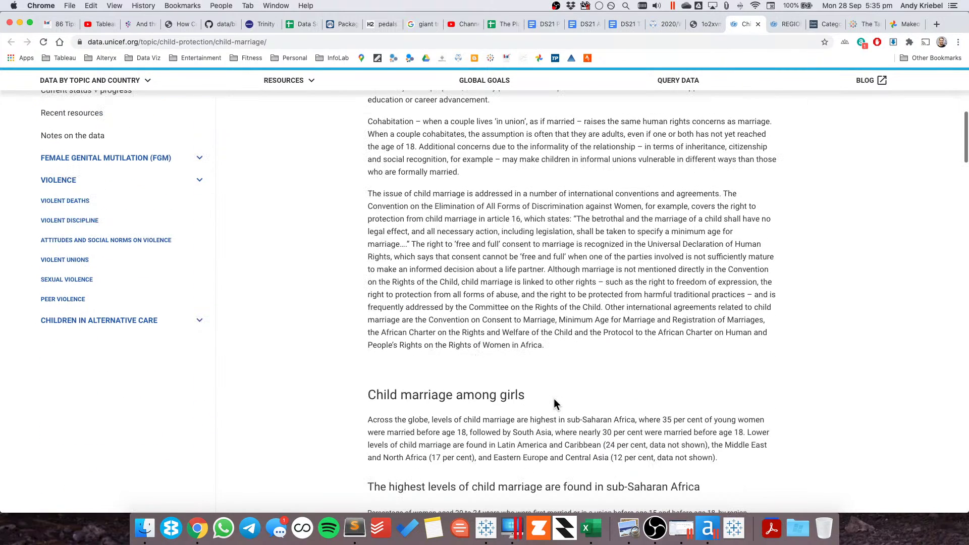
scroll(554, 401, "down", 1)
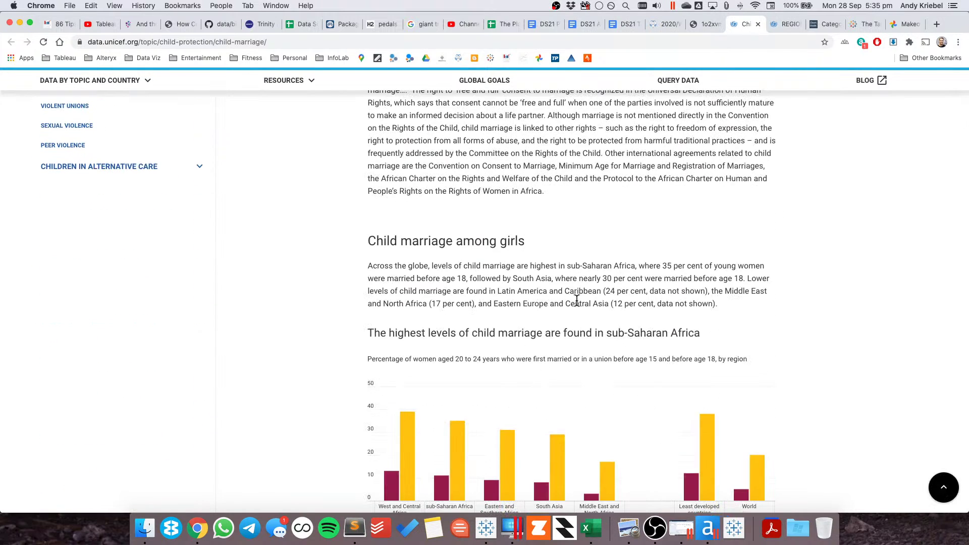
scroll(556, 313, "down", 1)
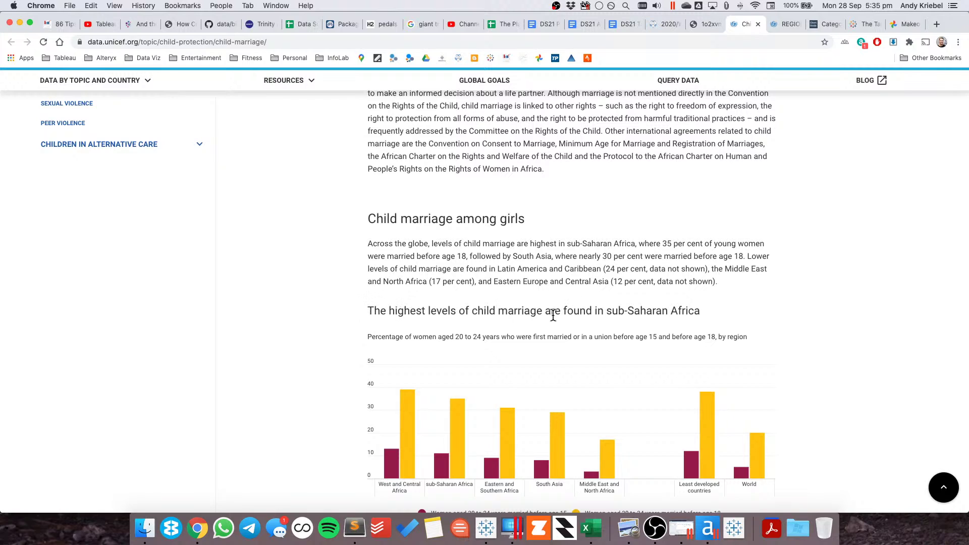
scroll(553, 314, "down", 4)
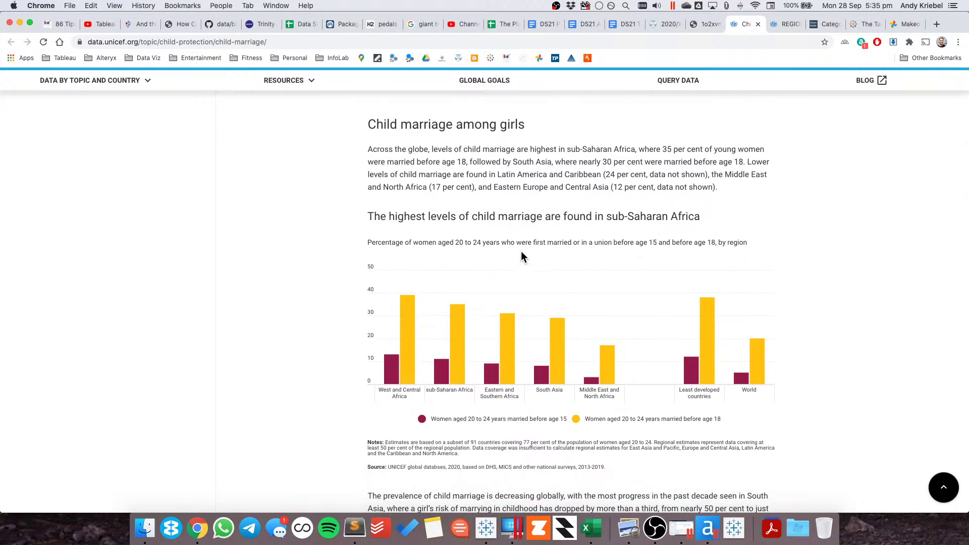
- Switch back to Tableau and apply the edited title "% OF FEMALES" to the dashboard
key("super+Tab")
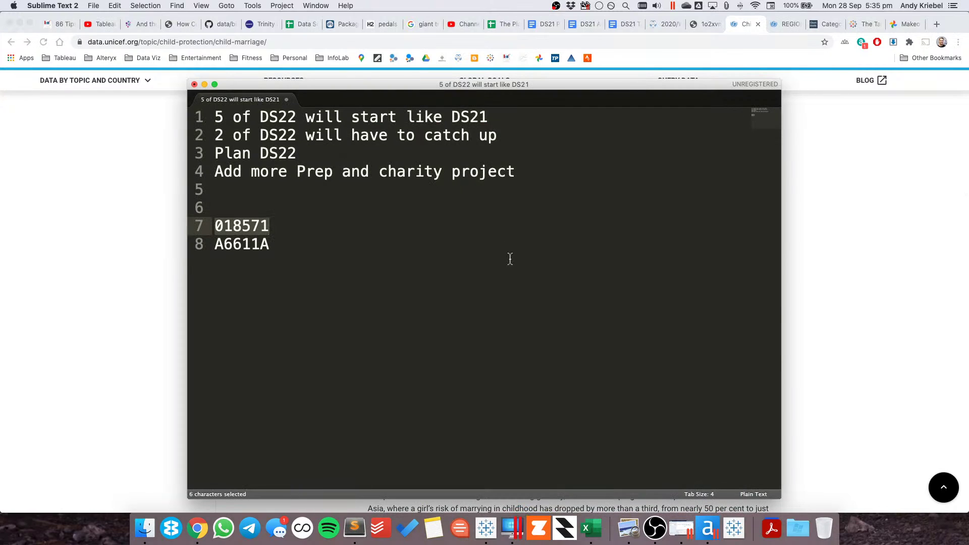
key("super+Tab")
key("super+Tab")
key("super+Tab")
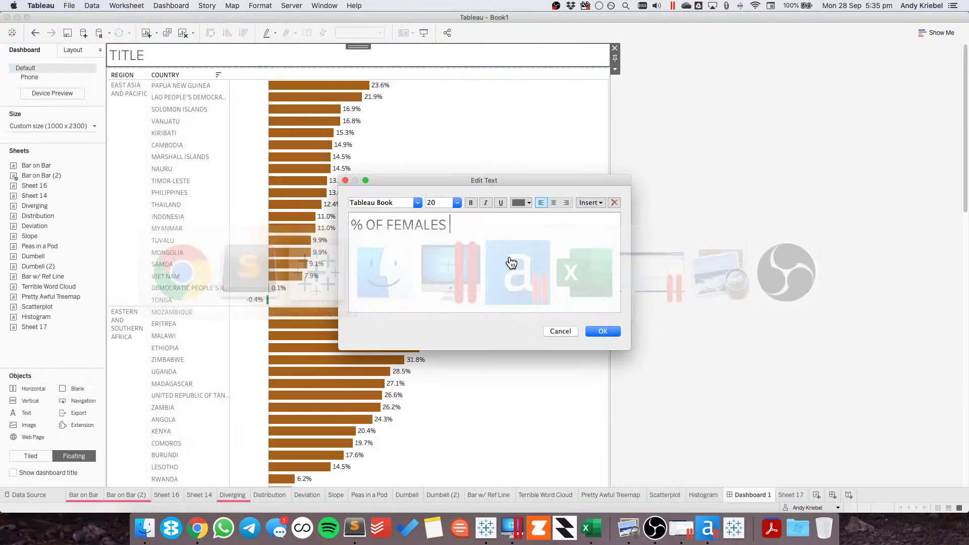
left_click(601, 334)
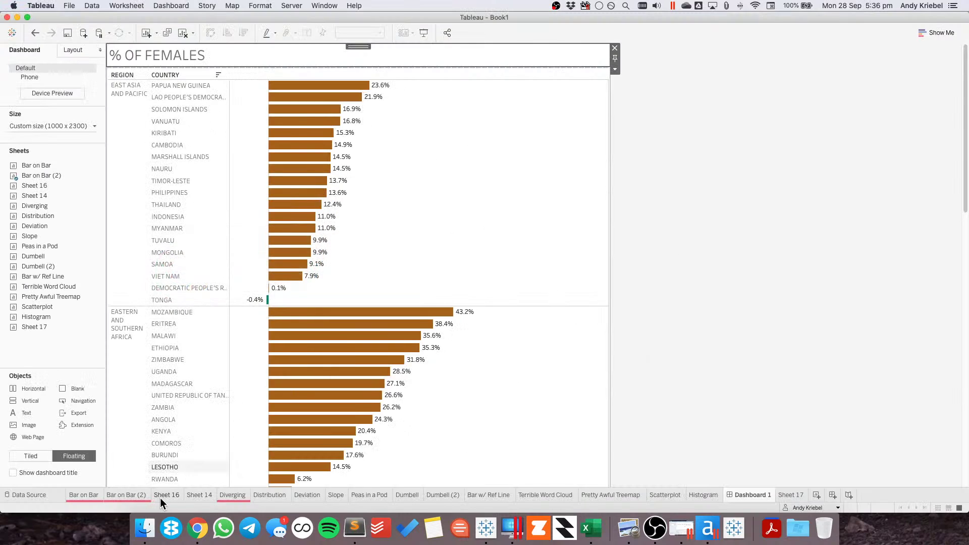
- Show the REGION filter on the Bar on Bar (2) worksheet
left_click(140, 495)
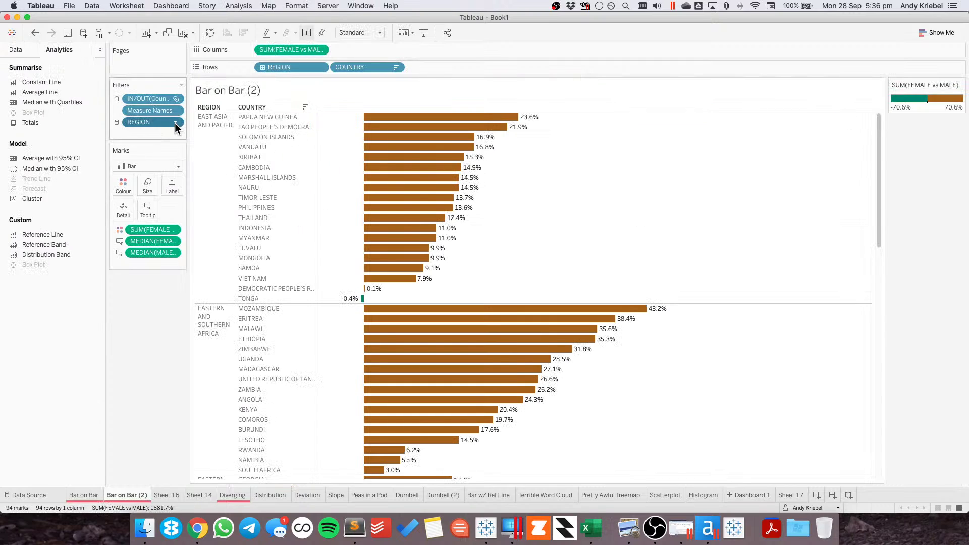
left_click(175, 123)
left_click(150, 150)
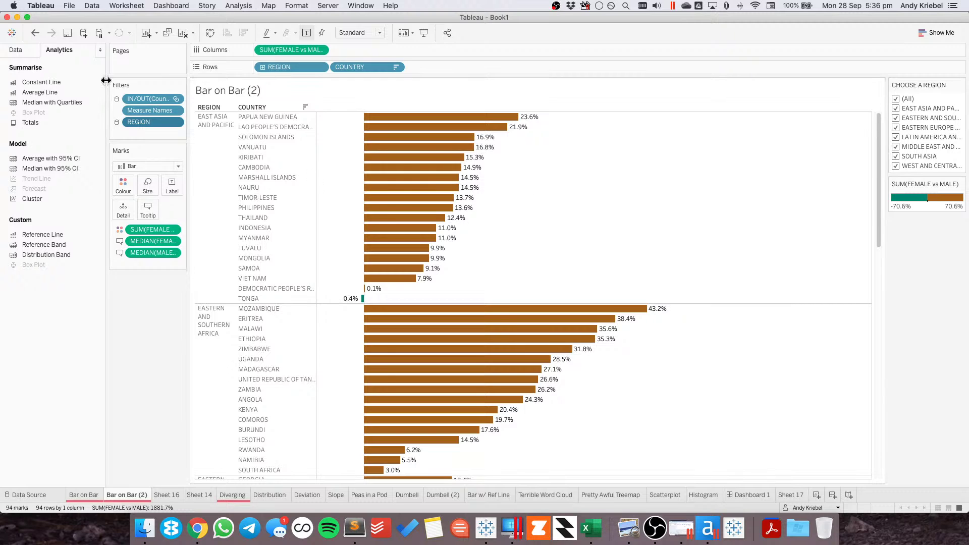
- Switch to Chrome to check UNICEF's chart of child marriage among girls again, and return to Tableau
key("super+Tab")
mouse_move(108, 89)
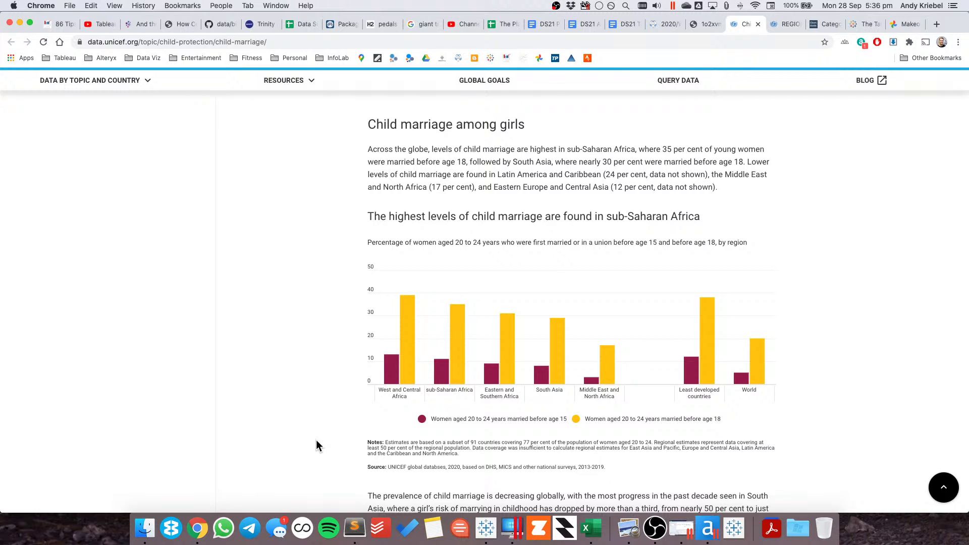
key("super+Tab")
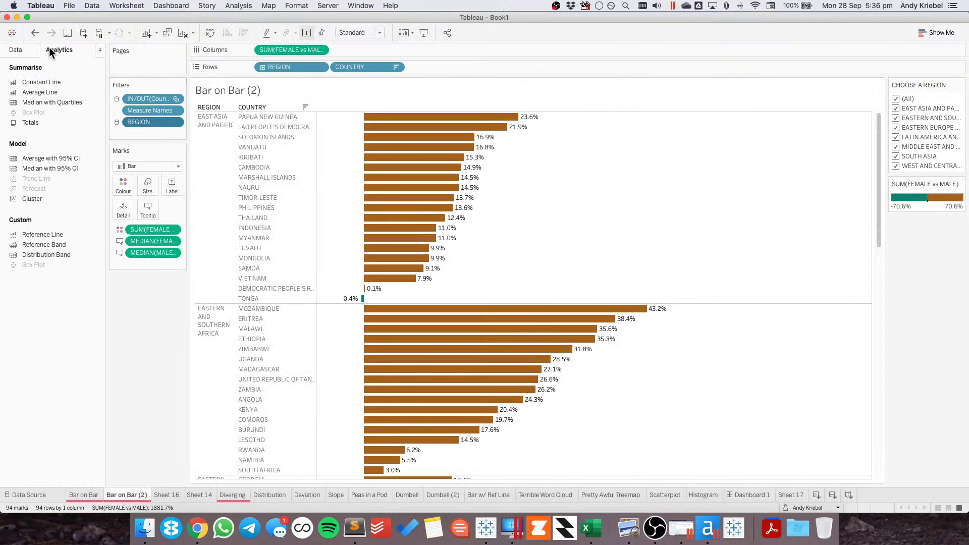
- Replace FEMALE vs MALE with the FEMALES measure as the value plotted by the bars
left_click(17, 50)
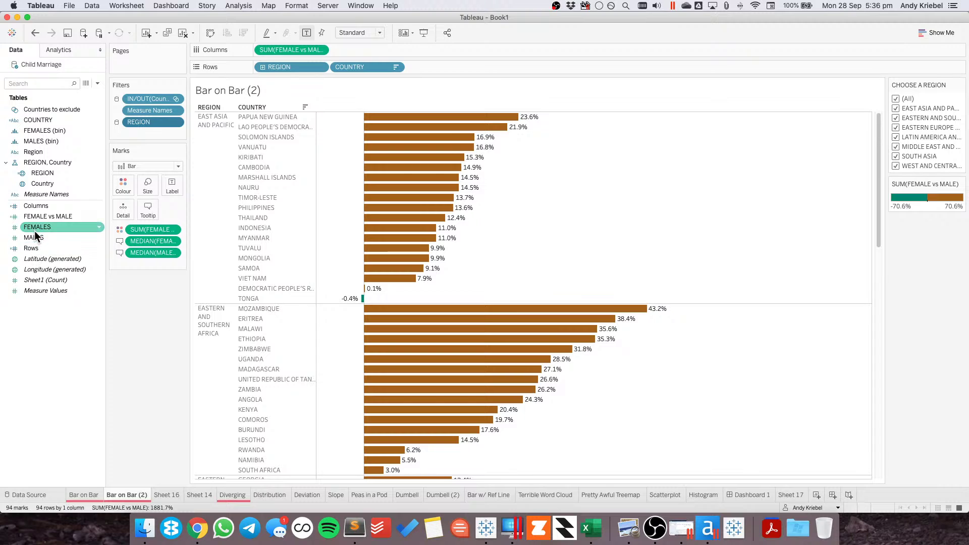
left_click_drag(37, 227, 283, 50)
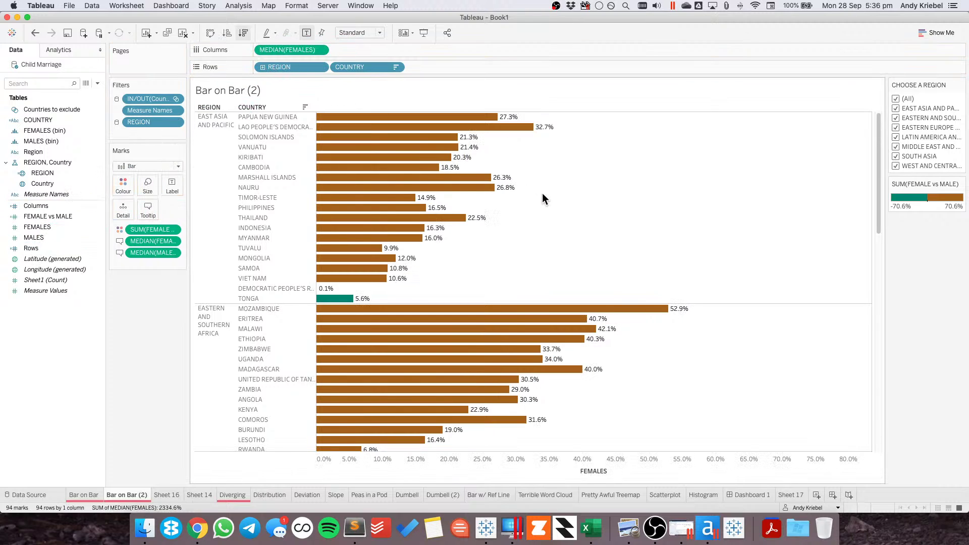
- Sort COUNTRY by the median of the FEMALES field and remove FEMALE vs MALE from the bar colouring
left_click(396, 69)
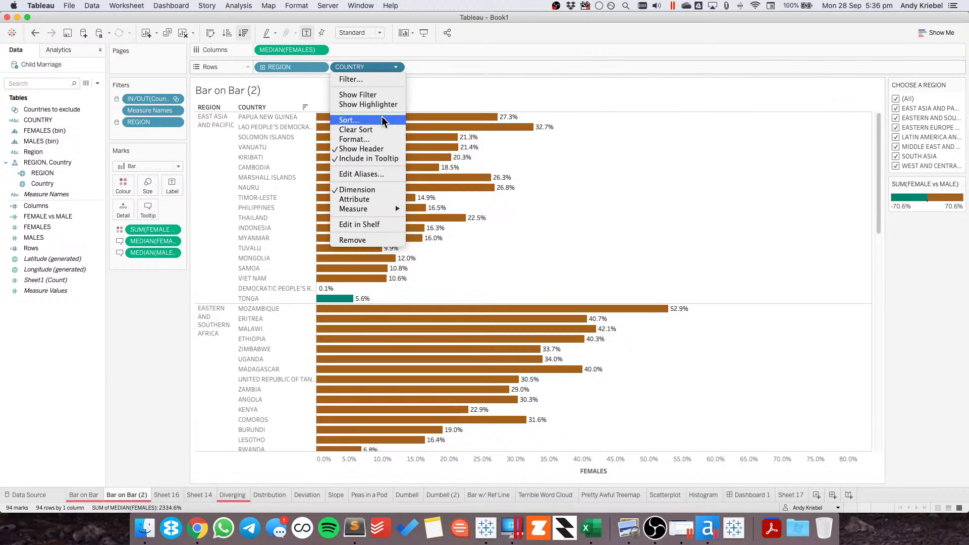
left_click(480, 188)
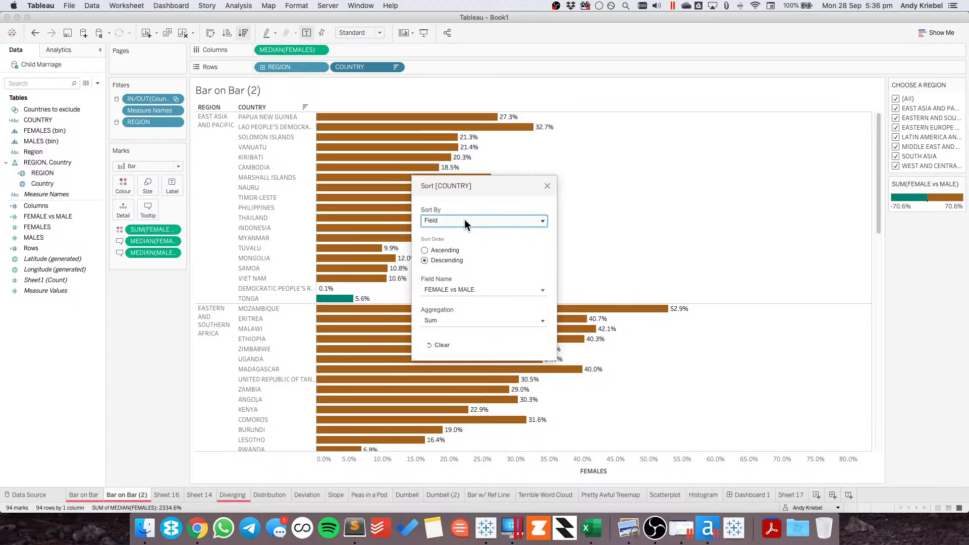
left_click(465, 219)
left_click(453, 249)
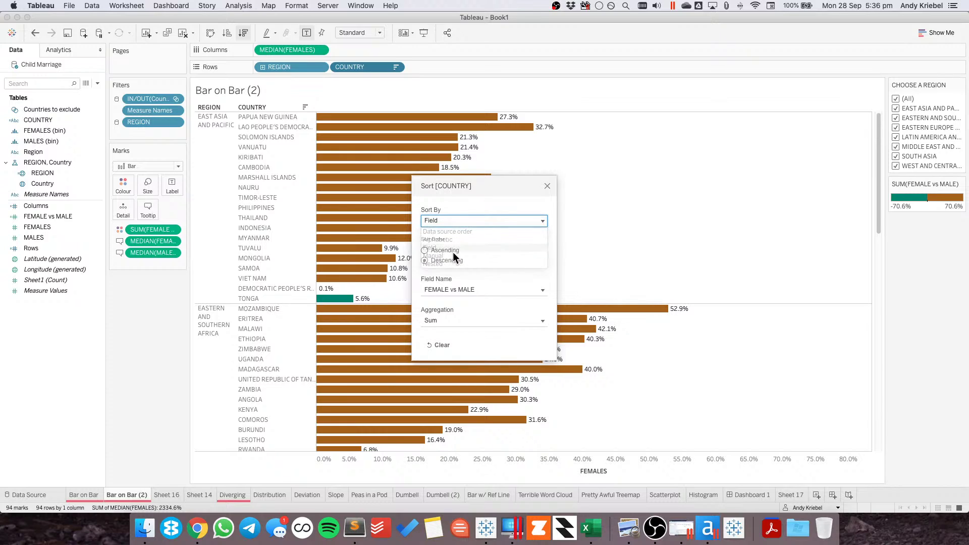
left_click(448, 287)
left_click(444, 343)
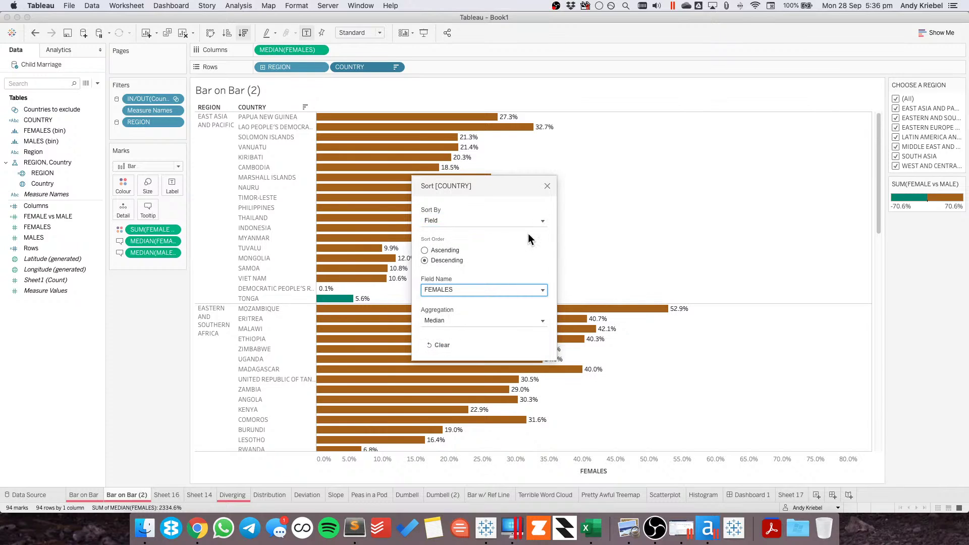
left_click(548, 187)
left_click_drag(151, 229, 149, 373)
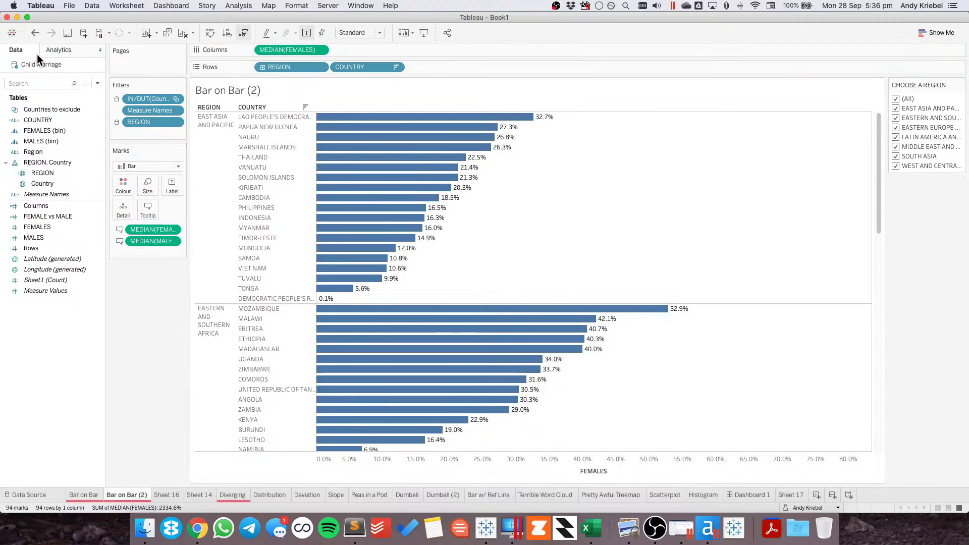
- Add a per-pane reference line to the FEMALES axis that shows the Median of MEDIAN(FEMALES)
left_click(57, 50)
left_click_drag(42, 235, 456, 195)
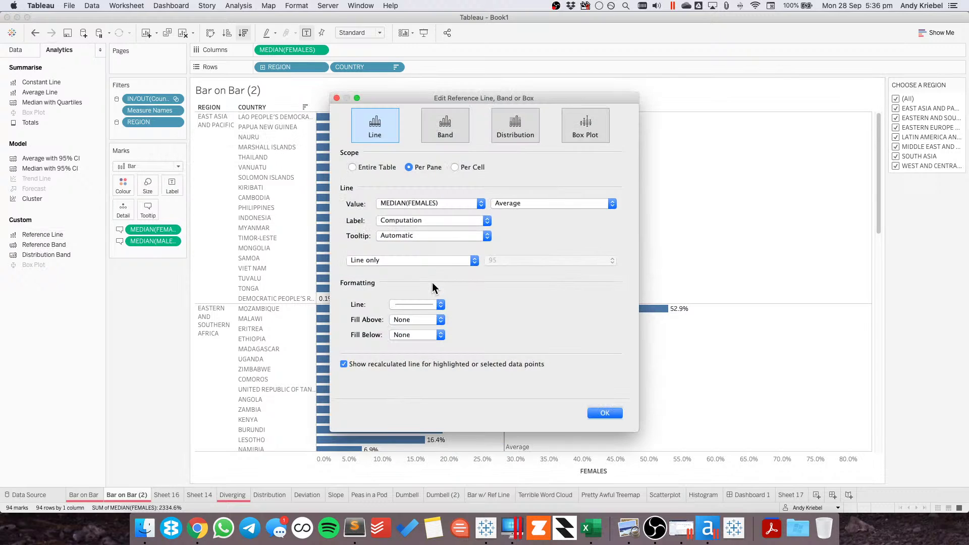
left_click(412, 204)
left_click(411, 201)
left_click(539, 202)
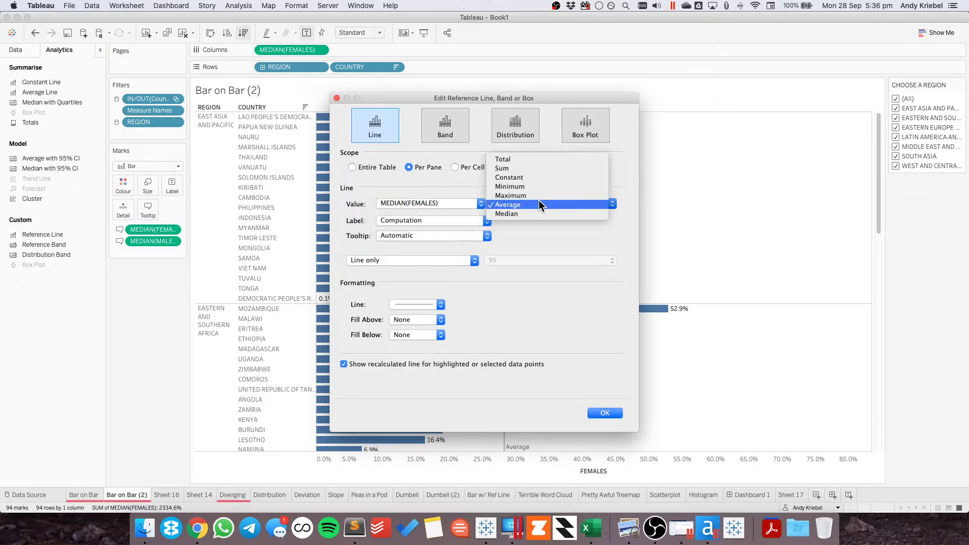
left_click(534, 212)
- Give the median reference line the custom label "MEDIAN: <Value>" and set its tooltip to None
left_click(398, 221)
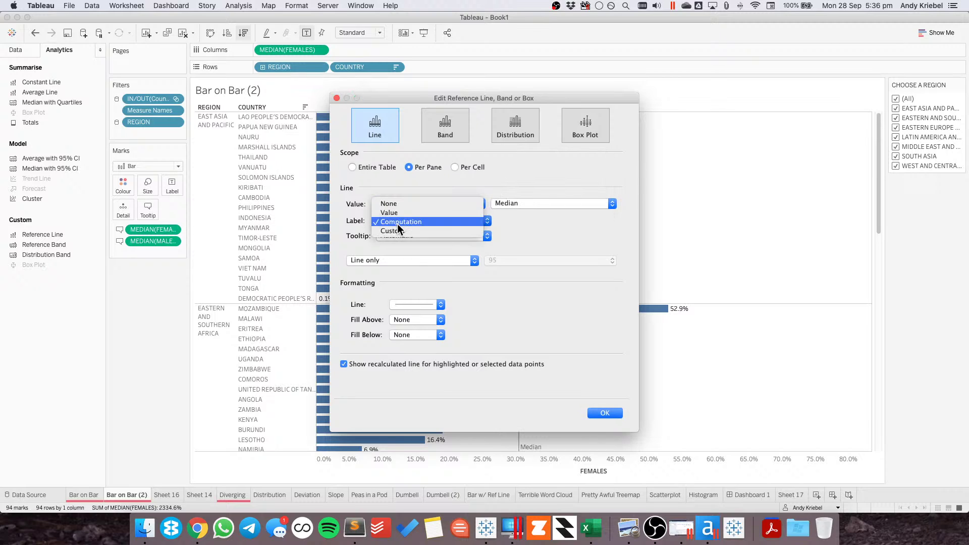
left_click(398, 214)
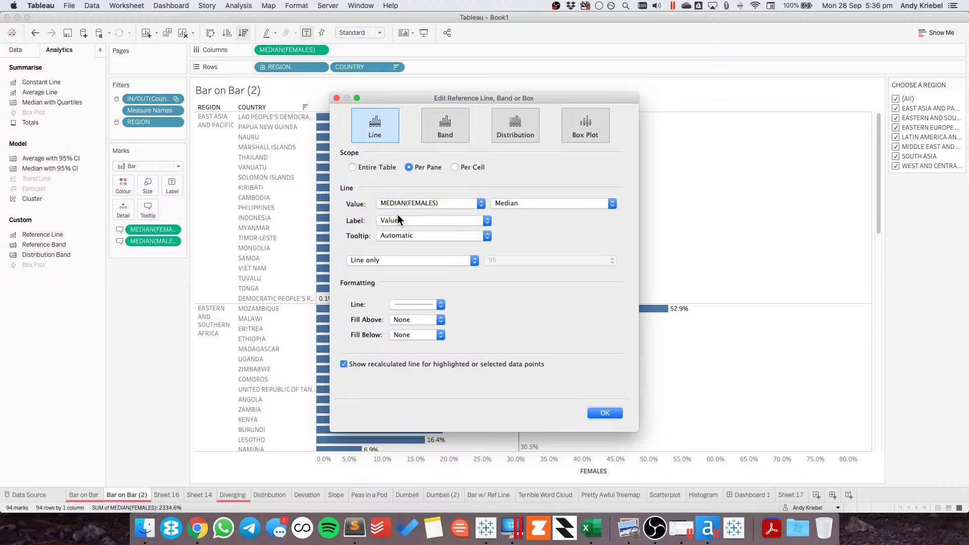
left_click(399, 236)
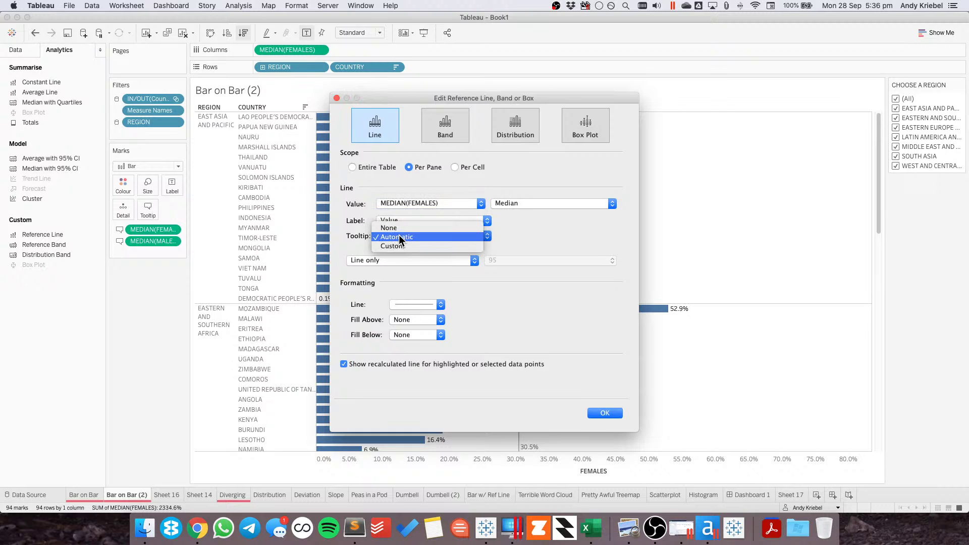
left_click(401, 224)
left_click(401, 219)
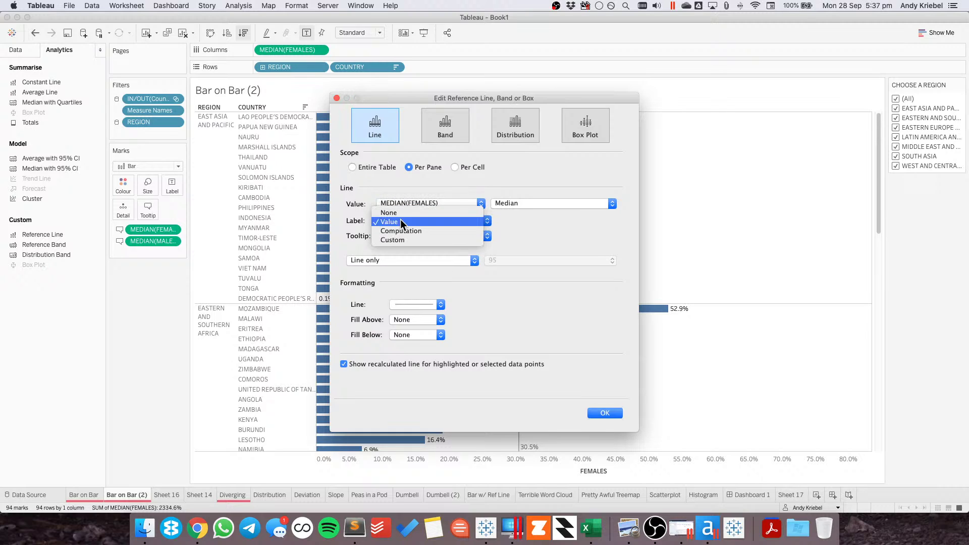
left_click(404, 240)
left_click(515, 222)
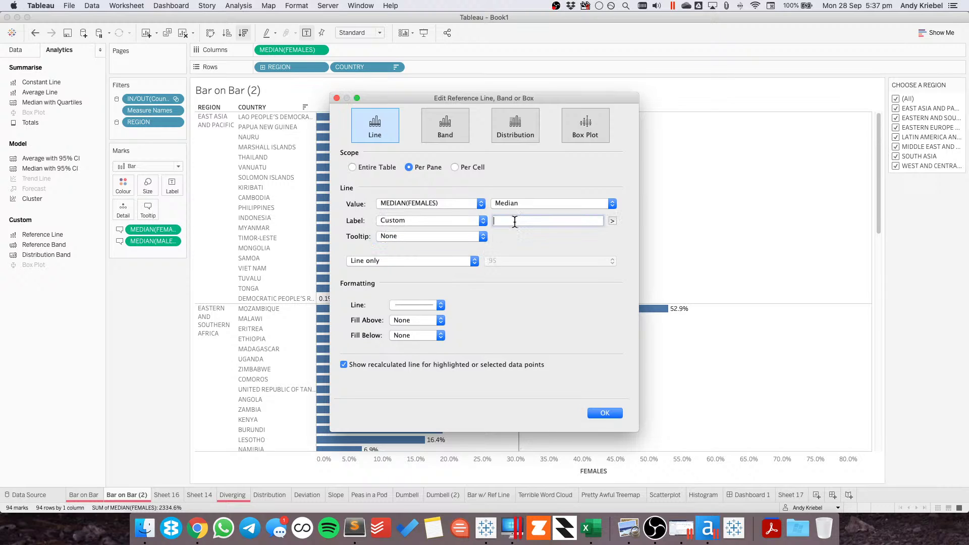
type("MEDIAN:")
left_click(612, 221)
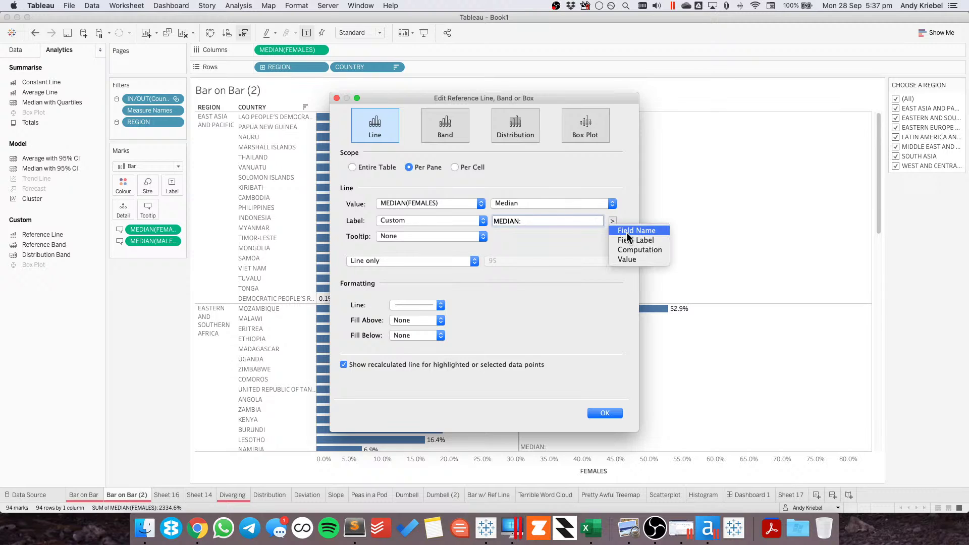
left_click(627, 259)
- Format the median reference line as a thicker black line and accept the reference line settings
left_click(417, 305)
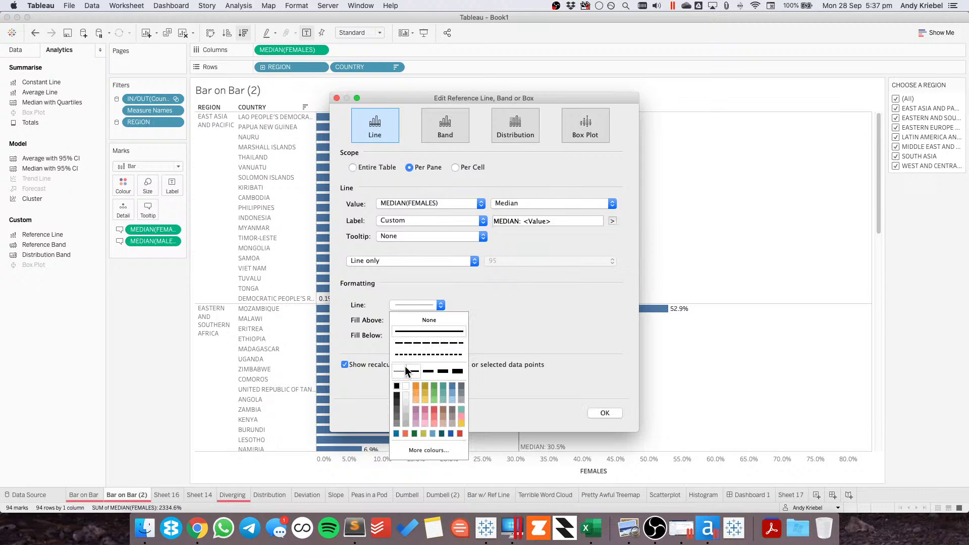
left_click(371, 372)
left_click(605, 413)
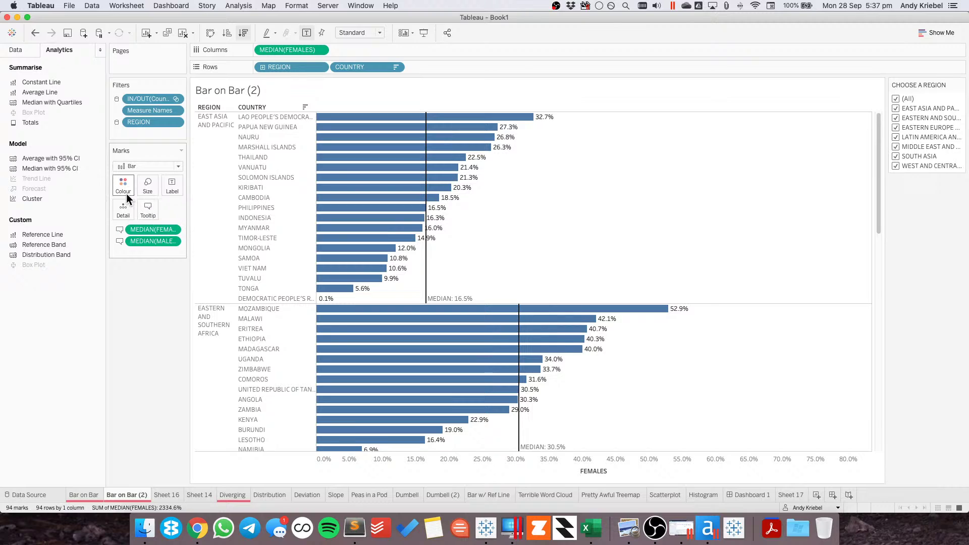
- Set the font size of the bars' mark labels to 8 pt
left_click(172, 186)
left_click(220, 252)
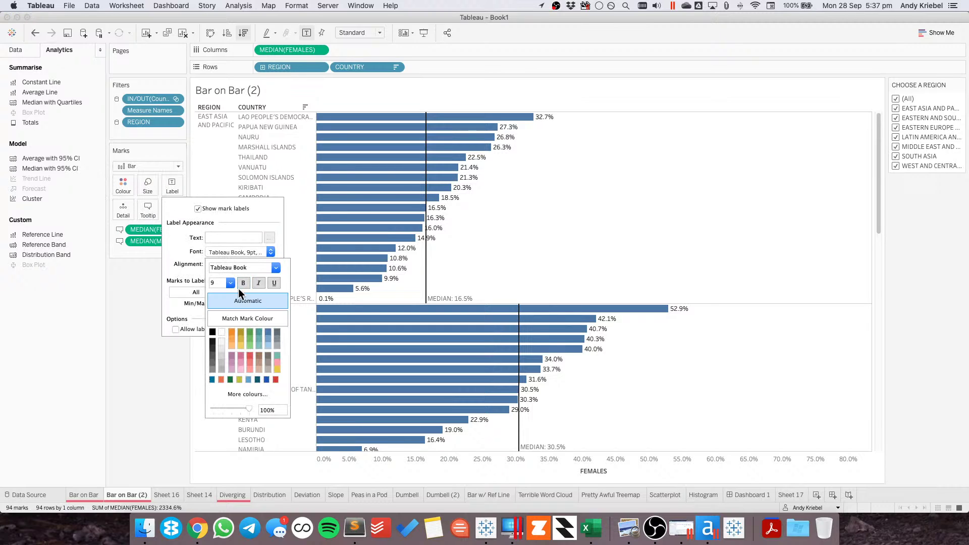
left_click(231, 283)
left_click(222, 290)
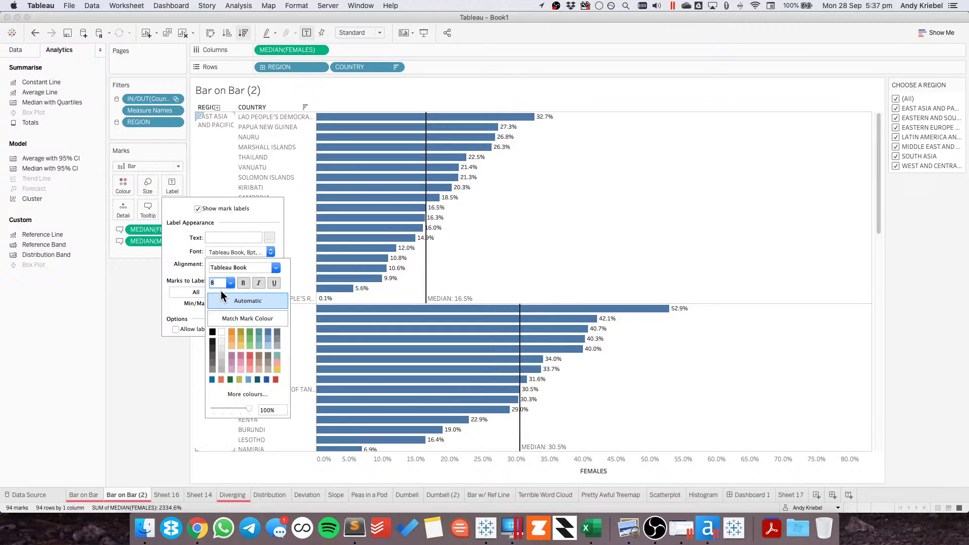
left_click(655, 227)
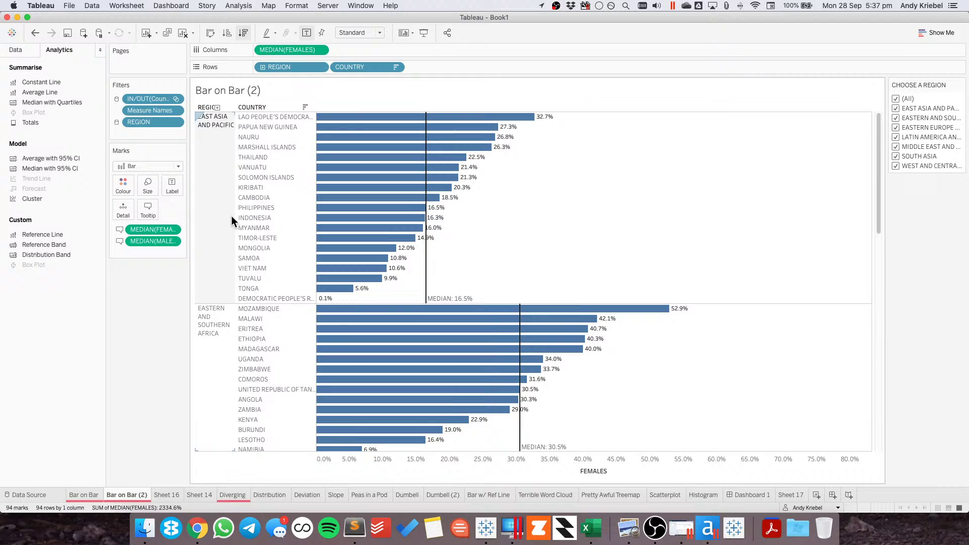
- Colour the bars by Measure Names
left_click(121, 184)
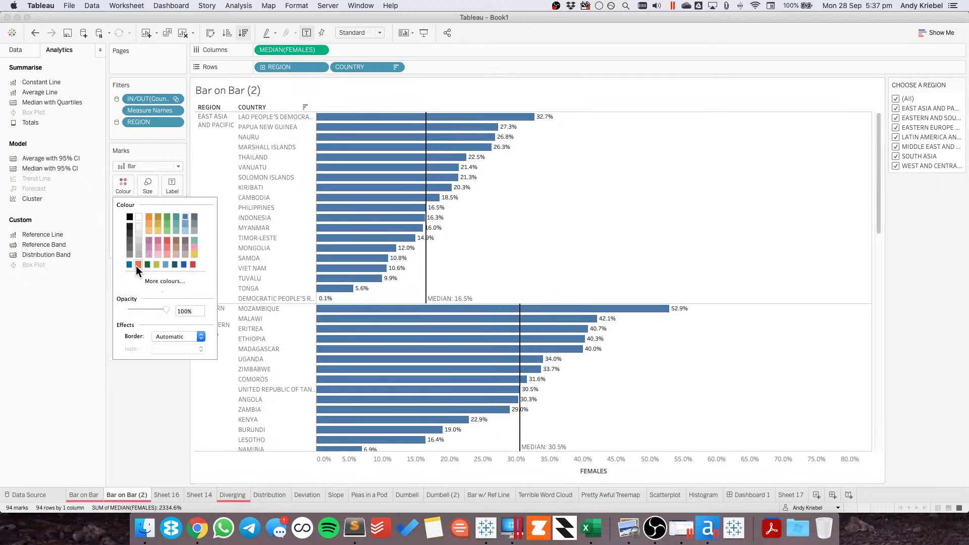
left_click(91, 290)
left_click(31, 50)
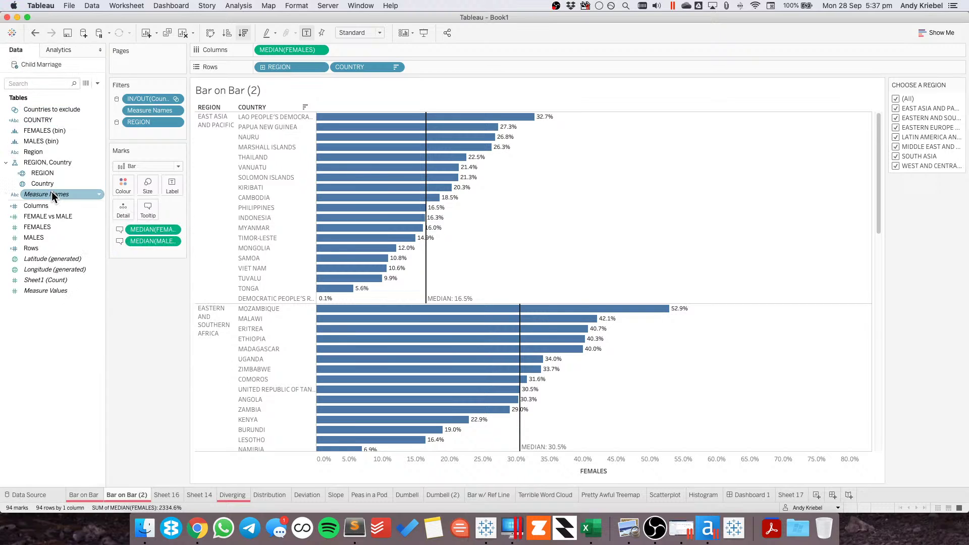
left_click_drag(52, 194, 126, 190)
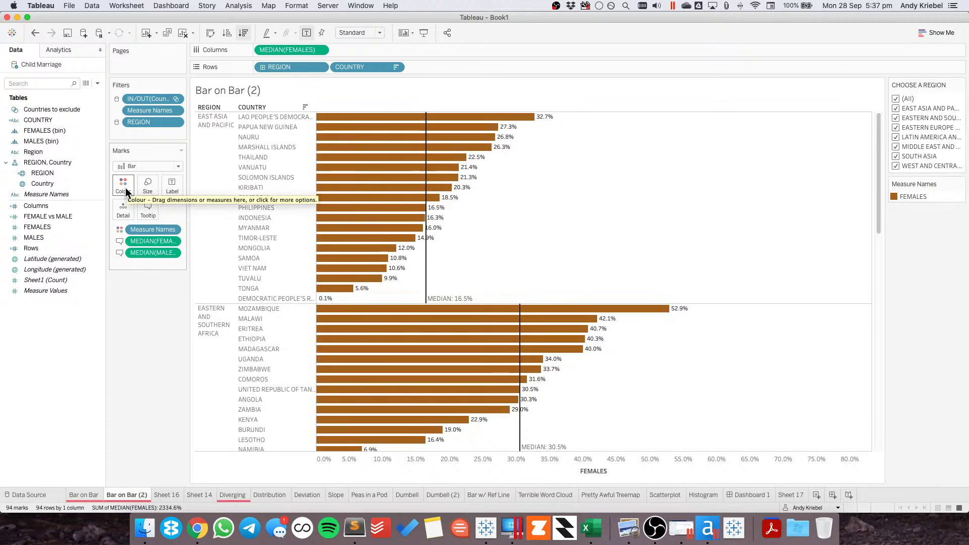
- Open the colour settings for Measure Names, choose the Makeover Monday Secondary palette and browse the other palettes
double_click(914, 196)
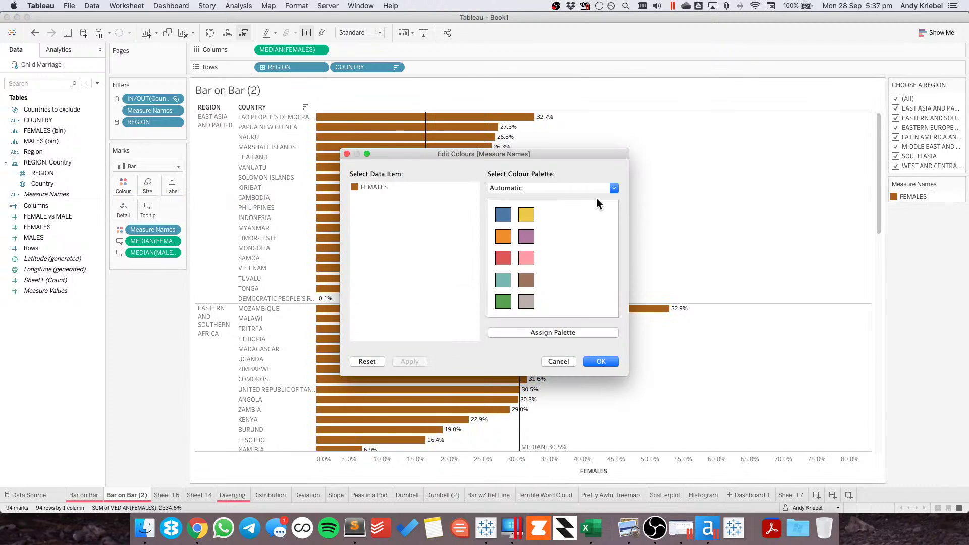
left_click(544, 188)
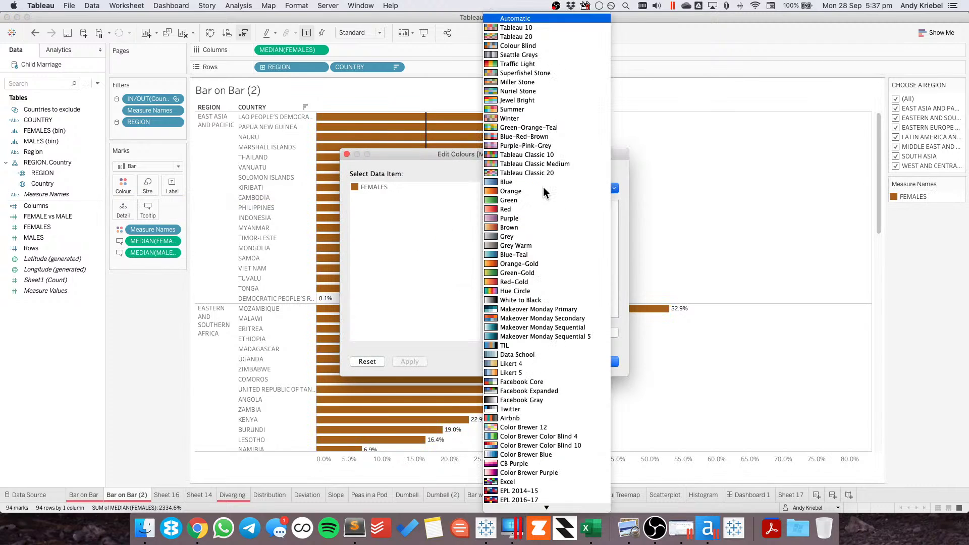
left_click(520, 318)
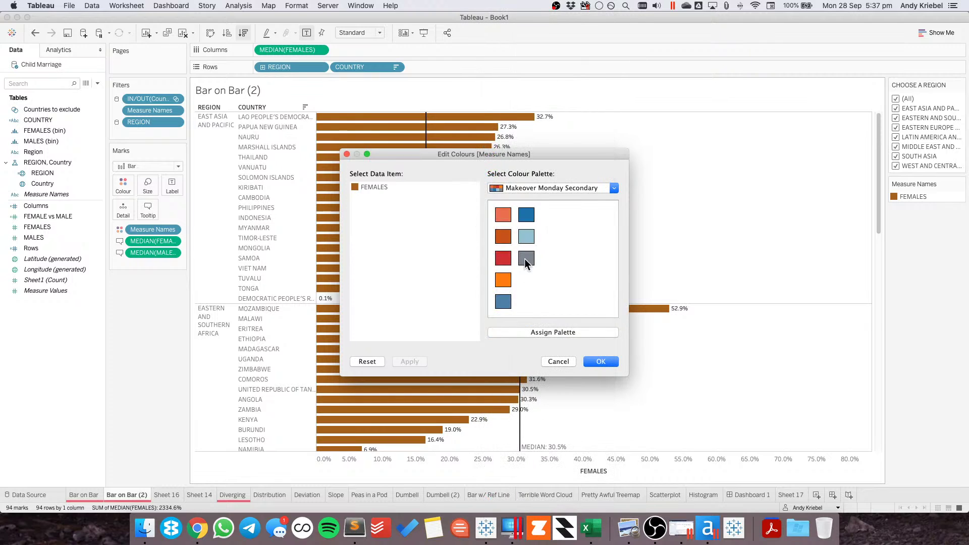
left_click(526, 188)
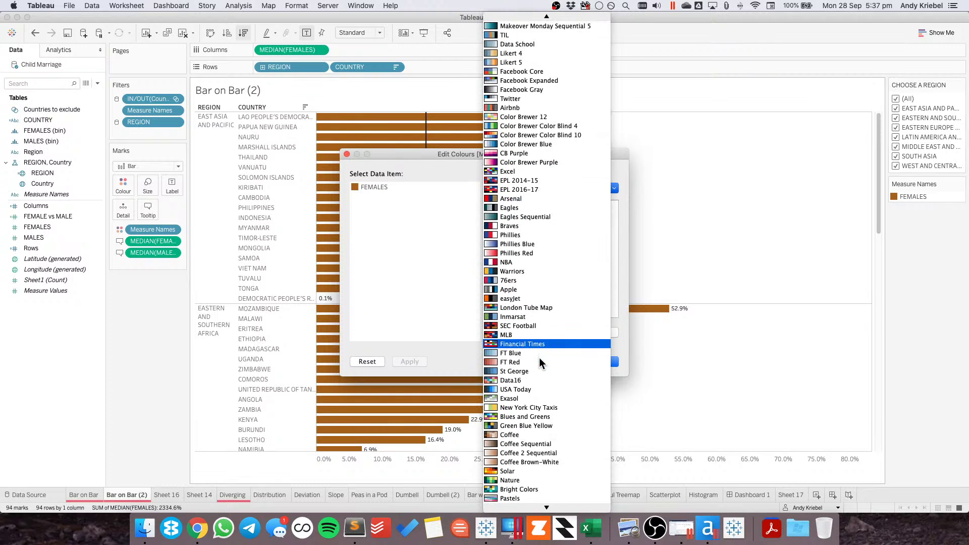
scroll(540, 361, "down", 3)
left_click(539, 368)
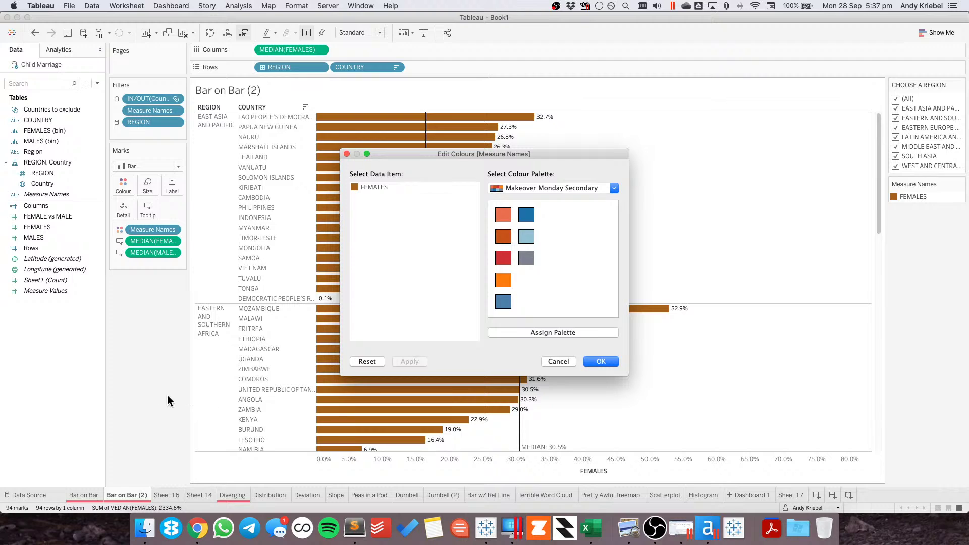
- Switch to Chrome and inspect the ABOUT button in the header of UNICEF's child marriage page
left_click(196, 529)
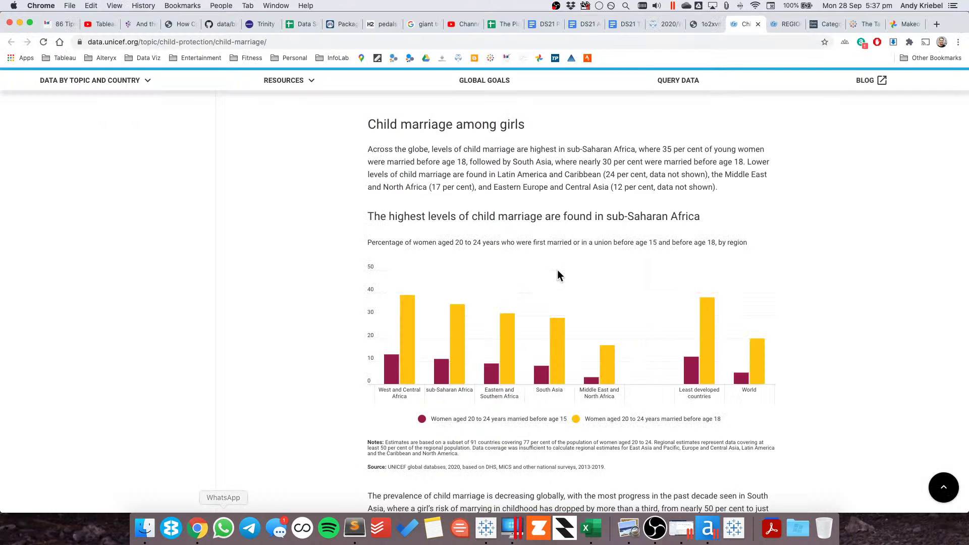
scroll(853, 169, "up", 15)
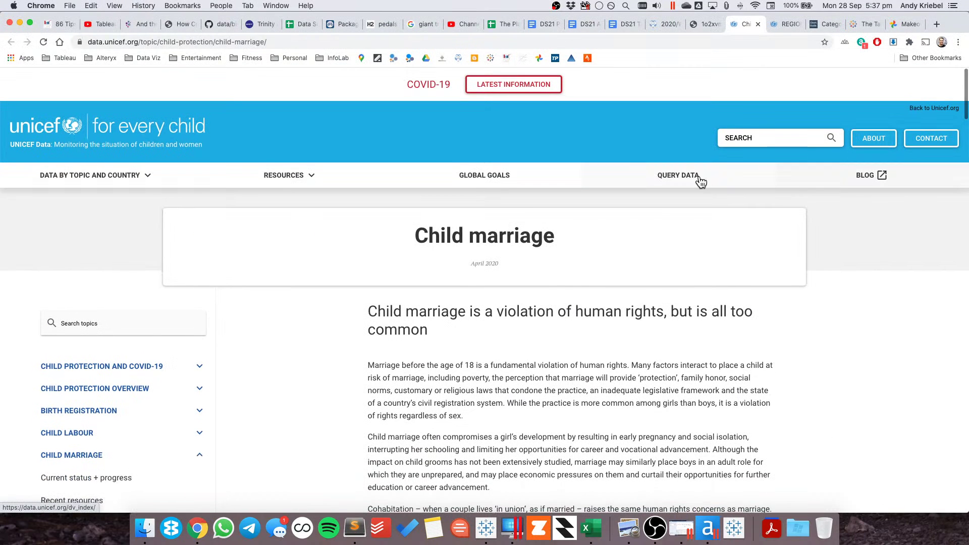
right_click(616, 140)
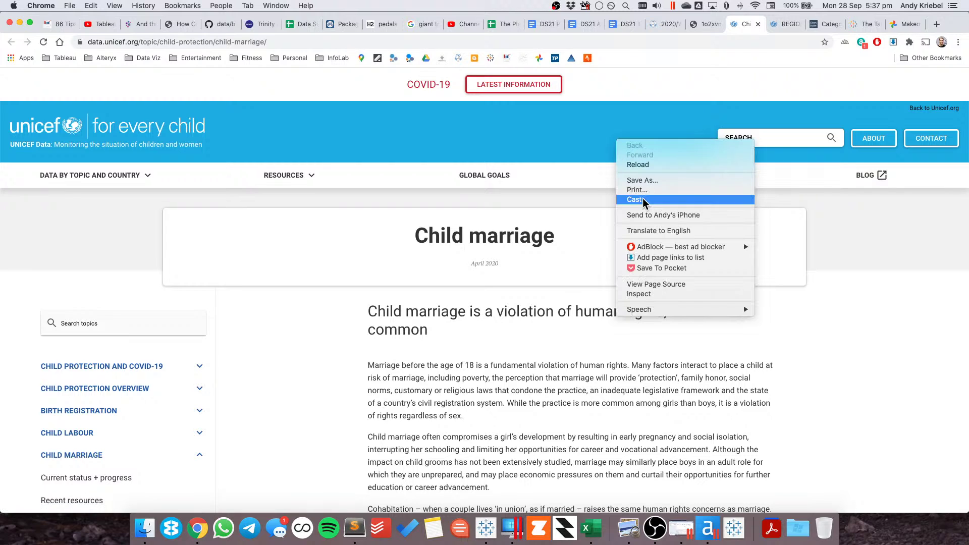
left_click(643, 295)
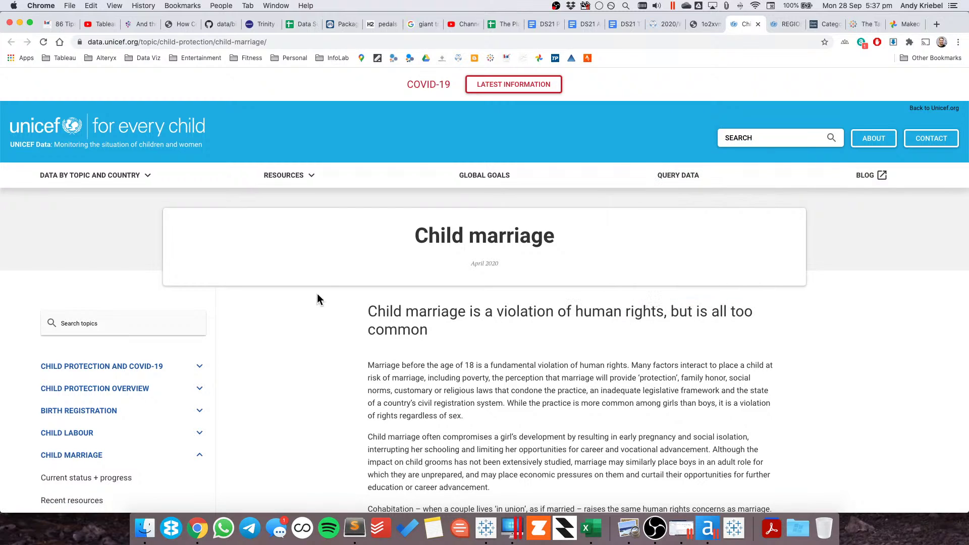
key("super+alt+i")
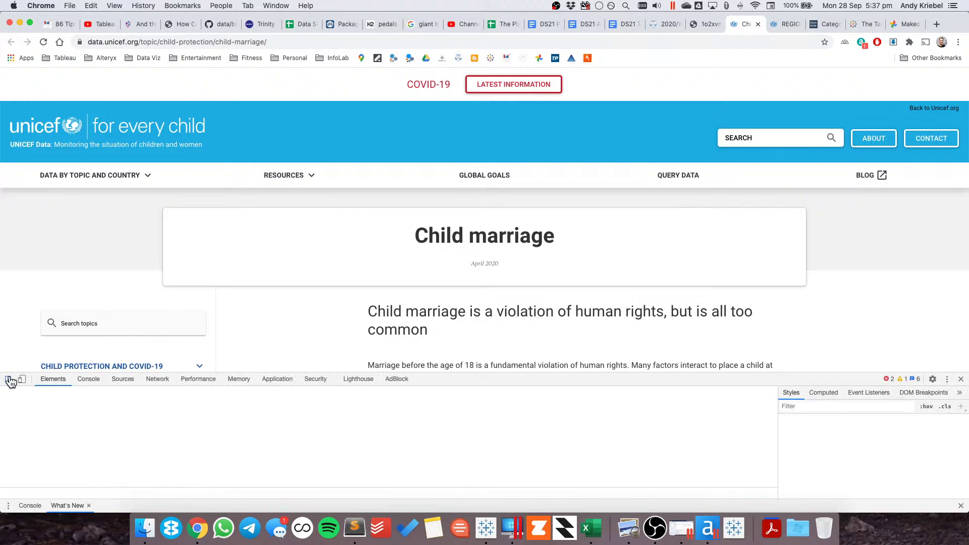
left_click(9, 379)
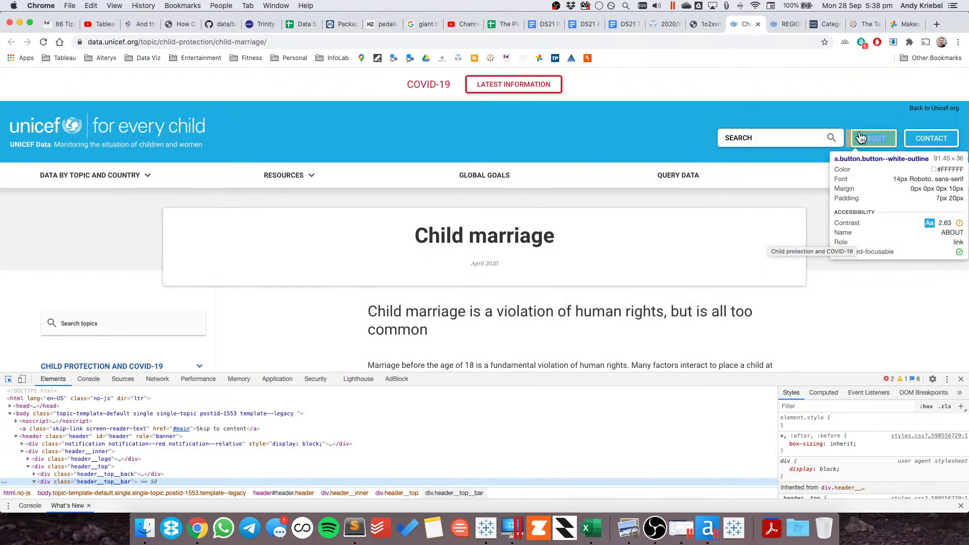
left_click(860, 137)
- Copy the hex colour #1cabe2 from the border style of the inspected ABOUT button
scroll(868, 455, "down", 3)
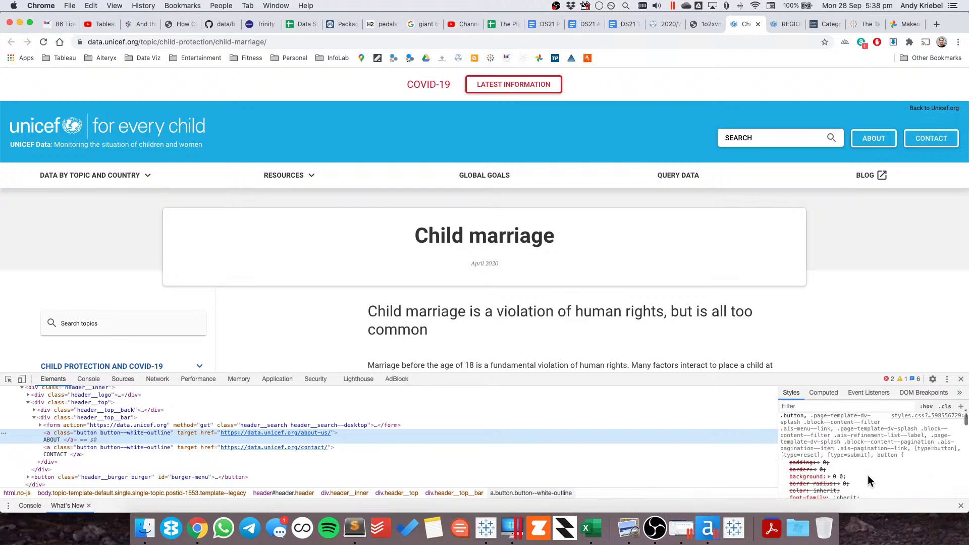
scroll(868, 478, "down", 4)
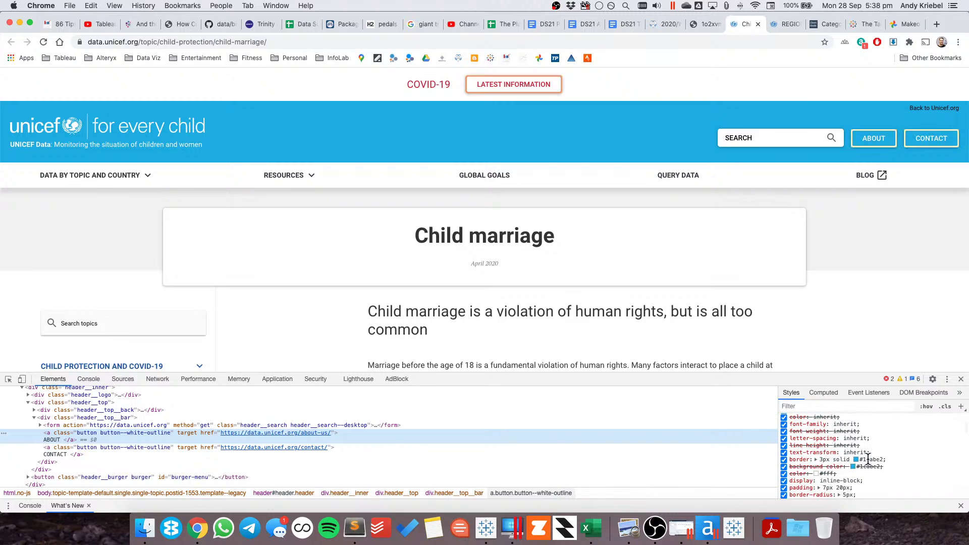
double_click(868, 460)
key("super+c")
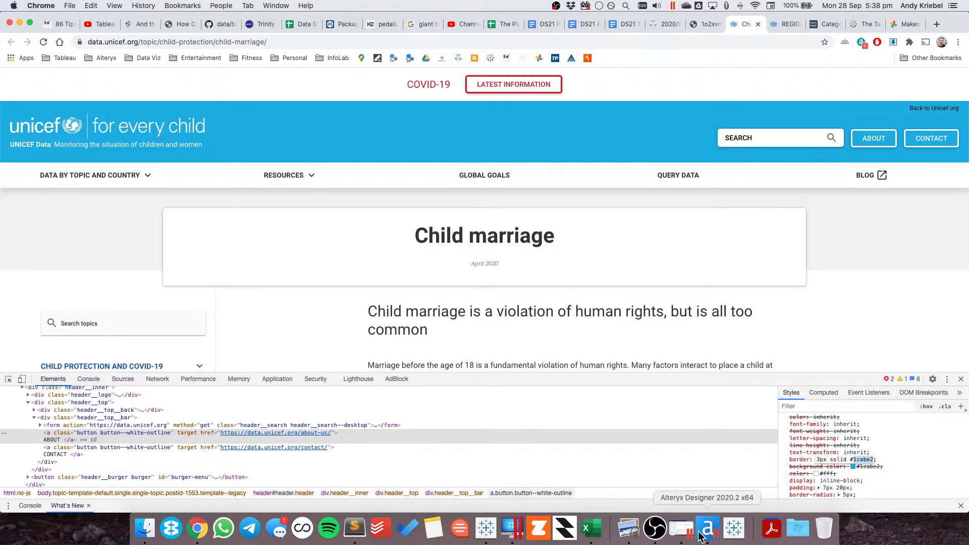
- Switch back to Tableau and set the FEMALES colour to the copied hex value #1cabe2
left_click(486, 528)
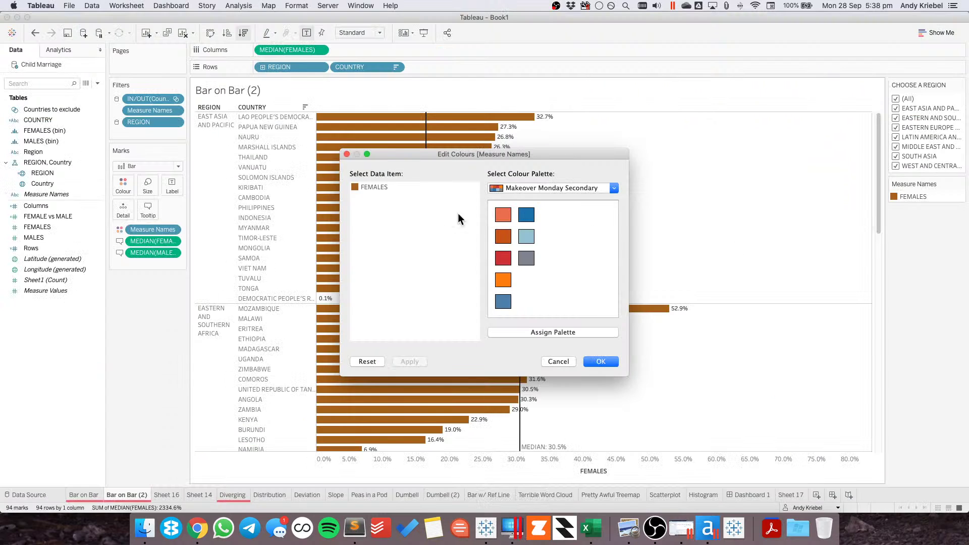
double_click(355, 188)
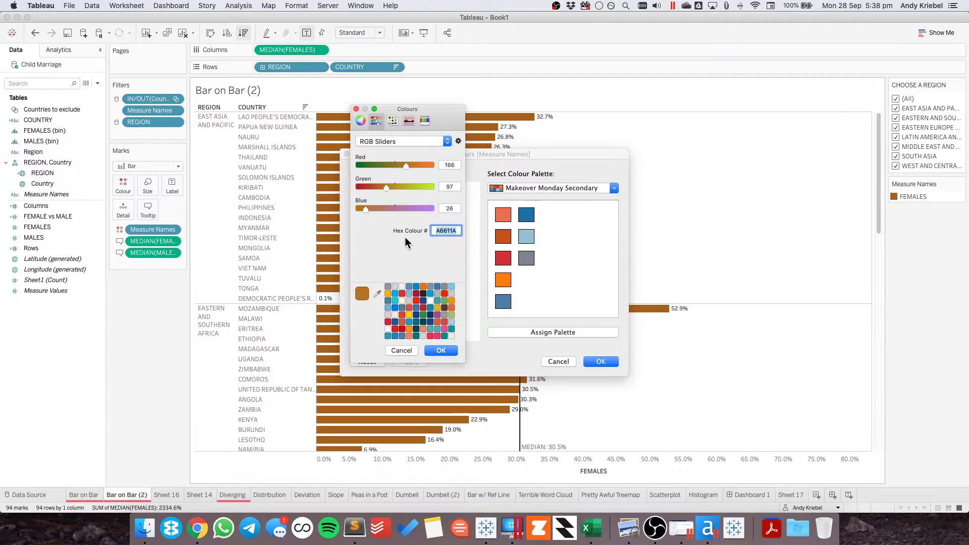
key("super+v")
left_click(439, 351)
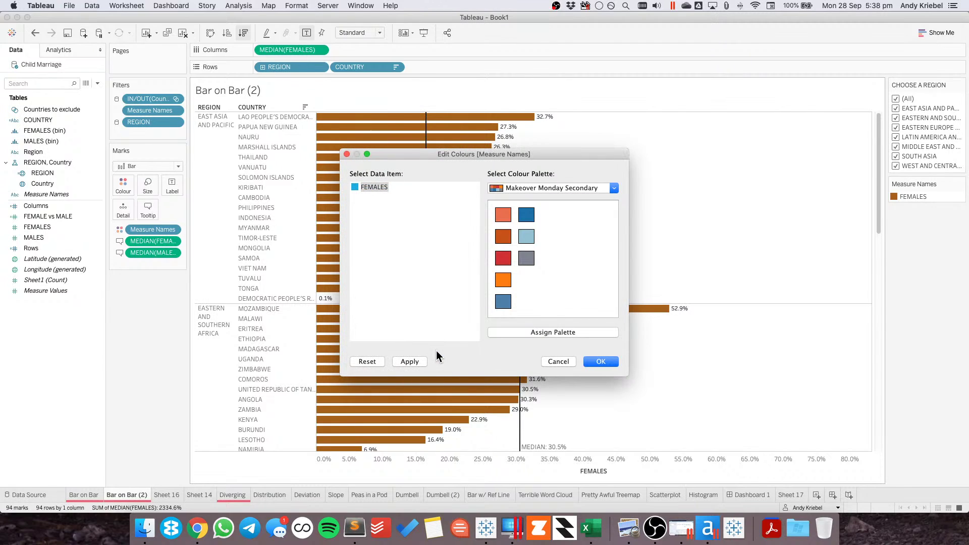
left_click(600, 361)
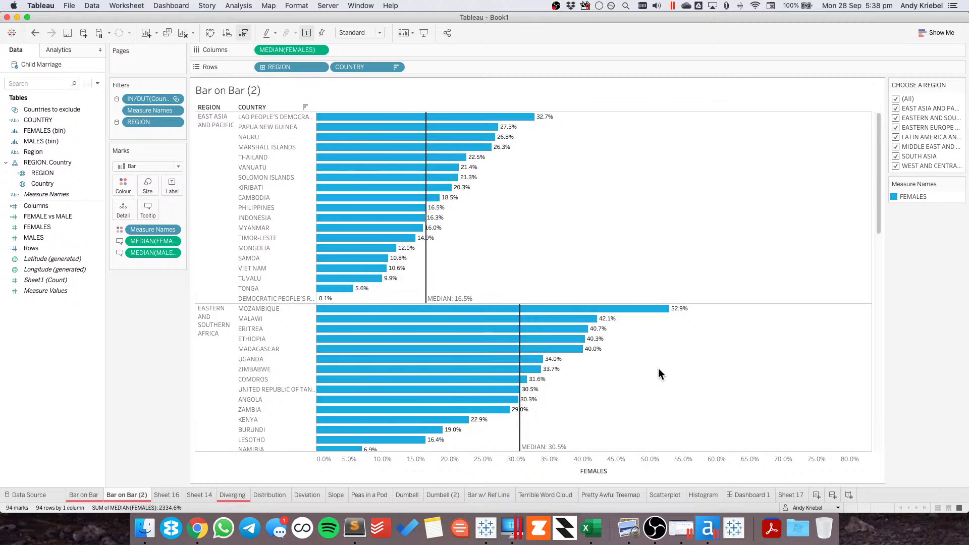
- Compare the bar colour with UNICEF's page in Chrome, return to Tableau and open Dashboard 1
key("super+Tab")
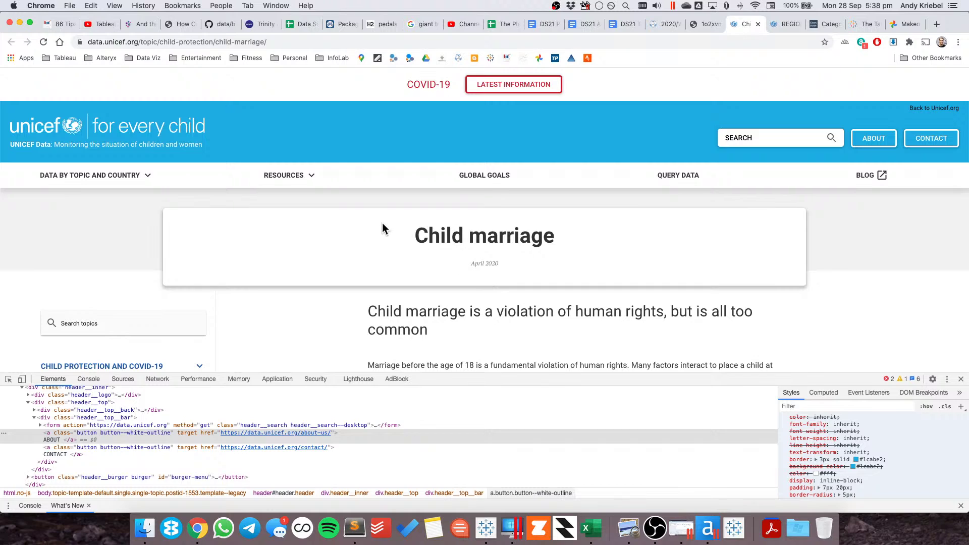
key("super+Tab")
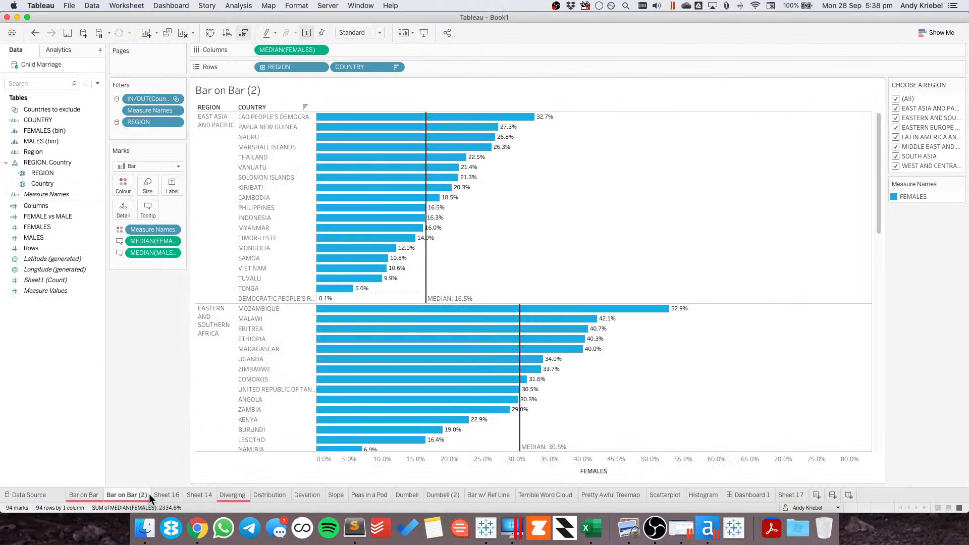
left_click(749, 495)
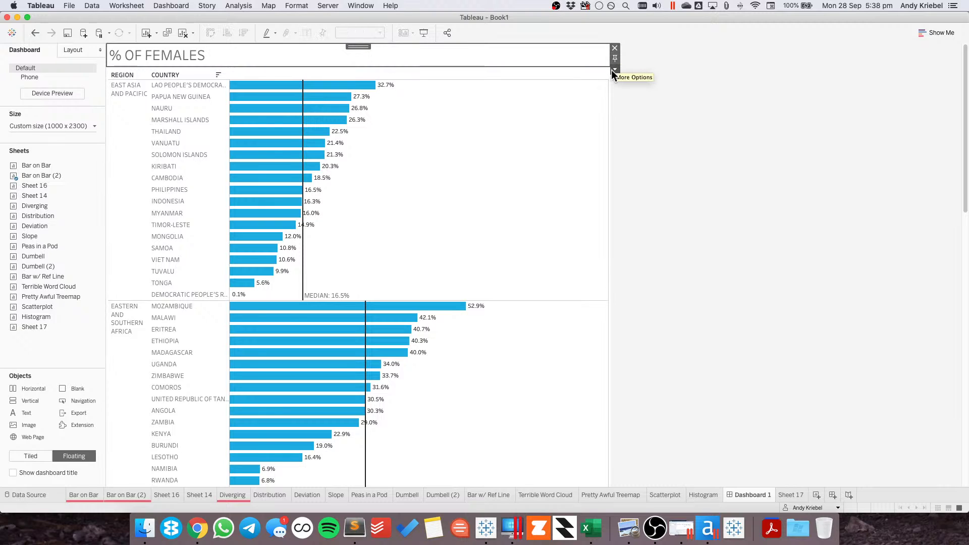
- Set the background of the % OF FEMALES title text to hex colour #1cabe2
left_click(71, 49)
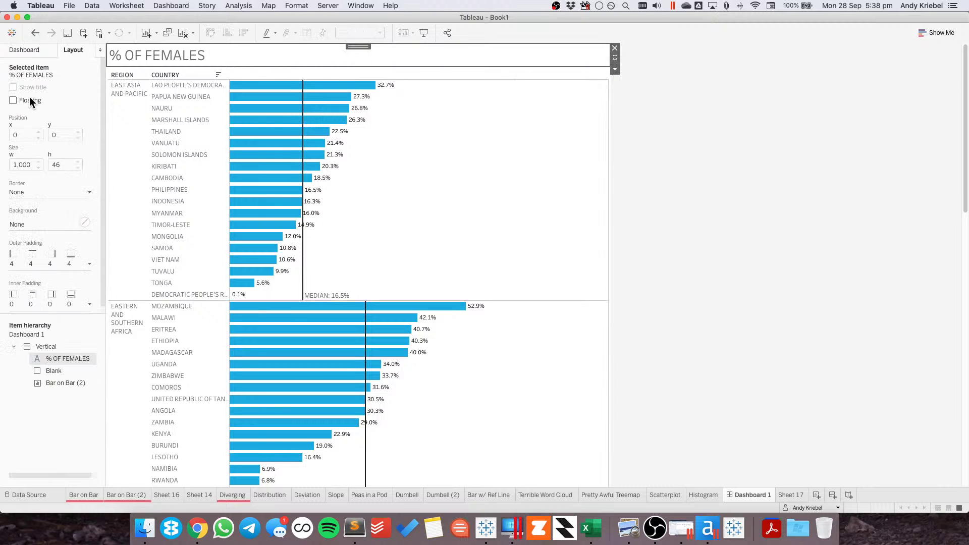
left_click(23, 226)
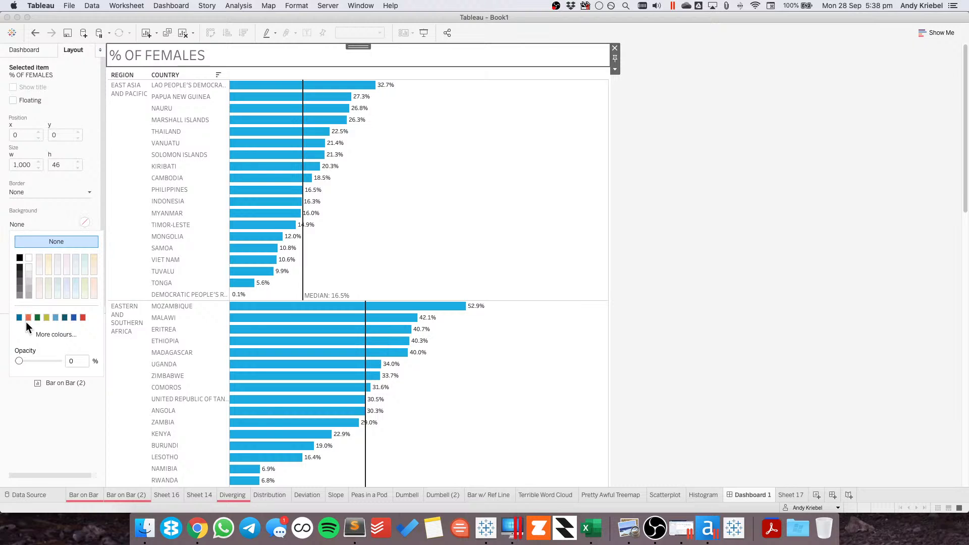
left_click(41, 336)
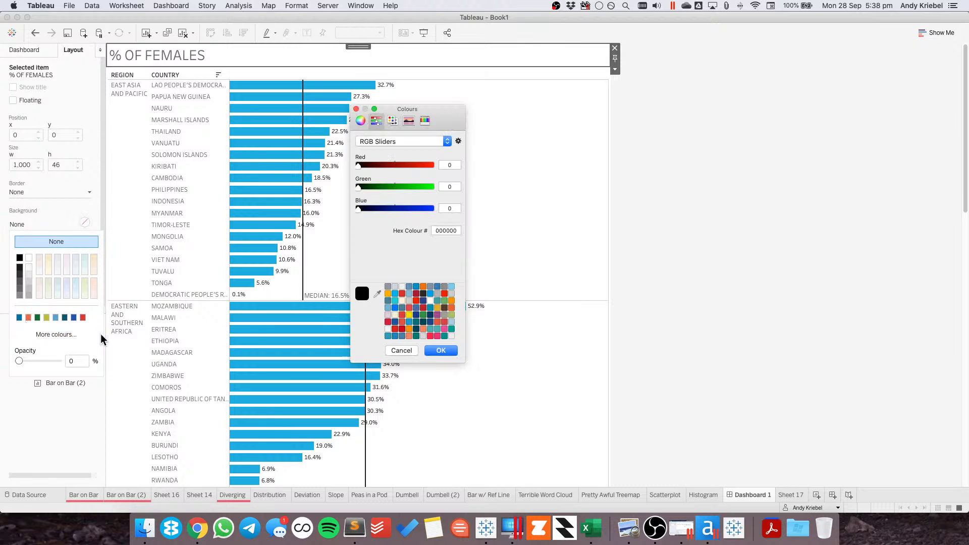
double_click(447, 231)
type("1cabe2")
left_click(439, 348)
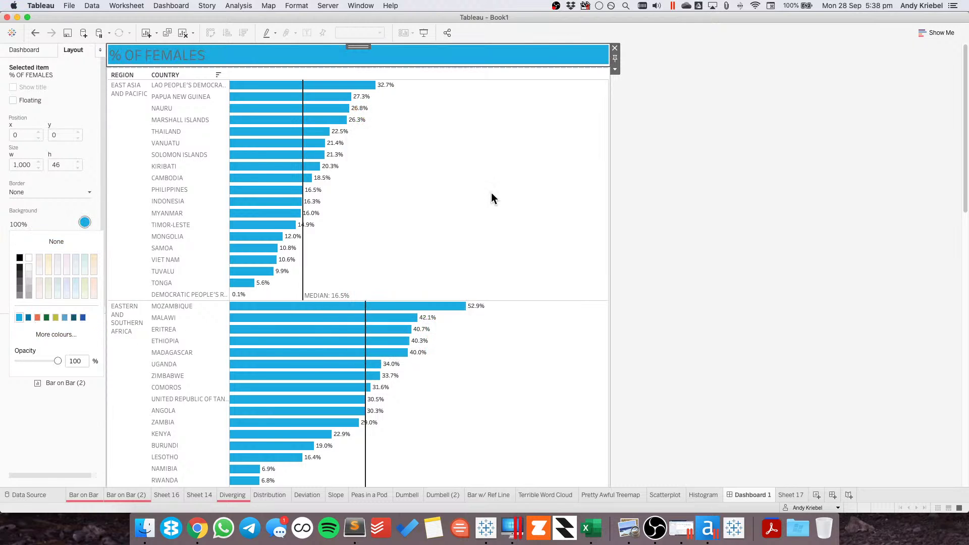
key("super+Tab")
key("super+Tab")
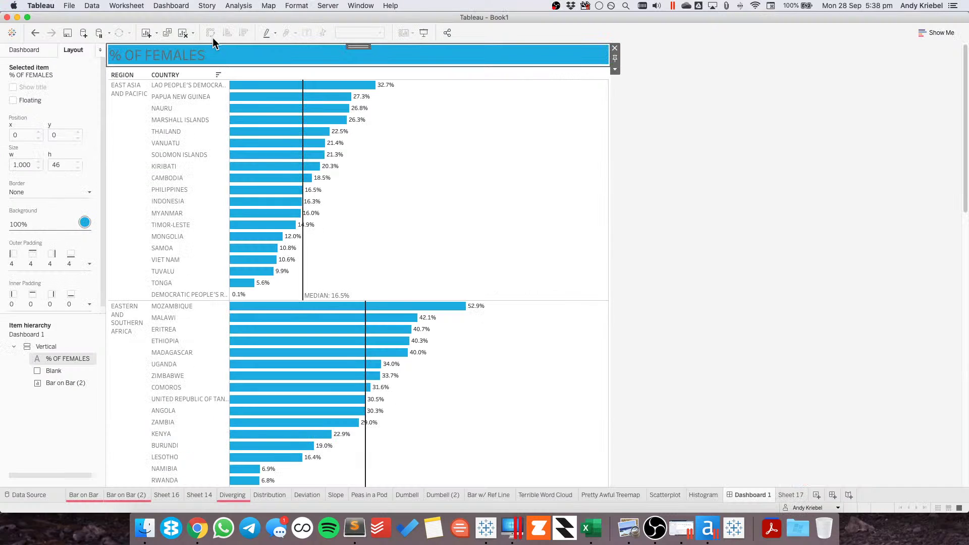
- Change the % OF FEMALES title text colour to white
double_click(194, 56)
left_click(518, 201)
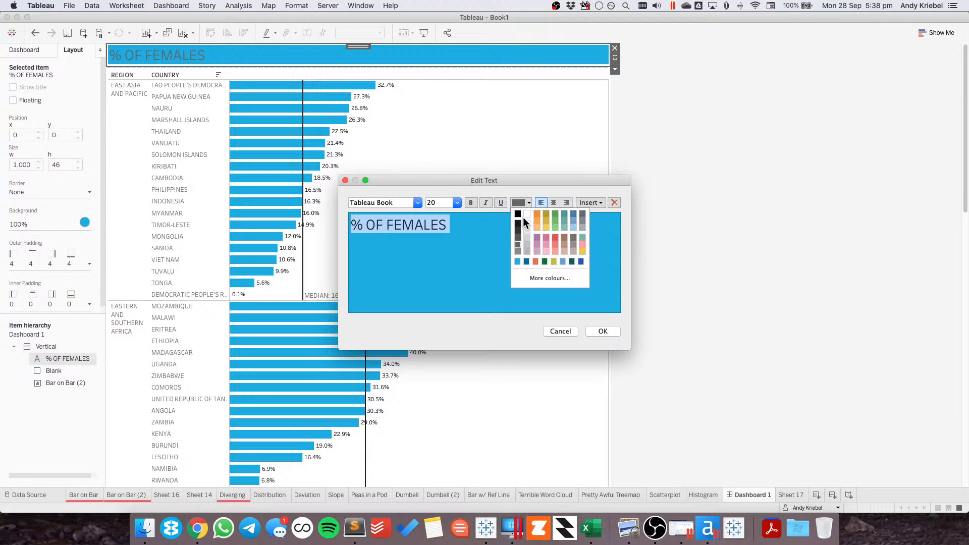
left_click(523, 217)
left_click(608, 335)
left_click(518, 229)
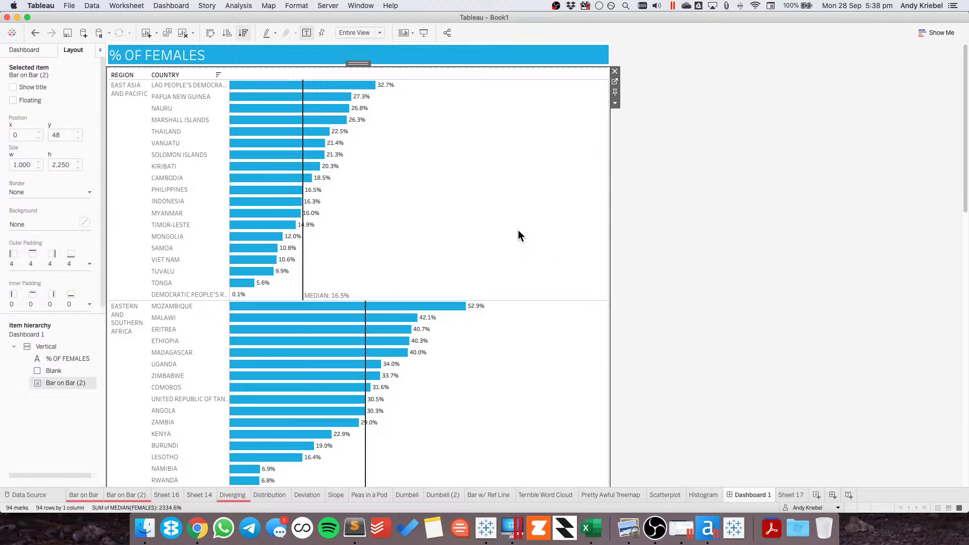
left_click_drag(518, 229, 517, 227)
- Set the title text object's outer padding to 0 on all sides
left_click(235, 55)
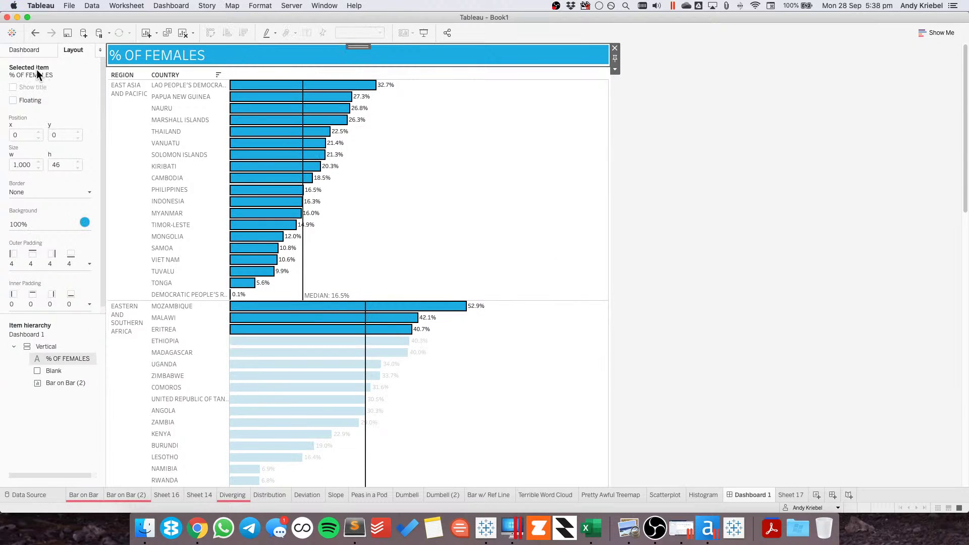
left_click(36, 266)
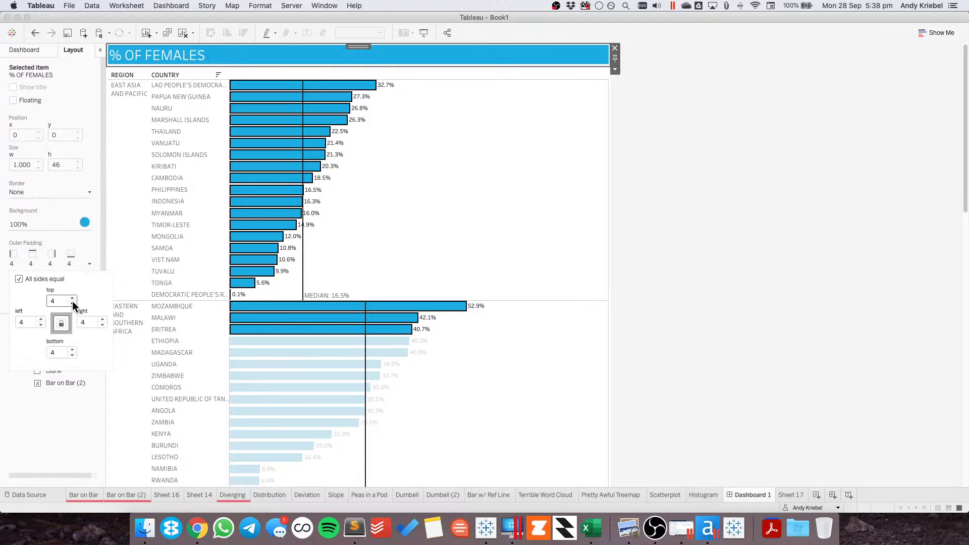
left_click(72, 304)
left_click(72, 304)
left_click(72, 304)
left_click(72, 304)
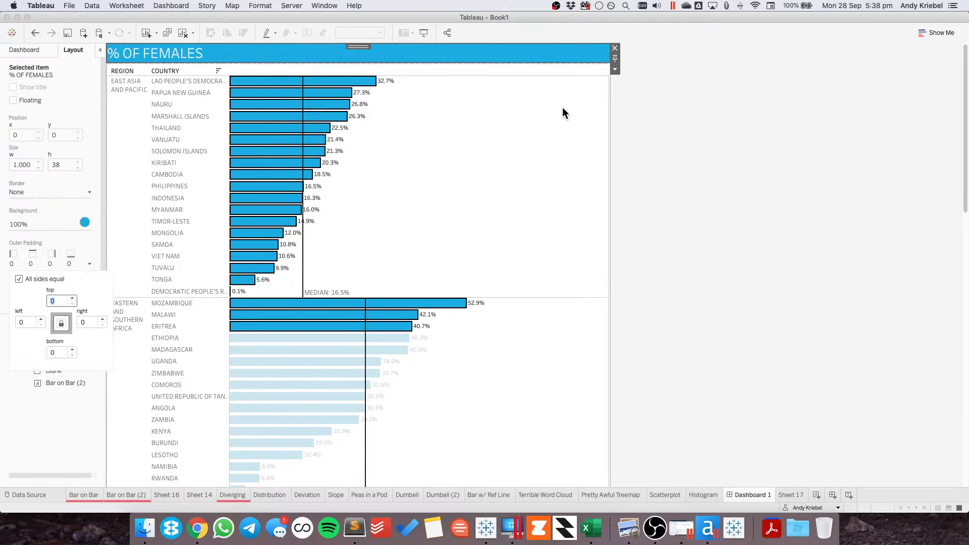
- Increase the title banner's height to about 70 px
left_click(507, 59)
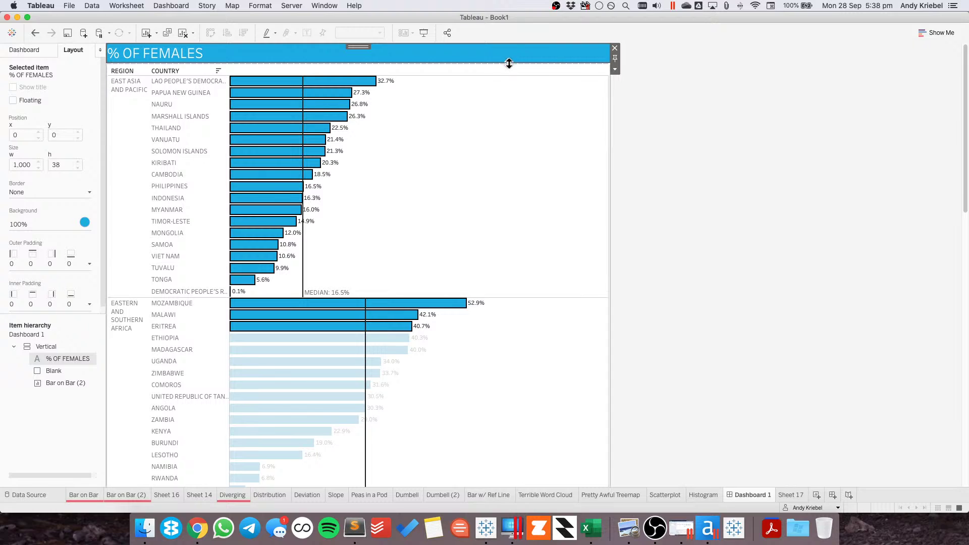
left_click_drag(509, 63, 510, 80)
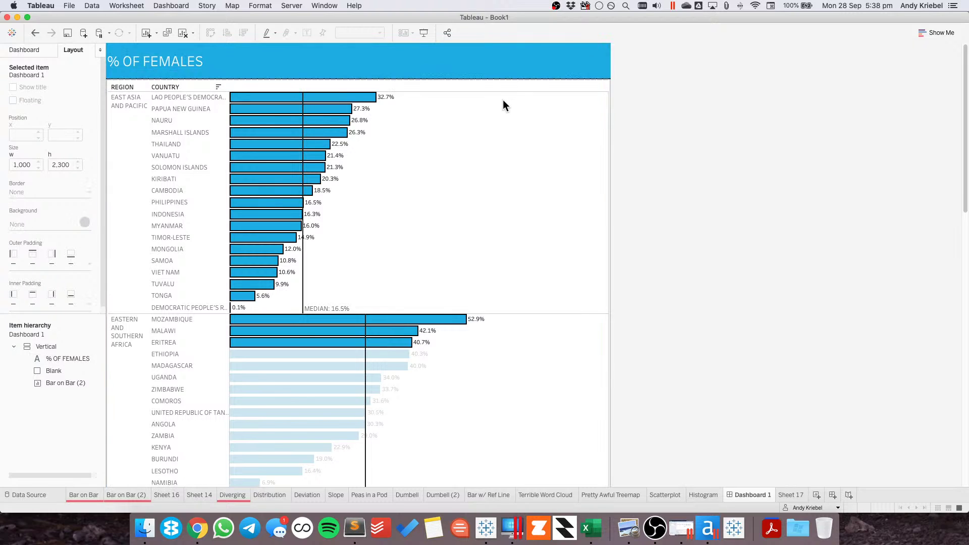
left_click(409, 50)
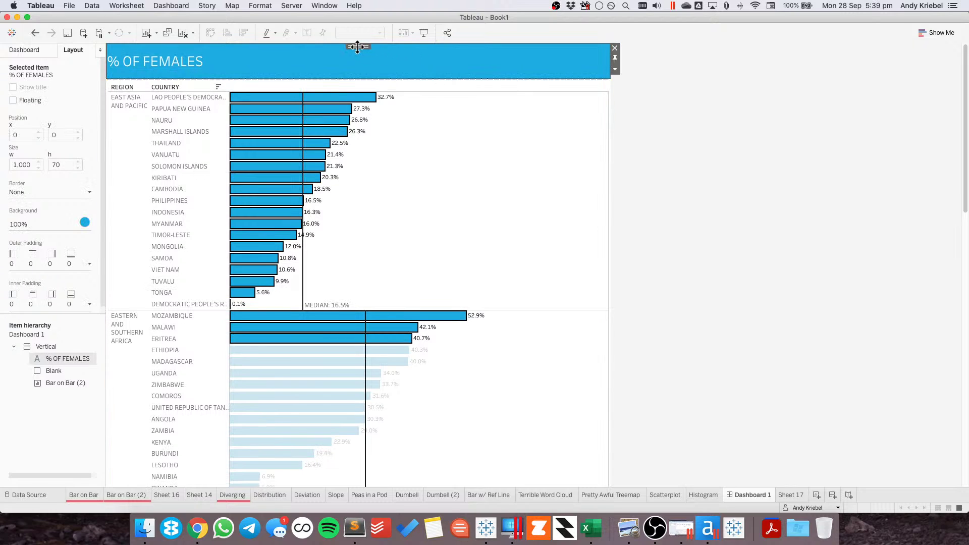
- Set the title text object's inner padding to 10 on all sides
left_click(19, 50)
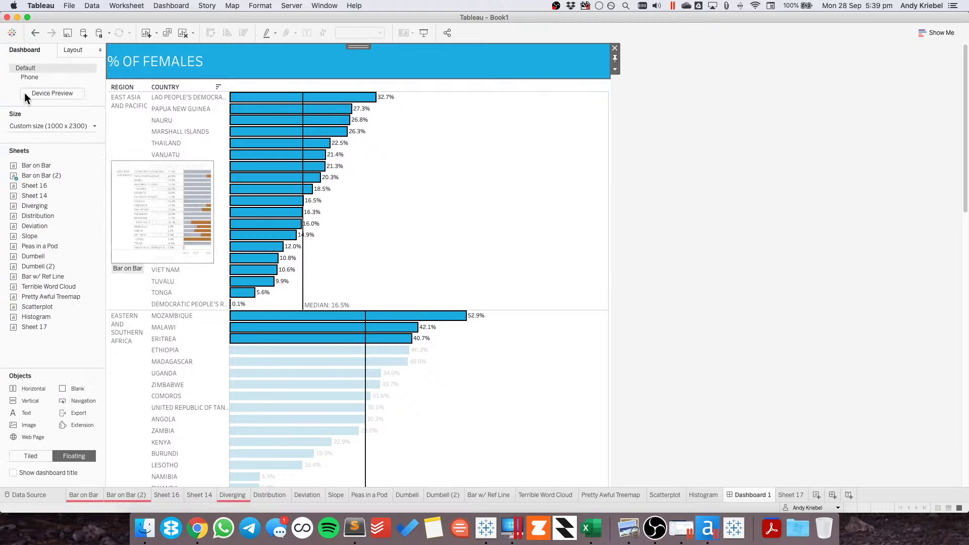
left_click(71, 48)
left_click(25, 268)
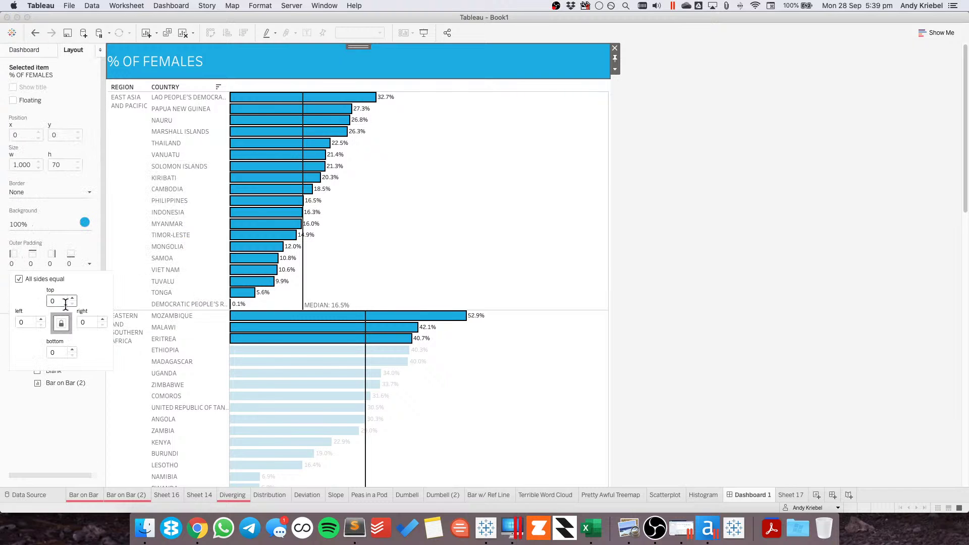
left_click(40, 304)
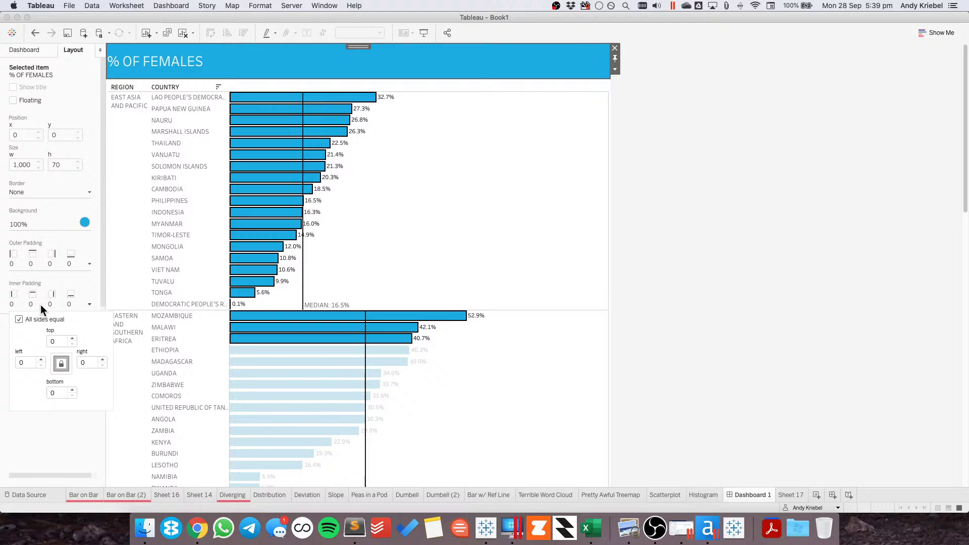
left_click(73, 338)
left_click(73, 339)
left_click(73, 338)
left_click(73, 338)
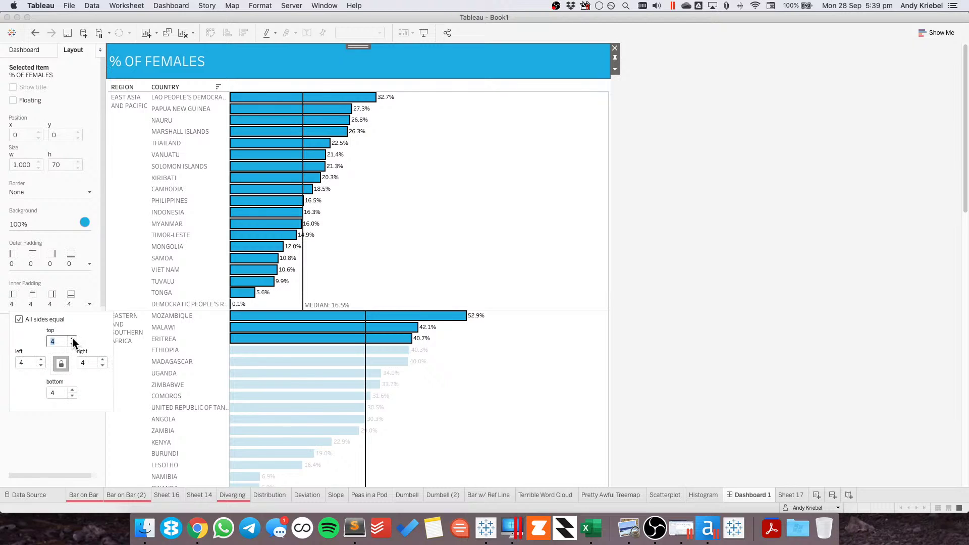
left_click(72, 339)
left_click(72, 339)
left_click(72, 339)
left_click(72, 339)
left_click(72, 338)
left_click(72, 338)
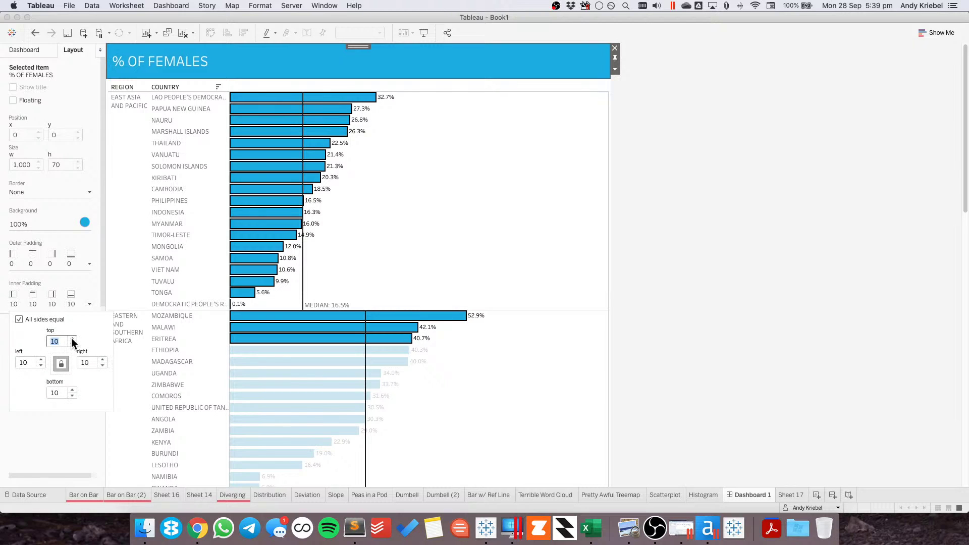
- Clear the bar selection and set the bar chart's outer padding to 0 on all sides
left_click(529, 189)
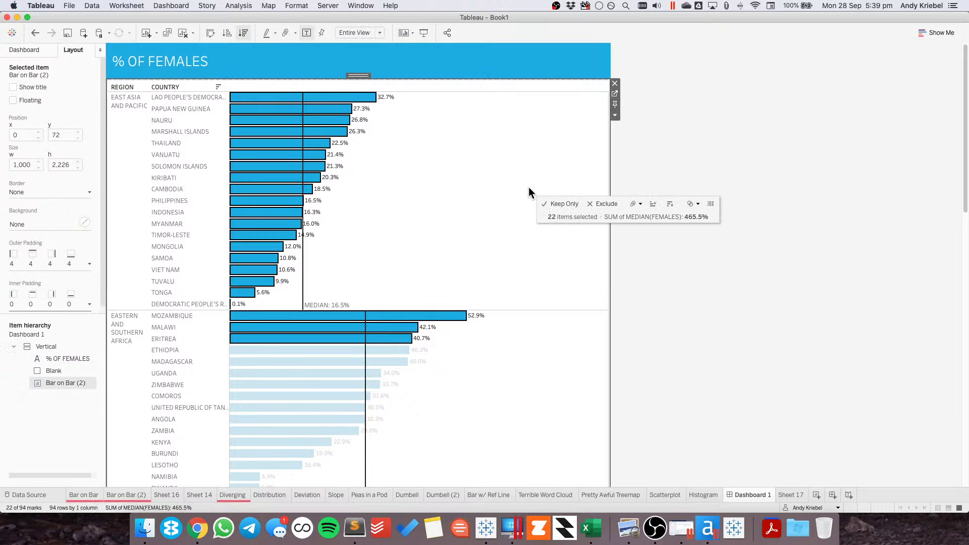
left_click(528, 187)
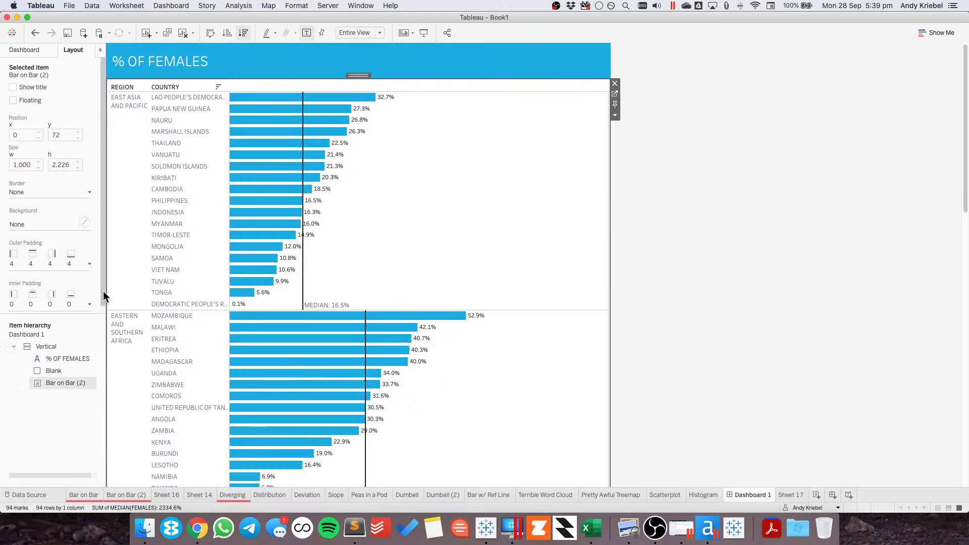
left_click(43, 268)
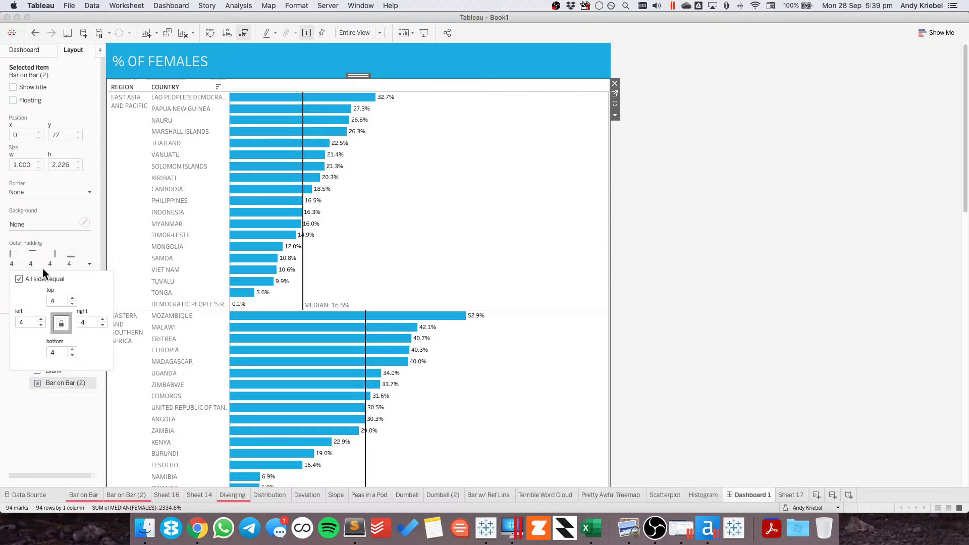
left_click(72, 304)
left_click(72, 304)
left_click(72, 304)
left_click(72, 304)
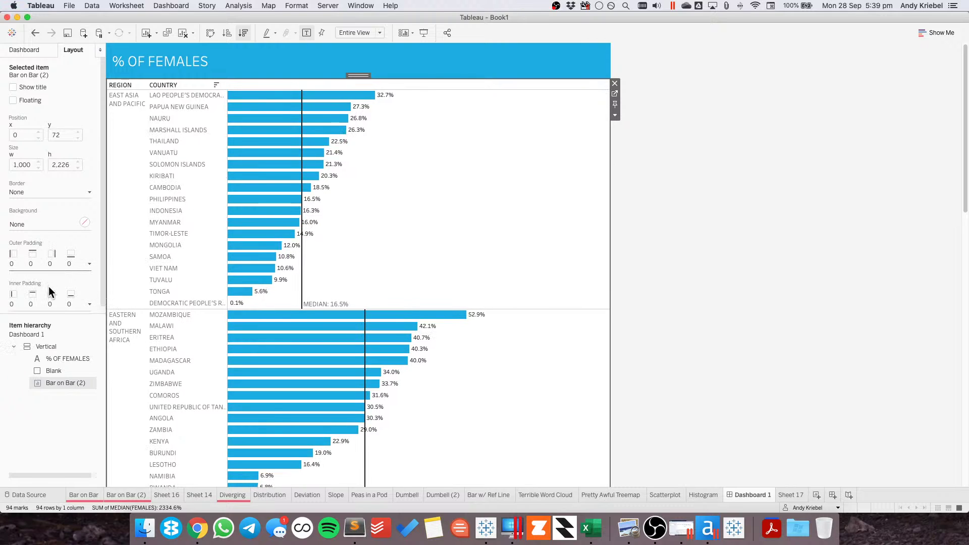
- Set the bar chart's inner padding to 10 on all sides
left_click(50, 293)
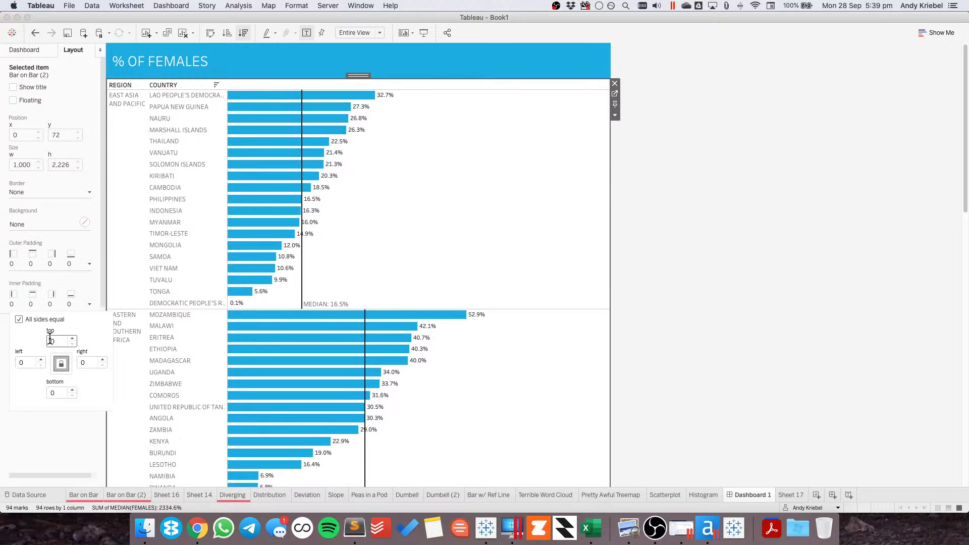
type("1")
key("Return")
left_click(816, 239)
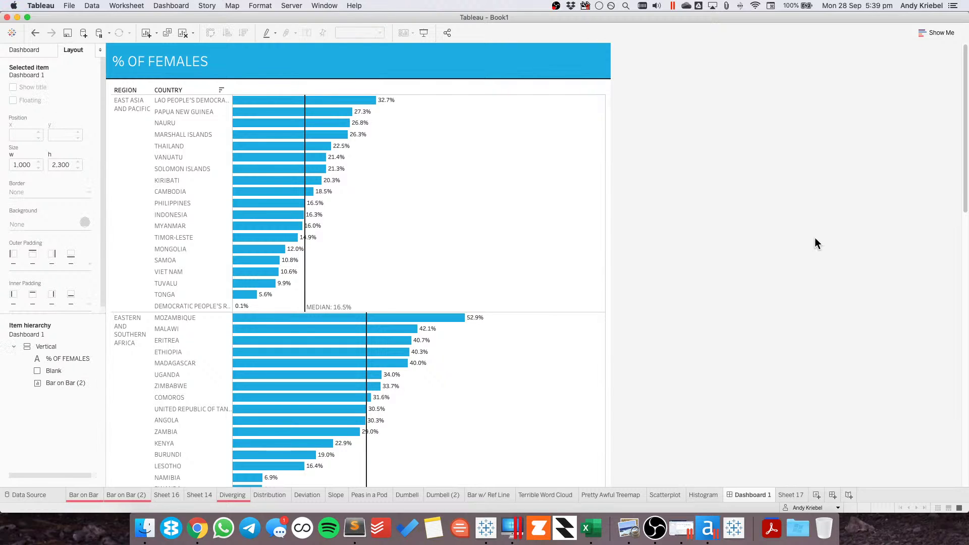
- Set the bar chart's column divider pane border to None, and restore the row dividers after trying them as None
right_click(493, 188)
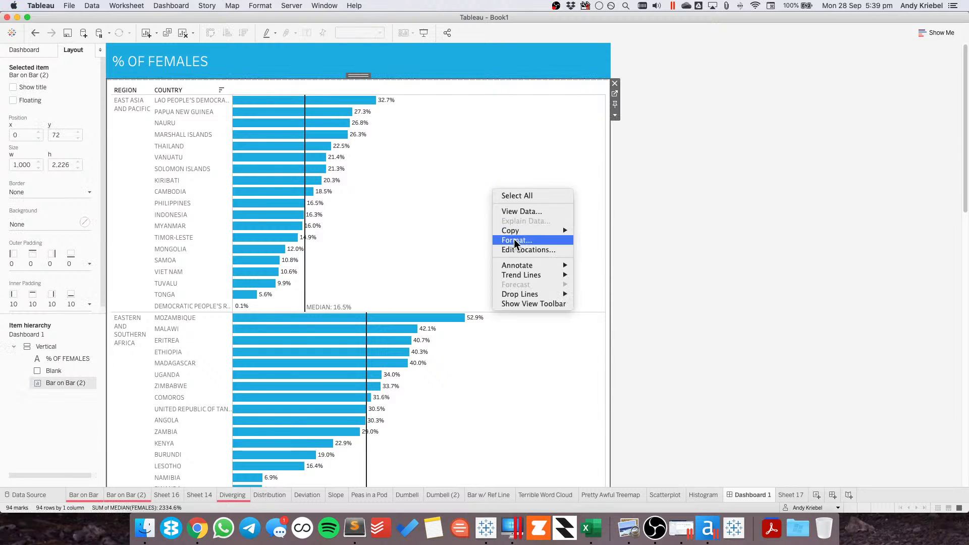
left_click(514, 238)
left_click(49, 67)
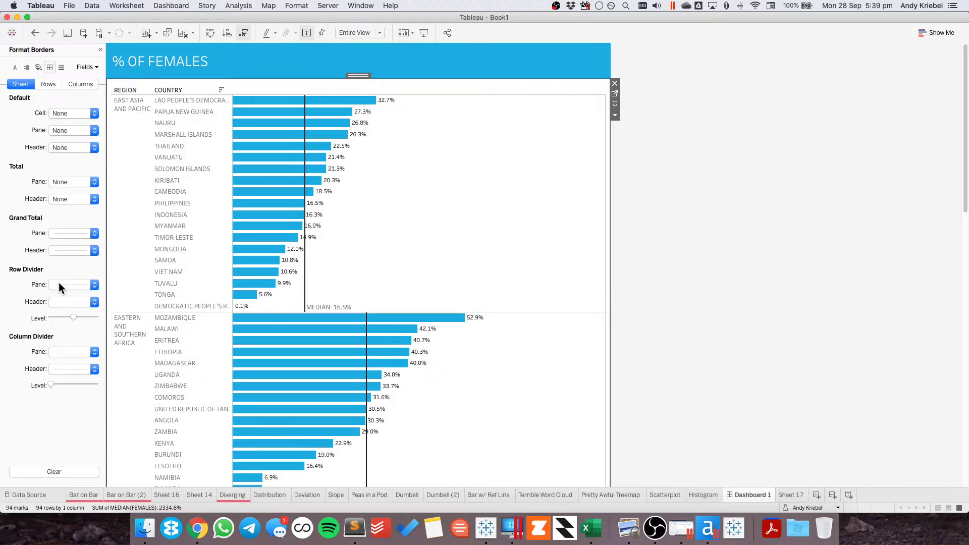
left_click(59, 283)
left_click(15, 322)
left_click(65, 351)
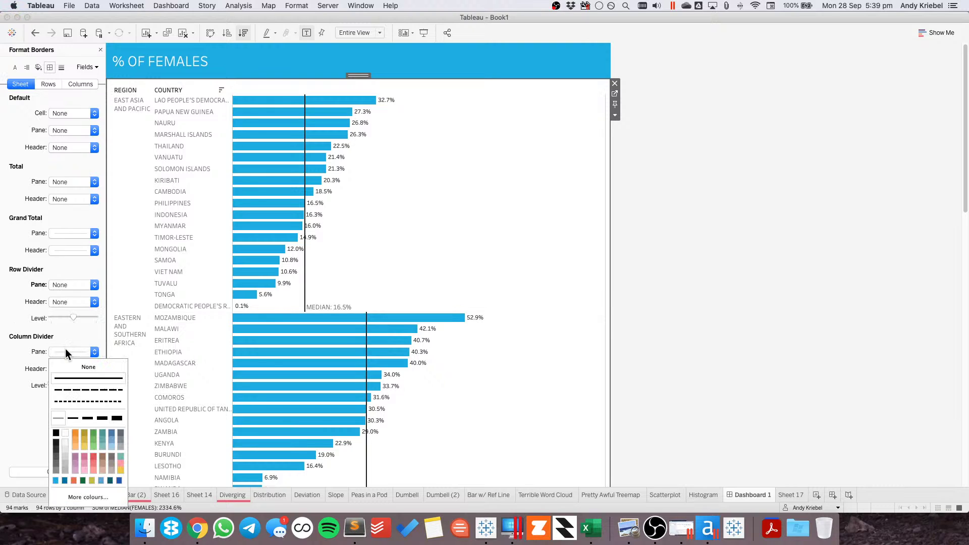
left_click(518, 211)
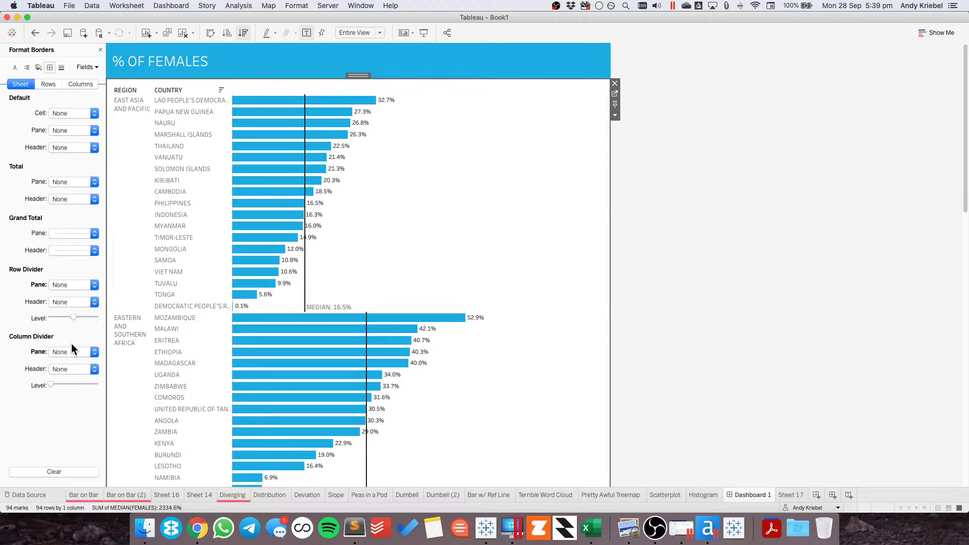
left_click(50, 290)
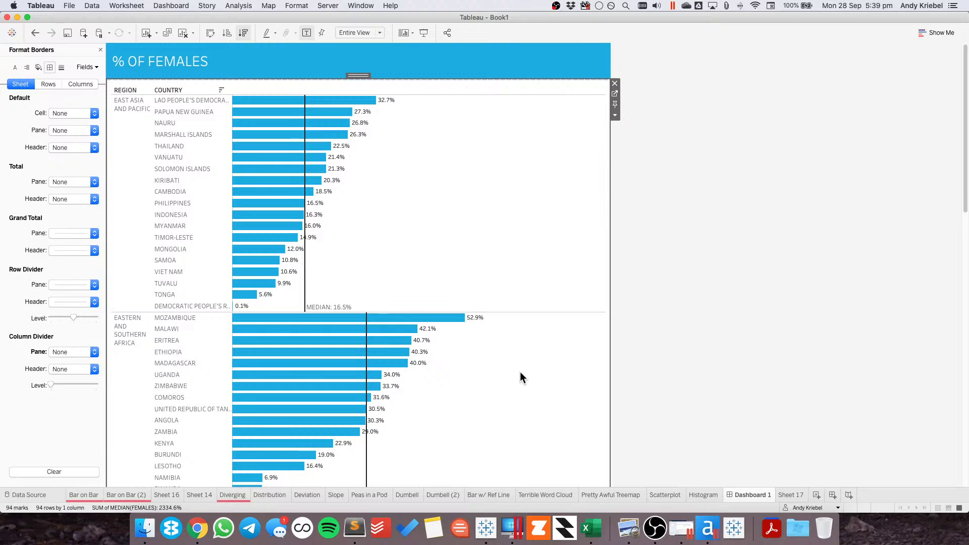
- Set the REGION header text direction to Up and hide the REGION and COUNTRY field labels for rows
right_click(130, 188)
left_click(160, 247)
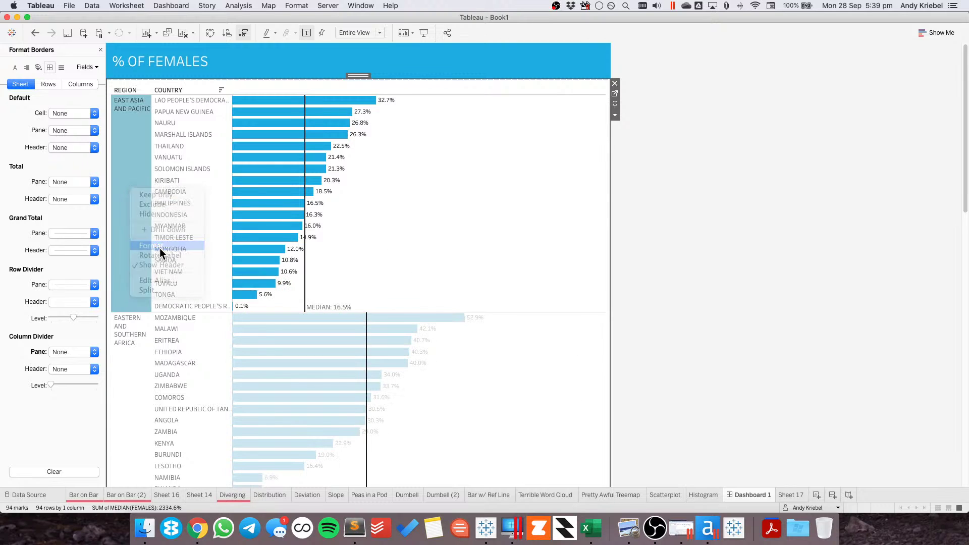
left_click(64, 129)
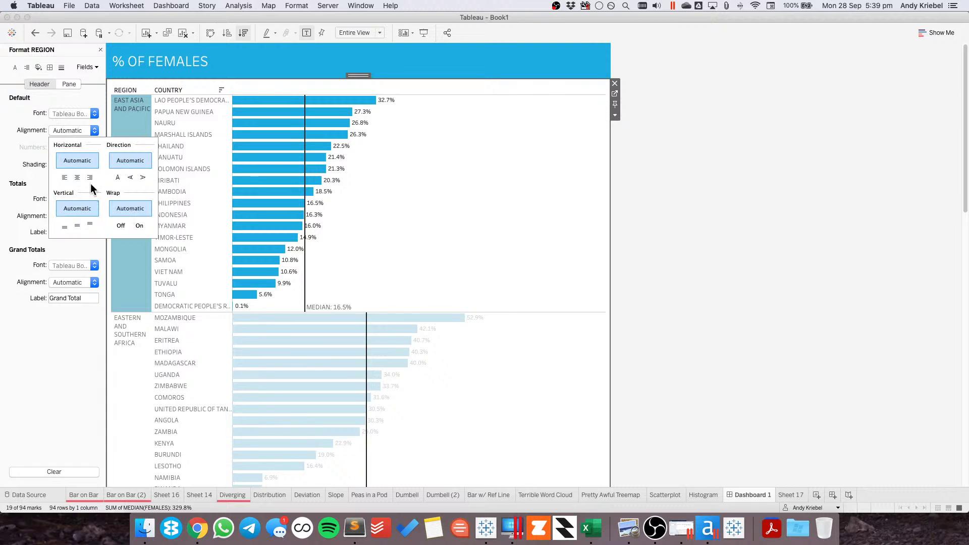
left_click(130, 177)
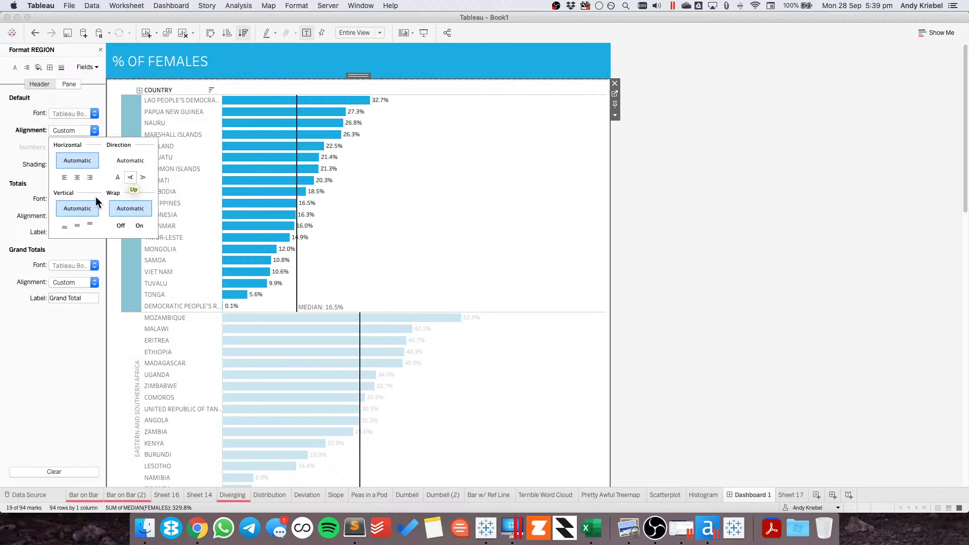
left_click(21, 184)
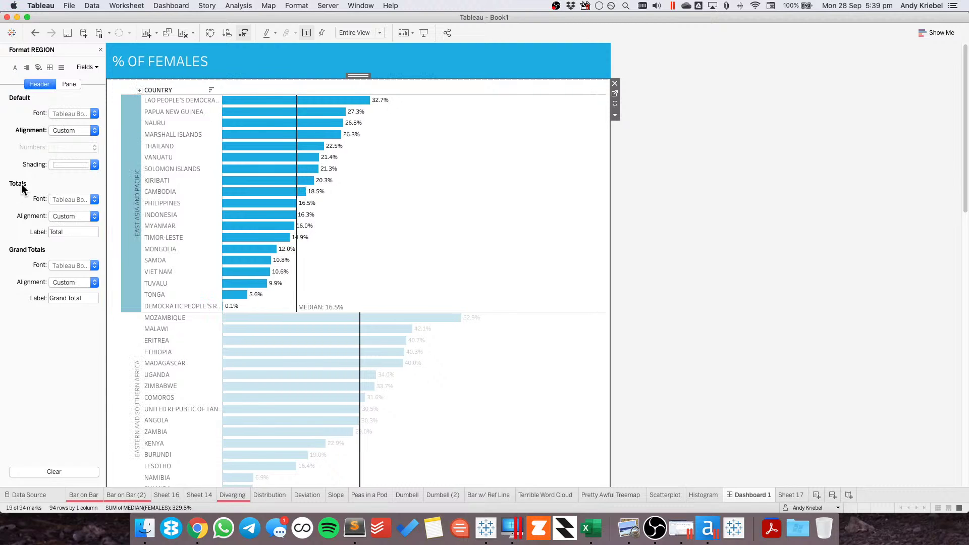
right_click(116, 216)
left_click(135, 255)
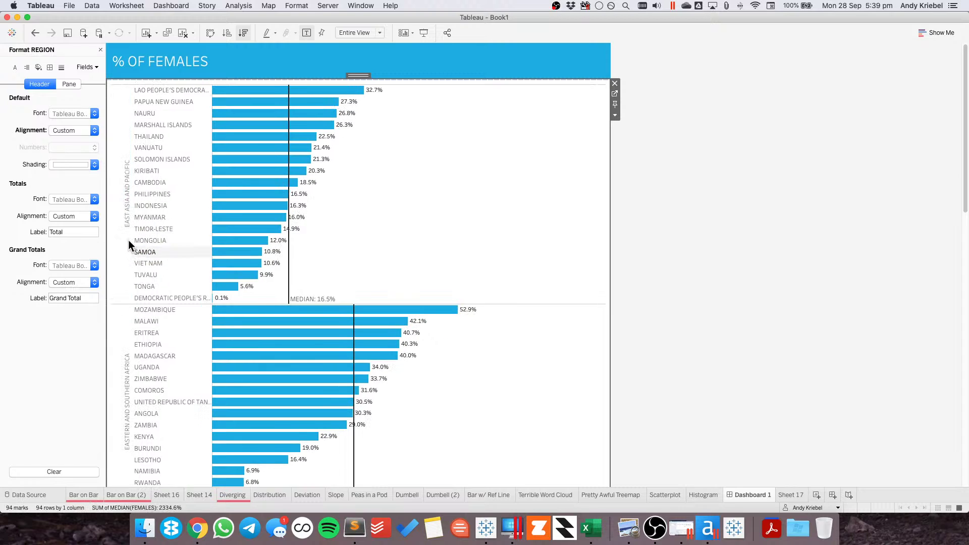
- Centre the REGION header labels both vertically and horizontally
right_click(128, 240)
left_click(149, 294)
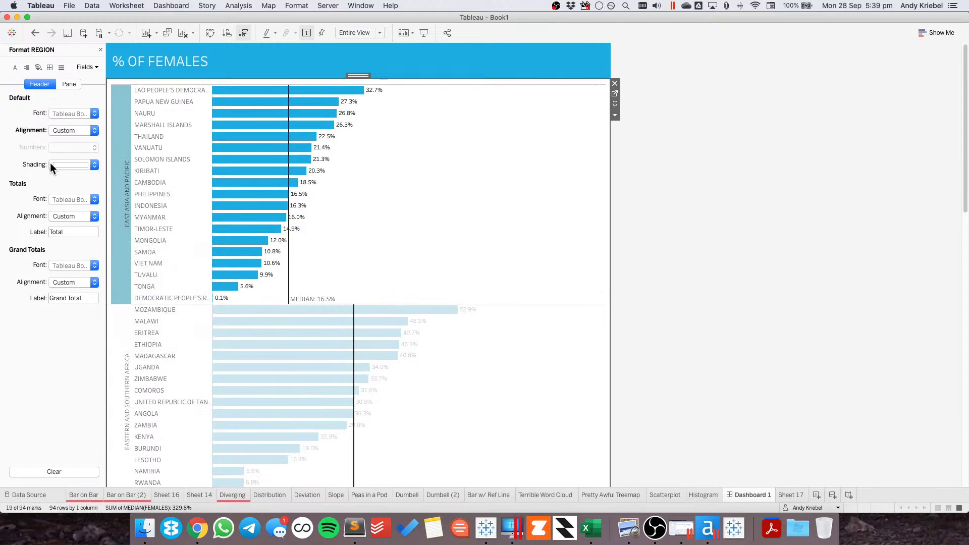
left_click(59, 130)
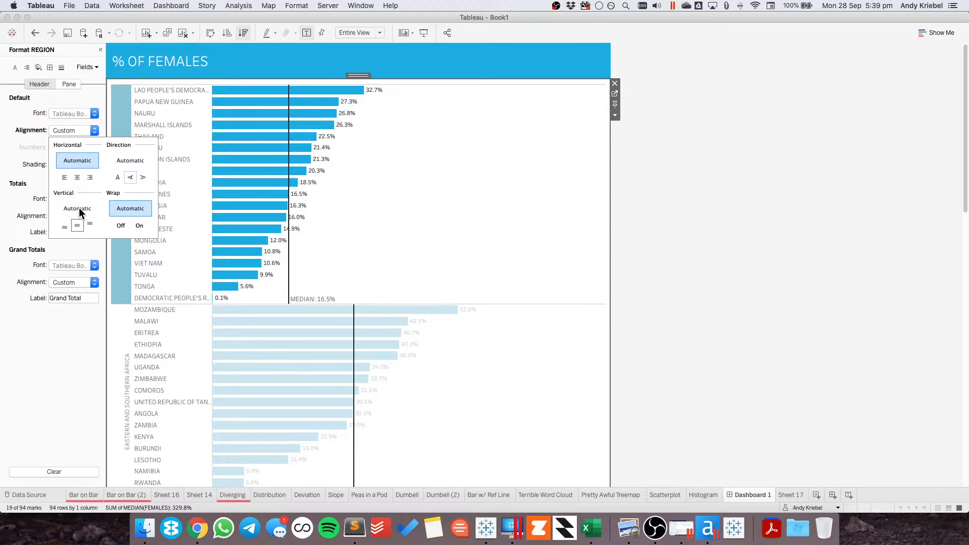
left_click(77, 174)
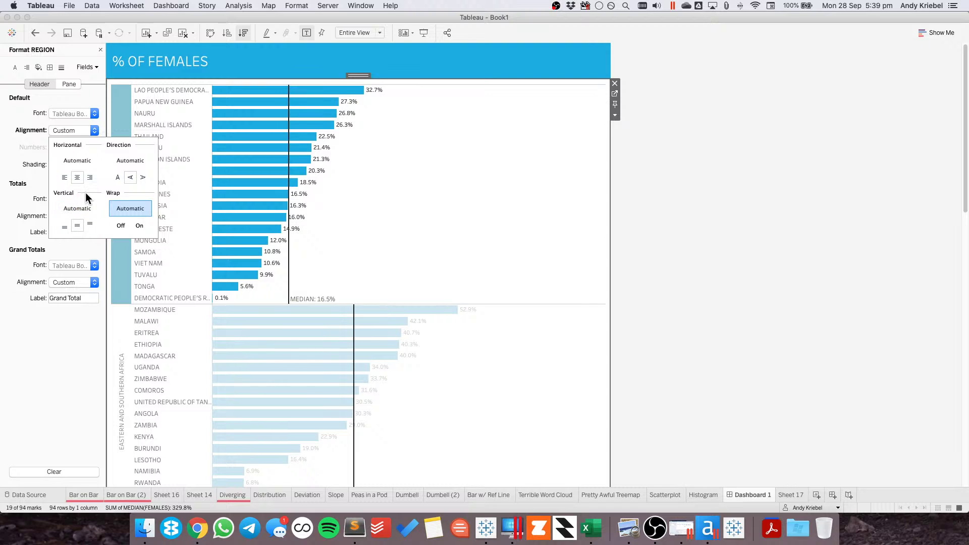
- Format the region header font as Tableau Semibold, size 11, in a near-black colour
left_click(71, 114)
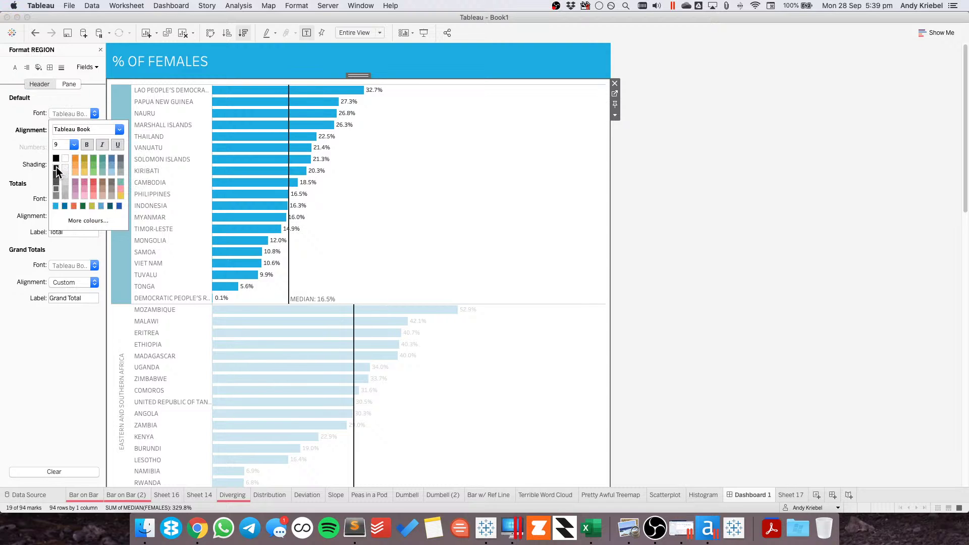
left_click(56, 167)
left_click(119, 129)
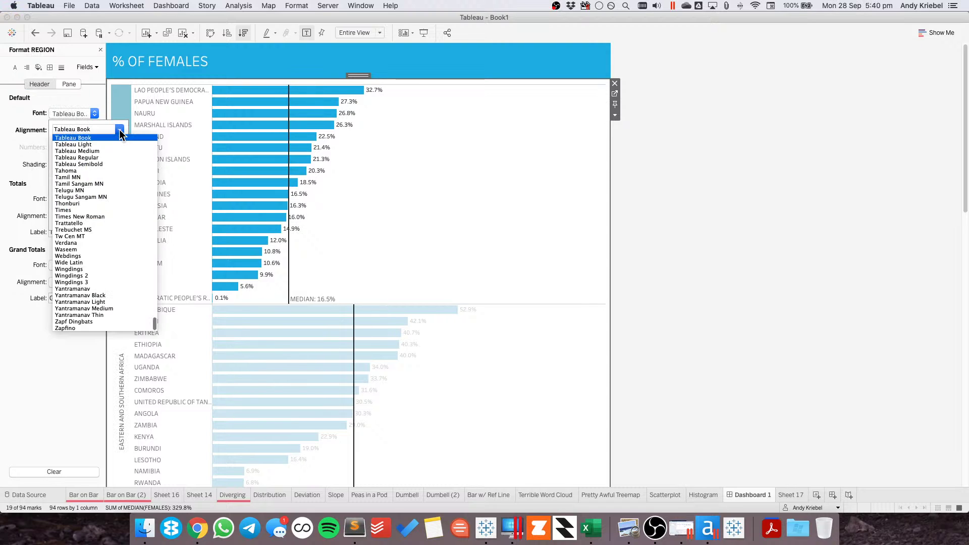
left_click(97, 151)
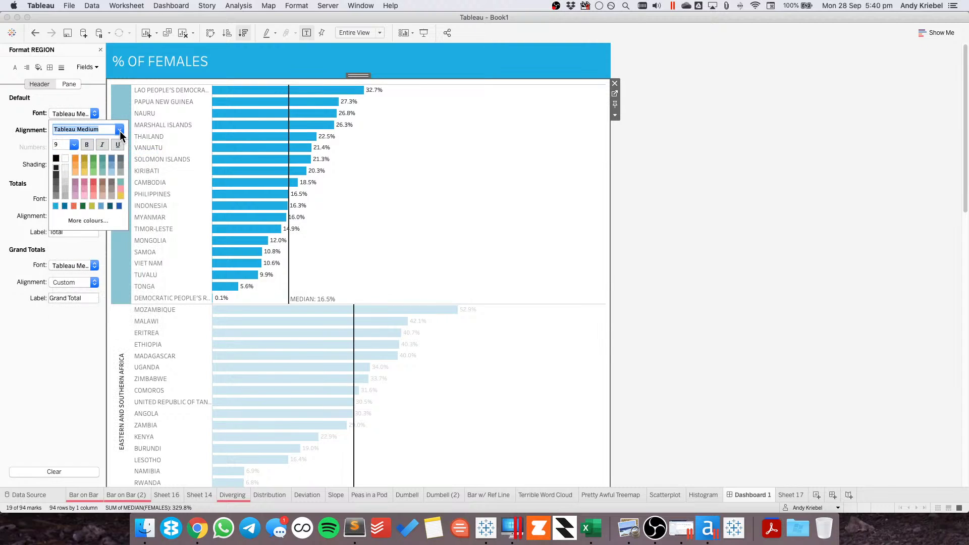
left_click(120, 129)
left_click(86, 166)
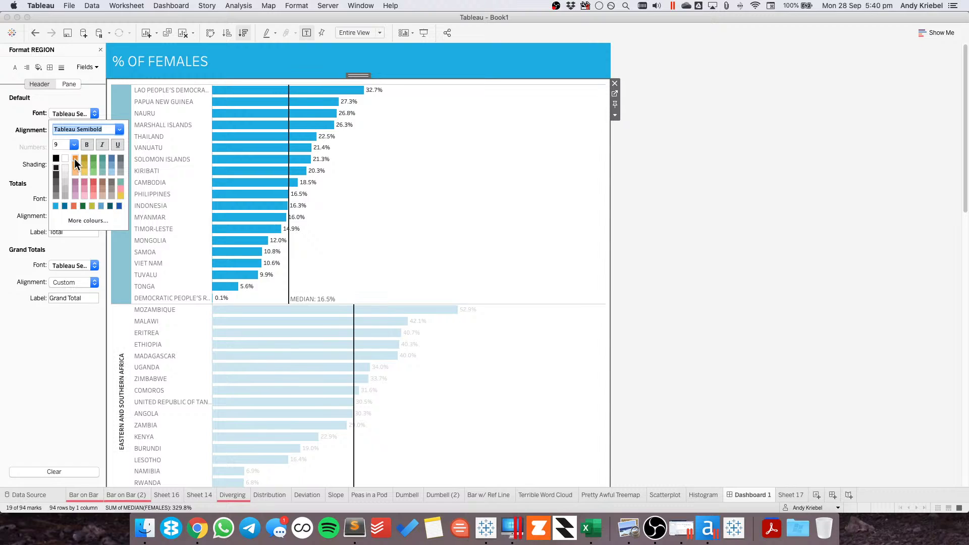
left_click(74, 145)
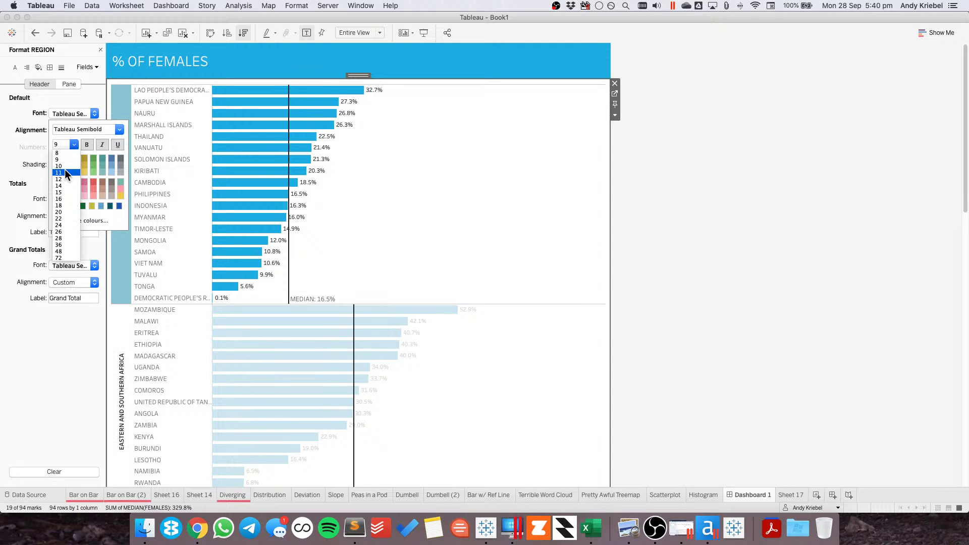
left_click(65, 172)
left_click(444, 216)
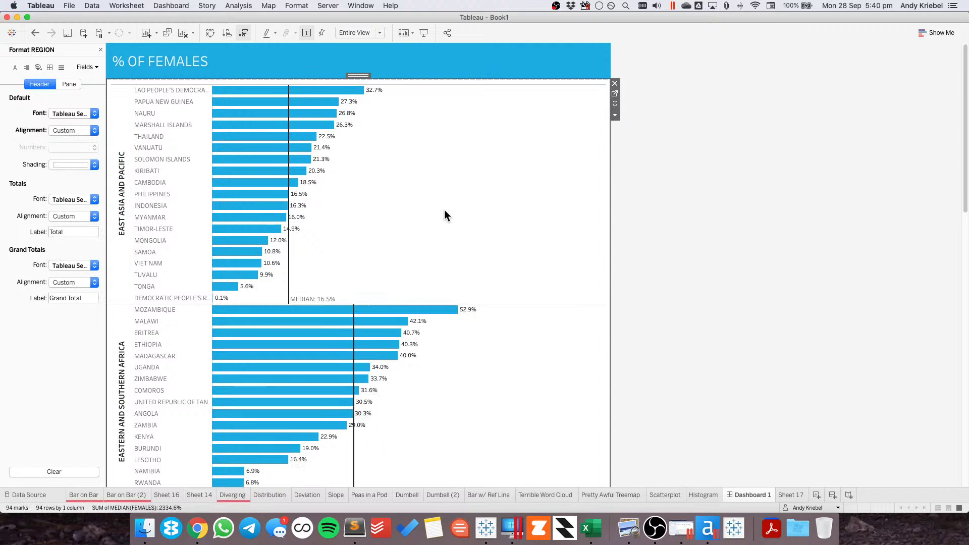
- Set the region header font size to 9 and adjust the region column's width to fit the full Middle East and North Africa label
scroll(521, 249, "down", 15)
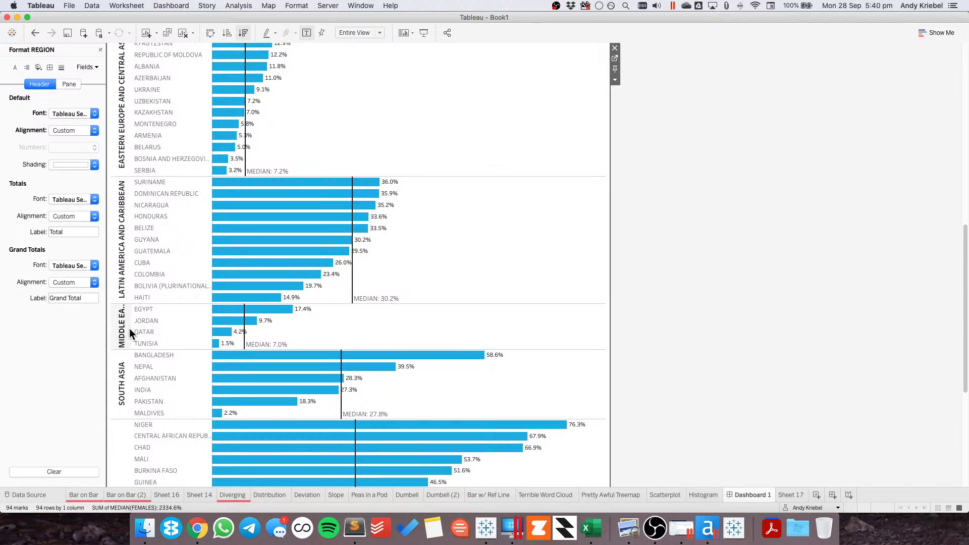
left_click_drag(130, 328, 150, 329)
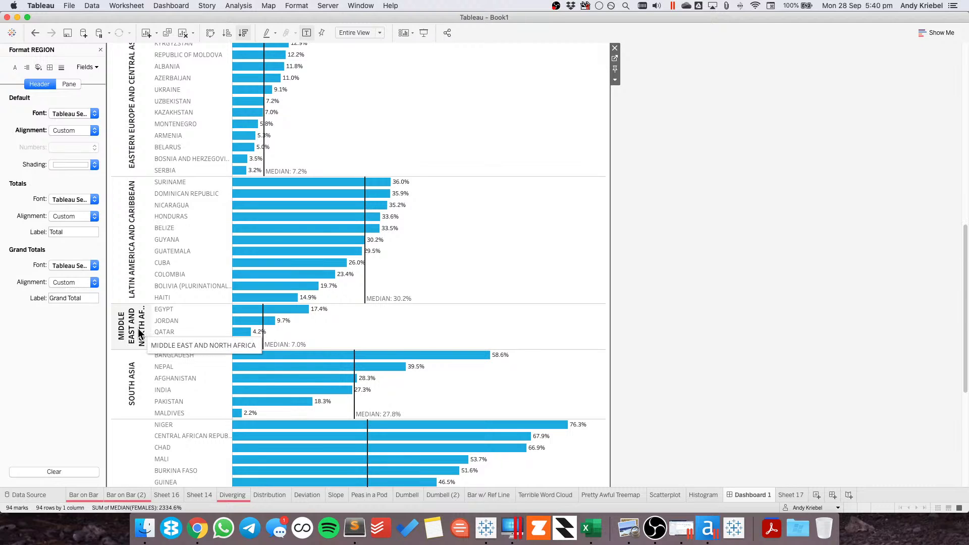
right_click(138, 328)
left_click(159, 383)
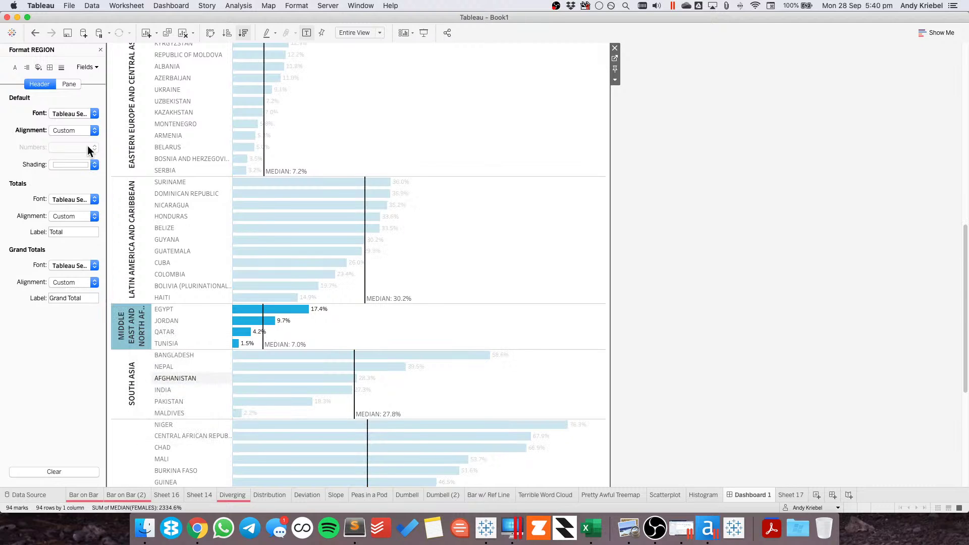
left_click(76, 114)
left_click(74, 145)
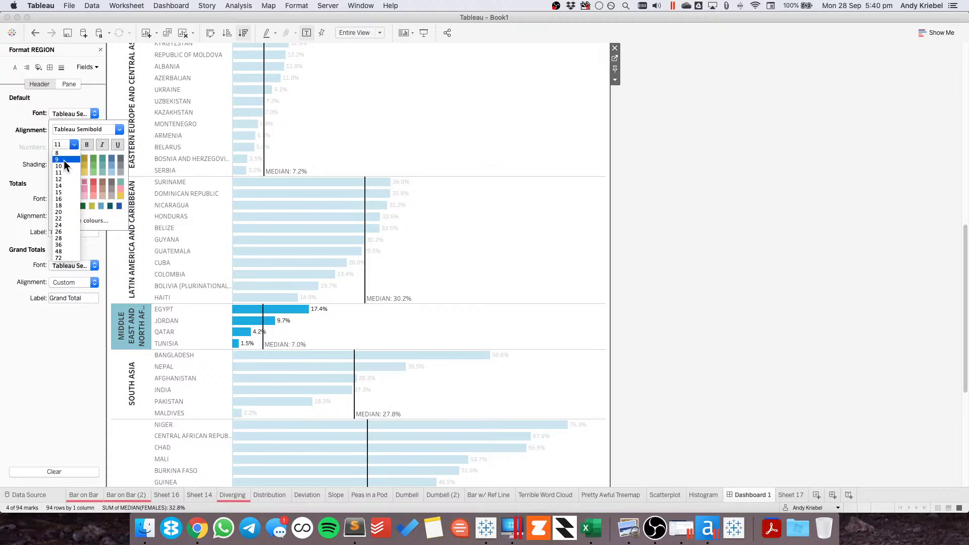
left_click(64, 159)
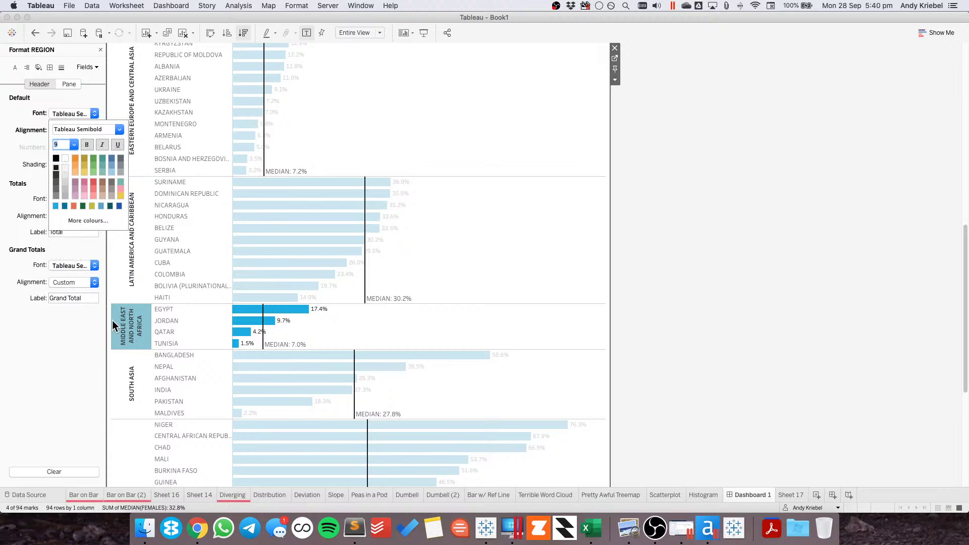
left_click(253, 336)
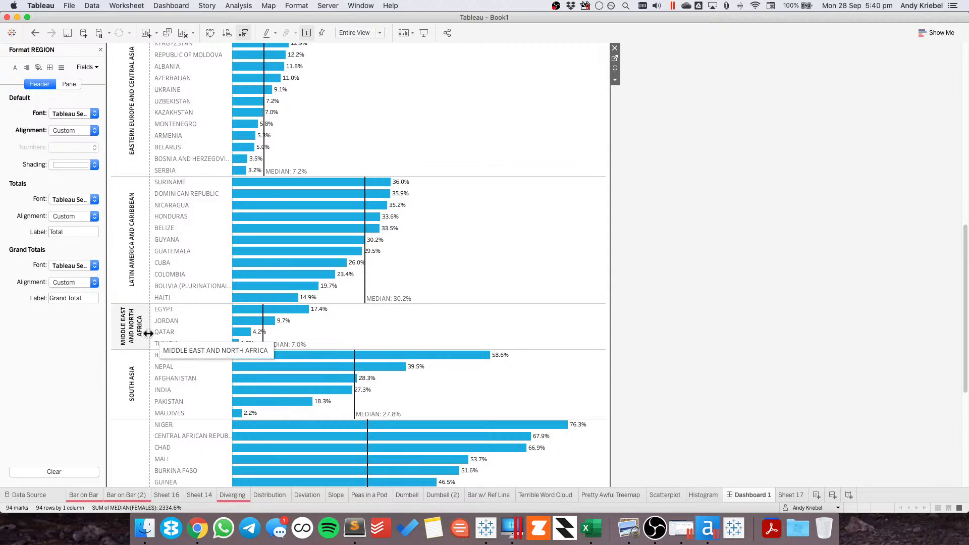
left_click_drag(148, 334, 146, 332)
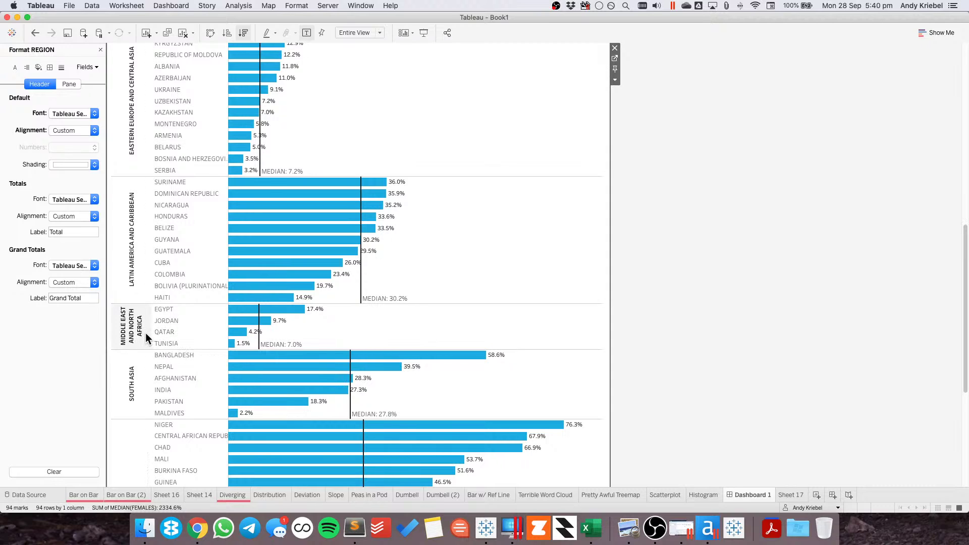
left_click(100, 50)
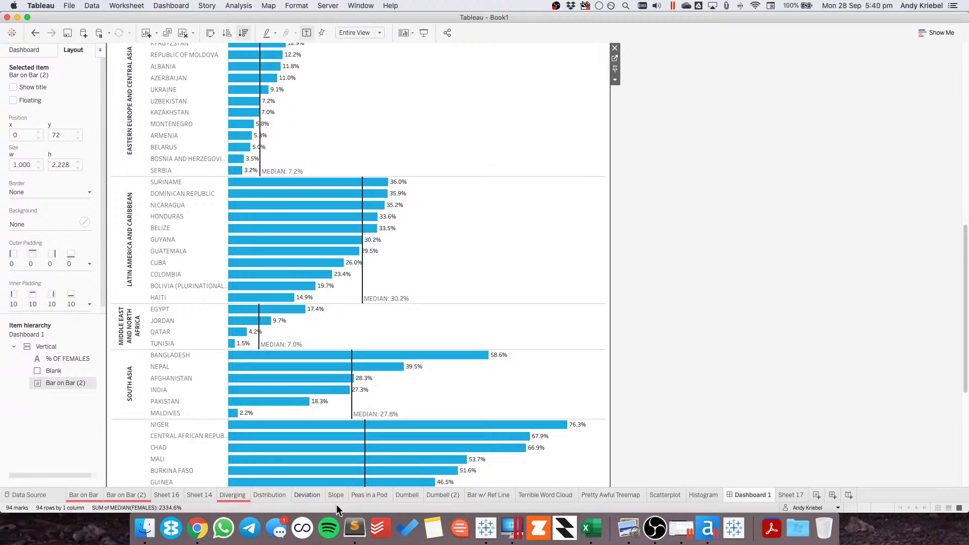
- Clear Sheet 17 and add the Region field to its rows
left_click(797, 495)
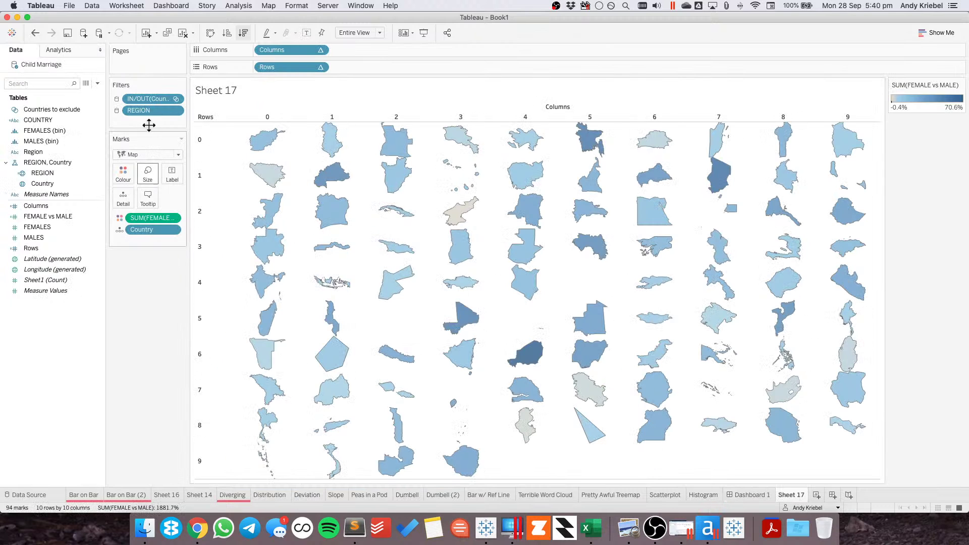
left_click(182, 33)
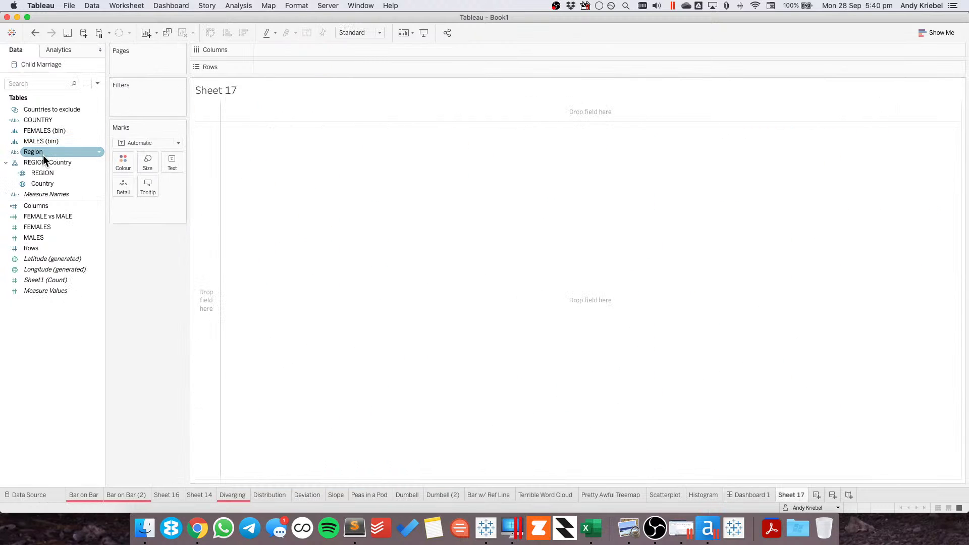
left_click_drag(44, 155, 204, 188)
left_click(28, 153)
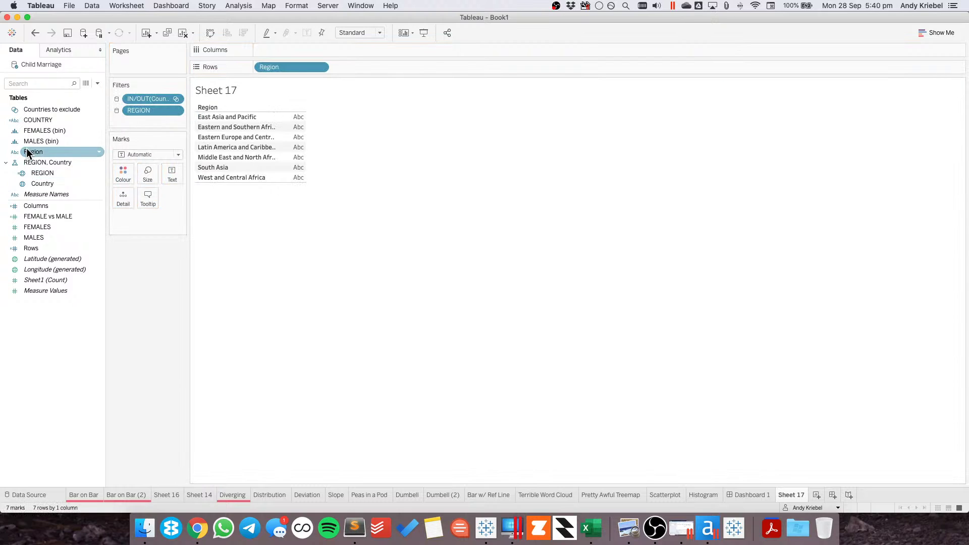
right_click(28, 153)
key("Escape")
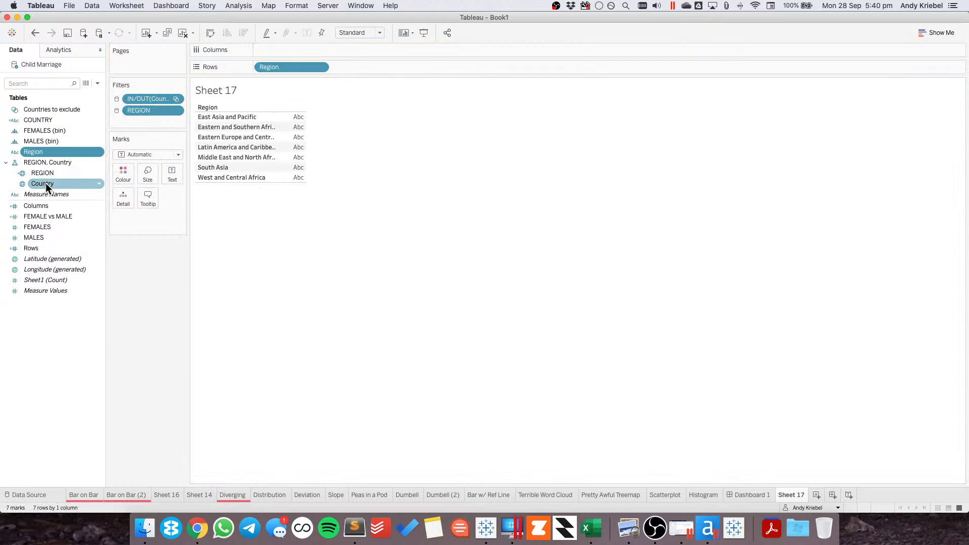
- Edit the aliases of the REGION field in the hierarchy, changing East Asia and Pacific to EAST ASIA & PACIFIC
right_click(43, 172)
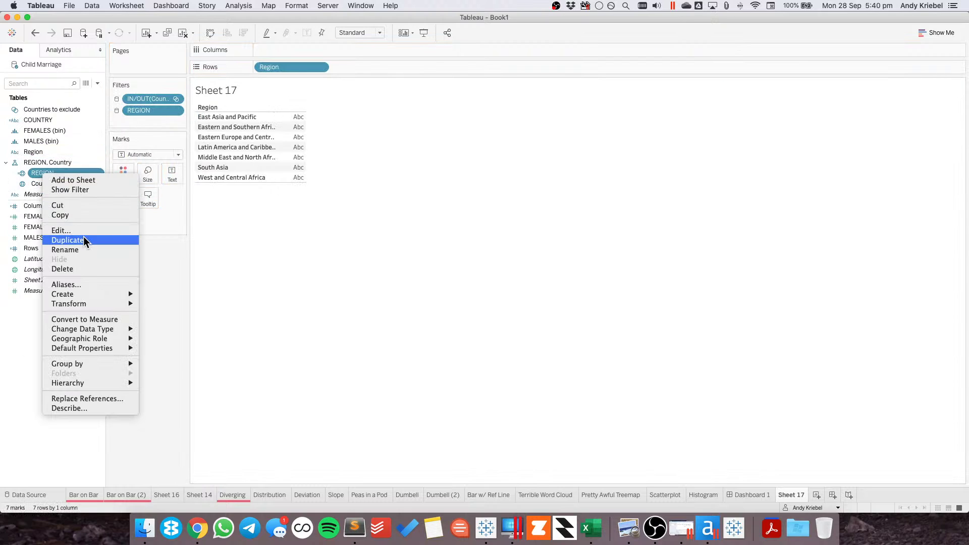
left_click(99, 284)
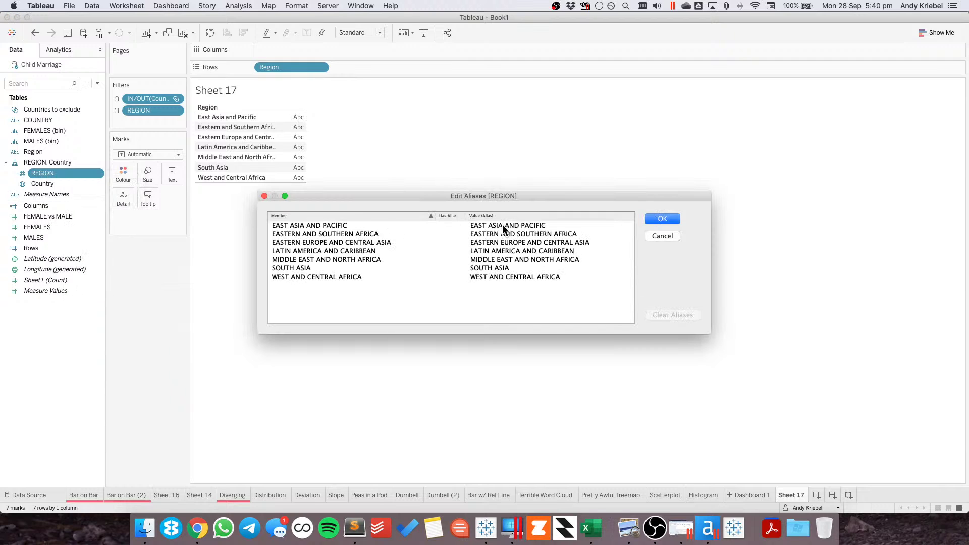
left_click(502, 225)
left_click(509, 225)
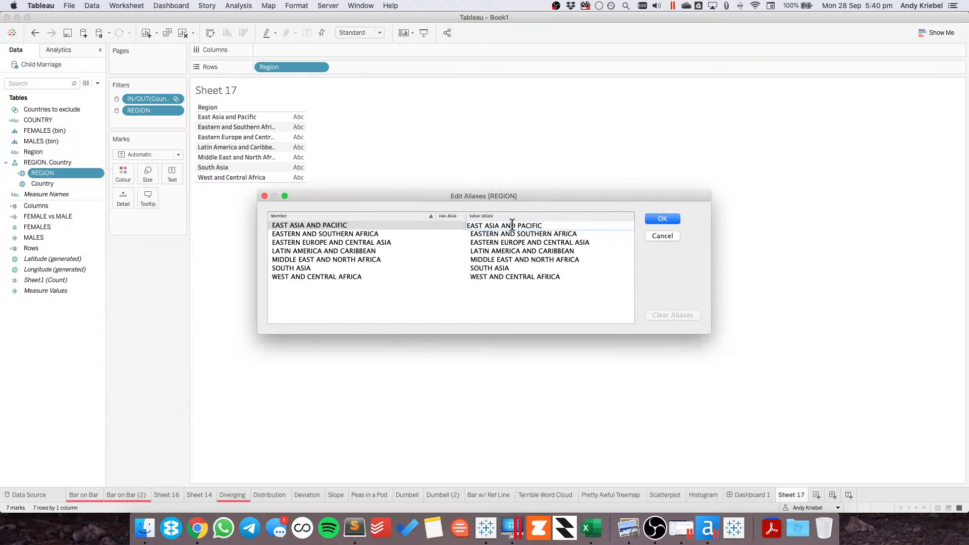
type("&")
- Set the aliases of the two Eastern regions to EASTERN & SOUTHERN AFRICA and EASTERN EUROPE & CENTRAL ASIA
left_click(537, 234)
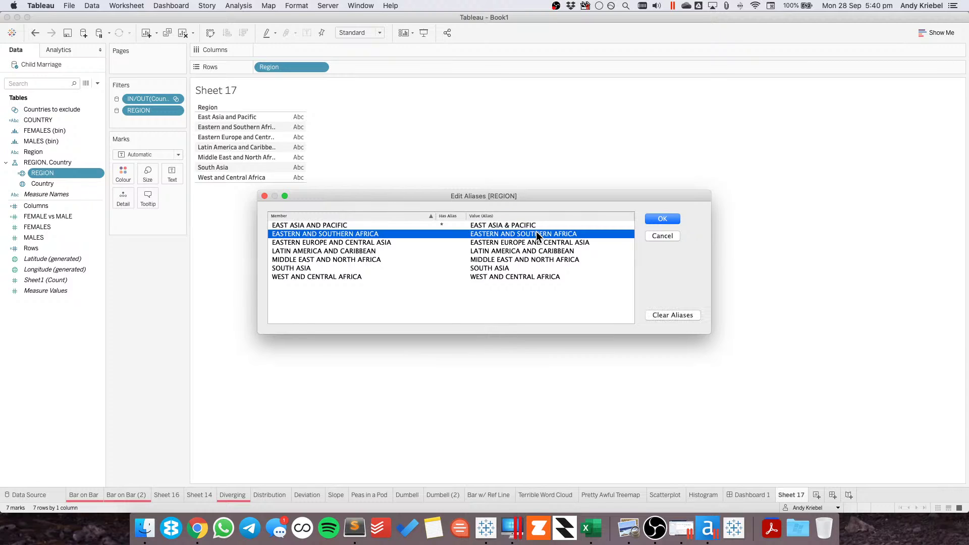
left_click(511, 234)
double_click(508, 234)
type("&")
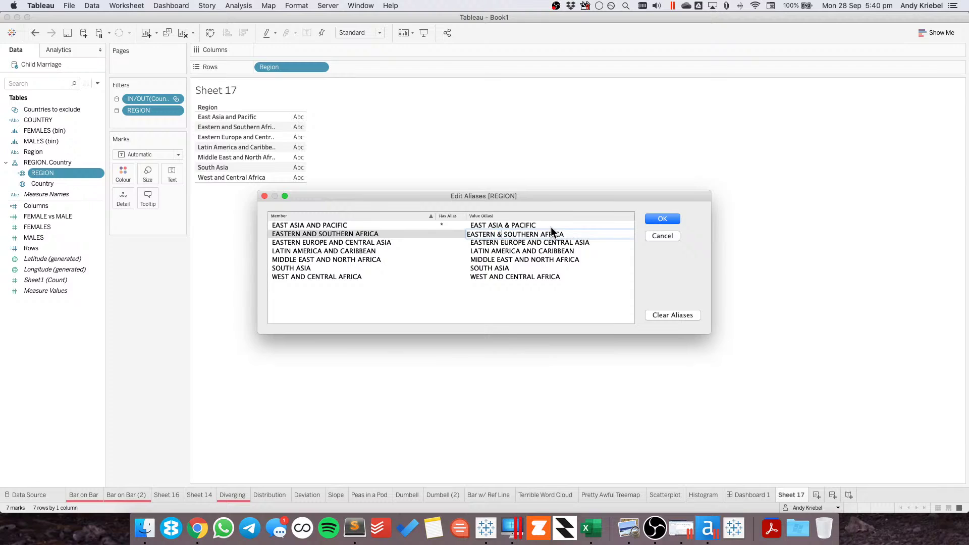
left_click(538, 241)
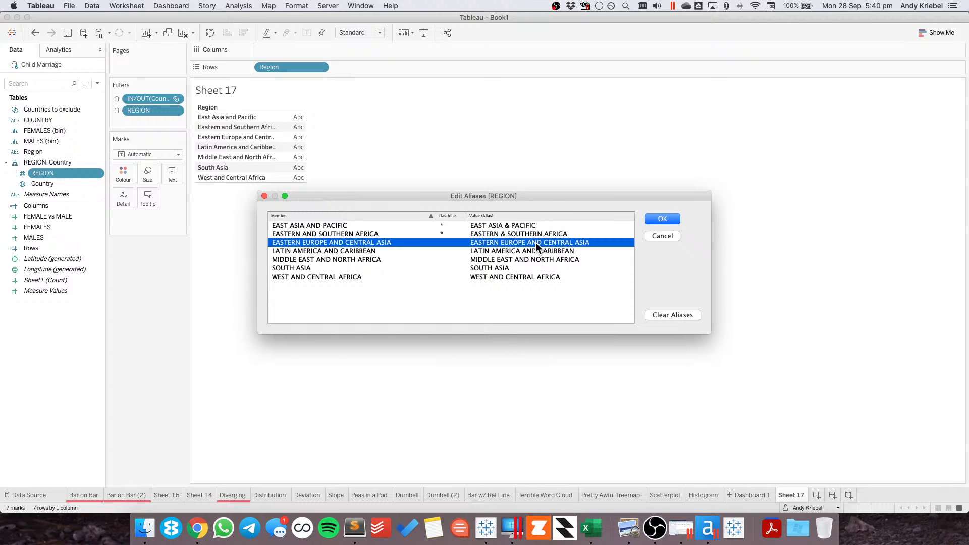
left_click(536, 242)
double_click(535, 242)
type("&")
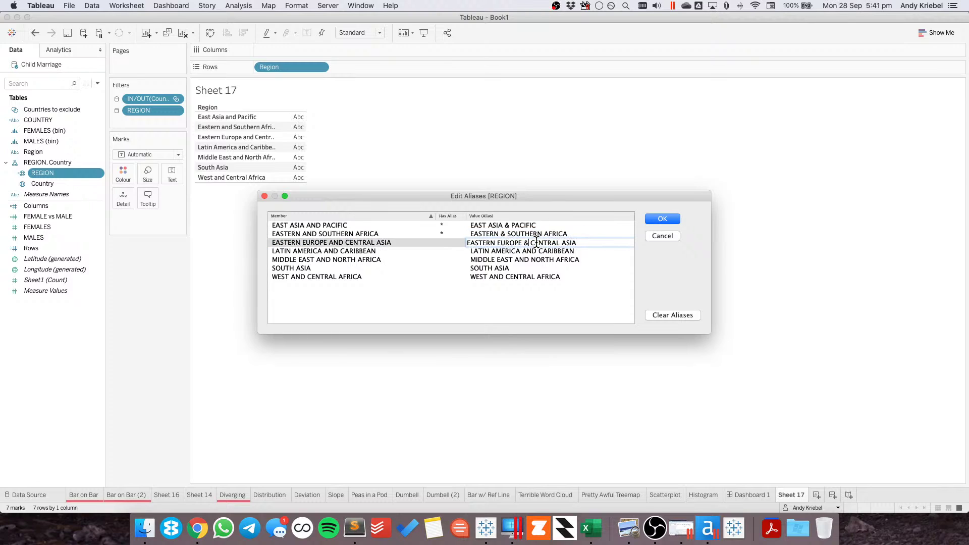
- Set the next two region aliases to LATIN AMERICA & CARIBBEAN and MIDDLE EAST & NORTH AFRICA
left_click(537, 251)
left_click(526, 251)
double_click(525, 251)
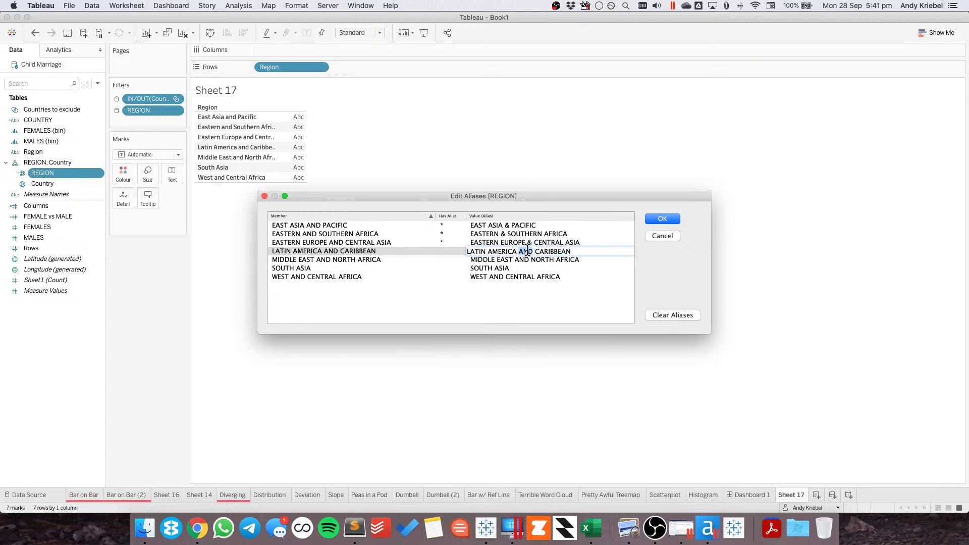
type("&")
left_click(528, 259)
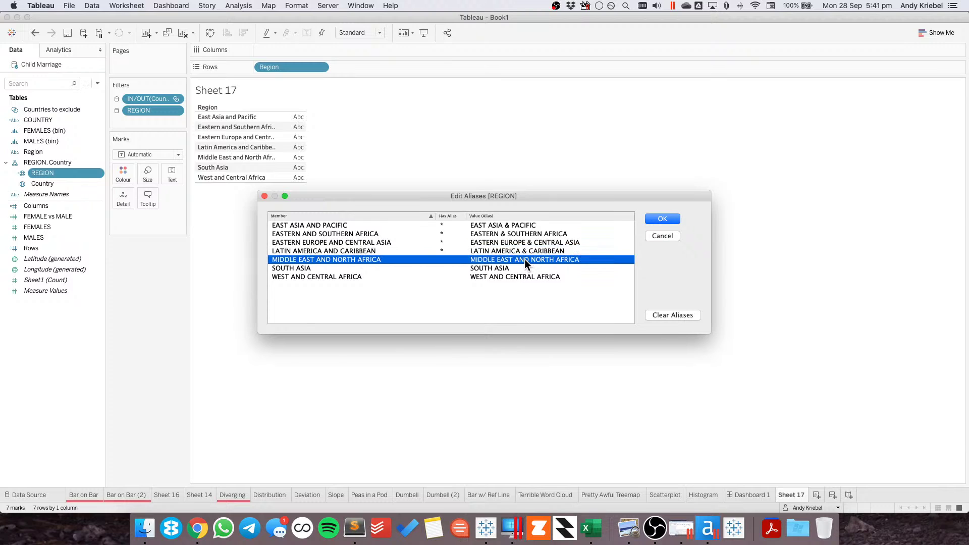
left_click(525, 259)
double_click(526, 260)
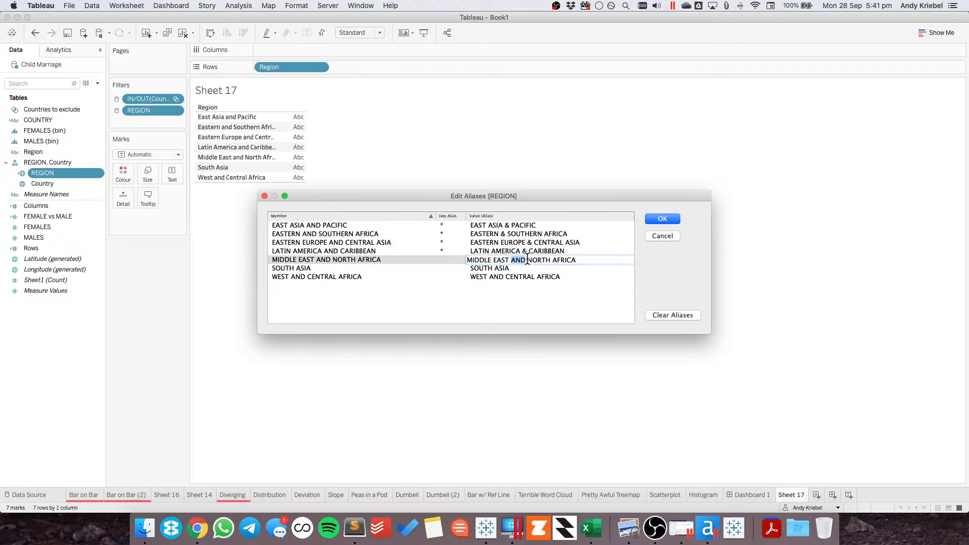
type("&")
- Set the alias of the last region to WEST & CENTRAL AFRICA and apply the alias changes
left_click(523, 274)
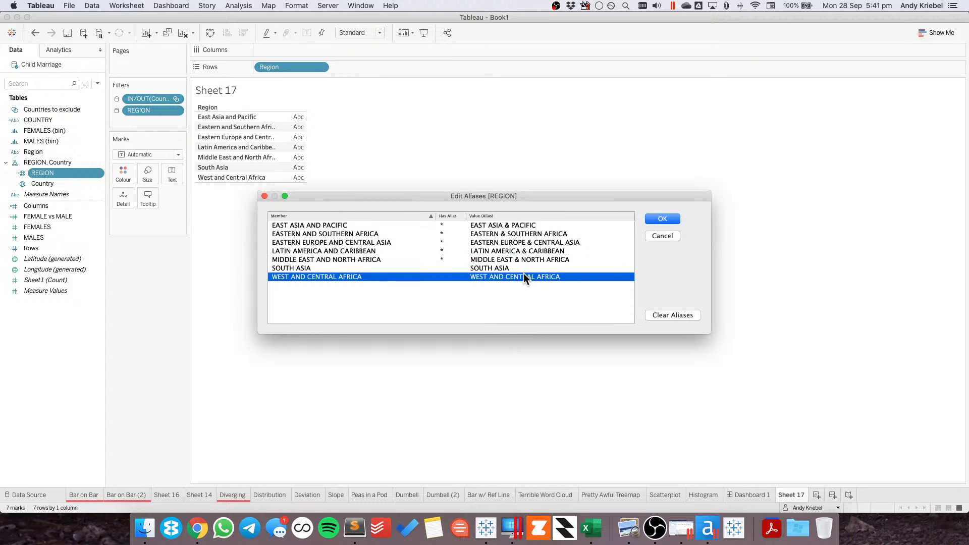
left_click(524, 277)
double_click(494, 277)
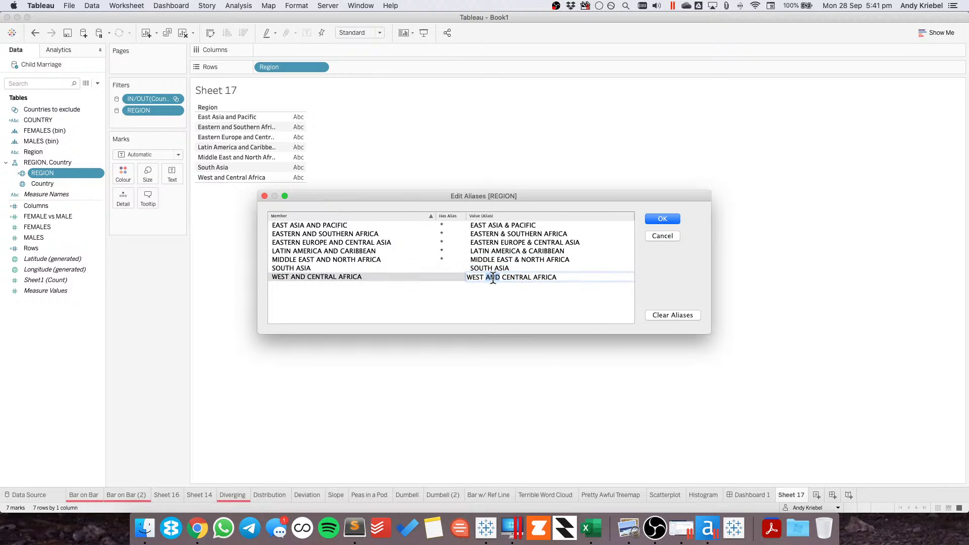
type("&")
key("Return")
left_click(662, 219)
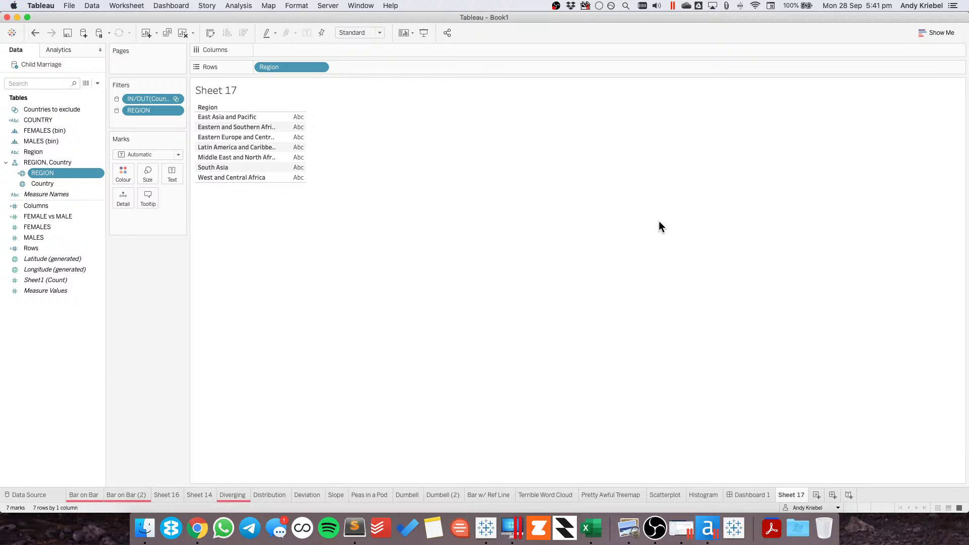
- Return to Dashboard 1 and move it ahead of all the worksheets
left_click(752, 495)
left_click_drag(750, 495, 77, 493)
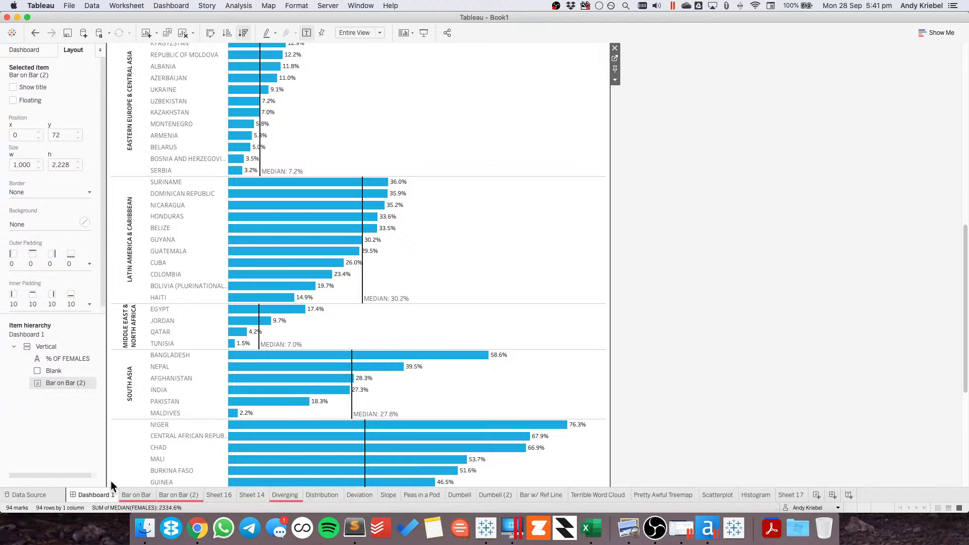
- Show the caption of the Bar on Bar (2) chart on the dashboard
left_click(615, 80)
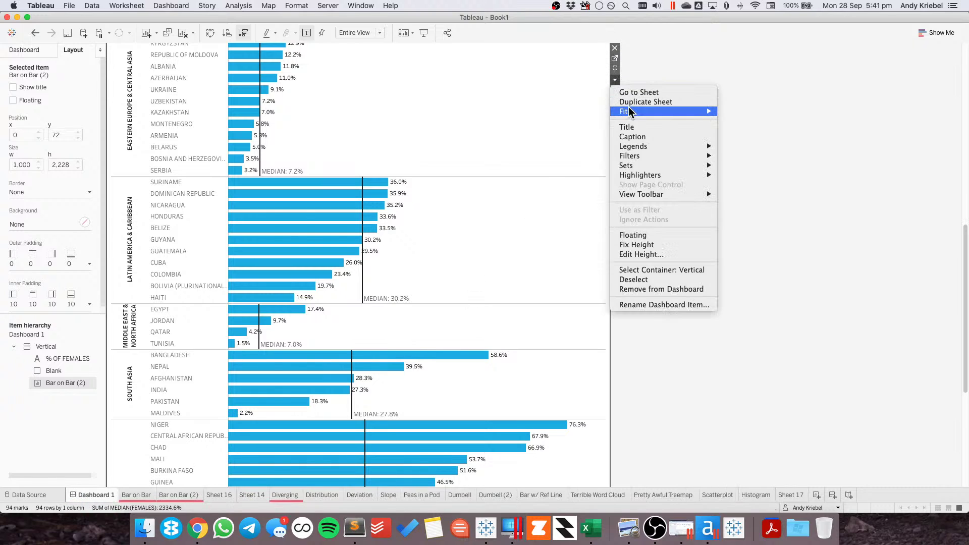
left_click(633, 137)
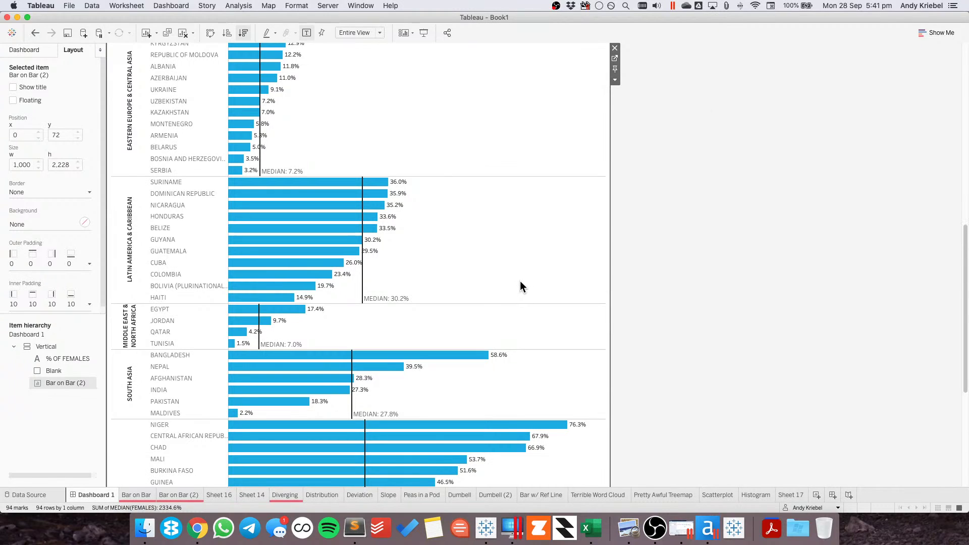
scroll(520, 281, "down", 5)
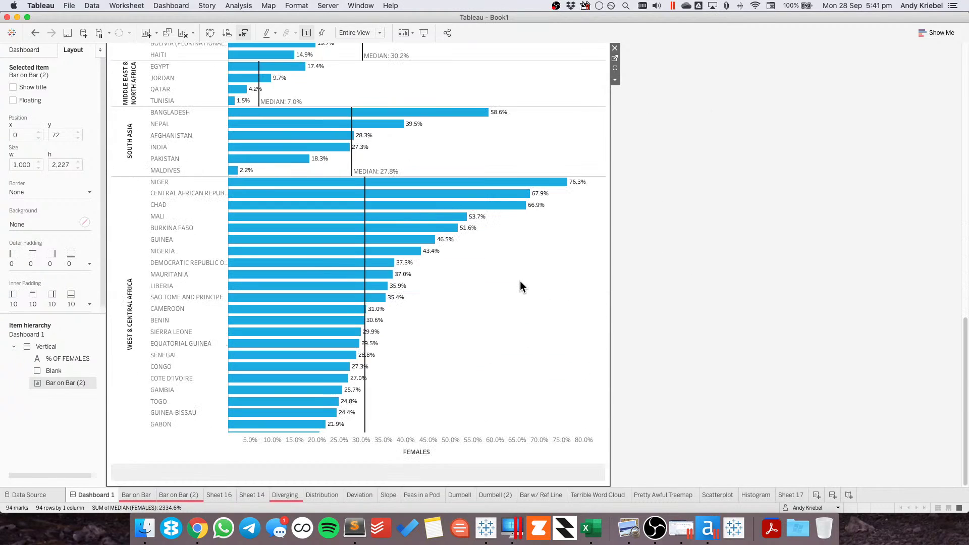
- Open the chart's caption for editing and replace its default text with "DATA SOURCE:"
double_click(405, 477)
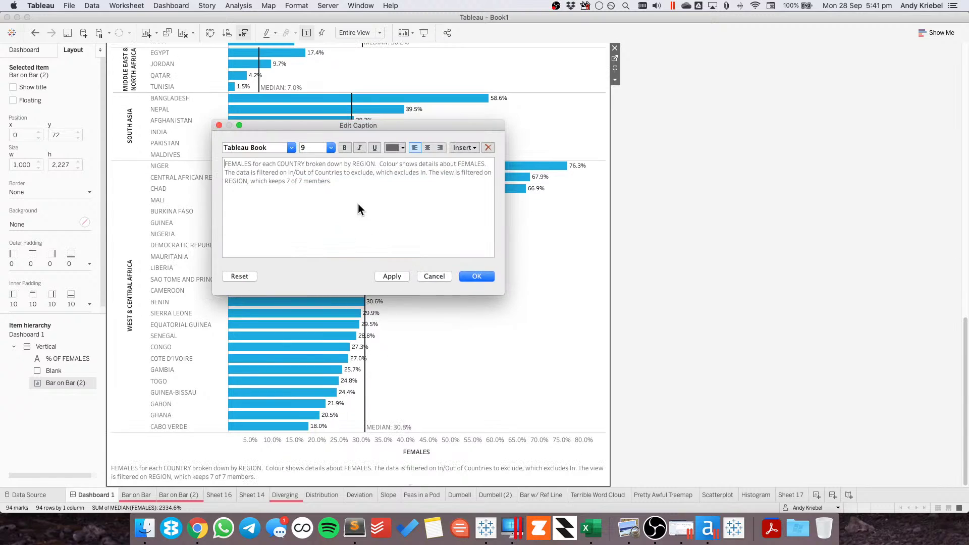
left_click_drag(359, 204, 201, 141)
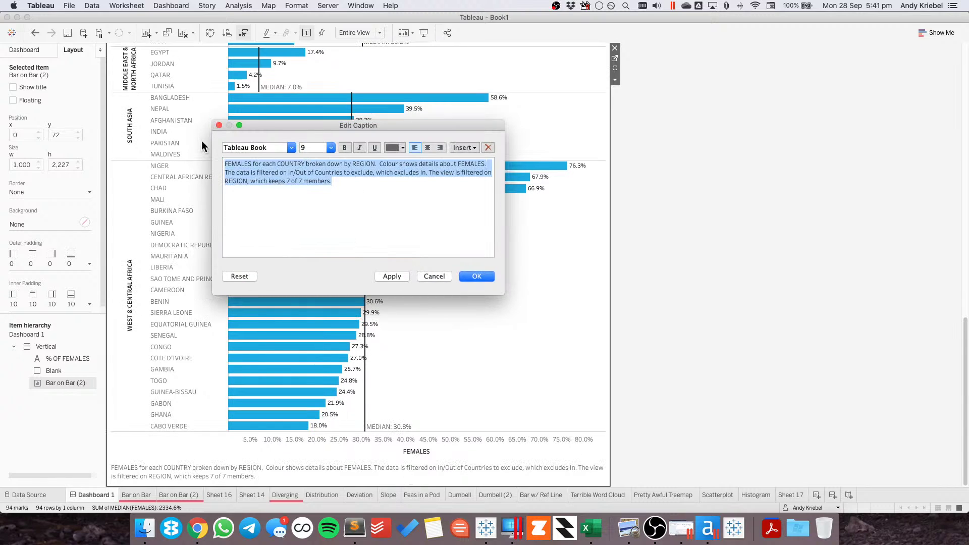
type("DATA SOURCE:")
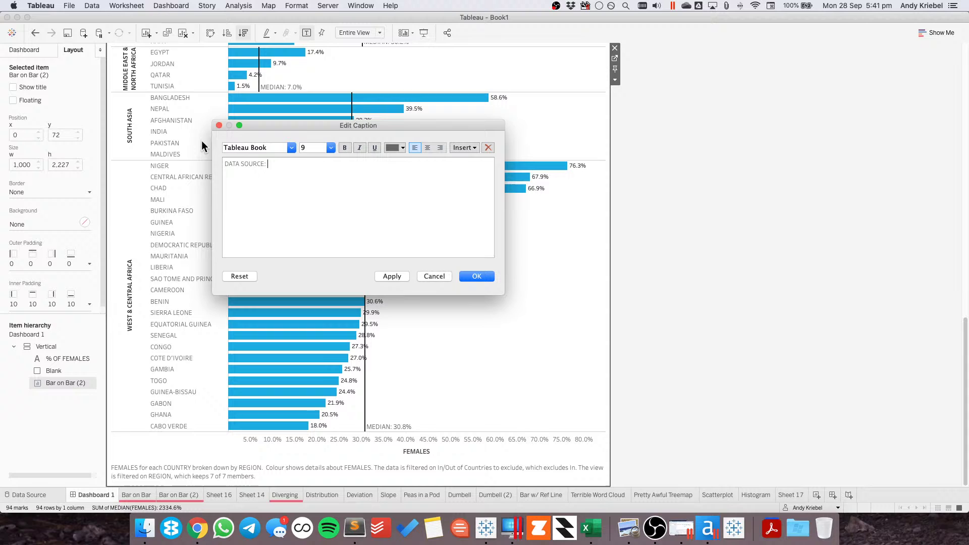
- Check the 2020/W39 Child Marriage dataset page on data.world in Chrome for the source details, and return to Tableau
key("super+Tab")
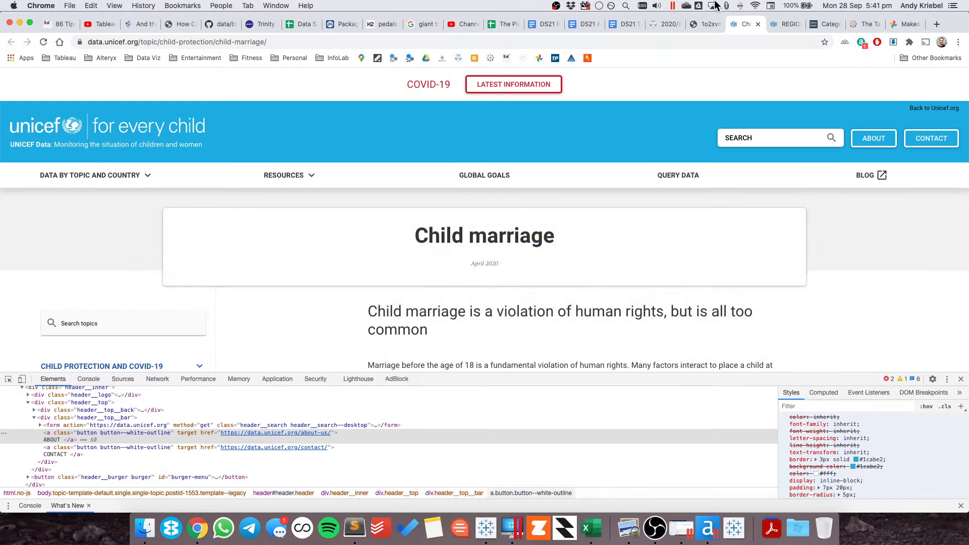
left_click(667, 25)
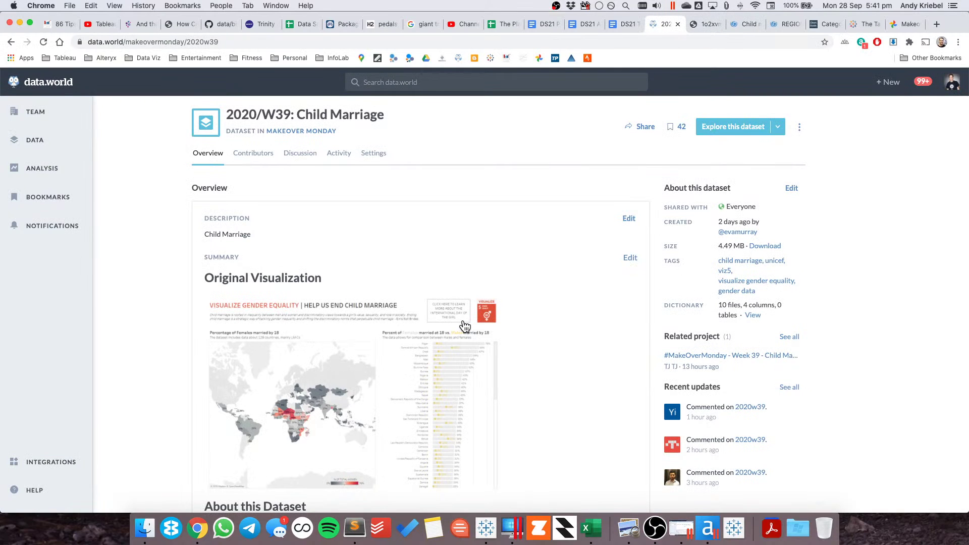
scroll(460, 330, "down", 6)
key("super+Tab")
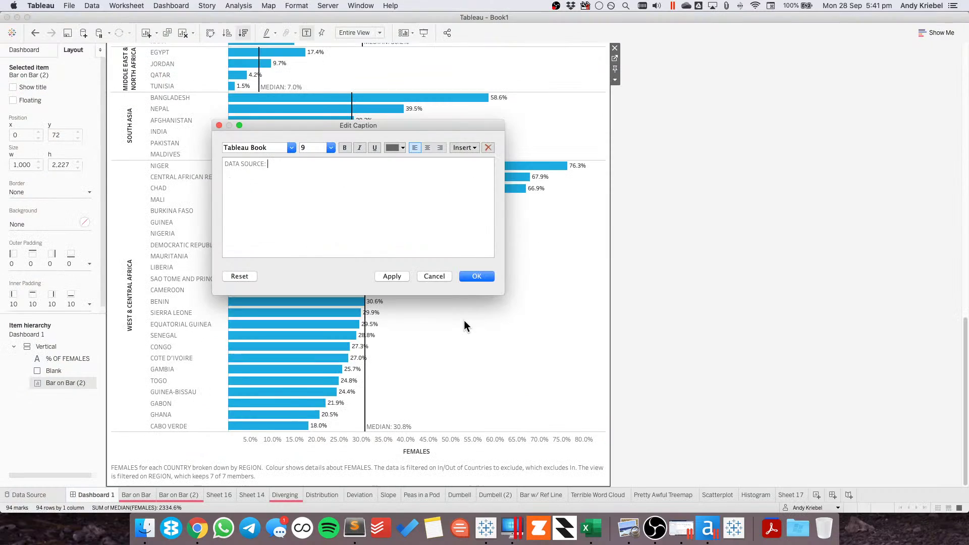
- Complete the caption with "UNICEF • #VIZ5 • CREATED BY:" followed by the creator's name and handle, and centre the text
type("UNICEF • #VIZS • CREATED BY: ANDY KRIEBEL")
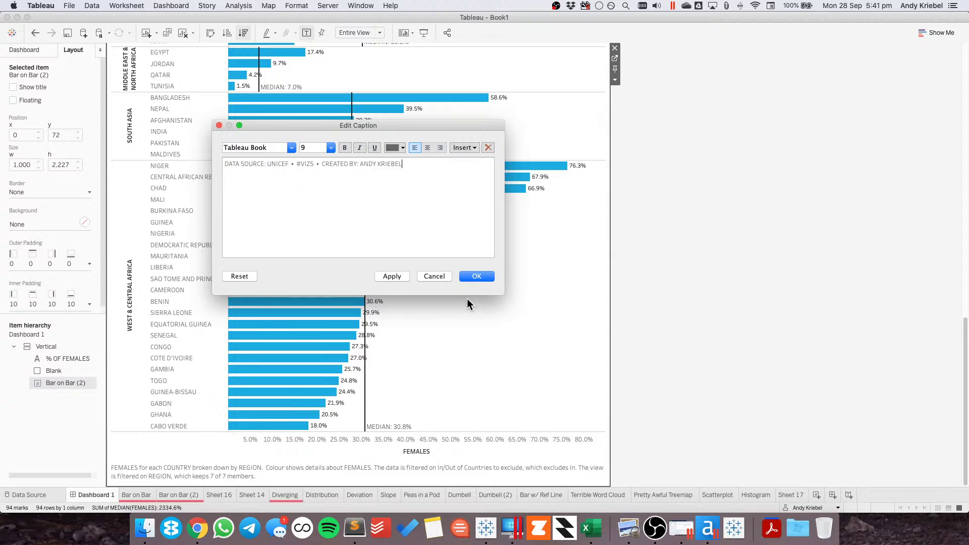
type(" | @VIZWIZBI")
left_click(427, 148)
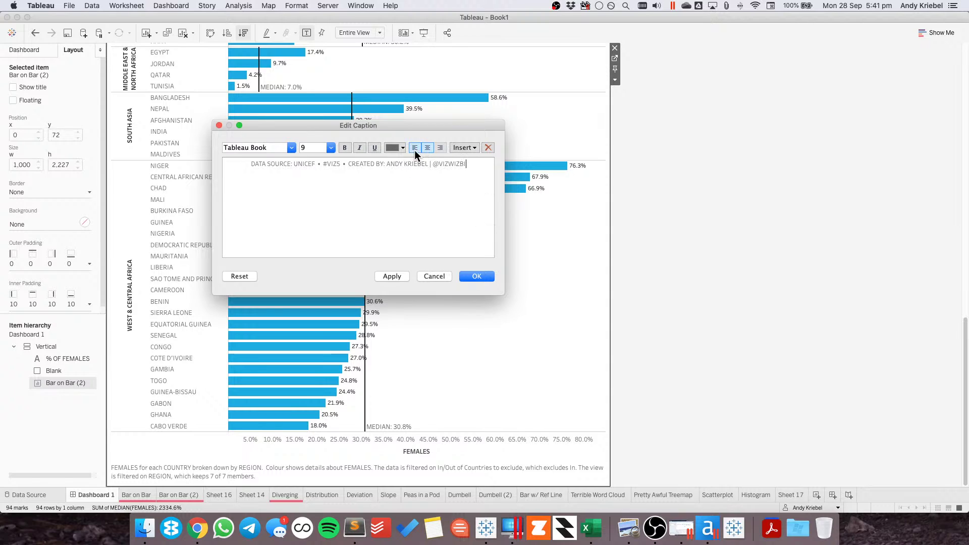
- Format the whole caption text in size 8 and light grey, and apply the caption changes
key("super+a")
left_click(331, 148)
left_click(323, 156)
left_click(399, 149)
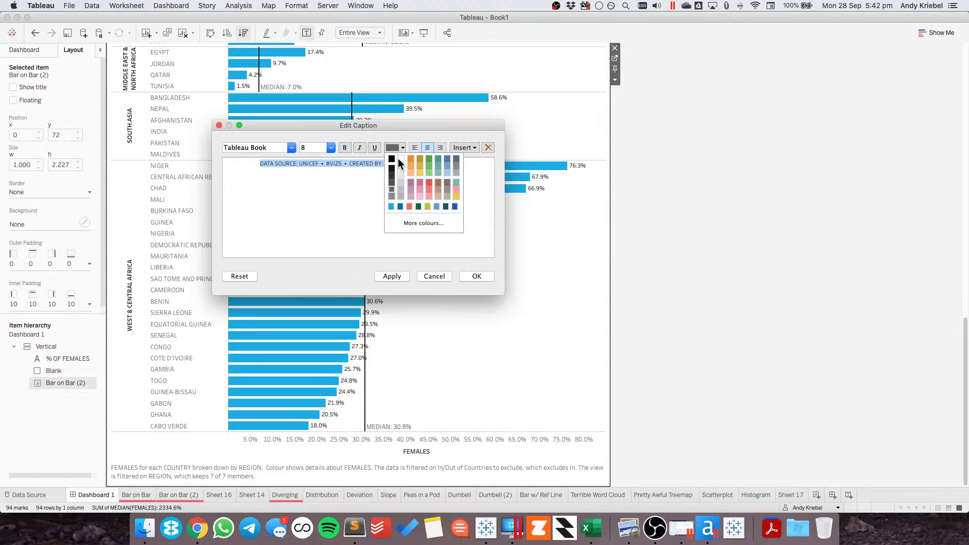
left_click(403, 189)
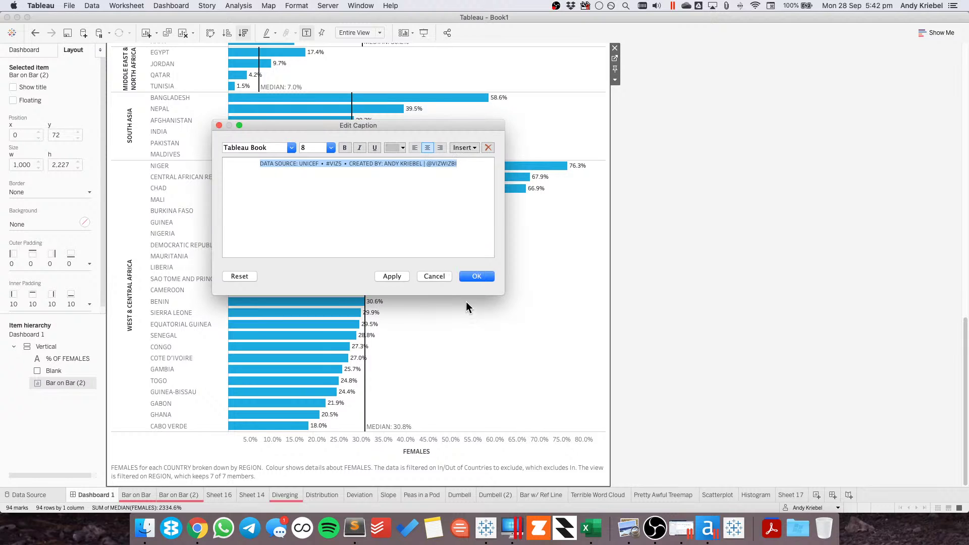
left_click(476, 277)
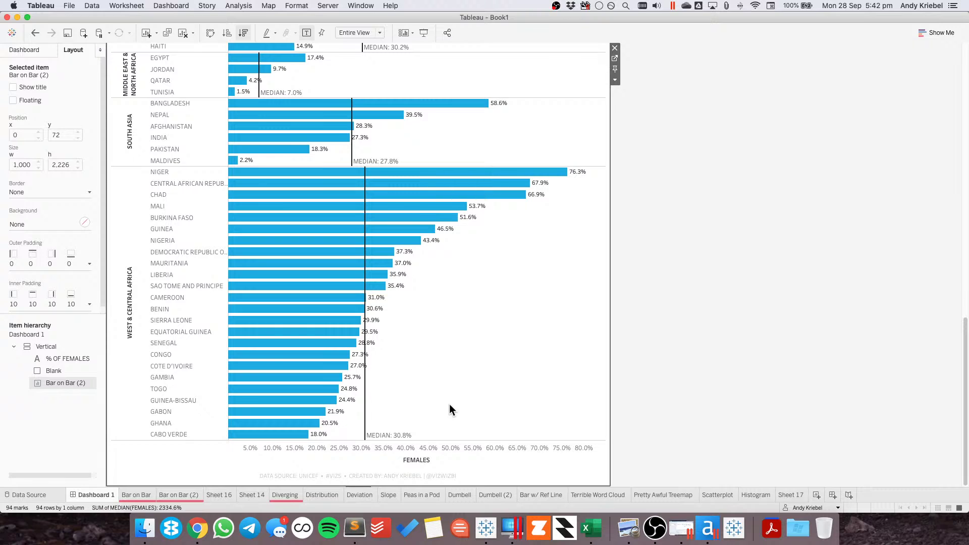
- Format the median reference line labels in light grey with font size 8
left_click(364, 414)
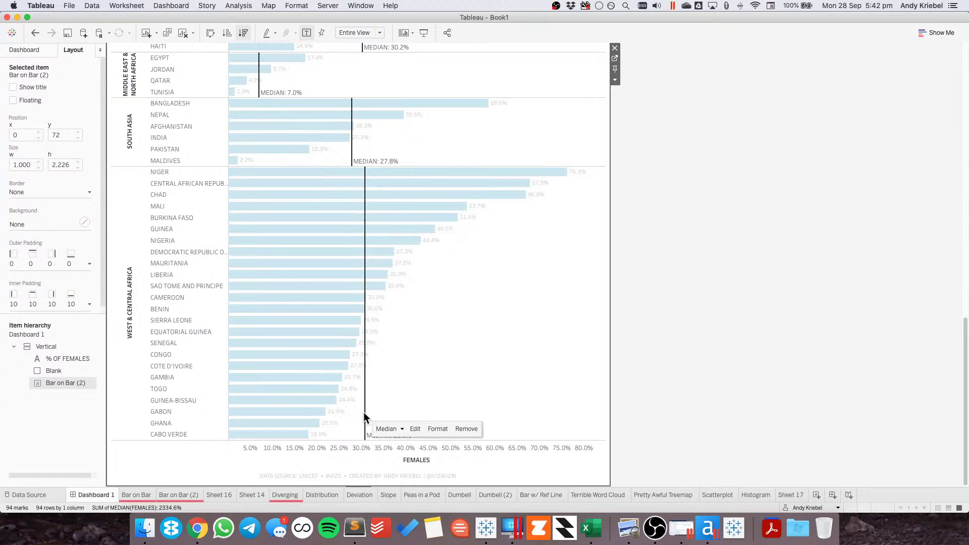
left_click(438, 429)
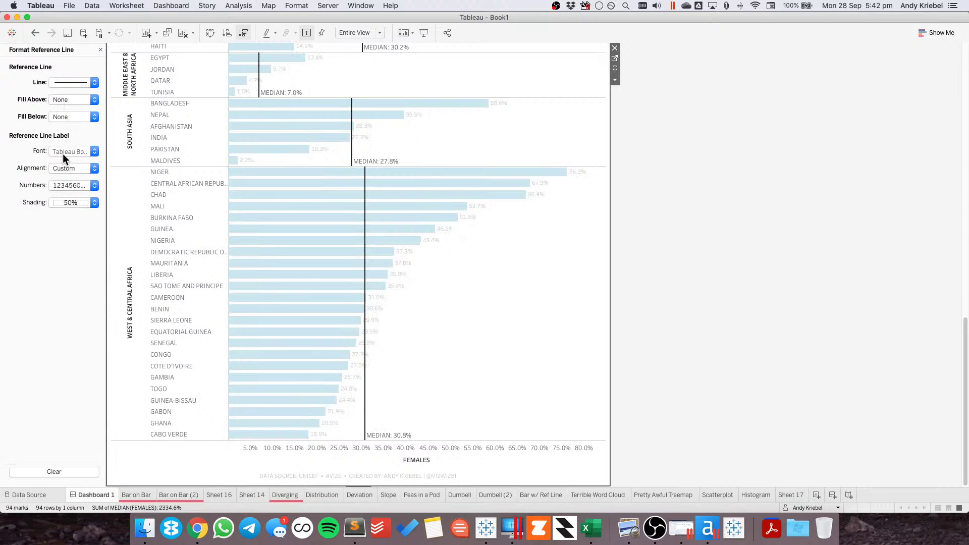
left_click(65, 151)
left_click(65, 232)
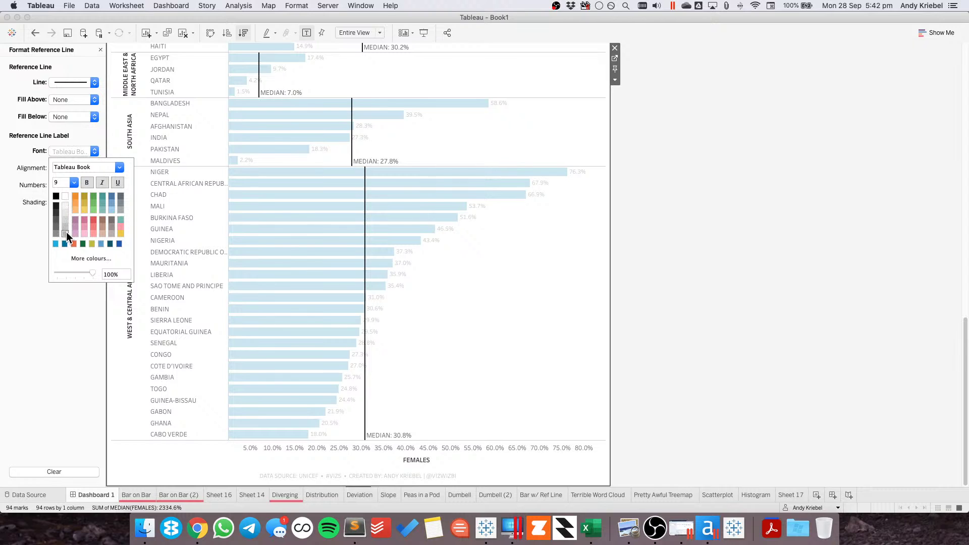
left_click(73, 183)
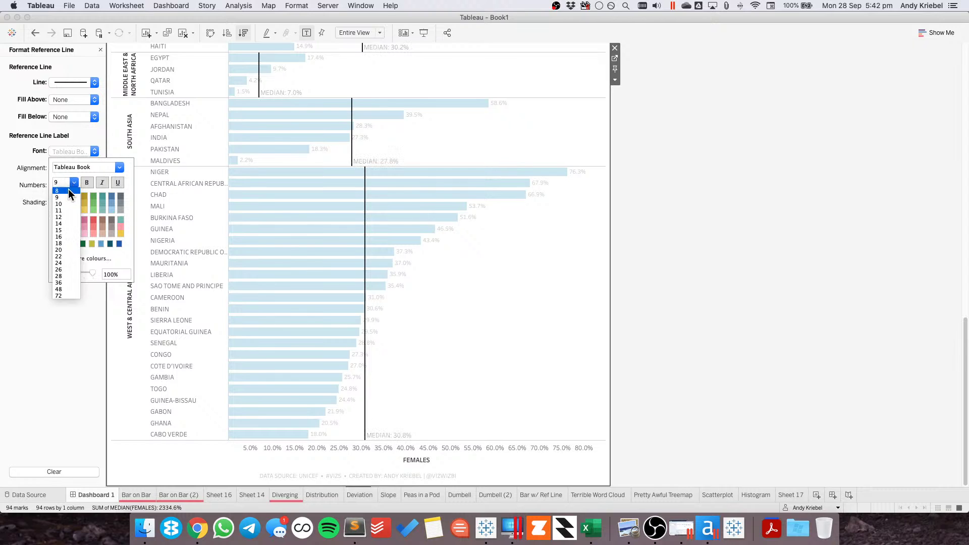
left_click(71, 187)
left_click(477, 341)
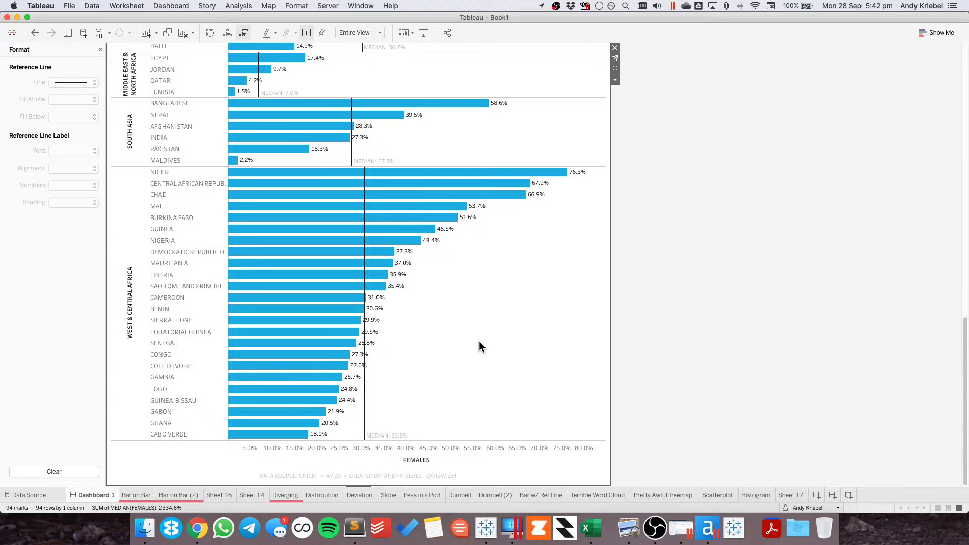
- Go to the Bar on Bar (2) worksheet and add subtotals to the country rows of each region
left_click(614, 60)
left_click(397, 68)
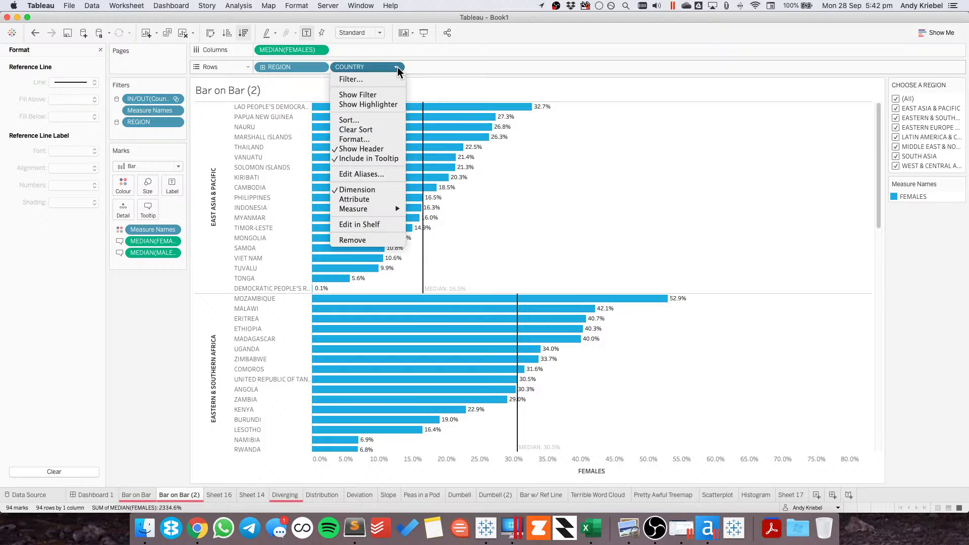
left_click(354, 139)
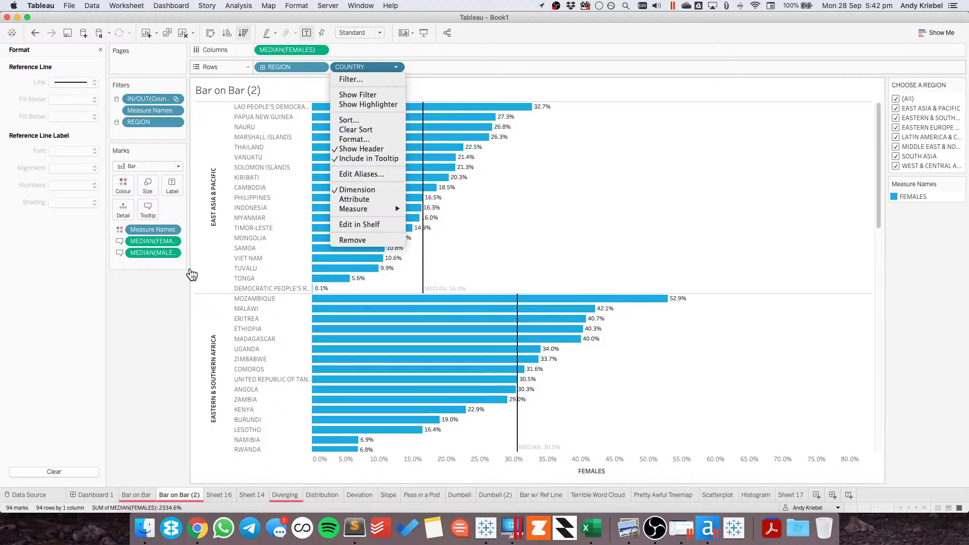
left_click(98, 49)
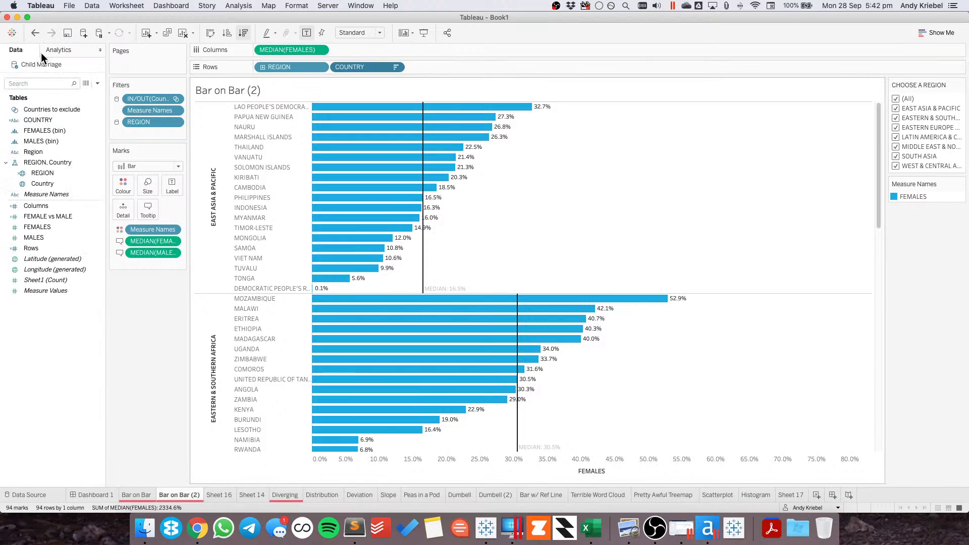
left_click(58, 50)
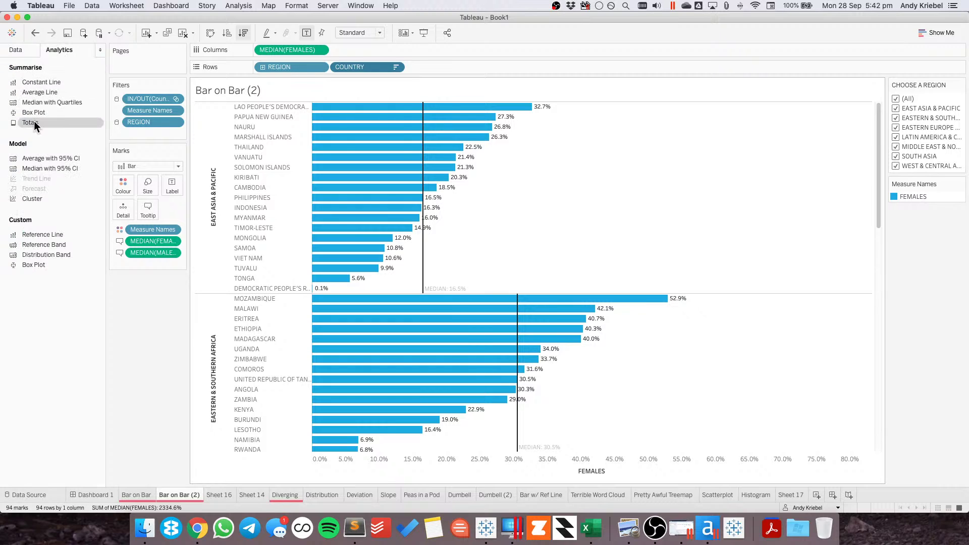
left_click_drag(35, 122, 291, 124)
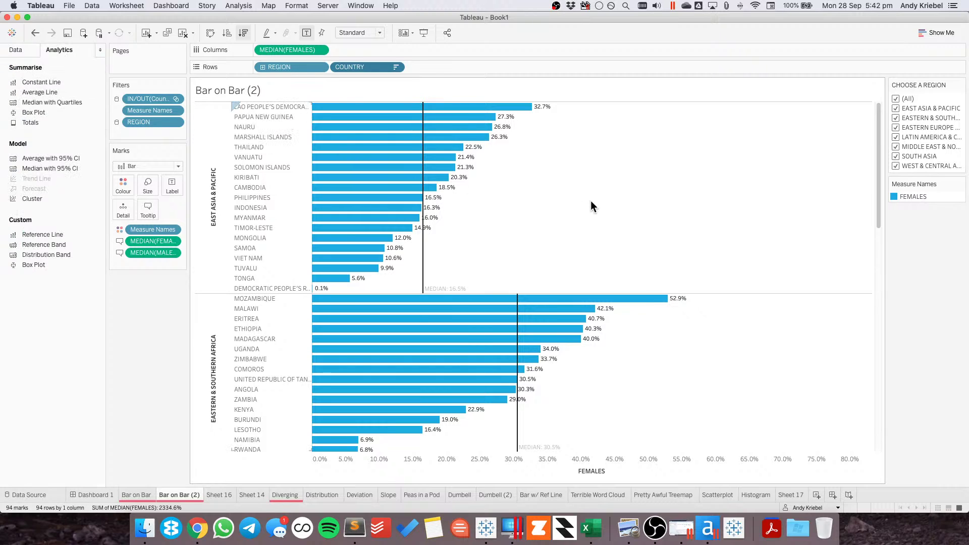
- Hide the total bars by setting their aggregation to Hide
left_click(349, 300)
left_click(380, 298)
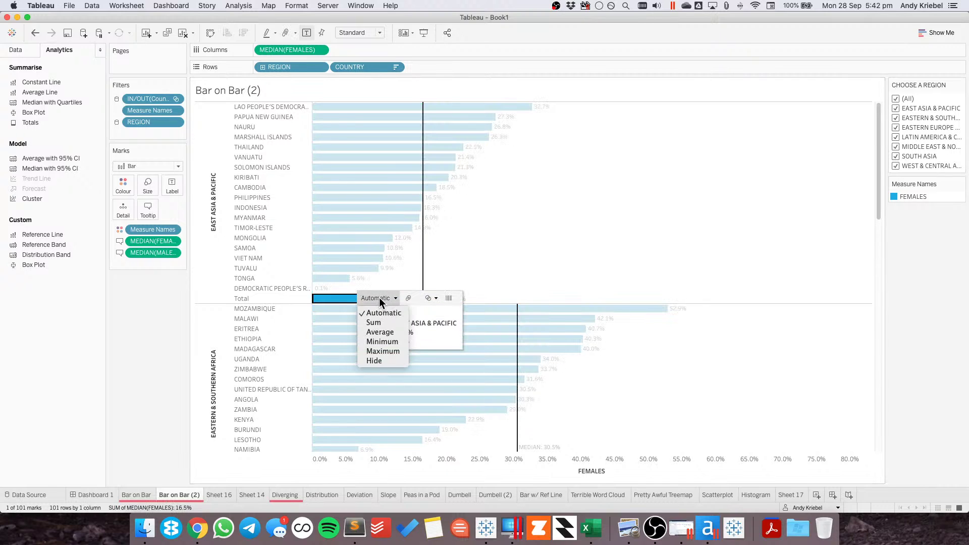
left_click(383, 360)
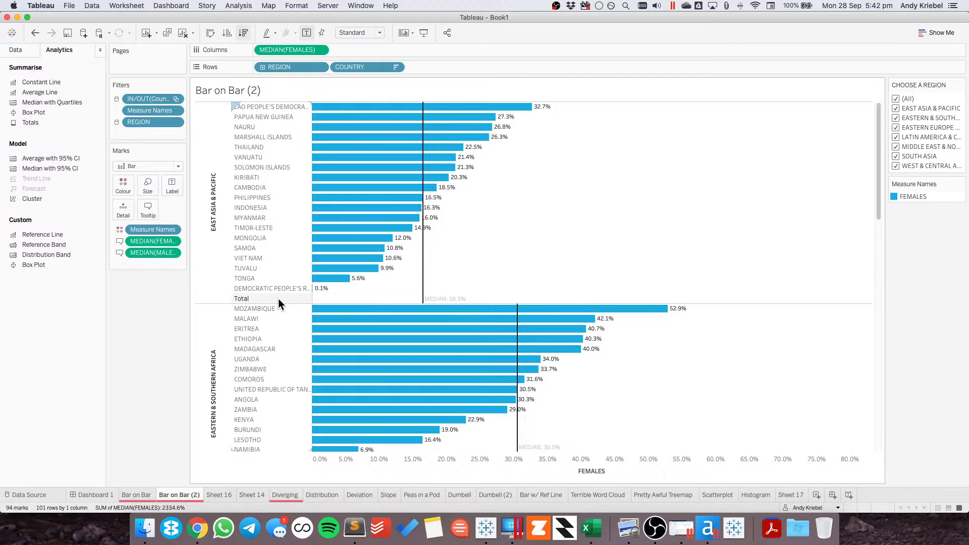
- Clear the Totals label in the COUNTRY header formatting so the subtotal rows are blank
right_click(259, 299)
left_click(283, 347)
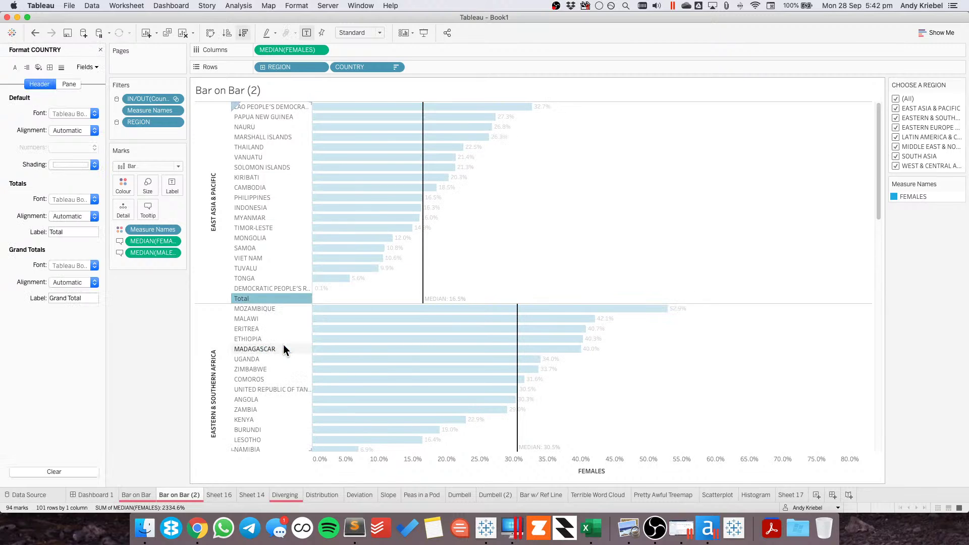
left_click(78, 231)
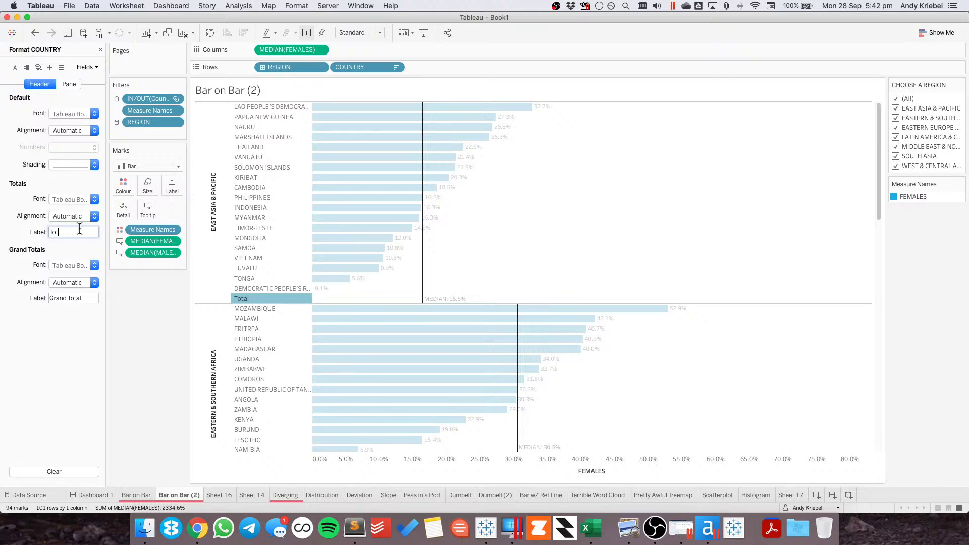
key("BackSpace")
key("BackSpace")
key("BackSpace")
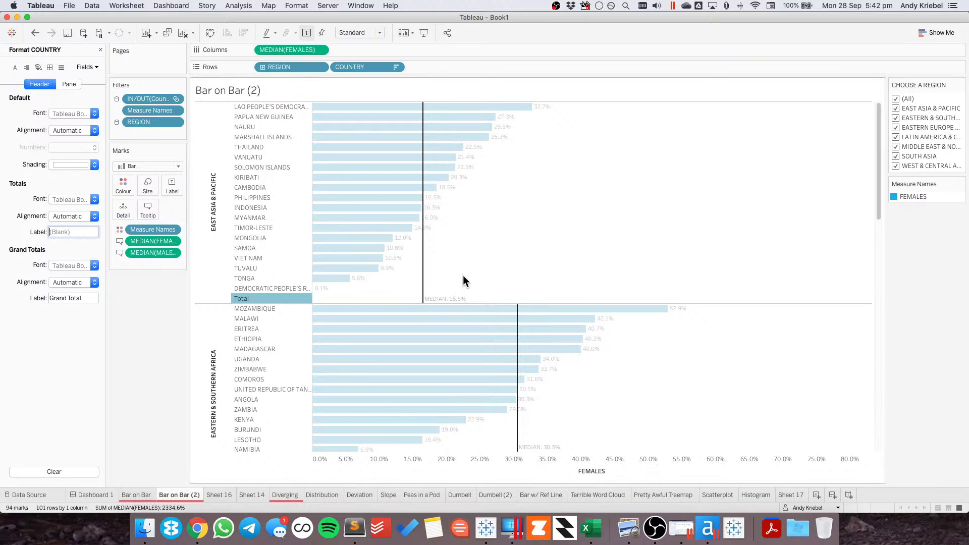
key("Return")
left_click(514, 262)
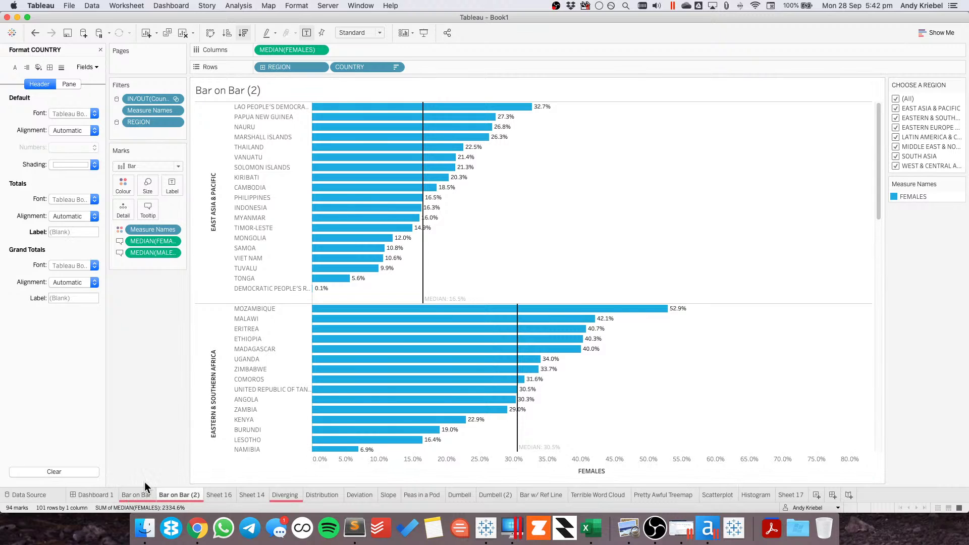
- Return to Dashboard 1, review the spacing between the regions, and undo the subtotal changes
left_click(93, 493)
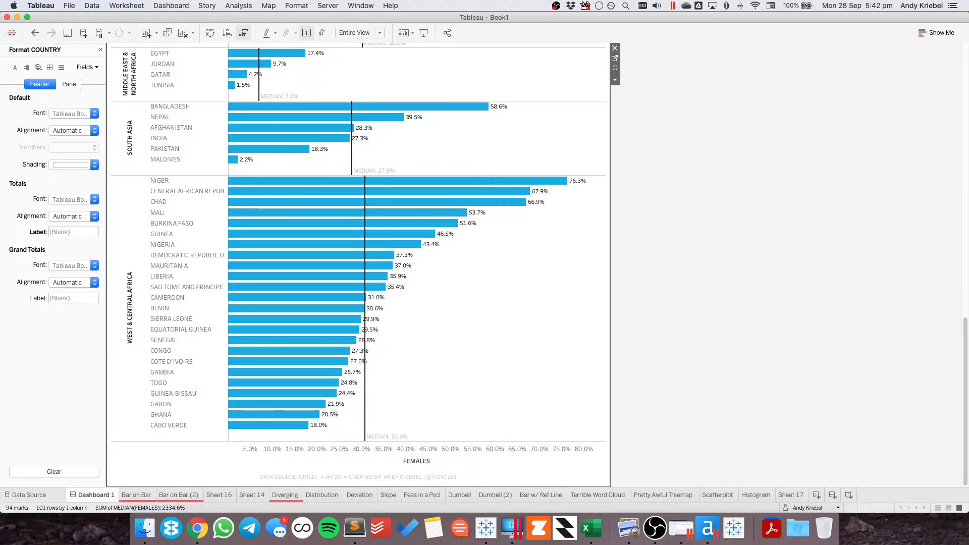
scroll(476, 303, "up", 3)
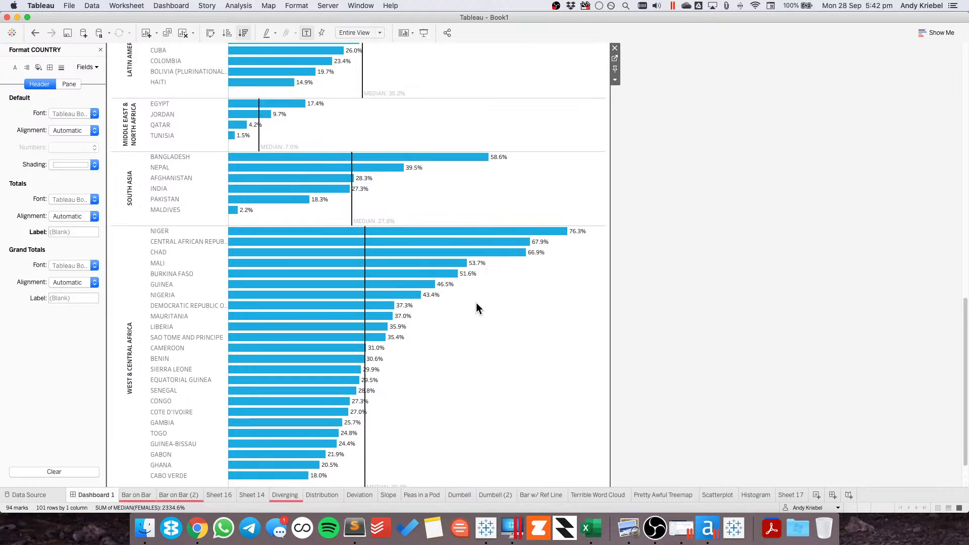
scroll(487, 277, "up", 10)
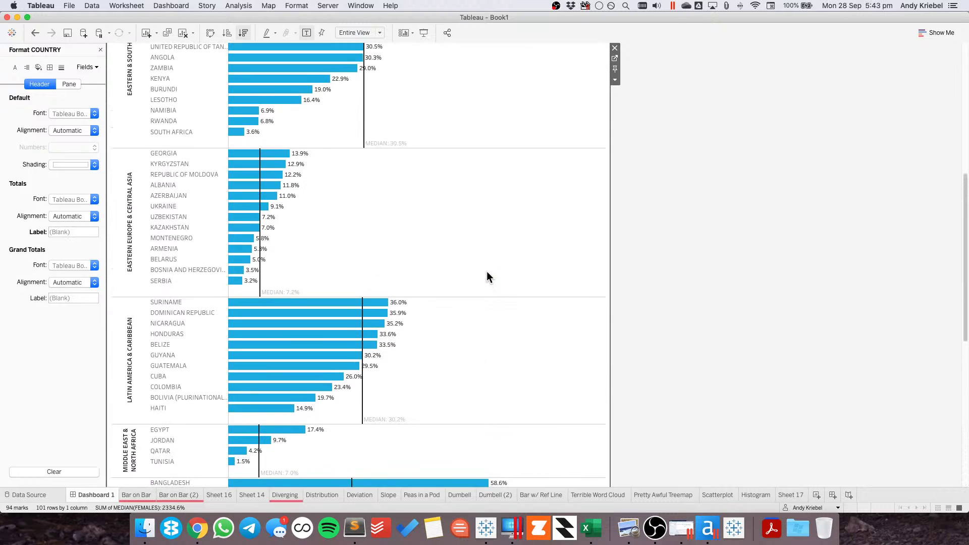
scroll(488, 277, "up", 7)
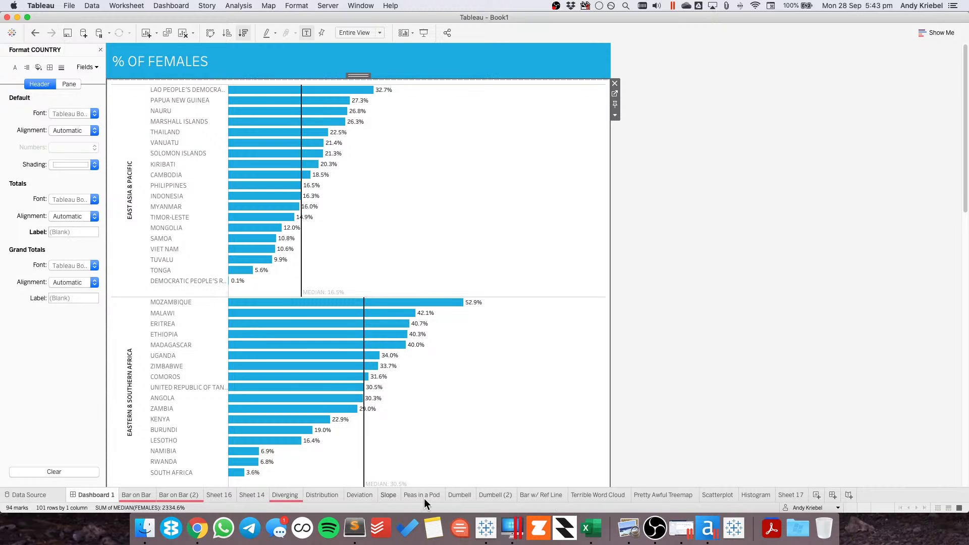
left_click(36, 33)
left_click(35, 34)
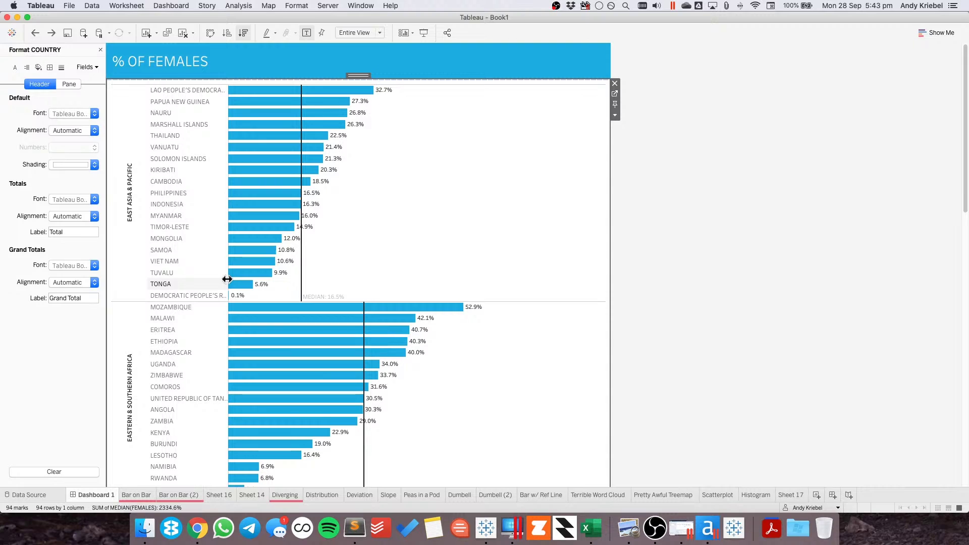
- Widen the country name column of the dashboard chart to fit the long country names
left_click_drag(227, 279, 284, 278)
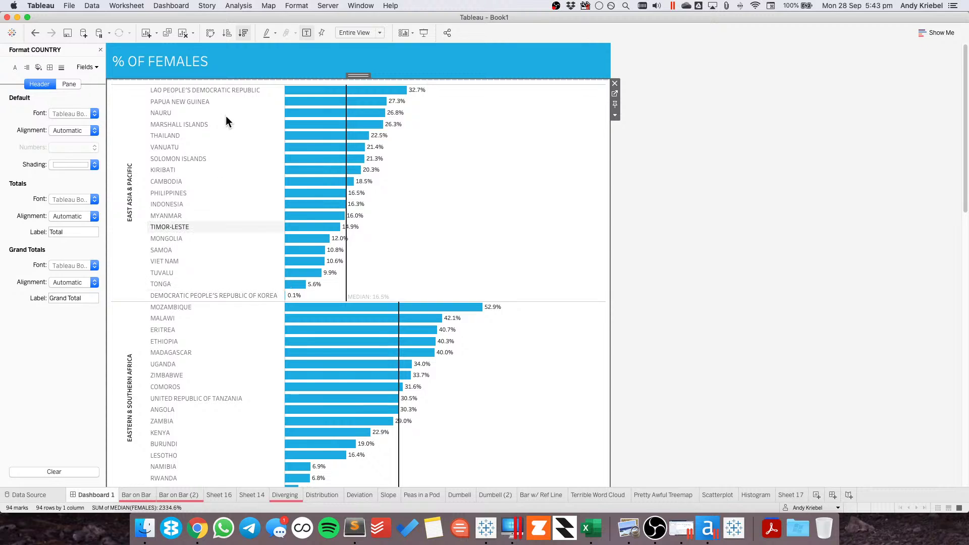
- Edit the alias of Democratic People's Republic of Korea to NORTH KOREA in the East Asia & Pacific region
right_click(218, 296)
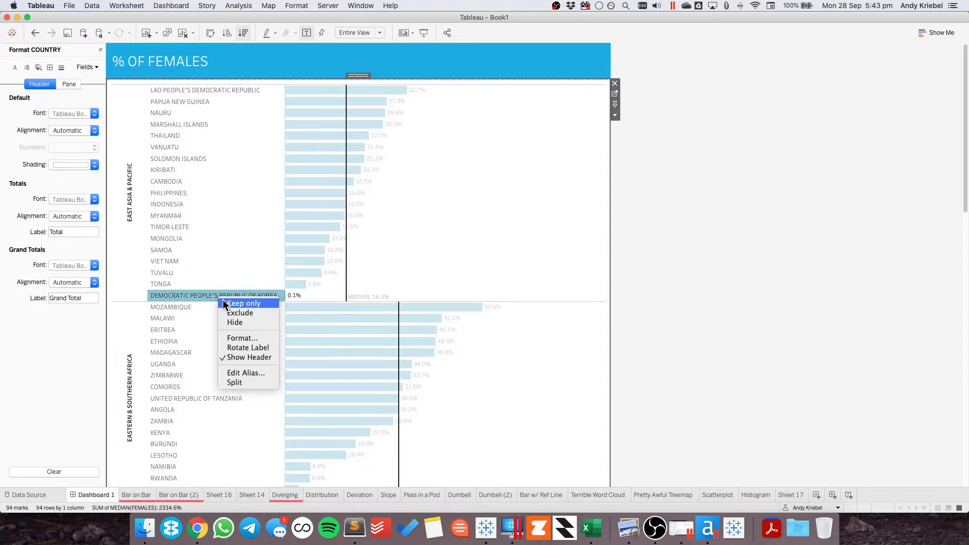
left_click(238, 372)
type("north")
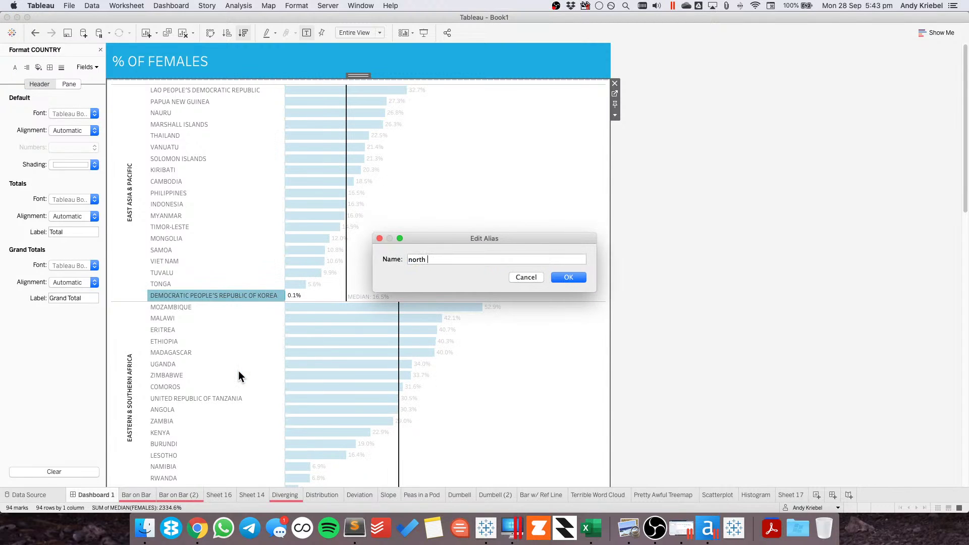
key("BackSpace")
key("BackSpace")
key("BackSpace")
key("BackSpace")
key("BackSpace")
type("NORTH KOREA")
key("Return")
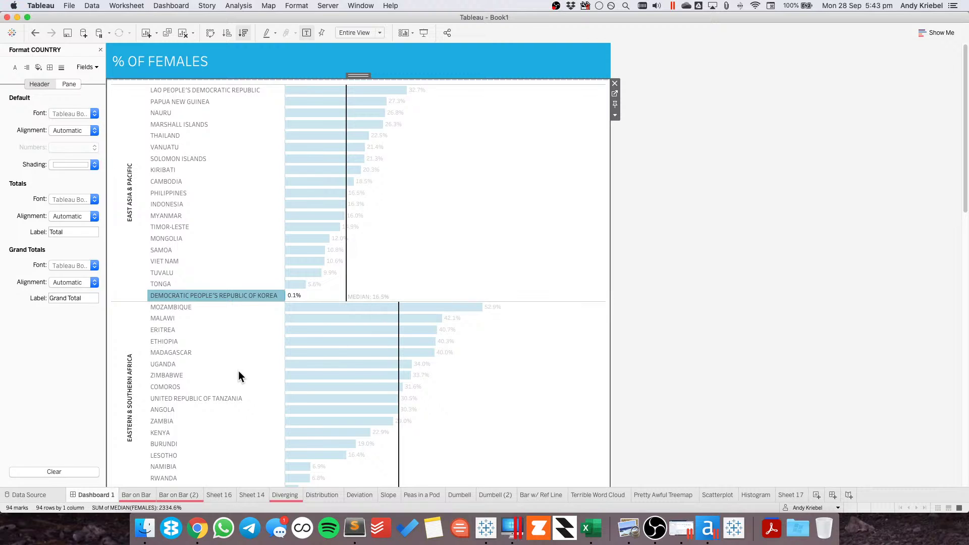
- Edit the alias of Lao People's Democratic Republic to LAOS
right_click(197, 90)
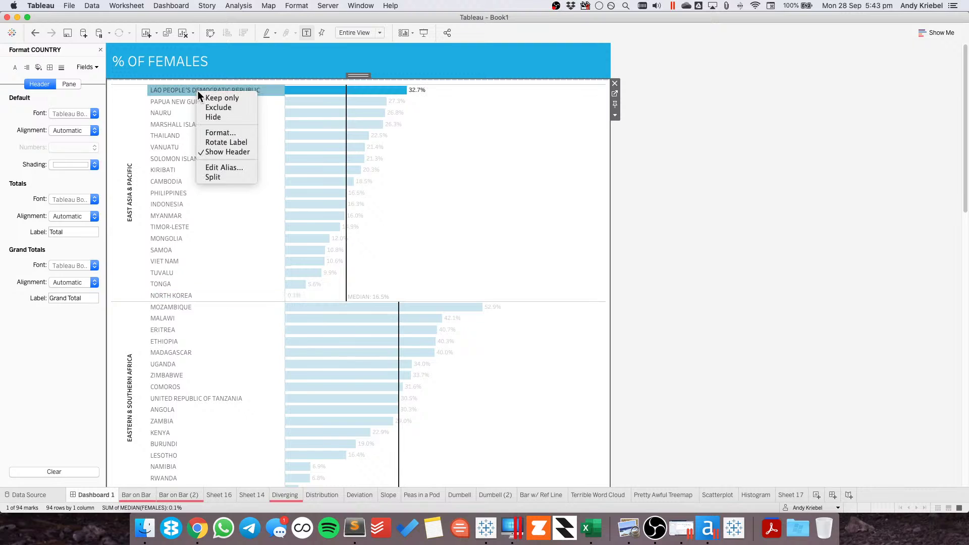
left_click(217, 167)
type("LAOS")
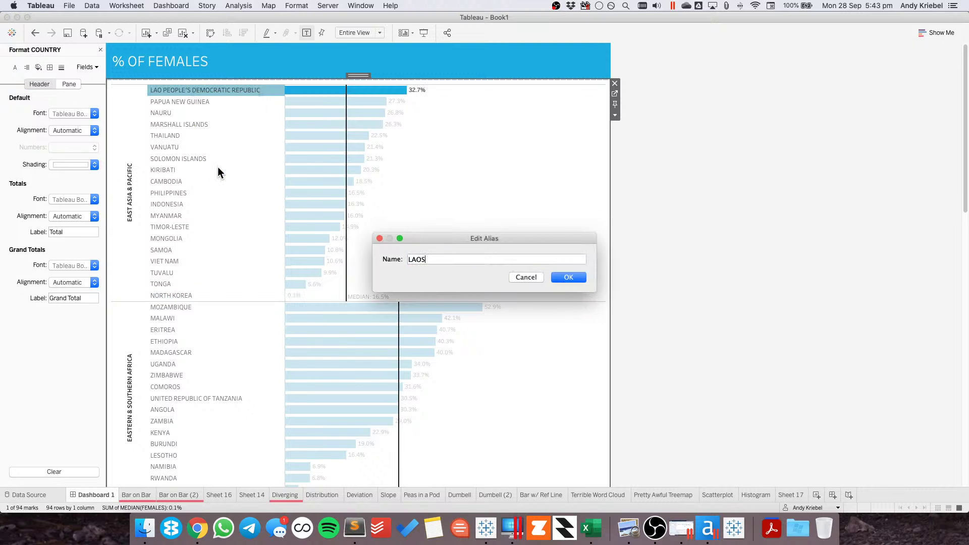
key("Return")
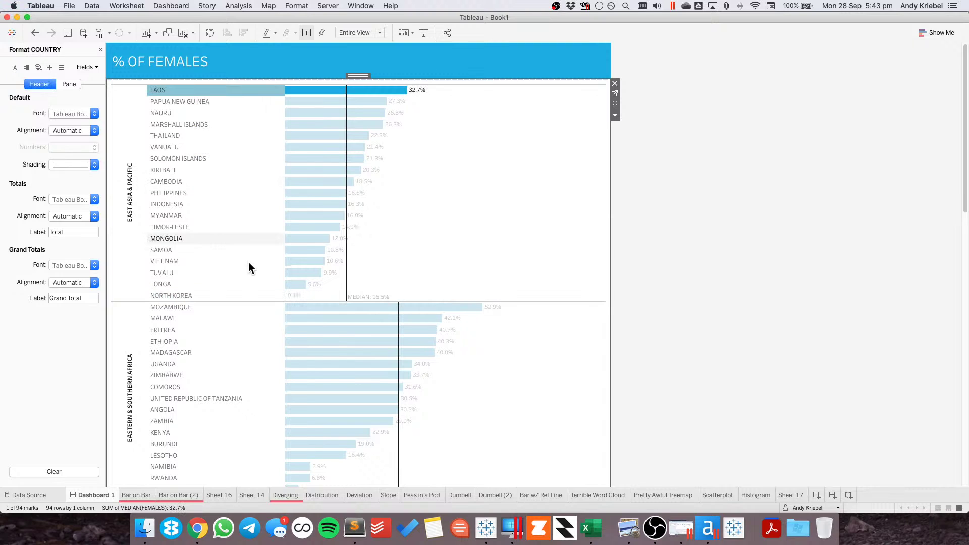
- Shorten the alias of United Republic of Tanzania to TANZANIA in the Eastern & Southern Africa region
scroll(248, 265, "down", 2)
scroll(247, 262, "down", 3)
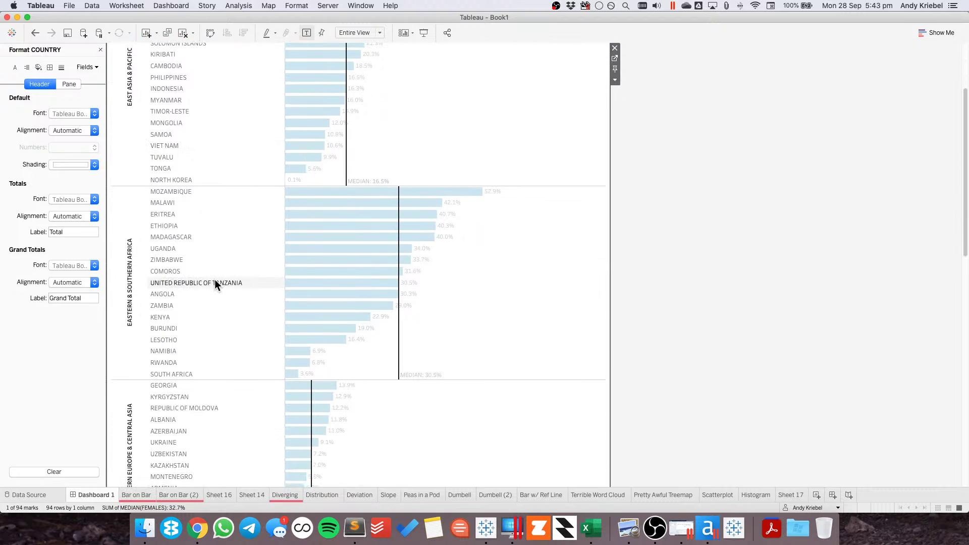
right_click(215, 282)
left_click(238, 357)
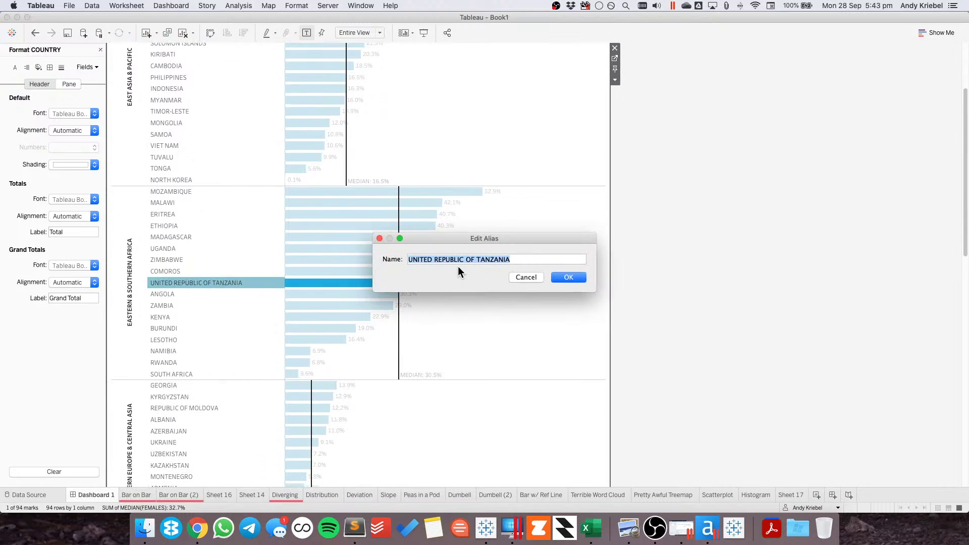
left_click(477, 260)
key("BackSpace")
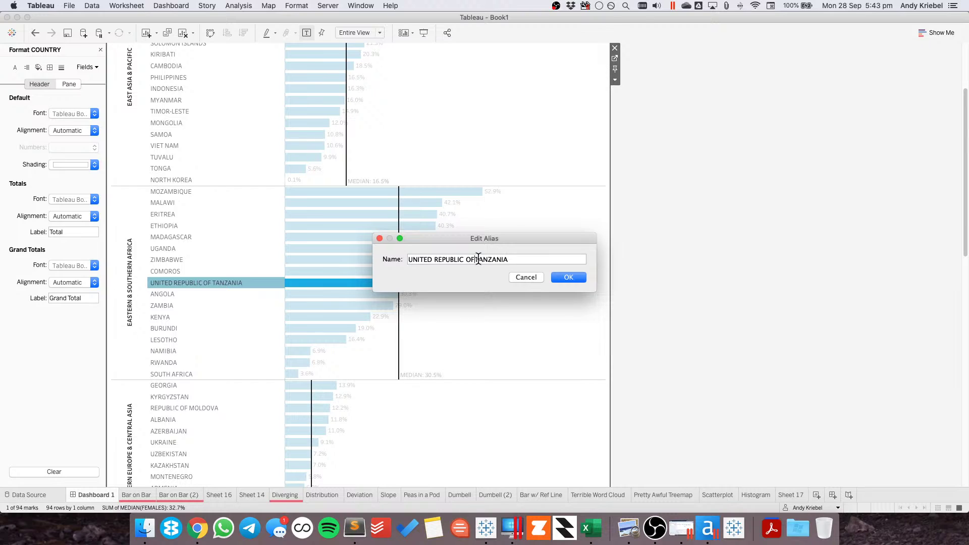
key("Return")
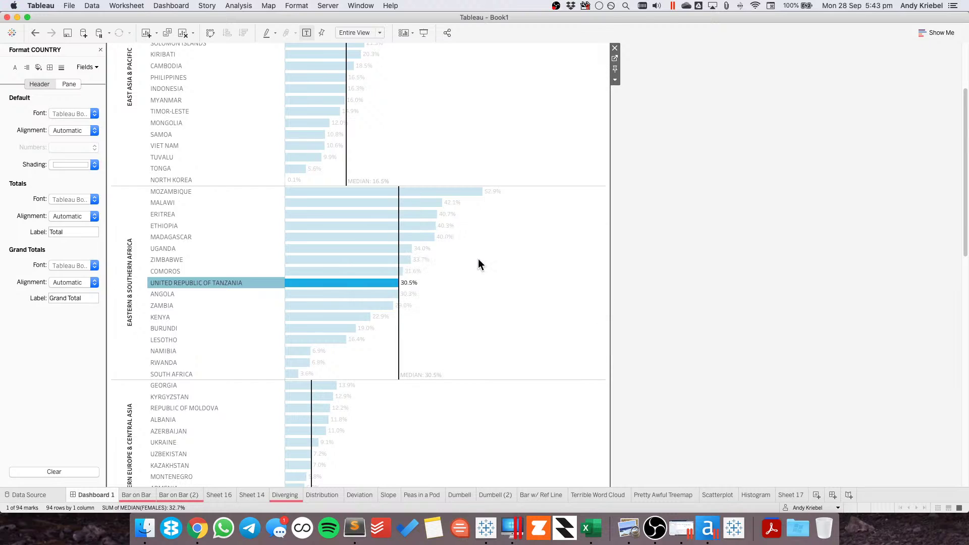
right_click(221, 283)
left_click(242, 360)
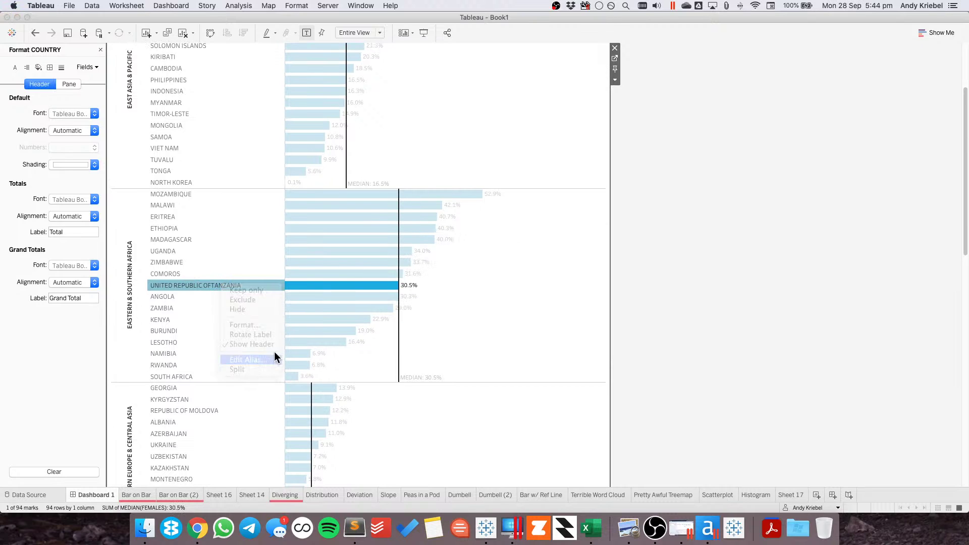
left_click(474, 259)
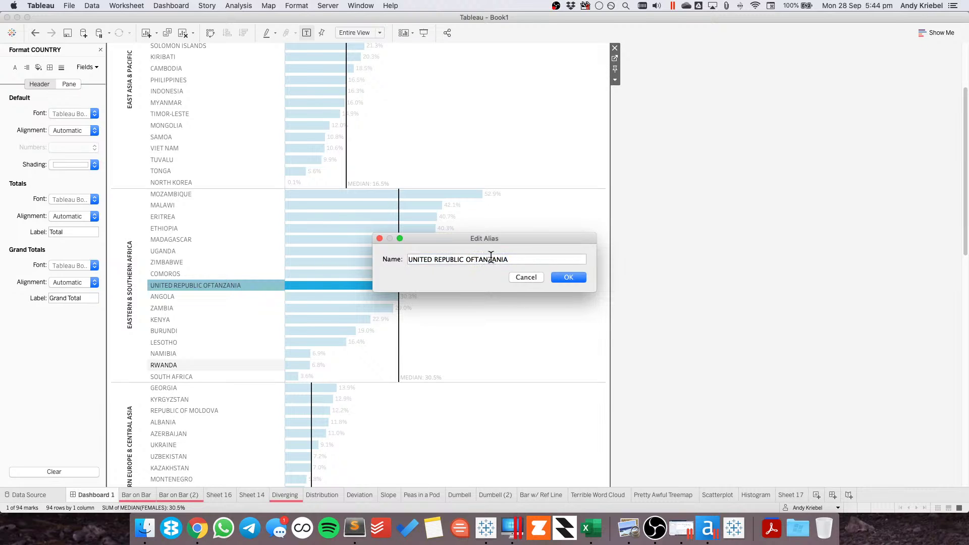
key("super+shift+Left")
key("Escape")
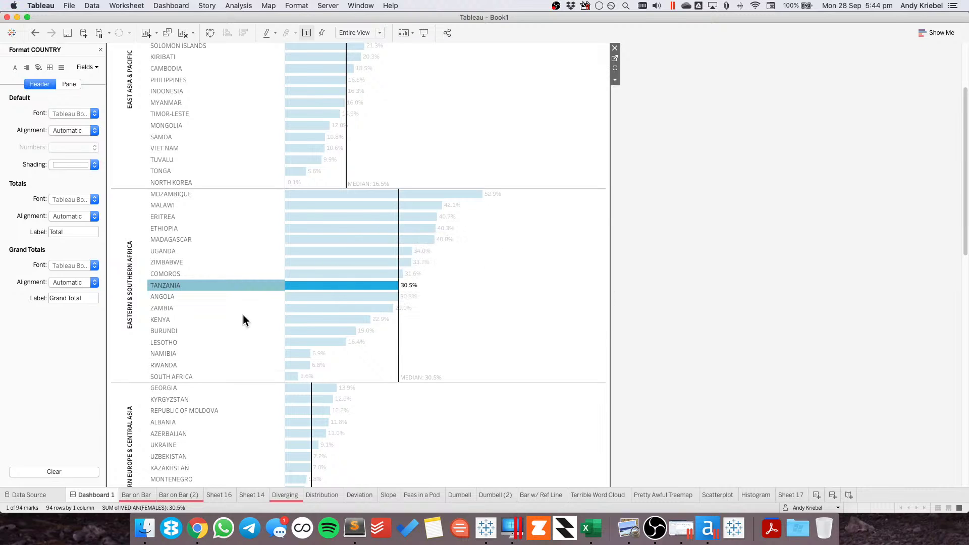
left_click(250, 318)
- Shorten the alias of Bolivia (Plurinational State of) to BOLIVIA in the Latin America & Caribbean region
scroll(427, 246, "down", 5)
scroll(488, 255, "down", 5)
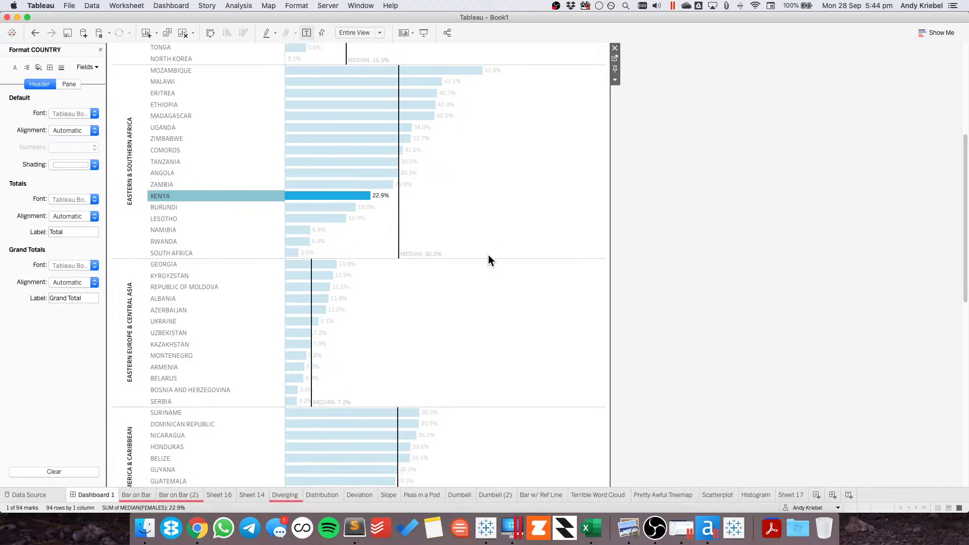
scroll(489, 256, "down", 15)
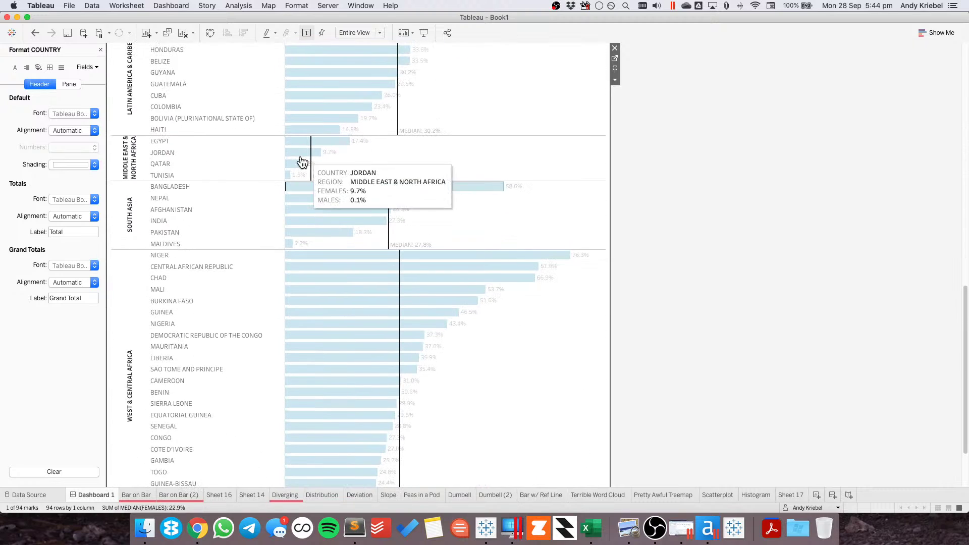
right_click(225, 118)
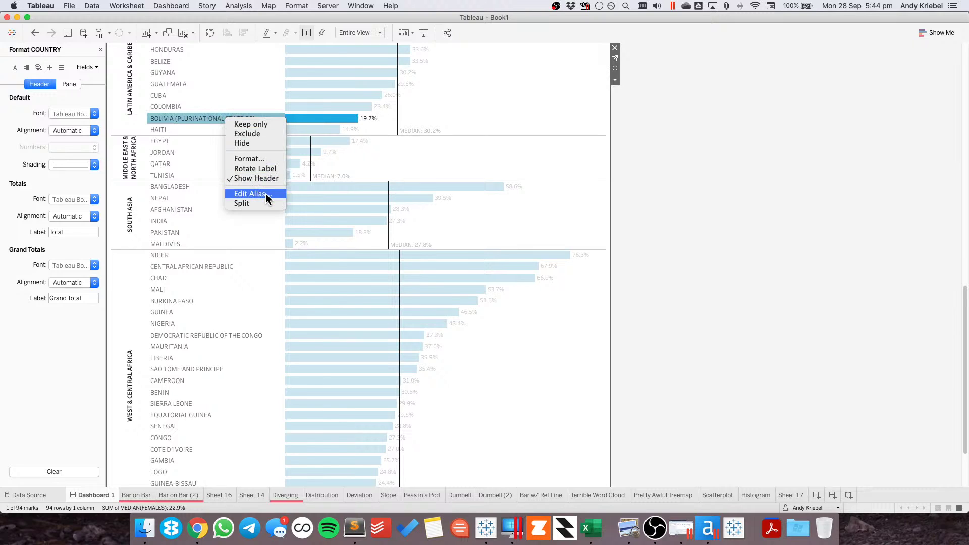
left_click(259, 193)
left_click_drag(434, 260, 568, 258)
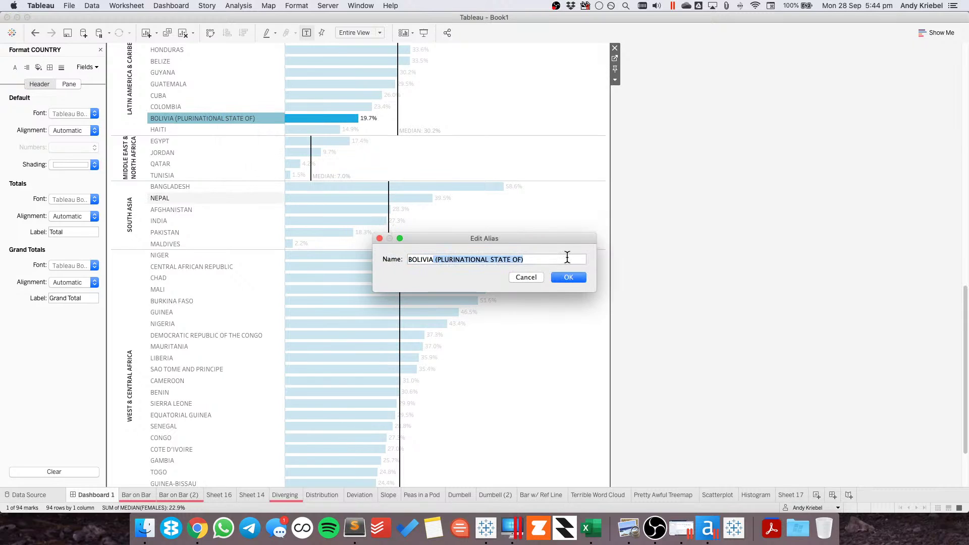
key("BackSpace")
key("Return")
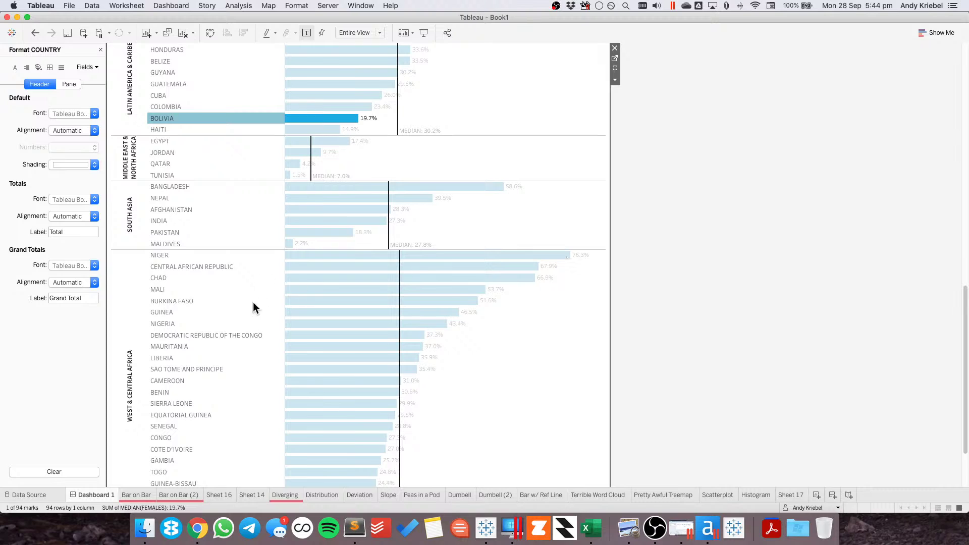
- Edit the alias of Democratic Republic of the Congo to D.R. CONGO in the West & Central Africa region
right_click(215, 333)
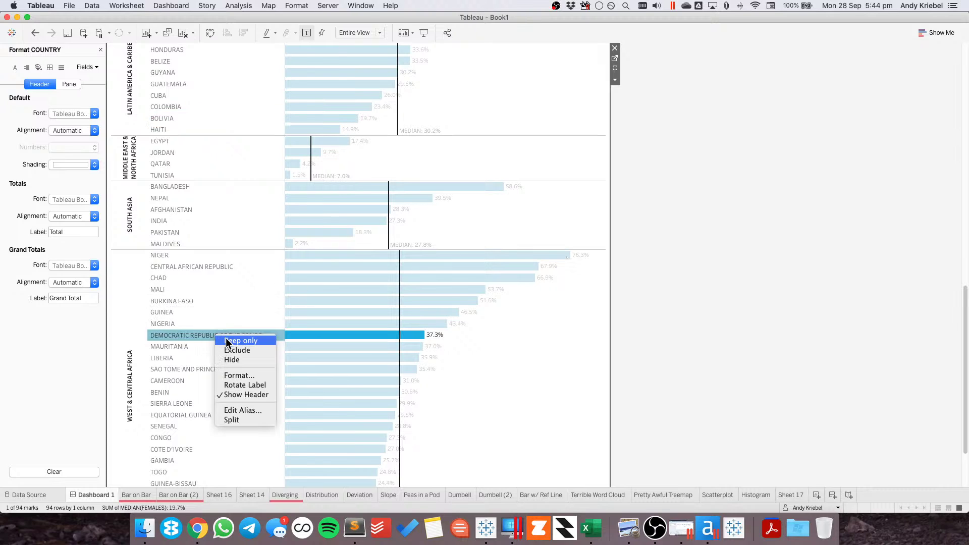
left_click(241, 409)
left_click(443, 259)
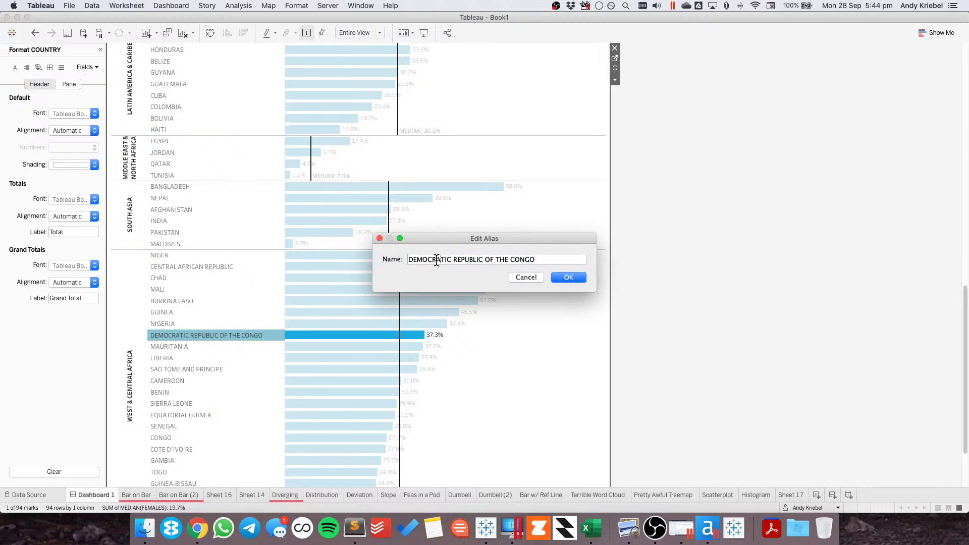
left_click_drag(509, 259, 361, 263)
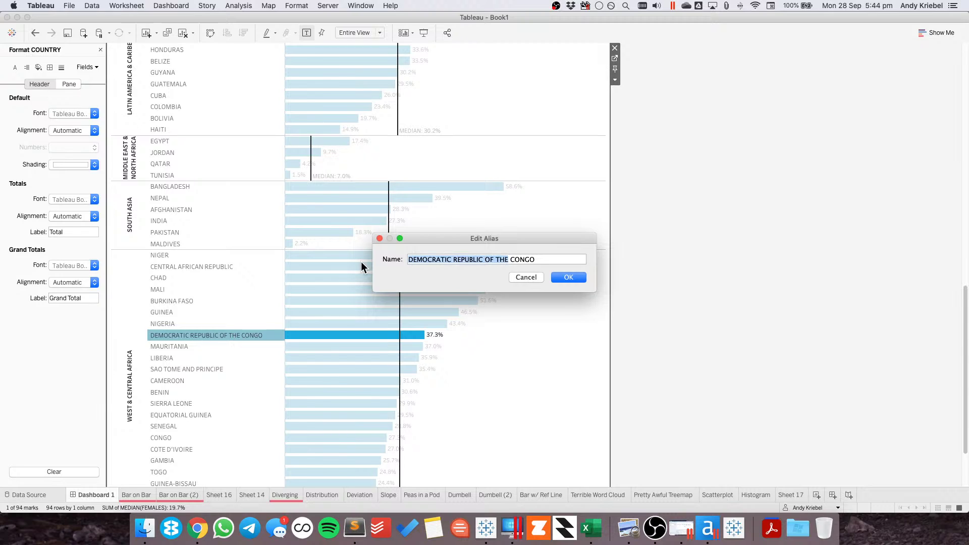
type("D.R")
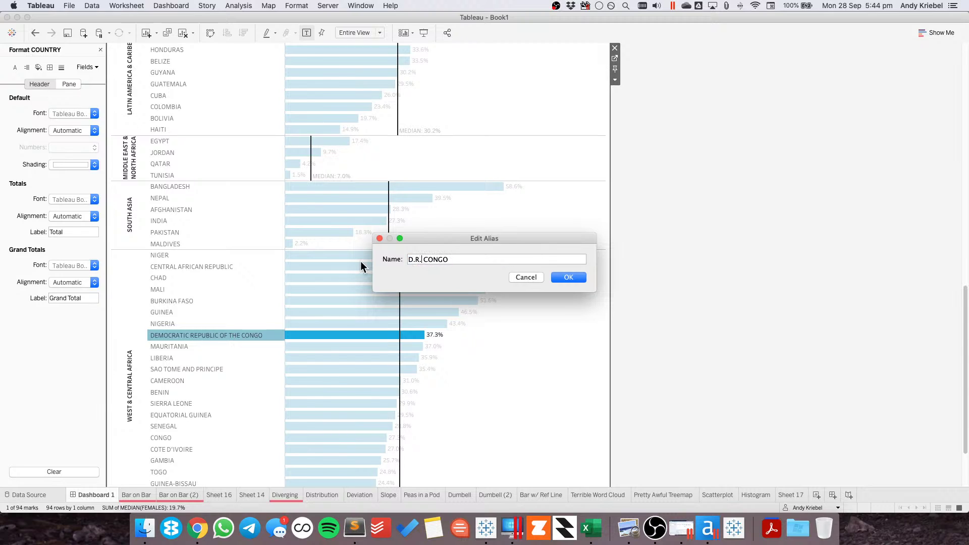
key("Return")
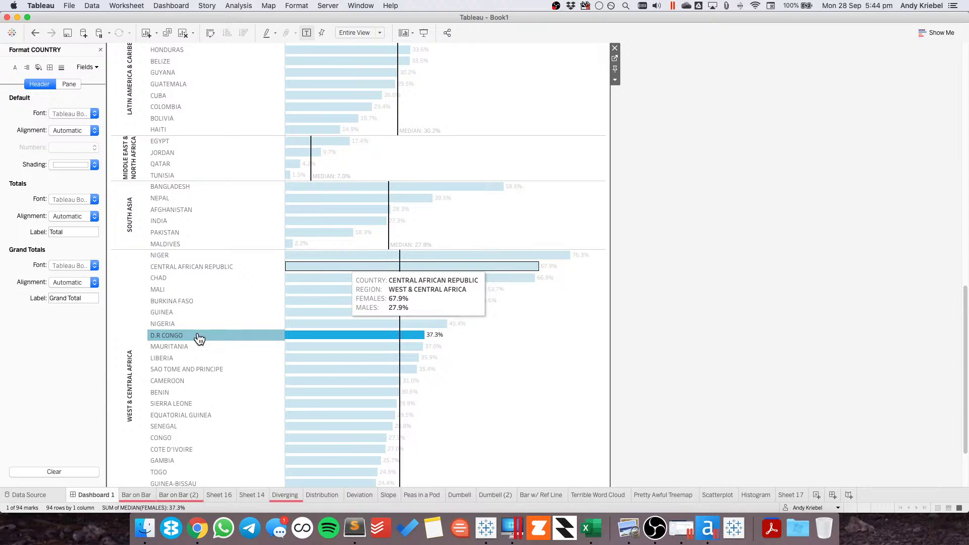
right_click(193, 334)
left_click(221, 410)
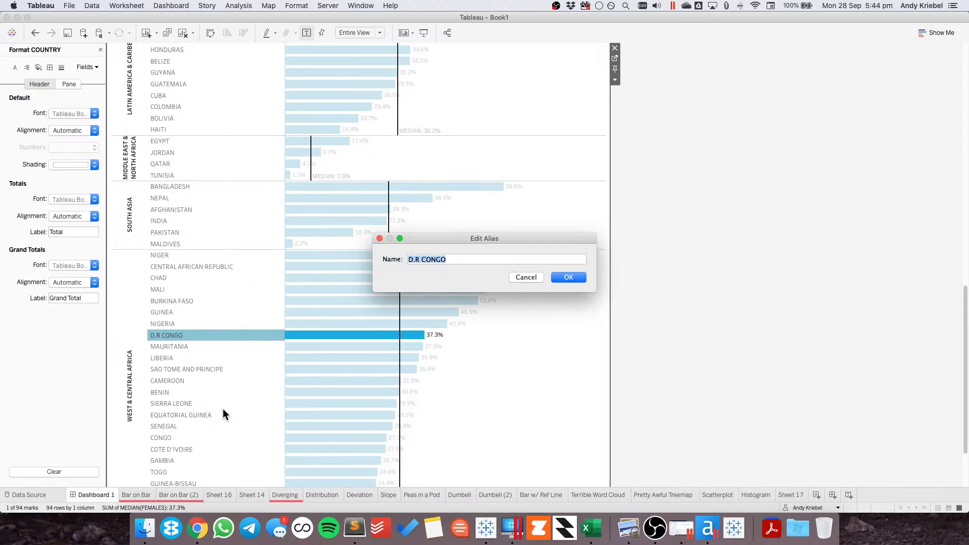
key("Right")
type(".")
key("Return")
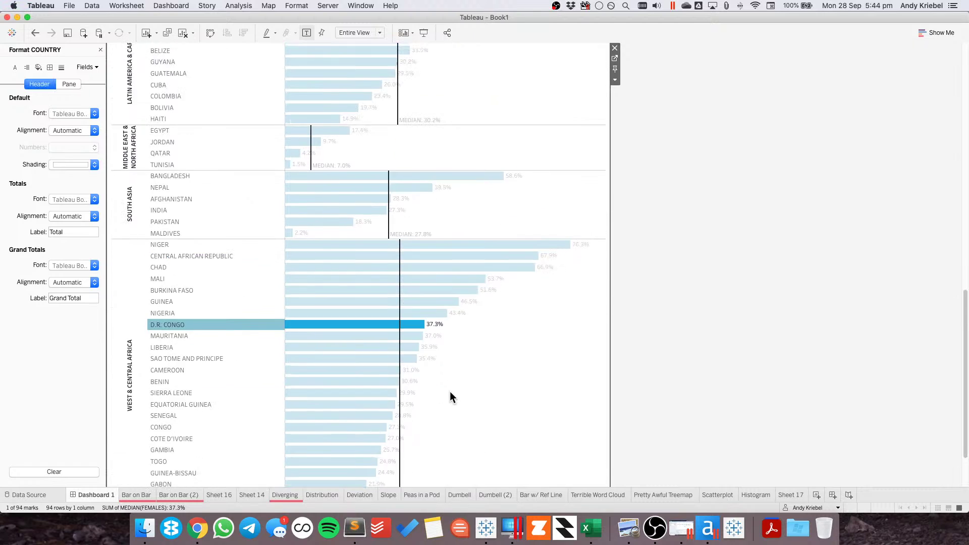
- Review the shortened country names and narrow the country name column to give the bars more room
scroll(450, 392, "up", 10)
scroll(450, 393, "up", 5)
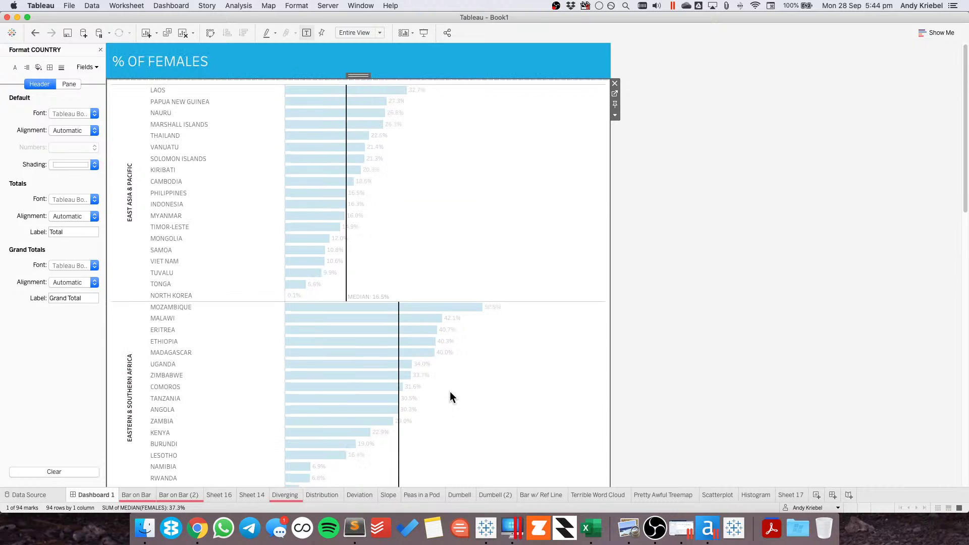
scroll(449, 394, "down", 15)
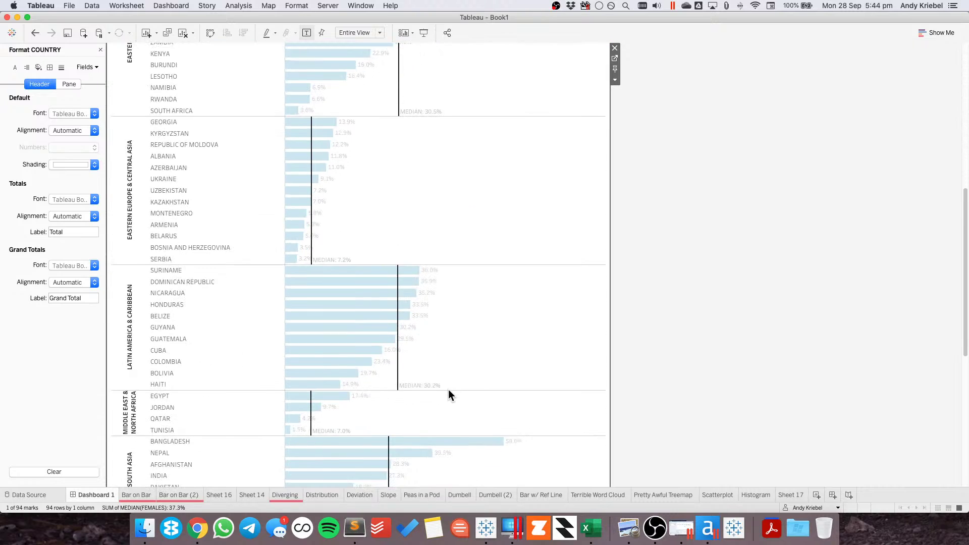
left_click_drag(282, 261, 229, 262)
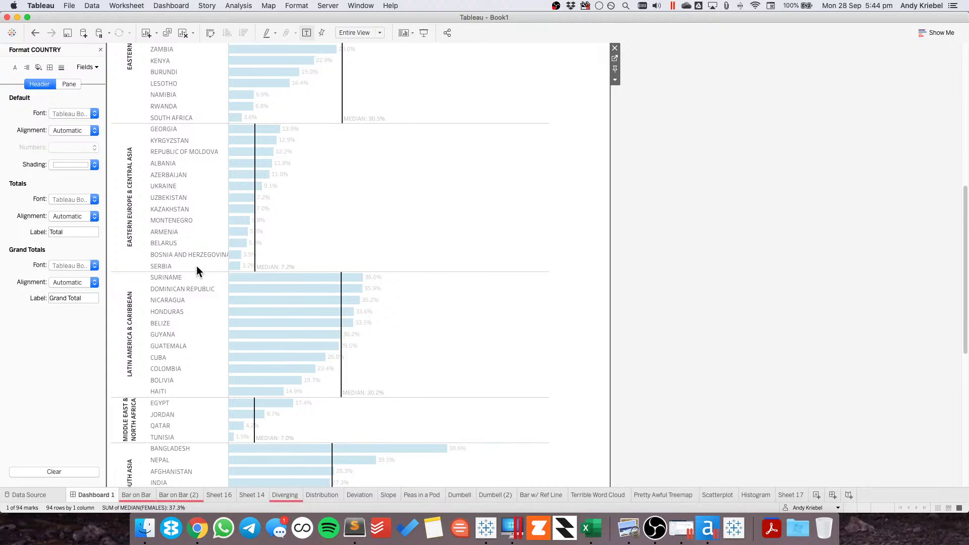
- Edit the alias of Bosnia and Herzegovina to BOSNIA &D HERZEGOVINA and clear the row selection
right_click(180, 252)
left_click(201, 325)
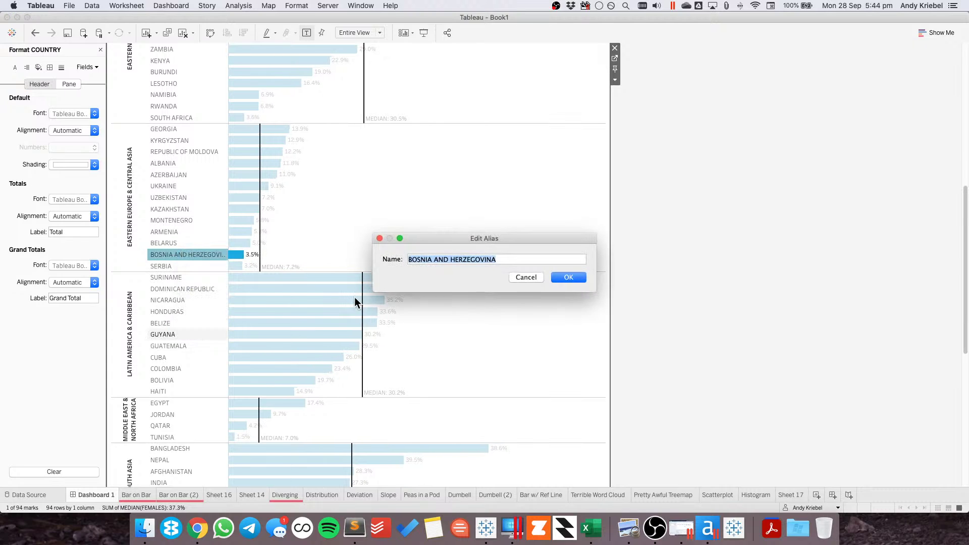
double_click(445, 261)
type("&")
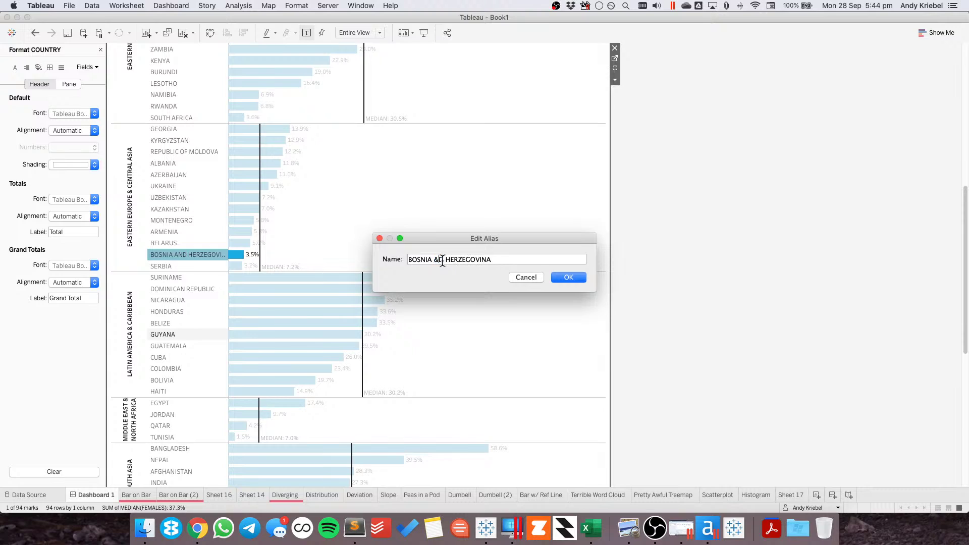
left_click(566, 278)
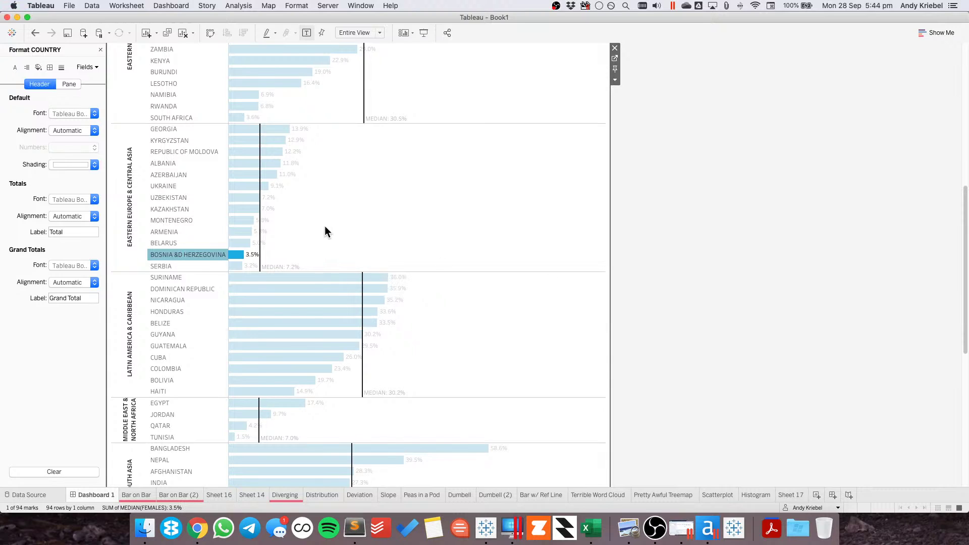
left_click(326, 226)
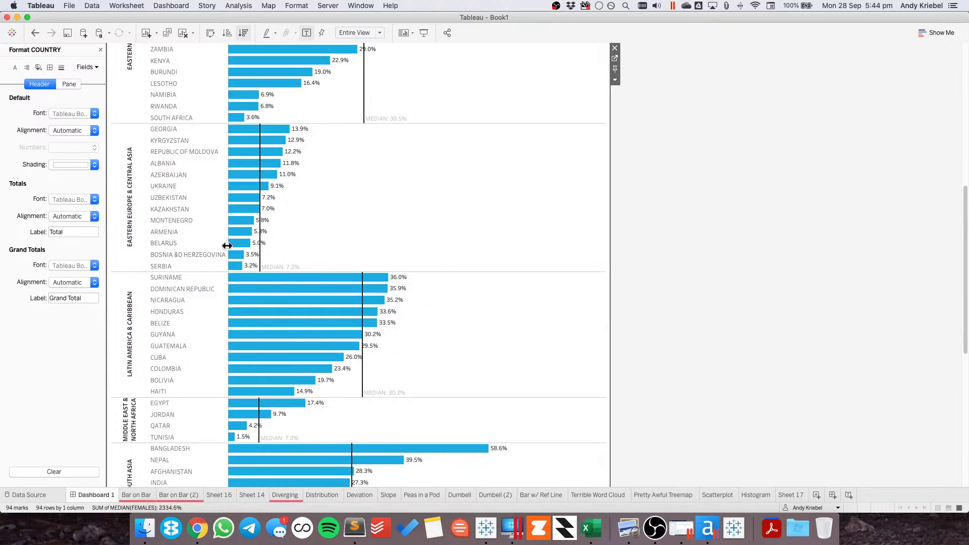
- Widen the country name column slightly and check the remaining regions down to the FEMALES axis
scroll(442, 305, "down", 5)
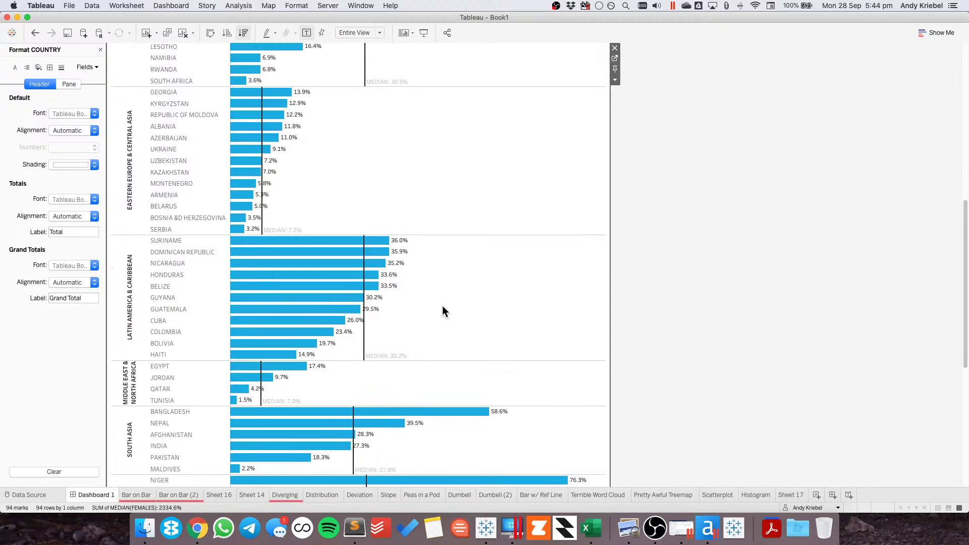
scroll(440, 305, "down", 4)
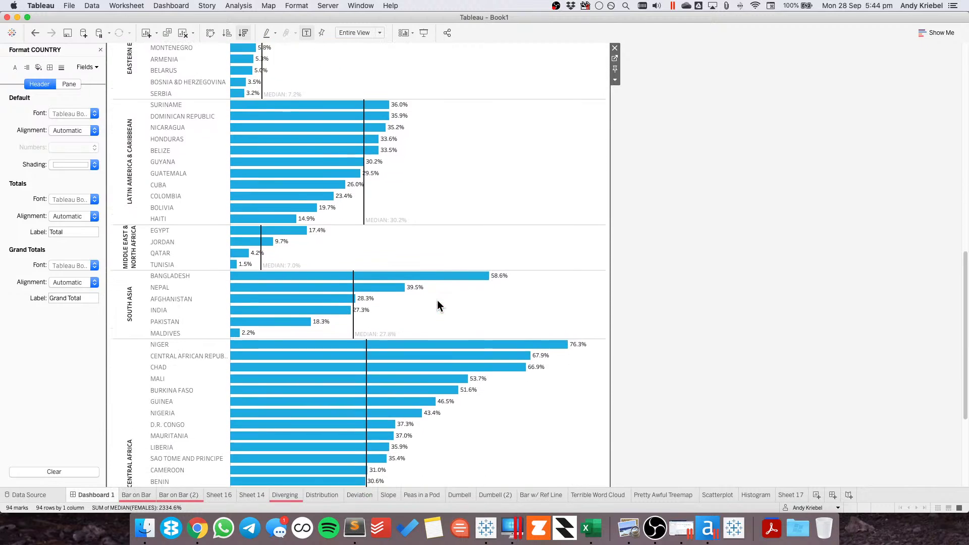
scroll(438, 300, "down", 5)
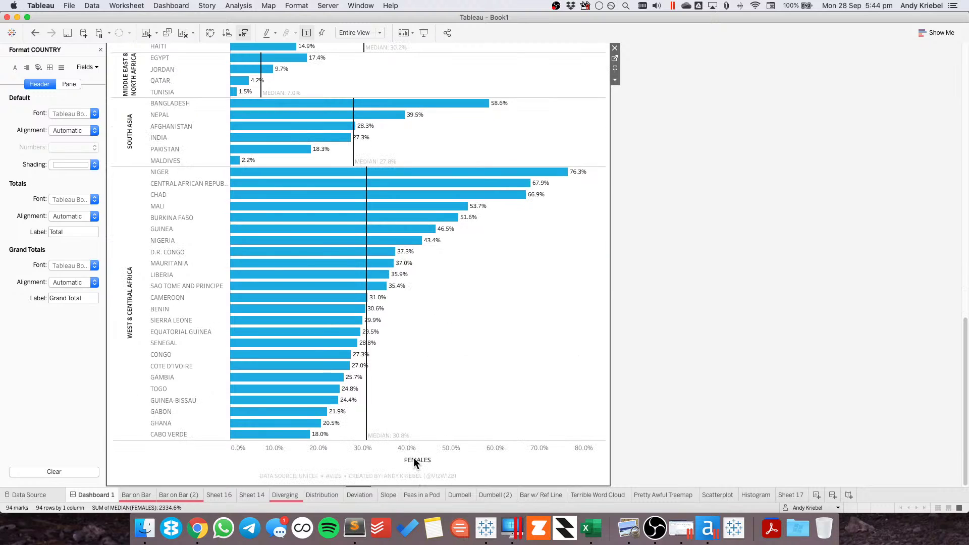
- Hide the FEMALES percentage axis beneath the bar chart on the dashboard
scroll(414, 456, "up", 9)
scroll(414, 459, "up", 20)
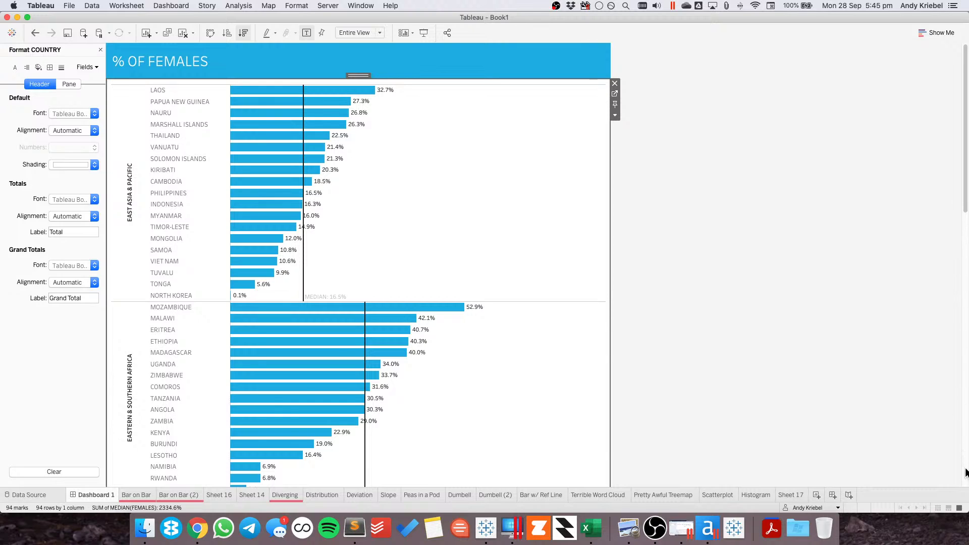
left_click(965, 235)
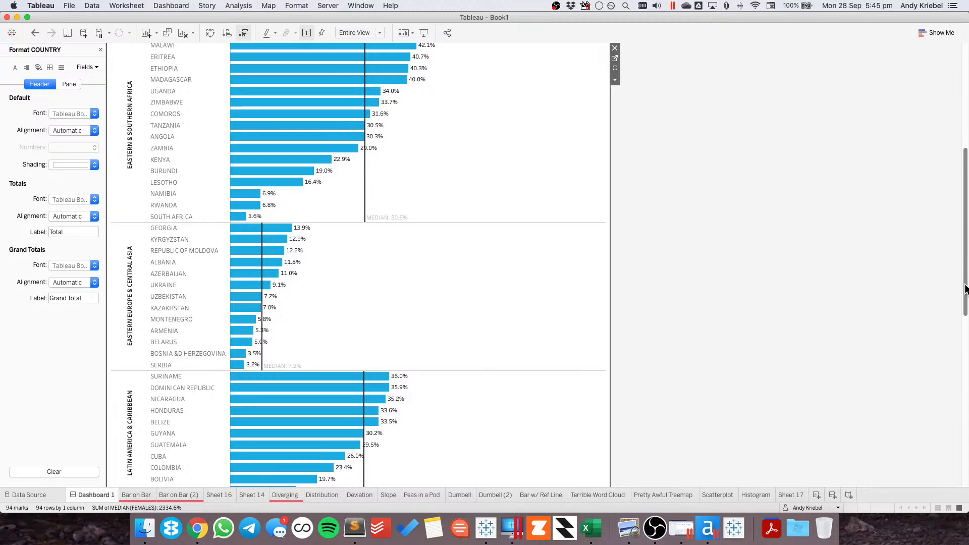
left_click(965, 471)
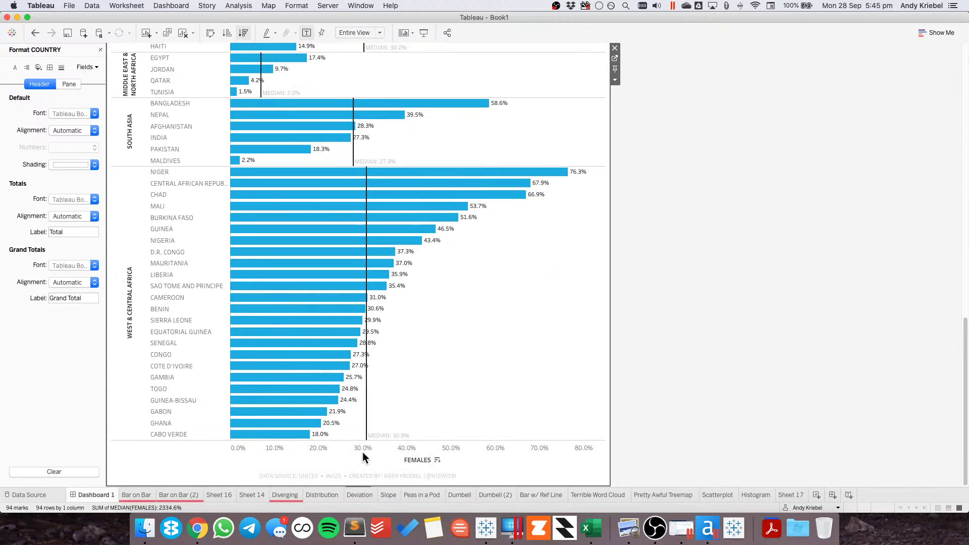
right_click(363, 452)
left_click(414, 407)
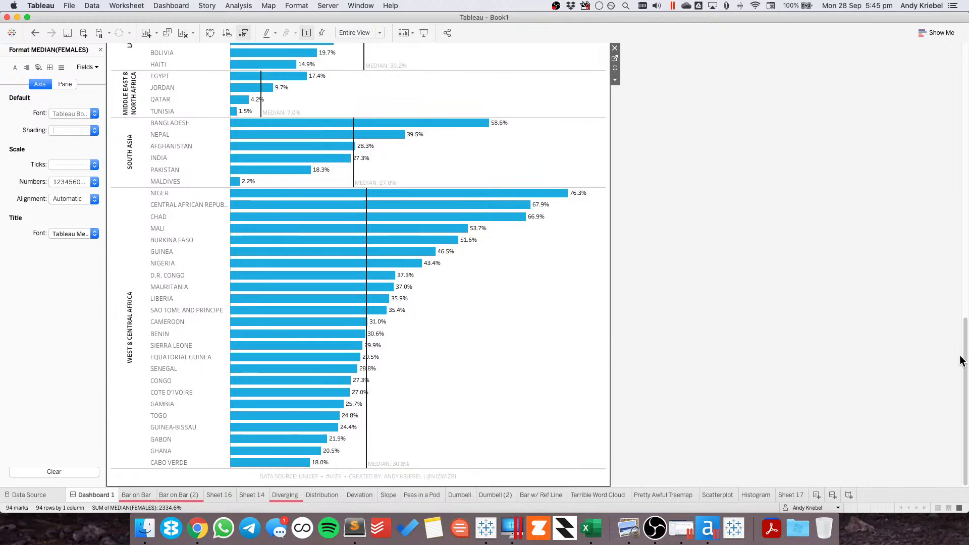
left_click_drag(965, 361, 965, 89)
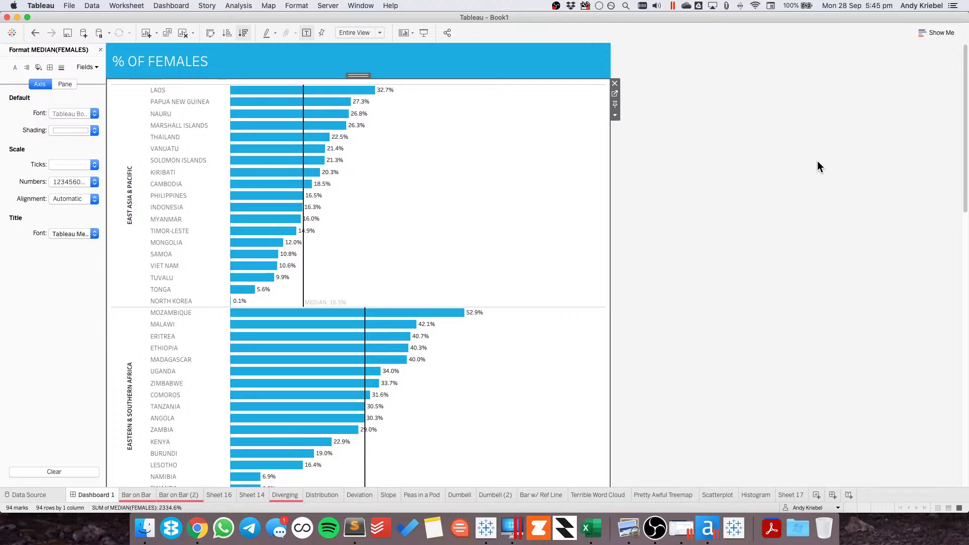
- Switch to Chrome, close the developer tools on the UNICEF Child marriage page and examine its text and charts, then return to Tableau
key("super+Tab")
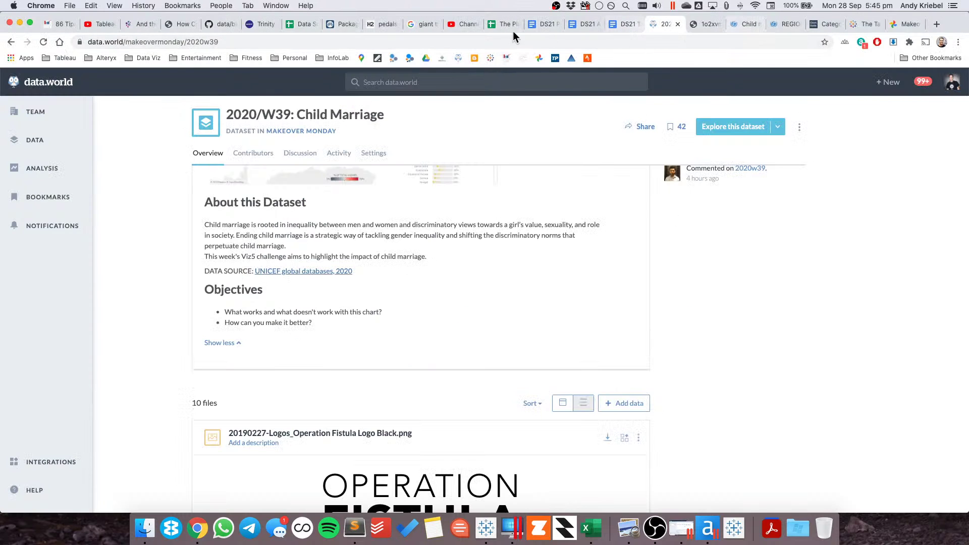
key("ctrl+Tab")
key("ctrl+Tab")
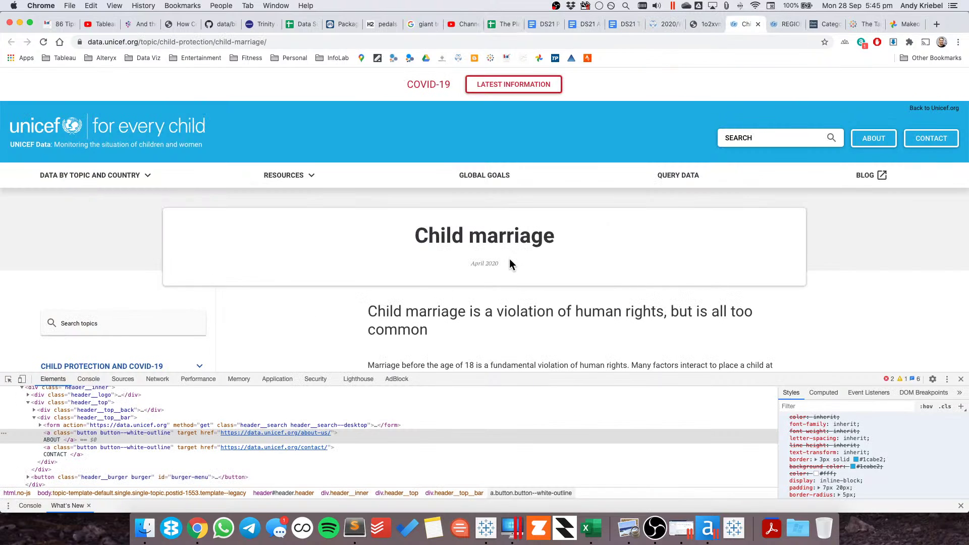
left_click(962, 379)
scroll(519, 356, "down", 2)
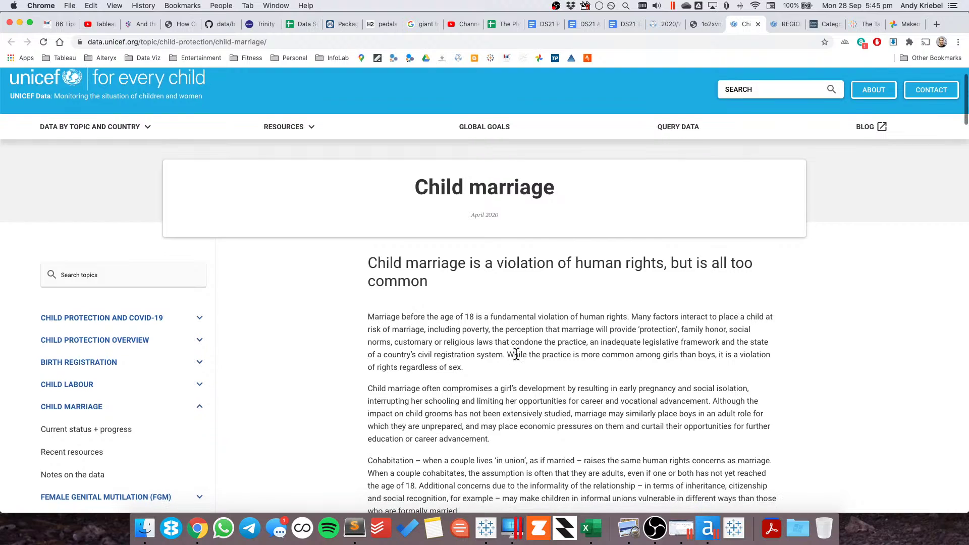
scroll(518, 354, "down", 2)
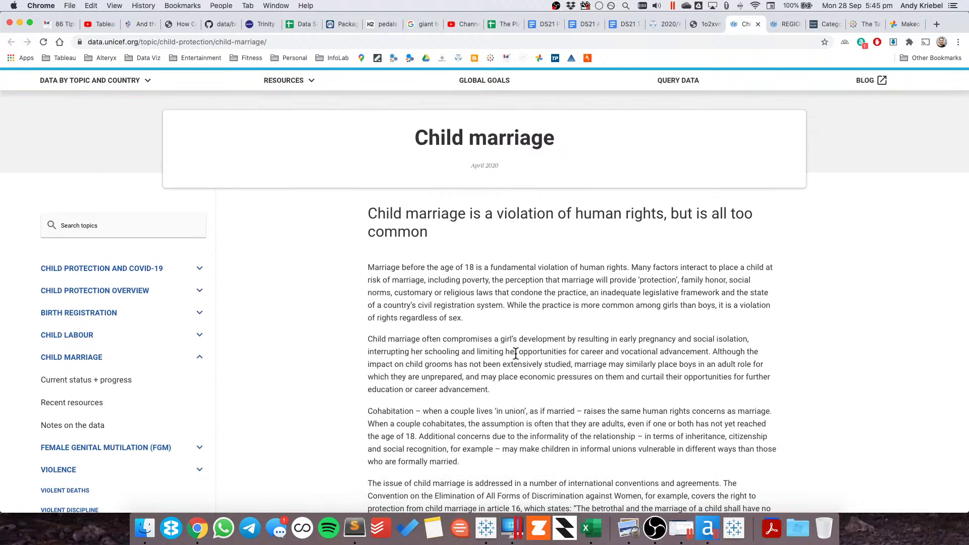
scroll(514, 355, "down", 8)
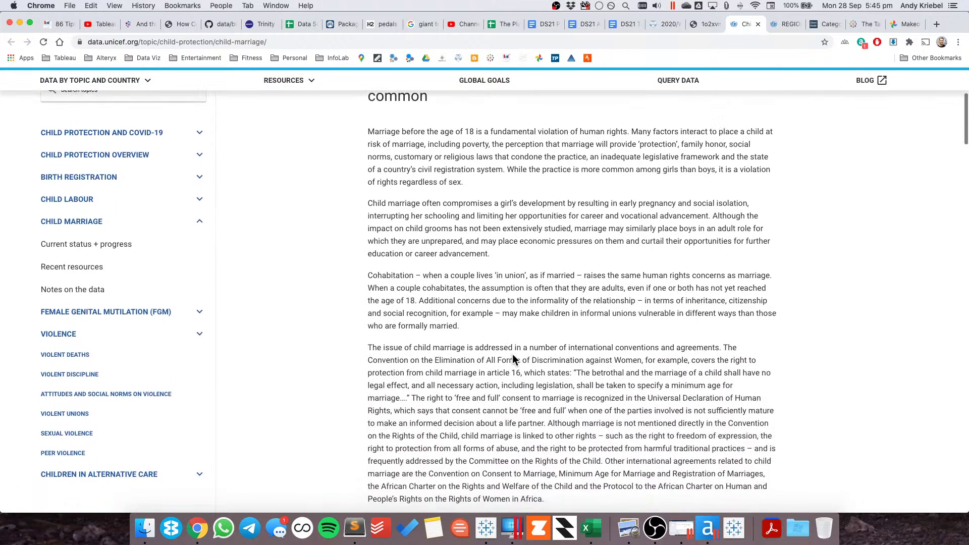
scroll(513, 355, "down", 6)
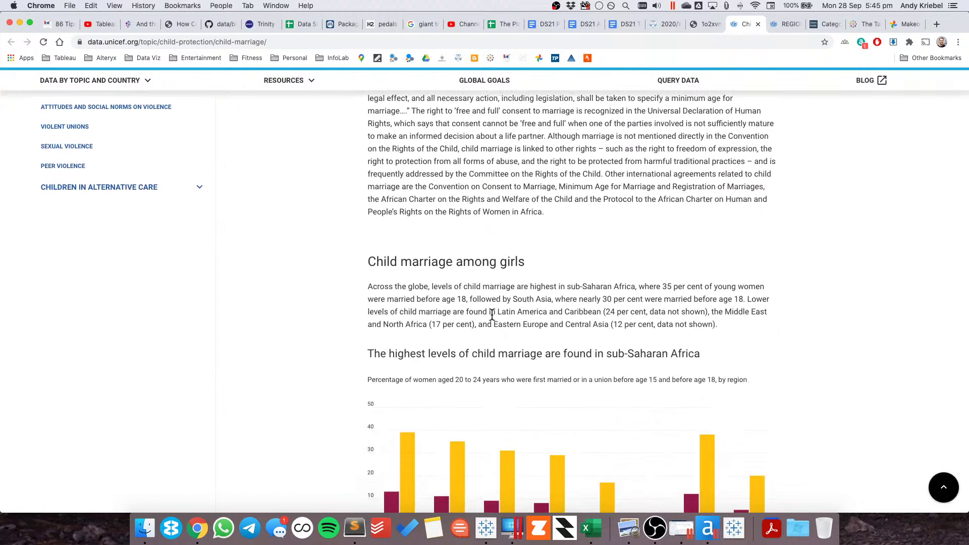
key("super+Tab")
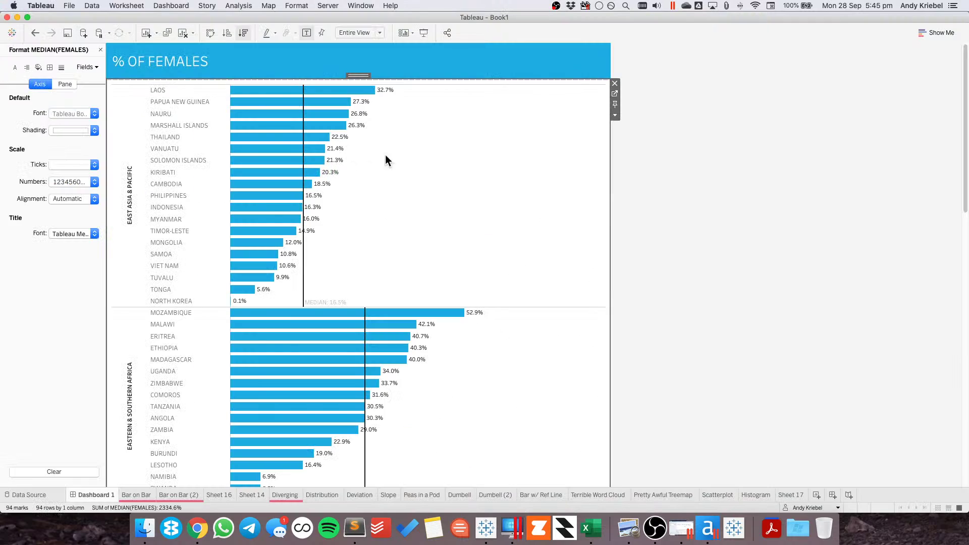
- Go to the Bar on Bar (2) worksheet and check the sort settings of the COUNTRY field
left_click(615, 95)
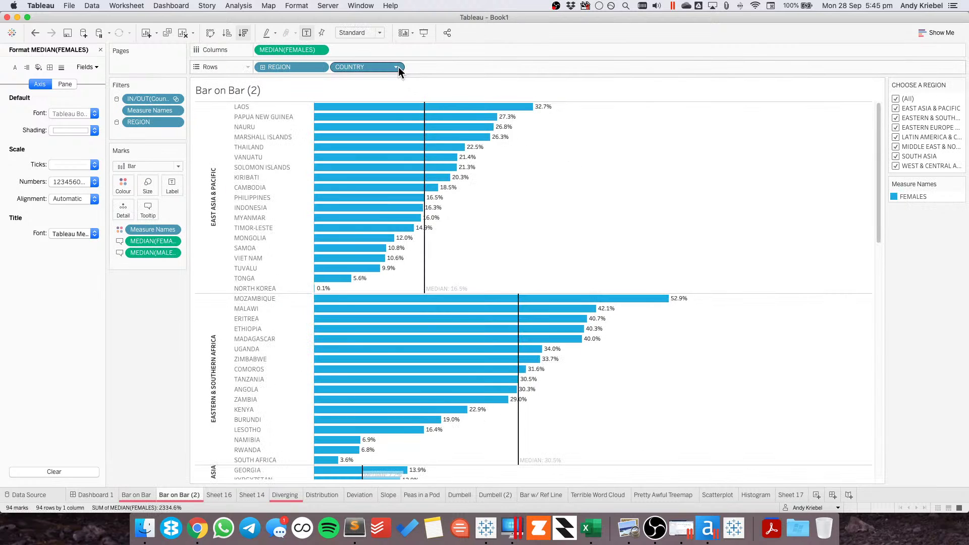
left_click(396, 67)
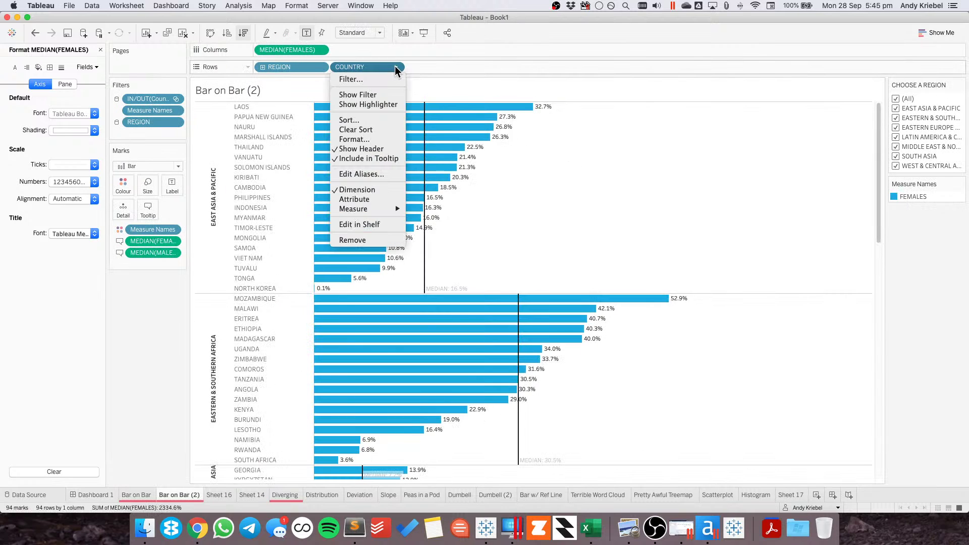
left_click(372, 120)
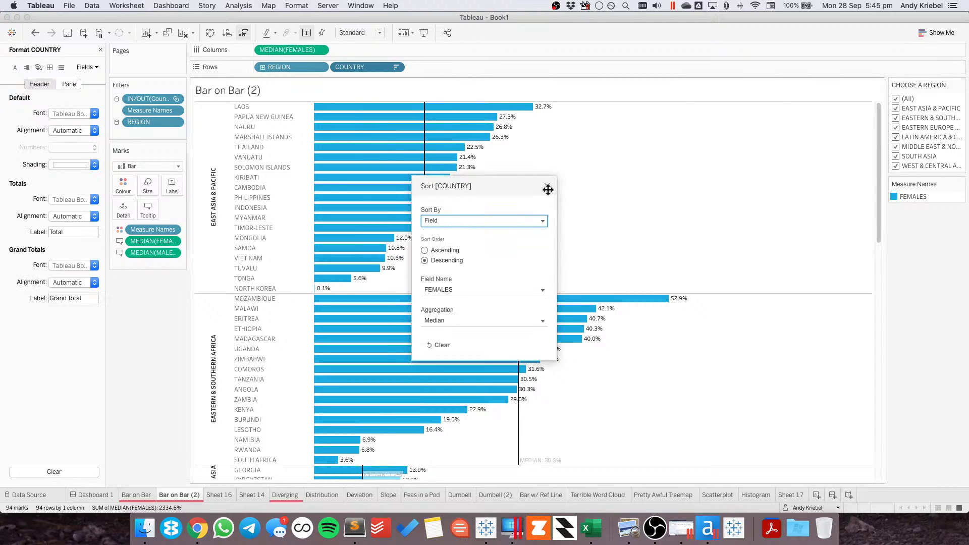
left_click(548, 187)
- Sort the REGION field in descending order by the median of the FEMALES field
left_click(320, 67)
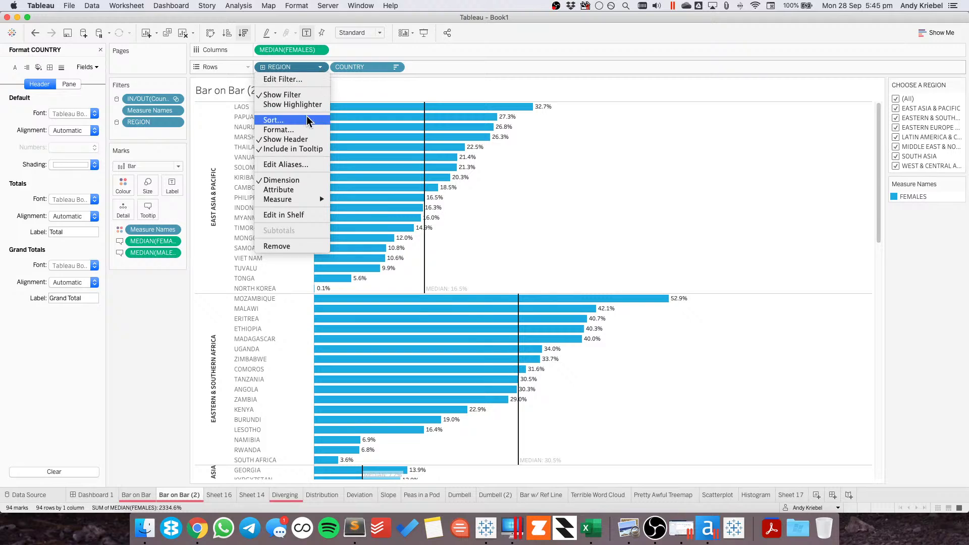
left_click(278, 129)
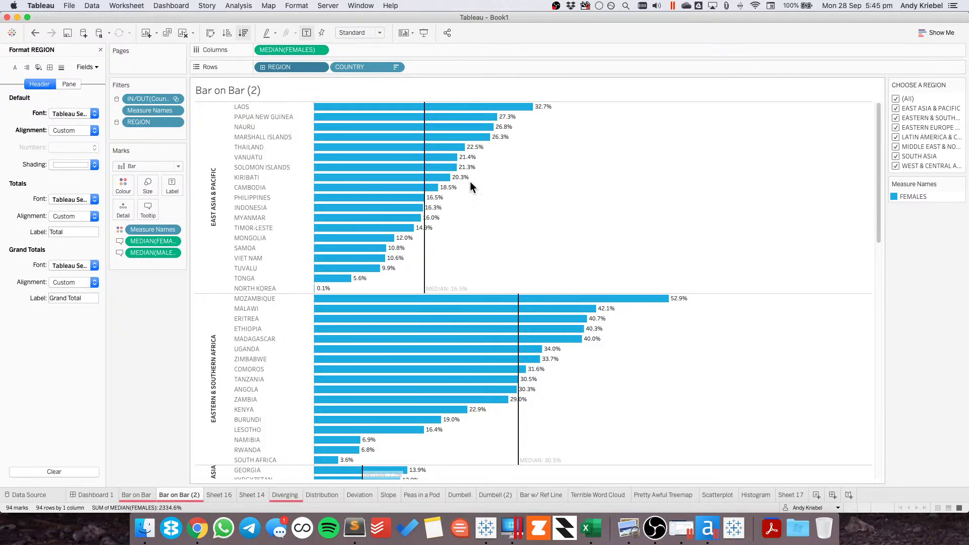
left_click(460, 250)
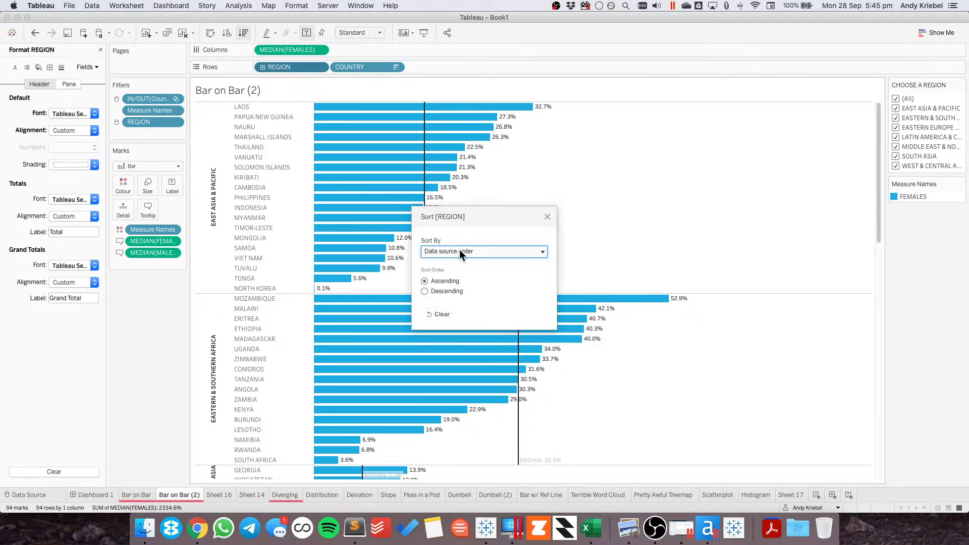
left_click(450, 278)
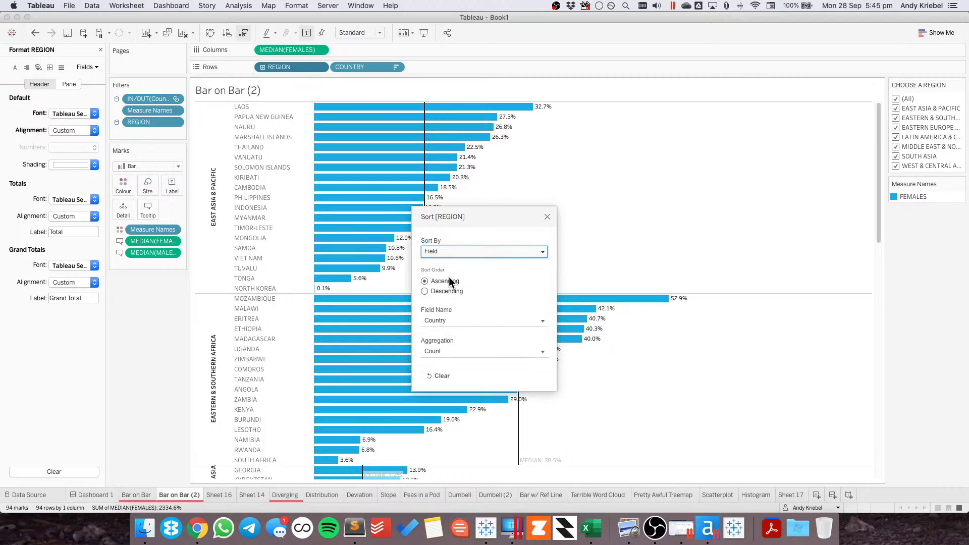
left_click(444, 292)
left_click(436, 321)
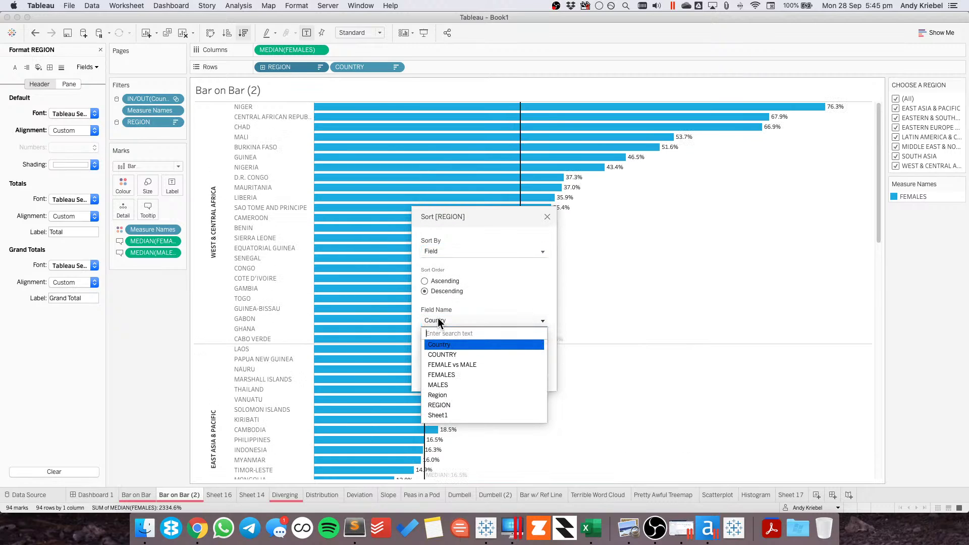
left_click(440, 375)
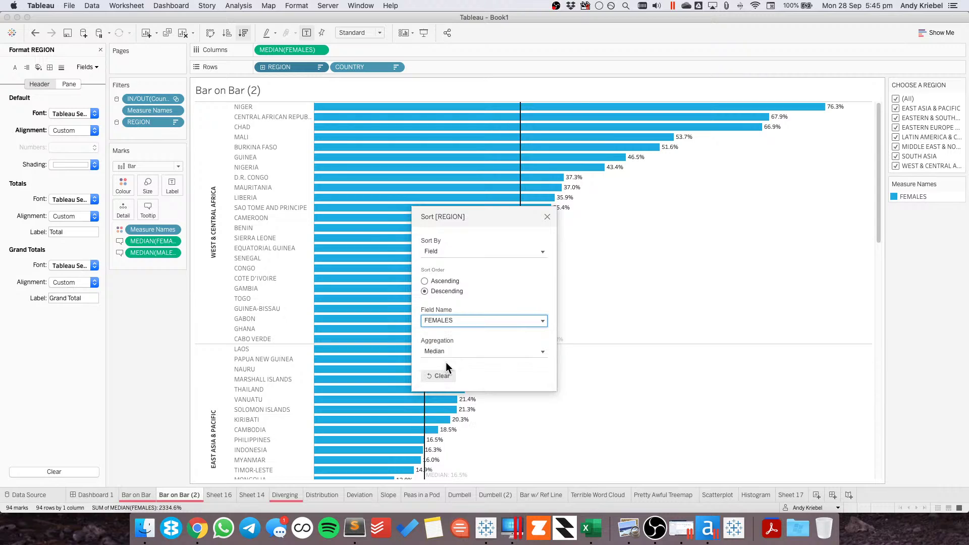
left_click(548, 217)
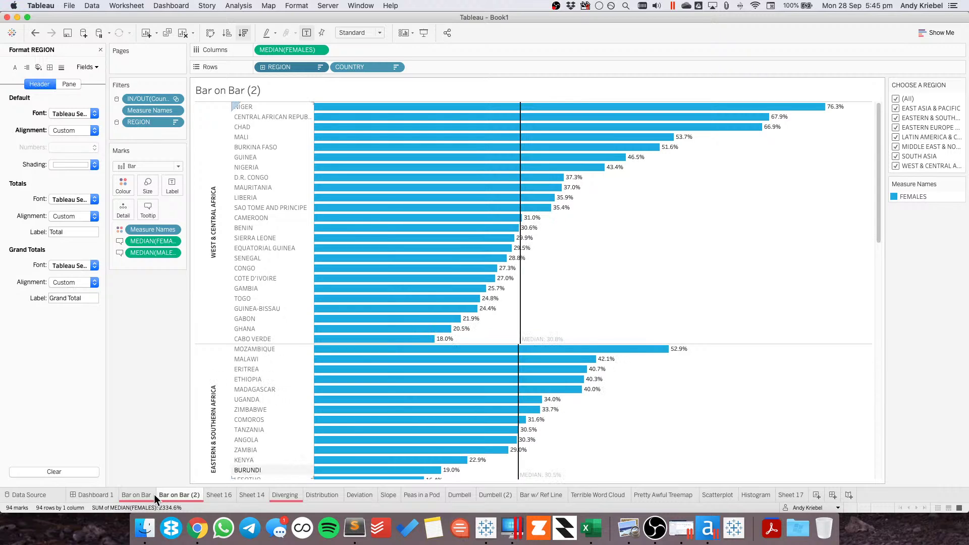
- Return to Dashboard 1 and review the new region order down to the source caption
left_click(108, 495)
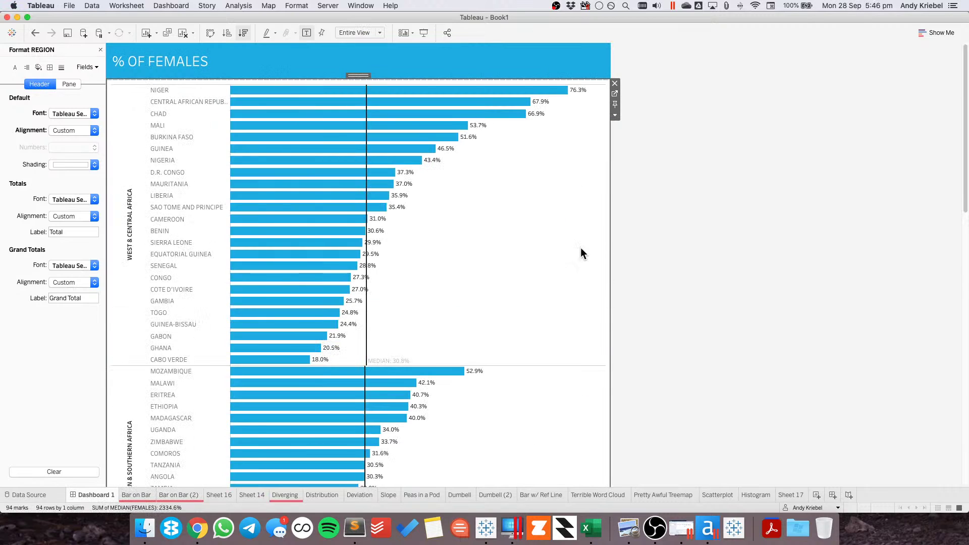
scroll(546, 288, "down", 5)
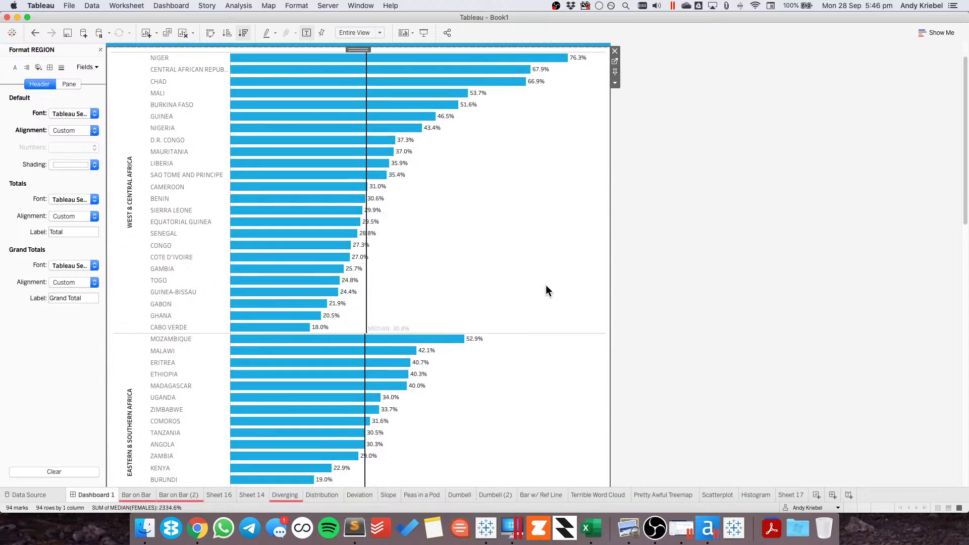
scroll(546, 288, "down", 7)
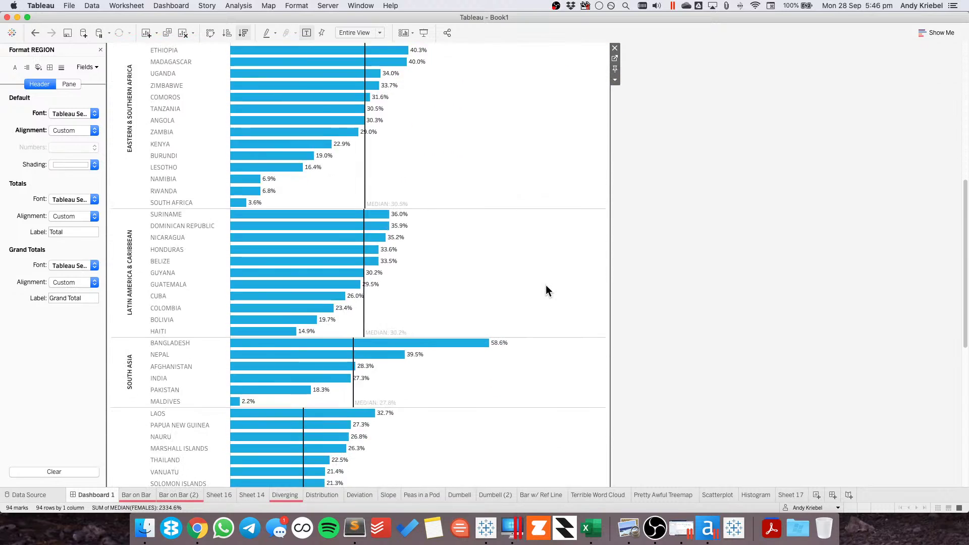
scroll(546, 287, "down", 4)
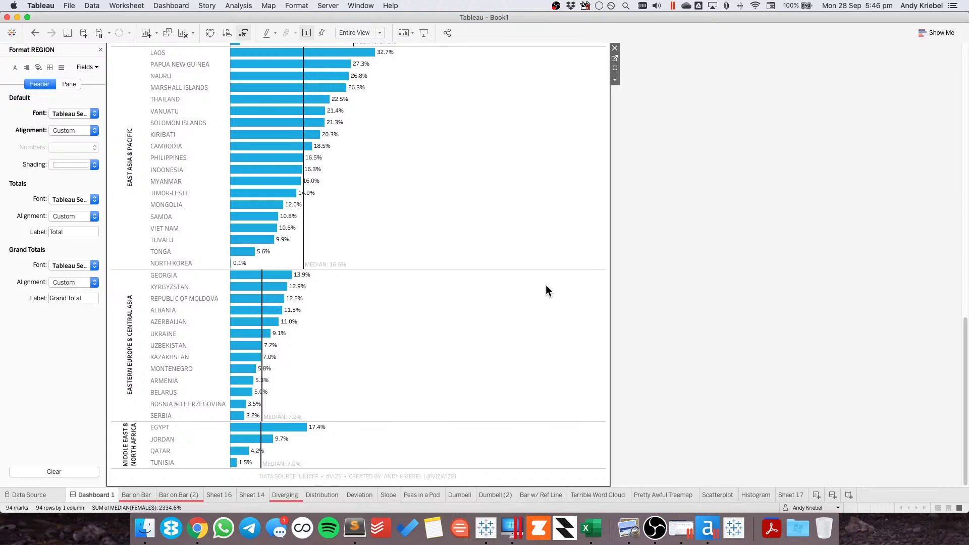
scroll(546, 287, "up", 15)
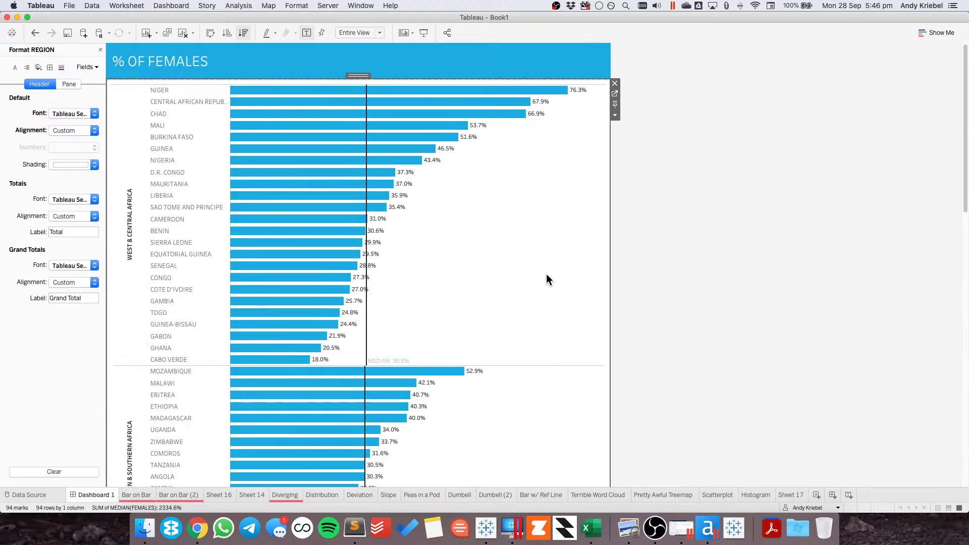
- Widen the country name column to fit CENTRAL AFRICAN REPUBLIC in full, and compare the dashboard with the UNICEF page in Chrome
key("super+Tab")
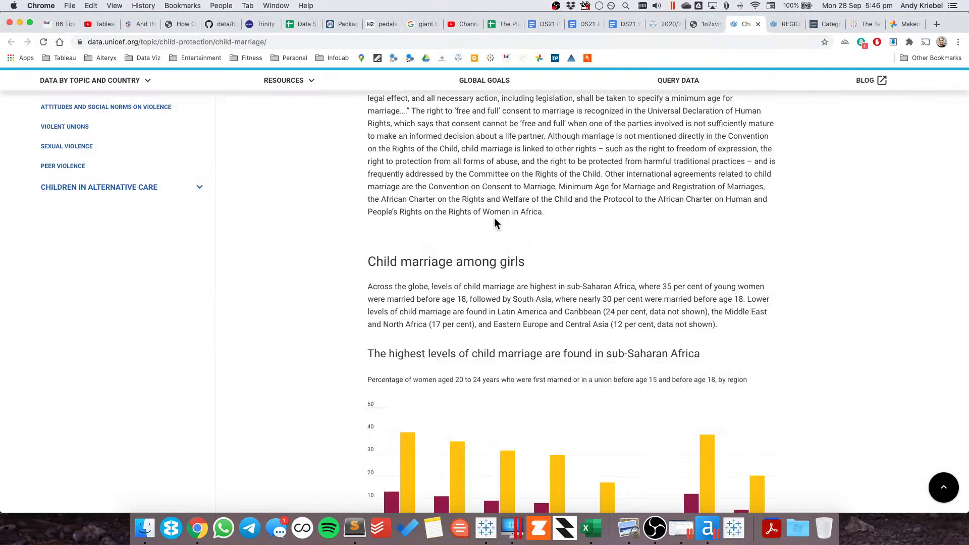
key("super+Tab")
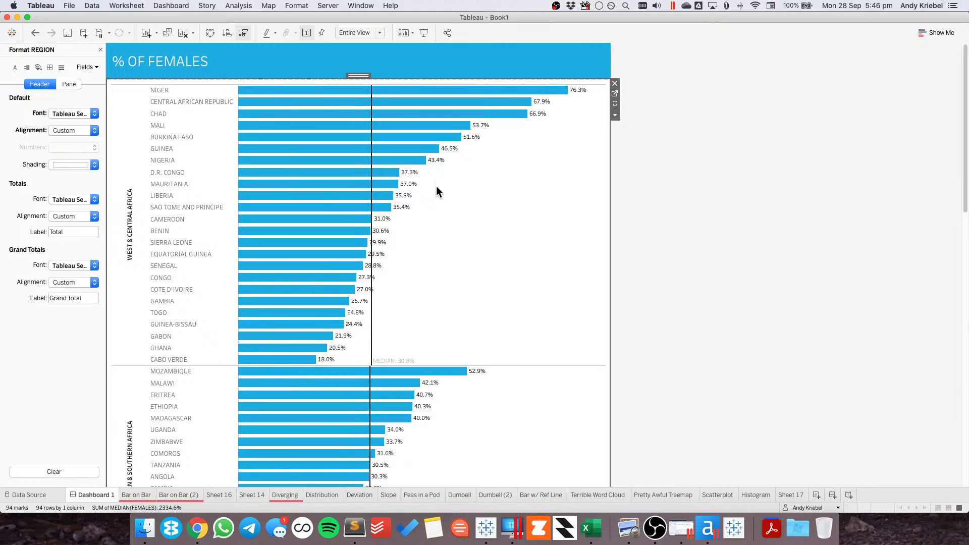
key("super+Tab")
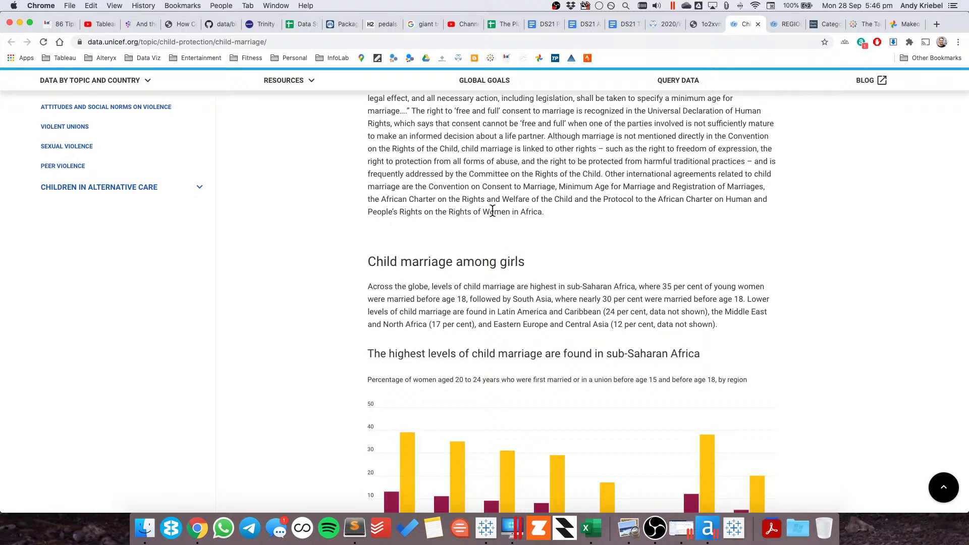
key("super+Tab")
- Inspect the bar chart's font, line and border formatting on the dashboard, then close the formatting settings
right_click(468, 224)
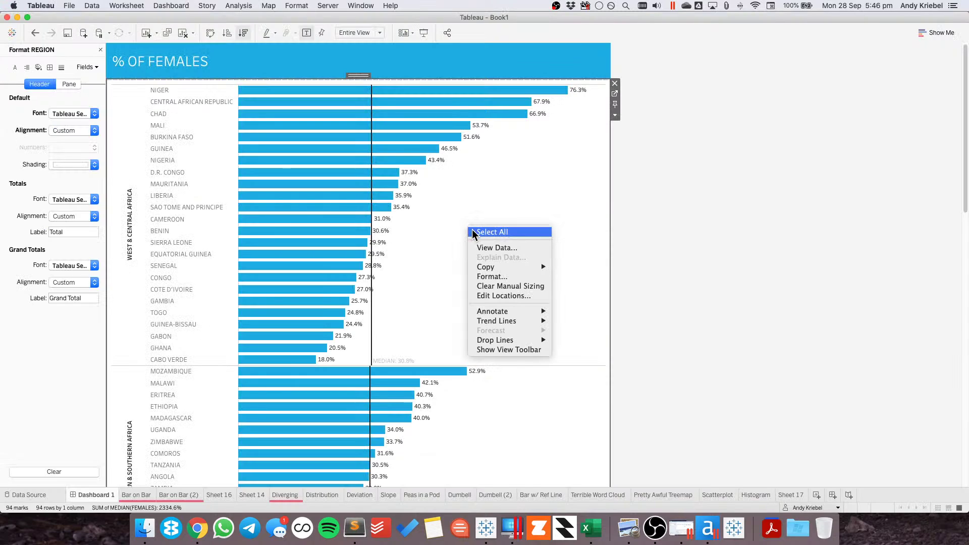
left_click(492, 274)
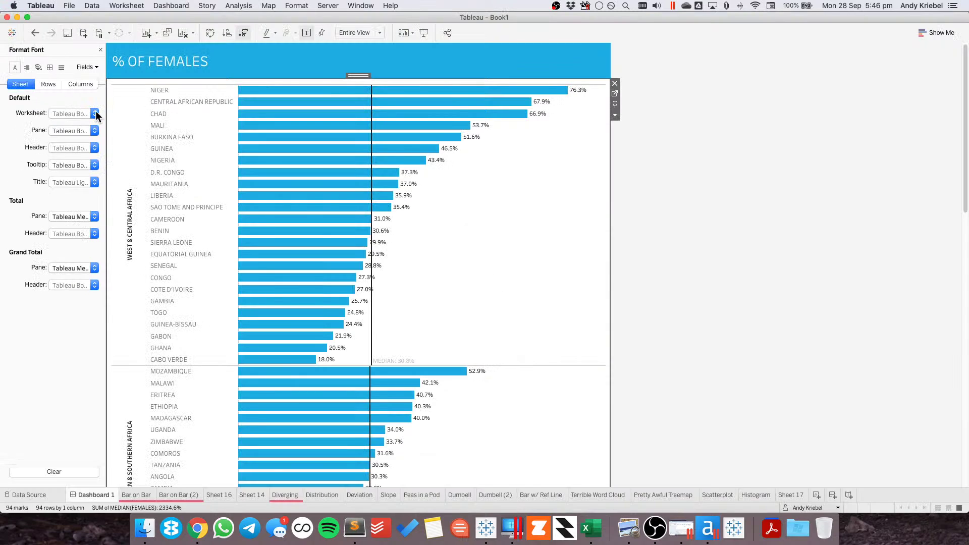
left_click(60, 67)
left_click(49, 67)
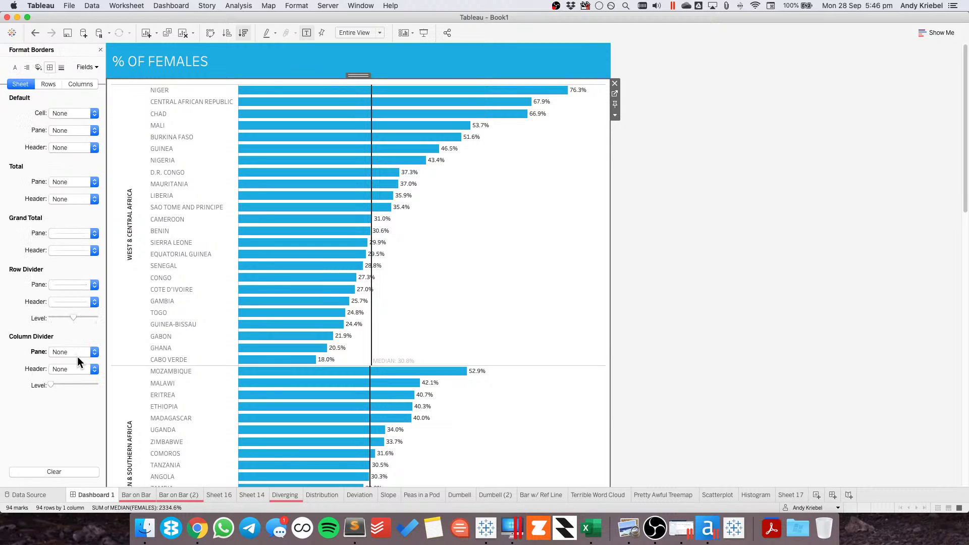
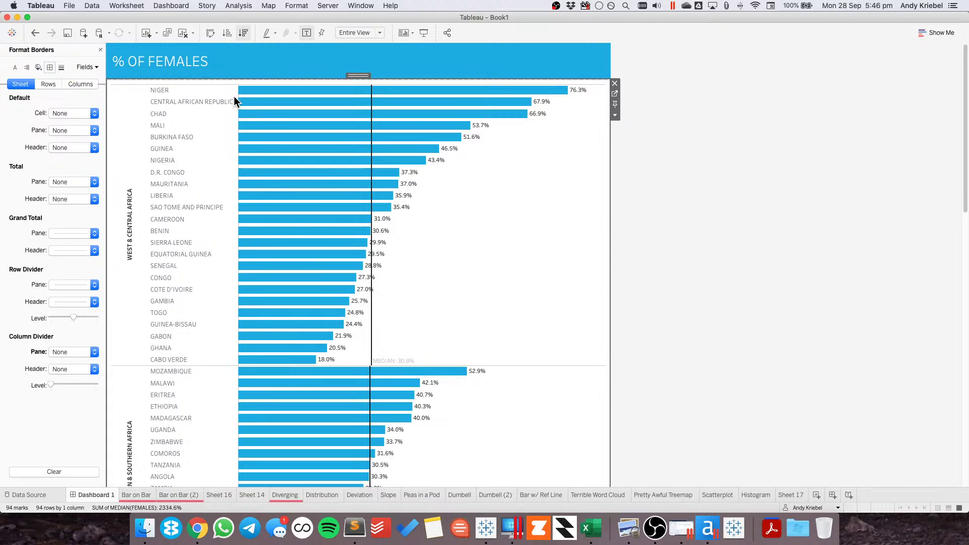
left_click(100, 50)
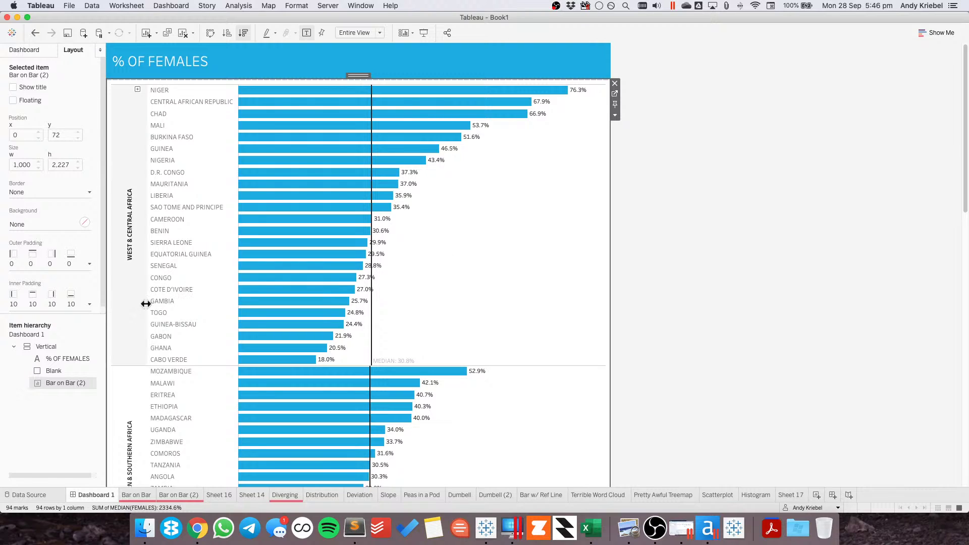
- Set the dashboard's custom height to 2500 px and check the chart down to the source caption
scroll(514, 313, "down", 8)
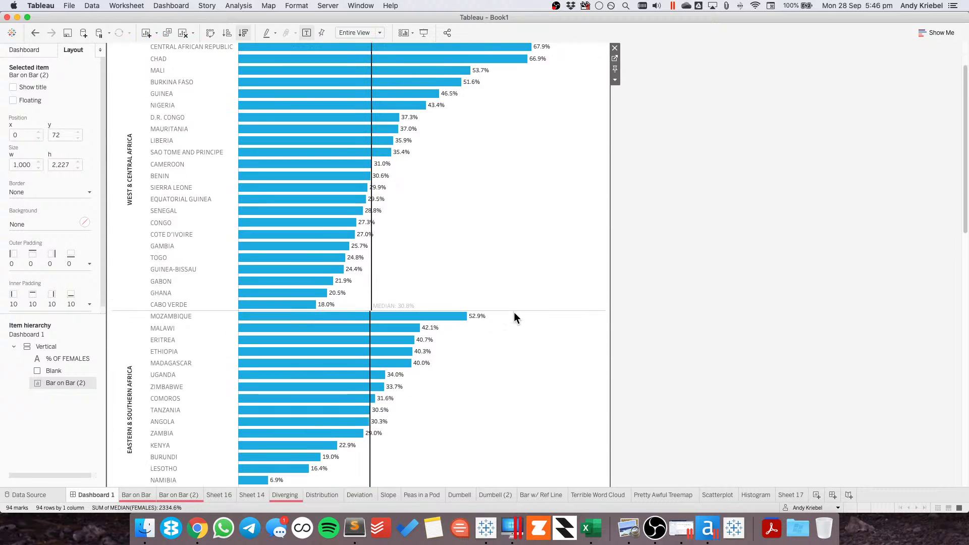
scroll(513, 312, "down", 20)
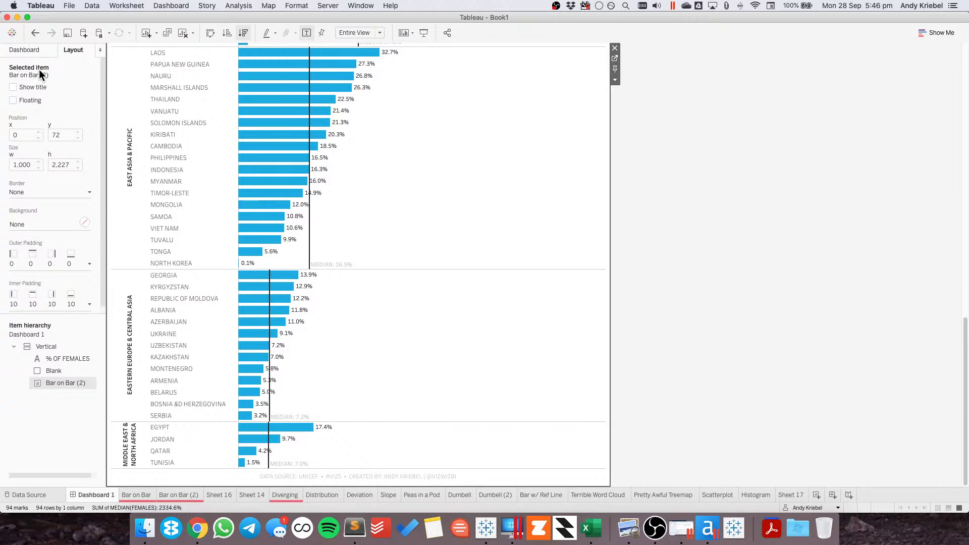
left_click(26, 49)
left_click(79, 126)
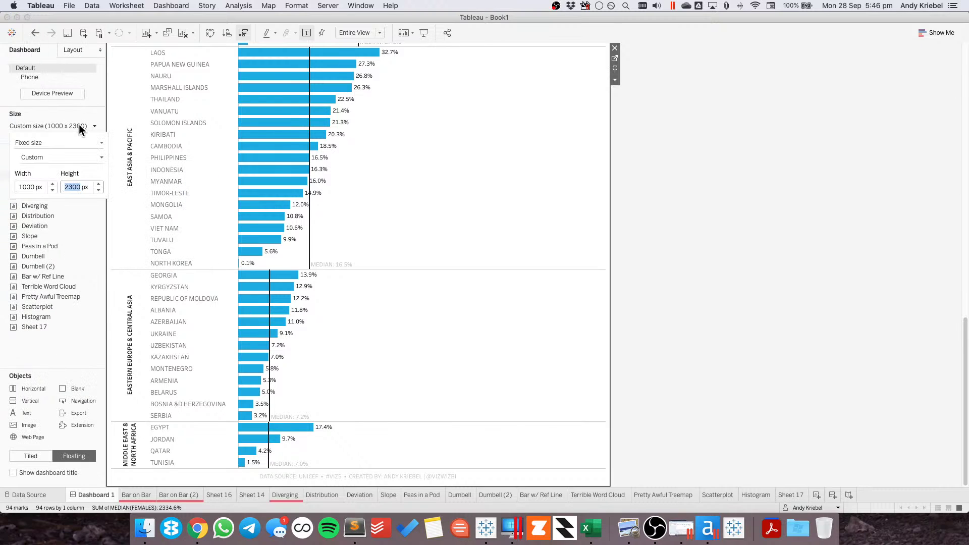
left_click(99, 183)
left_click(99, 183)
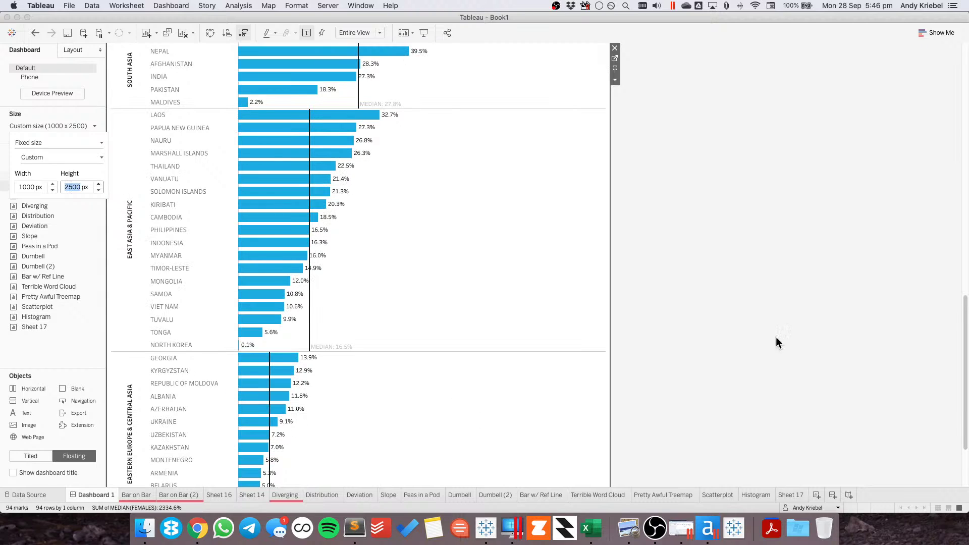
left_click(966, 452)
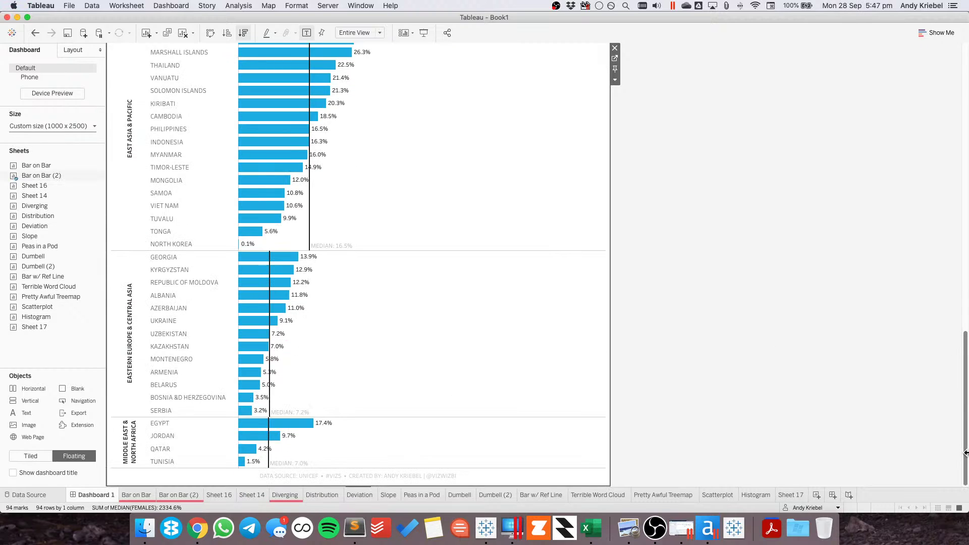
scroll(935, 263, "up", 15)
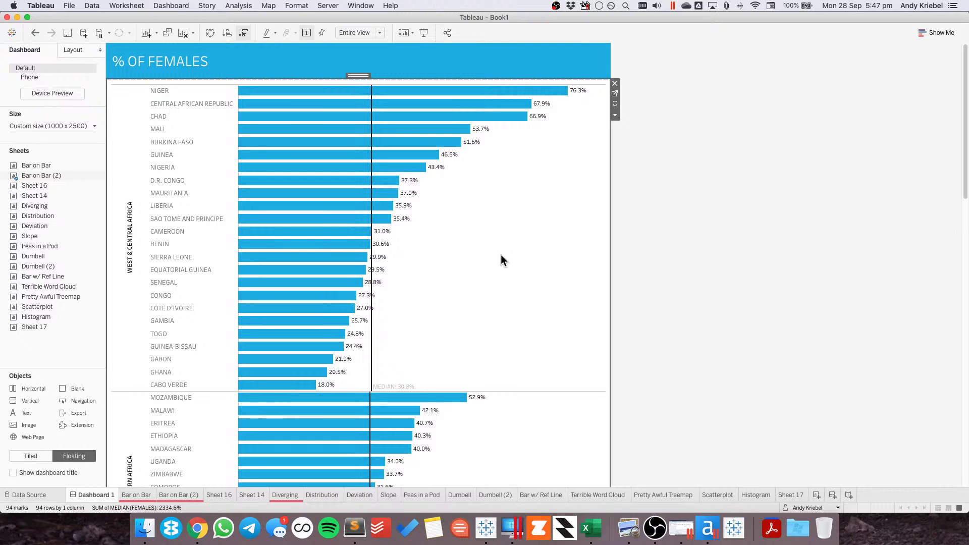
- Replace the header text with THE HIGHEST LEVELS OF FEMALE CHILD MARRIAGE IS FOUND IN WEST & CENTRAL AFRICA, using the UNICEF page in Chrome as reference
key("super+Tab")
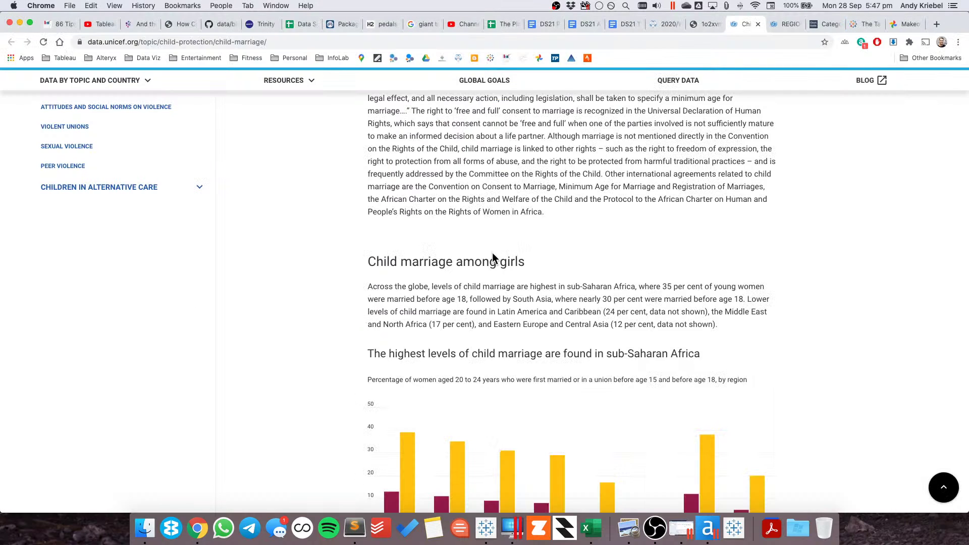
key("super+Tab")
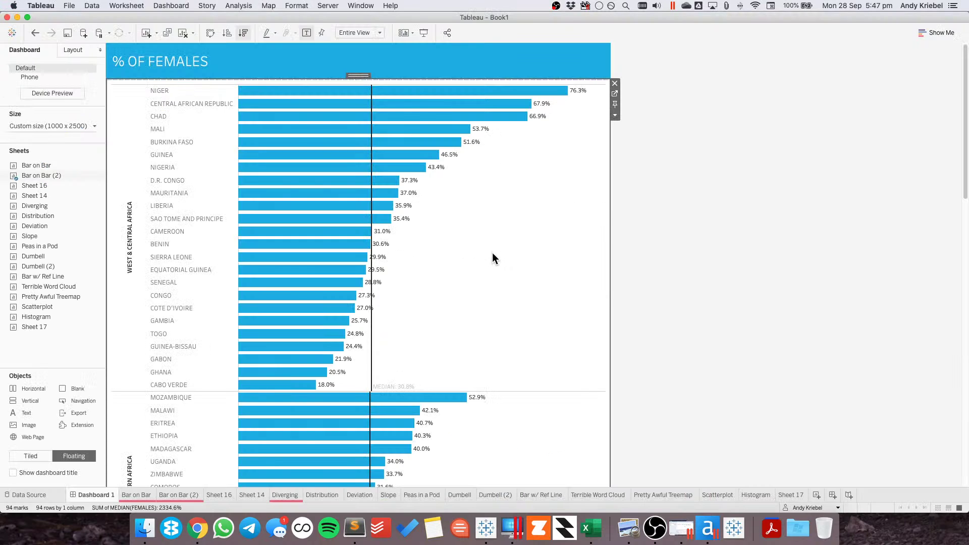
left_click(174, 62)
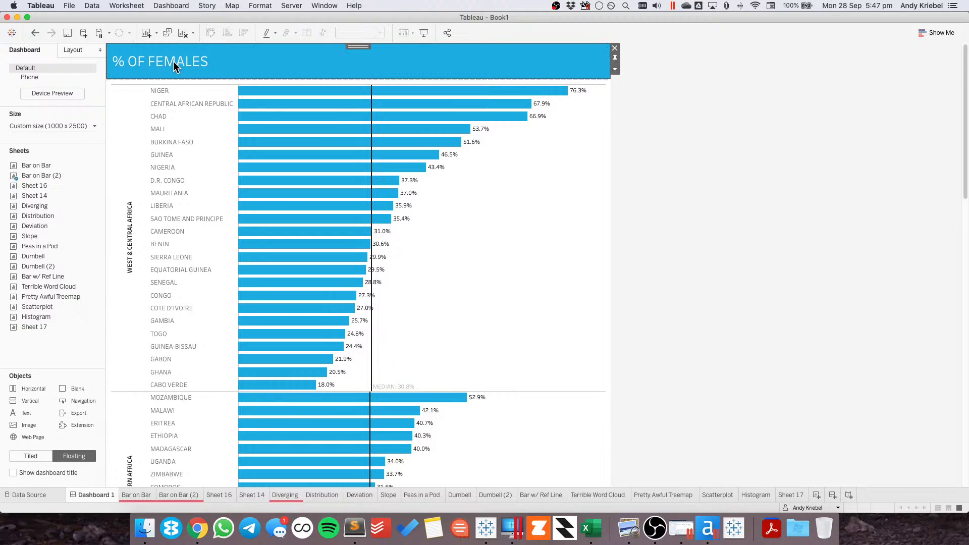
double_click(173, 62)
type("THE HI")
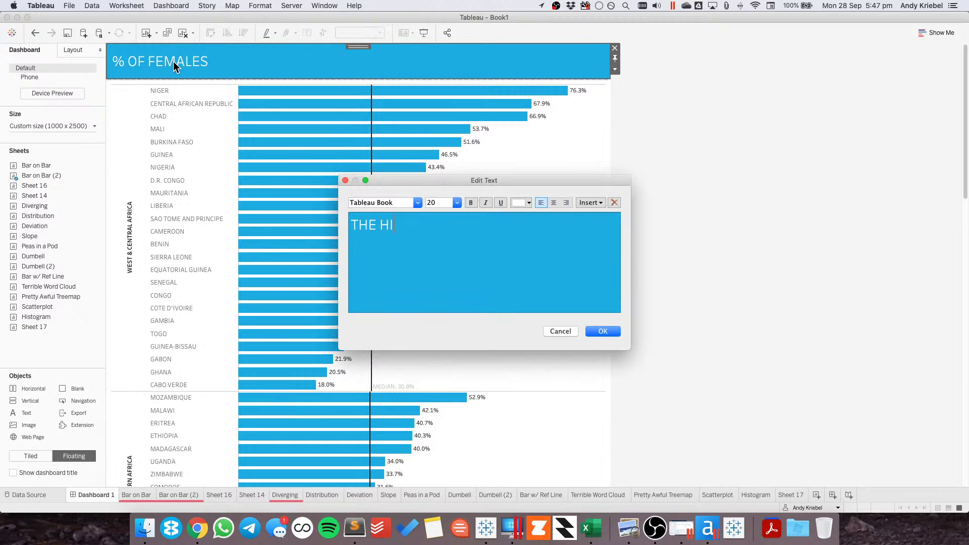
type("GHEST LEVELS OF")
key("super+Tab")
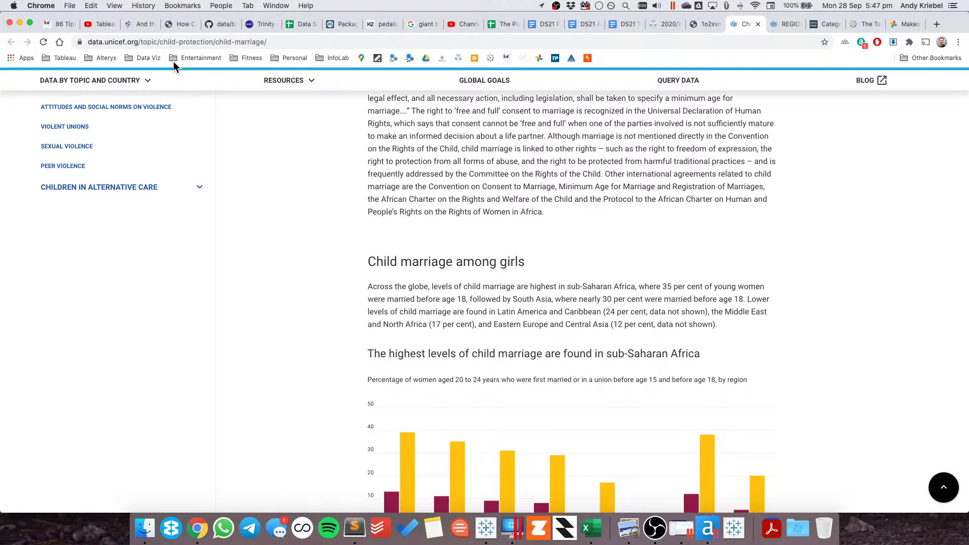
key("super+Tab")
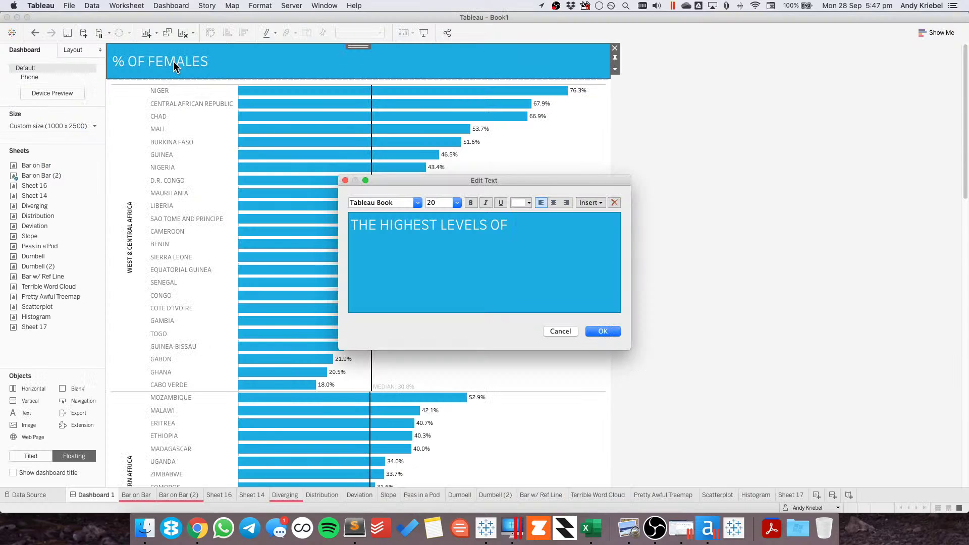
type("FEMALE CHILD MARRIAGE")
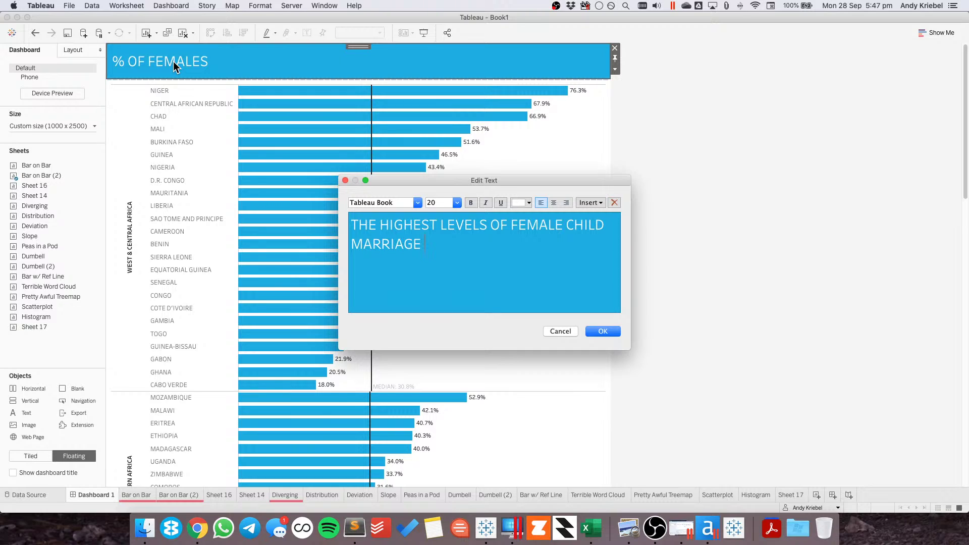
type(" IS FOUND IN WEST")
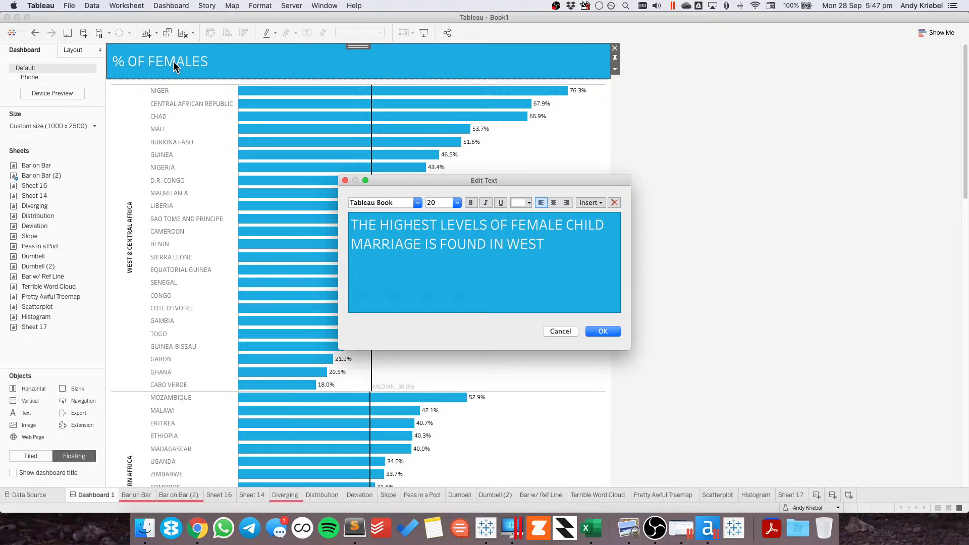
type(" & CENTRAL AFRICA")
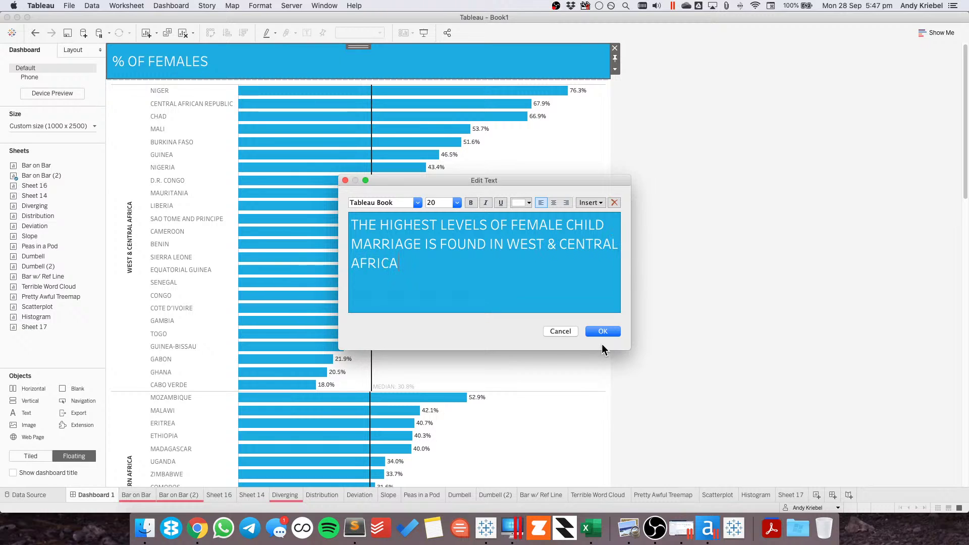
left_click(602, 330)
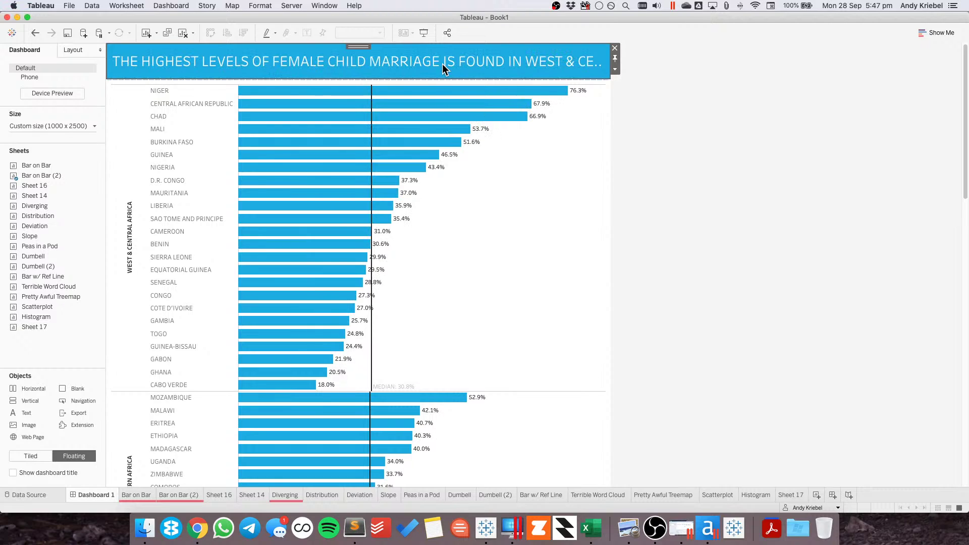
- Reduce the header title's font size to 16 so the whole sentence fits on one line
double_click(485, 58)
left_click(457, 202)
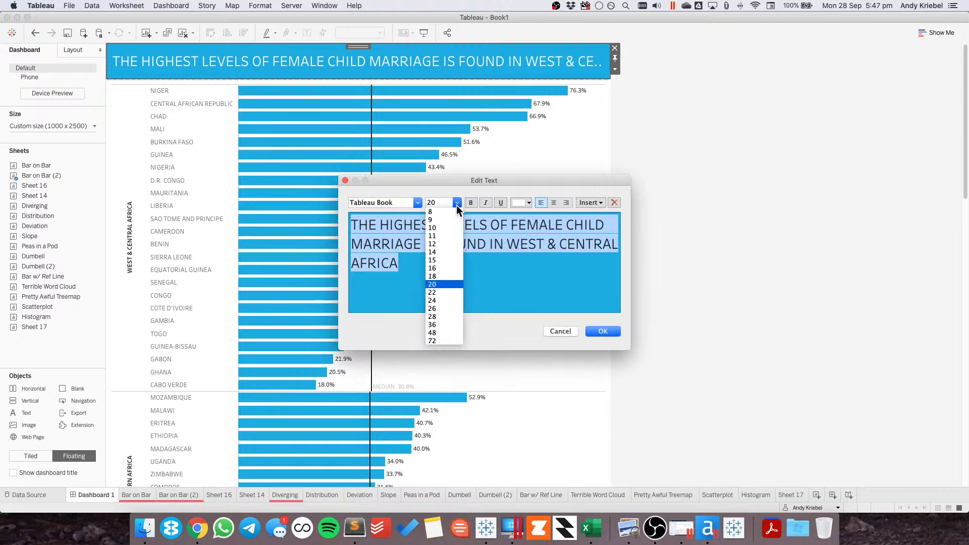
left_click(444, 276)
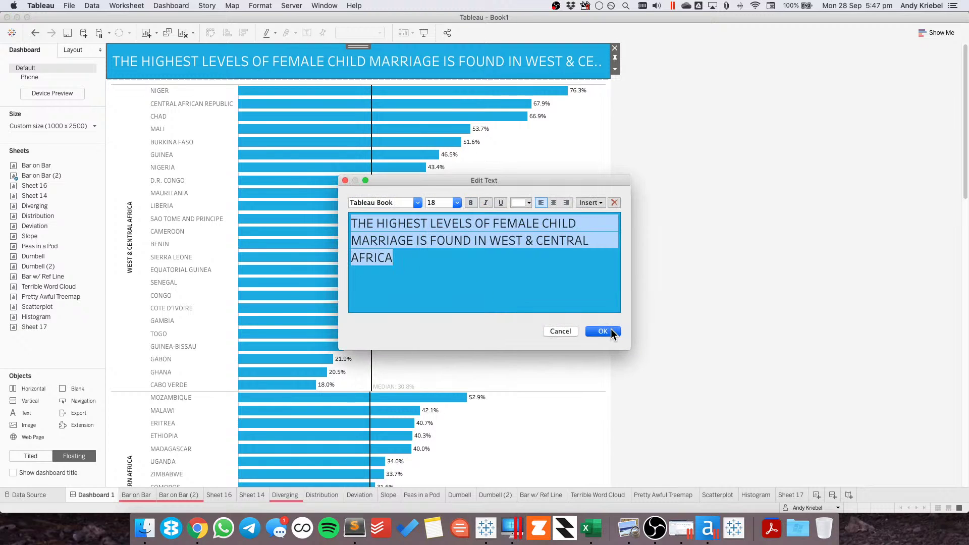
left_click(611, 328)
double_click(490, 54)
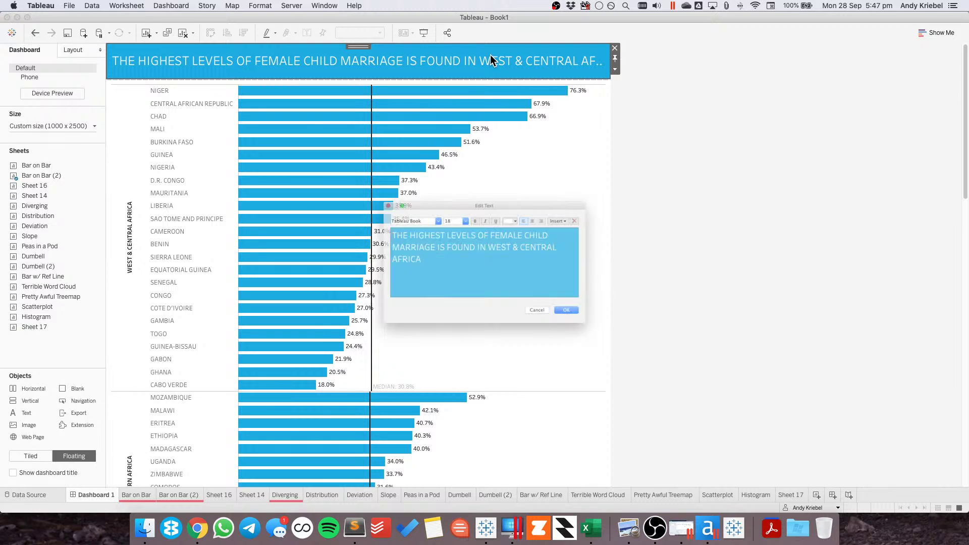
triple_click(447, 238)
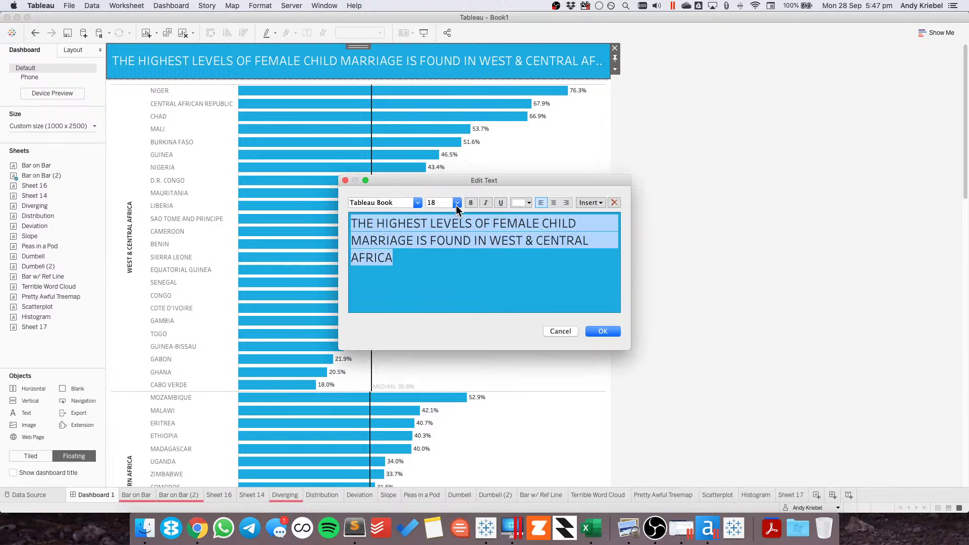
left_click(457, 203)
left_click(441, 268)
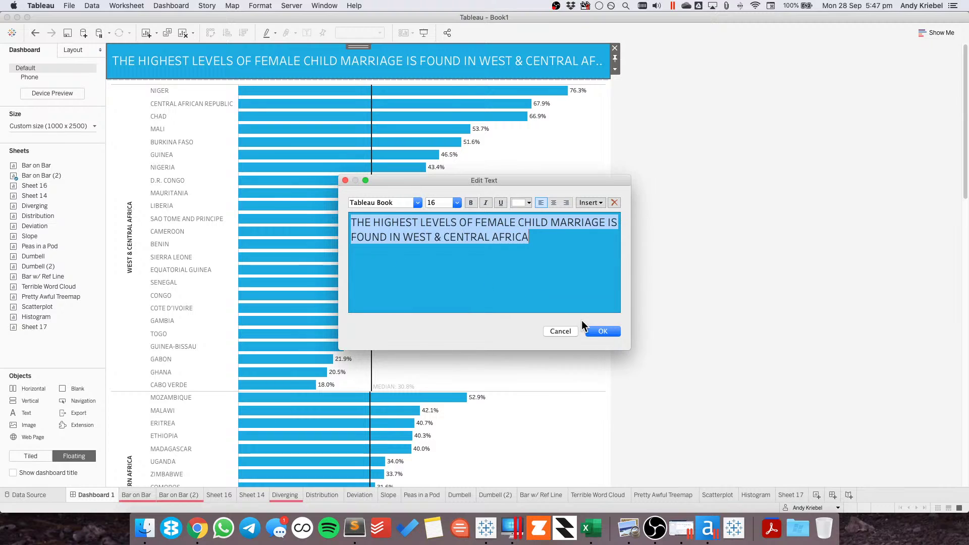
left_click(601, 331)
left_click(549, 202)
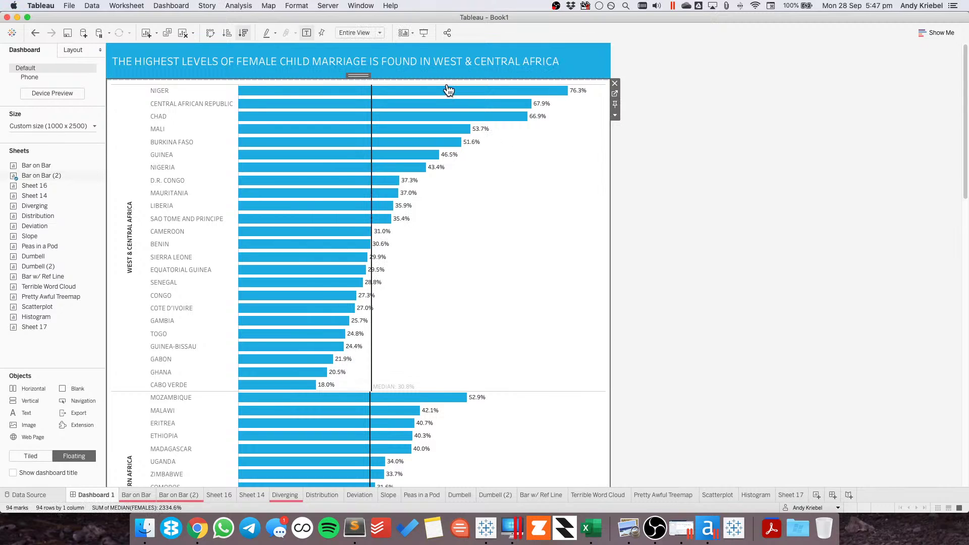
- Correct the header title's grammar by replacing IS with ARE before FOUND
double_click(455, 61)
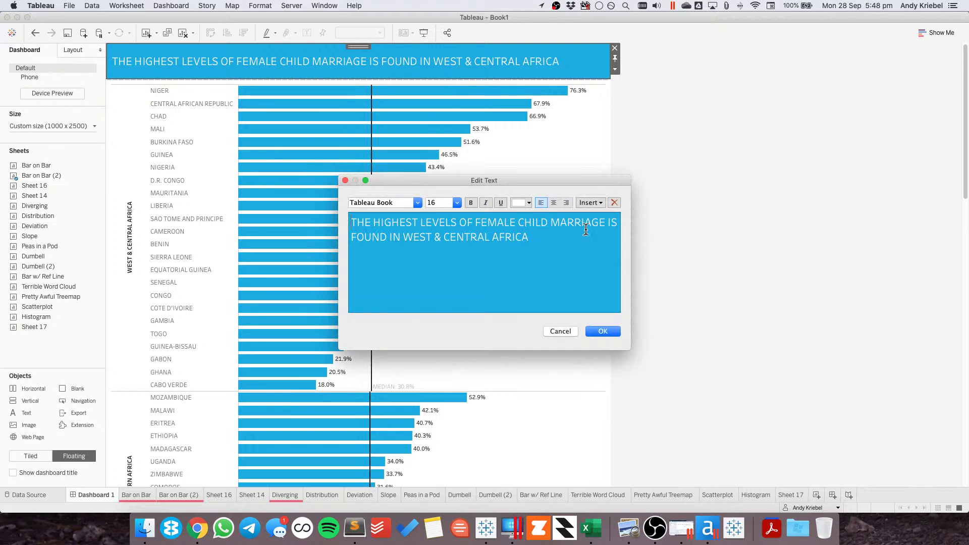
left_click(610, 223)
key("BackSpace")
key("Delete")
type("ARE")
left_click(602, 331)
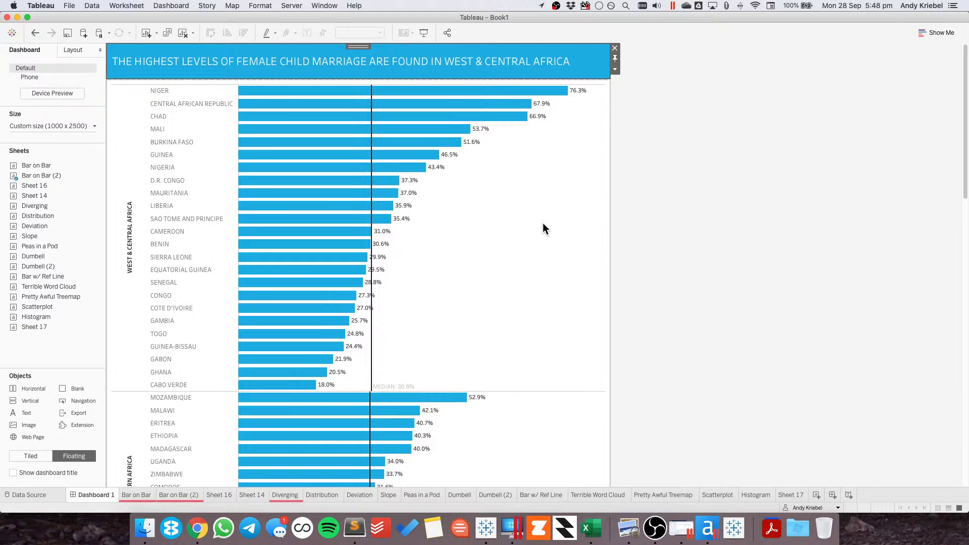
left_click(543, 223)
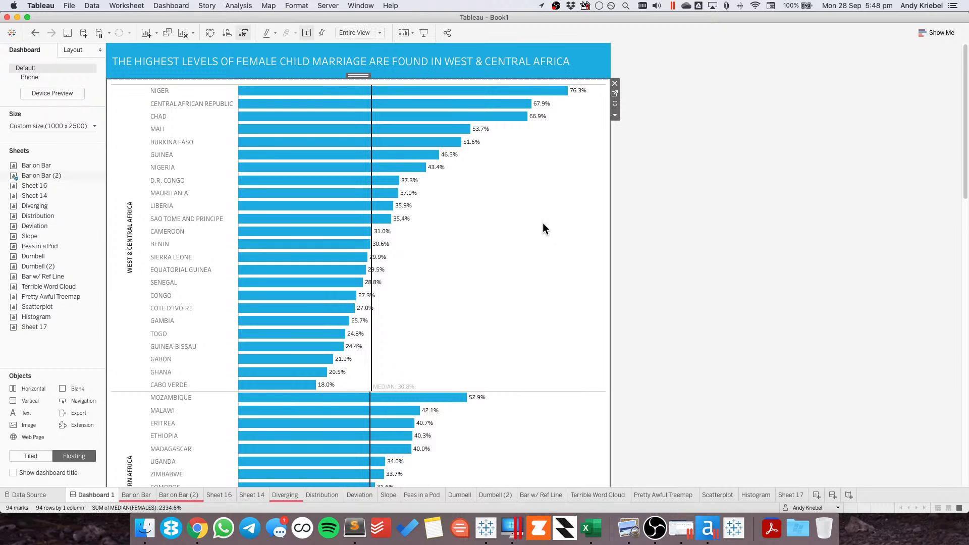
- Switch to the UNICEF page in Chrome and copy the bar chart's subtitle, from "Percentage of women aged 20 to 24 years" to "by region"
key("super+Tab")
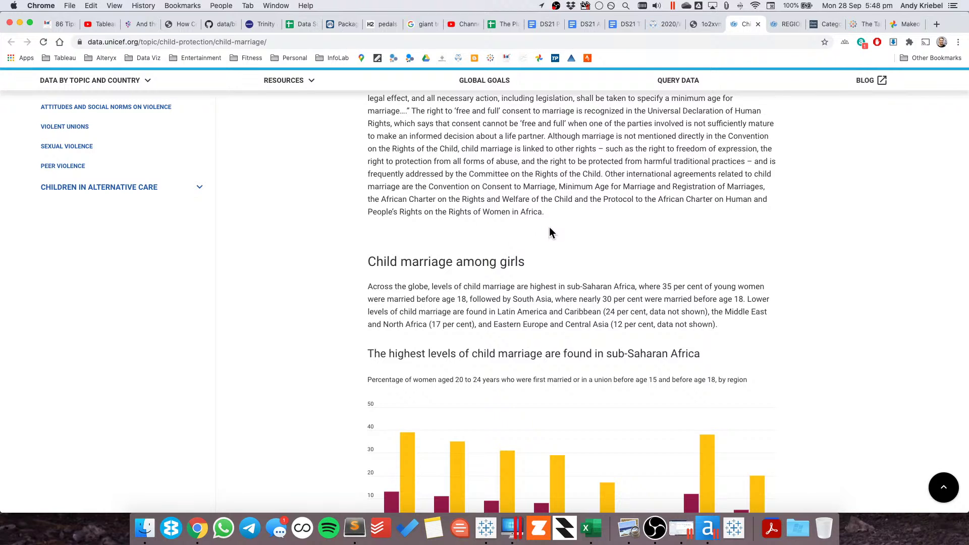
scroll(549, 232, "down", 5)
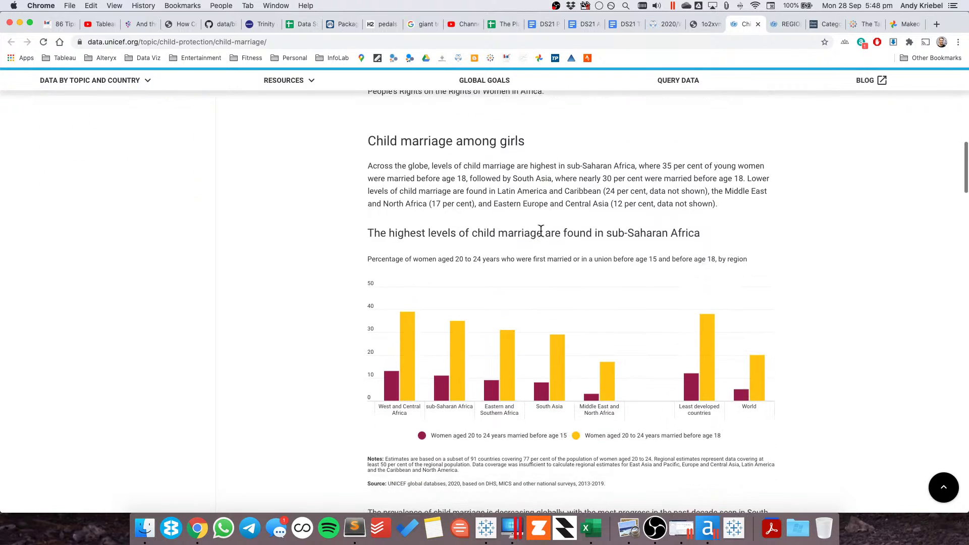
left_click_drag(368, 255, 748, 253)
key("super+c")
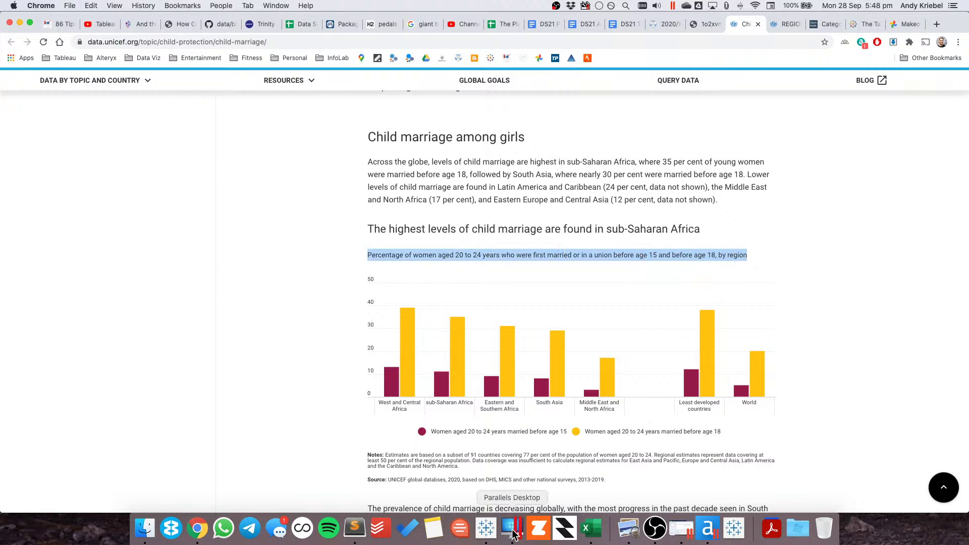
- Paste the copied subtitle over line 7 in Sublime Text, and copy it from there as plain text
left_click(355, 528)
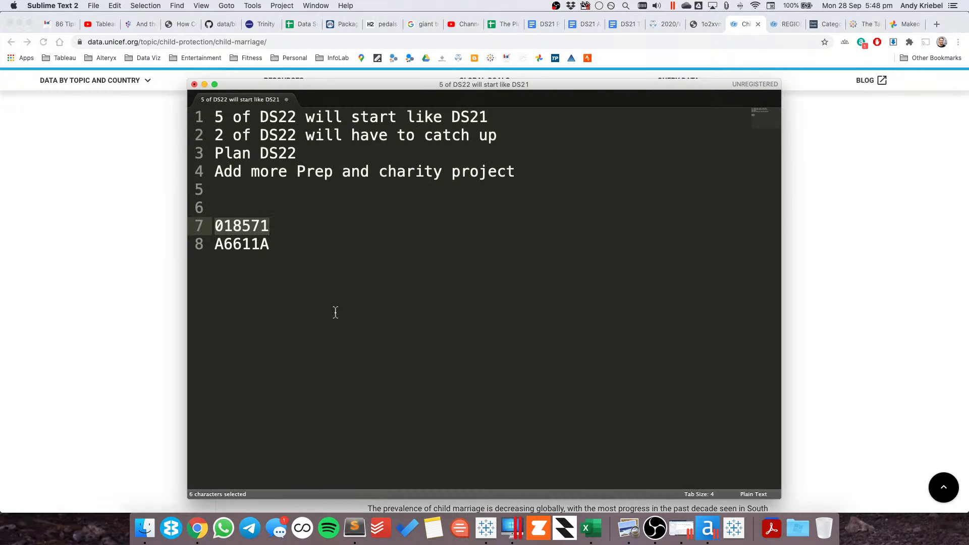
key("super+v")
key("Up")
key("Up")
key("Up")
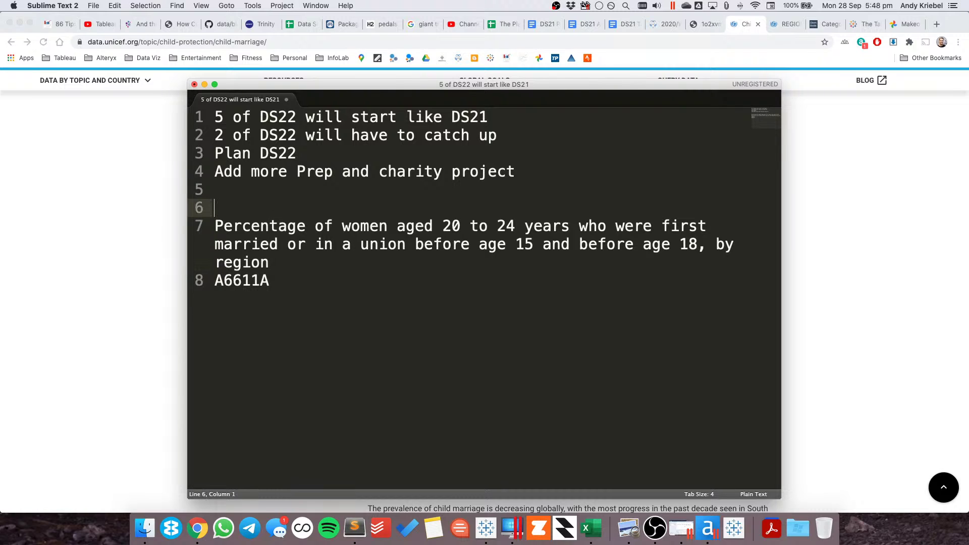
key("Down")
key("shift+Down")
key("shift+Down")
key("shift+Down")
key("shift+Left")
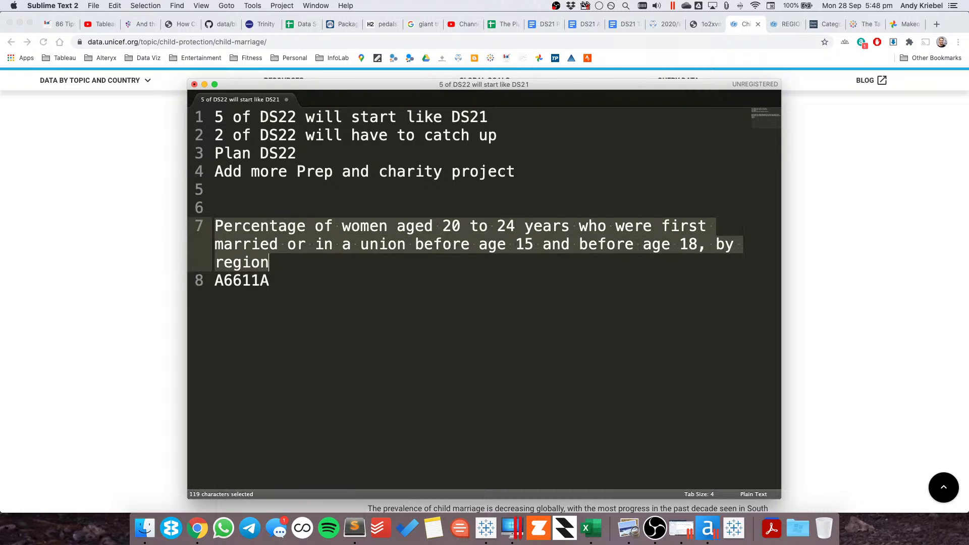
key("super+c")
- Return to the Tableau dashboard and add the copied subtitle below the title in the header text
key("super+Tab")
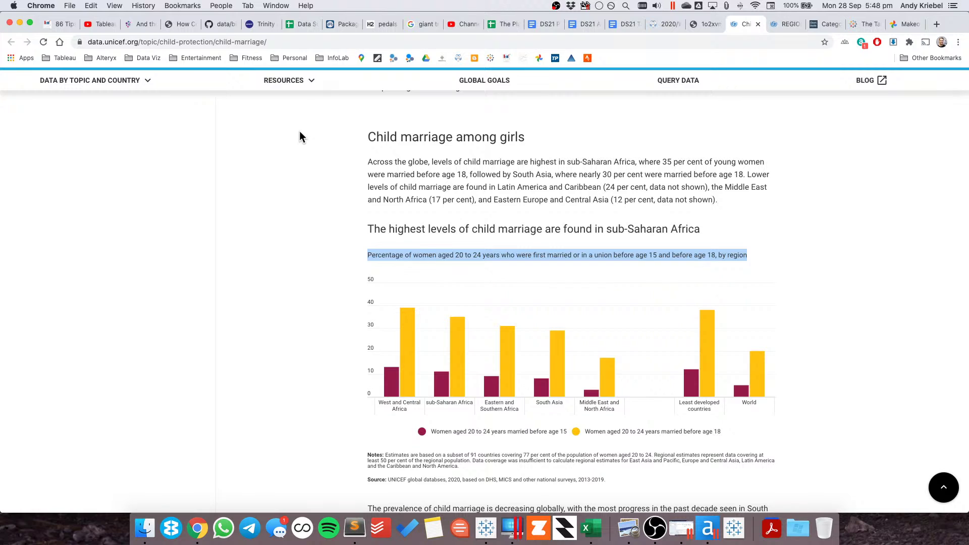
key("super+Tab")
double_click(302, 66)
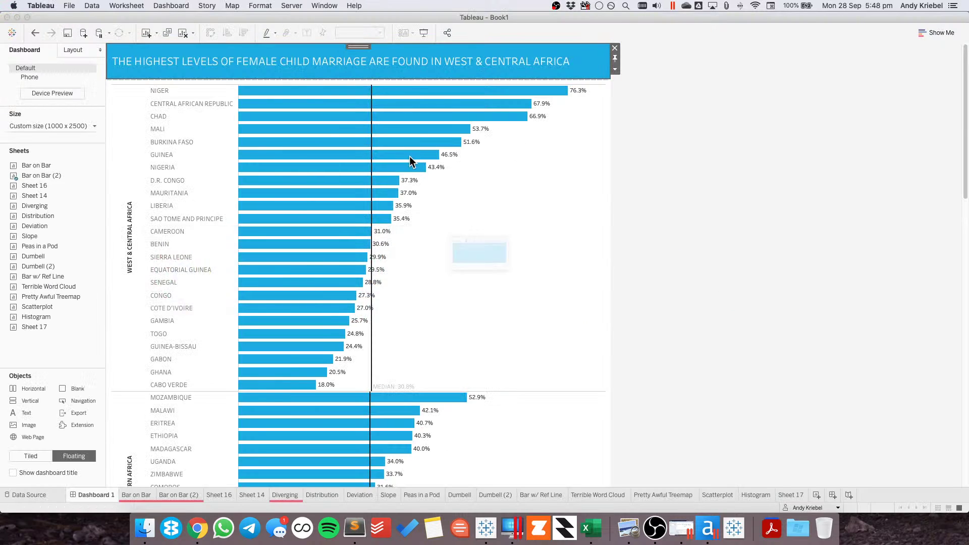
key("super+a")
key("super+v")
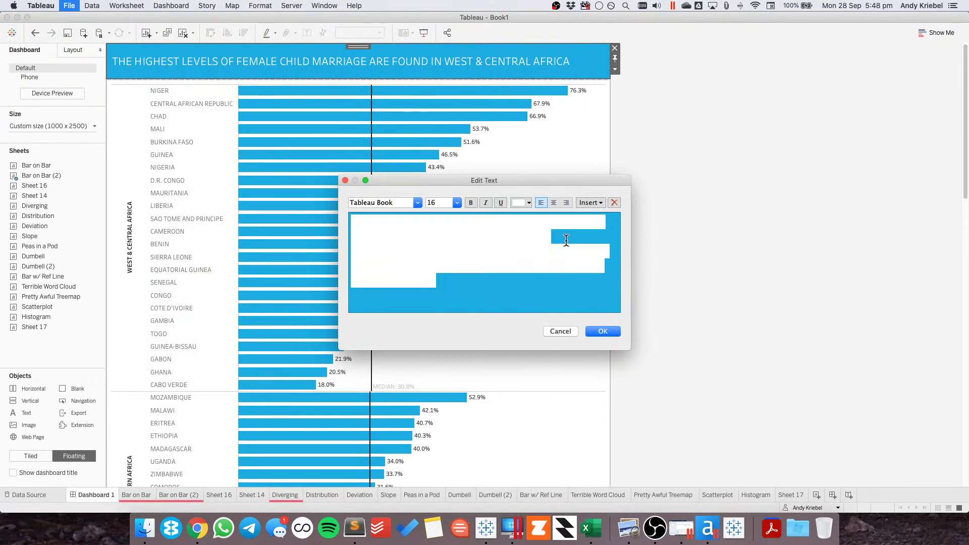
left_click(610, 332)
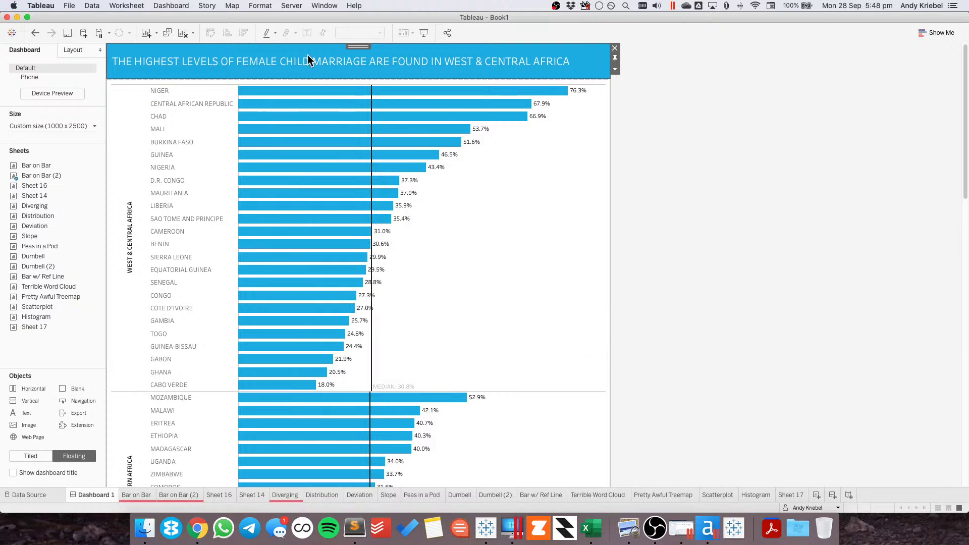
- Format the header's subtitle in white at font size 10 and replace its word "Percentage" with "%"
double_click(283, 65)
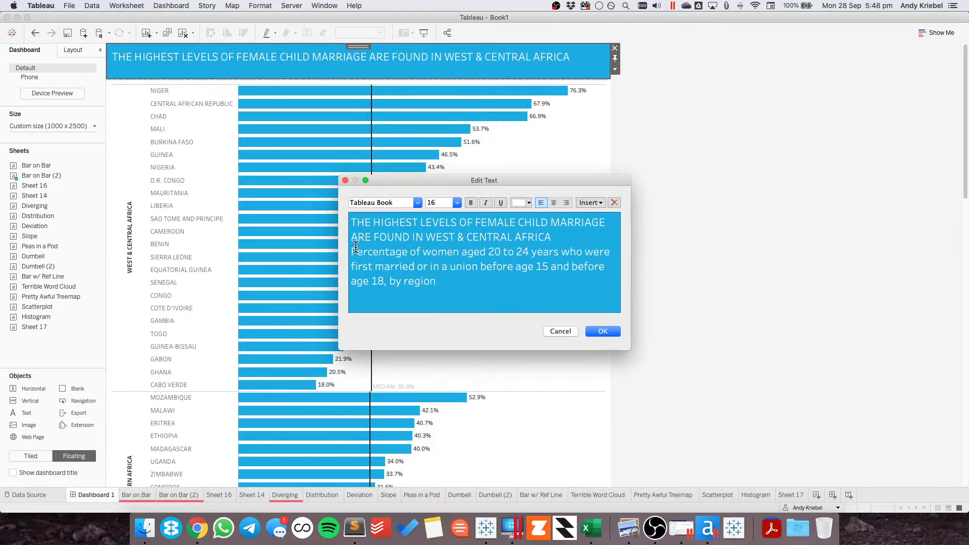
left_click_drag(352, 248, 437, 282)
left_click(521, 207)
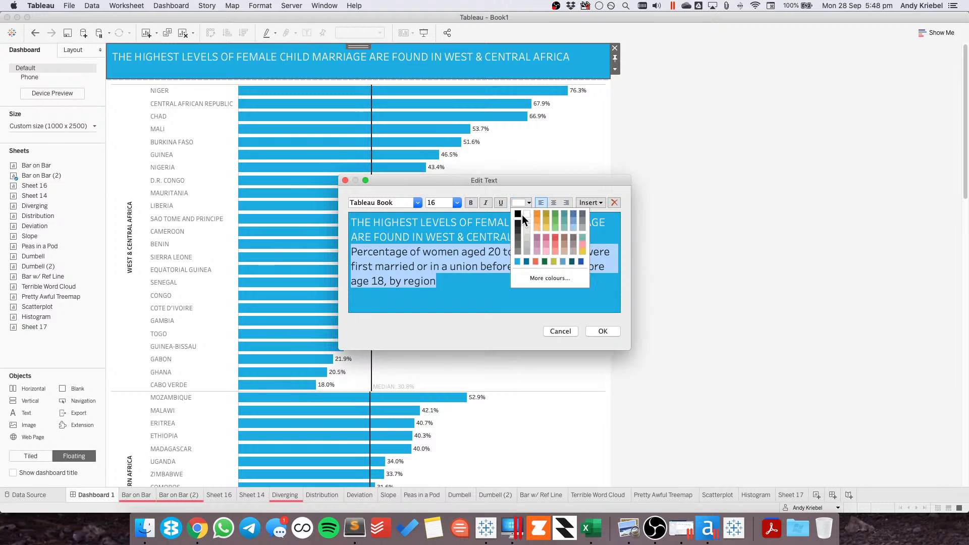
left_click(525, 213)
left_click(378, 256)
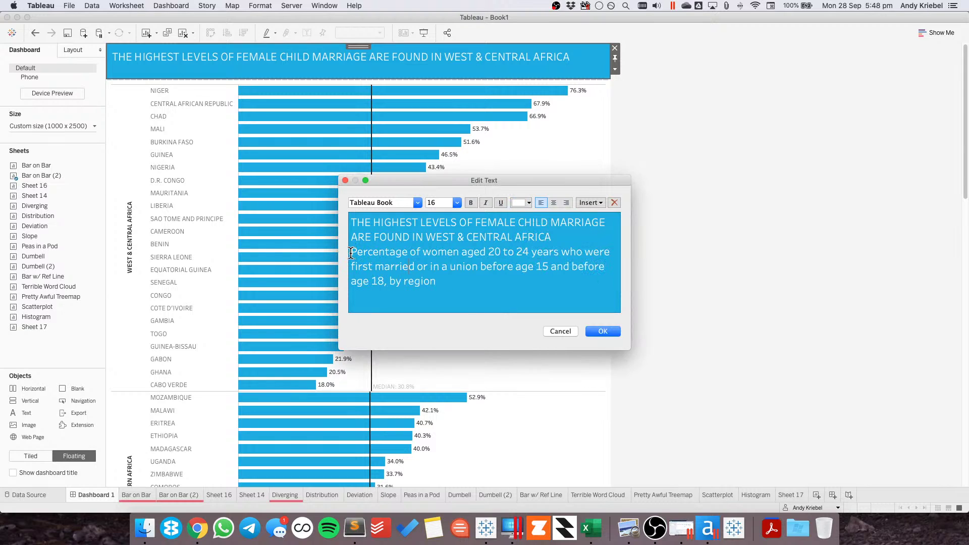
left_click_drag(352, 252, 465, 299)
left_click(457, 203)
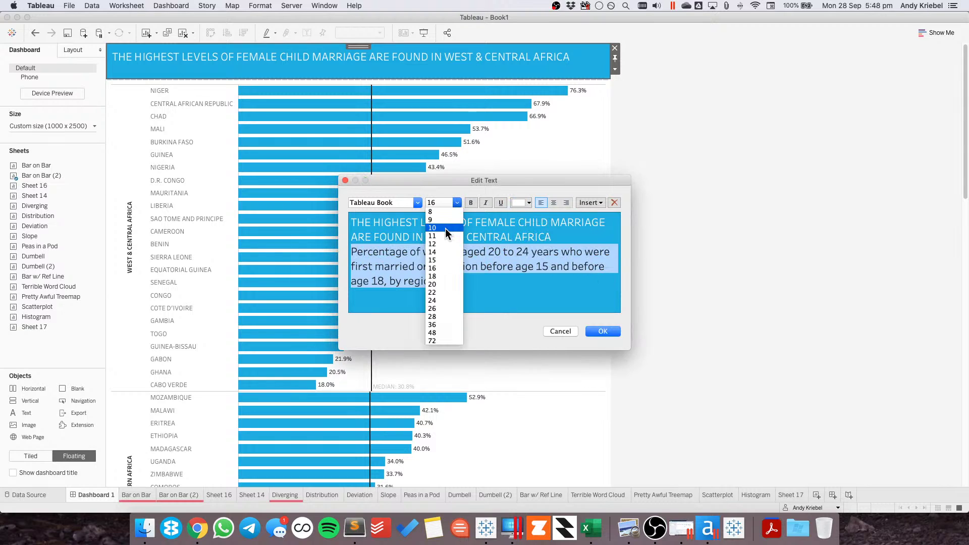
left_click(445, 229)
left_click(396, 250)
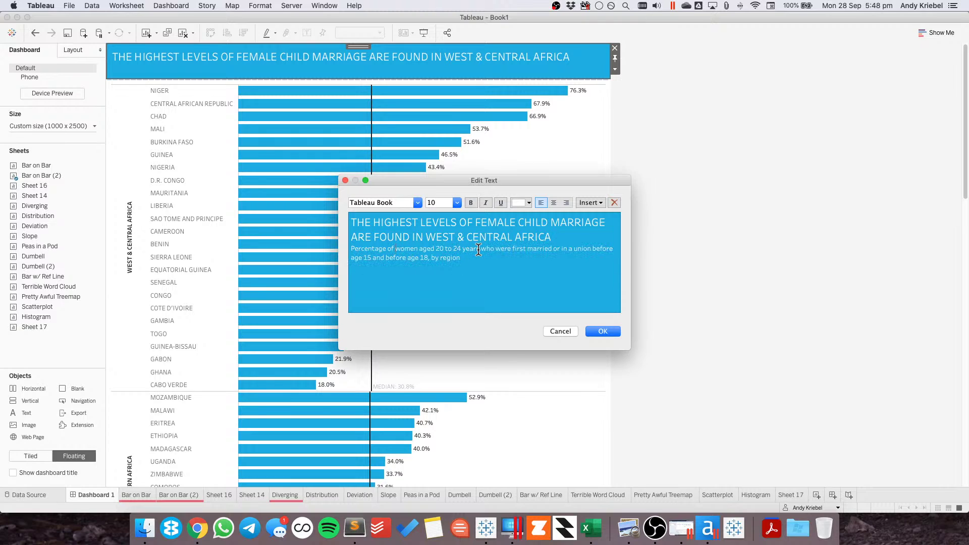
key("alt+shift+Left")
type("%")
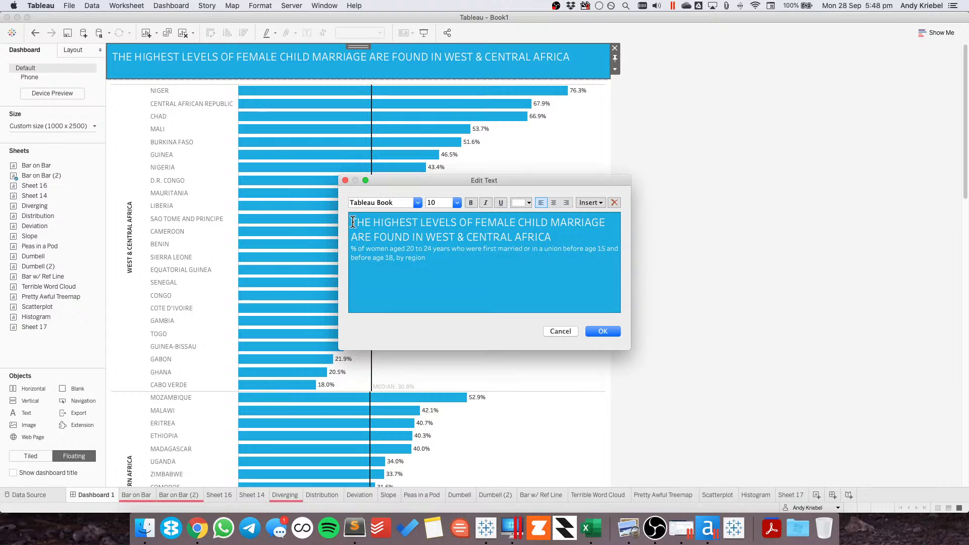
- Set the header title's font to Tableau Semibold and the subtitle's font to Tableau Regular
left_click_drag(352, 222, 552, 233)
left_click(418, 203)
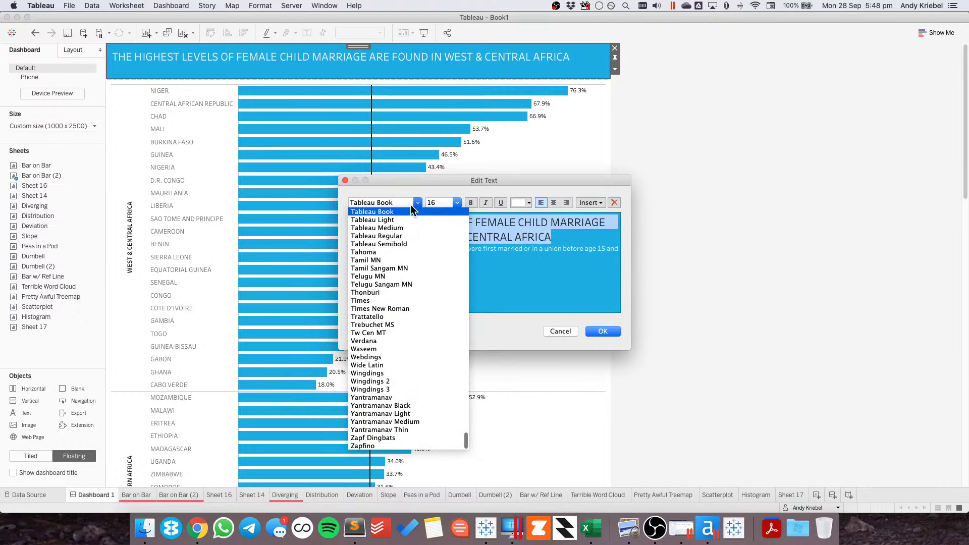
left_click(404, 244)
left_click_drag(426, 258, 346, 250)
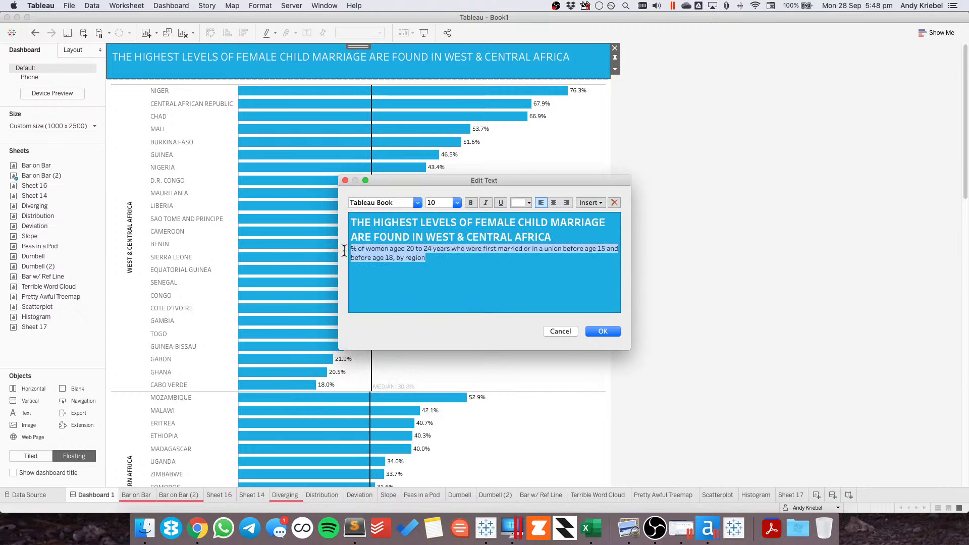
left_click(421, 207)
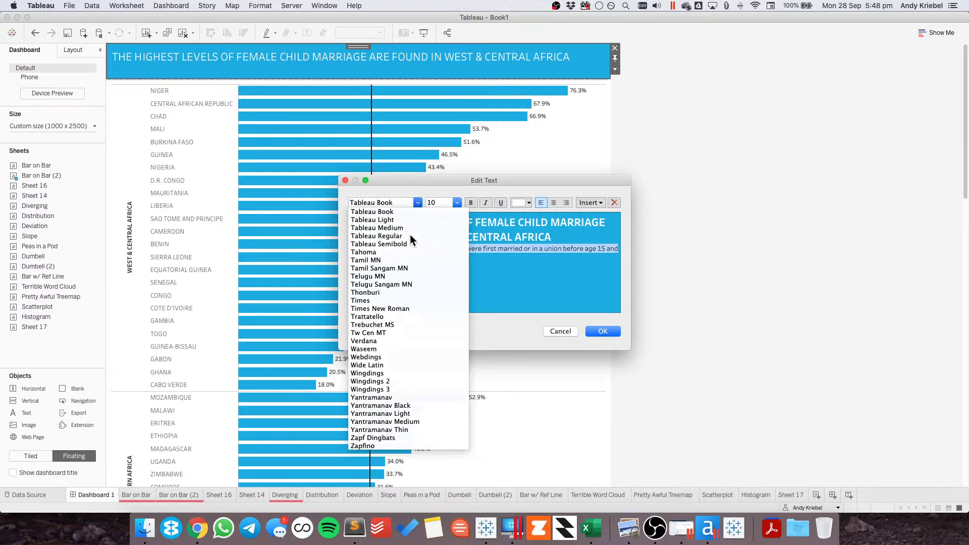
left_click(410, 234)
left_click(427, 259)
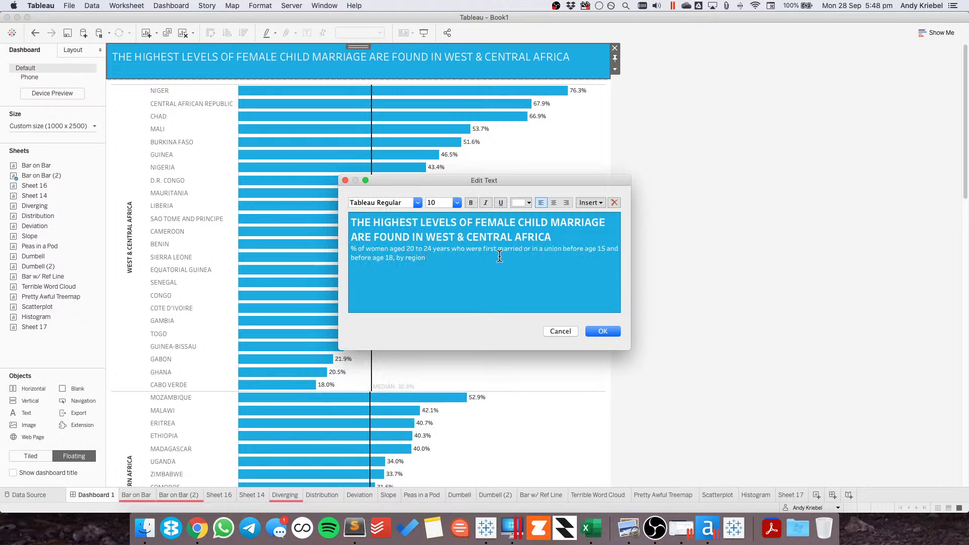
- Remove the "before age 15 and" wording so the subtitle reads "in a union before age 18, by region", and apply the header text
left_click(565, 248)
key("shift+End")
key("Delete")
key("Delete")
key("Delete")
left_click(599, 331)
left_click(524, 192)
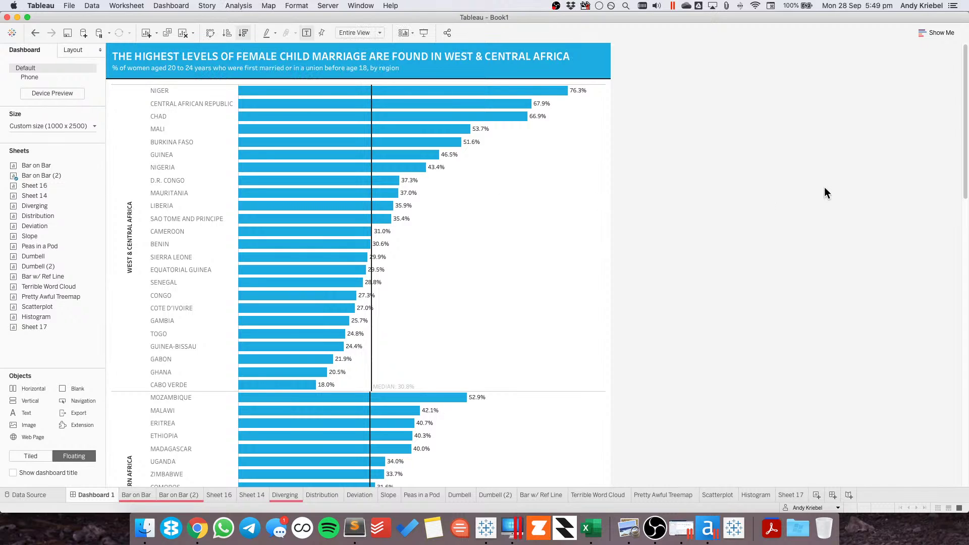
- Make the blue header text area slightly taller by lowering its bottom edge above the bar chart
left_click(825, 187)
left_click(572, 65)
left_click(572, 83)
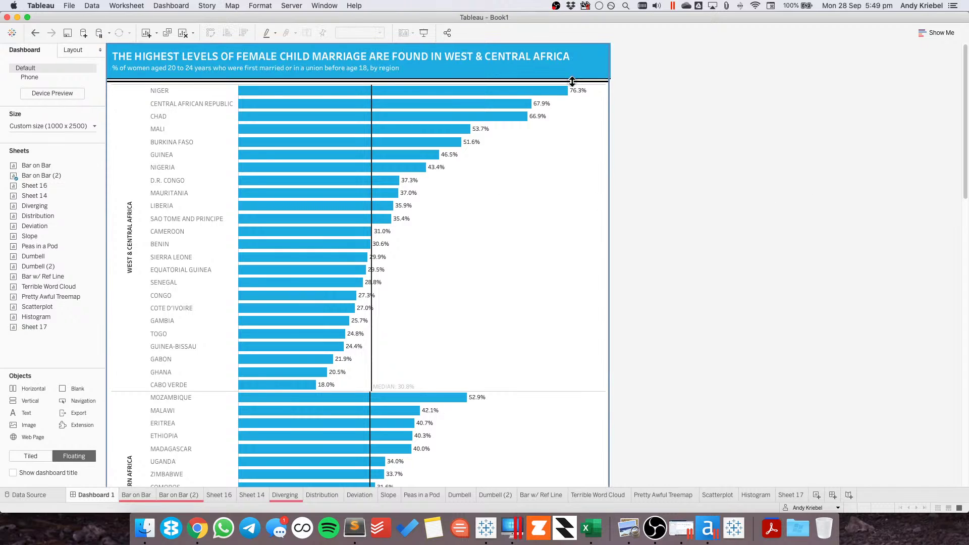
left_click_drag(572, 83, 572, 86)
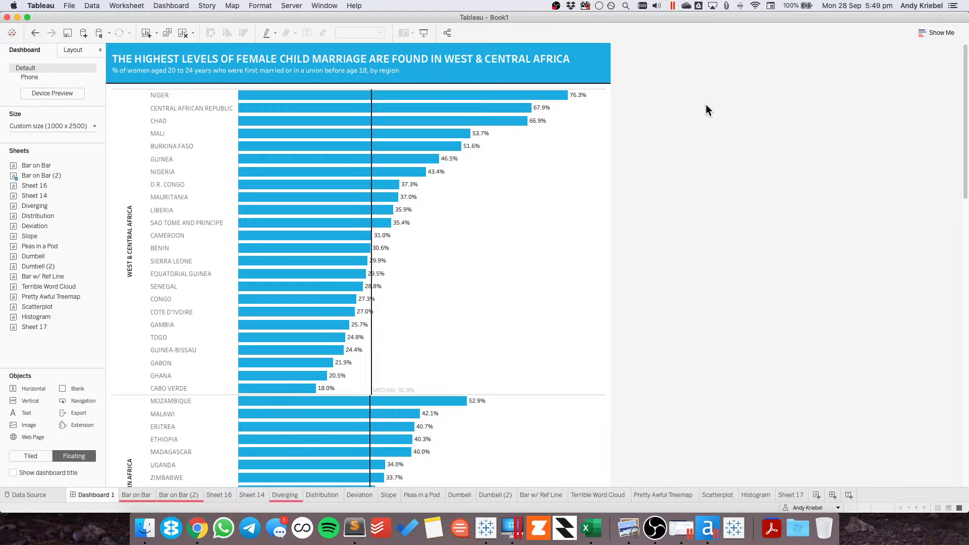
- Check the source note under the UNICEF chart in Chrome, and change the Tableau dashboard caption's data source to "UNICEF GLOBAL DATABASES"
key("super+Tab")
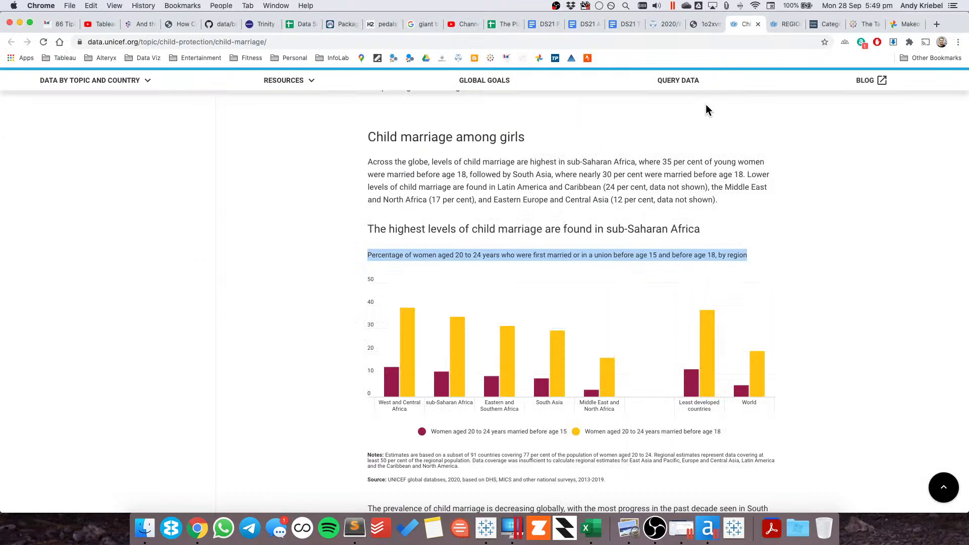
scroll(570, 222, "down", 5)
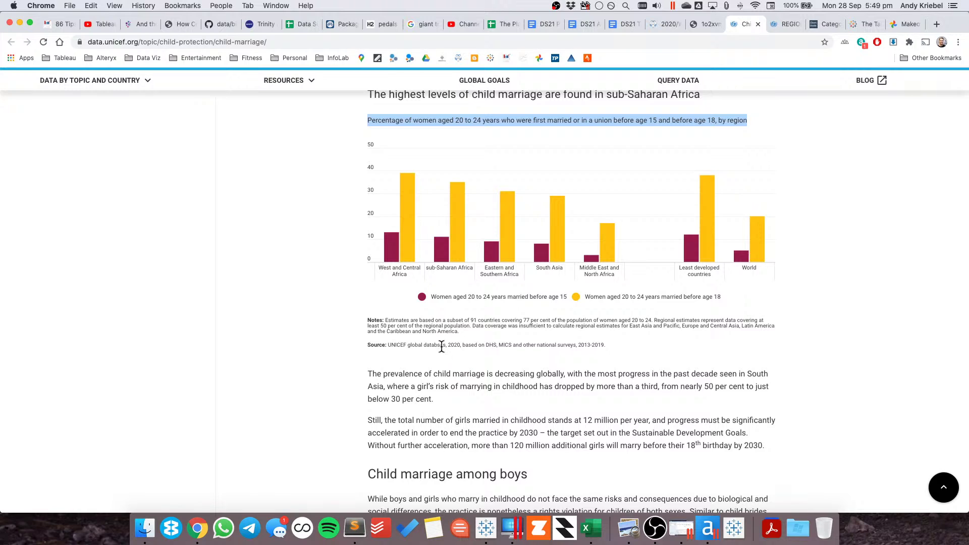
key("super+Tab")
scroll(336, 353, "down", 10)
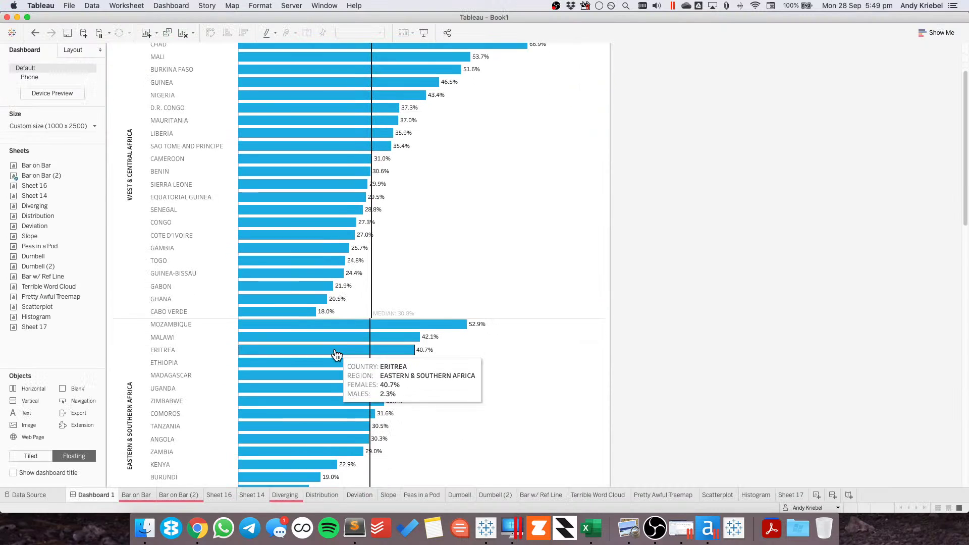
scroll(338, 354, "down", 15)
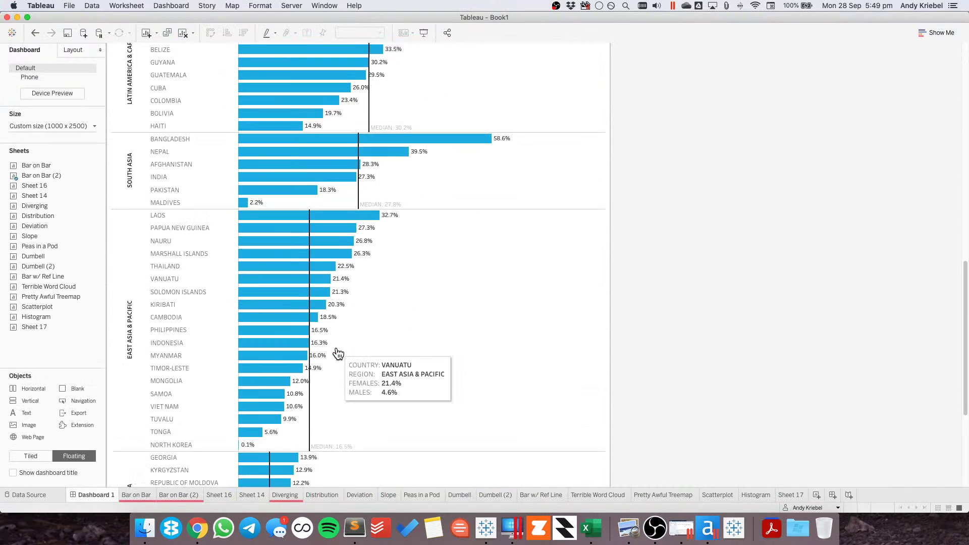
scroll(337, 354, "down", 5)
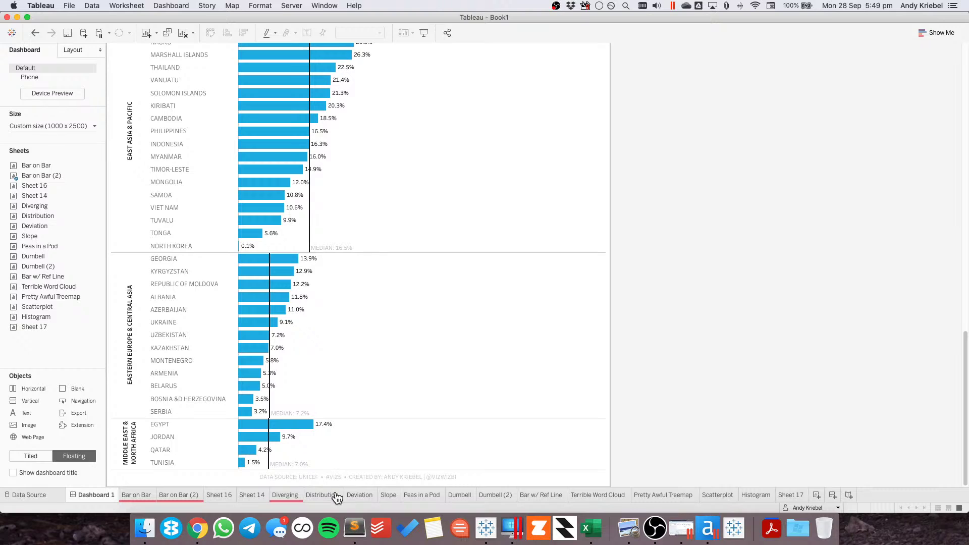
double_click(313, 479)
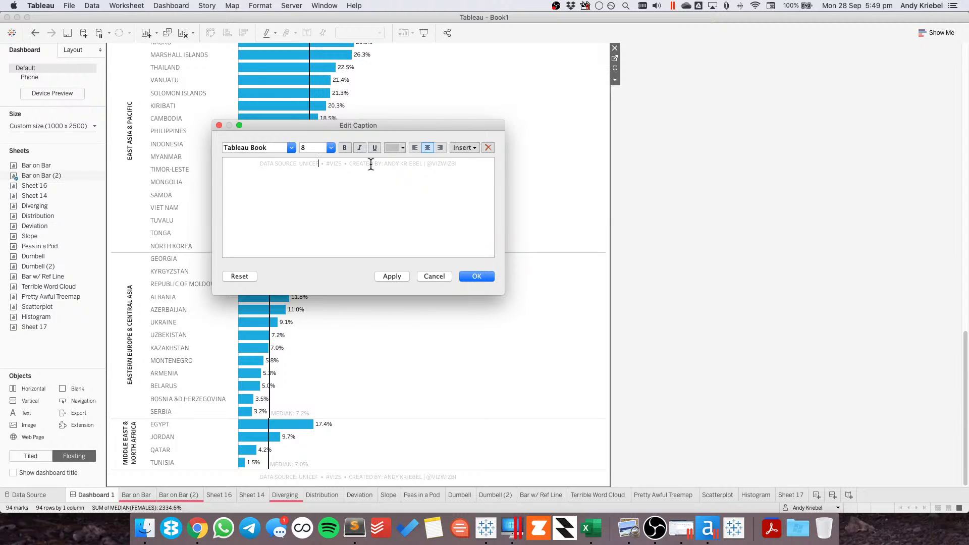
type("GLOBAL DATABASES")
left_click(477, 276)
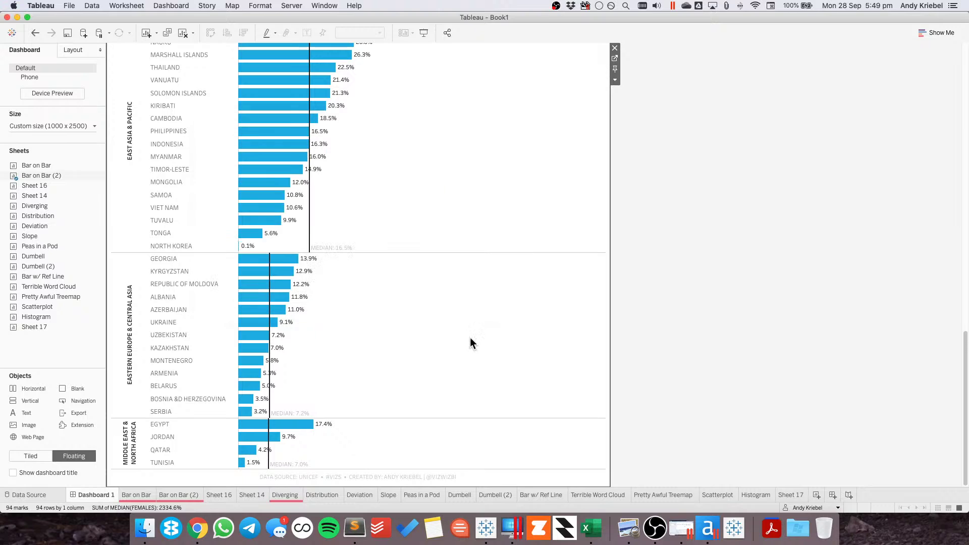
left_click(469, 335)
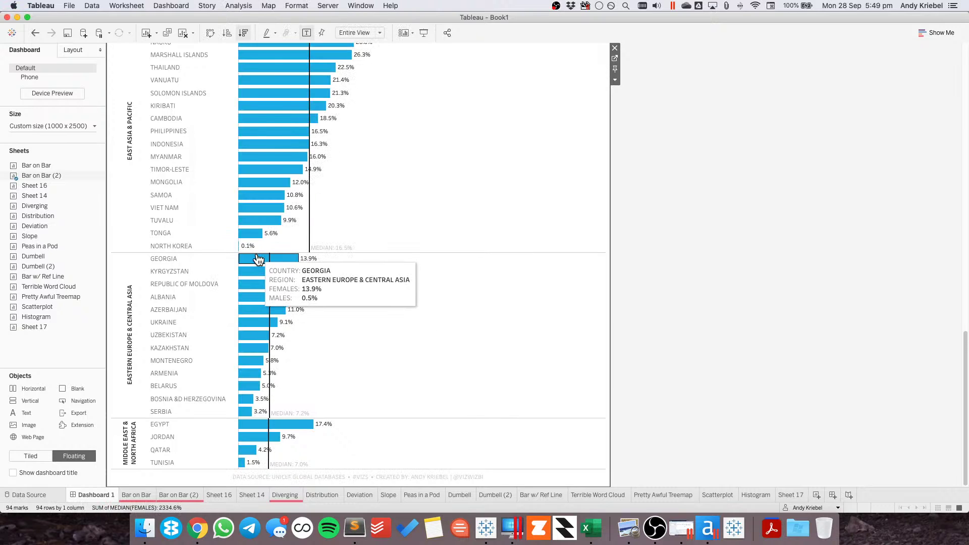
- Go from the dashboard's bar chart to its source worksheet, Bar on Bar (2)
left_click(614, 59)
left_click(148, 208)
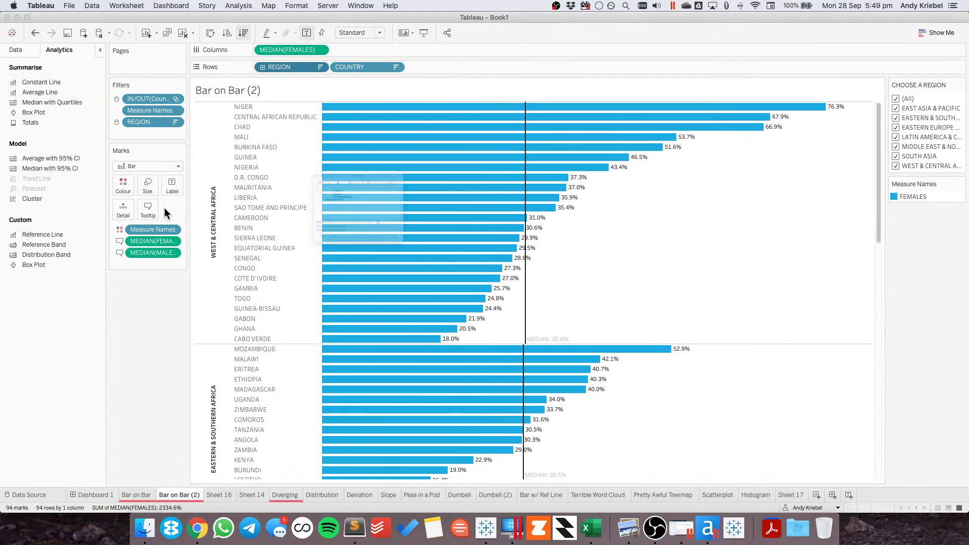
left_click(312, 155)
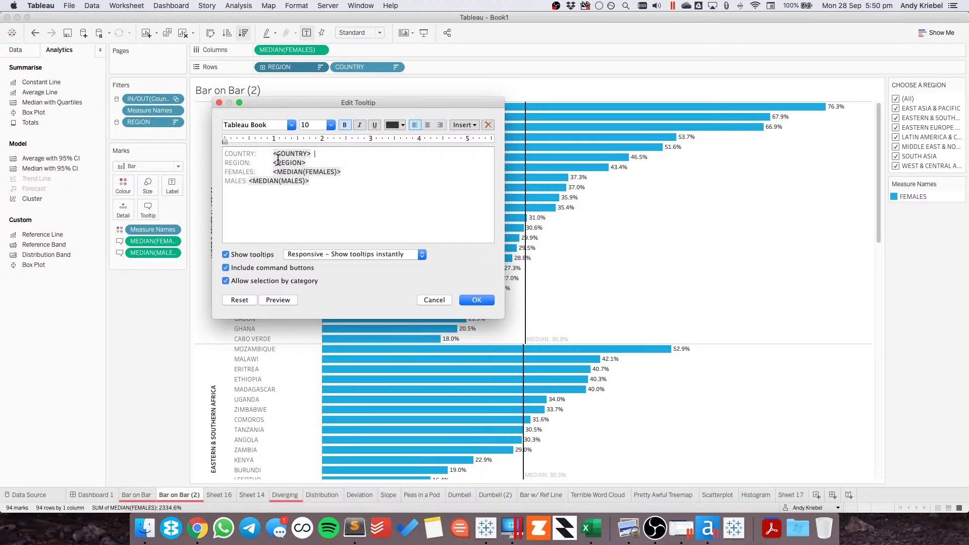
left_click(273, 161, "shift")
key("BackSpace")
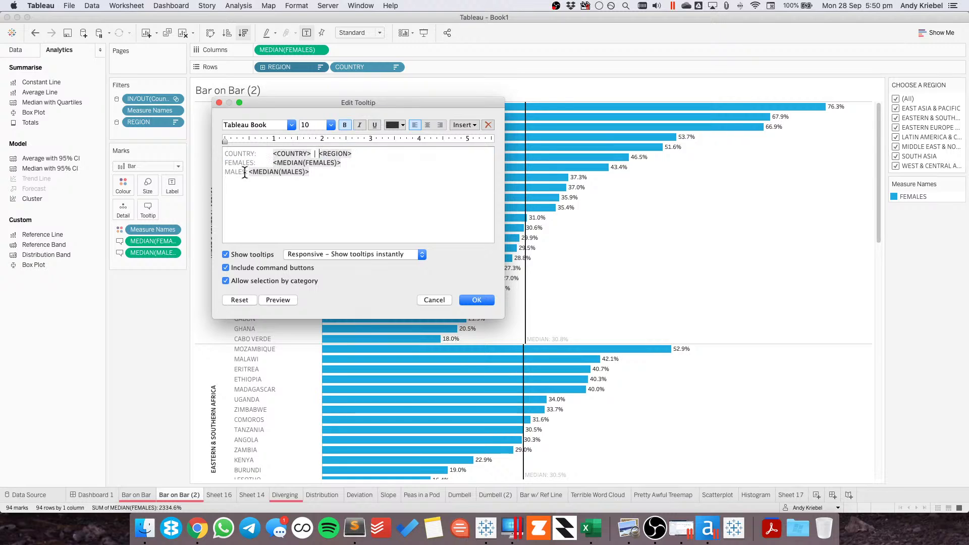
left_click_drag(273, 154, 197, 152)
key("BackSpace")
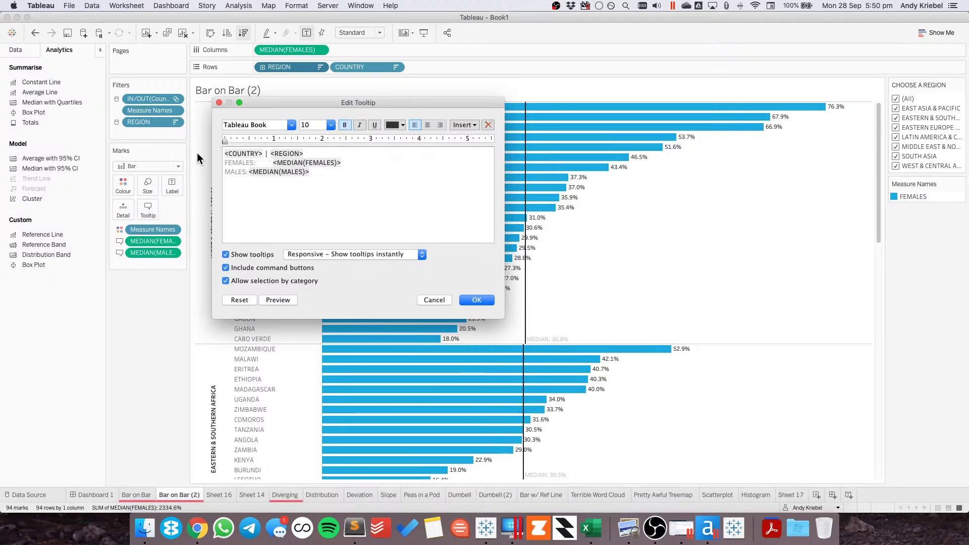
left_click(254, 164)
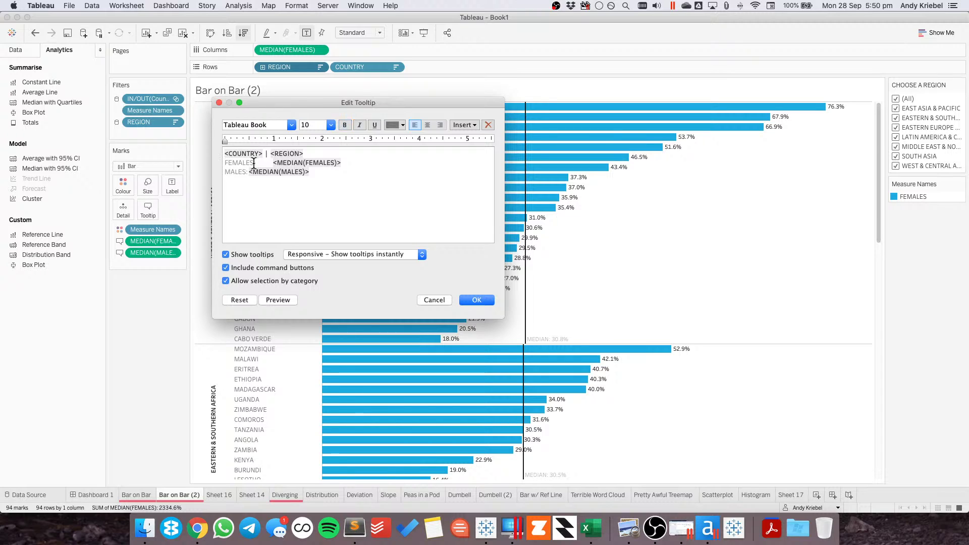
type("DF")
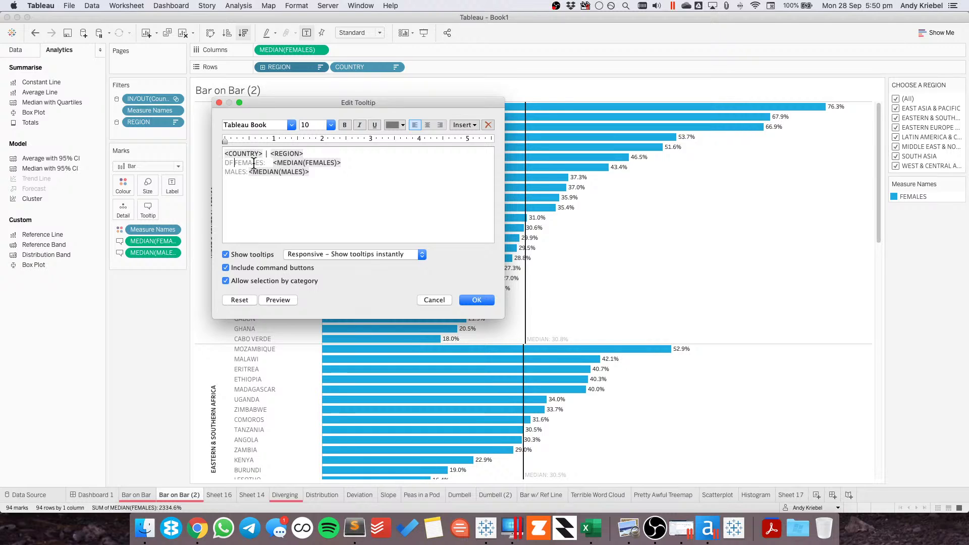
type("%")
key("BackSpace")
key("Right")
key("Right")
key("Return")
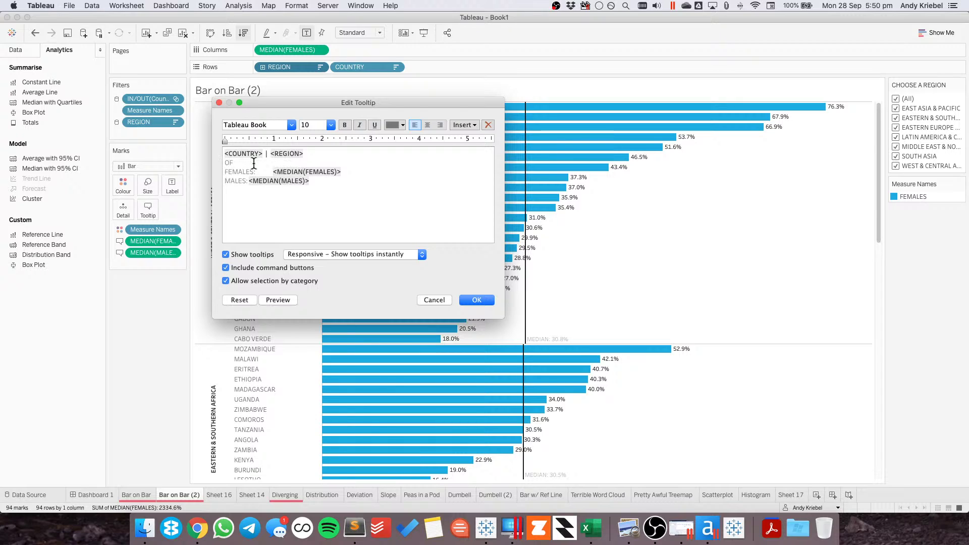
type("%")
key("super+Tab")
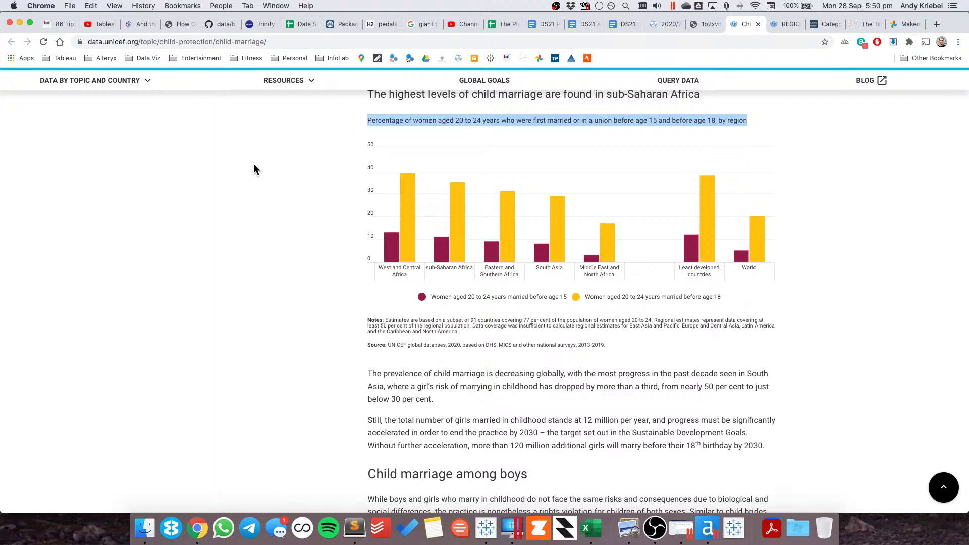
key("super+Tab")
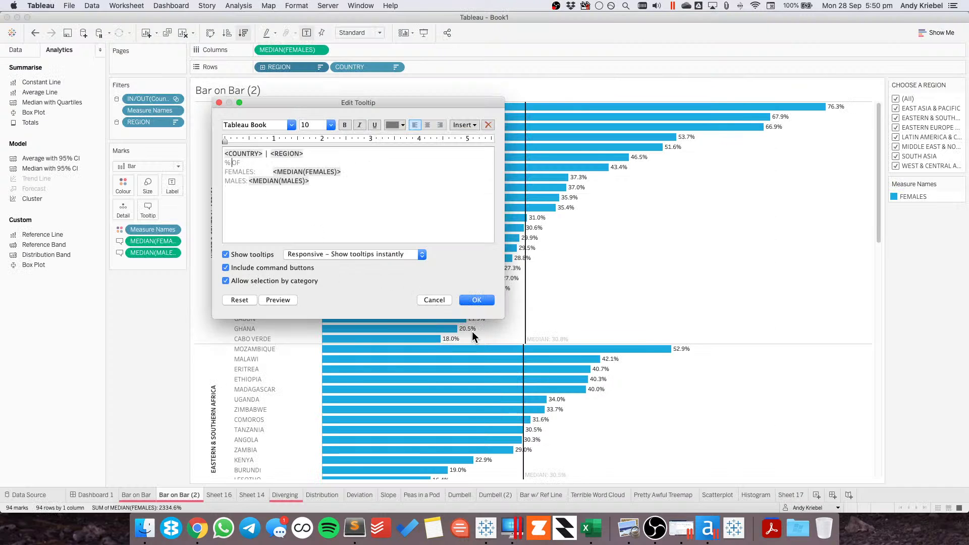
key("Return")
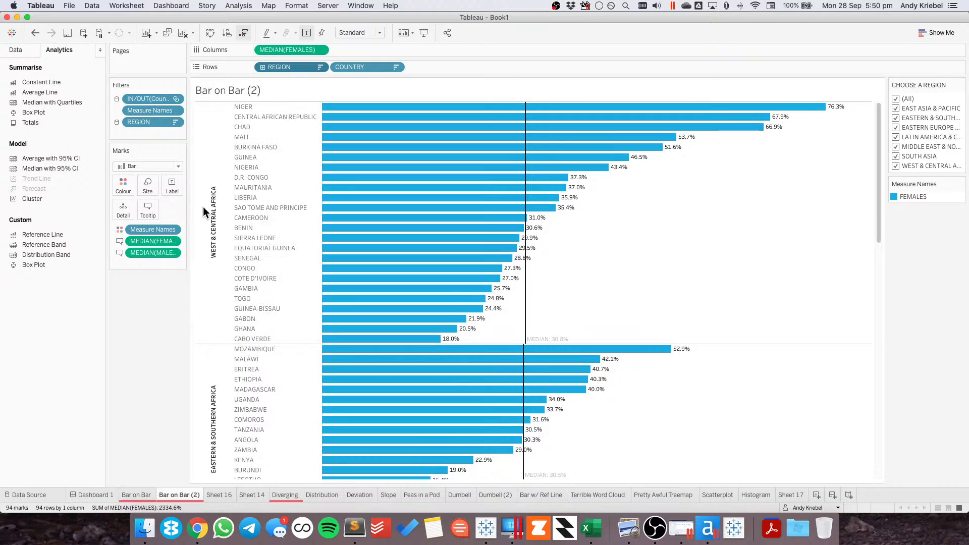
- Turn off tooltips, command buttons and selection by category for the bars, and remove the female and male median fields from the marks
left_click(148, 208)
left_click(258, 254)
left_click(256, 267)
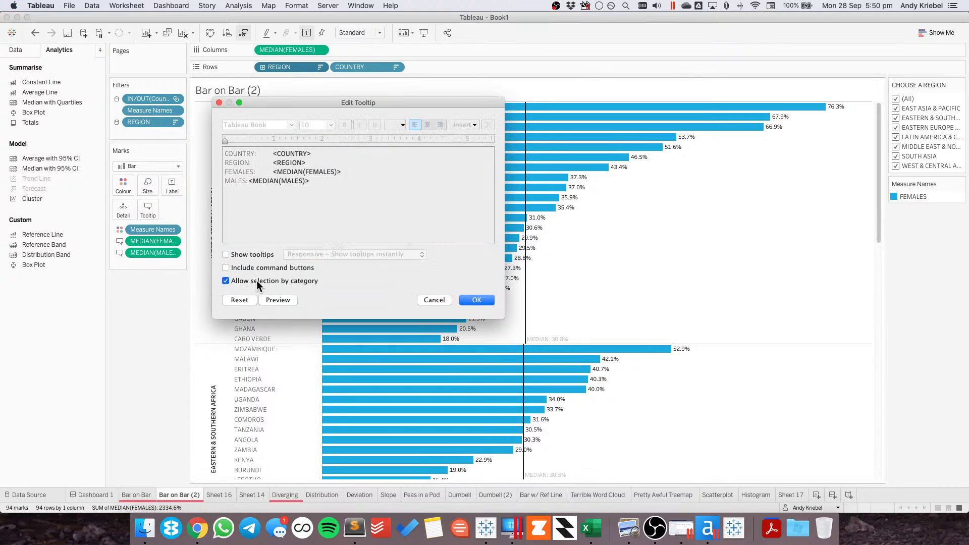
left_click(257, 280)
left_click(477, 300)
left_click_drag(148, 241, 157, 340)
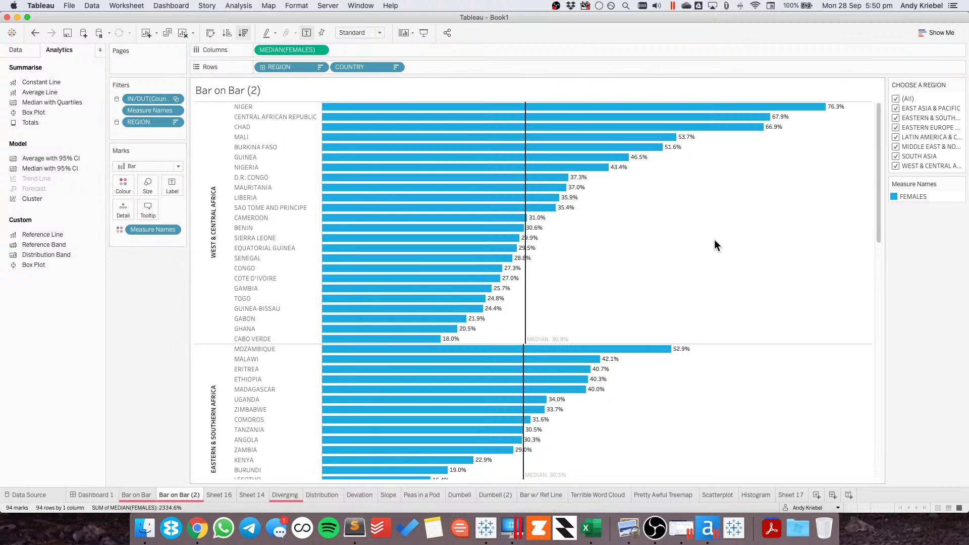
- Reorder the sheets so Bar on Bar (2) comes directly after Dashboard 1, ahead of Bar on Bar
left_click(98, 495)
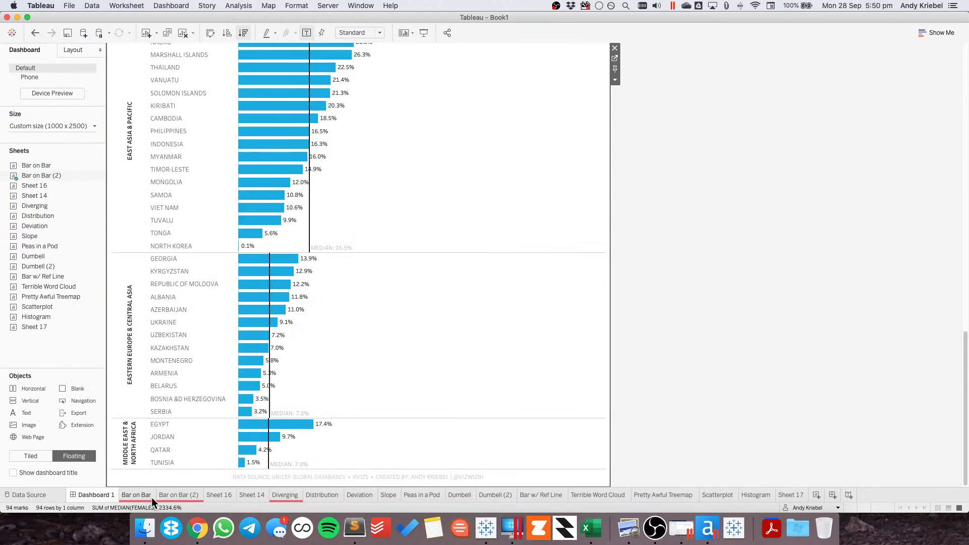
left_click(171, 496)
left_click_drag(174, 495, 125, 494)
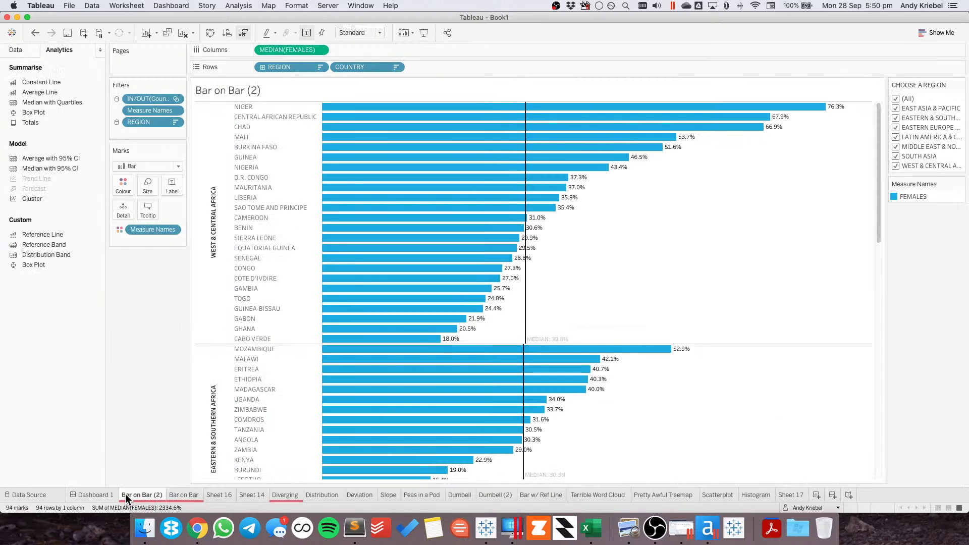
- Rename the Bar on Bar (2) worksheet as BAR CHART
double_click(127, 494)
key("BackSpace")
type("BAR CHART")
key("Return")
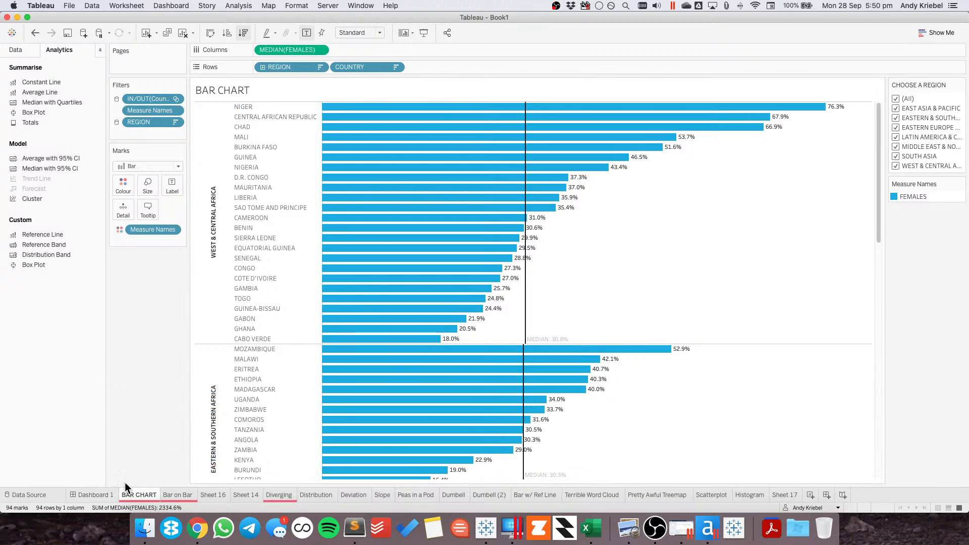
- Go to Dashboard 1 and set the bar chart's zero lines to None
left_click(103, 493)
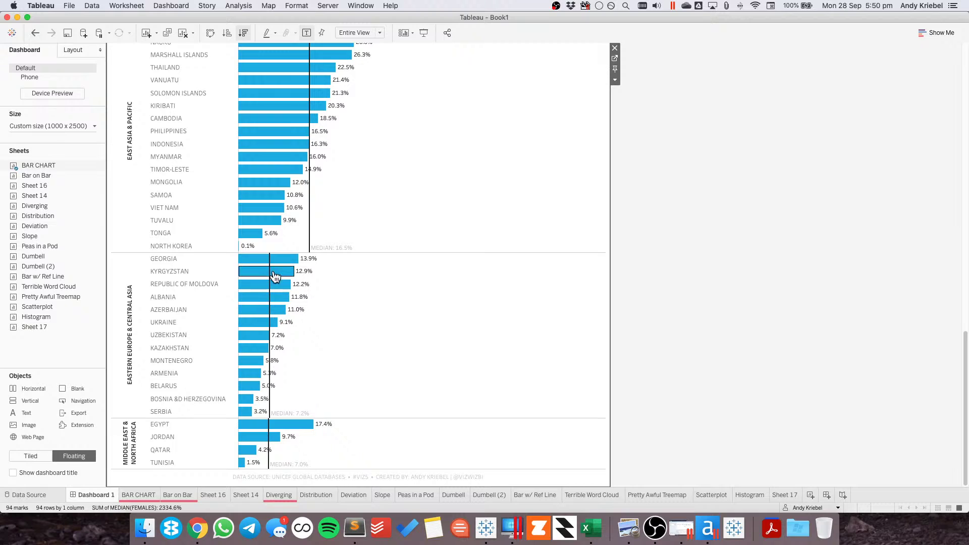
right_click(450, 203)
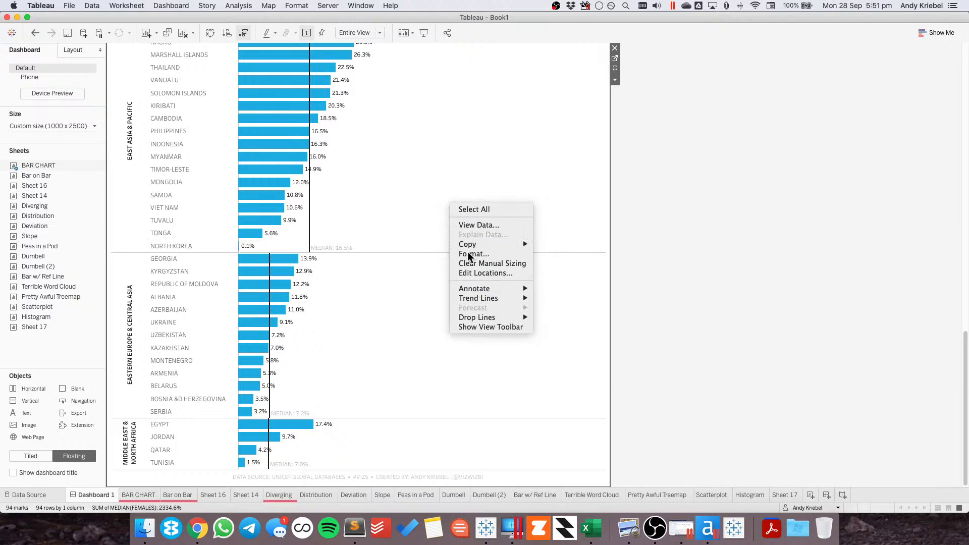
left_click(468, 253)
left_click(62, 67)
left_click(61, 130)
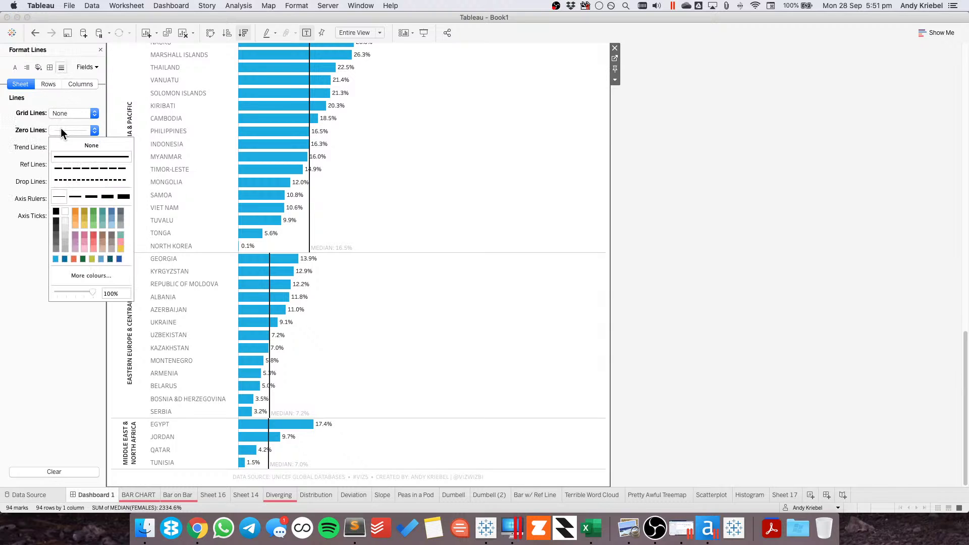
left_click(66, 144)
left_click(523, 205)
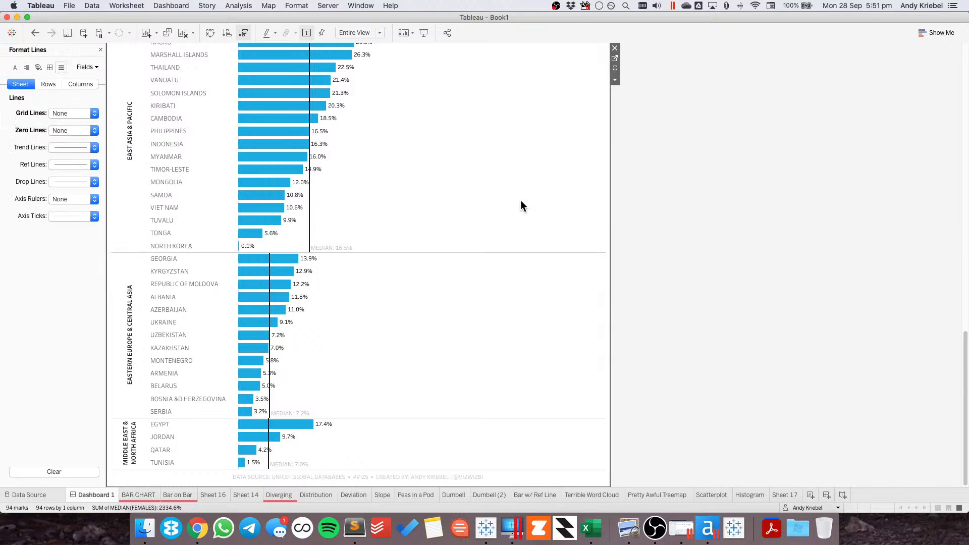
left_click(101, 50)
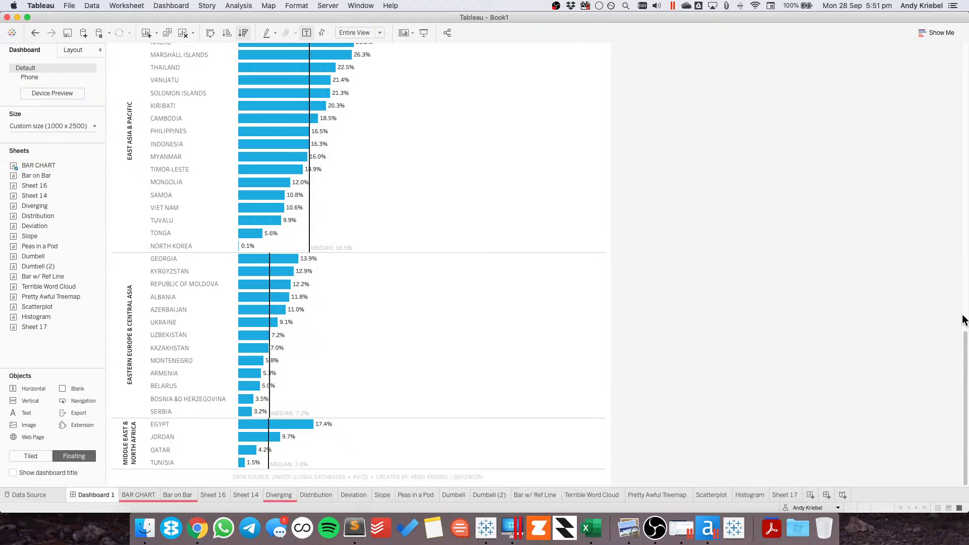
- Open the border formatting options for the dashboard's bar chart
scroll(965, 355, "up", 1)
left_click_drag(966, 355, 964, 67)
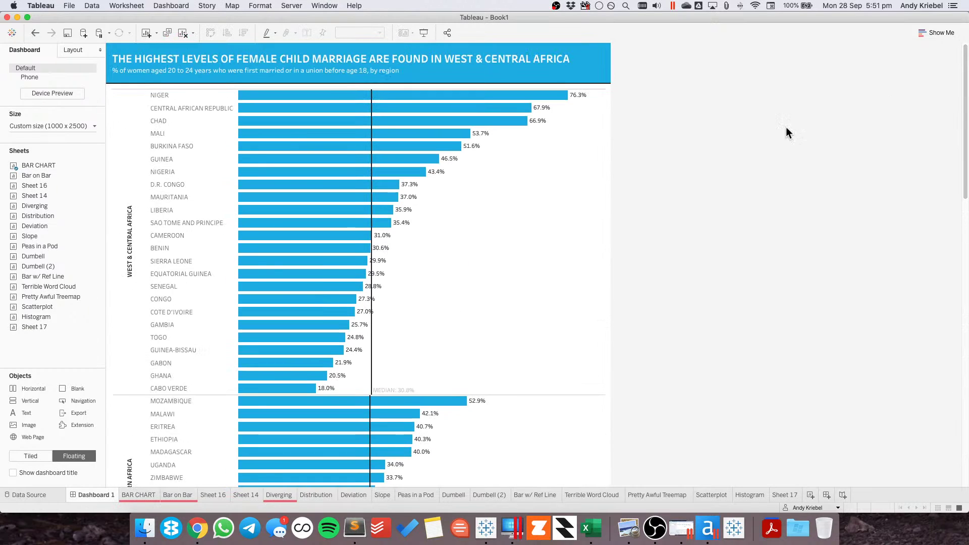
right_click(538, 268)
left_click(569, 314)
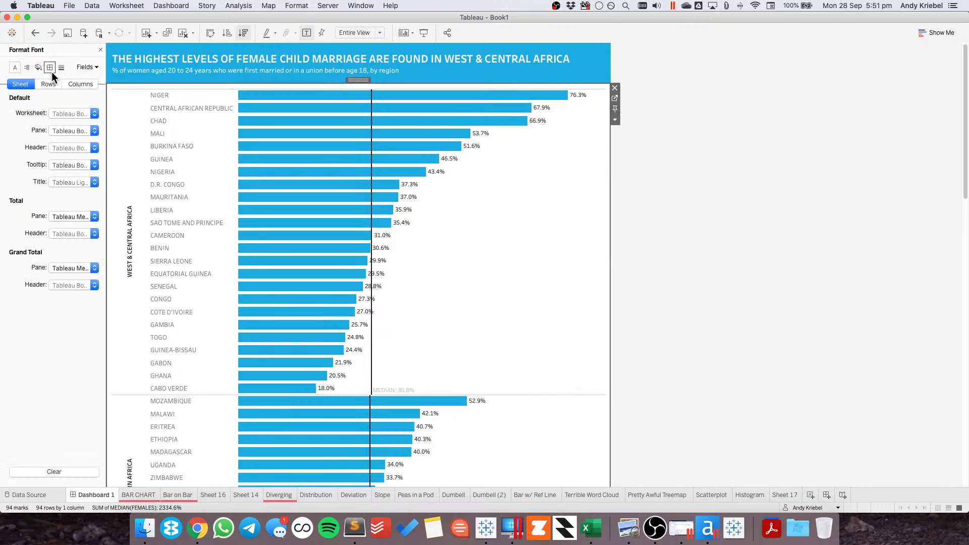
left_click(51, 71)
- Try a thicker black row divider between the bar chart's region panes, and undo the divider changes
left_click(67, 288)
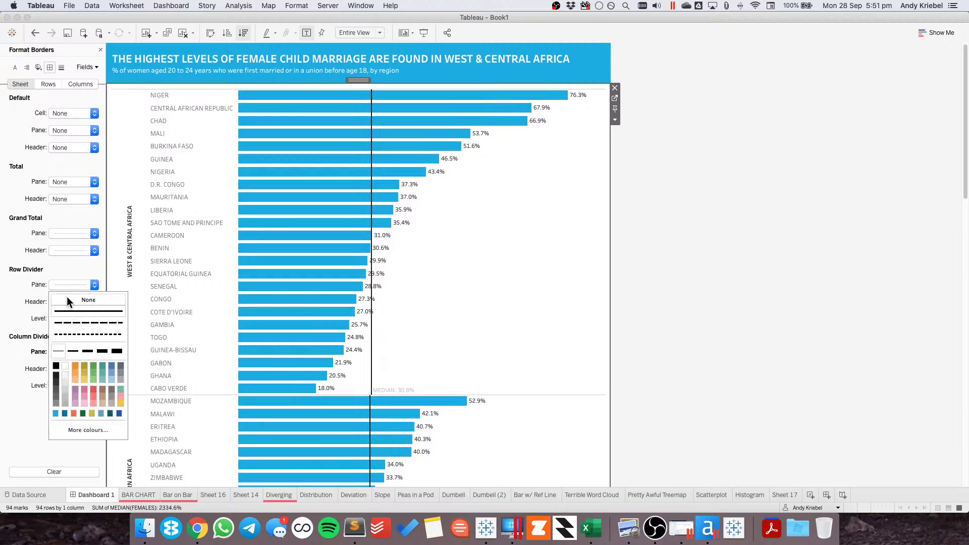
left_click(56, 389)
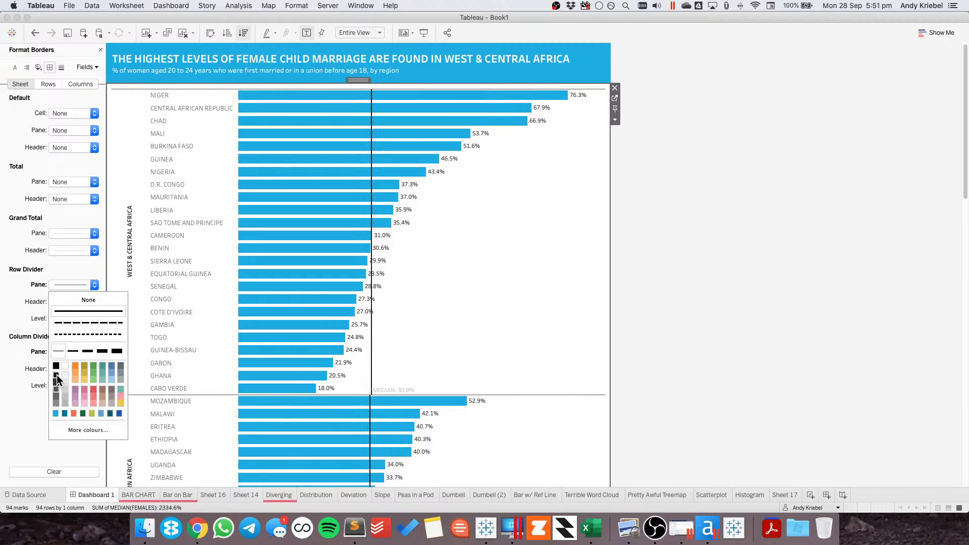
left_click(56, 366)
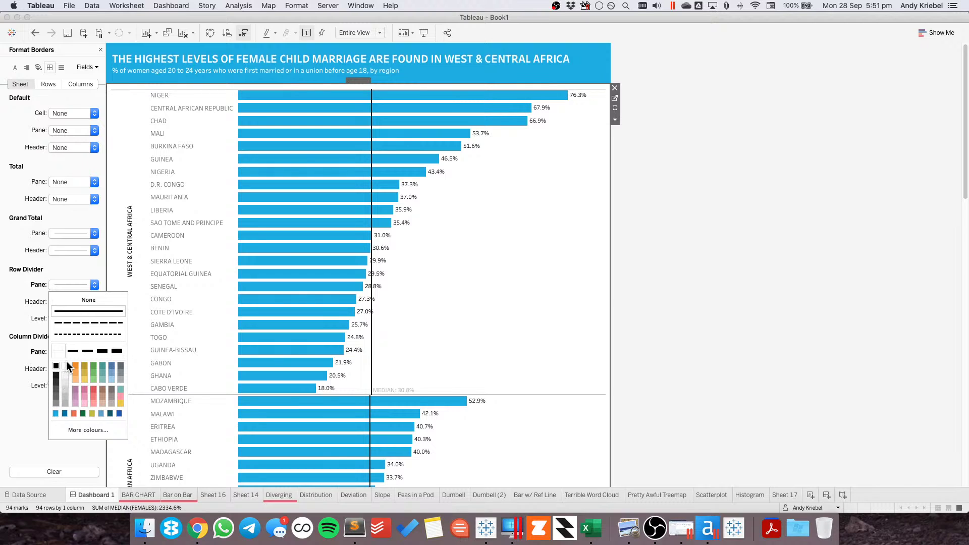
left_click(71, 351)
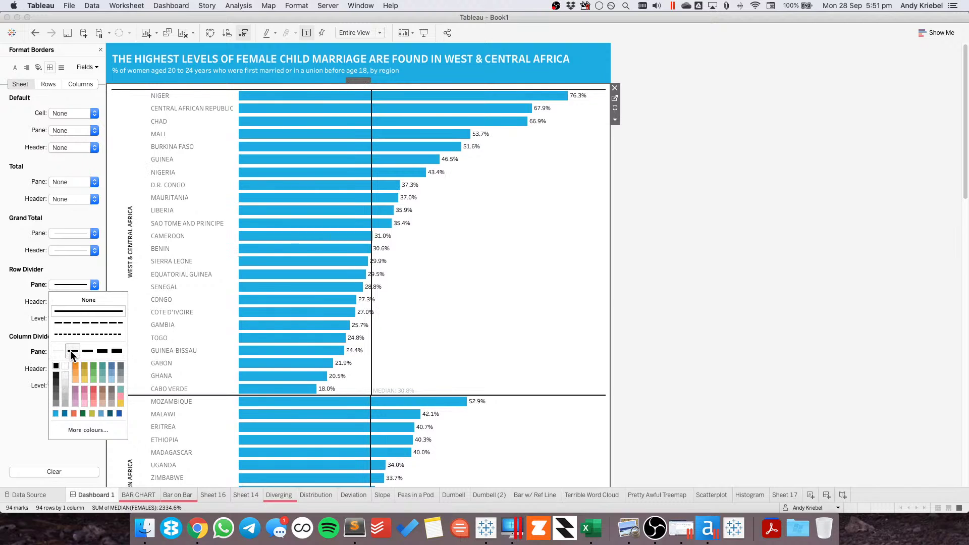
left_click(35, 34)
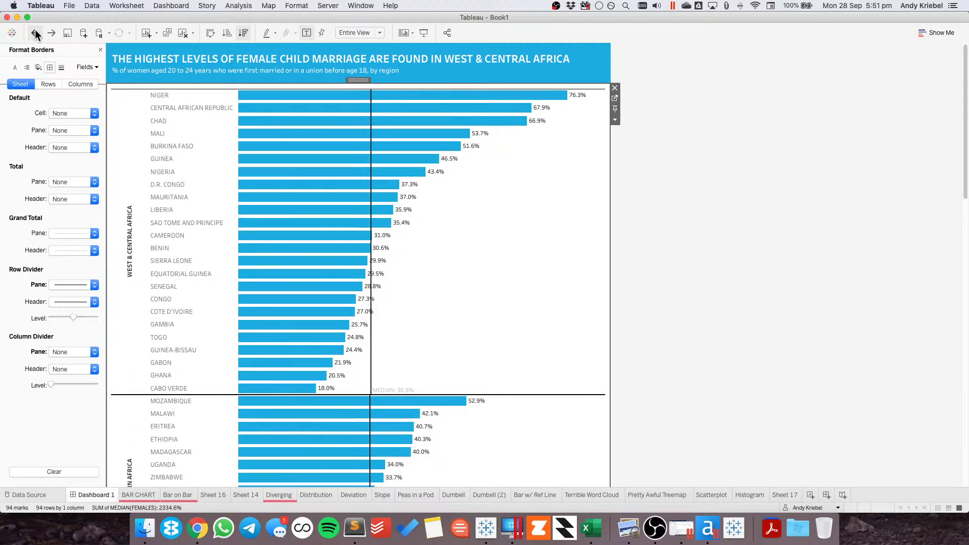
left_click(35, 33)
left_click(36, 33)
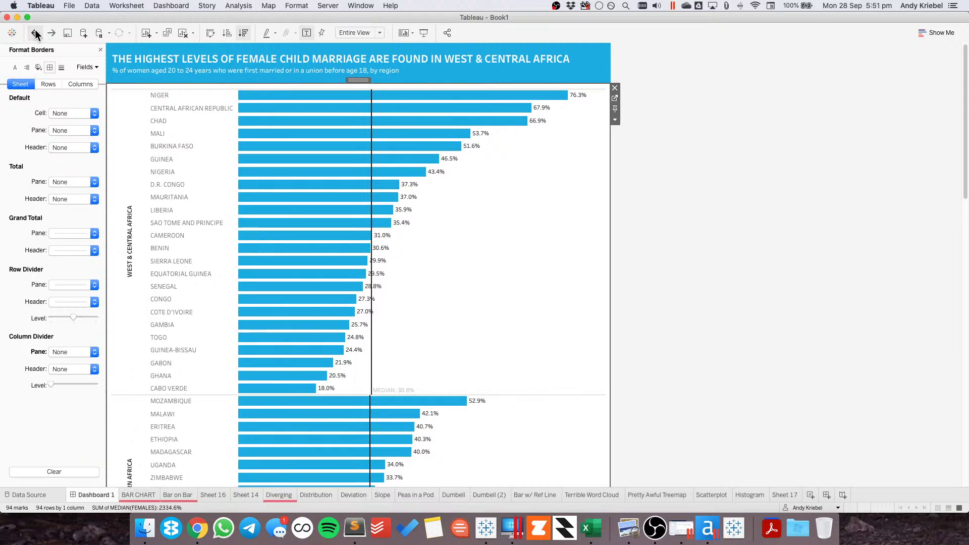
- Set the bar chart's row divider panes to a light grey line
left_click(56, 286)
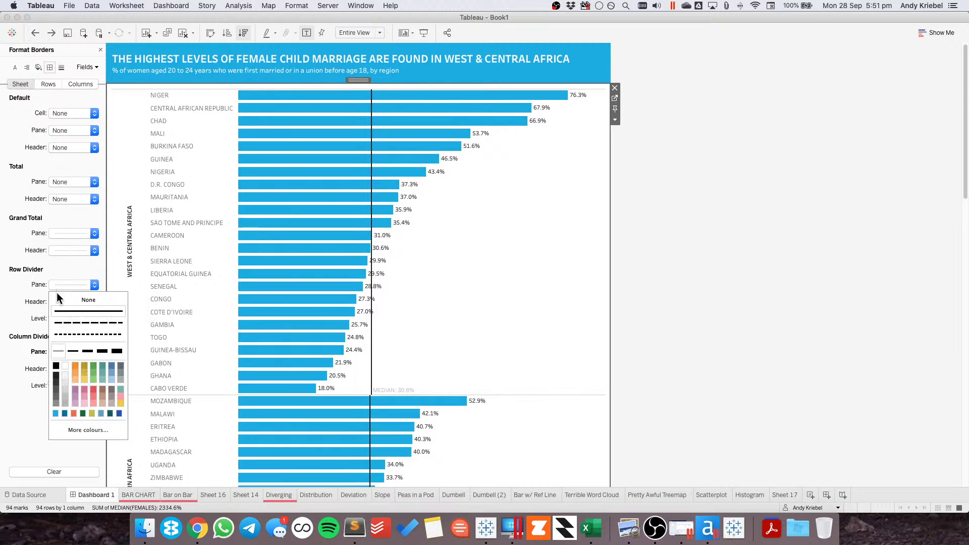
left_click(65, 389)
left_click(504, 326)
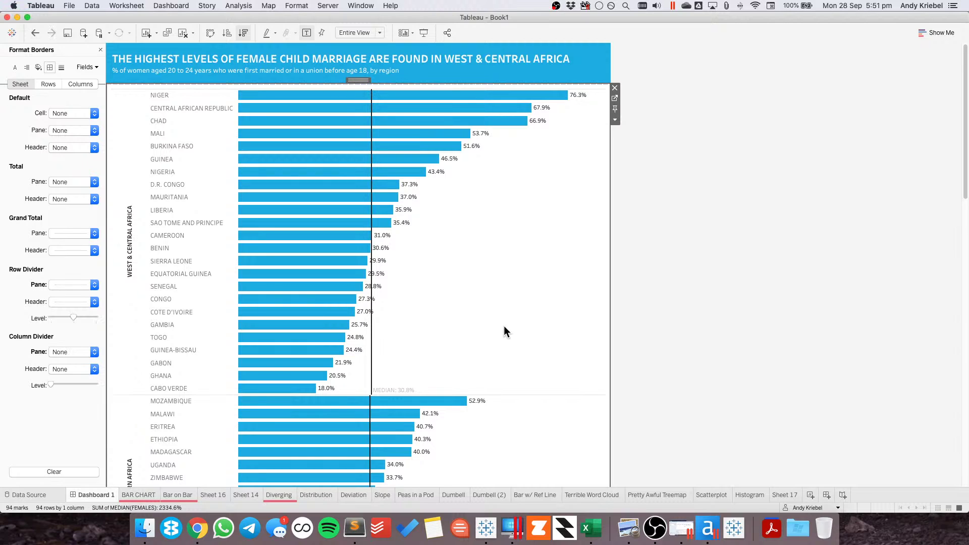
left_click(700, 306)
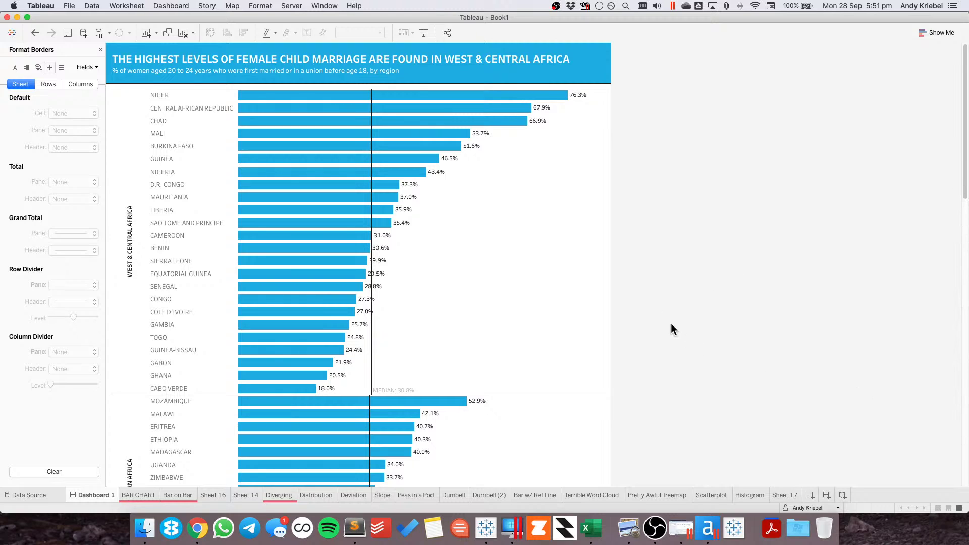
- View all the workbook's sheets as thumbnails and return to Dashboard 1
scroll(493, 293, "down", 15)
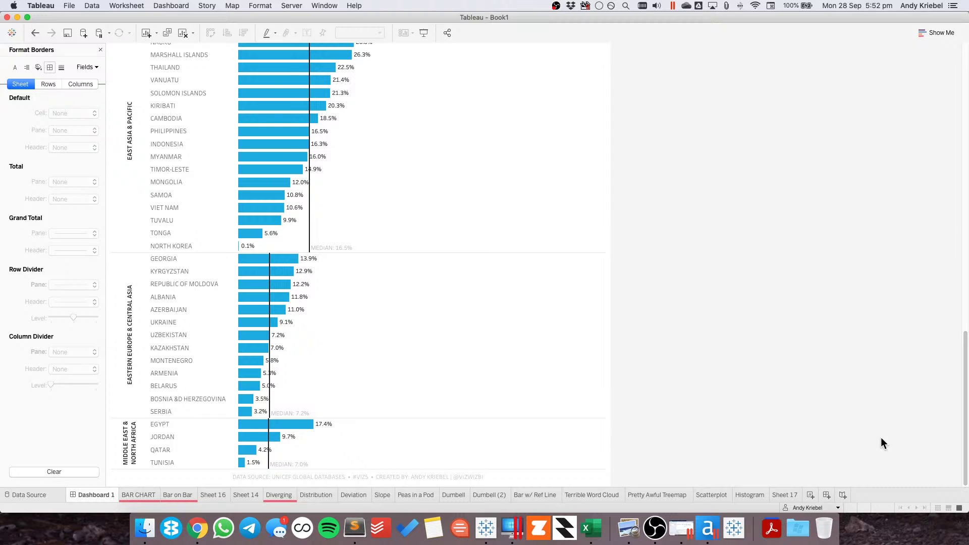
left_click(937, 507)
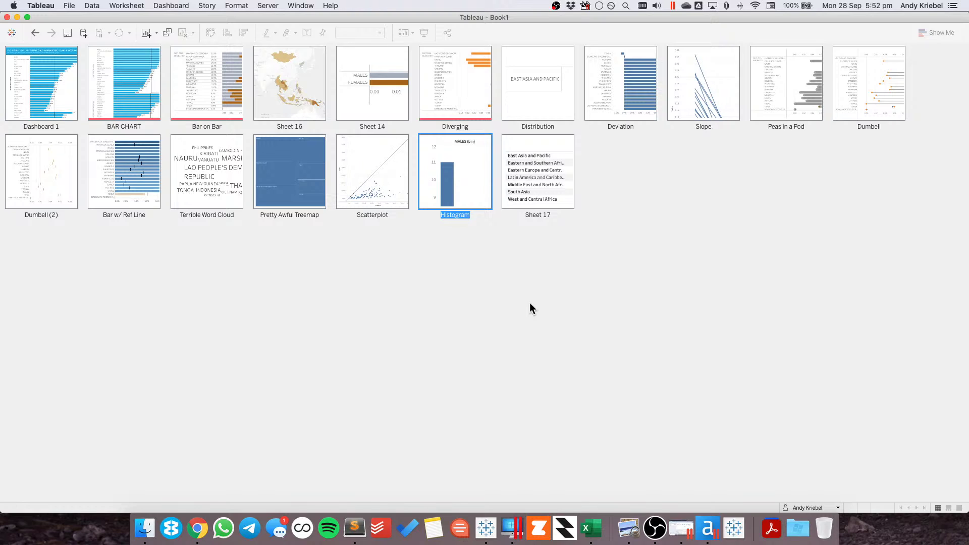
left_click(57, 81)
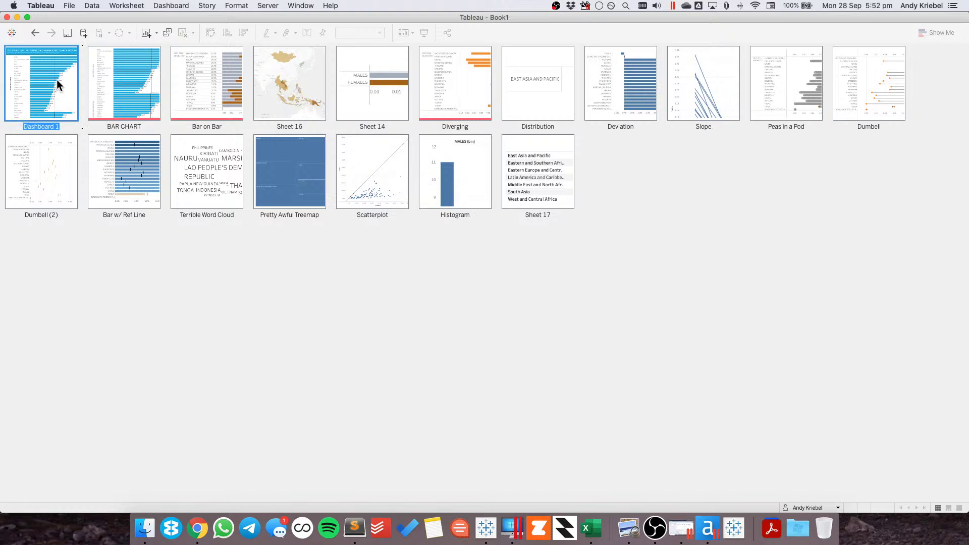
double_click(57, 80)
- Rename Dashboard 1 as MM2020 W39
double_click(96, 494)
type("MM")
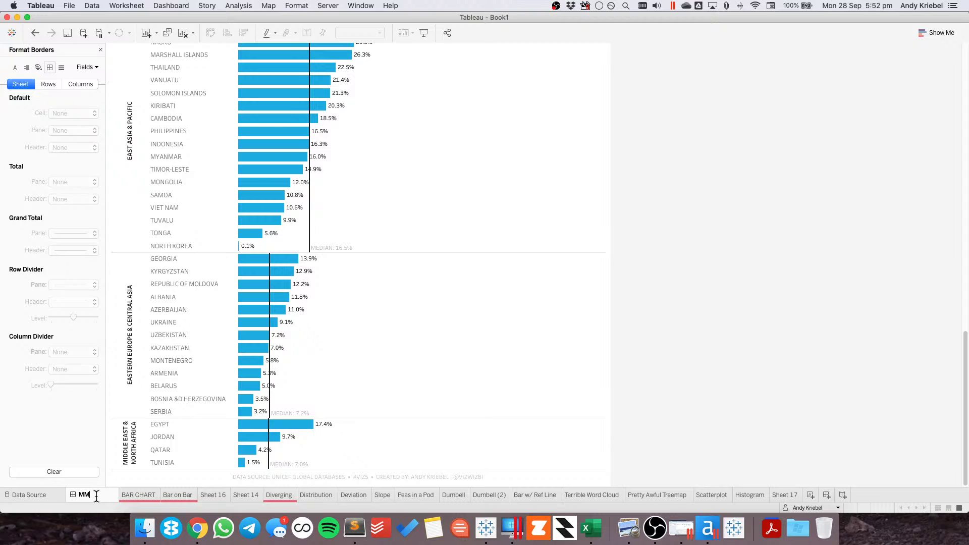
type("2020 Week")
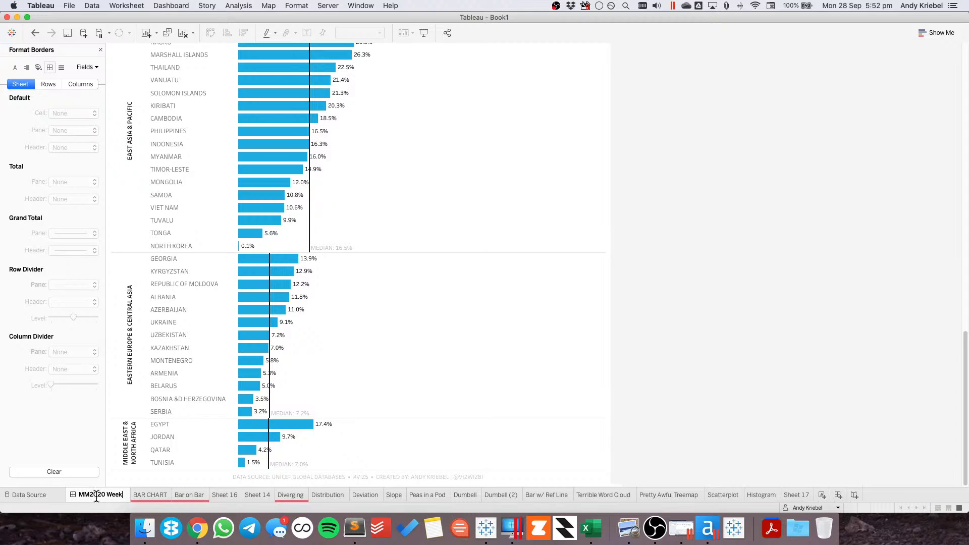
type(" 39")
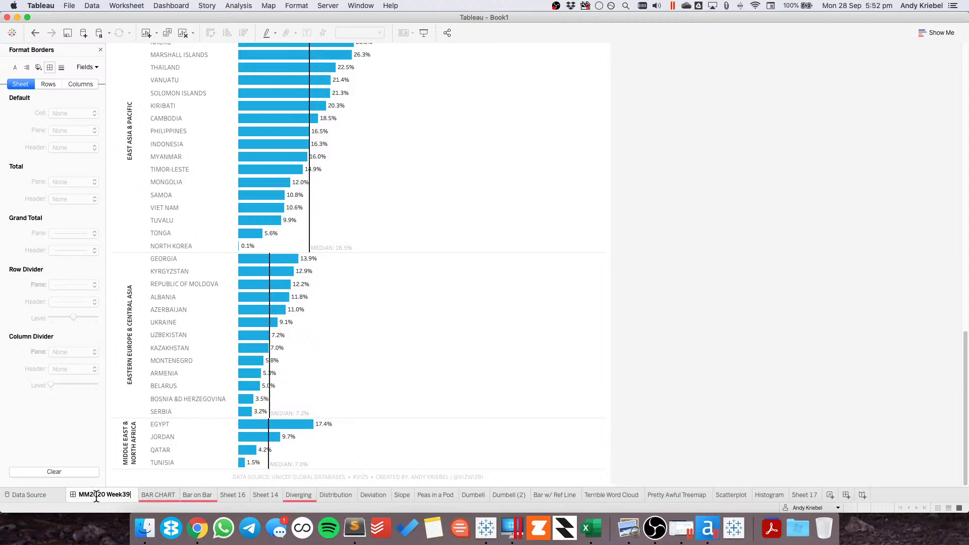
key("BackSpace")
key("BackSpace")
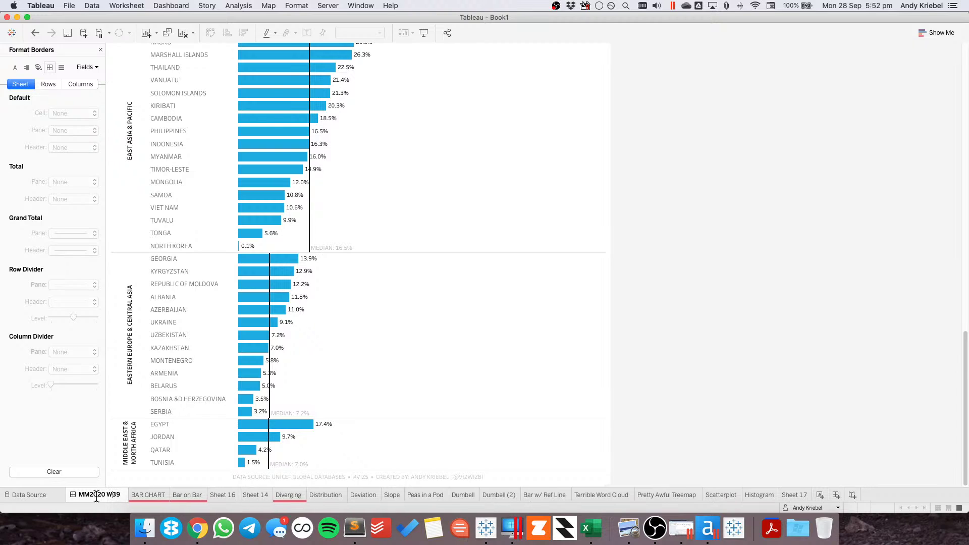
key("Return")
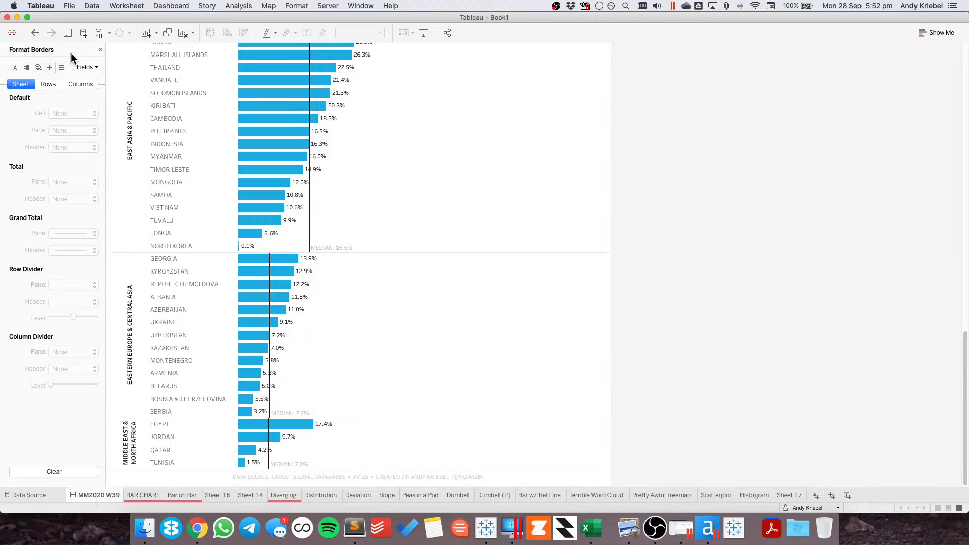
scroll(508, 185, "up", 5)
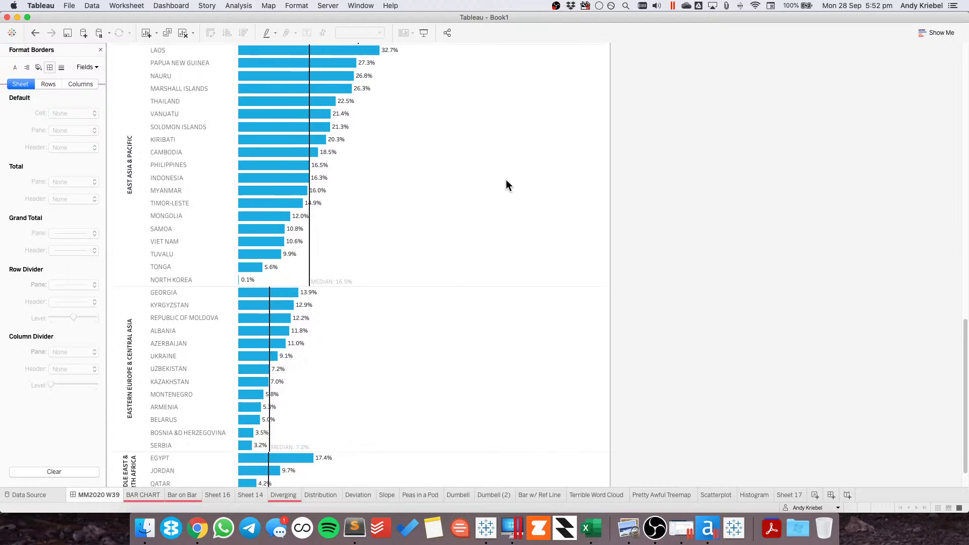
scroll(506, 180, "up", 10)
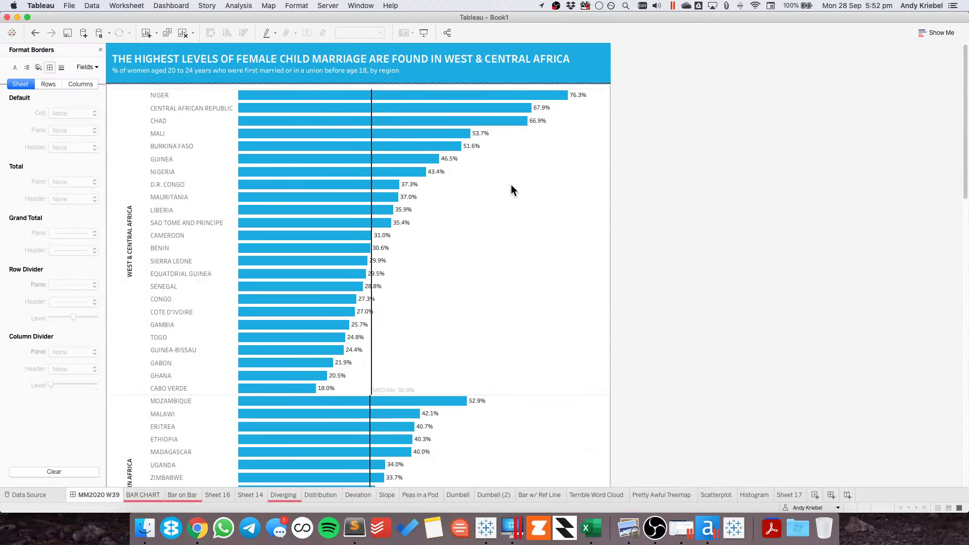
scroll(511, 186, "down", 15)
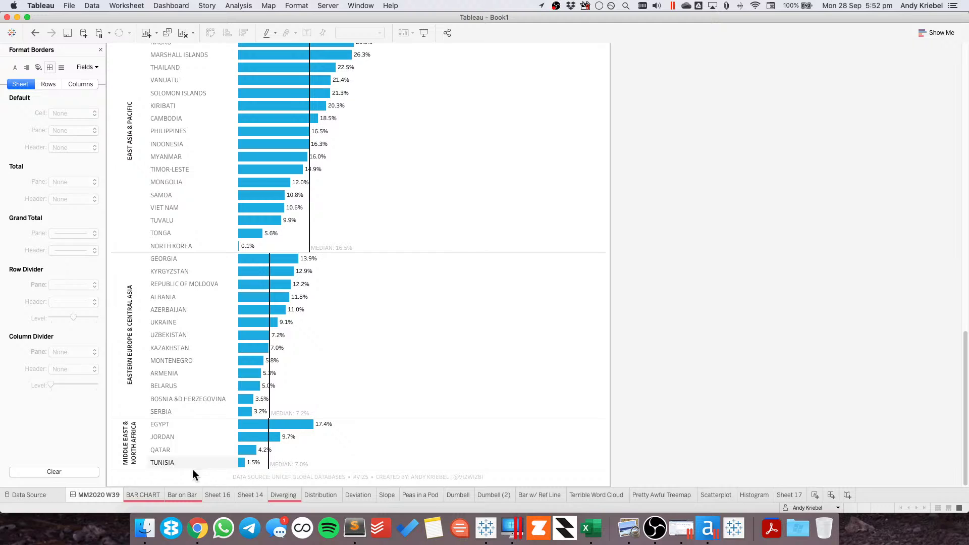
- Go to Sheet 17, close the border formatting and show the data source's fields
left_click(785, 495)
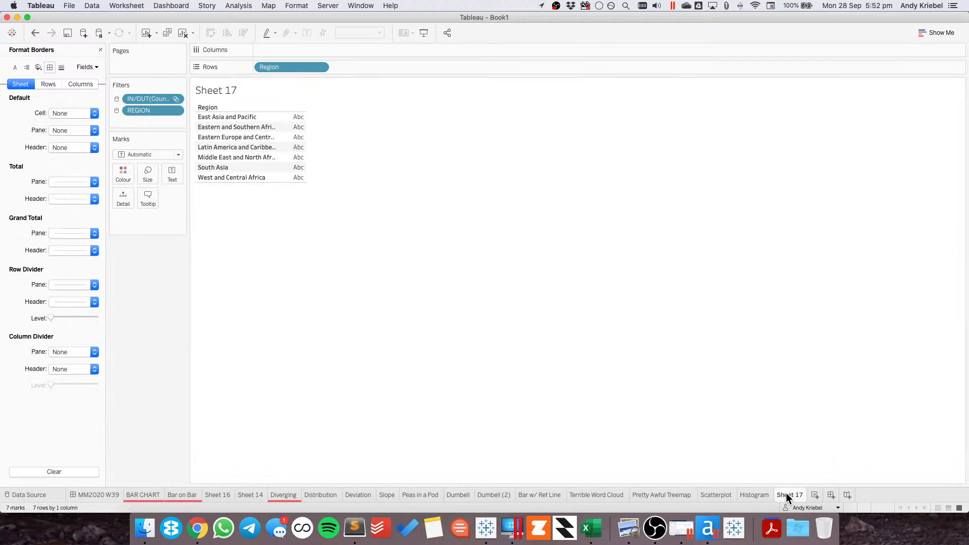
left_click(101, 50)
left_click(21, 52)
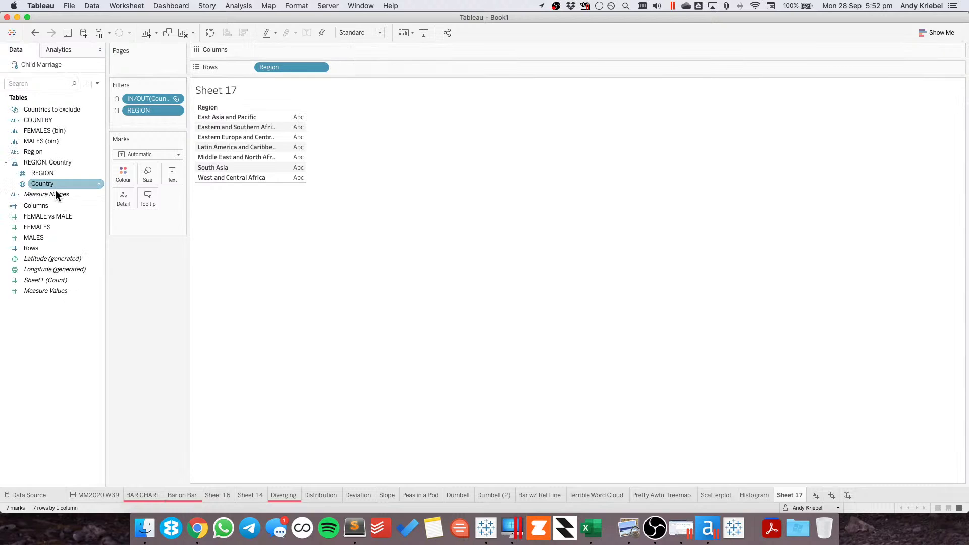
left_click(932, 33)
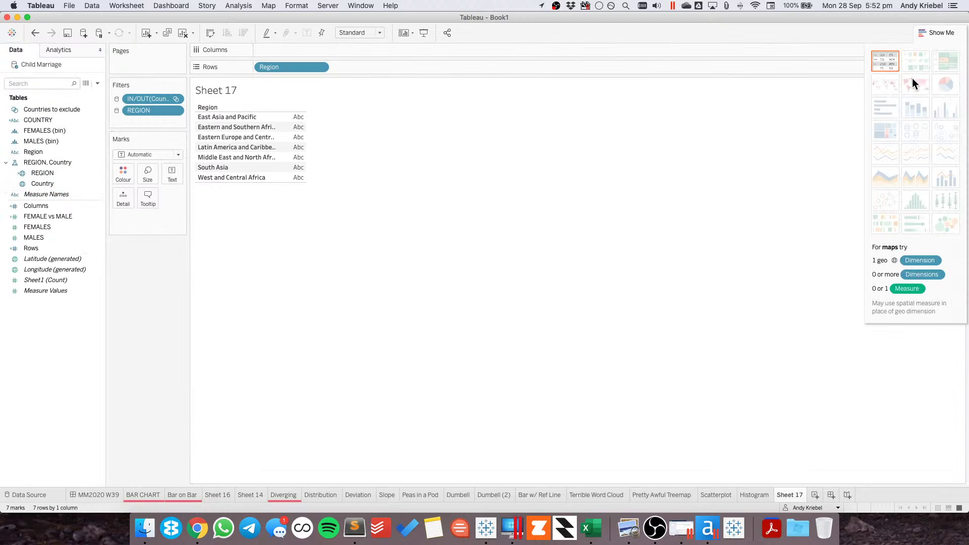
left_click(927, 33)
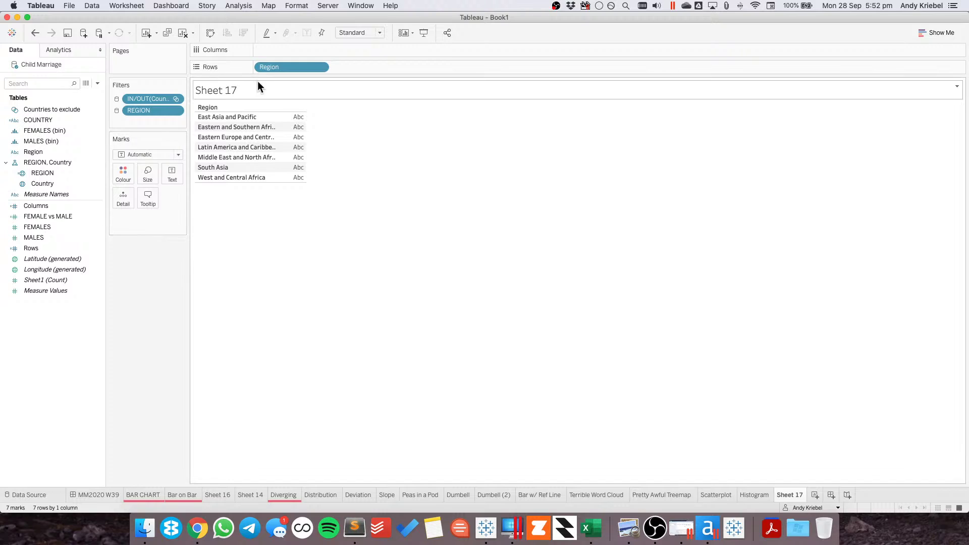
- Remove Region from Sheet 17's rows, plot the hierarchy's geographic REGION field on a map, and set the mark type to Map
left_click_drag(275, 67, 101, 242)
double_click(42, 172)
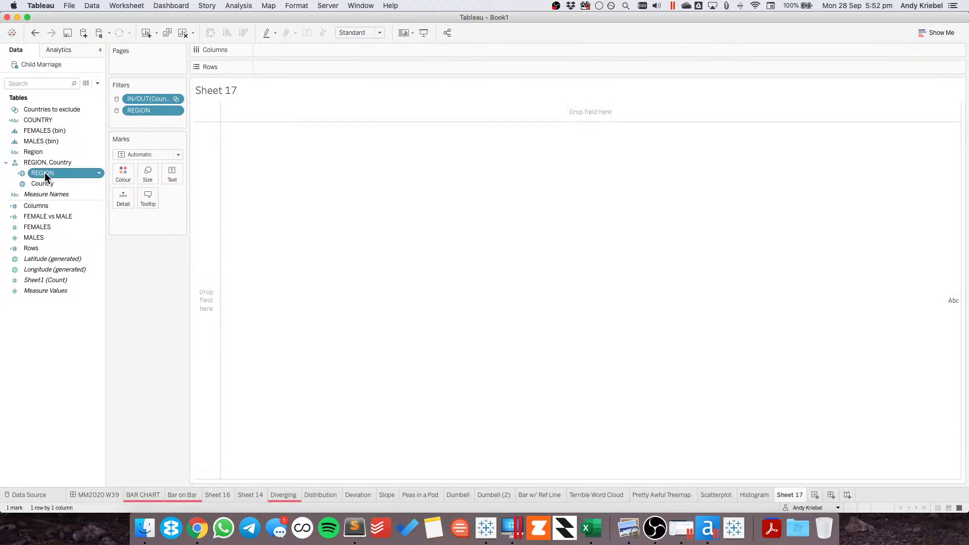
left_click(143, 154)
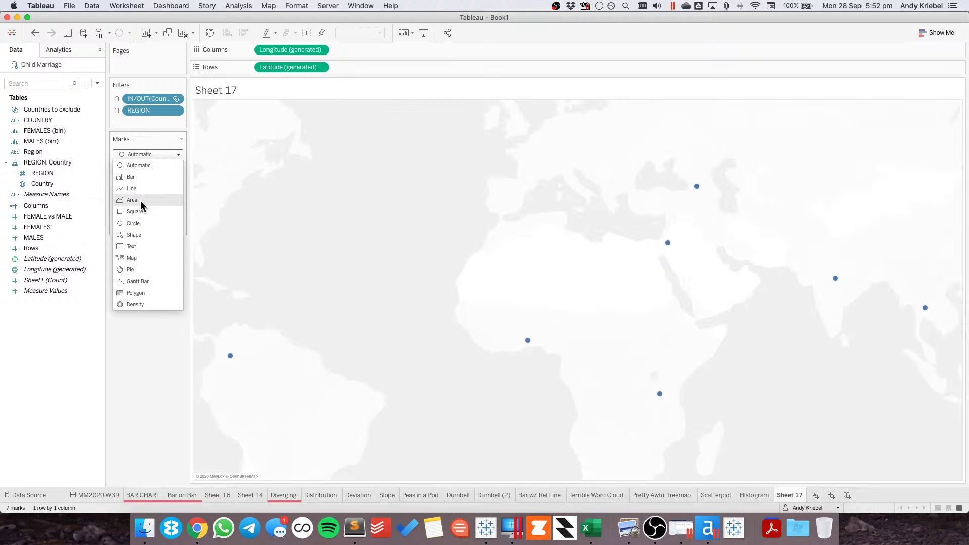
left_click(137, 256)
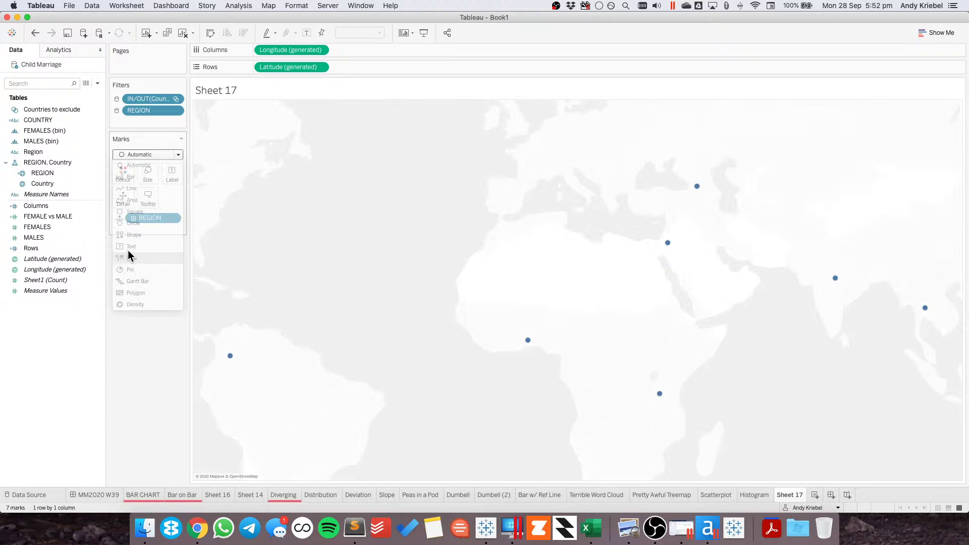
- Colour the filled map on Sheet 17 by REGION
left_click(120, 218)
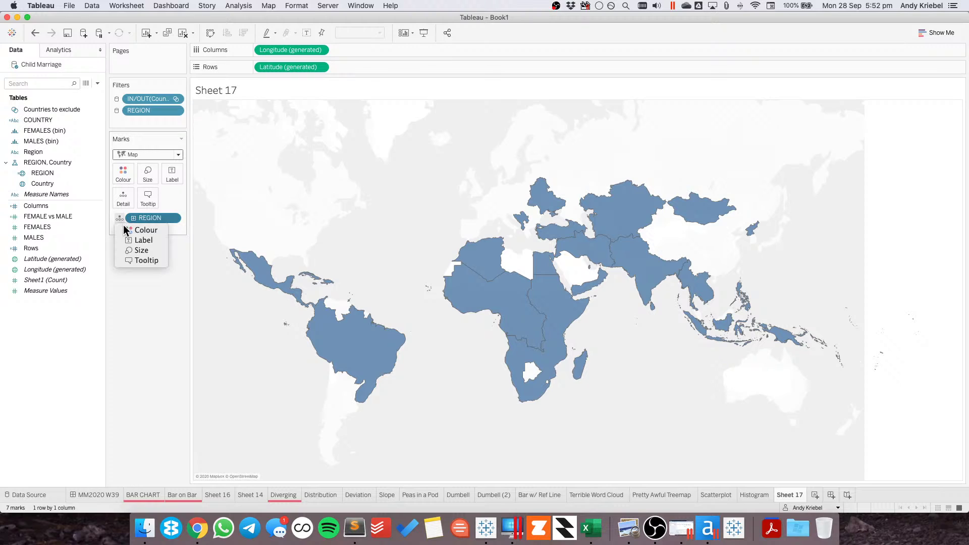
left_click(135, 230)
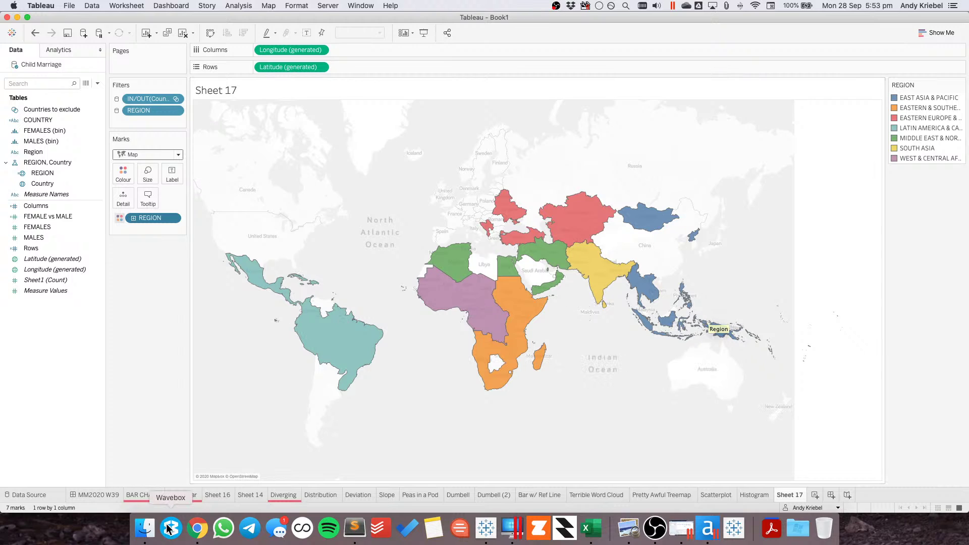
- In Finder, browse the Makeover Monday folder's Data and 2020 subfolders and open Viz5_Child_Marriage.csv in Excel
left_click(145, 528)
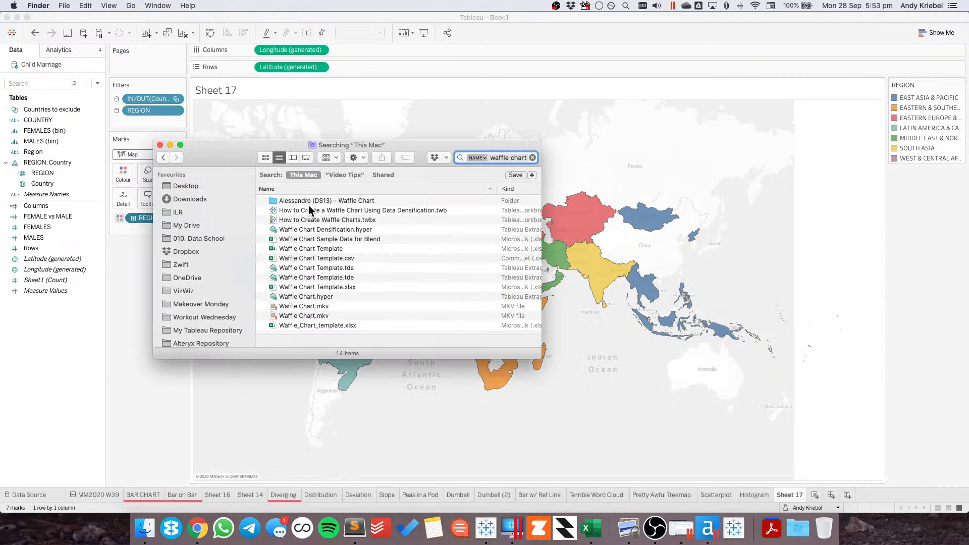
left_click(179, 199)
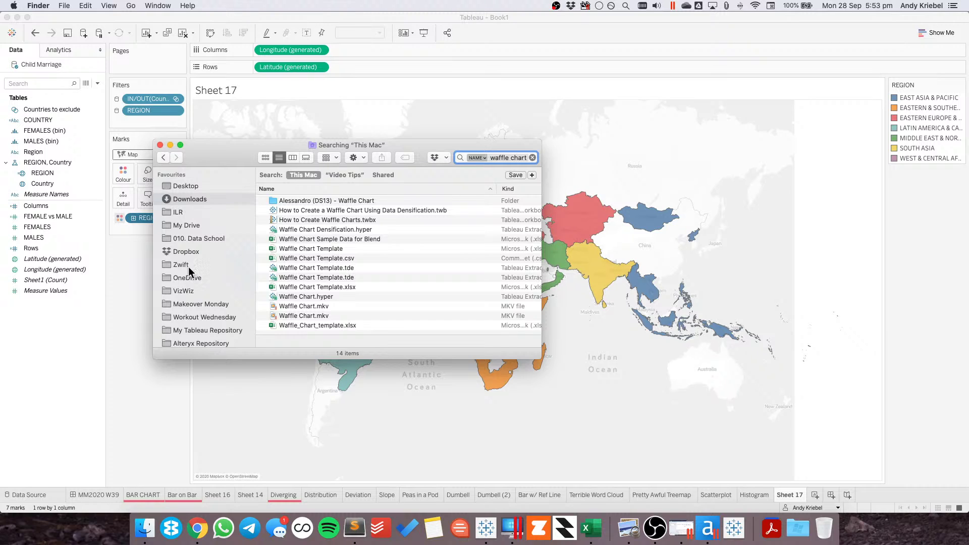
left_click(186, 290)
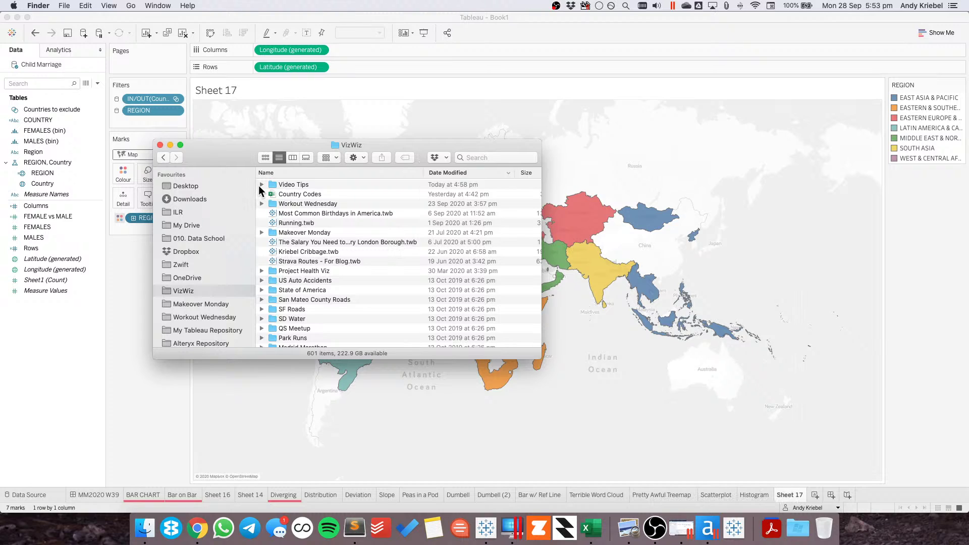
left_click(210, 303)
double_click(275, 241)
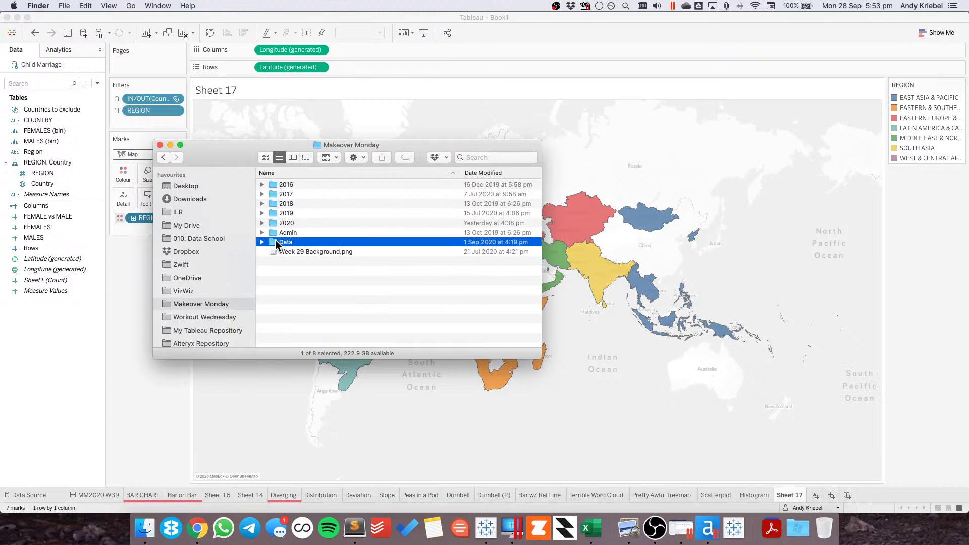
double_click(275, 223)
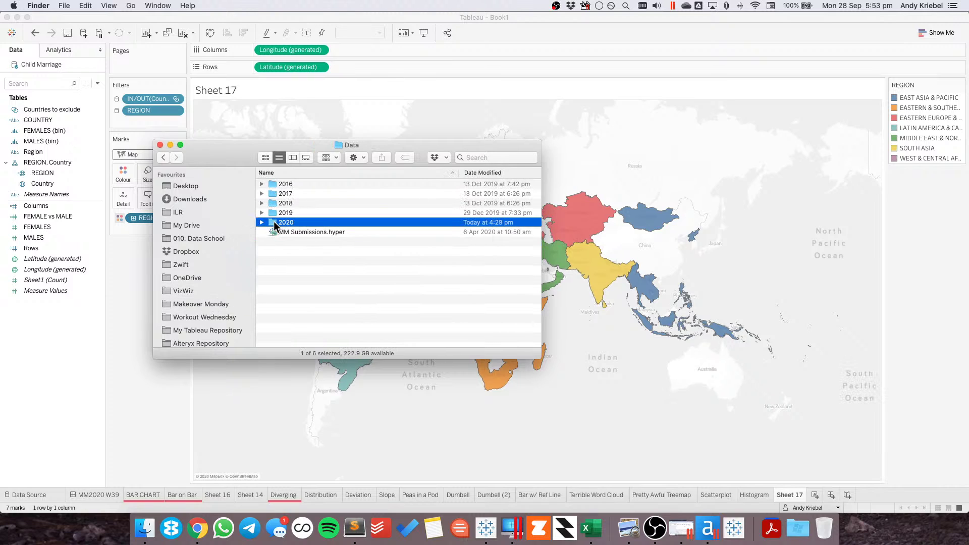
left_click(273, 195)
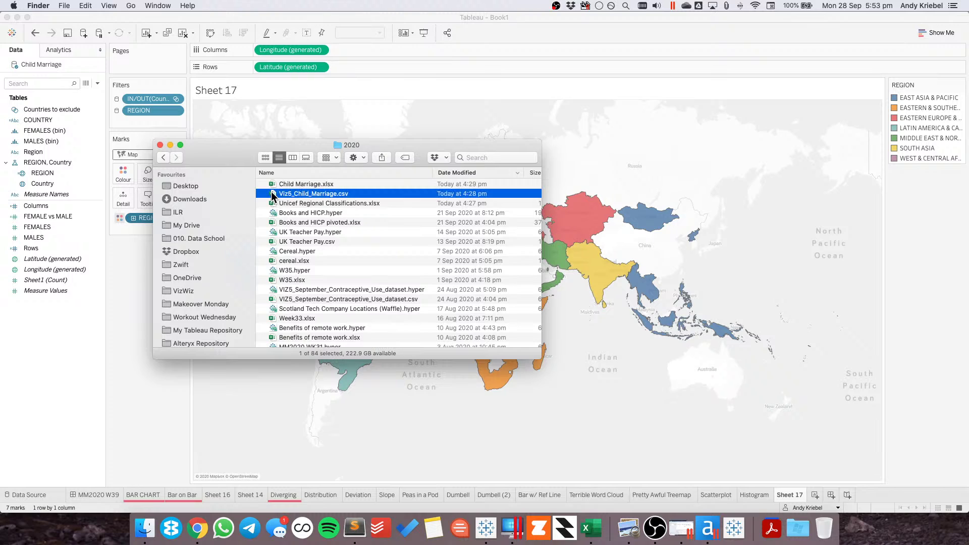
double_click(272, 194)
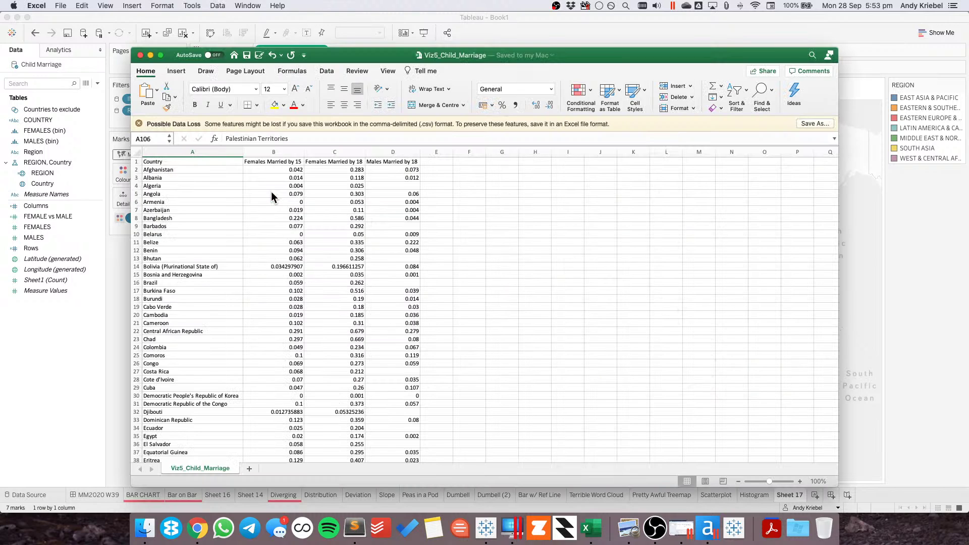
- Examine the country list in the CSV from start to end, and look at the Unicef Regional Classifications workbook
left_click(180, 251)
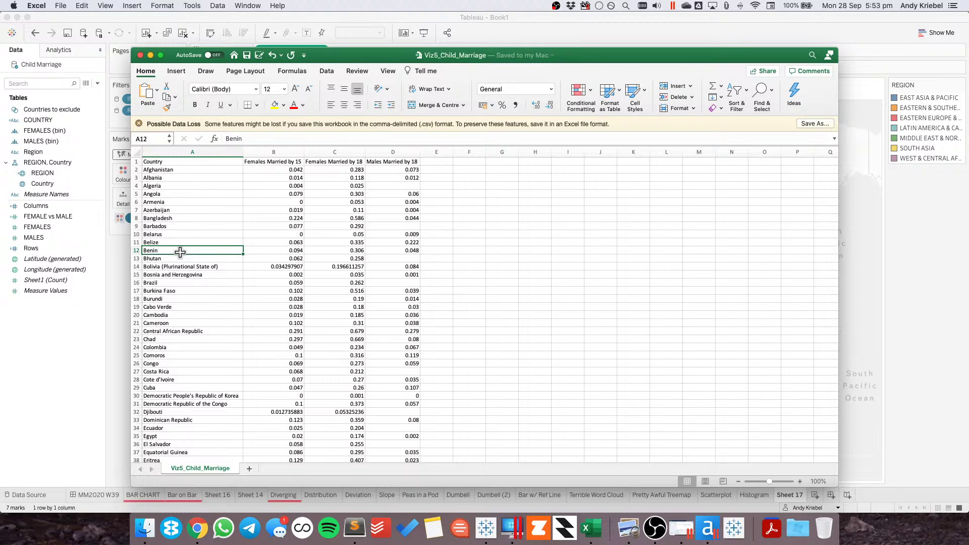
key("ctrl+Down")
key("Up")
key("Up")
key("Up")
key("Up")
key("Up")
key("Up")
key("Up")
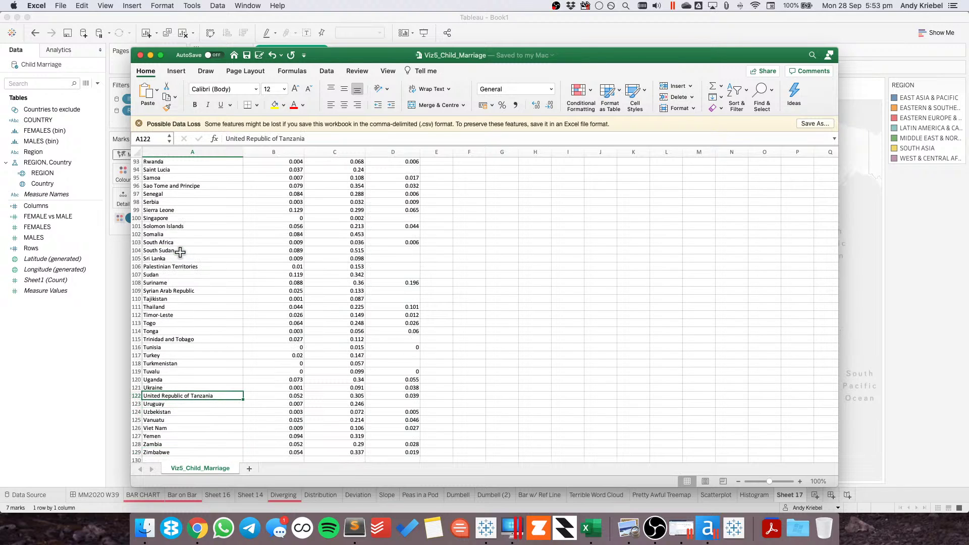
key("ctrl+Up")
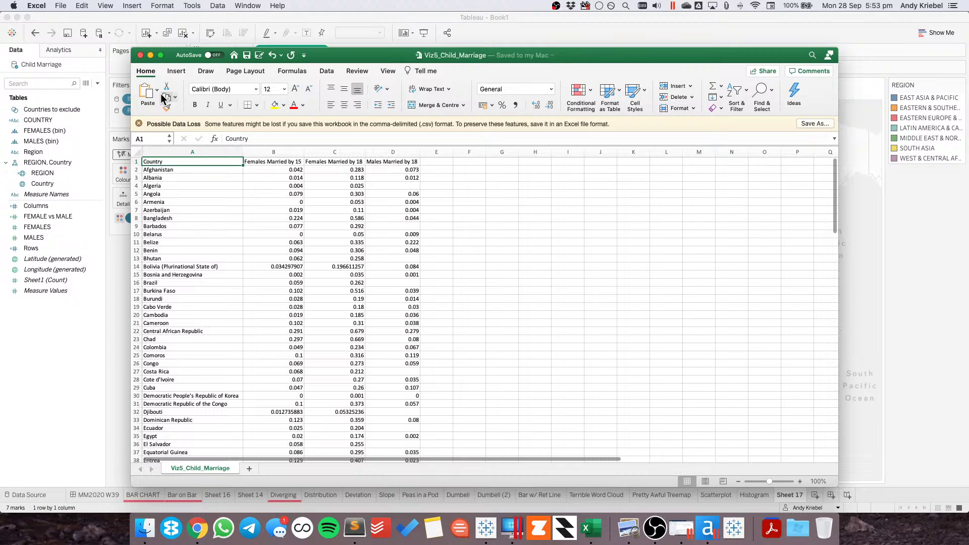
key("super+grave")
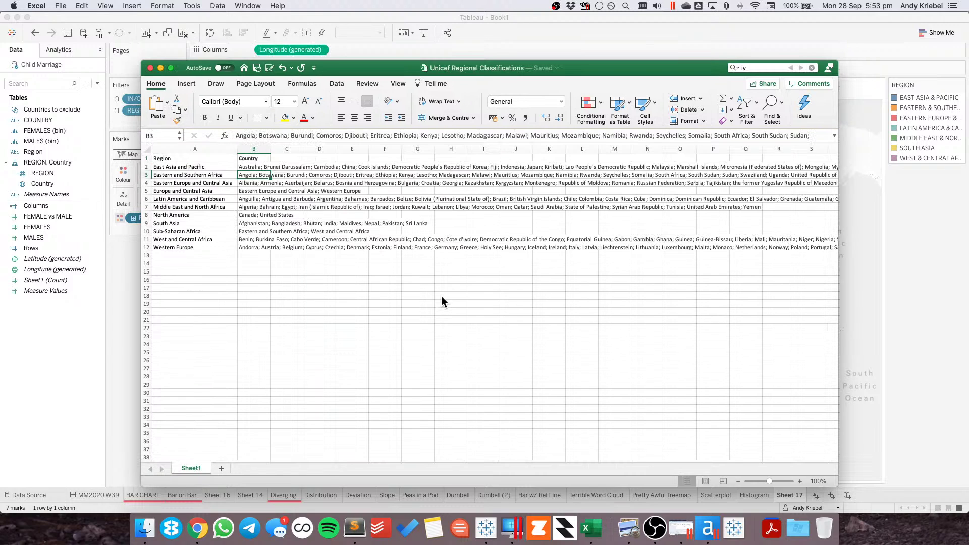
- Switch back to Tableau, view the MM2020 W39 dashboard from its top in presentation mode, and exit the presentation
left_click(155, 71)
left_click(92, 493)
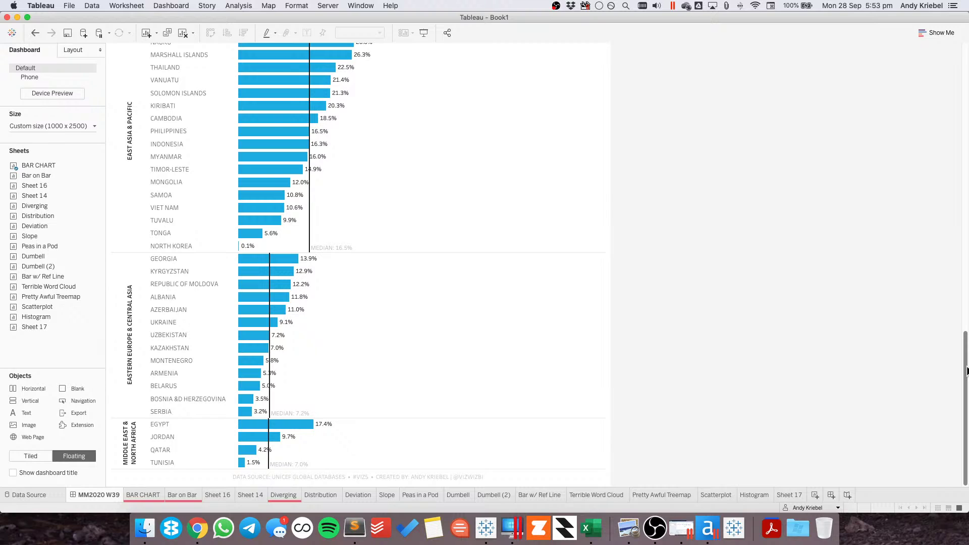
left_click_drag(966, 371, 966, 83)
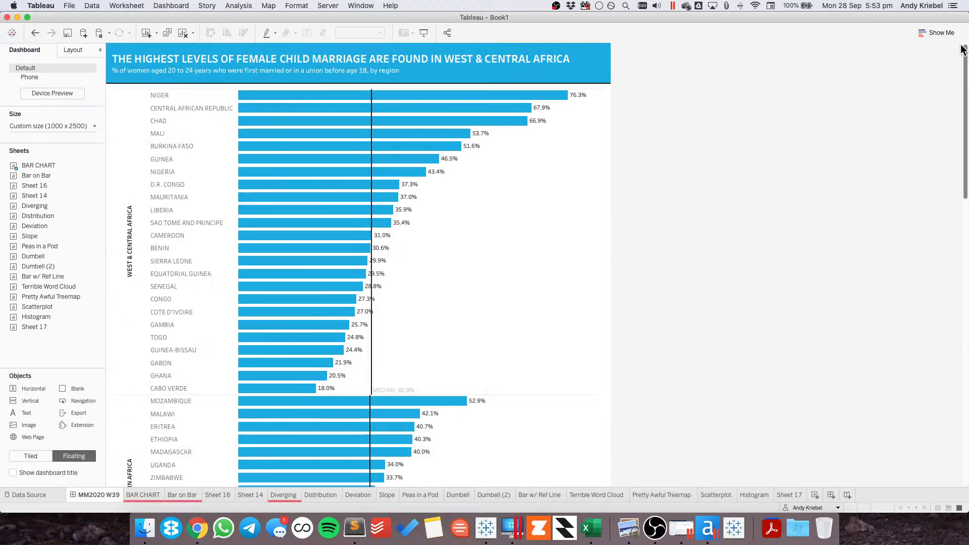
left_click(424, 29)
left_click_drag(967, 167, 959, 129)
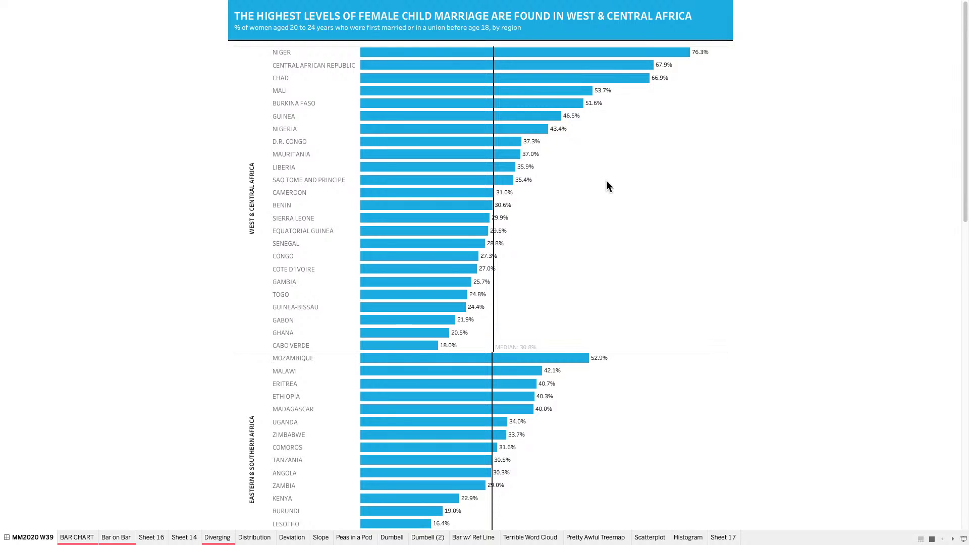
key("Escape")
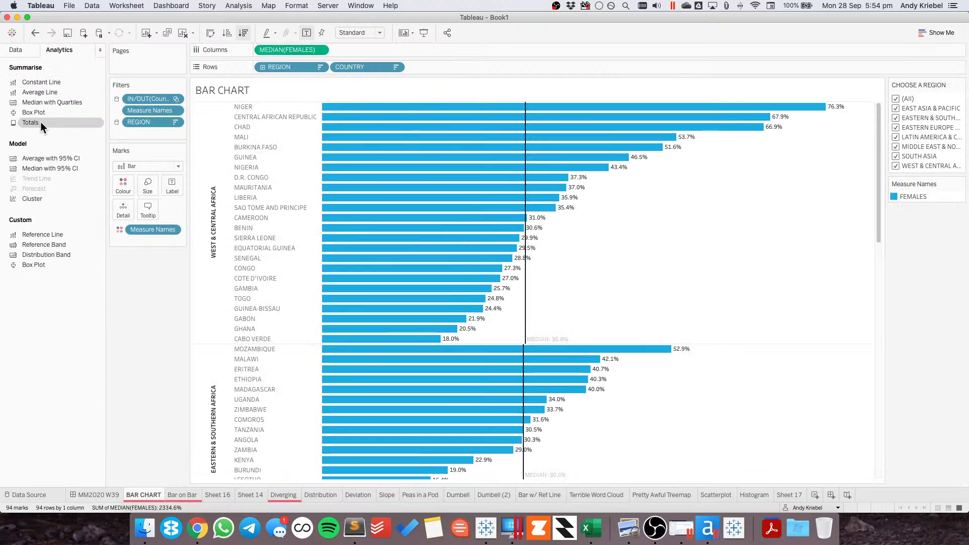
- Add region subtotals to the BAR CHART sheet and enable tooltips with command buttons
left_click_drag(40, 122, 288, 133)
right_click(253, 350)
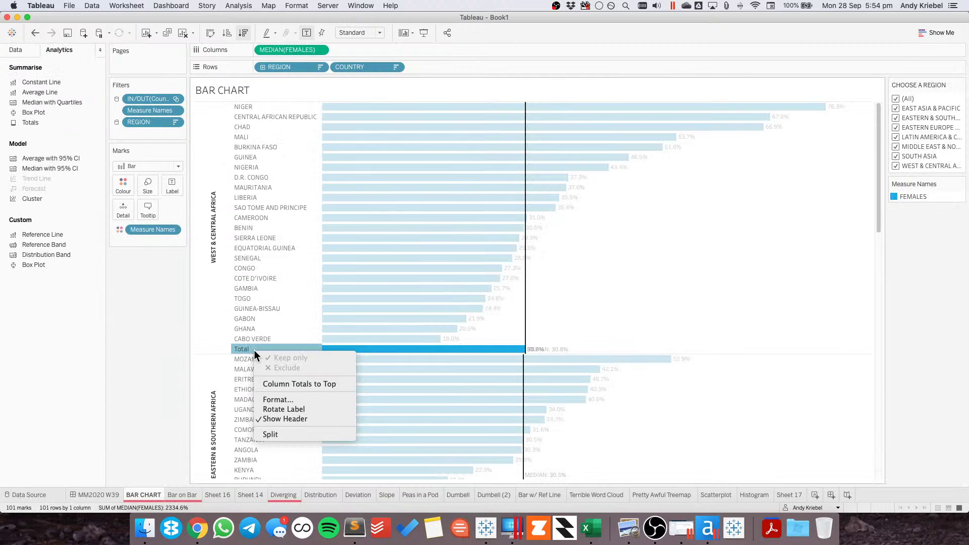
right_click(419, 348)
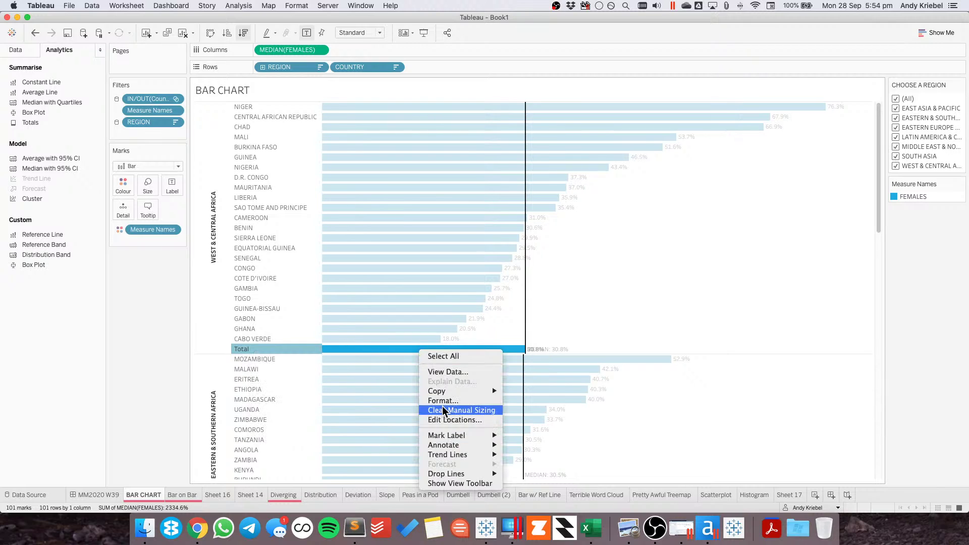
left_click(388, 353)
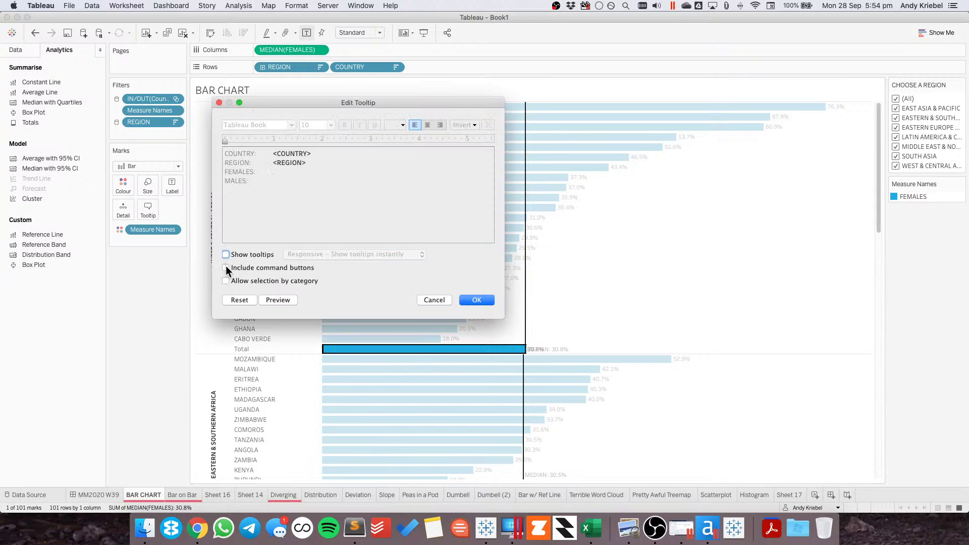
left_click(226, 268)
left_click(475, 300)
- Hide the subtotal bars and clear the Total label from the subtotal rows
mouse_move(477, 347)
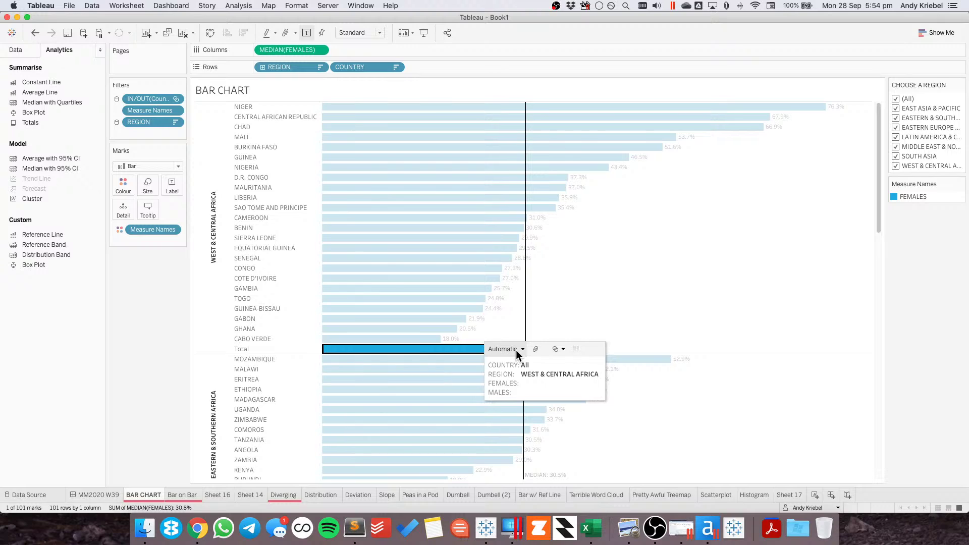
right_click(267, 349)
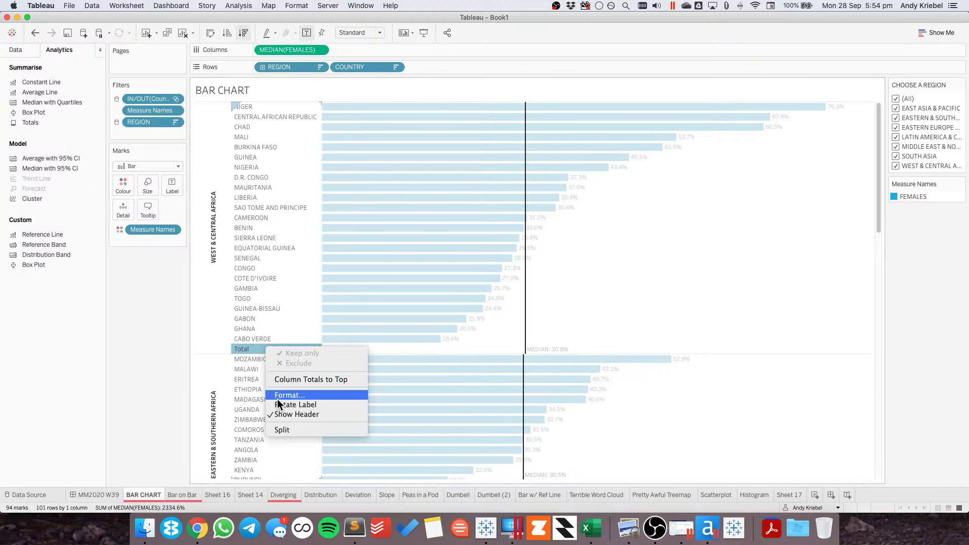
left_click(277, 395)
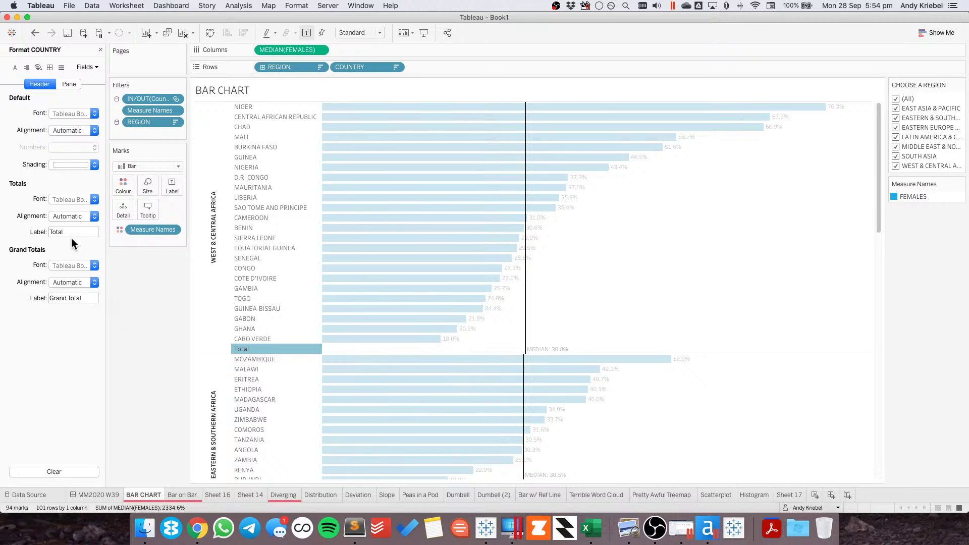
key("Delete")
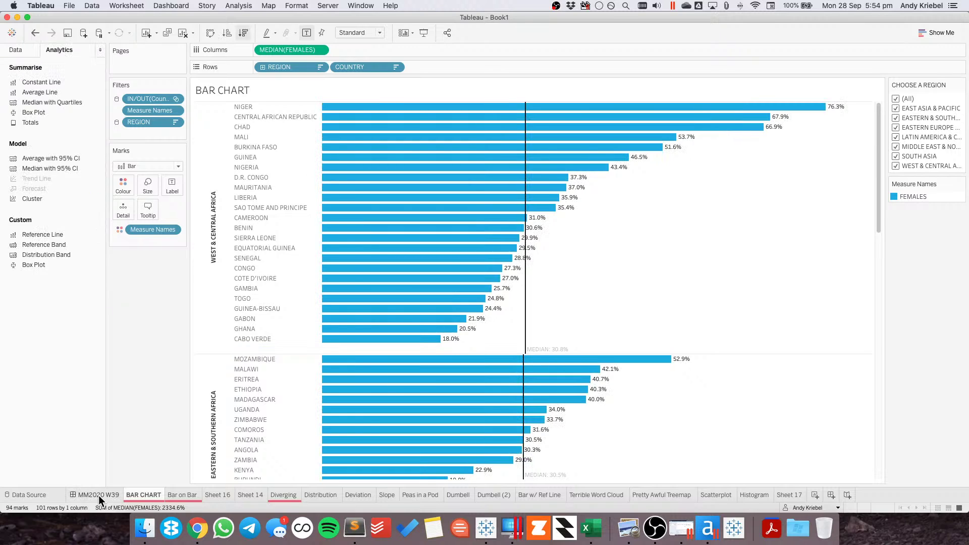
- On the MM2020 W39 dashboard, set the chart's row divider pane and header borders to None and review it in presentation mode
left_click(98, 496)
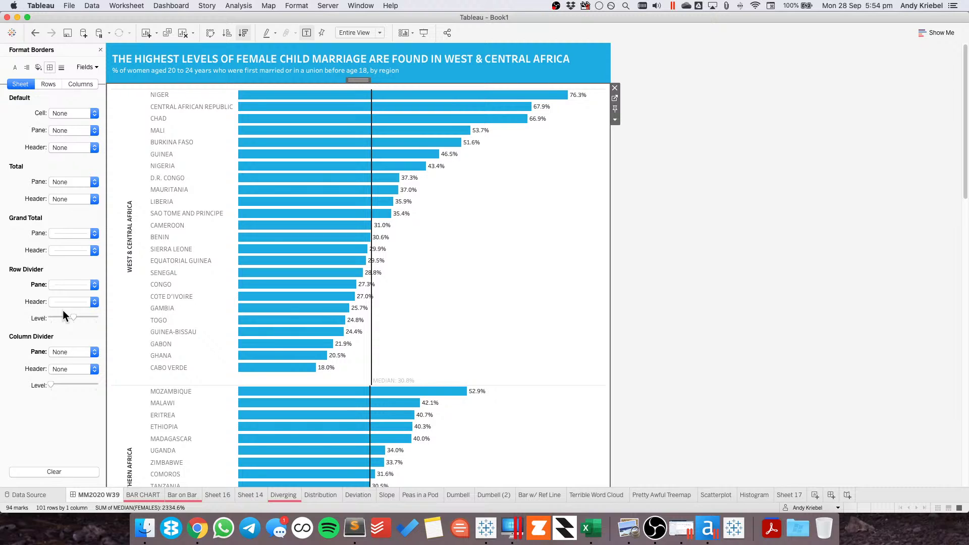
key("super+z")
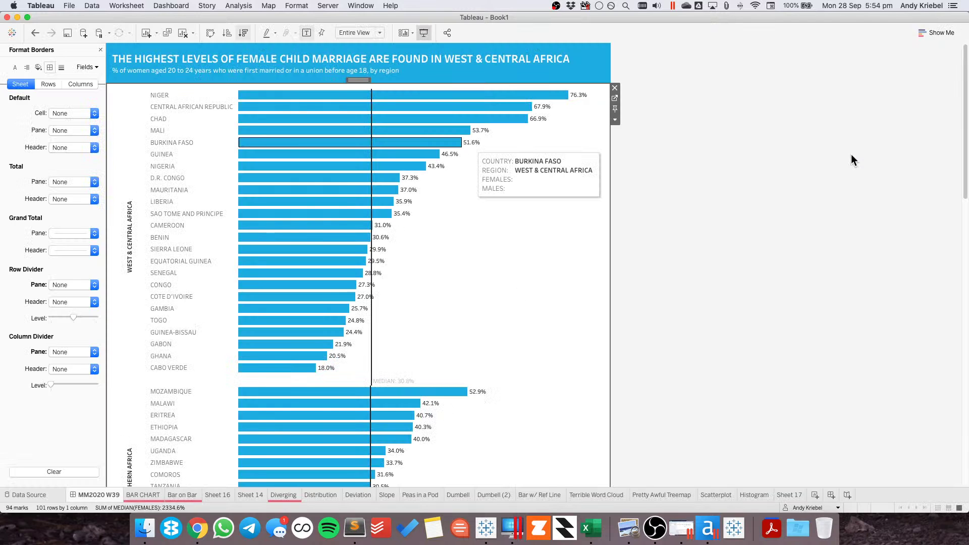
key("F7")
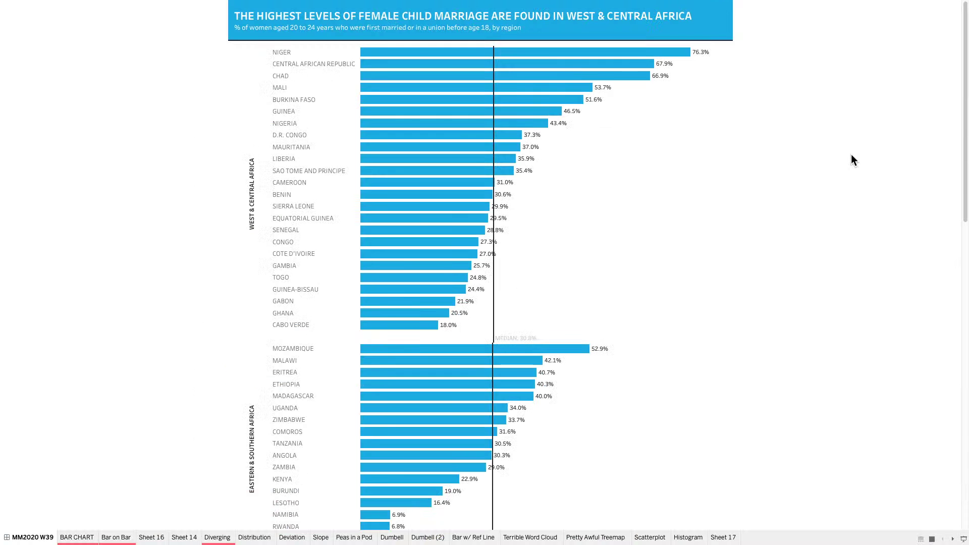
scroll(797, 190, "down", 2)
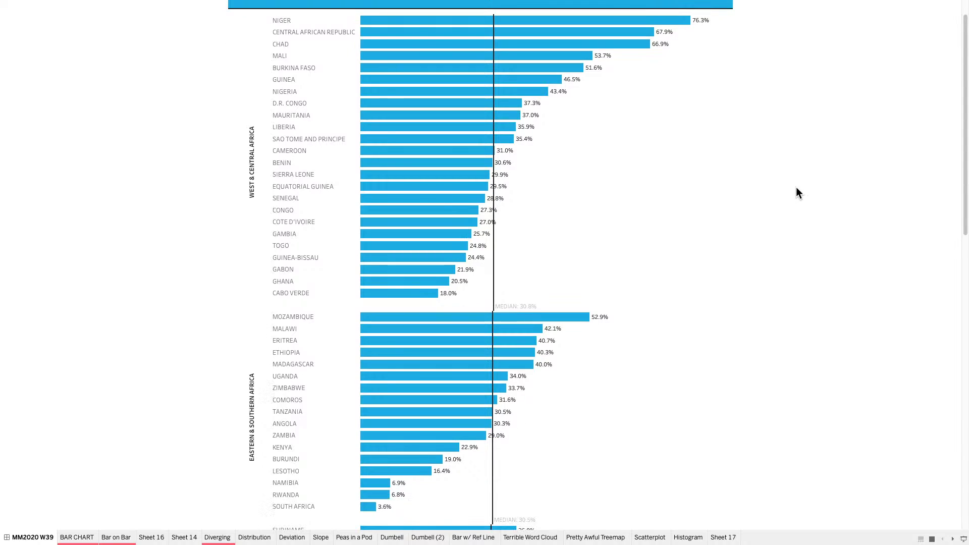
scroll(796, 187, "down", 5)
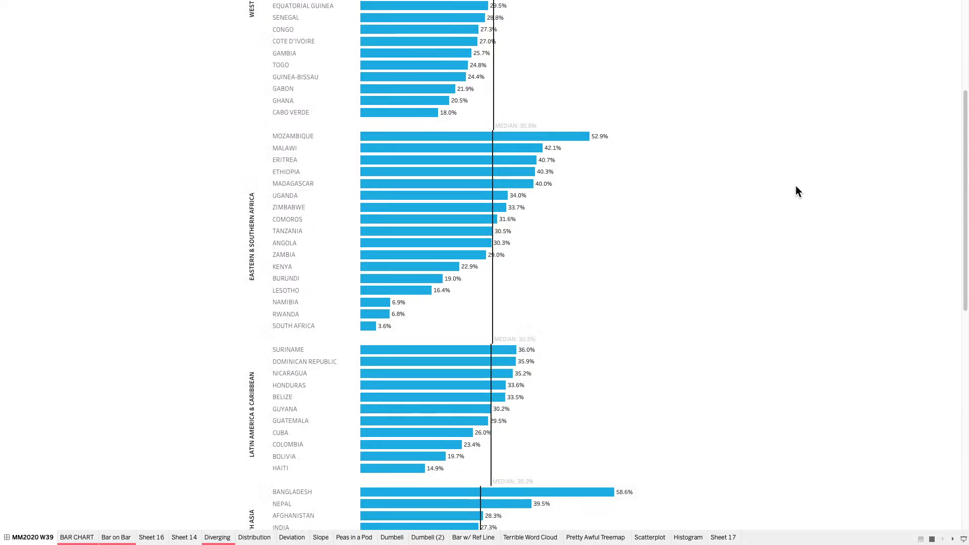
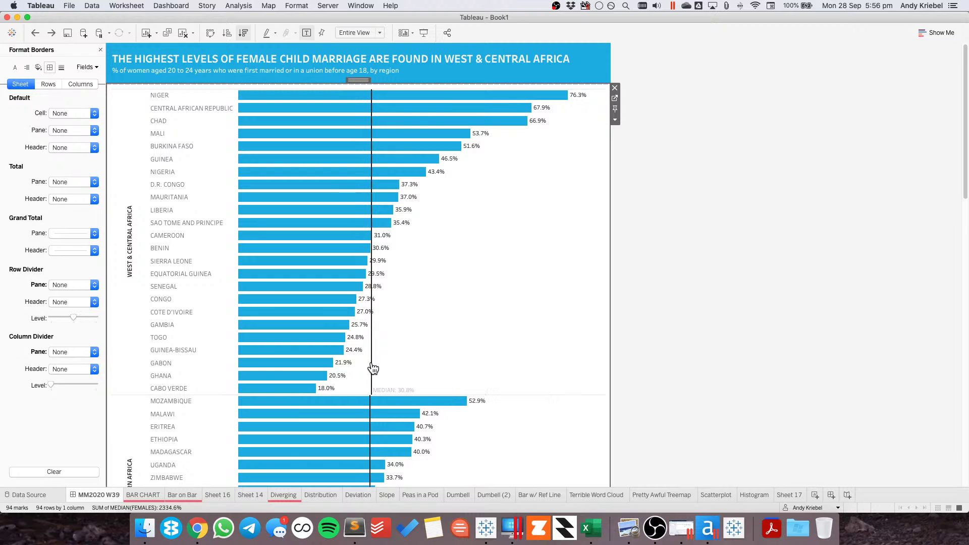
- Change the font colour of the median reference line's label to a dark grey
left_click(372, 362)
right_click(372, 362)
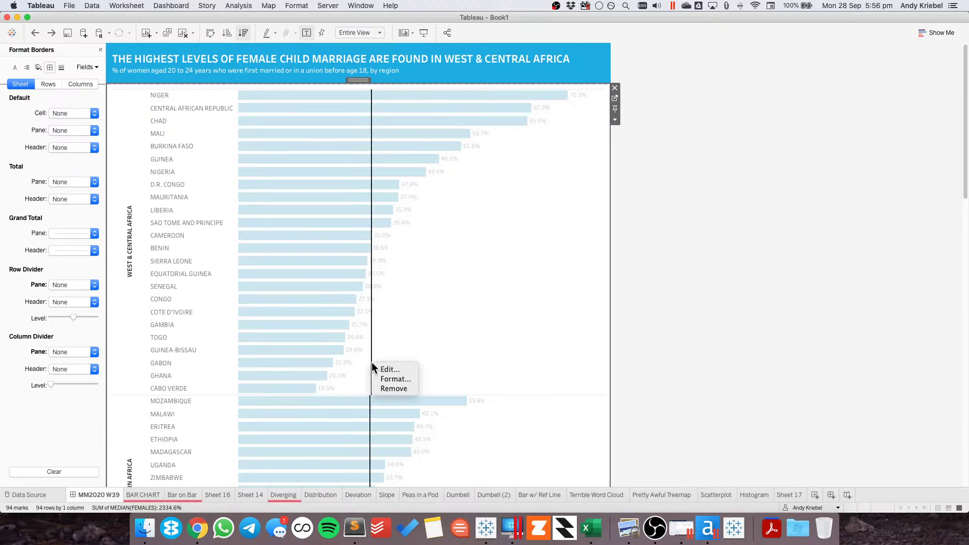
left_click(392, 380)
left_click(66, 151)
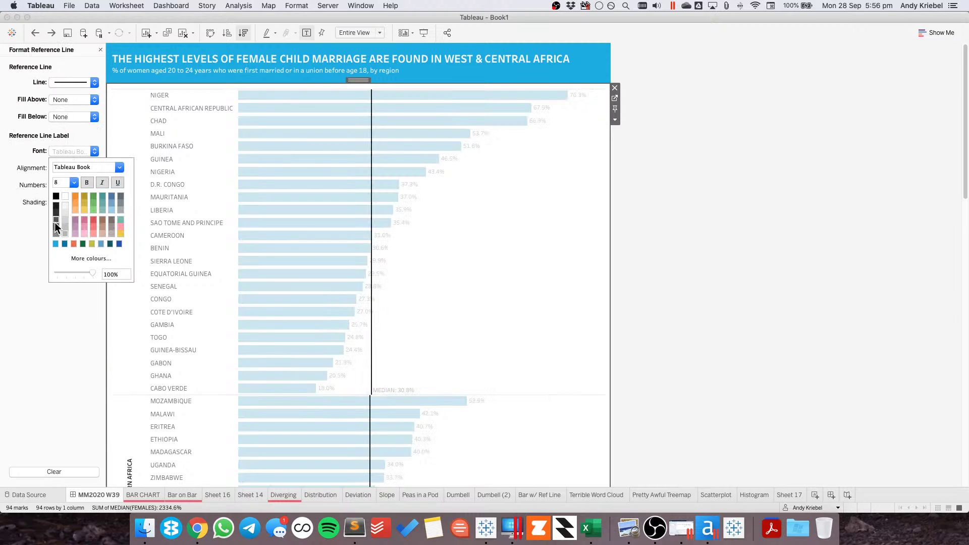
left_click(55, 221)
left_click(523, 339)
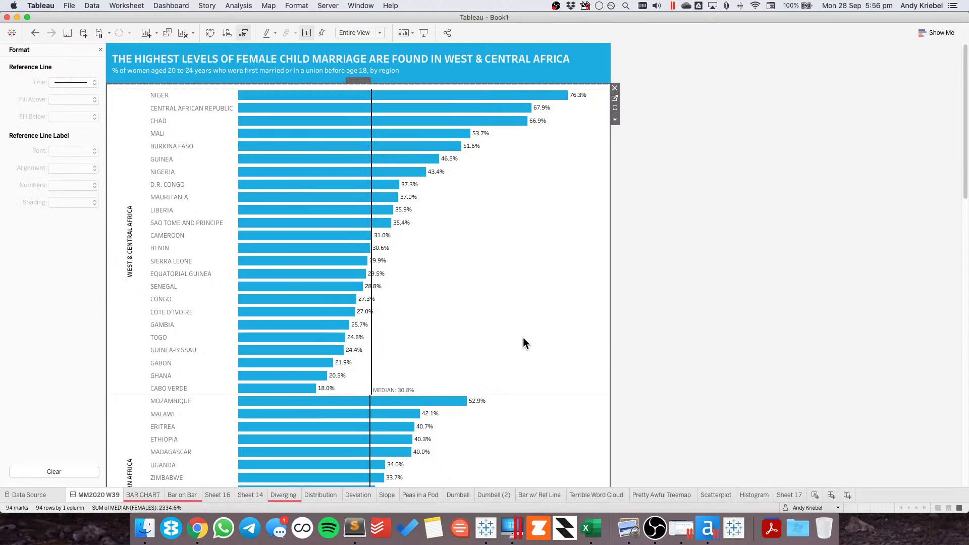
- Set the chart's row divider pane border to a dotted line in medium grey
scroll(531, 334, "down", 1)
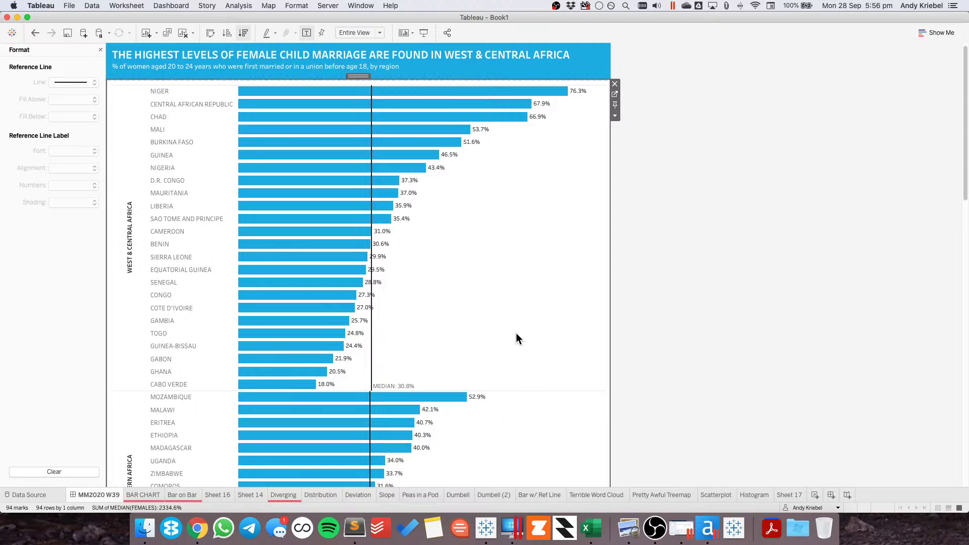
right_click(516, 334)
left_click(541, 385)
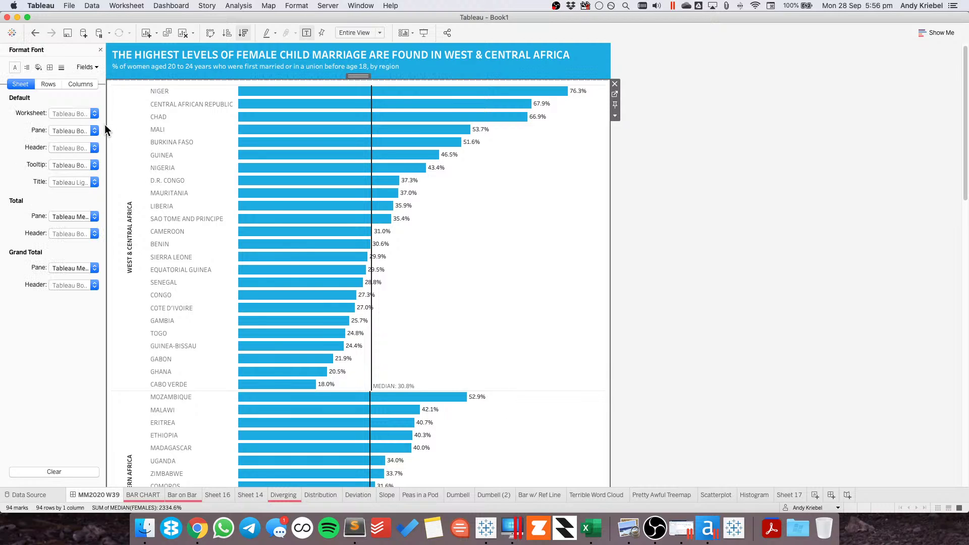
left_click(50, 68)
left_click(60, 68)
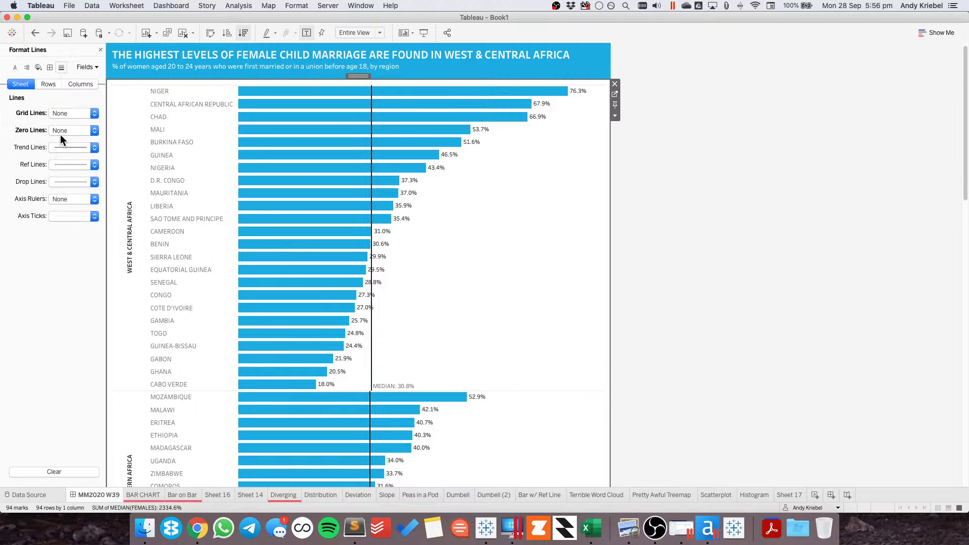
left_click(49, 68)
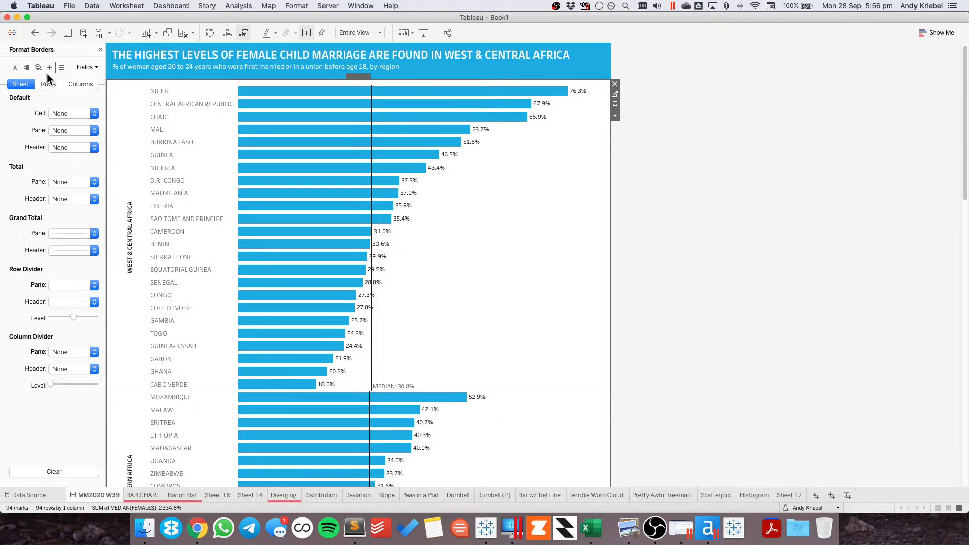
left_click(68, 285)
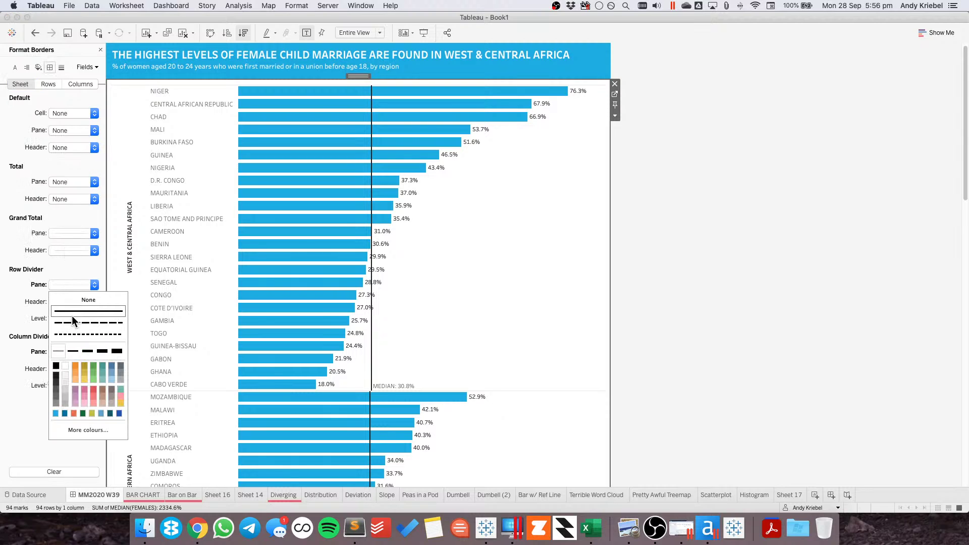
left_click(55, 389)
left_click(85, 335)
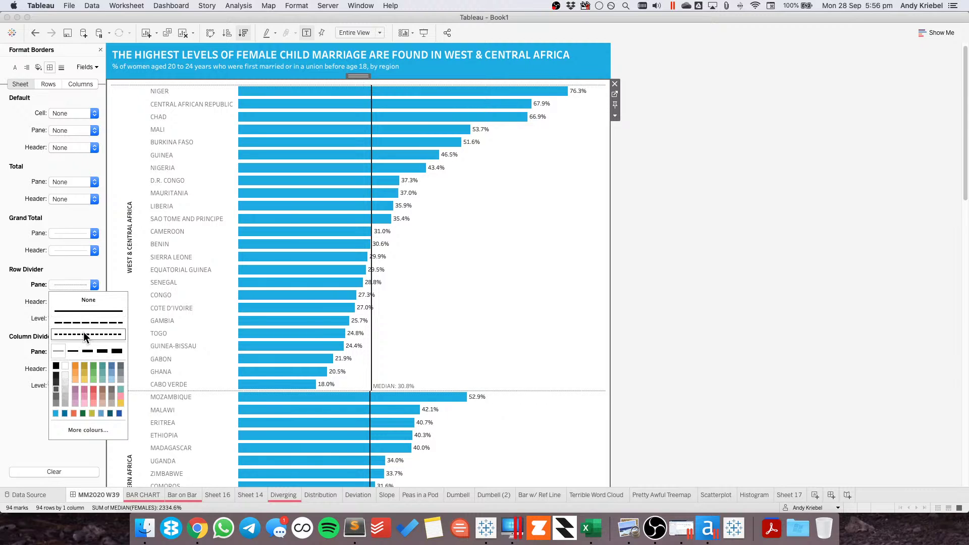
left_click(89, 323)
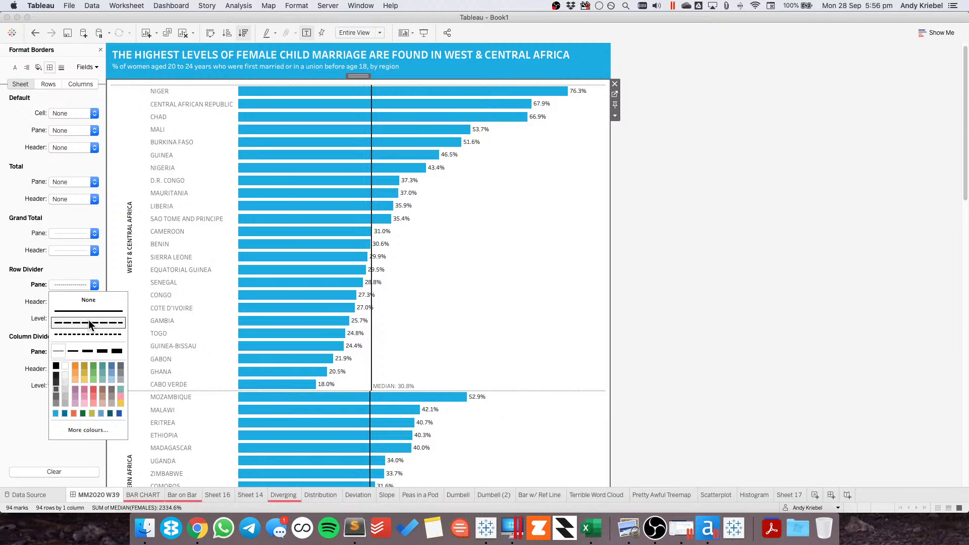
left_click(87, 334)
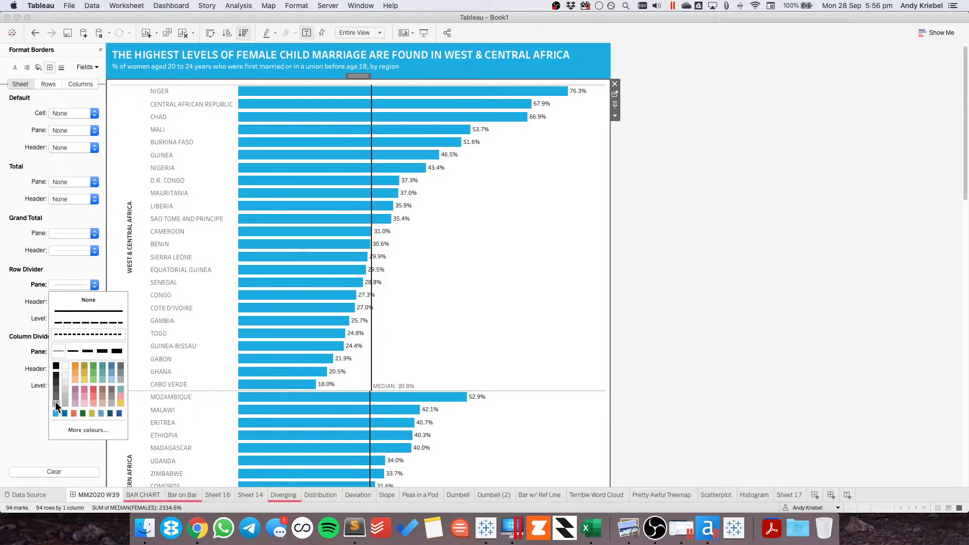
left_click(525, 321)
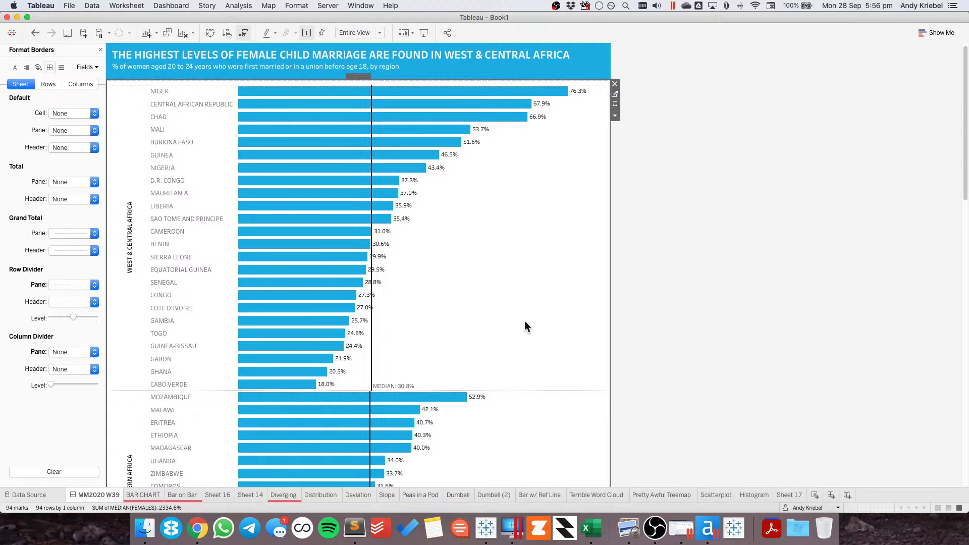
- Review the dashboard's row dividers in presentation mode and in the full-length layout, from the first region to the last
left_click(424, 32)
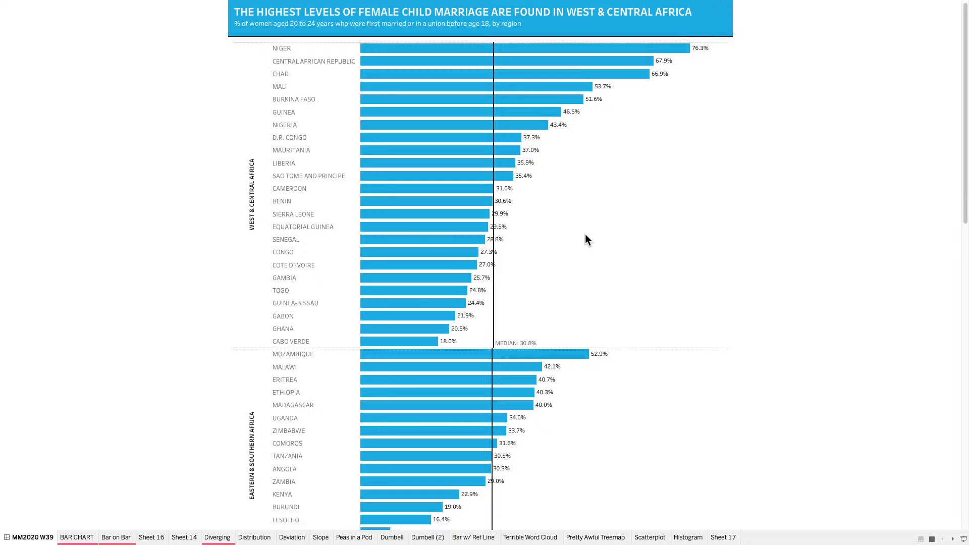
scroll(593, 235, "down", 6)
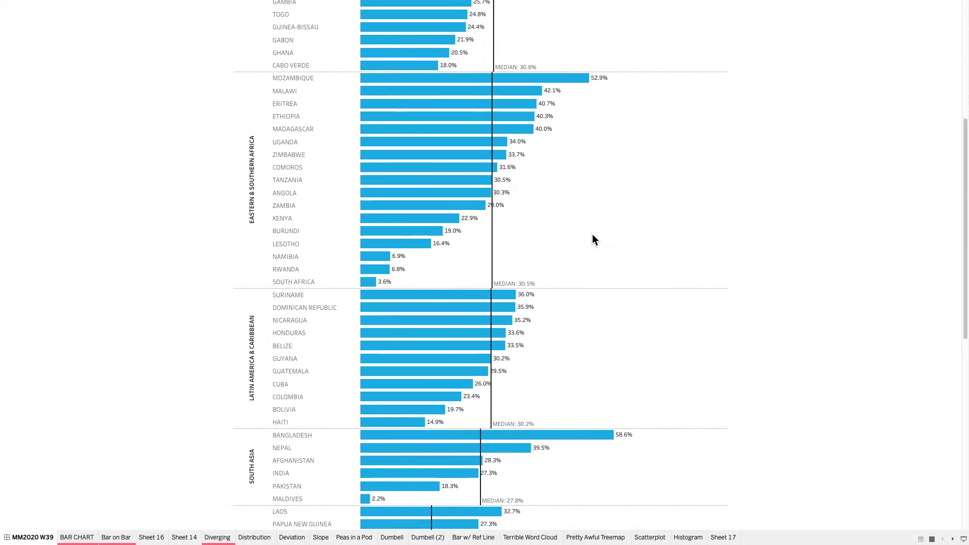
scroll(593, 237, "up", 6)
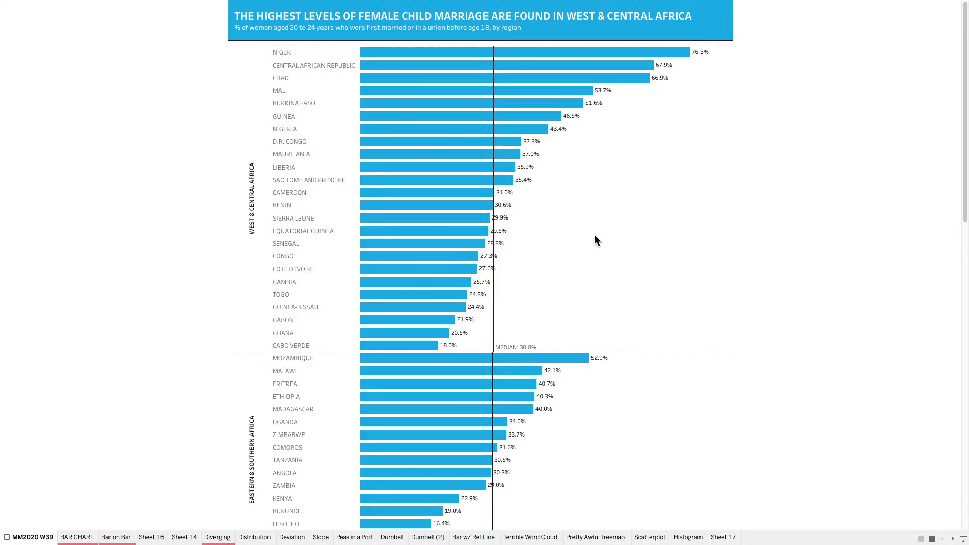
key("Escape")
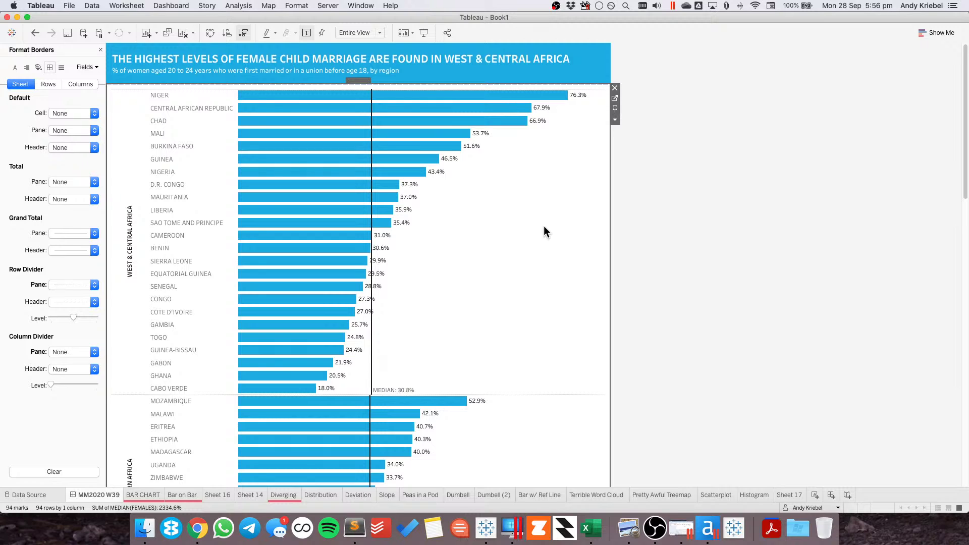
scroll(544, 227, "down", 15)
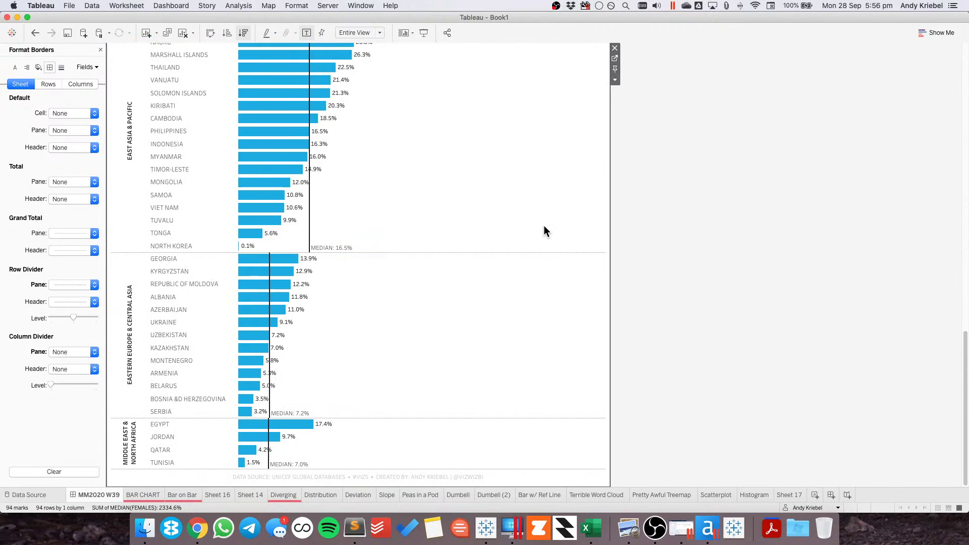
scroll(543, 226, "up", 15)
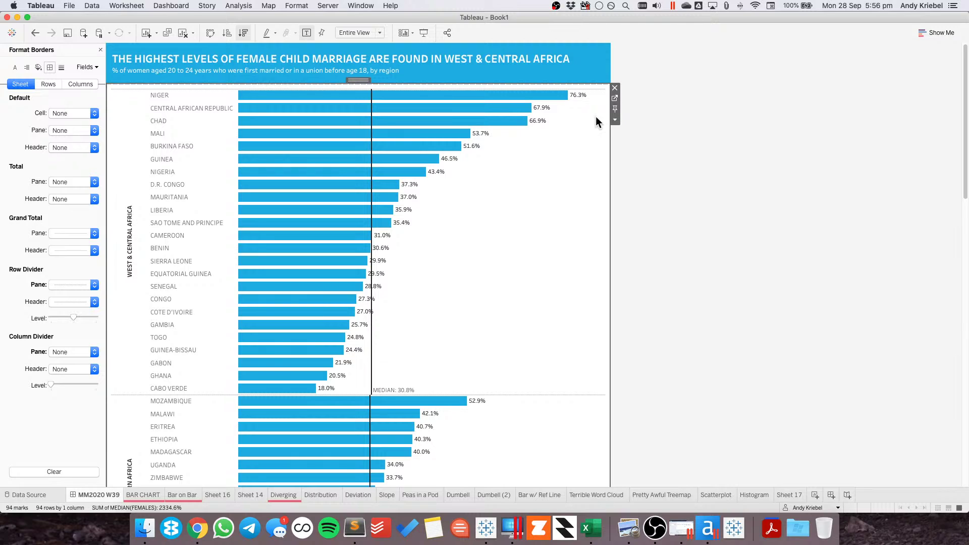
- Go to the BAR CHART sheet and add an AVG(1) calculation to the columns after MEDIAN(FEMALES)
left_click(616, 100)
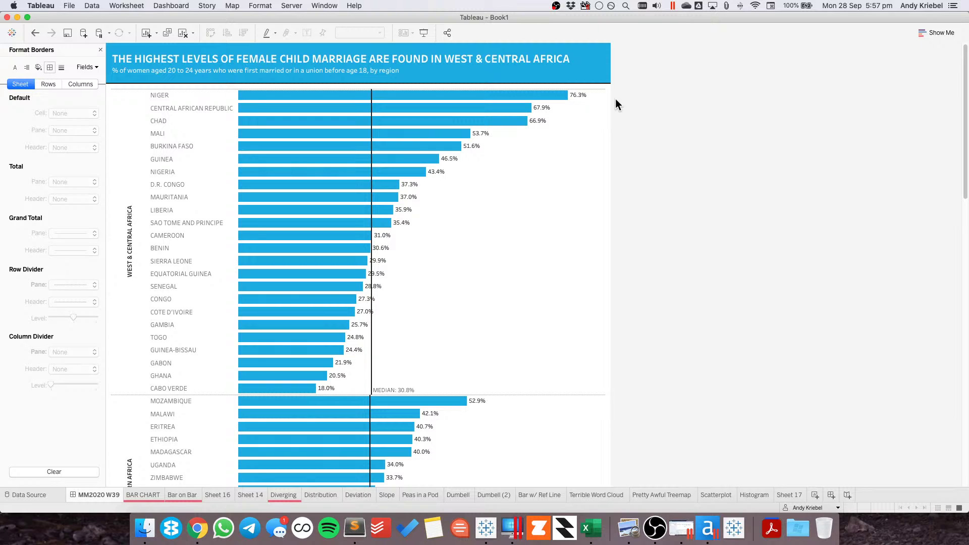
left_click(559, 160)
left_click(615, 101)
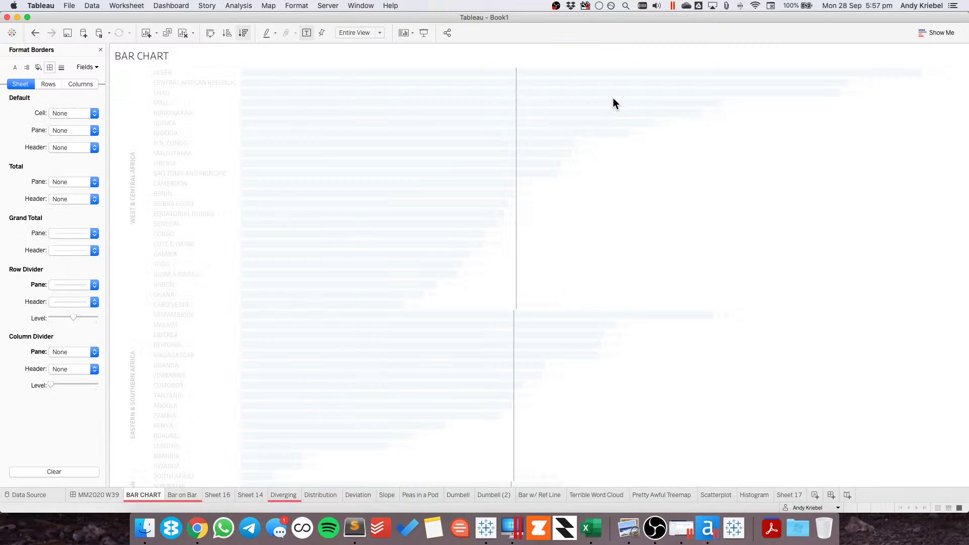
double_click(380, 49)
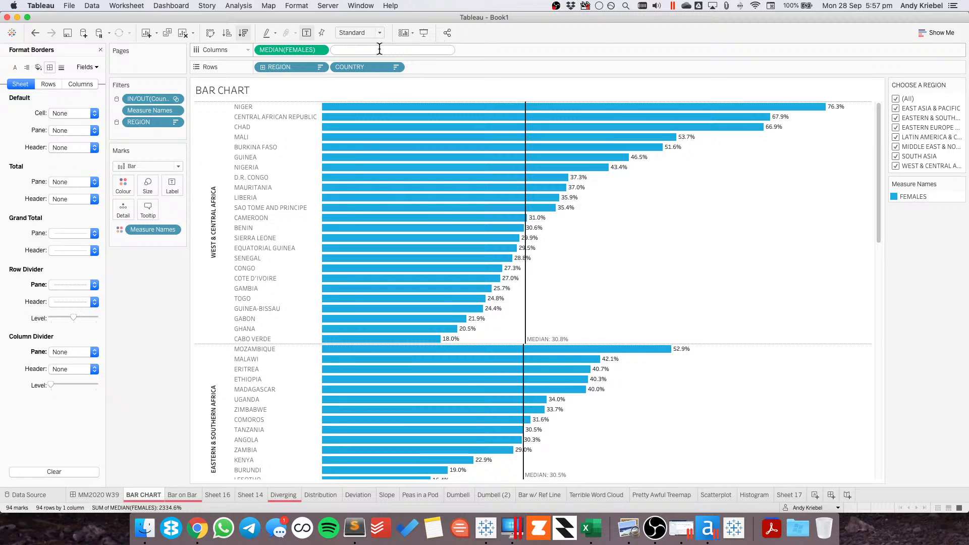
type("AVG(1)")
key("Return")
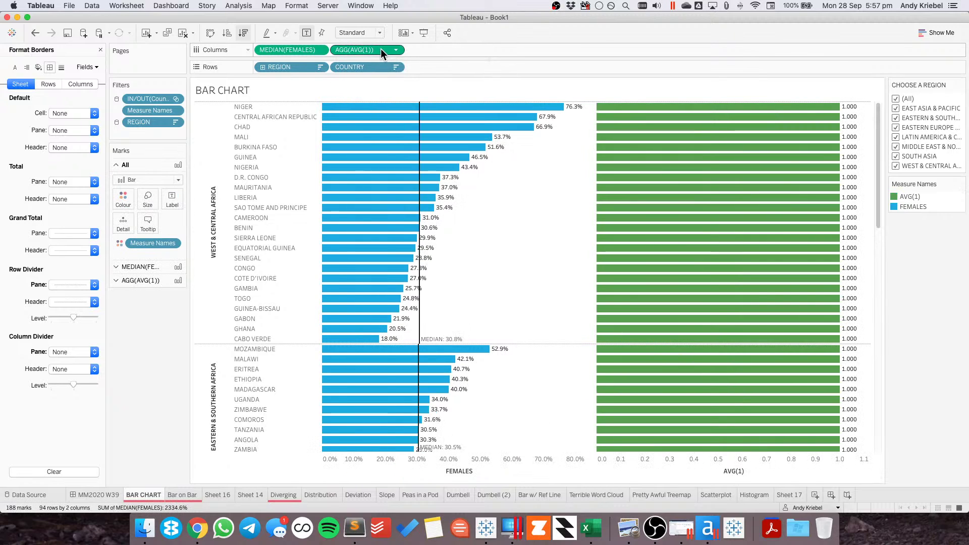
- Combine AVG(1) with MEDIAN(FEMALES) as a synchronised dual axis and move the AVG(1) marks to the back
right_click(381, 49)
left_click(376, 184)
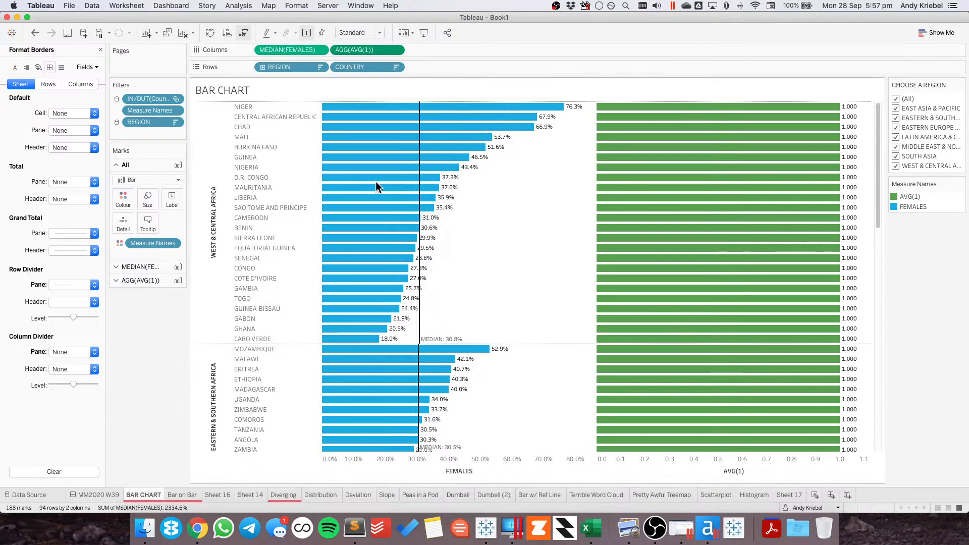
right_click(402, 119)
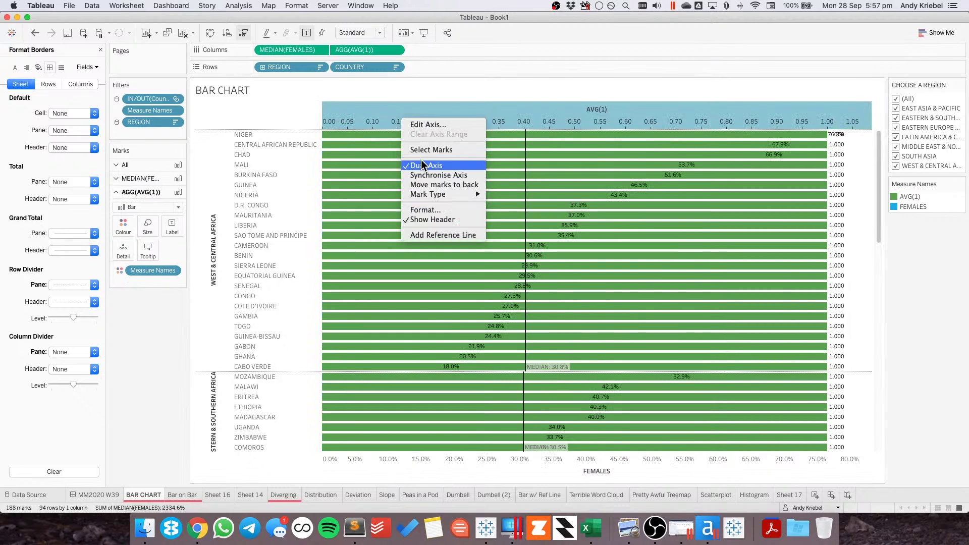
left_click(383, 121)
right_click(383, 120)
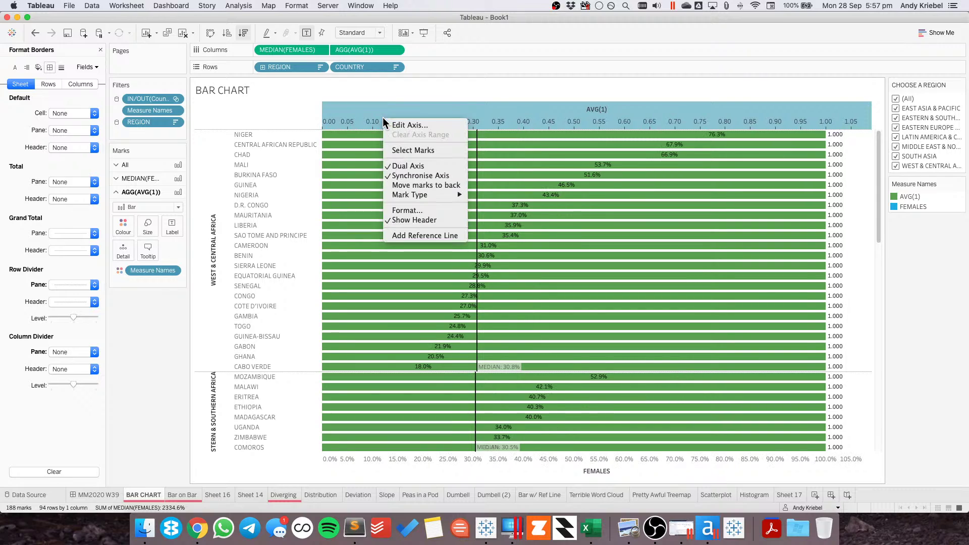
left_click(403, 185)
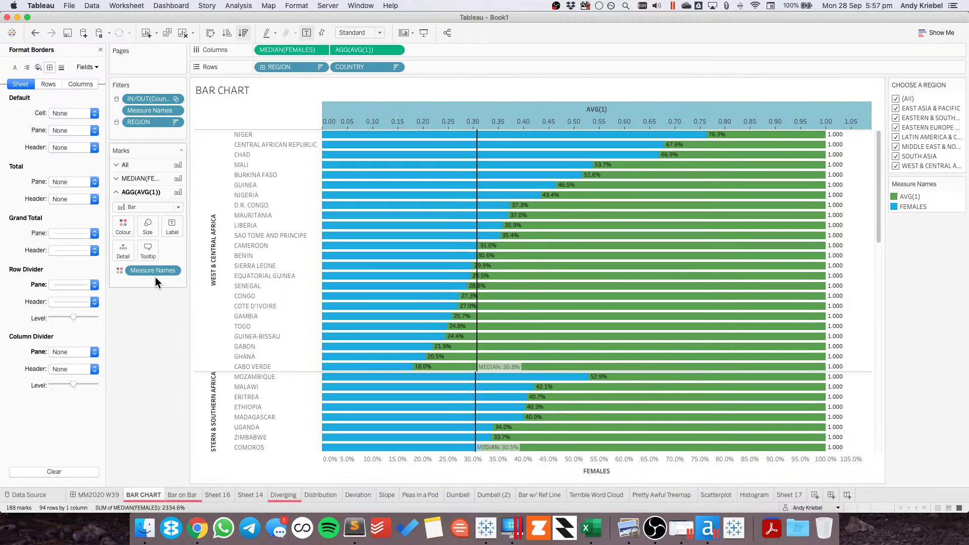
- Remove Measure Names from the AVG(1) marks, colour those bars light grey and turn off their mark labels
mouse_move(151, 269)
left_mouse_down()
mouse_move(147, 340)
mouse_move(137, 271)
left_mouse_up()
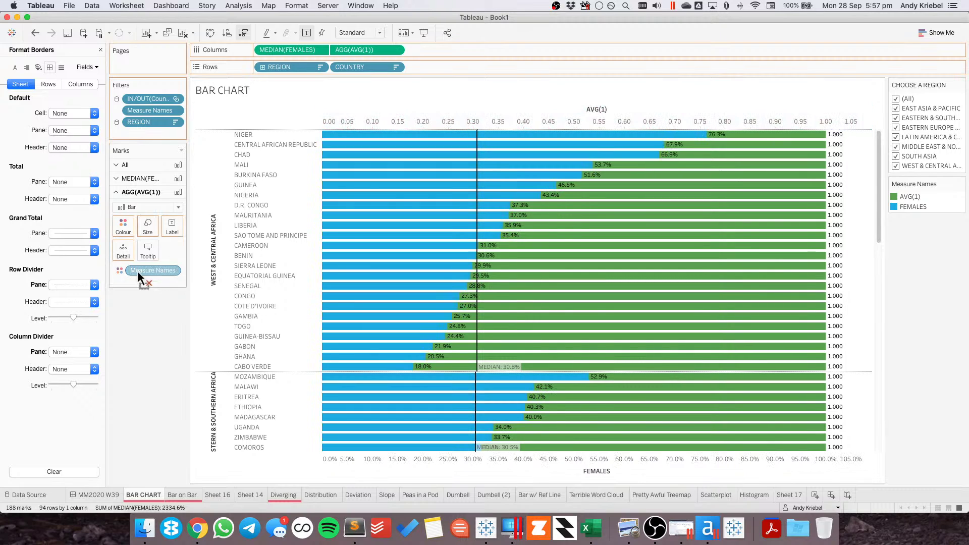
left_click(125, 228)
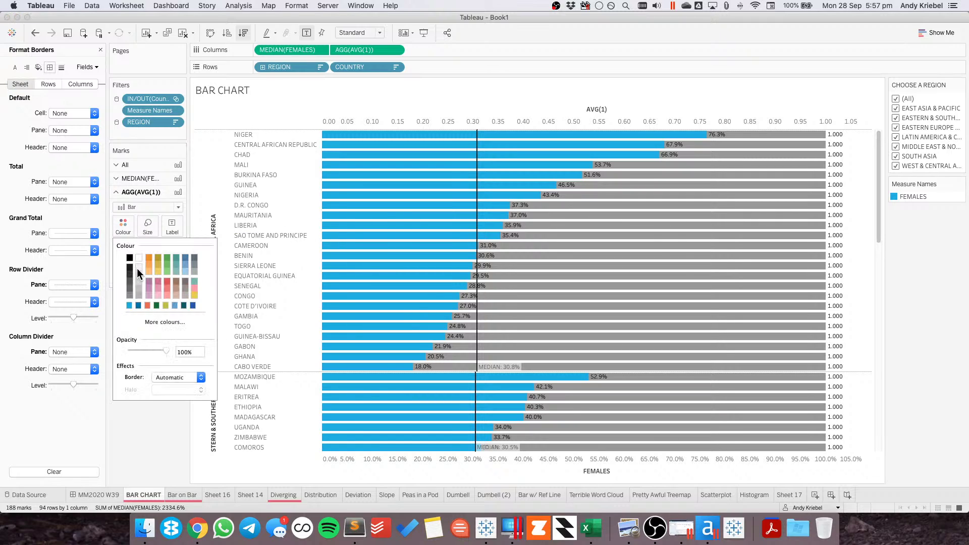
left_click(139, 282)
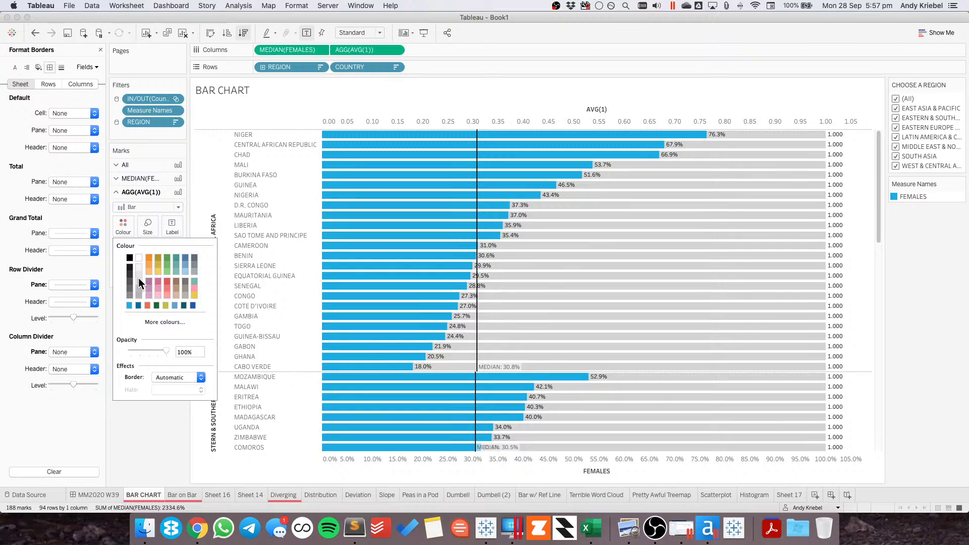
left_click(172, 227)
left_click(198, 249)
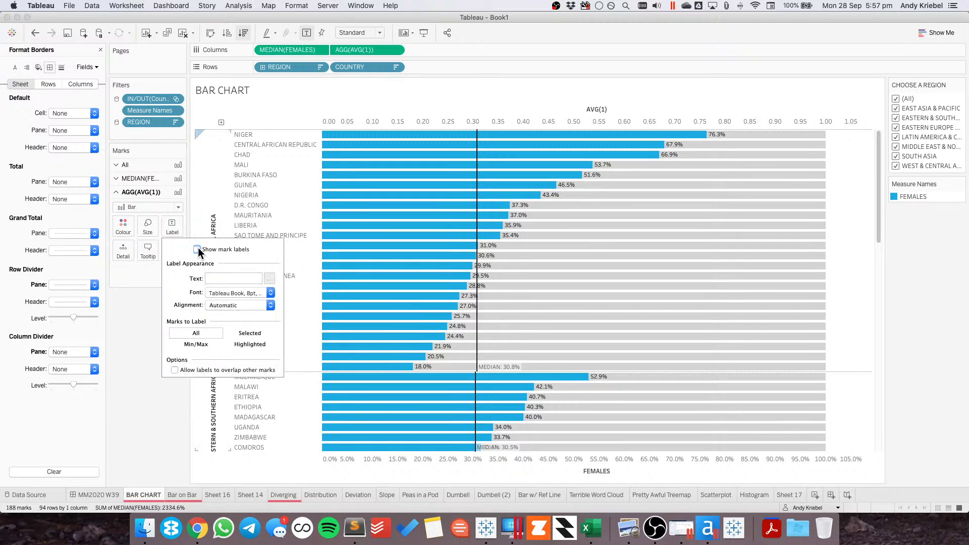
left_click(113, 340)
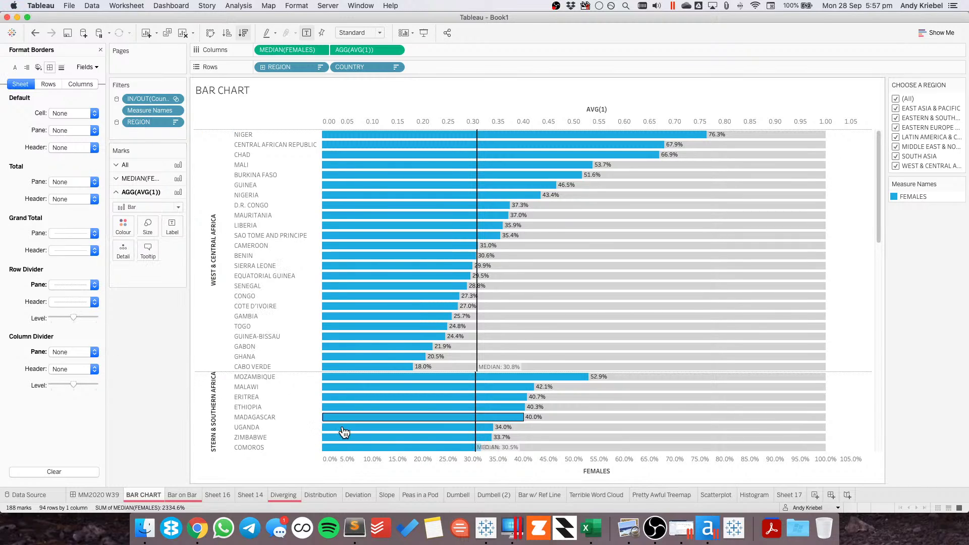
- Fix the range of the FEMALES axis to end at 1
right_click(510, 462)
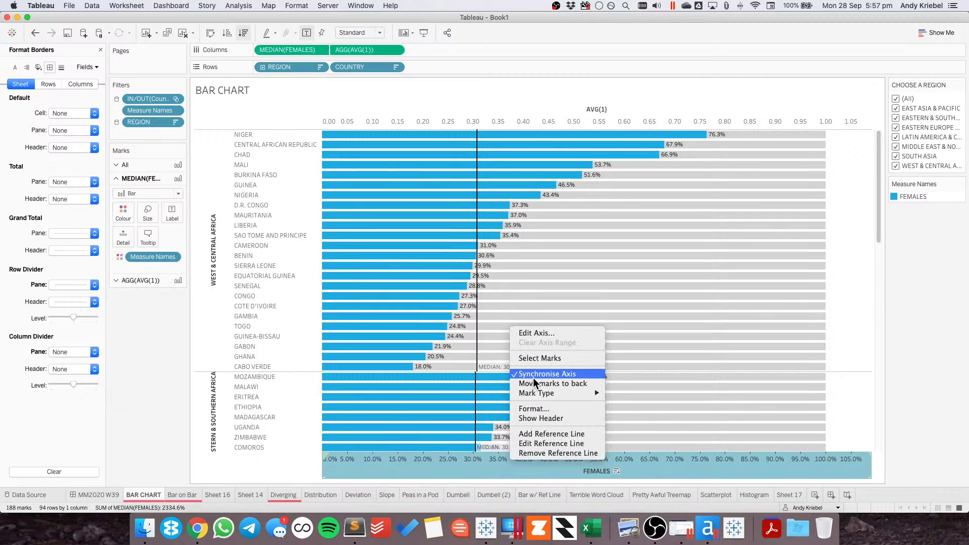
left_click(387, 339)
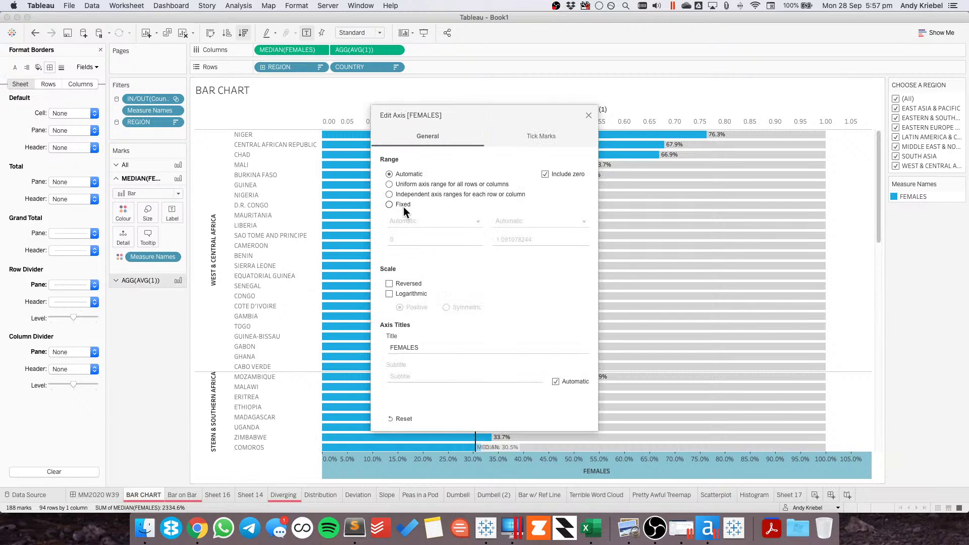
left_click(404, 206)
left_click(494, 238)
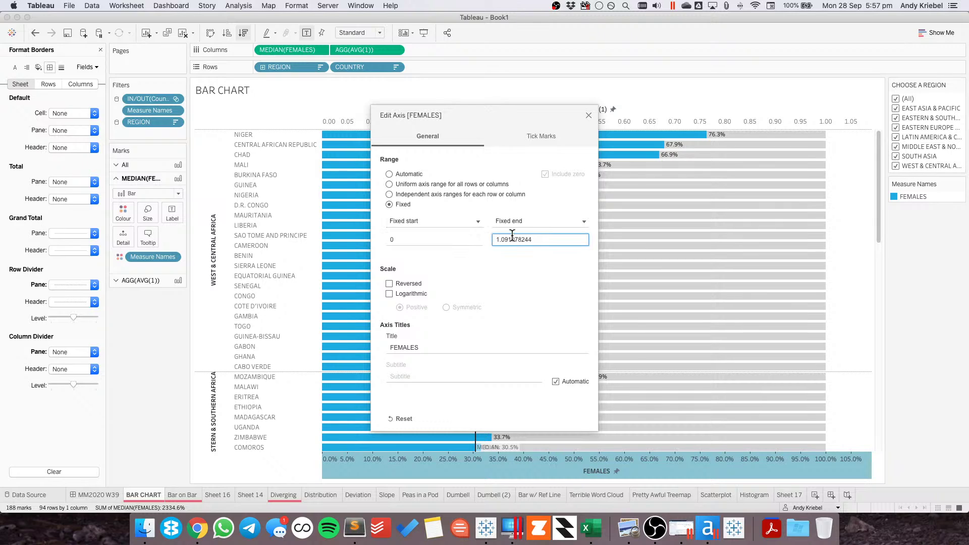
double_click(512, 236)
type("1")
key("Tab")
left_click(588, 116)
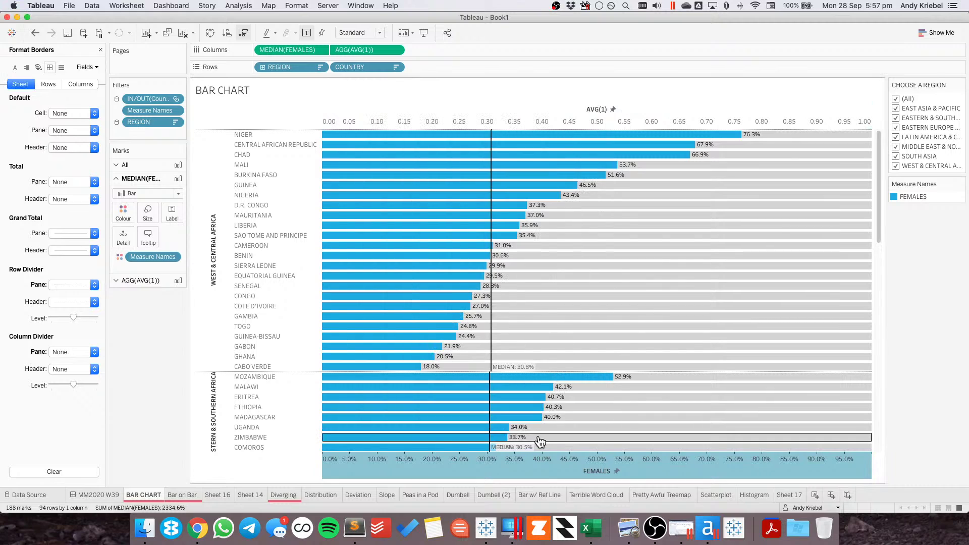
- Hide the header of the AVG(1) axis above the bar chart, keeping the FEMALES axis
right_click(540, 459)
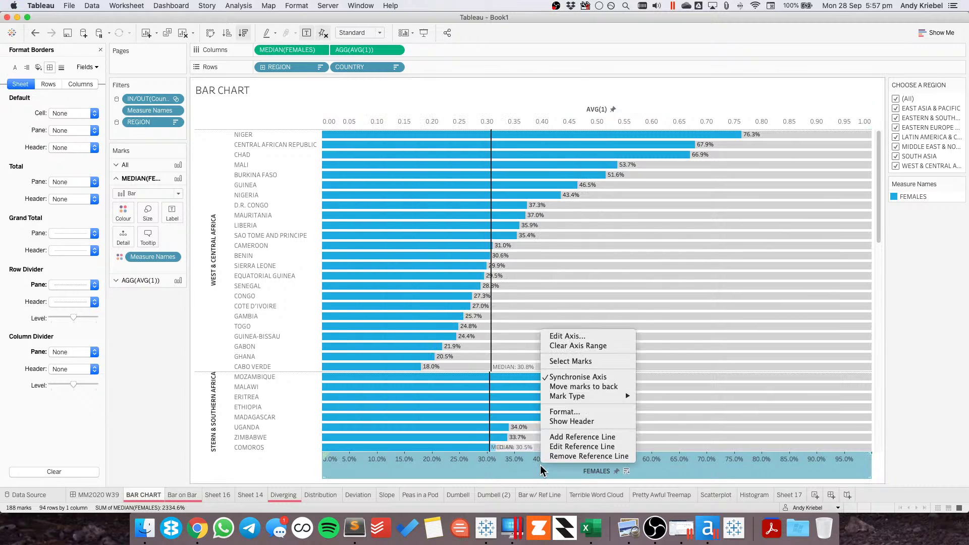
left_click(565, 422)
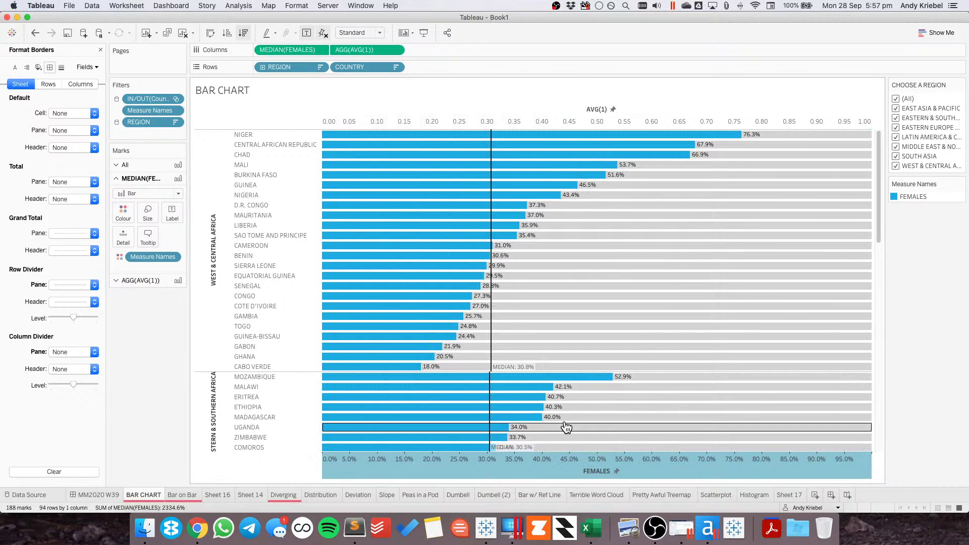
right_click(550, 119)
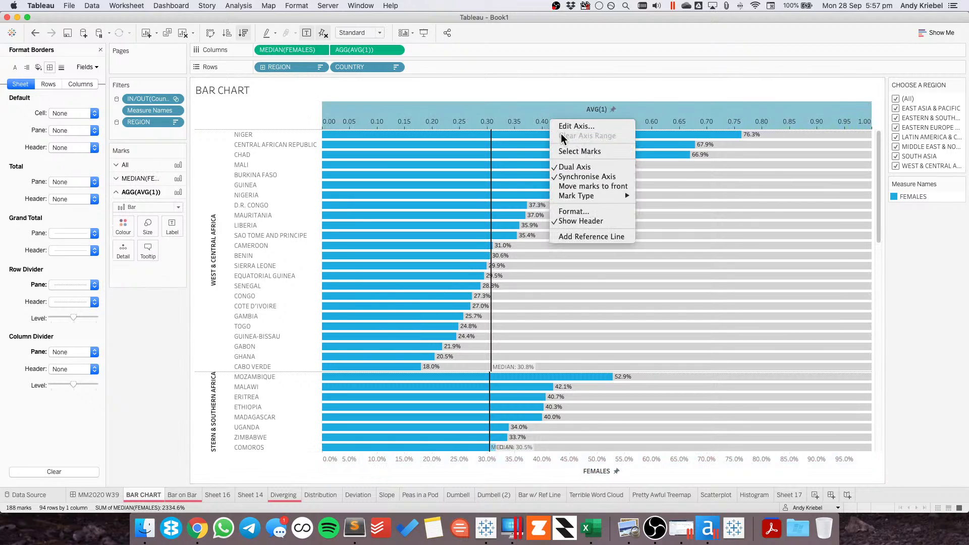
left_click(578, 219)
- Turn off tooltips, command buttons and selection by category for all marks on the bar chart
left_click(149, 163)
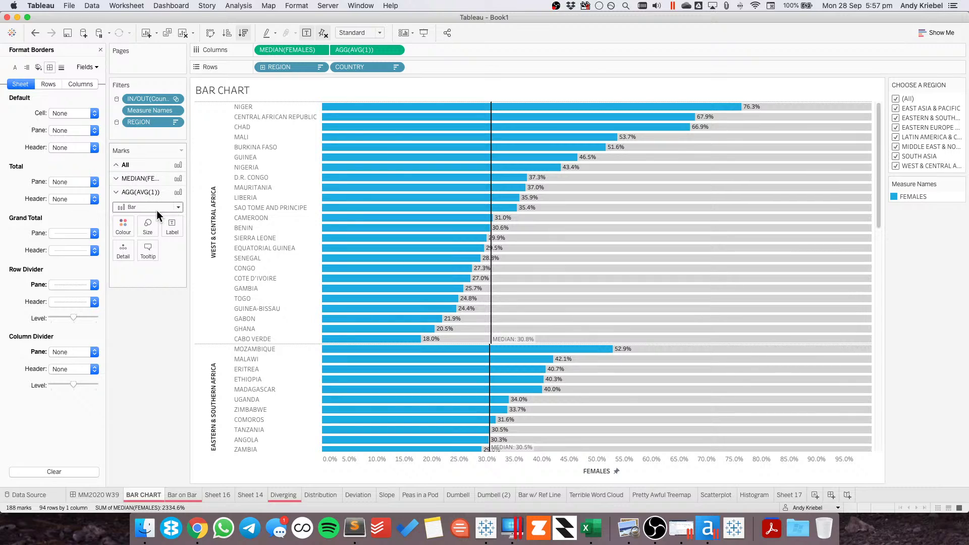
left_click(149, 228)
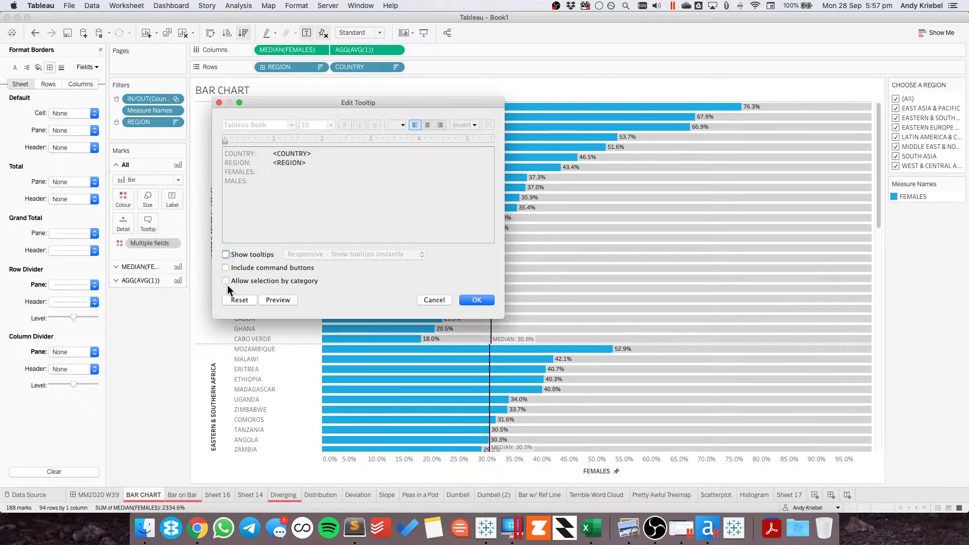
left_click(462, 299)
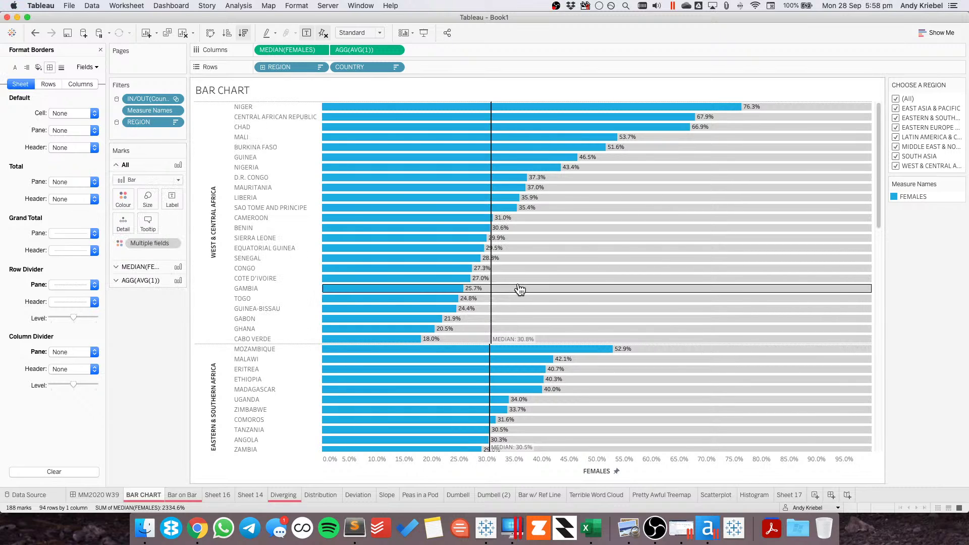
- Return to the MM2020 W39 dashboard and review the grey background bars across the regions in presentation mode
left_click(95, 496)
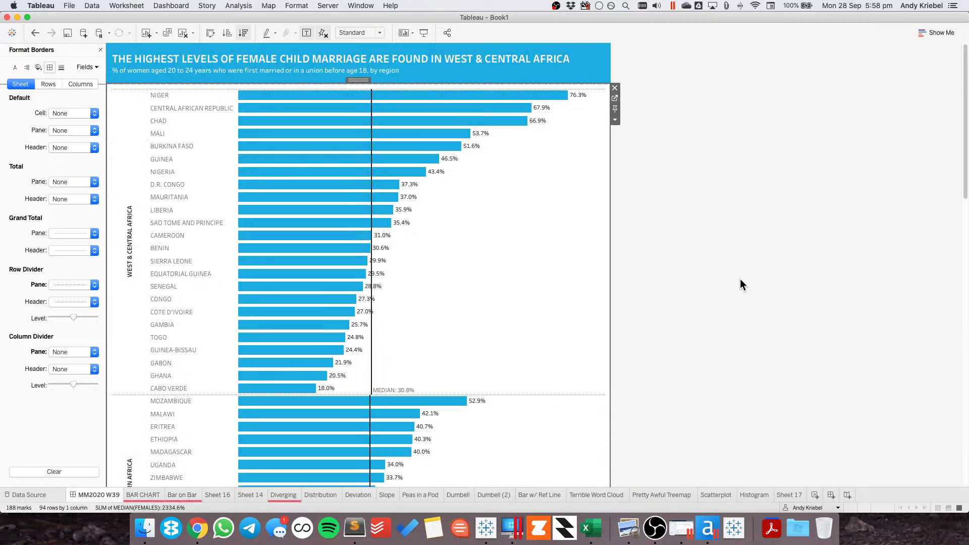
left_click(740, 279)
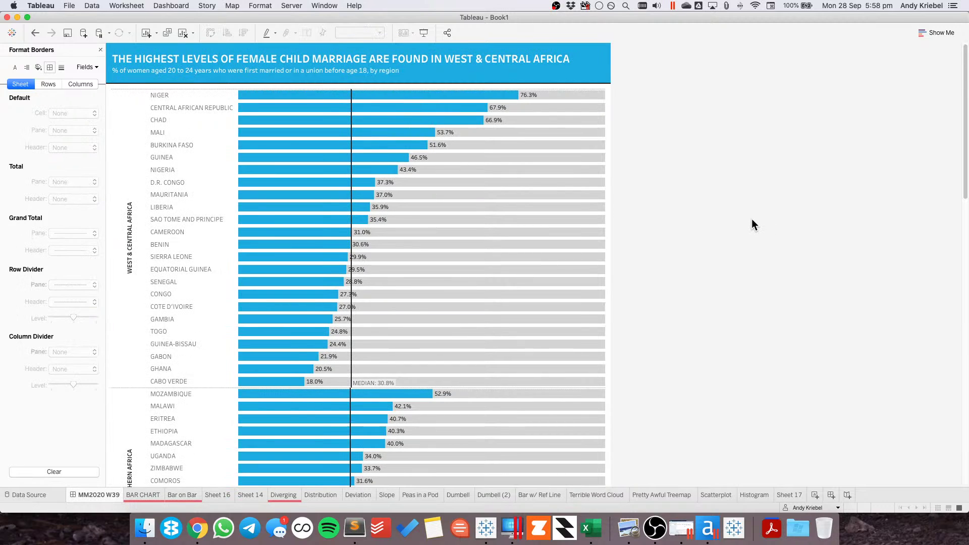
left_click(422, 32)
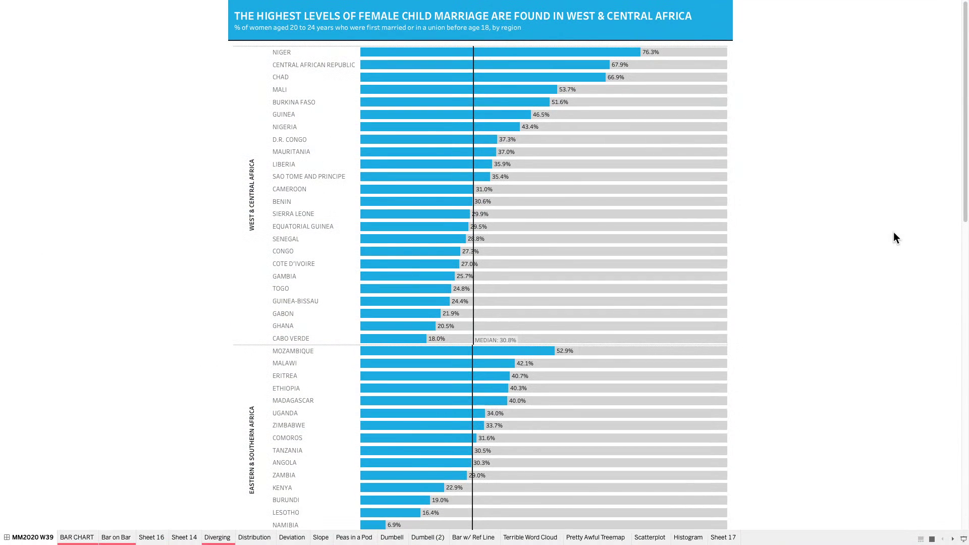
scroll(893, 237, "down", 8)
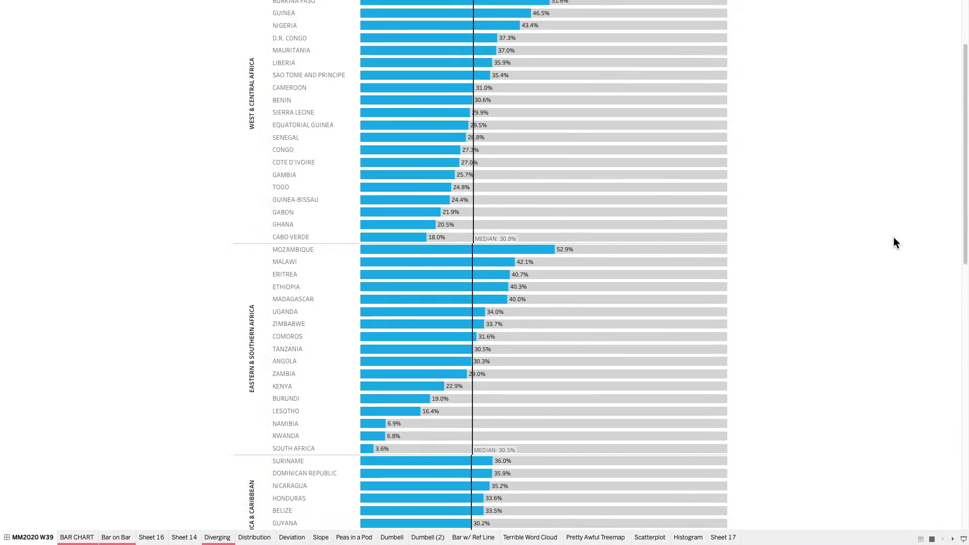
scroll(894, 238, "up", 8)
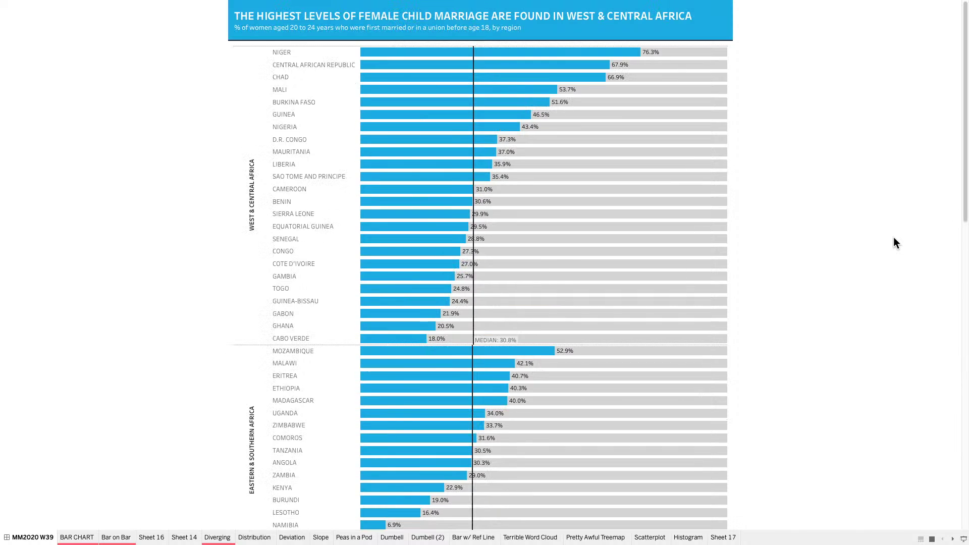
scroll(894, 237, "down", 6)
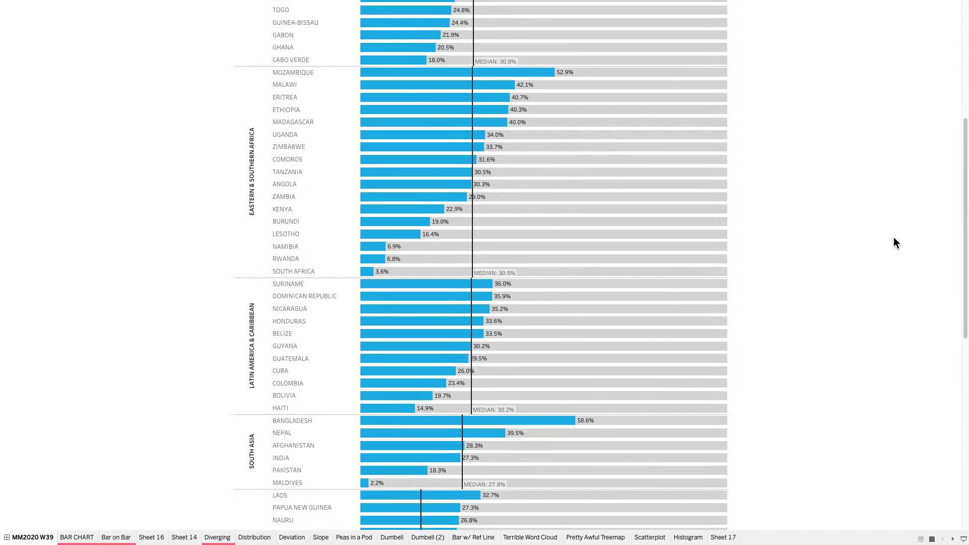
scroll(894, 238, "up", 6)
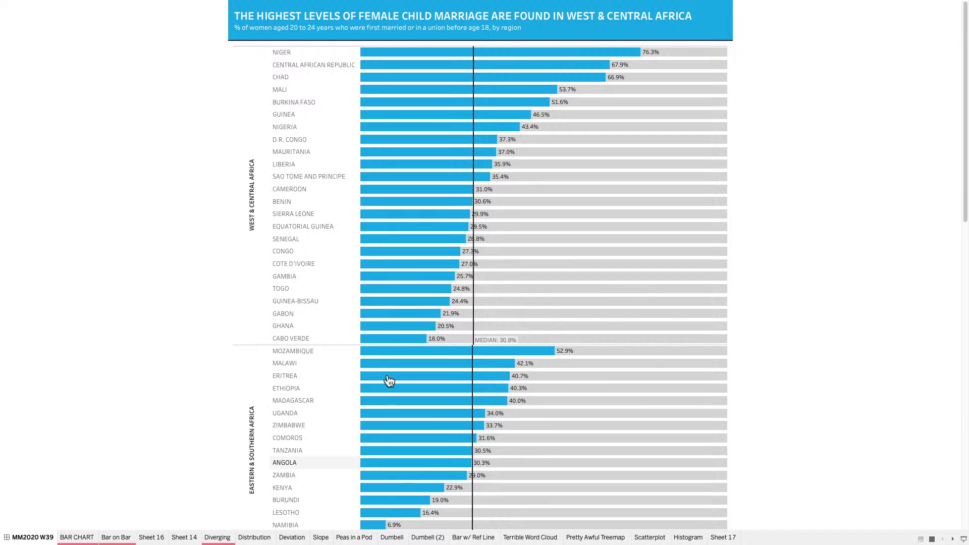
key("Escape")
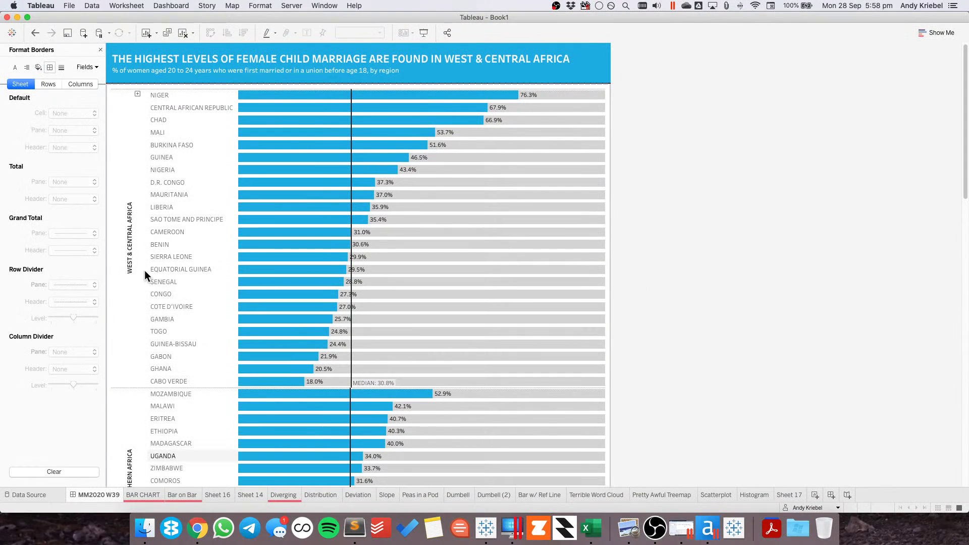
- Format the bar chart's row dividers between regions as solid black lines in the second-thinnest weight
right_click(517, 209)
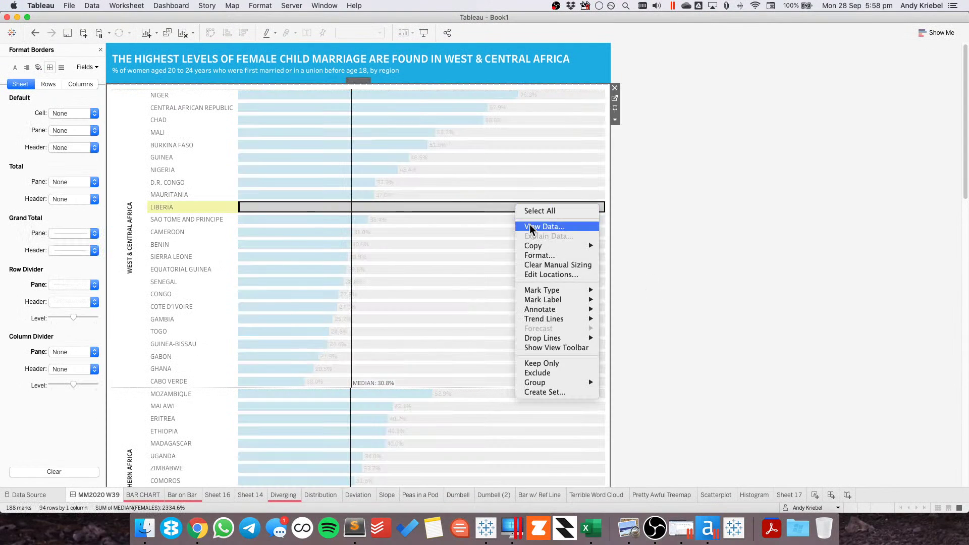
left_click(536, 250)
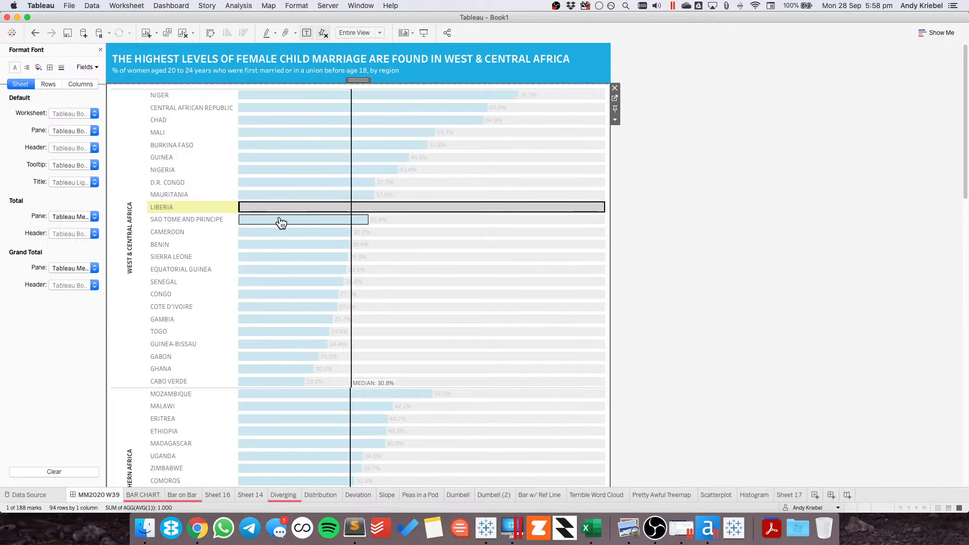
left_click(187, 207)
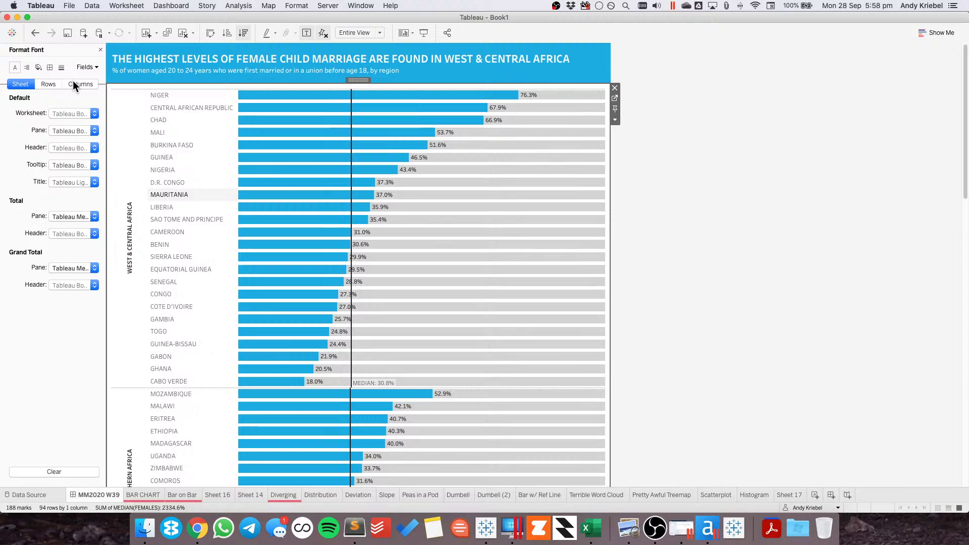
left_click(49, 67)
left_click(71, 286)
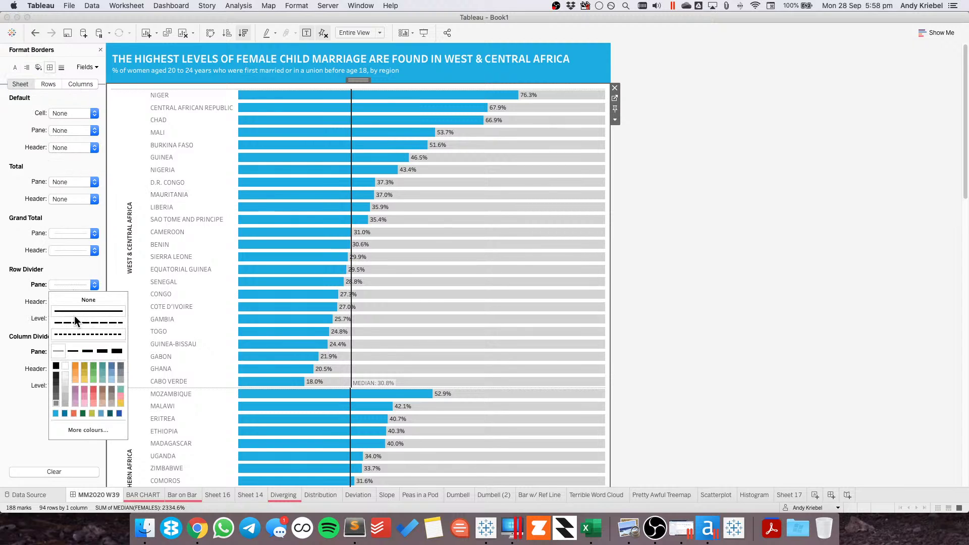
left_click(75, 312)
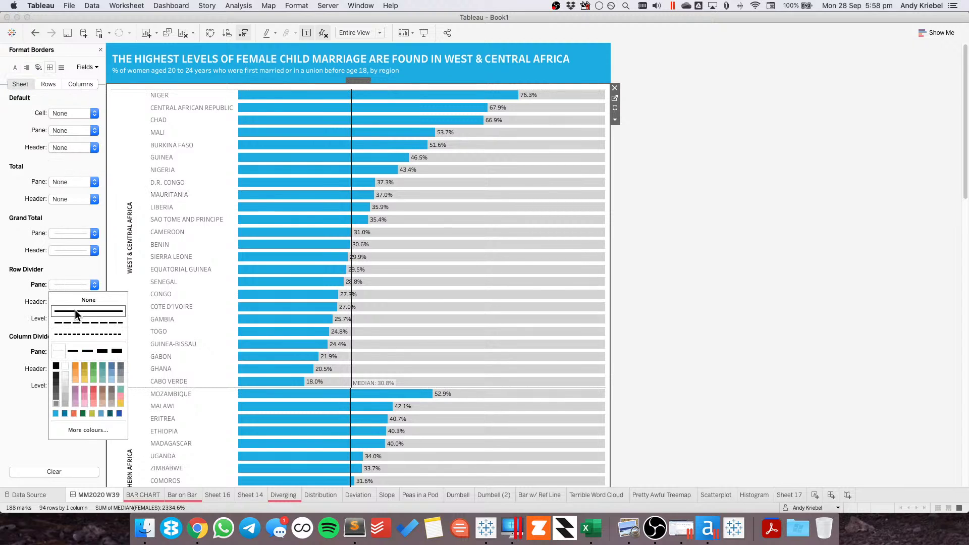
left_click(66, 389)
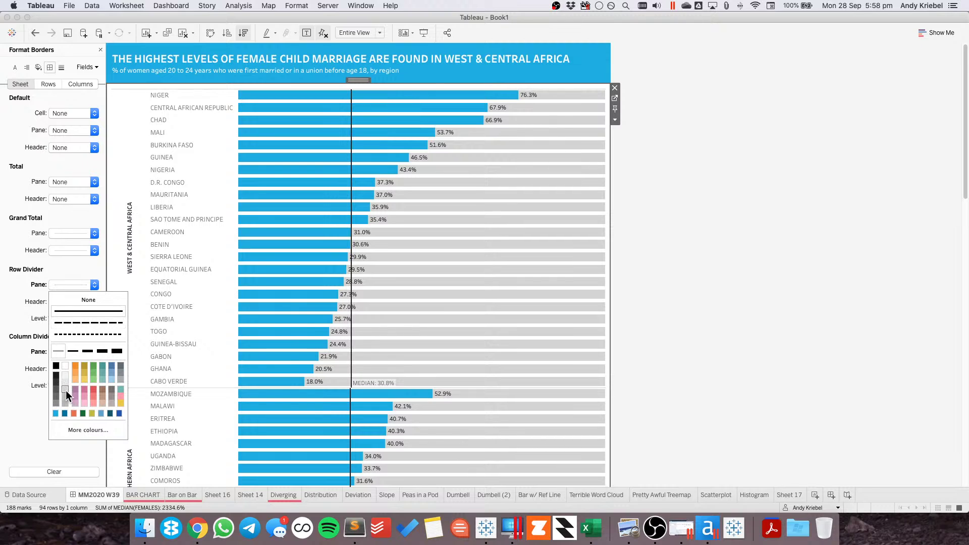
left_click(56, 363)
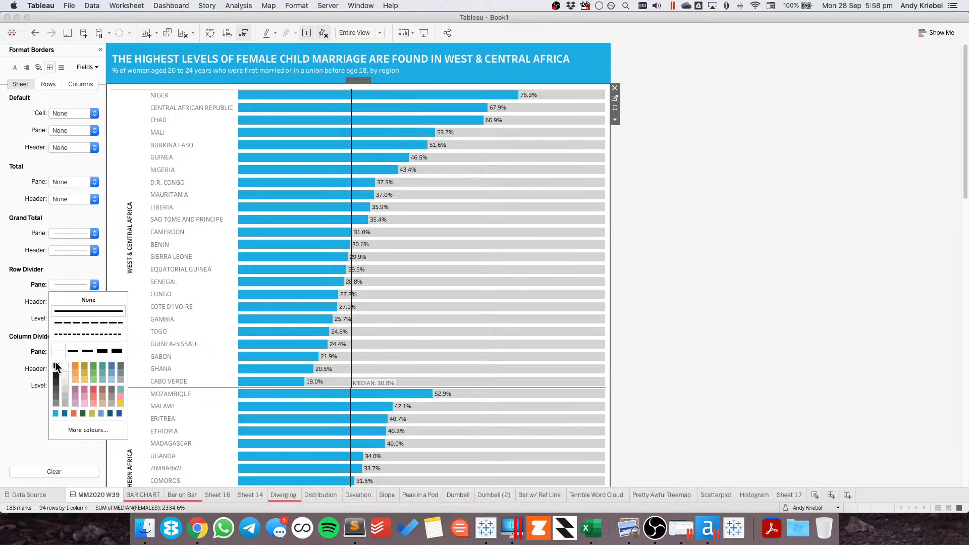
left_click(87, 352)
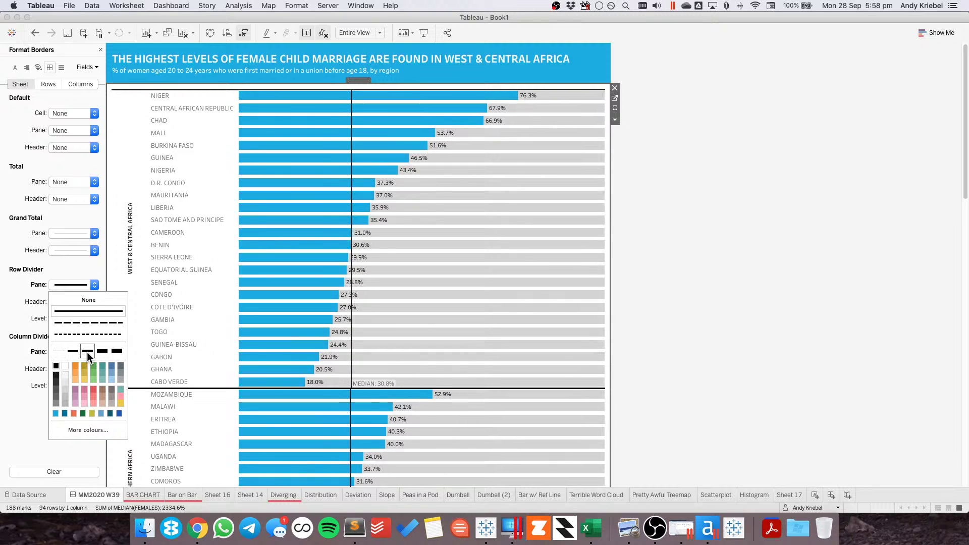
left_click(74, 350)
left_click(813, 307)
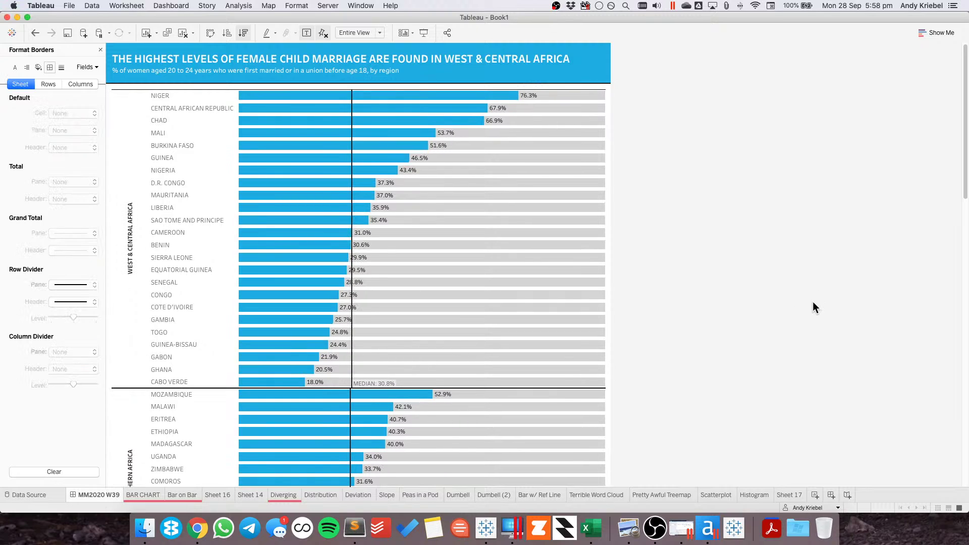
- Examine the black region dividers over the full length of the dashboard in presentation mode
left_click(420, 31)
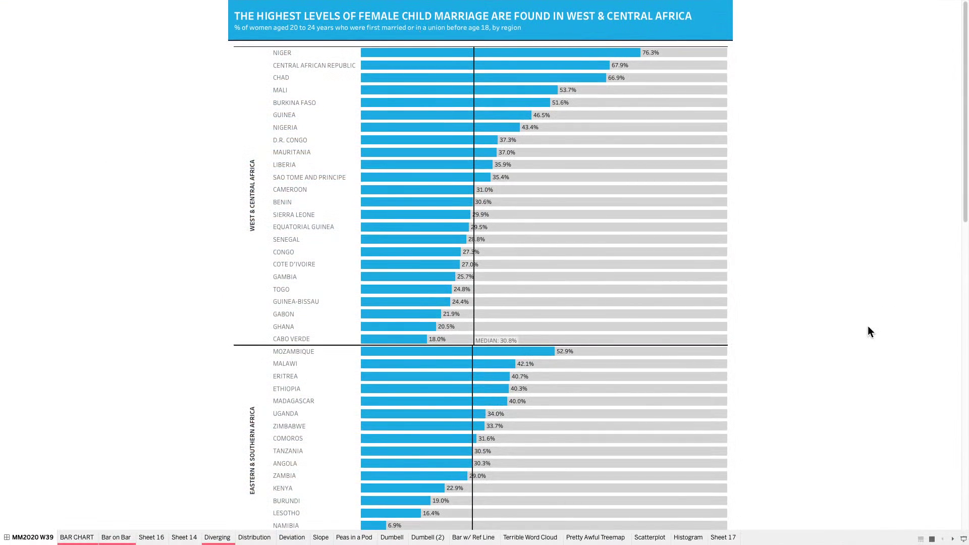
scroll(868, 326, "down", 10)
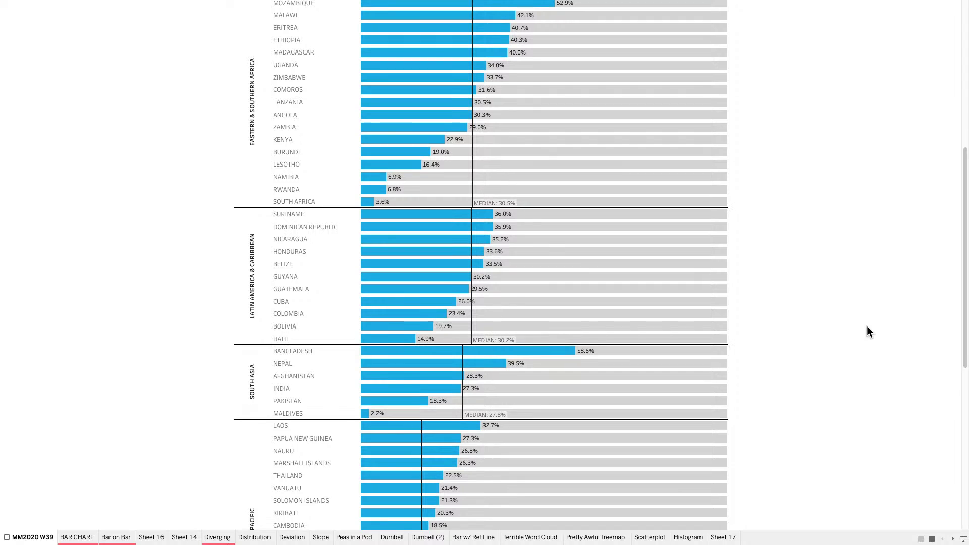
scroll(867, 325, "down", 11)
scroll(866, 325, "up", 20)
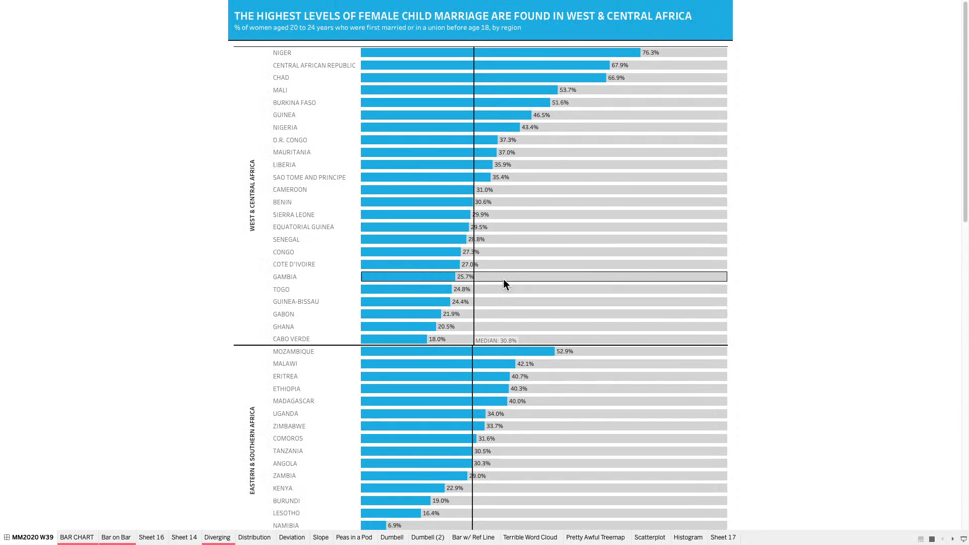
key("Escape")
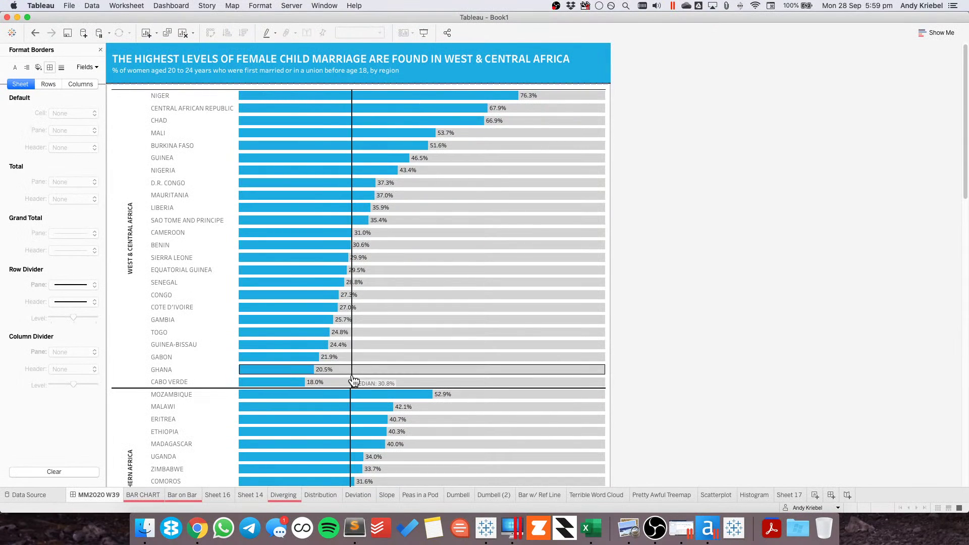
- Format the median reference lines as dashed in the second-thinnest weight and check the dashboard in presentation mode
left_click(353, 381)
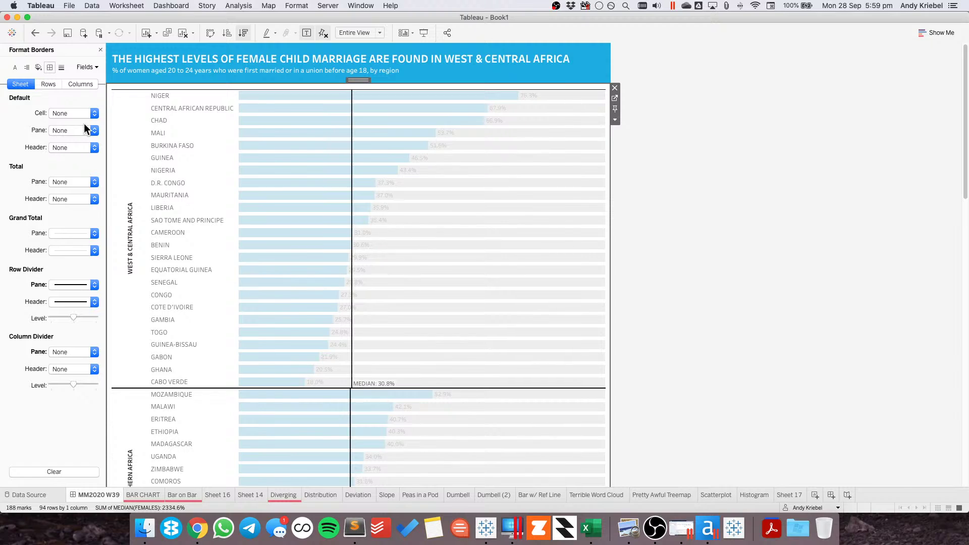
right_click(353, 370)
left_click(365, 377)
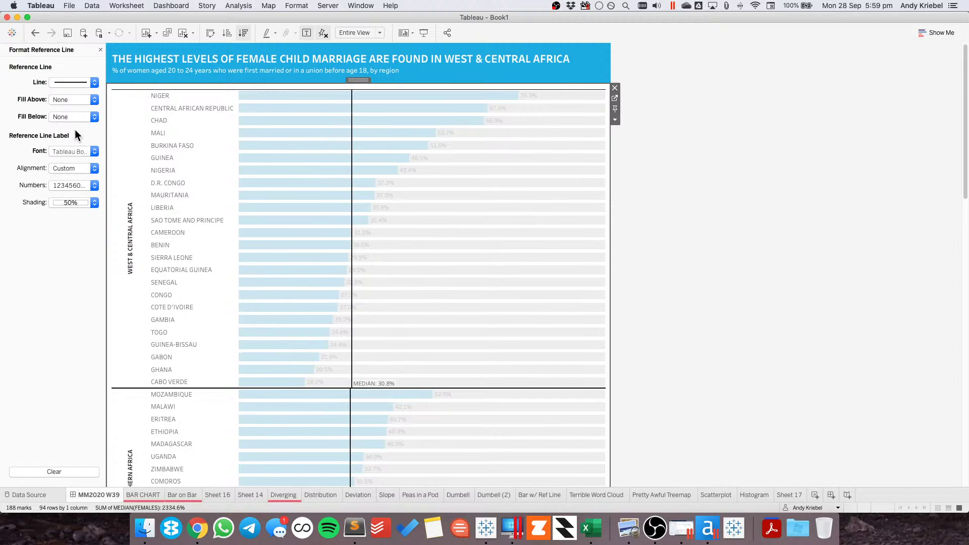
left_click(65, 82)
left_click(68, 118)
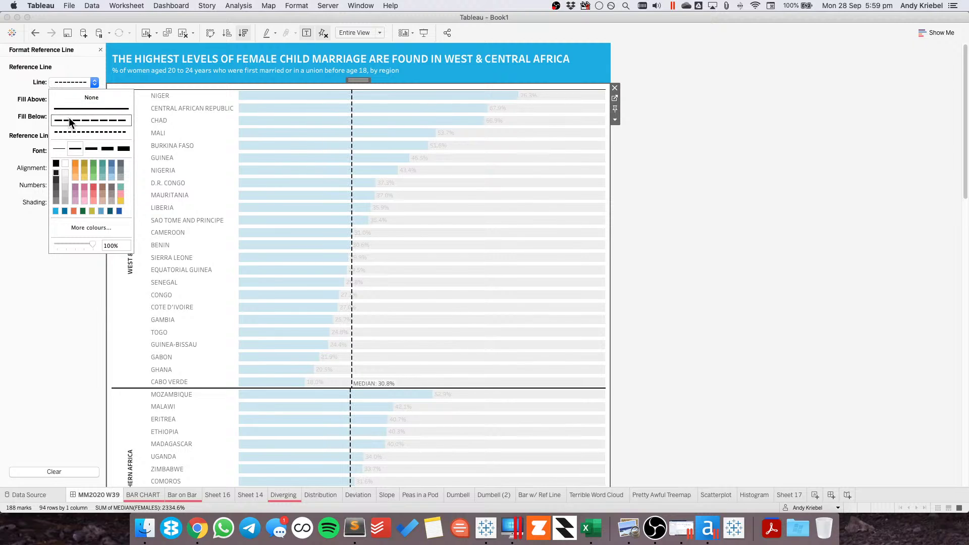
left_click(75, 148)
left_click(60, 150)
left_click(77, 148)
left_click(783, 263)
left_click(780, 264)
left_click(425, 33)
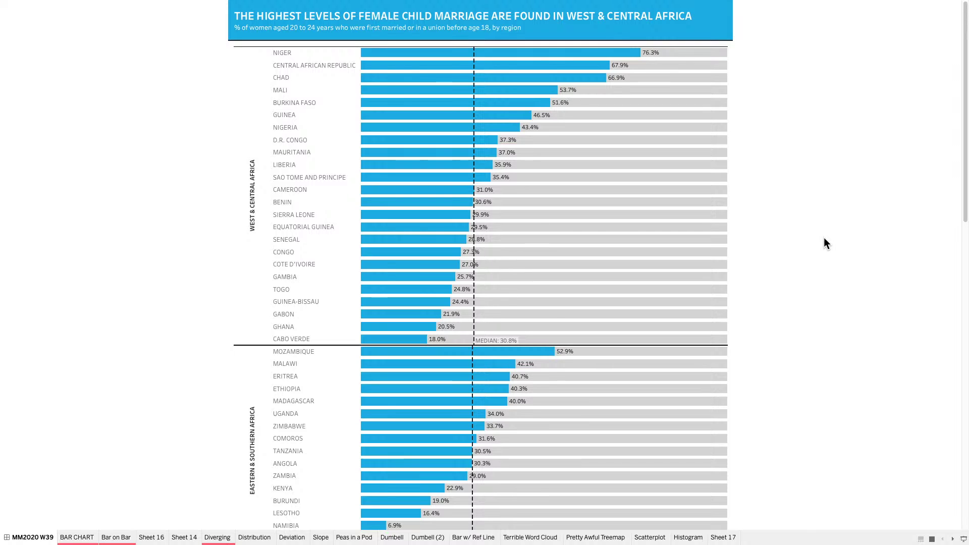
key("Escape")
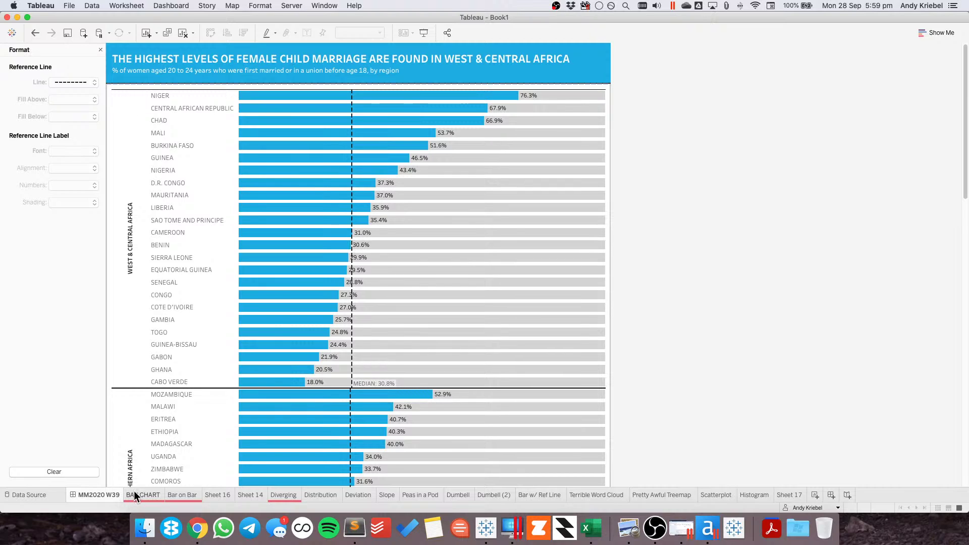
- On the BAR CHART sheet, set the font size of the MEDIAN(FEMALES) mark labels to 7
left_click(134, 491)
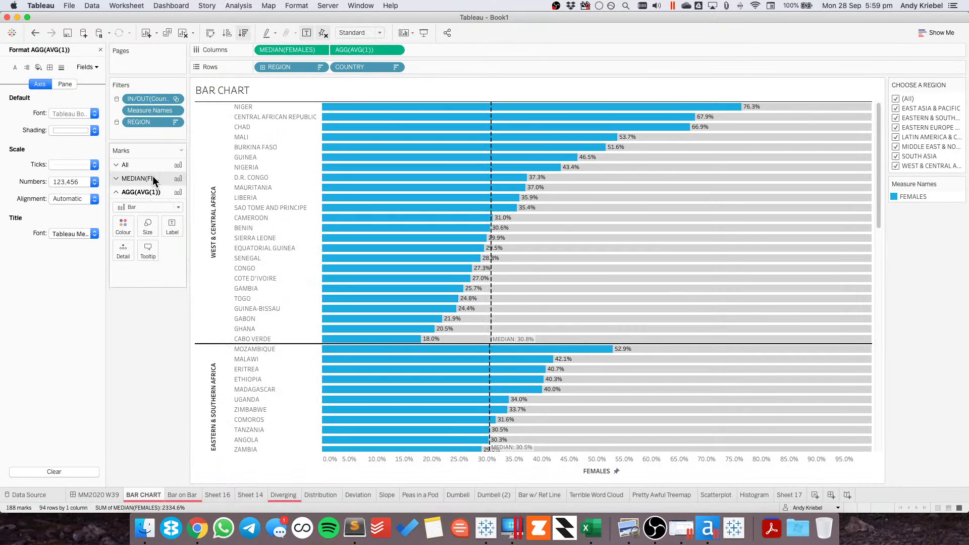
left_click(154, 179)
left_click(172, 212)
left_click(246, 279)
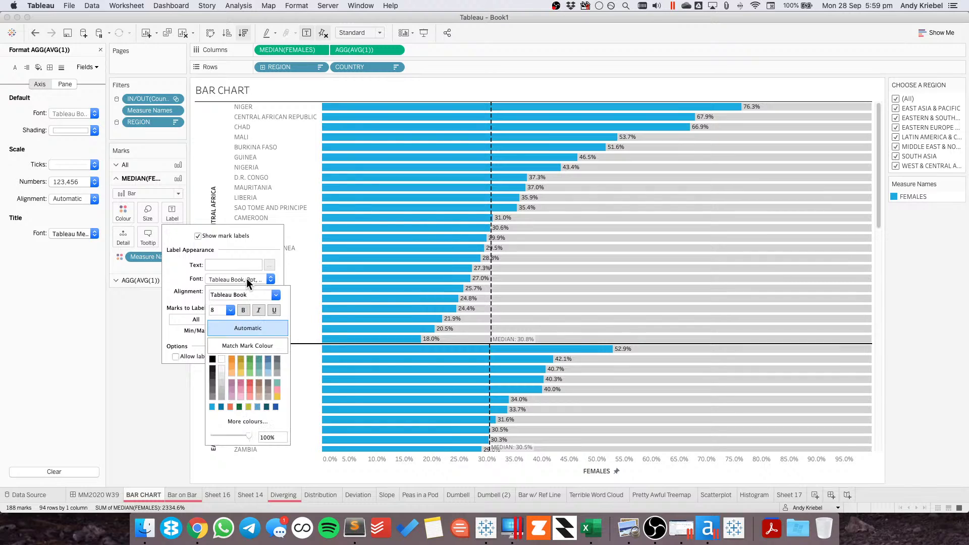
left_click(216, 309)
type("7")
key("Return")
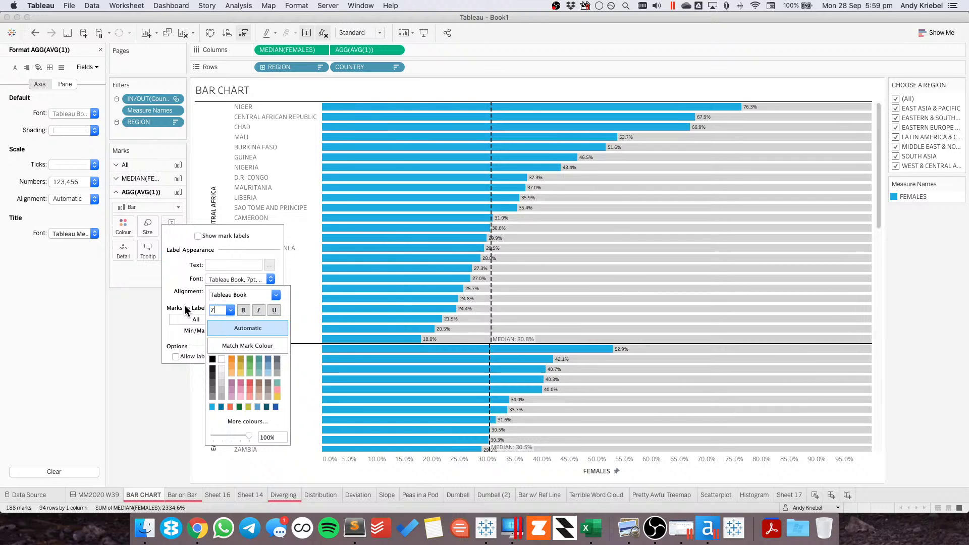
- Set the font size of the COUNTRY row headers on the BAR CHART sheet to 8
left_click(126, 330)
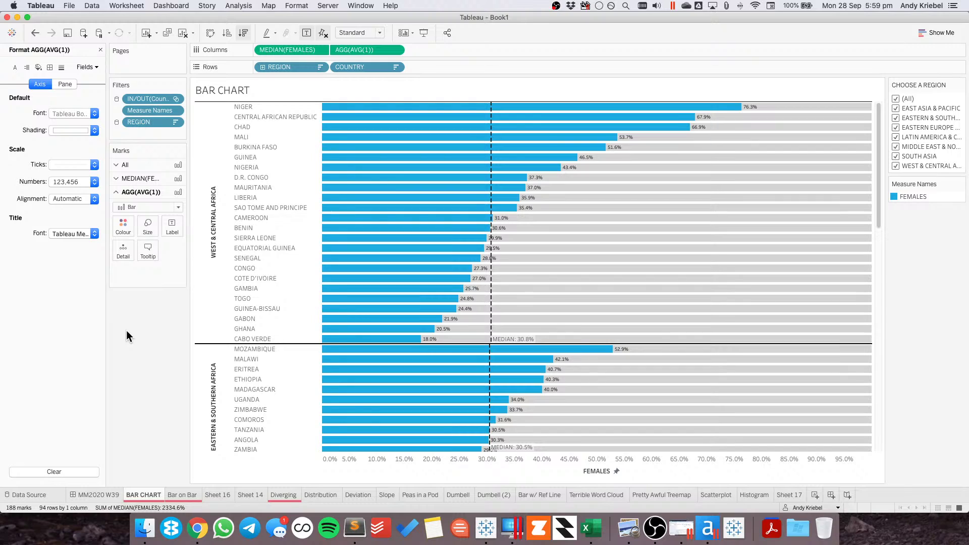
right_click(247, 104)
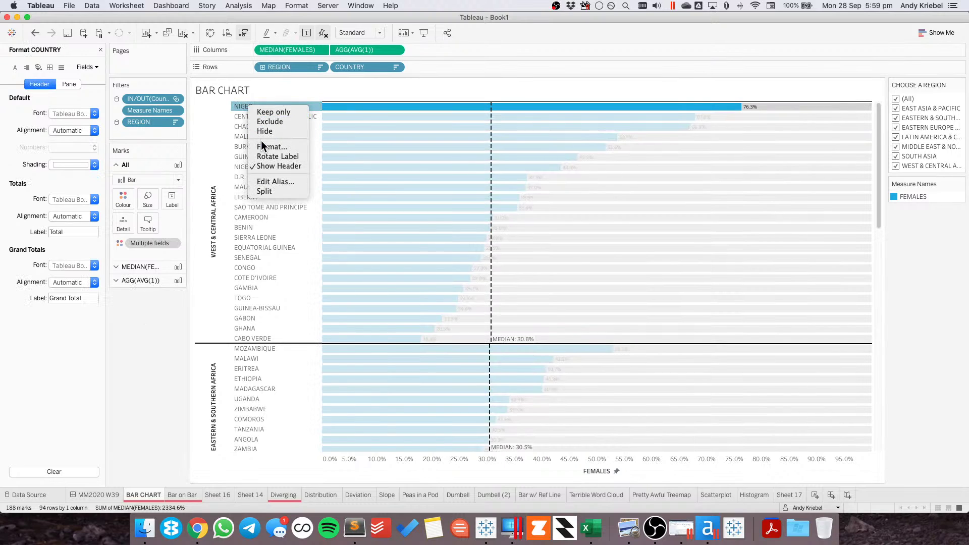
left_click(261, 144)
left_click(74, 114)
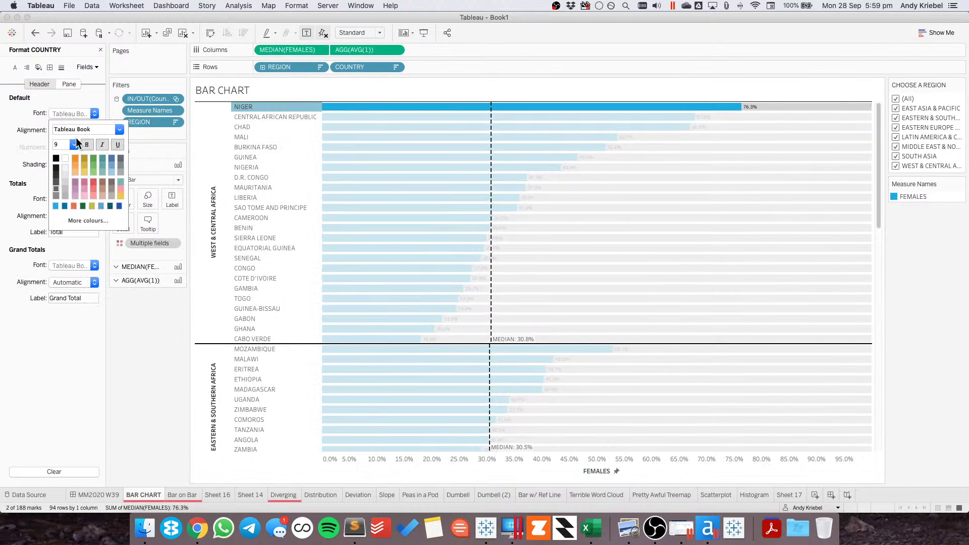
left_click(71, 145)
left_click(66, 153)
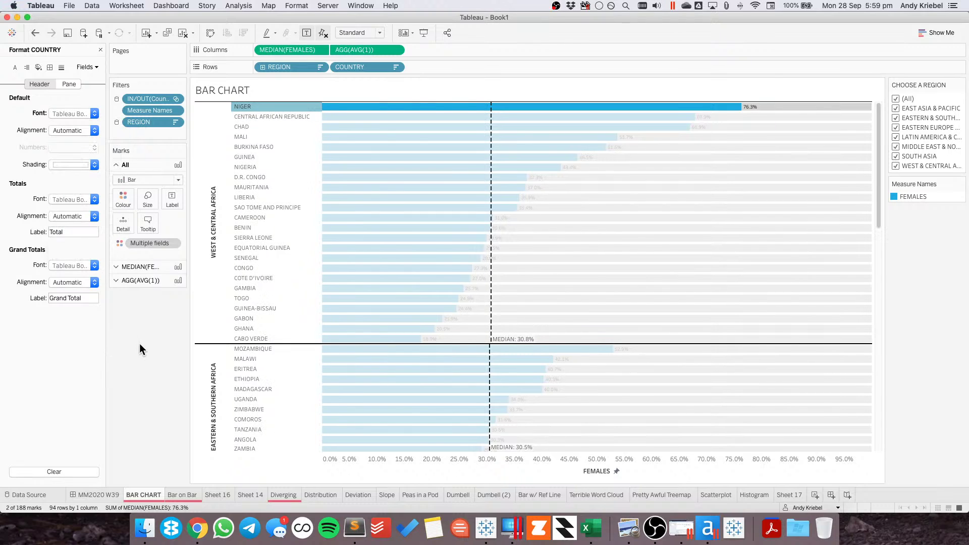
left_click(139, 343)
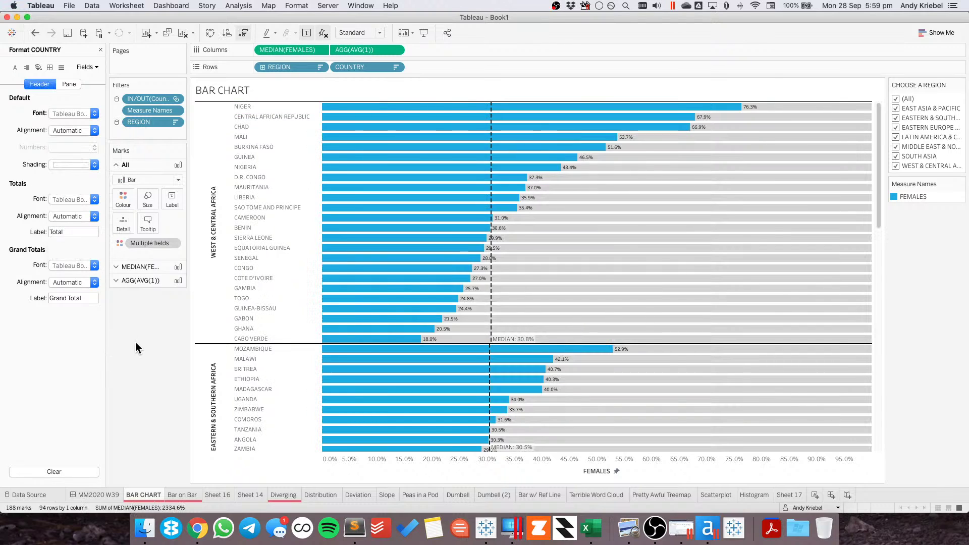
- On the MM2020 W39 dashboard, narrow the country name column to just fit the longest name, and close the formatting options
left_click(104, 493)
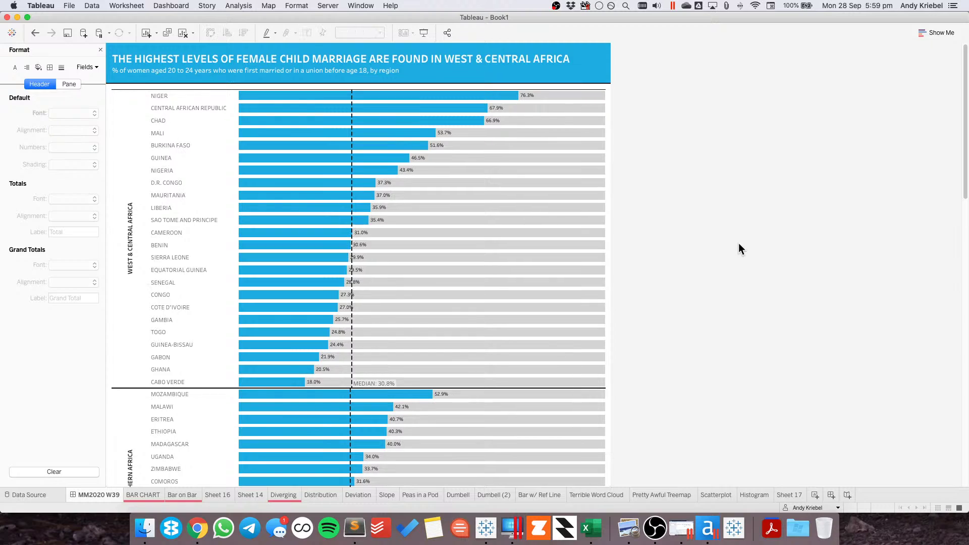
left_click(233, 221)
left_click_drag(232, 220, 231, 221)
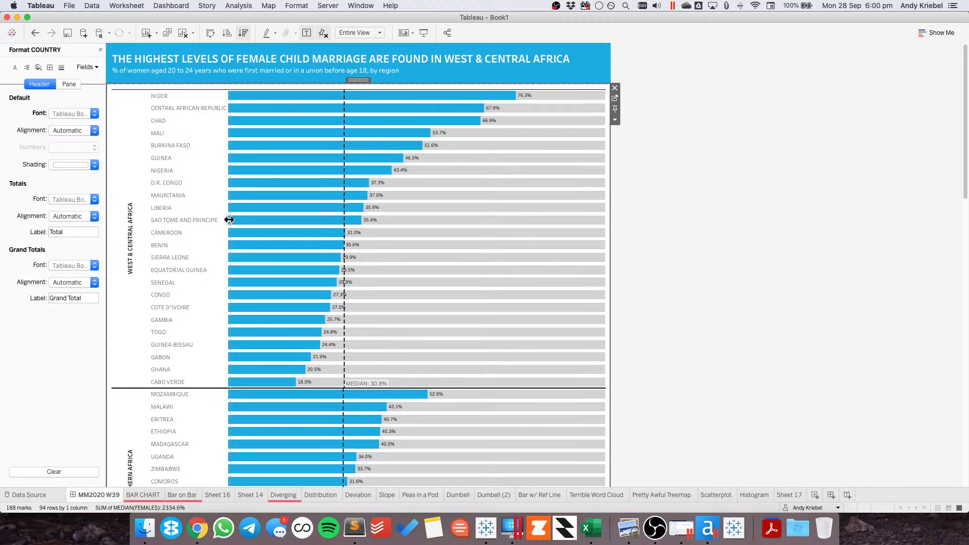
left_click(733, 248)
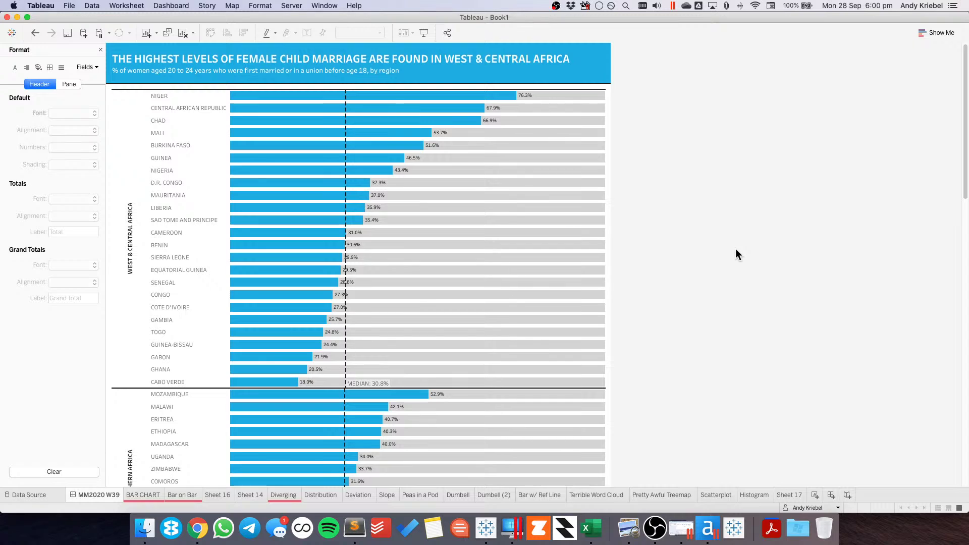
left_click(607, 217)
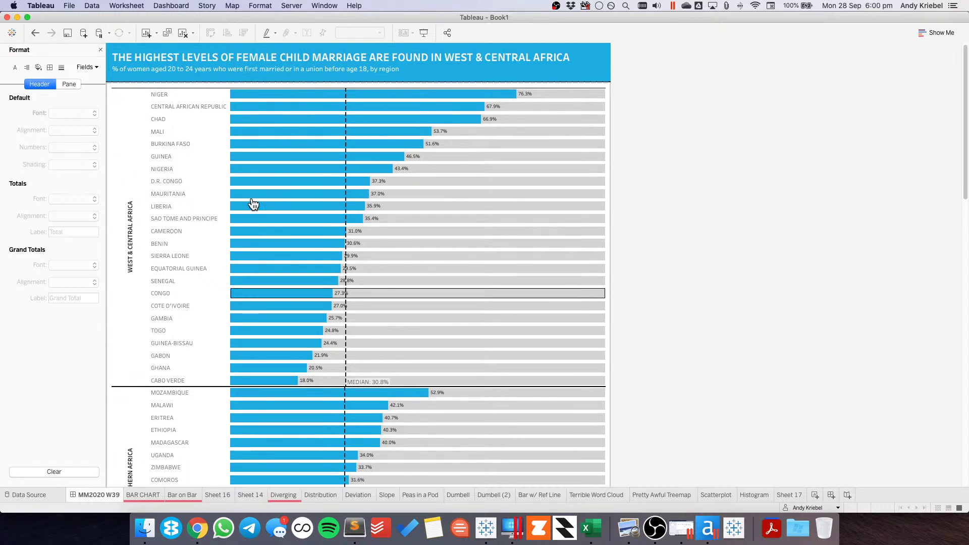
left_click(100, 49)
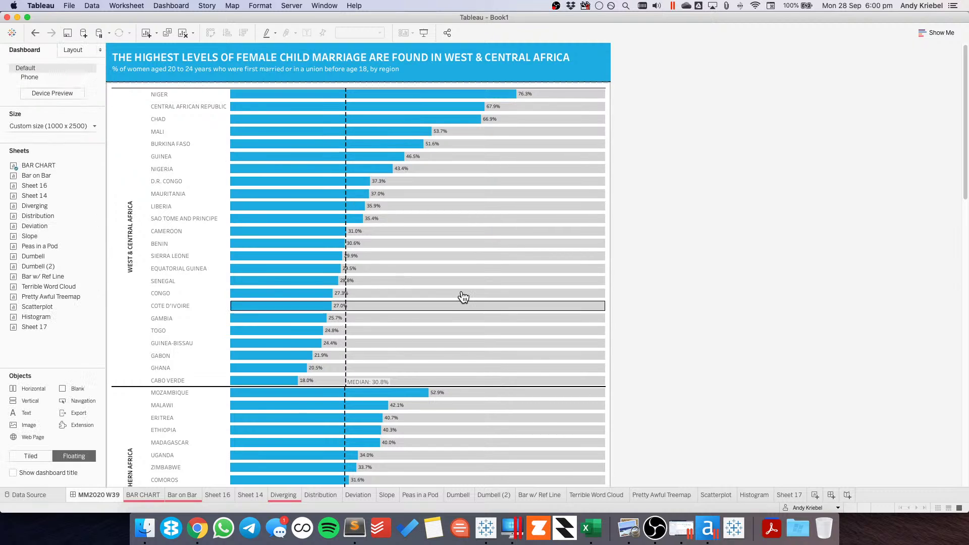
mouse_move(966, 173)
left_mouse_down()
mouse_move(967, 444)
mouse_move(967, 174)
left_mouse_up()
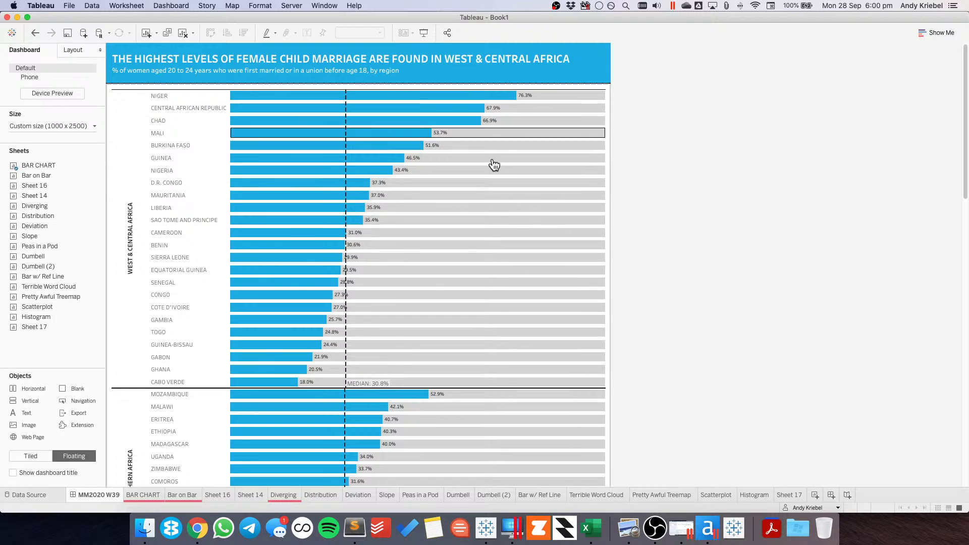
- On the BAR CHART sheet, make the MEDIAN(FEMALES) mark labels bold and bar blue, and check them on the dashboard
left_click(139, 495)
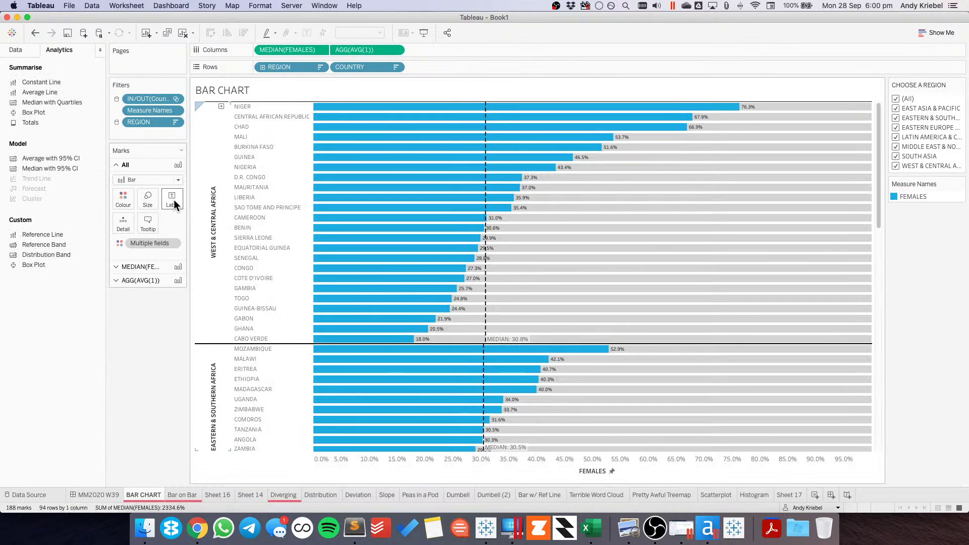
left_click(172, 199)
left_click(119, 303)
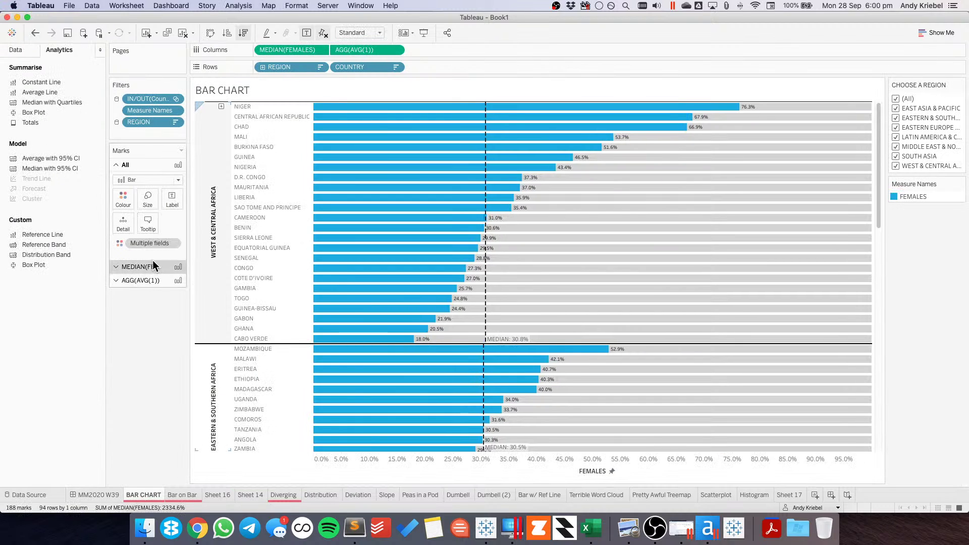
left_click(153, 265)
left_click(176, 211)
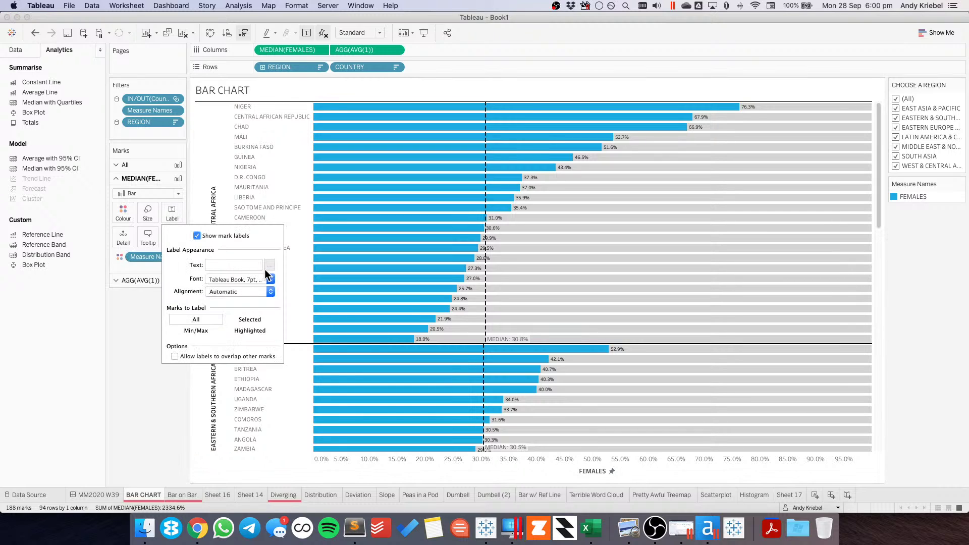
left_click(259, 284)
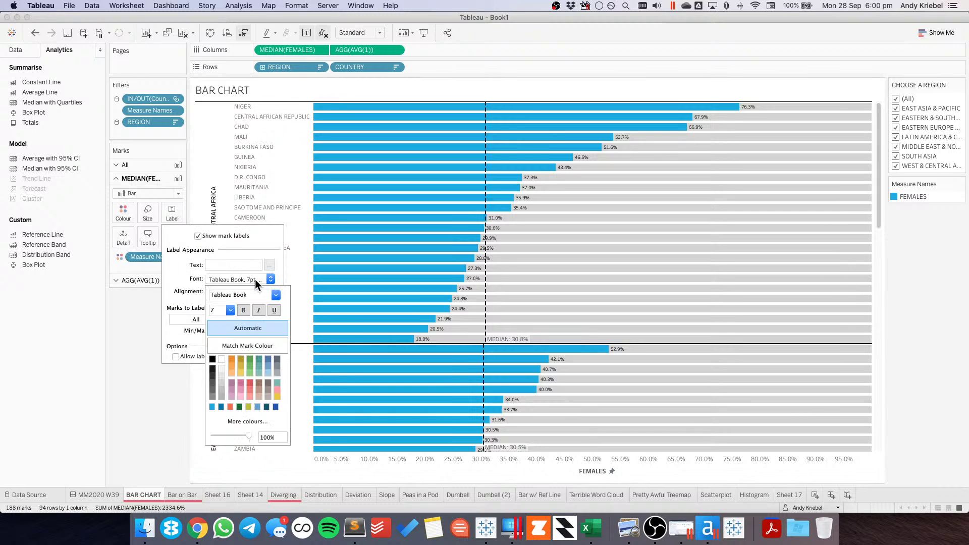
left_click(212, 407)
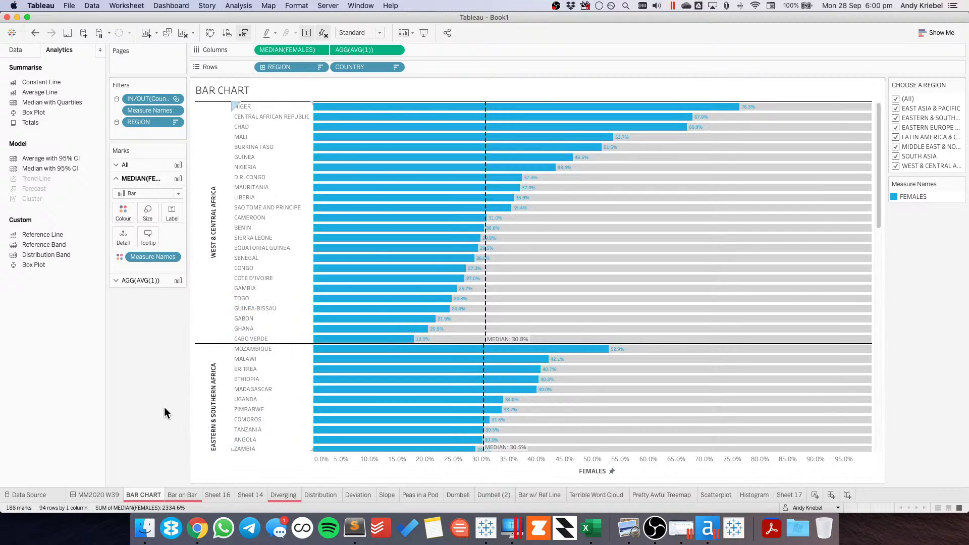
left_click(98, 494)
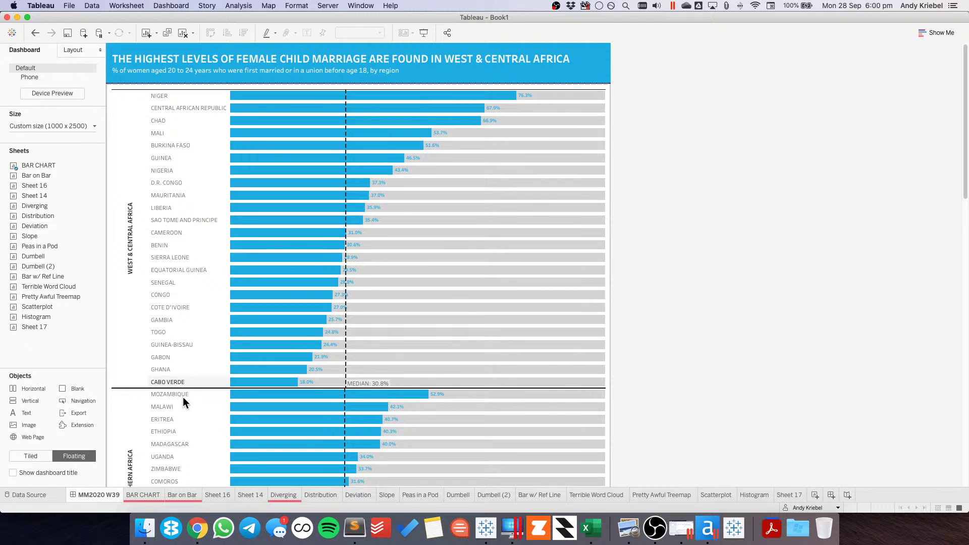
- Increase the font size of the MEDIAN(FEMALES) mark labels on the BAR CHART sheet to 8
left_click(140, 491)
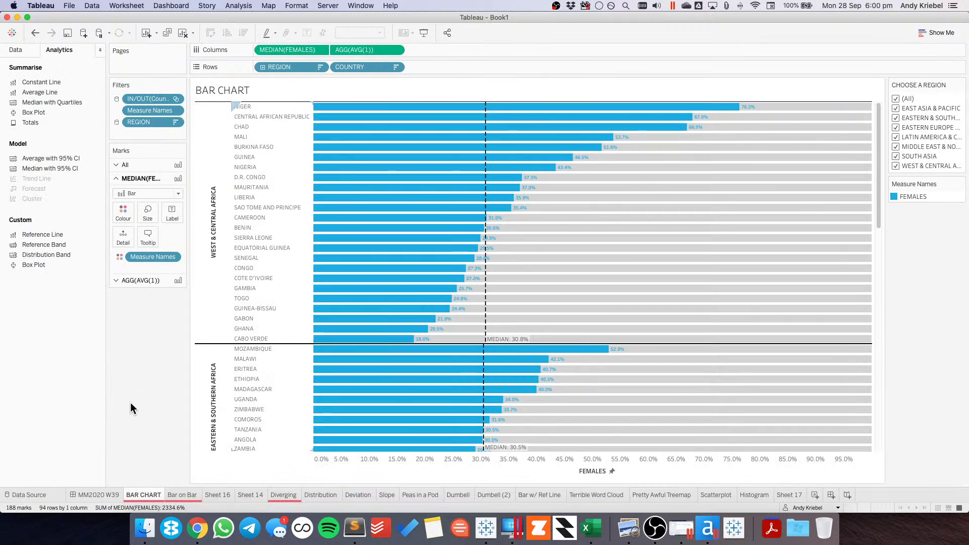
left_click(172, 212)
left_click(233, 280)
left_click(229, 310)
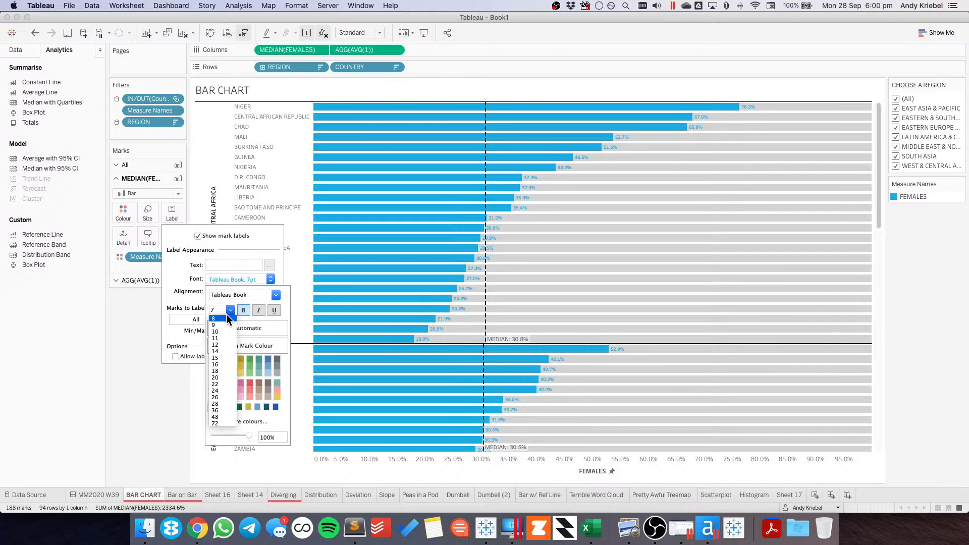
left_click(218, 320)
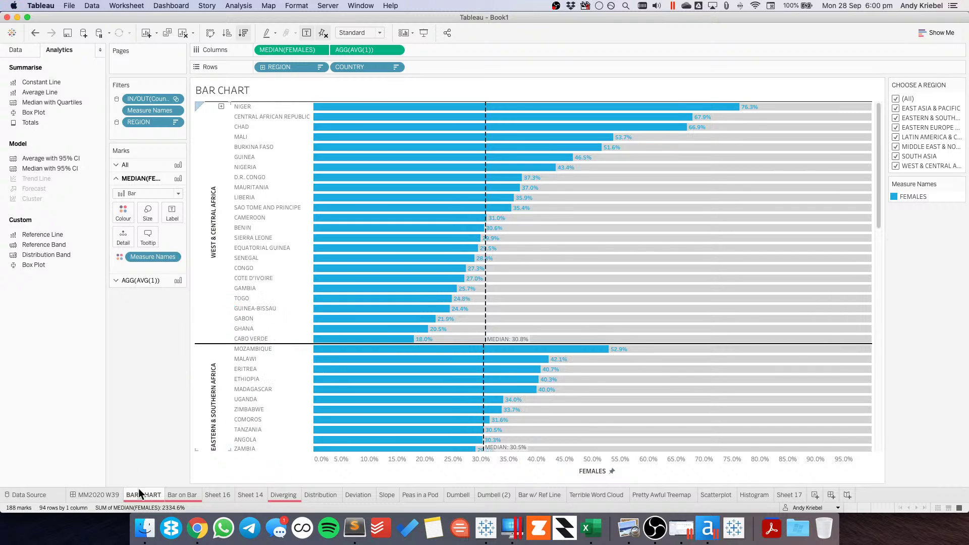
- Hide the FEMALES percentage axis beneath the bar chart on the MM2020 W39 dashboard
left_click(111, 495)
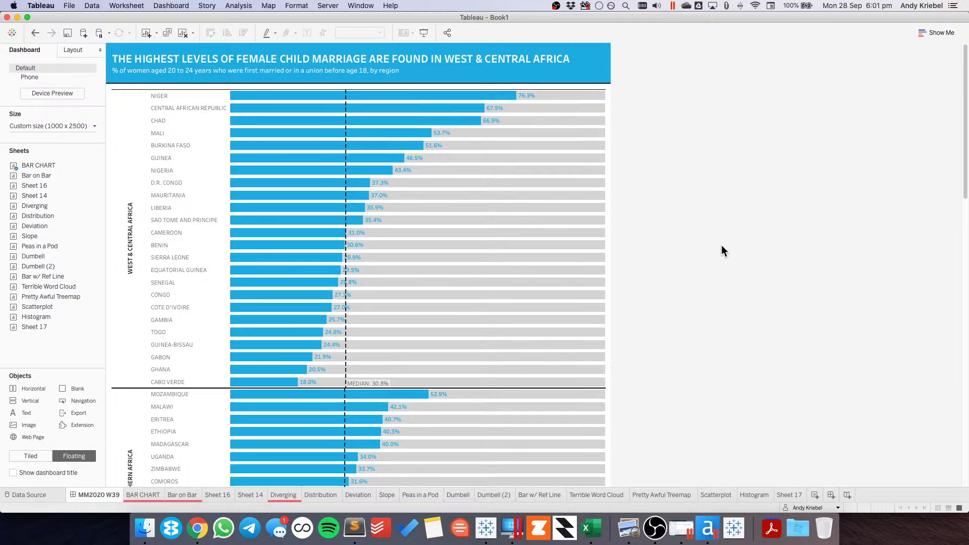
scroll(722, 245, "down", 10)
scroll(722, 246, "down", 5)
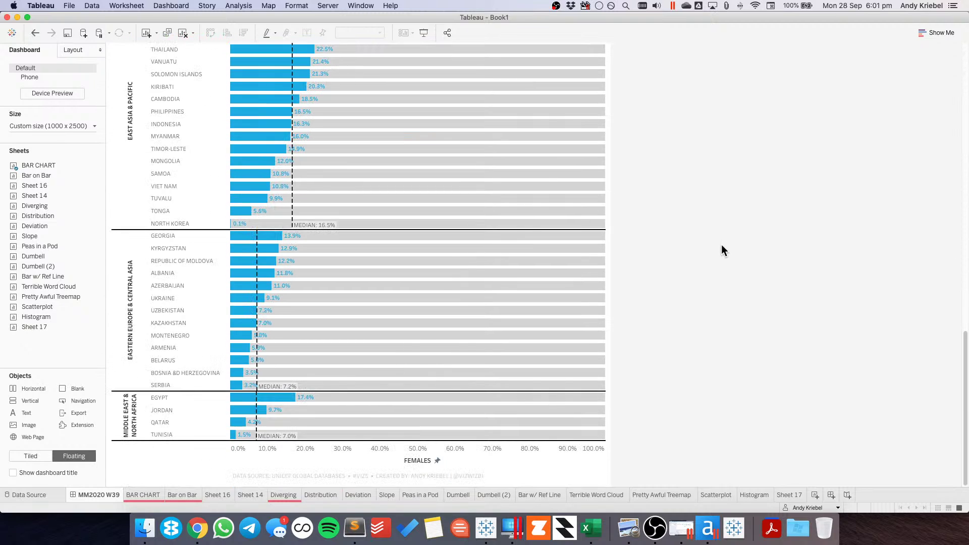
right_click(398, 454)
left_click(425, 409)
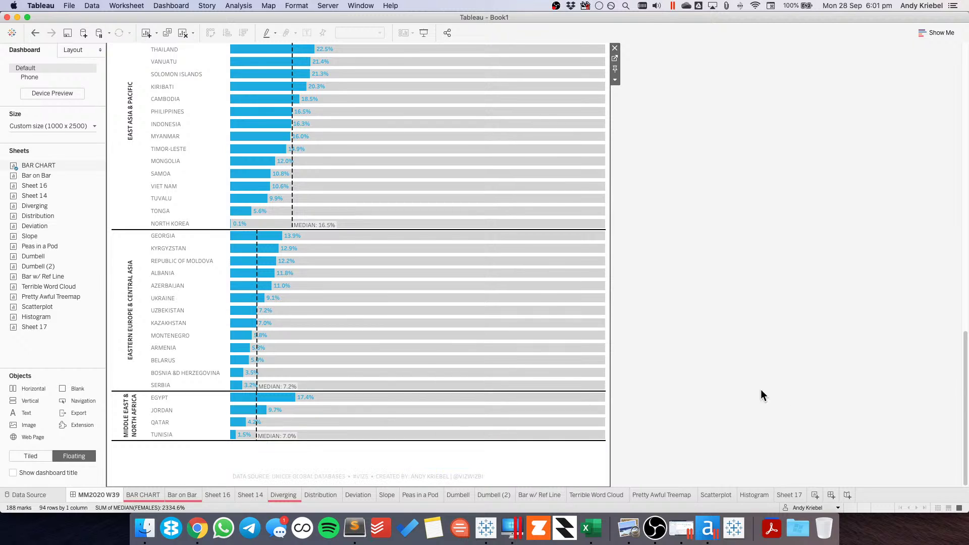
left_click(735, 386)
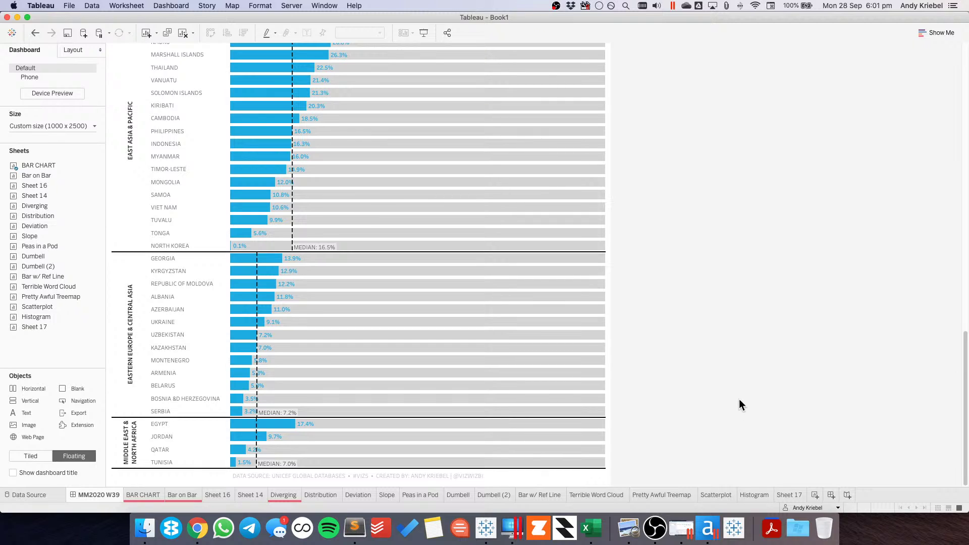
- Switch to Preview and display the Watch Me Viz Makeover Monday Week 39 title image in full screen
left_click(628, 528)
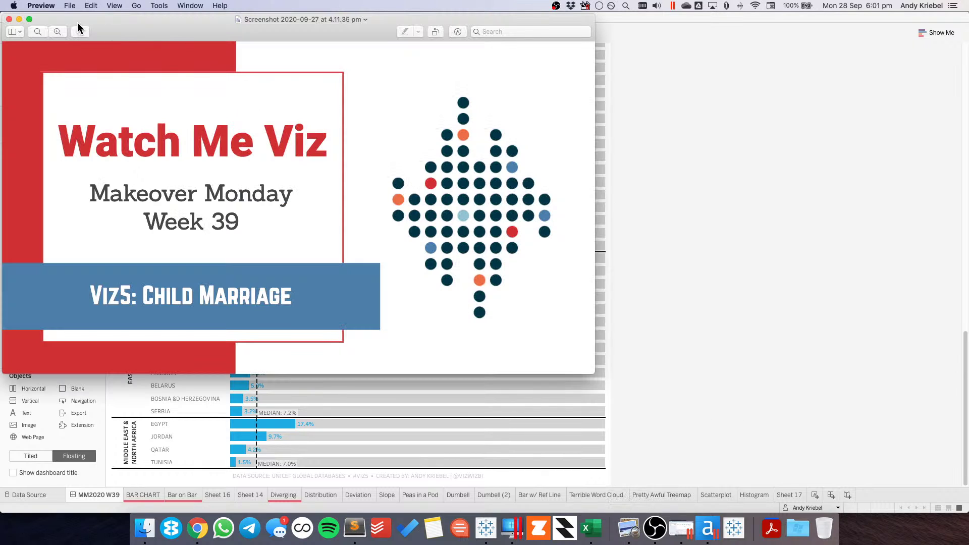
left_click(30, 20)
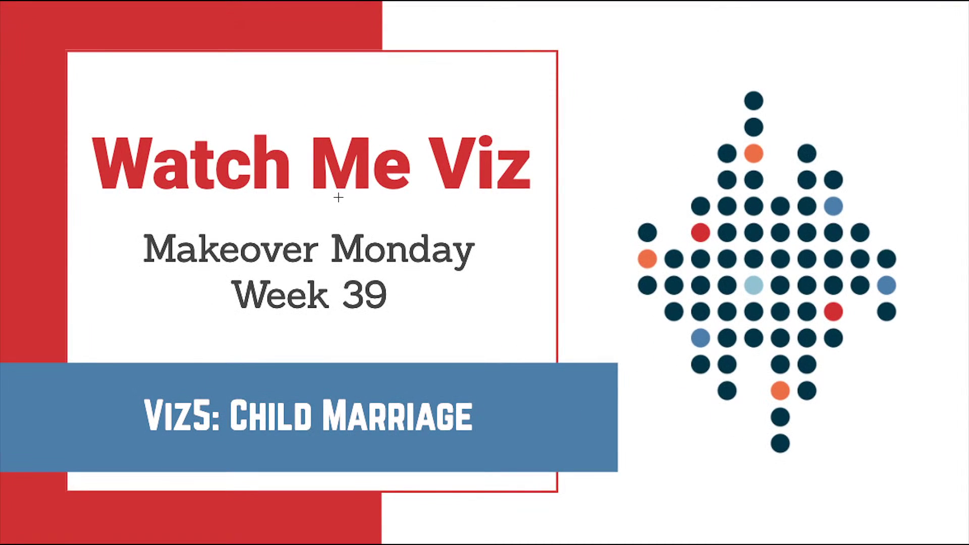